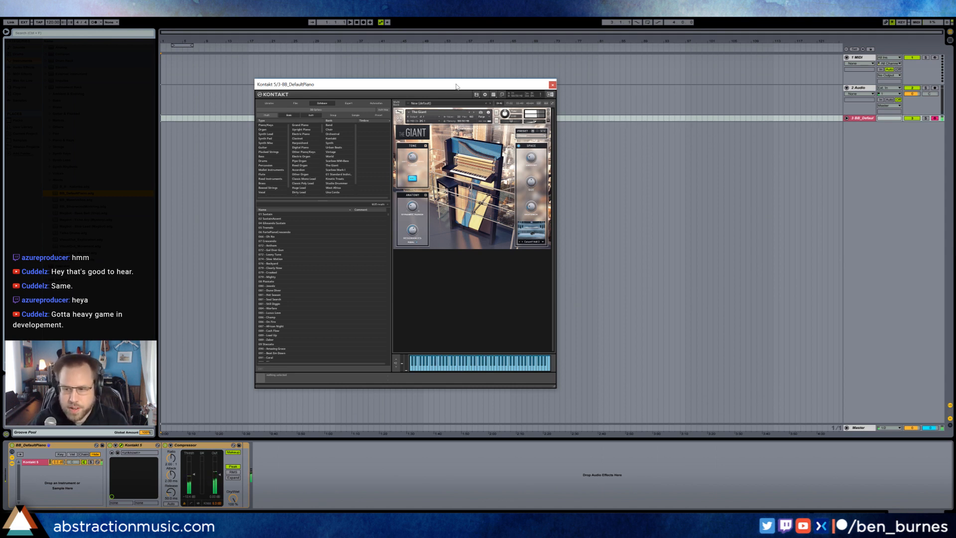
Open Firefox, load the bookmarked Google countdown timer and set it to 2 hours.
key(super)
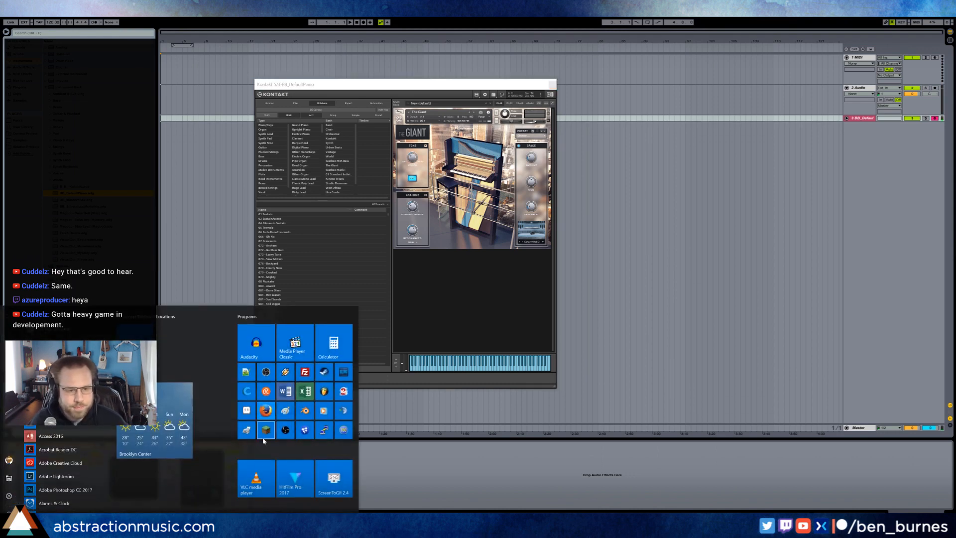
click(265, 410)
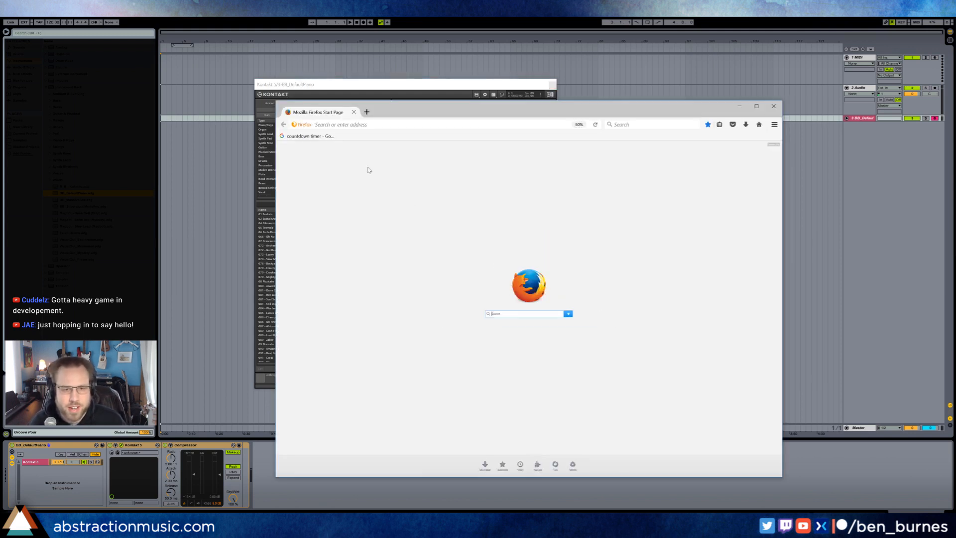
click(310, 136)
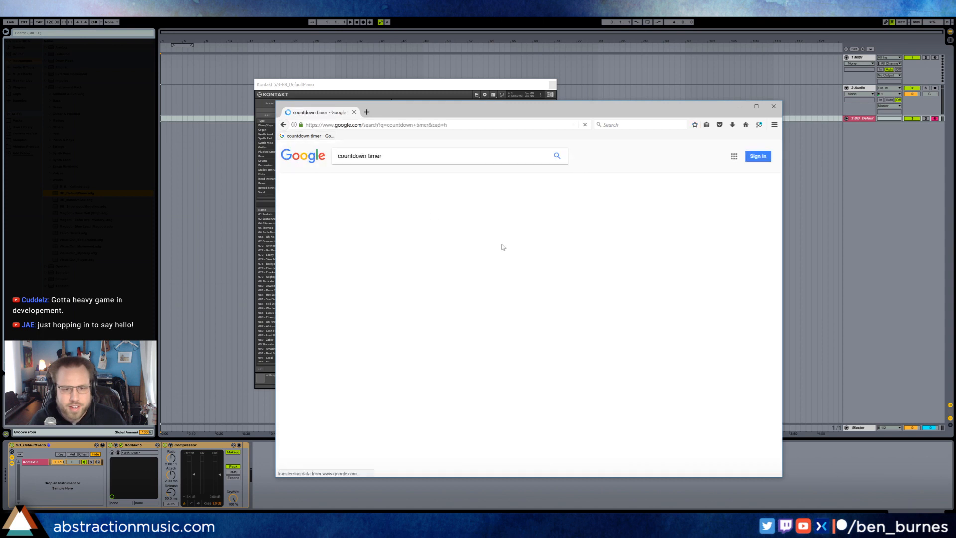
click(355, 246)
text(2h 00m 0)
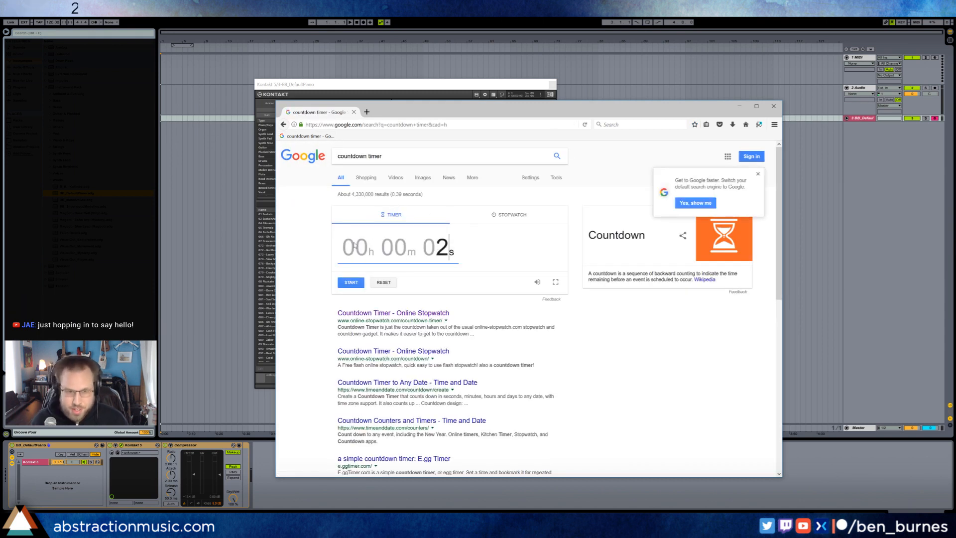
text(0)
click(294, 226)
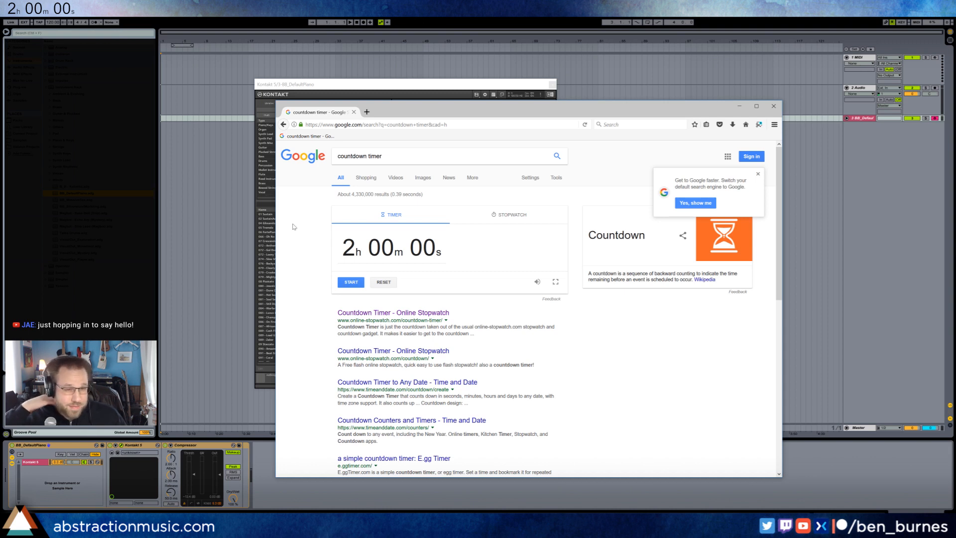
Close the Kontakt window in Ableton Live and delete the default MIDI and Audio tracks, leaving only the piano track.
click(552, 85)
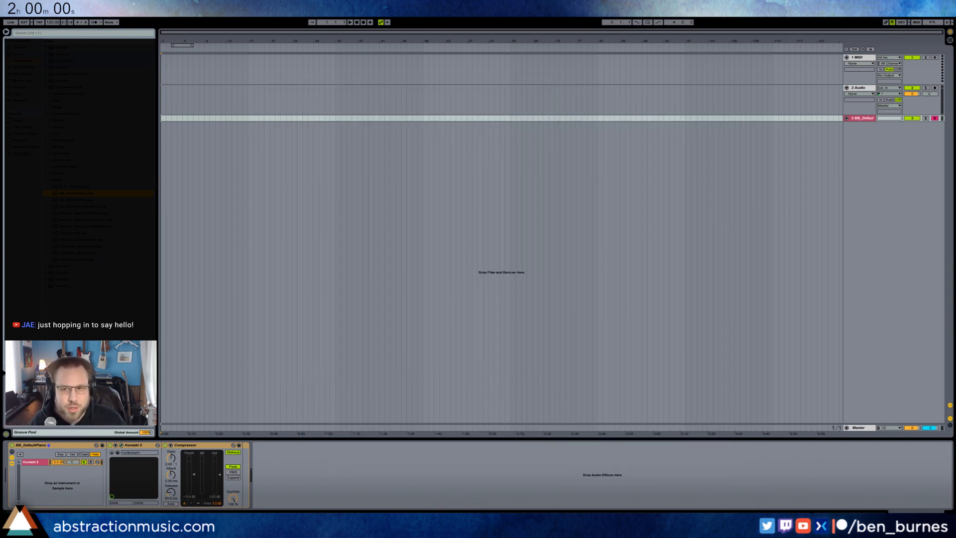
click(857, 88)
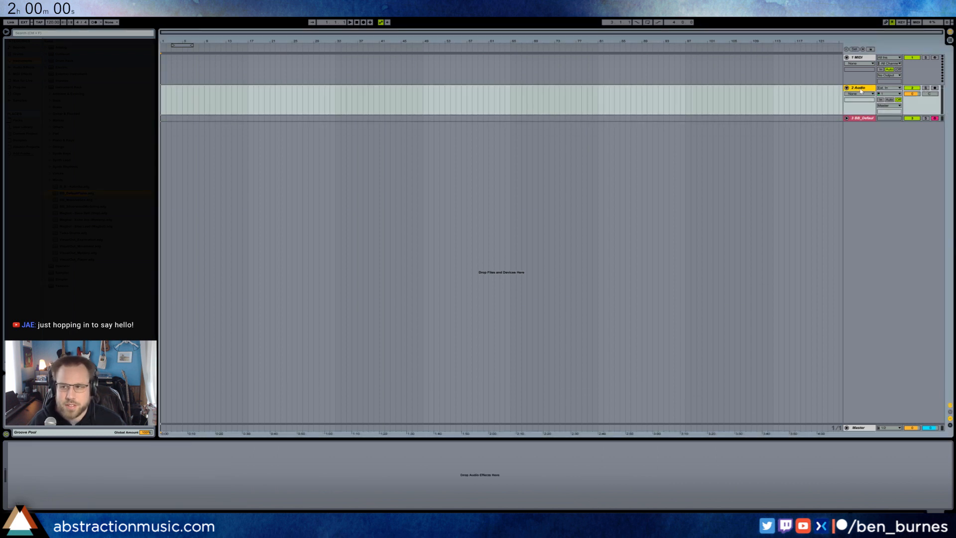
click(863, 63)
key(Delete)
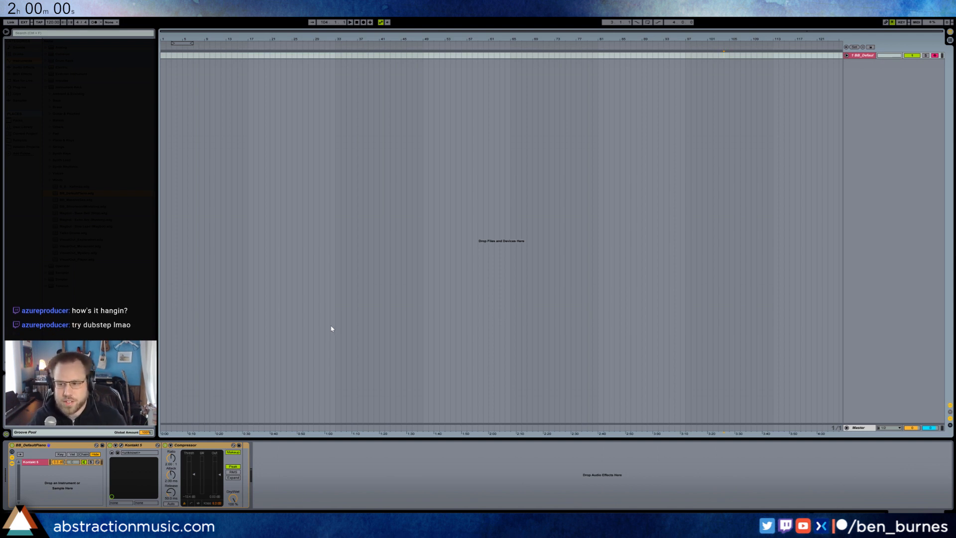
Switch to Firefox, start the 2-hour countdown and return to Ableton Live.
key(alt+Tab)
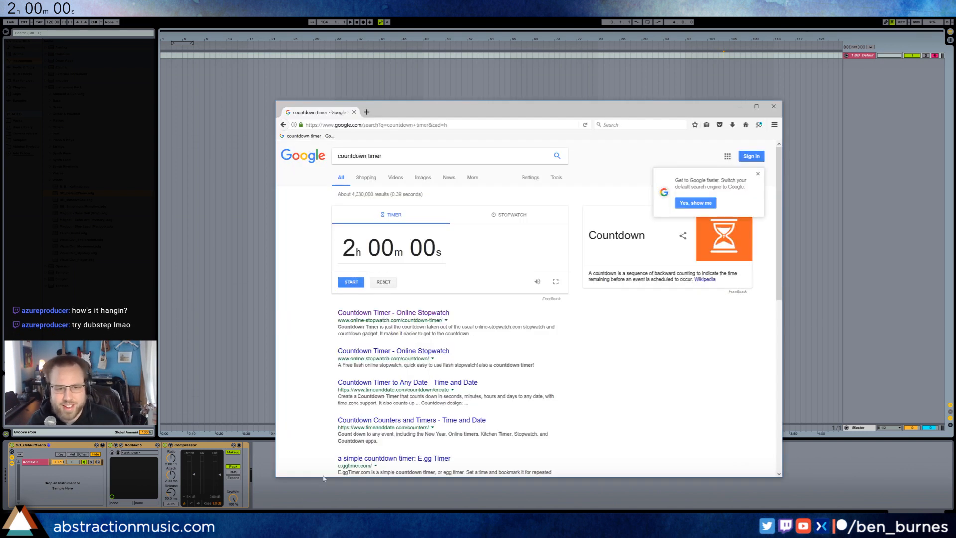
click(352, 282)
key(alt+Tab)
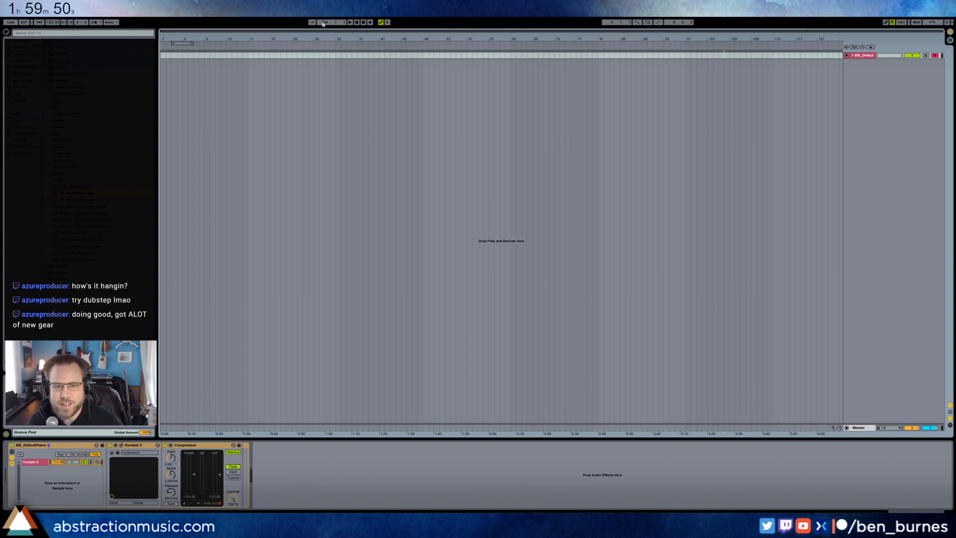
Tap in a new project tempo and stop playback.
click(249, 115)
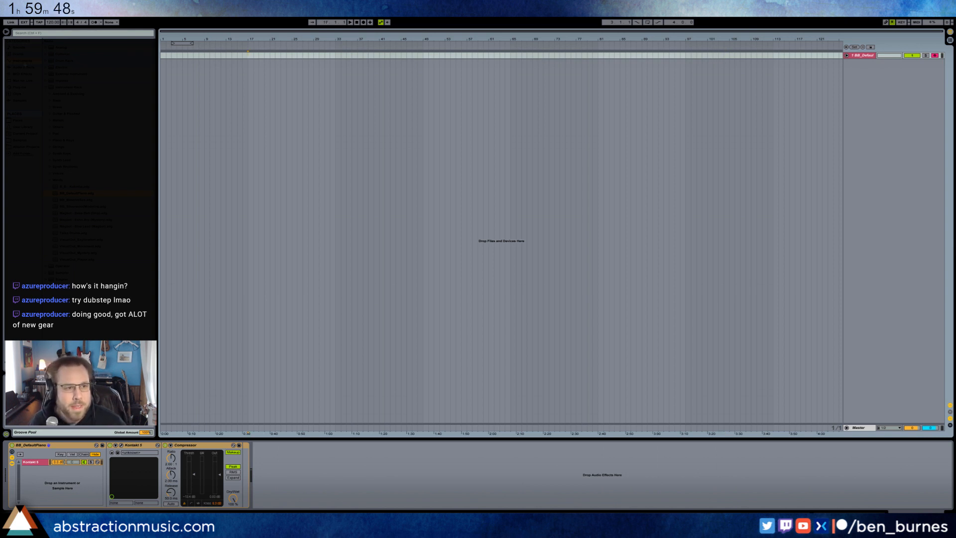
click(39, 23)
click(40, 24)
click(39, 24)
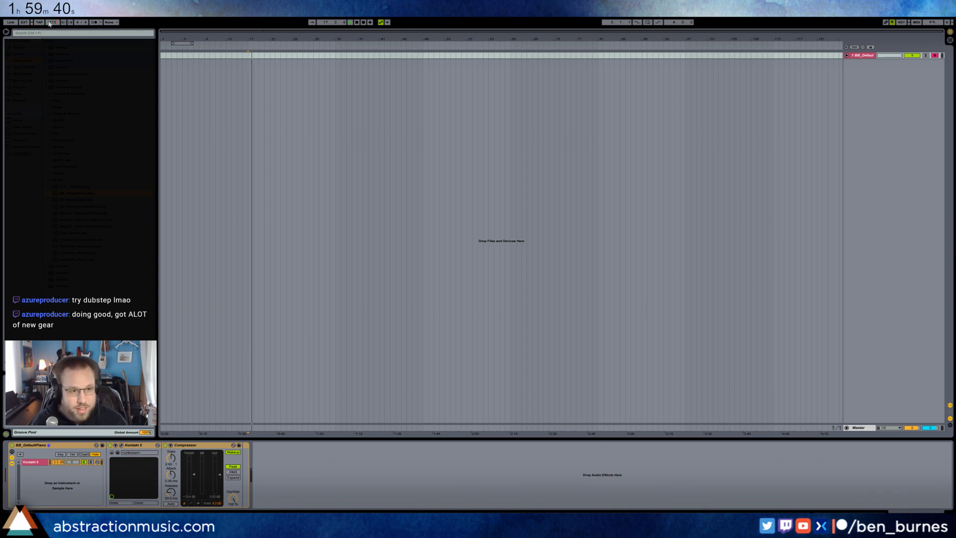
click(244, 160)
key(space)
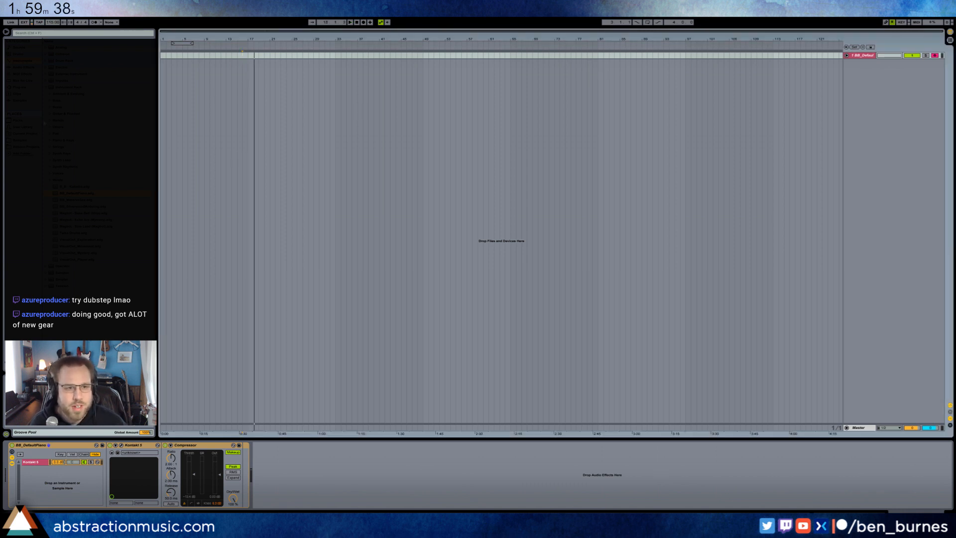
Load the Massive synth onto a new track and shift its plug-in window over the arrangement.
click(28, 88)
drag(64, 127, 324, 126)
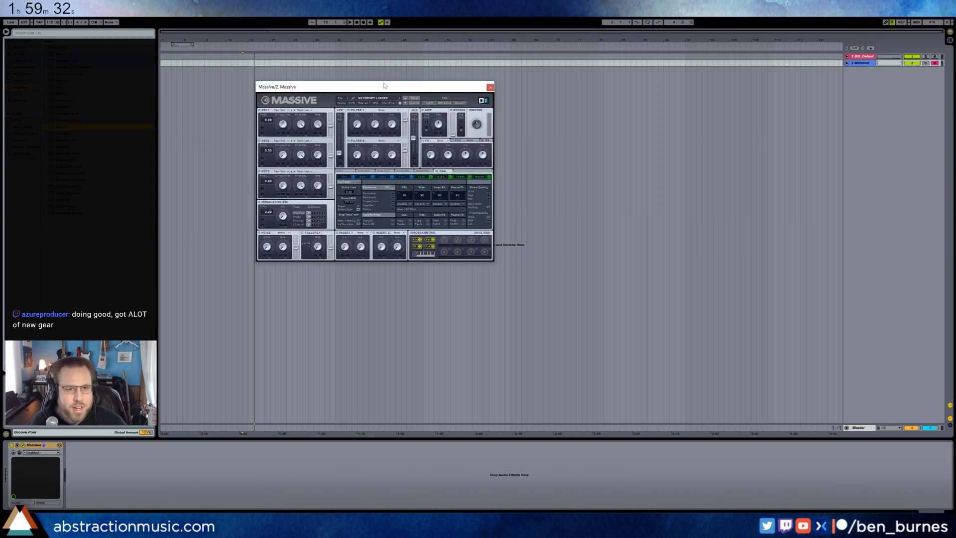
drag(384, 86, 403, 100)
click(778, 111)
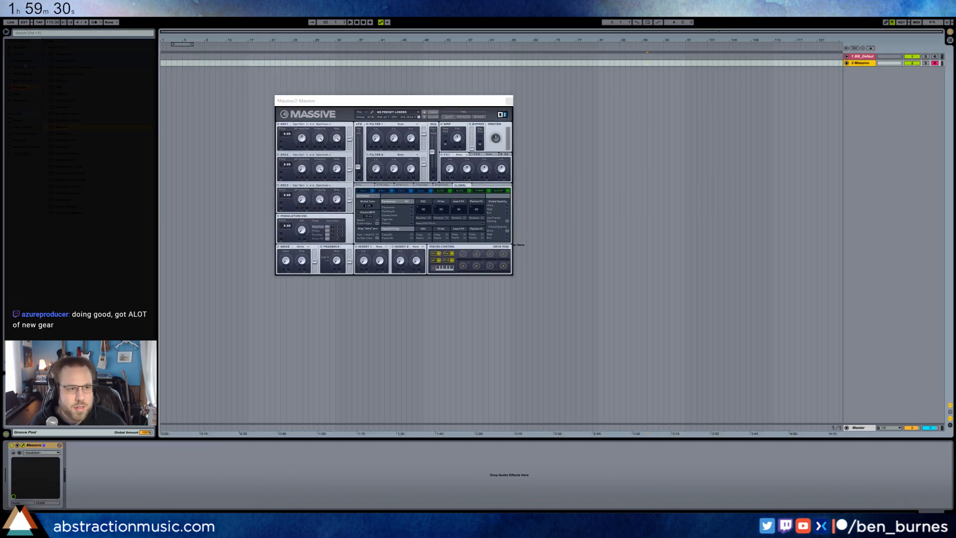
In the Restream chat settings for the embedded stream chat, make messages hide after 120 seconds and close the settings.
click(25, 65)
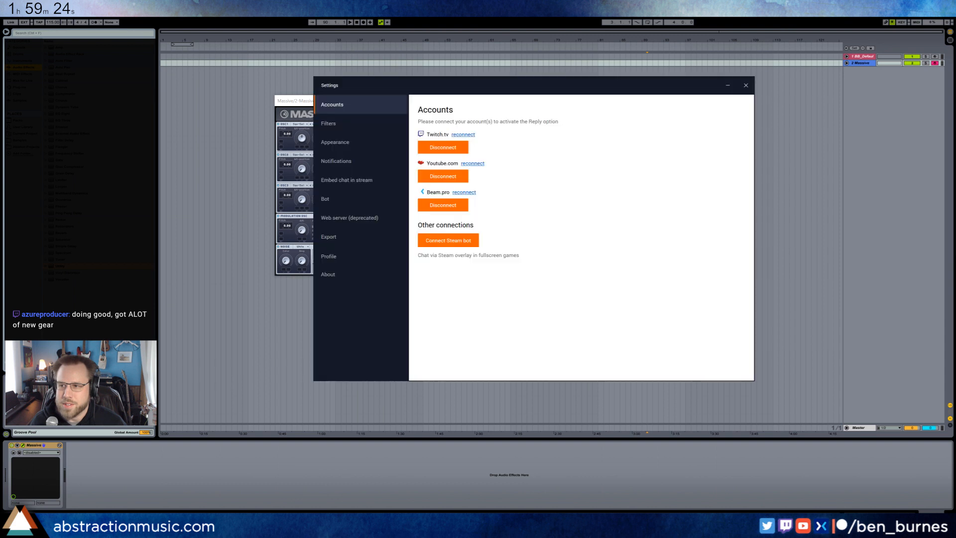
drag(463, 90, 626, 168)
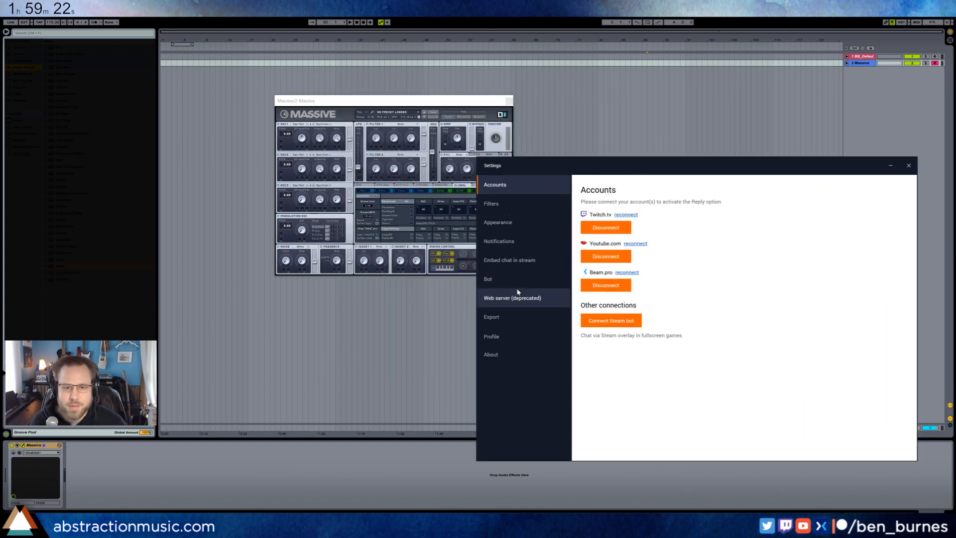
click(520, 265)
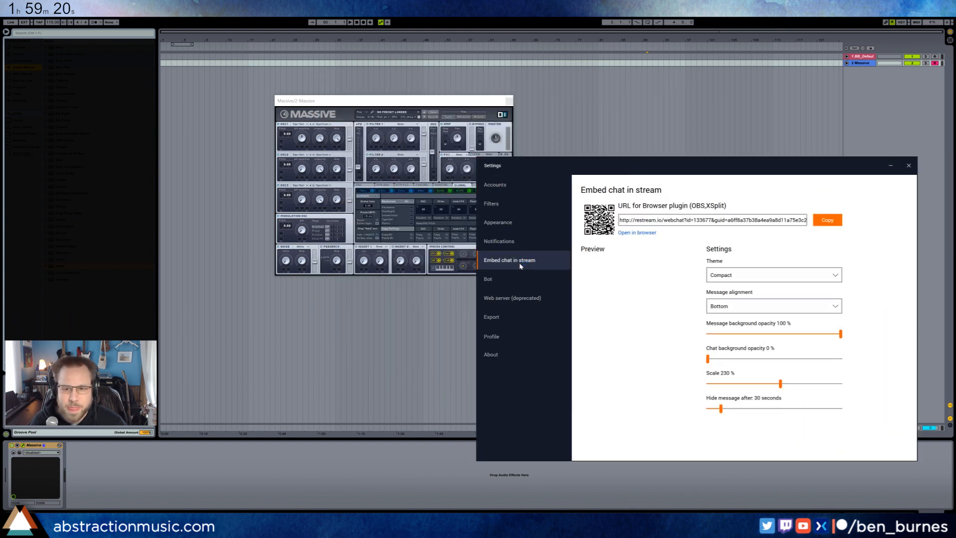
drag(721, 409, 763, 414)
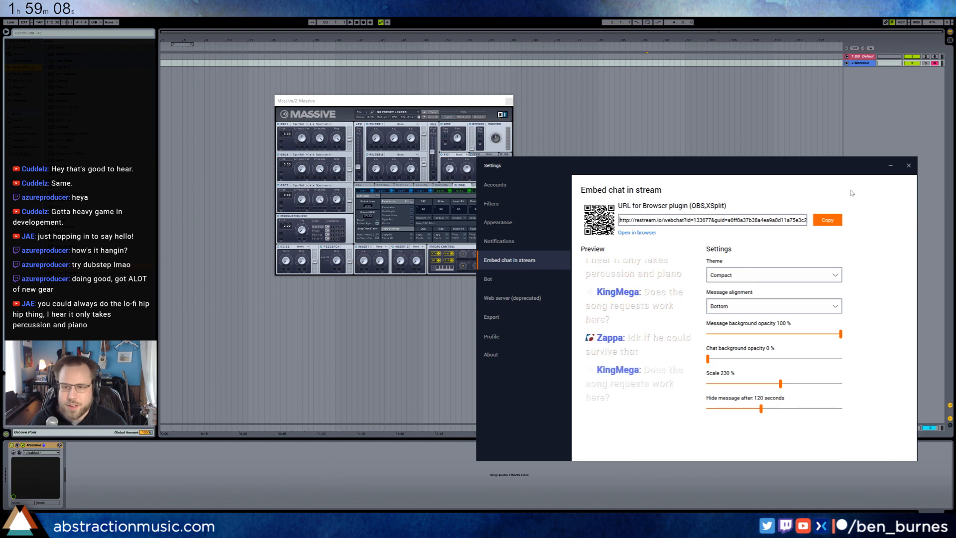
click(908, 166)
Move the Massive window aside and add an empty Drum Rack on a new track.
drag(462, 104, 566, 172)
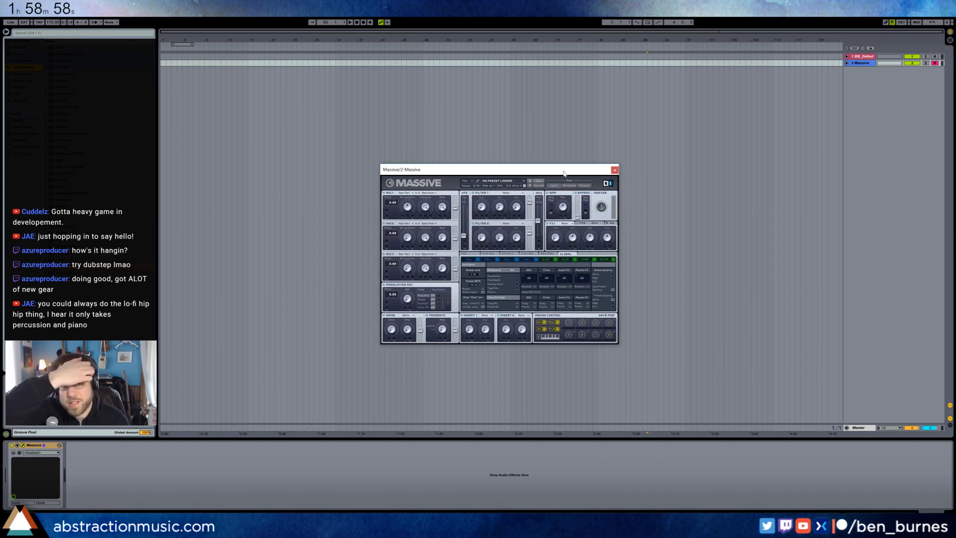
click(31, 87)
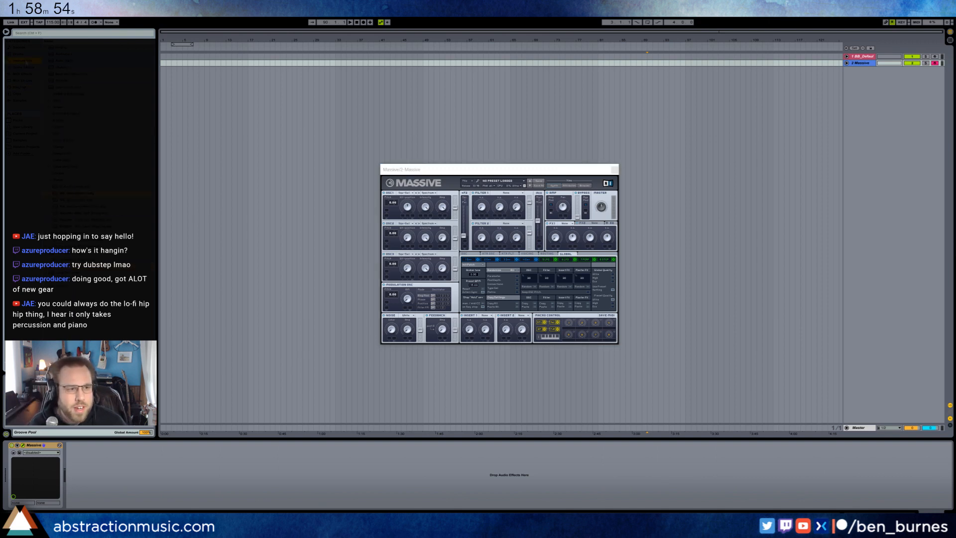
click(64, 87)
key(Return)
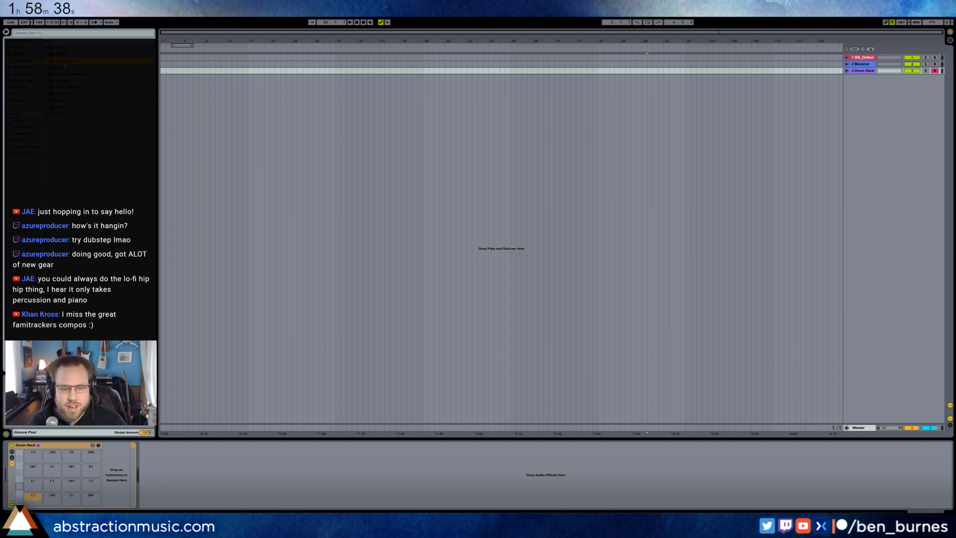
Browse the sample library and expand its folders to find drum samples for the Drum Rack.
click(17, 140)
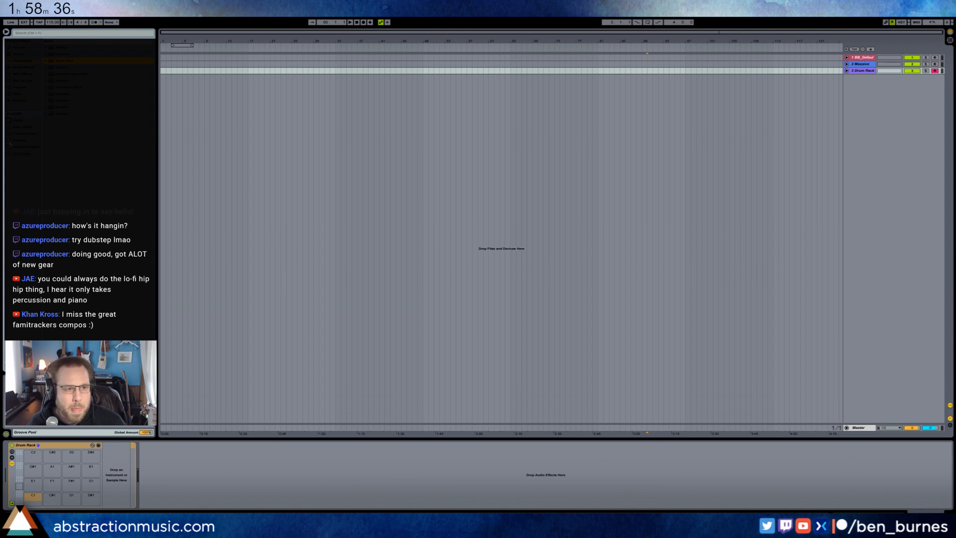
click(47, 48)
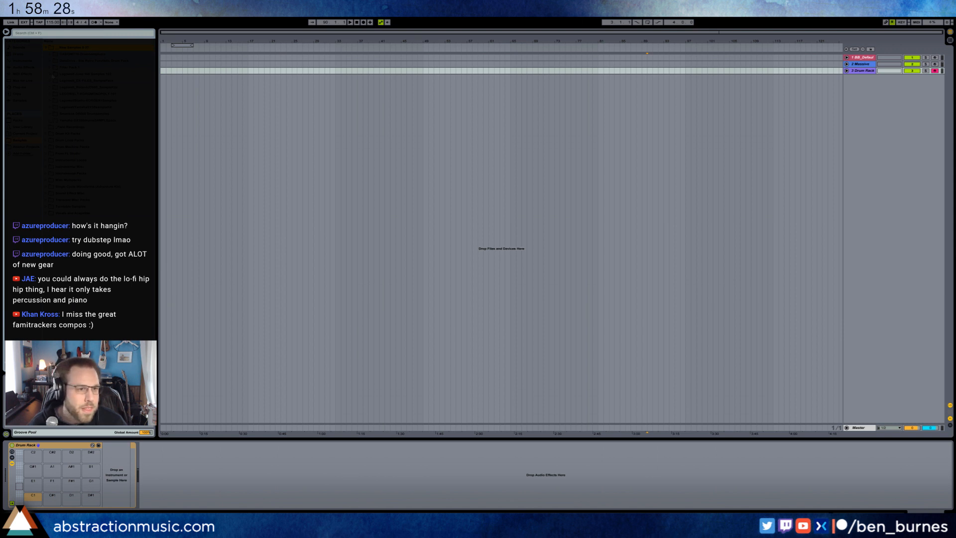
click(50, 73)
click(50, 108)
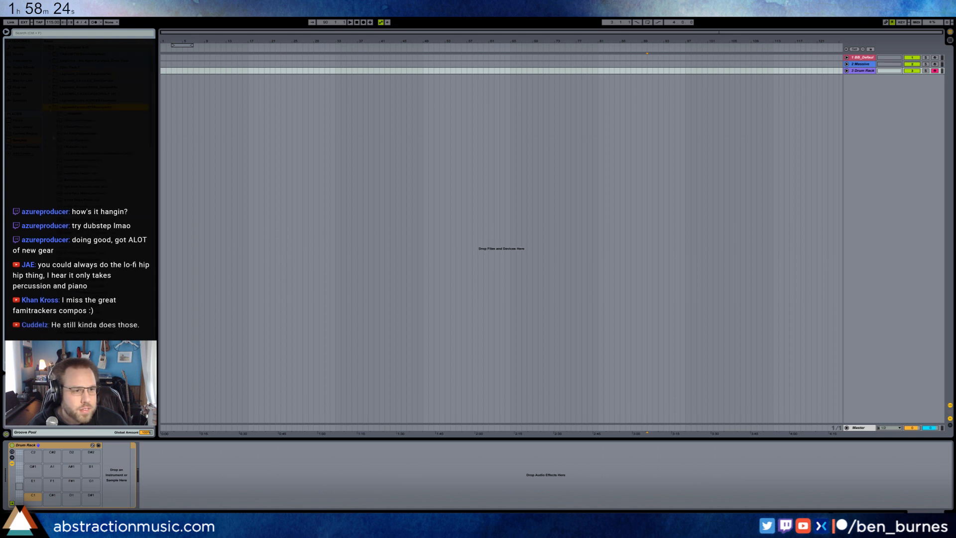
click(85, 227)
scroll(85, 227, down, 4)
click(85, 266)
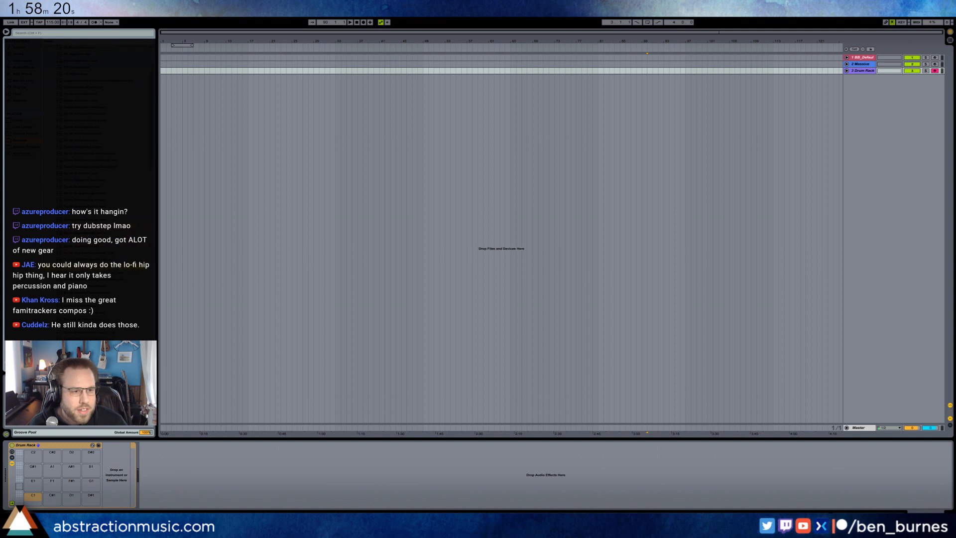
scroll(85, 260, down, 4)
click(85, 260)
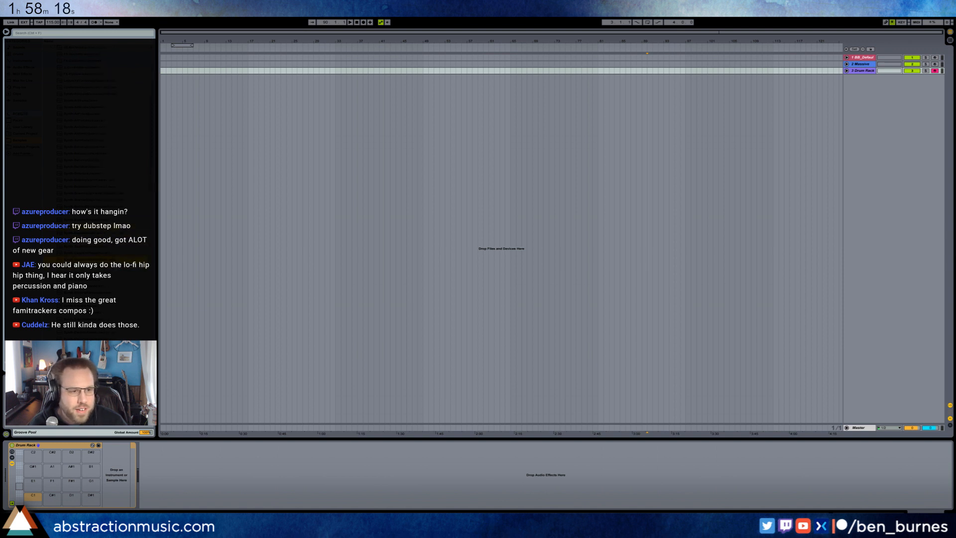
scroll(115, 266, down, 2)
click(115, 266)
Audition the samples in the neighbouring drum folder one after another to pick a bass drum.
key(Left)
key(Down)
key(Right)
key(Down)
key(Down)
key(Down)
key(Down)
key(Down)
key(Down)
key(Down)
key(Down)
key(Down)
key(Down)
key(Down)
key(Down)
key(Down)
key(Down)
key(Down)
key(Down)
key(Down)
key(Down)
key(Down)
key(Down)
key(Down)
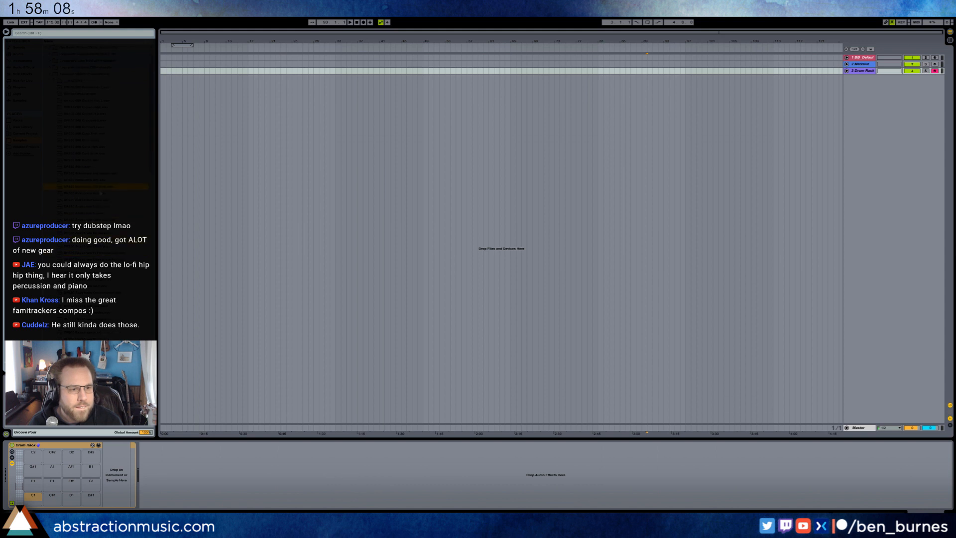
key(Up)
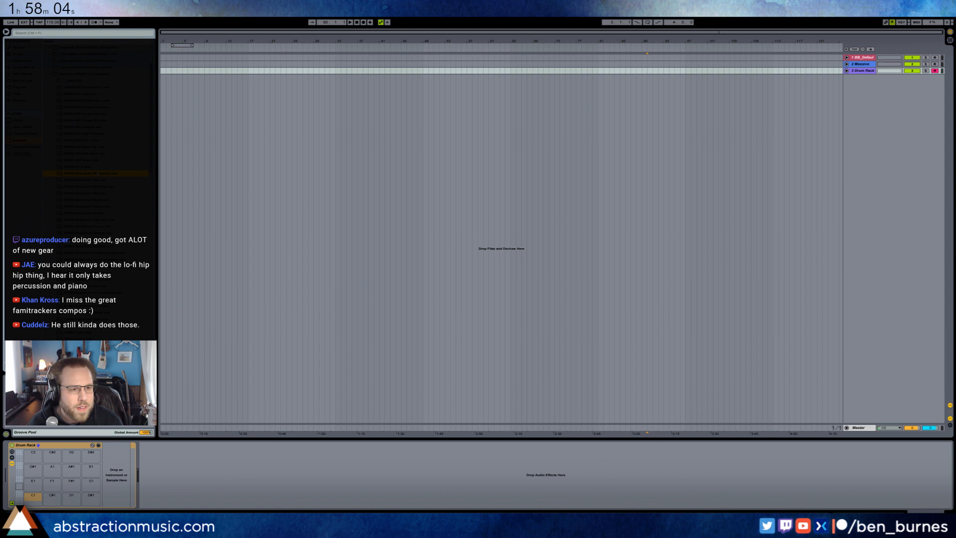
key(Down)
key(Down)
key(Down)
key(Down)
key(Down)
key(Down)
key(Down)
key(Down)
key(Down)
key(Down)
key(Down)
key(Down)
key(Down)
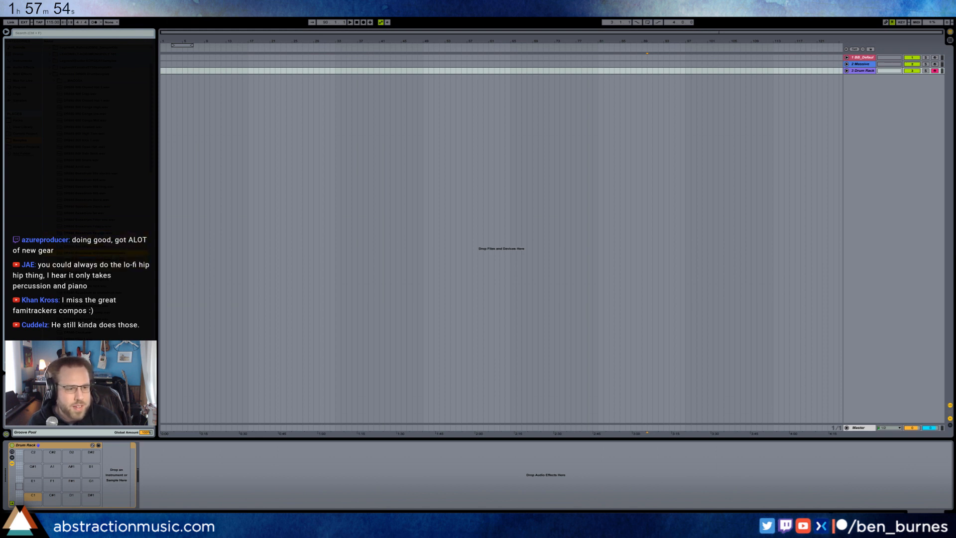
key(Down)
key(Down)
key(Down)
key(Down)
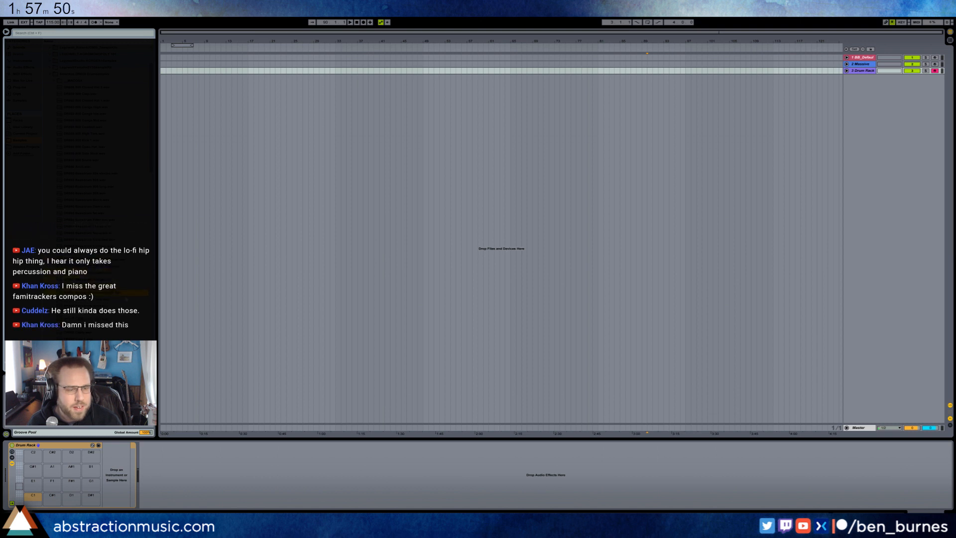
key(Down)
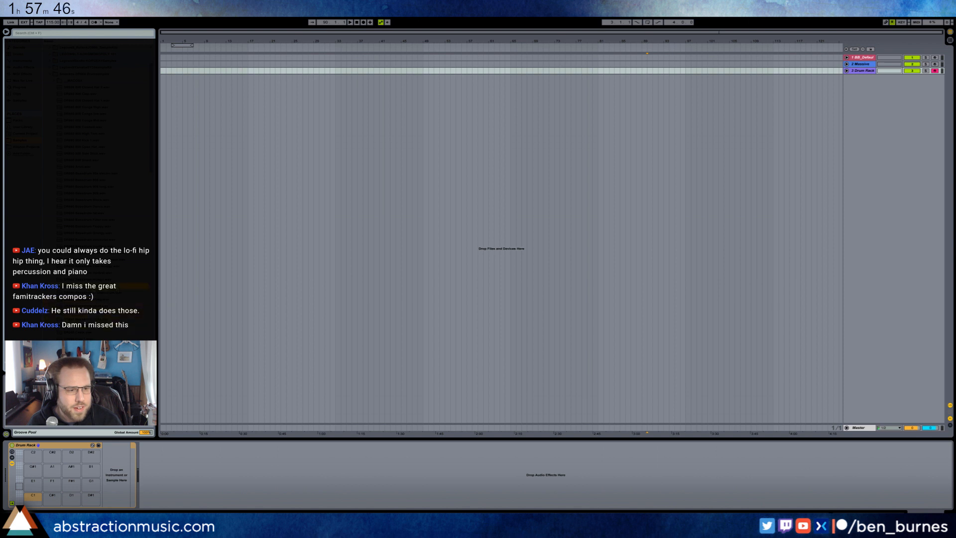
Load the DR660 bass drum sample into the Drum Rack's first pad and insert a short MIDI clip near bar 5 on its track.
click(168, 70)
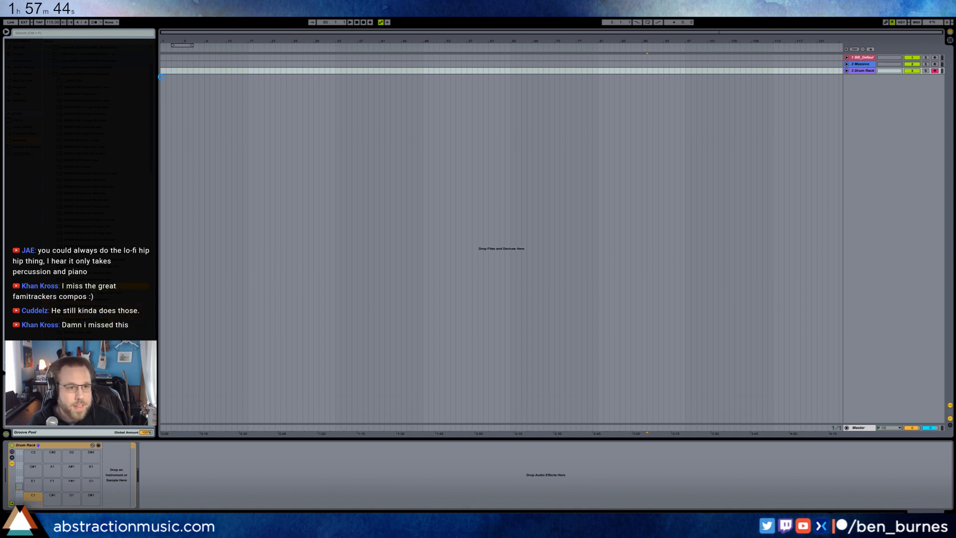
drag(183, 73, 188, 72)
key(ctrl+shift+m)
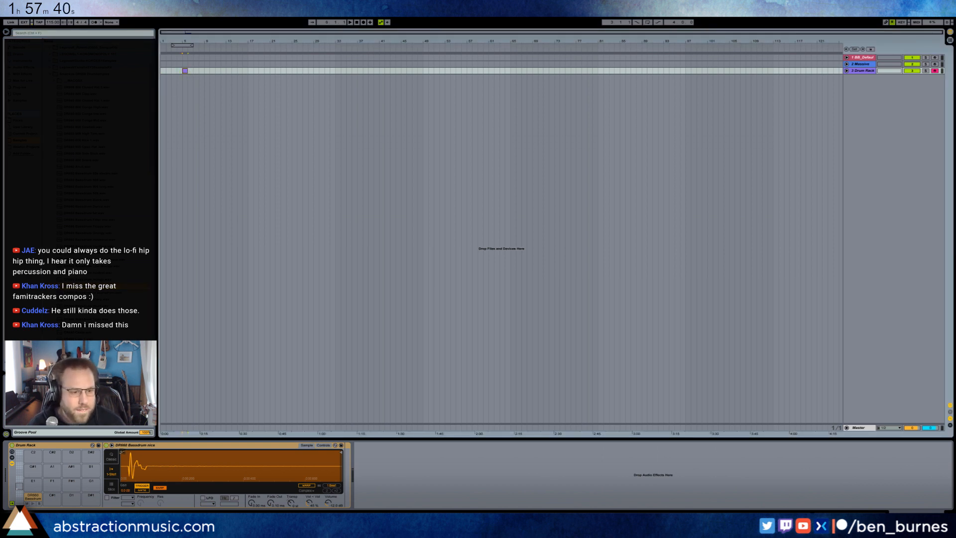
Move the bass drum sample's start point up to its attack, trimming the silence before it.
click(122, 453)
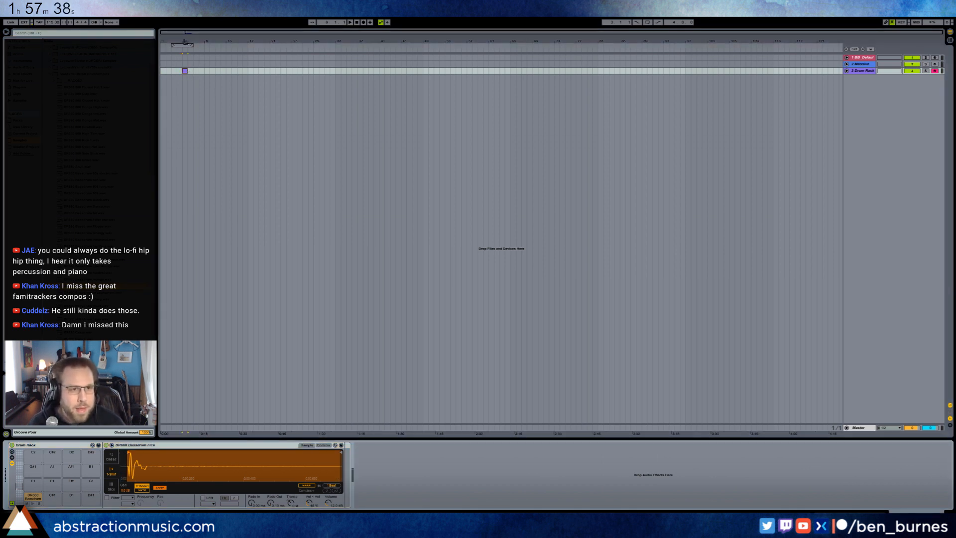
Program bass drum sixteenth notes on all four beats of the Drum Rack's one-bar clip at bar 5.
drag(186, 44, 405, 117)
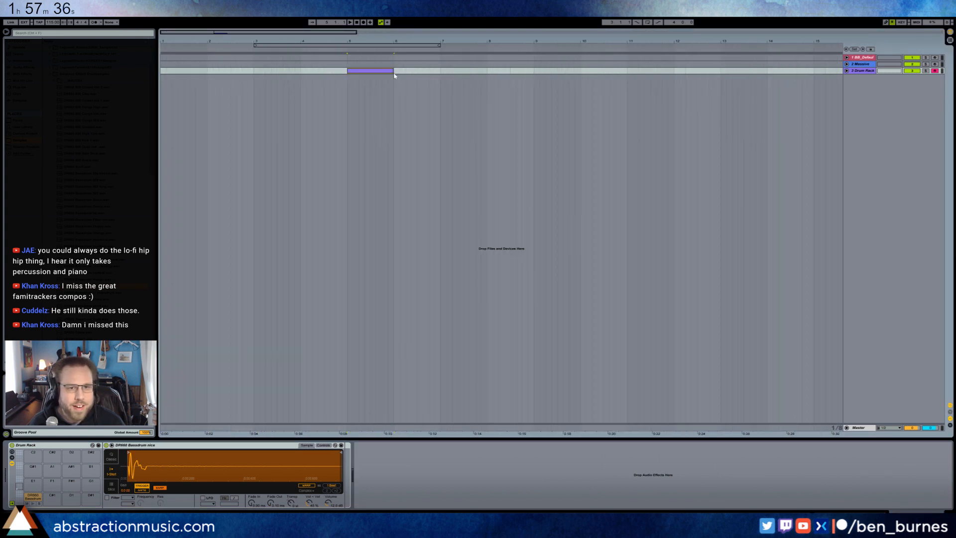
double_click(379, 71)
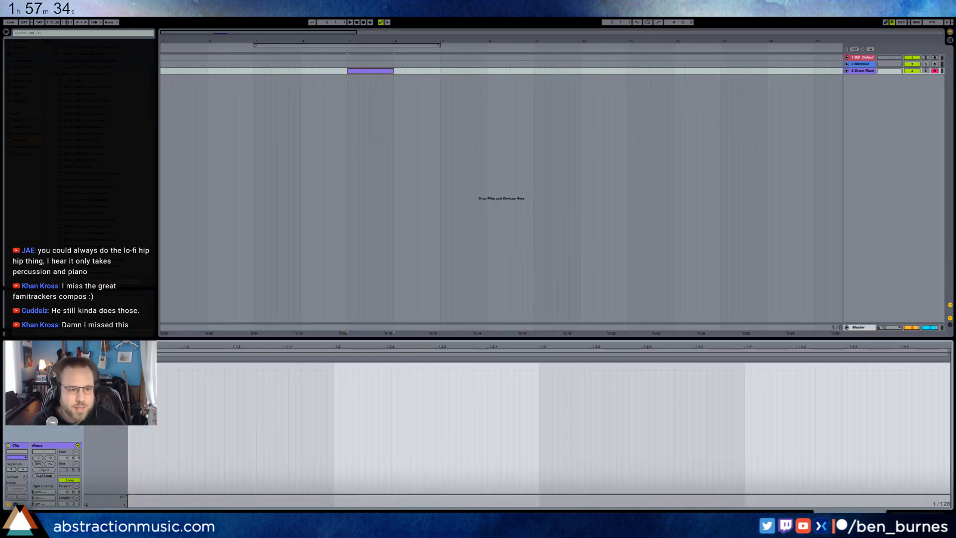
key(ctrl+2)
key(ctrl+2)
double_click(174, 369)
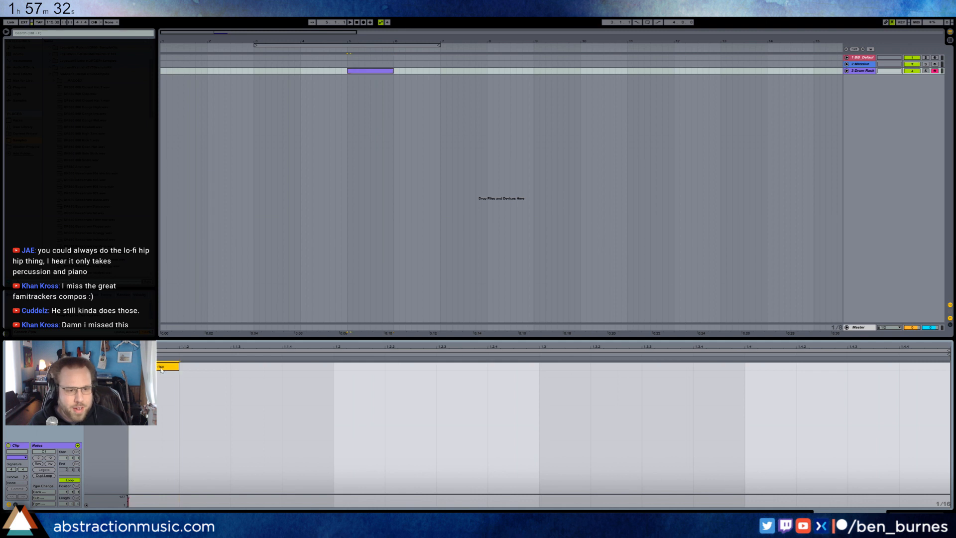
drag(327, 370, 152, 365)
key(ctrl+d)
key(ctrl+d)
key(ctrl+d)
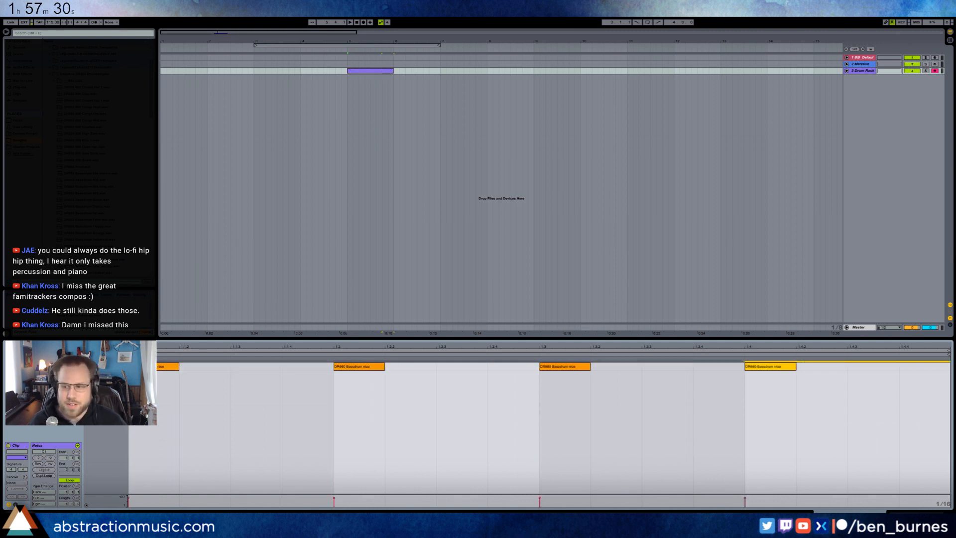
click(445, 440)
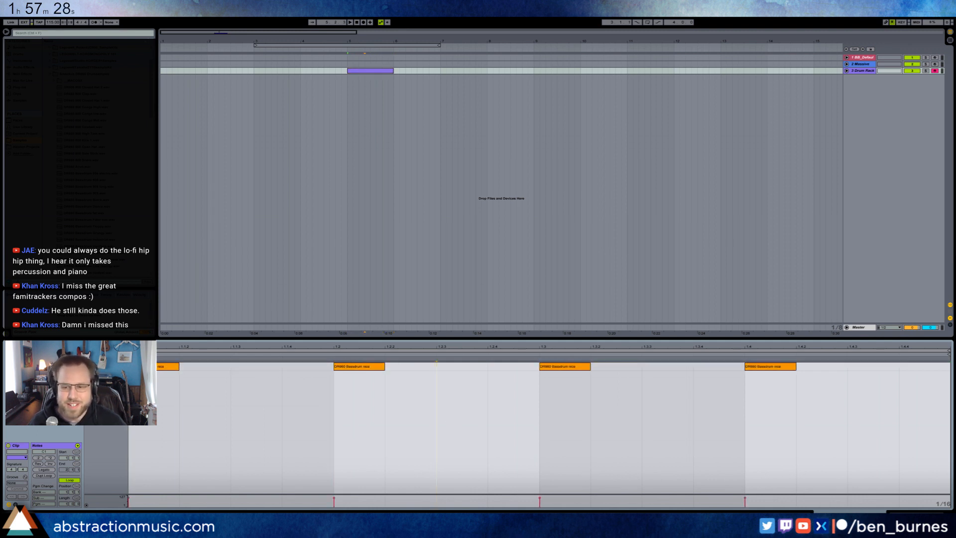
key(shift+Tab)
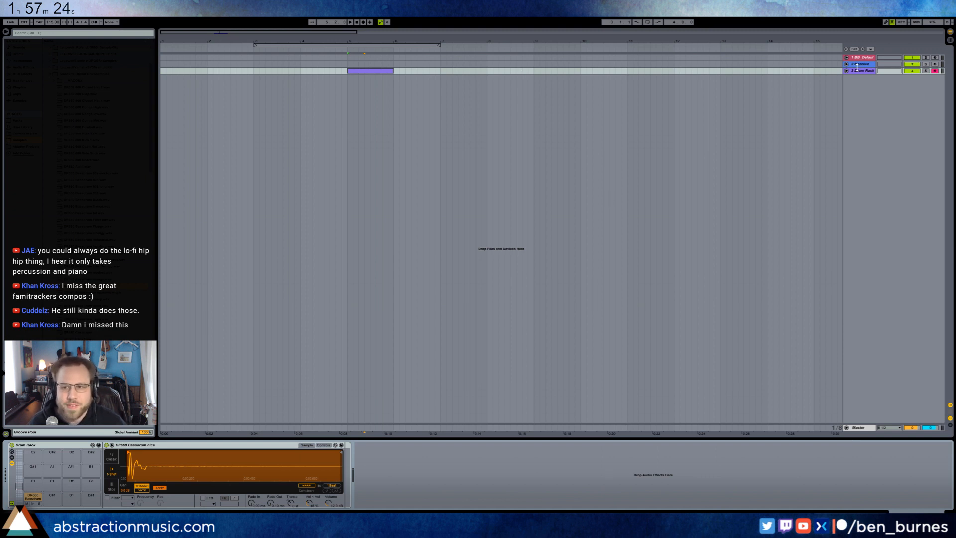
Loop the bar 5 drum clip and add a Compressor after Massive on the Massive track.
click(375, 72)
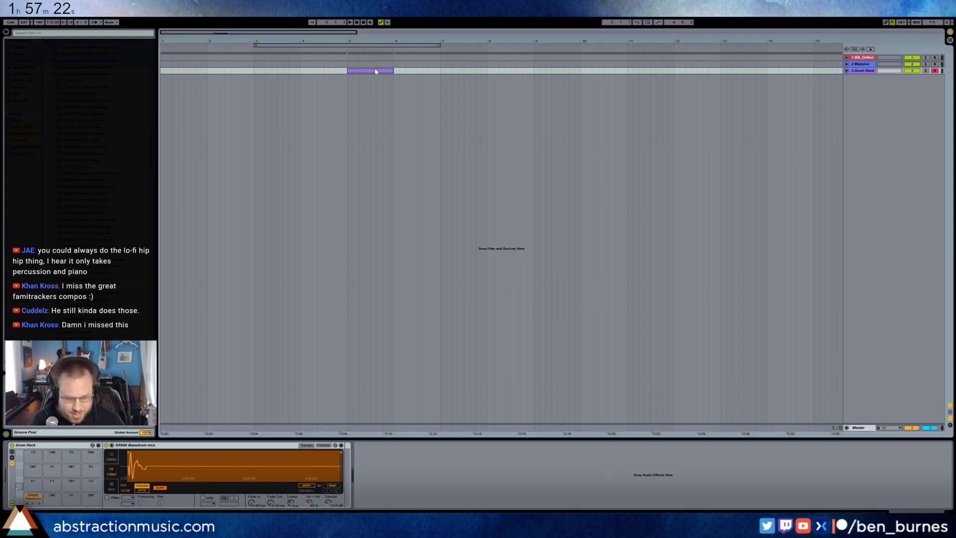
key(ctrl+l)
click(849, 64)
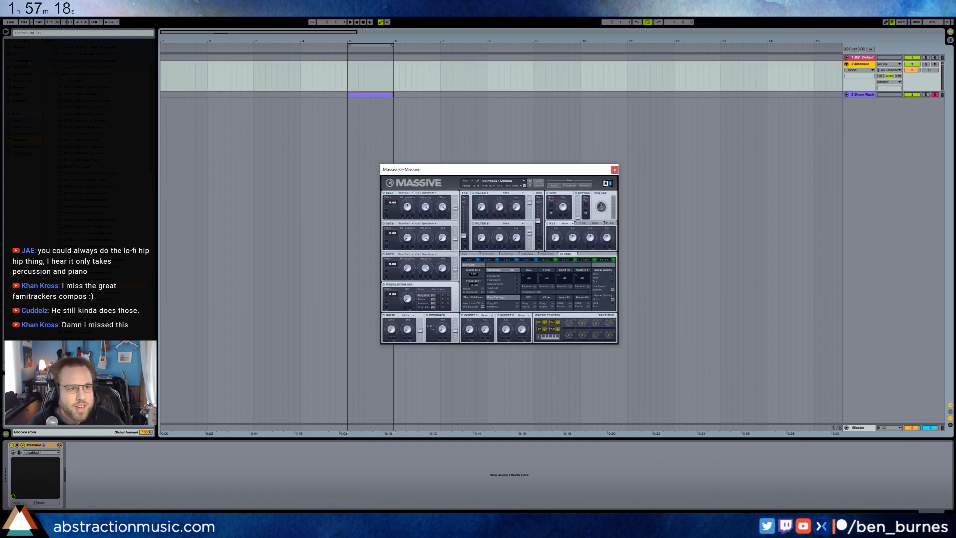
click(25, 54)
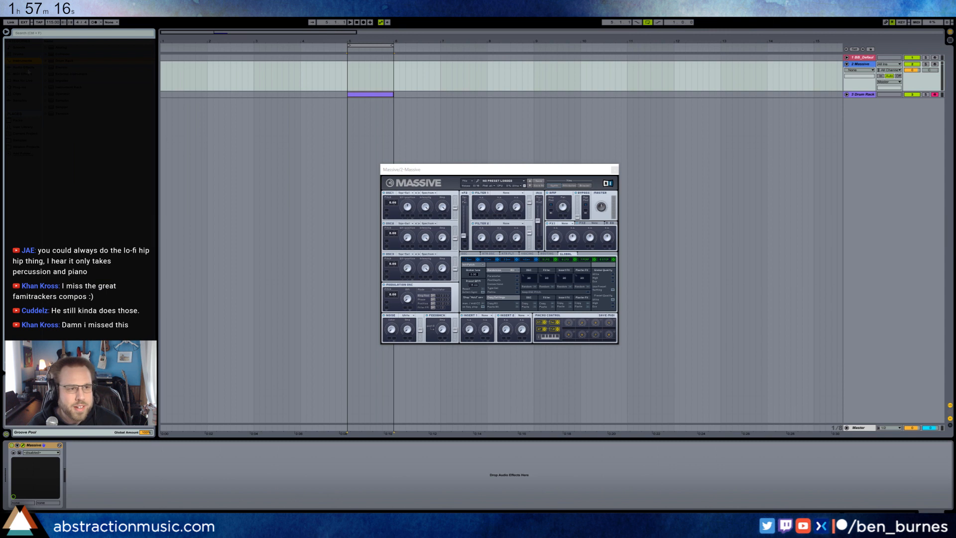
click(28, 68)
drag(58, 97, 138, 502)
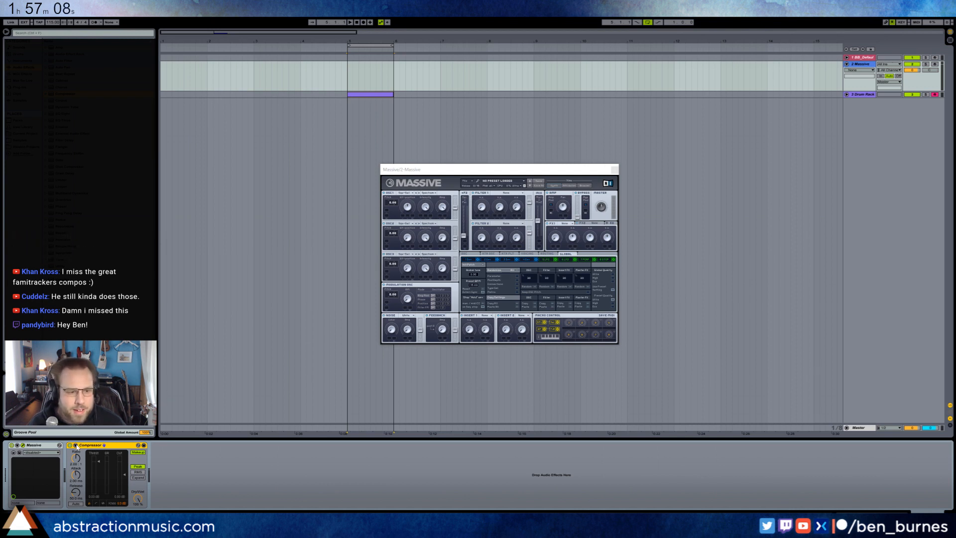
Enable the Compressor's sidechain with the Drum Rack as audio source, lower its threshold, and start playback to check it.
click(75, 445)
click(80, 452)
click(80, 462)
click(82, 477)
click(80, 468)
click(94, 491)
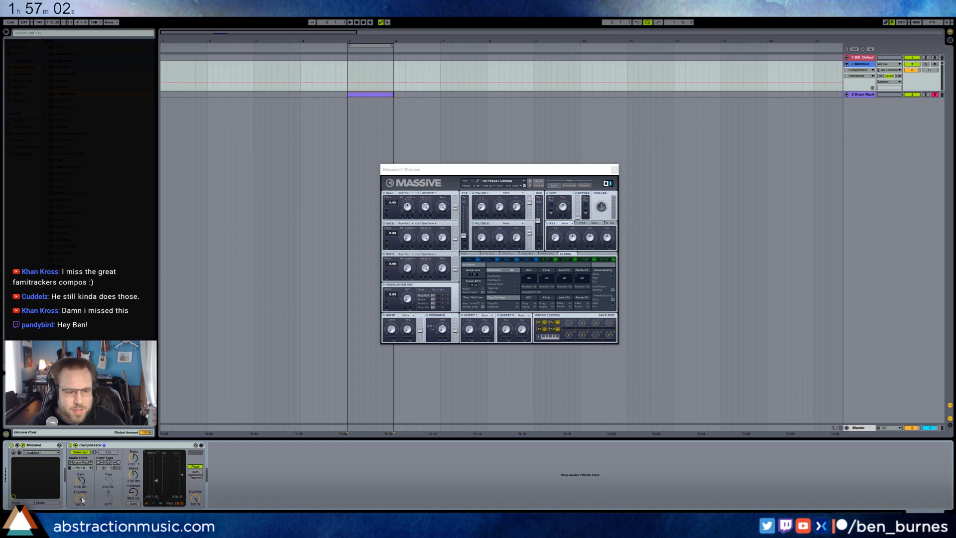
key(space)
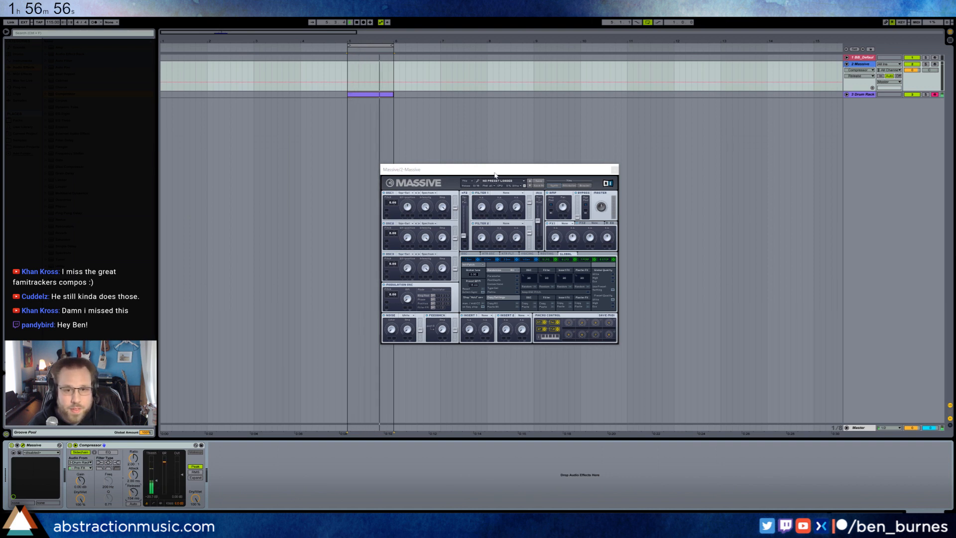
Set Massive's Filter 1 to a lowpass type and modulate its cutoff with a longer-attack envelope.
drag(495, 174, 508, 196)
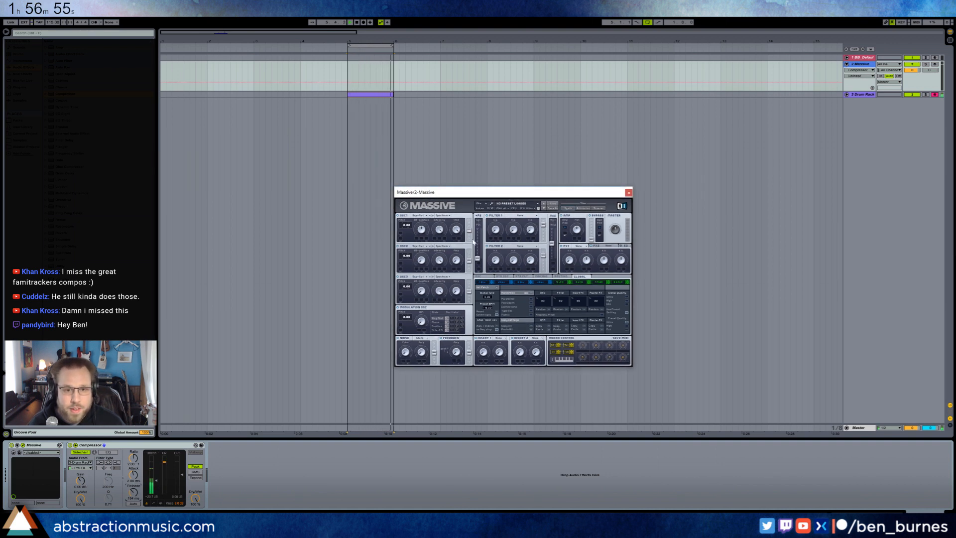
click(482, 282)
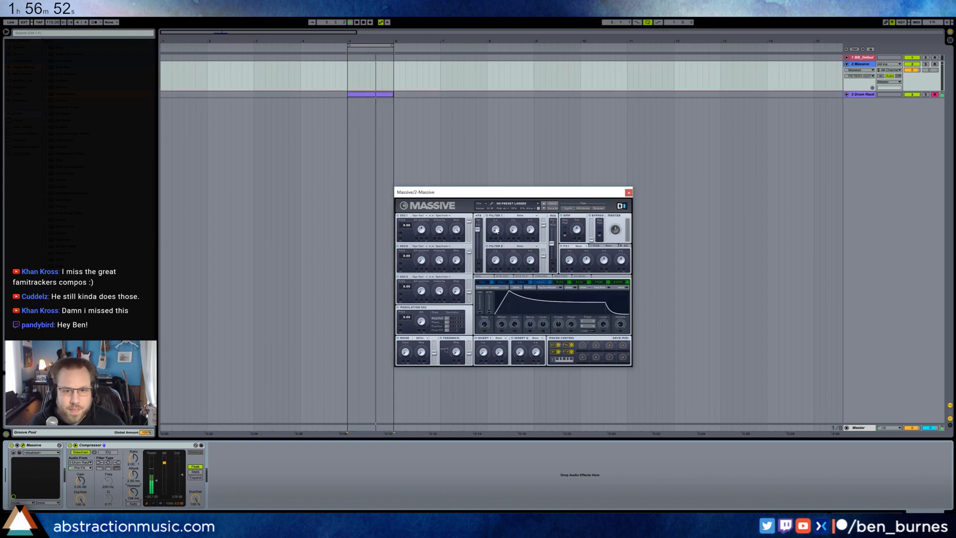
click(517, 215)
click(516, 223)
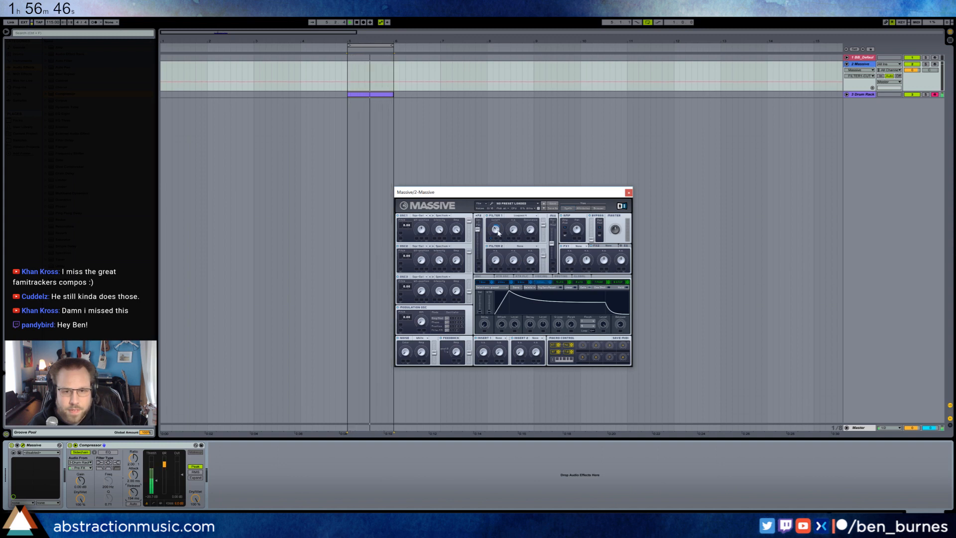
drag(511, 294, 541, 291)
Load an effect into Massive's FX1 slot and another into its Insert 1 slot.
click(584, 249)
click(582, 275)
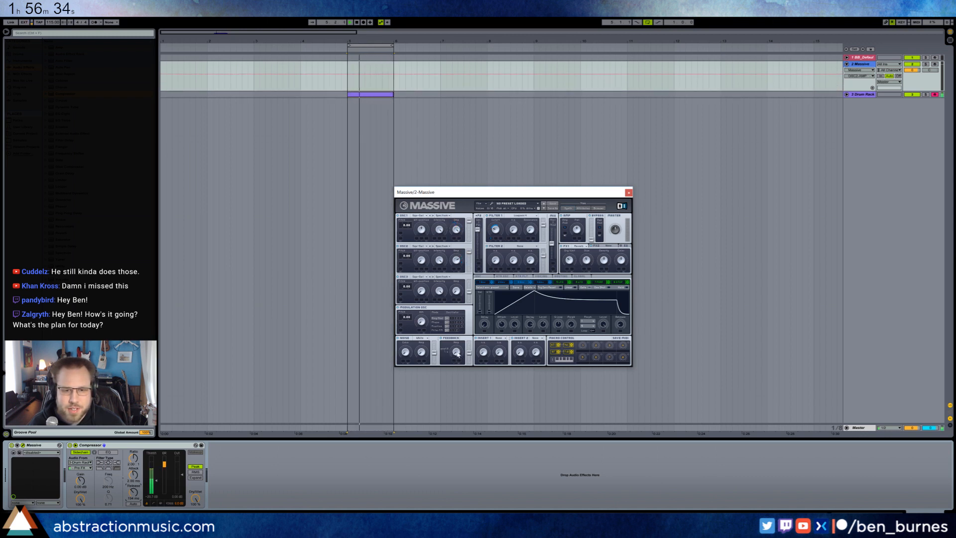
click(499, 338)
click(502, 349)
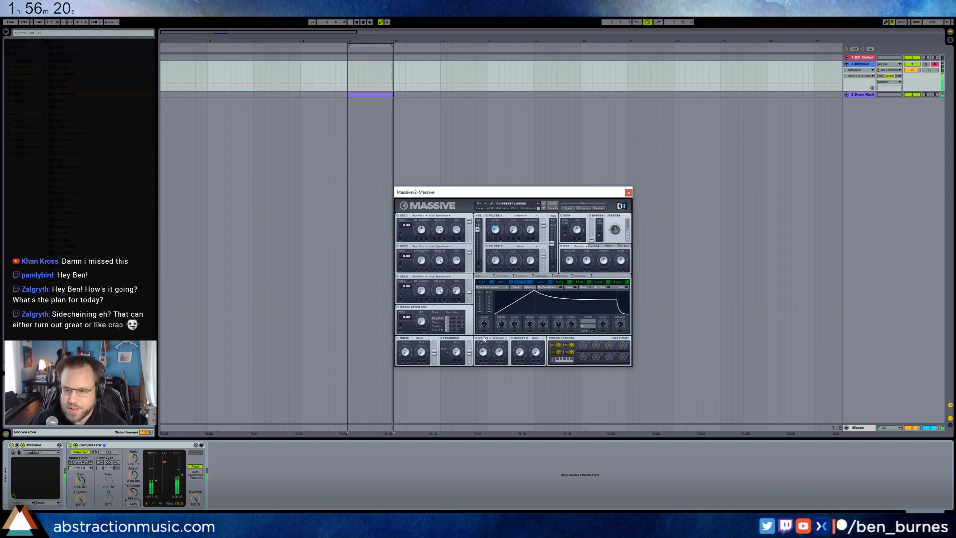
Lower the Compressor's threshold and lengthen its release to strengthen the sidechain pumping.
drag(162, 489, 161, 495)
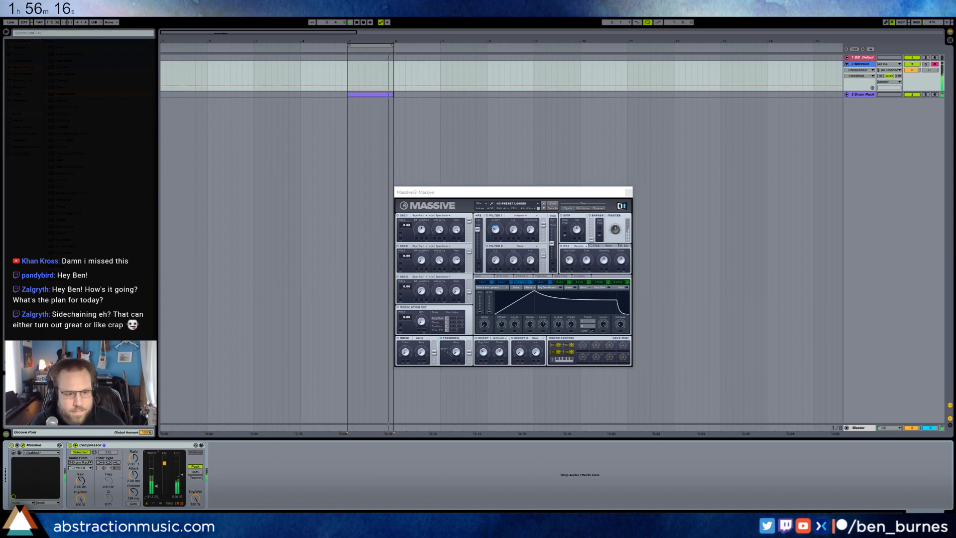
drag(133, 493, 133, 486)
Adjust Filter 1's cutoff and resonance and the level of oscillator 2 in Massive.
click(498, 233)
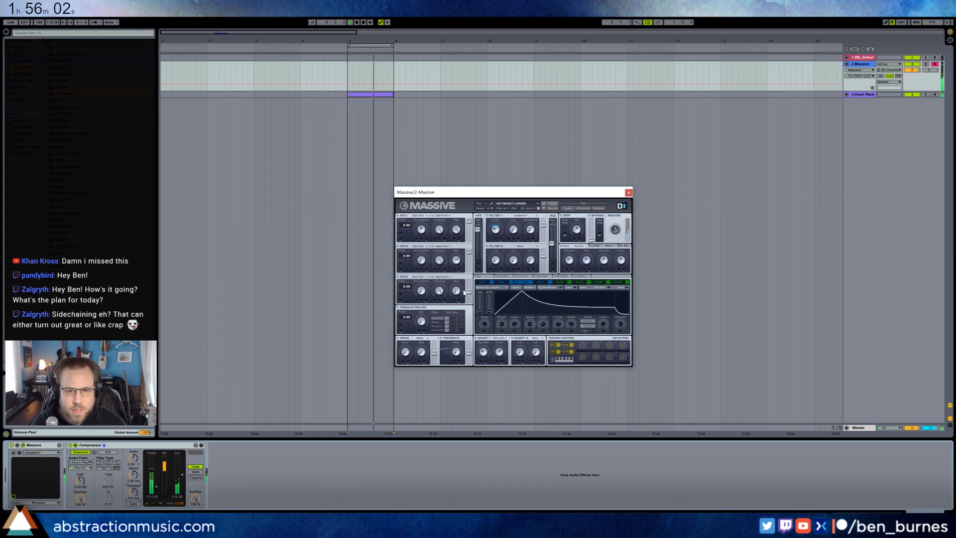
click(456, 263)
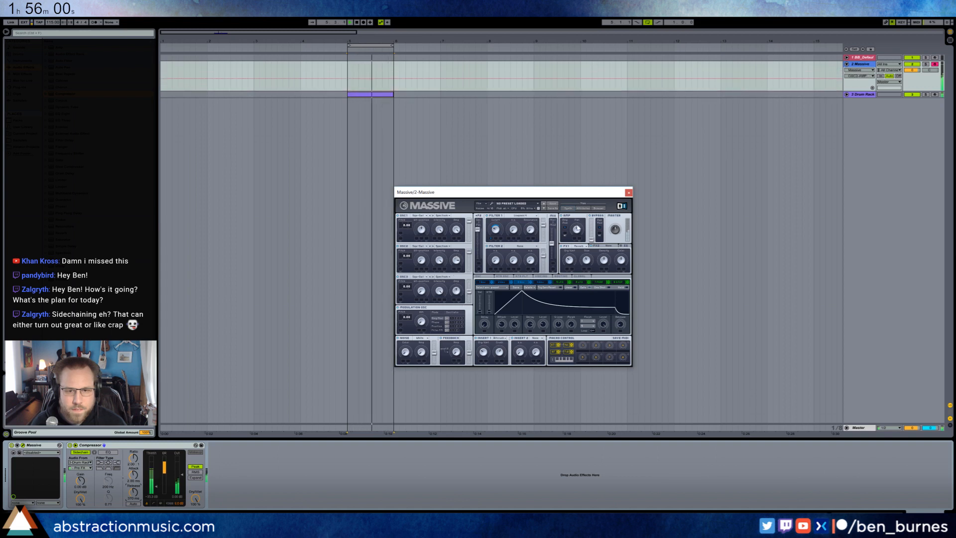
click(531, 229)
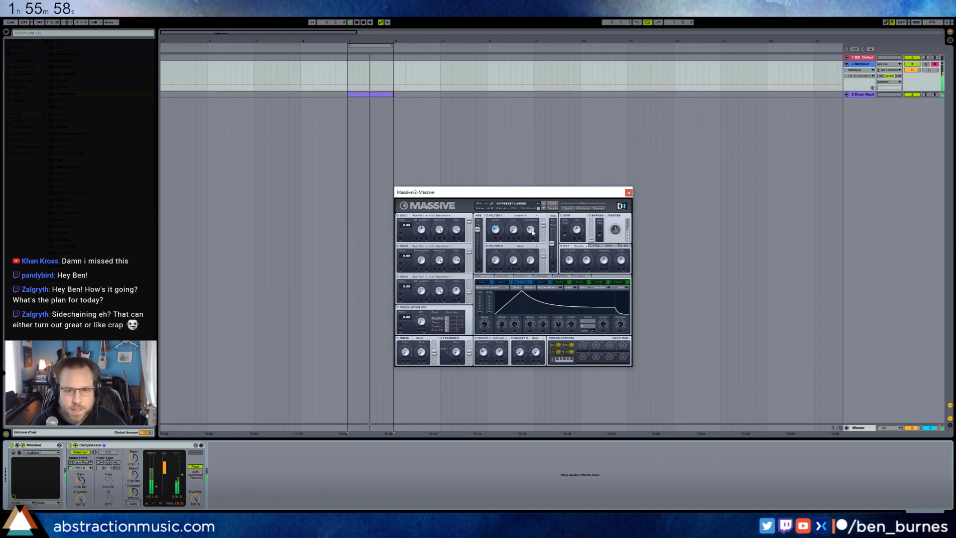
click(496, 230)
Modulate Filter 1's cutoff with Massive's LFO 5 and adjust the LFO's rate.
click(560, 283)
drag(483, 302, 488, 314)
click(488, 312)
click(496, 231)
Adjust Massive's FX1 dry/wet amount and the Compressor's threshold.
click(570, 260)
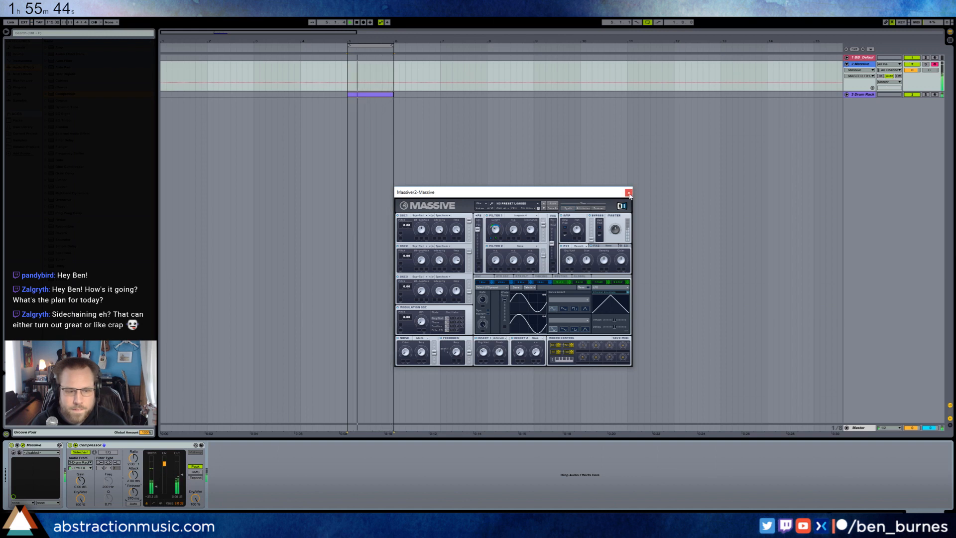
click(161, 492)
Assign a Macro Control performance source to modulate the LFO's rate and the Amp level in Massive.
drag(600, 196, 610, 198)
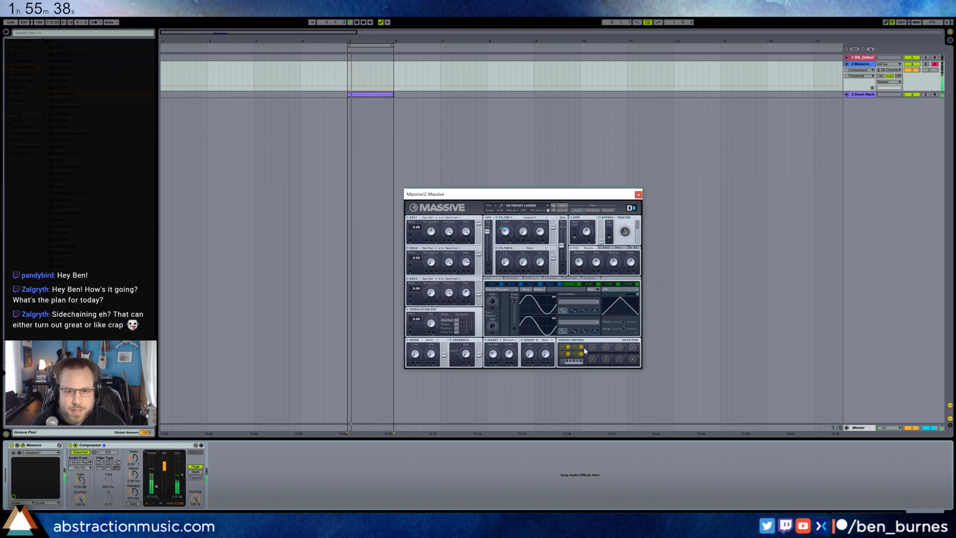
click(493, 302)
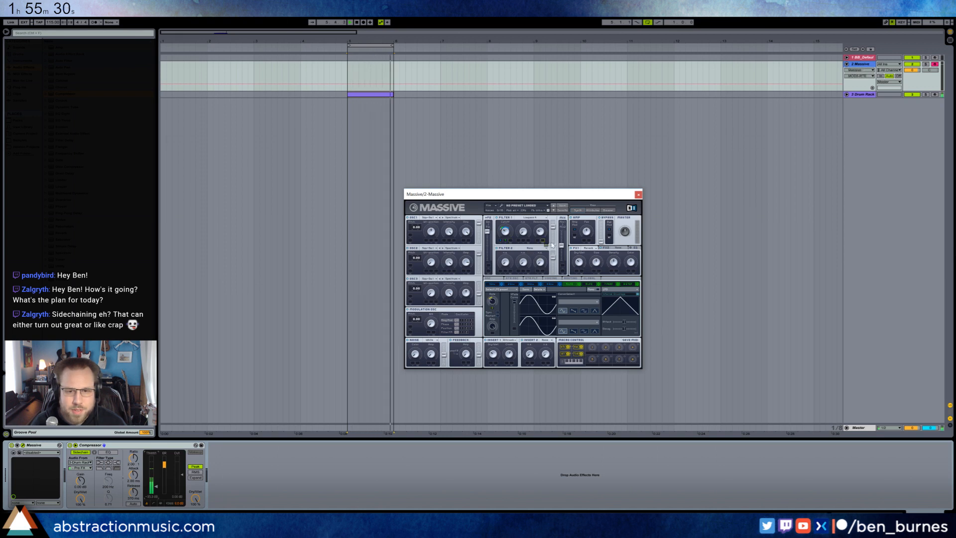
click(584, 237)
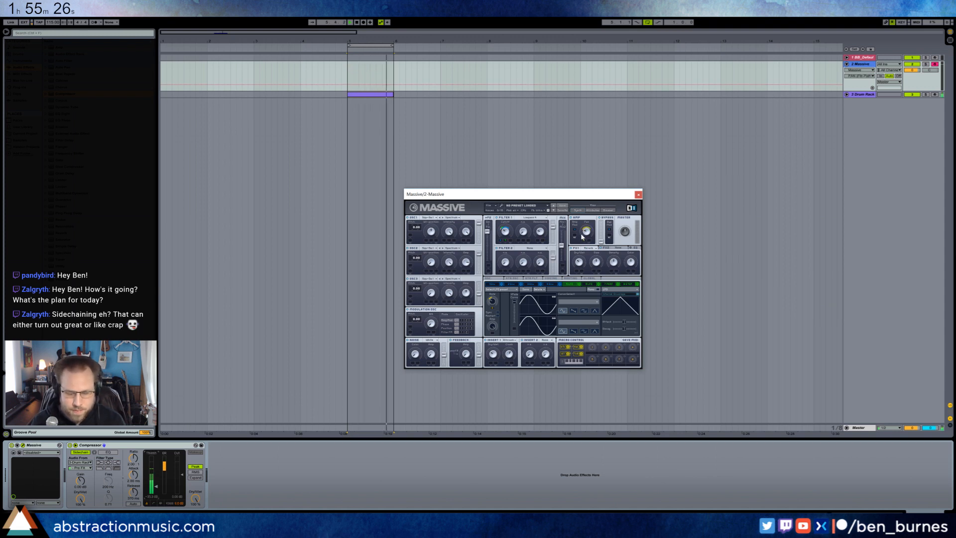
Rebalance Filter 1's cutoff and resonance and the FX1 dry/wet amount while playing the Massive patch.
click(502, 241)
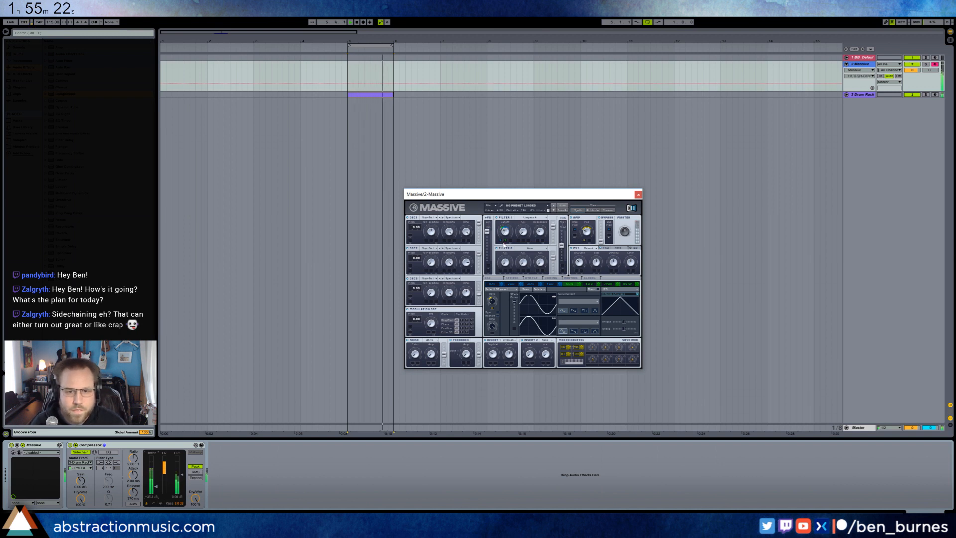
mouse_move(505, 232)
mouse_down()
mouse_move(507, 241)
mouse_move(508, 231)
mouse_up()
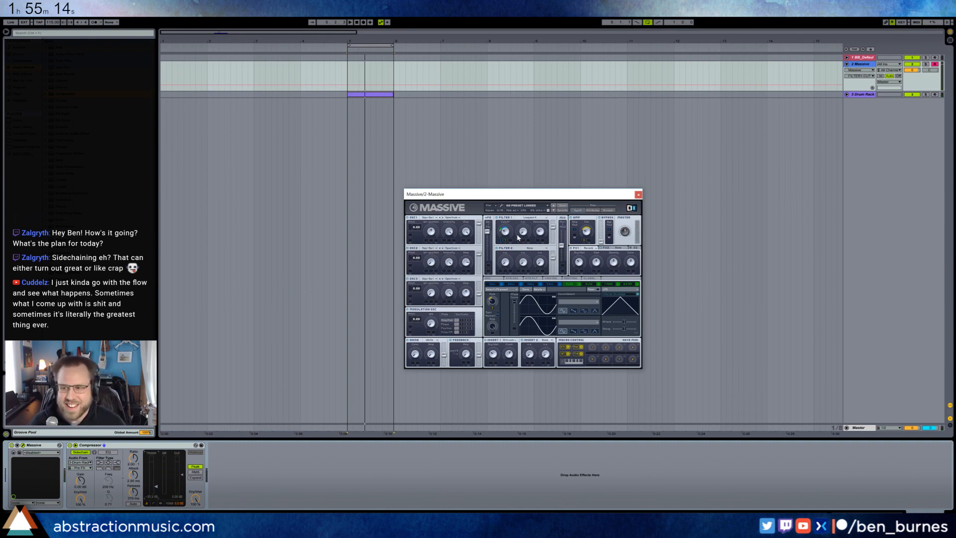
click(579, 262)
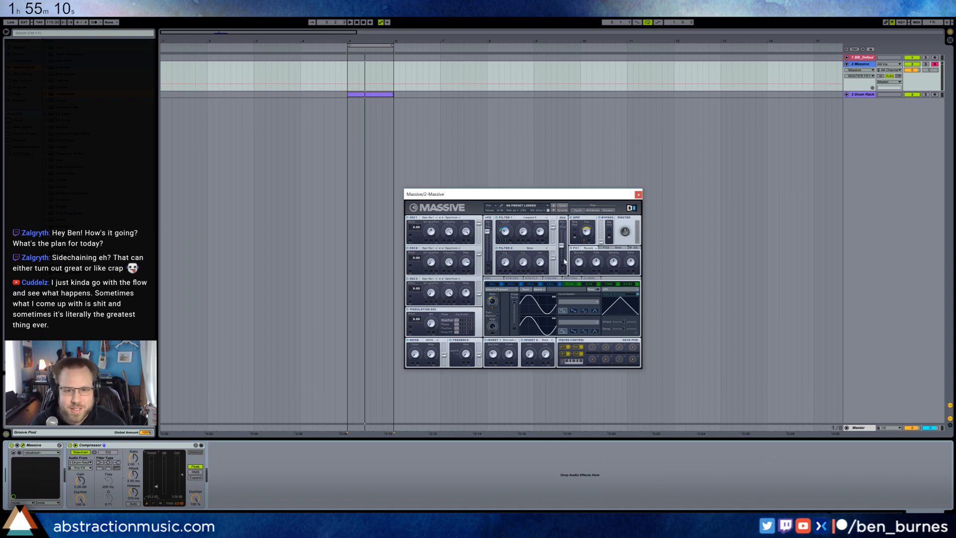
click(541, 236)
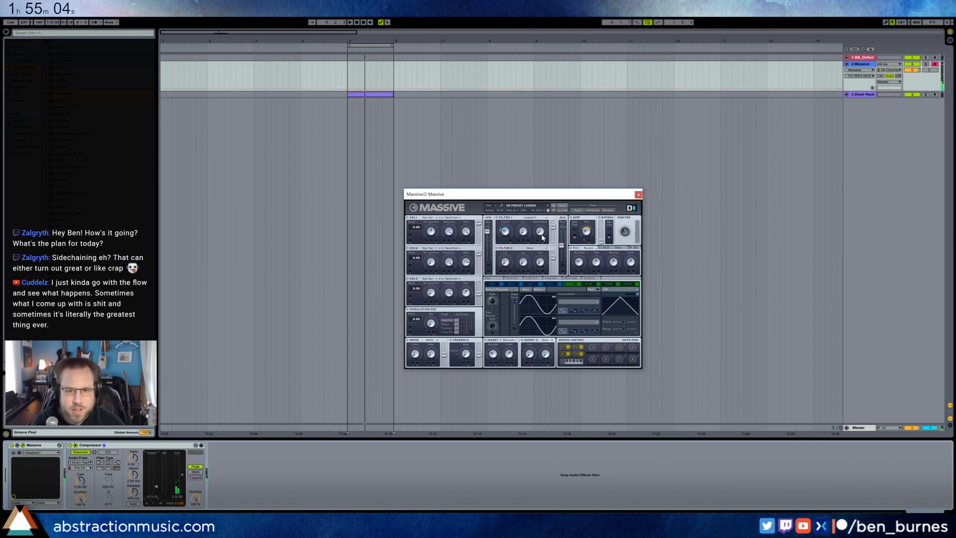
Raise oscillator 2's level in Massive and choose a different wavetable for it.
click(536, 284)
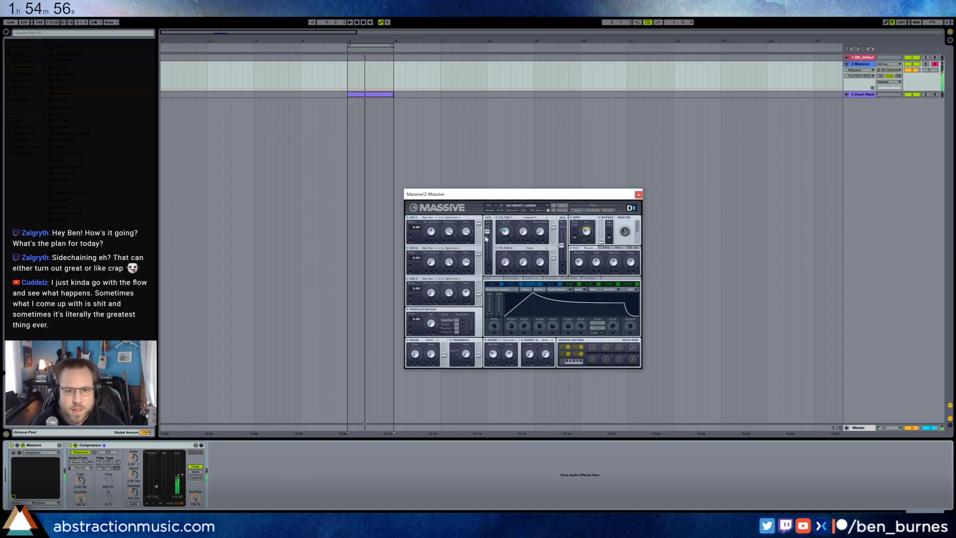
click(467, 263)
click(427, 248)
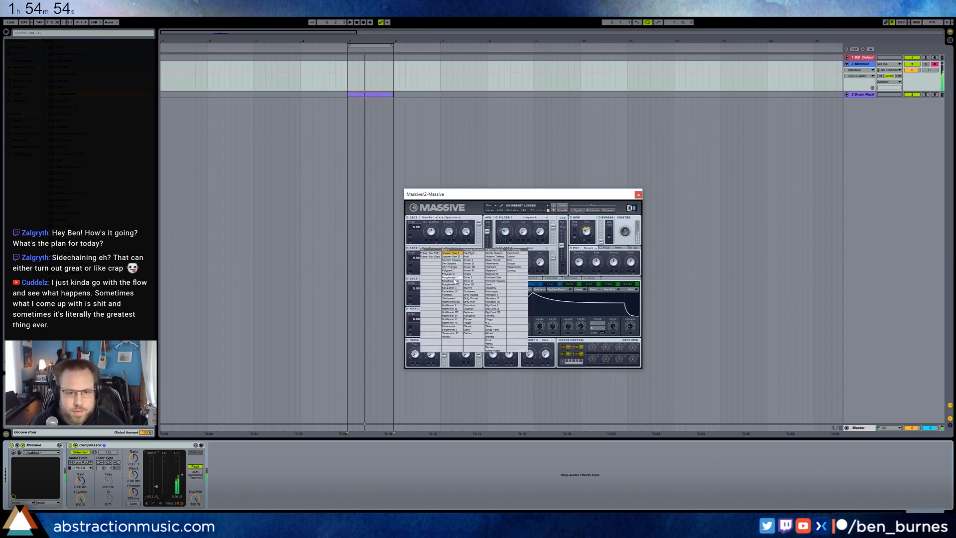
click(459, 328)
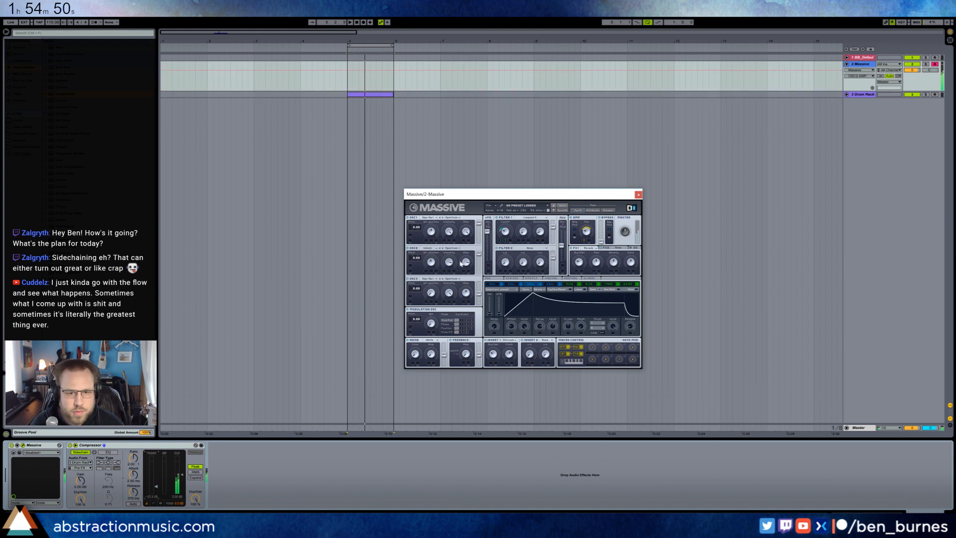
Set oscillator 3's pitch to -12.00 and readjust Filter 1's cutoff and resonance.
click(431, 292)
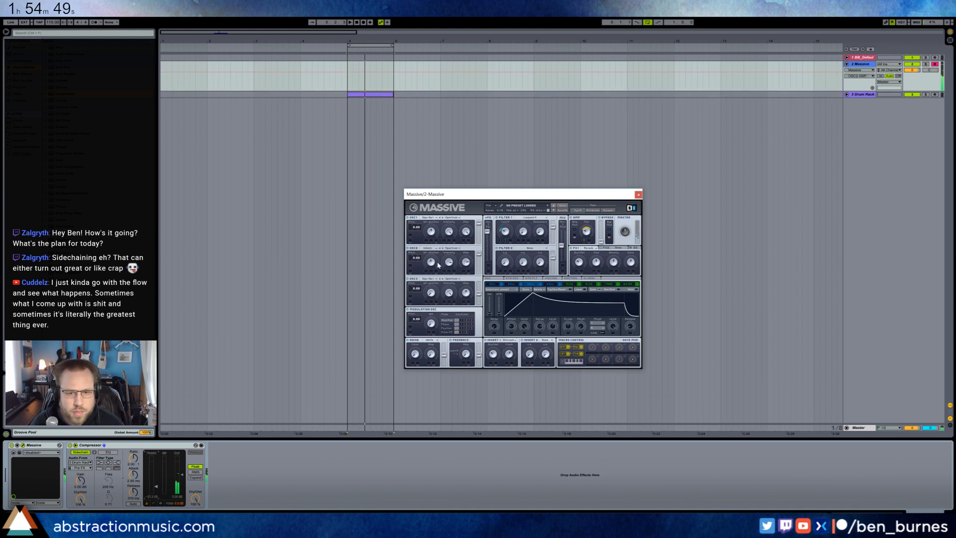
click(416, 289)
drag(418, 294, 451, 314)
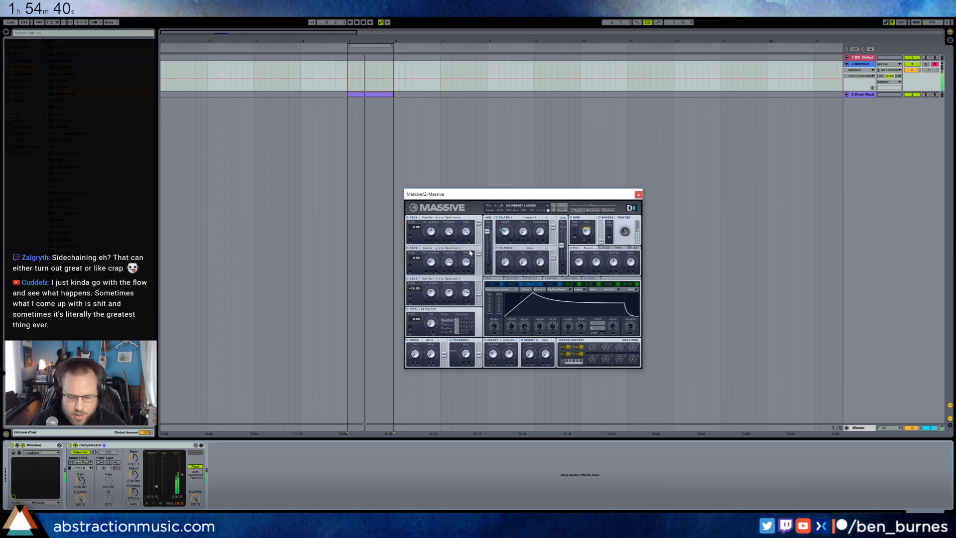
drag(505, 231, 504, 229)
click(539, 233)
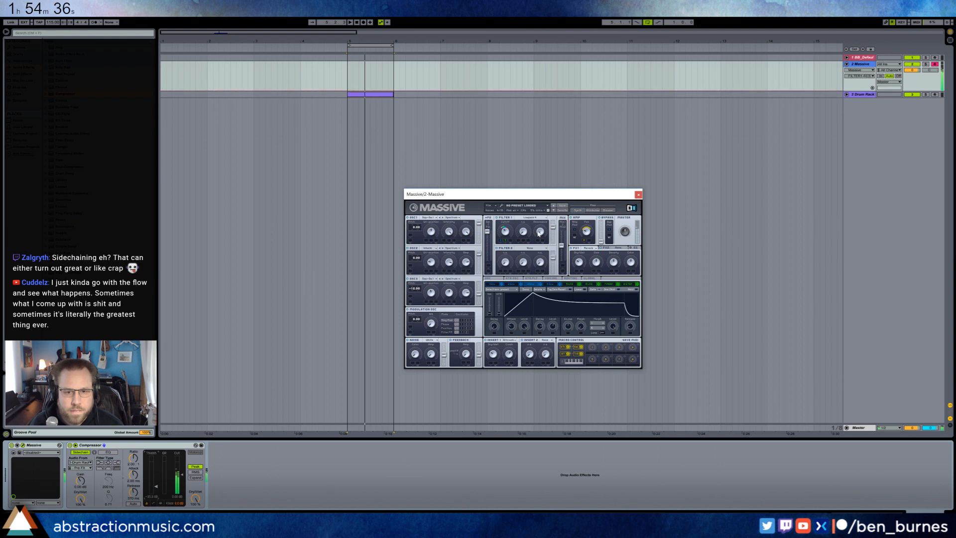
Readjust Filter 1's cutoff and Insert 1's two effect controls in Massive while playing the patch.
click(508, 233)
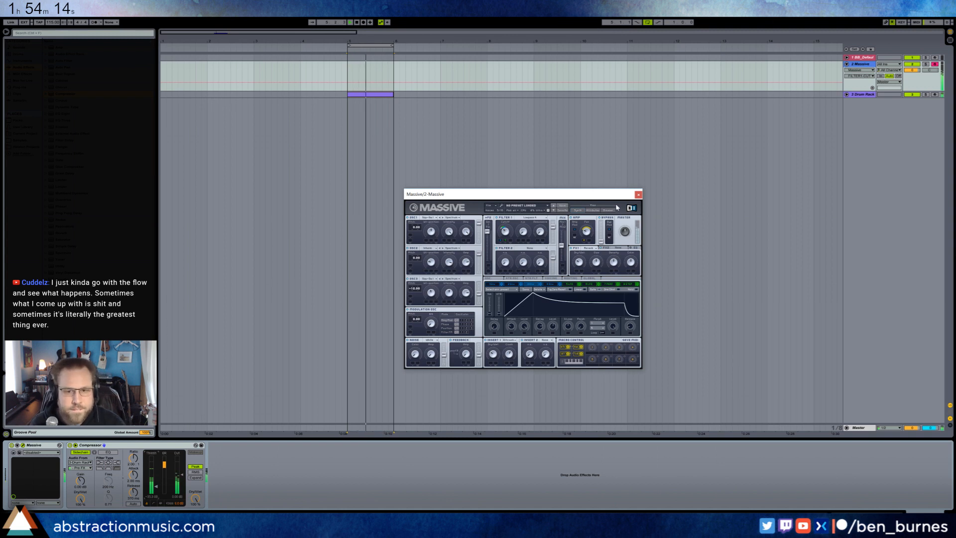
drag(512, 358, 517, 373)
click(494, 354)
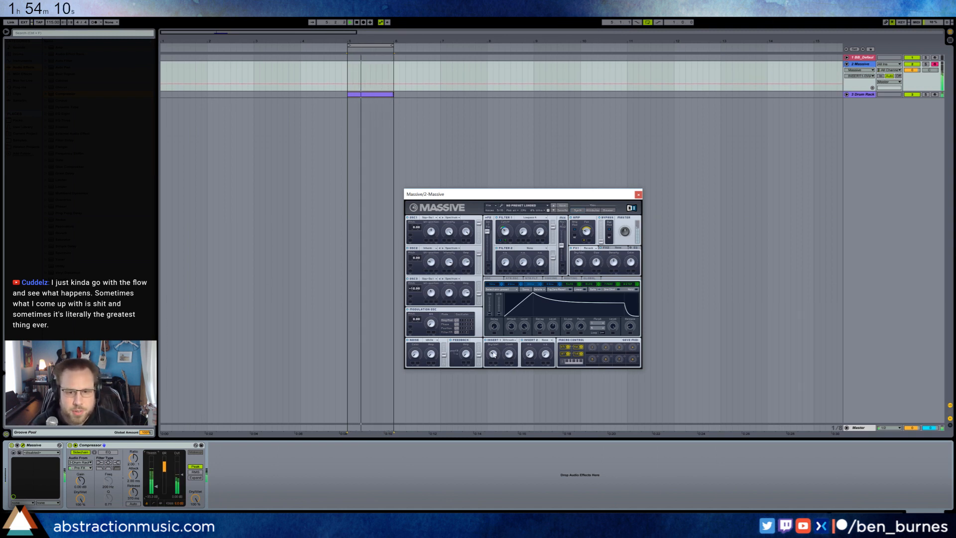
mouse_move(492, 349)
mouse_down()
mouse_move(511, 350)
mouse_move(497, 358)
mouse_up()
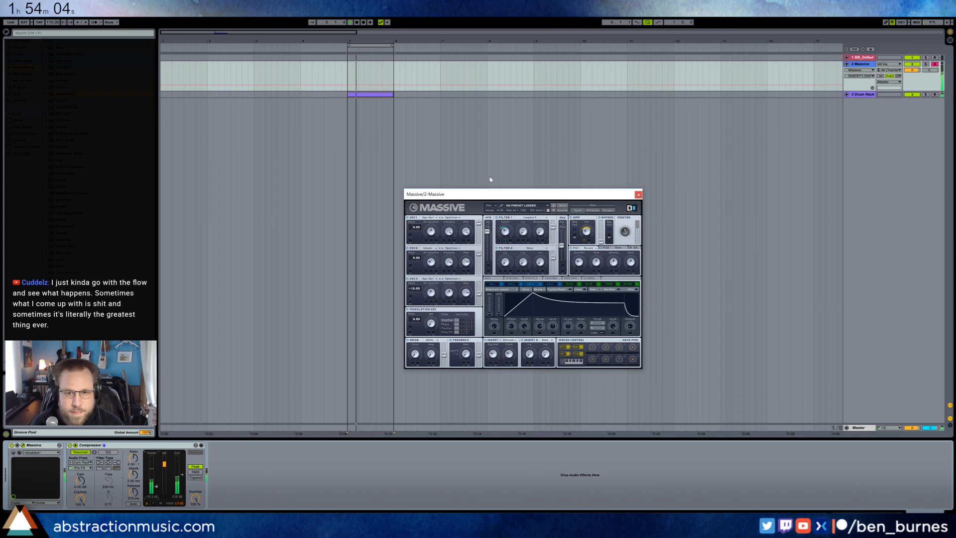
drag(505, 234, 506, 231)
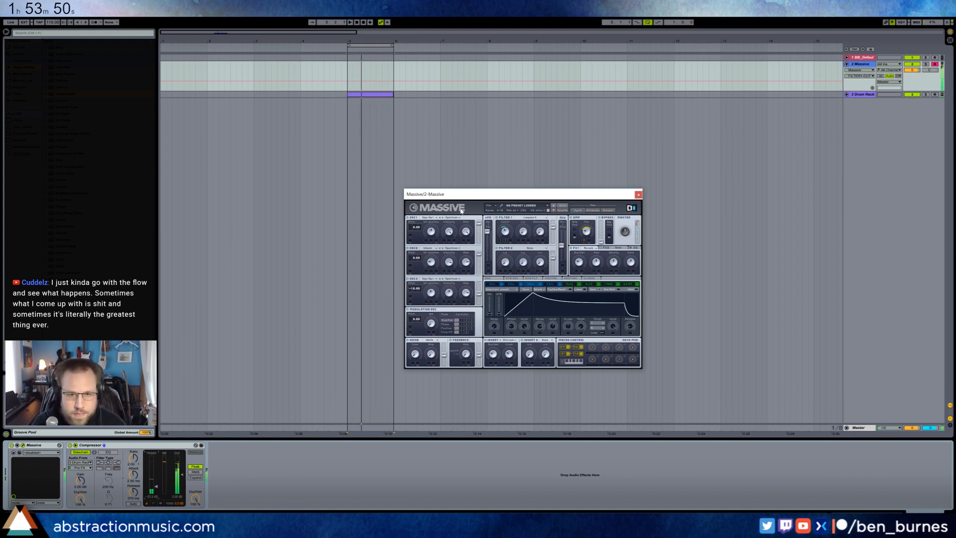
Readjust the sidechain Compressor's threshold and Filter 1's resonance, and lower the Massive track's volume.
drag(158, 486, 158, 480)
click(536, 234)
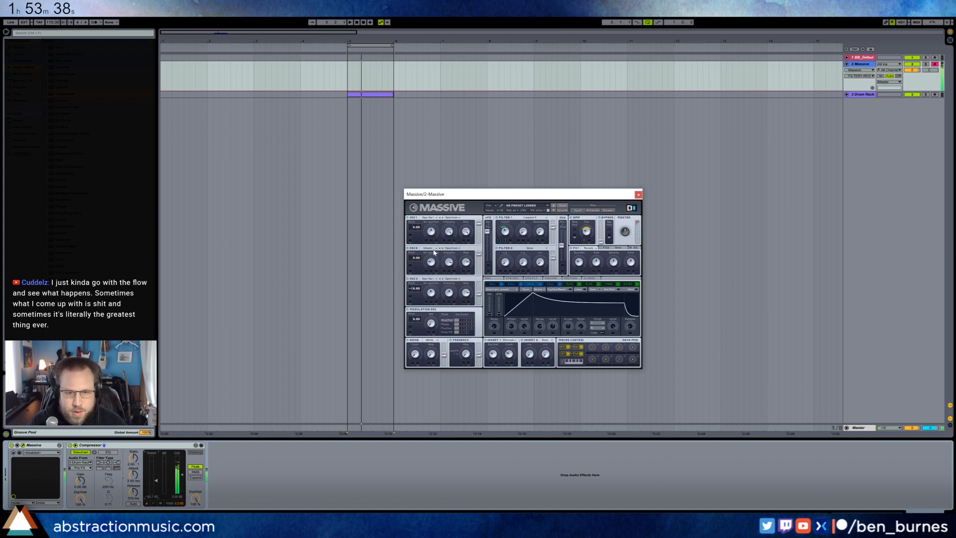
click(910, 70)
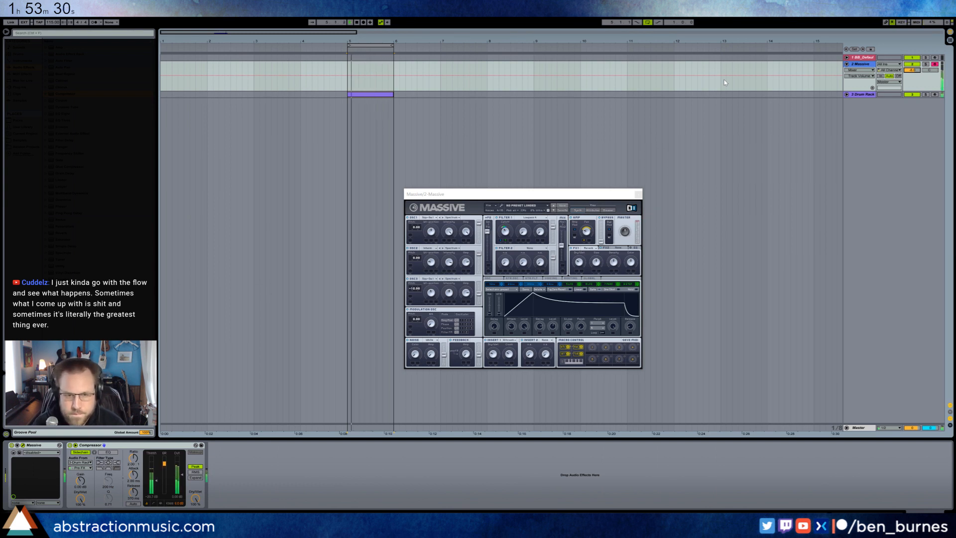
Fine-tune Massive's FX1 effect, Amp pan, Filter 1 resonance and Insert 1 amount while auditioning the patch.
click(579, 256)
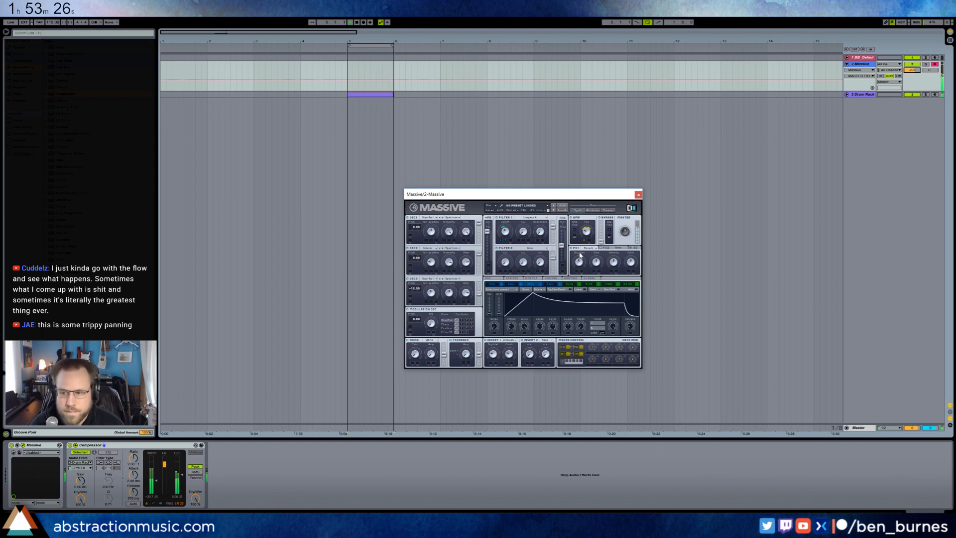
click(587, 236)
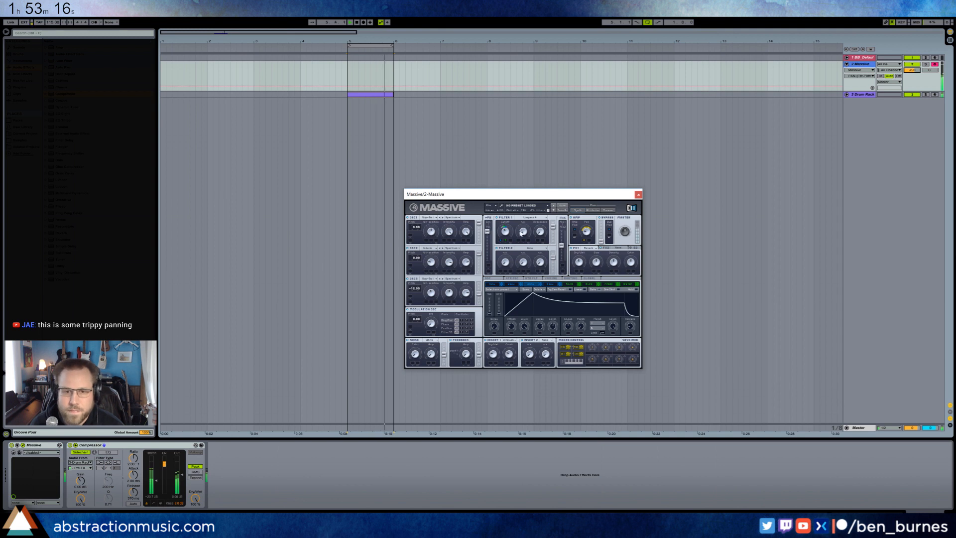
click(541, 232)
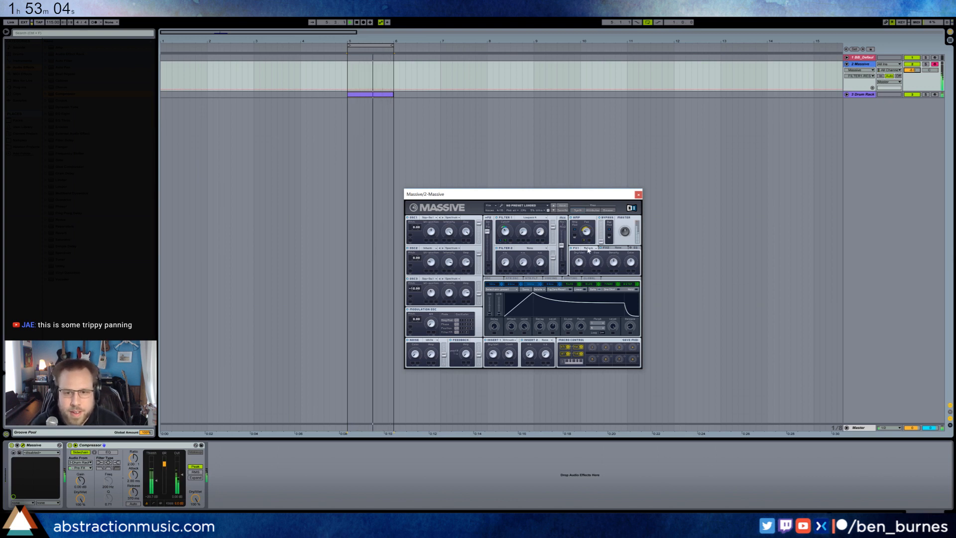
click(586, 232)
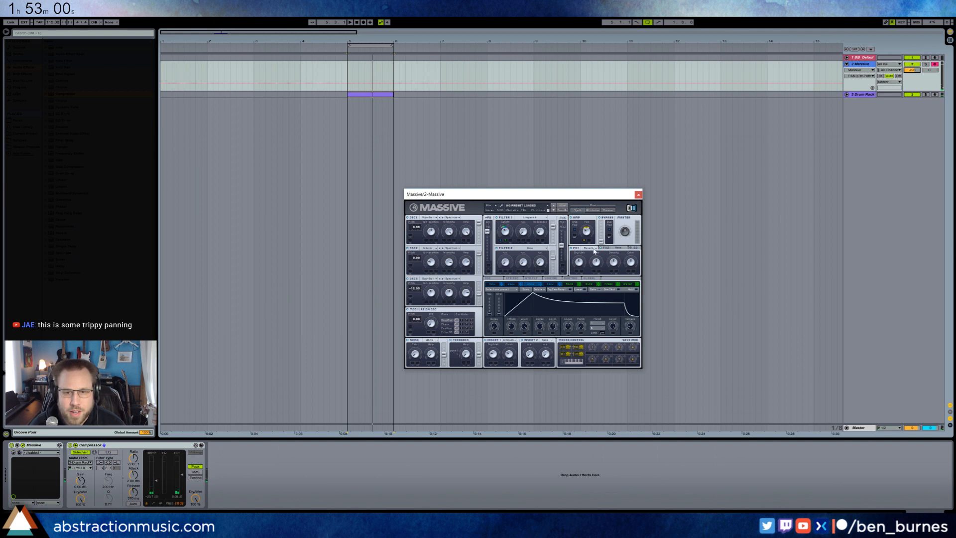
click(614, 263)
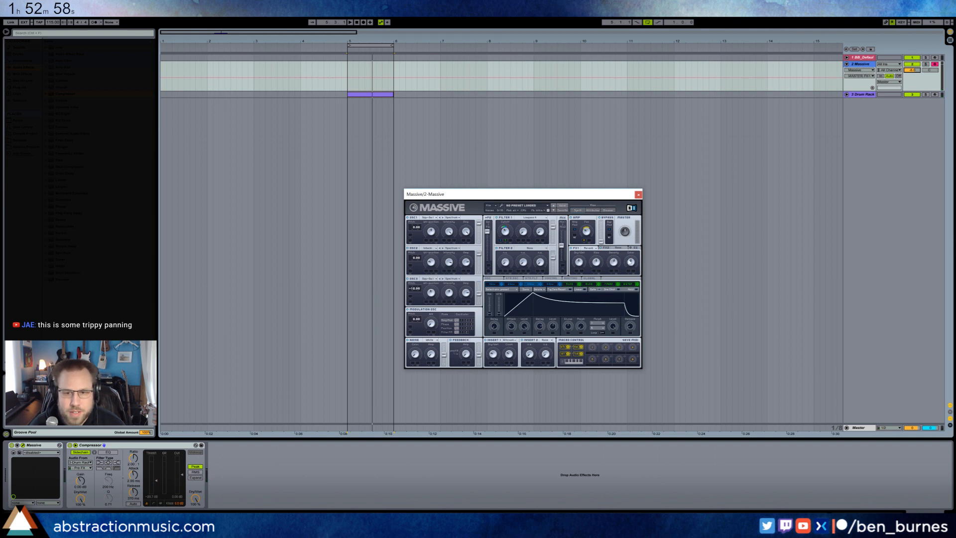
click(509, 353)
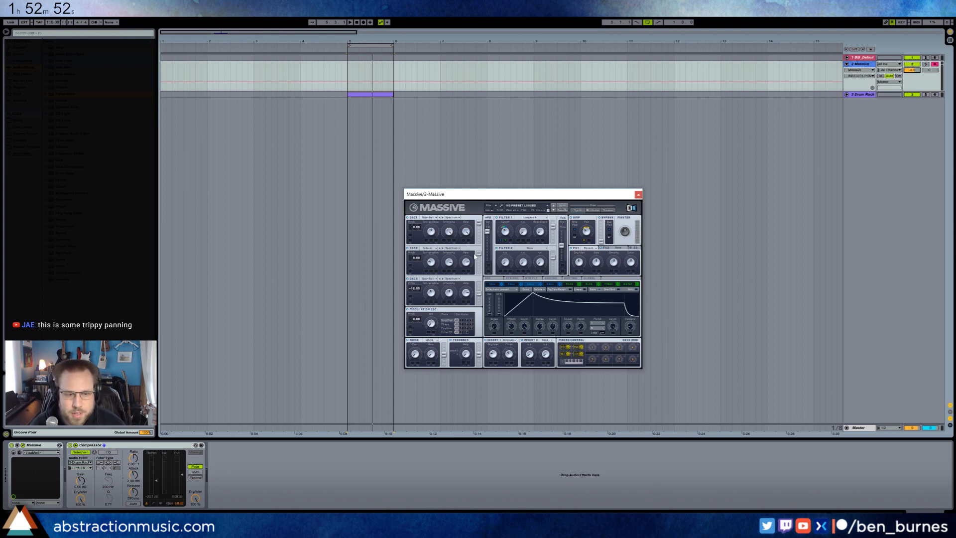
Add EQ Eight to the Massive track, disable bands 1, 3 and 4, and shape a wide low-mid cut with band 2.
click(137, 453)
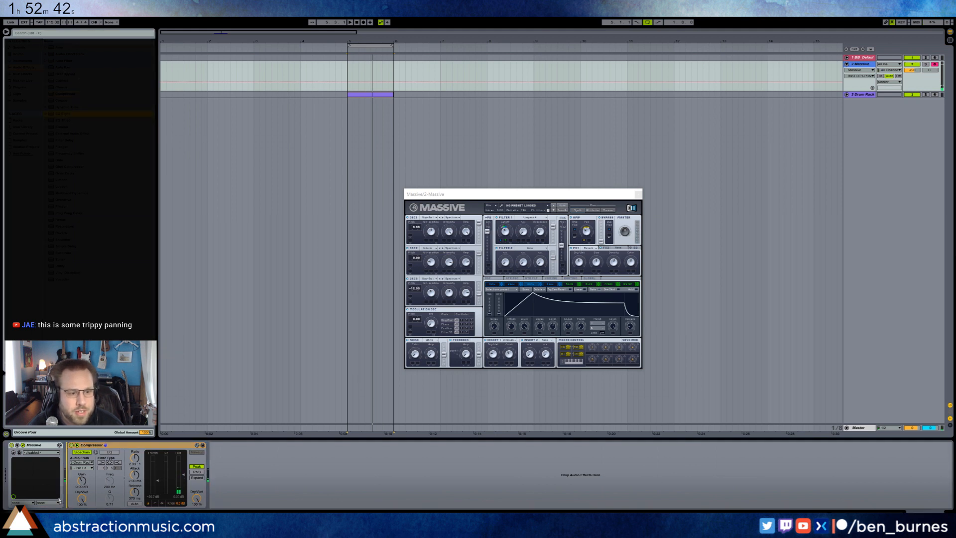
key(Return)
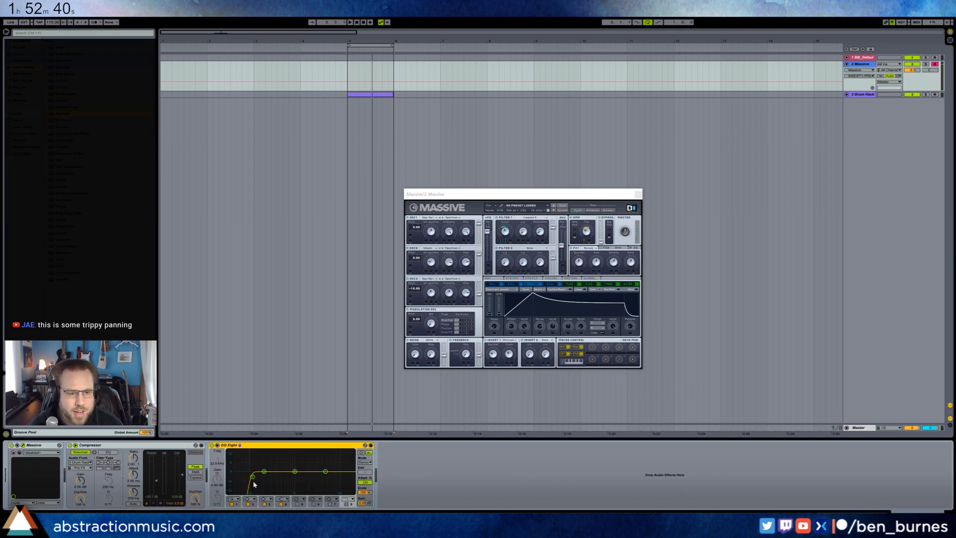
click(232, 504)
click(269, 504)
click(264, 504)
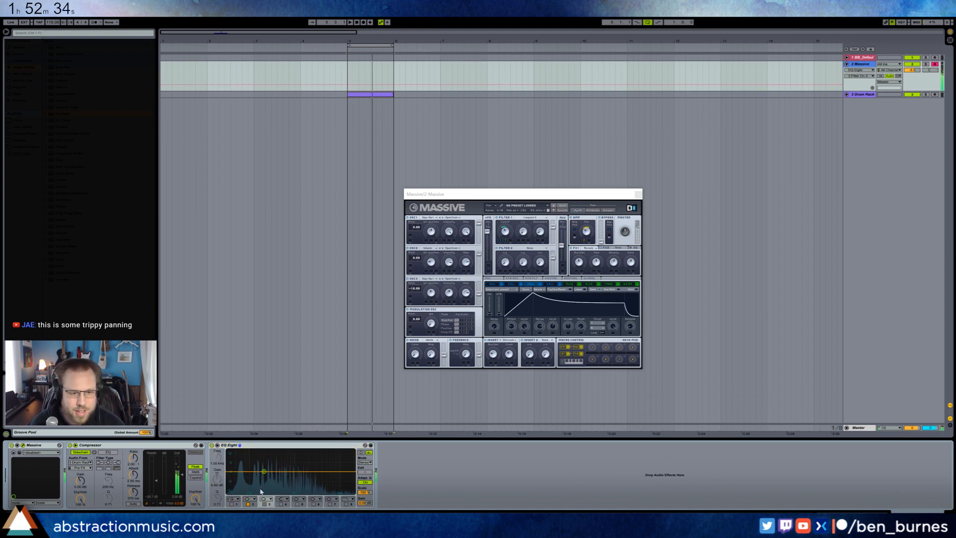
mouse_move(264, 472)
mouse_down()
mouse_move(251, 492)
mouse_move(272, 481)
mouse_up()
drag(218, 498, 218, 505)
Add a second Compressor after EQ Eight, set its threshold, and move the sidechained Compressor to the end of the chain.
click(65, 93)
mouse_move(386, 450)
mouse_down()
mouse_move(425, 471)
mouse_move(411, 477)
mouse_up()
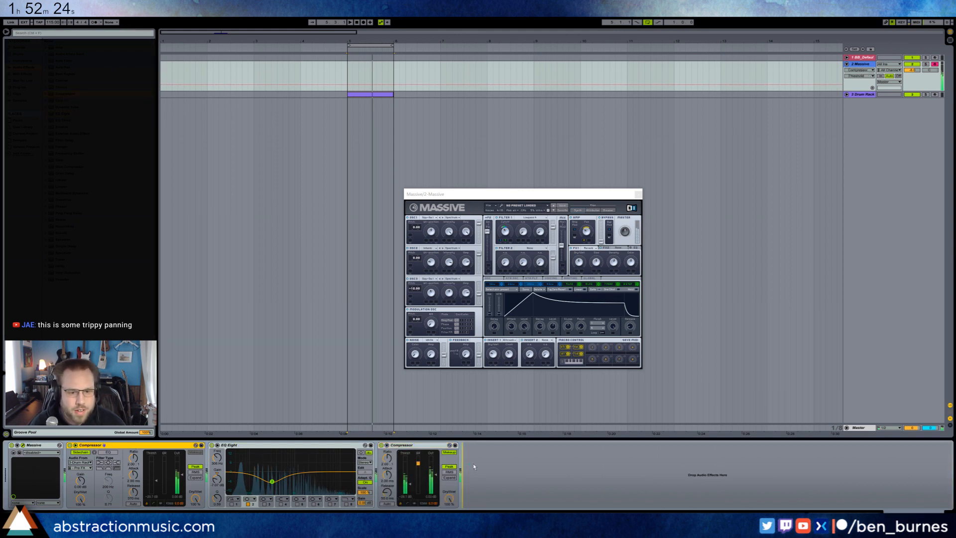
drag(472, 463, 491, 475)
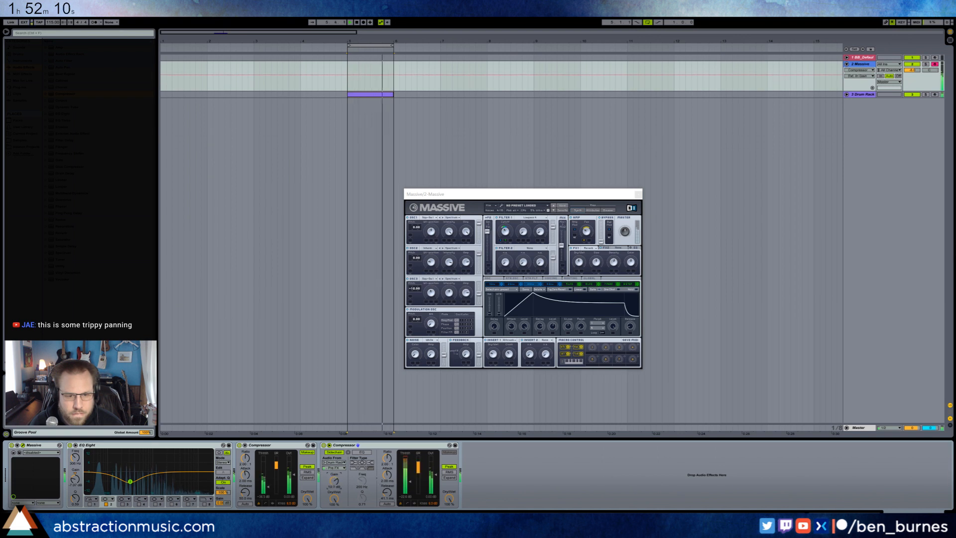
Readjust the Compressor's sidechain gain with the Drum Rack track temporarily muted, and tweak oscillator 3's wavetable position in Massive.
click(907, 95)
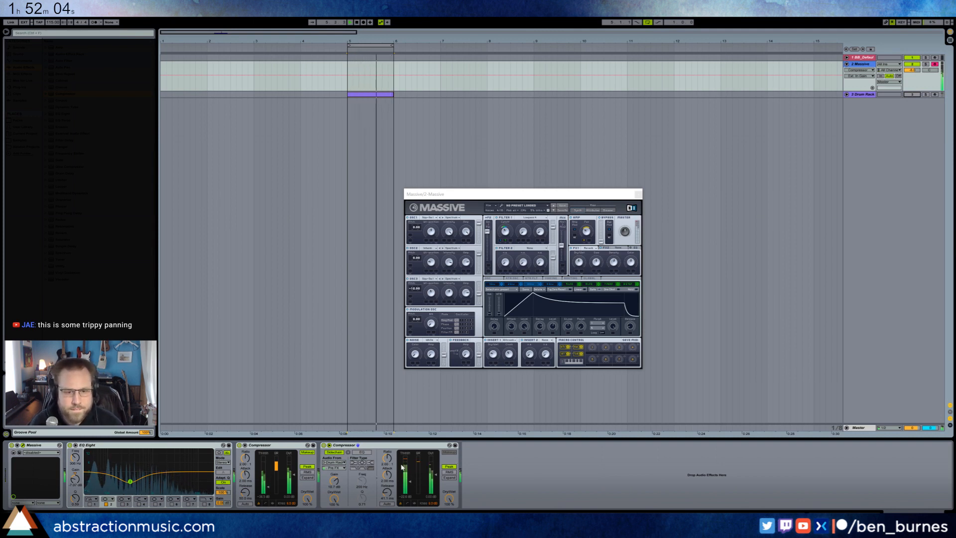
drag(335, 481, 354, 485)
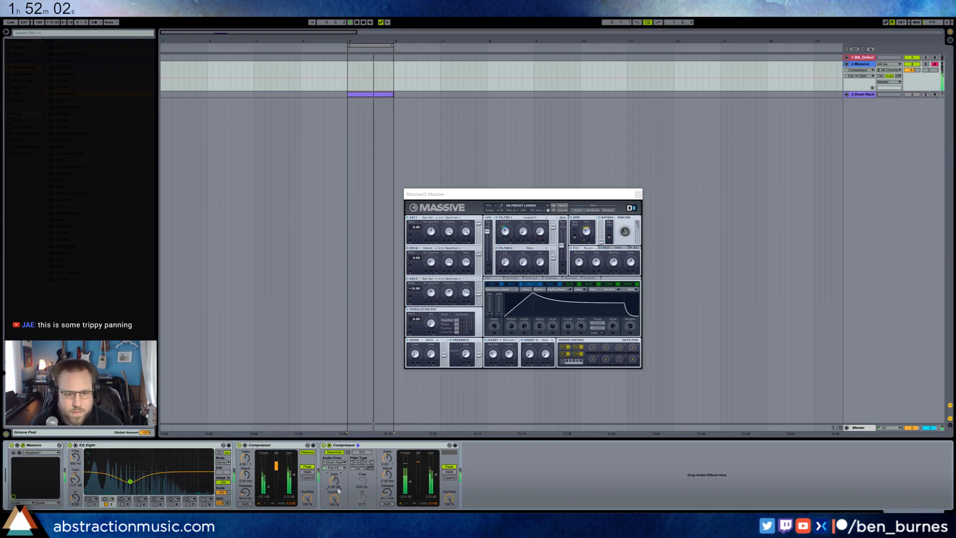
click(908, 97)
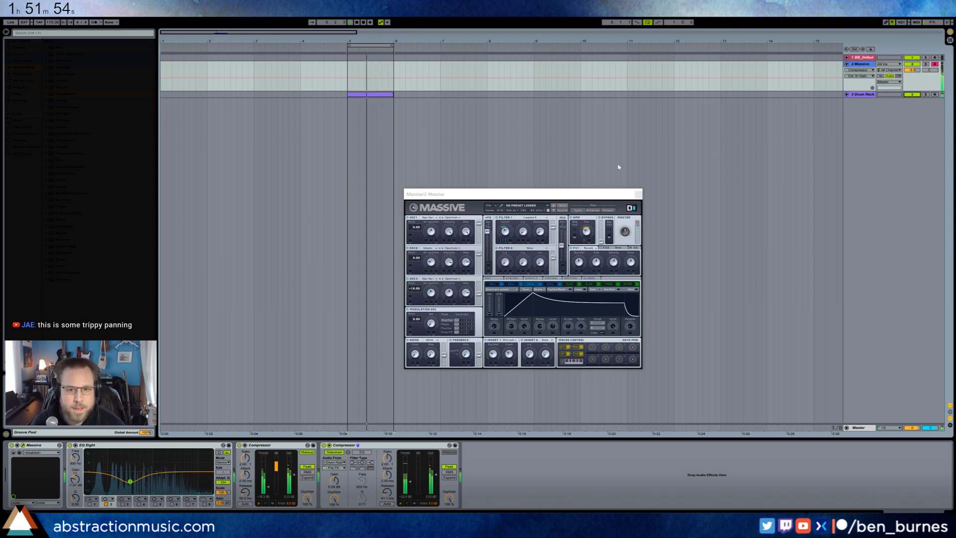
click(432, 293)
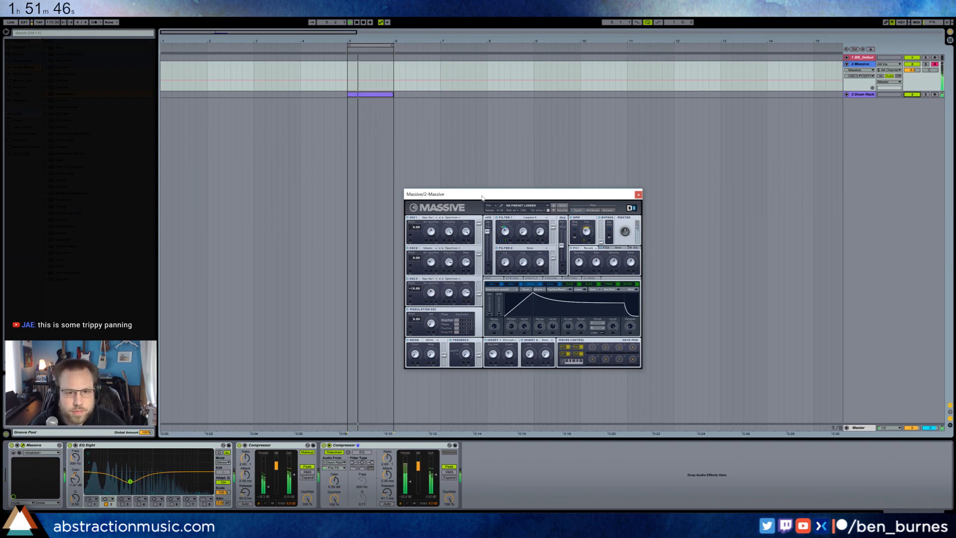
Extend the Drum Rack clip and the loop region from bar 5 to bar 21.
drag(393, 95, 534, 102)
drag(396, 48, 538, 56)
drag(273, 35, 273, 19)
click(846, 94)
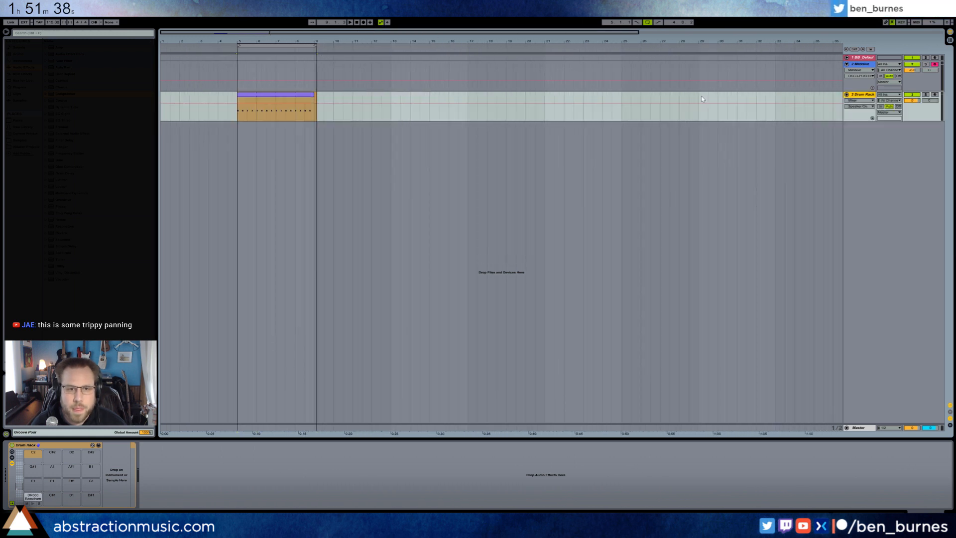
click(313, 95)
drag(313, 95, 544, 105)
drag(316, 45, 546, 69)
End the Massive recording, restart playback from the take's beginning, and open the recorded clip's notes for editing.
click(239, 75)
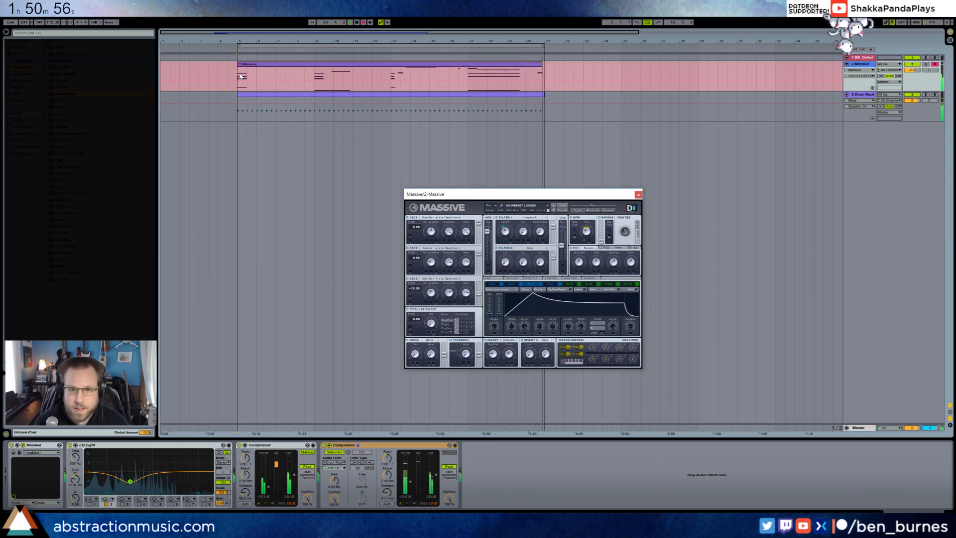
key(space)
key(space)
double_click(365, 78)
click(749, 417)
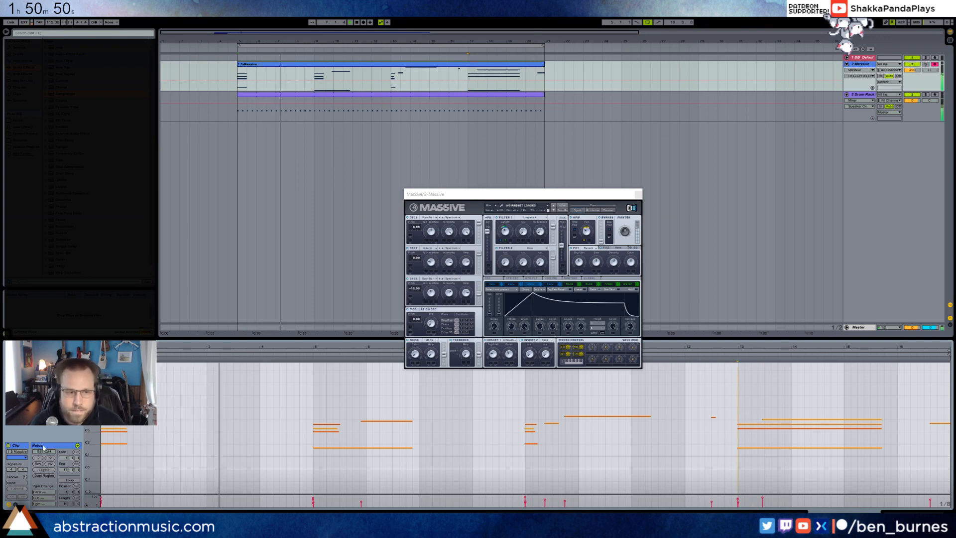
key(Delete)
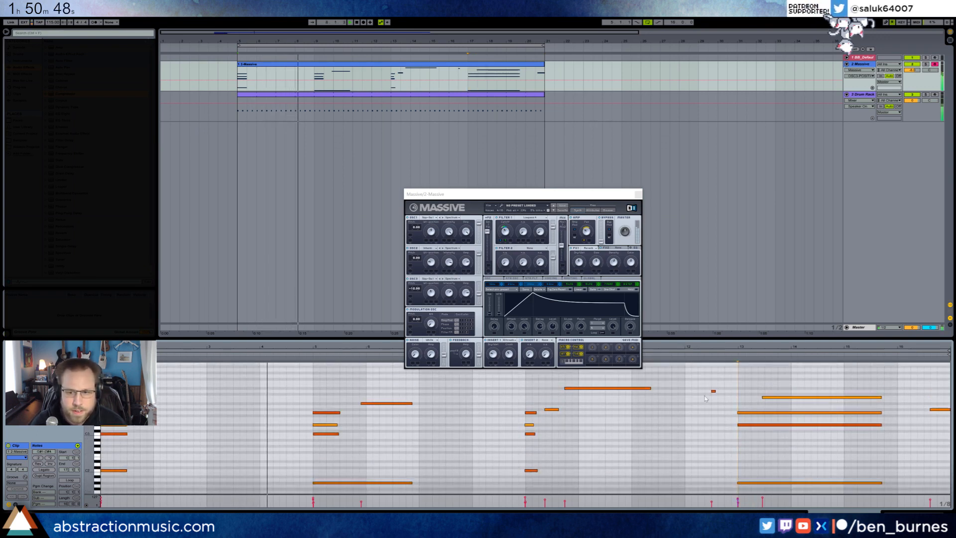
Extend the late upper note of the bar 13 chord back to the chord's start.
drag(763, 398, 738, 398)
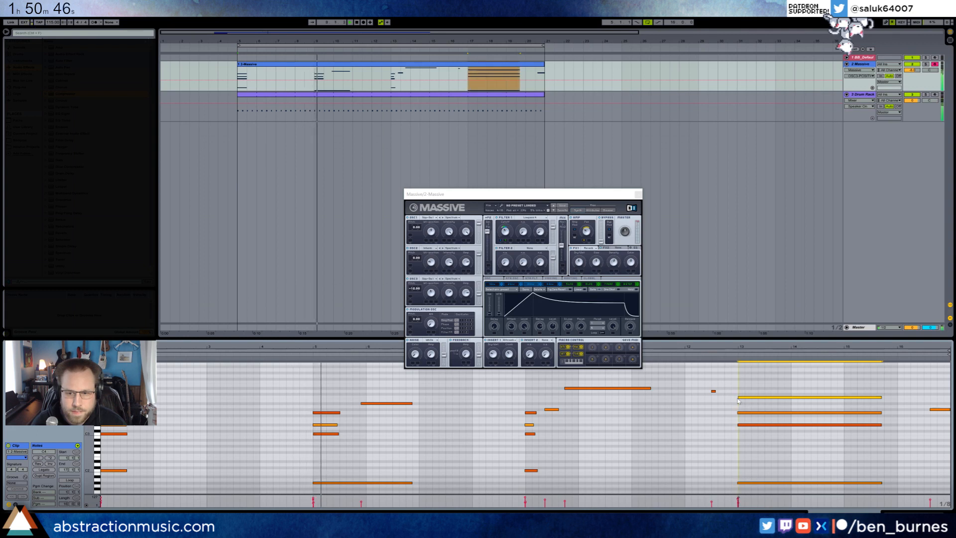
click(745, 439)
click(644, 452)
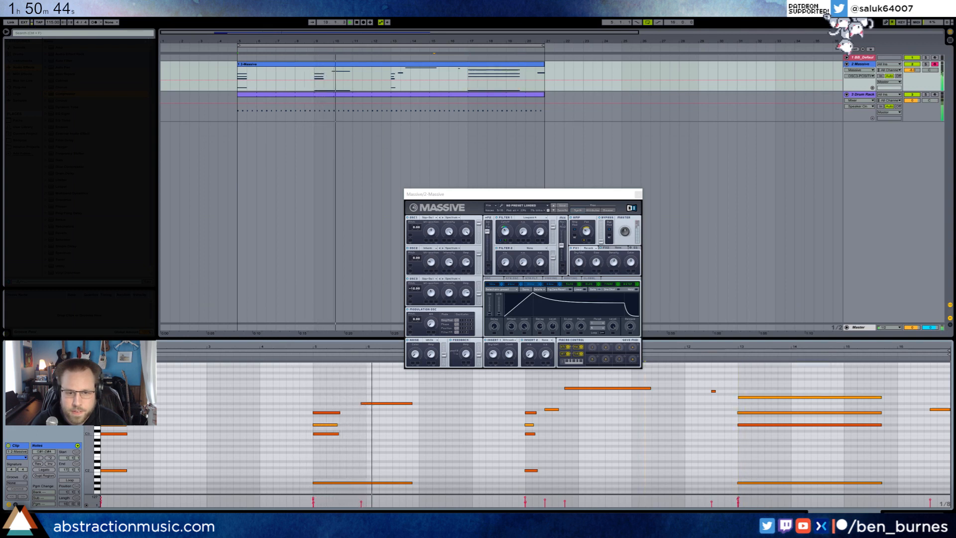
Nudge the held melody notes in the first two phrases onto the grid and lengthen the short note before bar 13.
drag(389, 405, 395, 405)
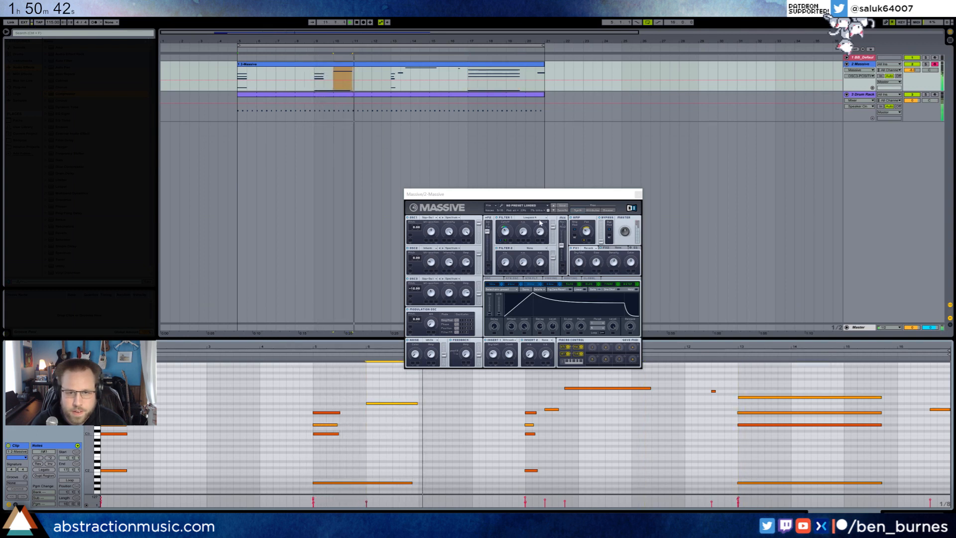
click(543, 399)
click(551, 409)
drag(588, 389, 588, 389)
click(706, 399)
drag(715, 397, 728, 397)
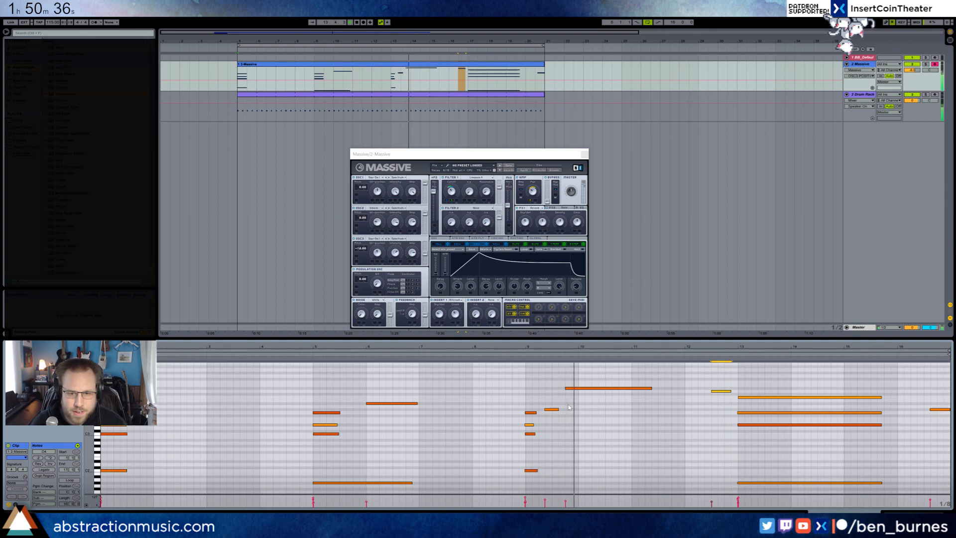
Lower the velocities of the loudest notes in the Massive clip to even out the performance.
click(534, 412)
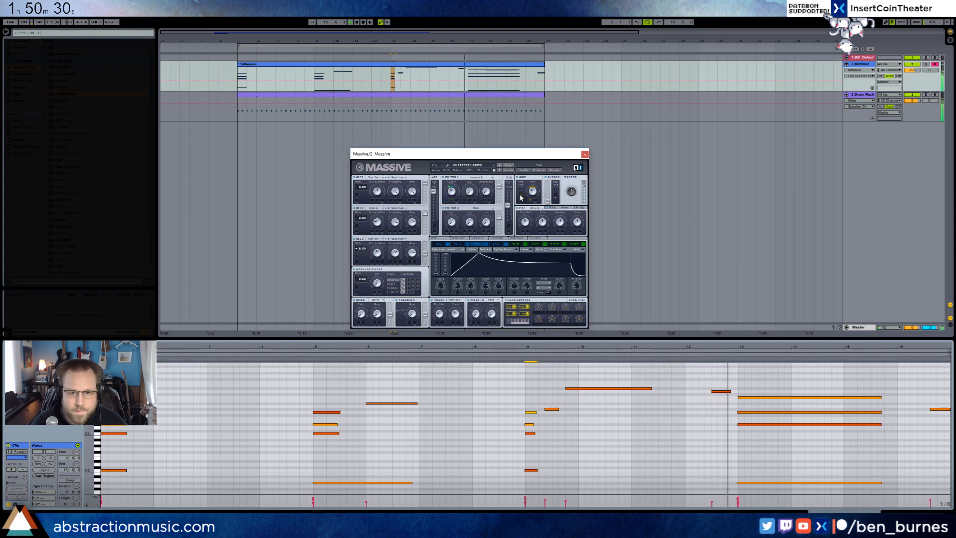
drag(767, 425, 767, 436)
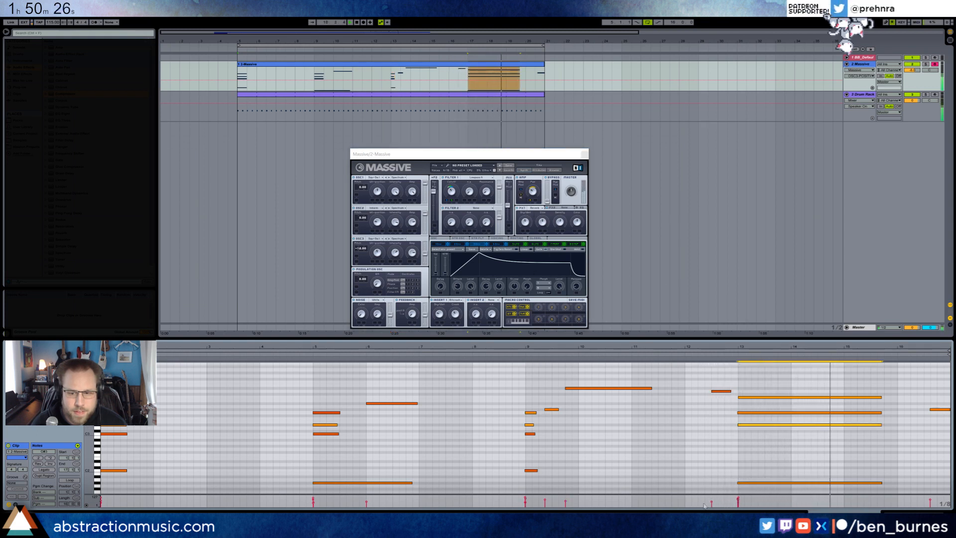
drag(751, 499, 97, 501)
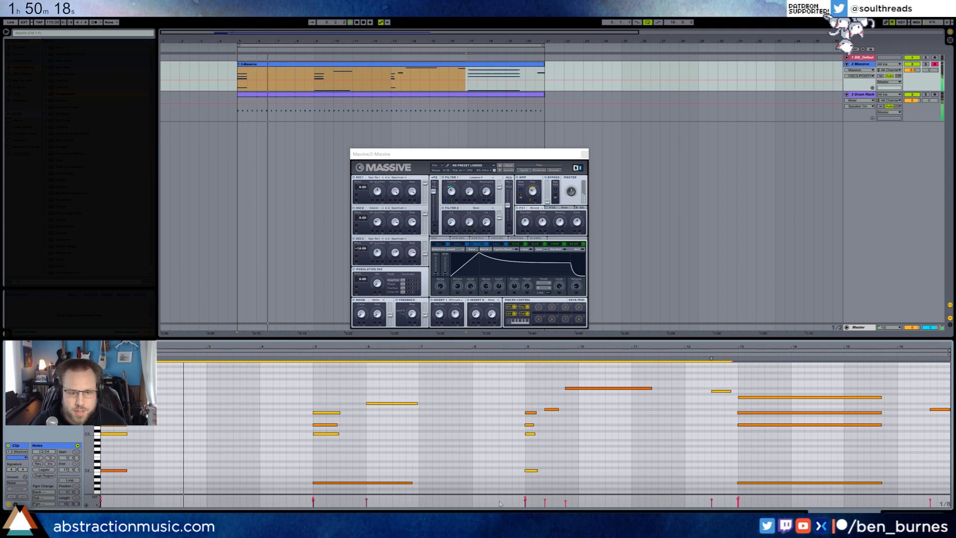
click(219, 457)
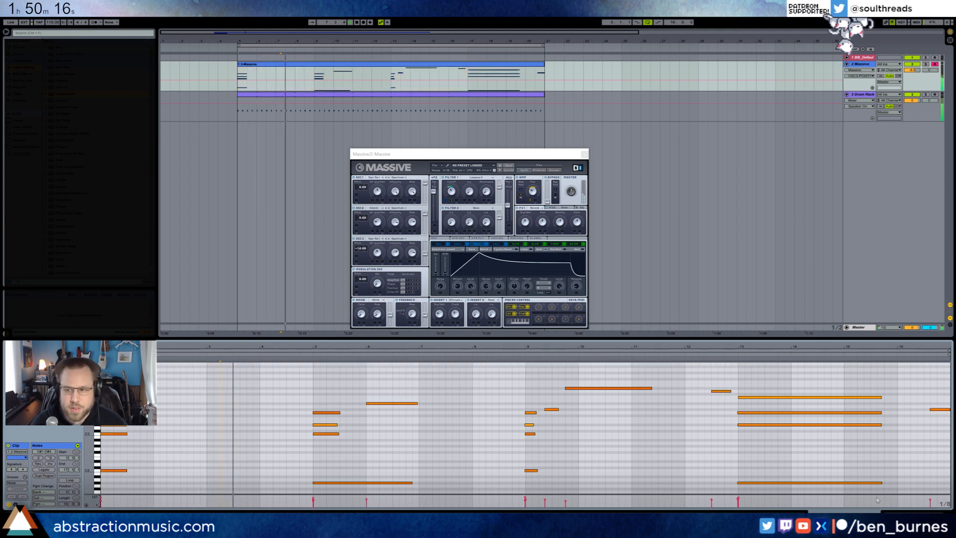
Try the VMH1 Bassdrums 072 sample as the Drum Rack kick and lower its volume while the loop plays.
click(509, 99)
click(22, 141)
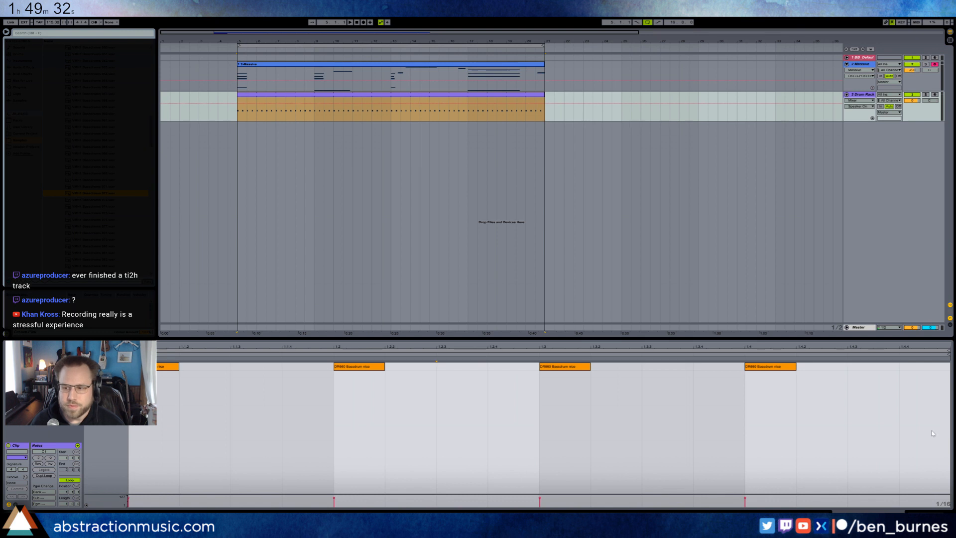
key(shift+Tab)
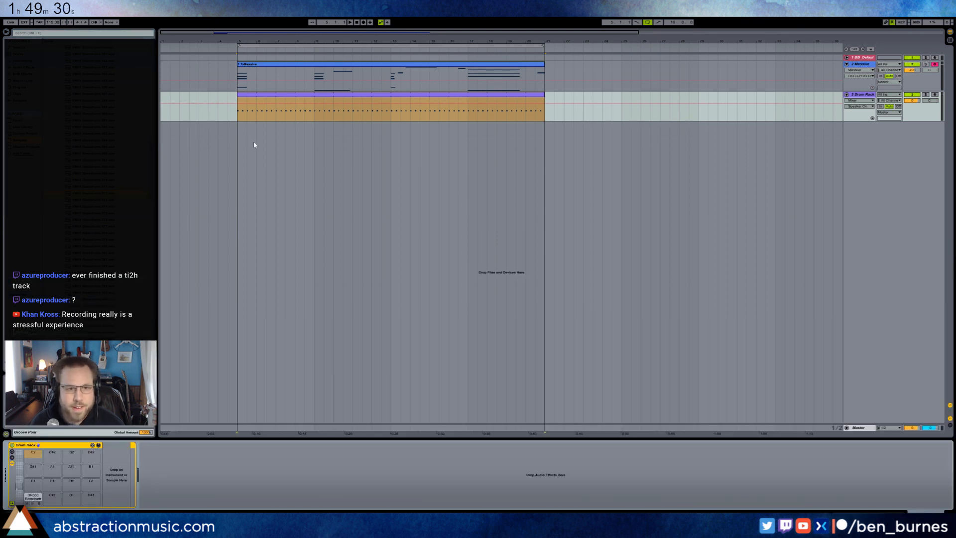
click(76, 194)
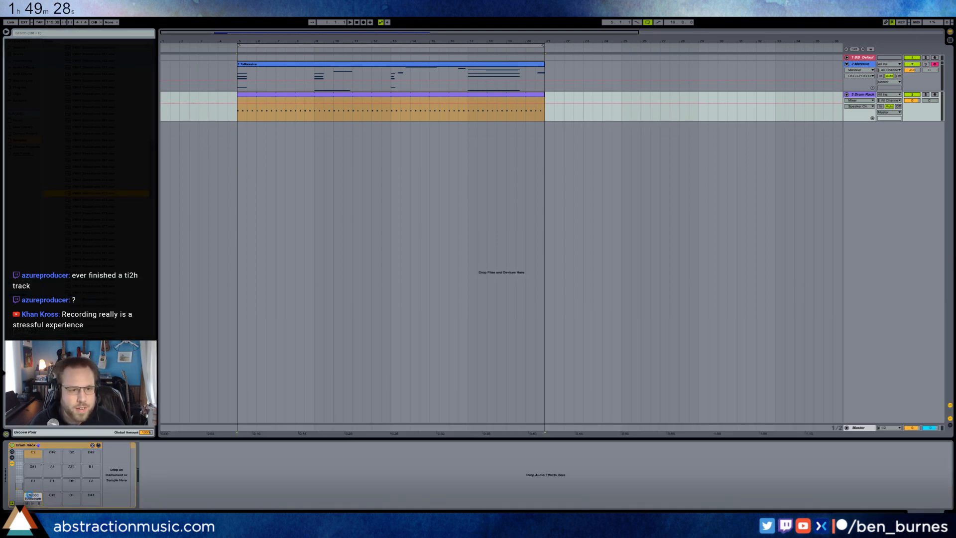
drag(29, 496, 29, 496)
click(271, 183)
key(space)
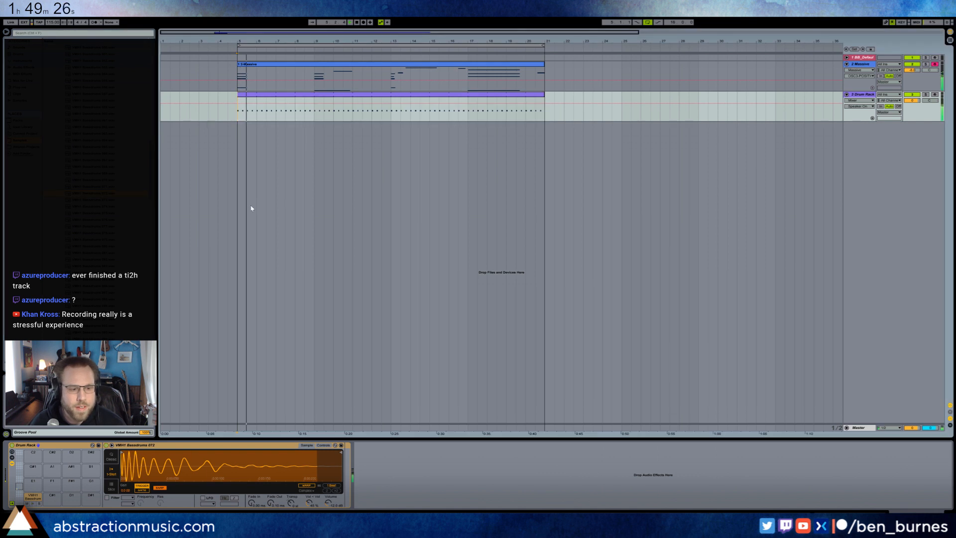
key(space)
key(space)
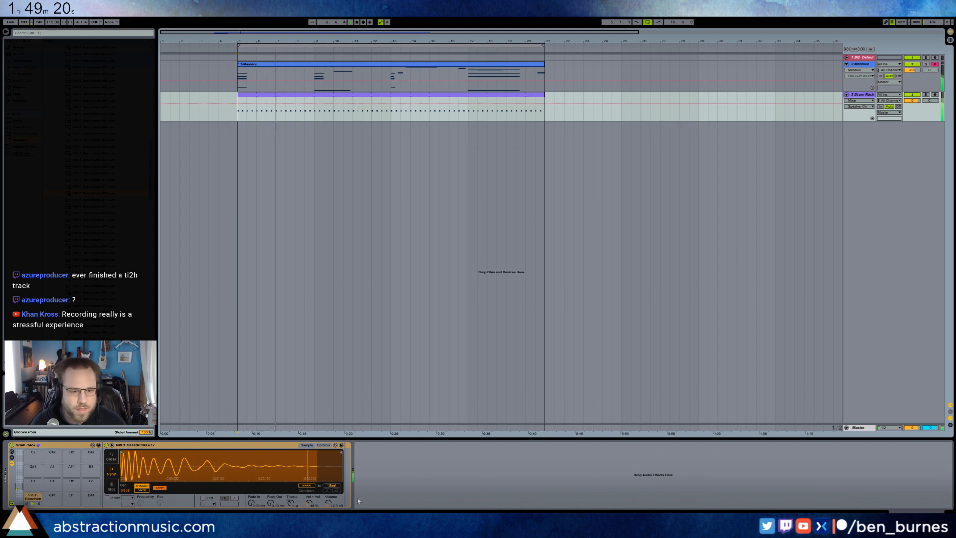
drag(328, 503, 328, 510)
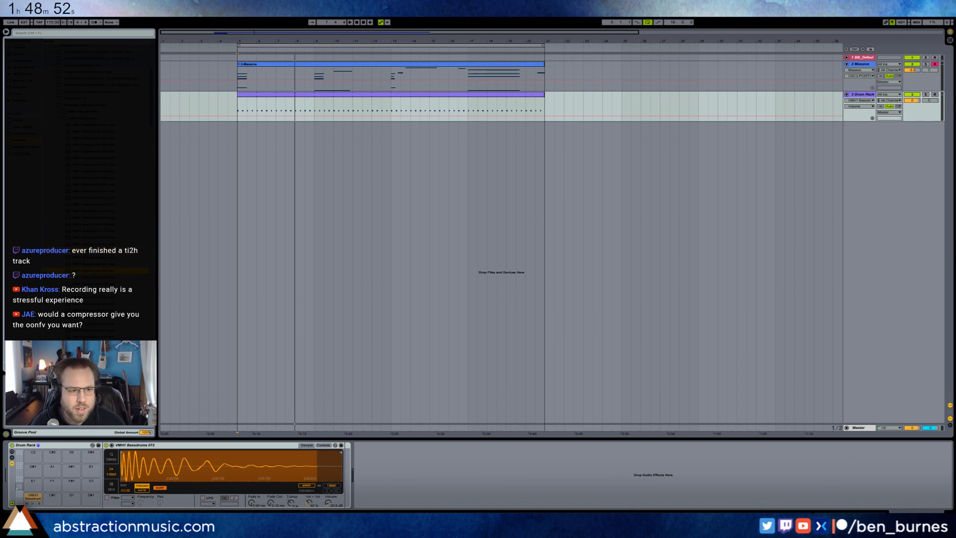
Load the VMH1 Bassdrums 023 sample onto the Drum Rack's kick pad, enable its filter and lower the filter frequency.
drag(93, 271, 34, 498)
click(107, 498)
click(127, 498)
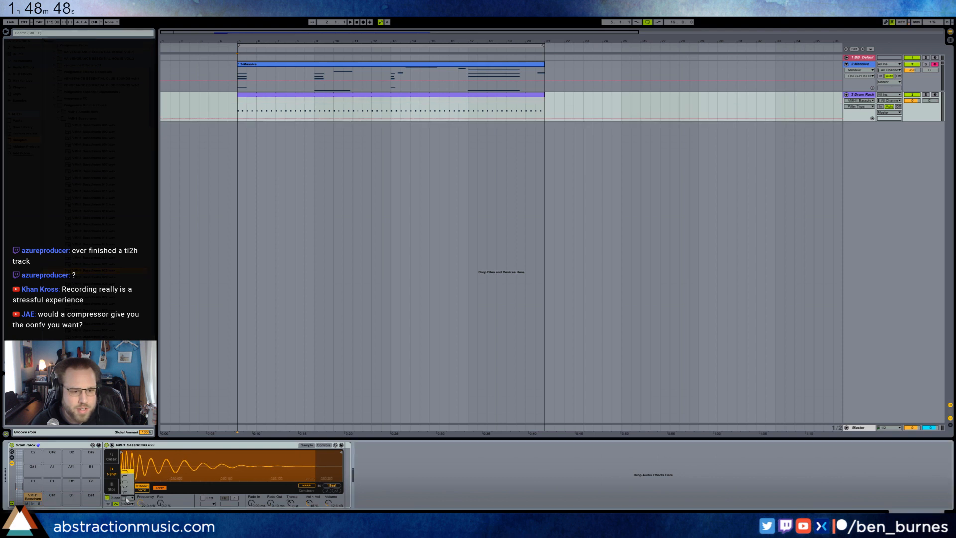
drag(141, 503, 140, 533)
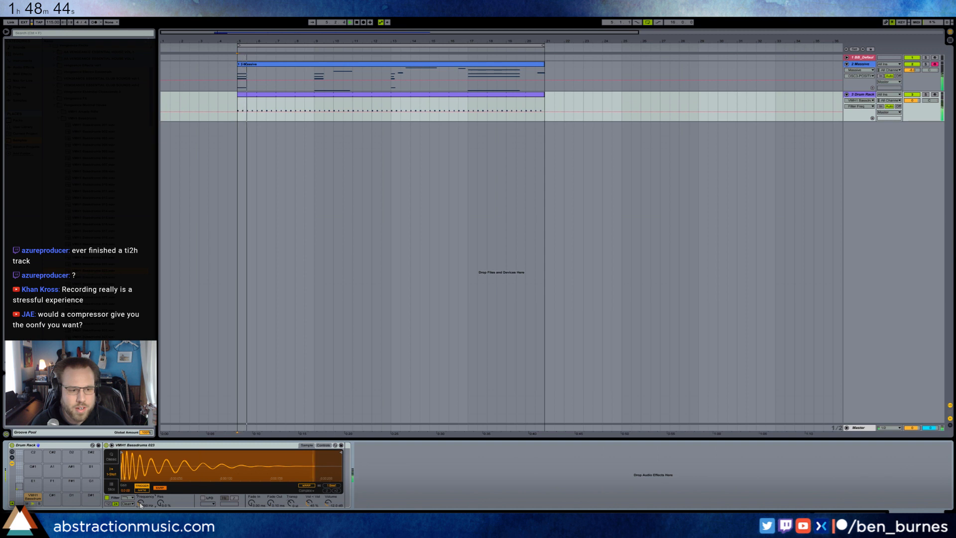
Strengthen the sidechain compression on the Massive track by lowering the threshold and raising the sidechain gain, then adjust the compressor's timing.
click(373, 64)
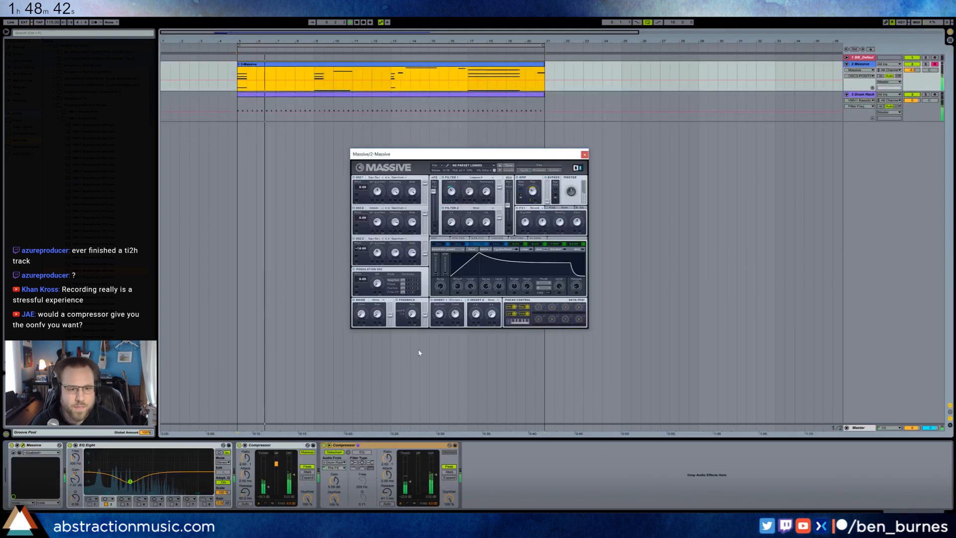
drag(410, 481, 410, 488)
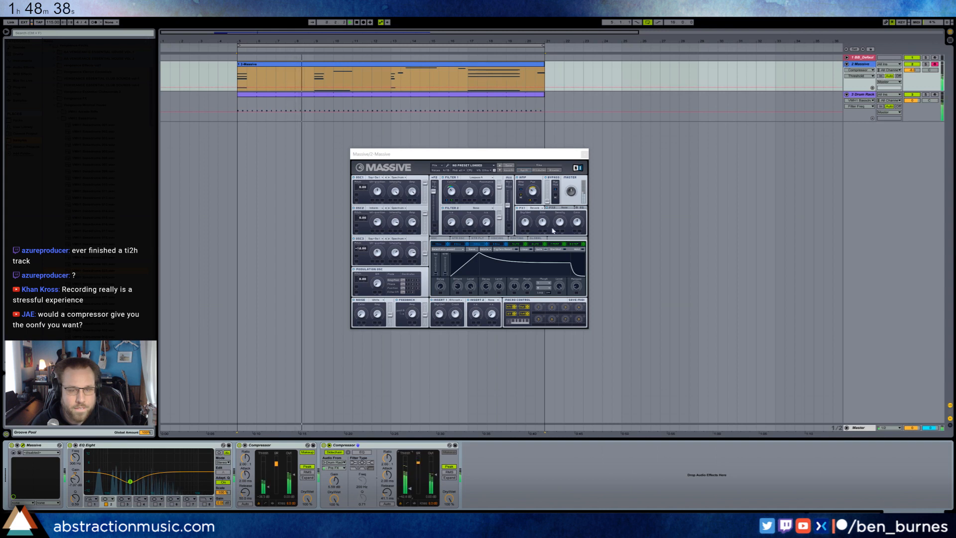
click(585, 154)
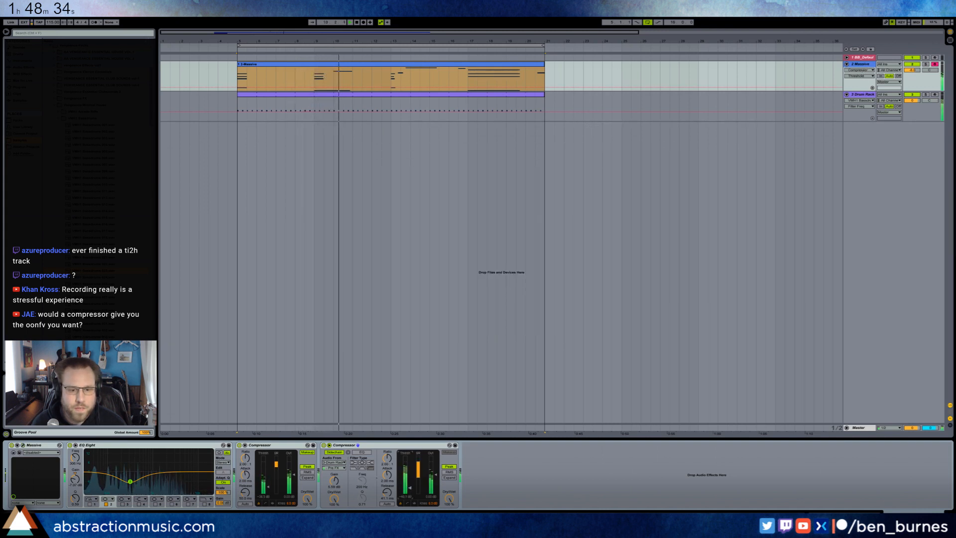
click(858, 97)
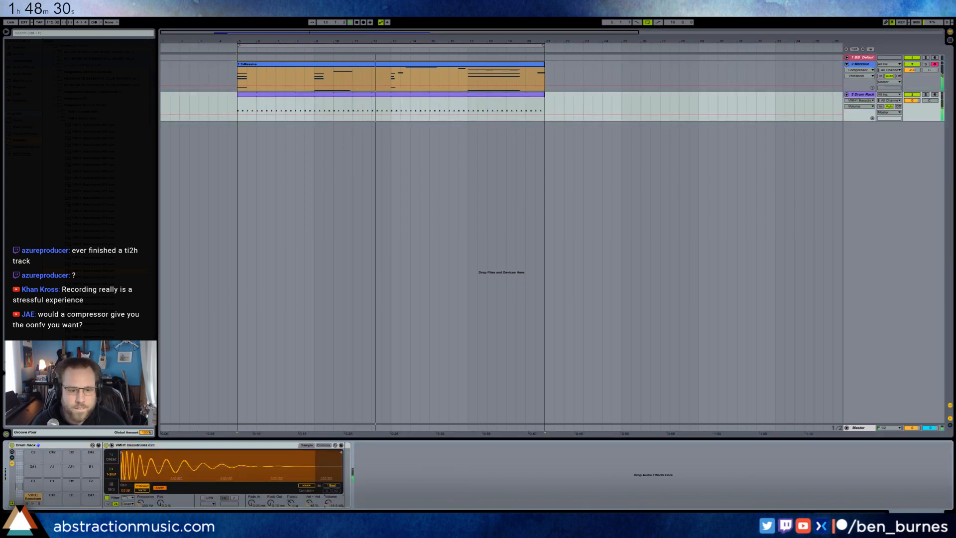
click(855, 65)
drag(334, 481, 387, 449)
drag(387, 492, 387, 463)
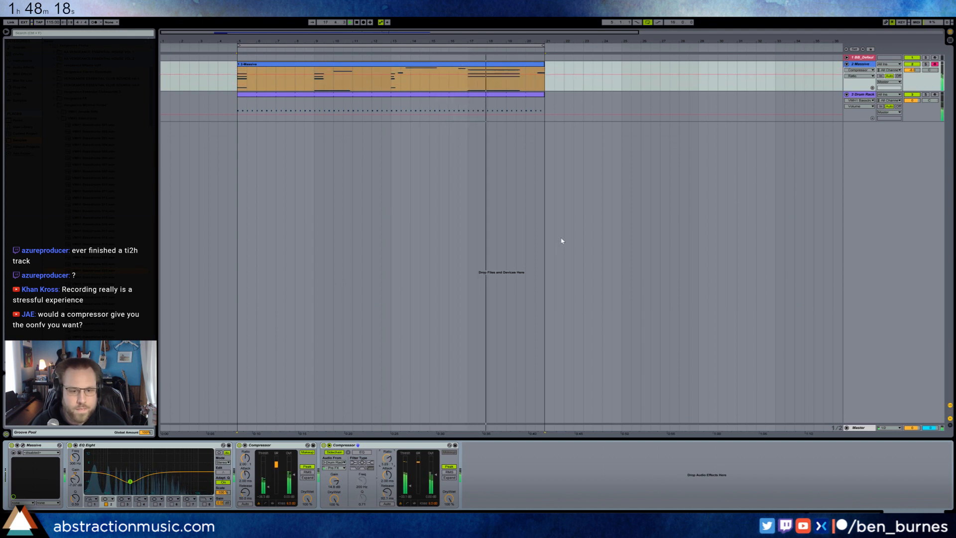
Add a return track with the ValhallaRoom reverb and raise the Massive track's send to it.
key(ctrl+alt+t)
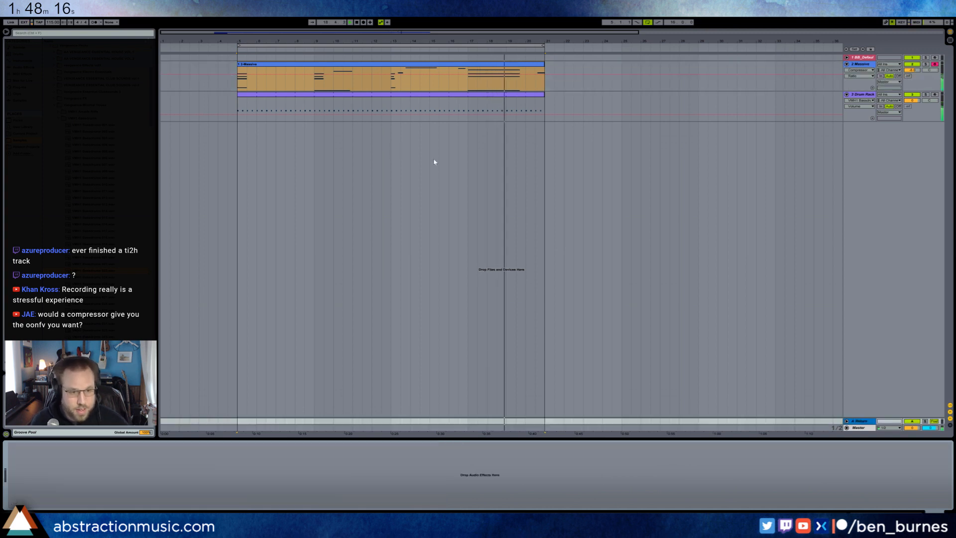
click(20, 88)
click(46, 47)
click(50, 134)
drag(62, 141, 258, 494)
drag(908, 77, 907, 42)
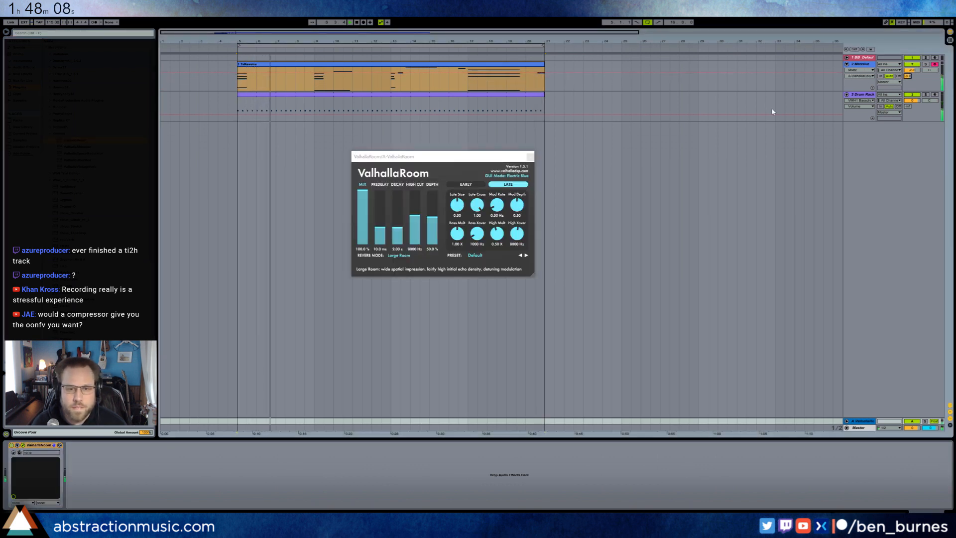
Set the ValhallaRoom decay to about 4.16 s, fine-tune the Massive track's reverb send, and close the reverb window.
drag(428, 156, 452, 186)
drag(421, 260, 421, 256)
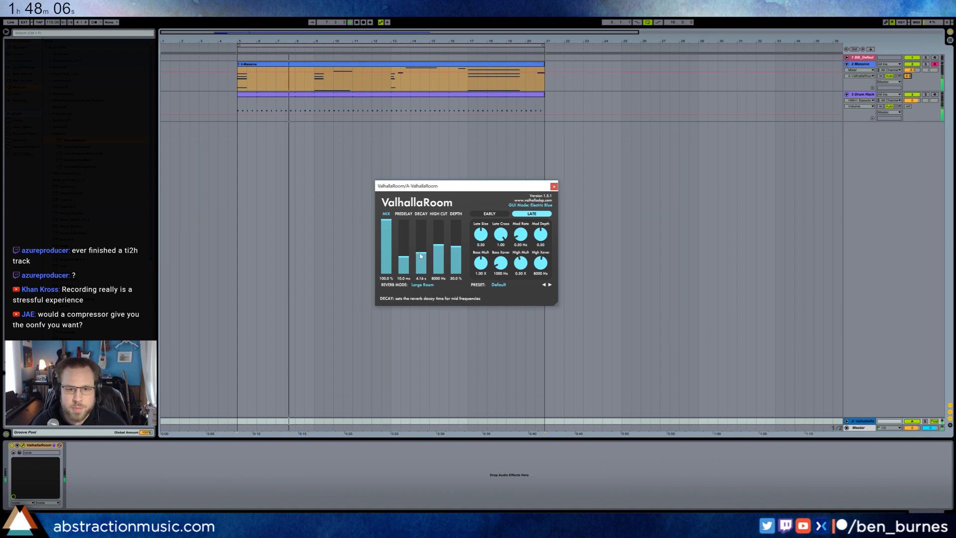
drag(909, 76, 909, 82)
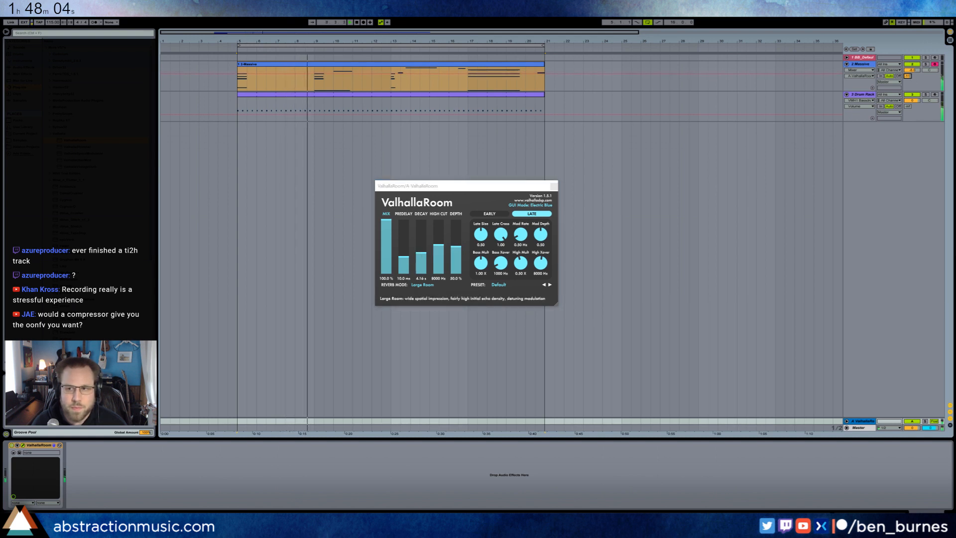
click(467, 187)
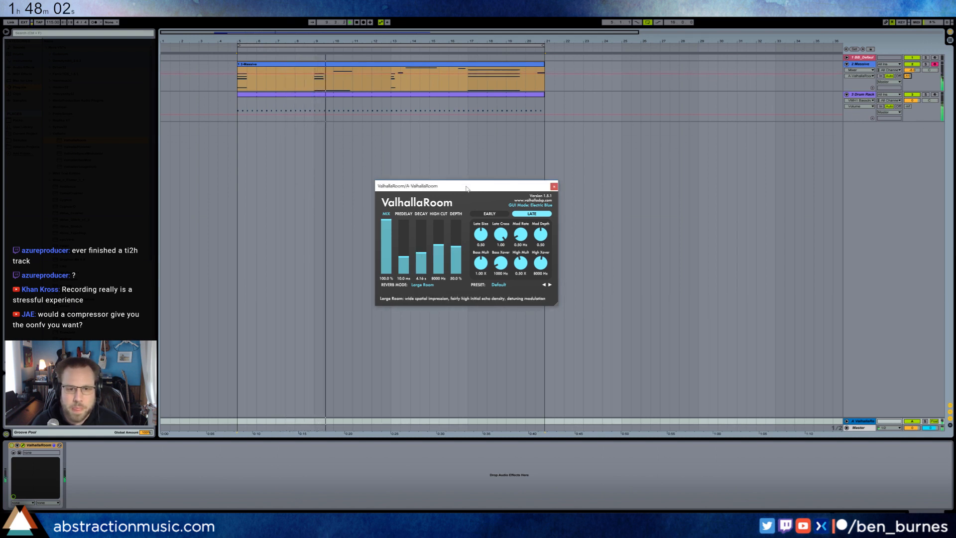
drag(467, 187, 469, 201)
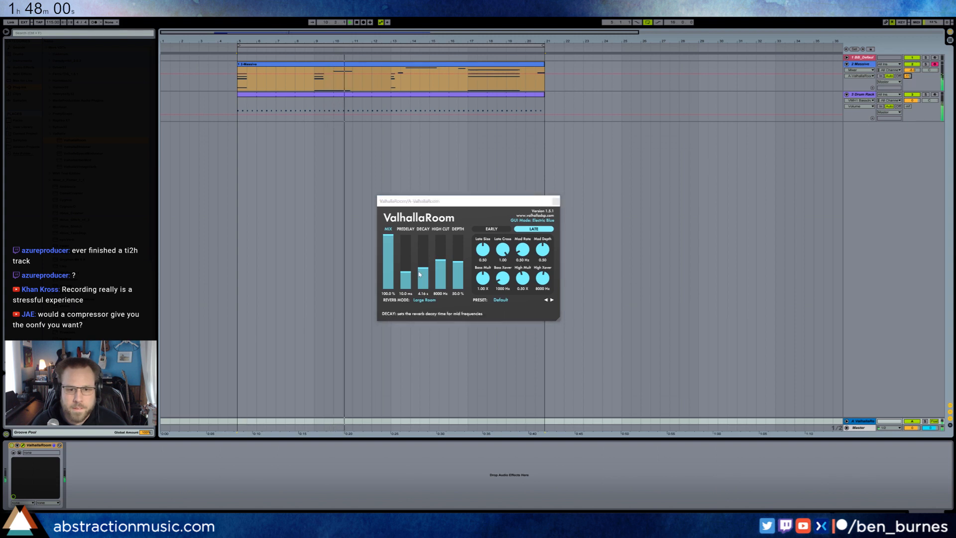
click(556, 201)
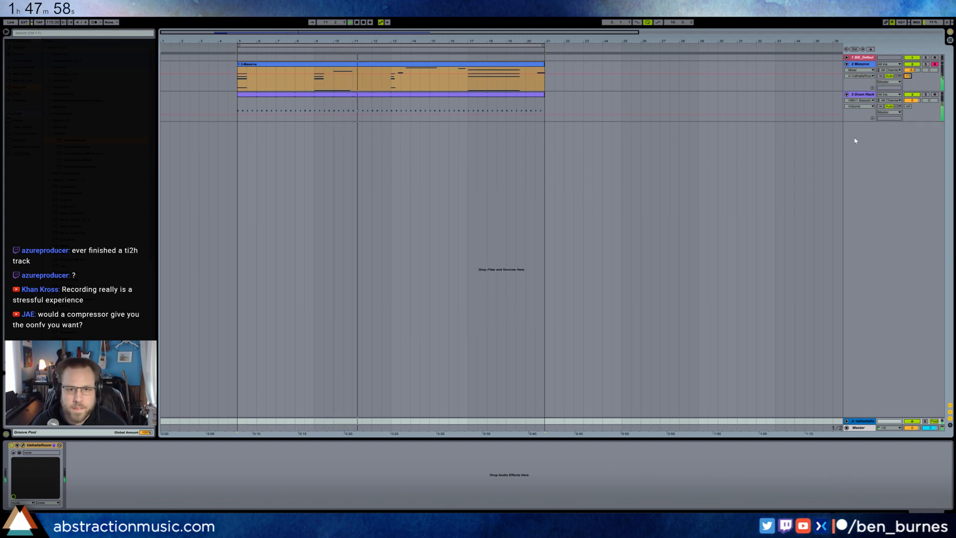
Insert a new MIDI track below Massive and load the Analog synth on it.
click(869, 67)
key(ctrl+shift+t)
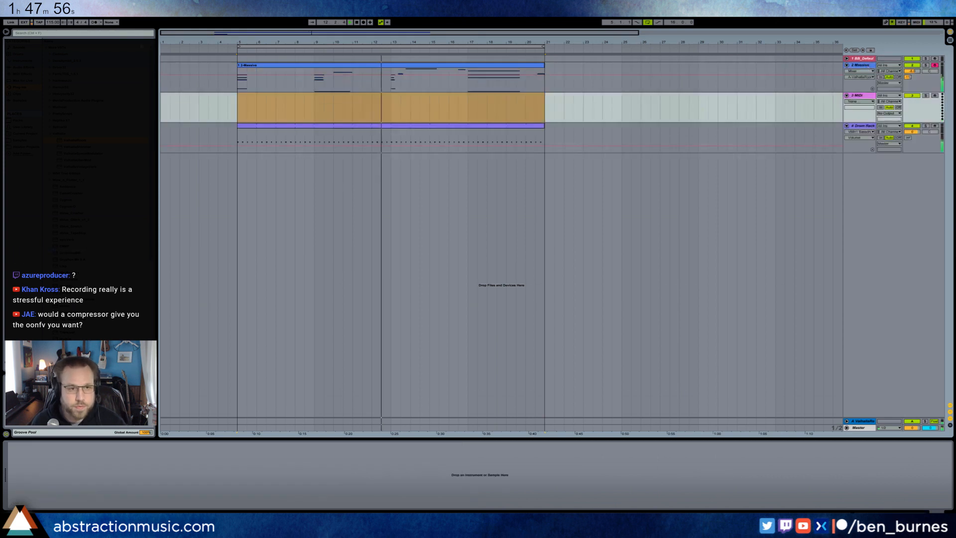
click(22, 60)
drag(62, 47, 392, 118)
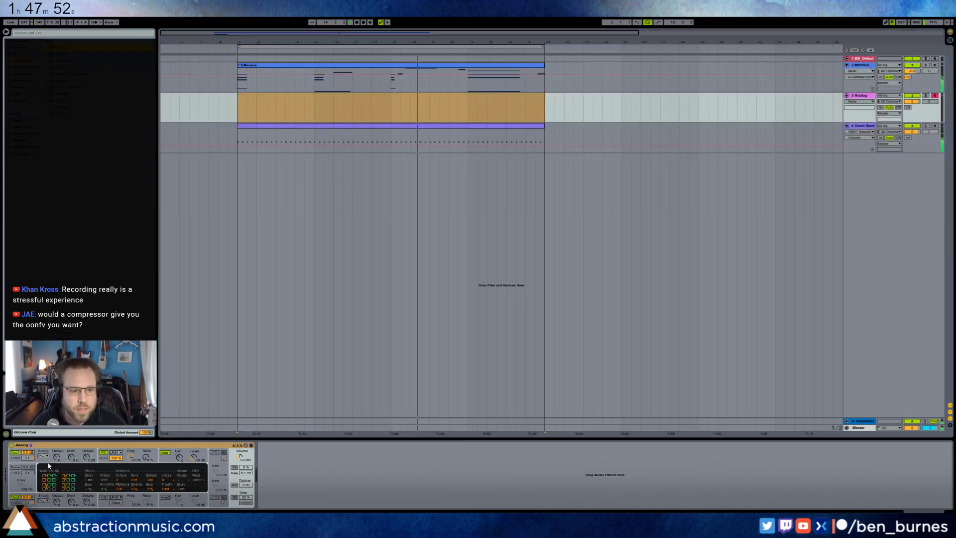
Create a one-bar MIDI clip at bar 5 on the Analog track and draw four ascending sixteenth notes across its first beat.
click(236, 101)
drag(238, 102, 259, 107)
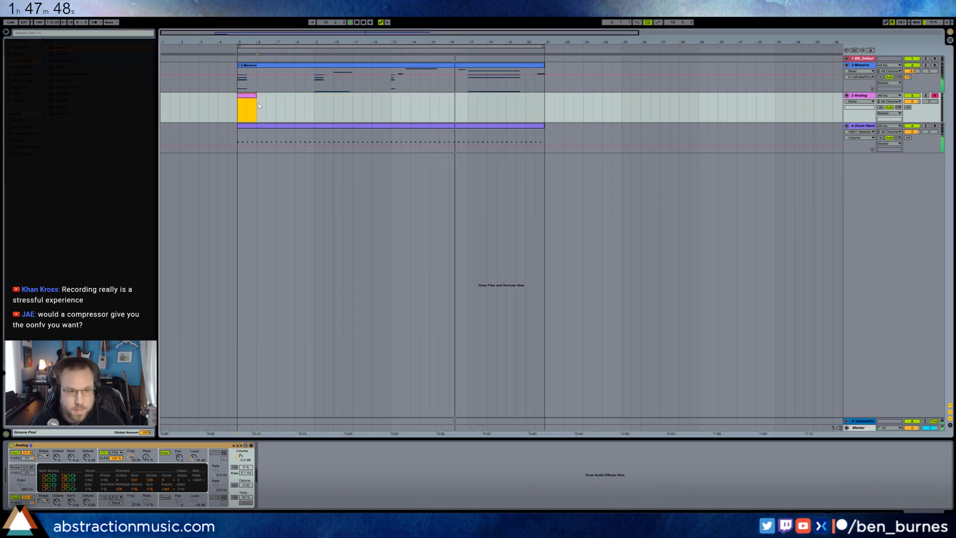
key(ctrl+shift+m)
scroll(87, 448, up, 4)
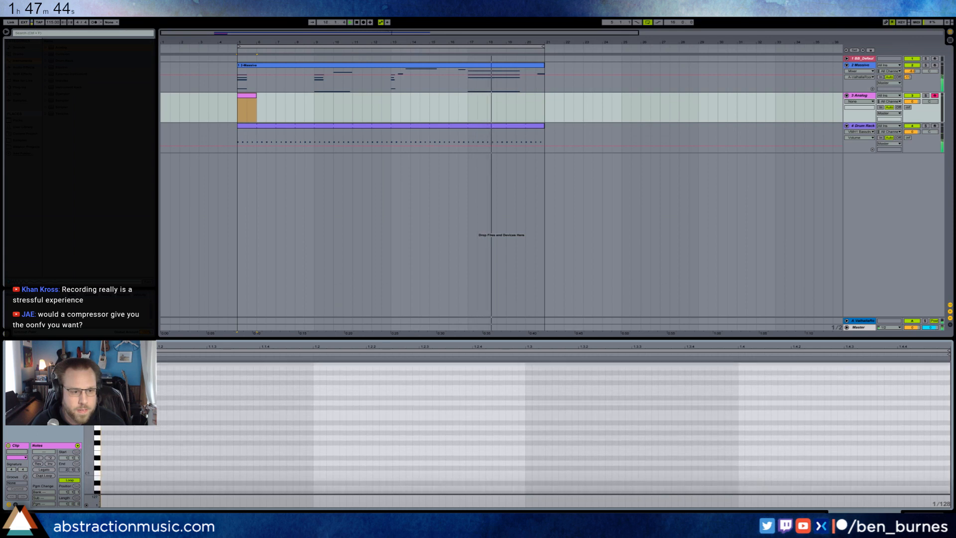
double_click(103, 413)
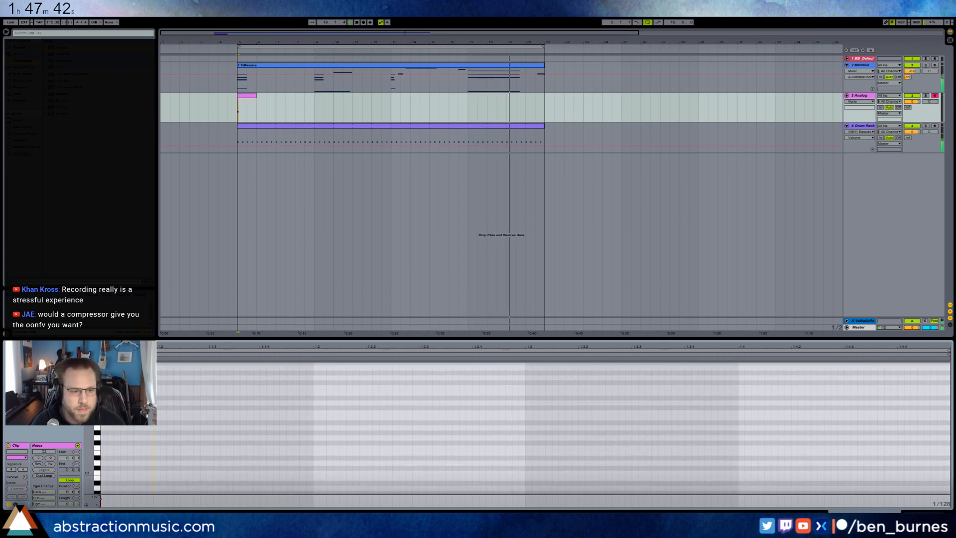
mouse_move(158, 388)
mouse_down()
mouse_move(259, 378)
mouse_move(262, 400)
mouse_move(309, 402)
mouse_move(143, 474)
mouse_up()
scroll(279, 437, up, 3)
key(shift+Up)
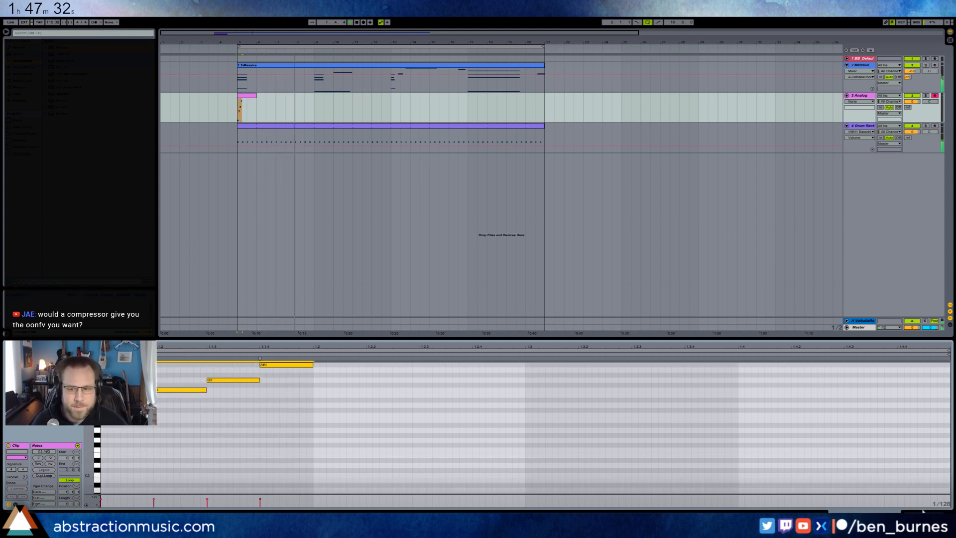
Set the Analog clip's loop length to 4 bars and extend the clip to bar 21, matching the other parts.
key(shift+Tab)
drag(314, 103, 239, 104)
double_click(246, 102)
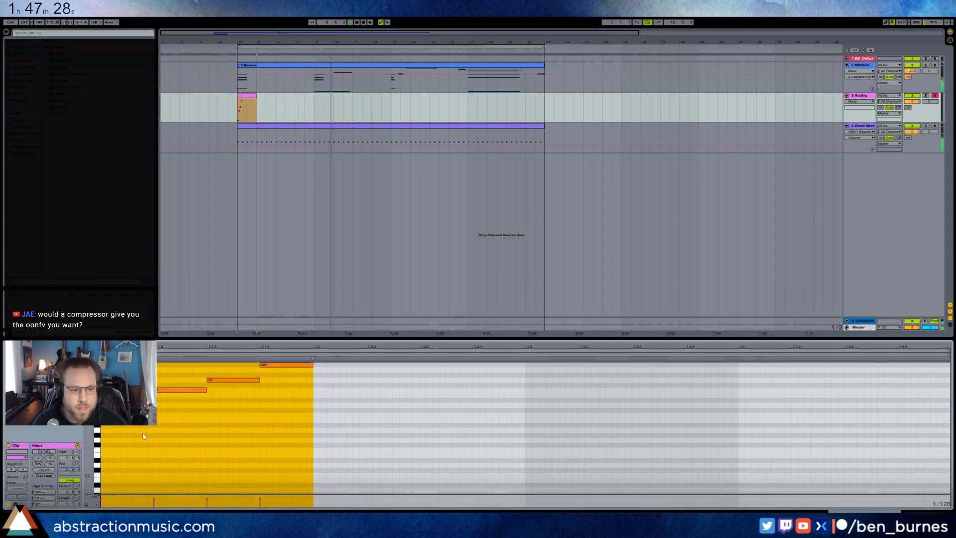
click(60, 504)
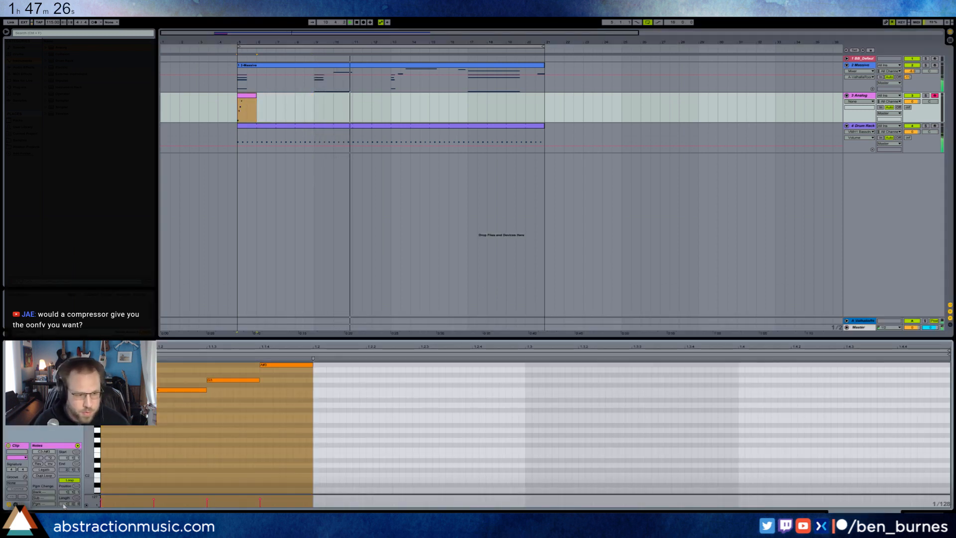
text(4)
key(Return)
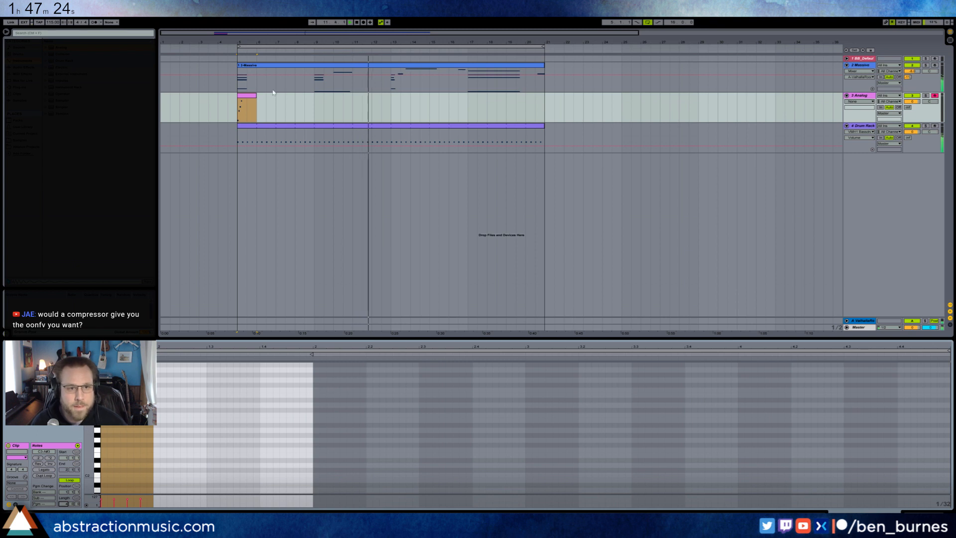
drag(259, 99, 545, 106)
click(925, 513)
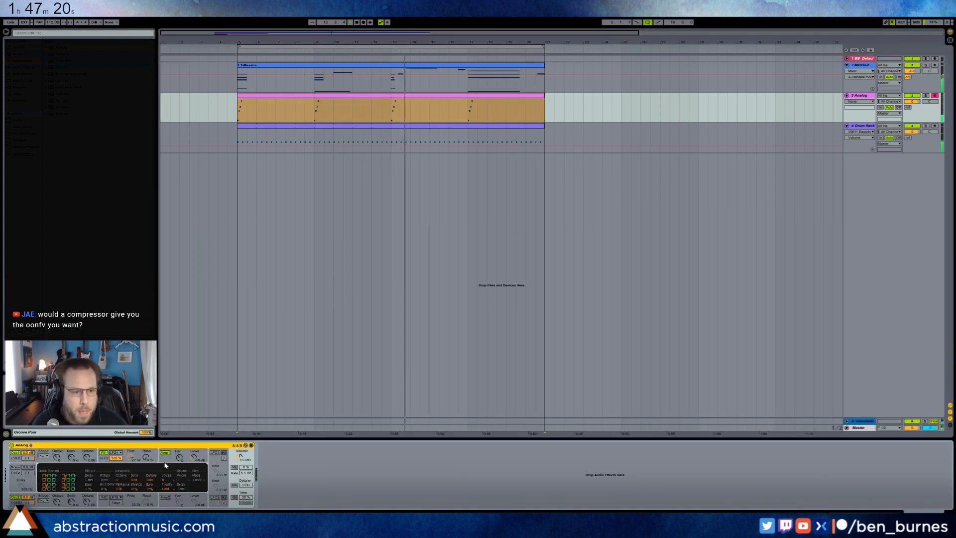
Lower Analog's filter cutoff, shape its envelope into a short pluck, and switch on unison.
drag(131, 458, 132, 486)
drag(51, 480, 51, 490)
click(147, 458)
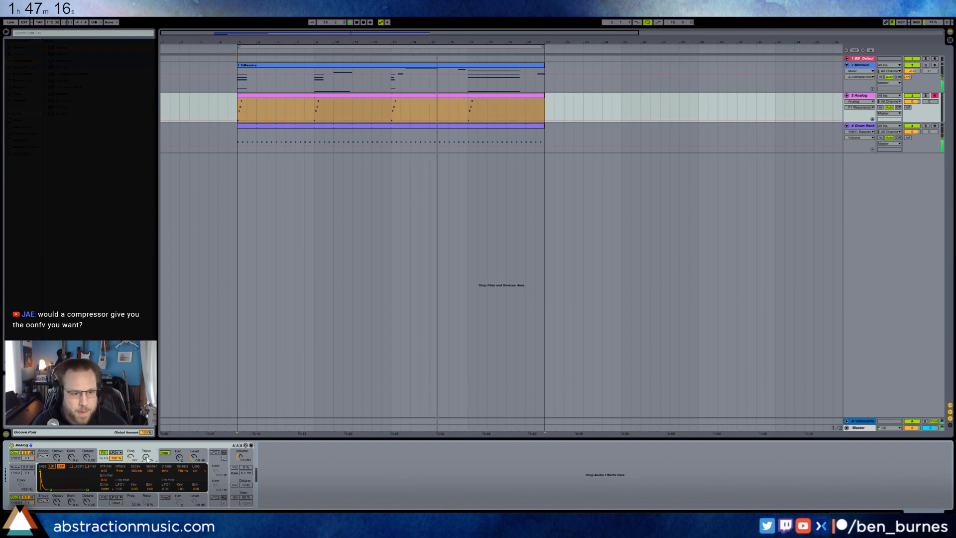
click(235, 485)
drag(49, 485, 52, 490)
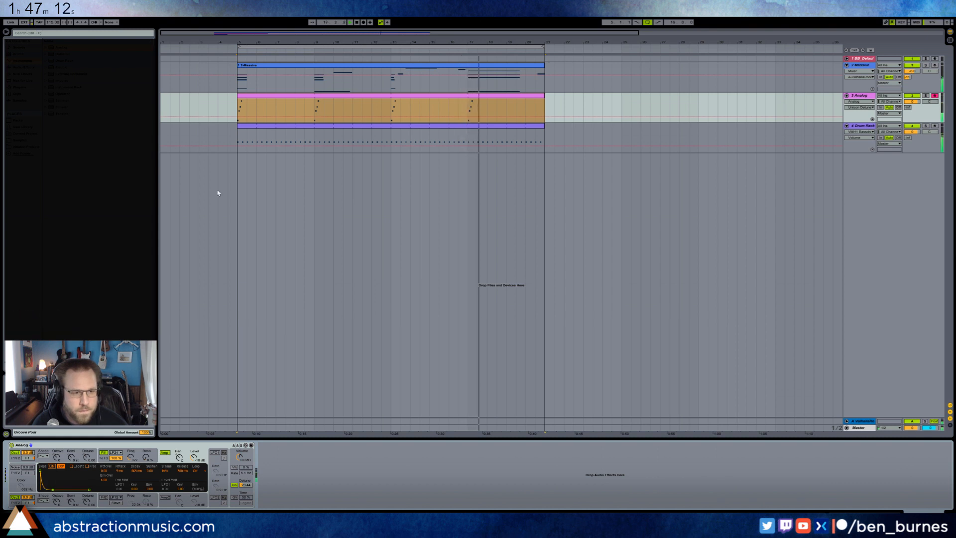
Raise the Analog track's send to the ValhallaRoom return and add a Ping Pong Delay after the synth.
mouse_move(913, 107)
mouse_down()
mouse_move(906, 84)
mouse_move(902, 111)
mouse_up()
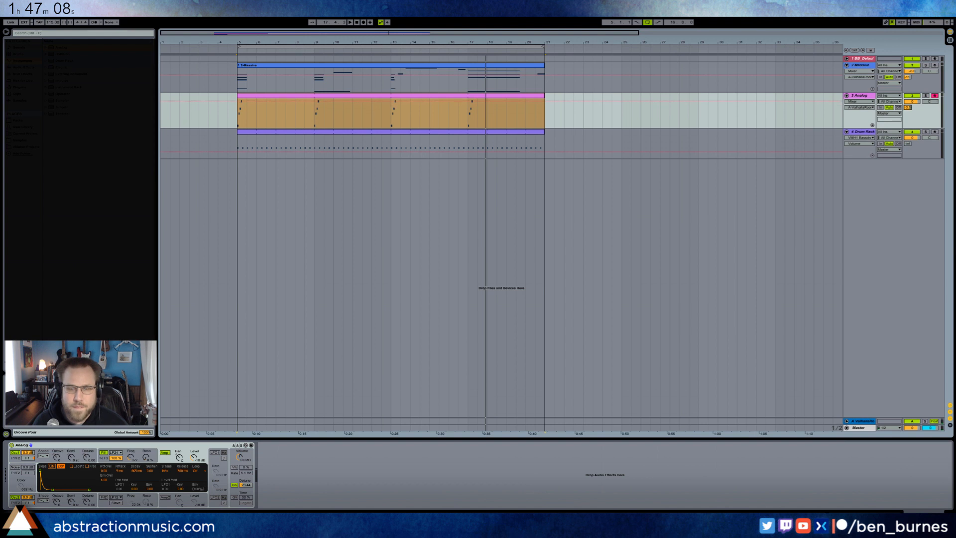
click(31, 67)
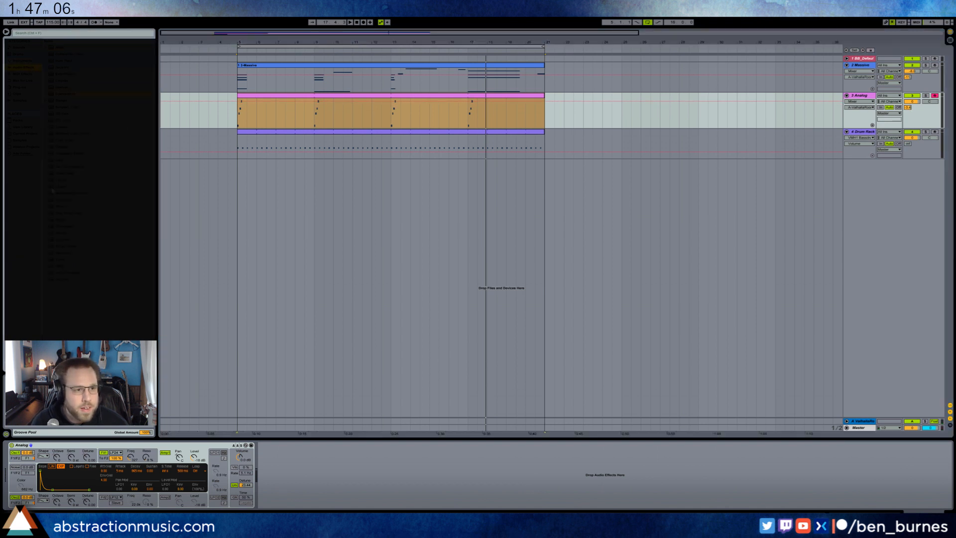
drag(234, 472, 270, 482)
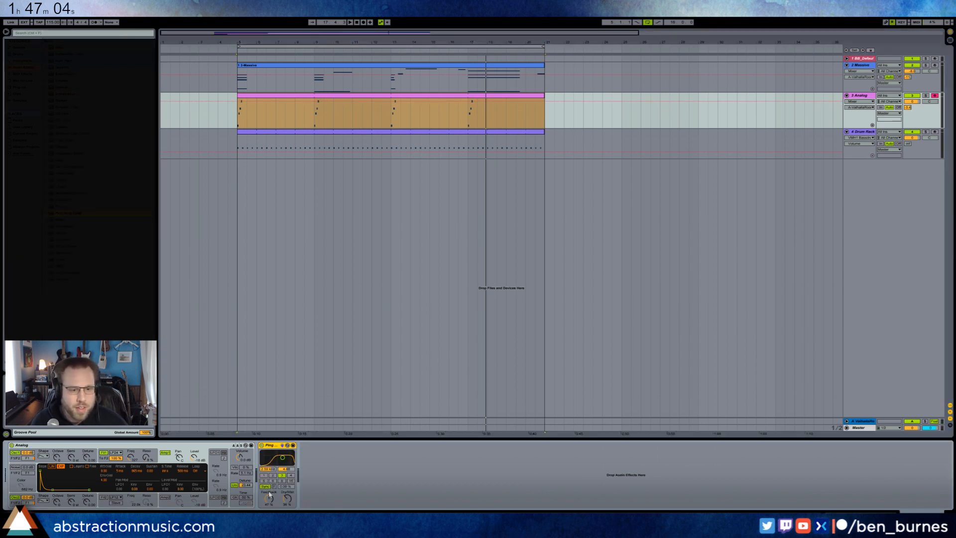
Adjust the feedback and dry/wet amounts of the Analog track's Ping Pong Delay while playing the loop from bar 5.
drag(269, 498, 269, 495)
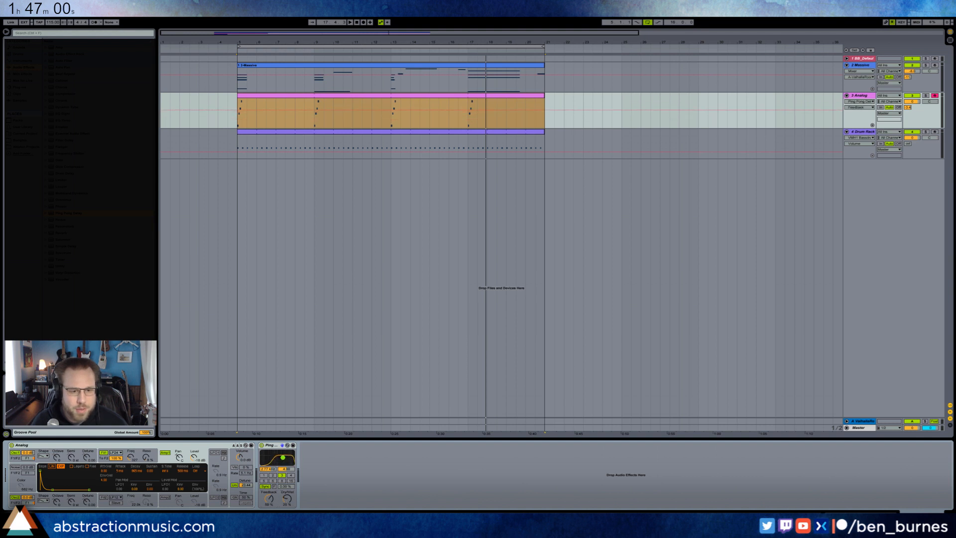
click(238, 102)
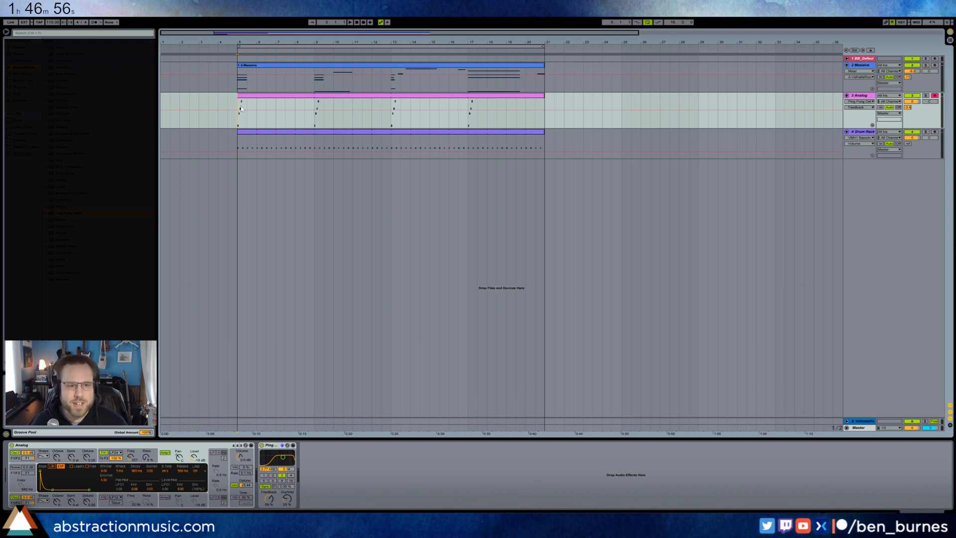
key(space)
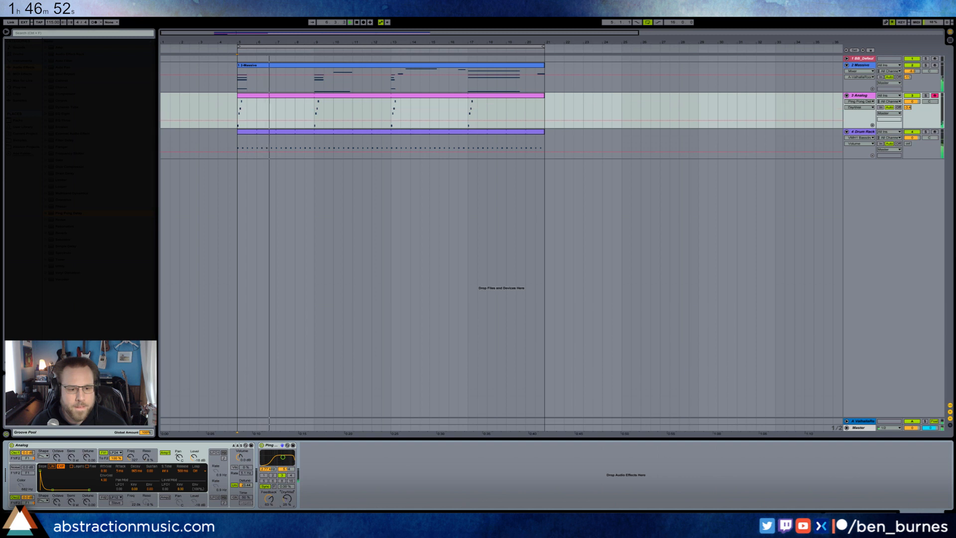
click(286, 500)
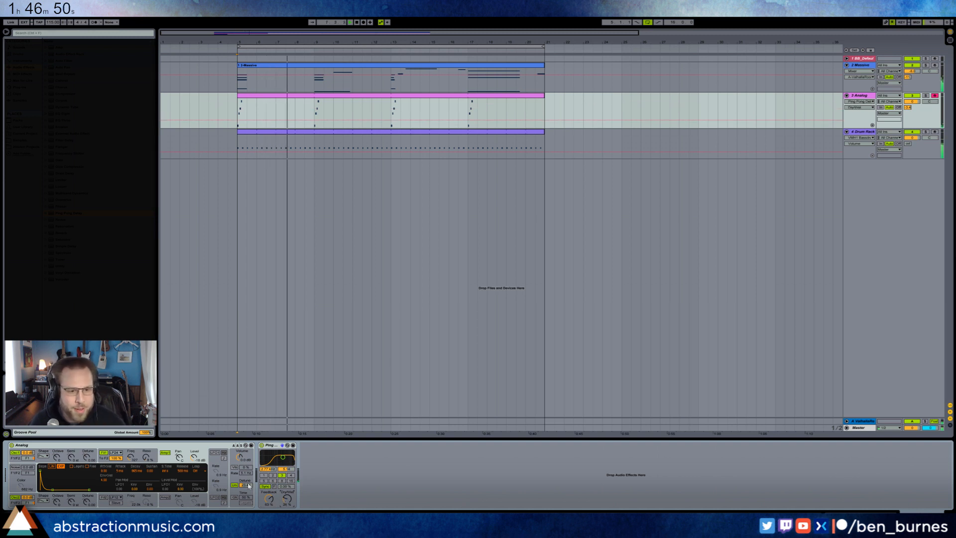
drag(286, 500, 269, 513)
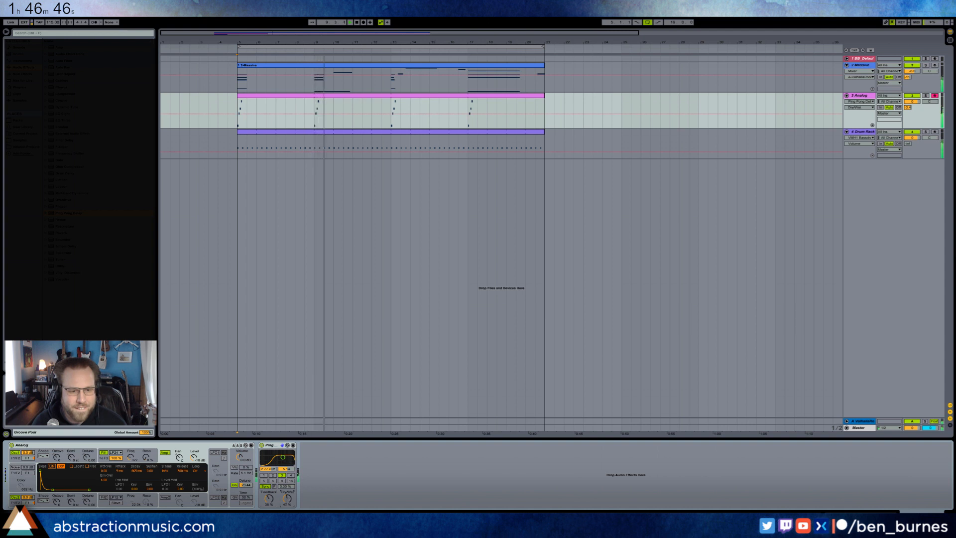
click(287, 499)
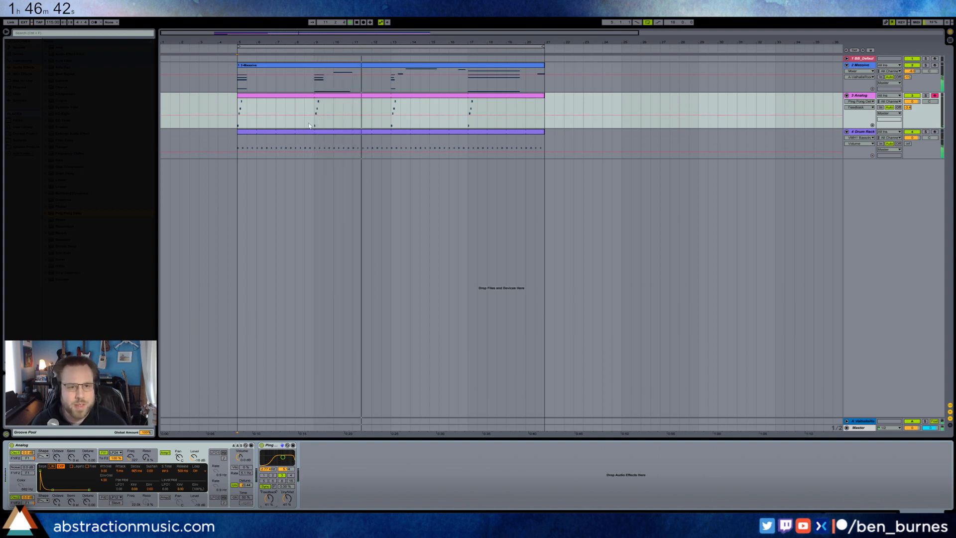
Consolidate the looped Analog clip into one 16-bar clip and raise the third note of its third arpeggio figure by a semitone.
click(343, 102)
click(387, 97)
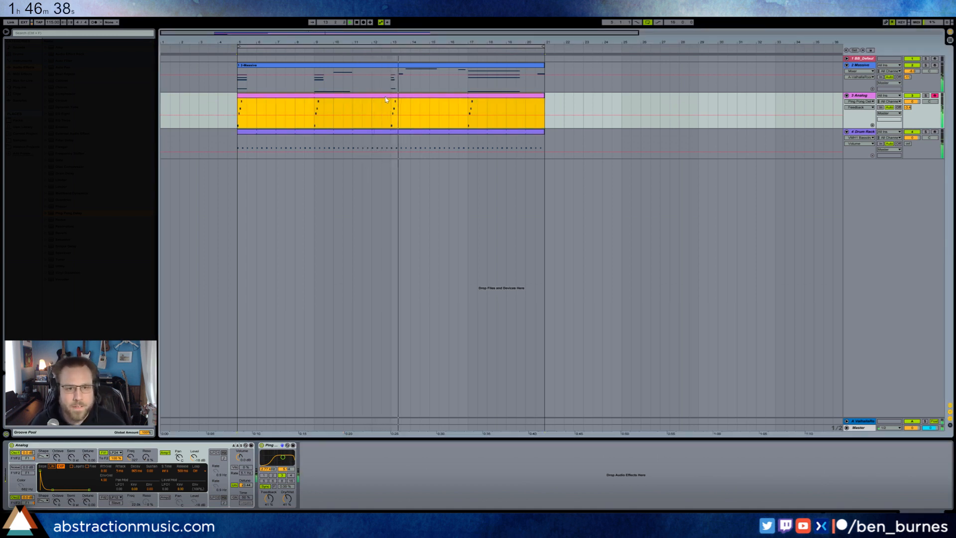
double_click(386, 98)
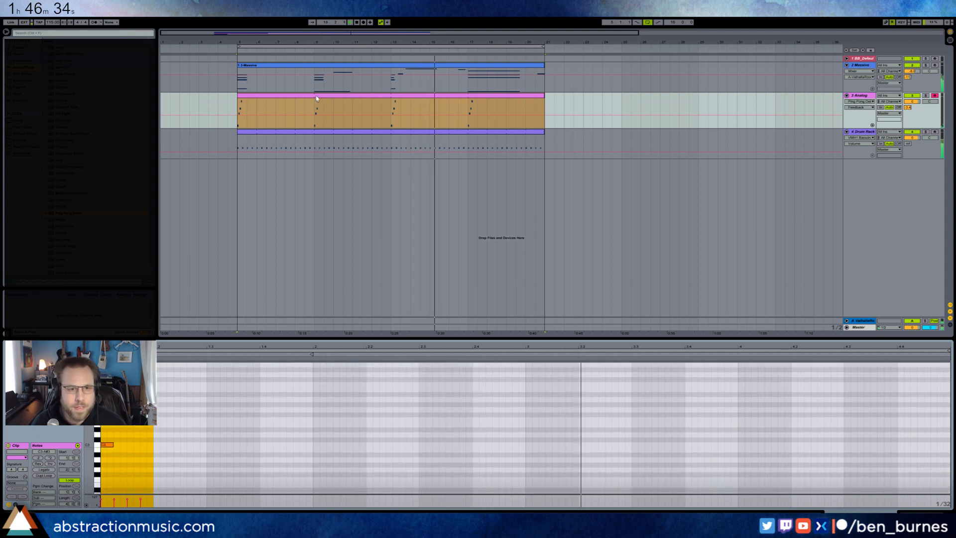
click(317, 98)
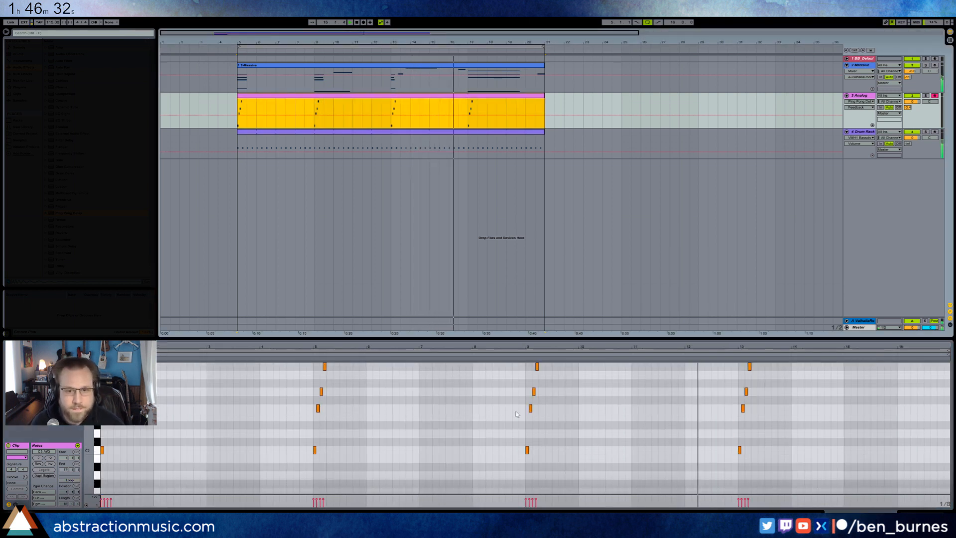
double_click(533, 383)
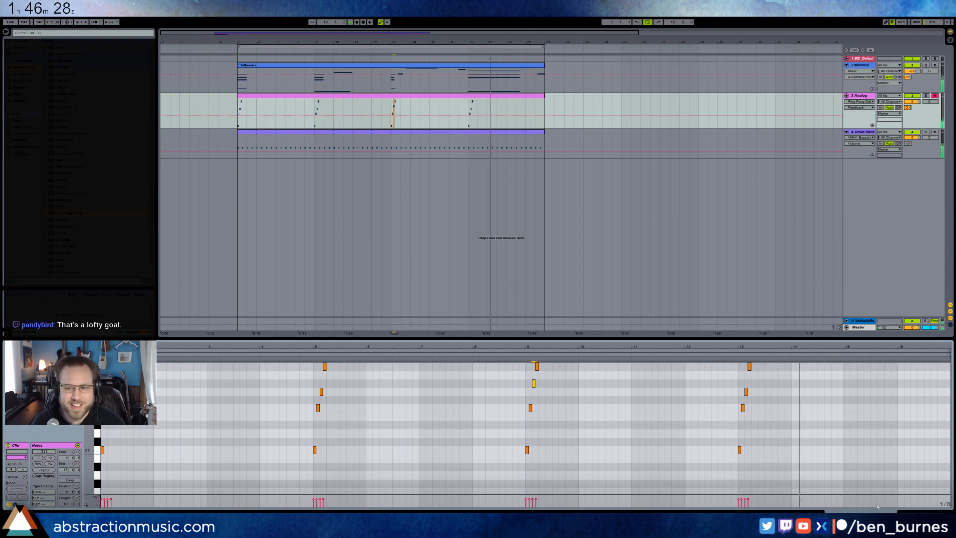
key(shift+Tab)
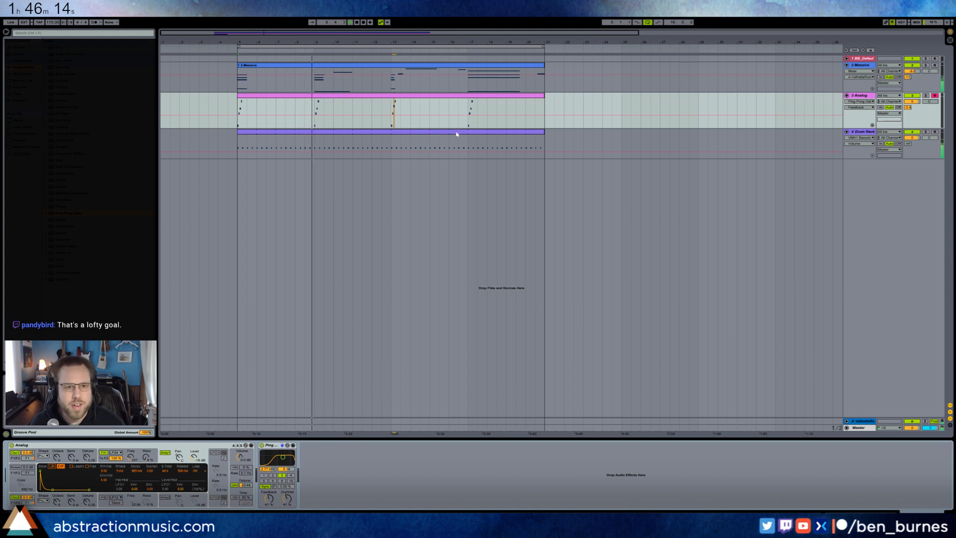
Adjust the resonance and cutoff frequency of Analog's first filter.
click(329, 101)
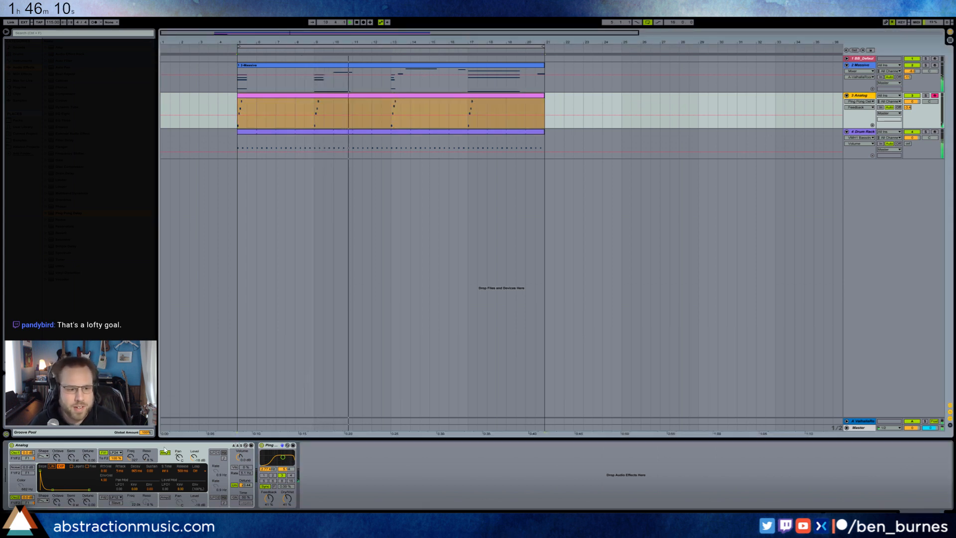
drag(146, 458, 135, 458)
click(134, 458)
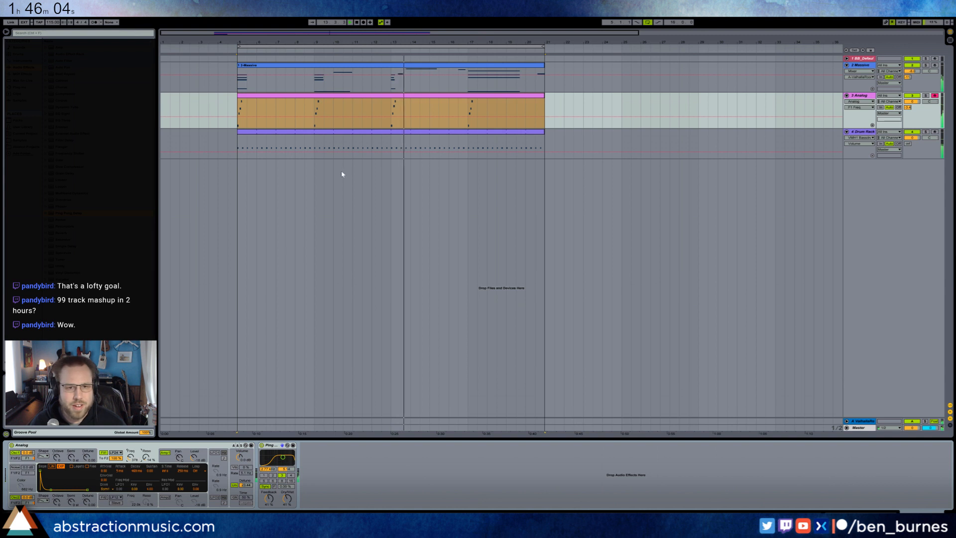
Move the third note of the Analog clip's third arpeggio figure back down one semitone.
double_click(431, 96)
click(533, 391)
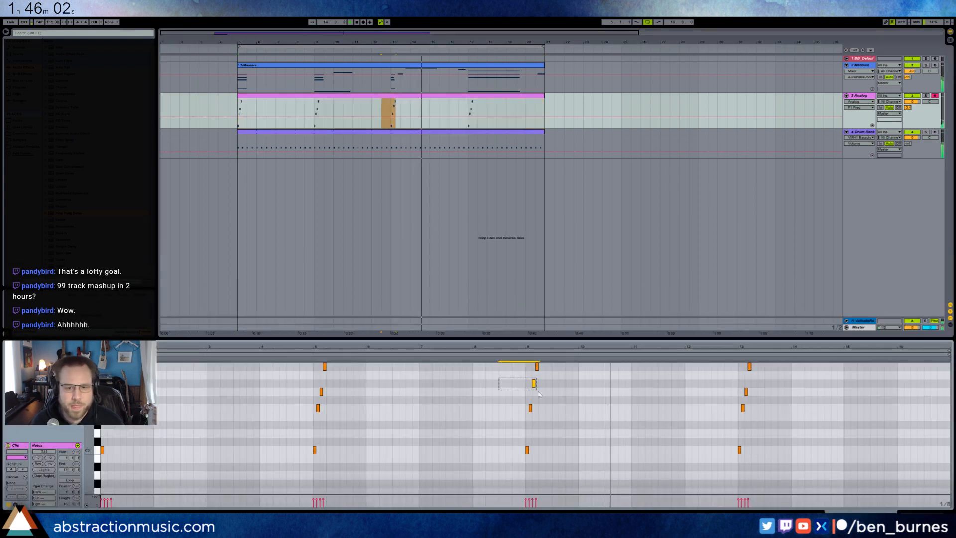
click(506, 355)
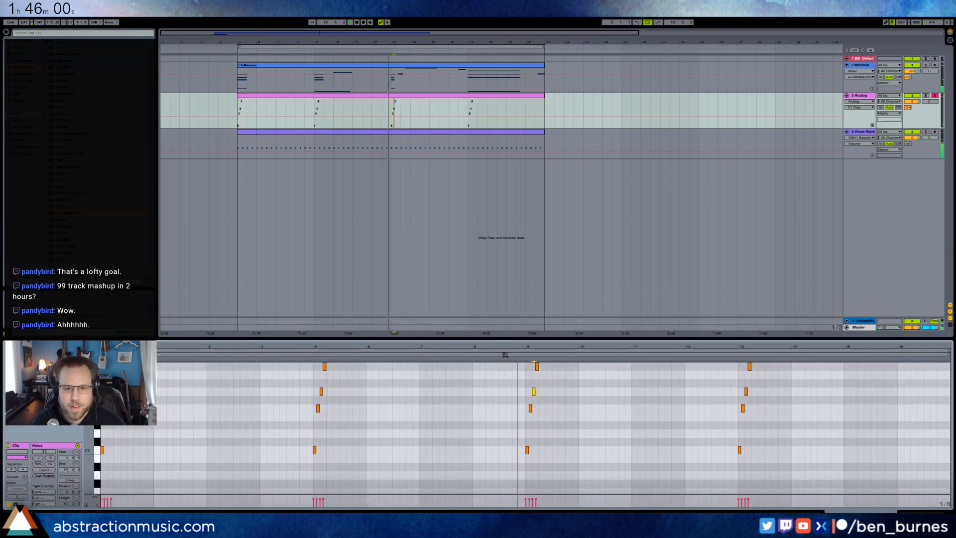
click(523, 406)
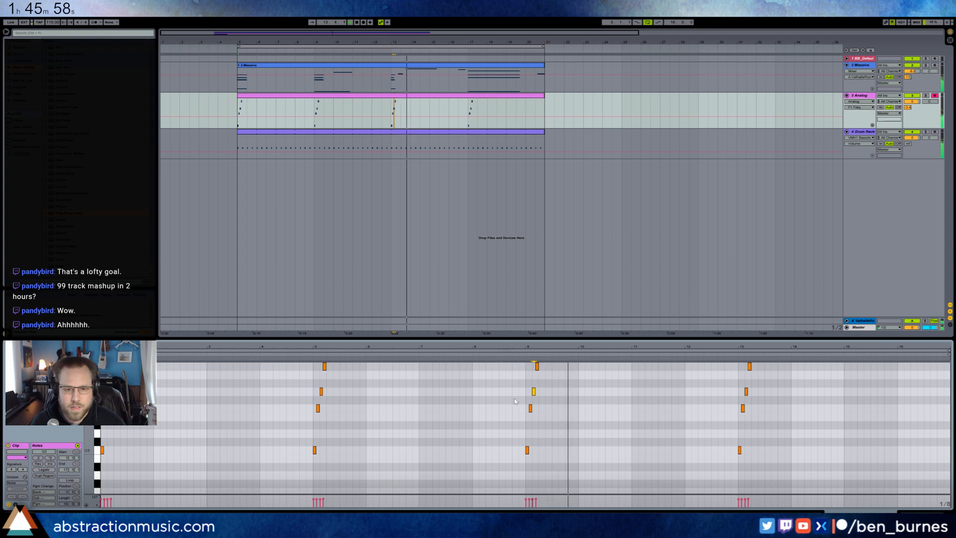
Lower the second note of the third and first arpeggio figures in the Analog clip by two semitones each.
drag(531, 409, 531, 425)
click(519, 354)
click(113, 409)
drag(106, 408, 106, 425)
click(376, 434)
key(ctrl+shift+s)
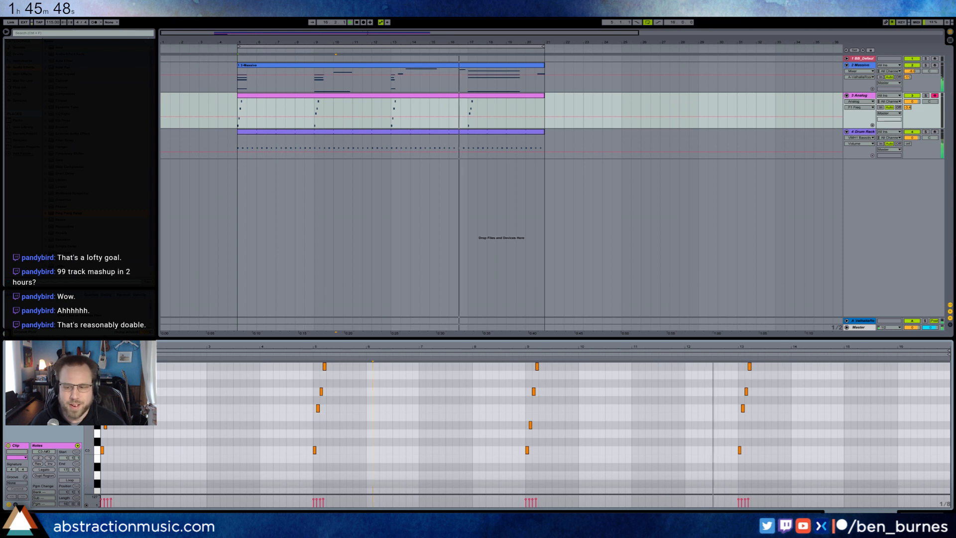
key(shift+Tab)
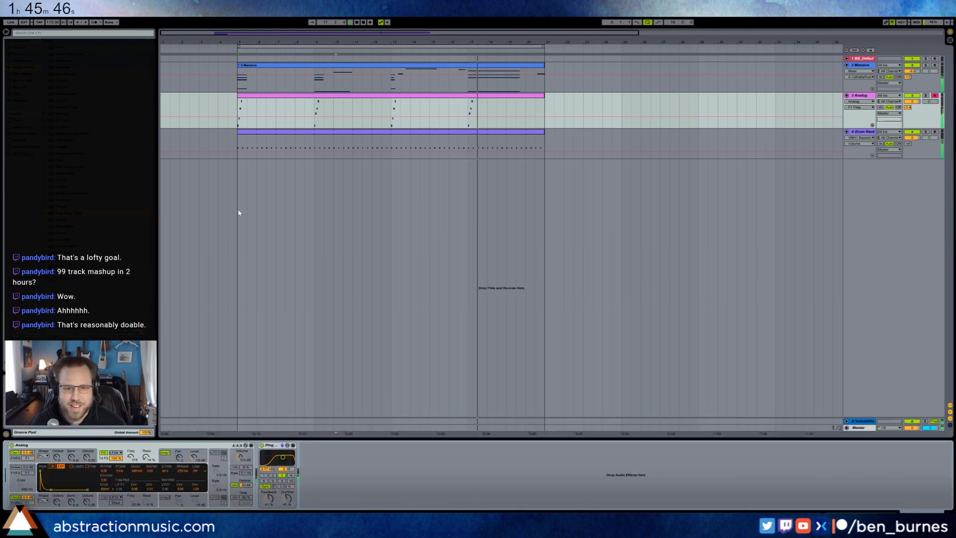
Unfold the BB_DefaultPiano track and arm it for recording.
click(267, 147)
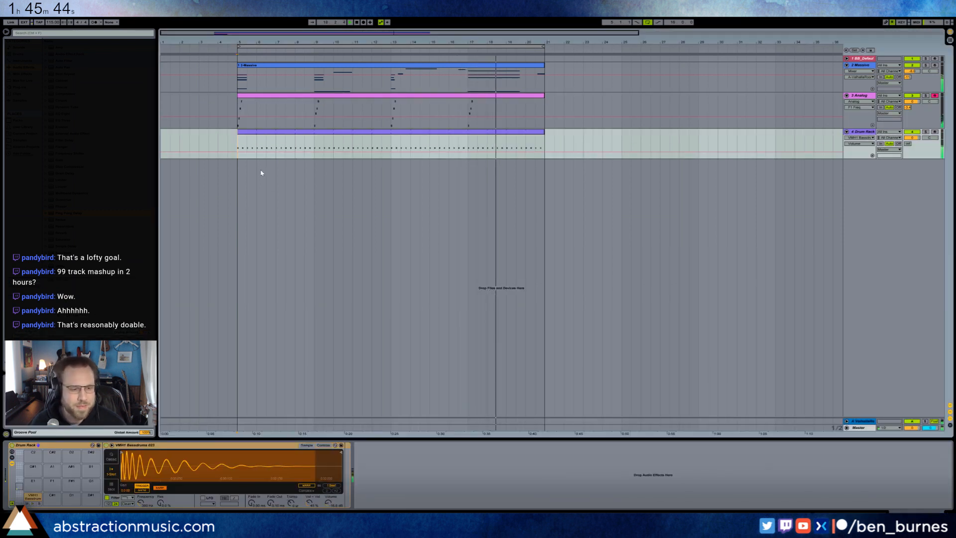
click(507, 97)
click(869, 59)
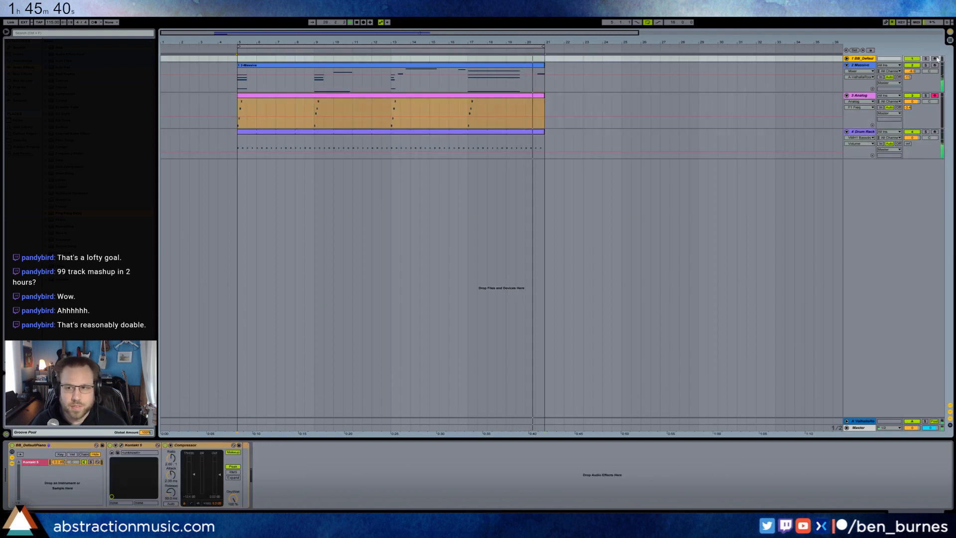
drag(870, 61, 870, 84)
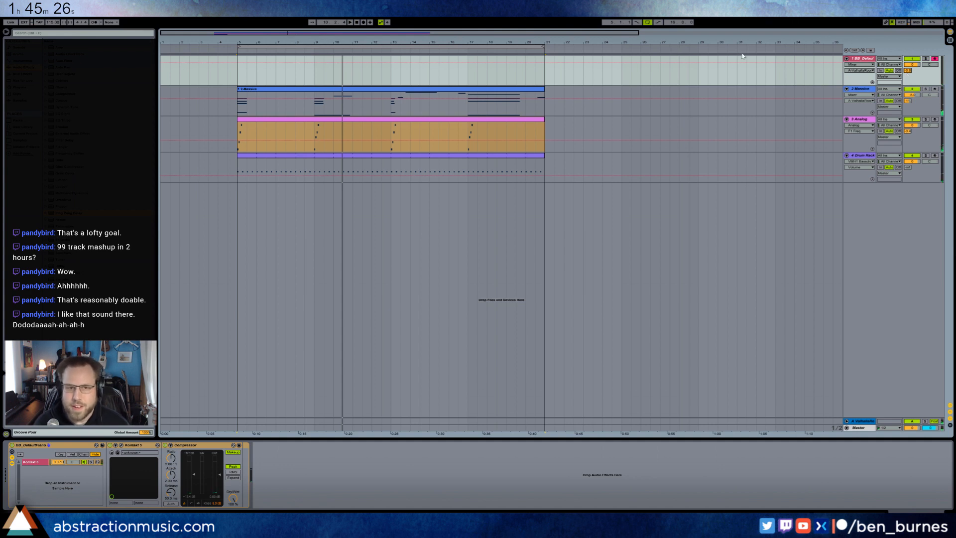
Record a trial piano take from bar 5 on the BB_DefaultPiano track and delete it.
click(235, 73)
key(space)
key(F9)
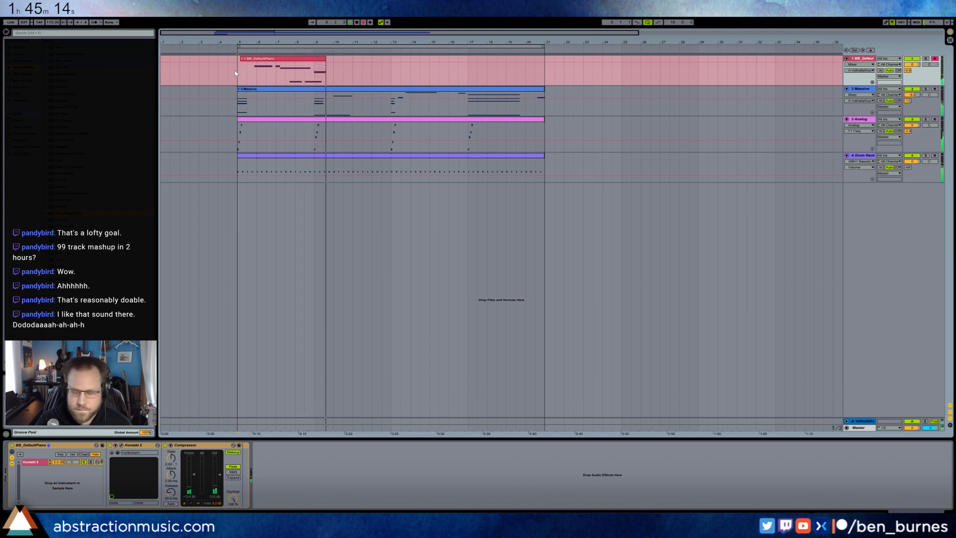
key(space)
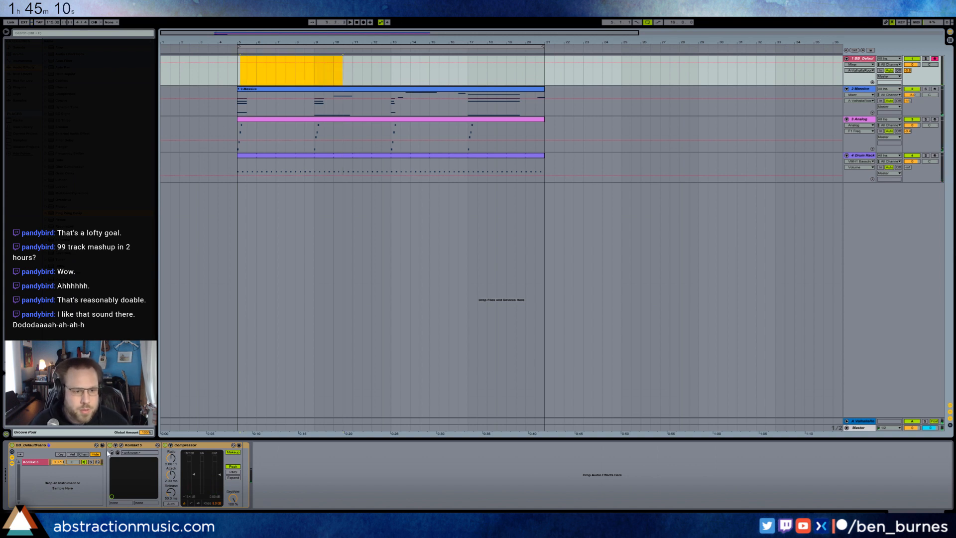
Check The Giant patch in the piano track's Kontakt 5 instrument and adjust the track's ValhallaRoom send.
click(122, 446)
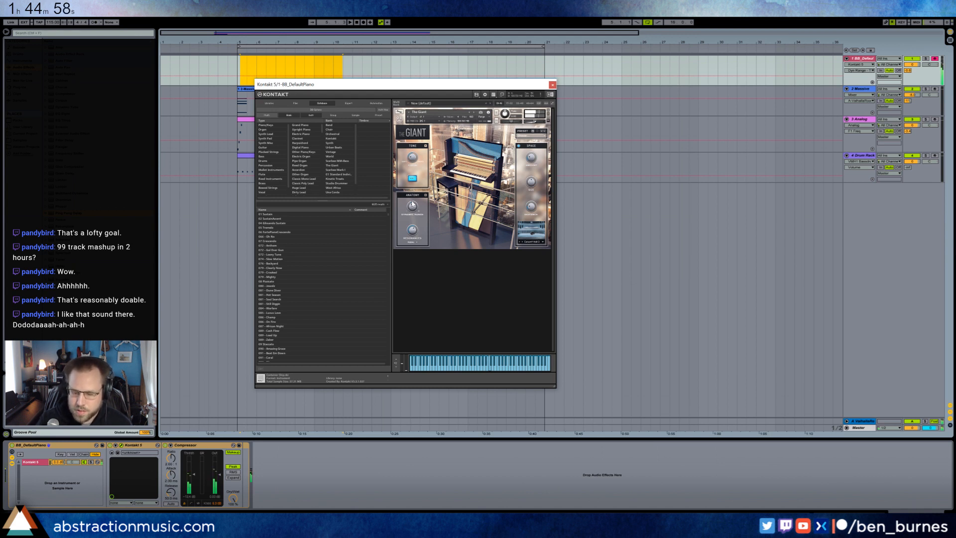
click(552, 85)
click(907, 71)
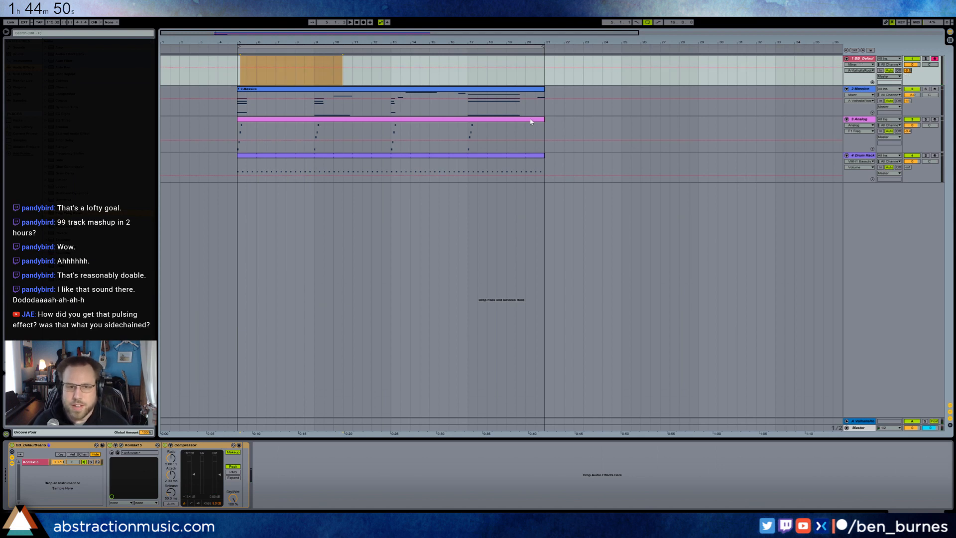
Solo the Massive and Drum Rack tracks and play them together from bar 5 to hear the sidechain pulsing.
click(531, 100)
click(925, 89)
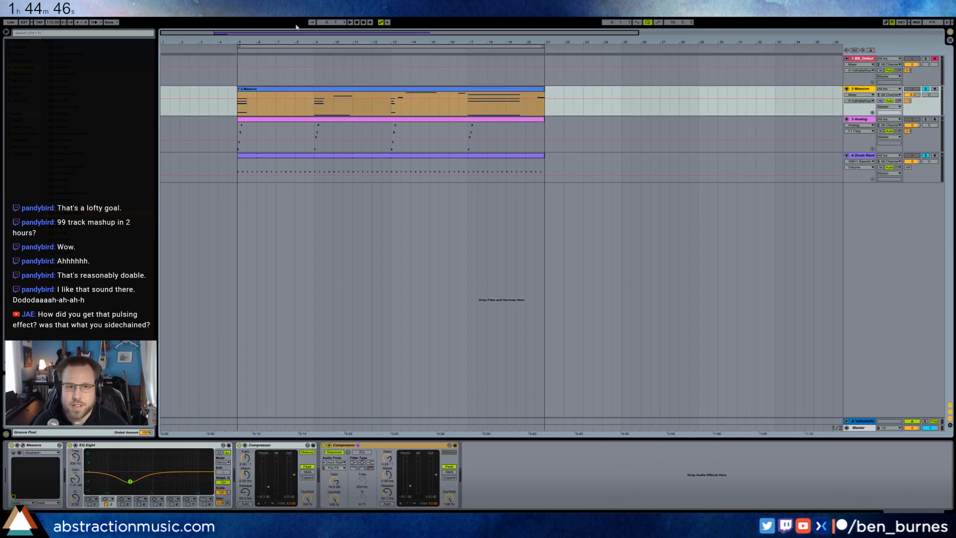
click(349, 23)
click(415, 91)
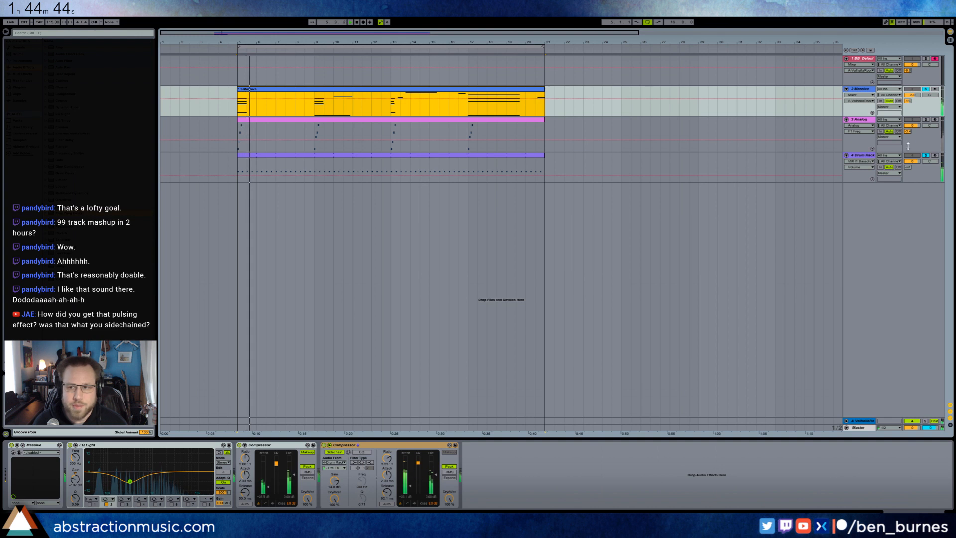
Audition the sidechained Massive part with the Drum Rack silenced and by itself, then restore the full mix.
click(926, 156)
click(912, 156)
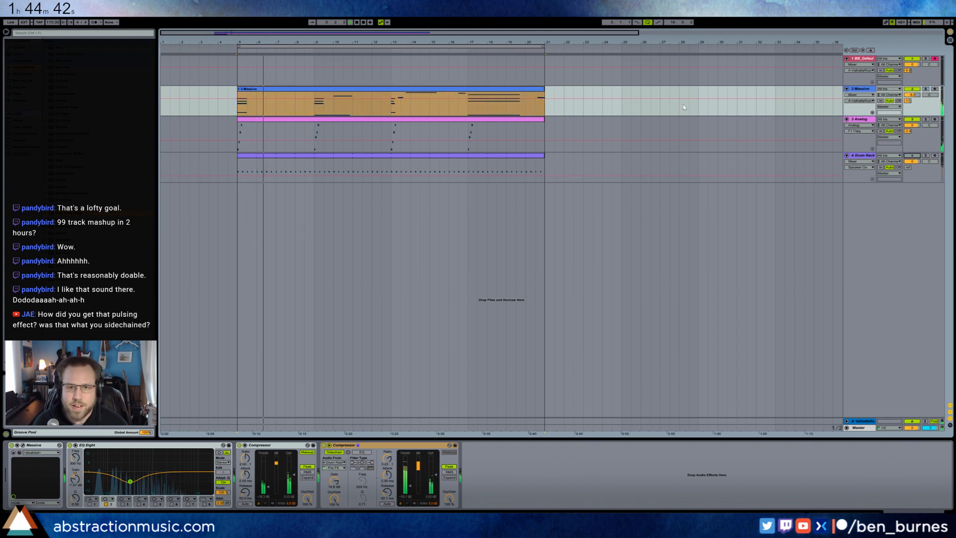
click(362, 92)
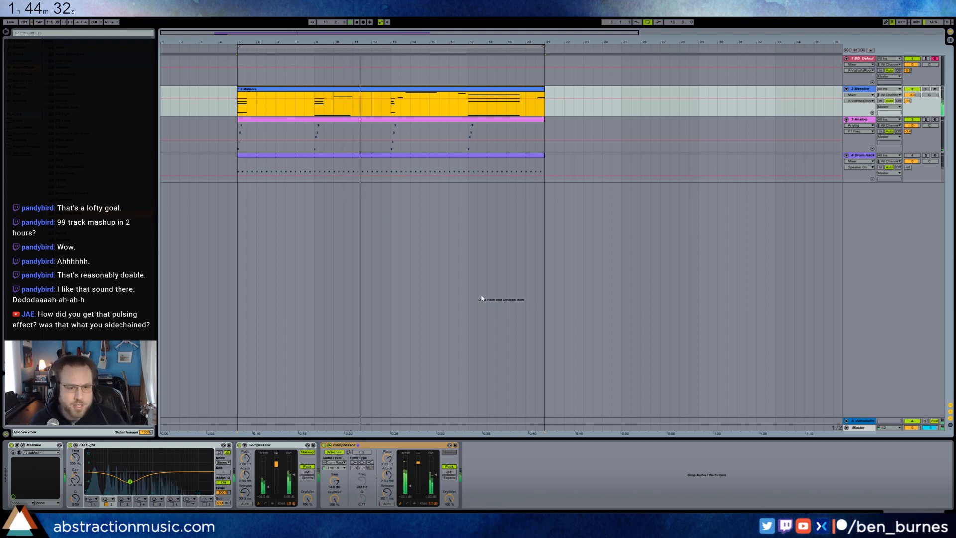
click(927, 90)
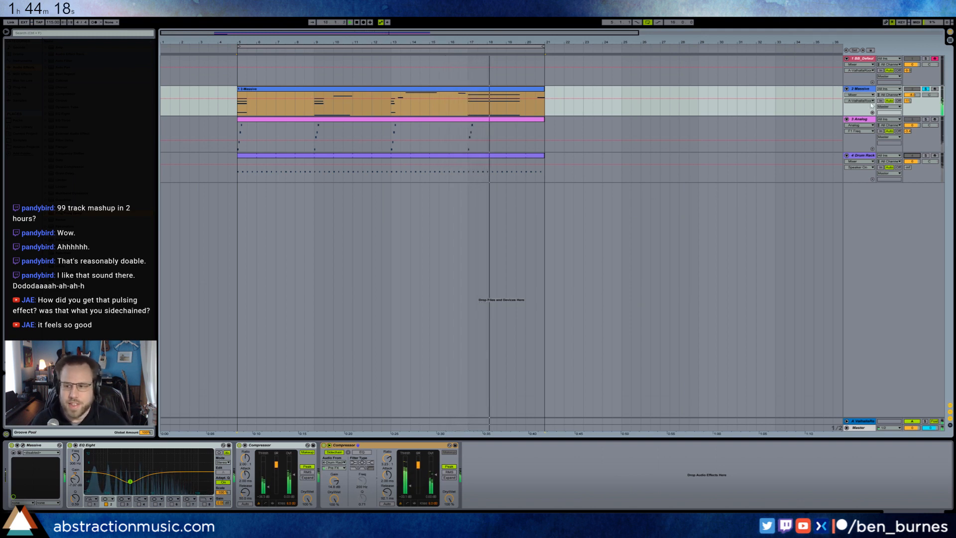
click(926, 89)
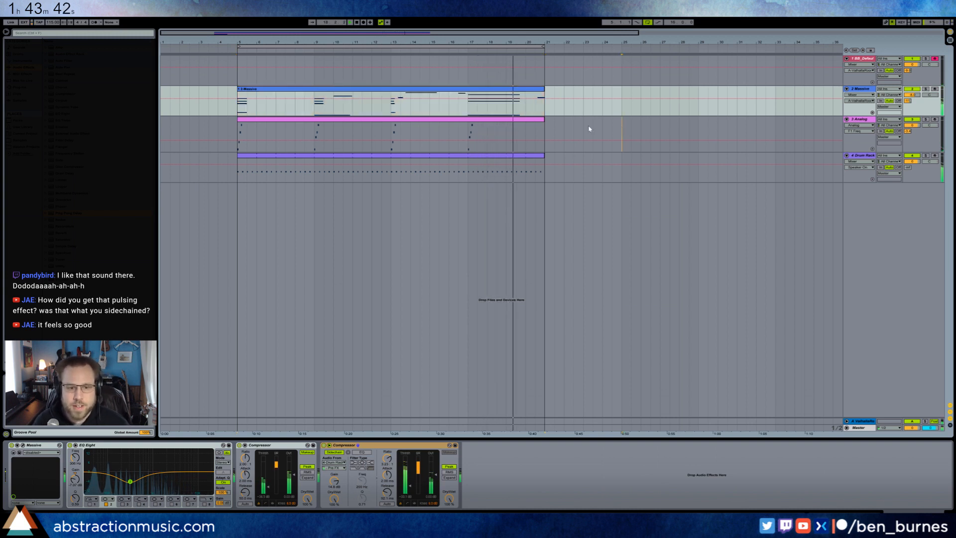
Add a Ping Pong Delay to the BB_DefaultPiano track ahead of its Compressor and adjust the Compressor's threshold.
click(621, 130)
click(468, 70)
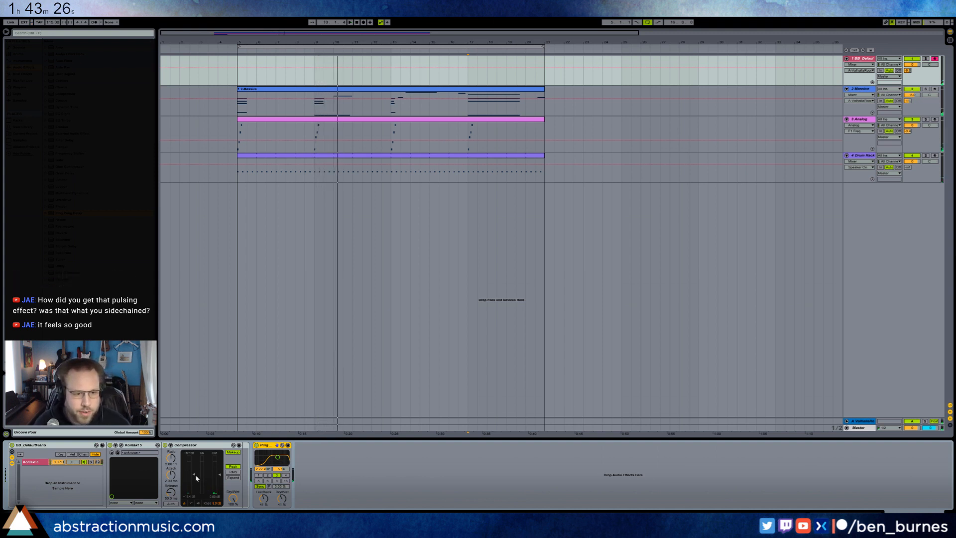
drag(207, 445, 349, 455)
drag(245, 477, 245, 479)
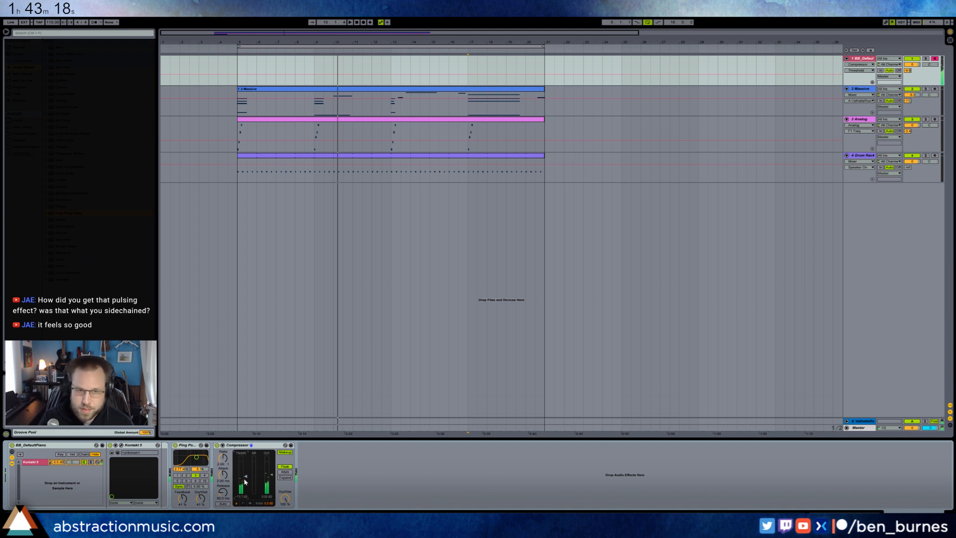
Insert a new MIDI track directly below the BB_DefaultPiano track.
click(238, 65)
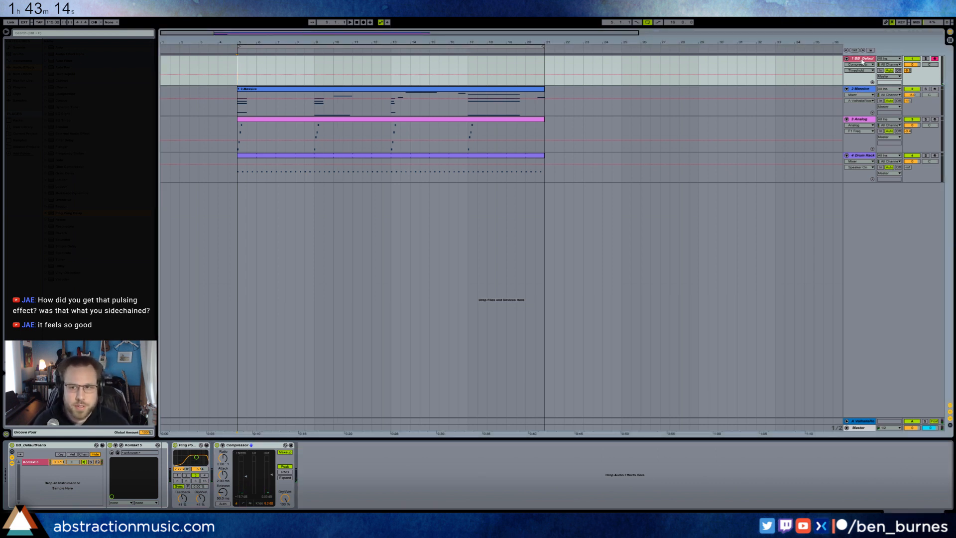
key(ctrl+shift+t)
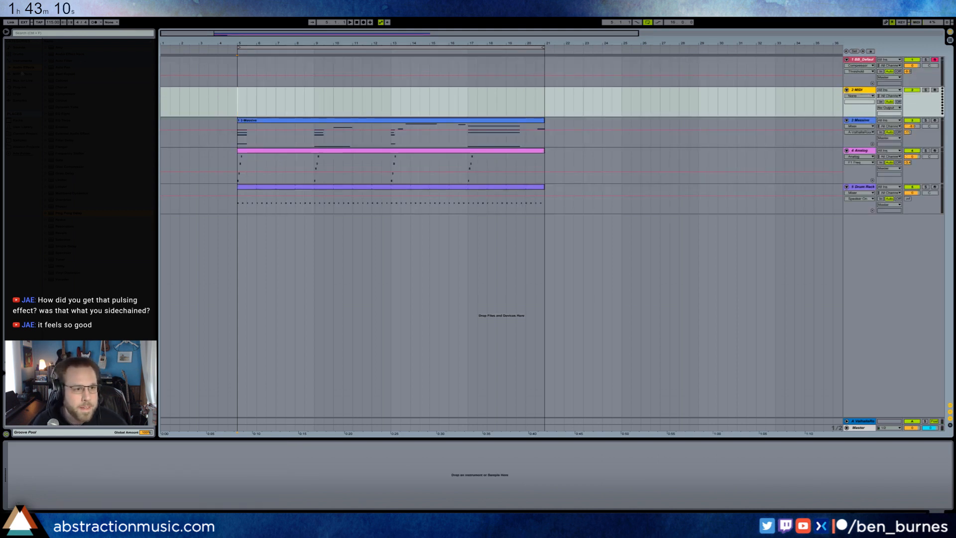
Load Massive on the new MIDI track and adjust the vibrato rate and depth on its oscillator page.
click(27, 61)
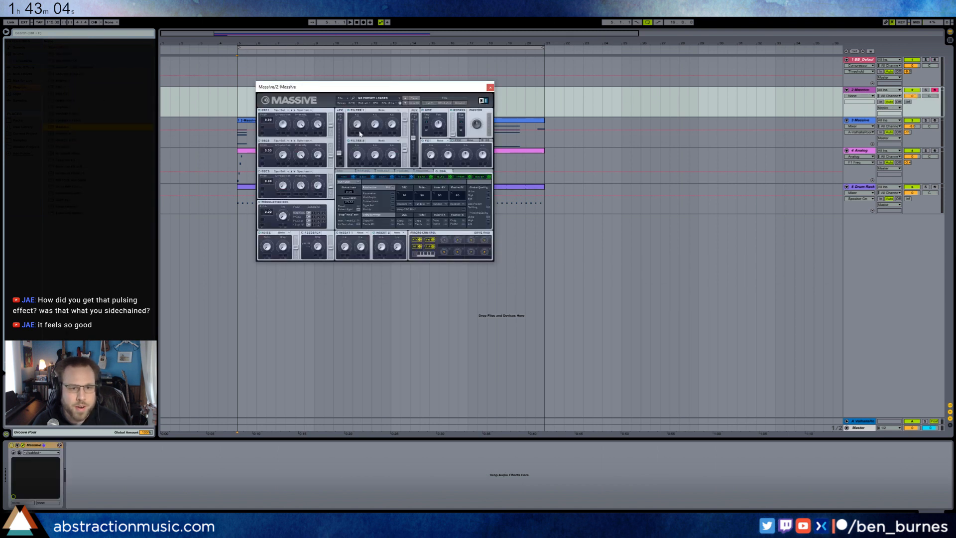
drag(362, 88, 418, 227)
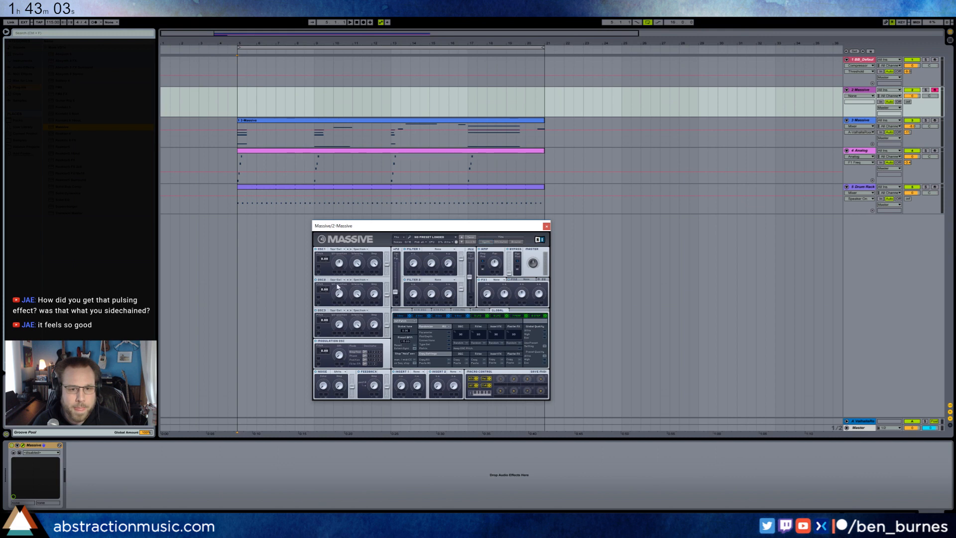
click(399, 311)
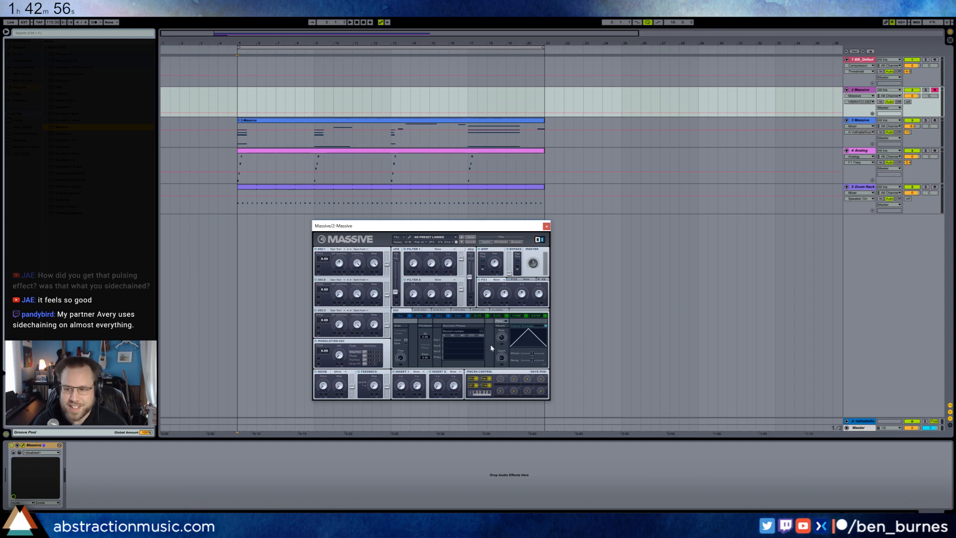
click(503, 339)
click(502, 358)
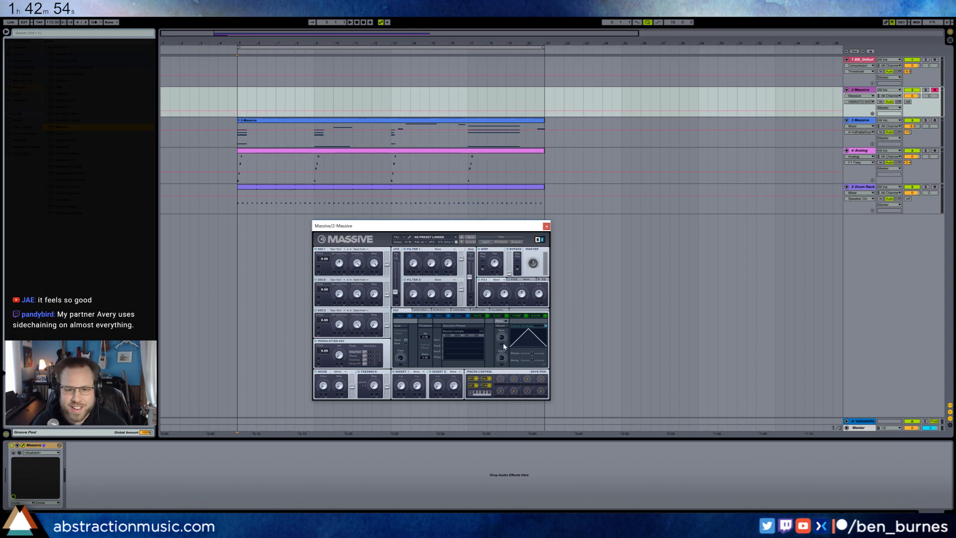
click(502, 339)
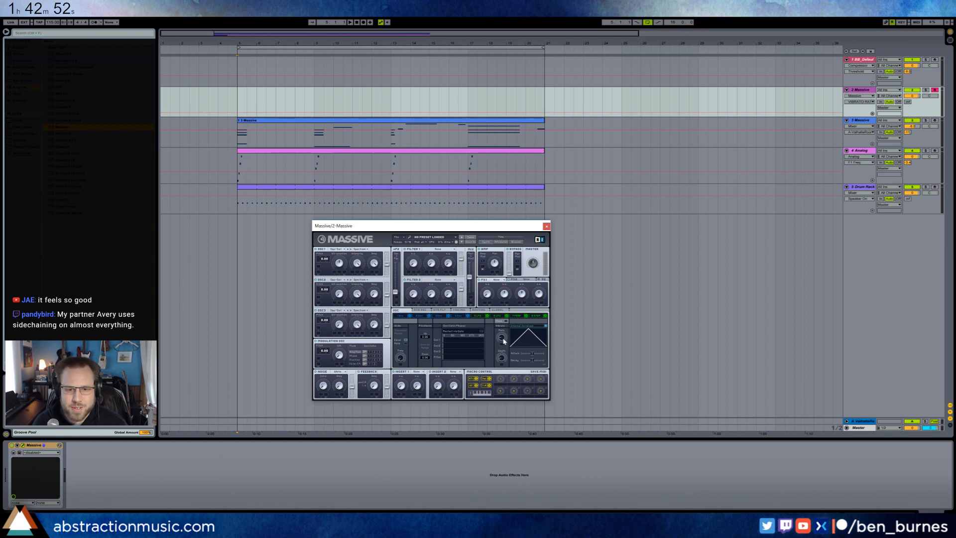
drag(501, 337, 502, 336)
click(502, 357)
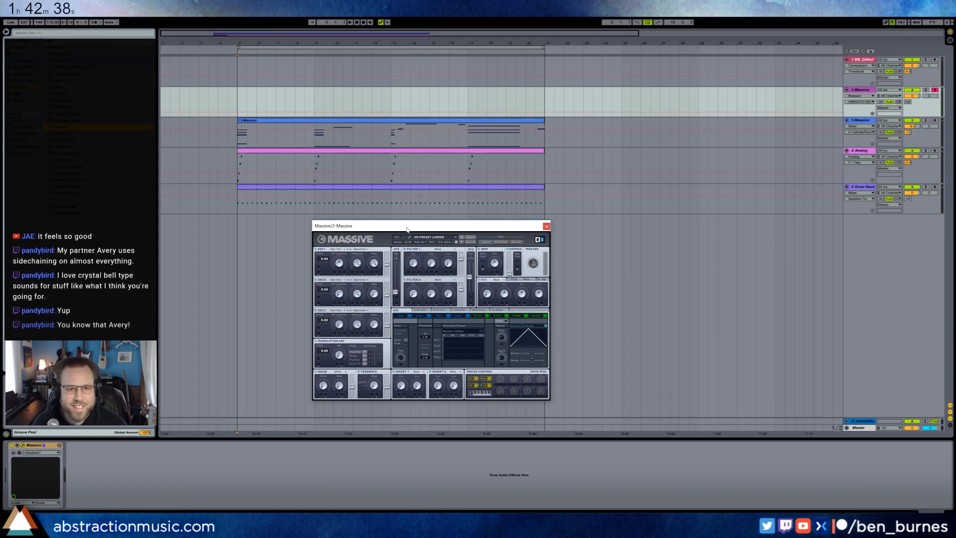
drag(407, 230, 371, 229)
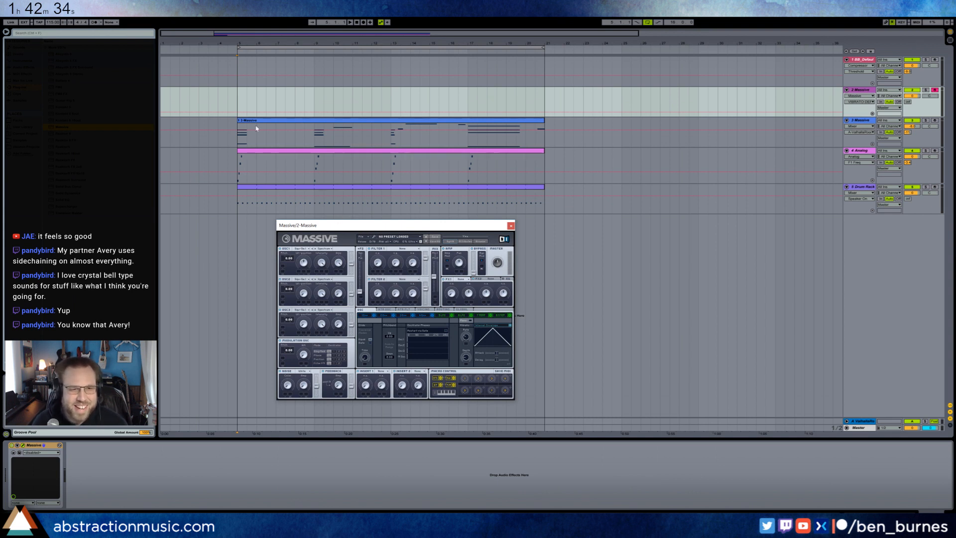
click(238, 99)
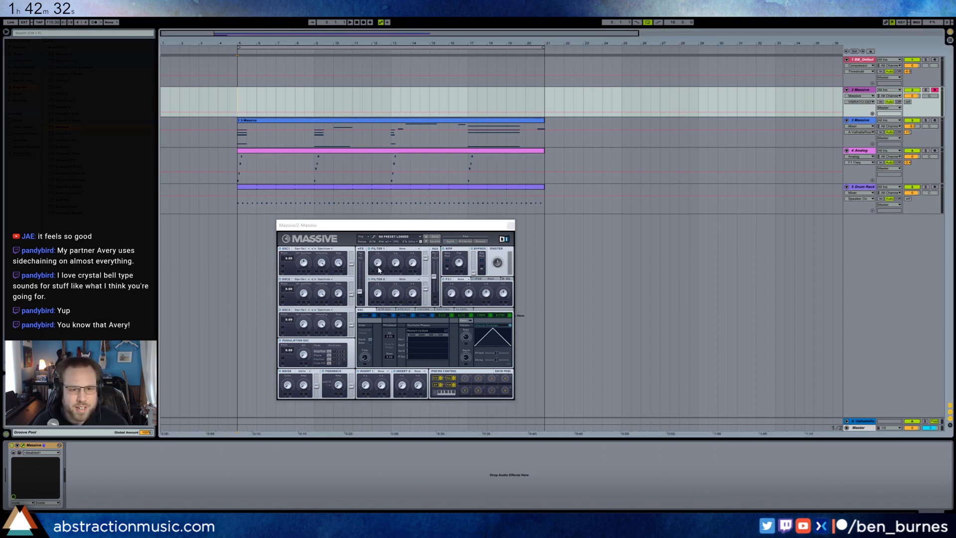
Choose different wavetables for Massive's oscillators 1 and 2 and adjust their wavetable position and intensity settings.
click(301, 249)
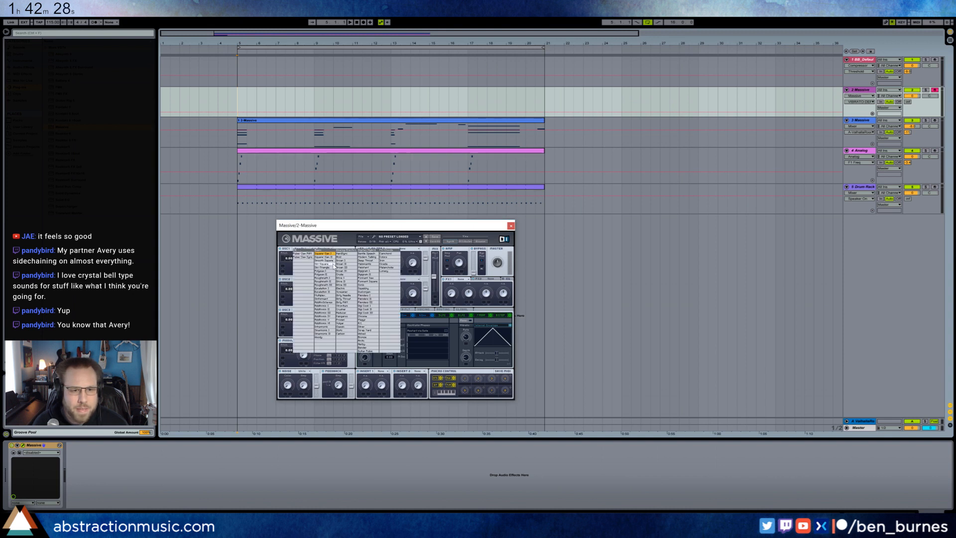
click(333, 265)
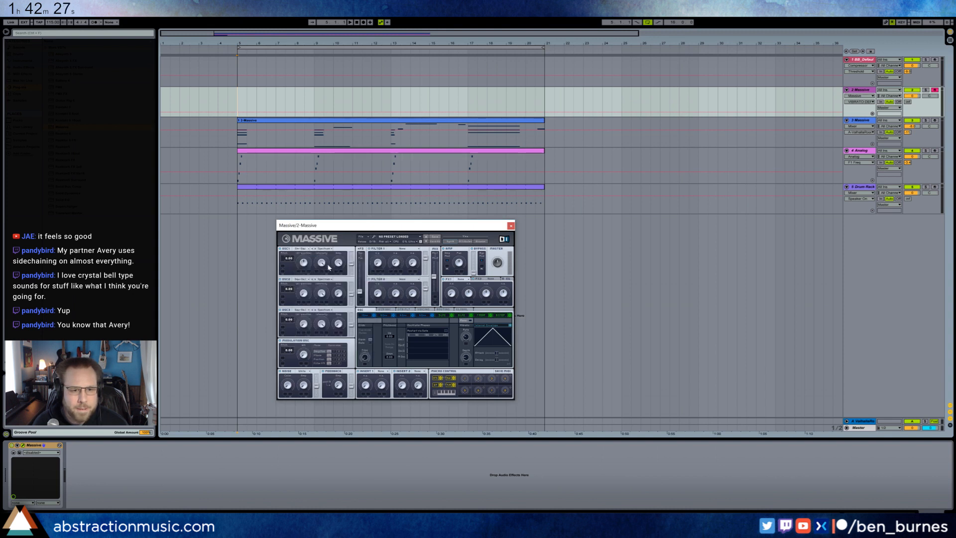
click(300, 280)
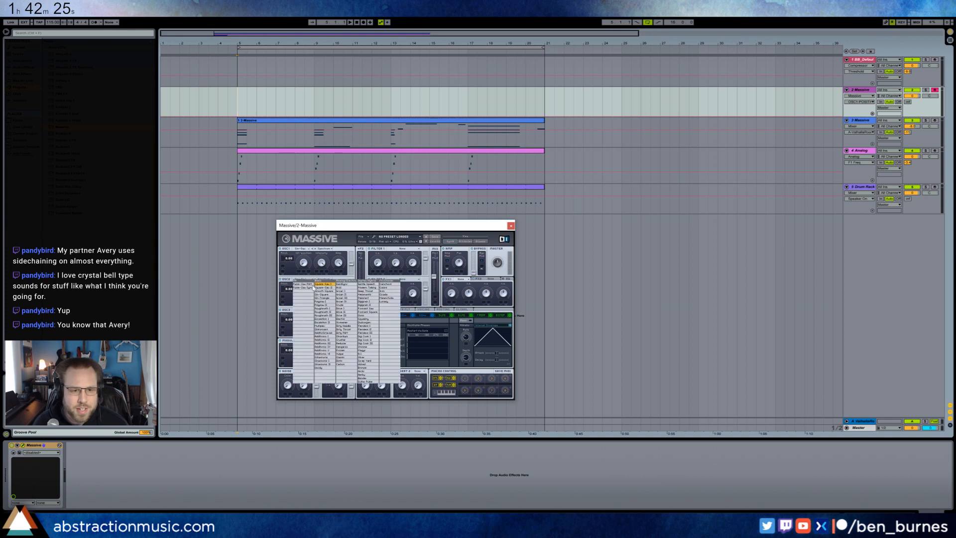
click(331, 355)
drag(339, 289, 304, 289)
click(322, 264)
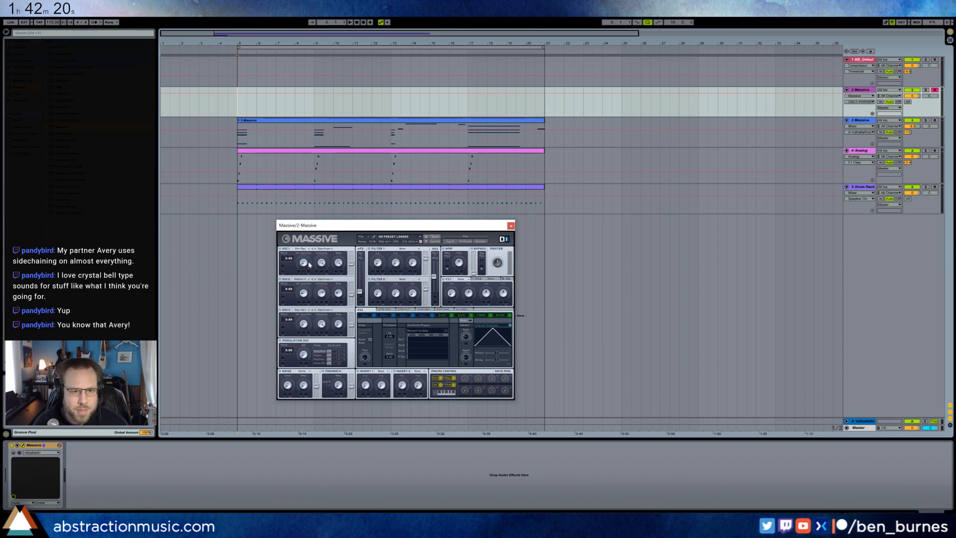
click(313, 299)
click(322, 295)
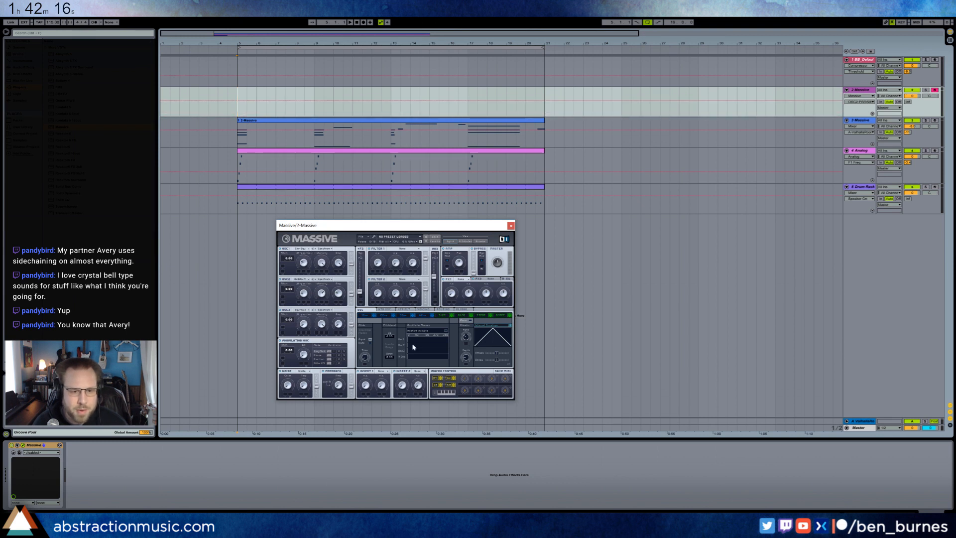
Set Massive's first master effect to a reverb and adjust the glide time.
click(460, 282)
click(454, 287)
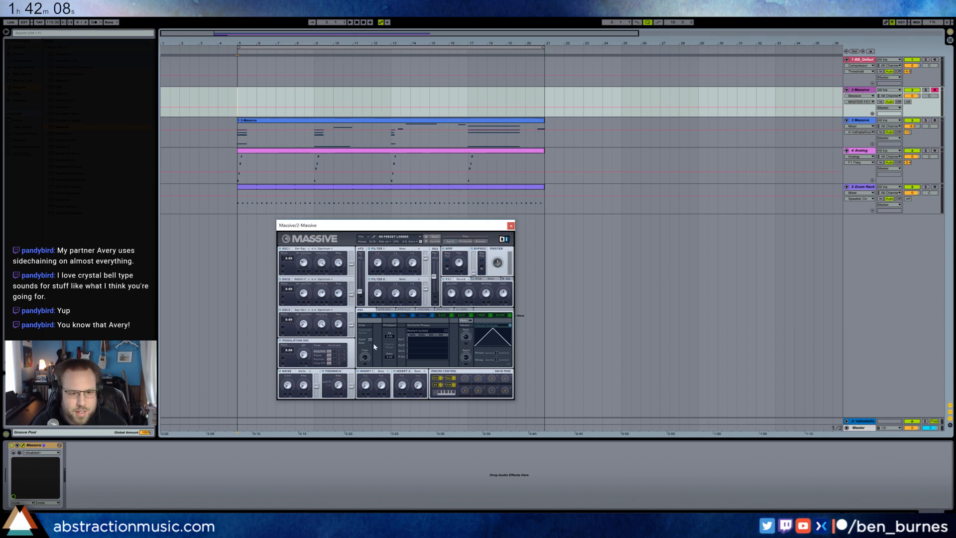
click(364, 360)
drag(366, 351, 364, 347)
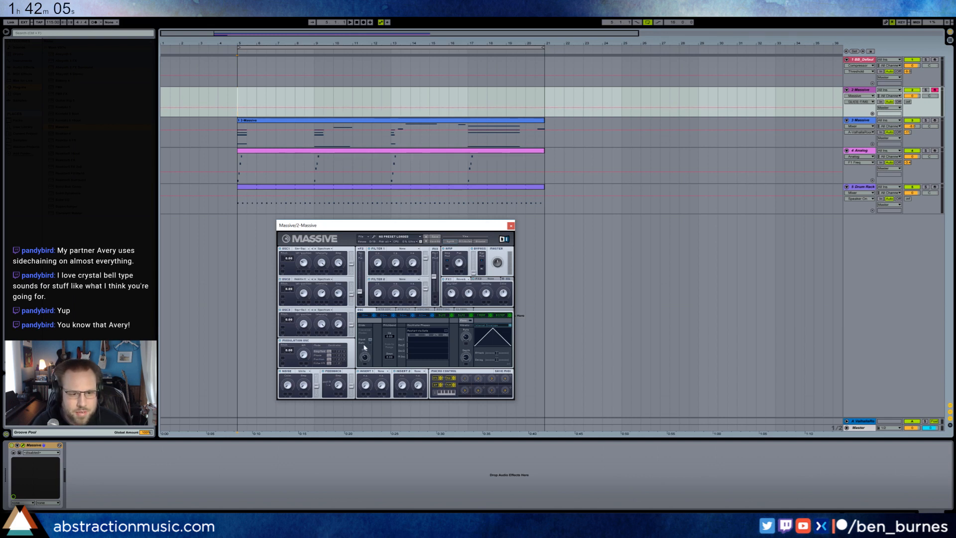
Switch Massive's voicing to monophonic and readjust the vibrato rate.
click(424, 309)
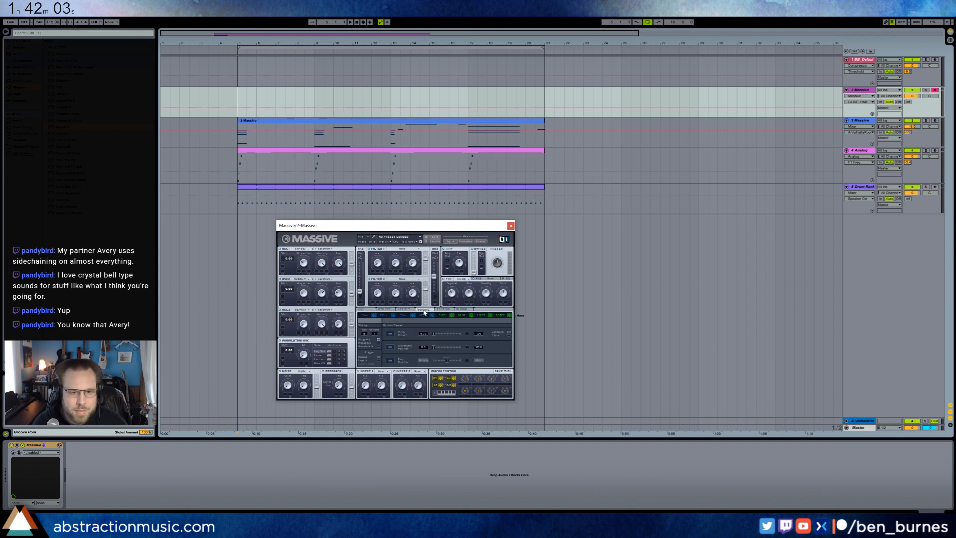
click(381, 345)
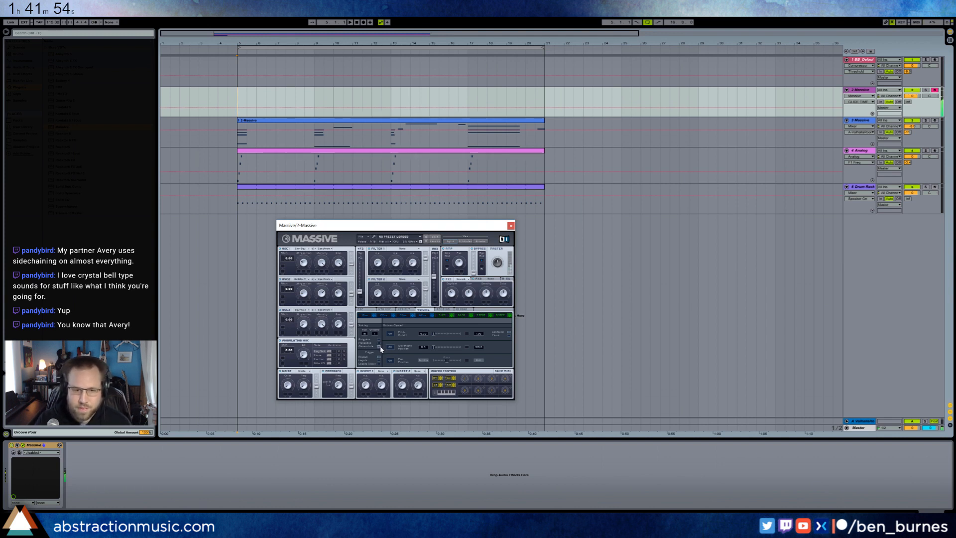
click(368, 309)
click(466, 337)
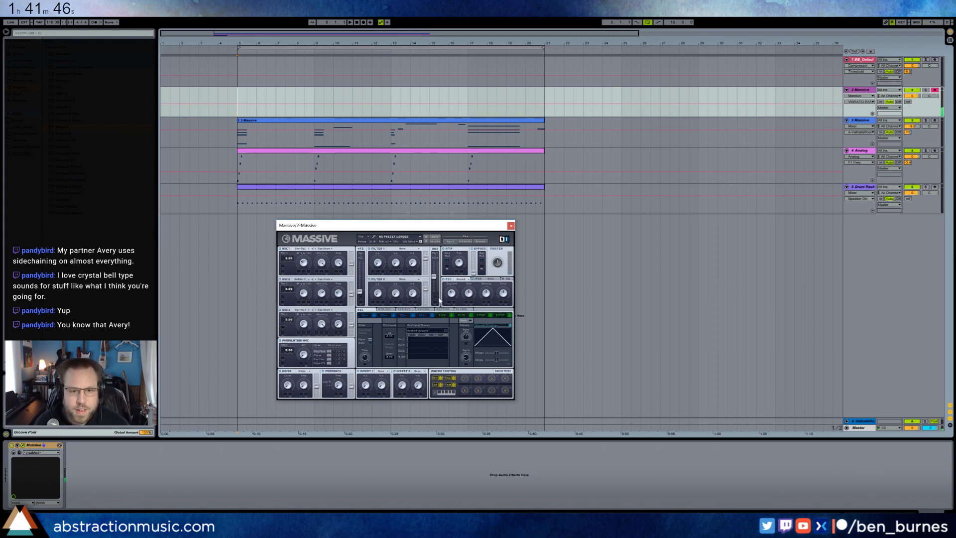
Raise the sustain level of Massive's envelope 4 and increase the track's send to the Valhalla reverb return.
click(421, 316)
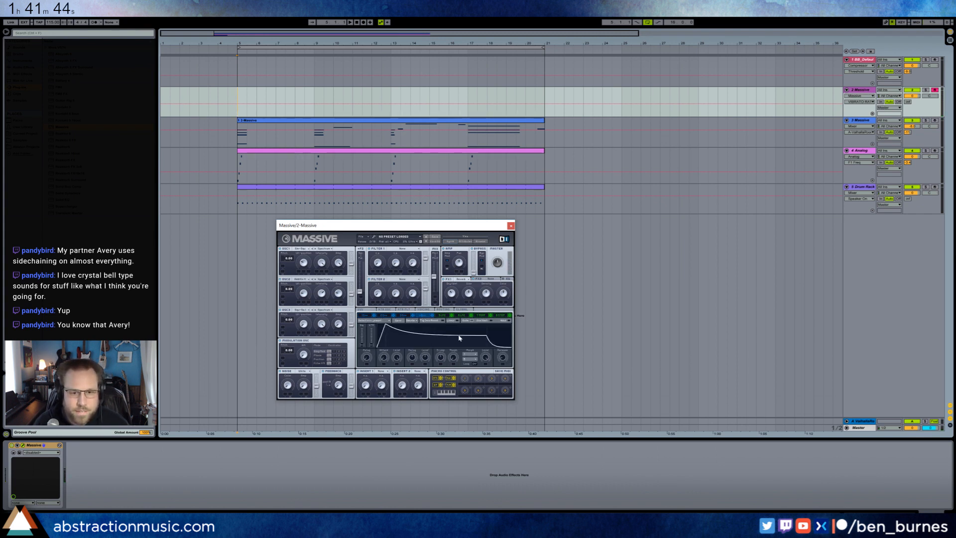
mouse_move(487, 336)
mouse_down()
mouse_move(487, 322)
mouse_move(486, 332)
mouse_up()
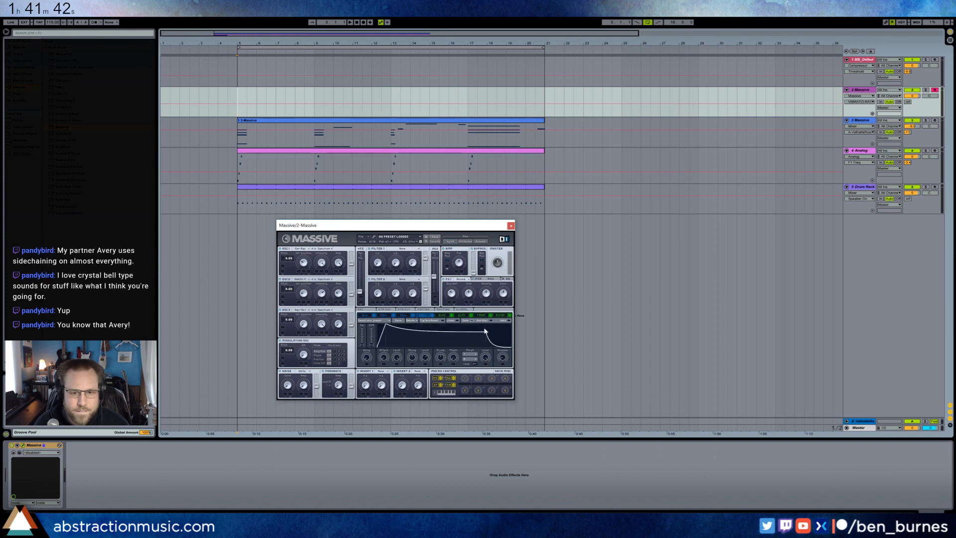
drag(908, 102, 908, 63)
Move the Ping Pong Delay from the BB_DefaultPiano track to the new Massive track, placing it after Massive.
click(661, 65)
click(255, 446)
click(191, 446)
key(Delete)
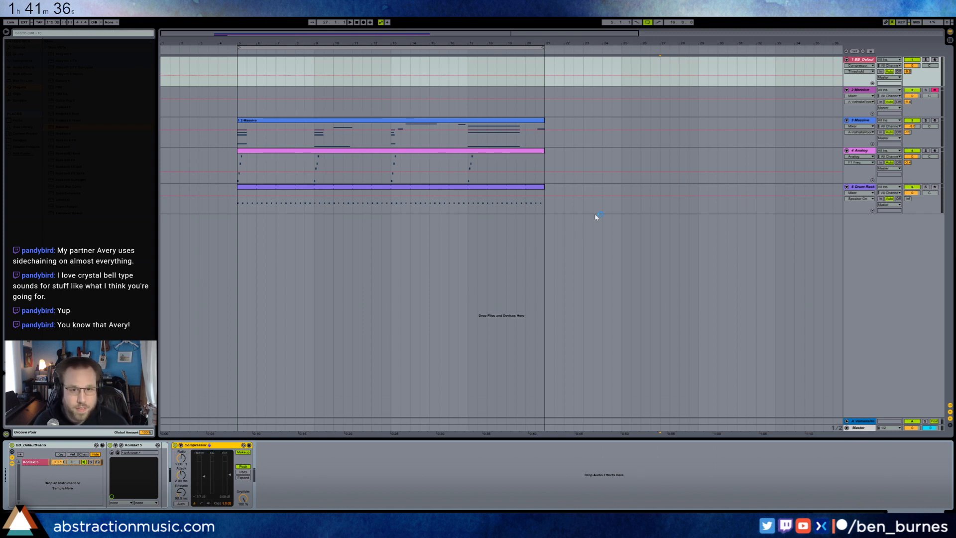
click(598, 110)
click(82, 481)
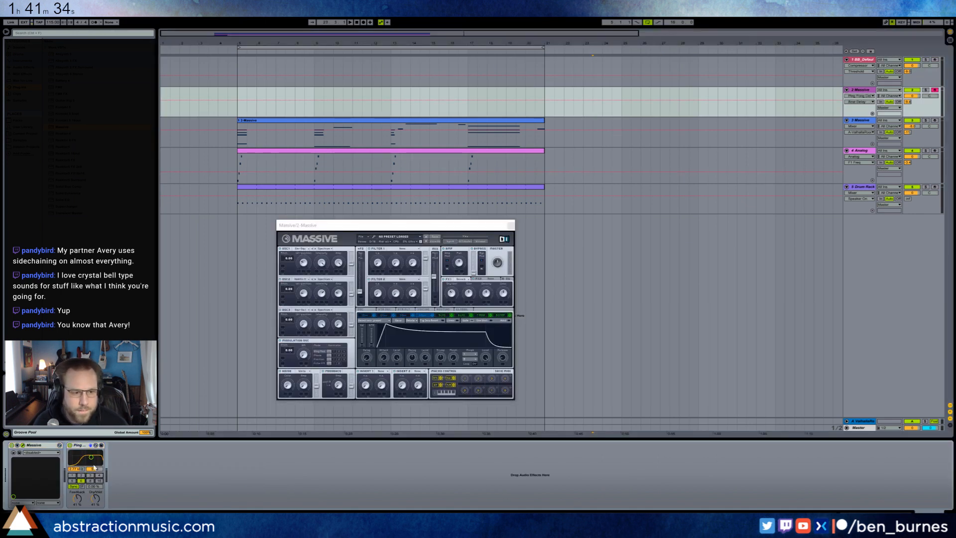
click(236, 95)
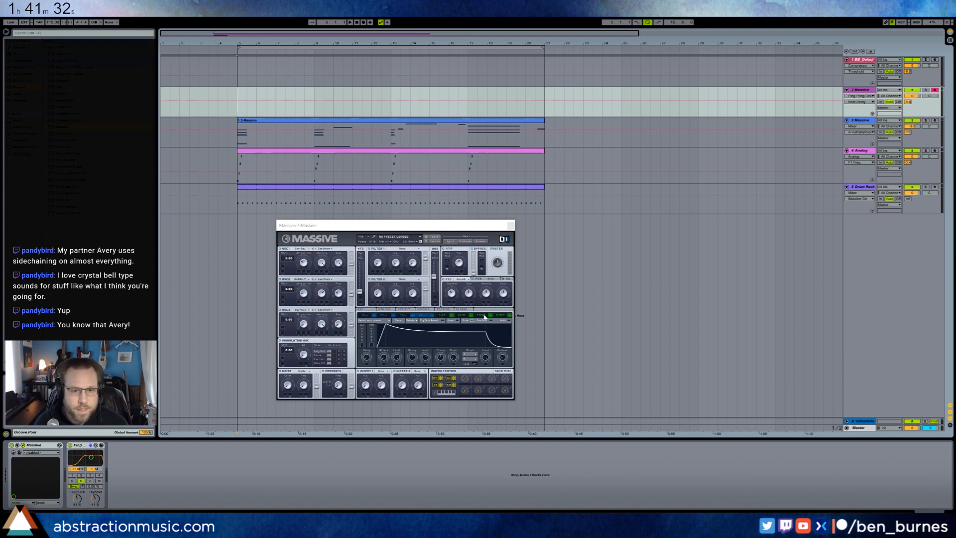
Assign a modulation source to Massive's Amp level, then set Filter 1 to a lowpass type and route the oscillators through it.
drag(454, 385, 454, 306)
drag(457, 274, 458, 273)
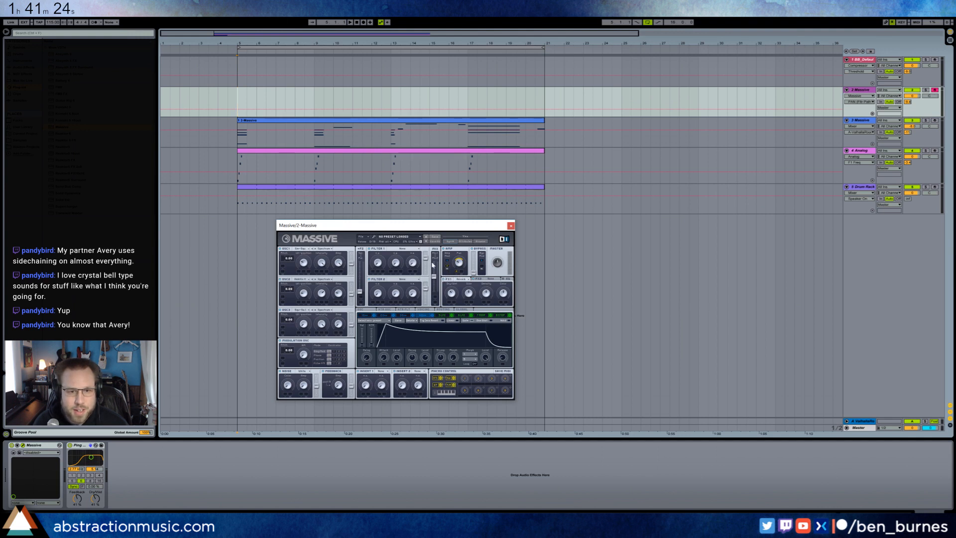
click(403, 249)
click(400, 255)
drag(378, 263, 351, 254)
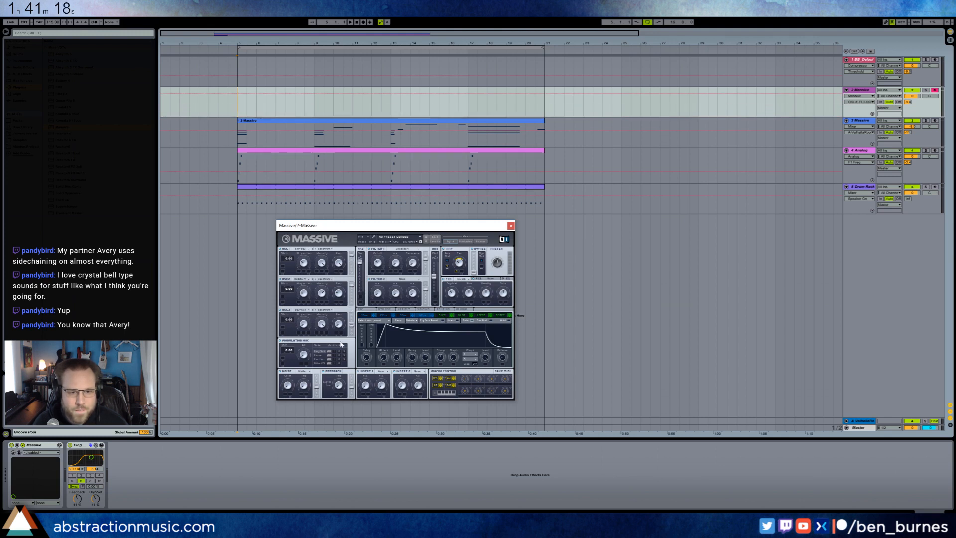
drag(290, 350, 295, 341)
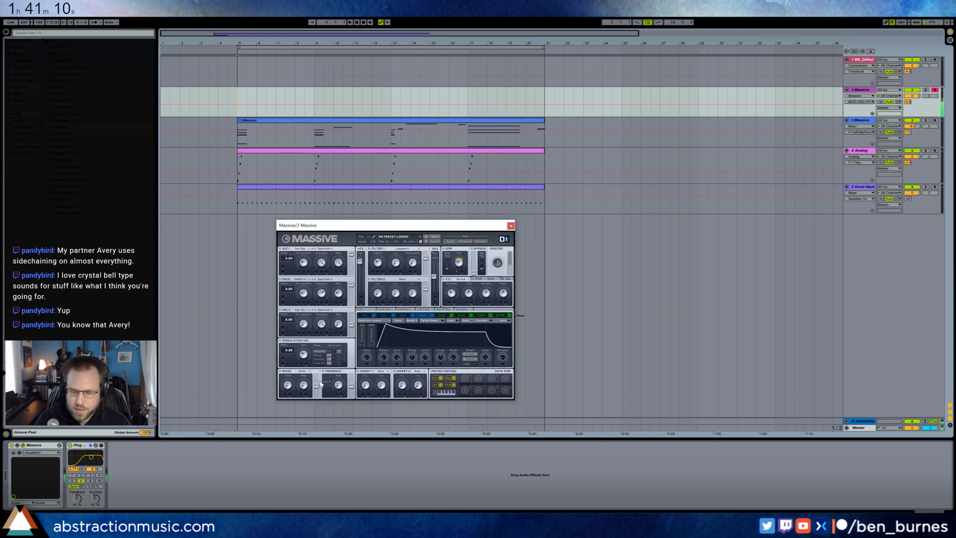
Adjust the Ping Pong Delay's feedback and dry/wet mix, and fine-tune the cutoff and resonance of Massive's Filter 1.
drag(84, 499, 100, 492)
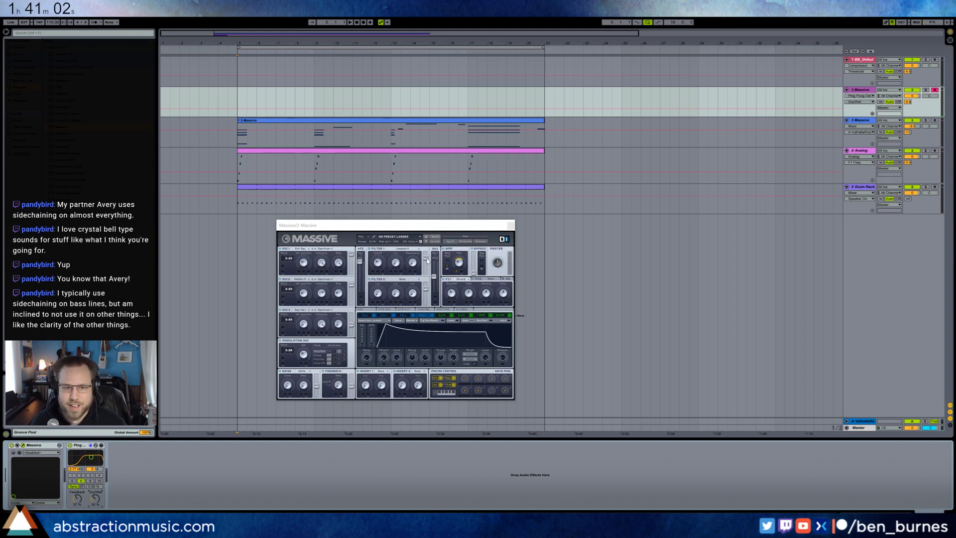
drag(425, 229, 418, 224)
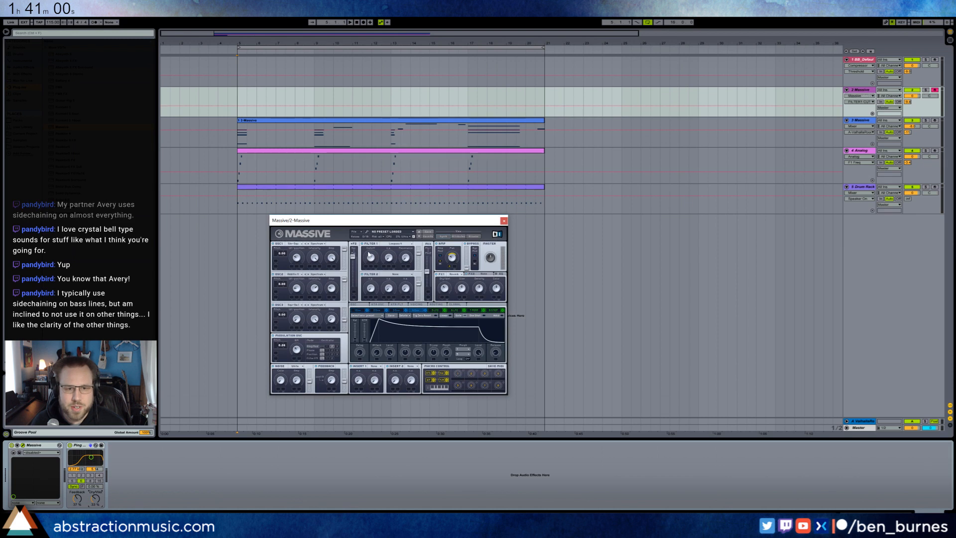
click(405, 256)
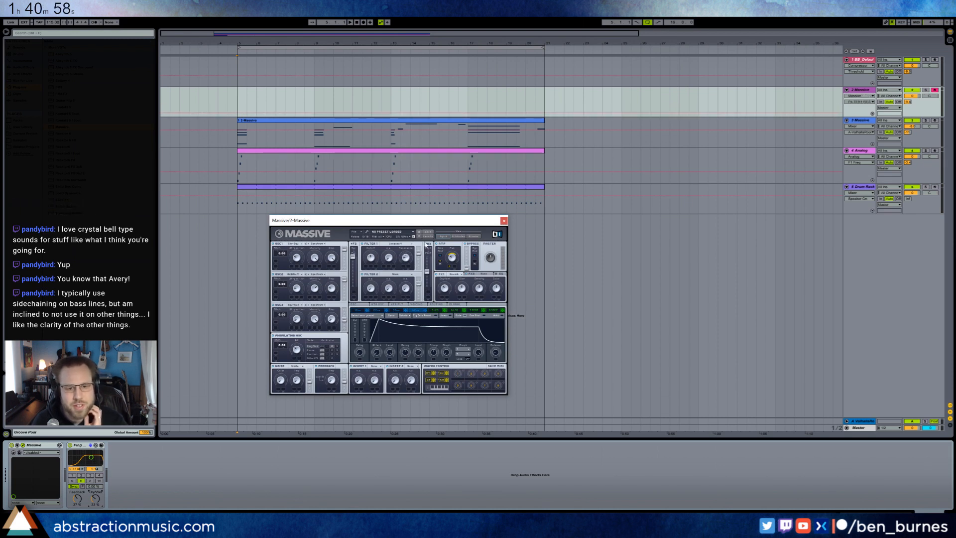
Close the Massive window and record a melody on the new Massive track from bar 5 to bar 21.
click(504, 220)
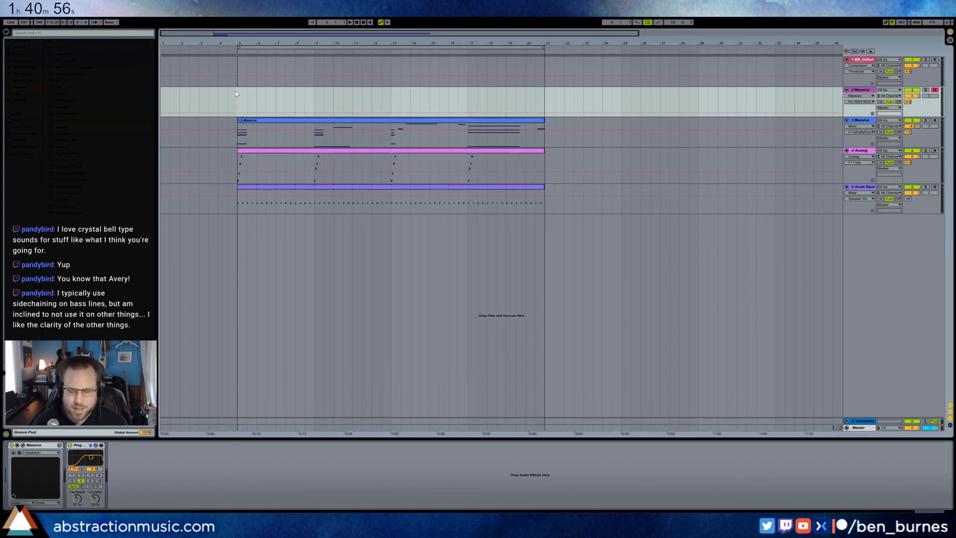
key(F9)
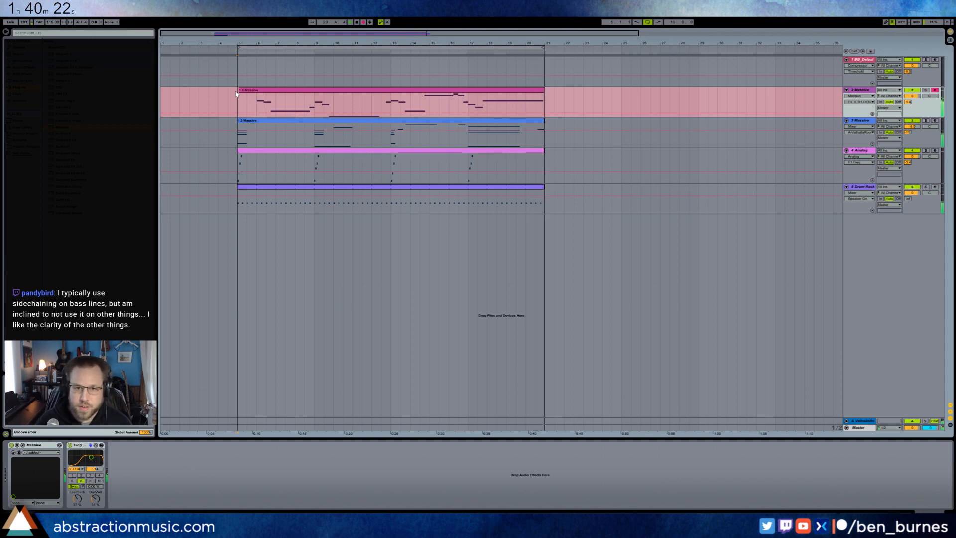
key(space)
Transpose all notes of the recorded Massive melody down an octave and play it back from bar 5.
double_click(402, 92)
click(862, 372)
key(shift+Down)
key(space)
drag(89, 398, 95, 444)
click(158, 412)
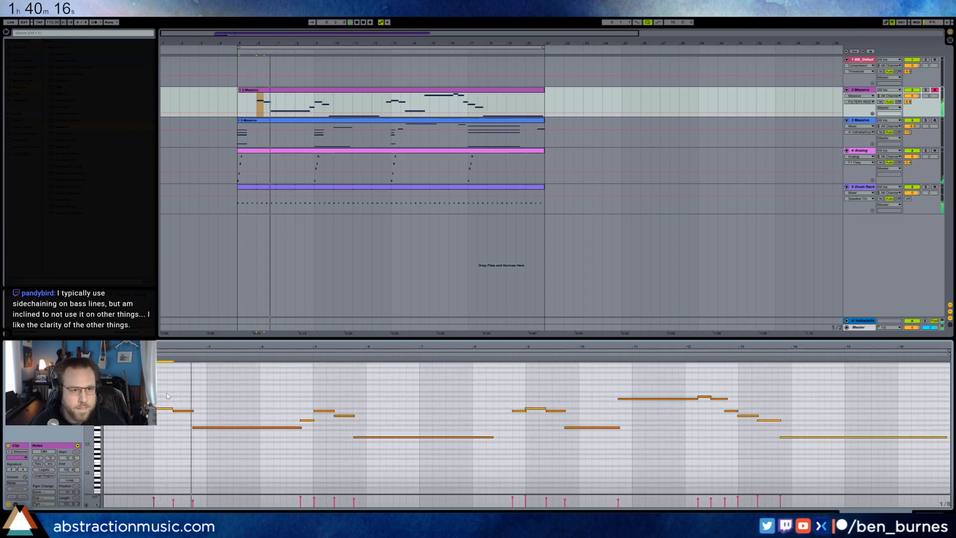
click(237, 101)
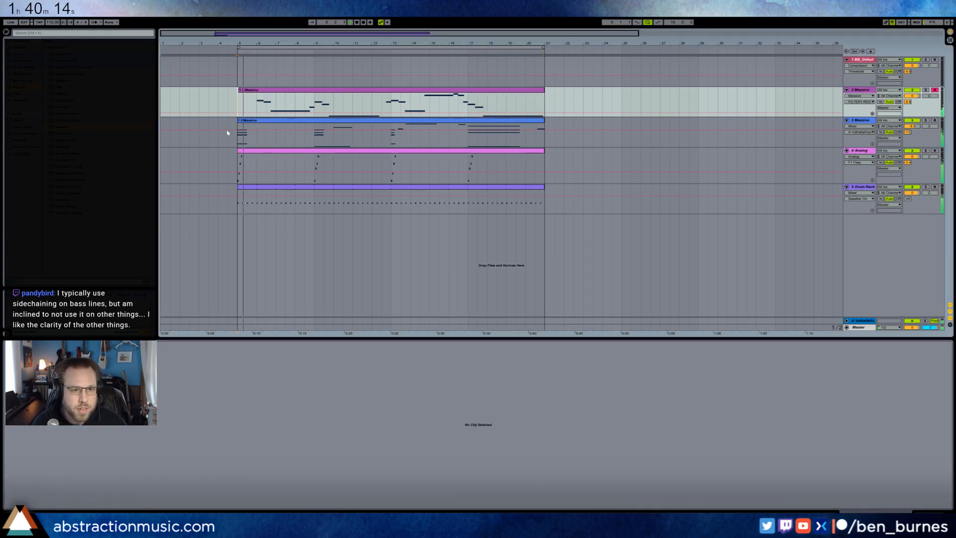
Consolidate the recorded Massive melody into one clip spanning bars 5 to 21 and show its notes enlarged for editing.
click(248, 96)
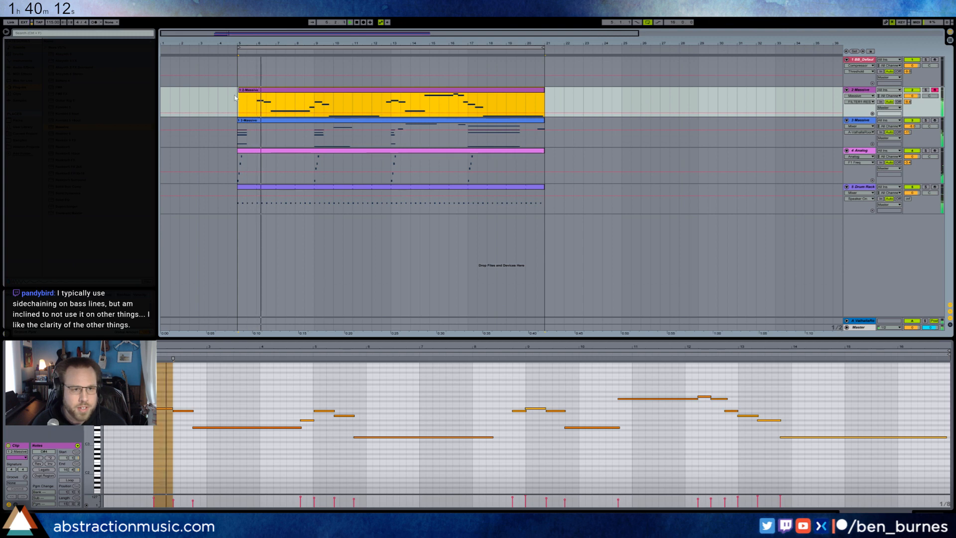
drag(239, 104, 513, 109)
key(ctrl+j)
double_click(91, 449)
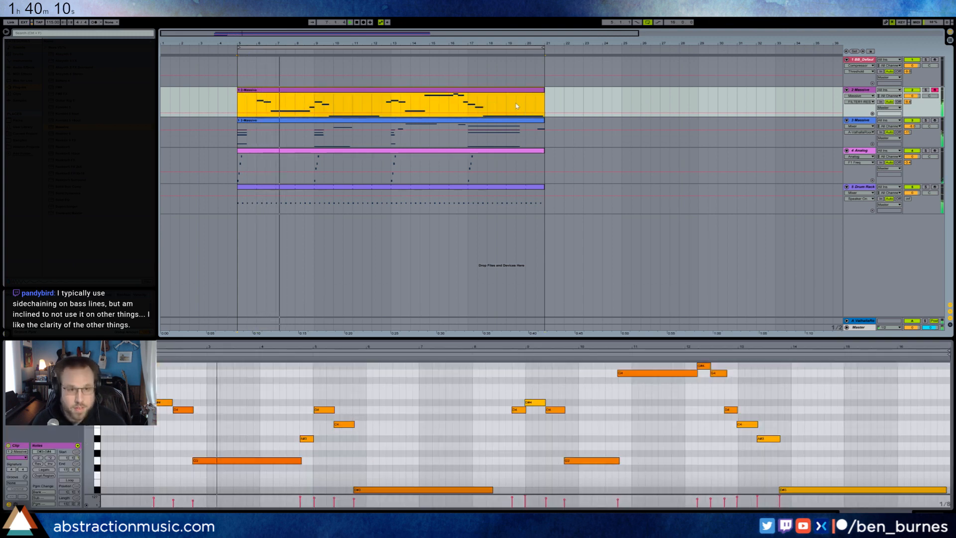
Nudge the timing of individual notes in the Massive melody, from the long G3 through the high G4 and G#4 notes.
click(206, 424)
click(219, 460)
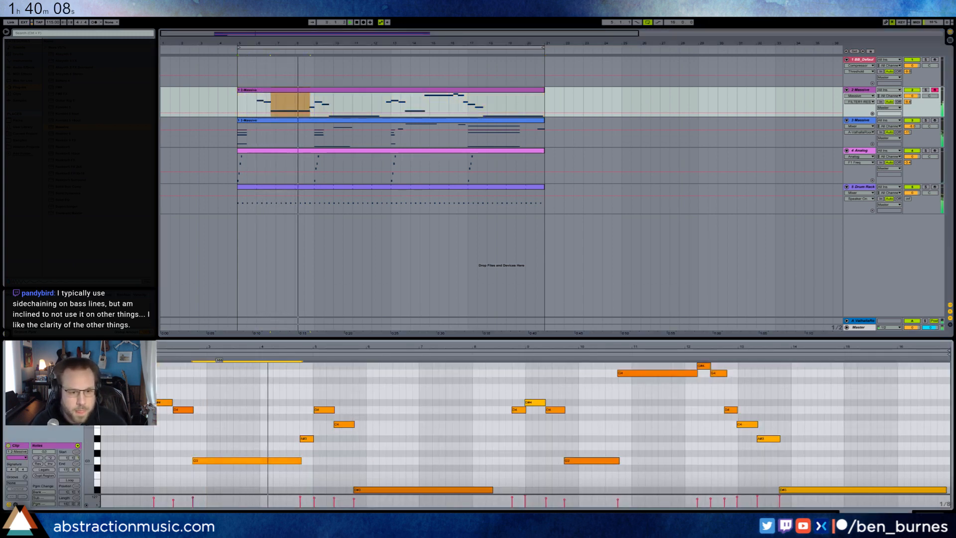
drag(321, 409, 320, 410)
click(339, 417)
click(338, 426)
drag(360, 490, 360, 491)
click(379, 468)
click(555, 410)
drag(593, 460, 593, 460)
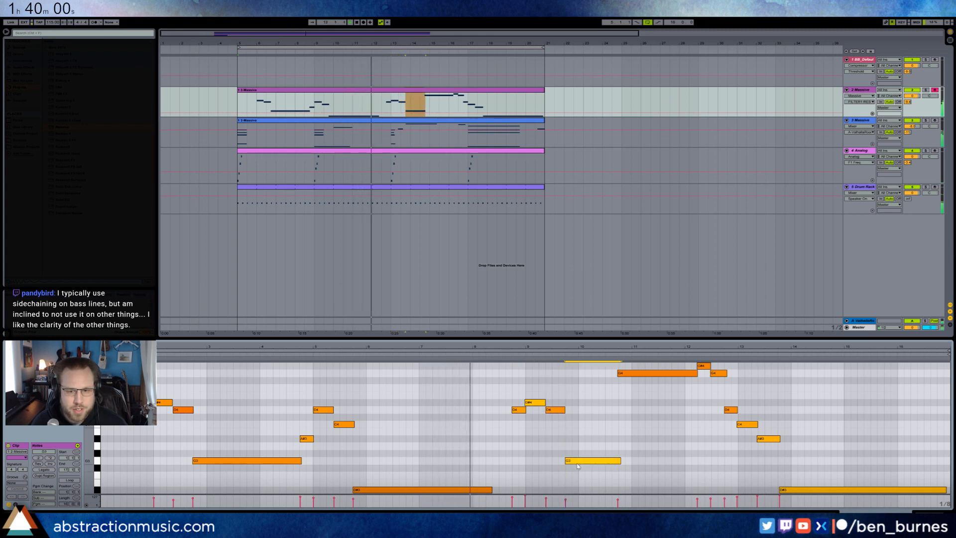
click(639, 374)
drag(639, 374, 640, 374)
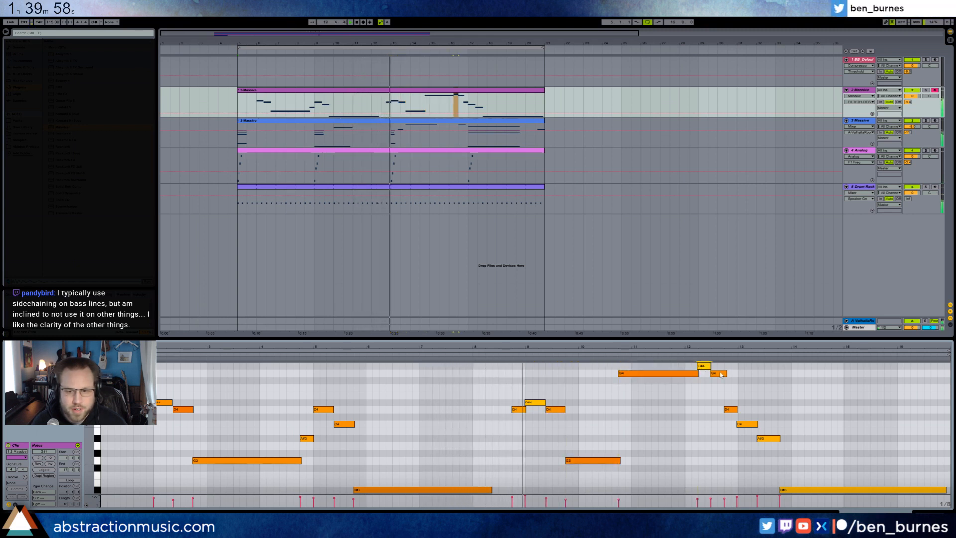
click(711, 373)
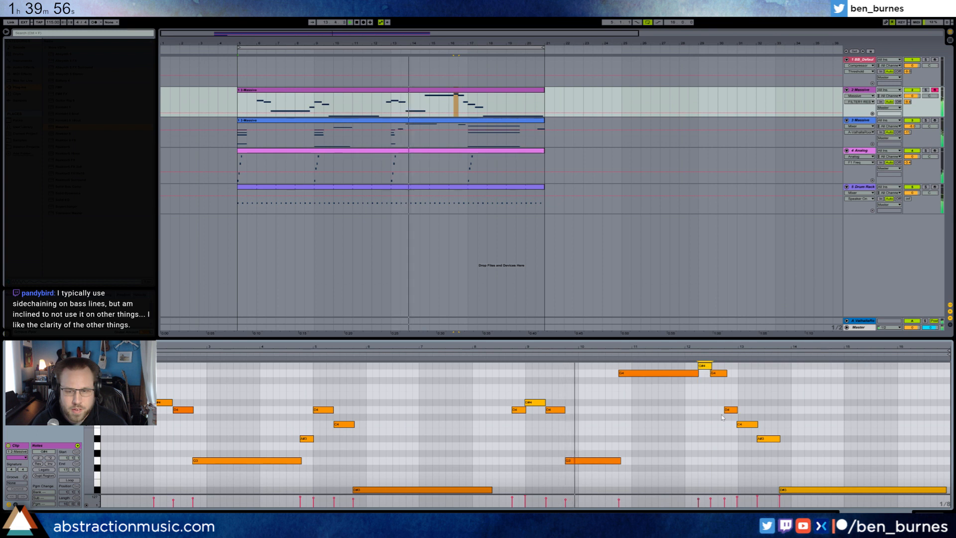
Quantize all notes of the Massive melody and play the result.
key(ctrl+a)
key(ctrl+u)
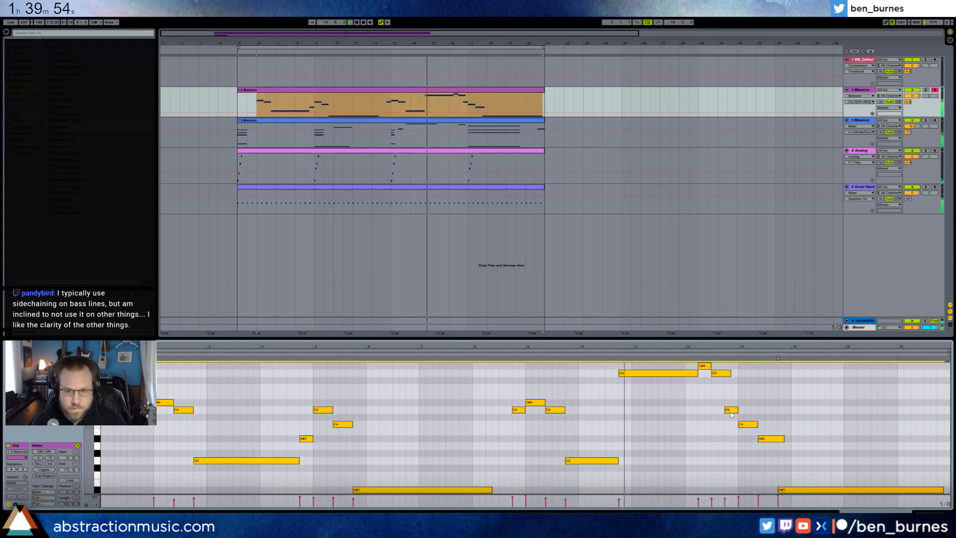
click(653, 443)
key(space)
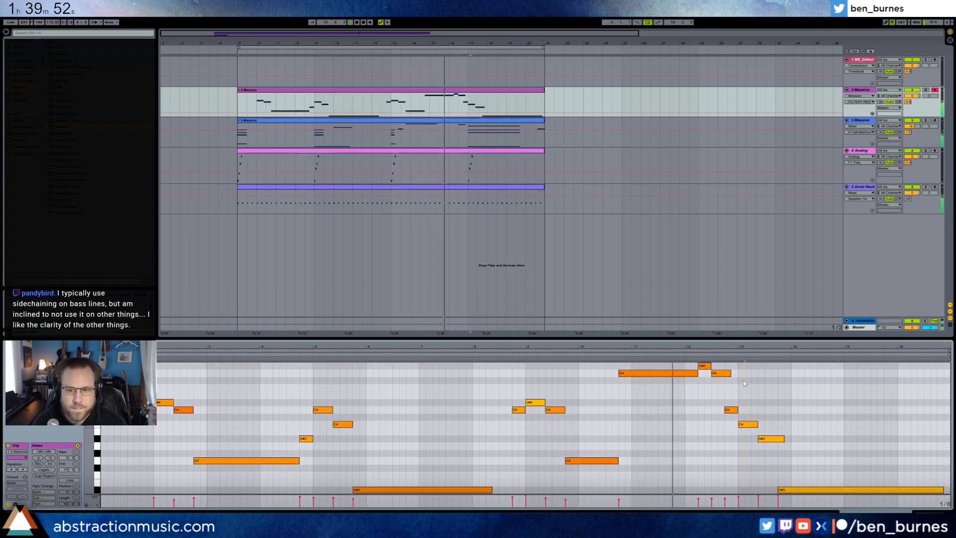
Rework the descending phrase around bar 13: shorten G4, lengthen D4, shift C4 and A#3 later, and start the final D#3 at bar 14.
drag(730, 373, 725, 373)
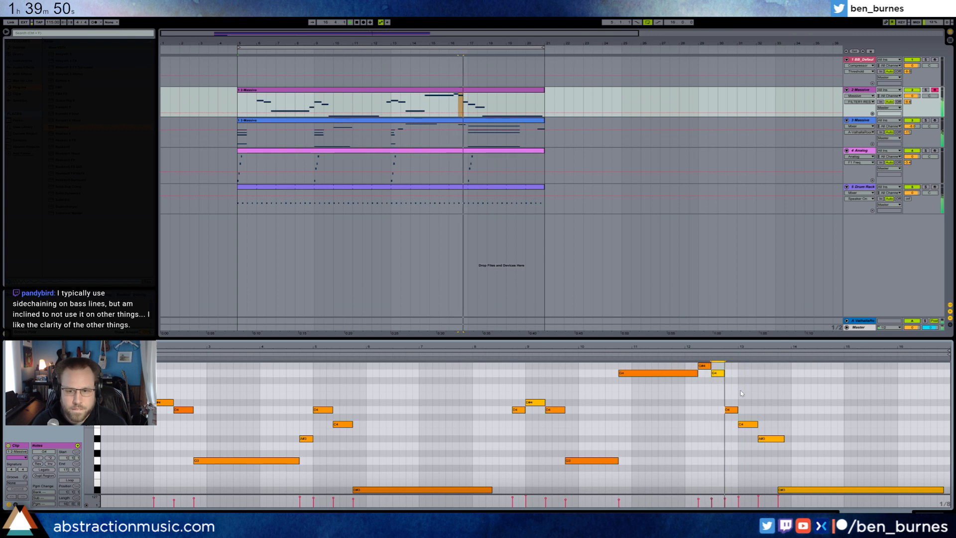
drag(737, 410, 750, 410)
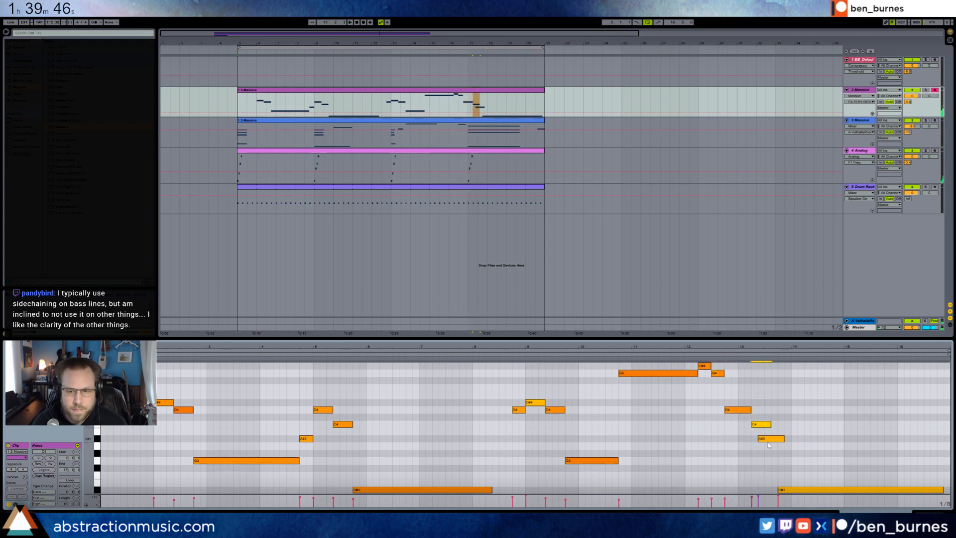
click(798, 491)
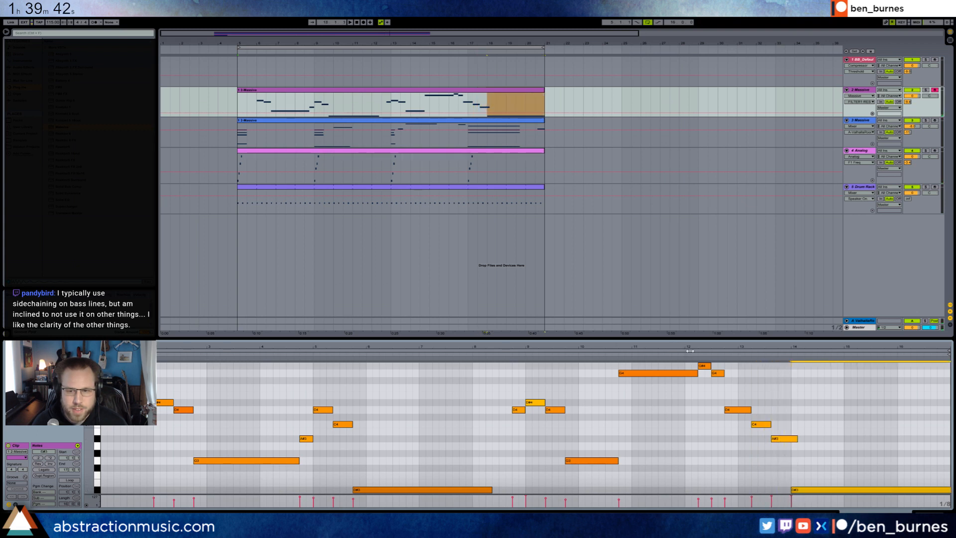
click(752, 378)
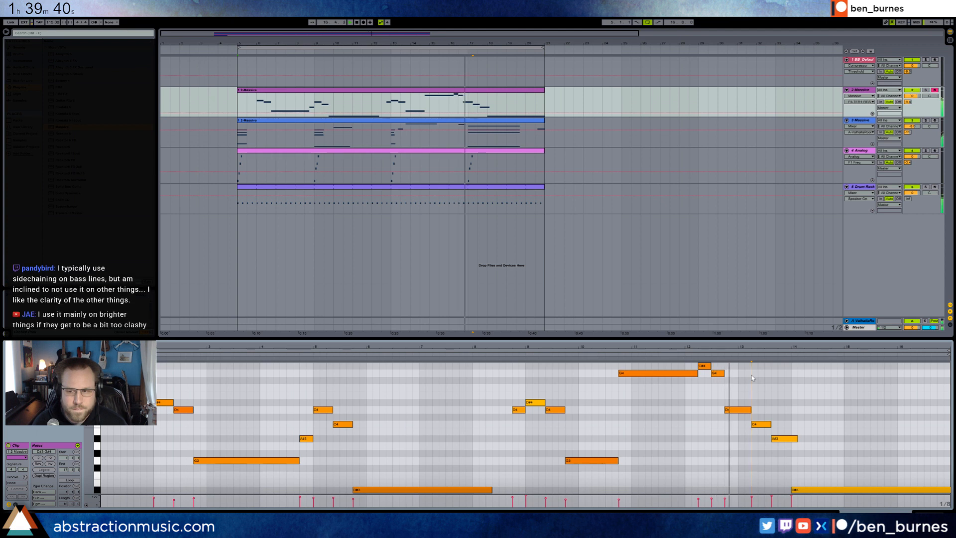
click(765, 425)
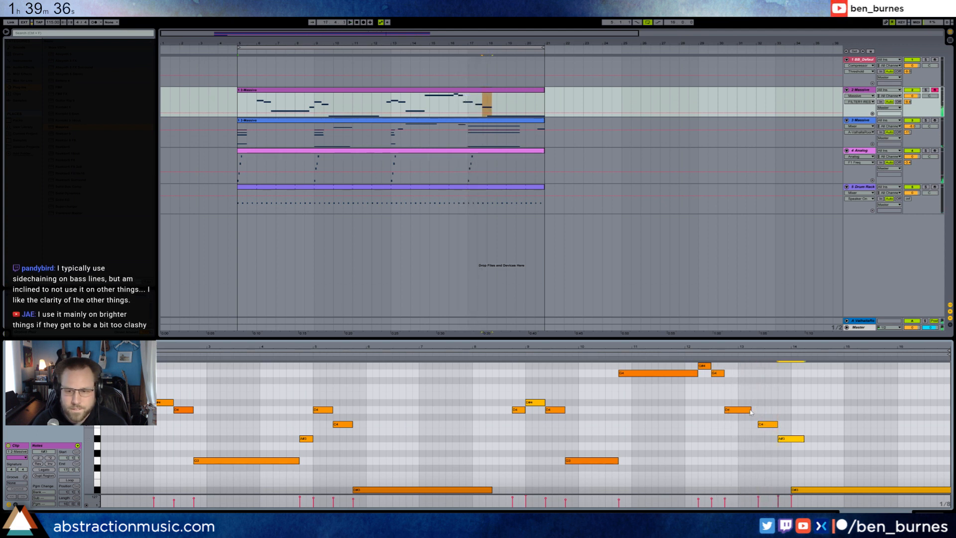
click(752, 387)
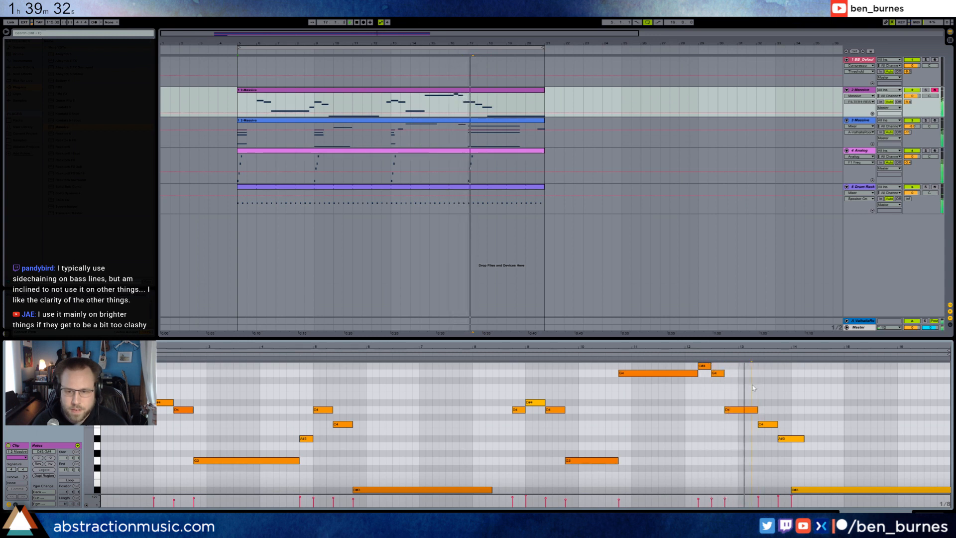
drag(803, 440, 791, 440)
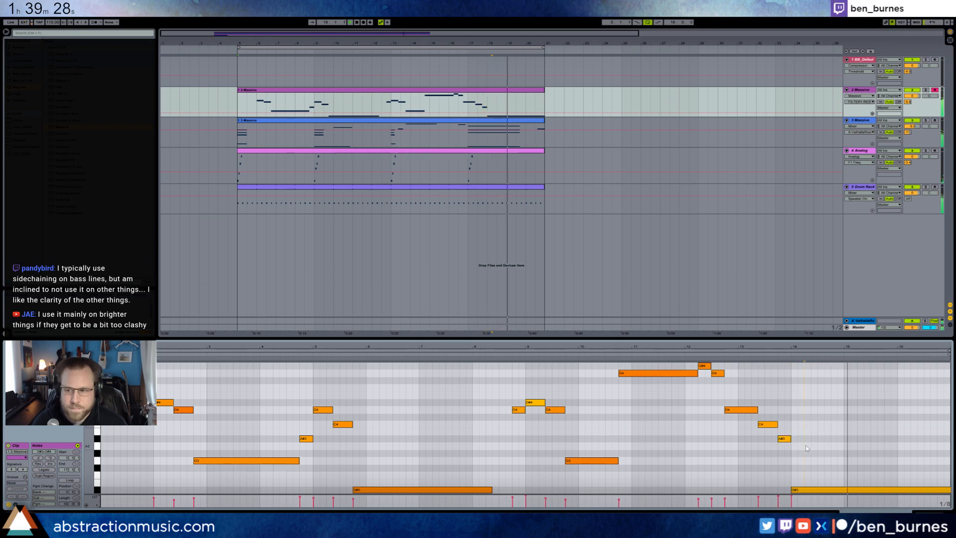
Adjust the glide time in the lead track's Massive and close its window.
key(shift+Tab)
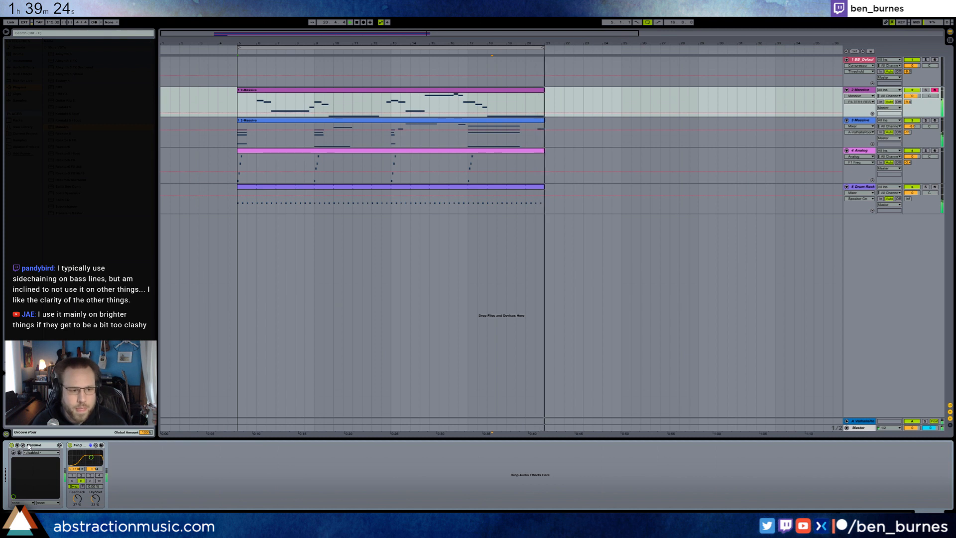
click(22, 446)
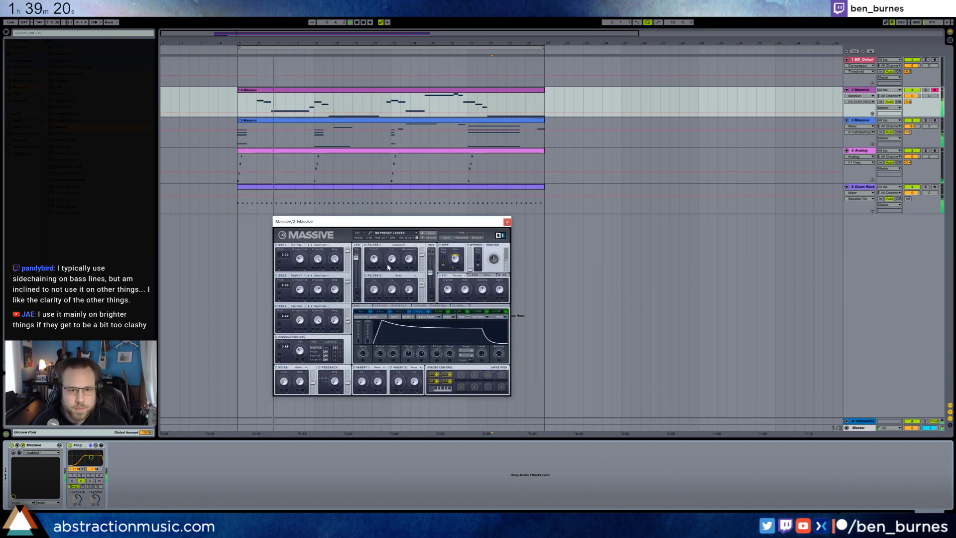
click(369, 252)
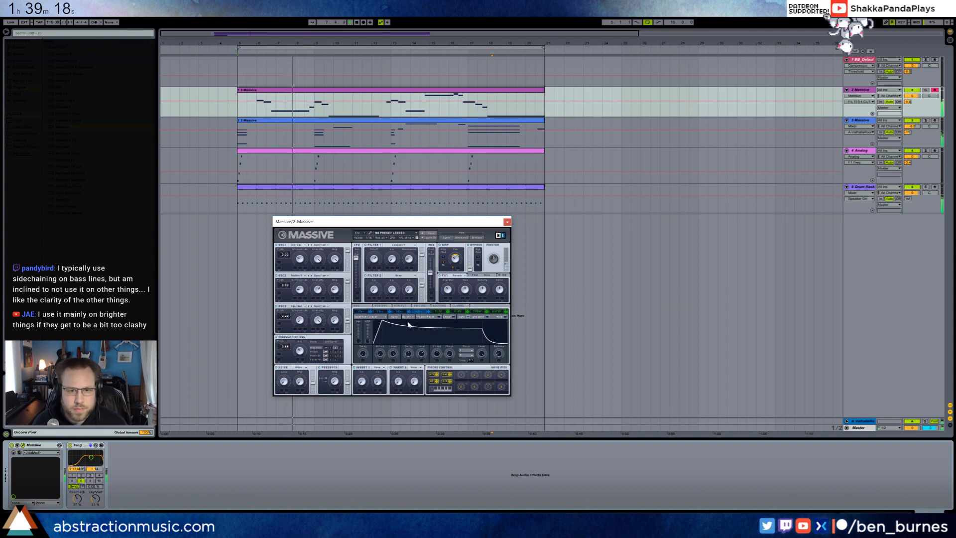
click(357, 307)
click(361, 354)
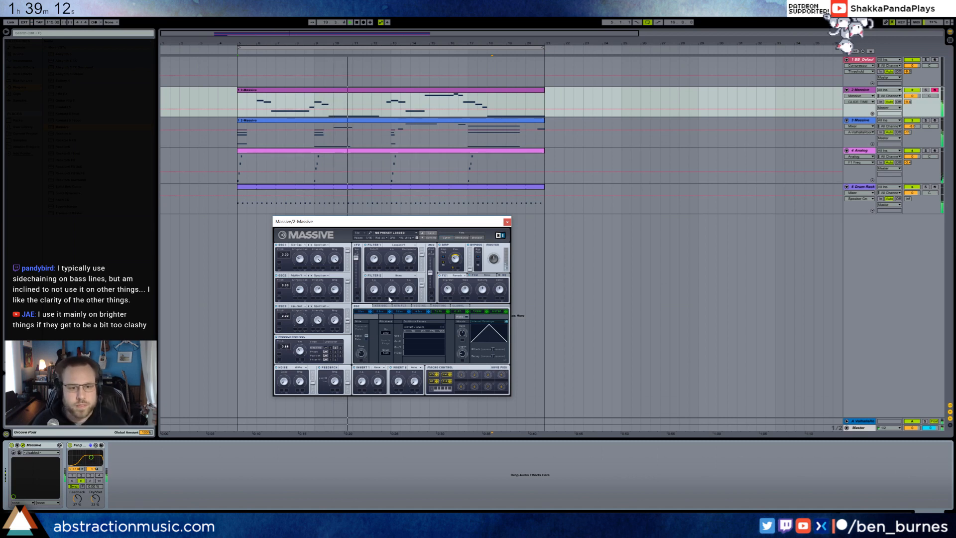
click(507, 222)
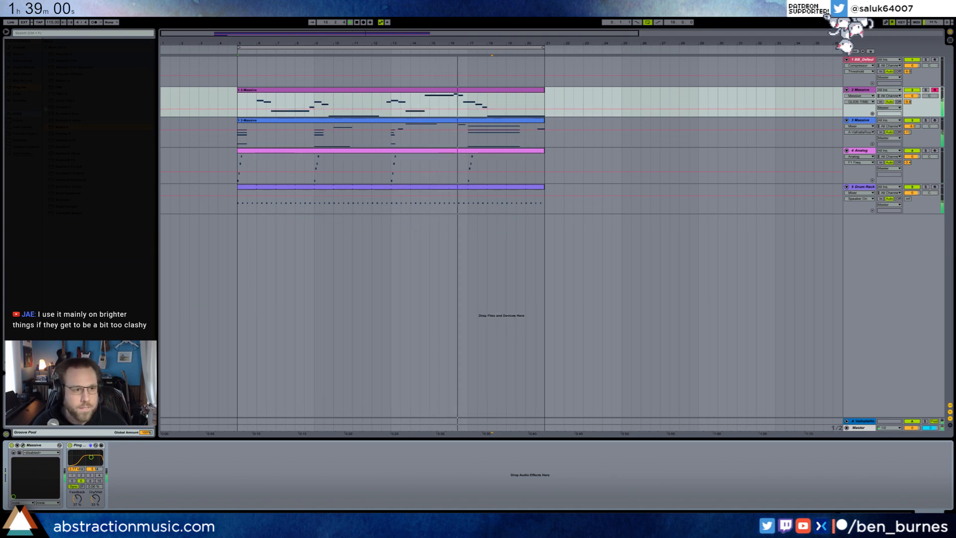
Even out the velocities of all melody notes and shorten the final D#3 so it ends before the clip's end.
double_click(477, 105)
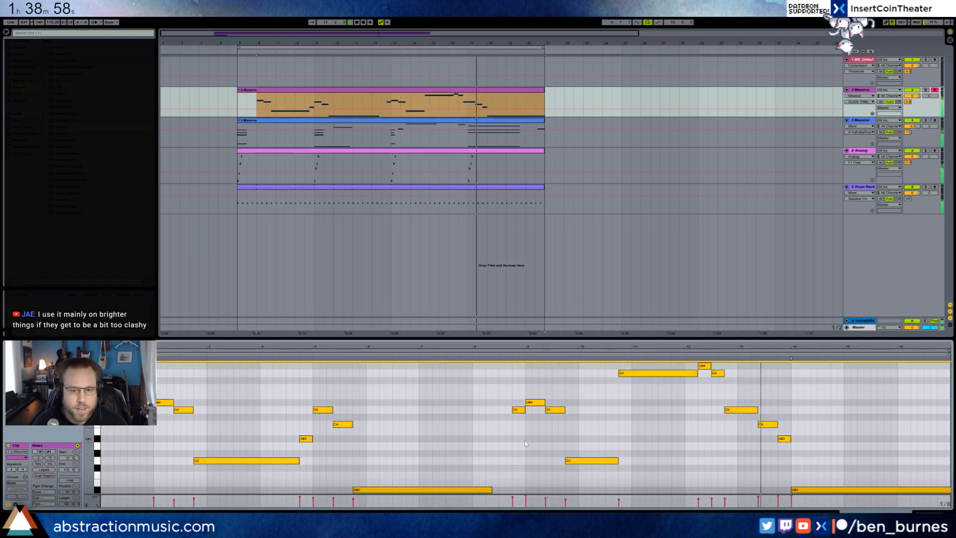
drag(619, 499, 619, 501)
click(705, 453)
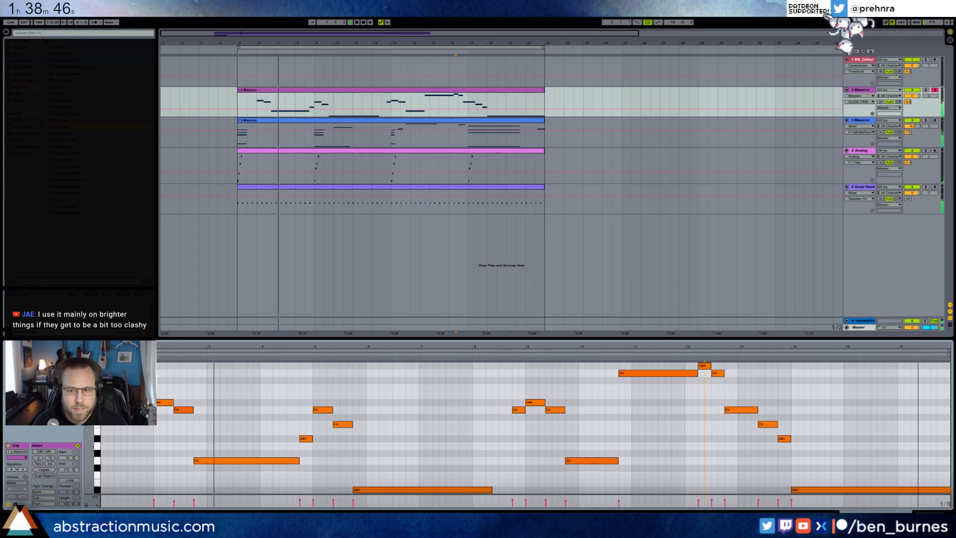
drag(943, 489, 918, 490)
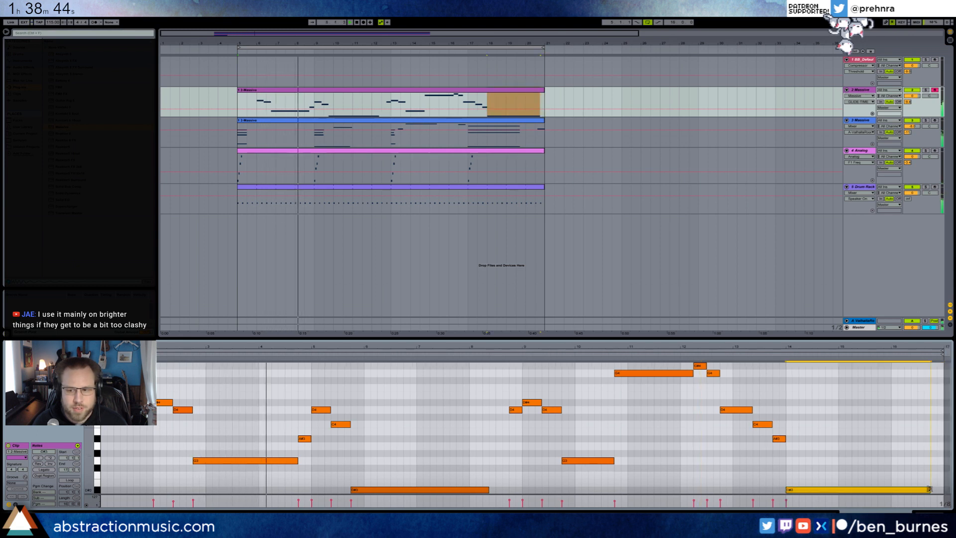
click(847, 450)
key(shift+Tab)
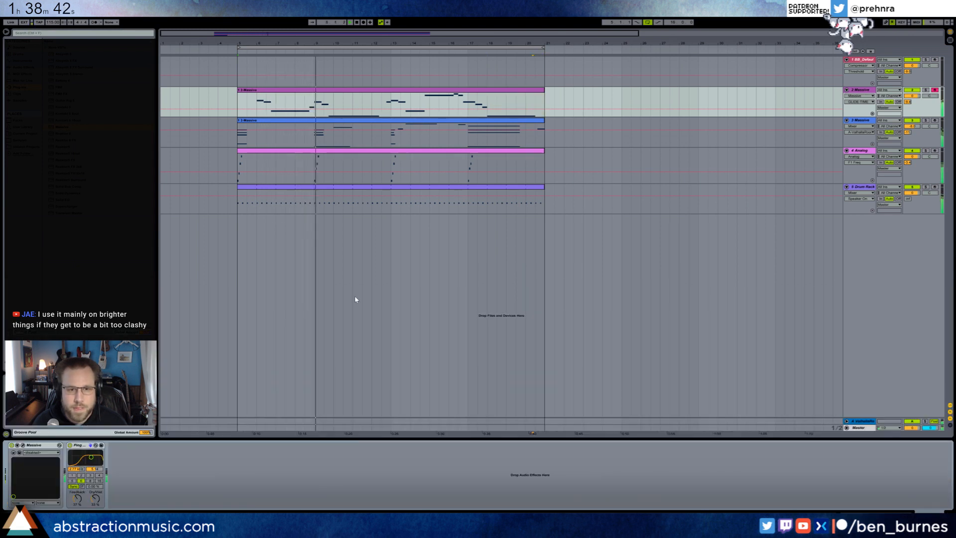
Find a VMH1 ride cymbal sample in the library and load it onto an empty pad of the Drum Rack.
click(483, 320)
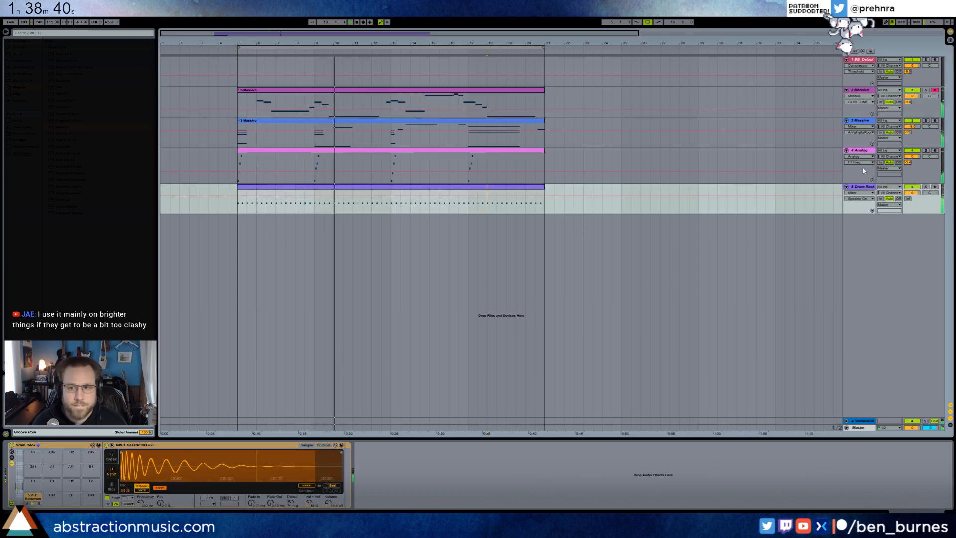
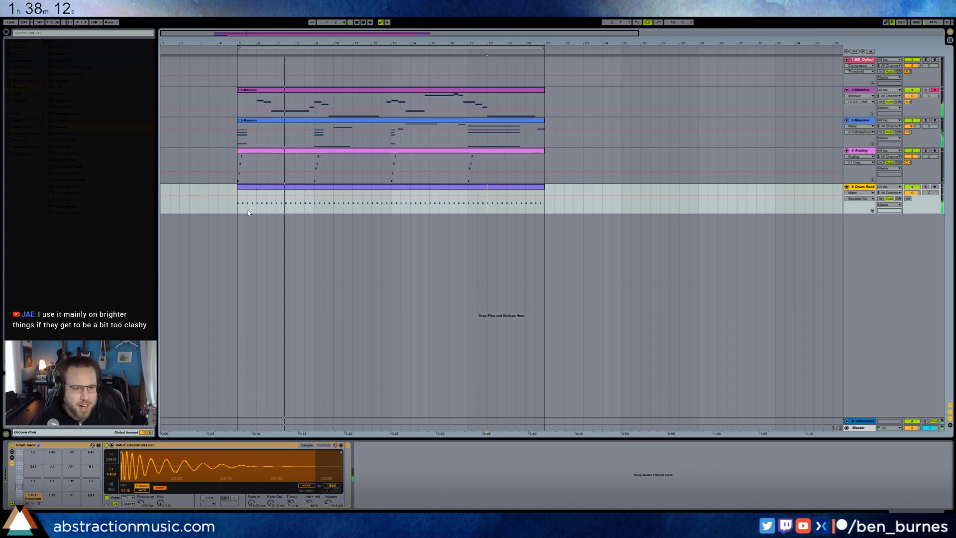
click(15, 141)
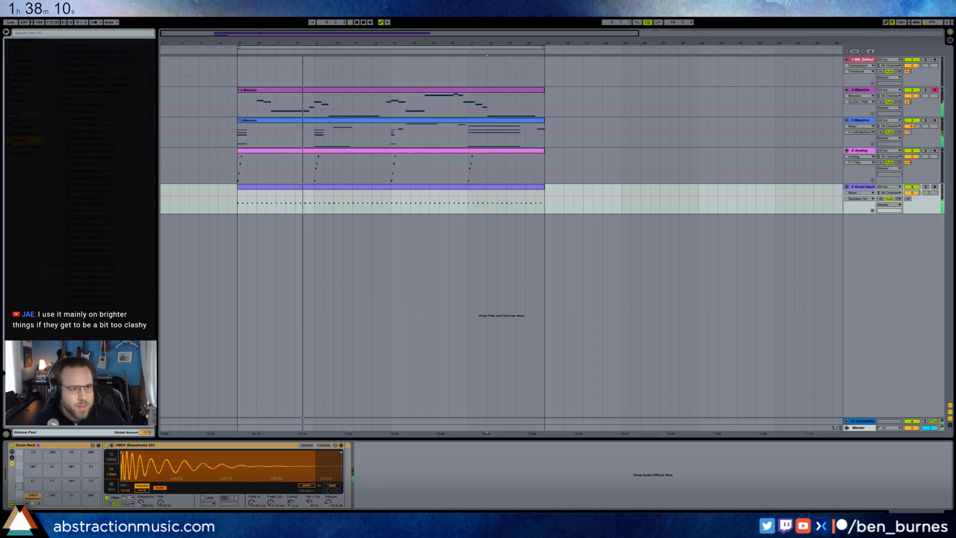
click(58, 118)
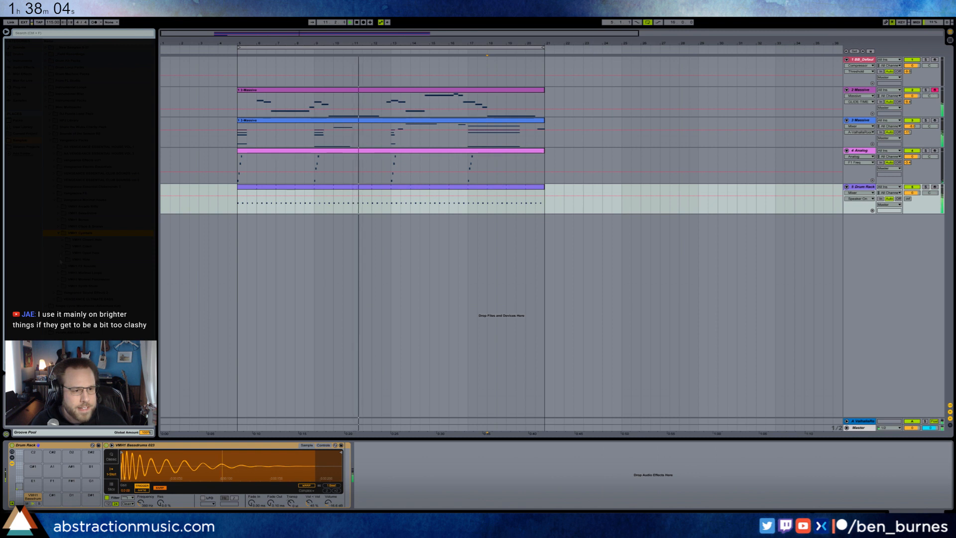
click(61, 260)
click(94, 286)
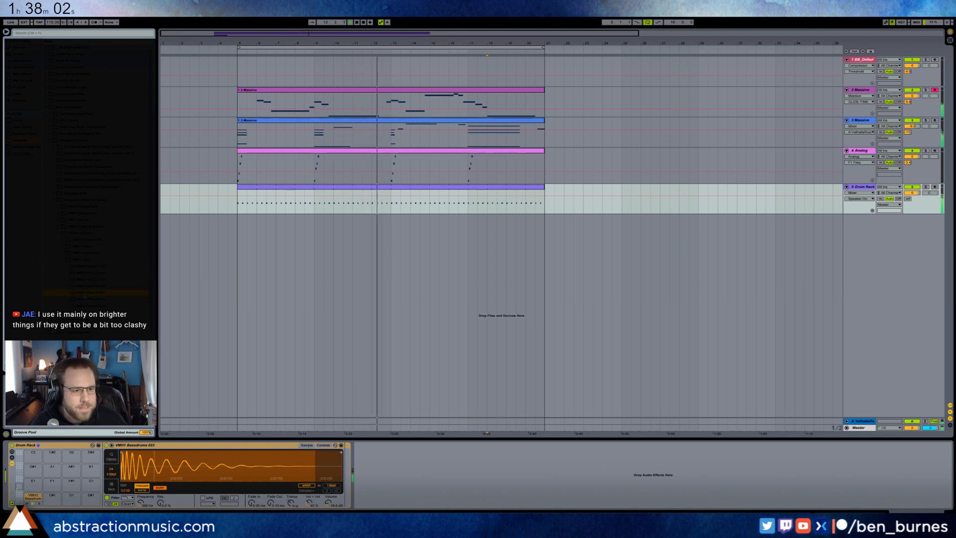
drag(85, 300, 31, 475)
Add a ride note lasting one beat at the start of the looping drum clip.
double_click(279, 187)
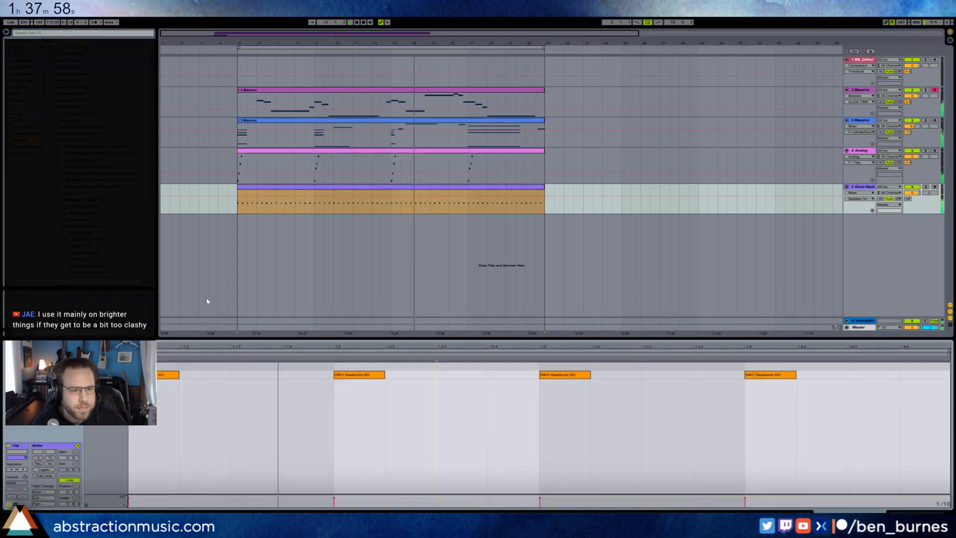
click(102, 356)
drag(165, 366, 331, 366)
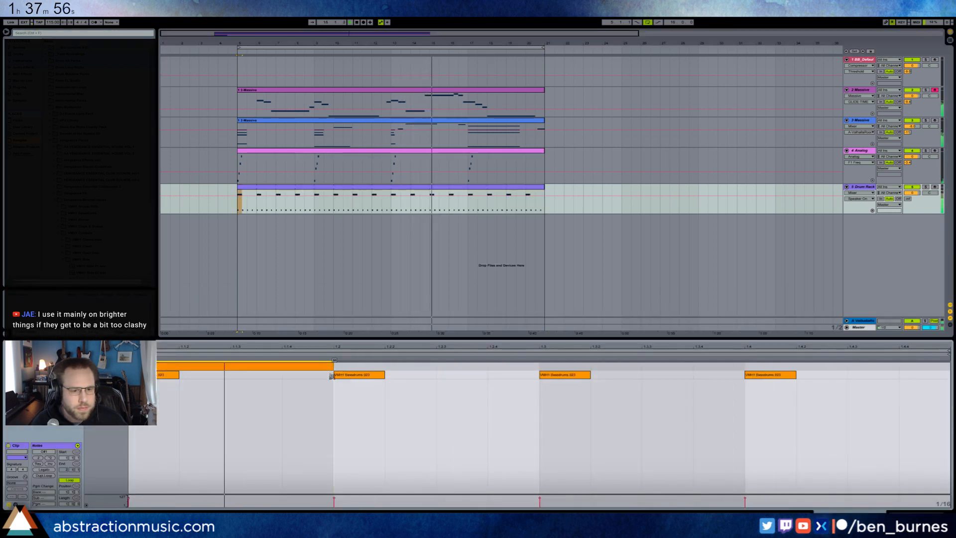
key(shift+Tab)
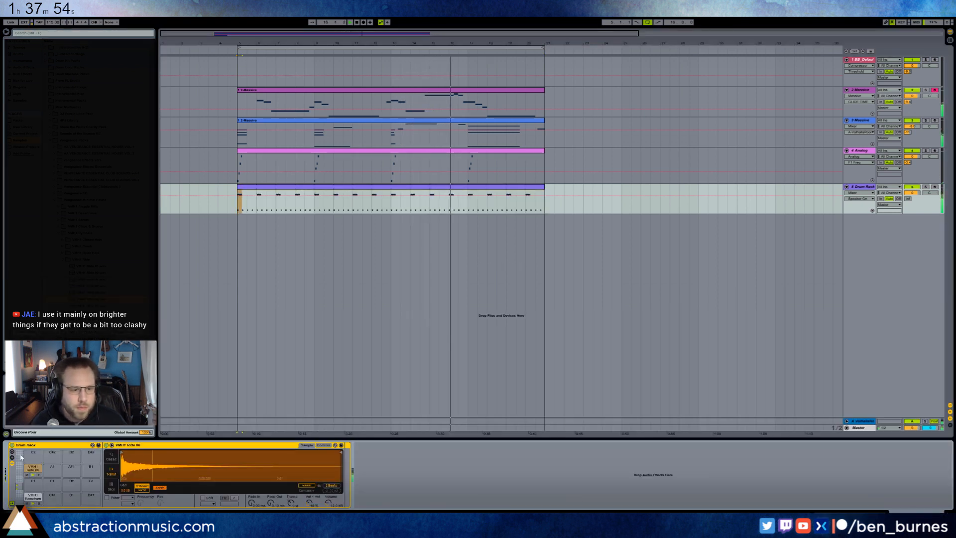
Turn the first two bars of drums into their own clip, delete its second ride hit, and loop it out to bar 21.
drag(239, 209, 275, 210)
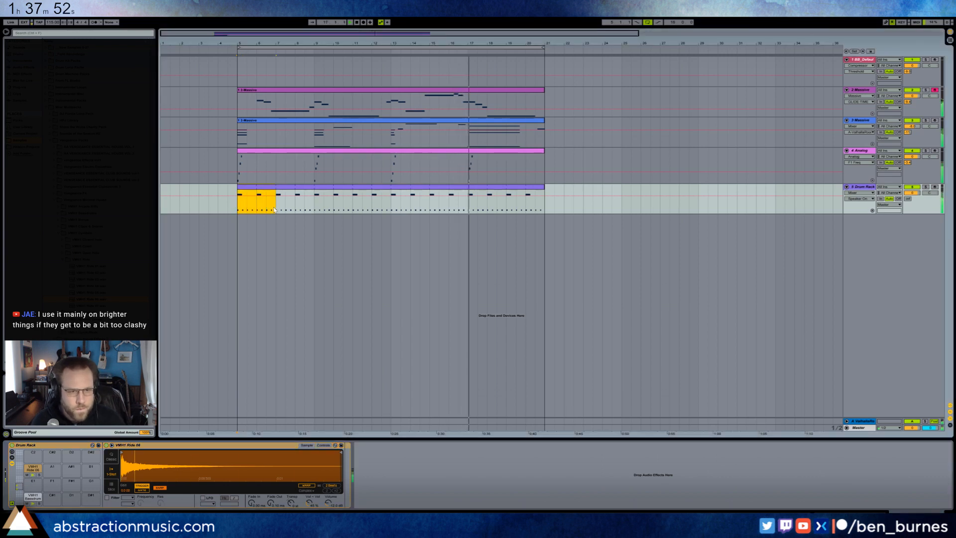
key(shift+Tab)
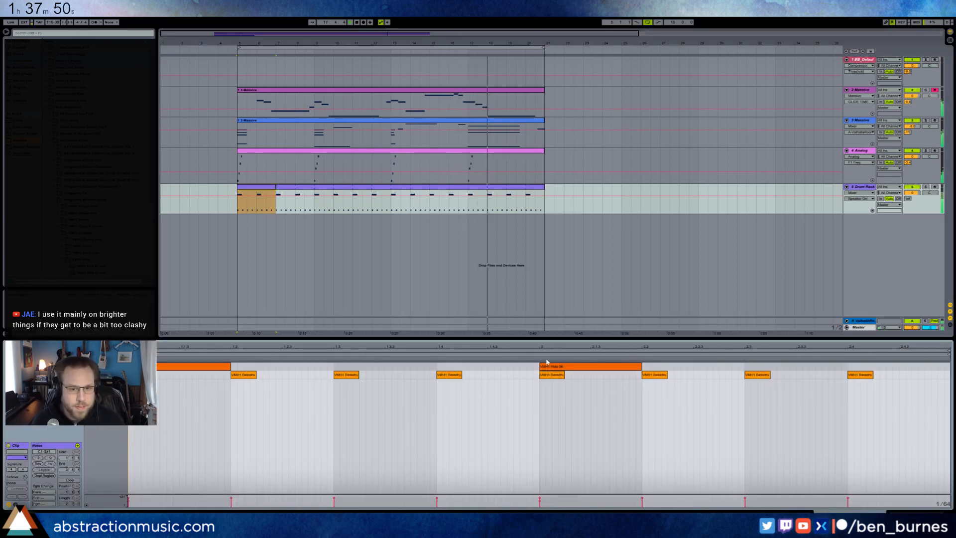
double_click(589, 370)
click(68, 479)
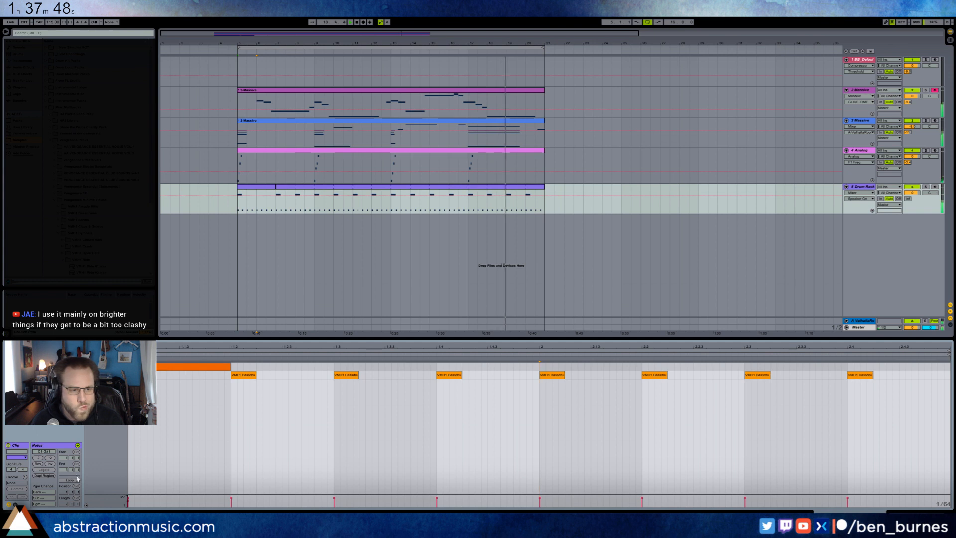
click(273, 187)
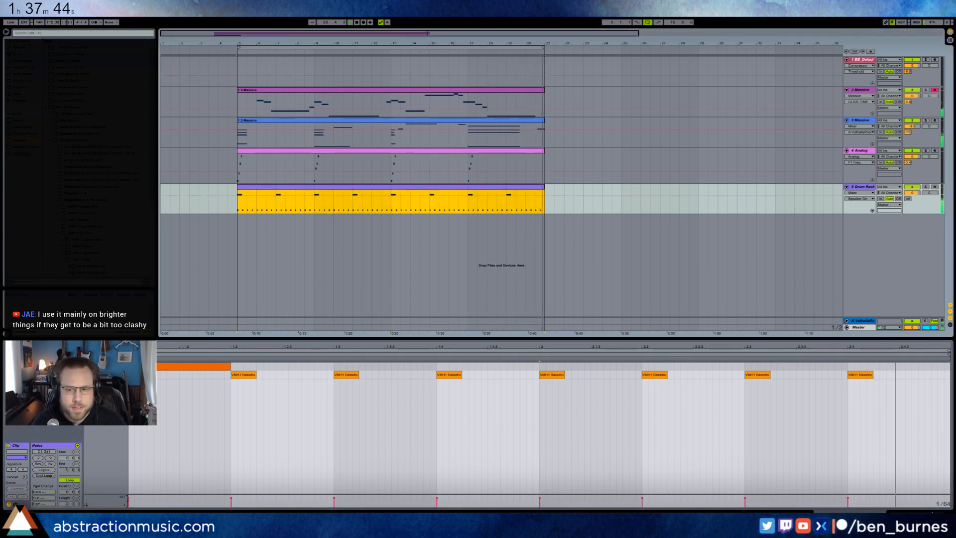
key(shift+Tab)
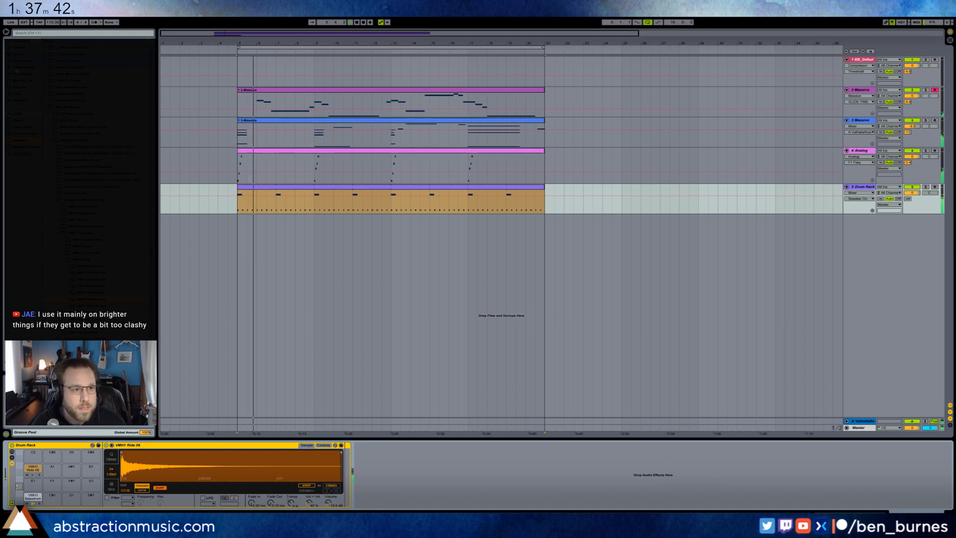
Add a Reverb after the Drum Rack and lengthen its decay time.
click(17, 68)
drag(60, 234, 118, 450)
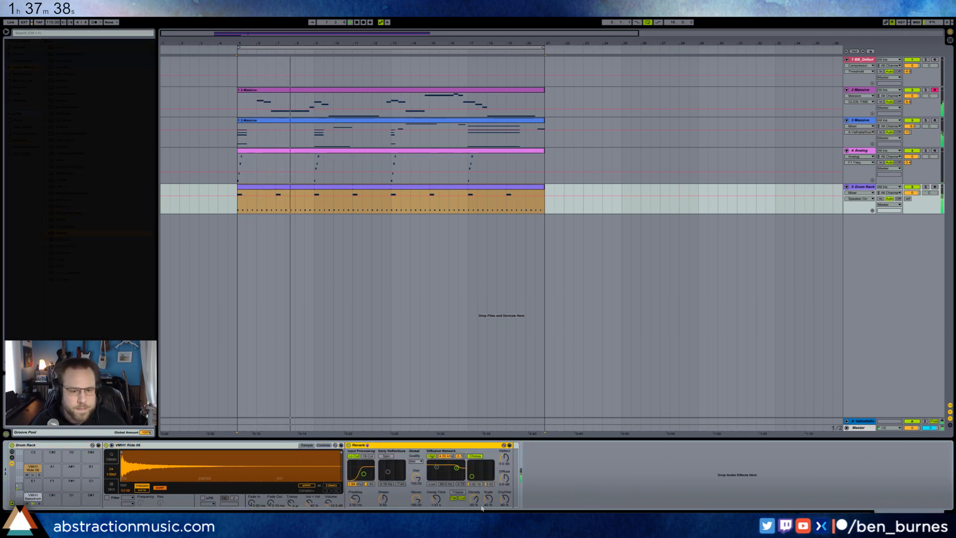
drag(436, 499, 436, 492)
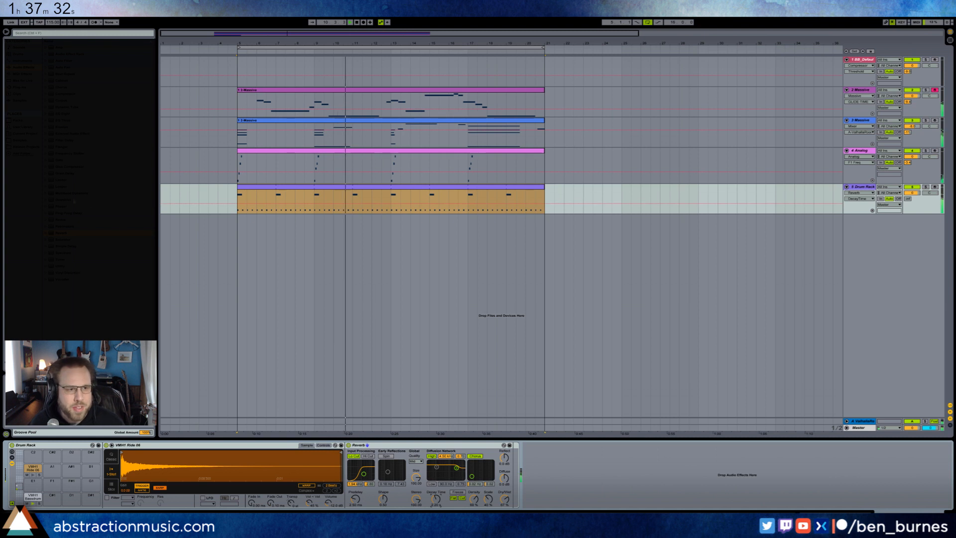
Insert a Ping Pong Delay before the drum track's Reverb and adjust its filter, feedback and dry/wet amount.
drag(342, 481, 374, 498)
click(360, 480)
click(355, 499)
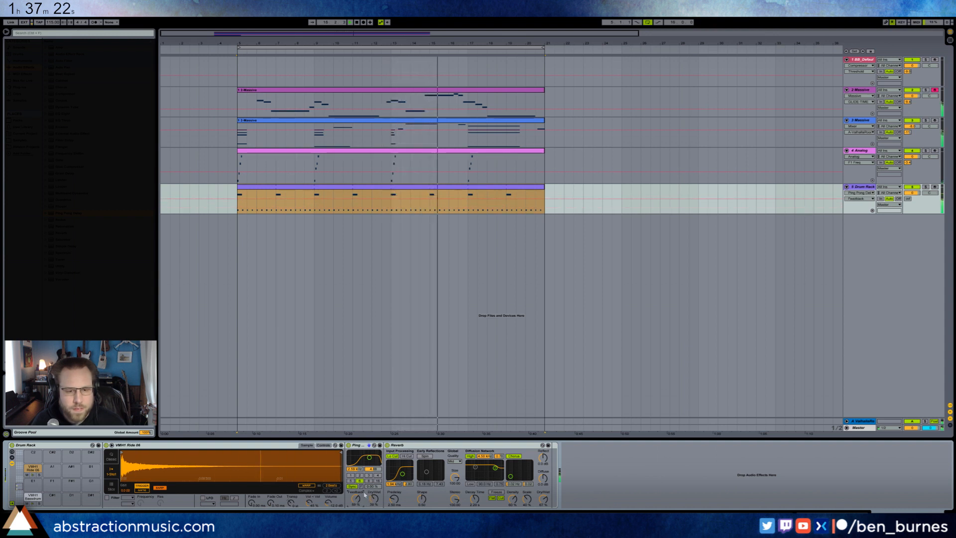
click(374, 504)
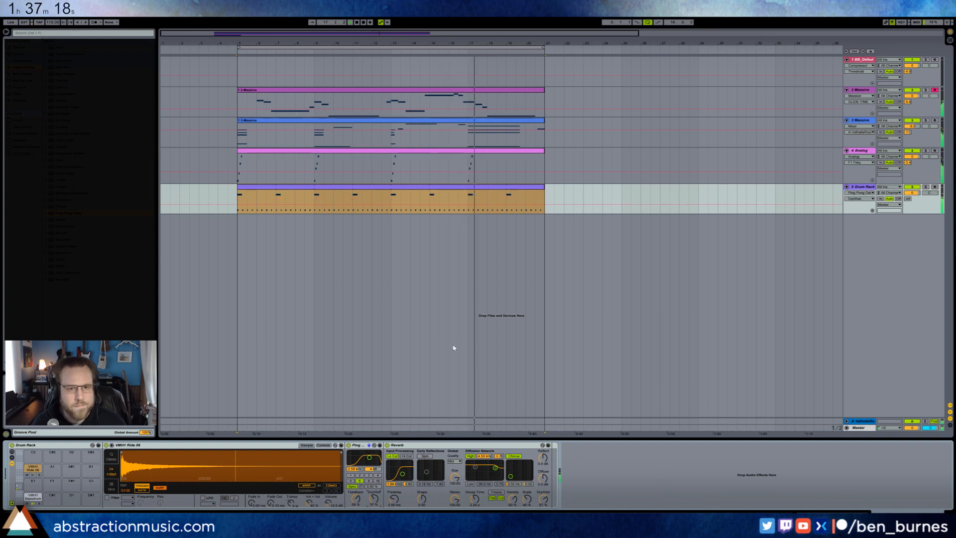
Open the Analog clip's notes and duplicate the bar 13 four-note run into the second half of bar 14.
click(468, 152)
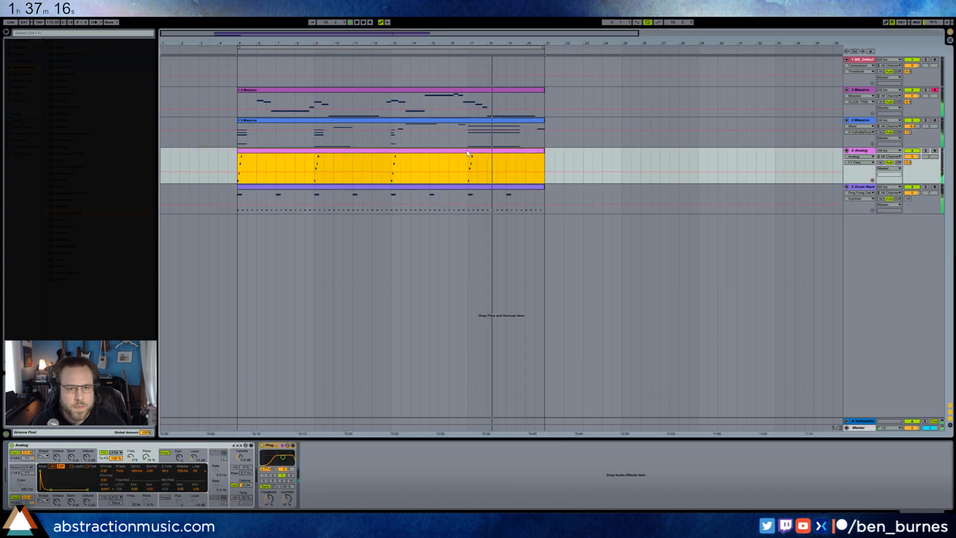
double_click(468, 153)
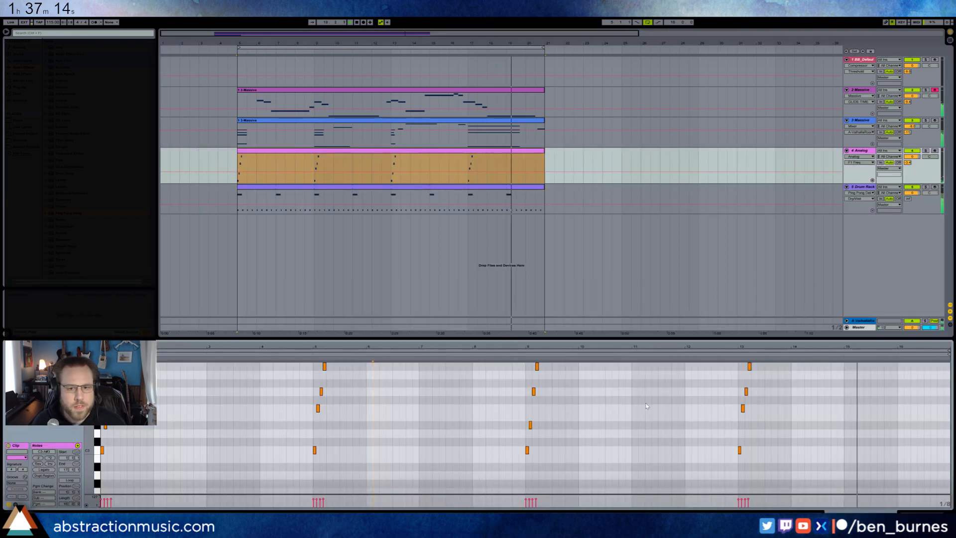
drag(738, 378, 820, 482)
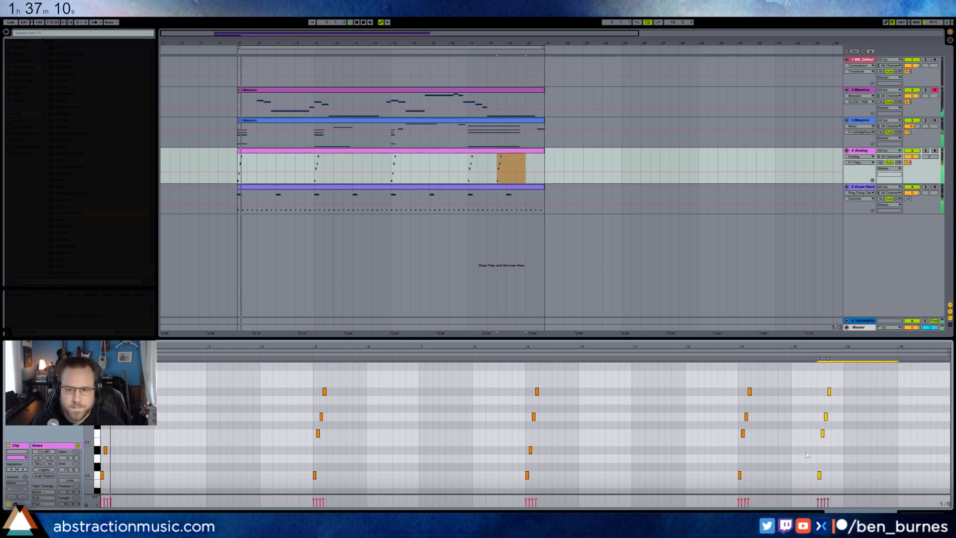
key(ctrl+d)
Transpose the duplicated run's four notes upward individually: the first three semitones, the second two, the third one and the last two.
drag(823, 434, 823, 410)
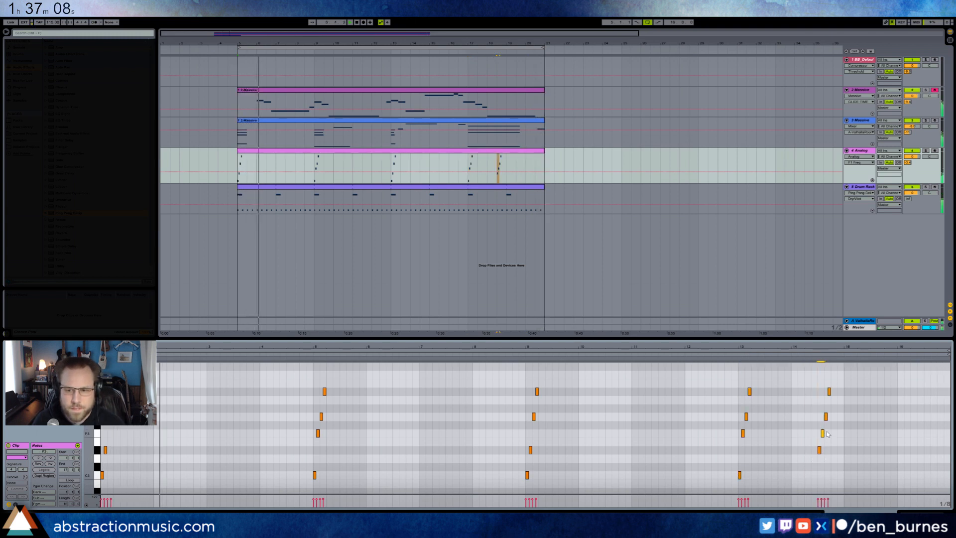
key(Down)
click(826, 417)
key(Up)
click(829, 392)
key(Up)
key(Up)
key(Up)
key(Down)
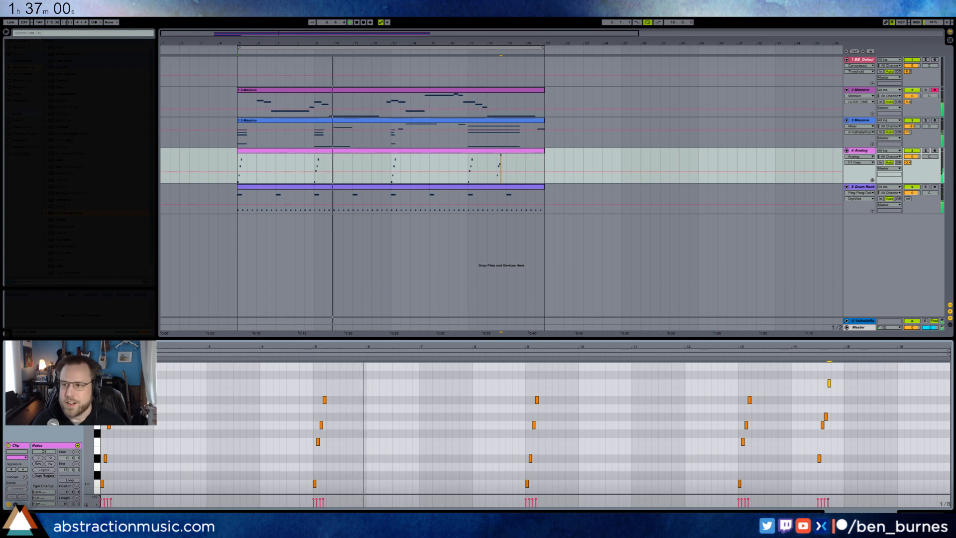
Switch to the Restream chat settings, set embedded messages to hide after 0 seconds, and close the settings.
key(alt+Tab)
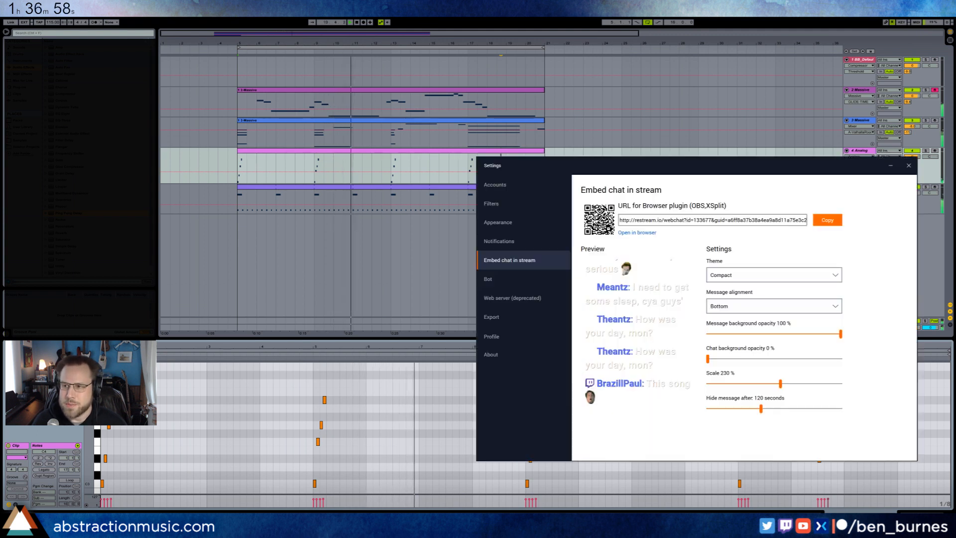
drag(762, 409, 789, 419)
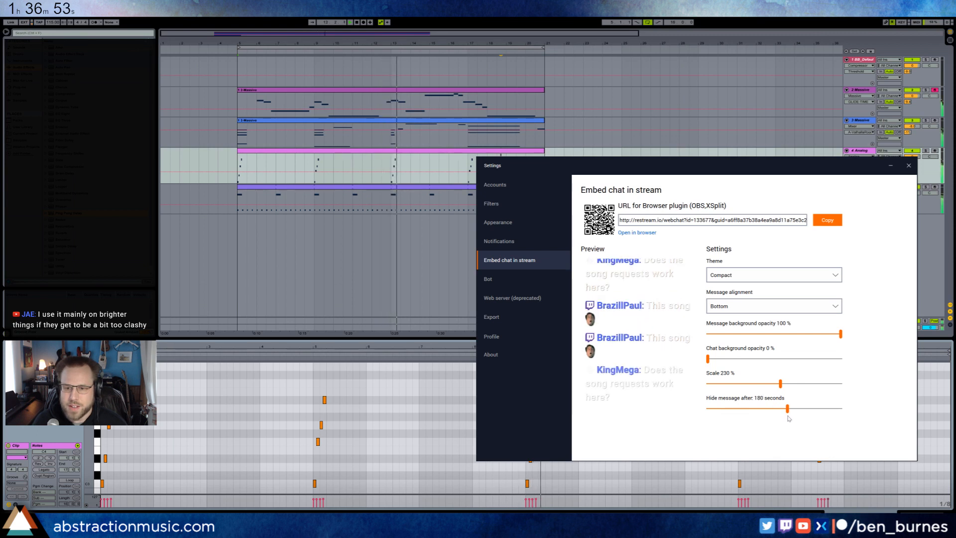
click(909, 166)
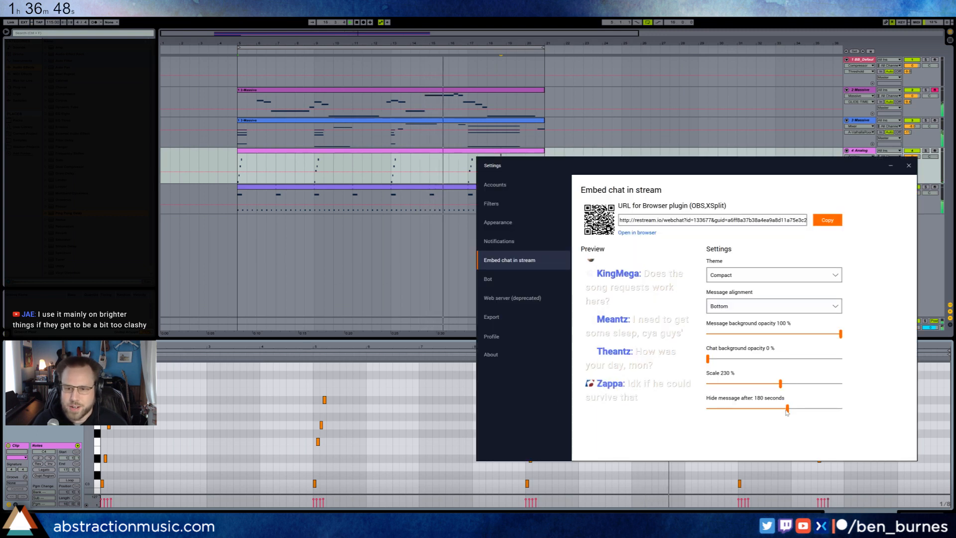
drag(787, 409, 708, 408)
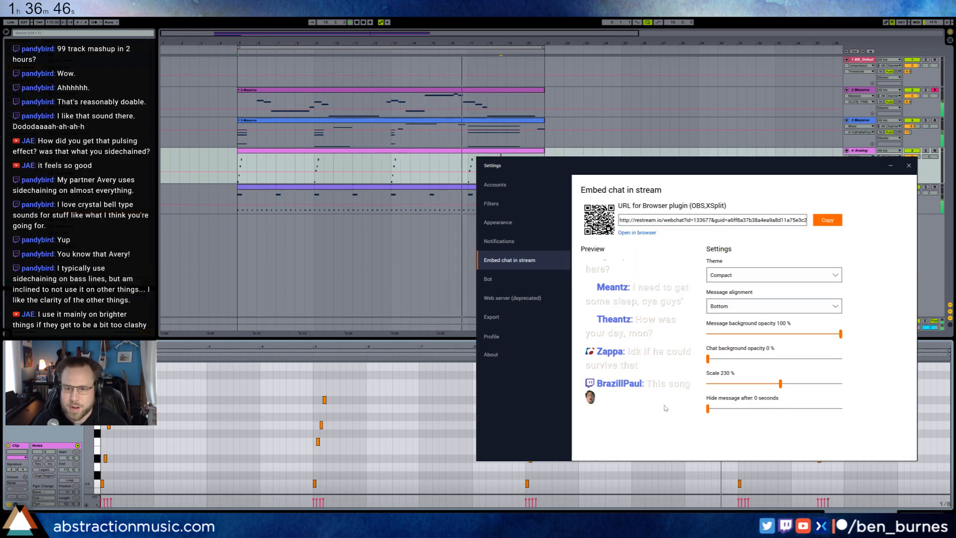
click(909, 165)
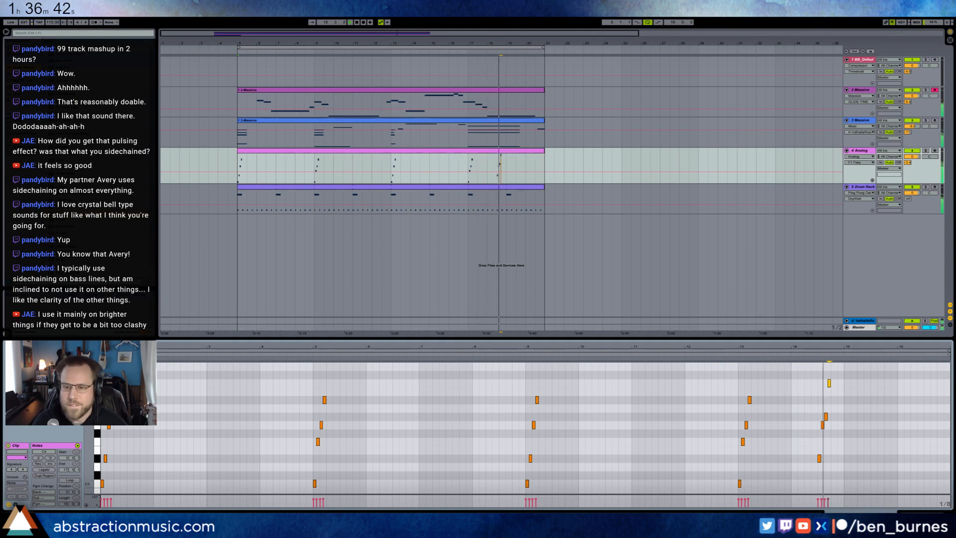
Add a fifth, higher note directly after the last note of the bar 14 run in the Analog clip.
click(850, 394)
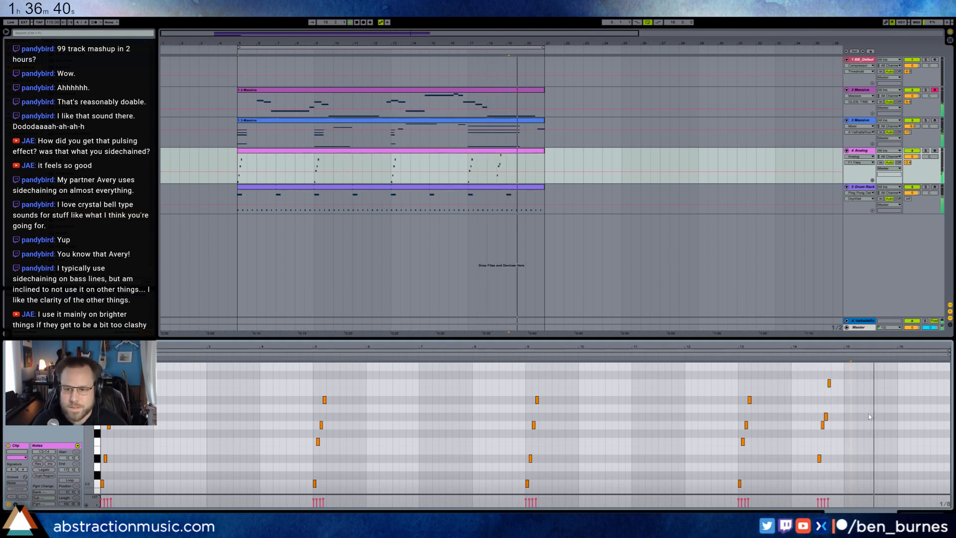
scroll(838, 394, up, 2)
click(830, 402)
double_click(833, 374)
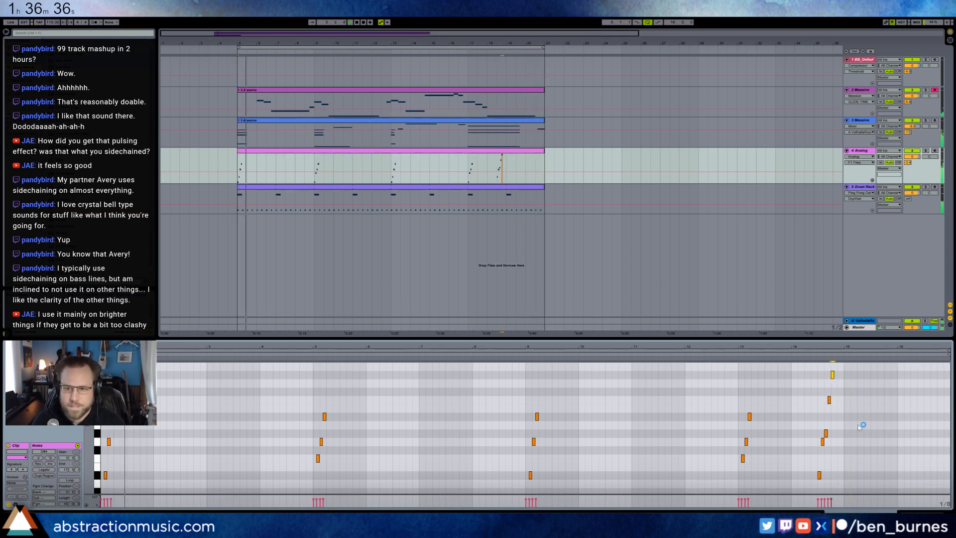
Adjust the Analog track's send to the Valhalla return and its Ping Pong Delay's dry/wet amount.
key(shift+Tab)
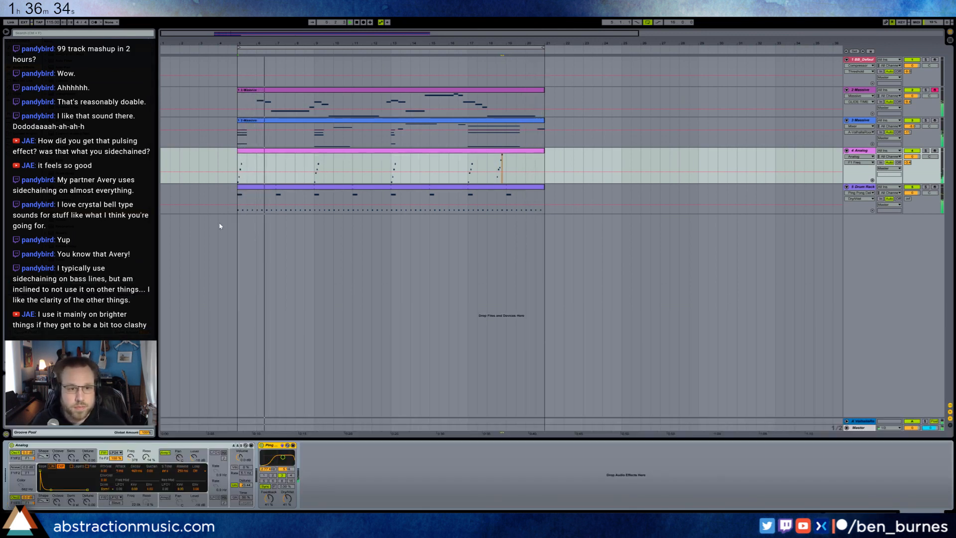
drag(51, 490, 50, 489)
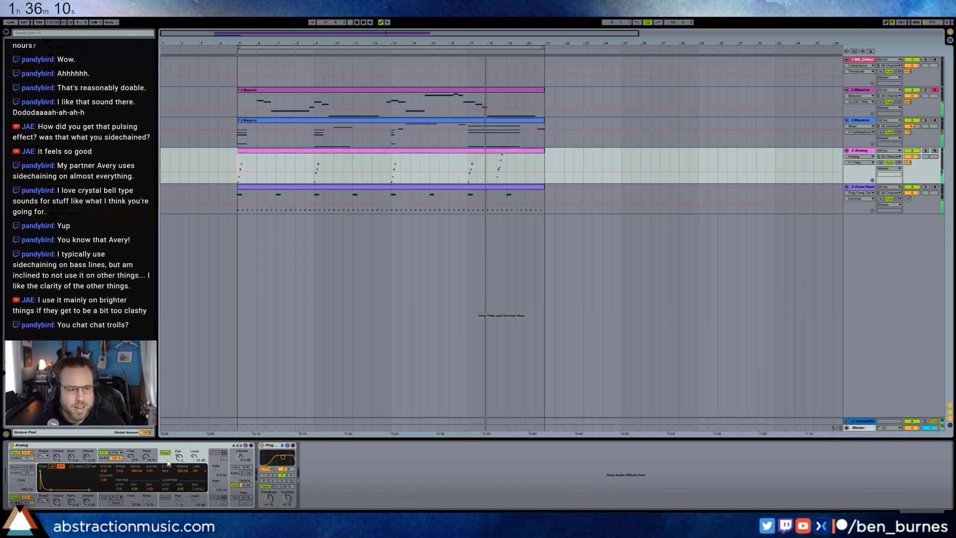
click(906, 163)
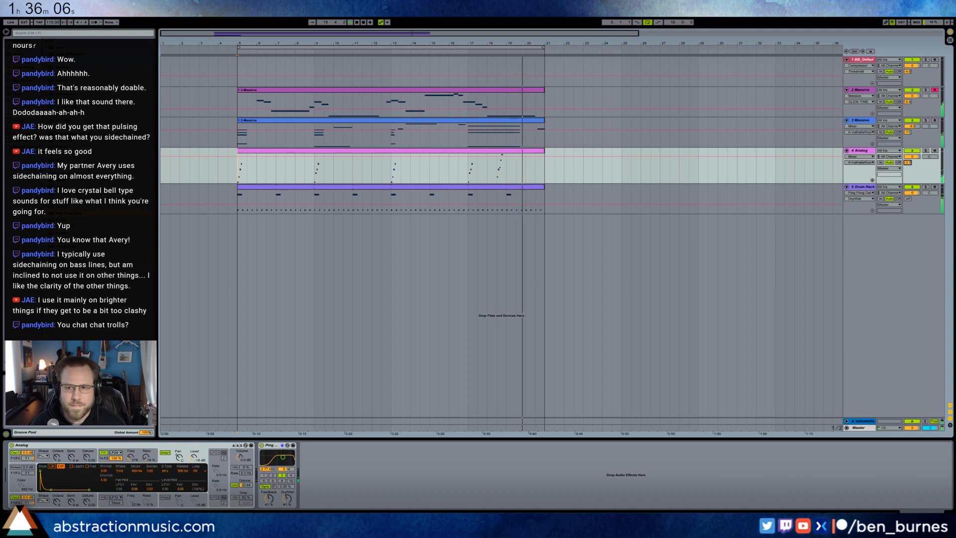
click(268, 498)
drag(291, 503, 292, 501)
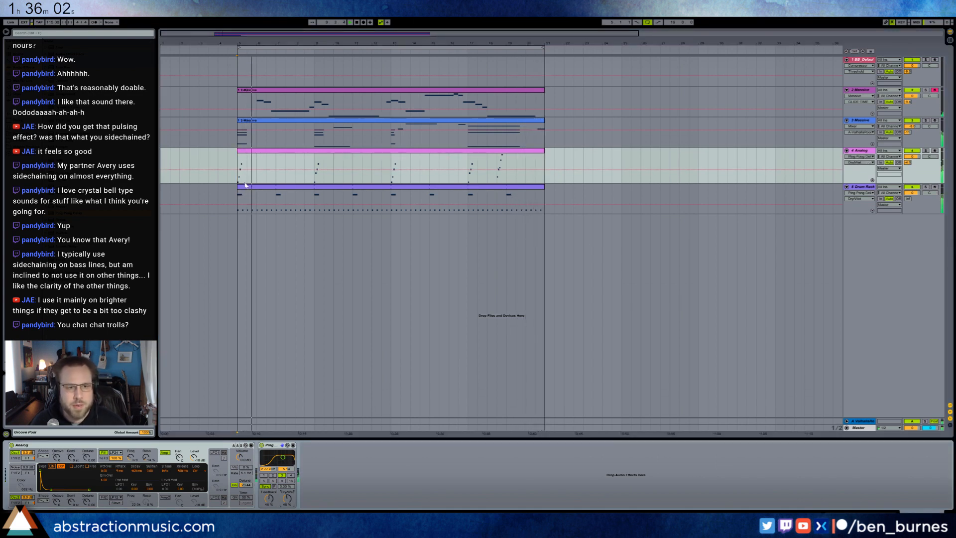
click(235, 162)
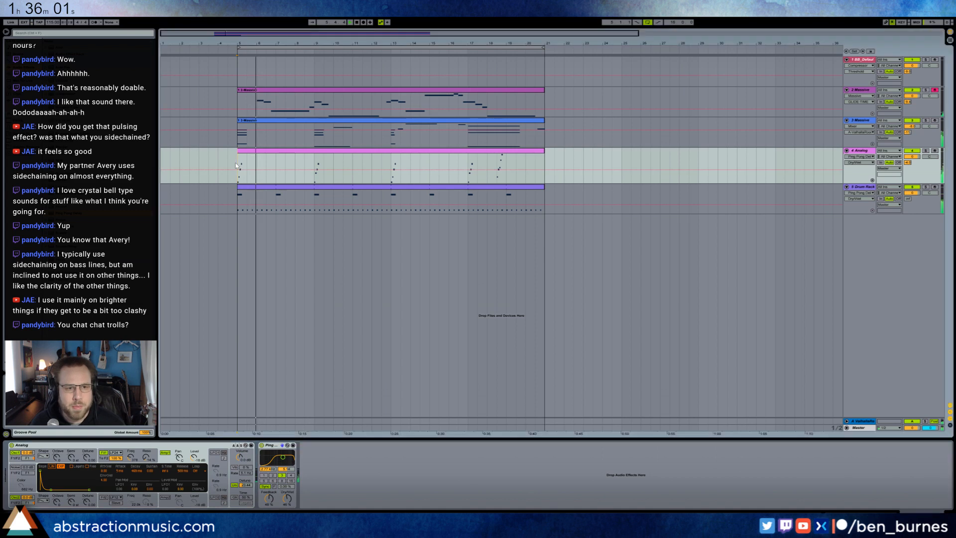
Lengthen the drum track's Reverb decay time and raise the track's send to the Valhalla return.
click(305, 190)
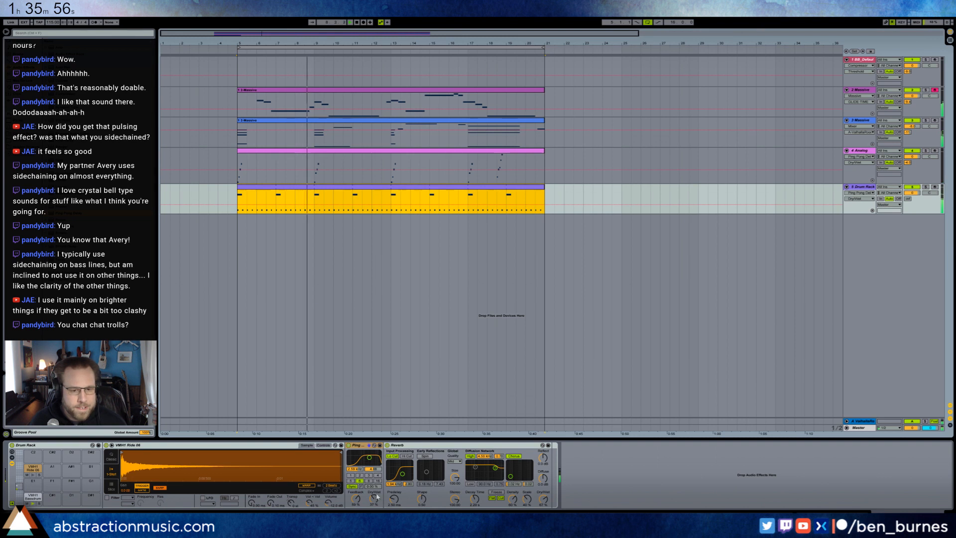
drag(474, 498, 474, 491)
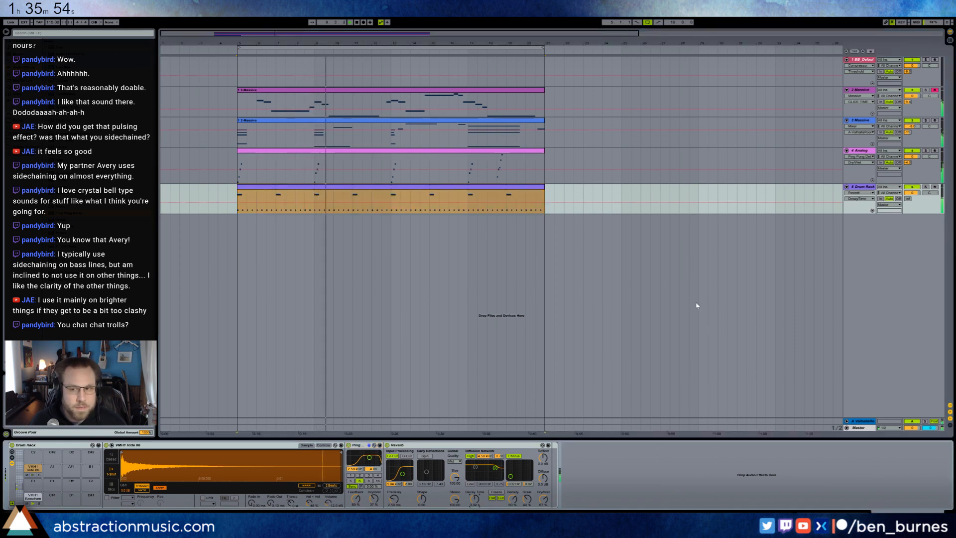
click(909, 198)
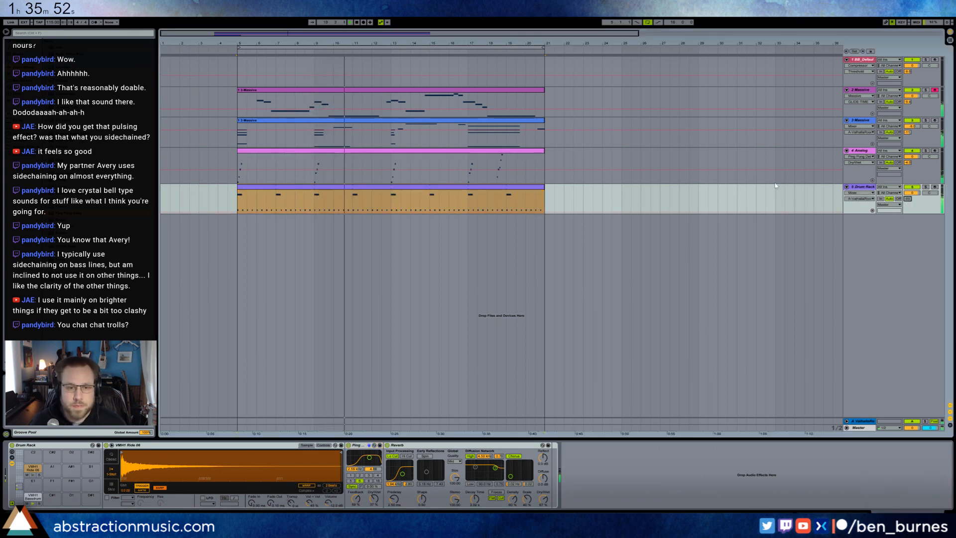
Open Massive on track 3 and adjust its Filter 1 cutoff and LFO 5 rate.
click(305, 127)
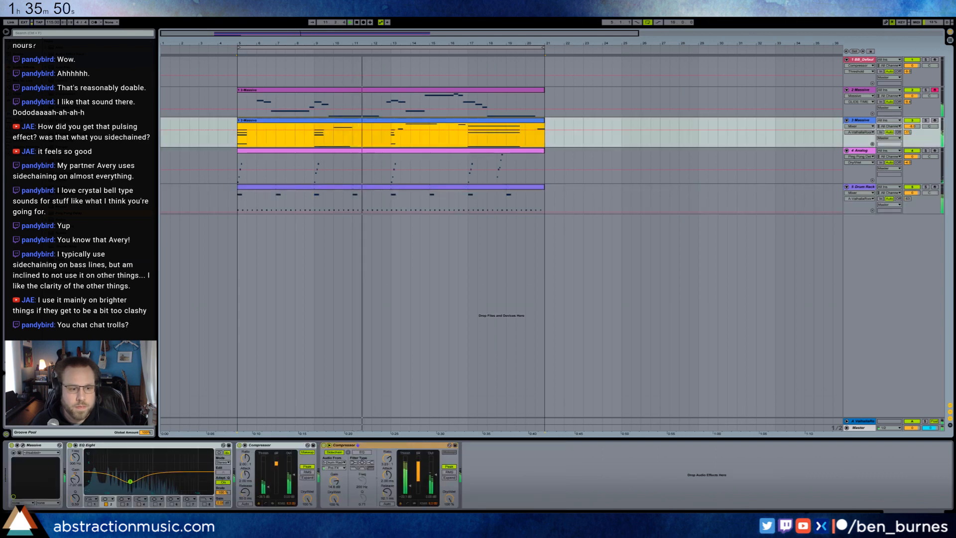
click(23, 445)
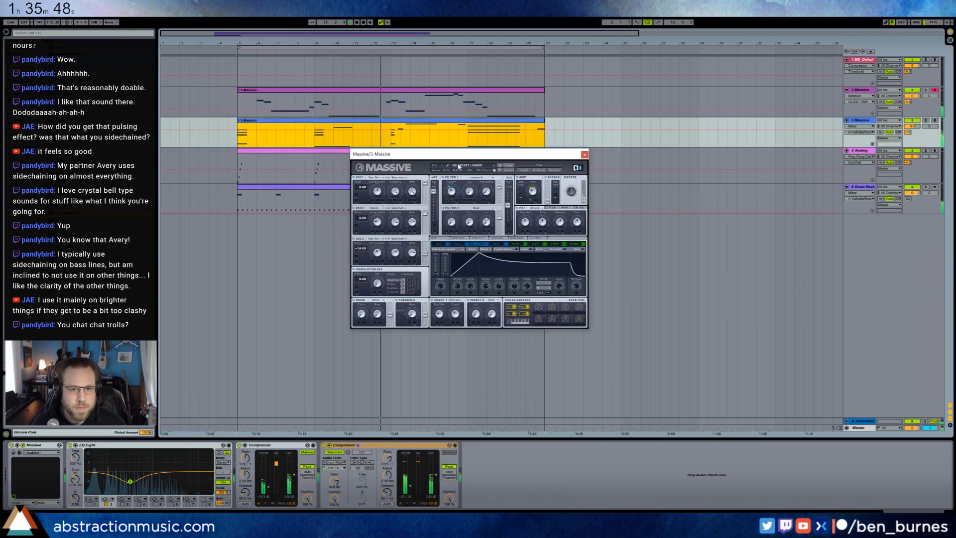
click(455, 187)
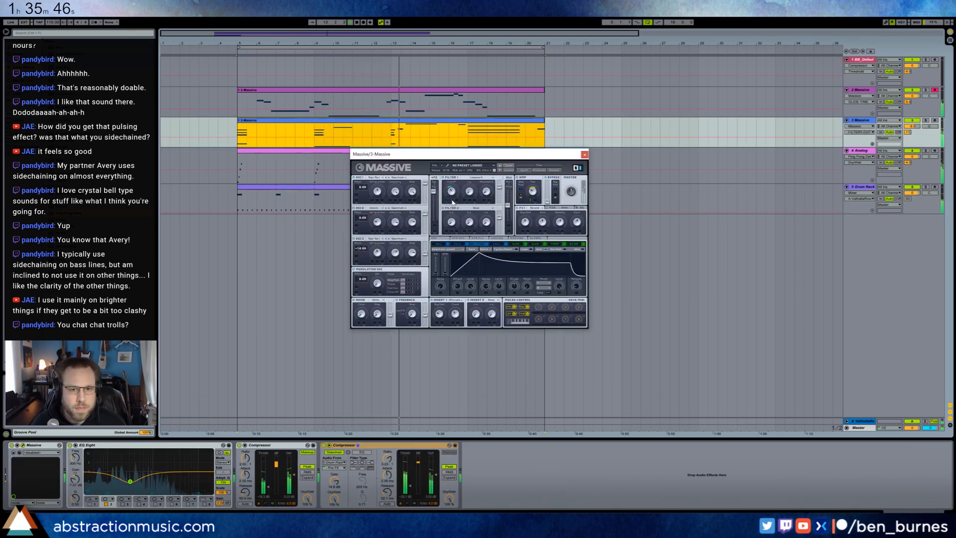
click(516, 244)
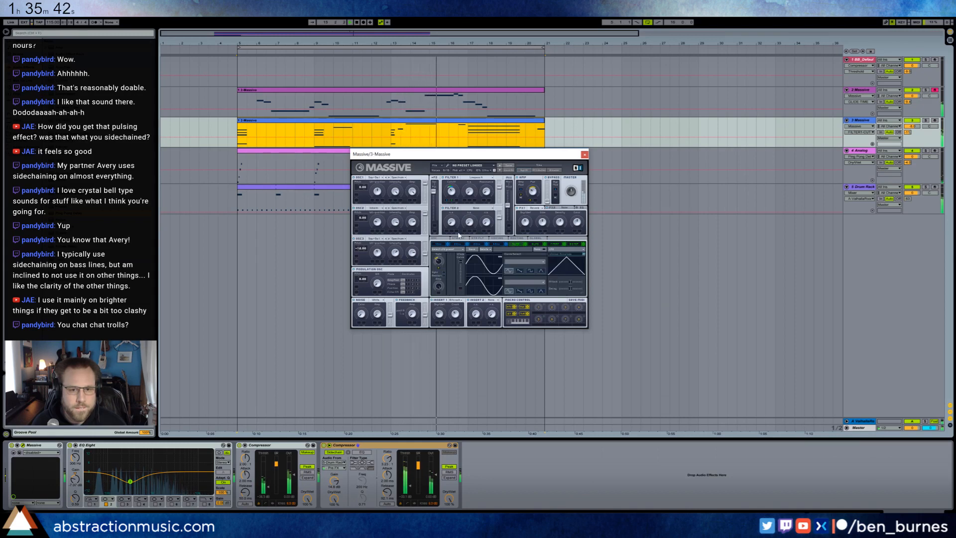
click(440, 262)
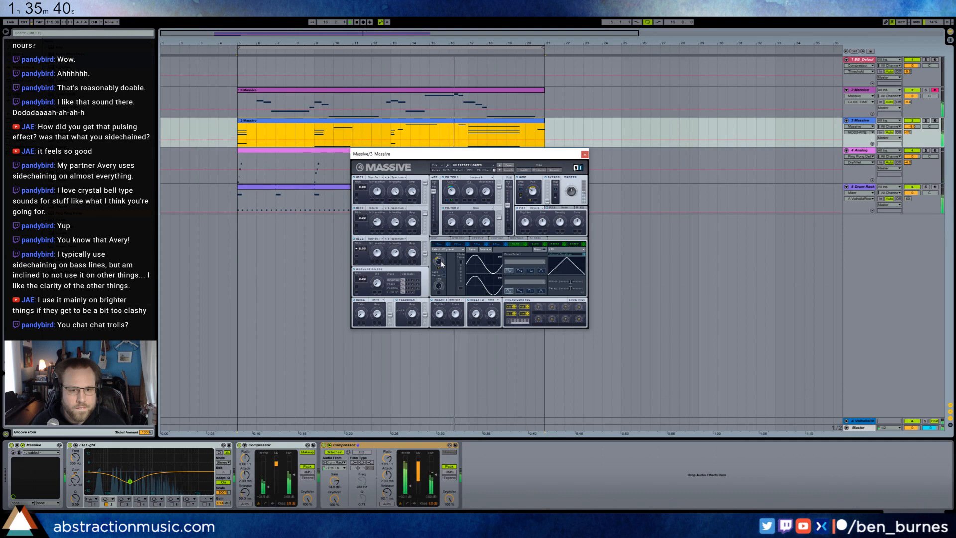
click(451, 195)
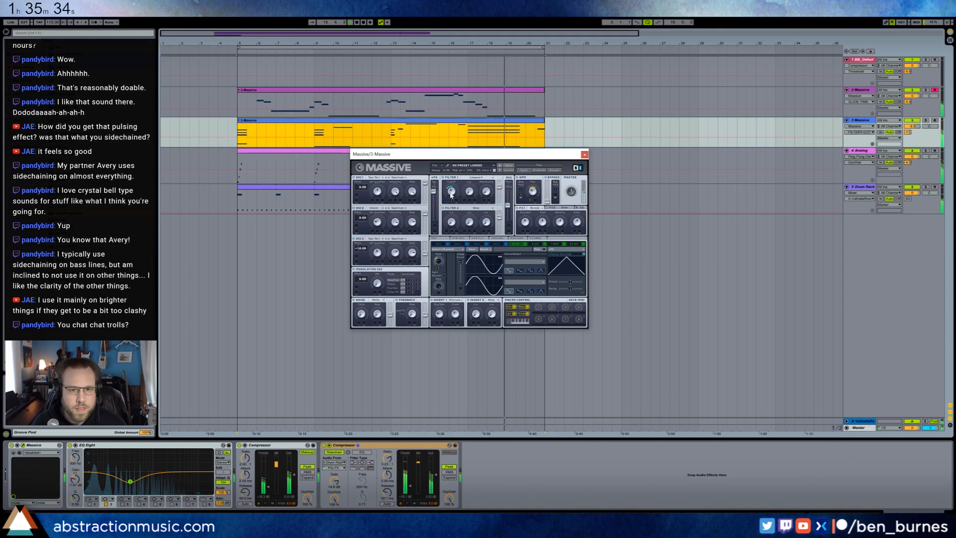
click(438, 261)
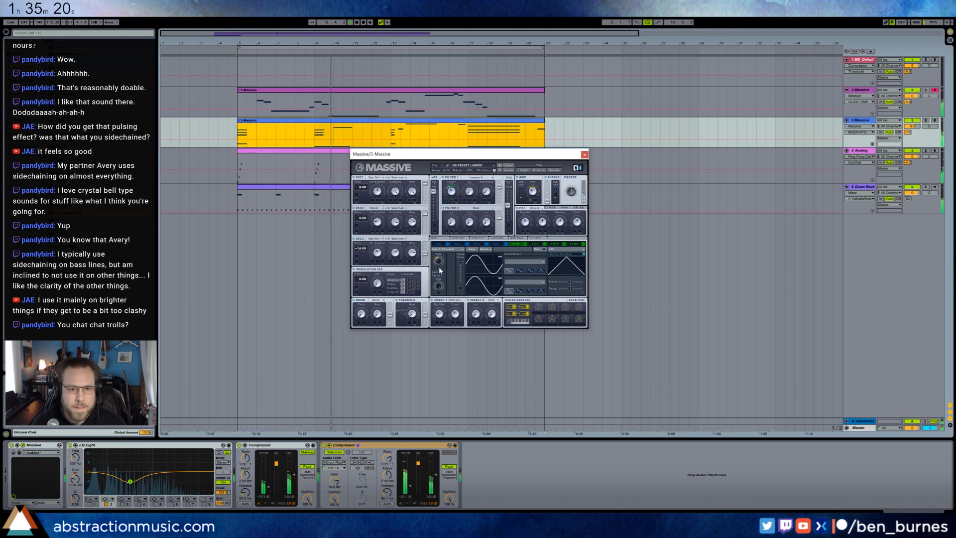
Audition track 3 in solo, restore the full mix, fine-tune Massive's Filter 1 cutoff, and close the plug-in.
click(924, 122)
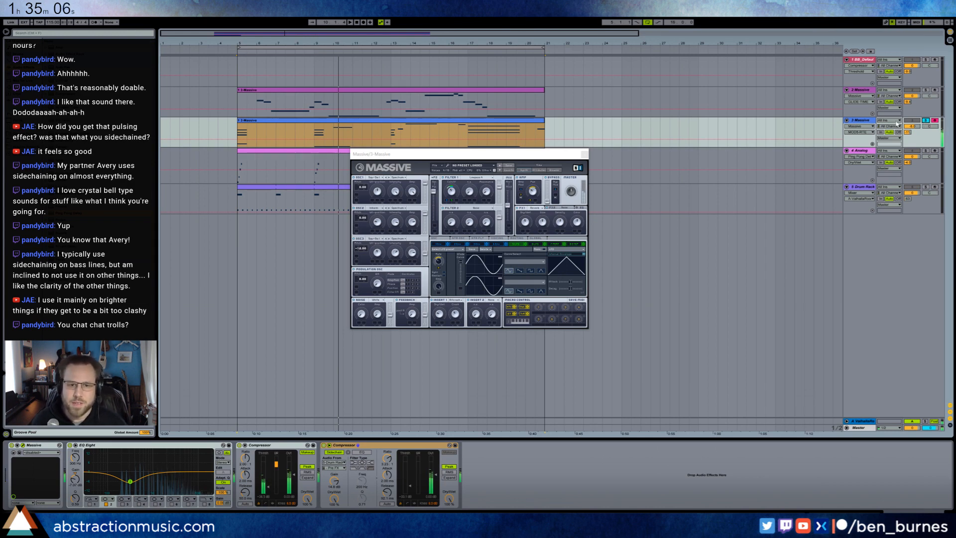
key(space)
click(926, 120)
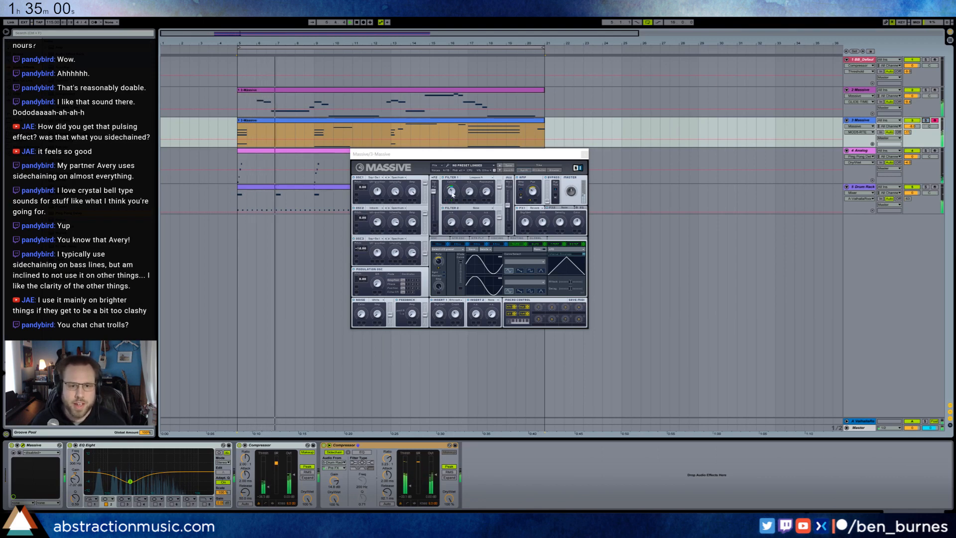
click(453, 201)
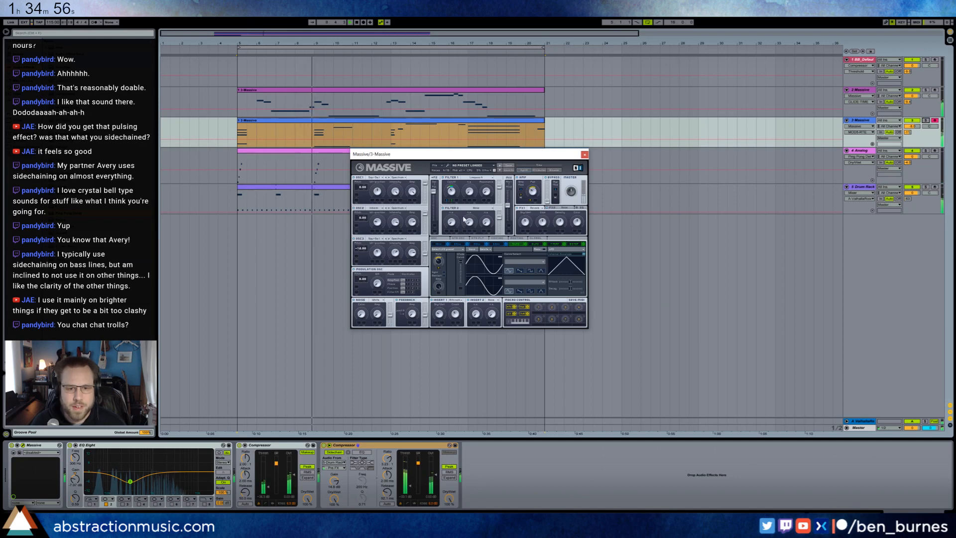
click(584, 155)
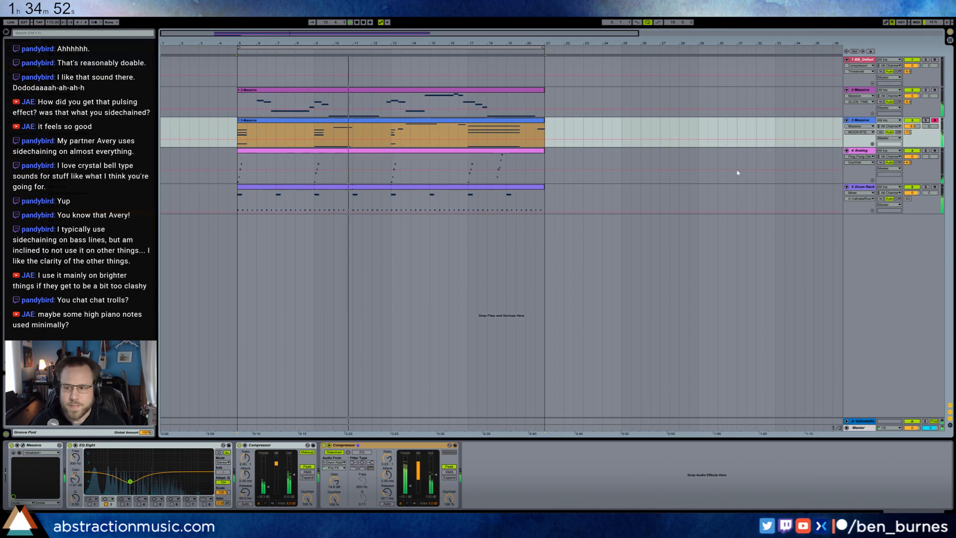
Arm the BB_DefaultPiano track for recording and check its Kontakt piano instrument.
click(915, 63)
click(935, 60)
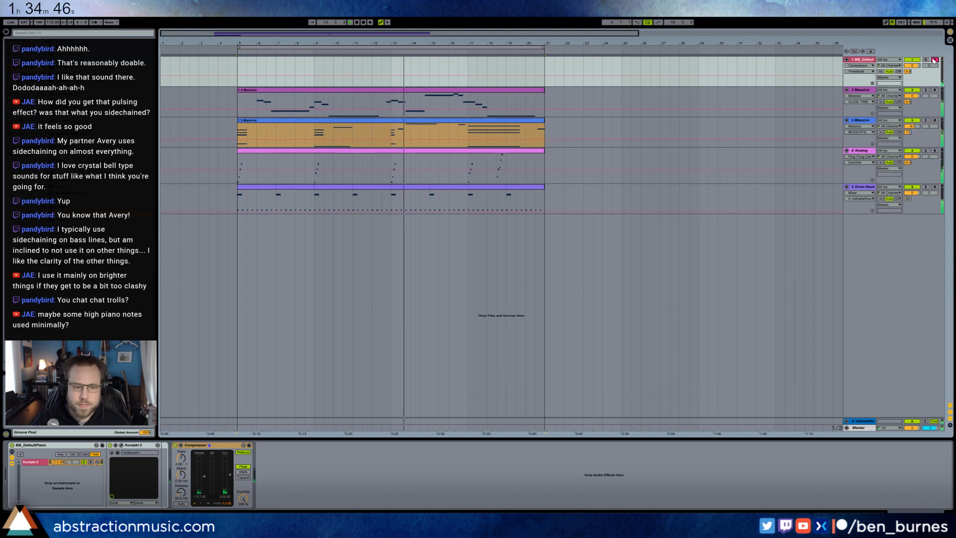
click(121, 444)
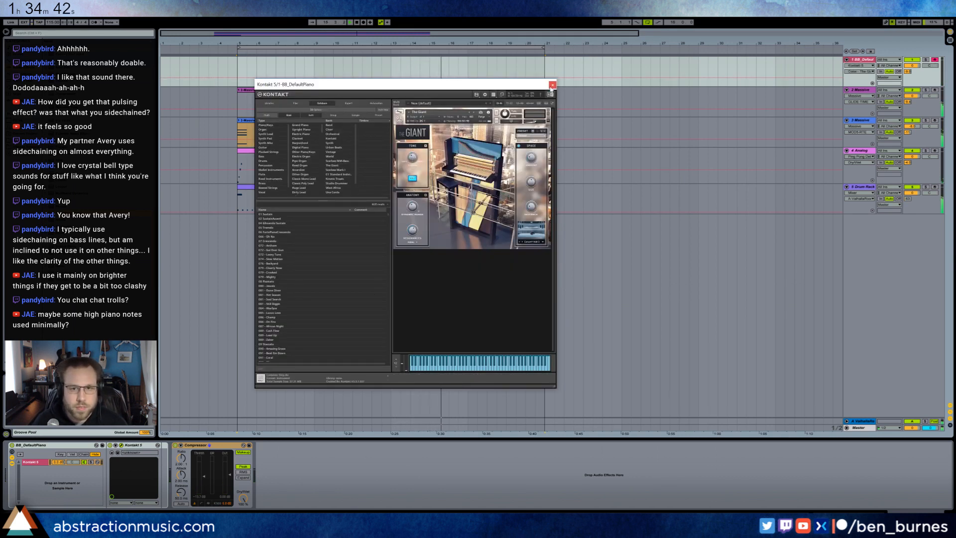
click(552, 85)
Record a short piano take on track 1 near bar 5 and delete the recorded clip.
click(238, 61)
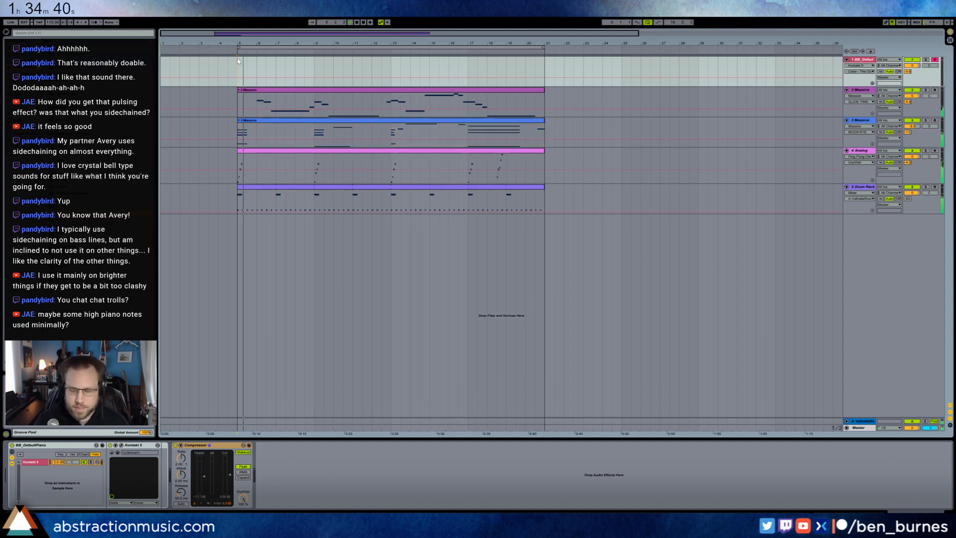
key(F9)
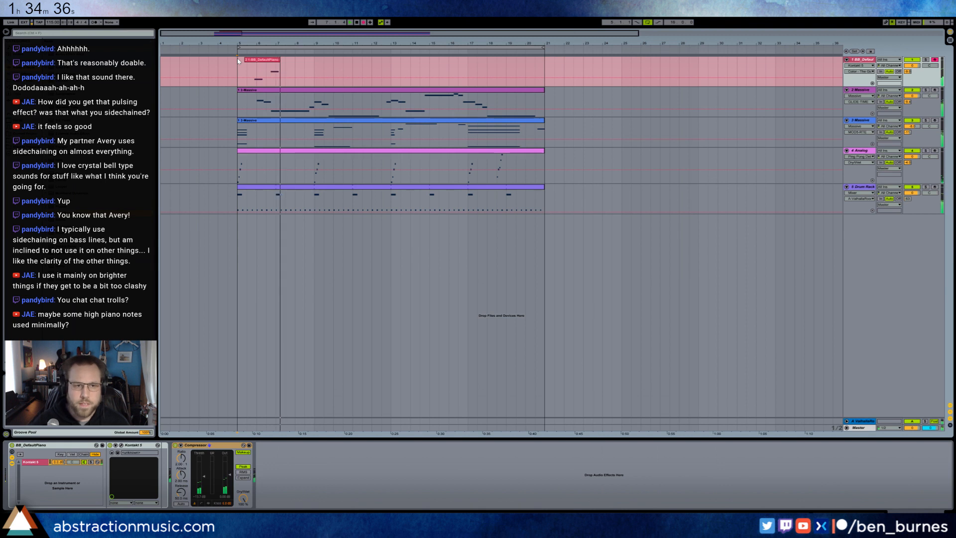
key(F9)
click(265, 59)
key(Delete)
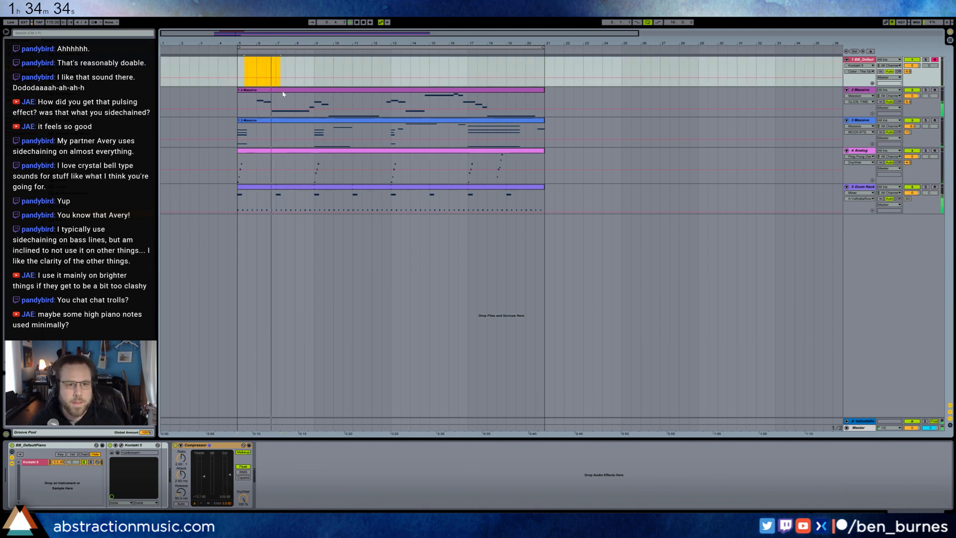
Copy the Ping Pong Delay from the track 2 Massive chain onto the end of the piano track's device chain.
click(282, 90)
key(space)
click(83, 446)
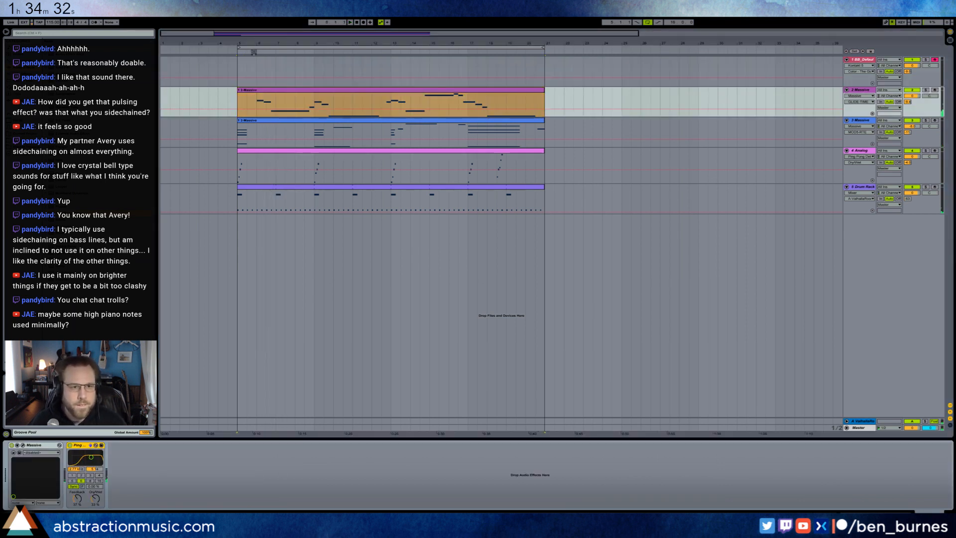
click(236, 75)
click(331, 477)
key(ctrl+v)
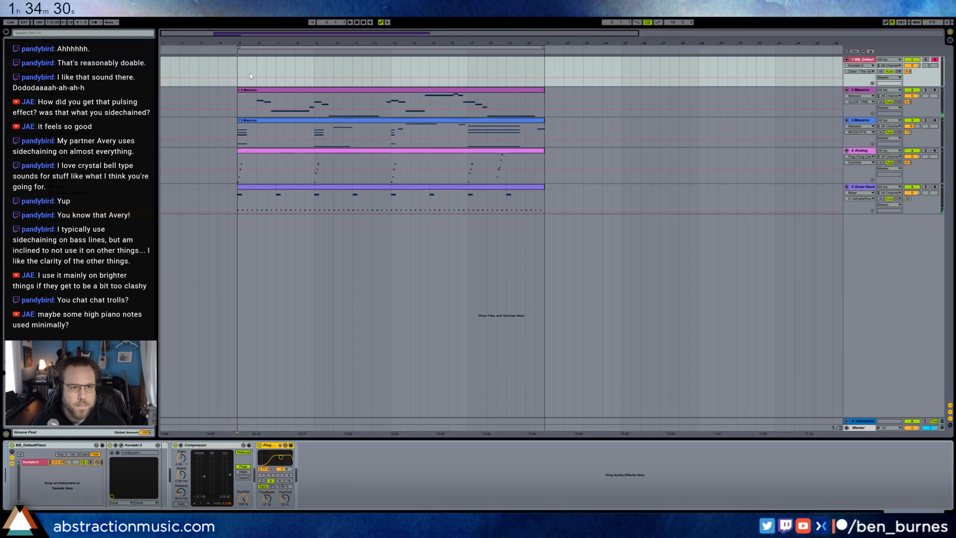
Record a longer piano take over the arrangement on track 1, stop playback, and delete the clip.
click(237, 69)
key(space)
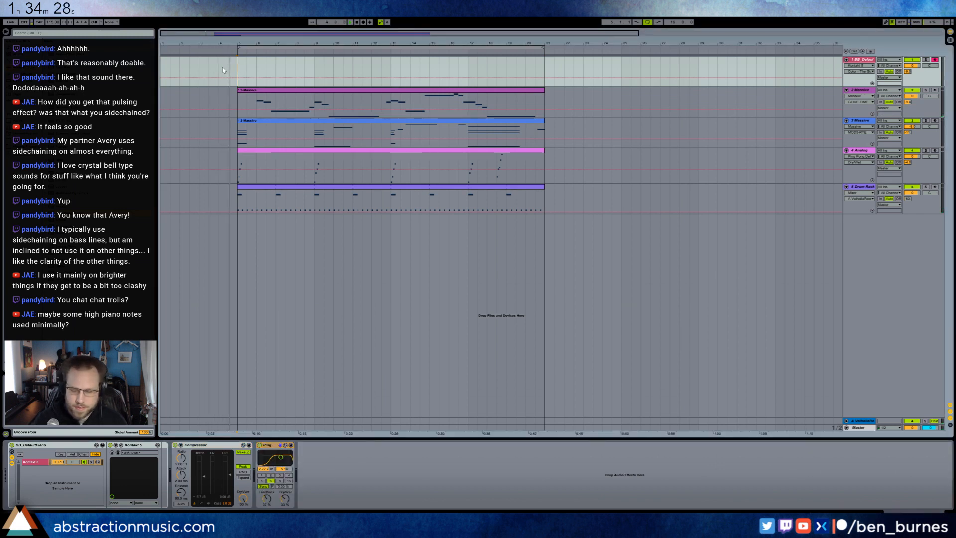
key(F9)
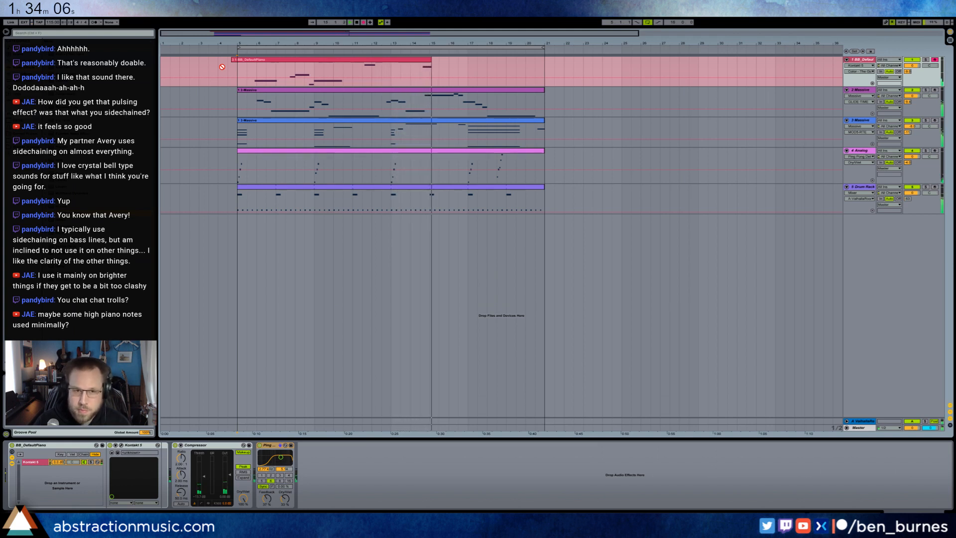
key(space)
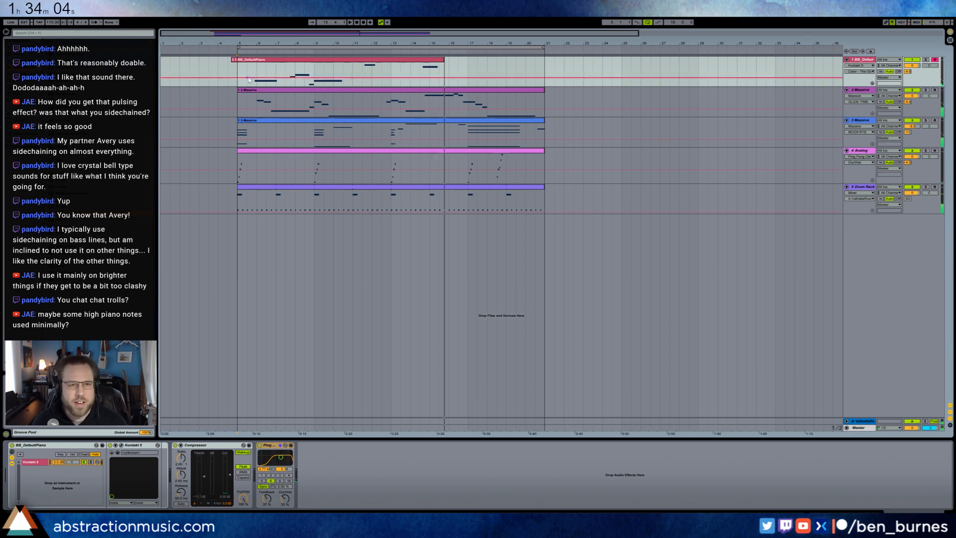
key(Delete)
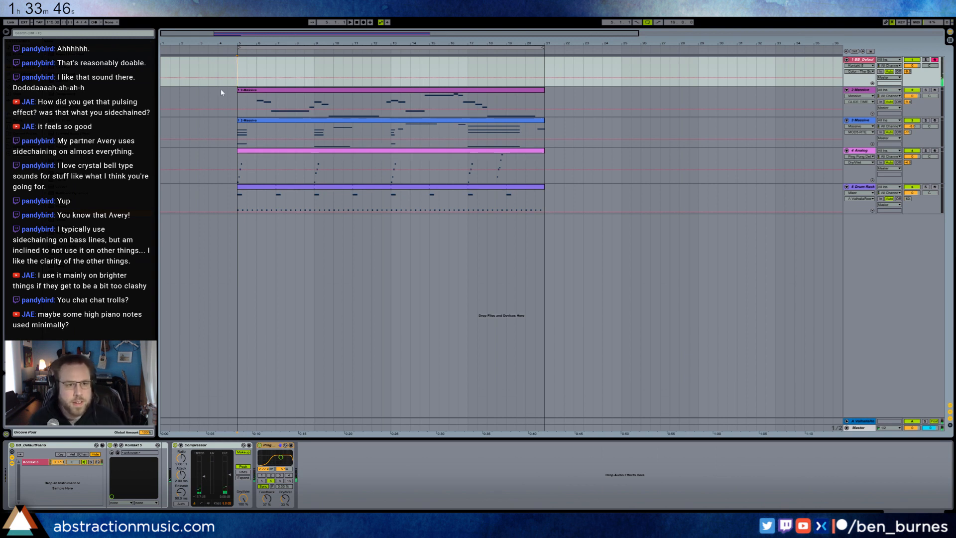
Play back the arrangement from bar 5 to listen to the existing parts without piano.
click(237, 101)
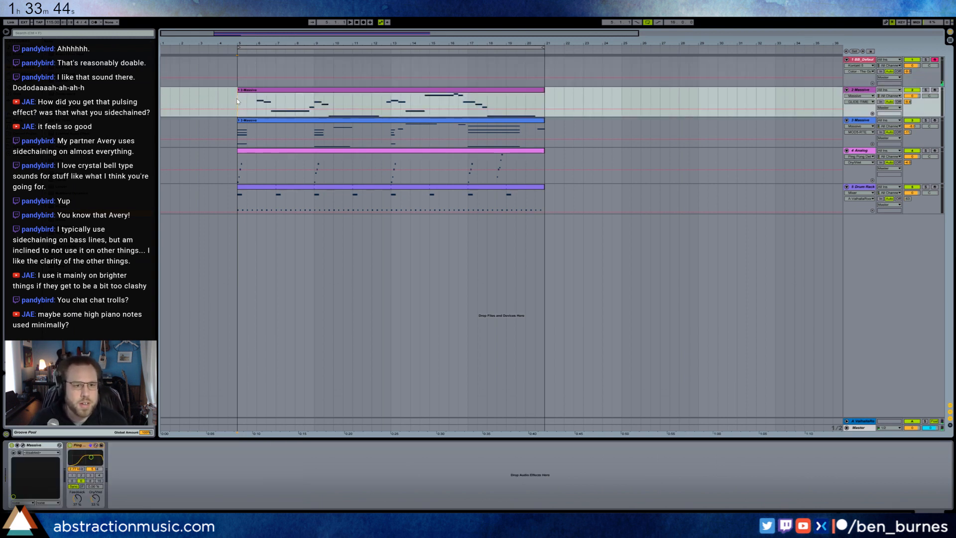
click(266, 188)
click(257, 185)
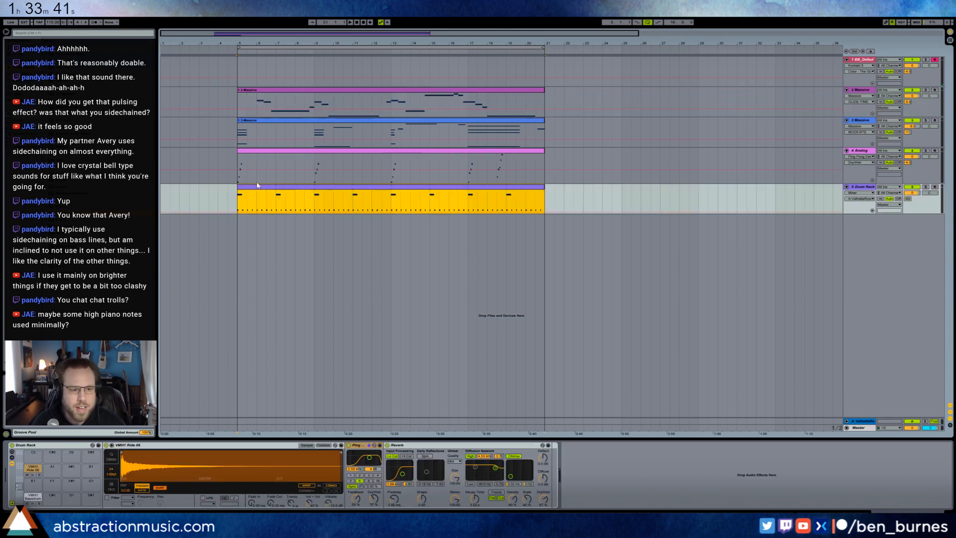
click(239, 161)
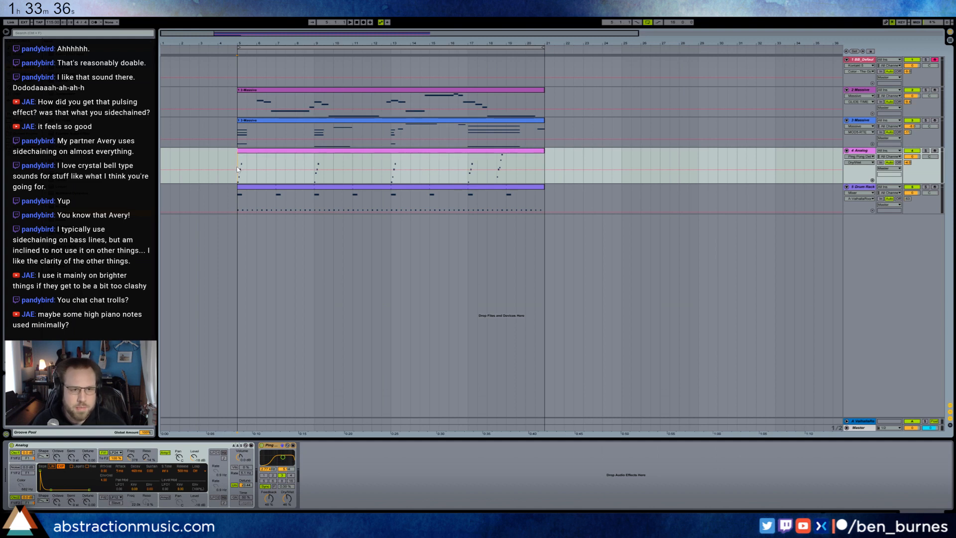
key(space)
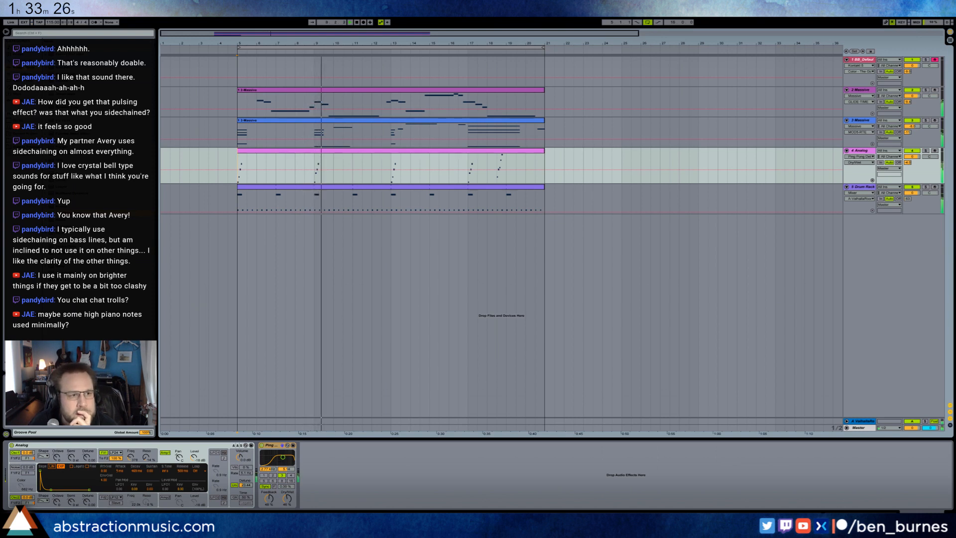
Load Massive on a new track below the Drum Rack and choose a wavetable for its first oscillator.
drag(107, 126, 292, 248)
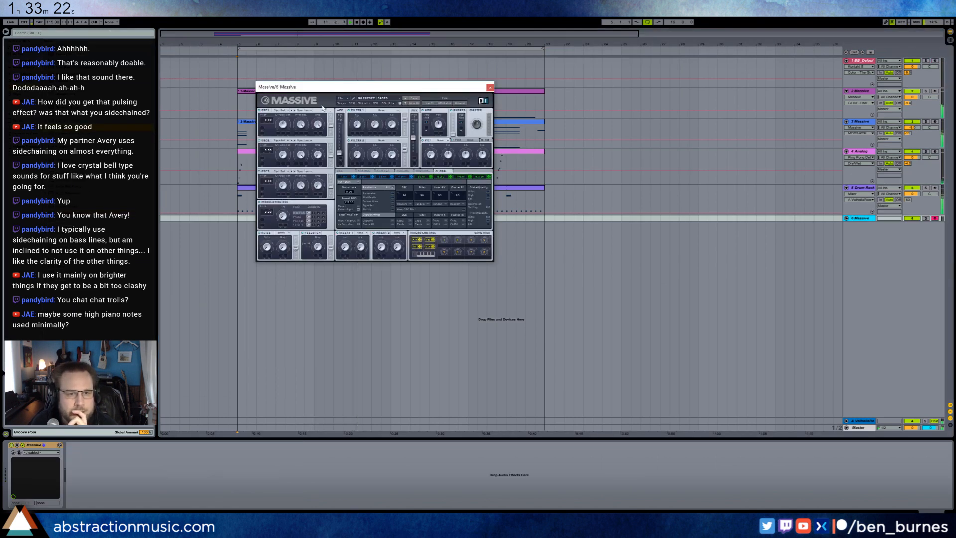
drag(343, 87, 382, 210)
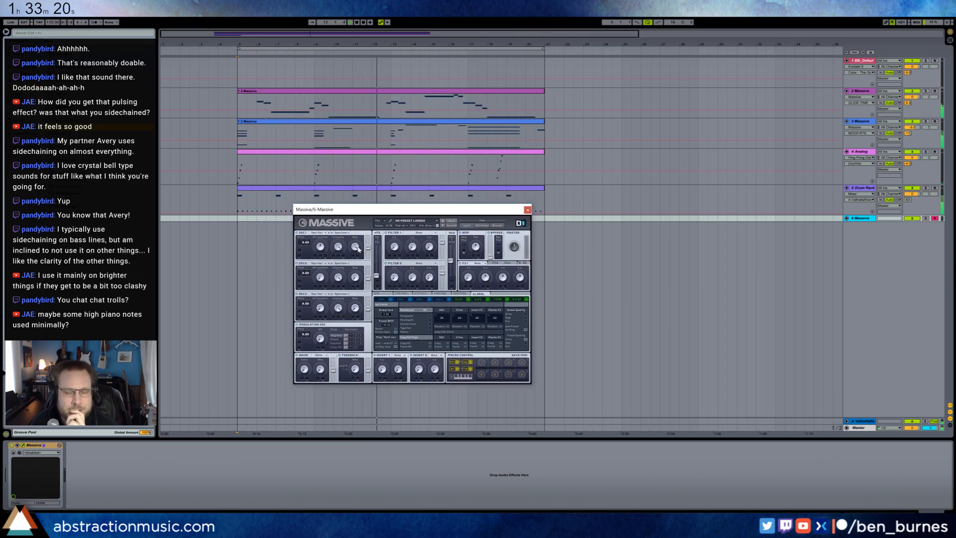
click(318, 233)
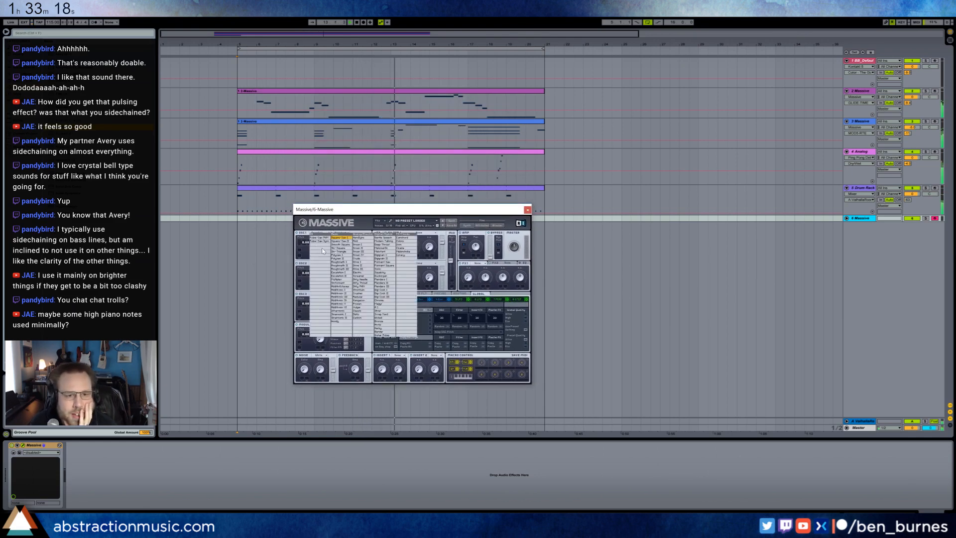
click(340, 239)
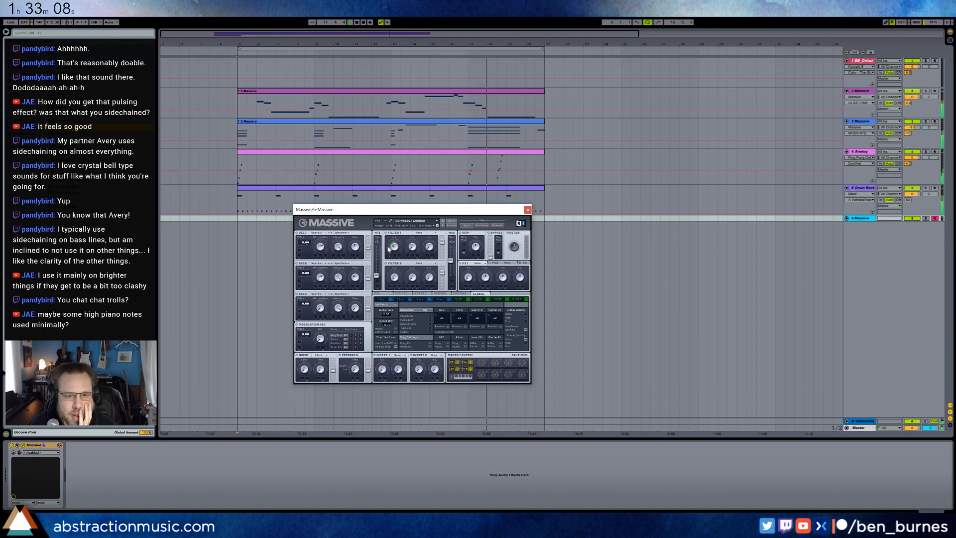
Set the new Massive's Filter 1 to a lowpass type and route oscillator 1 into it.
click(459, 299)
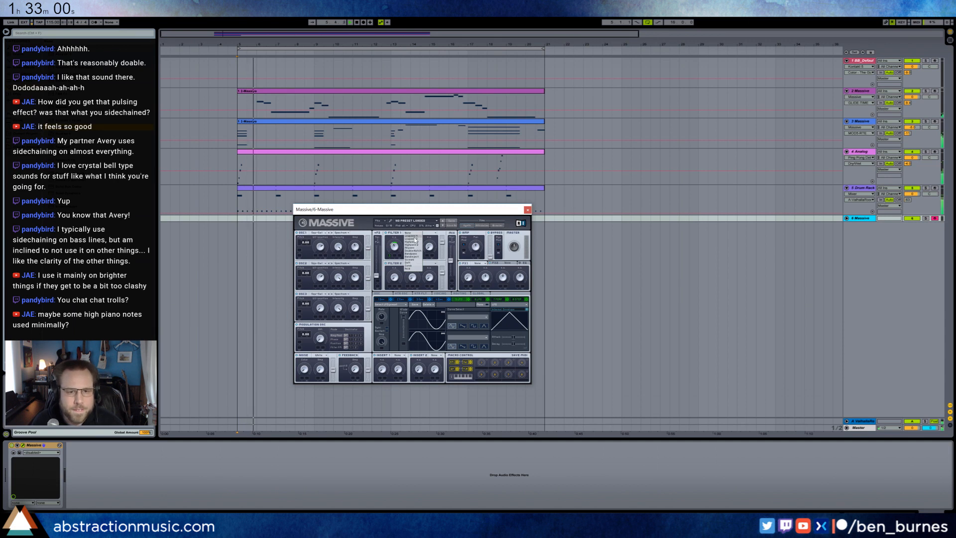
click(419, 233)
click(427, 244)
click(420, 233)
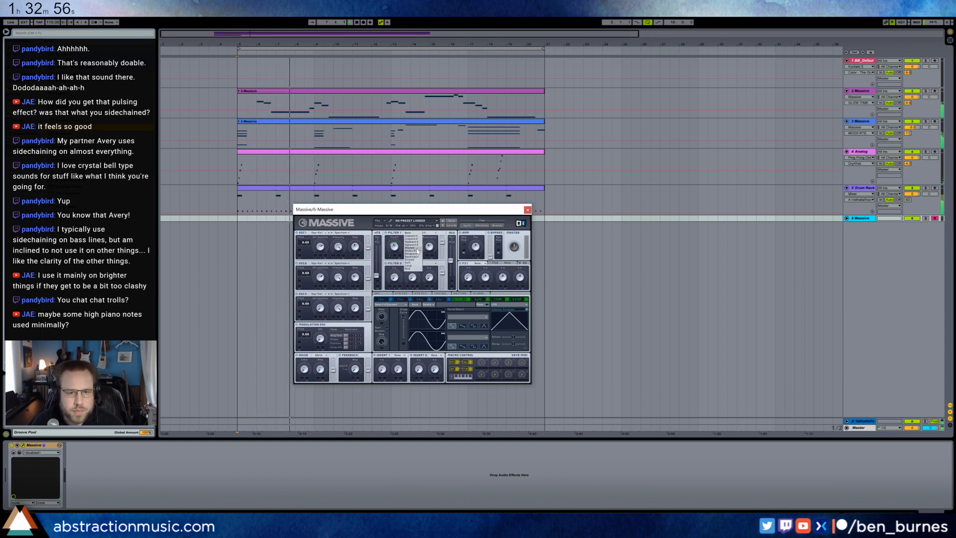
click(394, 279)
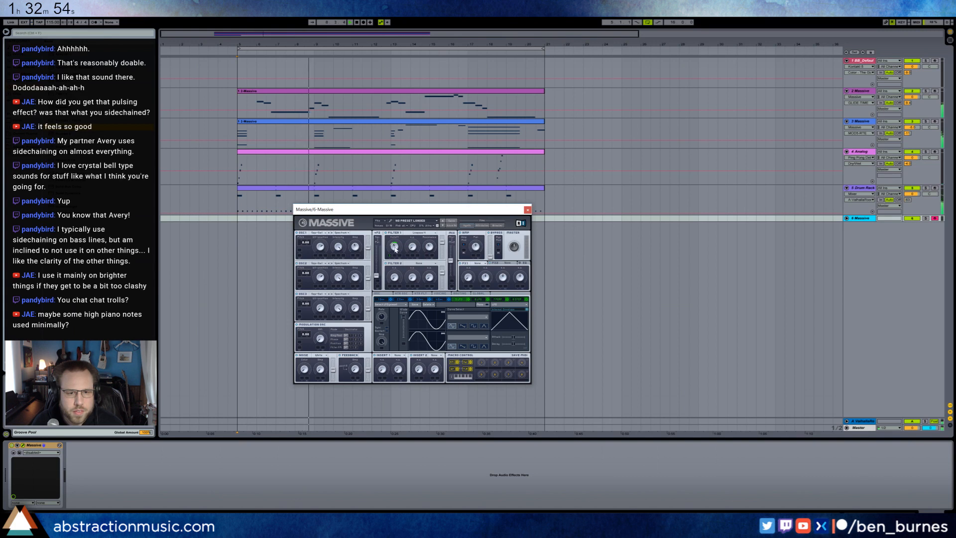
click(414, 236)
click(381, 268)
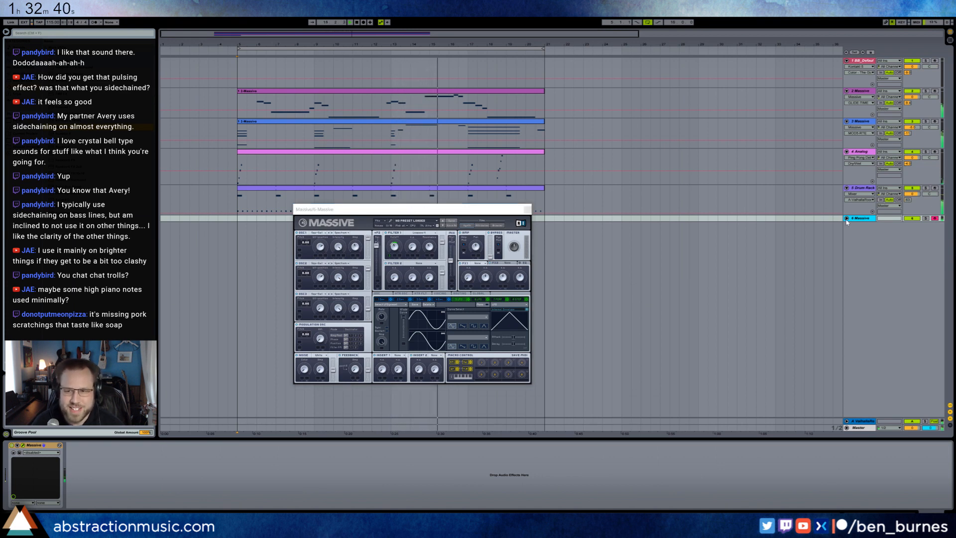
Solo track 6 and adjust Massive's Filter 1 cutoff and resonance and oscillator 2's amplitude.
click(847, 219)
click(927, 220)
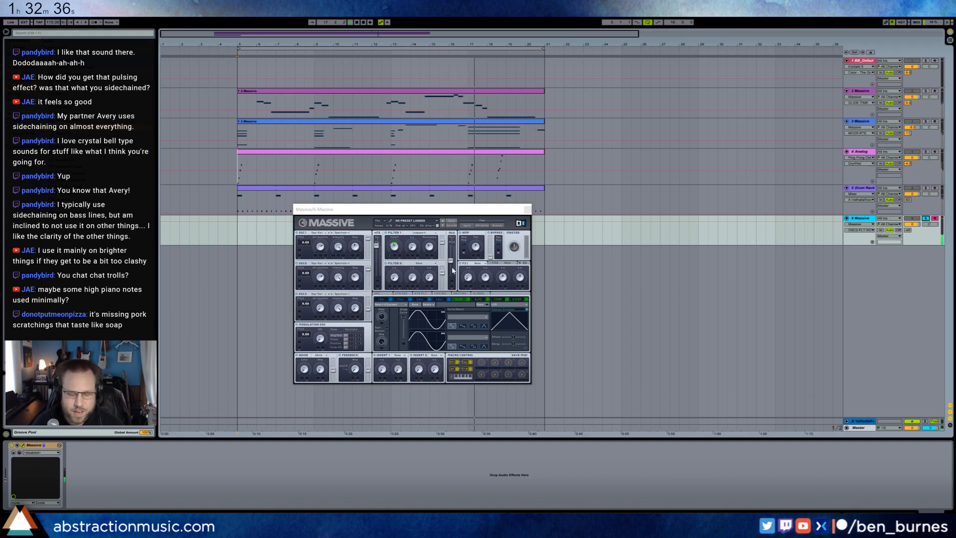
click(395, 247)
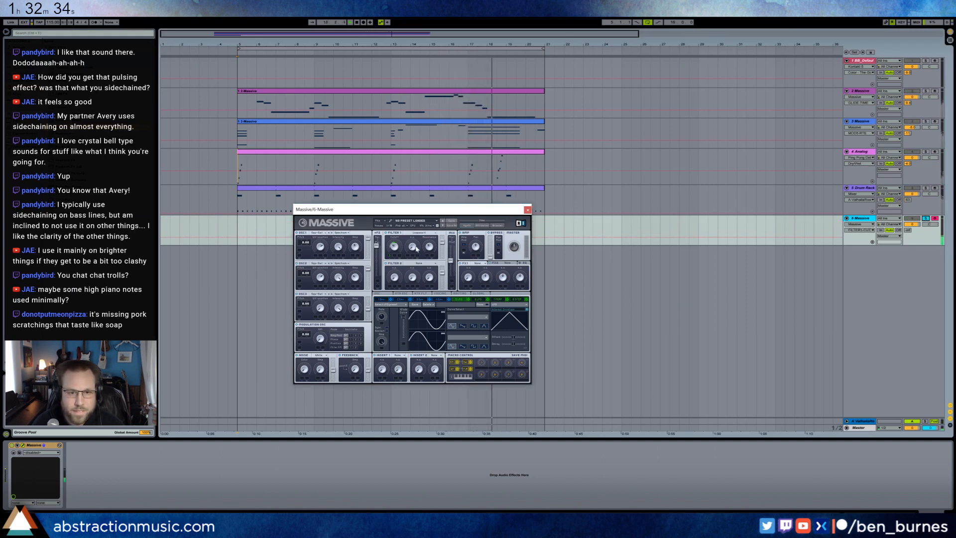
drag(393, 258, 435, 259)
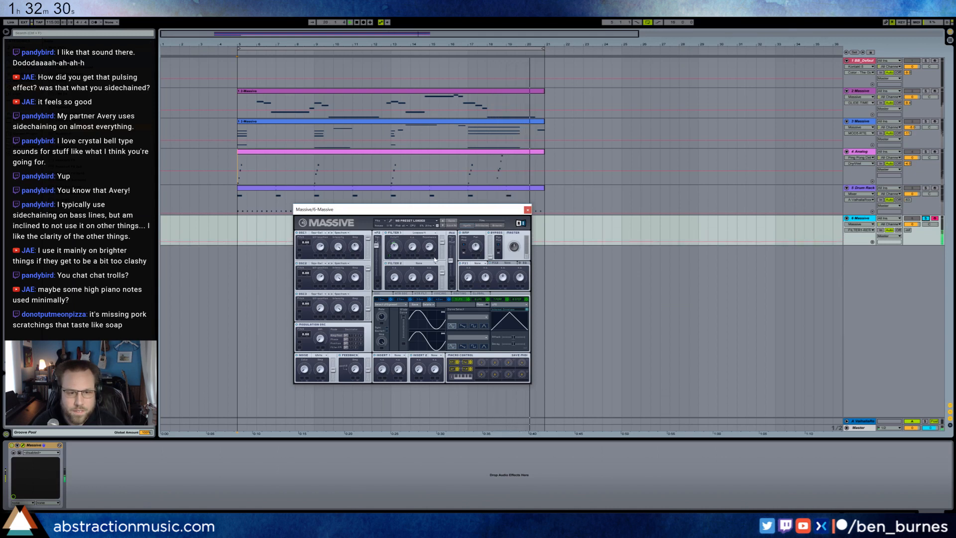
click(357, 277)
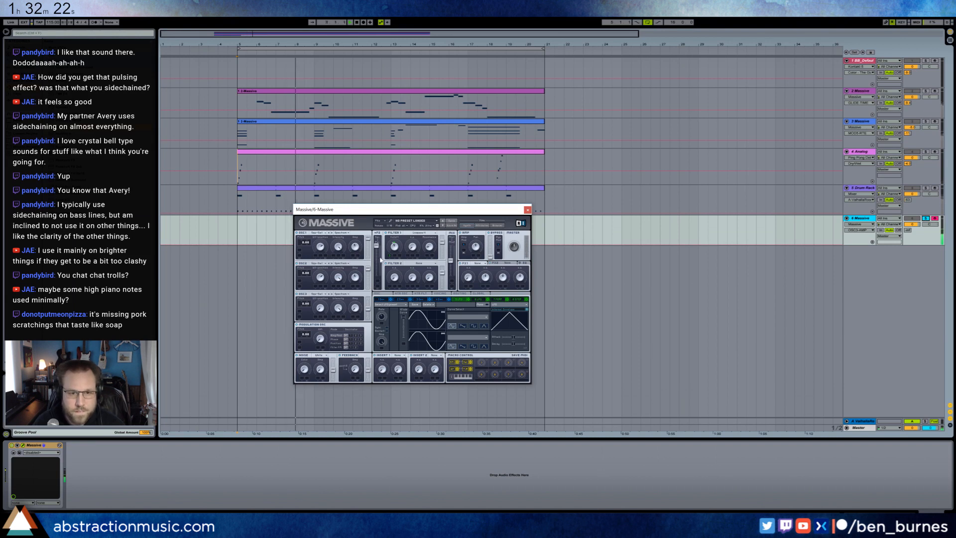
click(432, 248)
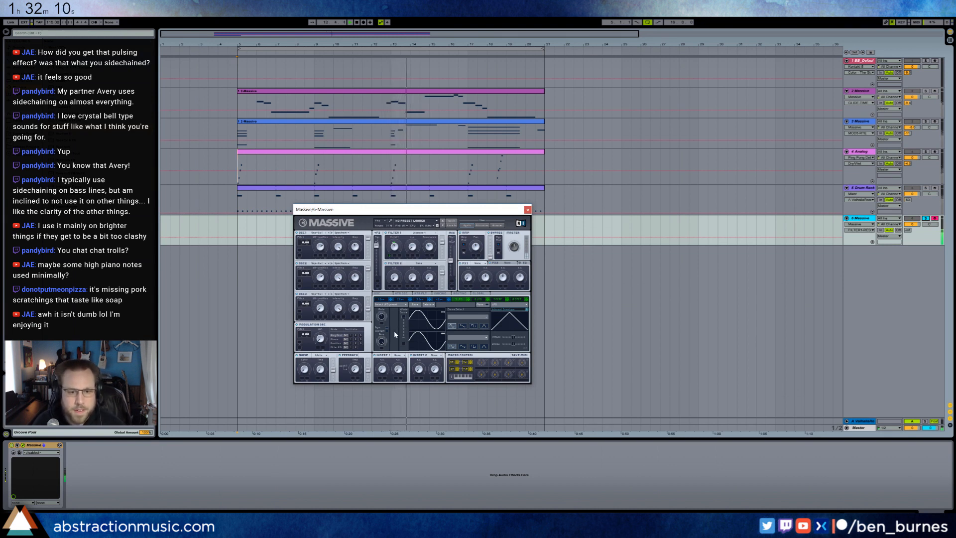
Browse Massive's synth pad presets, audition candidates, and load Clean Sweep Pad.
click(494, 227)
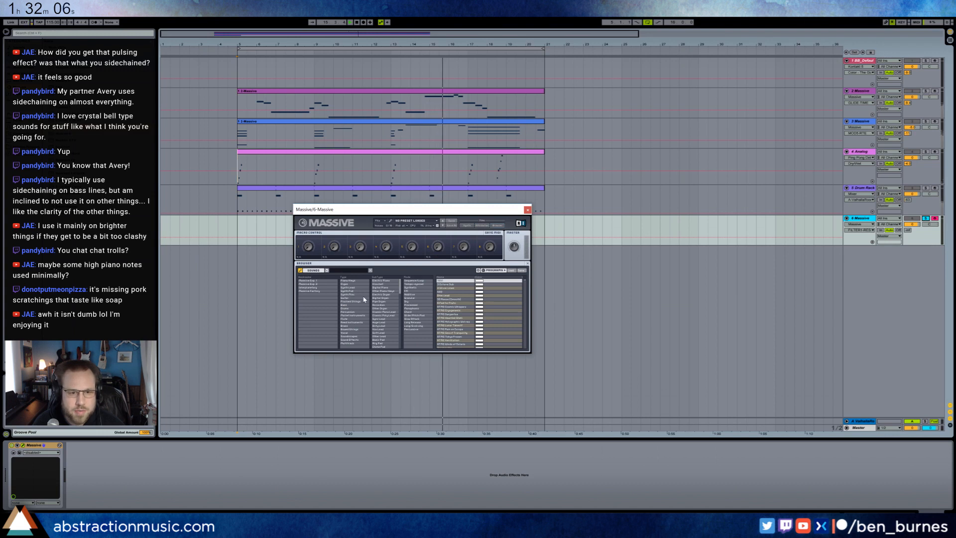
click(352, 305)
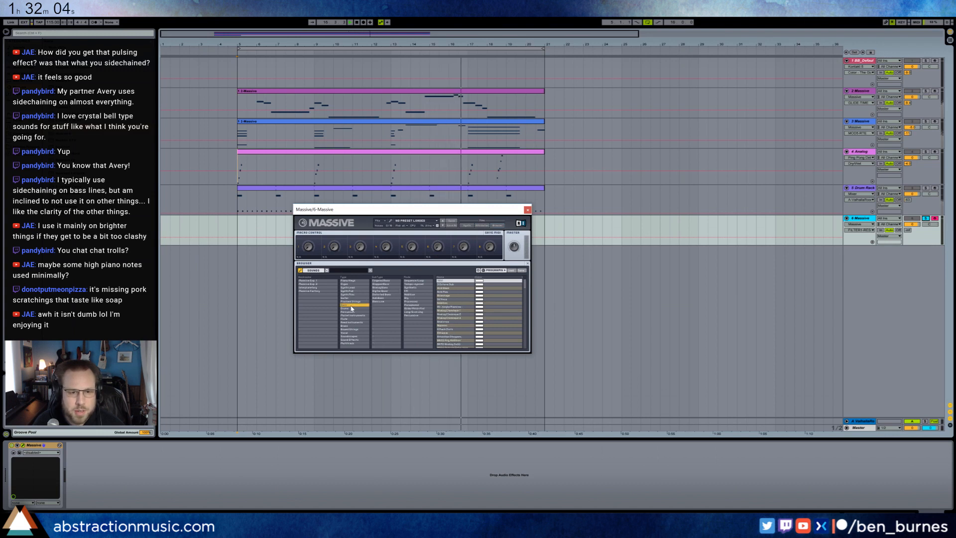
click(355, 292)
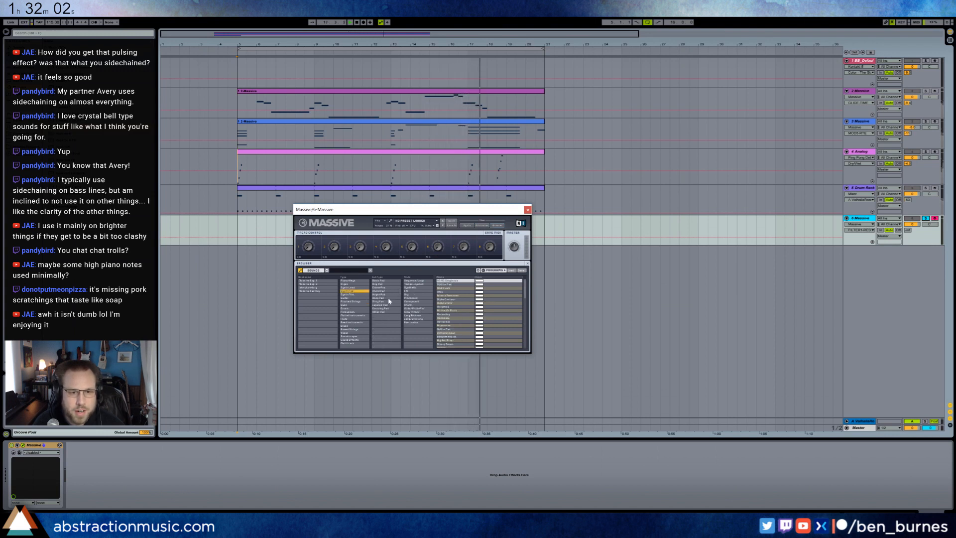
click(388, 299)
click(448, 288)
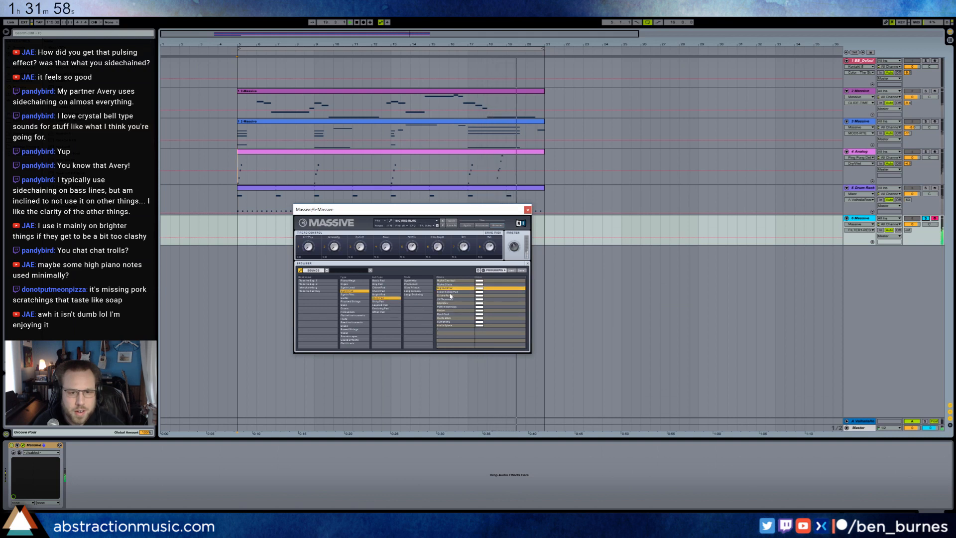
key(Down)
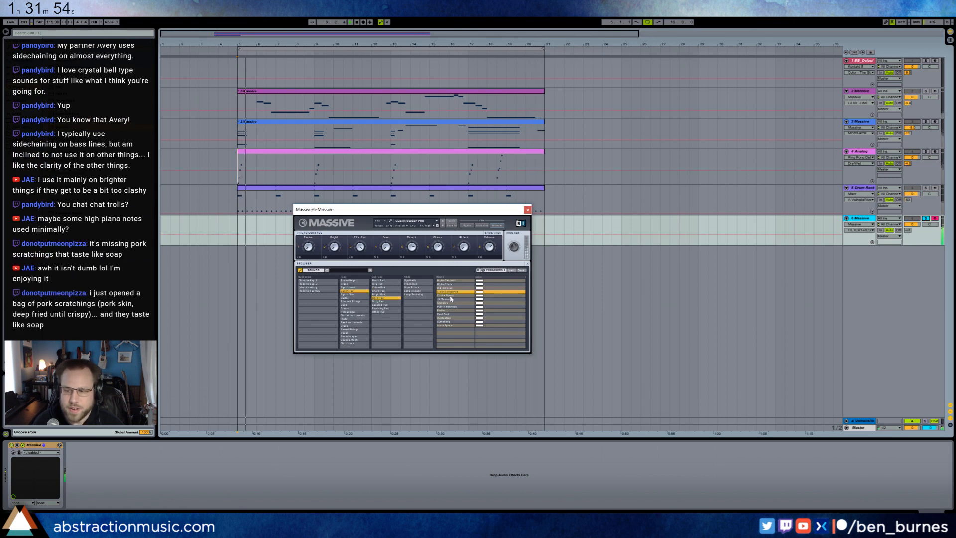
Unsolo track 6 and record a pad part on it from bar 5 to about bar 14, keeping the take.
click(527, 209)
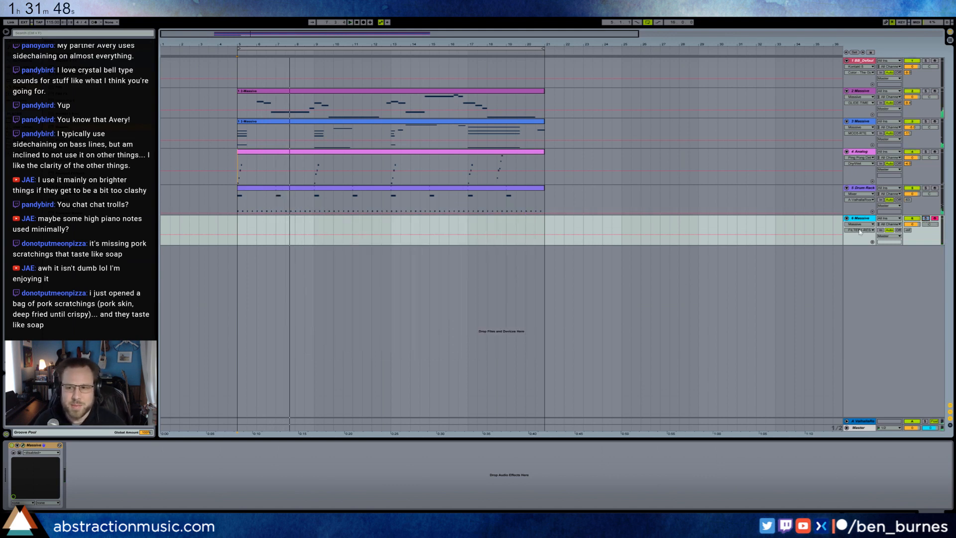
key(F9)
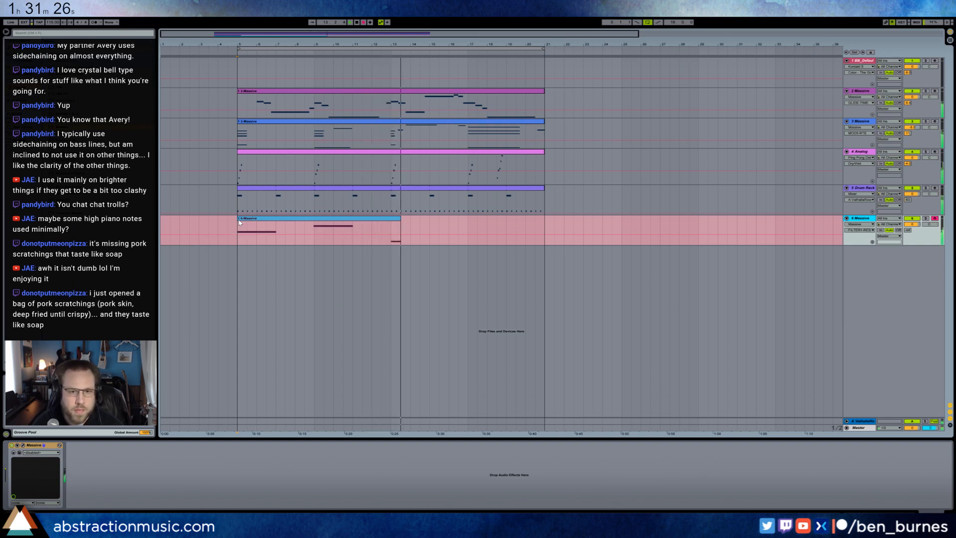
key(space)
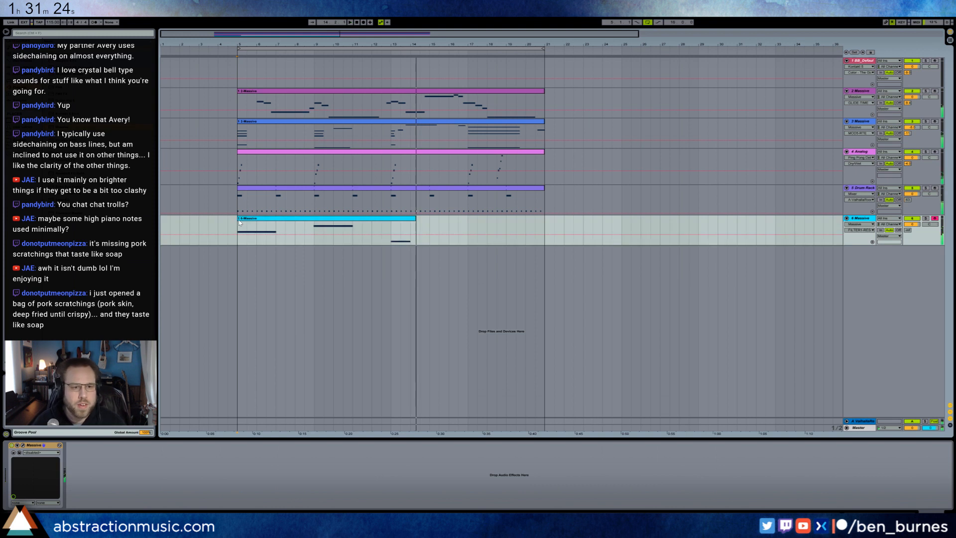
click(239, 222)
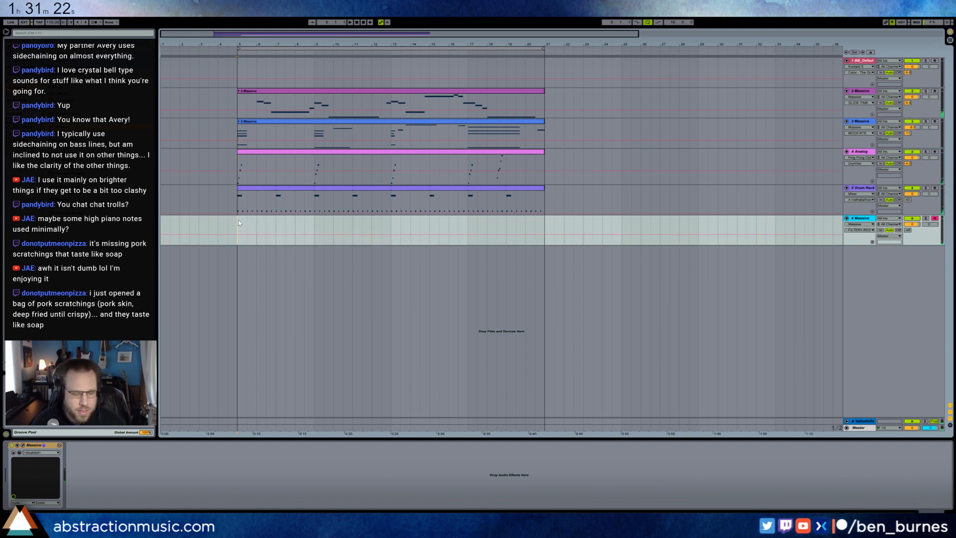
key(ctrl+z)
Move the recorded clip's second note to G#1 and third to C2, extend the clip to bar 21 and consolidate it.
double_click(291, 218)
drag(507, 364, 510, 388)
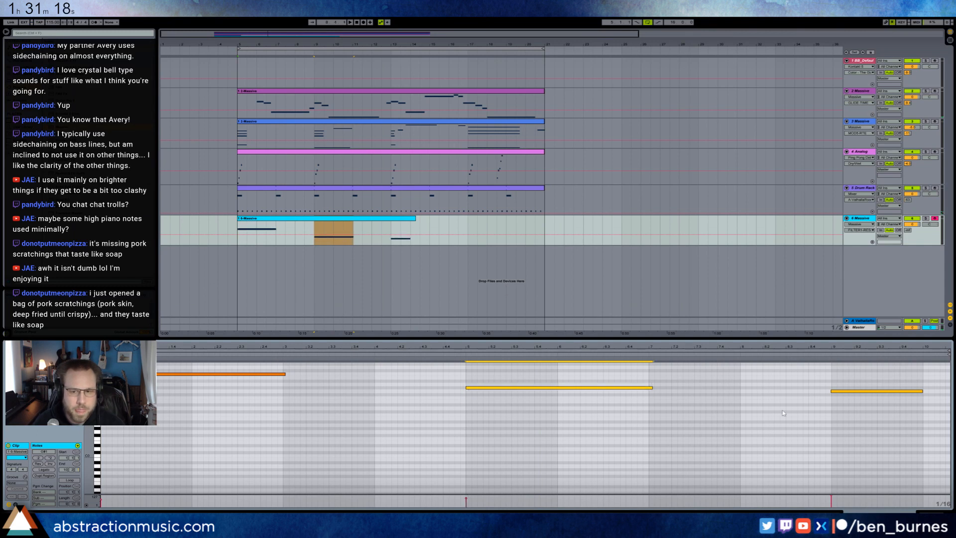
drag(876, 389, 876, 382)
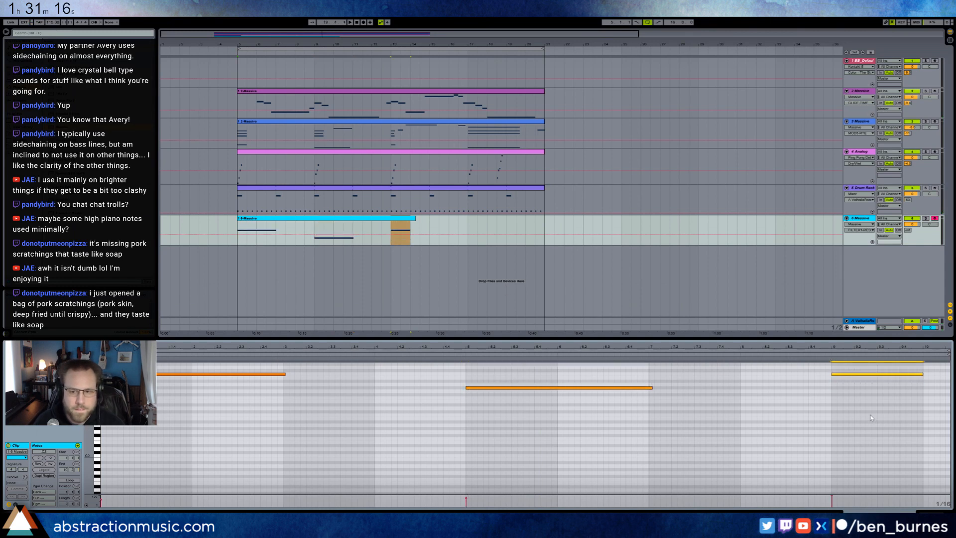
drag(416, 220, 541, 226)
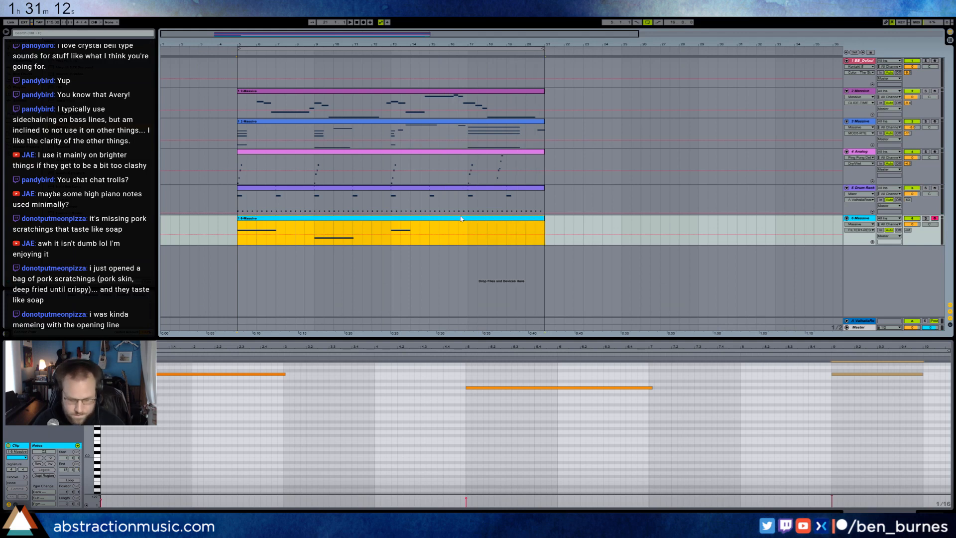
key(ctrl+j)
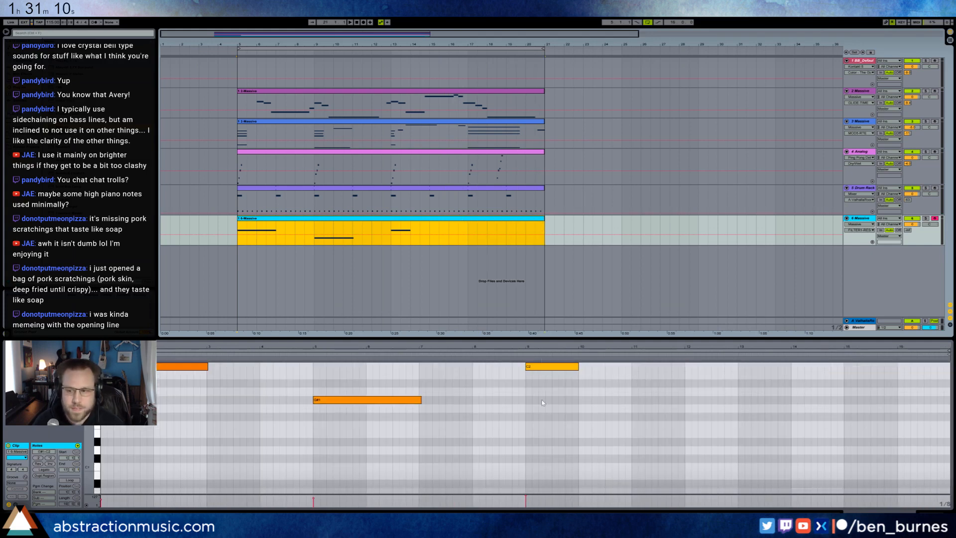
Lengthen the C2 note at clip bar 9 to two bars and add a two-bar G#1 note at clip bar 13.
scroll(556, 392, up, 4)
key(space)
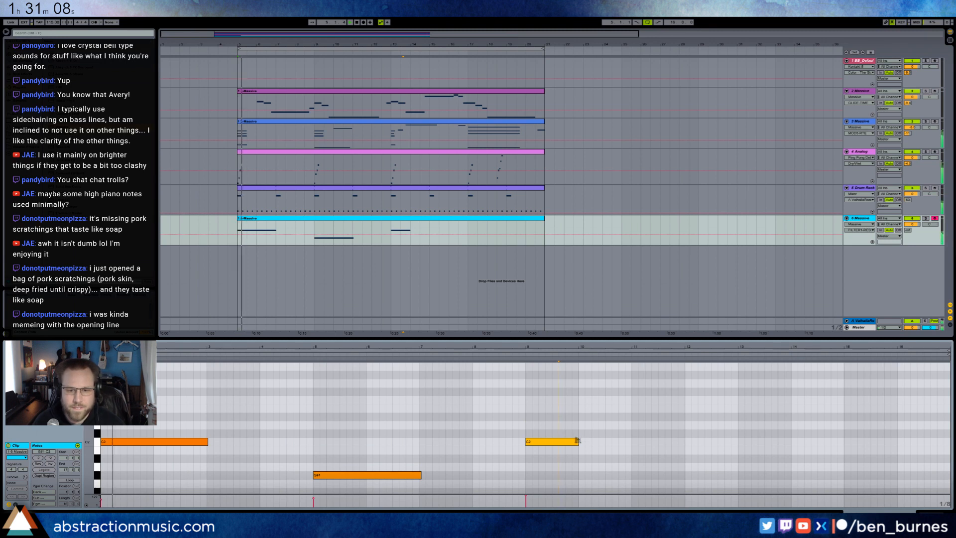
drag(578, 441, 631, 442)
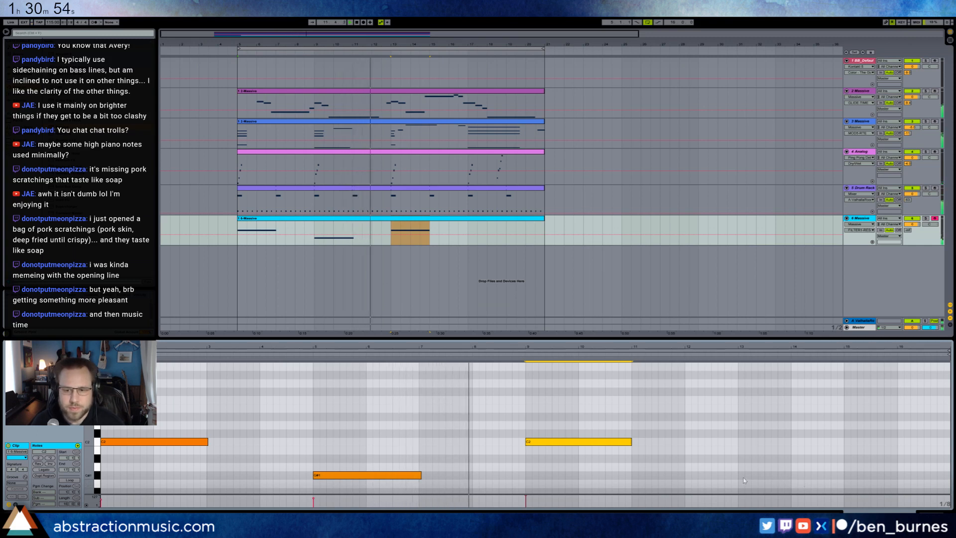
mouse_move(740, 475)
mouse_down()
mouse_move(850, 478)
mouse_move(845, 471)
mouse_up()
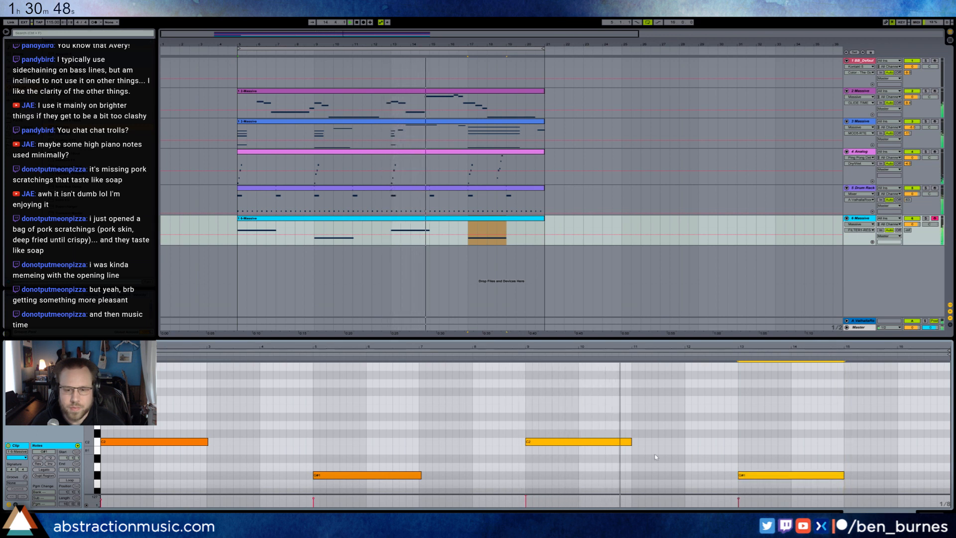
Adjust the pad Massive's macro knobs, including Reverb, and check its oscillator and filter settings during playback.
key(shift+Tab)
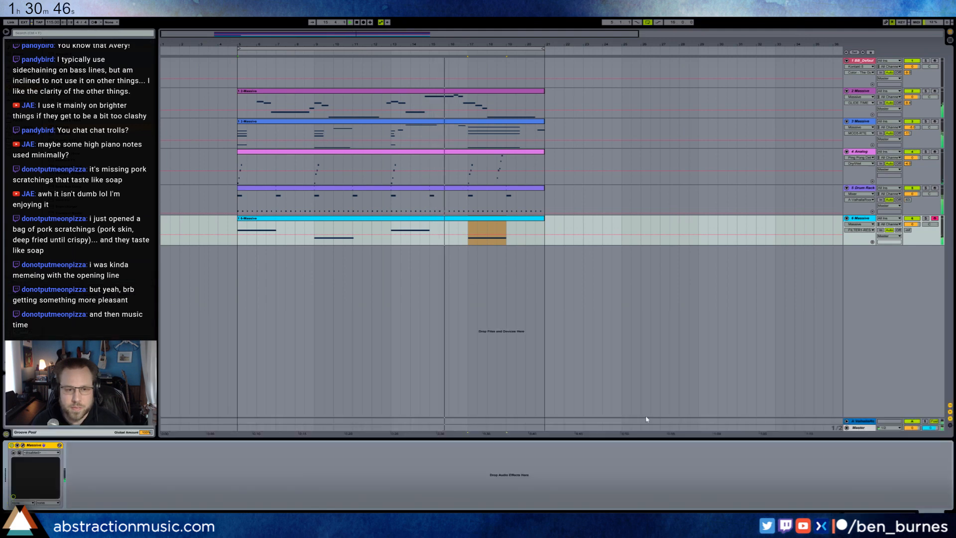
click(22, 446)
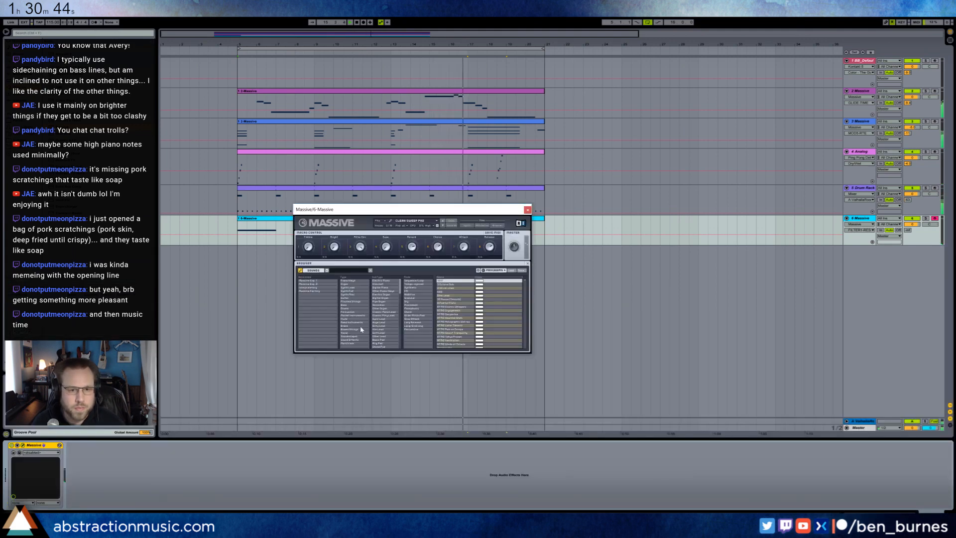
drag(448, 214, 548, 273)
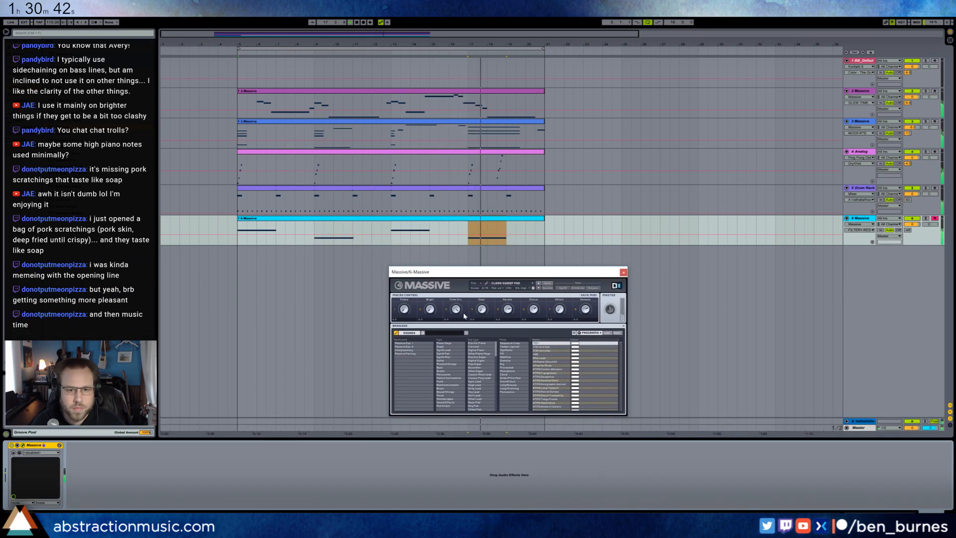
click(484, 311)
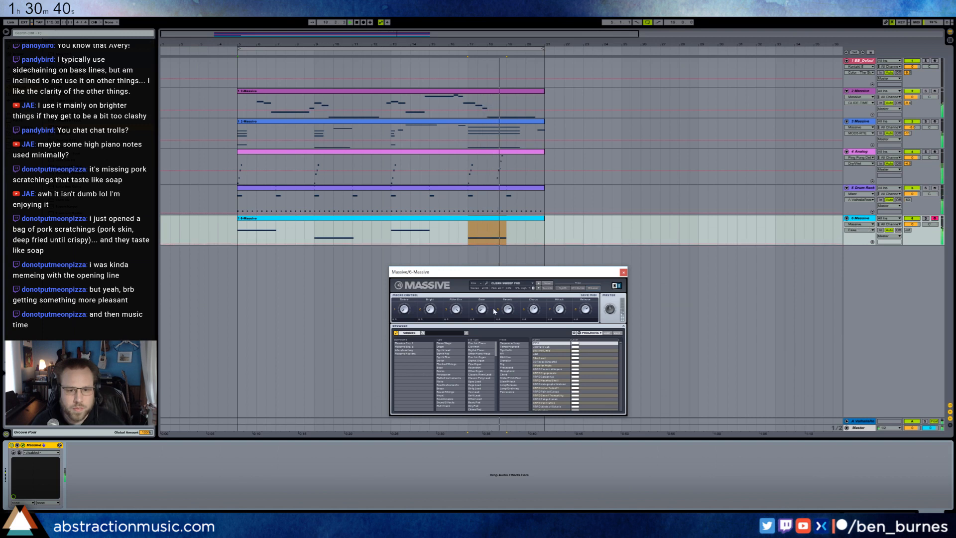
click(586, 310)
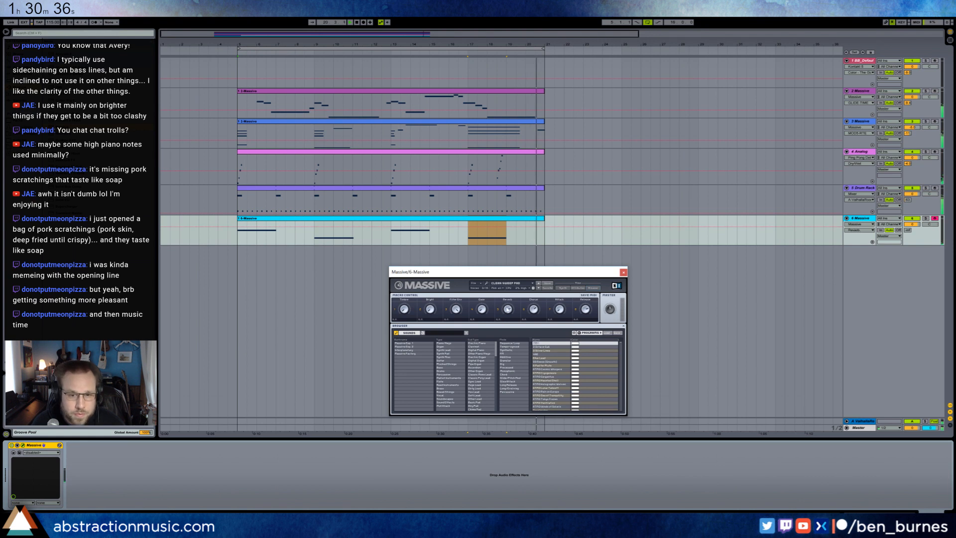
click(563, 288)
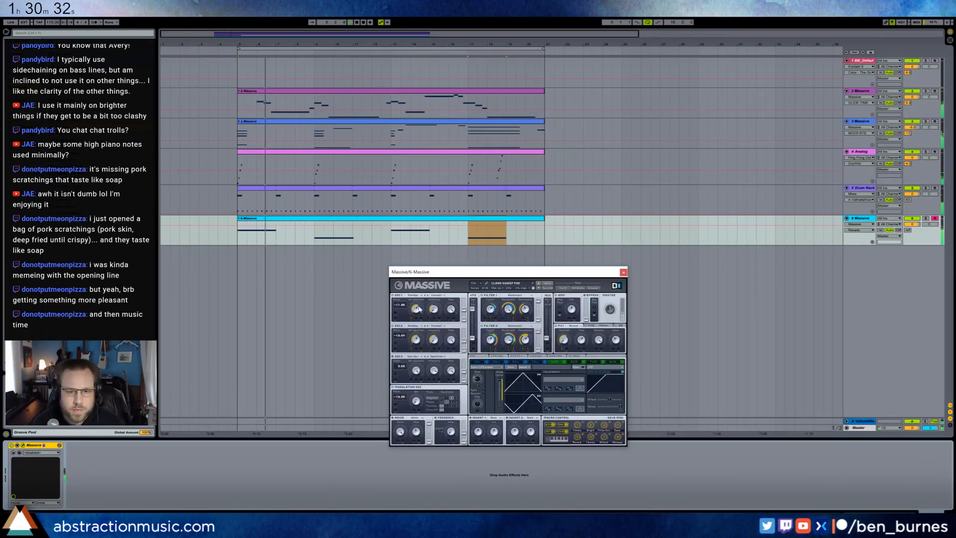
click(623, 274)
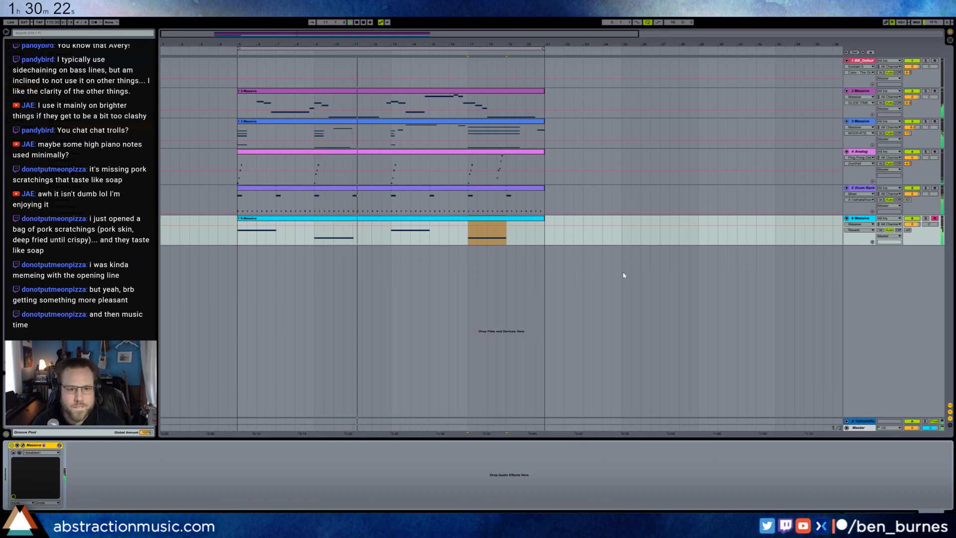
Review the device chains on the Drum Rack, Analog and Massive tracks, including the two compressors on track 3.
click(425, 188)
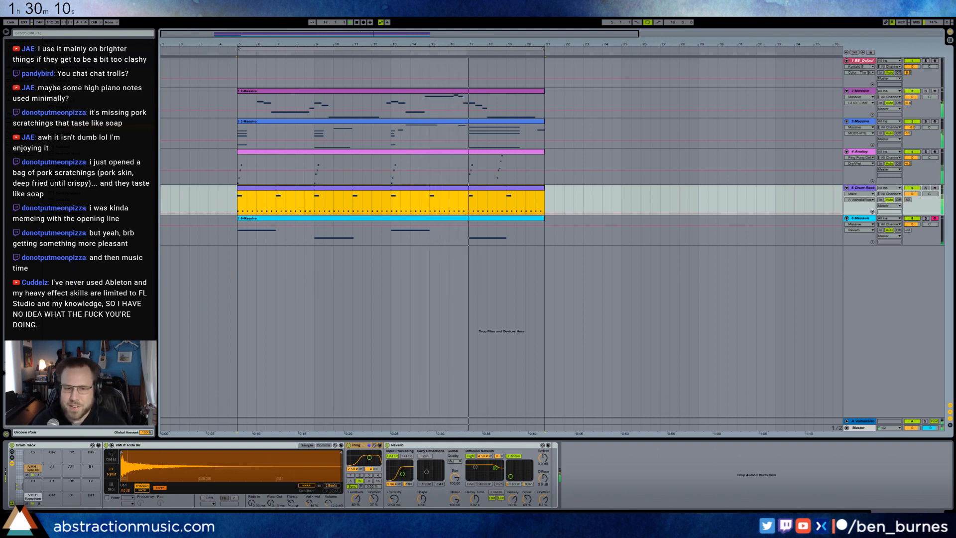
click(31, 451)
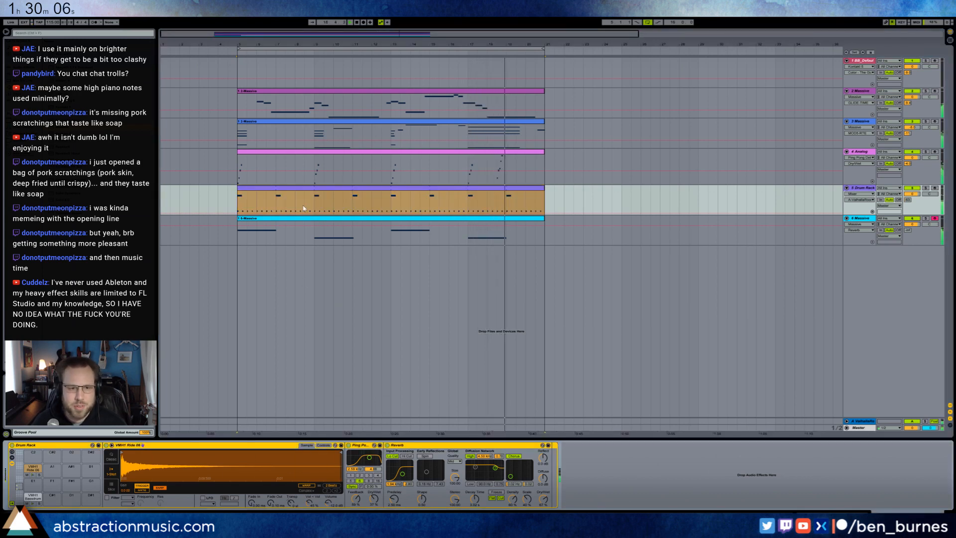
key(Up)
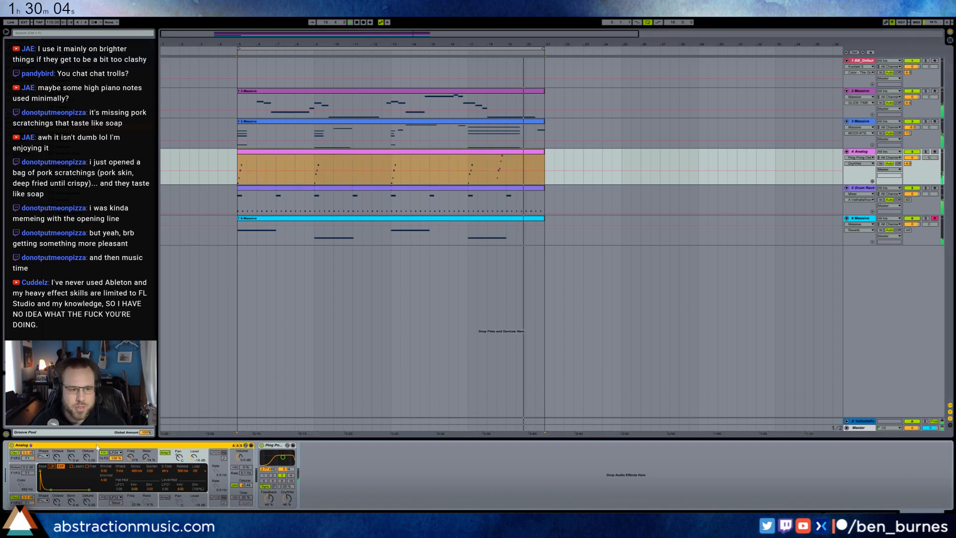
click(401, 219)
click(33, 445)
click(23, 445)
click(623, 273)
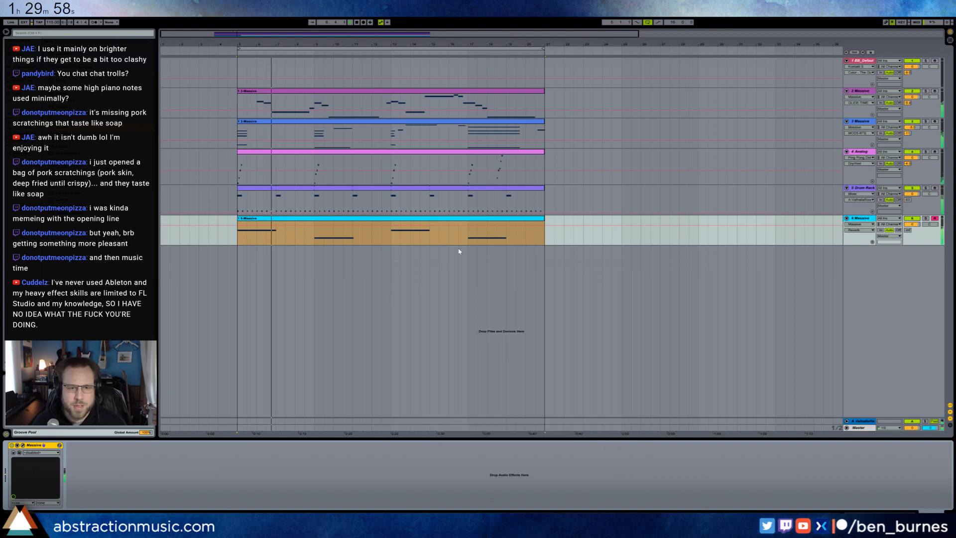
click(262, 126)
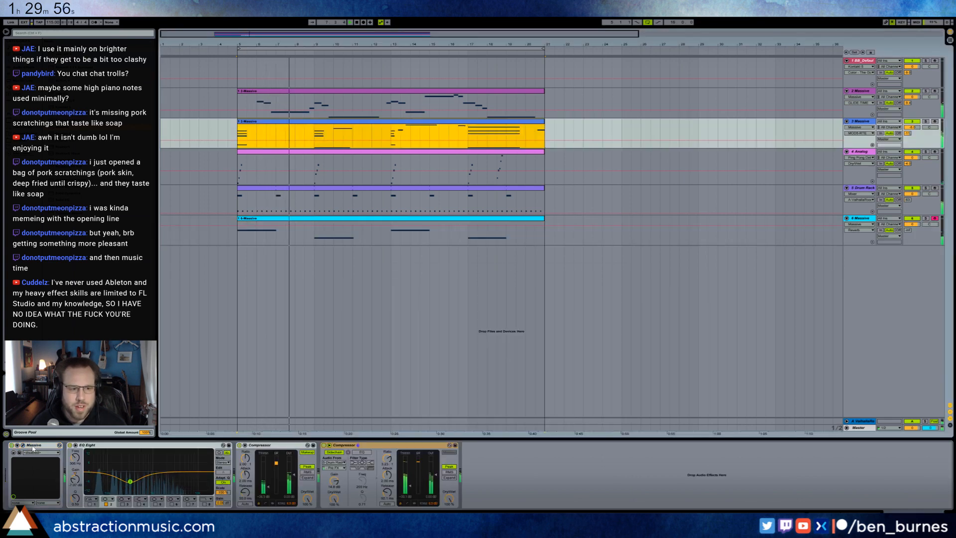
click(275, 439)
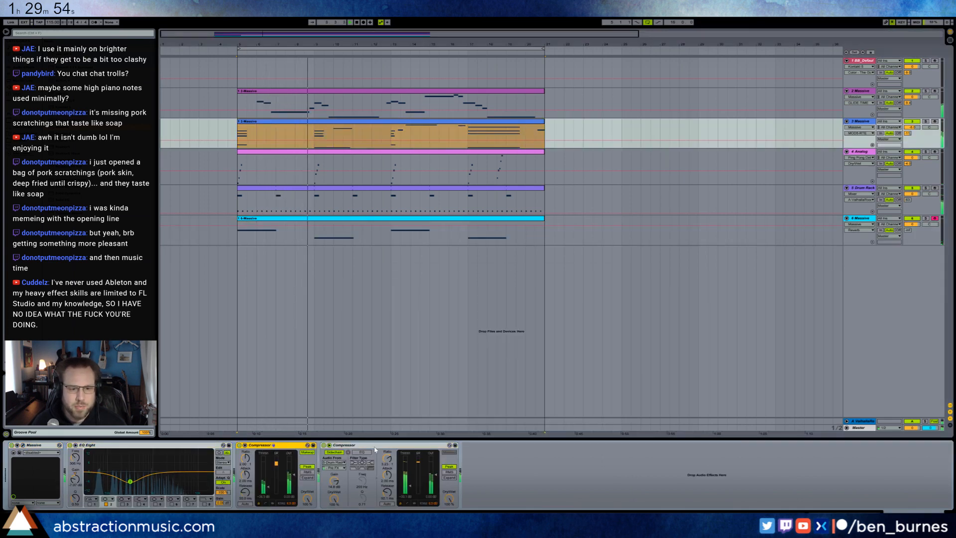
click(344, 445)
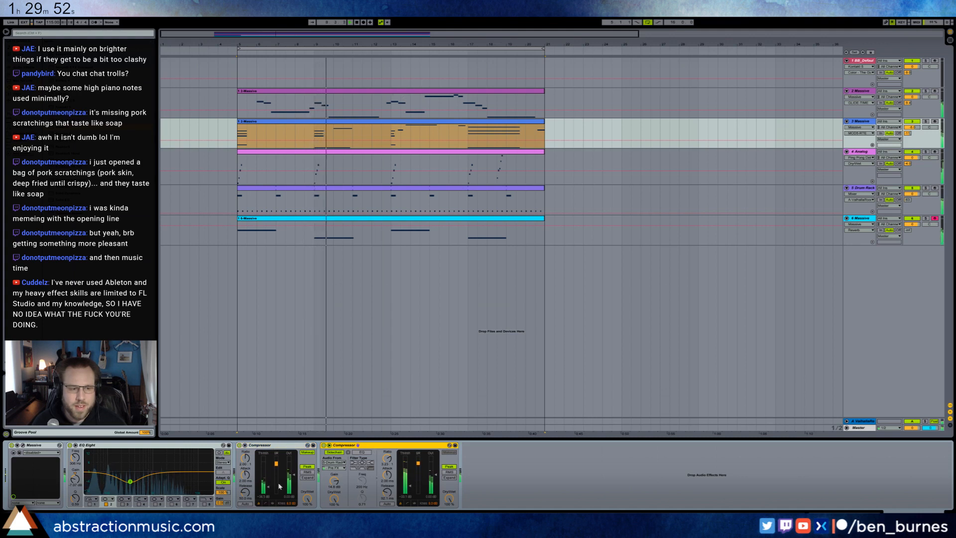
click(236, 174)
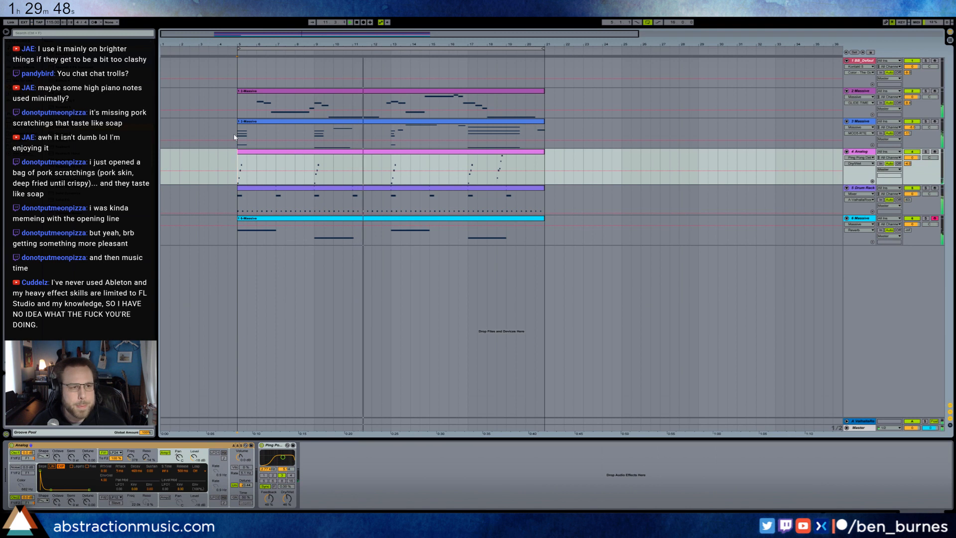
Switch to a Chrome window with a new tab, place it over the arrangement and enlarge it.
mouse_move(65, 528)
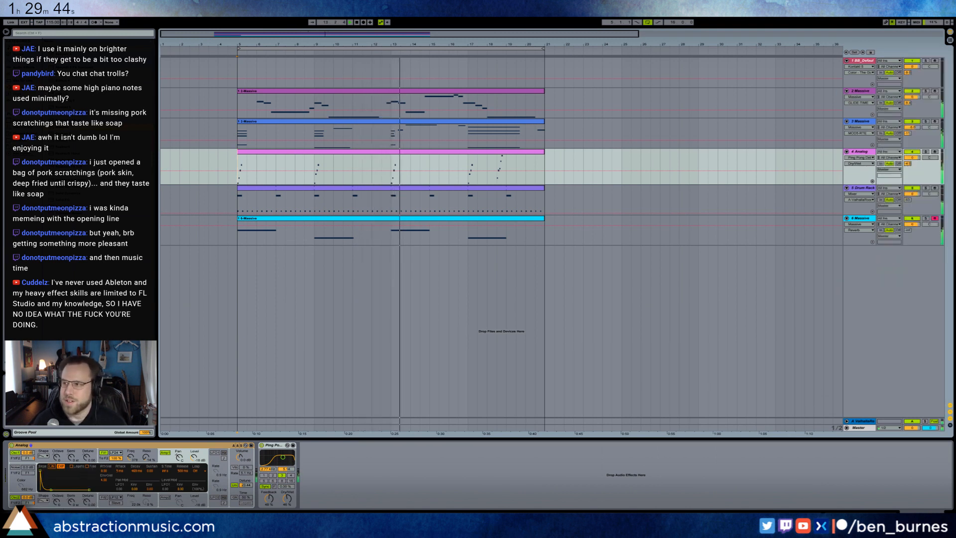
drag(842, 99, 501, 177)
drag(447, 21, 447, 23)
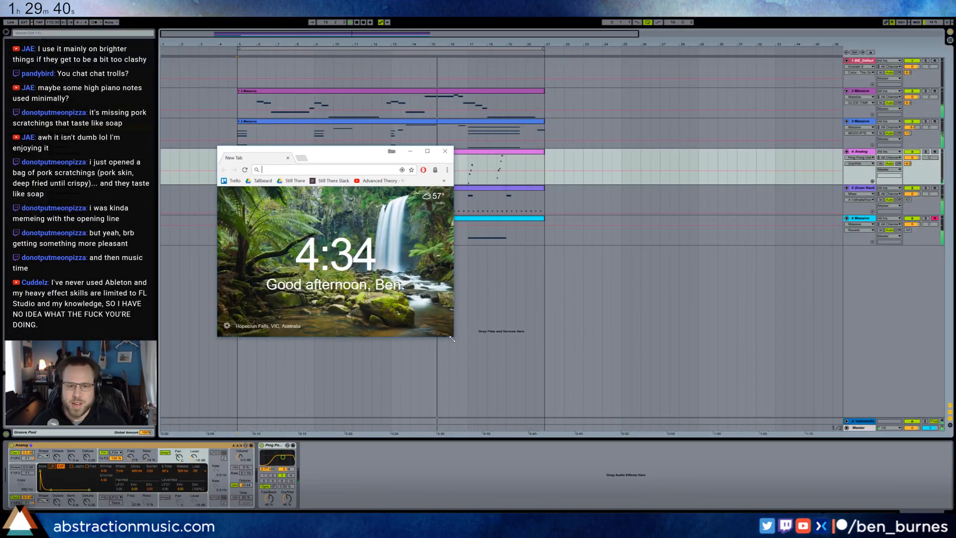
drag(452, 339, 616, 401)
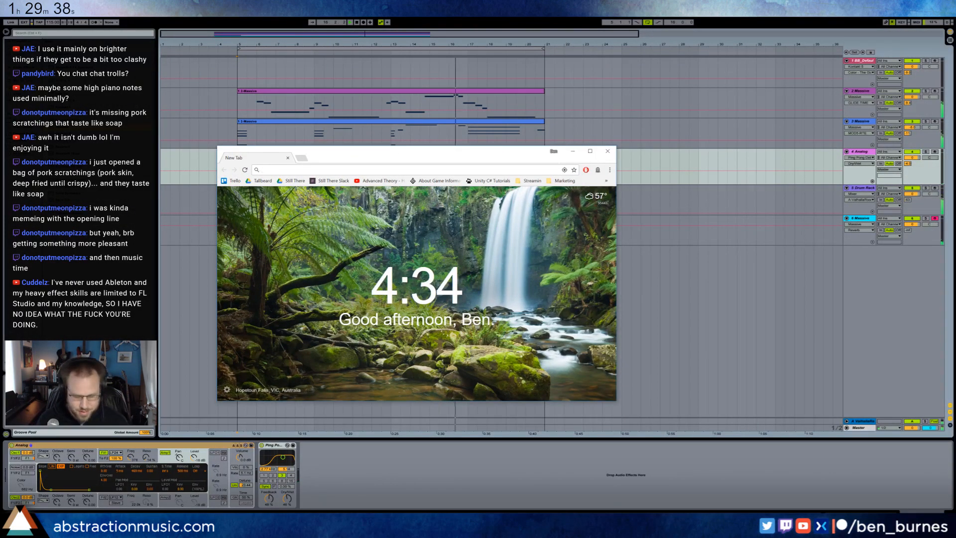
Search Google for wikipedia, open its Spanish edition and move the browser window clear of the track clips.
text(wikipedia)
key(Return)
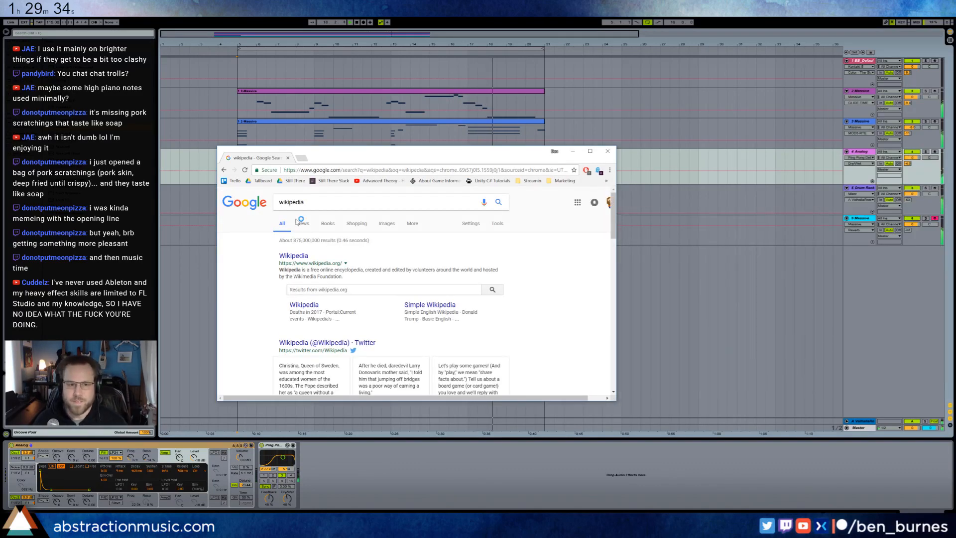
click(293, 256)
mouse_move(616, 399)
mouse_down()
mouse_move(798, 504)
mouse_move(602, 442)
mouse_move(605, 411)
mouse_up()
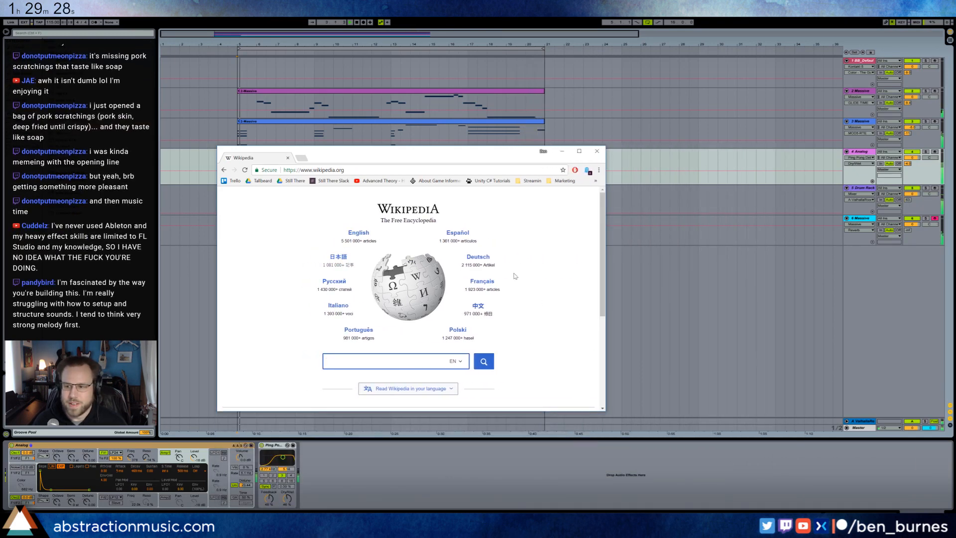
click(457, 233)
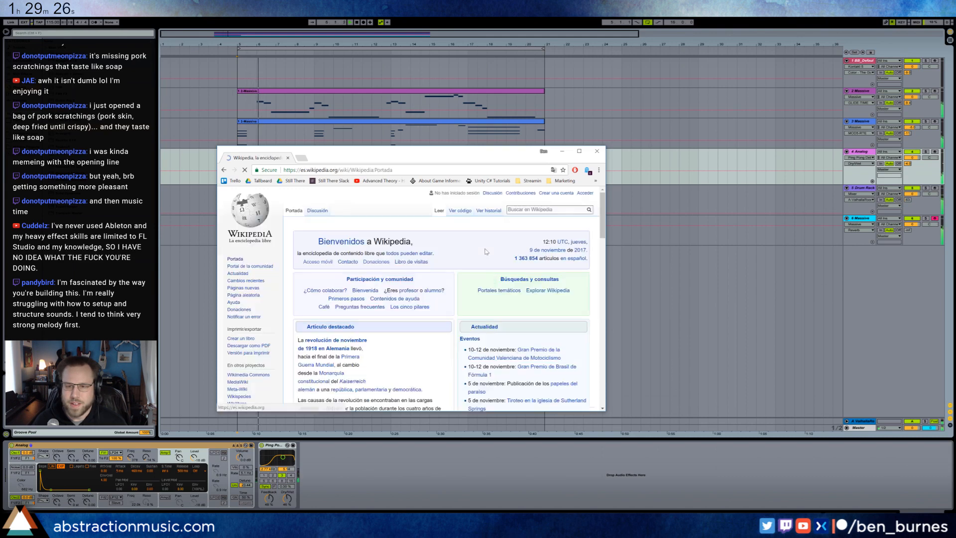
drag(384, 153, 532, 182)
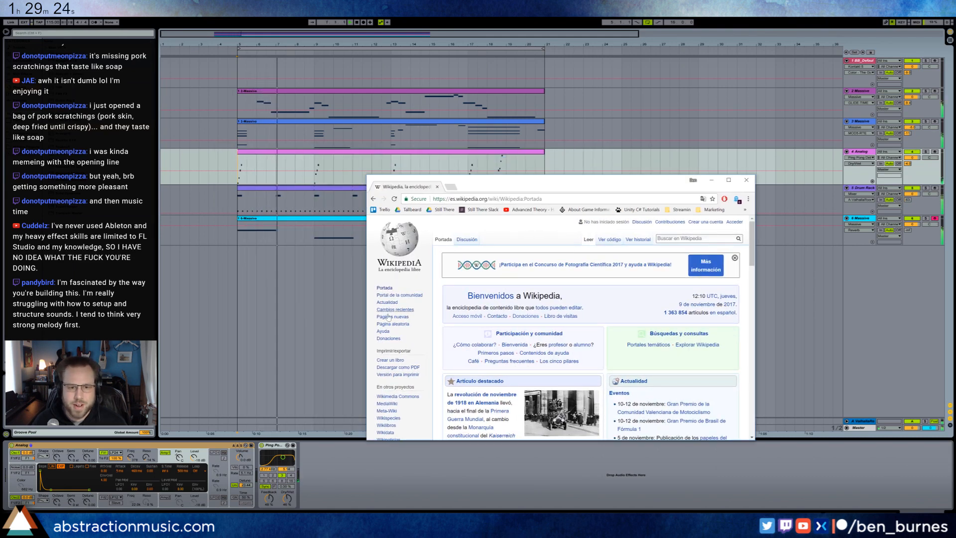
scroll(393, 321, down, 2)
scroll(392, 321, up, 2)
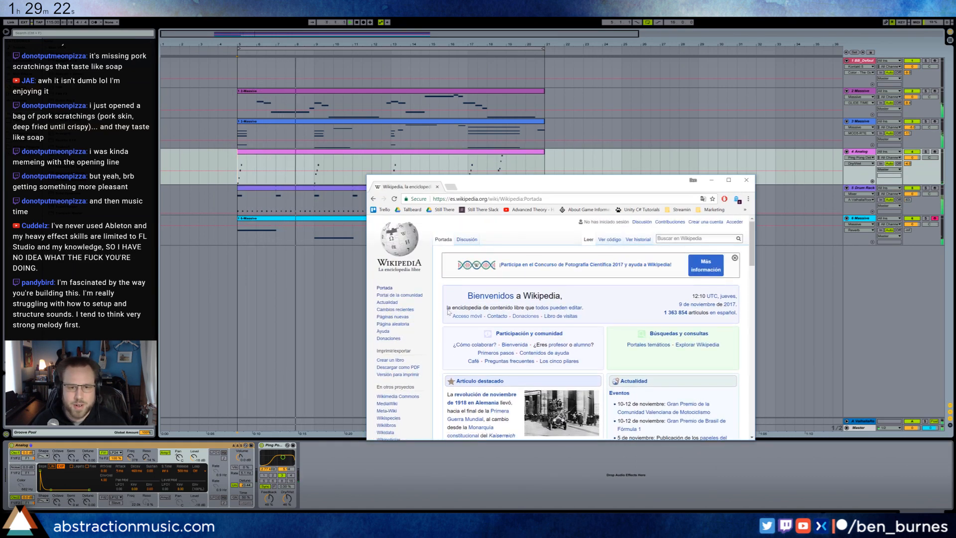
key(ctrl+f)
text(random)
scroll(418, 294, down, 3)
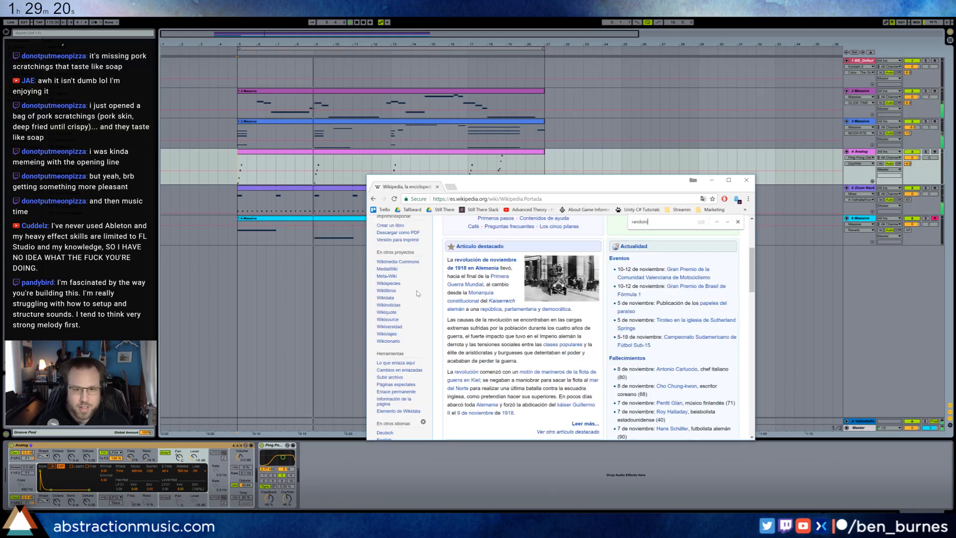
Switch to the English Wikipedia, find "random" on its main page and open a random article.
key(alt+Left)
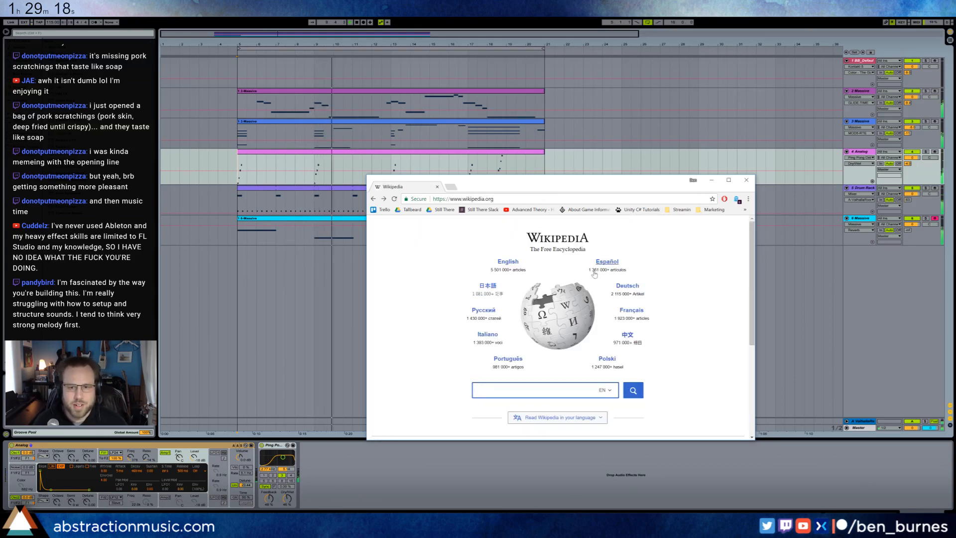
click(518, 267)
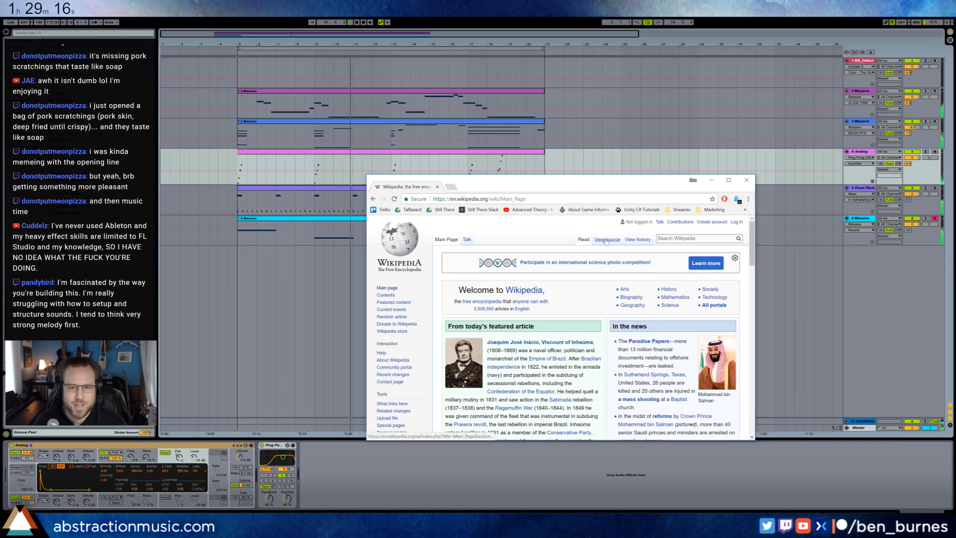
key(ctrl+f)
text(random)
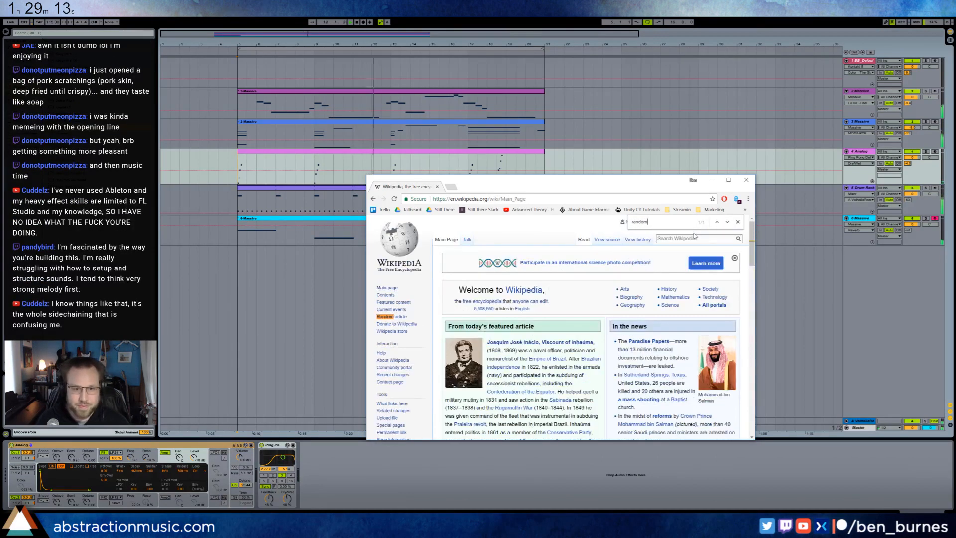
click(400, 318)
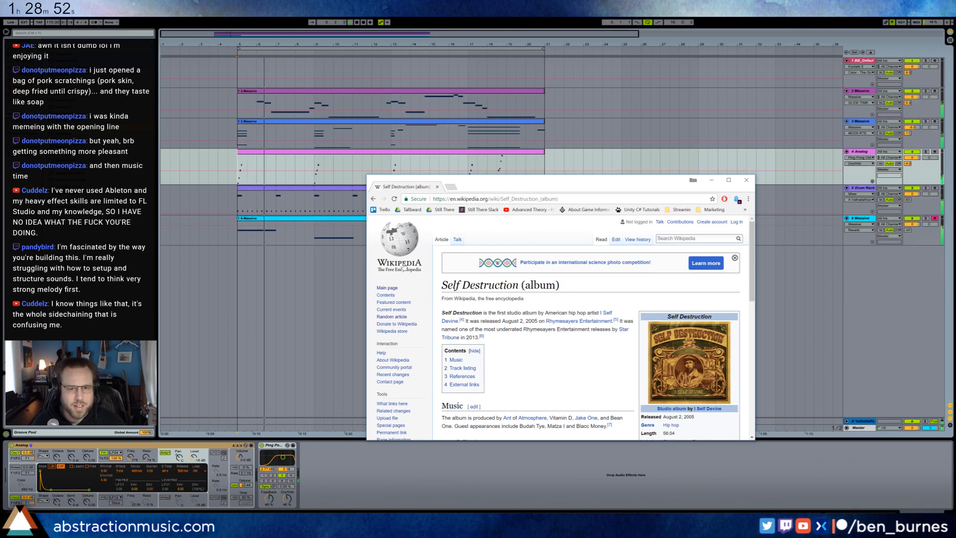
Close the browser and save the Live set as "2017-11-09 Self Destruction" in the 2 Hour Tracks 2017 folder.
click(746, 179)
key(ctrl+shift+s)
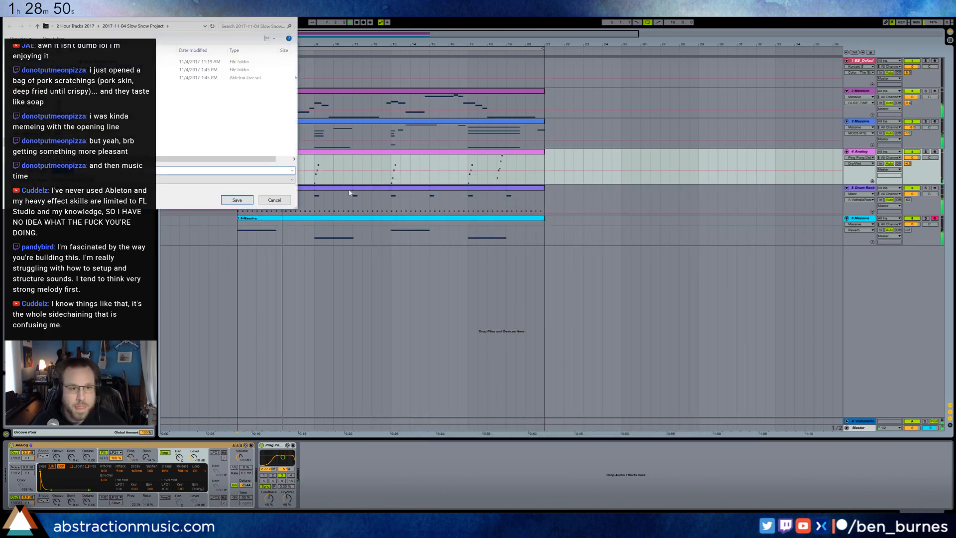
click(582, 188)
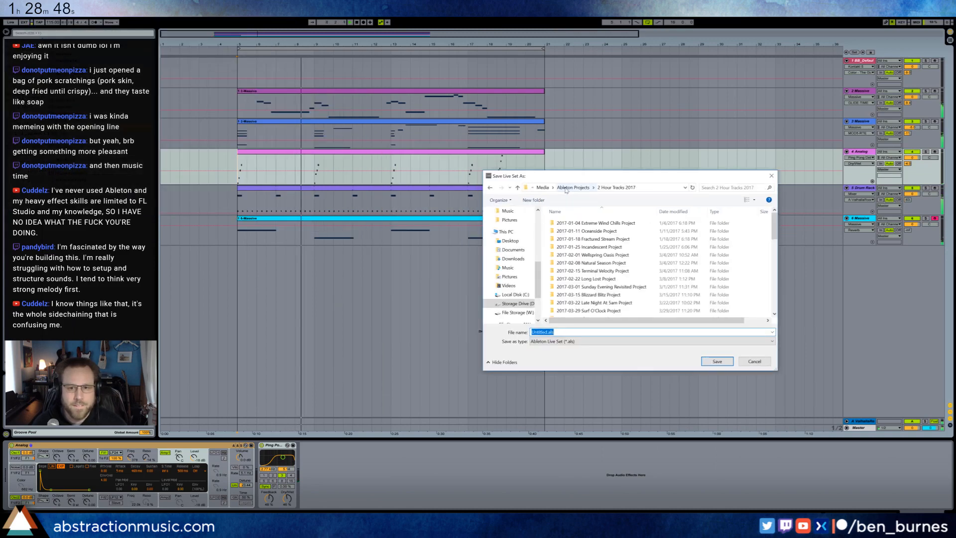
scroll(660, 266, down, 10)
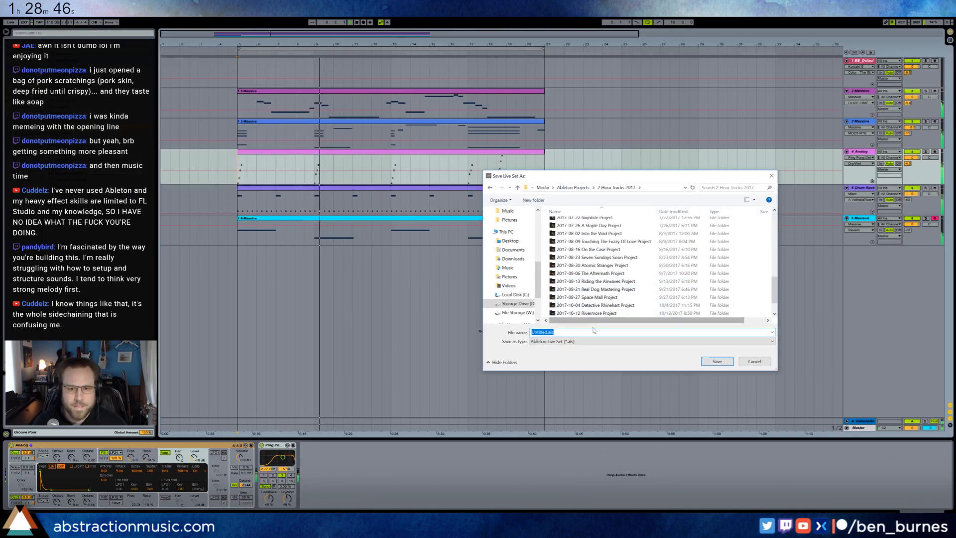
text(2017-1)
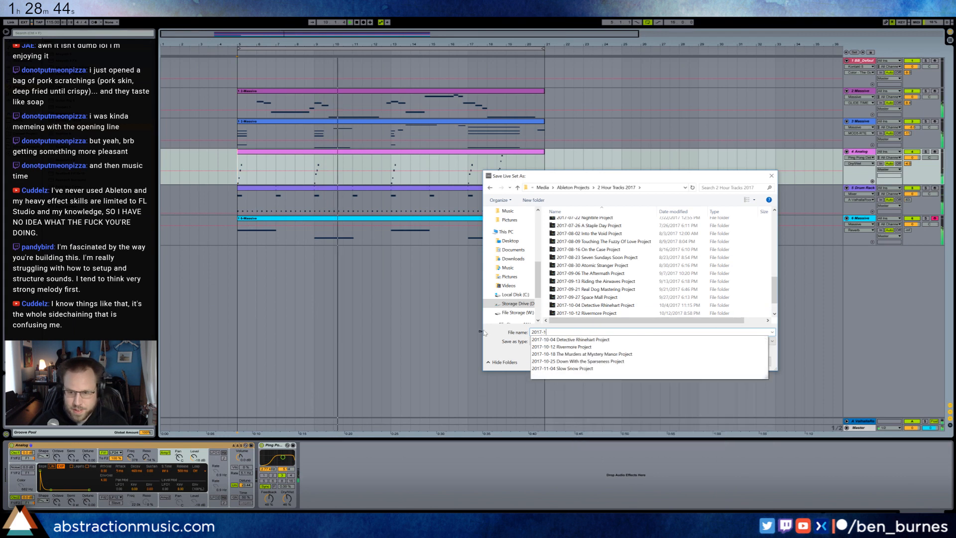
text(1-09 Se)
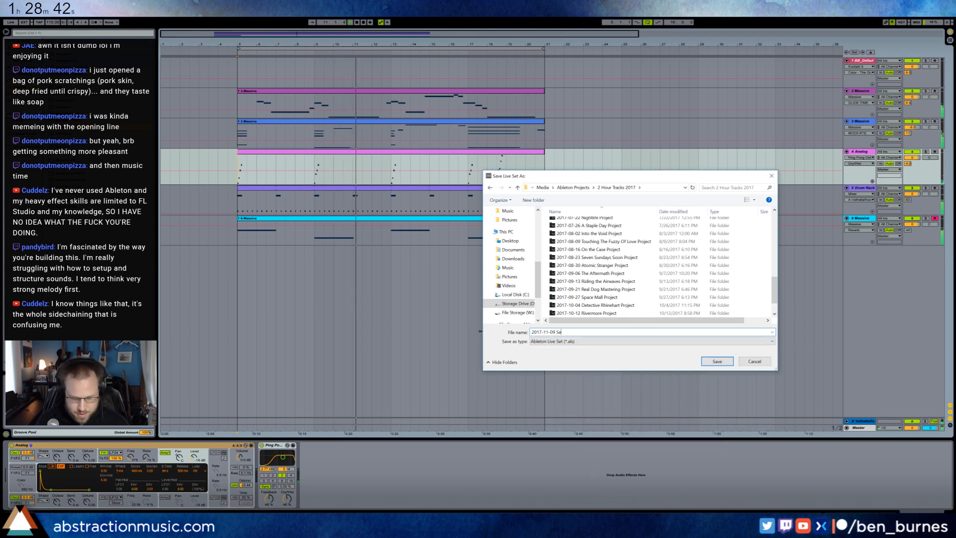
text(lf Destruction)
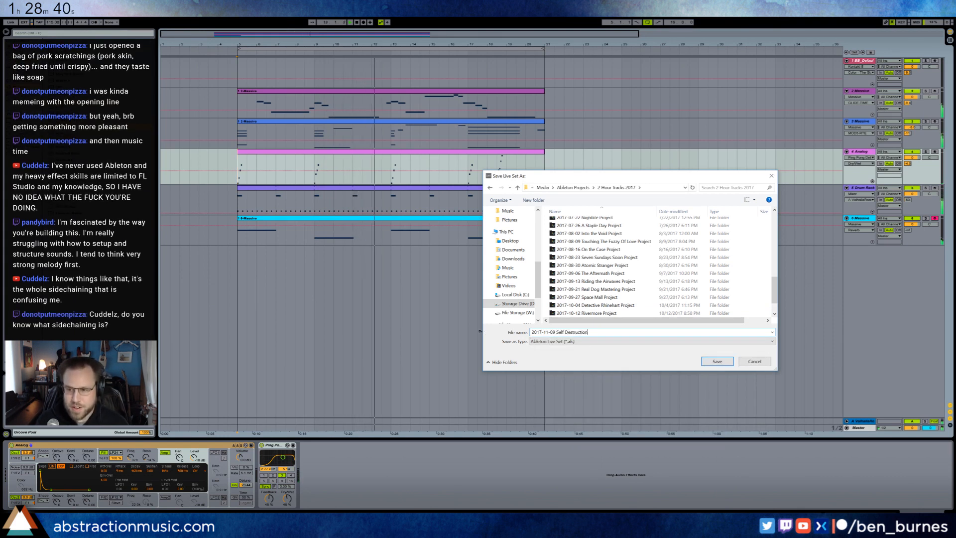
key(Return)
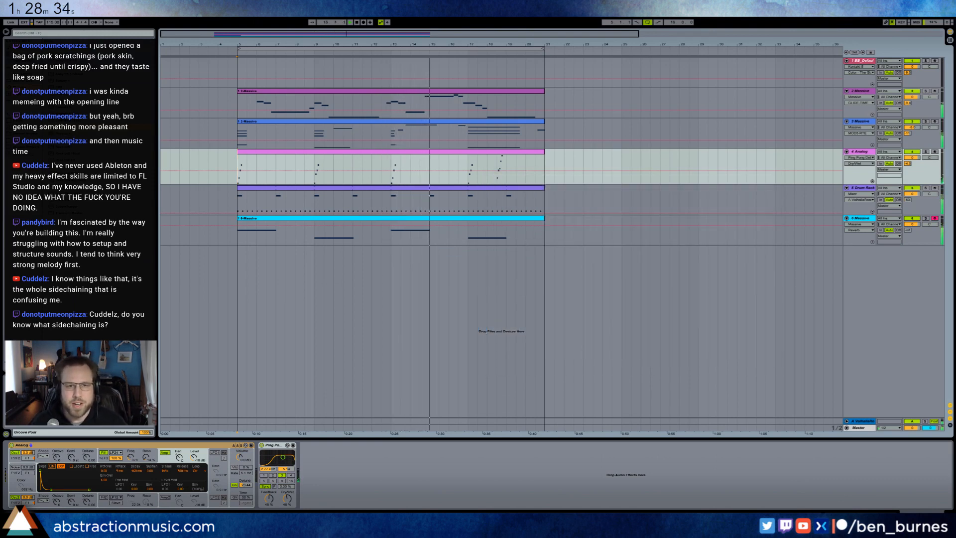
Play the arrangement from bar 5 to review how the existing parts sound together.
click(478, 122)
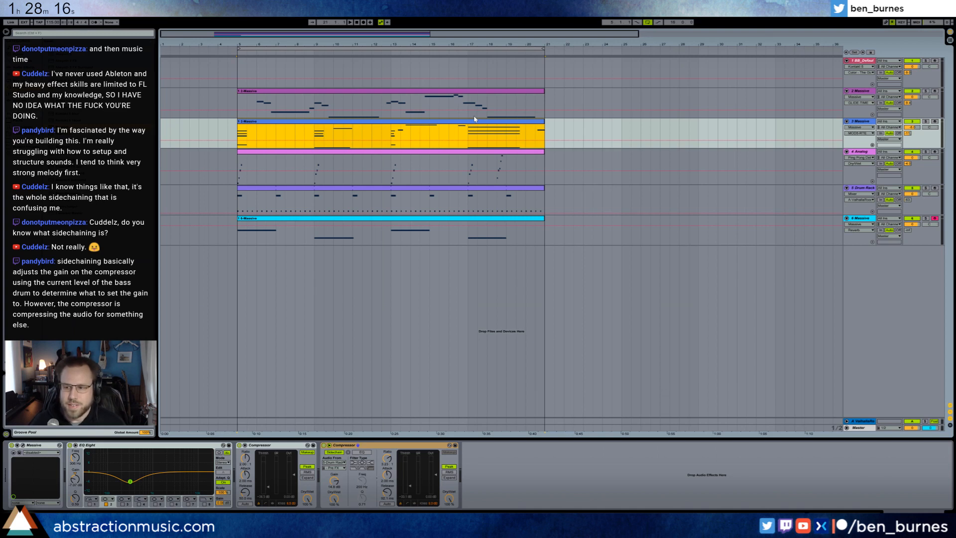
click(239, 133)
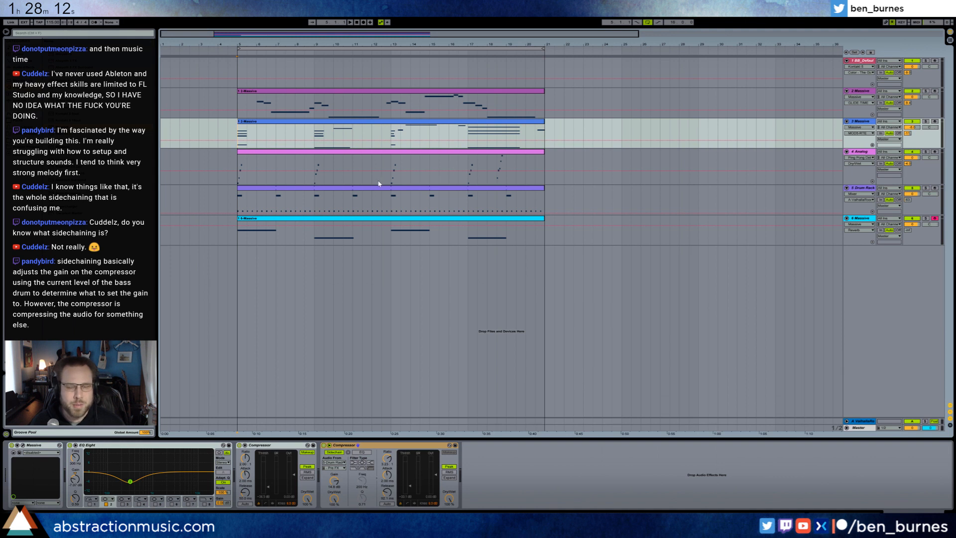
key(space)
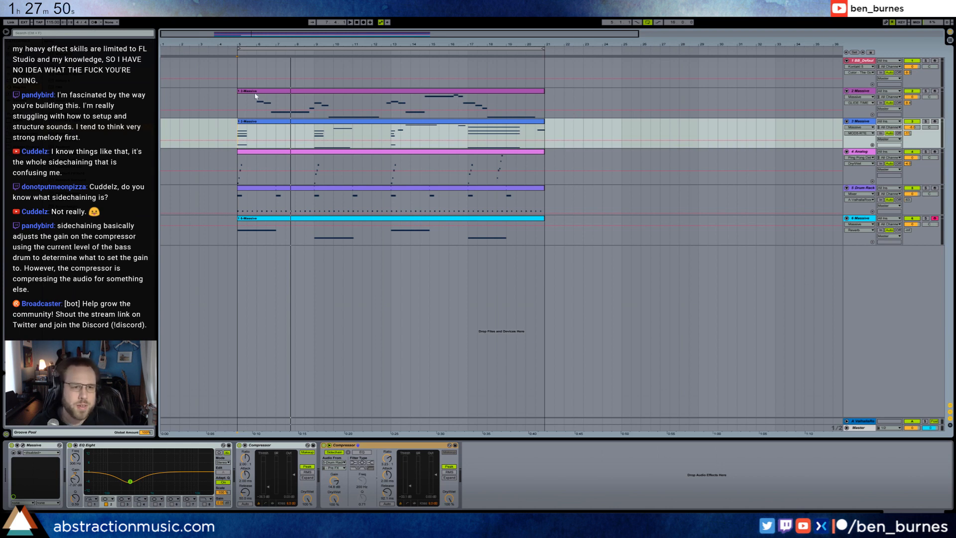
drag(236, 103, 537, 264)
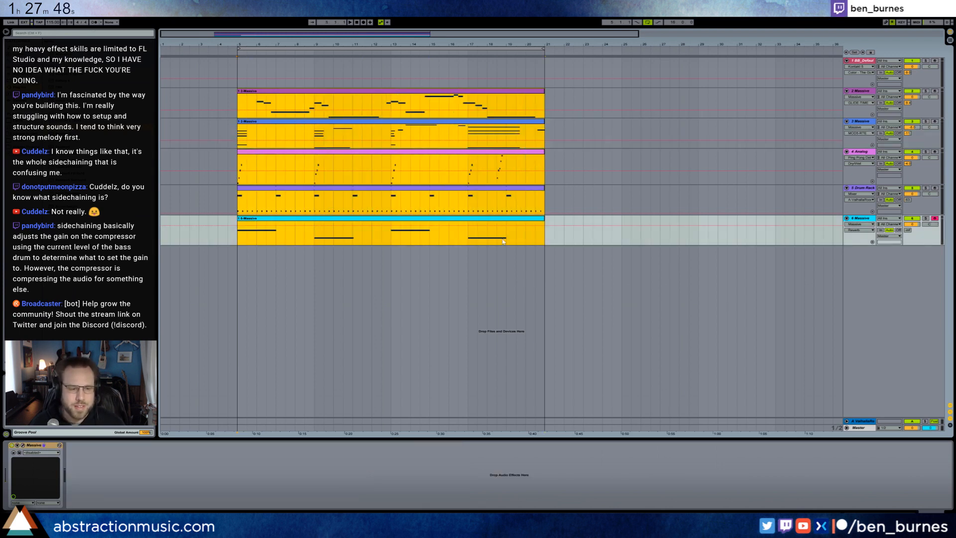
click(239, 102)
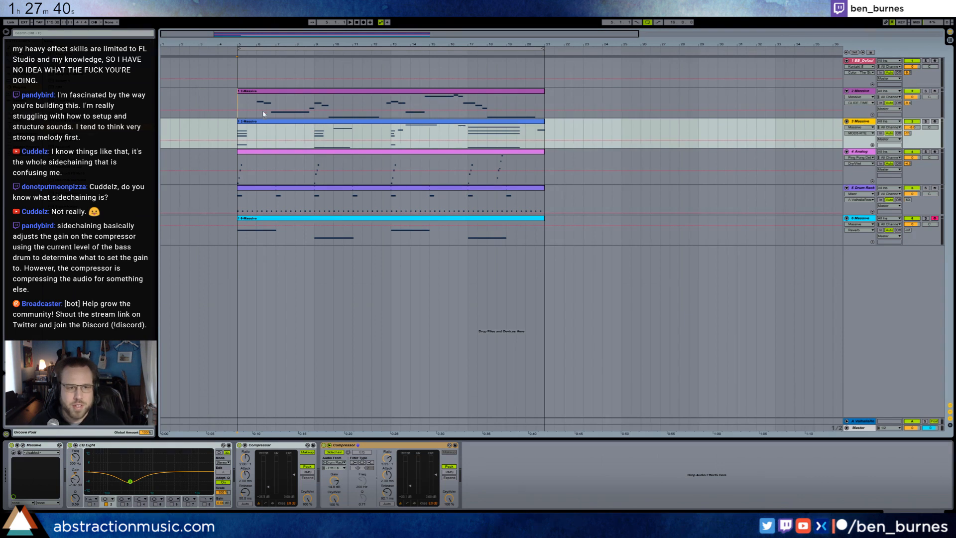
Insert a new MIDI track below the upper Massive track and load the Analog instrument on it.
click(240, 101)
key(ctrl+shift+t)
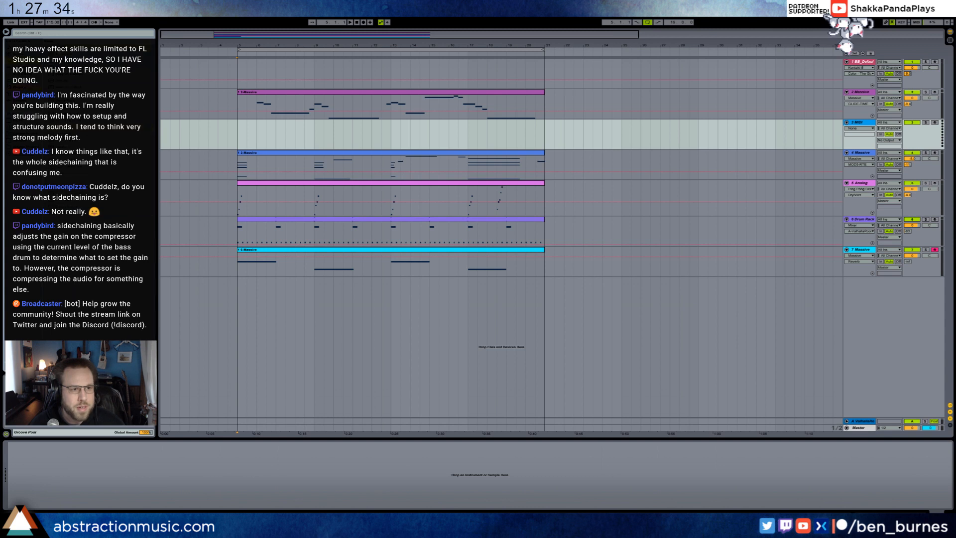
drag(290, 131, 290, 147)
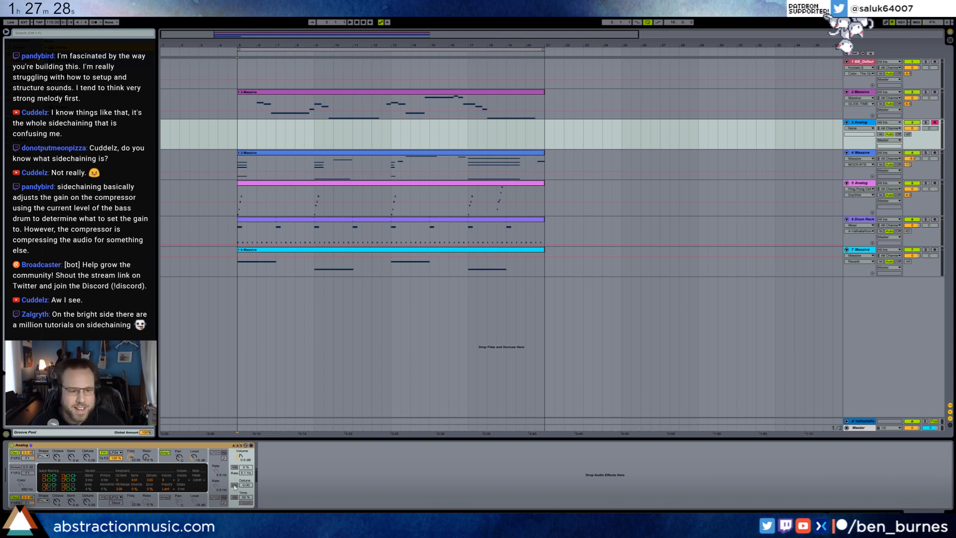
Enable unison in Analog and detune both oscillators.
click(234, 485)
drag(87, 457, 87, 455)
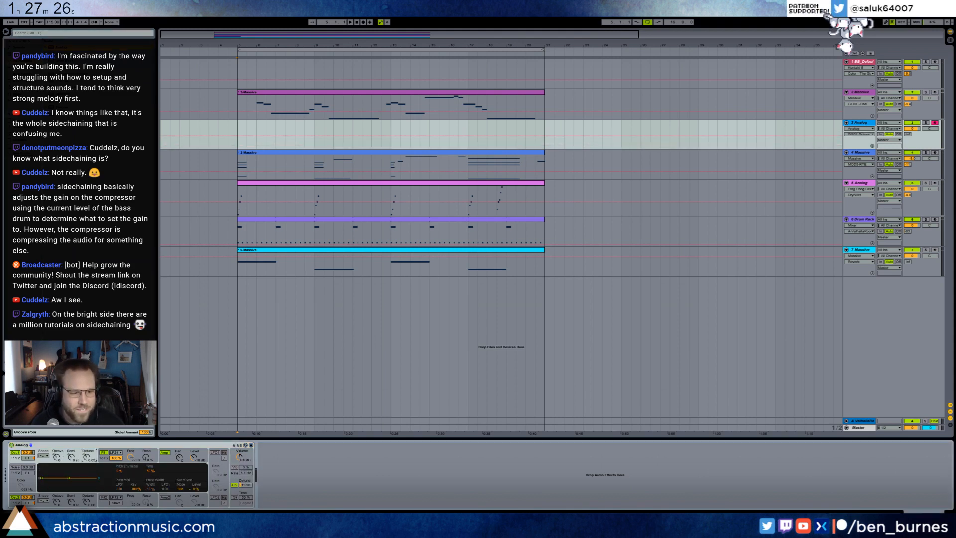
drag(87, 500, 87, 499)
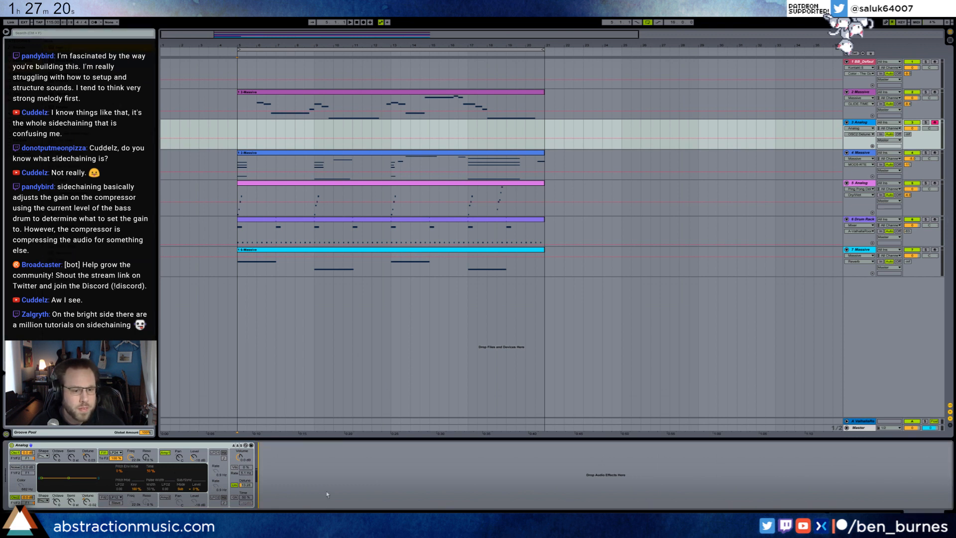
Add an Amp effect after Analog with adjusted tone controls and change the new track's volume.
drag(327, 495, 327, 494)
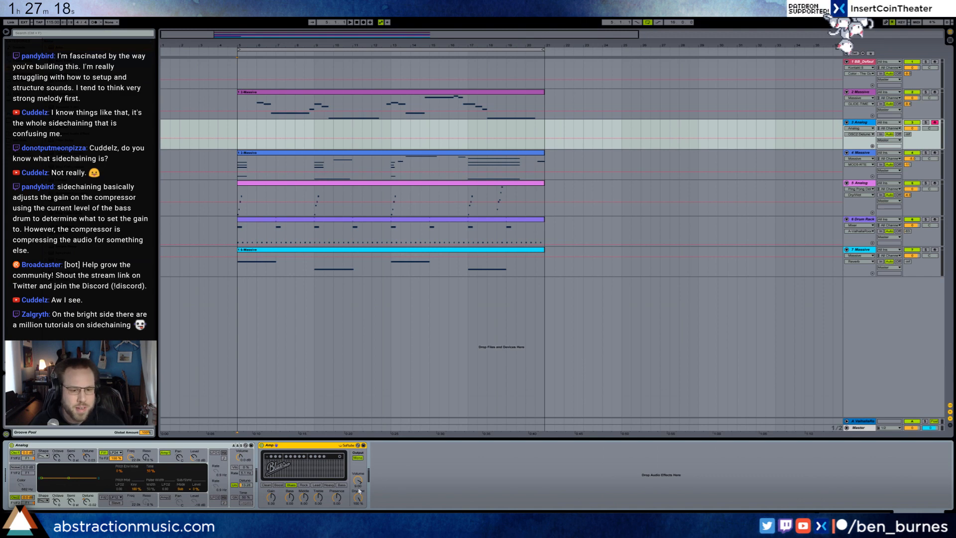
drag(290, 498, 318, 501)
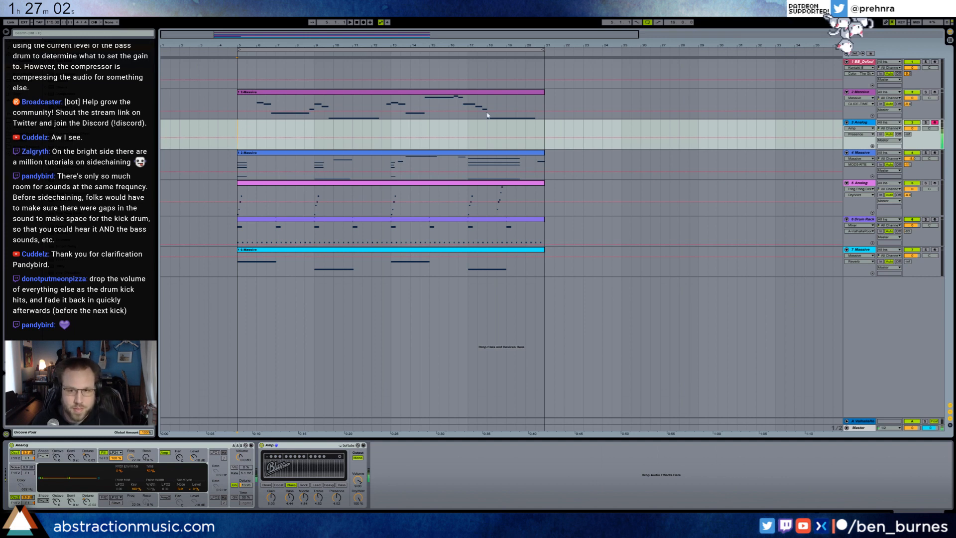
mouse_move(913, 129)
mouse_down()
mouse_move(914, 140)
mouse_move(908, 122)
mouse_up()
Adjust the frequency and resonance of Analog's first filter.
drag(130, 457, 131, 480)
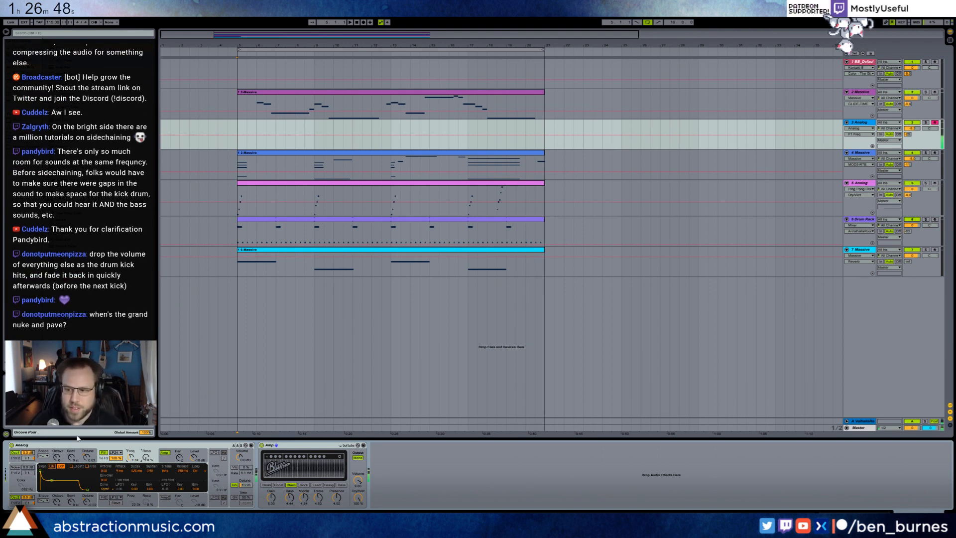
mouse_move(143, 462)
mouse_down()
mouse_move(143, 443)
mouse_move(145, 457)
mouse_up()
drag(131, 457, 131, 466)
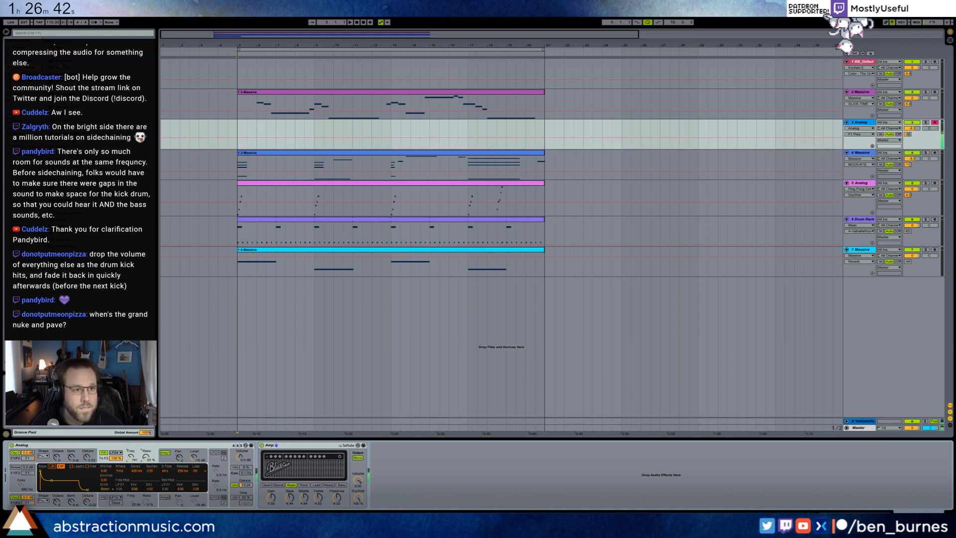
Add an Auto Pan effect after the Amp and switch its rate mode.
drag(58, 68, 416, 503)
click(397, 501)
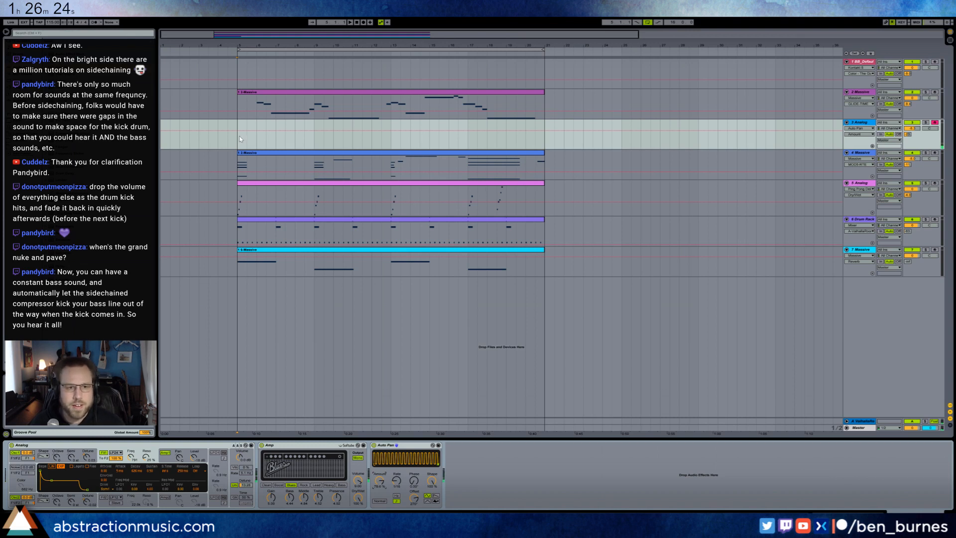
Reshape Analog's first amplifier envelope while the arrangement plays.
key(space)
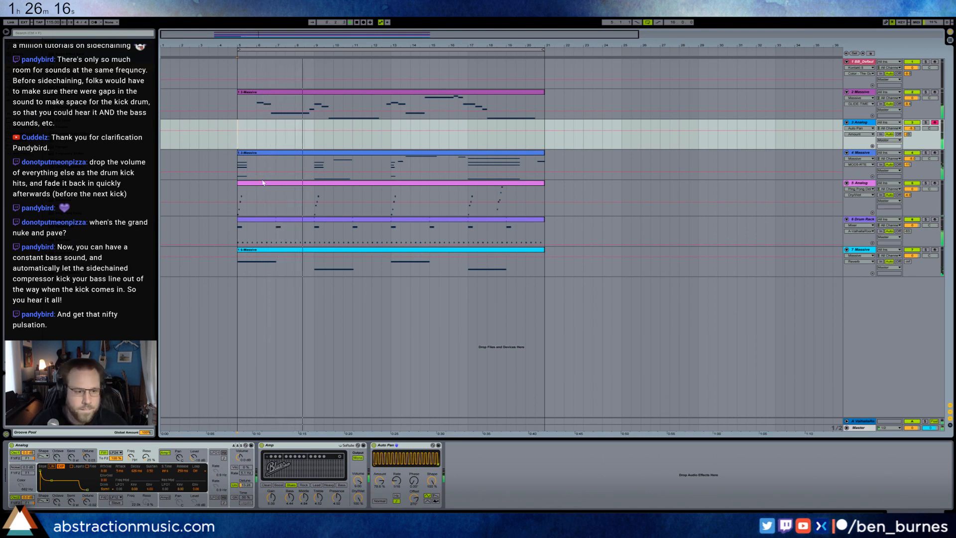
click(165, 462)
drag(54, 486, 59, 489)
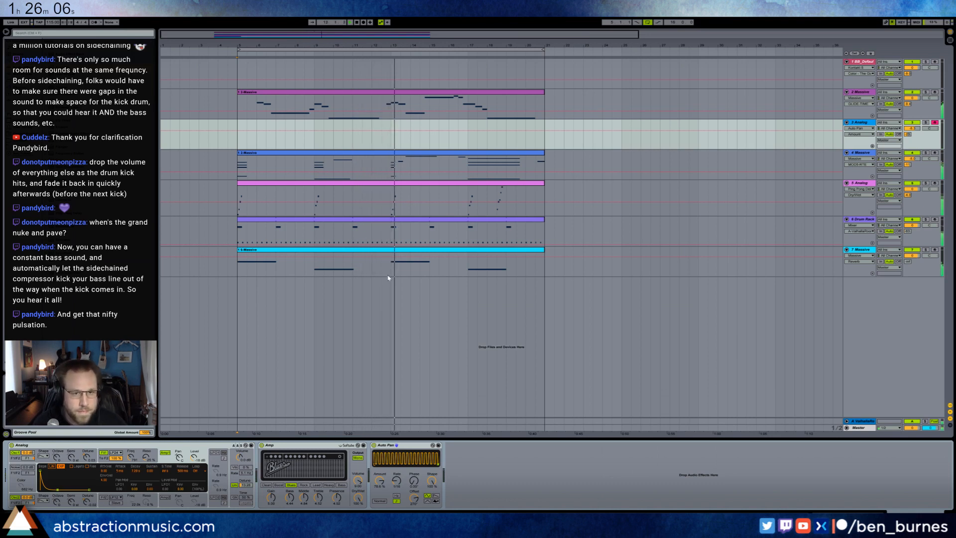
key(space)
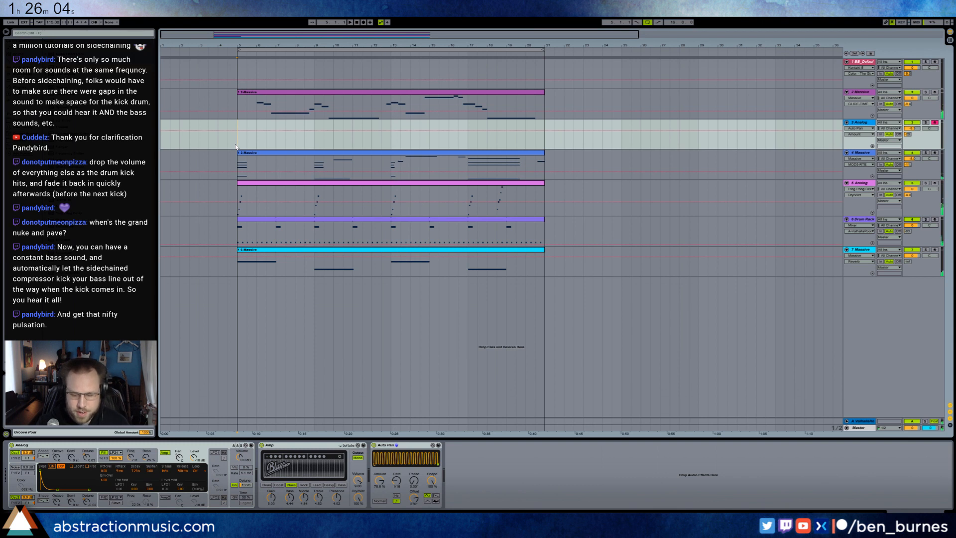
Record a held chord into a clip on the new Analog track, from bar 5 to bar 9.
key(F9)
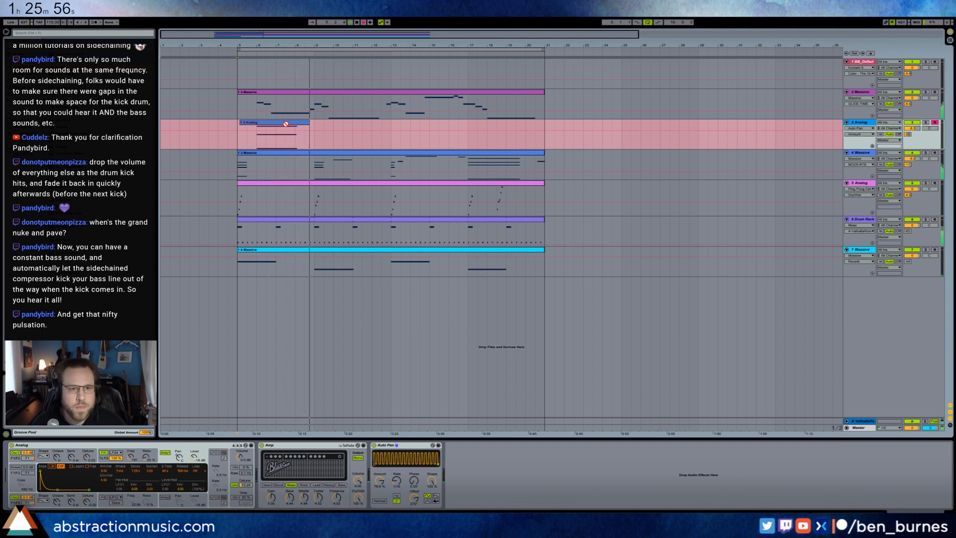
click(314, 134)
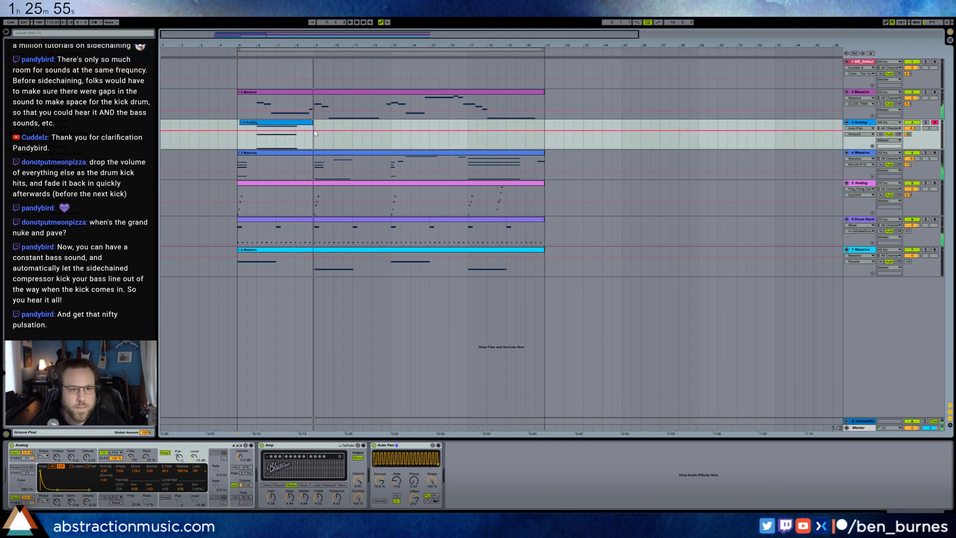
click(239, 128)
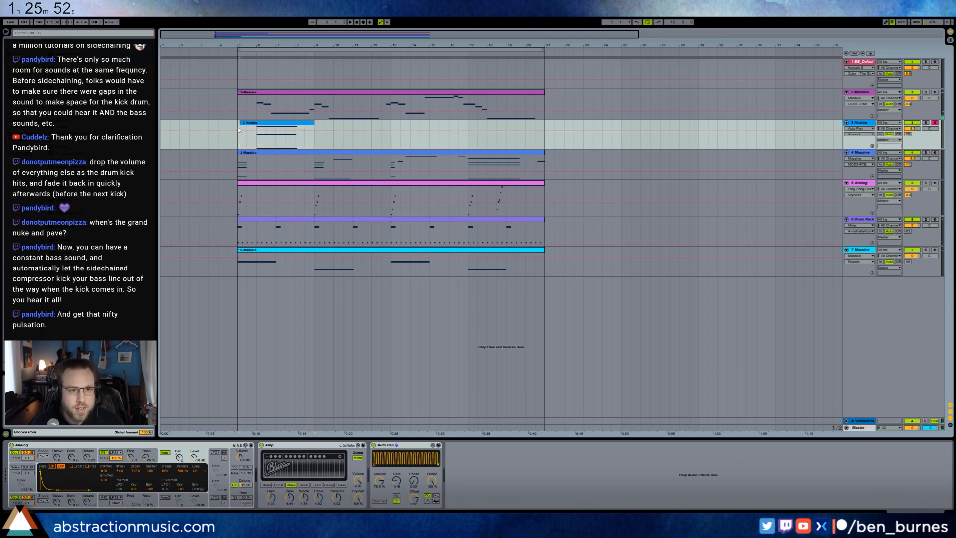
Turn on looping for the recorded Analog clip and extend it to bar 21.
double_click(306, 129)
click(68, 481)
drag(313, 122, 552, 136)
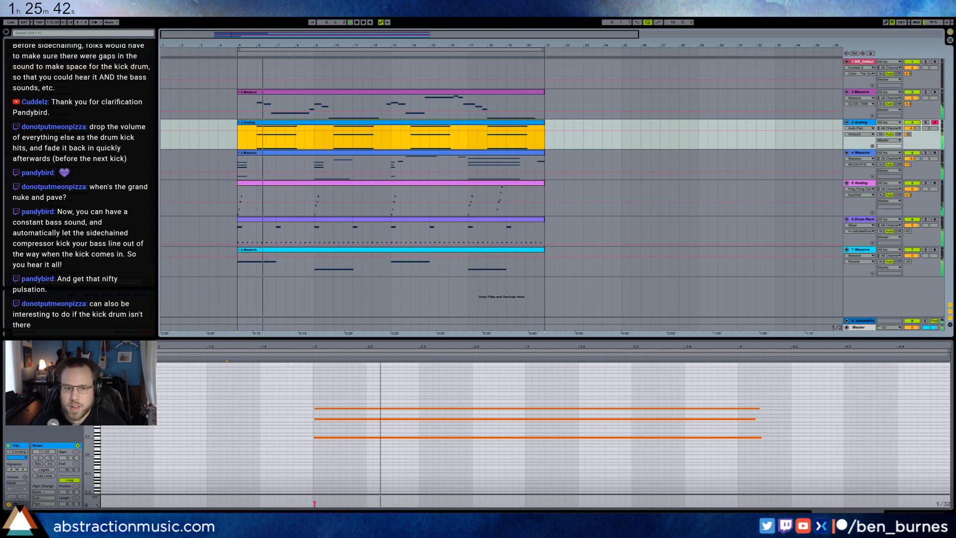
click(847, 275)
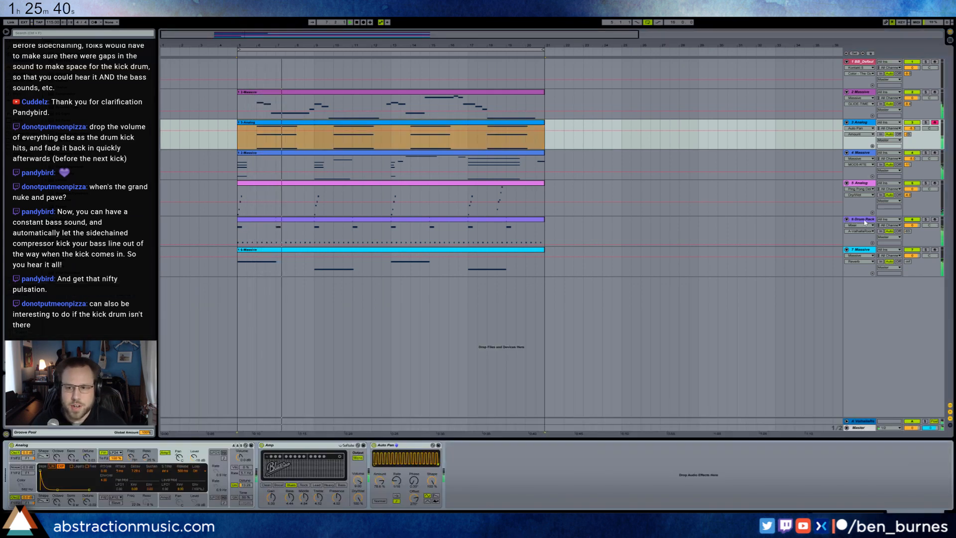
Mute the Drum Rack track and adjust the new Analog chord track's volume and first filter's frequency and resonance.
click(911, 220)
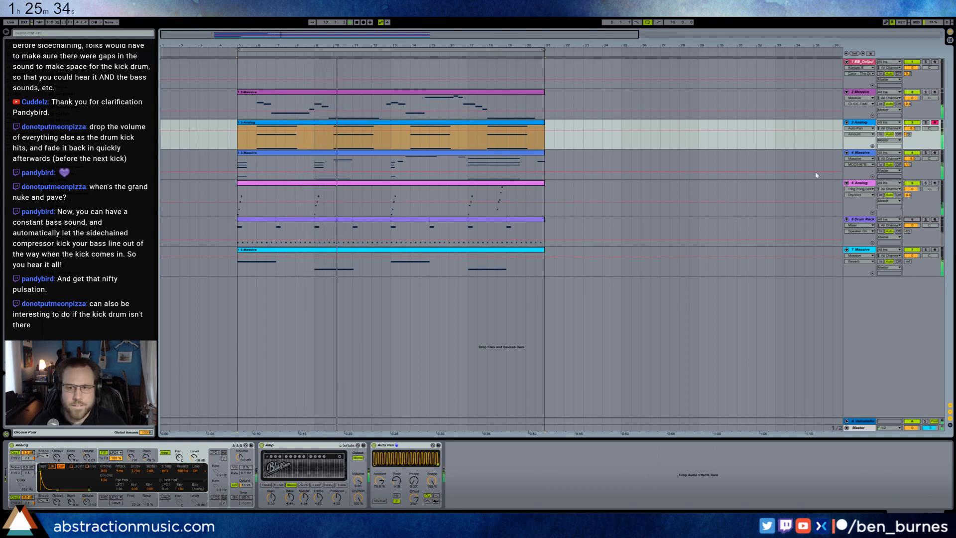
drag(913, 129, 913, 135)
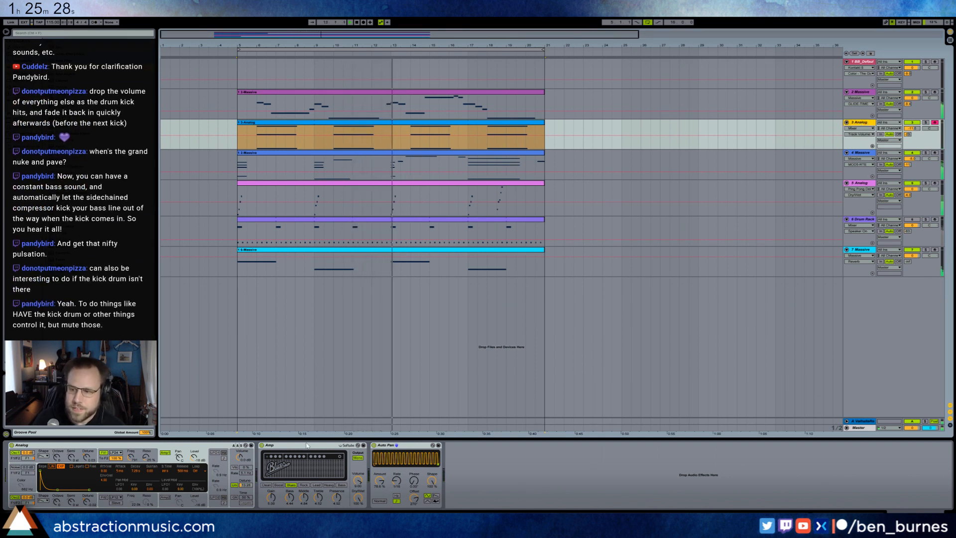
mouse_move(145, 458)
mouse_down()
mouse_move(132, 453)
mouse_move(146, 459)
mouse_up()
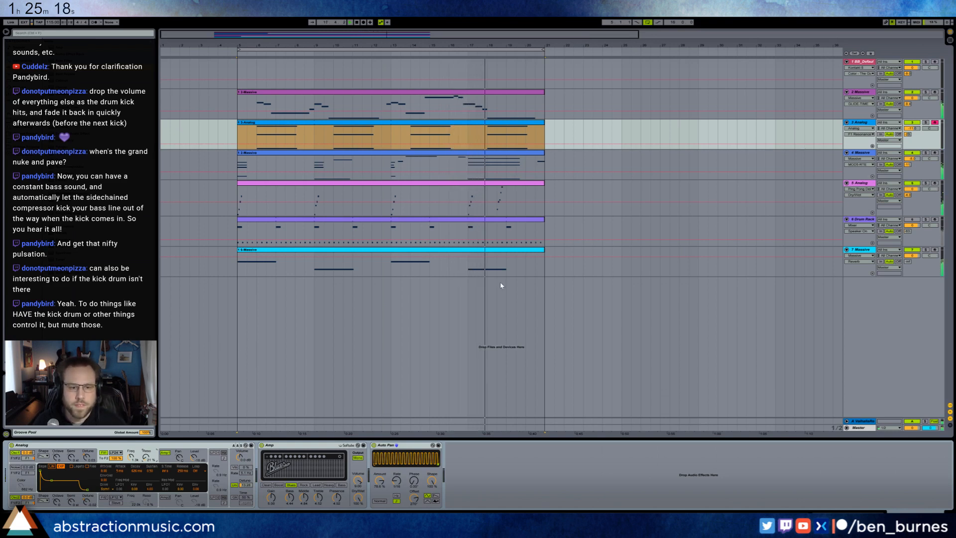
Copy the sidechain Compressor from the lowest Massive track and place it after Auto Pan on the Analog chord track.
click(508, 159)
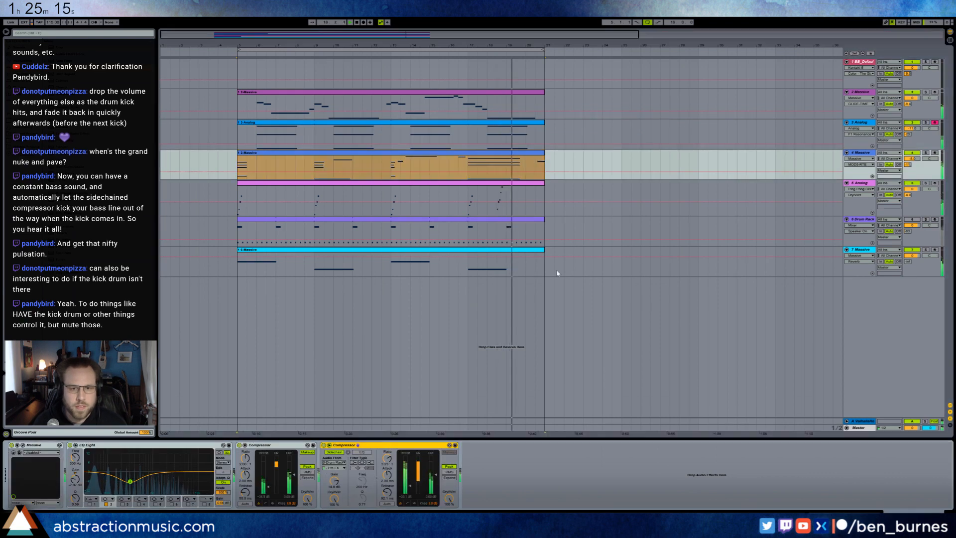
click(566, 226)
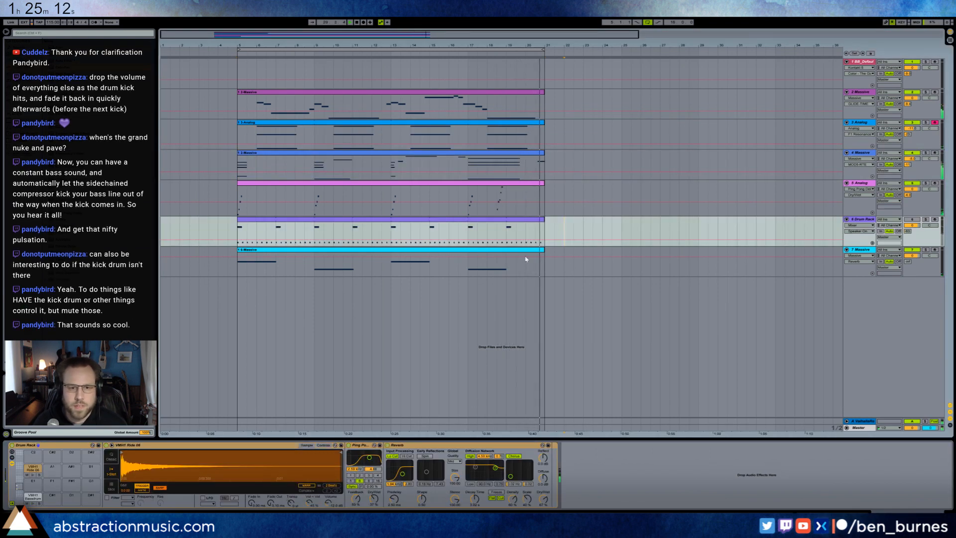
click(568, 264)
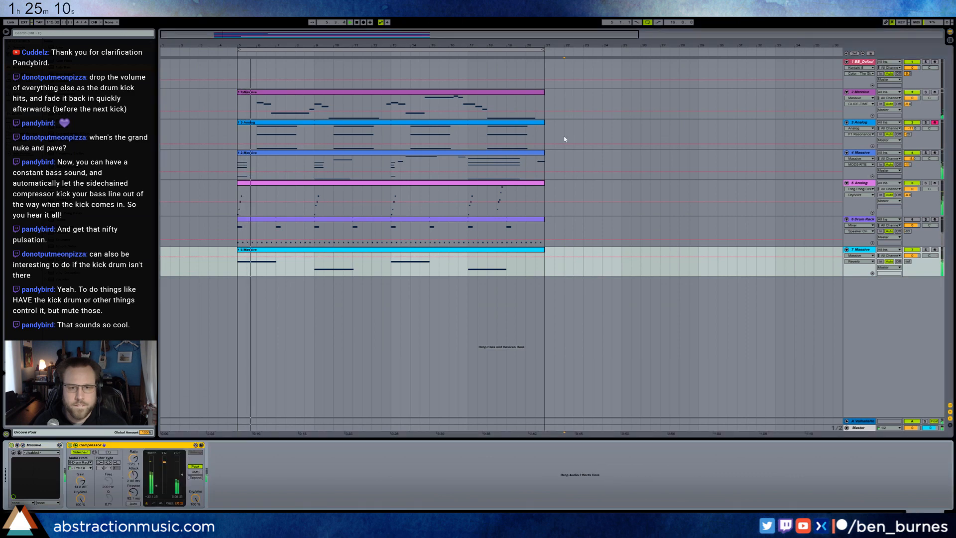
click(564, 139)
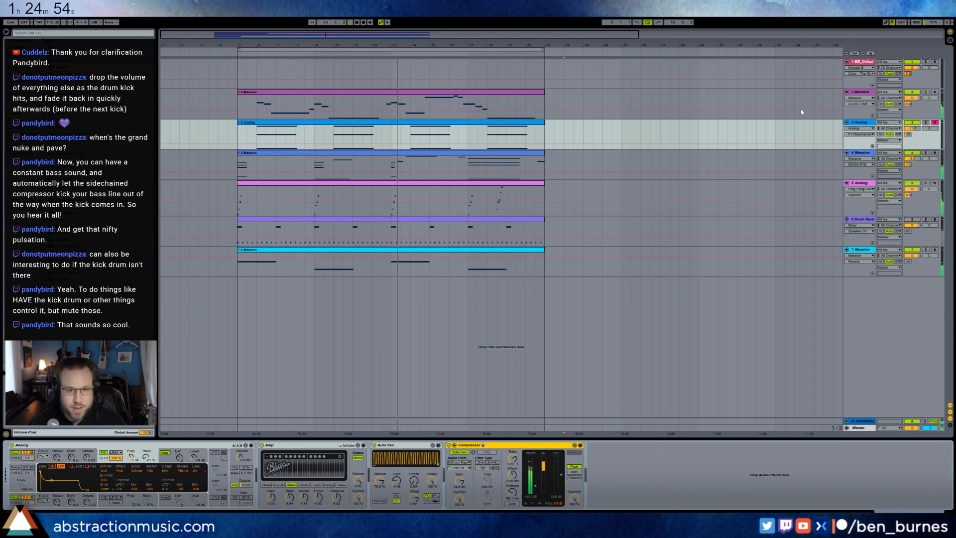
Duplicate the Drum Rack track and place the copy at the head of the track list, removing the spare empty MIDI track.
key(ctrl+shift+t)
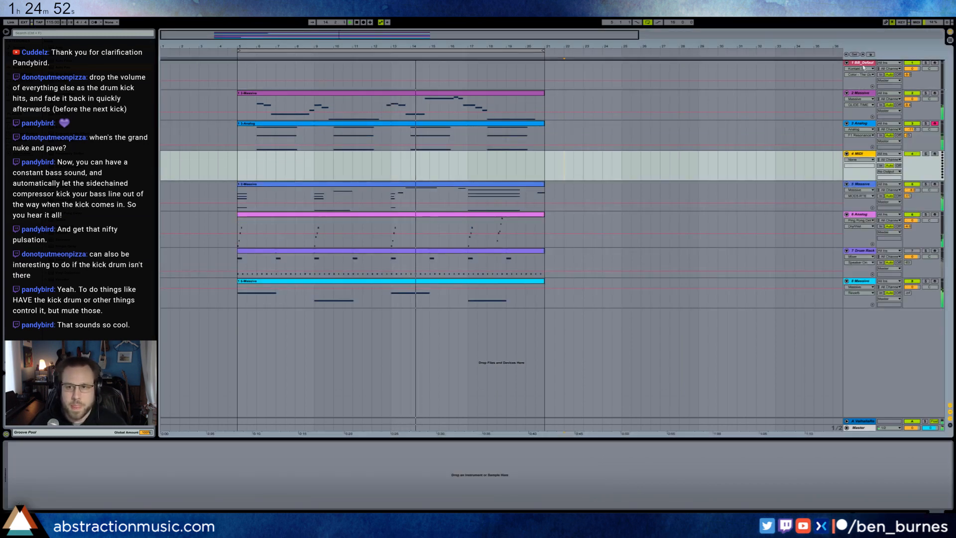
drag(864, 67, 864, 65)
click(867, 252)
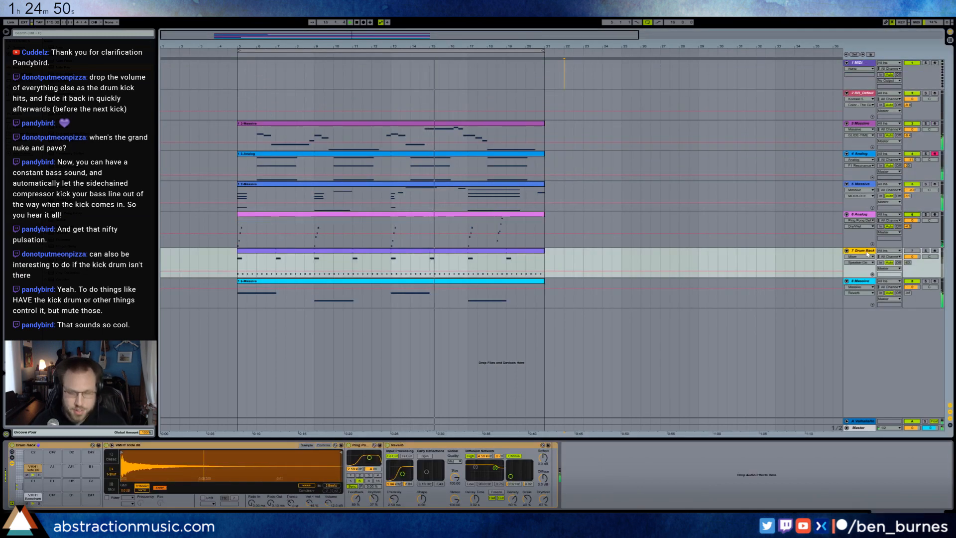
key(ctrl+d)
drag(855, 61, 858, 63)
click(860, 93)
key(Delete)
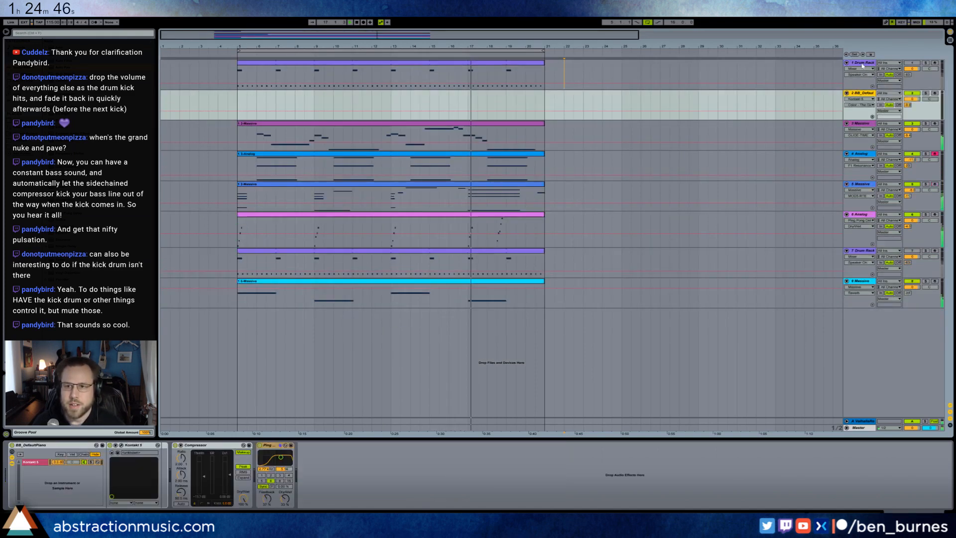
Rename the duplicated Drum Rack track Click and colour it white.
click(862, 65)
key(ctrl+r)
text(Click)
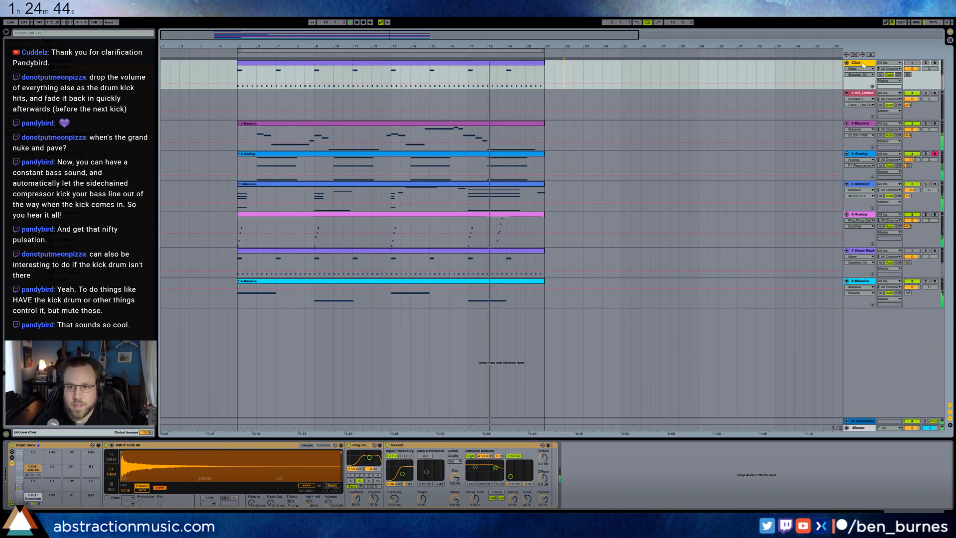
right_click(864, 66)
click(931, 147)
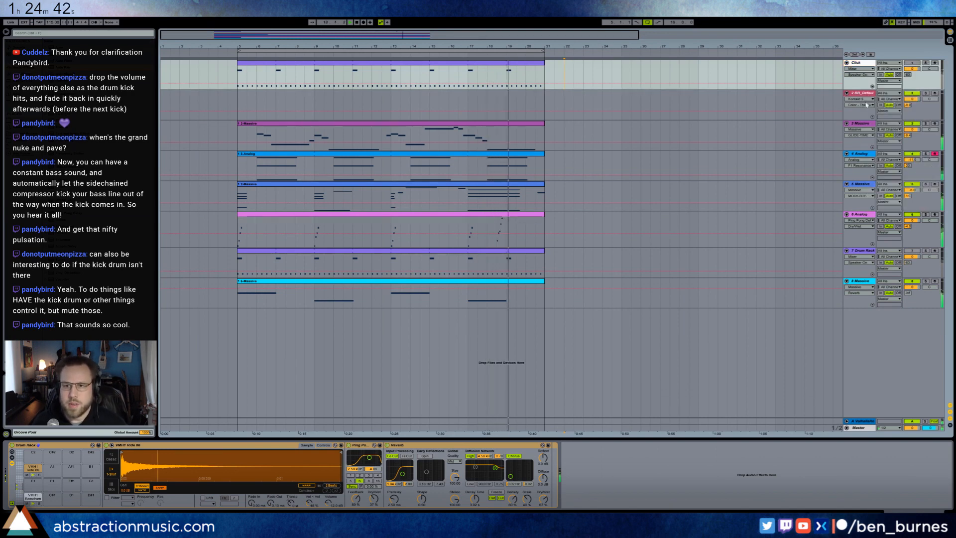
Remove the ride notes from the Click clip and deactivate the bass drum notes in the original Drum Rack clip.
double_click(531, 69)
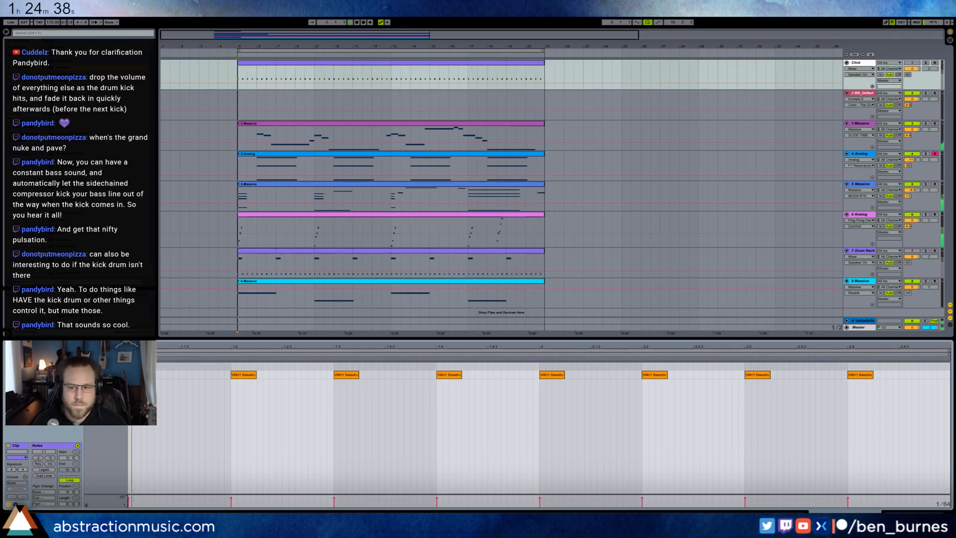
click(598, 267)
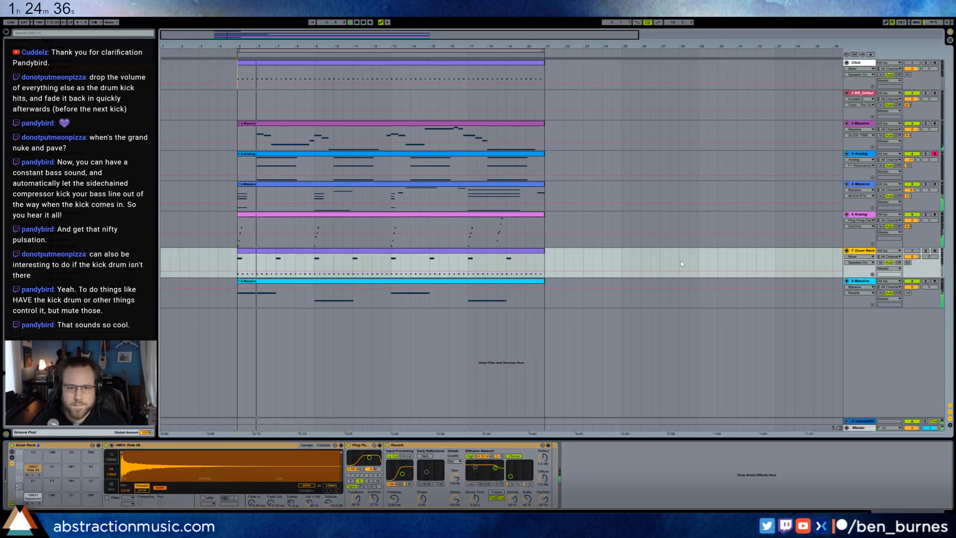
double_click(525, 256)
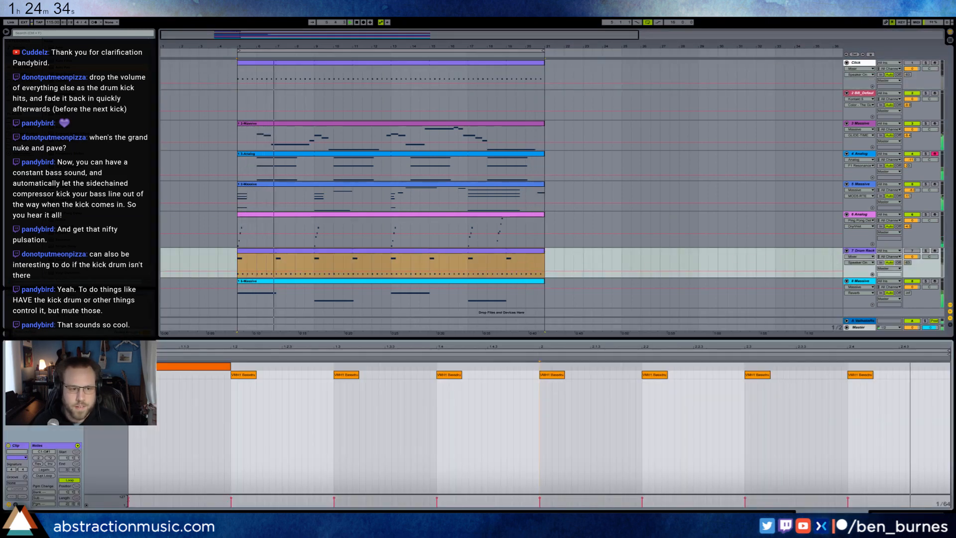
click(110, 375)
key(0)
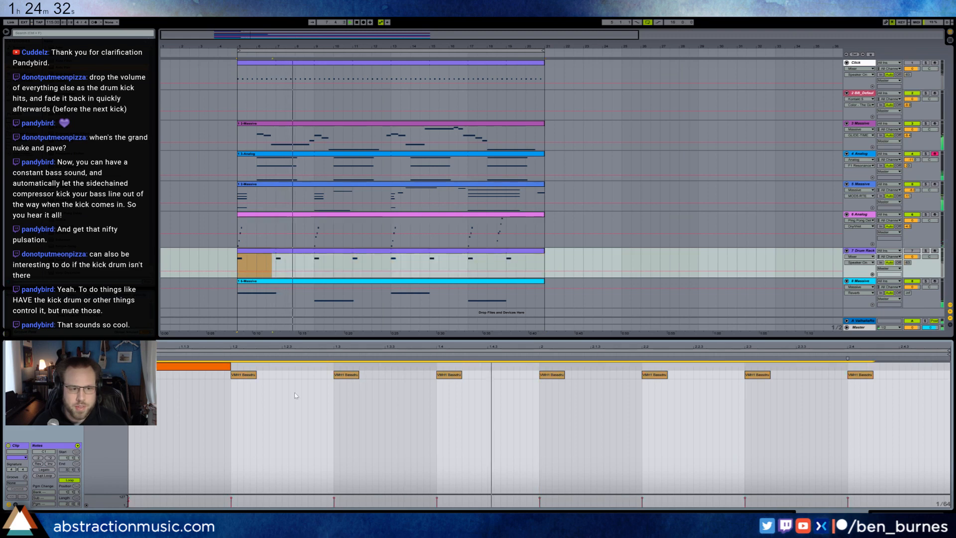
key(shift+Tab)
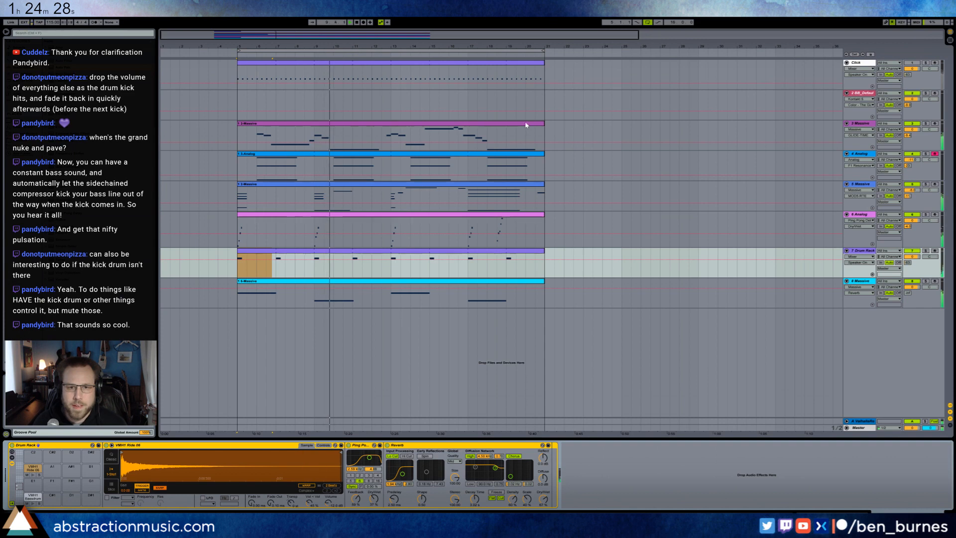
Set the Click track as the sidechain source of the Compressor on the Analog chord track.
click(501, 138)
click(468, 174)
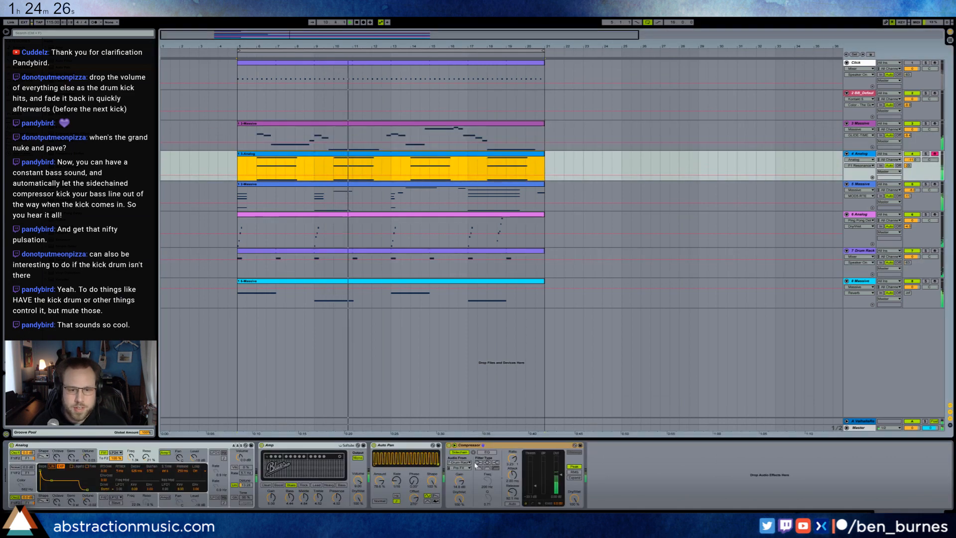
click(463, 463)
click(453, 403)
click(459, 467)
click(459, 474)
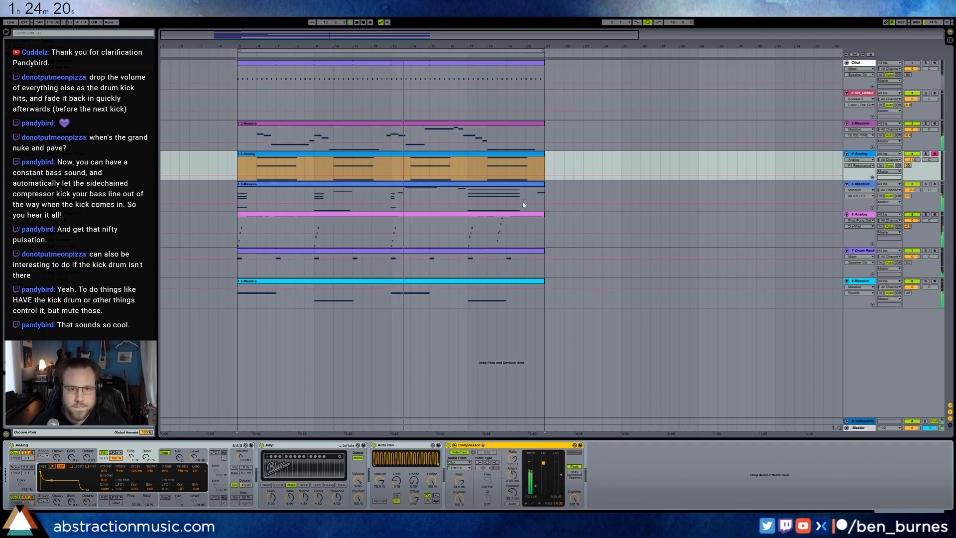
Replace the Drum Rack-driven sidechain Compressors on tracks 5 and 8 Massive with copies of the Click-driven one.
click(562, 190)
key(ctrl+d)
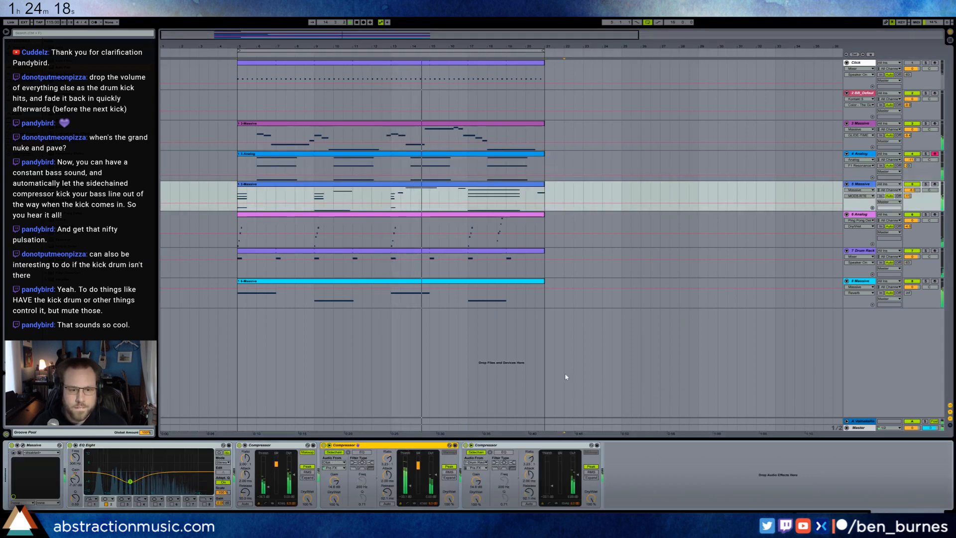
key(Delete)
click(500, 282)
click(495, 483)
key(ctrl+v)
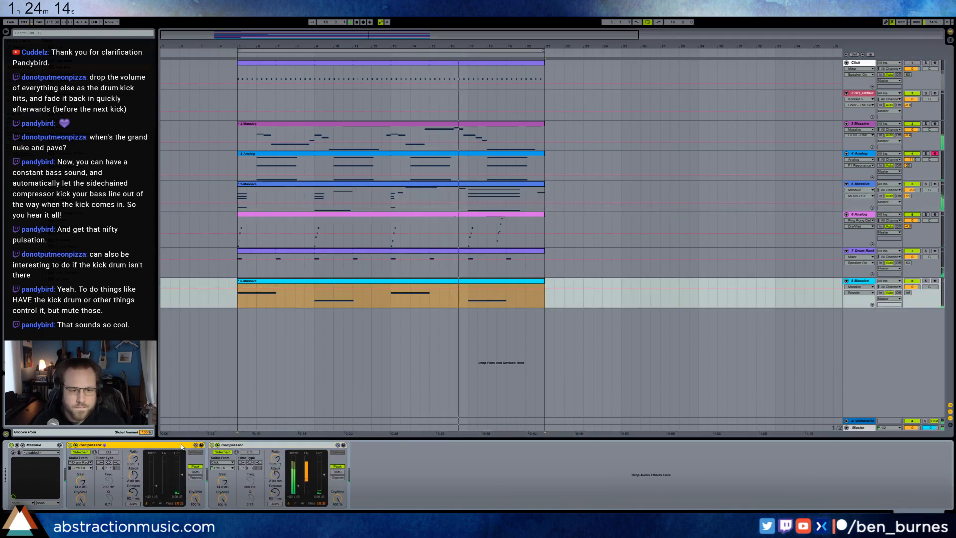
click(182, 446)
key(Delete)
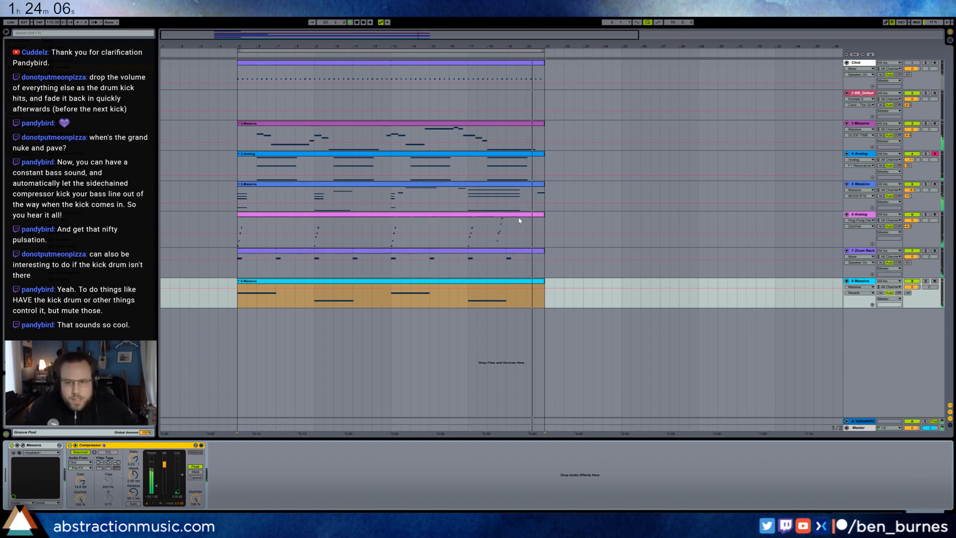
Try a syncopated rhythm in the Click clip by shifting the second bar's bass drum notes earlier, and play it back.
double_click(478, 64)
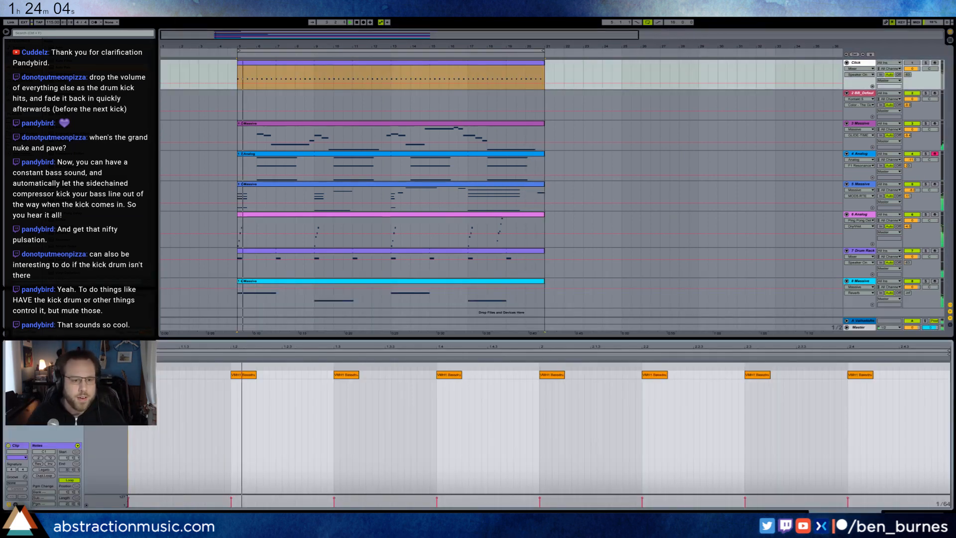
drag(626, 367, 850, 401)
key(Left)
drag(692, 366, 902, 431)
key(Left)
key(Left)
key(Left)
key(Left)
drag(759, 368, 845, 399)
key(Left)
key(Left)
key(Left)
key(ctrl+d)
key(space)
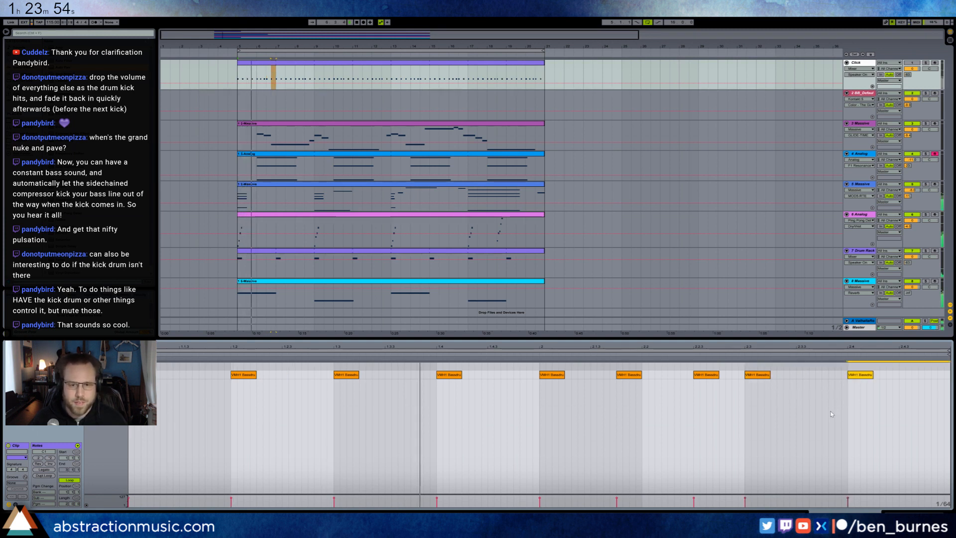
Undo the last note edits, delete the second bar's remaining bass drum notes and duplicate the first bar's four hits into it.
key(space)
key(ctrl+z)
key(ctrl+z)
key(ctrl+z)
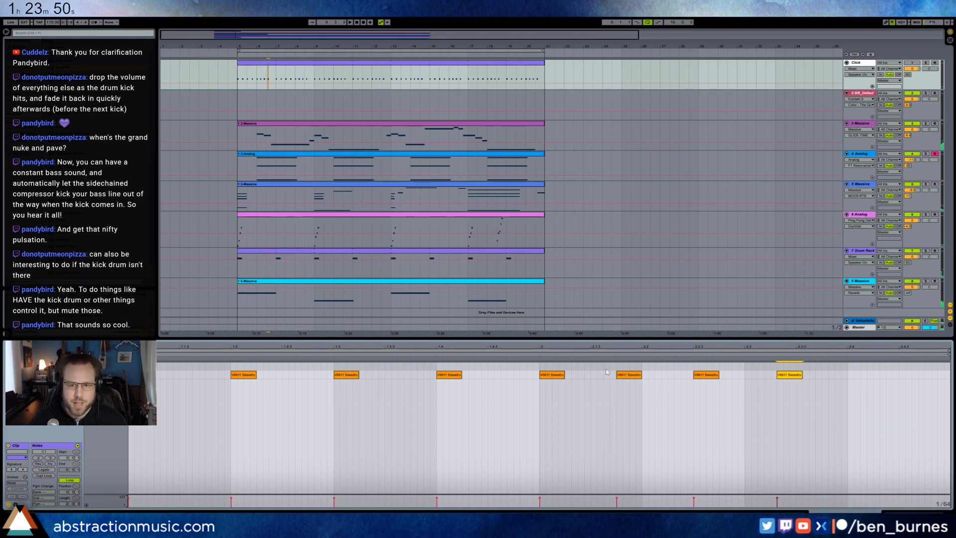
drag(684, 391, 818, 397)
key(Delete)
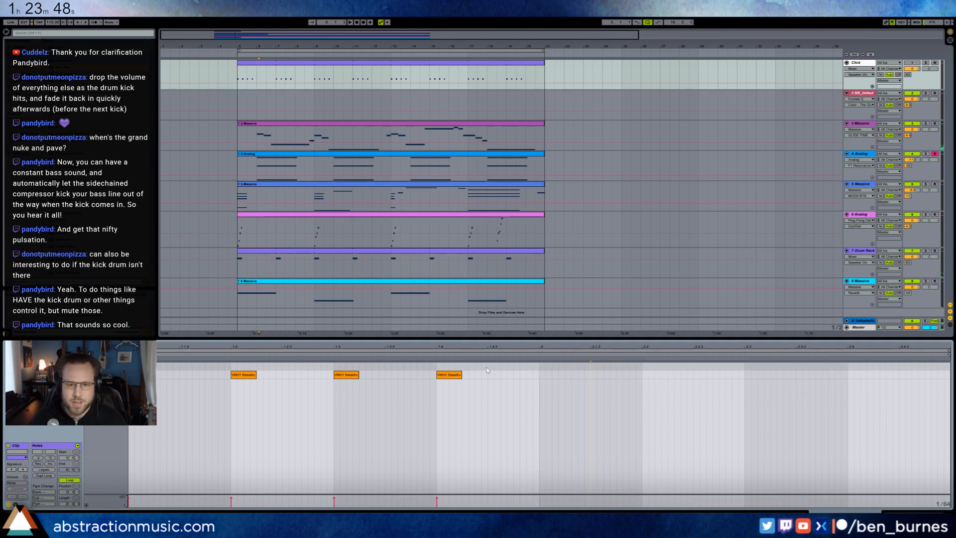
drag(539, 369, 157, 405)
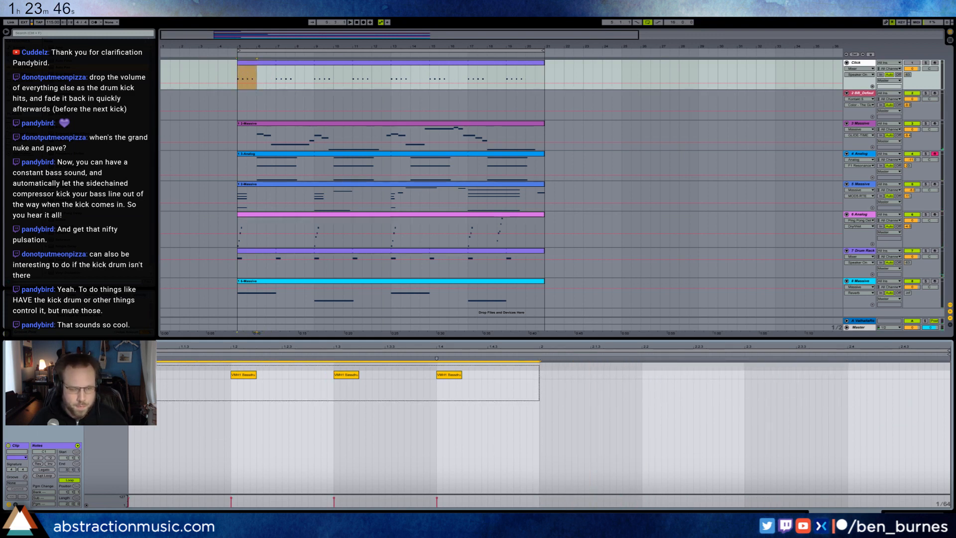
key(ctrl+d)
Fold the Click track and arm the BB_DefaultPiano track for playing.
key(shift+Tab)
click(846, 63)
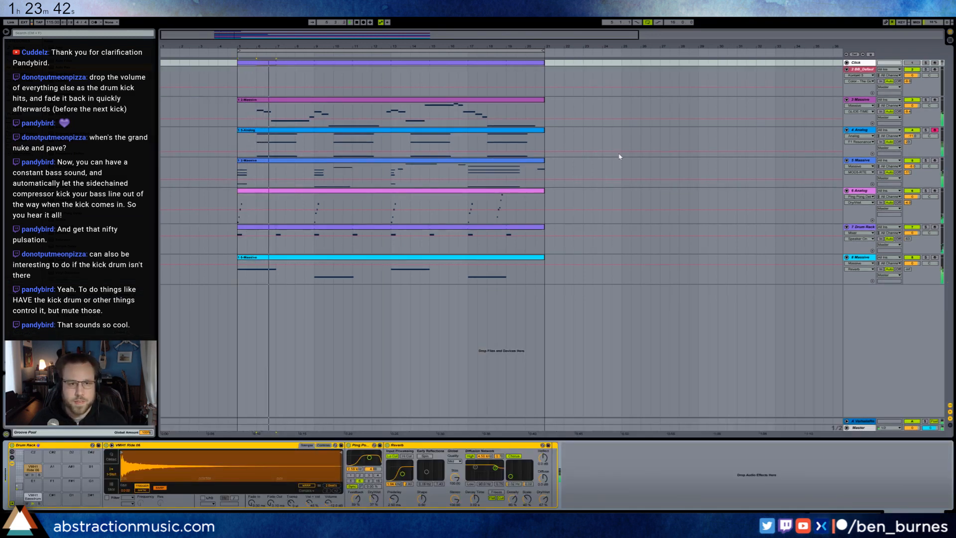
click(860, 69)
click(935, 69)
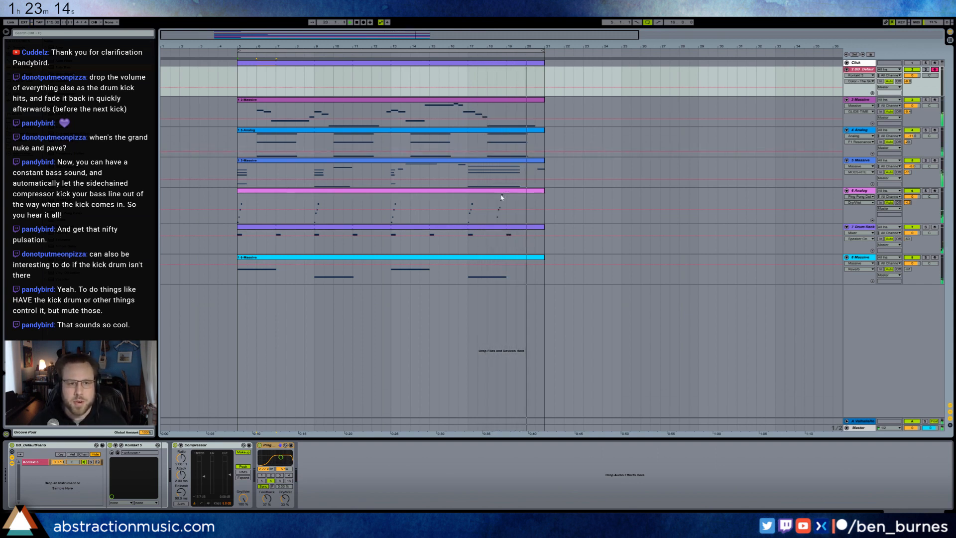
Insert a MIDI track with an Analog instrument below track 6, change oscillator 1's shape and switch off oscillator 2.
click(866, 194)
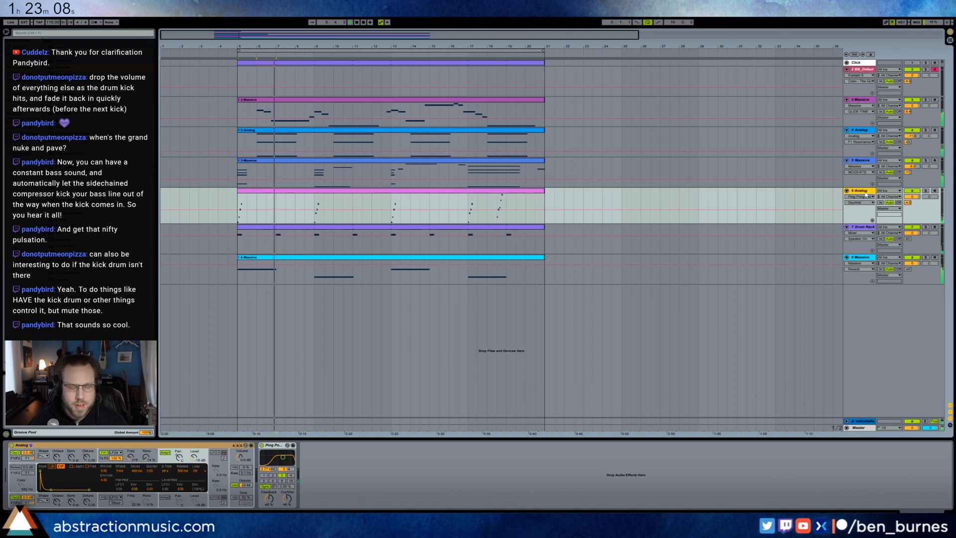
key(ctrl+shift+t)
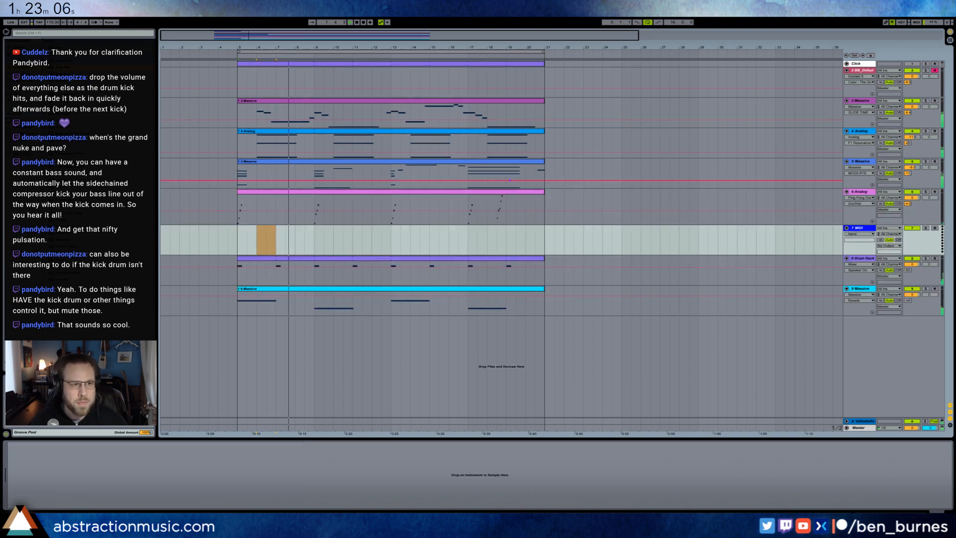
drag(327, 238, 328, 239)
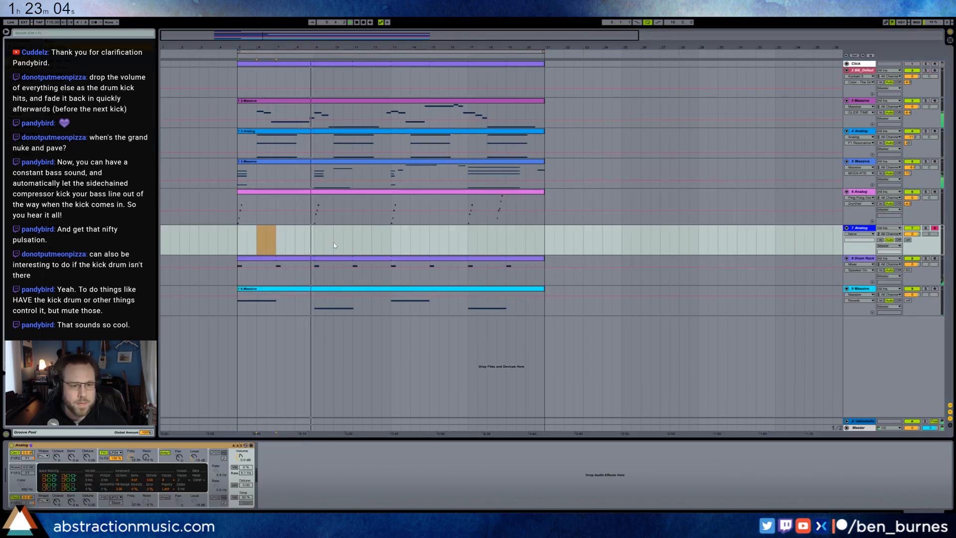
click(45, 456)
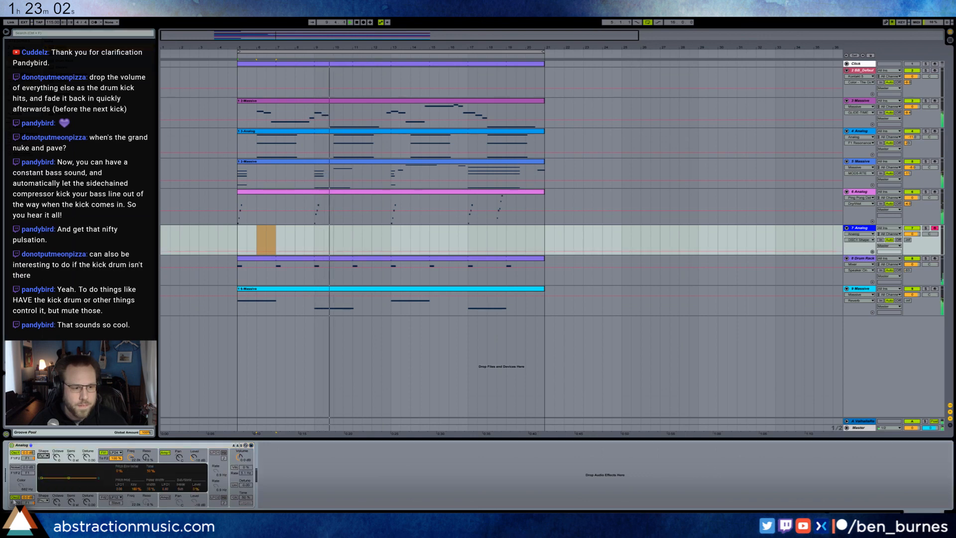
click(42, 461)
Create an empty MIDI clip about half a bar long at bar 5 on the new Analog track and open its notes.
drag(237, 235, 247, 234)
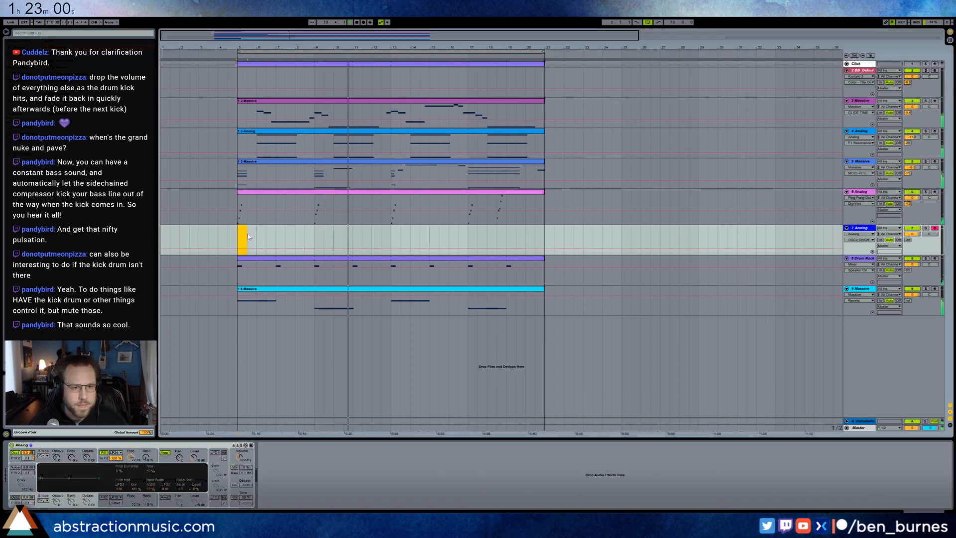
key(ctrl+shift+m)
double_click(242, 231)
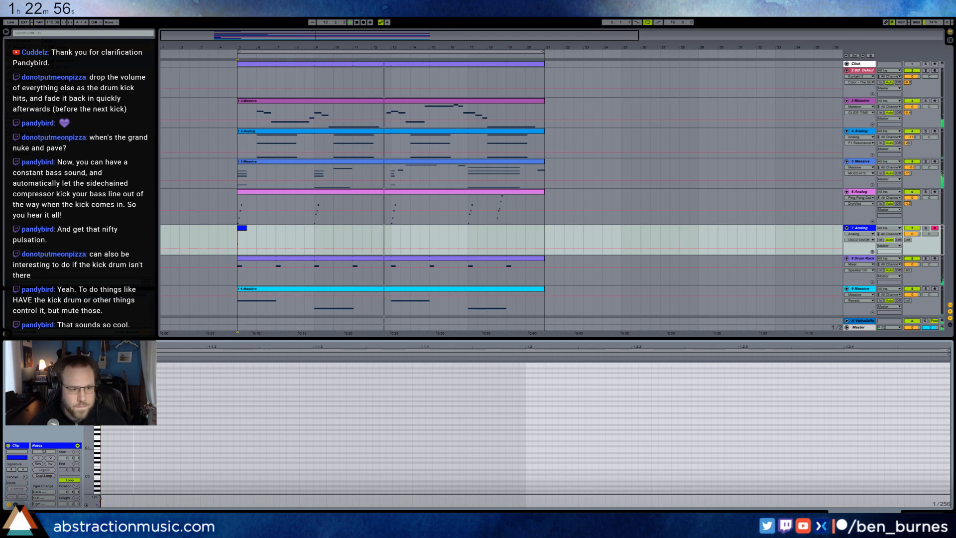
Replace the short clip on the new Analog track with an empty one-bar MIDI clip at bar 5 and open its notes.
click(162, 420)
drag(241, 416, 243, 416)
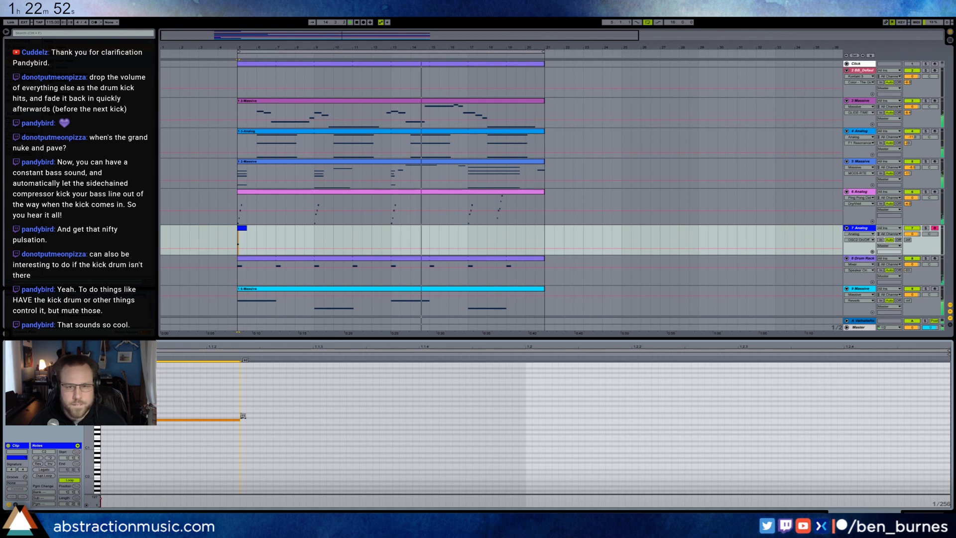
click(258, 237)
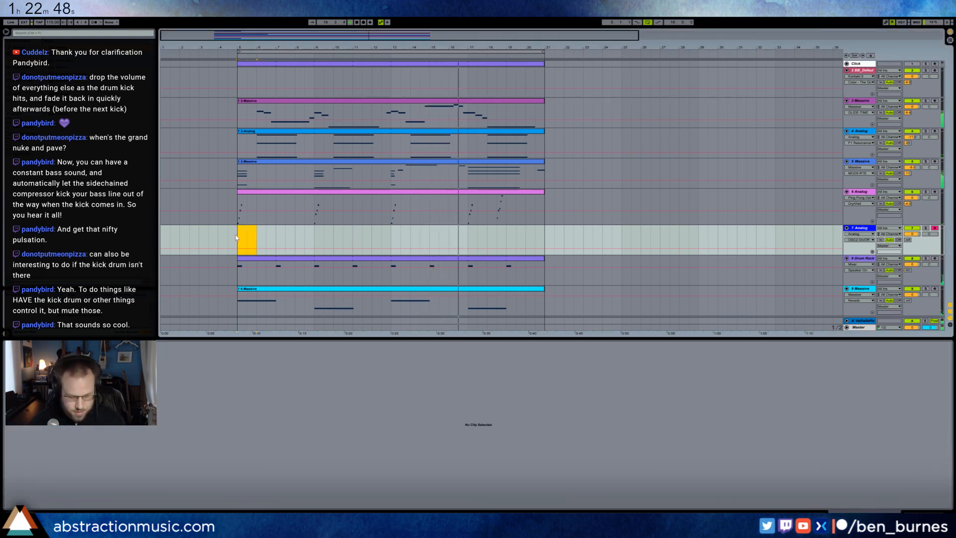
click(236, 237)
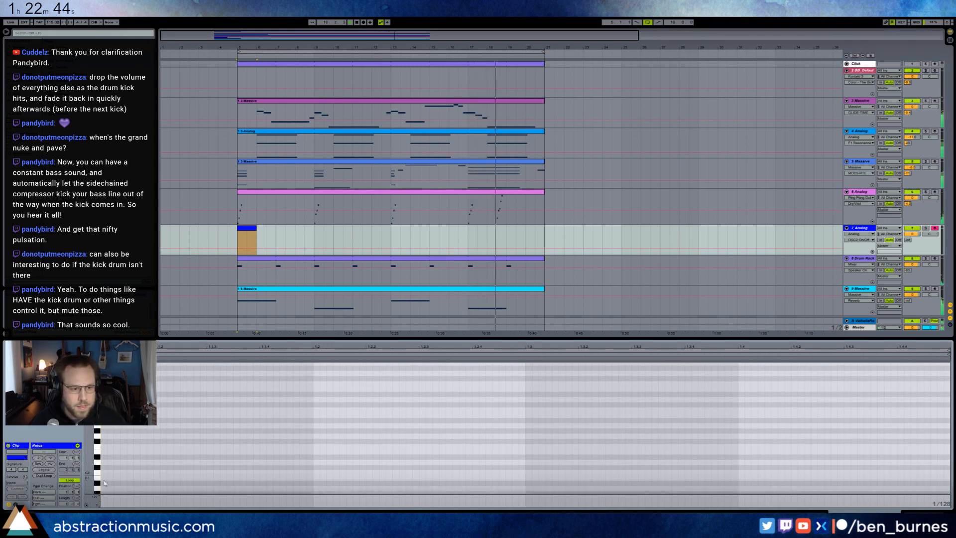
Enter four consecutive rising sixteenth notes, C, D#, G and G#, at the start of the clip.
double_click(104, 471)
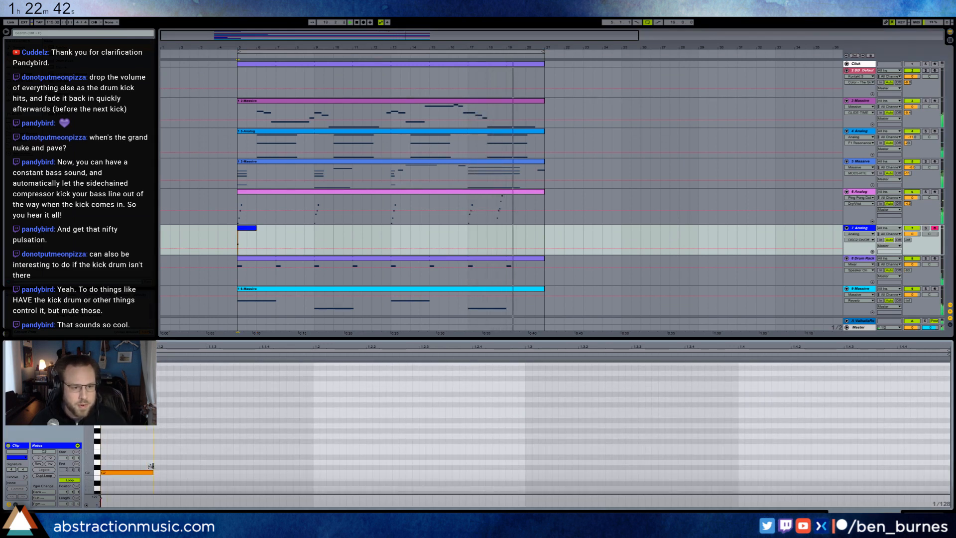
double_click(155, 462)
key(Up)
key(ctrl+d)
key(Up)
key(Up)
key(Up)
key(Up)
key(ctrl+d)
key(Up)
Select the four-note figure and duplicate it three times to fill the bar.
drag(127, 411, 549, 474)
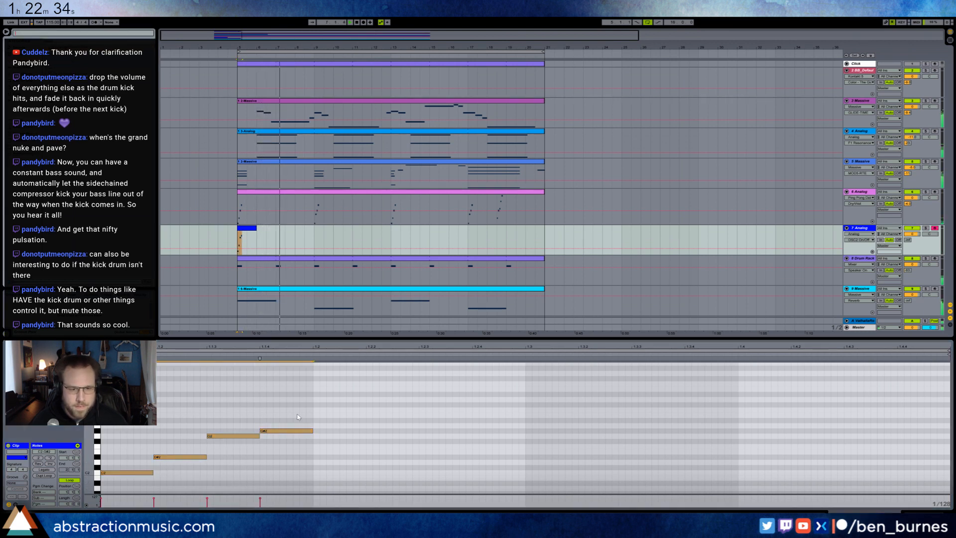
key(ctrl+d)
key(ctrl+d)
key(ctrl+d)
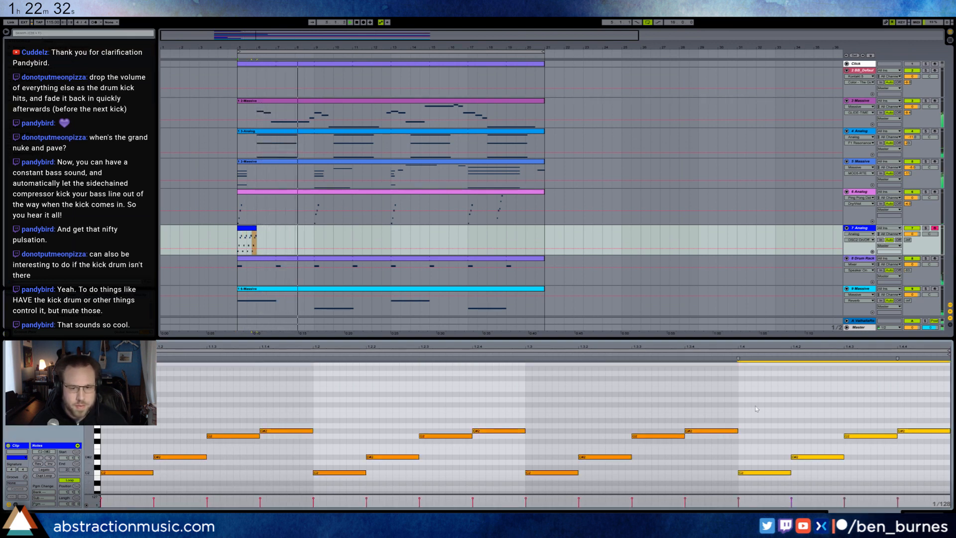
Extend the looped clip on track 7 to bar 21 and raise every fourth note to A#.
click(269, 420)
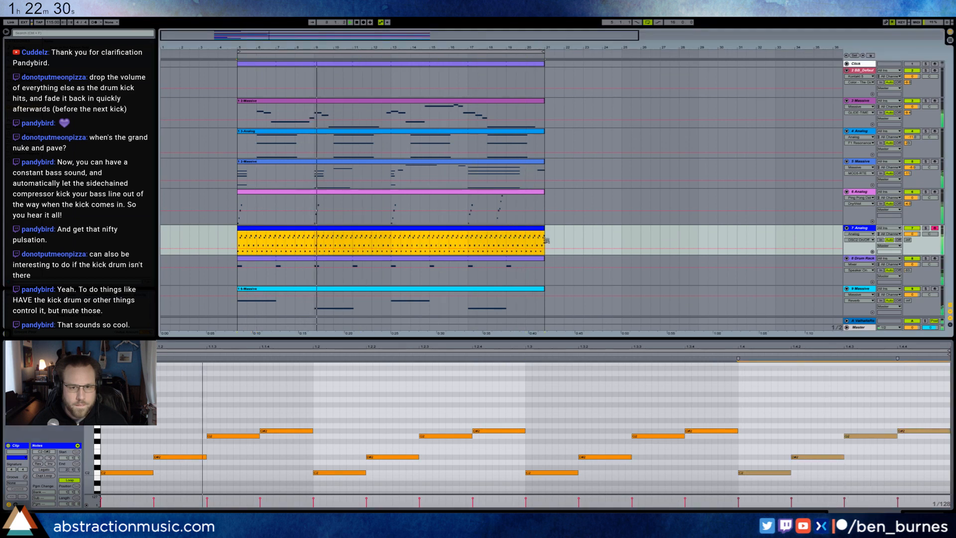
drag(269, 419, 909, 433)
key(Up)
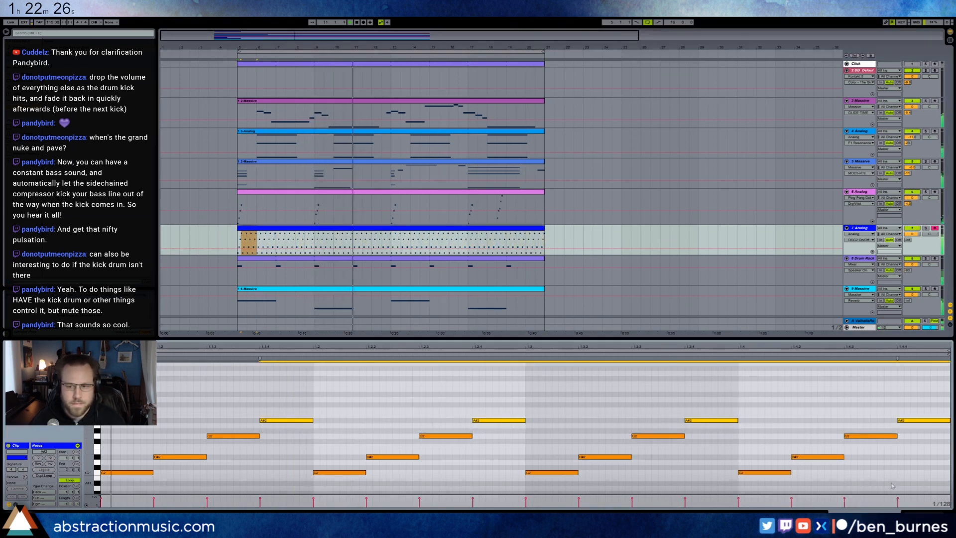
Shape the Analog's envelope into a short decay without sustain and switch off filter 1.
key(shift+Tab)
click(161, 460)
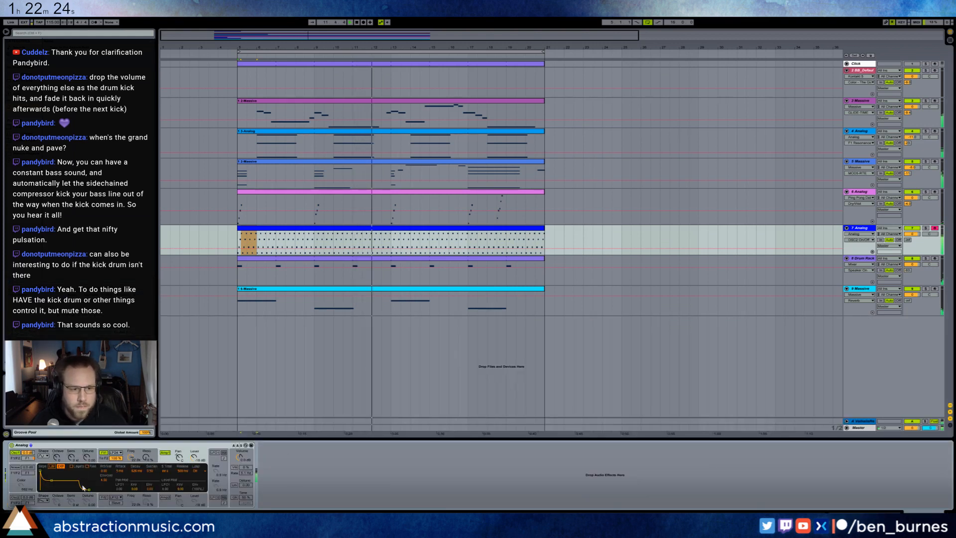
mouse_move(50, 481)
mouse_down()
mouse_move(53, 490)
mouse_move(79, 490)
mouse_move(51, 491)
mouse_up()
click(103, 459)
click(105, 454)
click(105, 454)
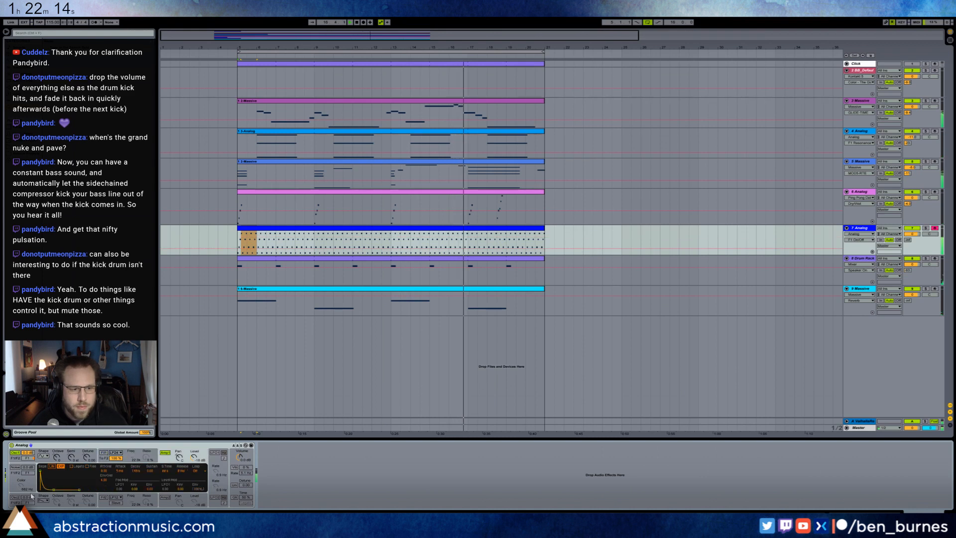
drag(53, 491, 56, 491)
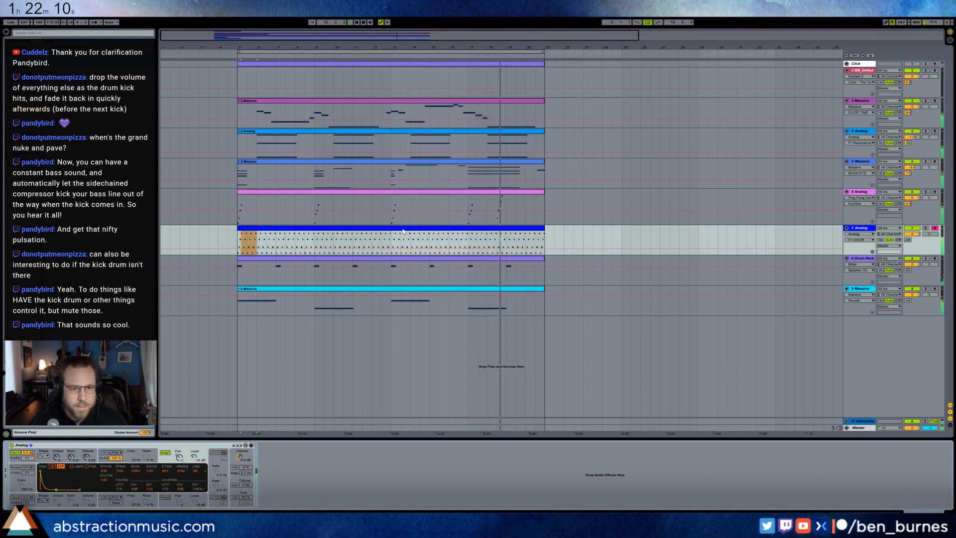
Transpose all notes of the track 7 clip up by whole octaves.
double_click(379, 254)
key(shift+Up)
key(shift+Up)
key(shift+Down)
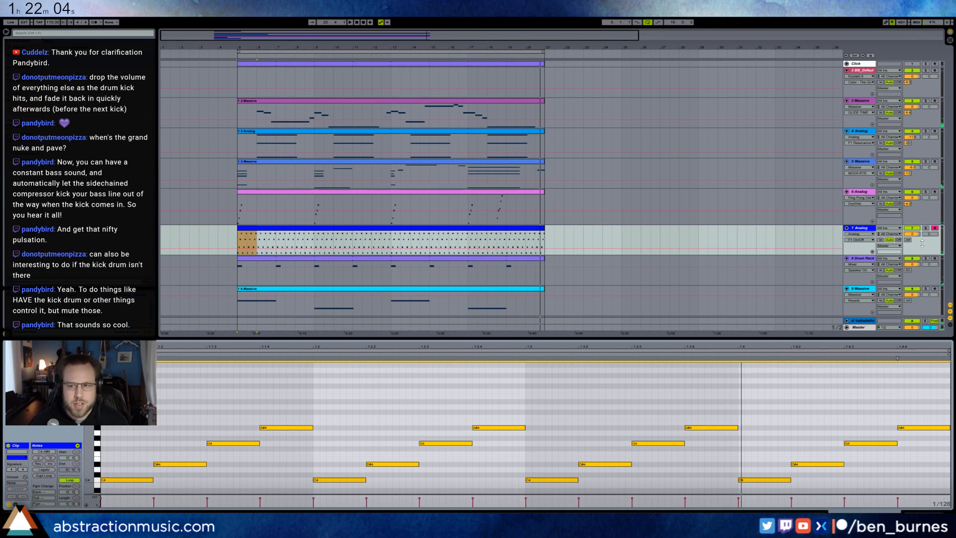
Raise track 7's send to the Valhalla return and play the arrangement.
drag(908, 240, 908, 194)
drag(908, 240, 908, 241)
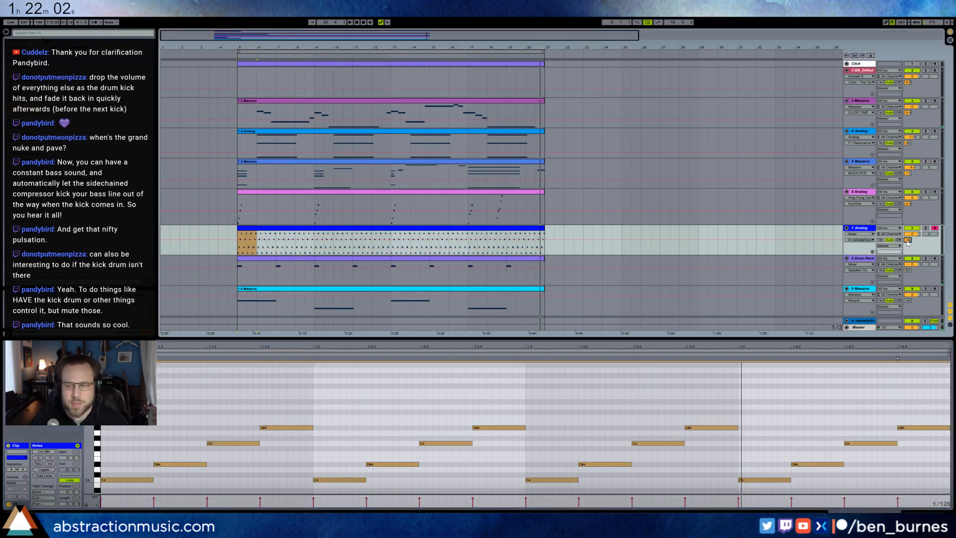
key(space)
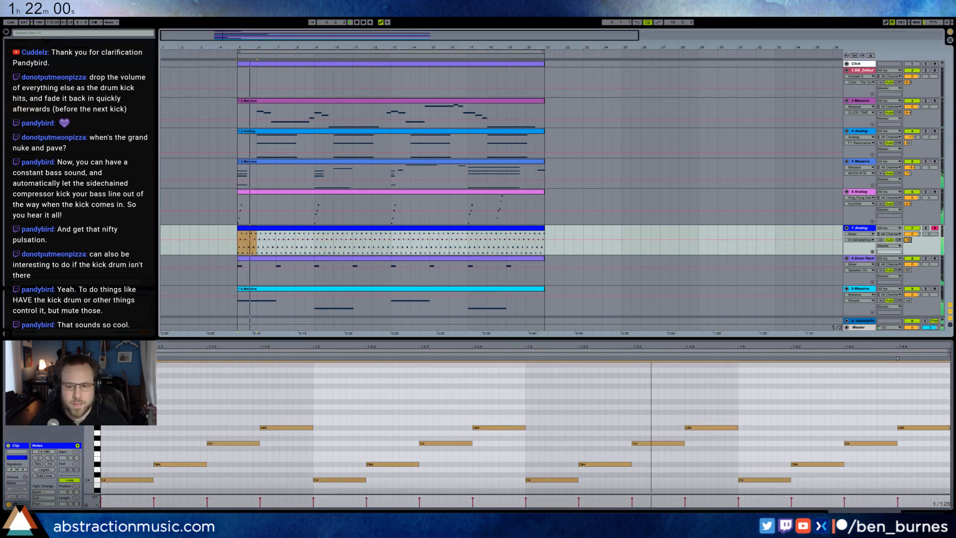
Add a Utility device after the Analog instrument on track 7.
key(shift+Tab)
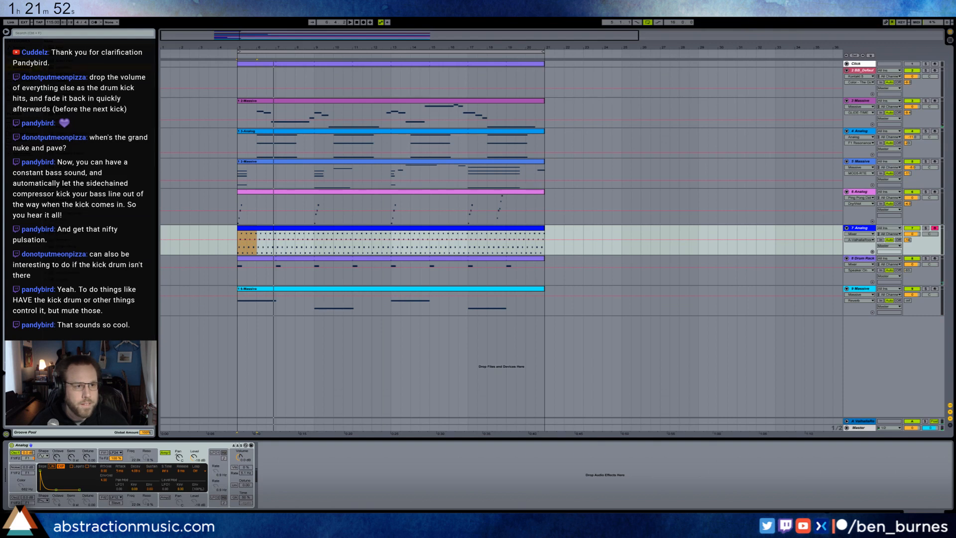
click(240, 237)
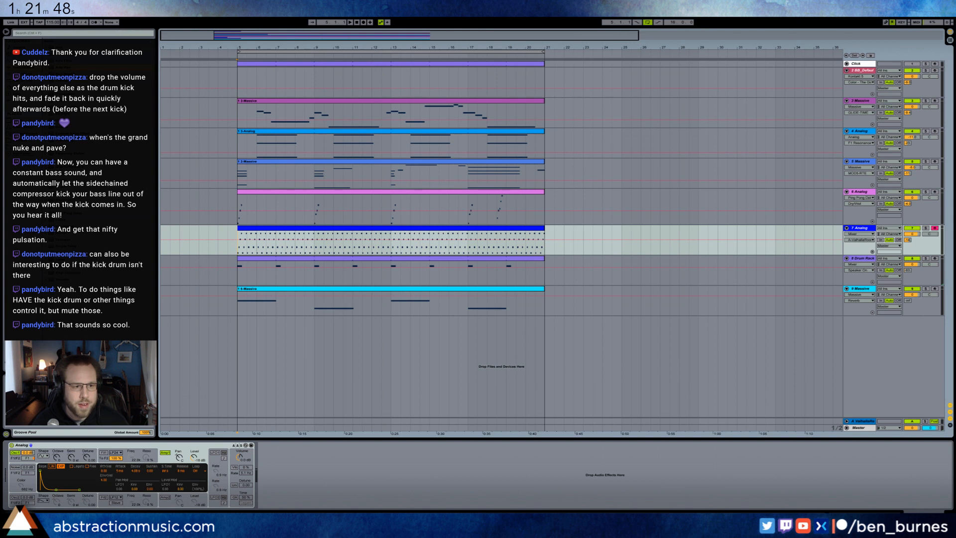
drag(65, 267, 291, 330)
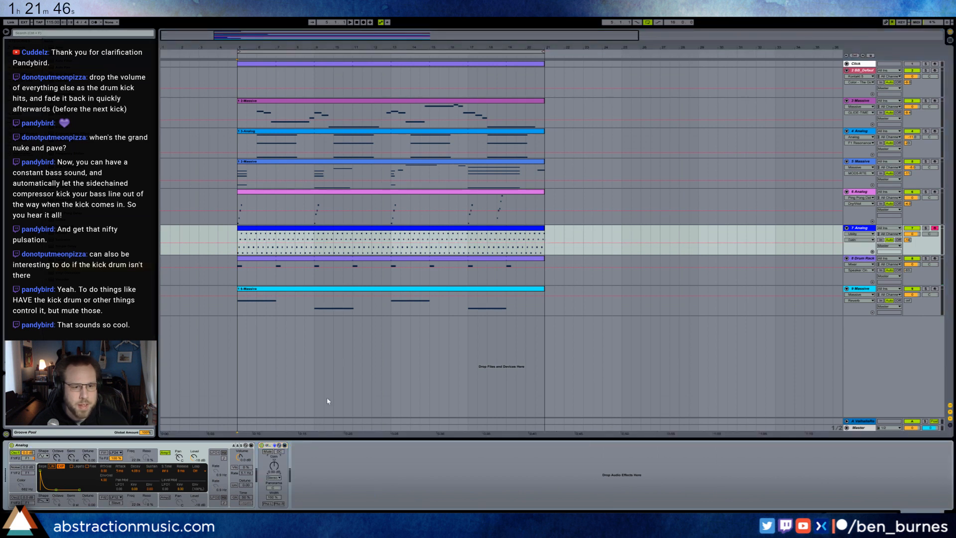
Automate the Utility's gain to rise and fall every four bars up to bar 21 and show it in its own lane.
drag(239, 252, 310, 250)
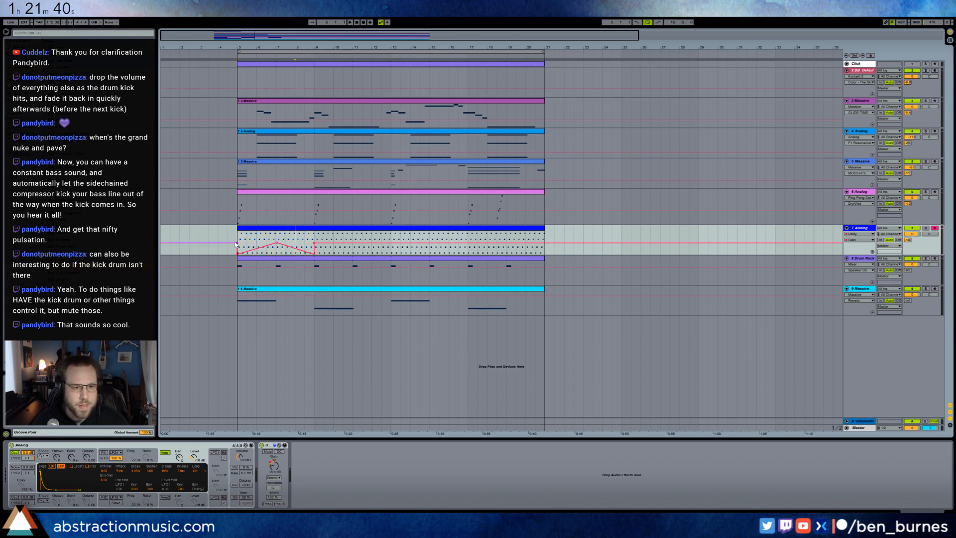
click(314, 244)
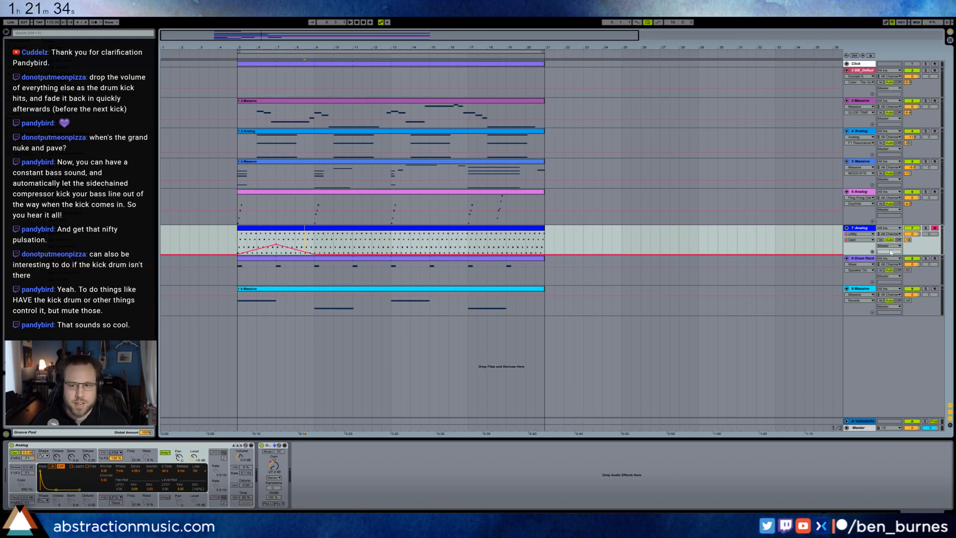
click(873, 252)
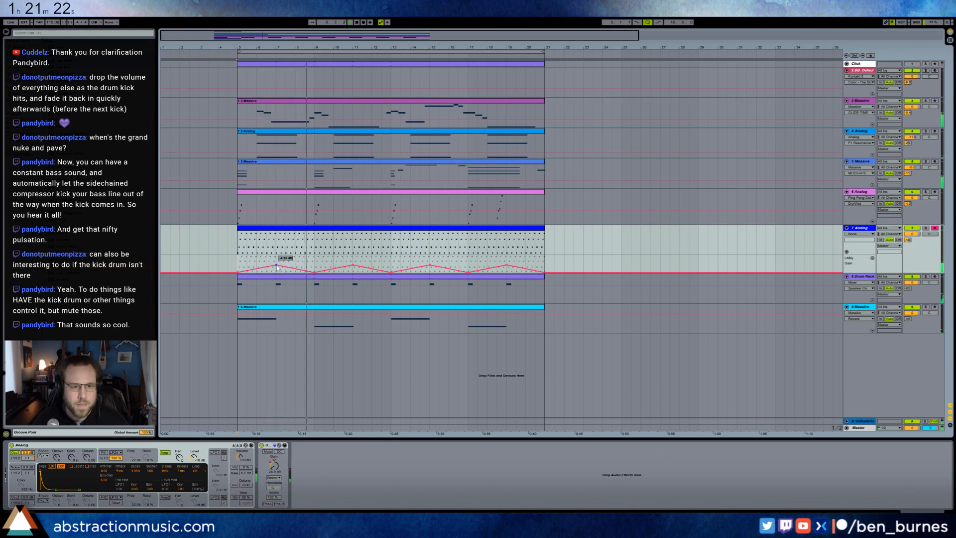
Raise track 7's reverb send further, add a Ping Pong Delay and adjust its beat delay, dry/wet and feedback.
drag(908, 240, 908, 232)
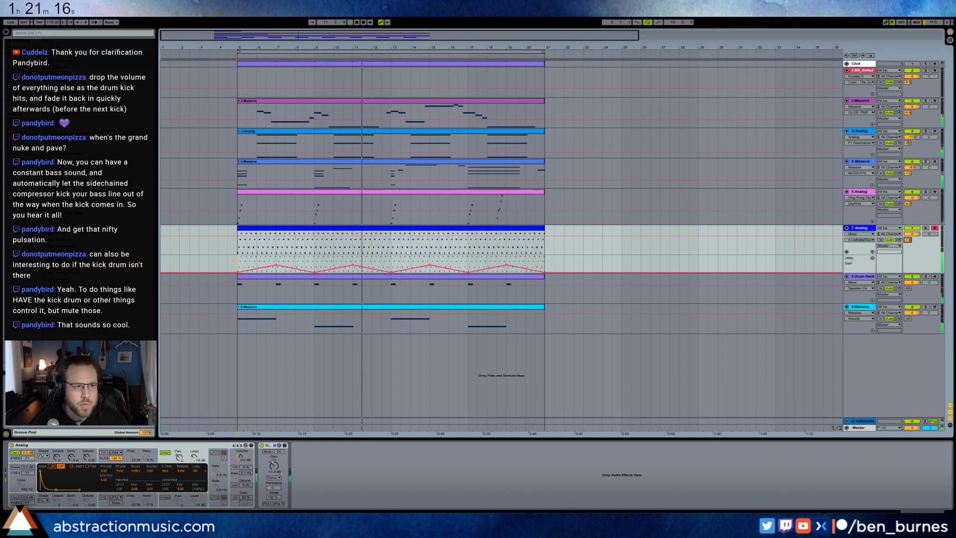
drag(72, 214, 315, 457)
drag(319, 498, 301, 497)
click(304, 481)
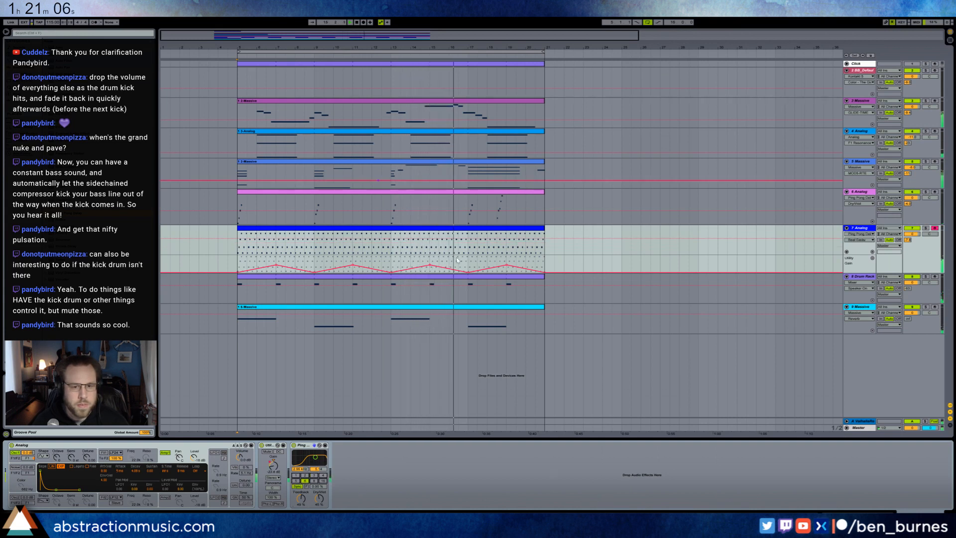
drag(319, 499, 319, 501)
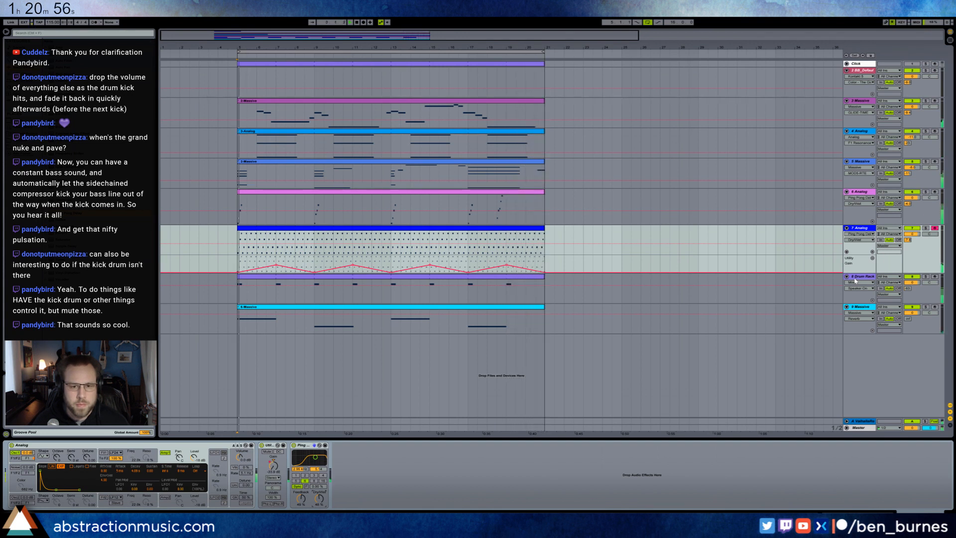
click(301, 499)
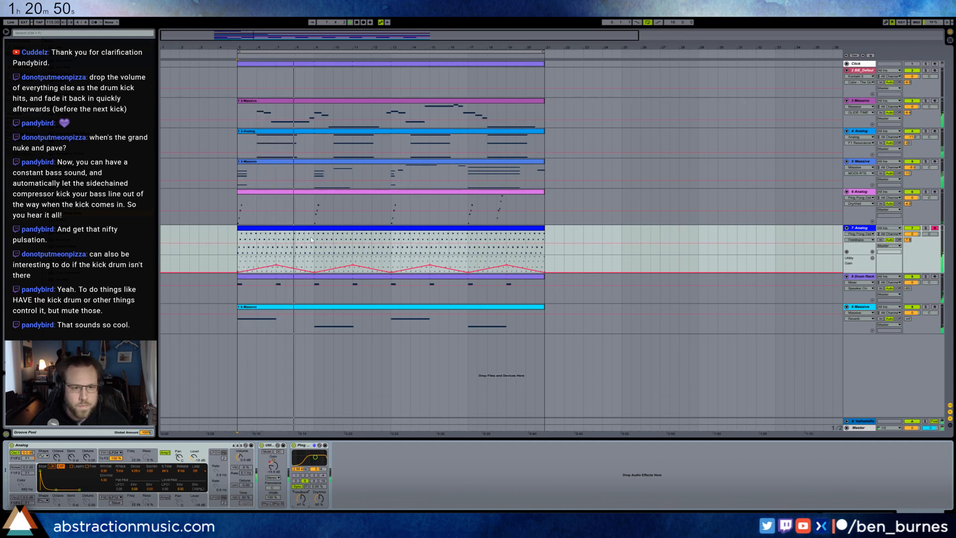
Make the first four bars of track 7 a single clip and show its MIDI volume controller envelope.
drag(311, 240, 239, 243)
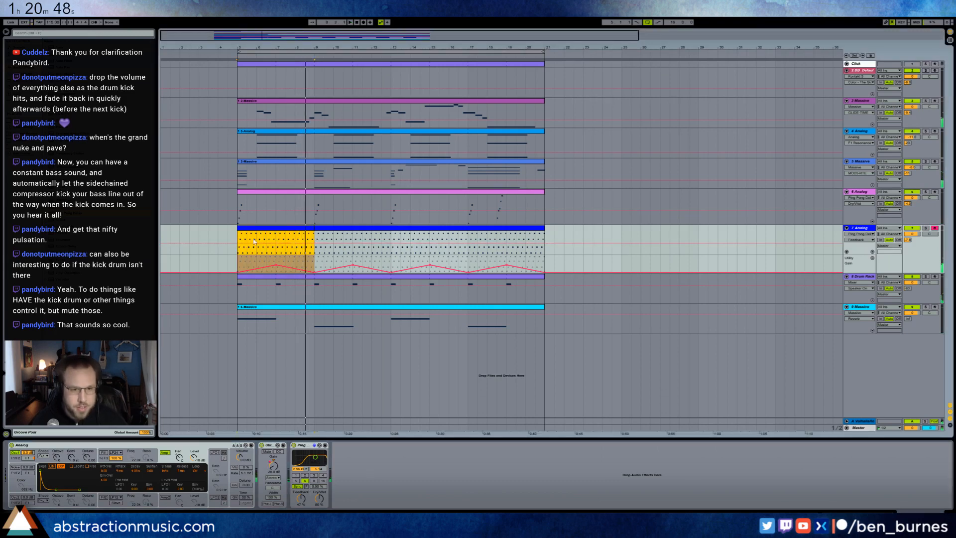
double_click(288, 228)
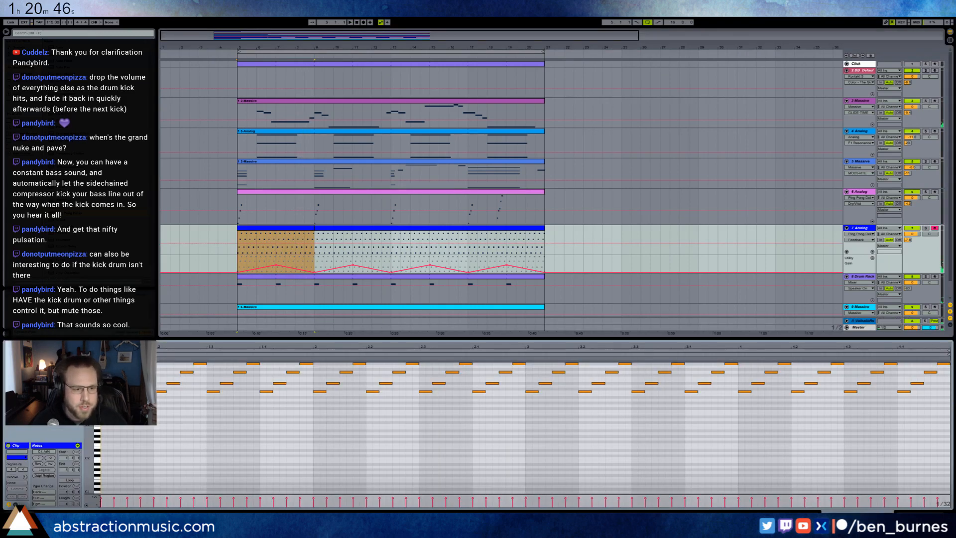
click(15, 504)
click(95, 458)
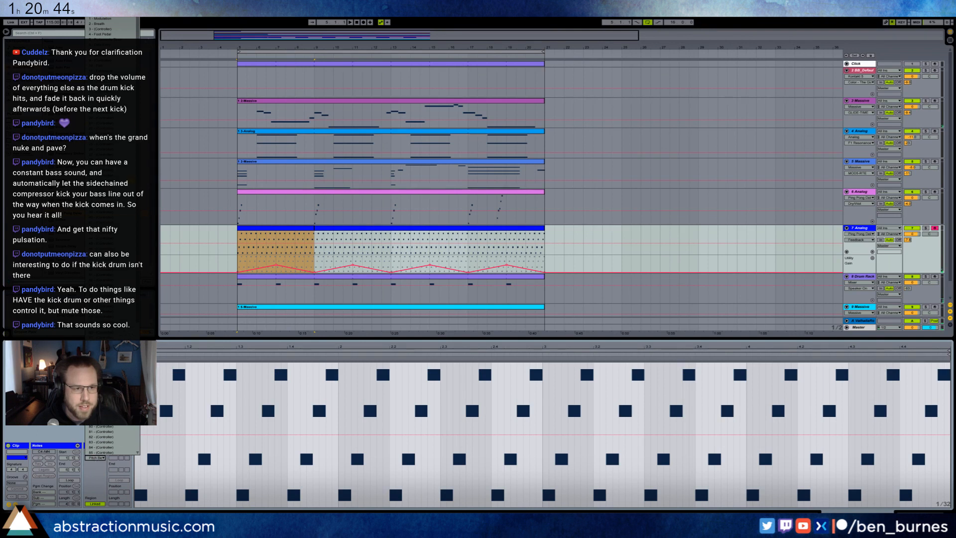
click(101, 50)
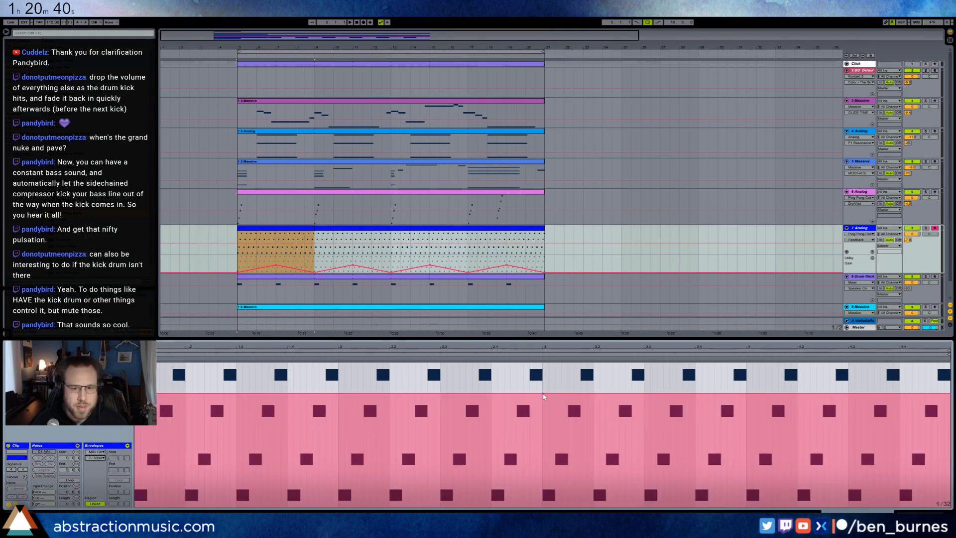
Draw the volume envelope rising from zero to a peak at mid-clip and back to zero, and loop the clip to bar 21.
drag(173, 396, 173, 496)
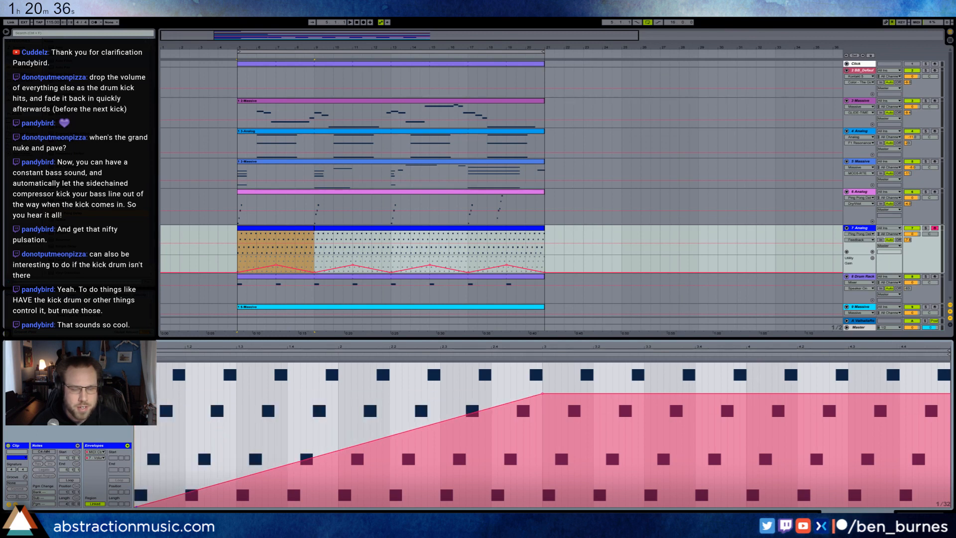
drag(926, 394, 950, 507)
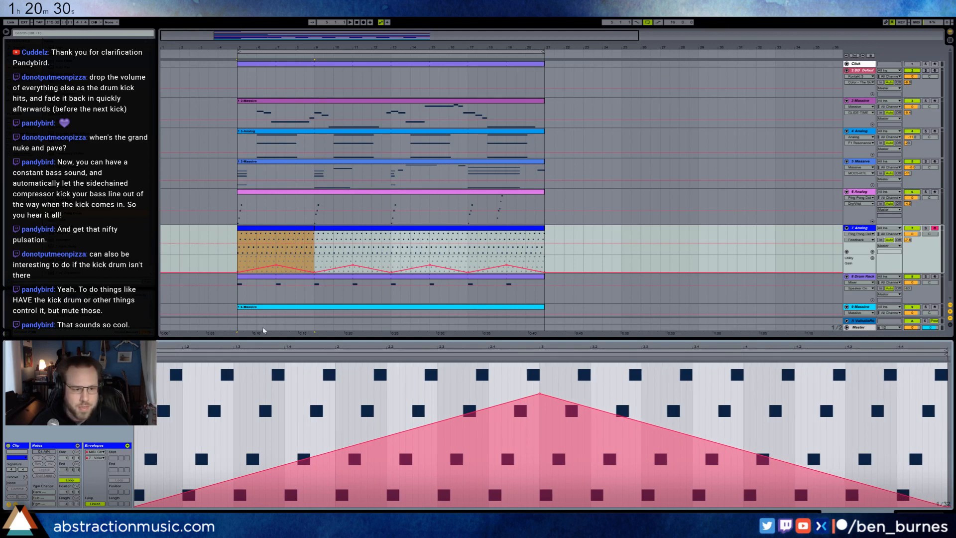
drag(312, 229, 546, 235)
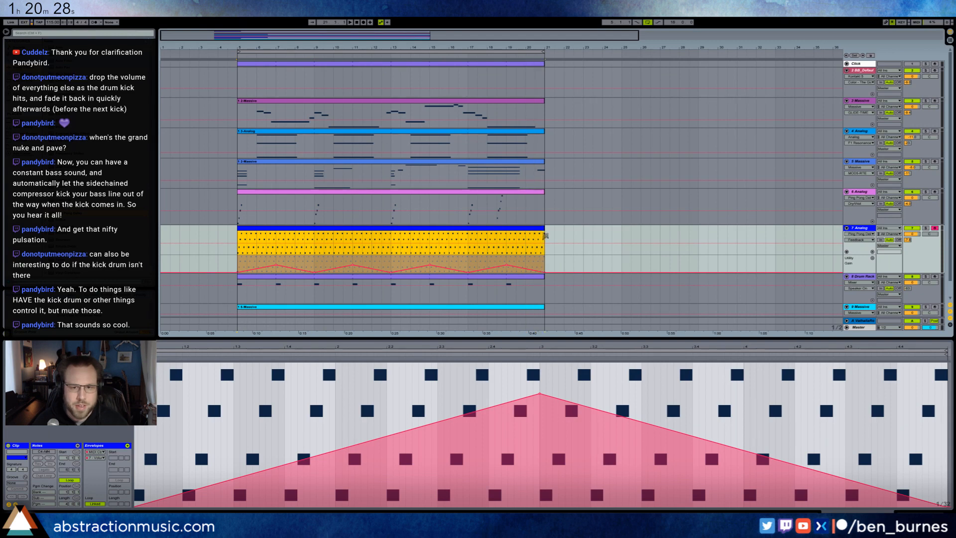
Delete the Utility device with its gain automation from track 7 and play the arrangement.
key(shift+Tab)
click(268, 450)
key(Delete)
key(space)
Reopen the track 7 clip's envelope and check the list of available MIDI controllers.
click(370, 248)
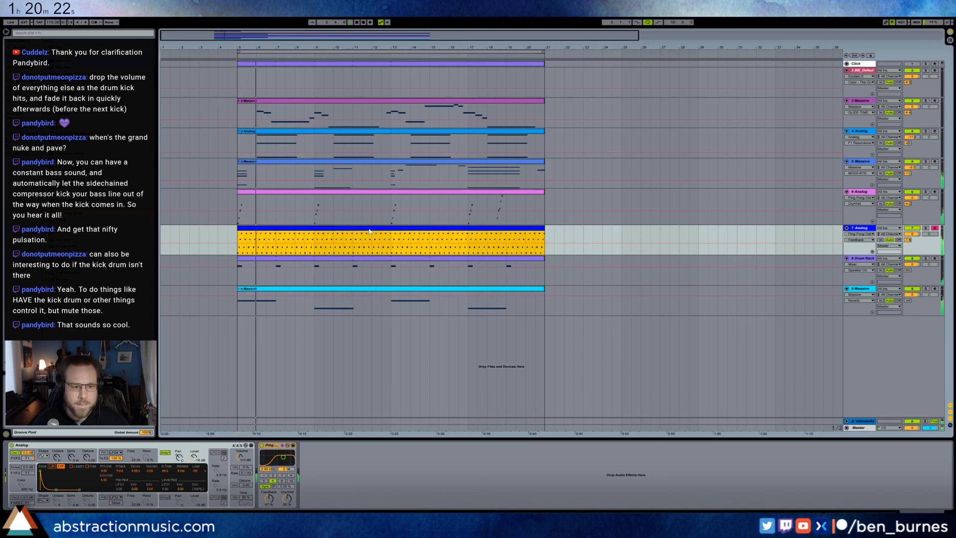
key(shift+Tab)
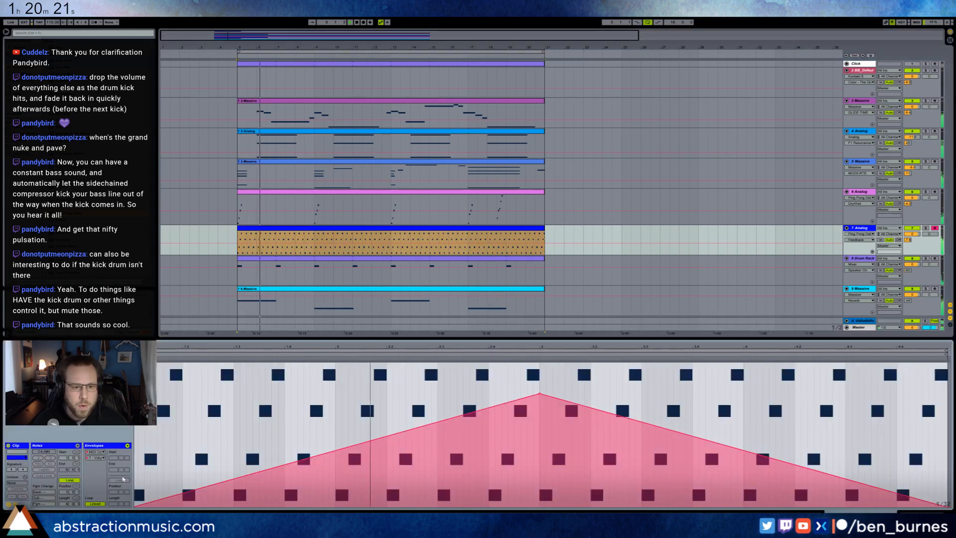
click(94, 458)
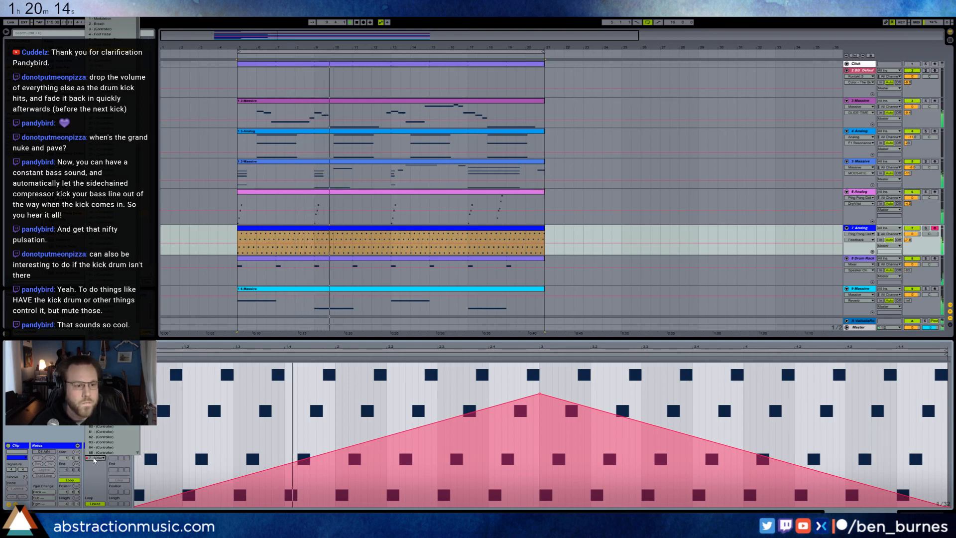
click(95, 459)
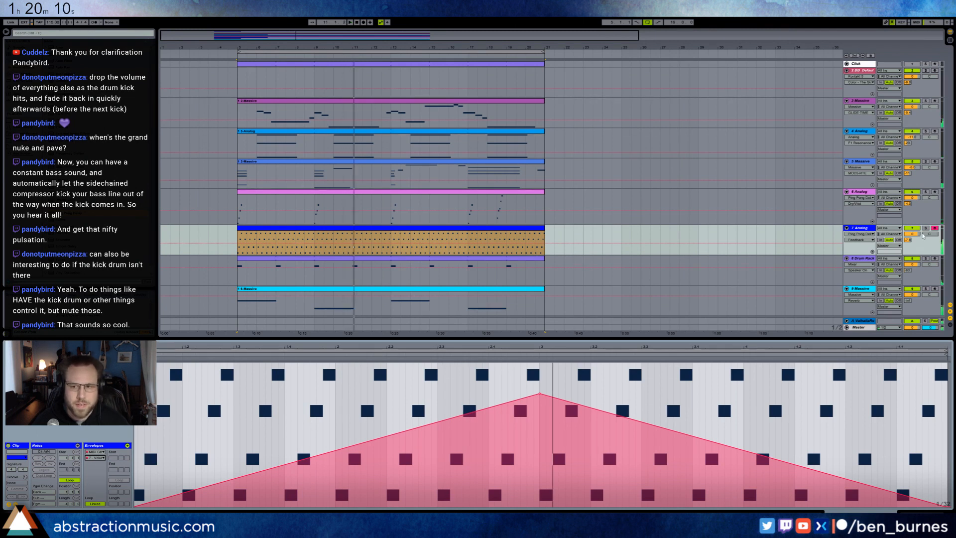
Solo track 7 and delete the start, end and peak breakpoints of its clip's volume envelope.
click(925, 228)
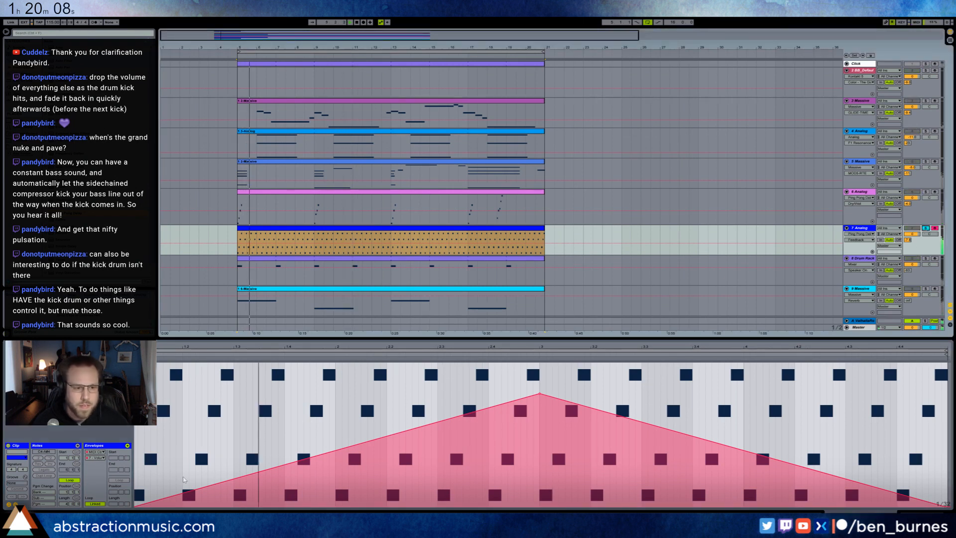
click(96, 459)
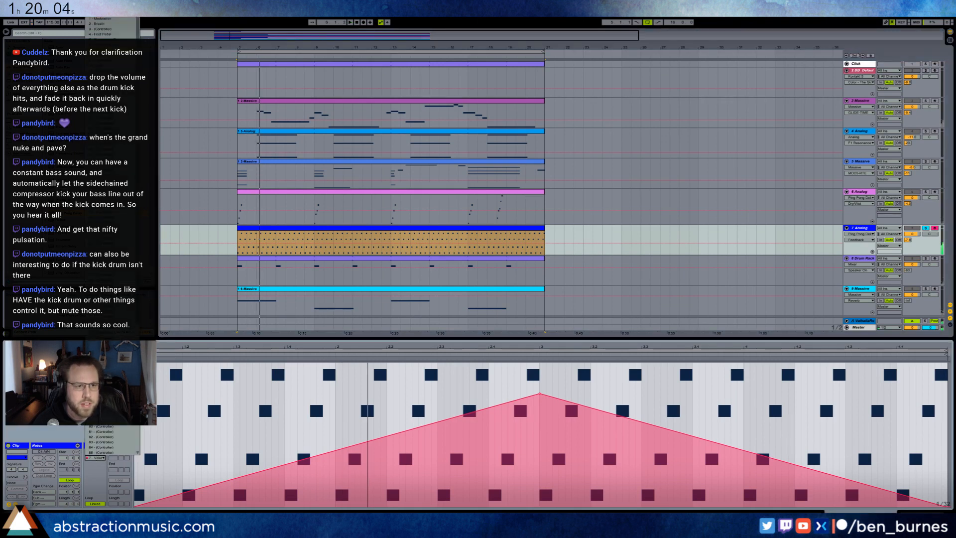
click(365, 268)
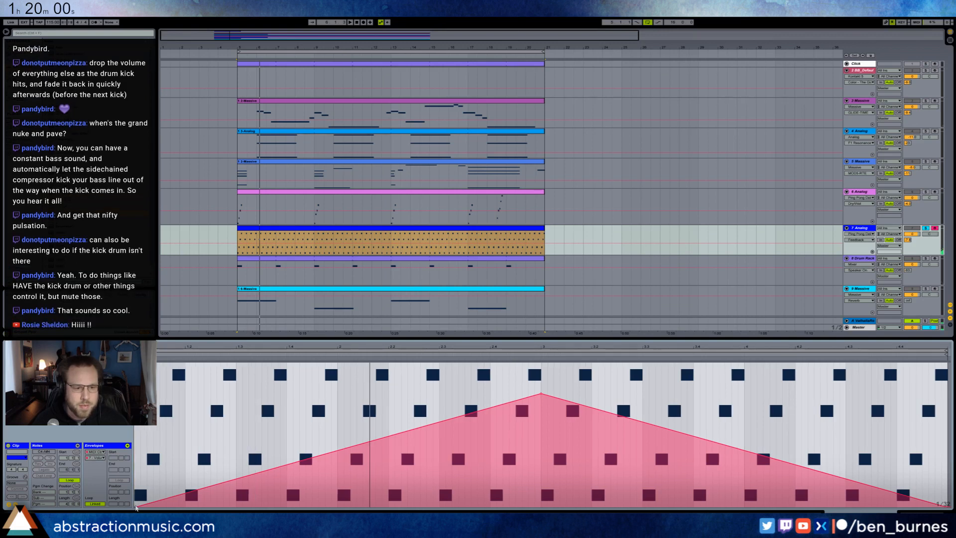
click(137, 507)
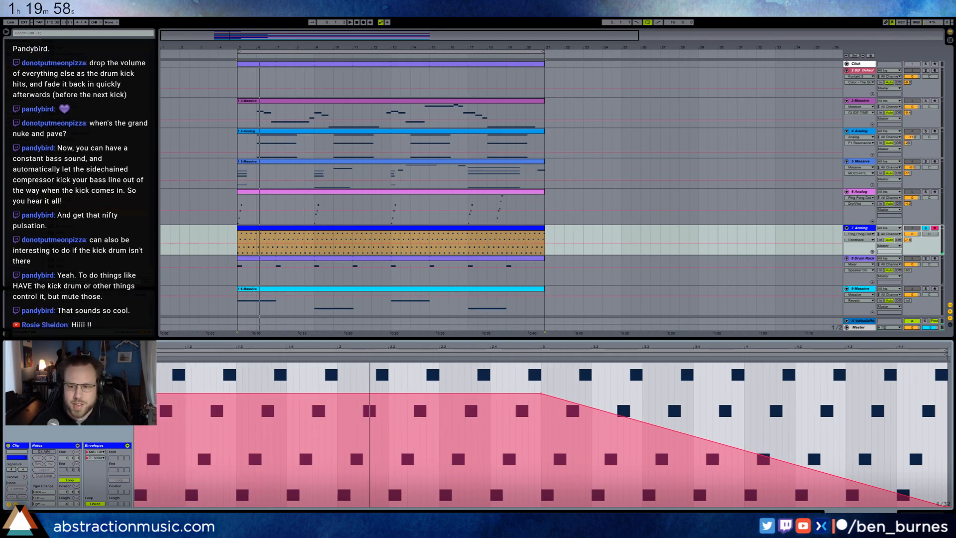
click(949, 507)
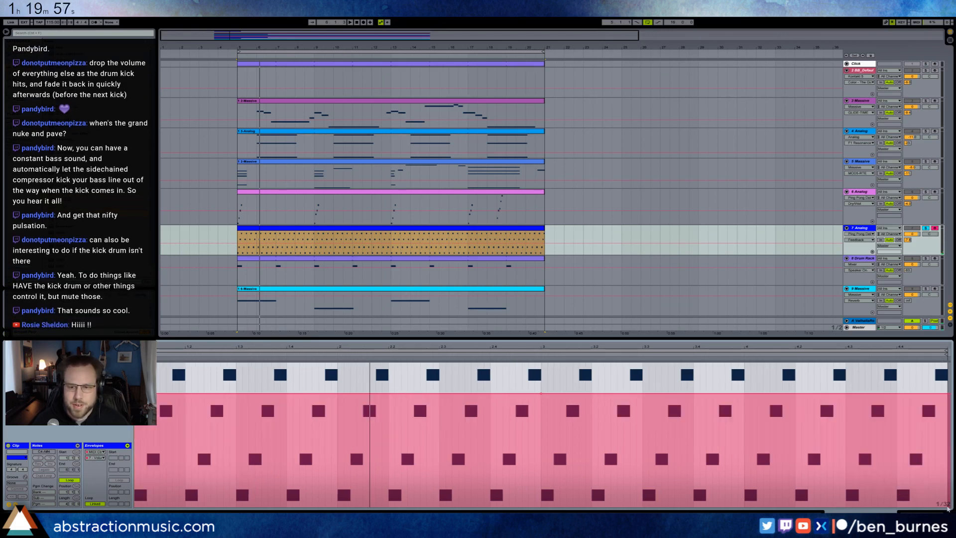
click(542, 394)
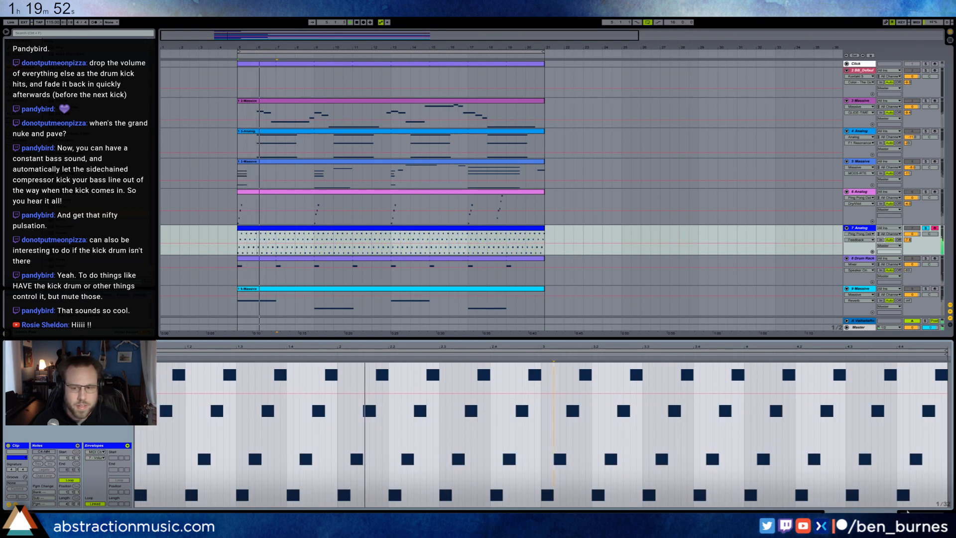
Insert a Utility before track 7's Ping Pong Delay and automate its gain to rise and fall across the clip's first four bars.
key(shift+Tab)
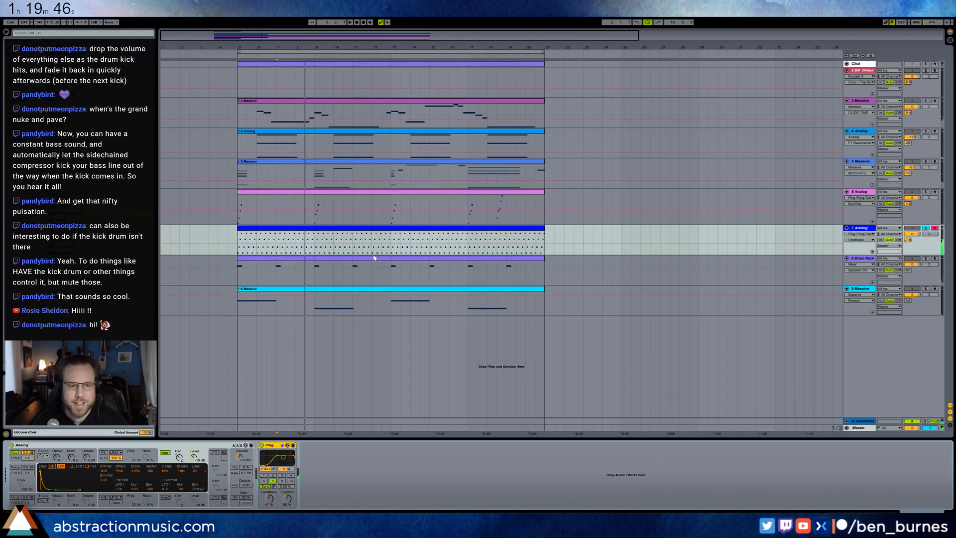
drag(79, 224, 255, 468)
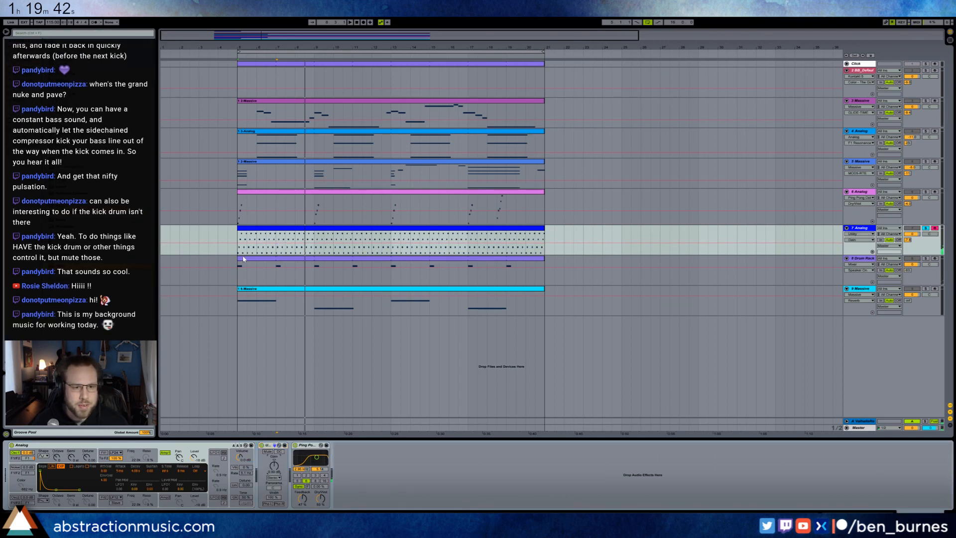
drag(239, 254, 319, 253)
key(a)
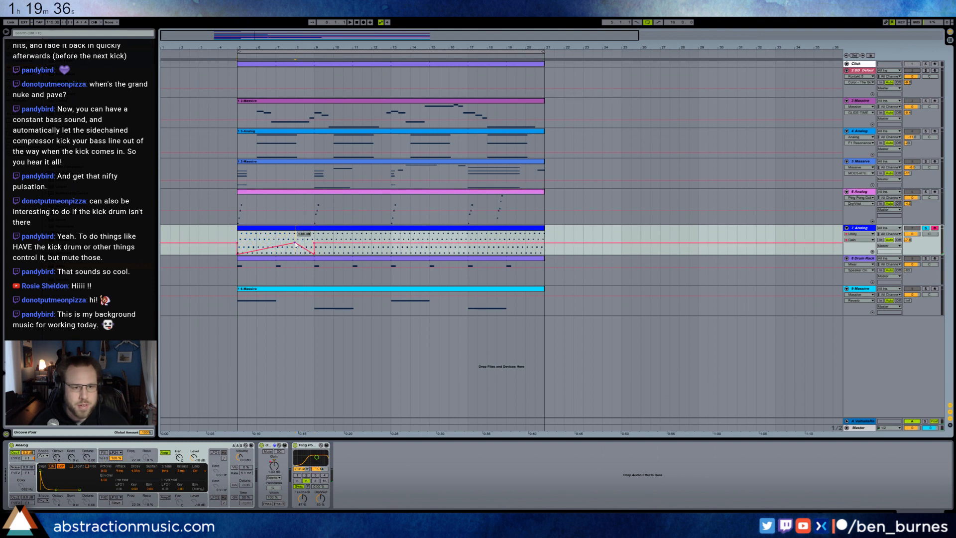
drag(315, 244, 315, 257)
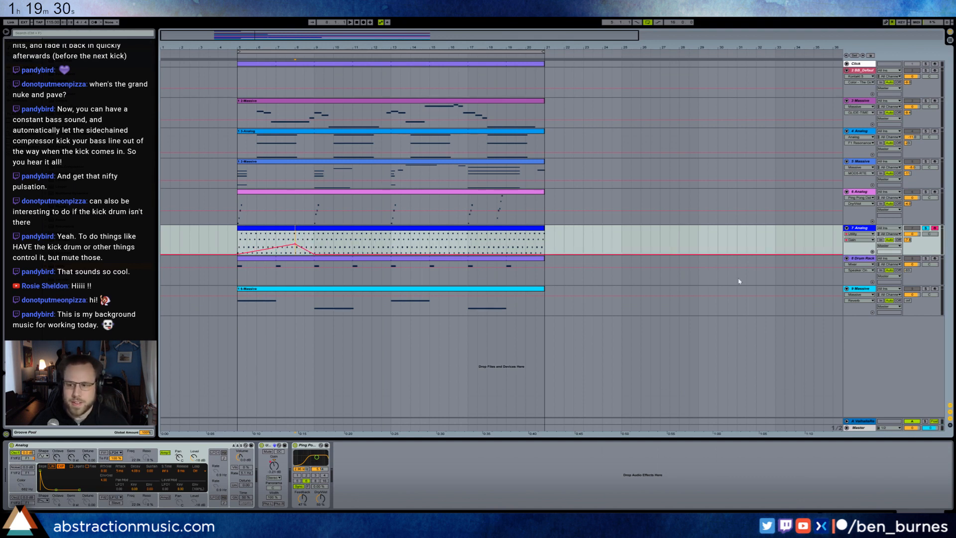
Show the Utility gain in its own lane, curve the rise, repeat the four-bar swell up to bar 21, and unsolo track 7.
click(872, 252)
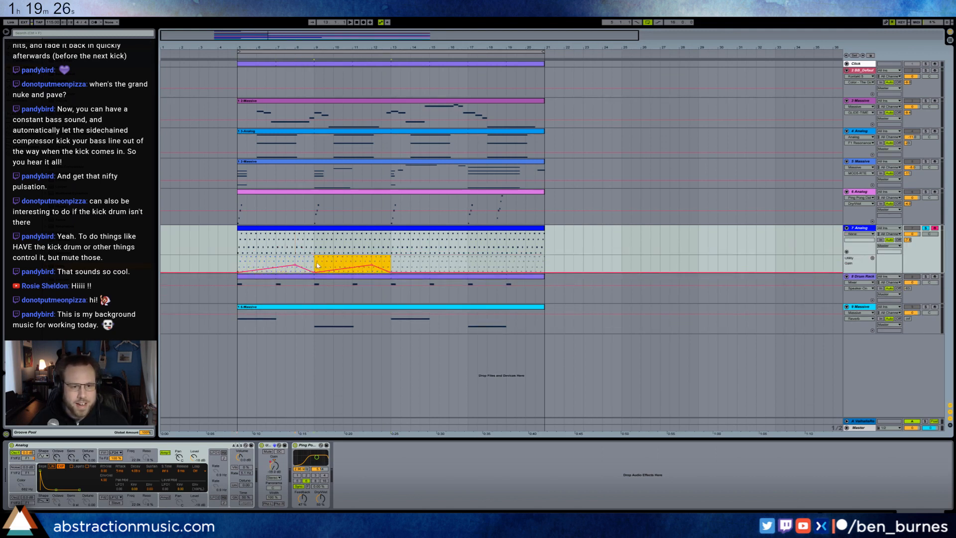
drag(274, 271, 275, 277)
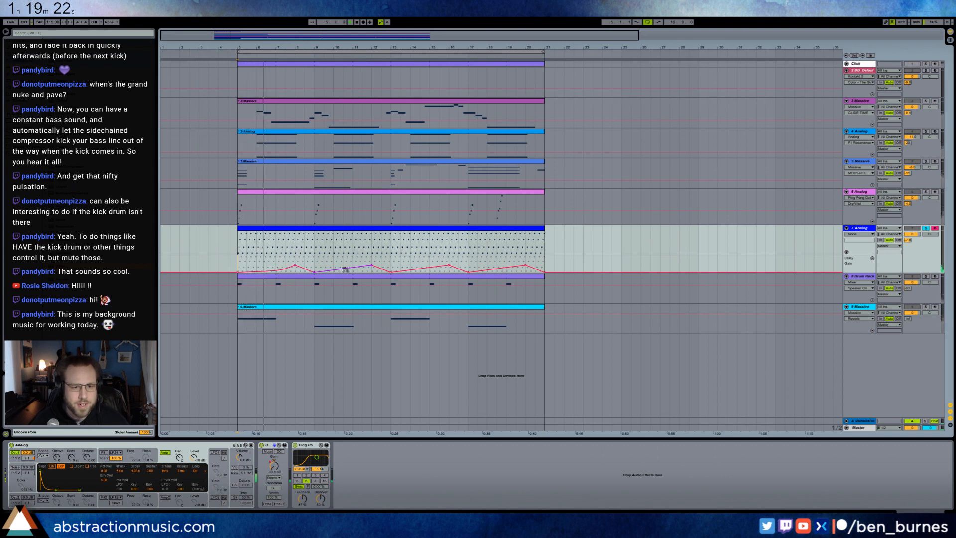
drag(314, 267, 241, 268)
key(ctrl+d)
key(ctrl+d)
key(ctrl+d)
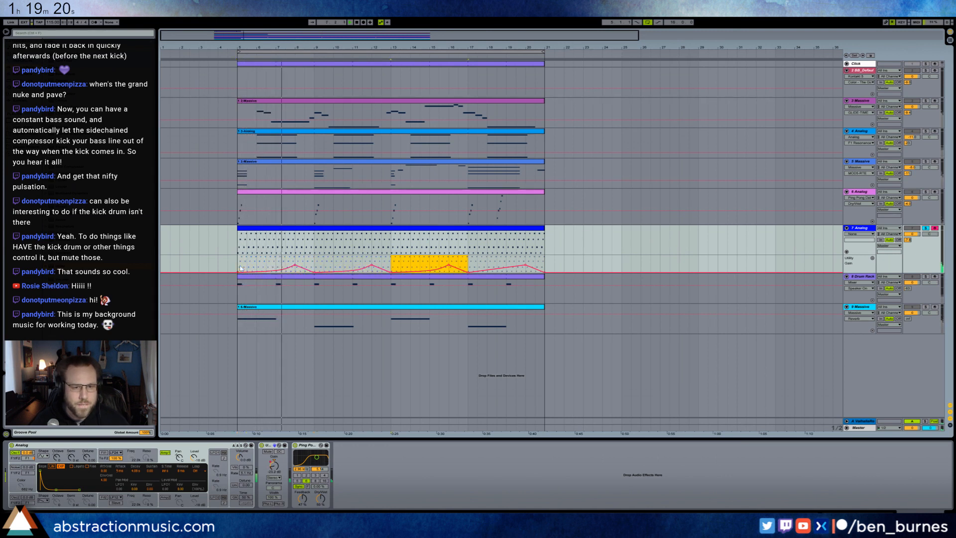
click(927, 229)
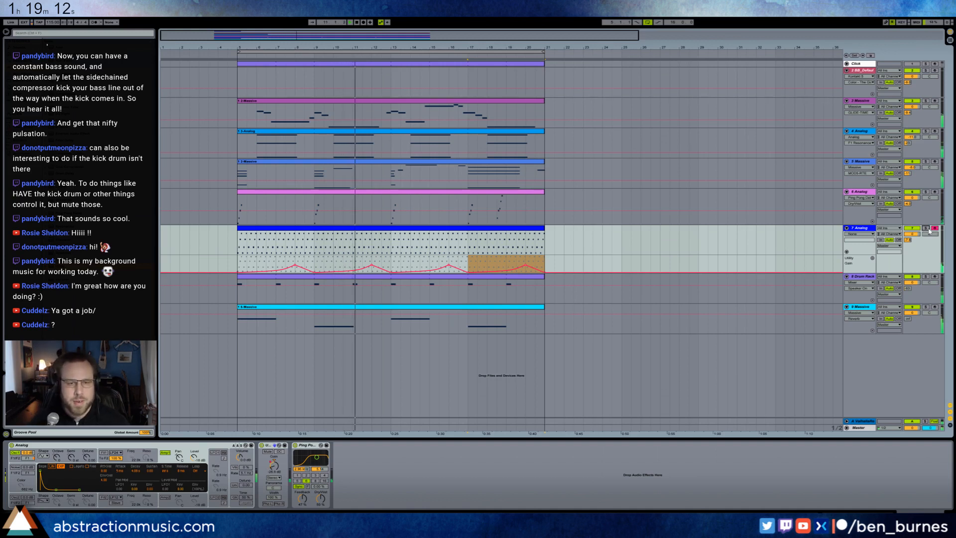
click(238, 259)
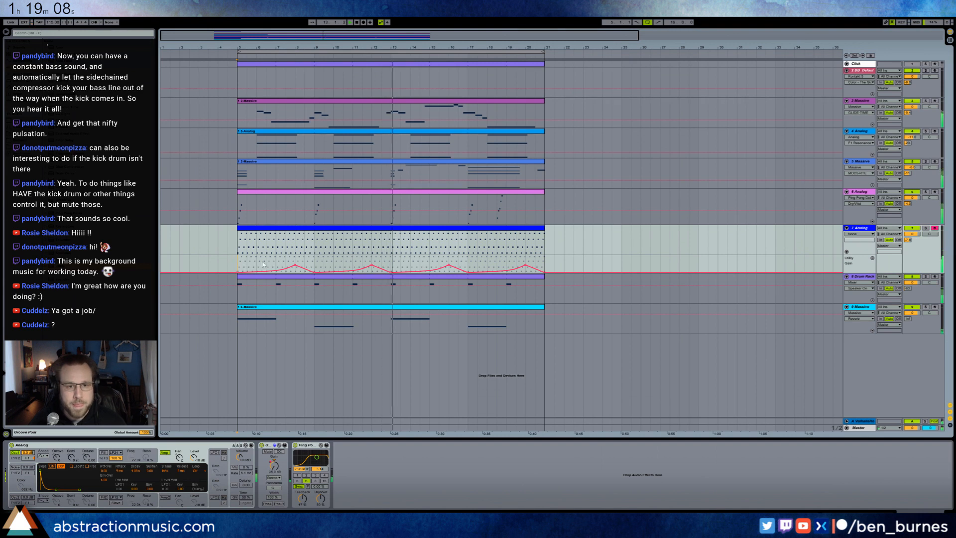
Add a Redux before the Ping Pong Delay on track 6 and adjust its soft downsampling.
click(408, 194)
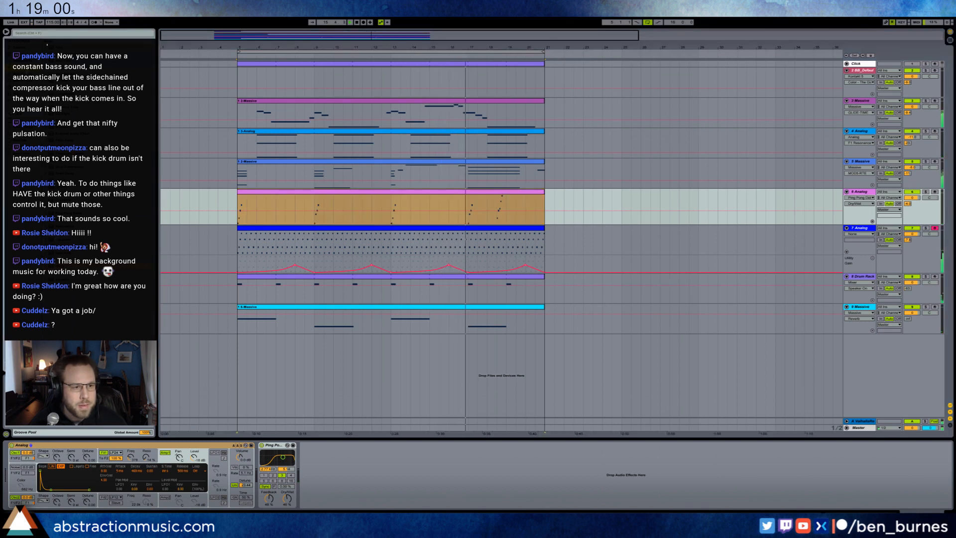
drag(208, 462, 219, 466)
click(280, 497)
drag(266, 498, 267, 486)
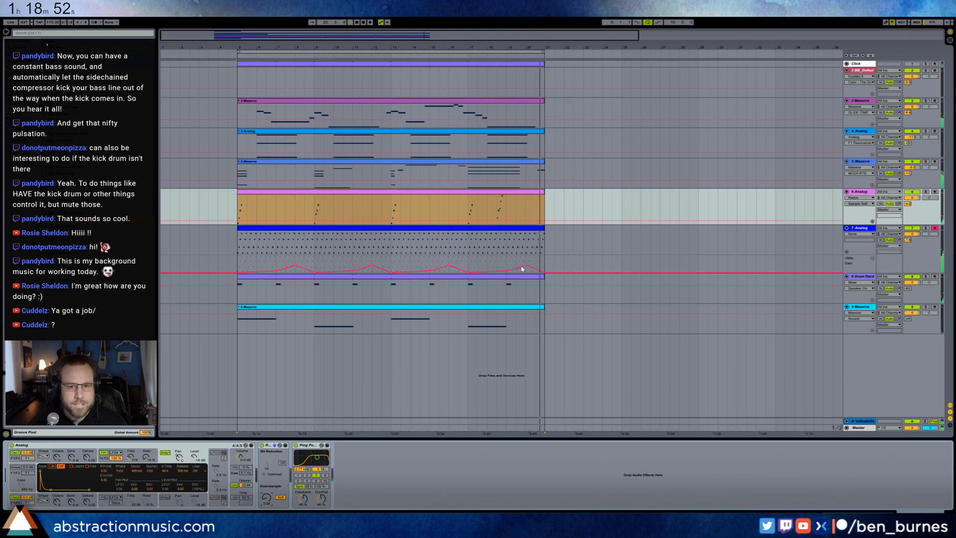
Raise the peak of track 7's first gain swell and duplicate those four bars of automation three times.
click(295, 267)
drag(295, 266, 236, 268)
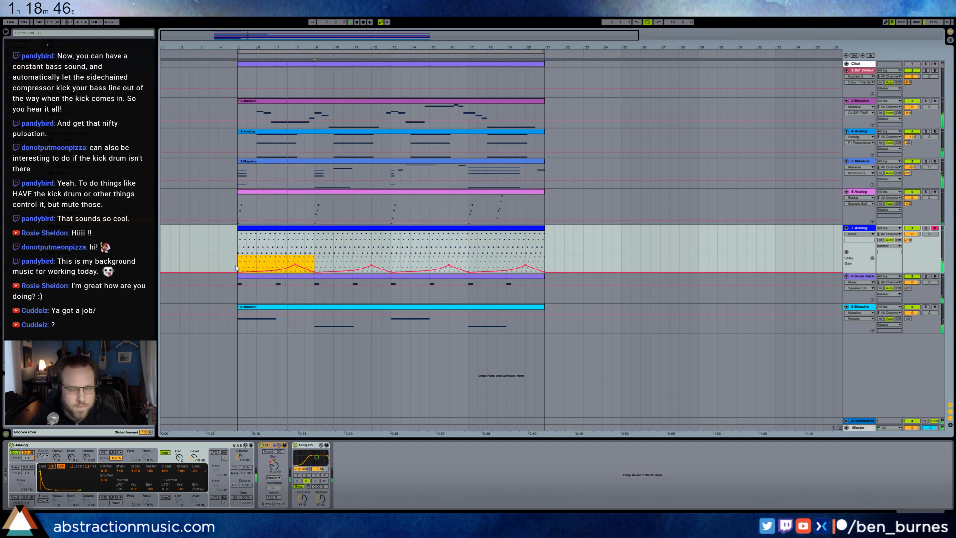
key(ctrl+d)
key(ctrl+d)
key(ctrl+d)
click(564, 249)
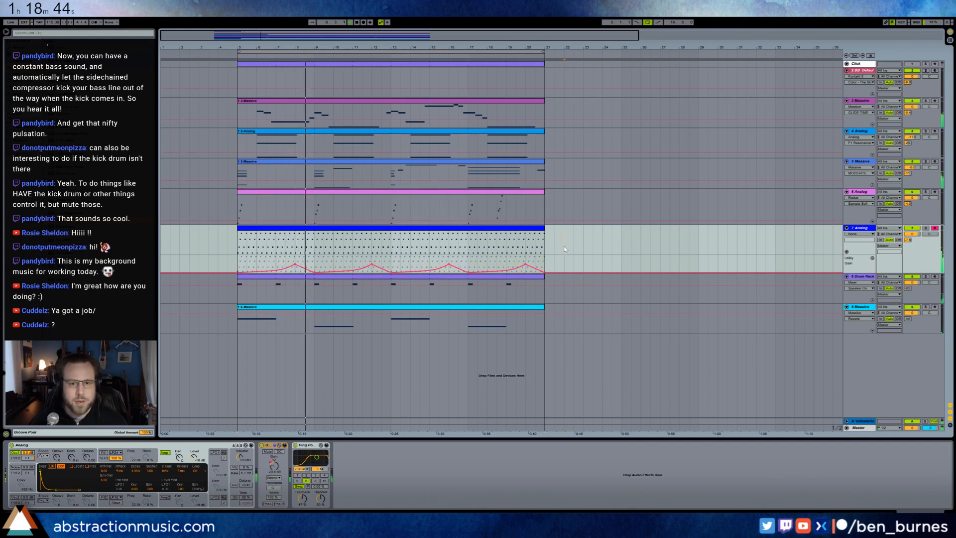
Place an audio sample on a new audio track below track 9, starting at bar 8.
click(869, 312)
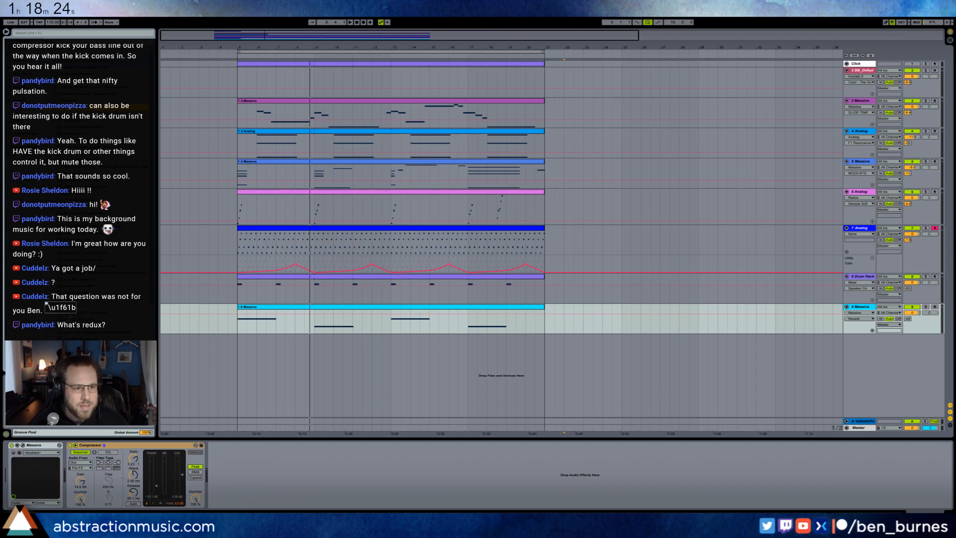
click(253, 369)
drag(242, 368, 297, 369)
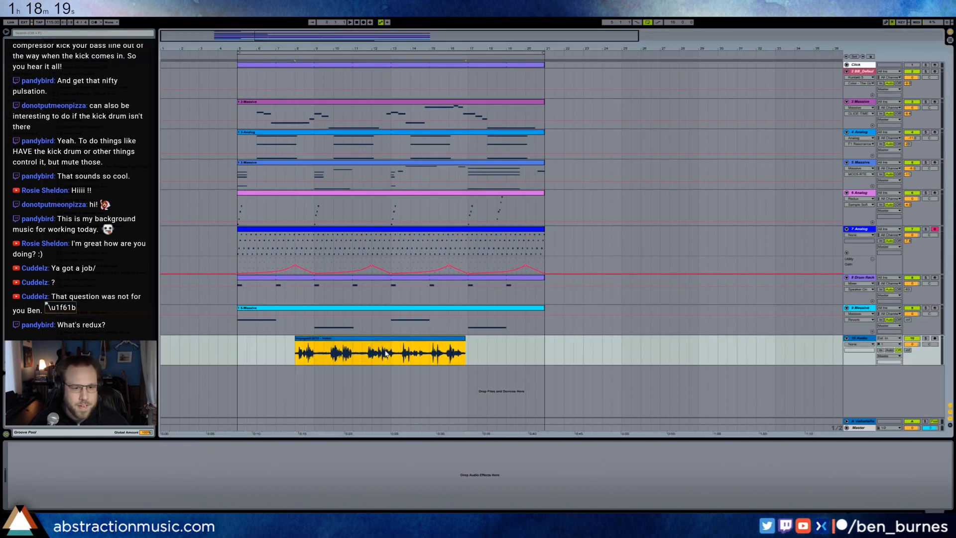
Replace the Auto Filter on track 10 with a band-pass shaped EQ Eight and lower the track's volume during playback.
click(863, 338)
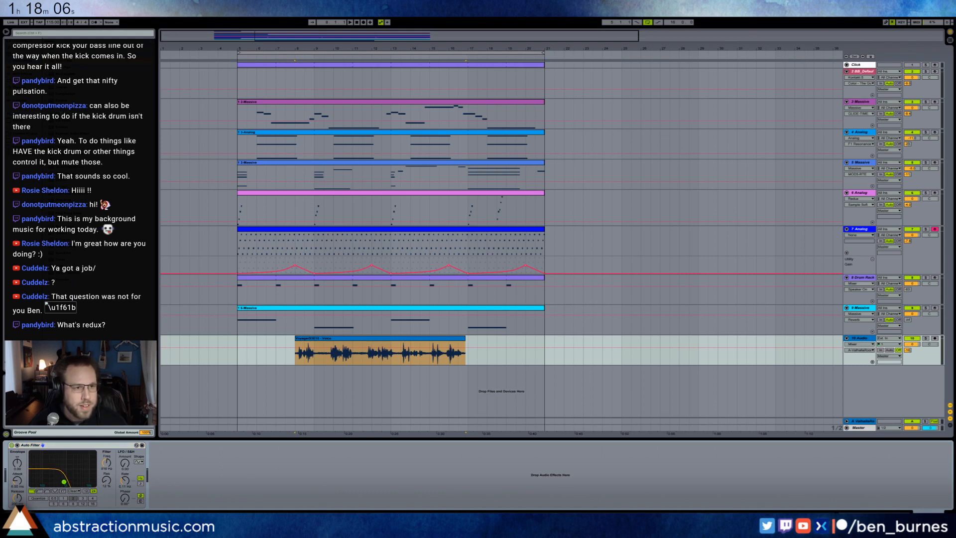
key(ctrl+z)
key(ctrl+z)
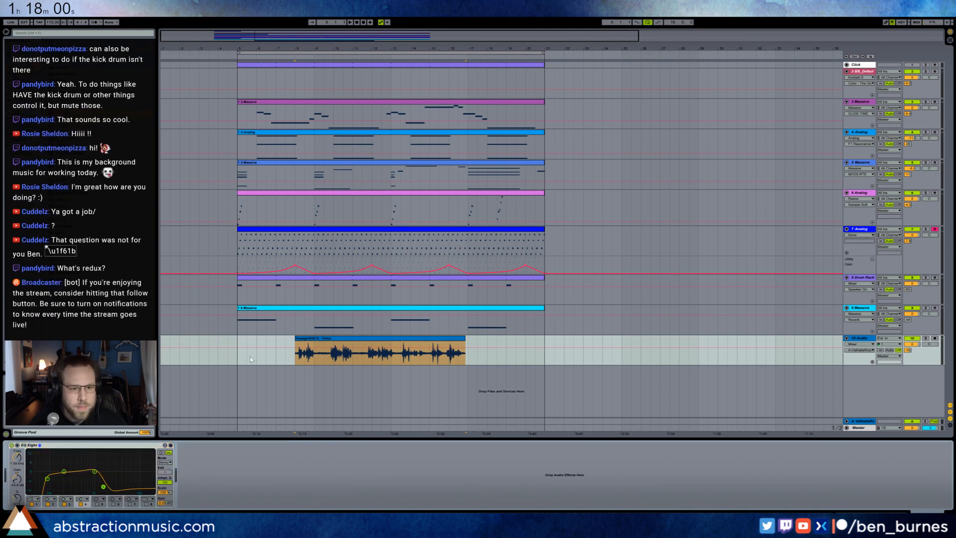
click(236, 343)
key(space)
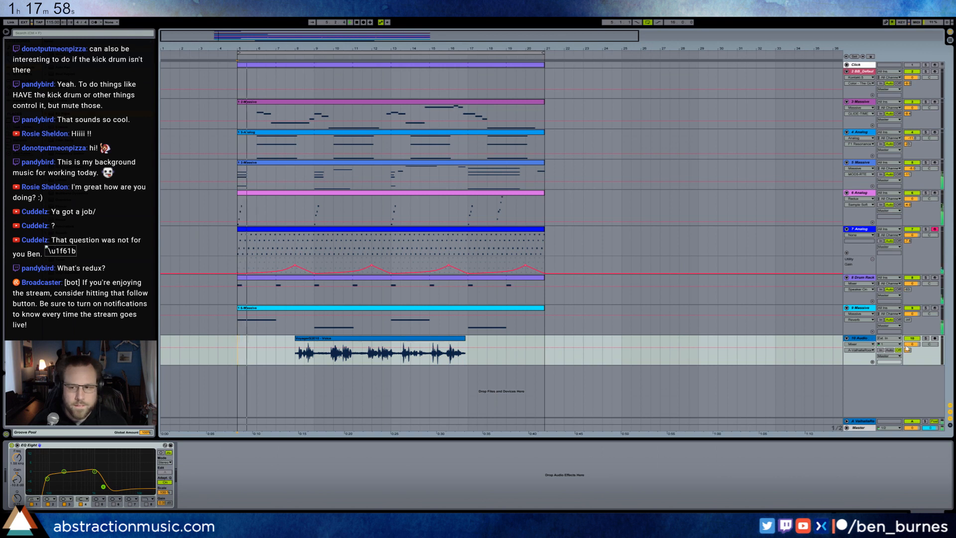
drag(907, 349, 907, 358)
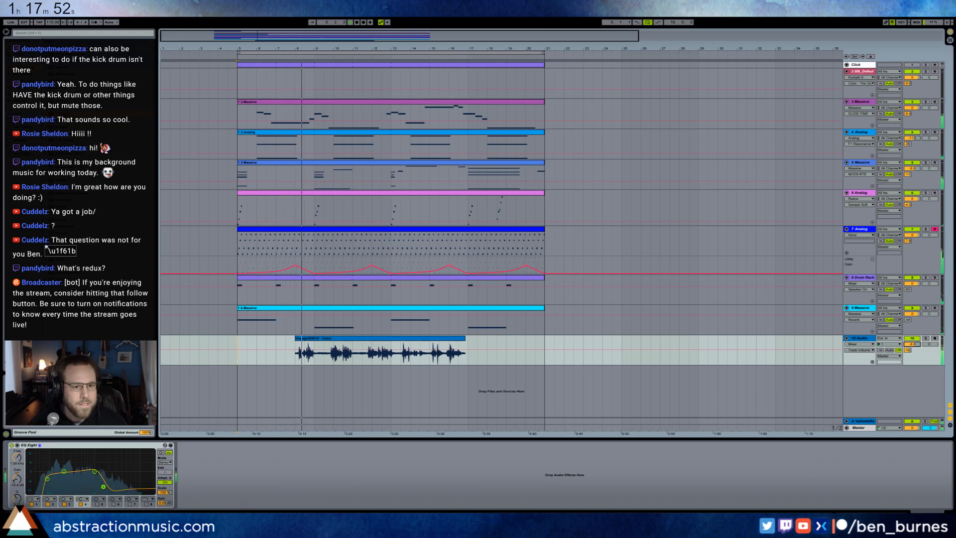
Add a Compressor after the EQ Eight on track 10, lower its threshold, and reshape the EQ's low and high cuts.
drag(65, 87, 210, 484)
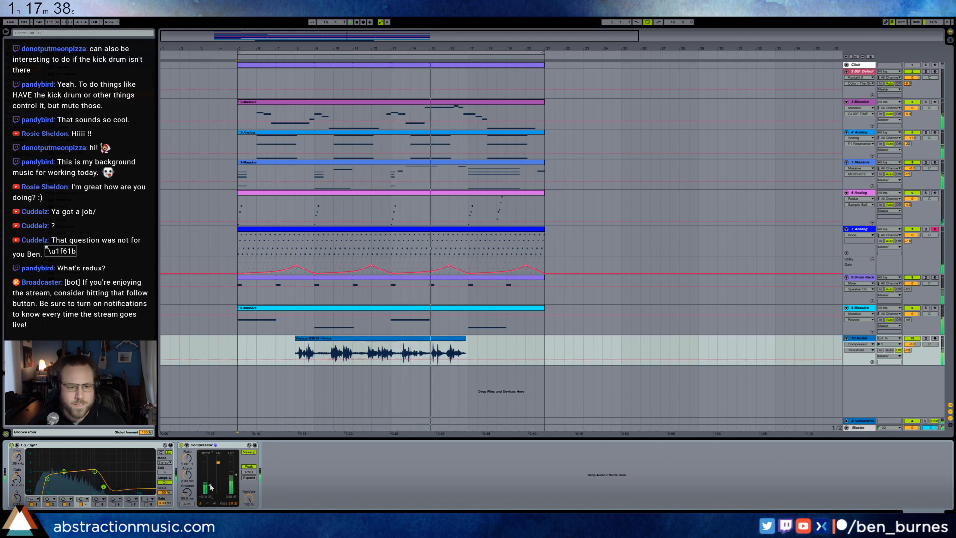
drag(48, 480, 107, 485)
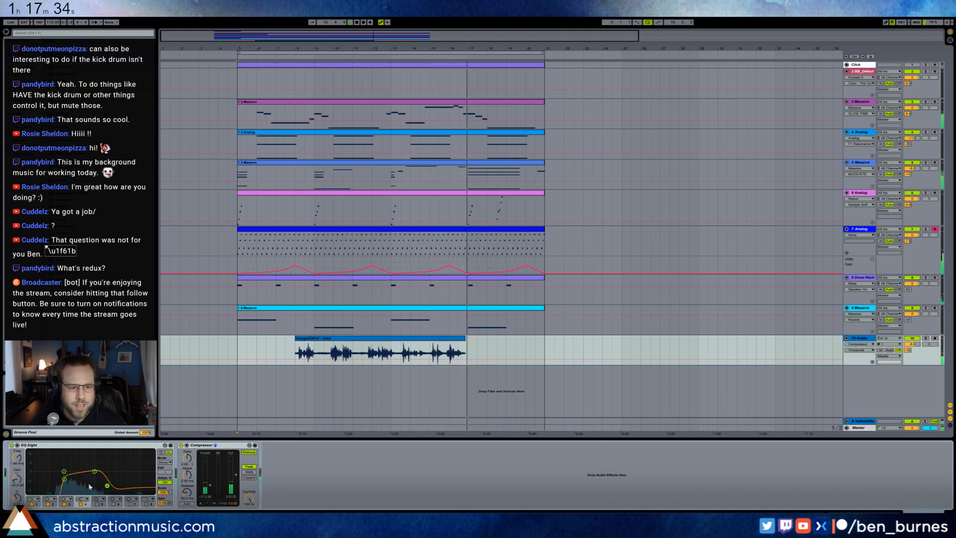
click(64, 479)
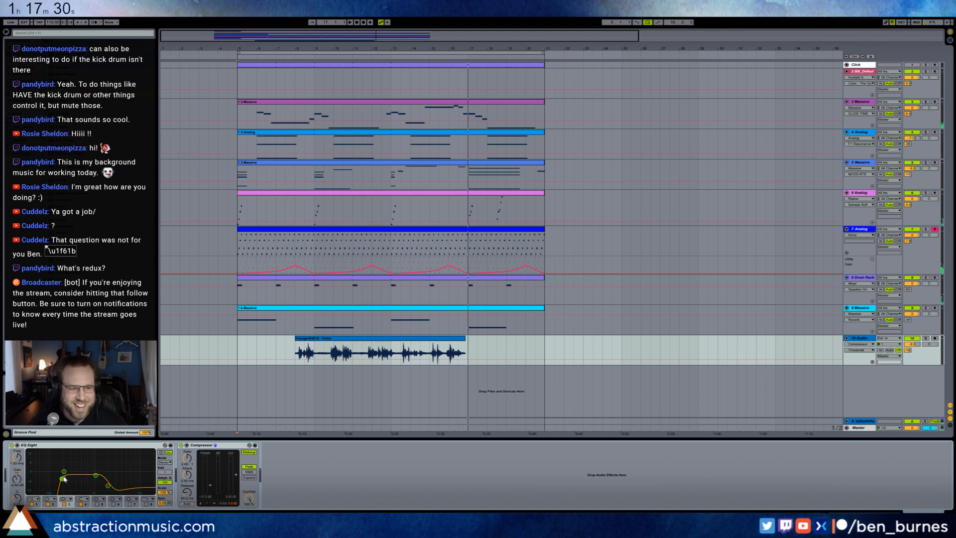
drag(108, 484, 114, 487)
Move the audio clip on track 10 to start at bar 12 and play the arrangement from bar 5.
drag(360, 343, 440, 347)
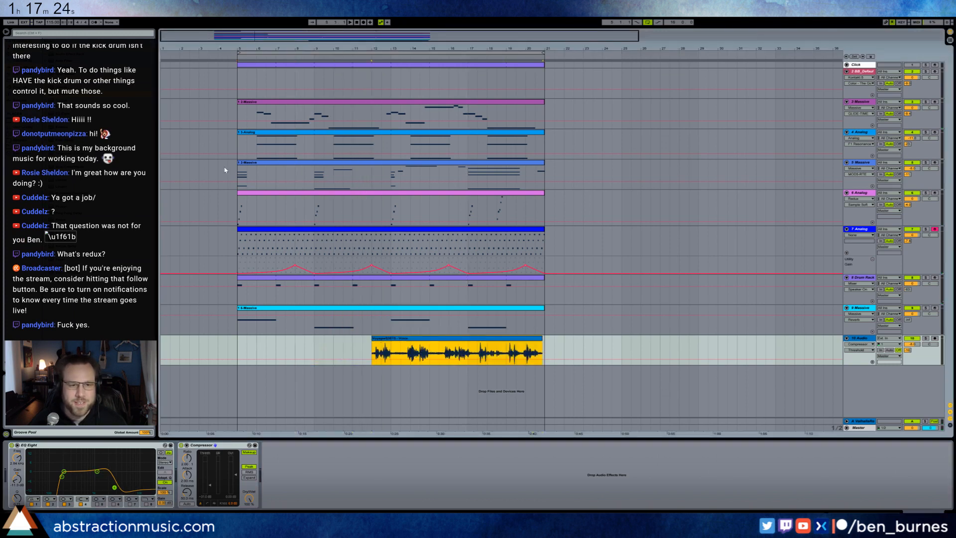
click(238, 75)
key(space)
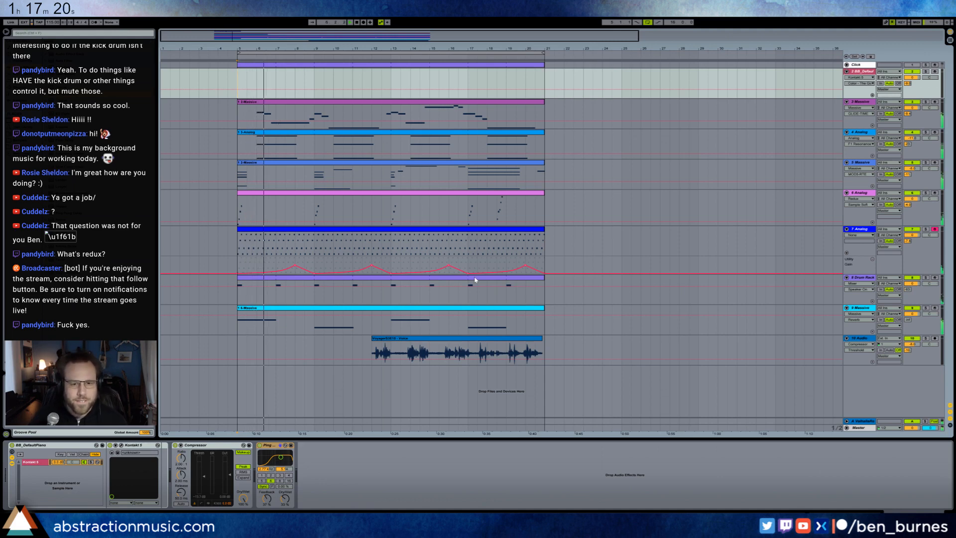
Duplicate the Drum Rack clip to bar 21 and add a second drum sound on every beat of the copy.
click(508, 291)
key(ctrl+d)
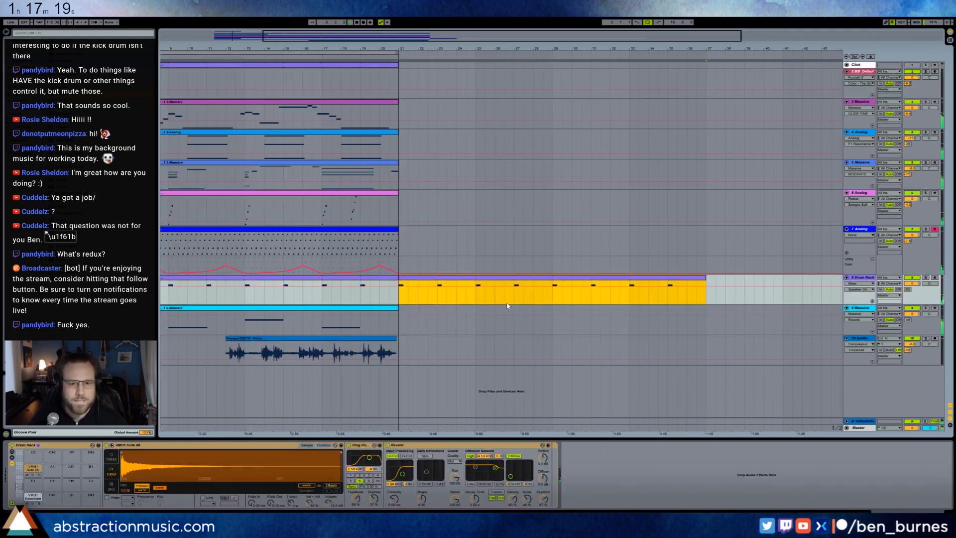
double_click(444, 282)
click(198, 405)
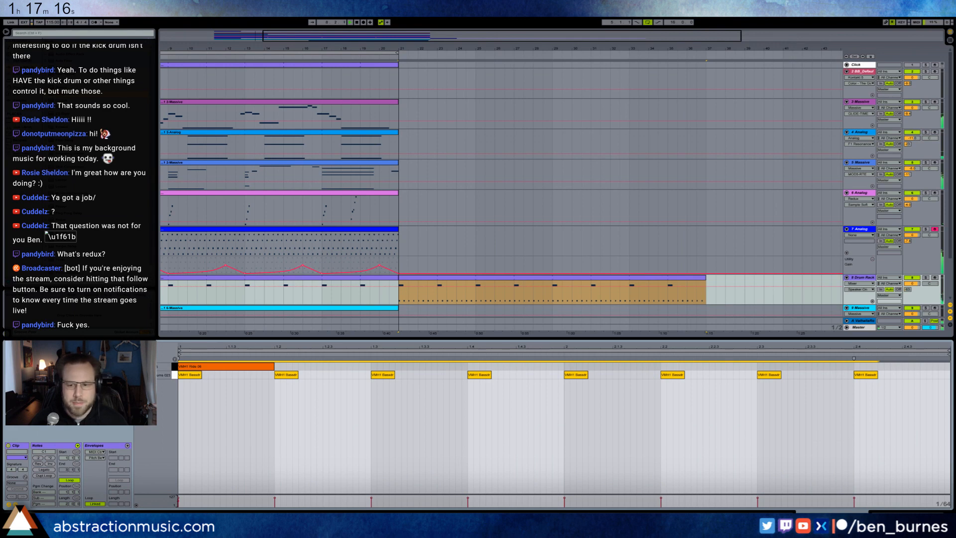
Duplicate the clips on tracks 9, 7, 6 and 5 so the copies start at bar 21.
key(shift+Tab)
click(393, 308)
key(ctrl+d)
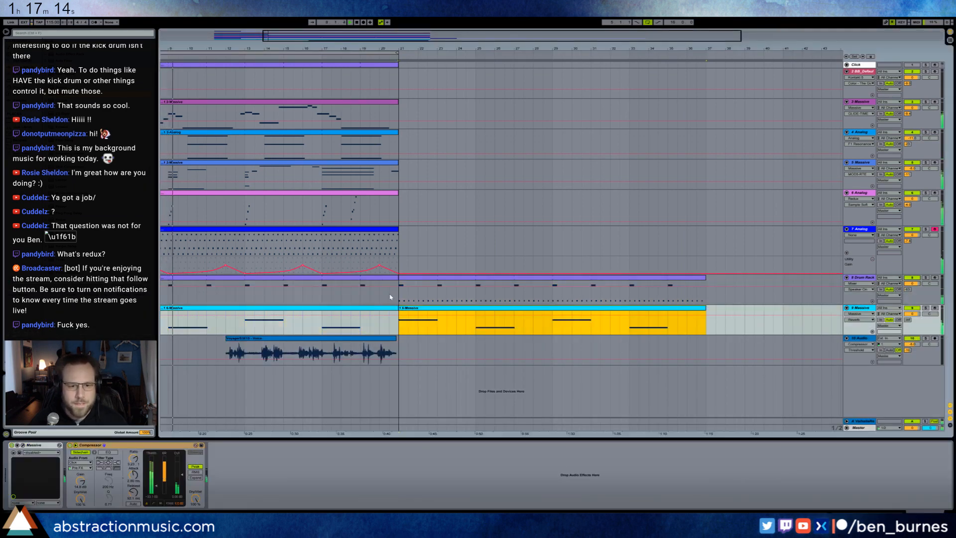
click(389, 229)
key(ctrl+d)
click(384, 193)
key(ctrl+d)
click(384, 162)
key(ctrl+d)
Move the Analog clip on track 4 to start at bar 21.
click(383, 131)
drag(330, 34, 326, 18)
drag(270, 133, 473, 146)
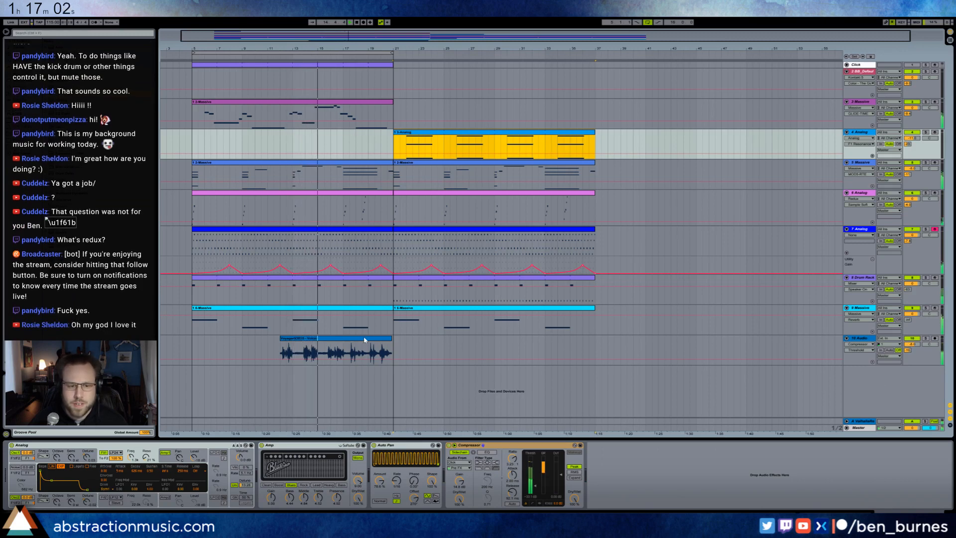
Reshape the low end of the EQ Eight curve for the audio clip on track 10.
click(348, 339)
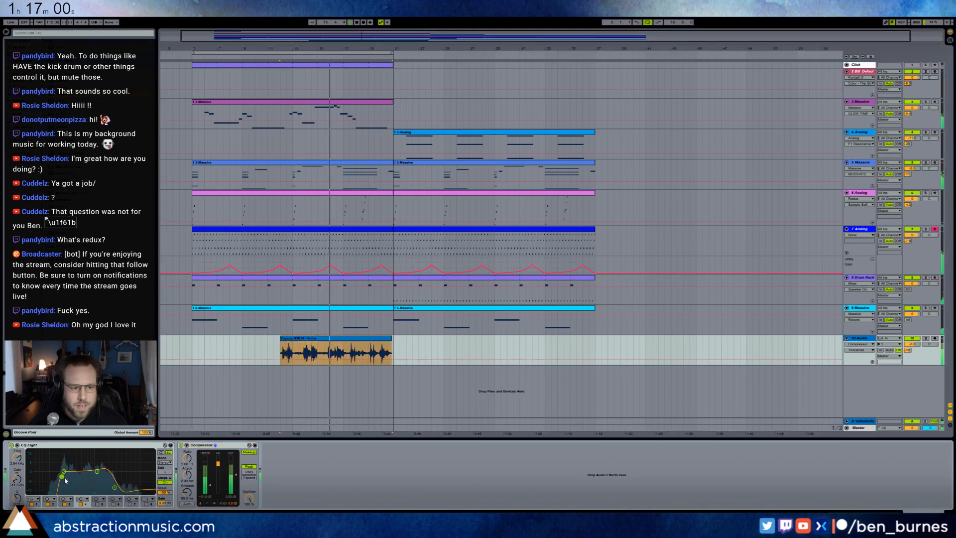
click(49, 504)
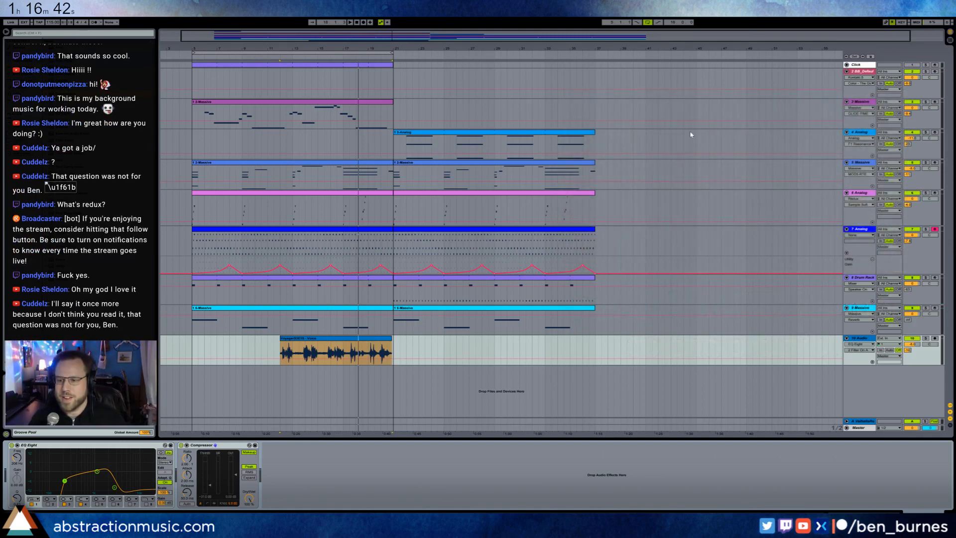
Arm the piano on track 2 and turn off its Ping Pong Delay.
click(935, 72)
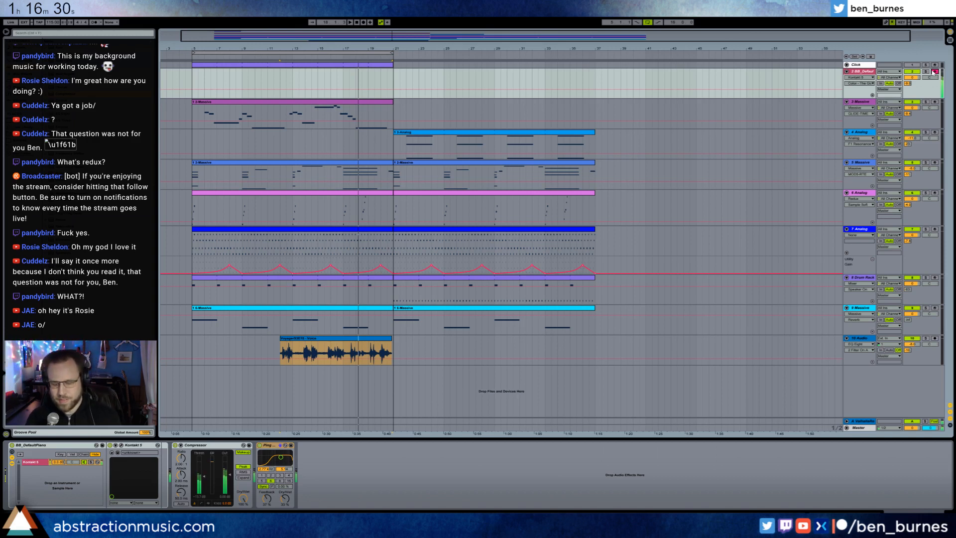
click(258, 449)
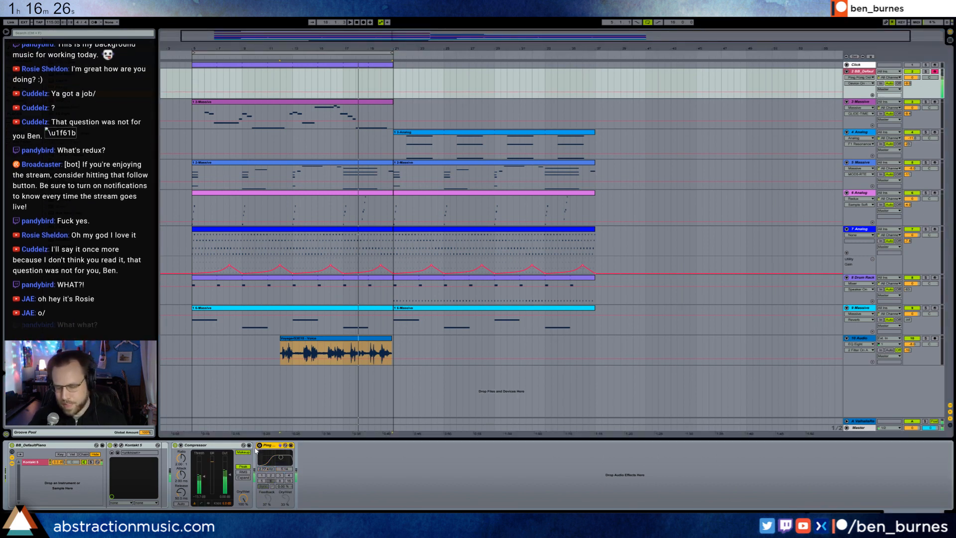
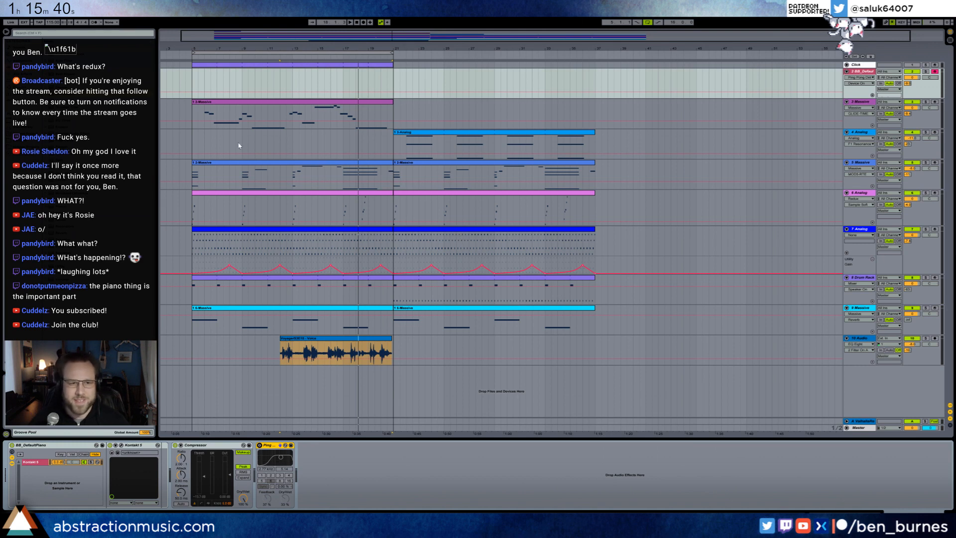
Play the arrangement from bar 5 and extend the Click track's clip to bar 37.
click(192, 89)
key(space)
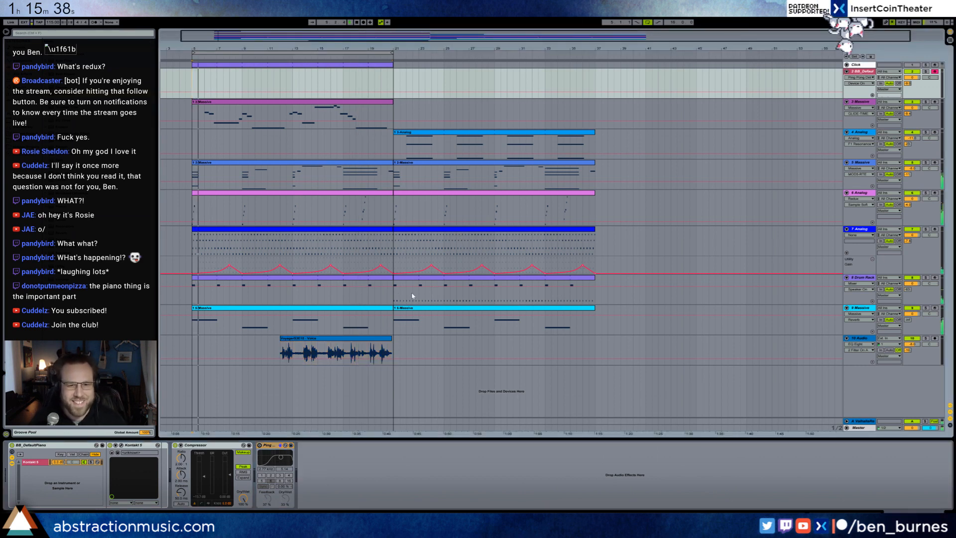
click(417, 278)
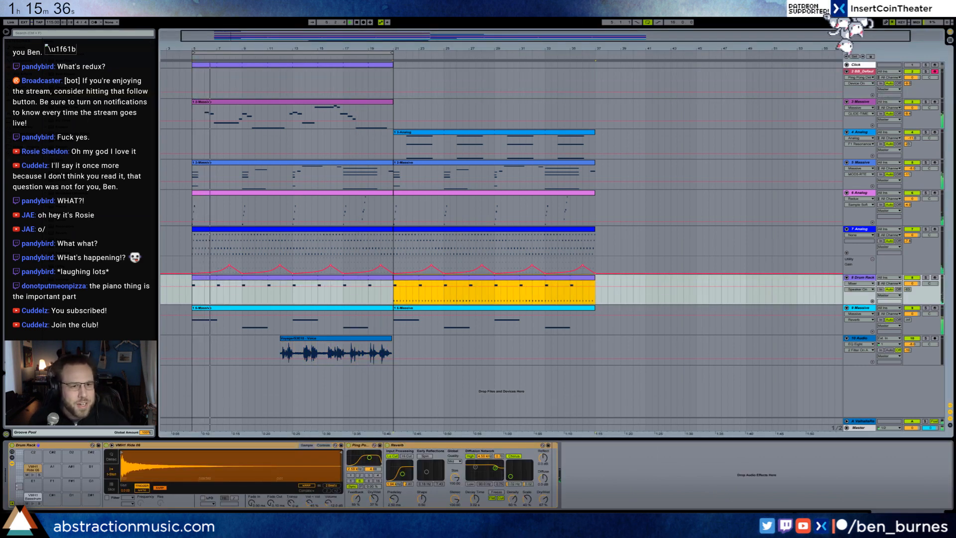
drag(391, 63, 596, 69)
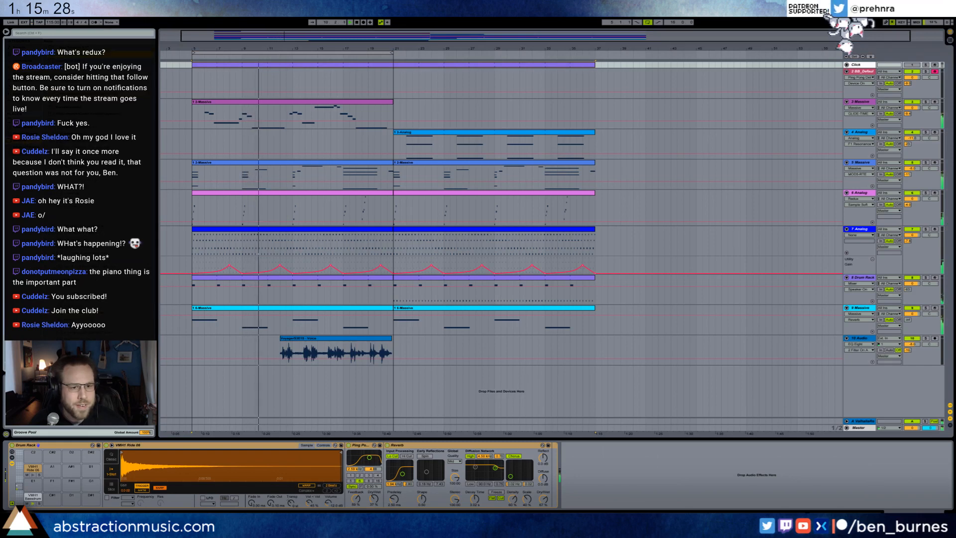
Fine-tune the low and high bands of track 10's EQ Eight and raise its Compressor threshold.
click(321, 341)
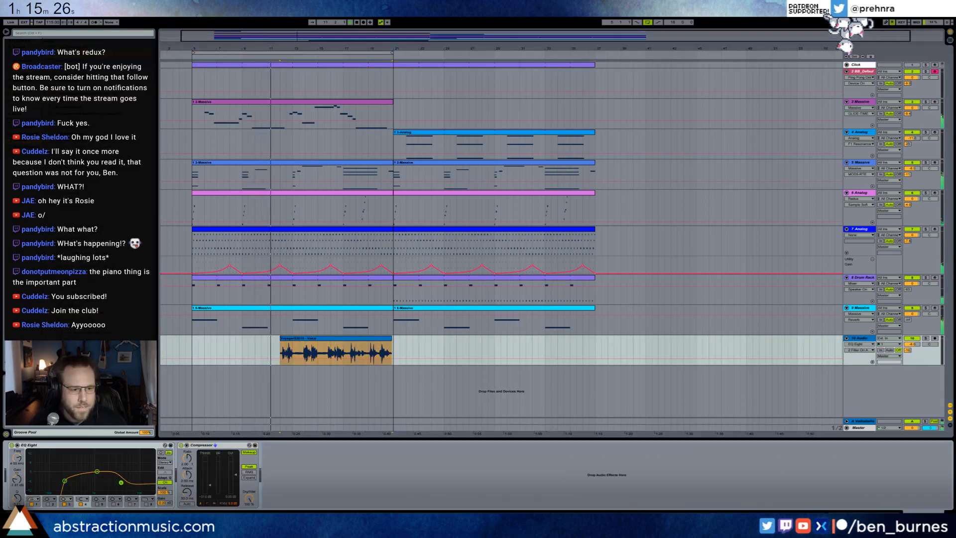
drag(65, 481, 67, 481)
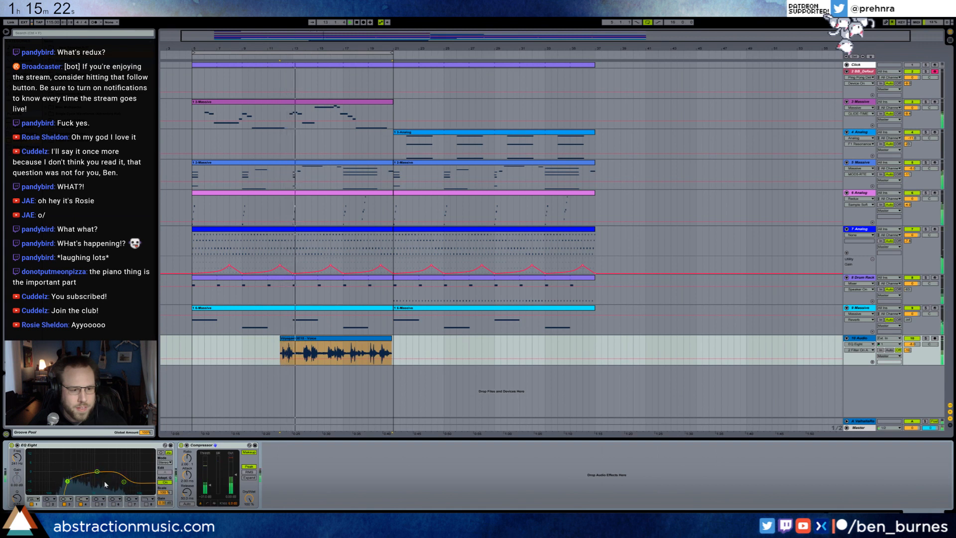
click(124, 483)
drag(210, 484, 209, 475)
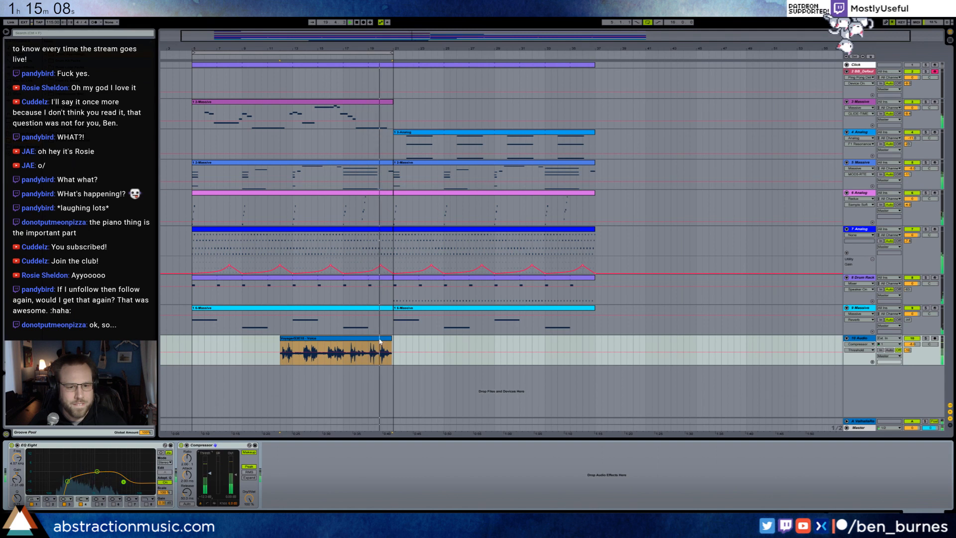
Turn looping off and move the loop range to bars 21 to 37.
click(402, 344)
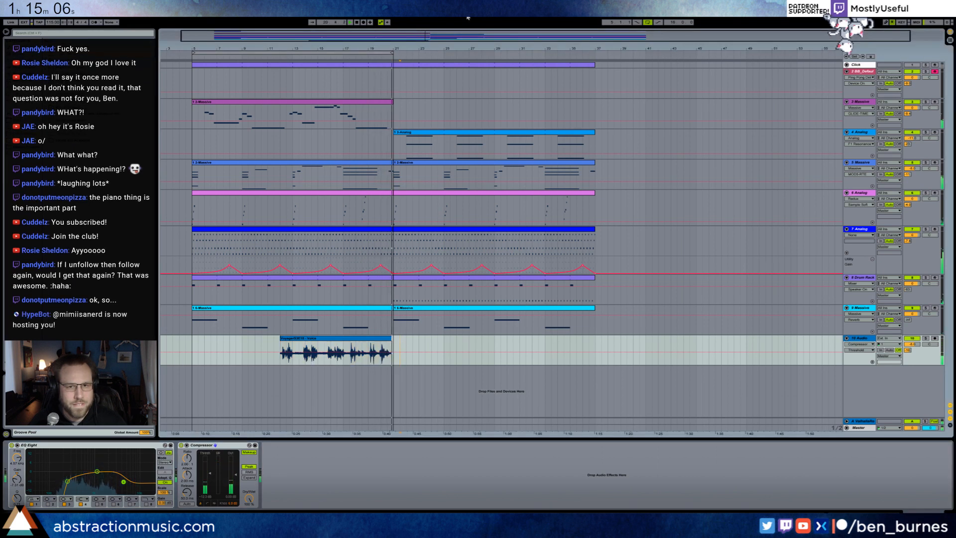
click(647, 22)
click(385, 57)
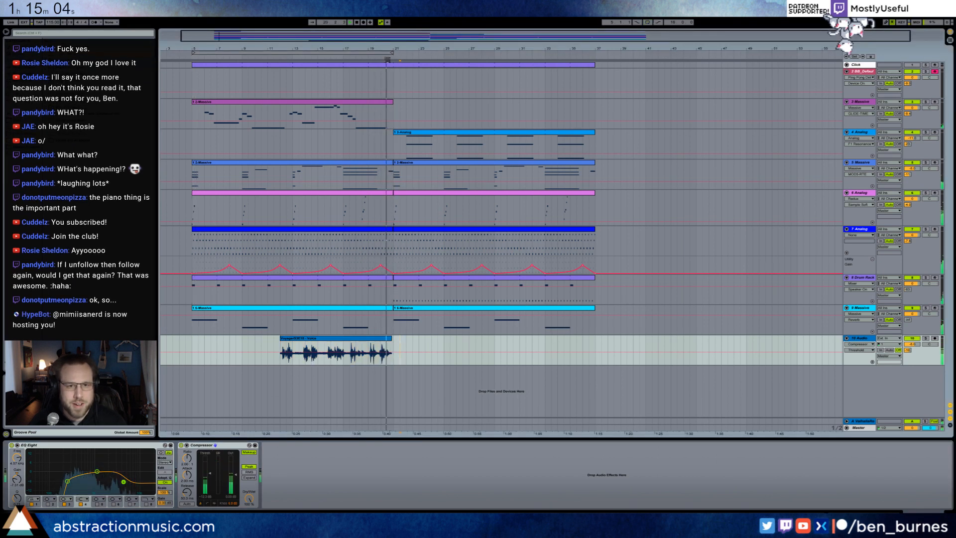
drag(381, 53, 585, 66)
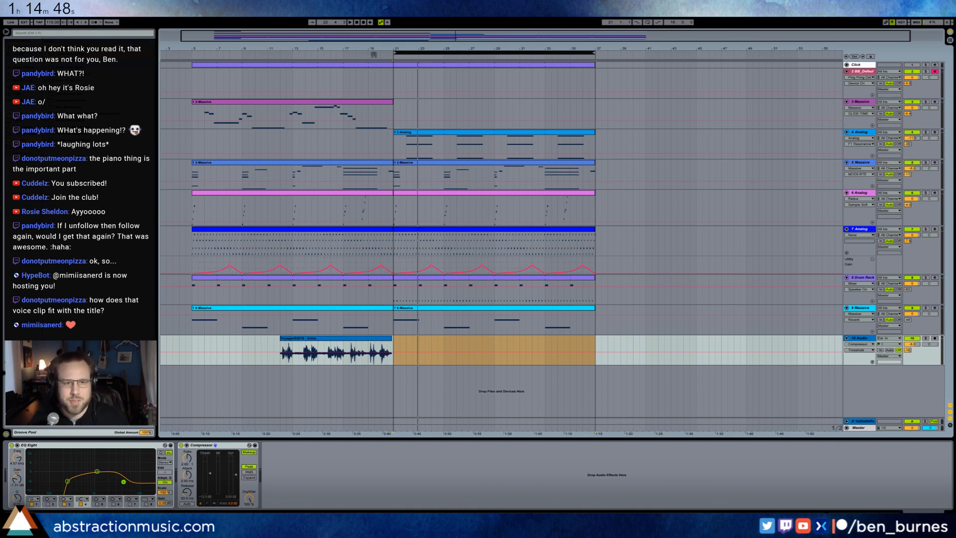
key(space)
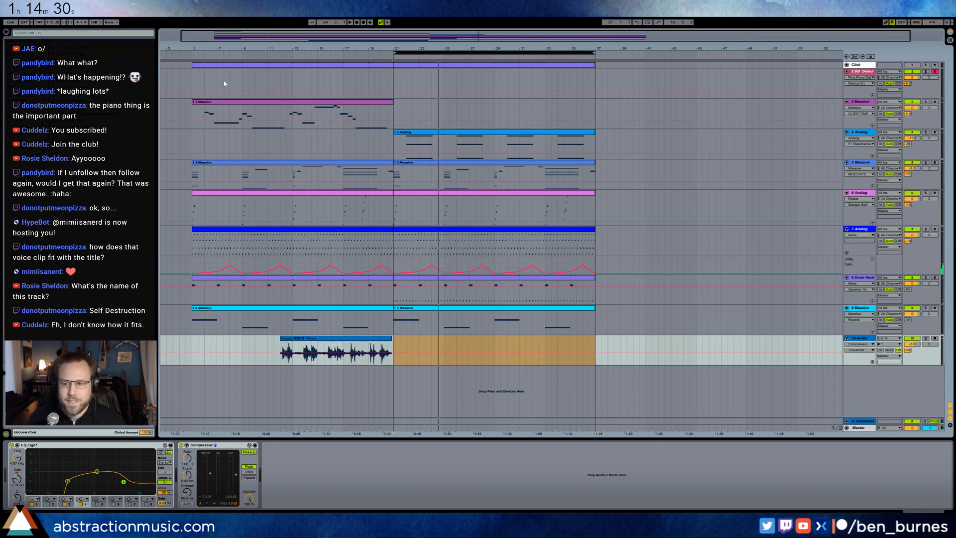
Play the arrangement from bar 12 and place the insert marker at bar 21 on track 2.
click(190, 84)
click(277, 80)
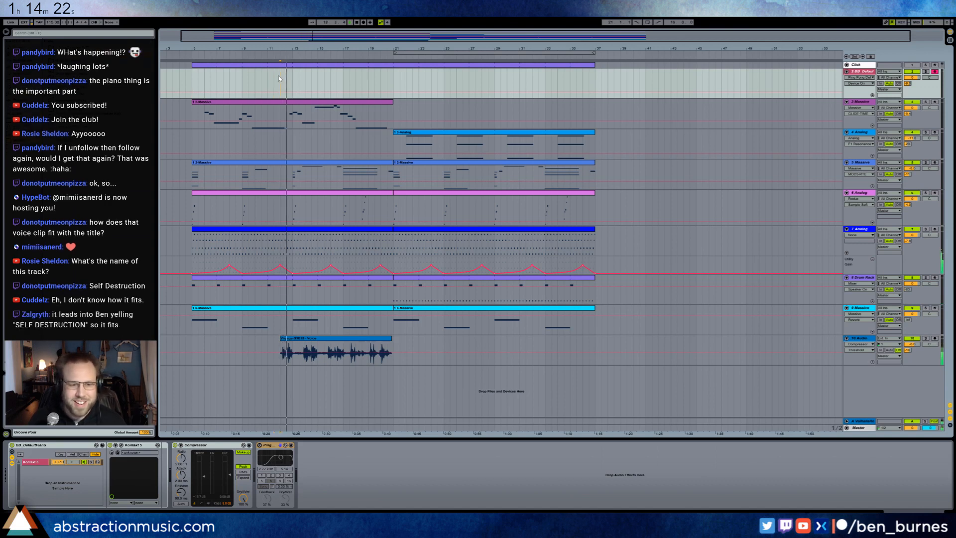
click(392, 80)
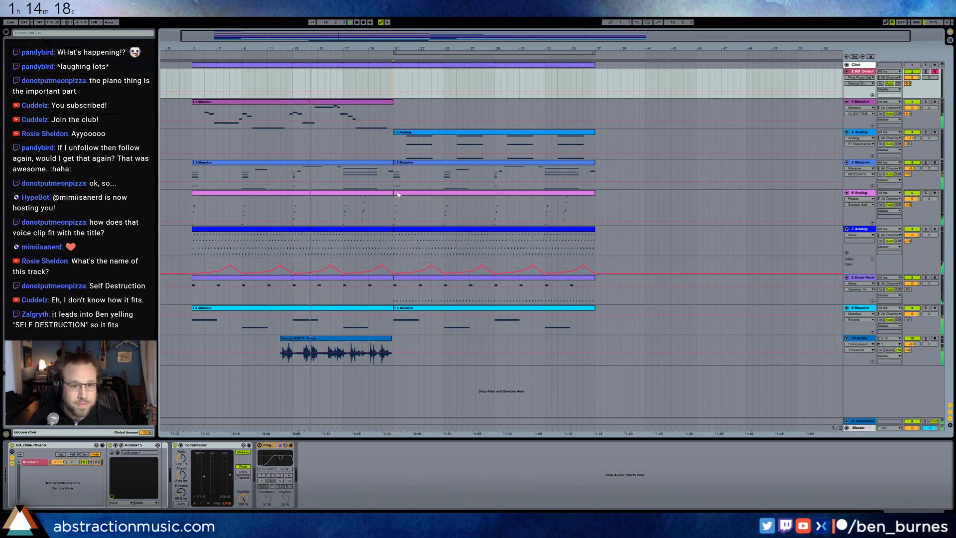
Adjust oscillator 2's level in track 7's Analog synth, then turn on filter 1 and lower its frequency.
click(400, 230)
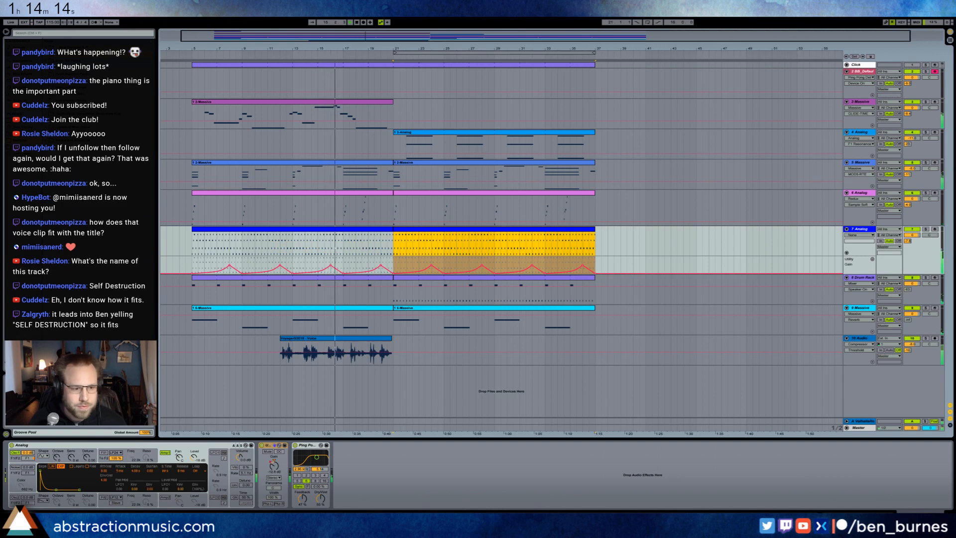
click(16, 497)
drag(29, 497, 28, 513)
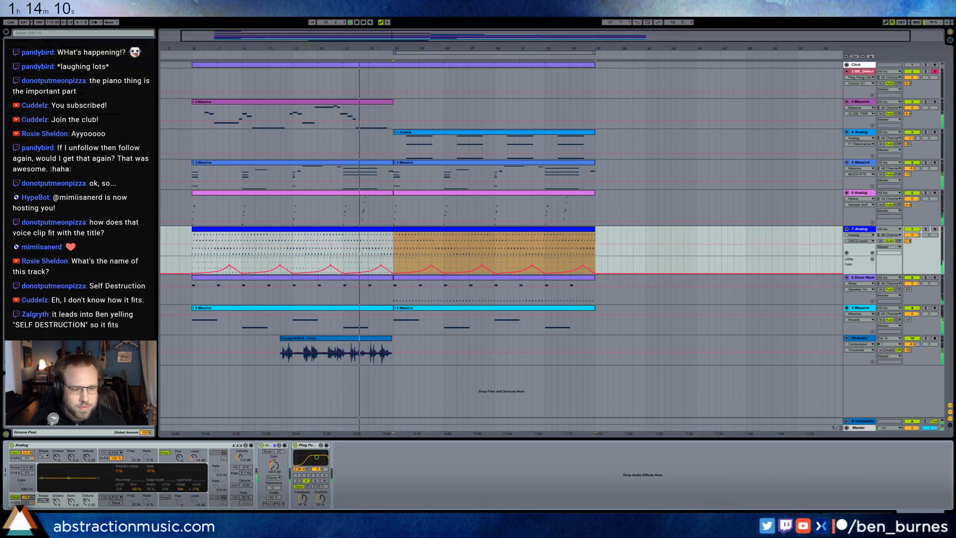
click(104, 452)
drag(130, 458, 130, 484)
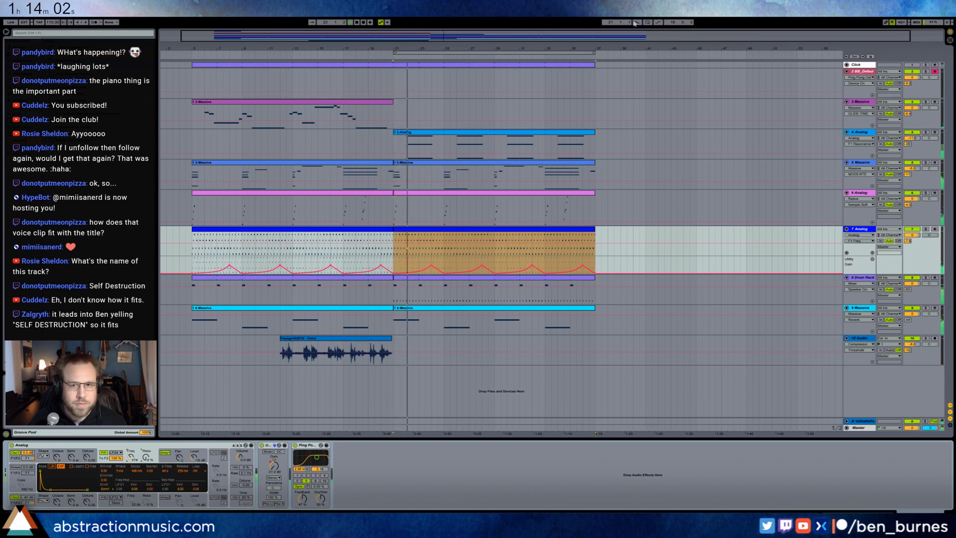
Turn looping back on and split the second Drum Rack clip on track 8 at bar 29.
click(397, 69)
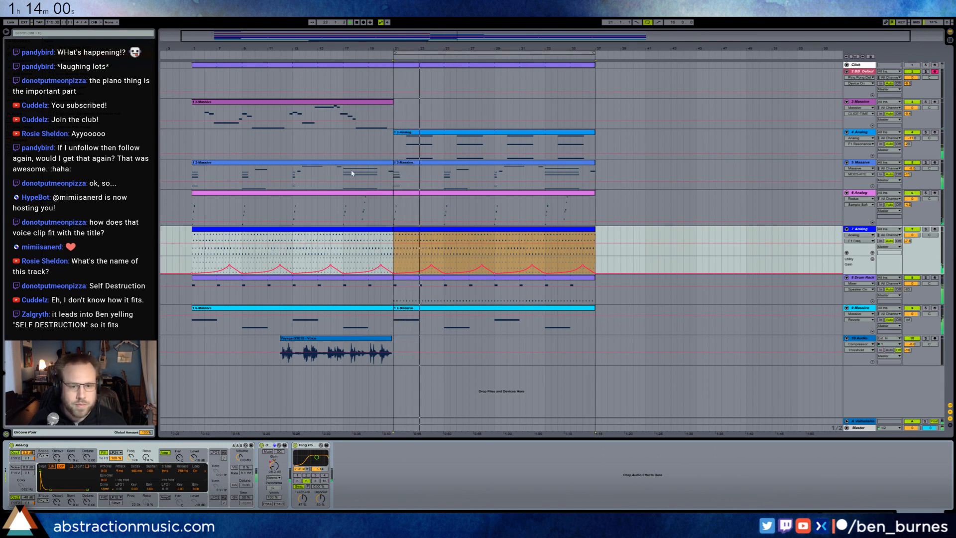
click(424, 280)
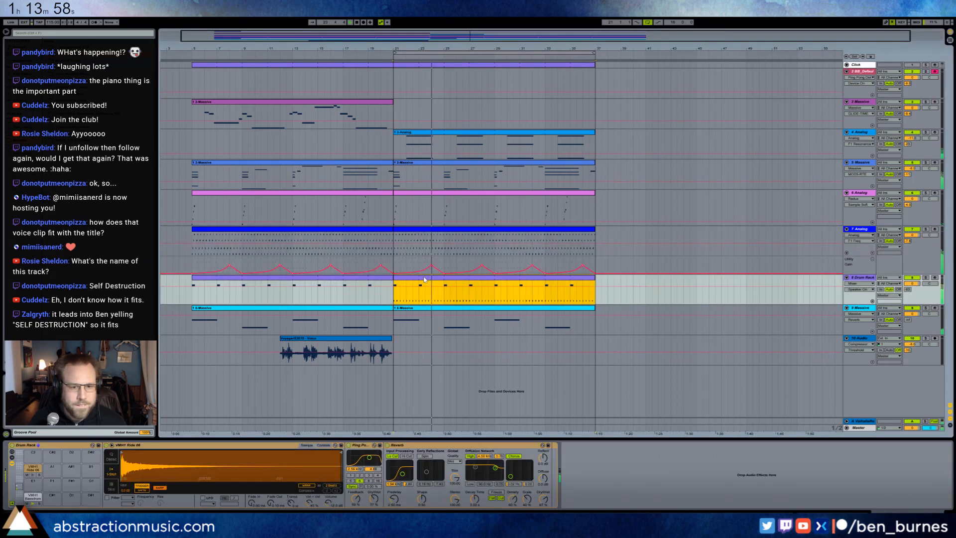
click(423, 279)
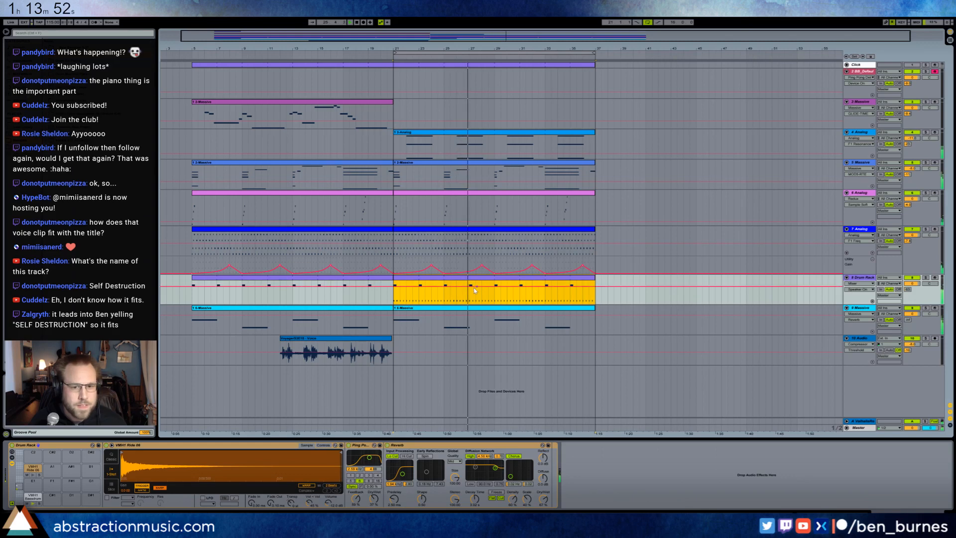
drag(495, 294, 595, 295)
key(ctrl+e)
Raise the low band frequency of the EQ Eight on track 10's audio.
click(339, 339)
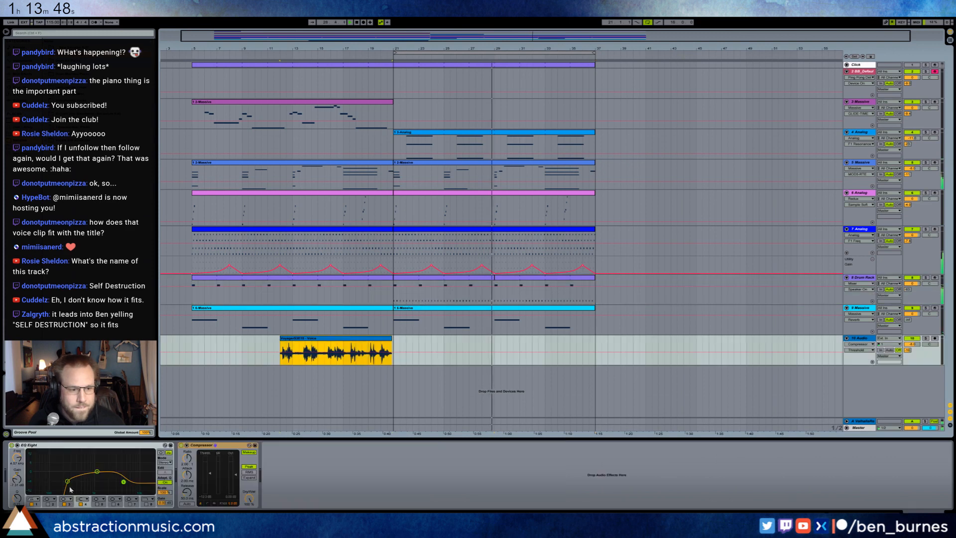
click(111, 471)
key(space)
Cut a short section out of the voice clip on track 10 around bar 18.
double_click(361, 338)
key(z)
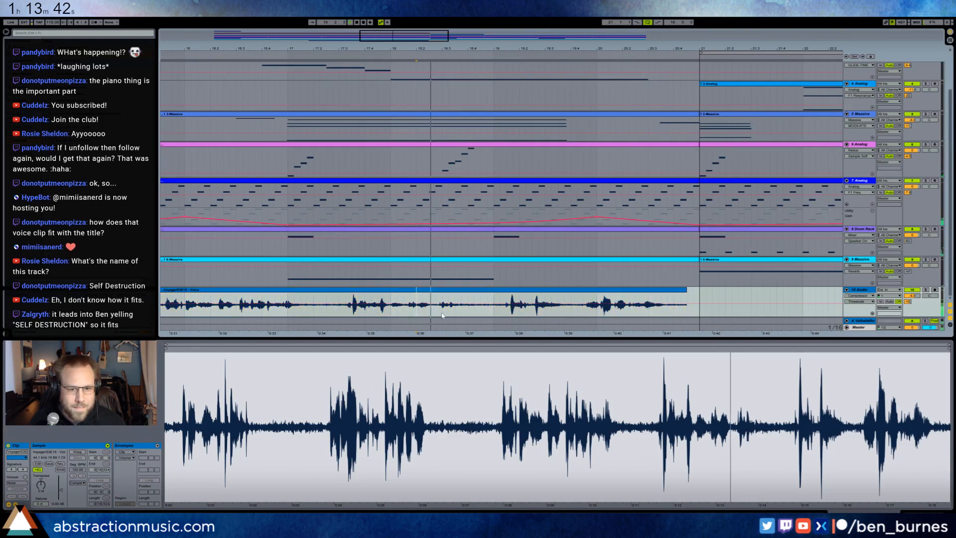
drag(437, 309, 459, 309)
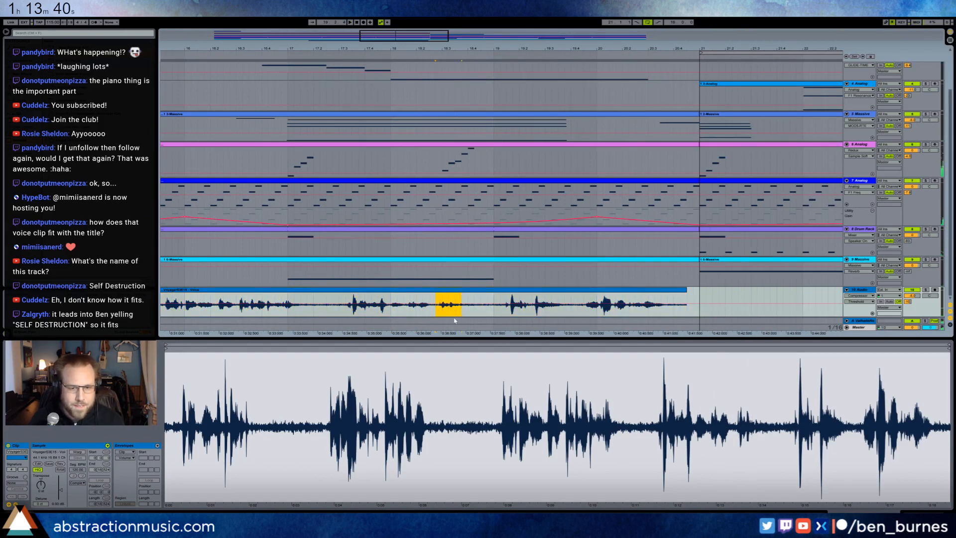
key(ctrl+e)
drag(388, 42, 409, 13)
scroll(521, 136, up, 3)
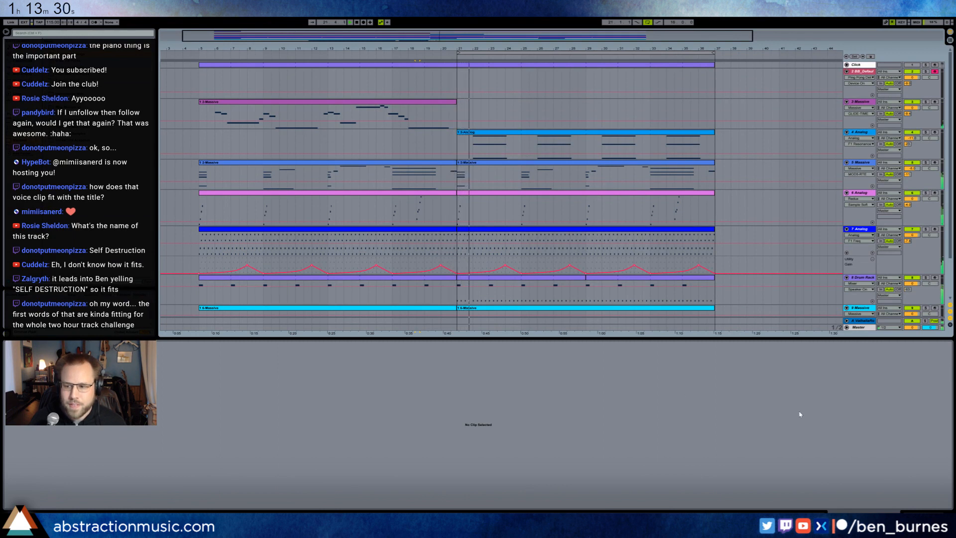
click(925, 515)
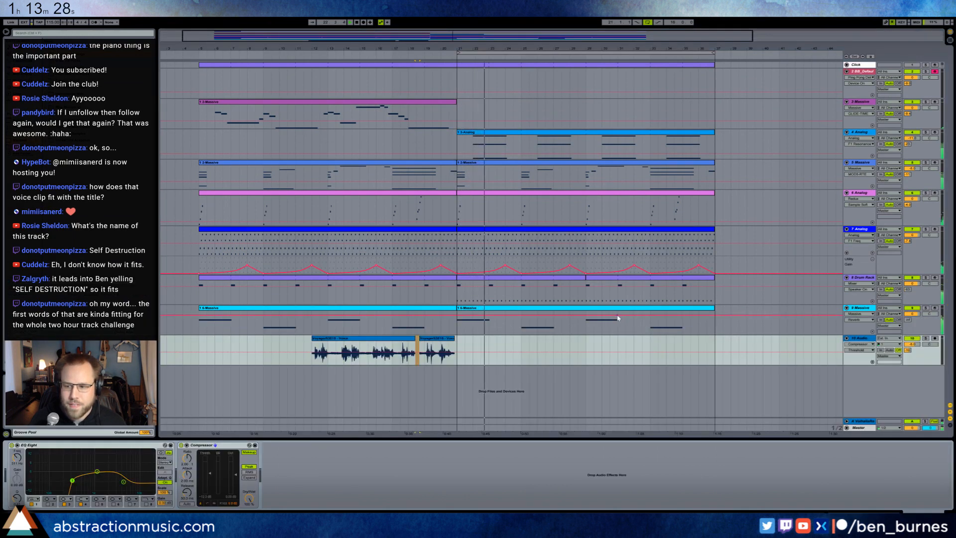
drag(495, 45, 487, 45)
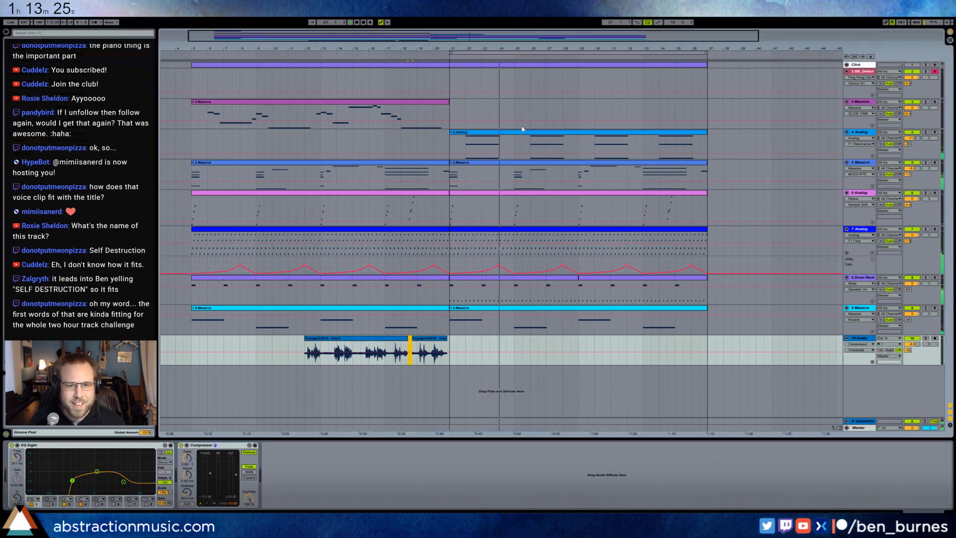
Search the browser for "snare" and add a snare sample to the Drum Rack on track 8.
click(582, 294)
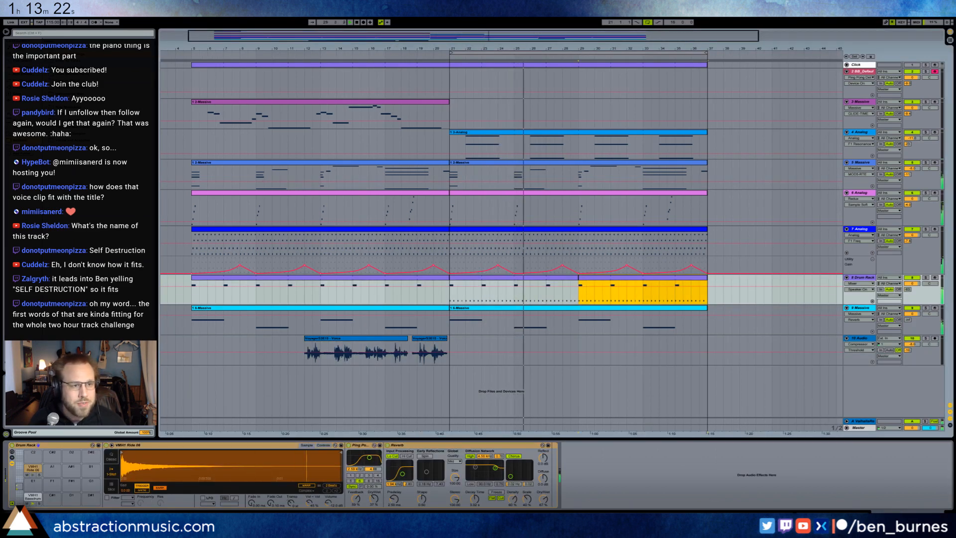
key(alt+Tab)
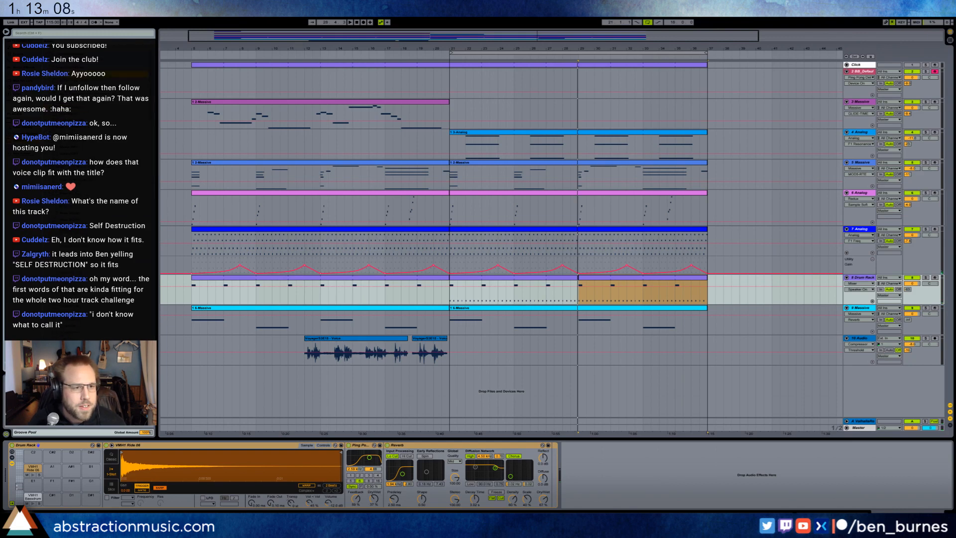
click(44, 34)
text(snare)
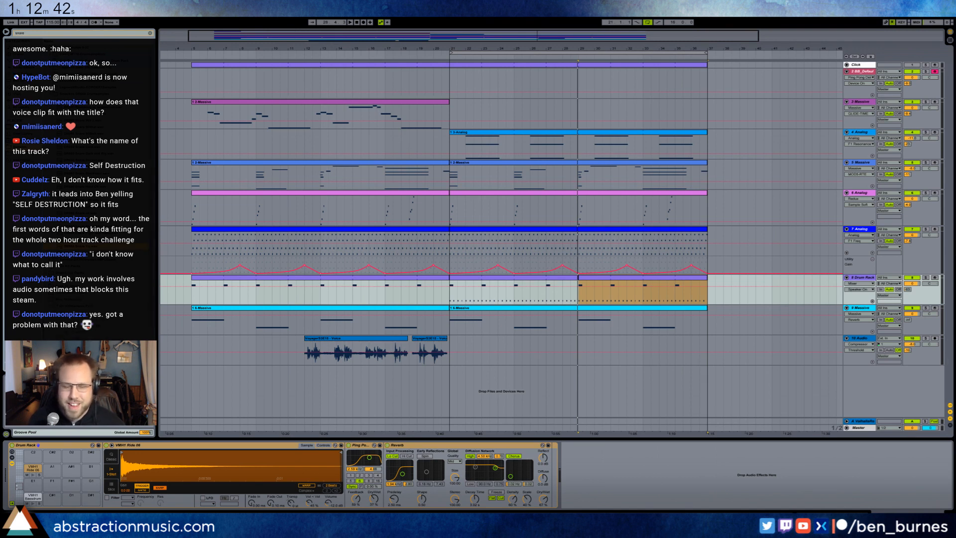
Program DR660 snare hits on beats 2 and 4 of both bars in the Drum Rack clip starting at bar 29 on track 8.
click(595, 282)
double_click(592, 279)
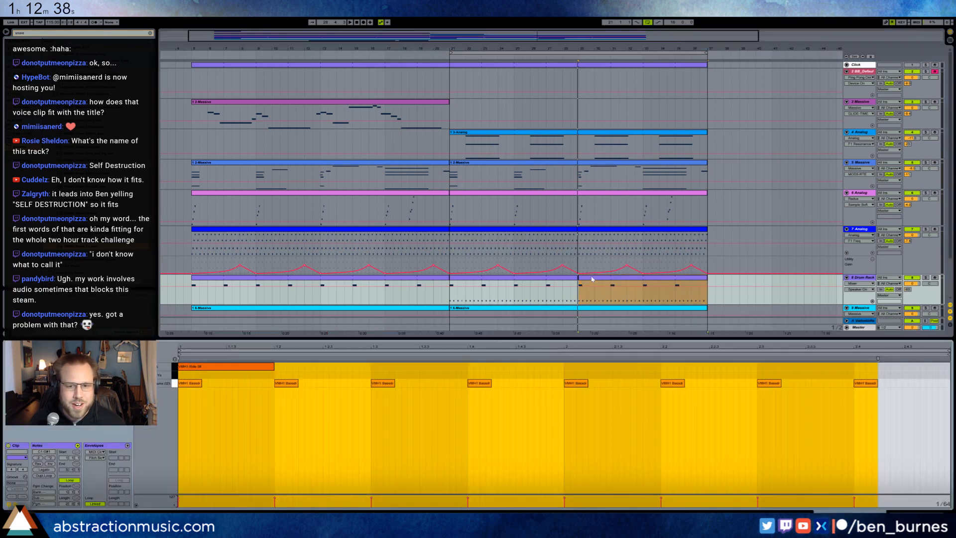
click(278, 376)
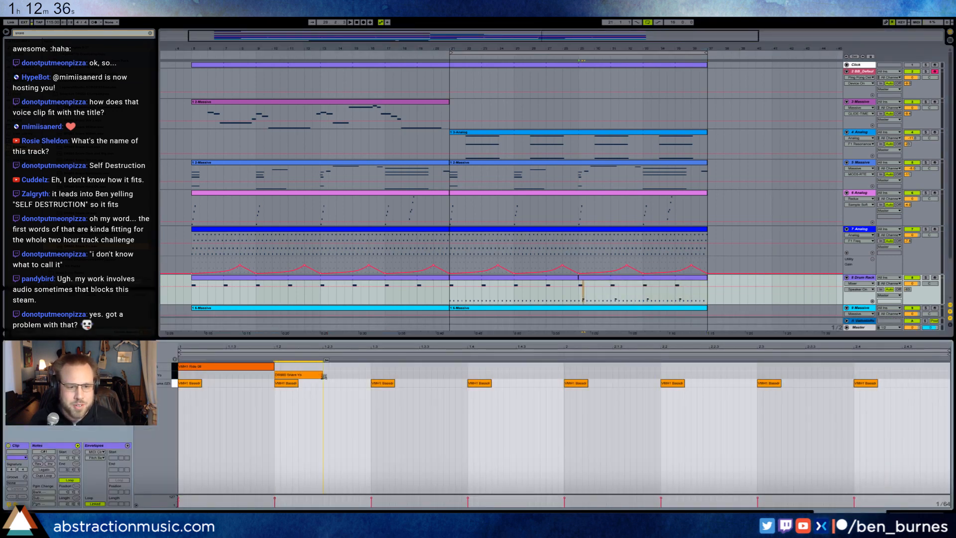
drag(370, 377, 179, 377)
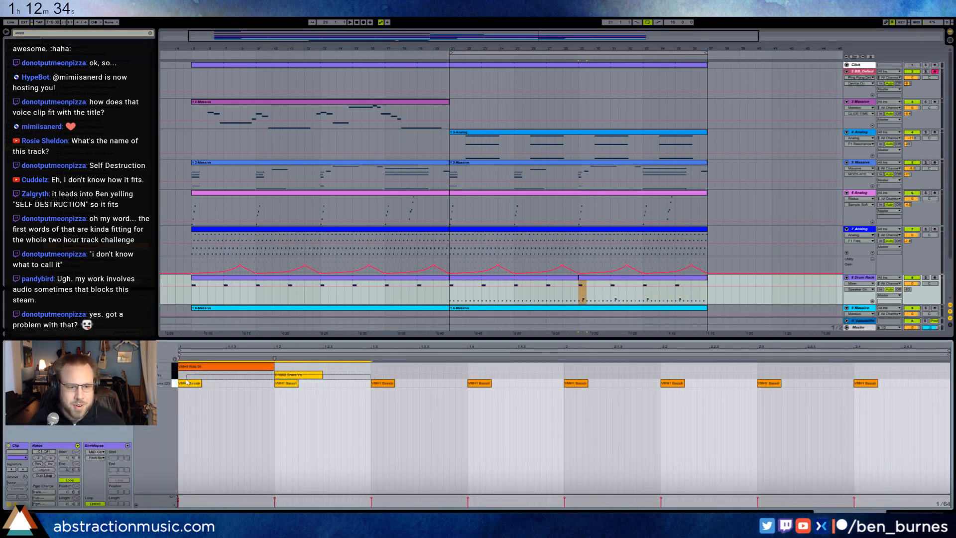
key(ctrl+d)
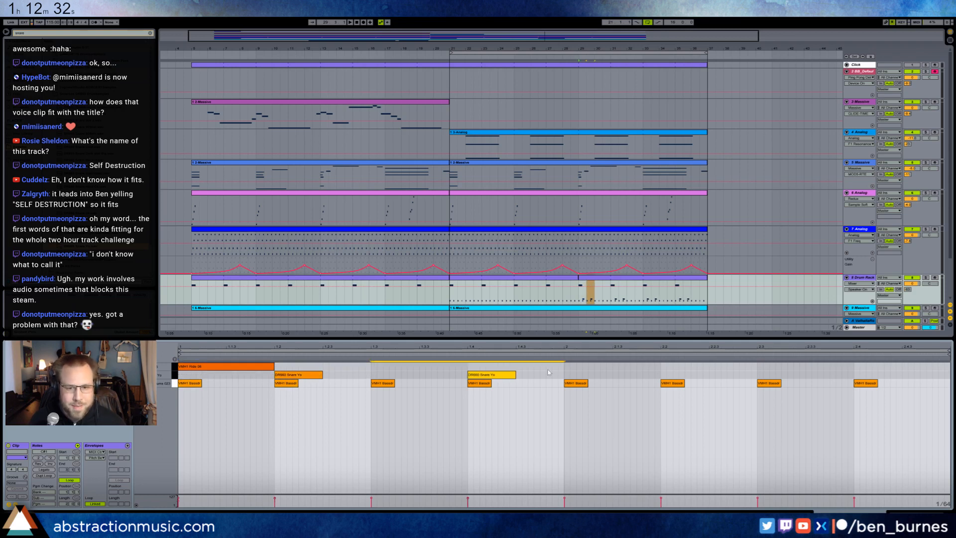
drag(565, 376, 181, 374)
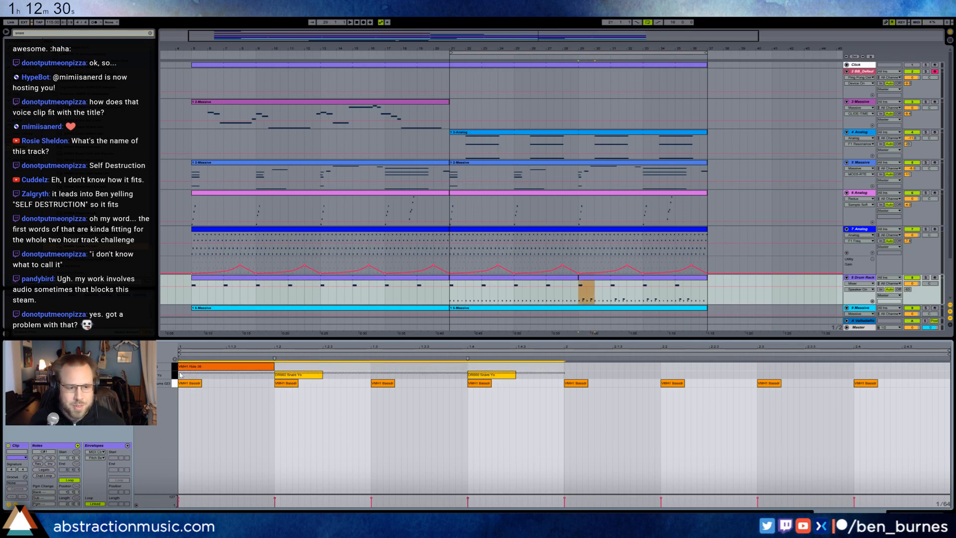
key(ctrl+d)
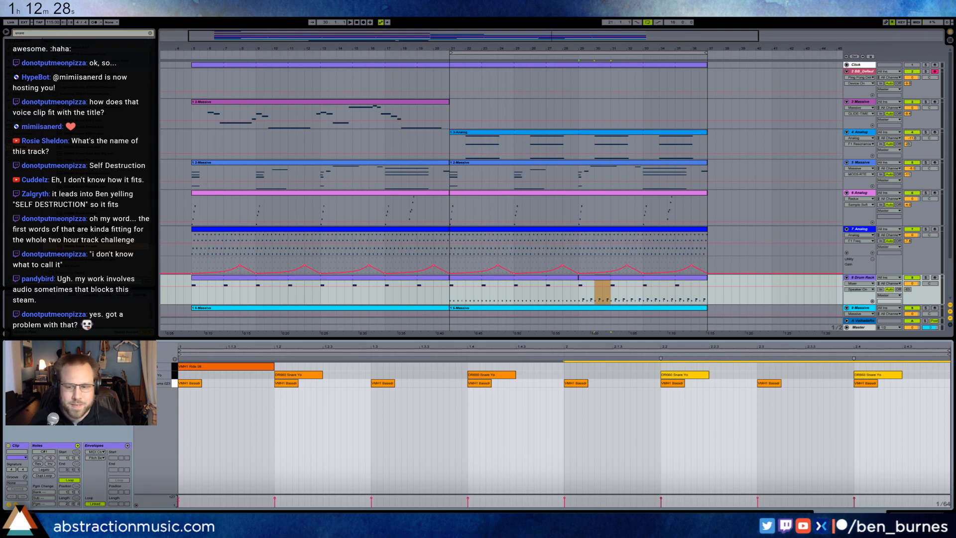
Shorten the snare sample by moving its end point earlier in Simpler and lengthen its fade-out.
key(shift+Tab)
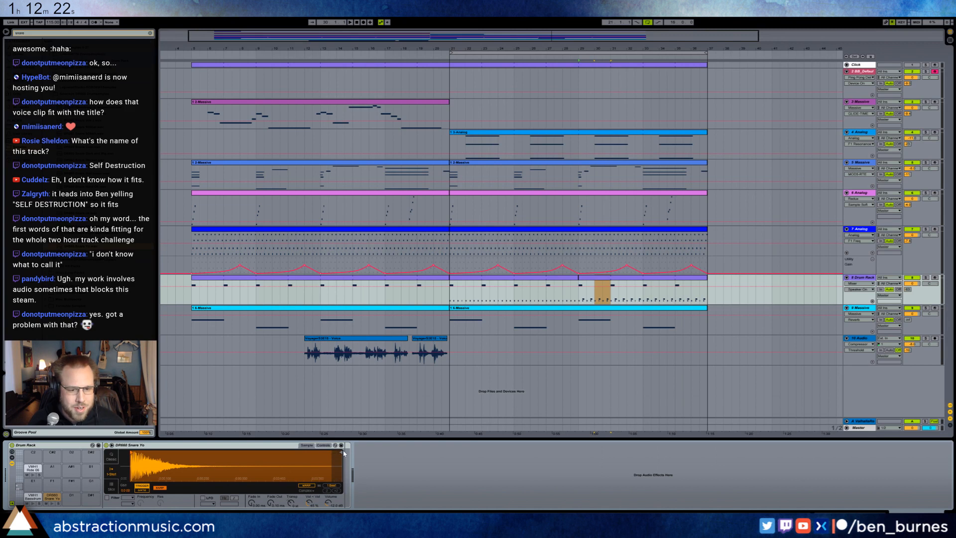
drag(340, 453, 193, 454)
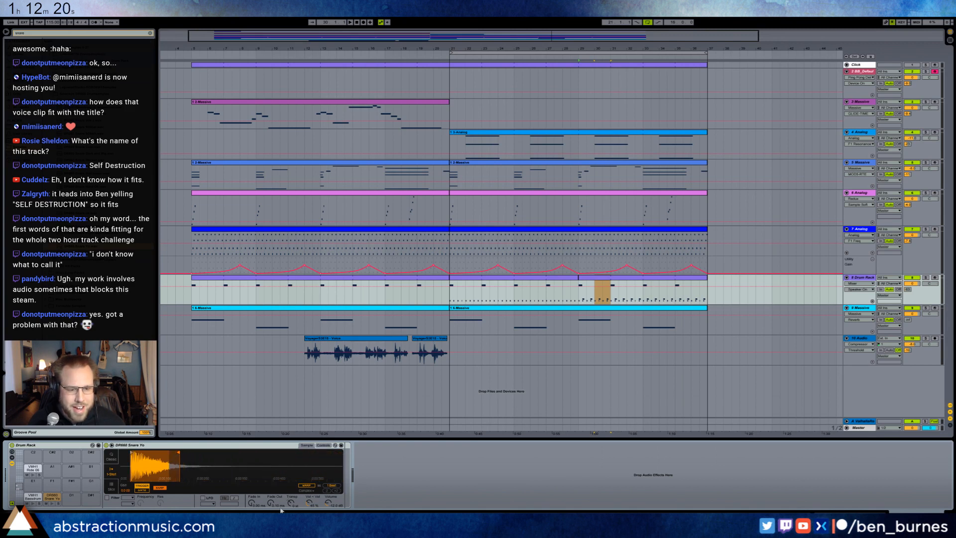
drag(270, 503, 270, 485)
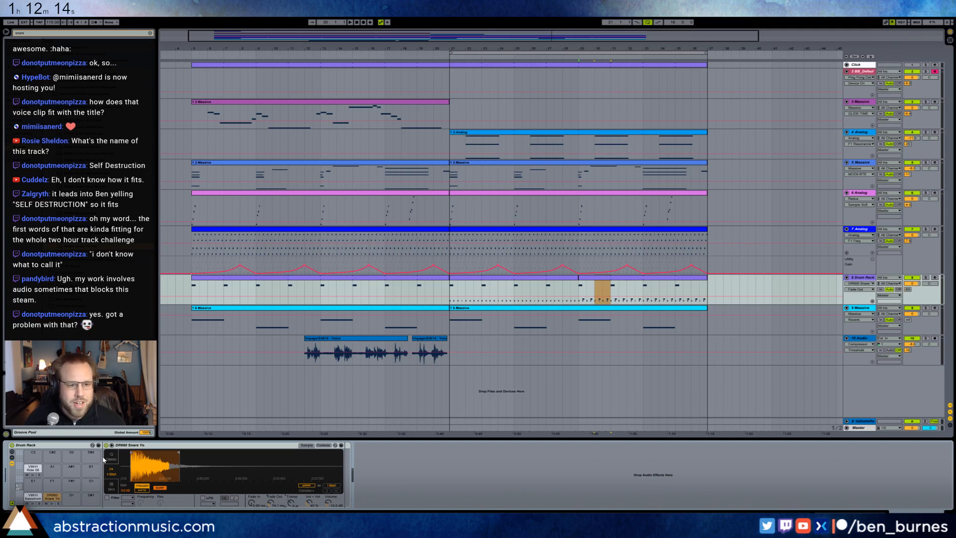
Turn on the snare Simpler's filter and adjust its cutoff frequency while playing the clip from bar 29.
click(614, 279)
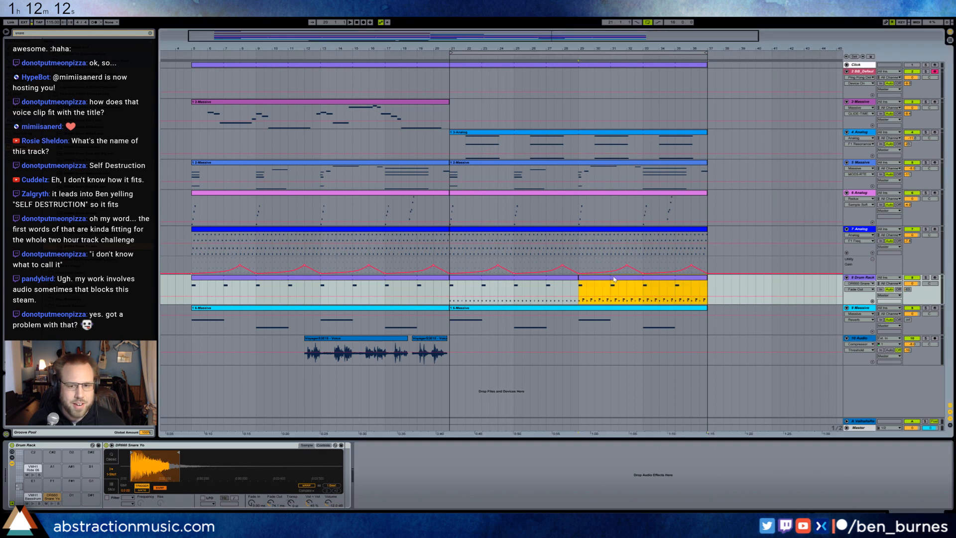
click(108, 498)
click(129, 482)
drag(141, 502, 141, 533)
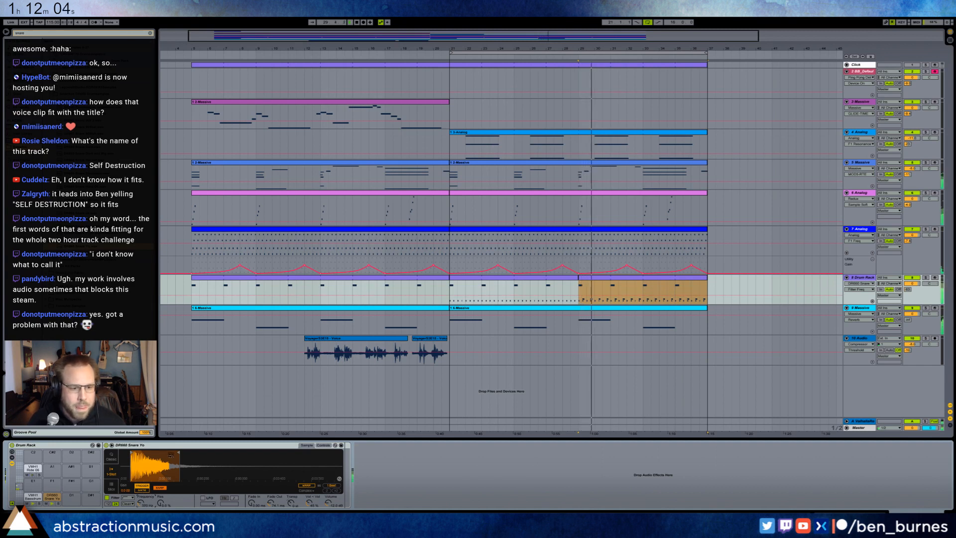
click(132, 504)
click(139, 505)
drag(139, 505, 139, 493)
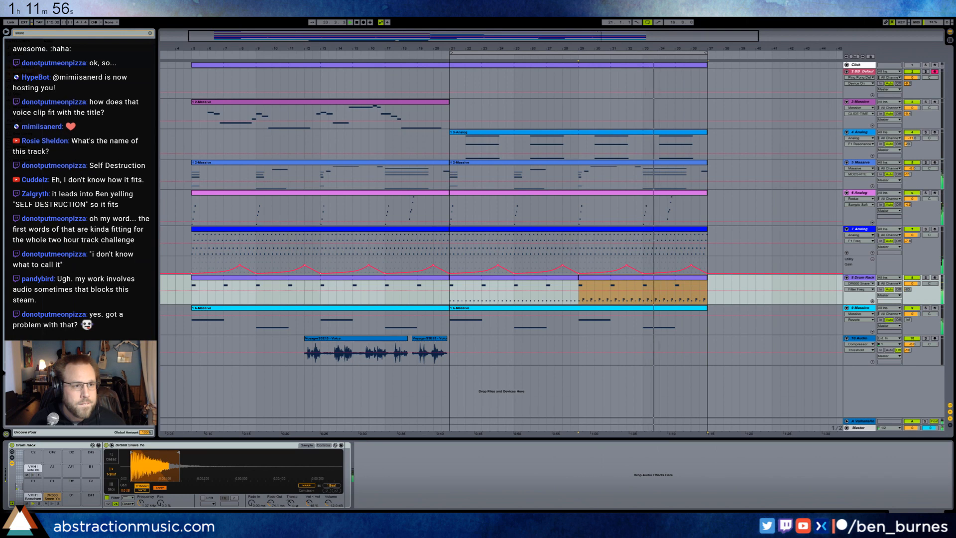
Add a Reverb to the snare pad and adjust its dry/wet, decay time and predelay.
key(ctrl+f)
text(sna)
key(BackSpace)
key(BackSpace)
key(BackSpace)
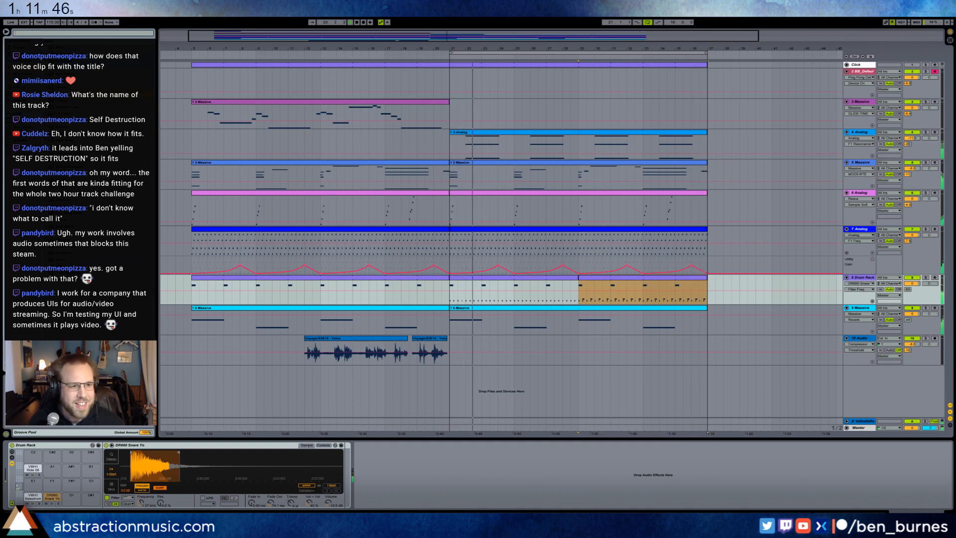
drag(74, 233, 356, 492)
click(505, 500)
drag(436, 499, 436, 495)
drag(355, 499, 355, 502)
drag(436, 499, 436, 500)
drag(356, 501, 357, 500)
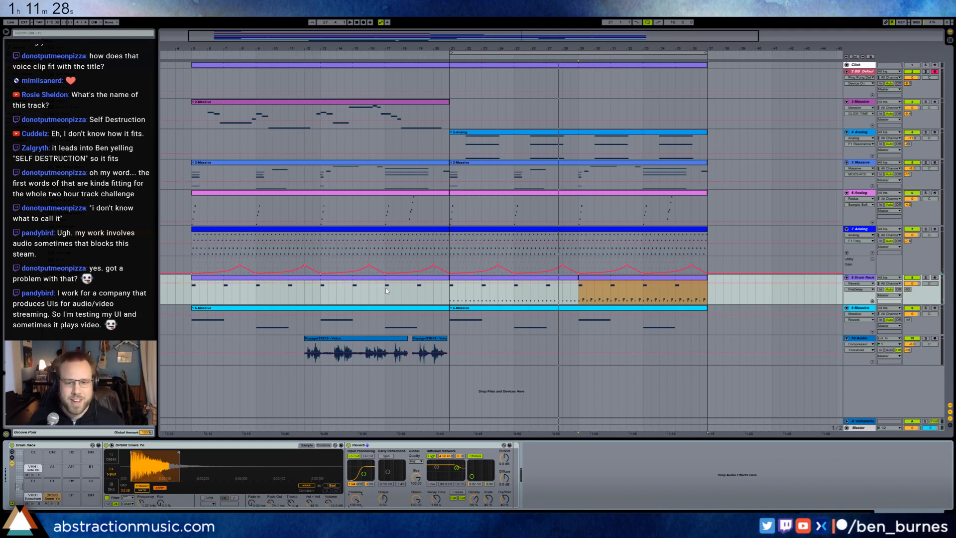
Play from bar 29 and refine the snare Reverb, lowering dry/wet and raising the decay time.
click(579, 294)
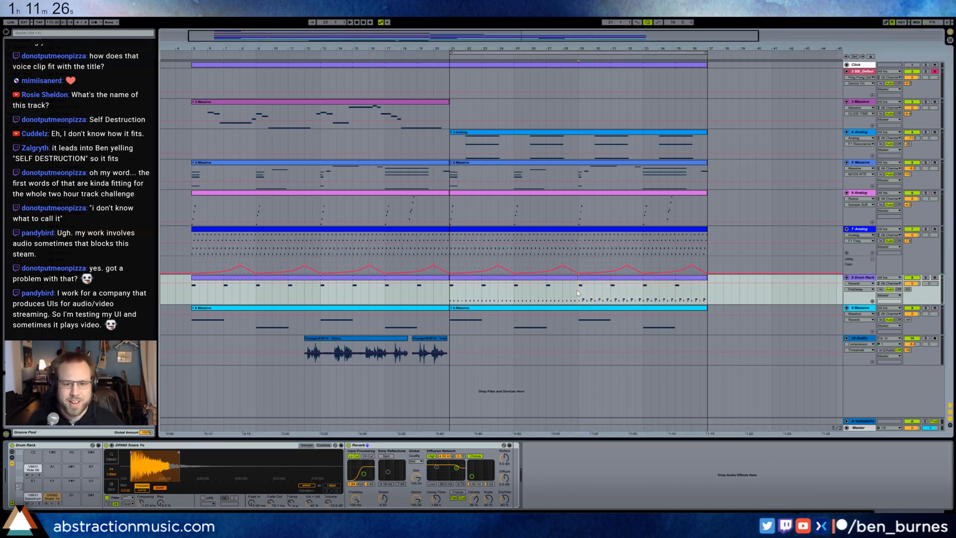
key(space)
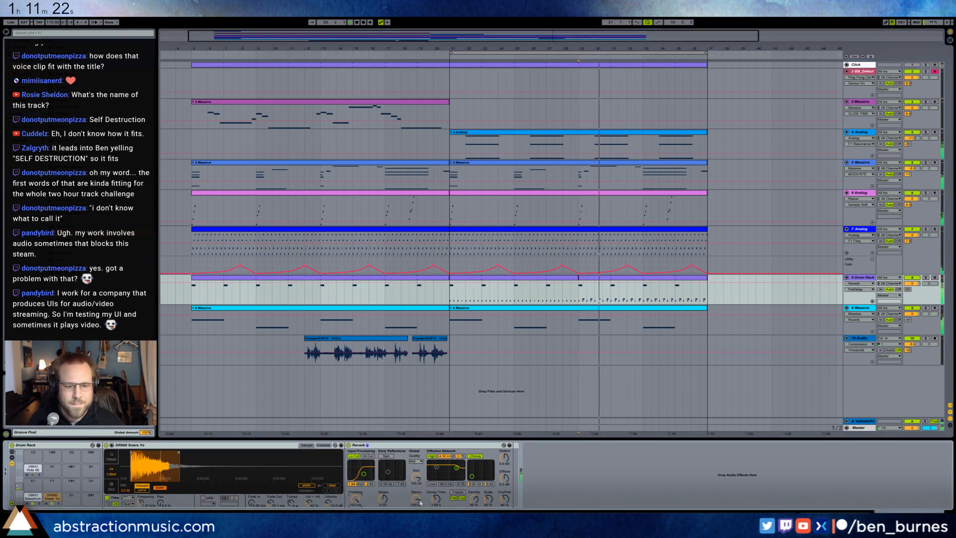
drag(504, 501, 504, 513)
drag(436, 499, 437, 493)
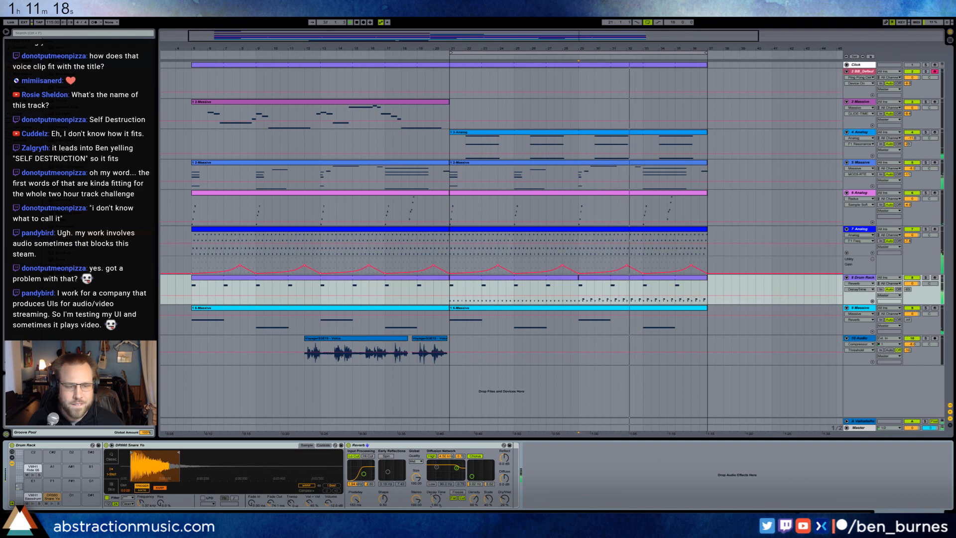
drag(504, 499, 504, 503)
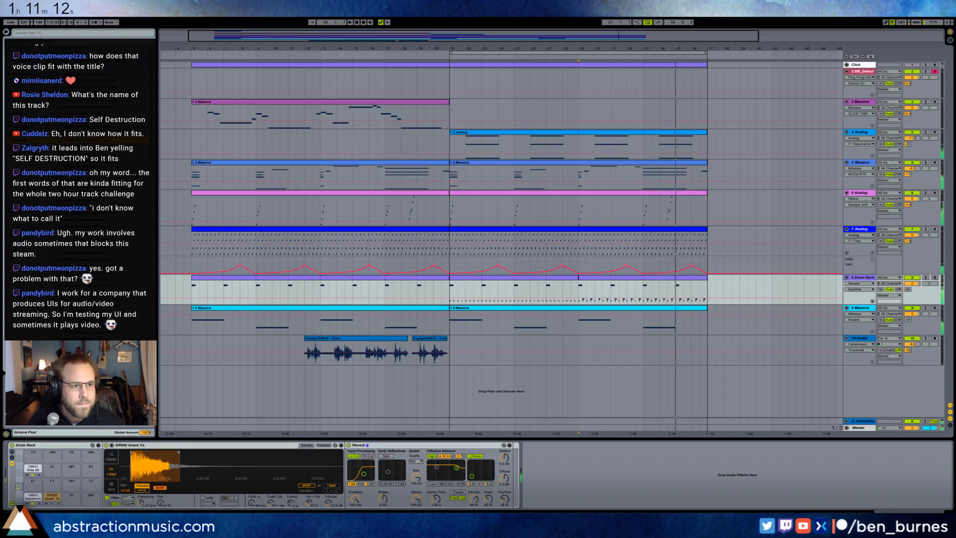
Add the DR660 808 Closed Hat 1 pad and enter two sixteenth-note hats in the first beat's second half of the bar 29 clip.
click(34, 483)
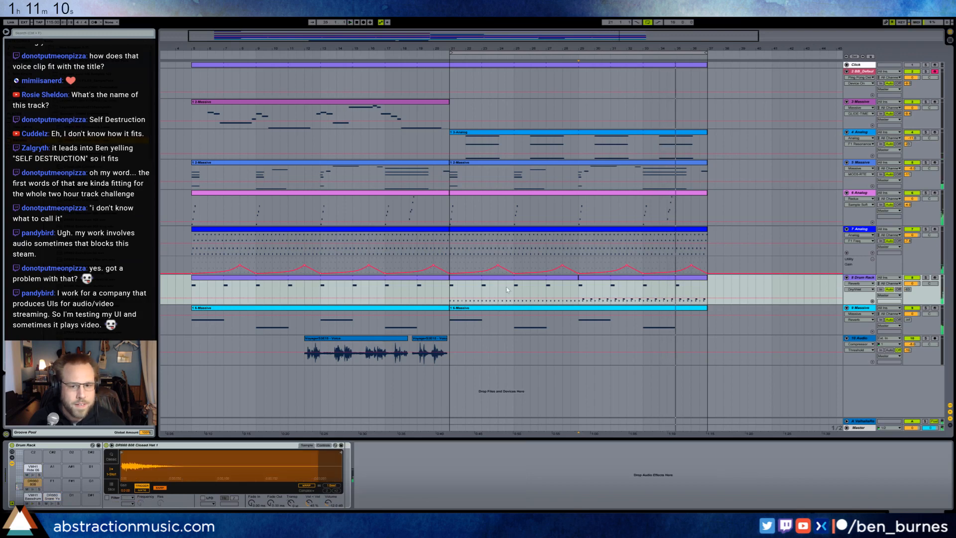
double_click(585, 280)
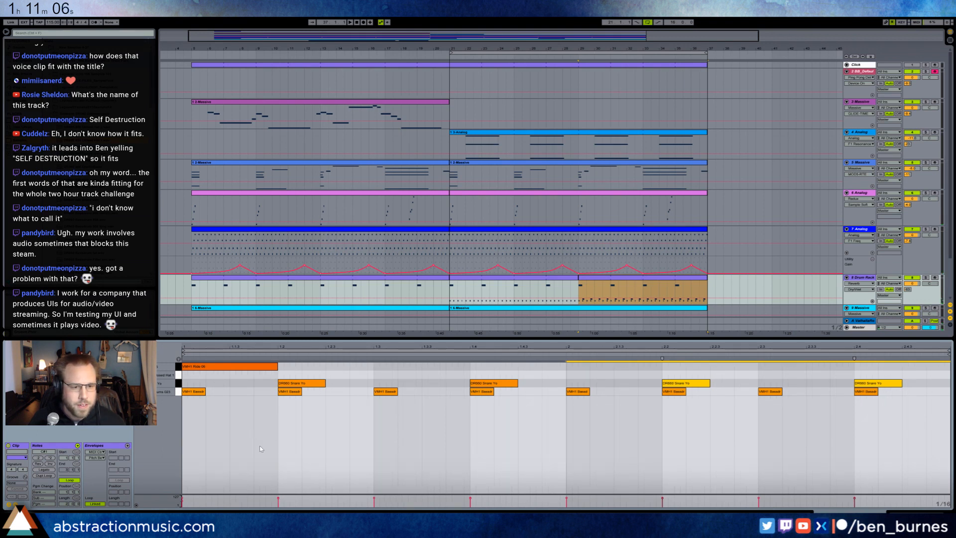
click(236, 377)
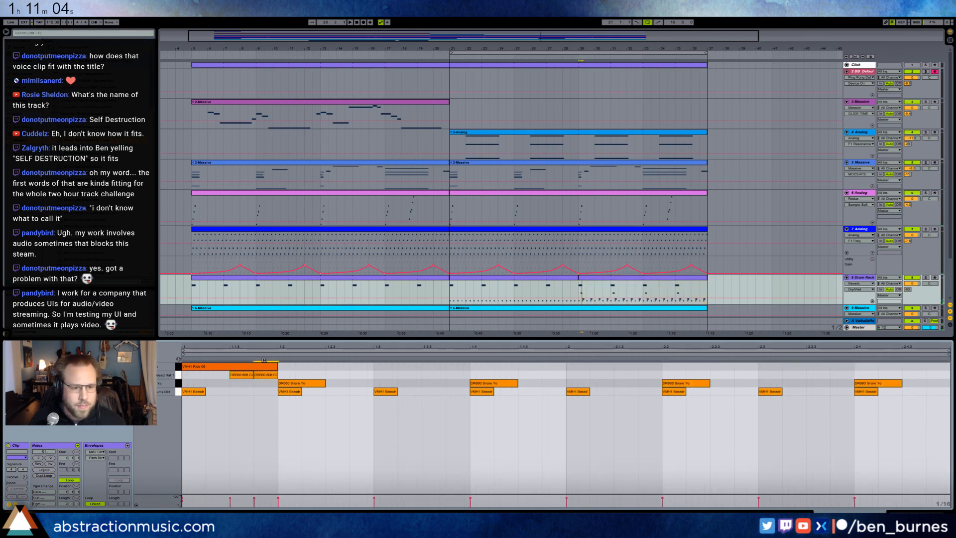
key(space)
key(space)
Duplicate the closed-hat pair onto every remaining beat of the two-bar drum pattern.
drag(187, 374, 262, 377)
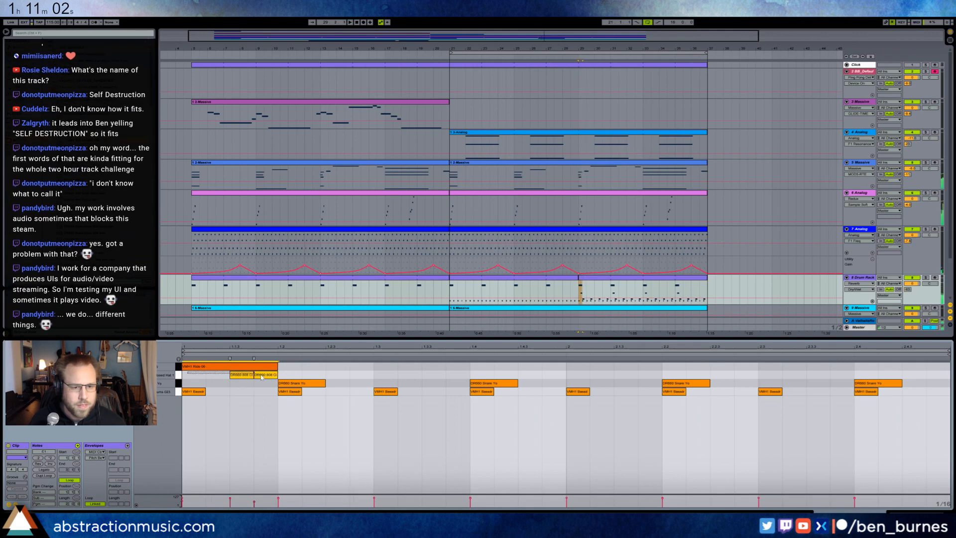
key(ctrl+d)
key(ctrl+d)
key(ctrl+d)
key(ctrl+d)
key(ctrl+d)
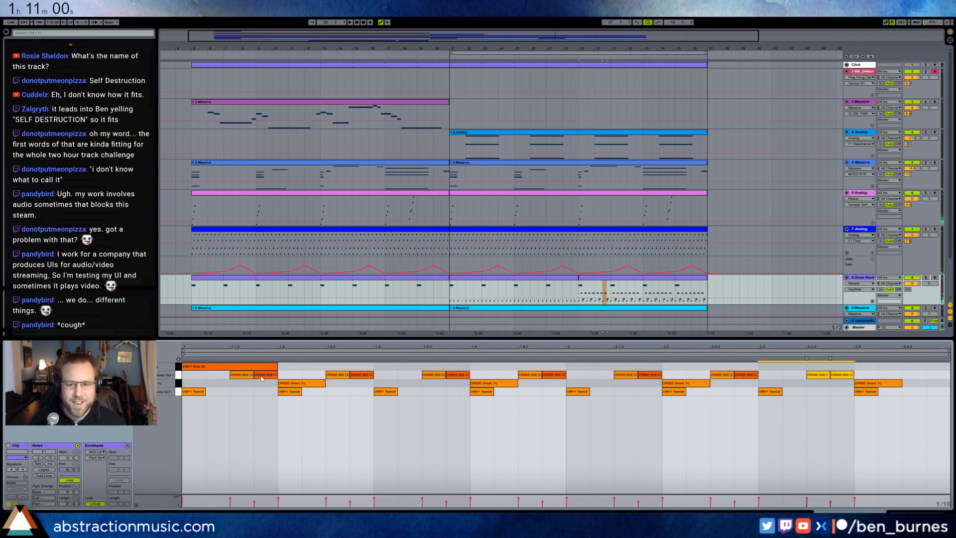
click(399, 400)
click(372, 367)
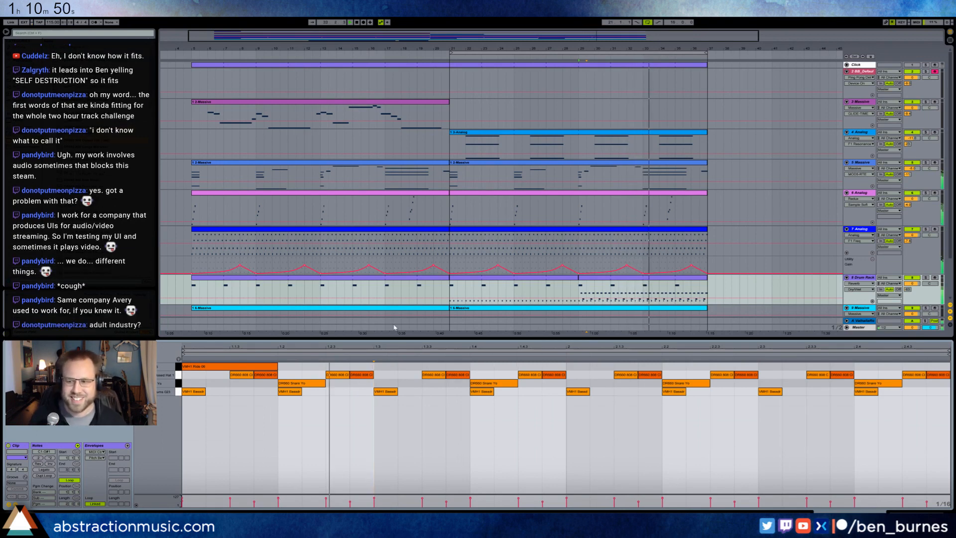
key(shift+Tab)
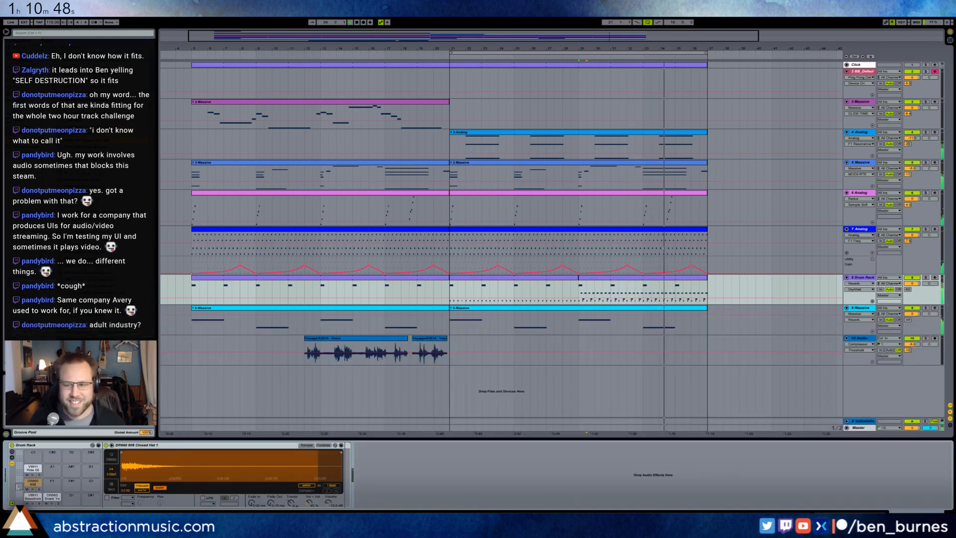
click(608, 281)
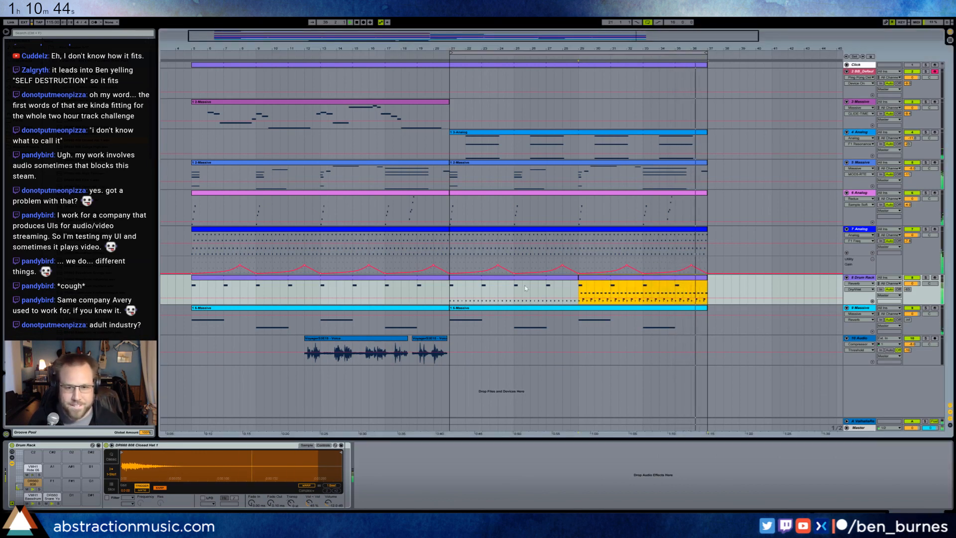
click(450, 294)
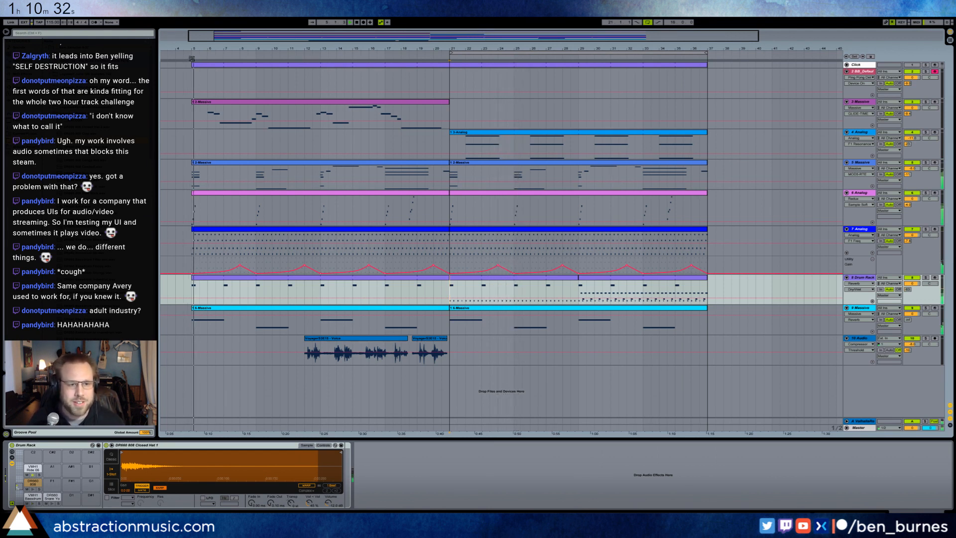
click(308, 59)
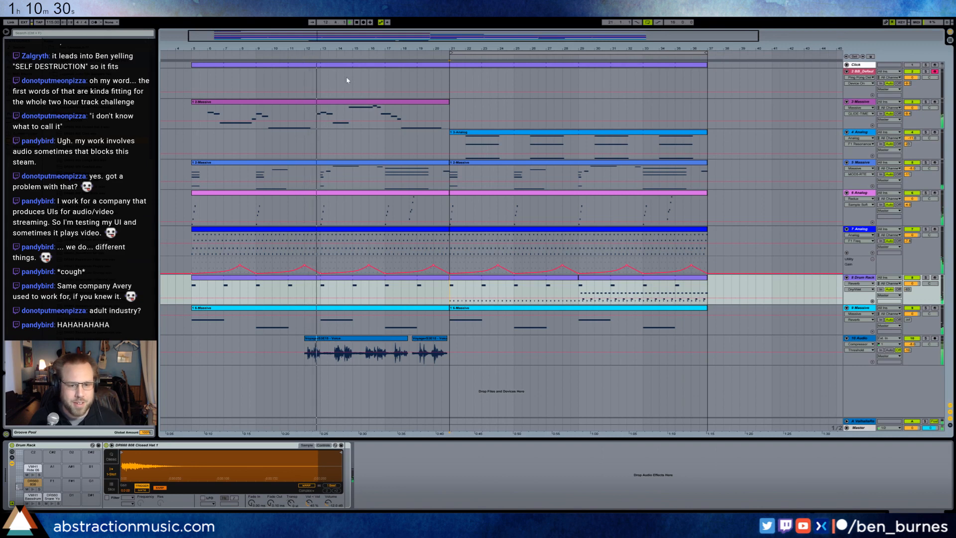
Insert a new audio track and move it below the cyan Massive track, directly above the voice track.
key(ctrl+t)
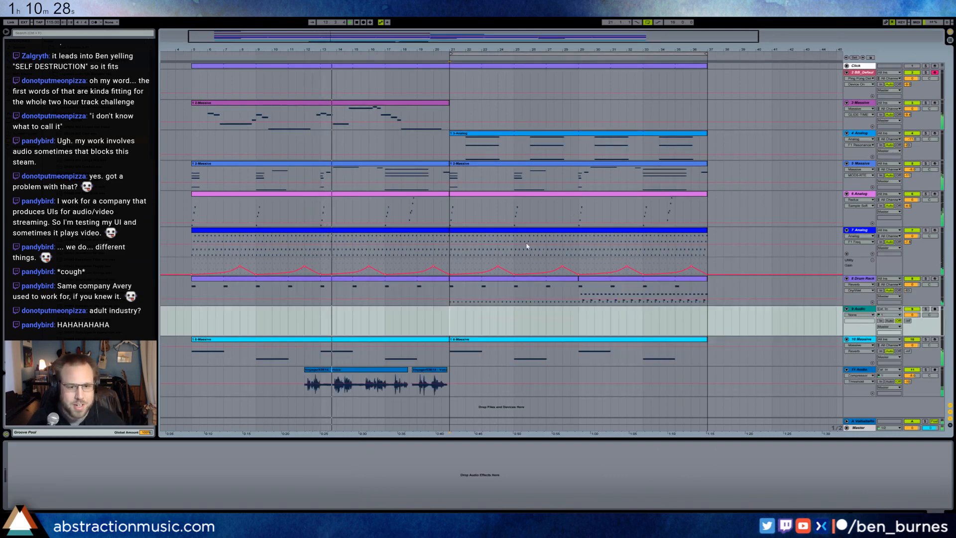
drag(862, 310, 862, 341)
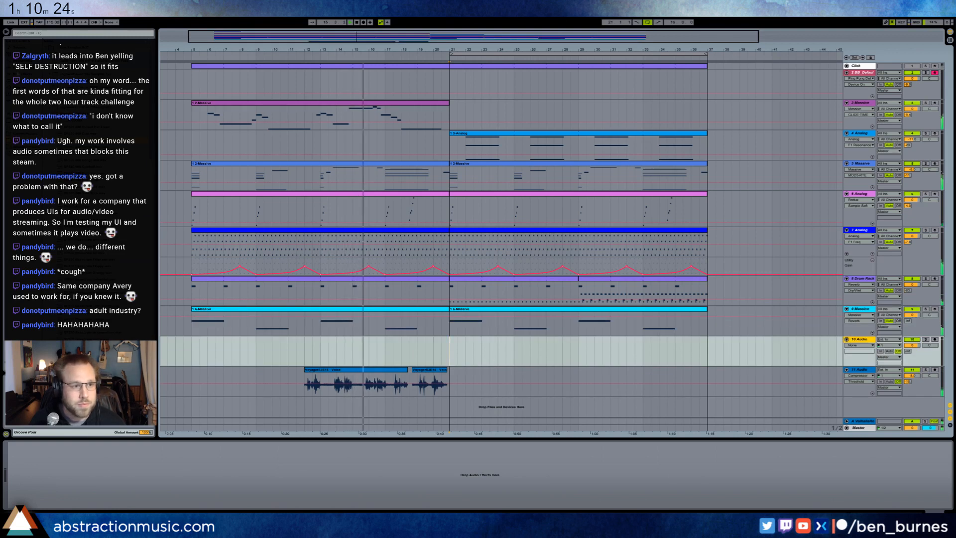
key(ctrl+f)
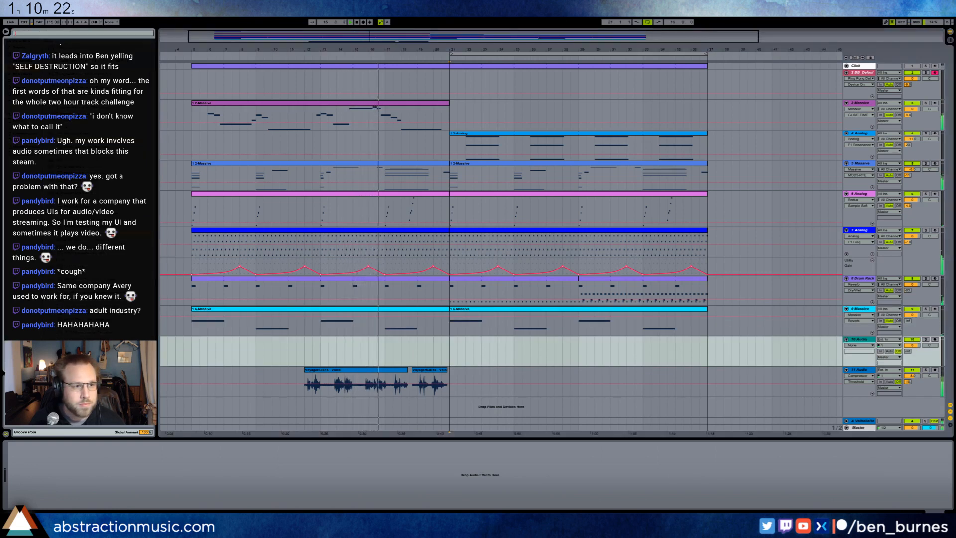
key(Escape)
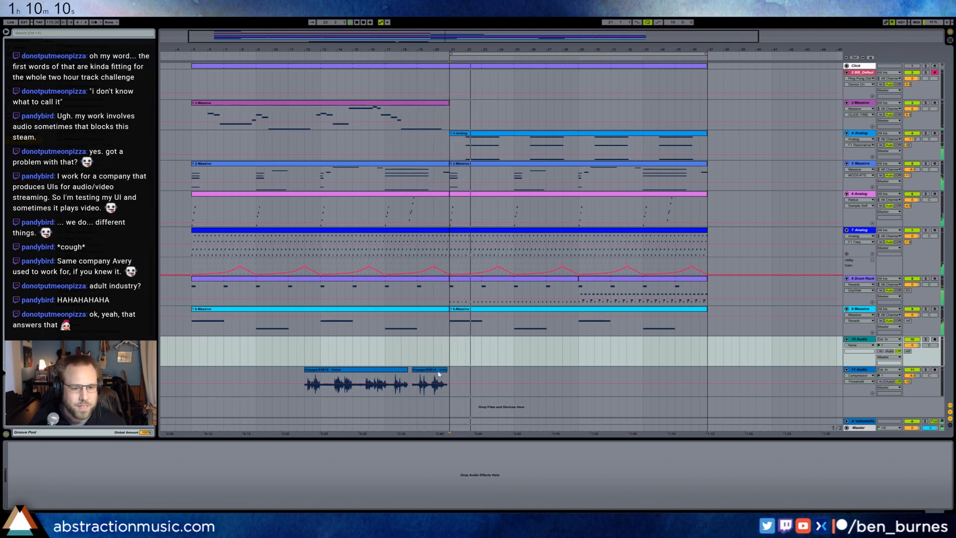
Split bars 27–29 of the drum track into their own clip and add a DR660 snare on the final beat.
click(430, 384)
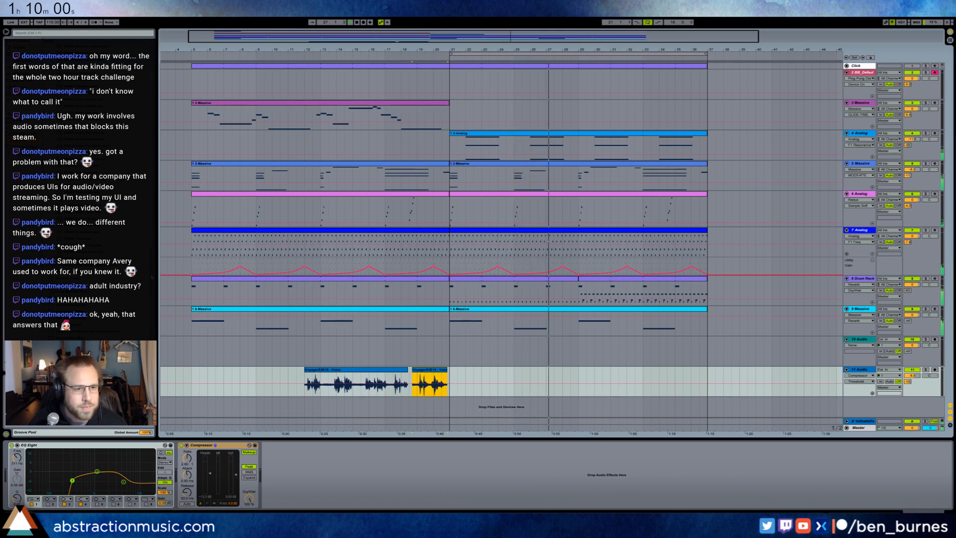
drag(546, 289, 578, 293)
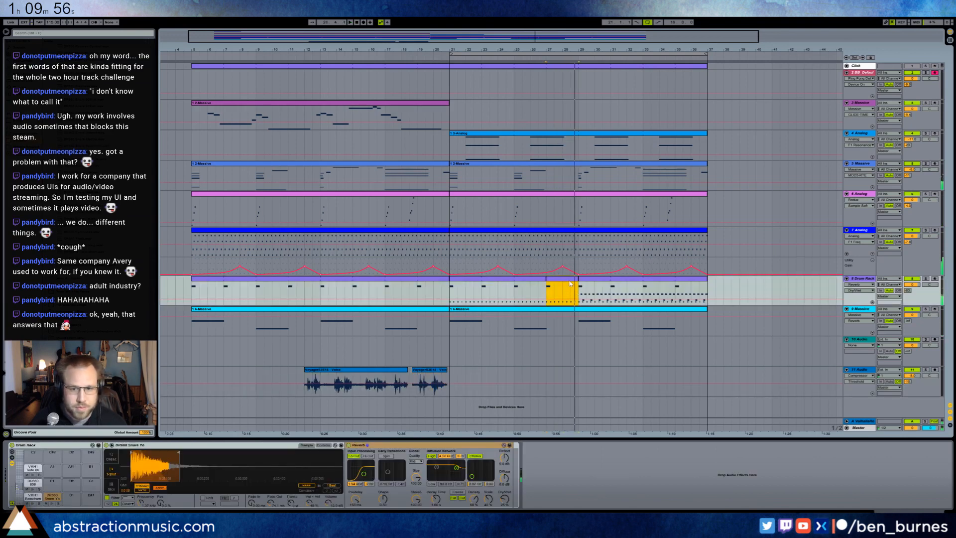
double_click(570, 284)
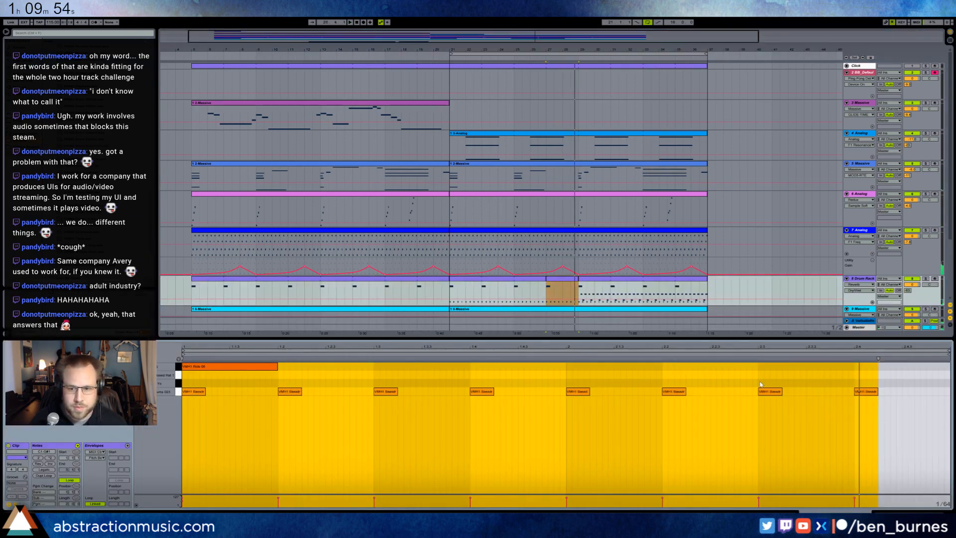
drag(761, 384, 787, 384)
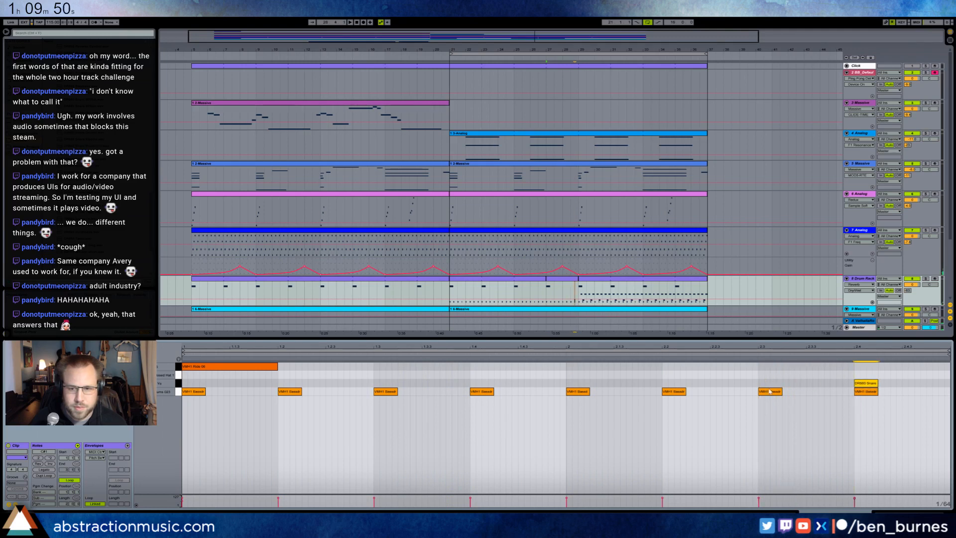
key(shift+Tab)
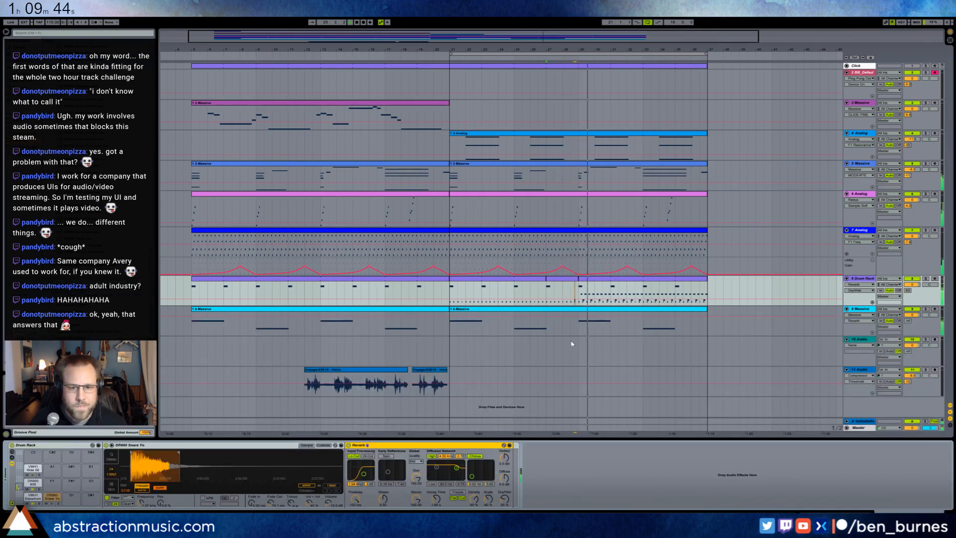
key(space)
Place the VMH1 Crash 11 sample on the new audio track ending at bar 21 and reverse it.
click(411, 351)
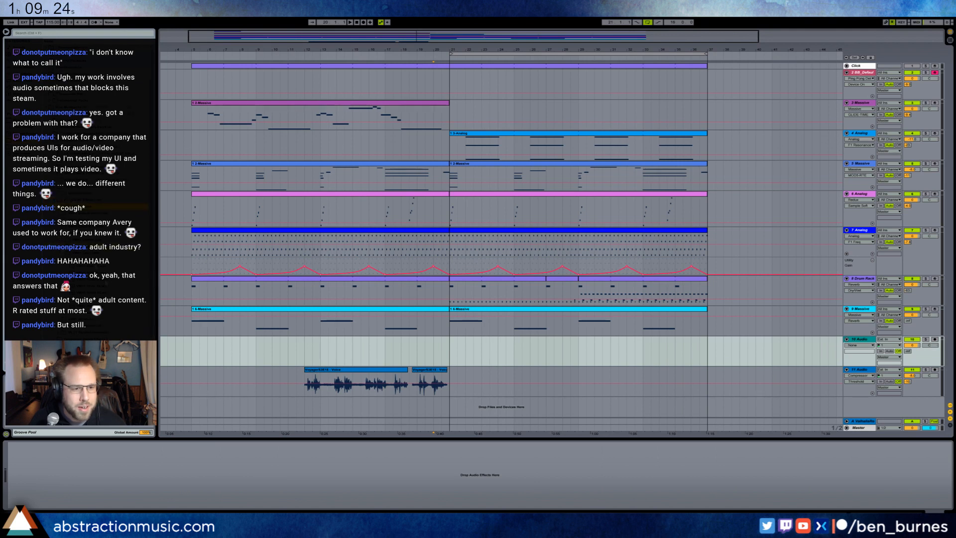
drag(474, 354, 451, 350)
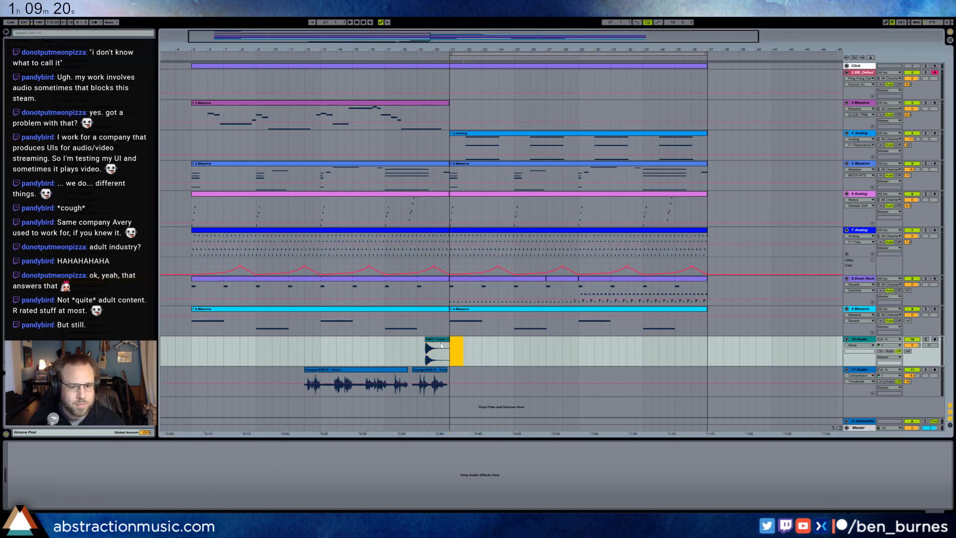
double_click(438, 344)
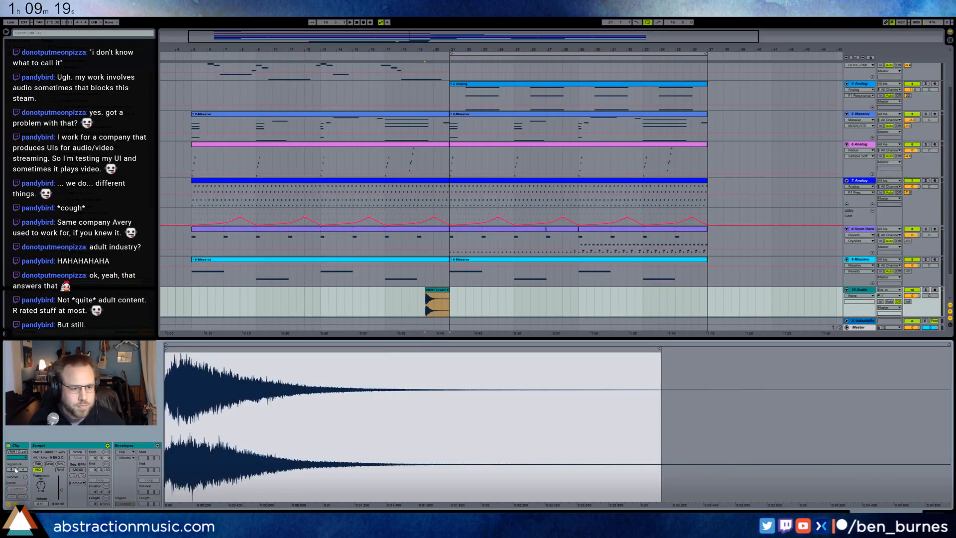
click(60, 464)
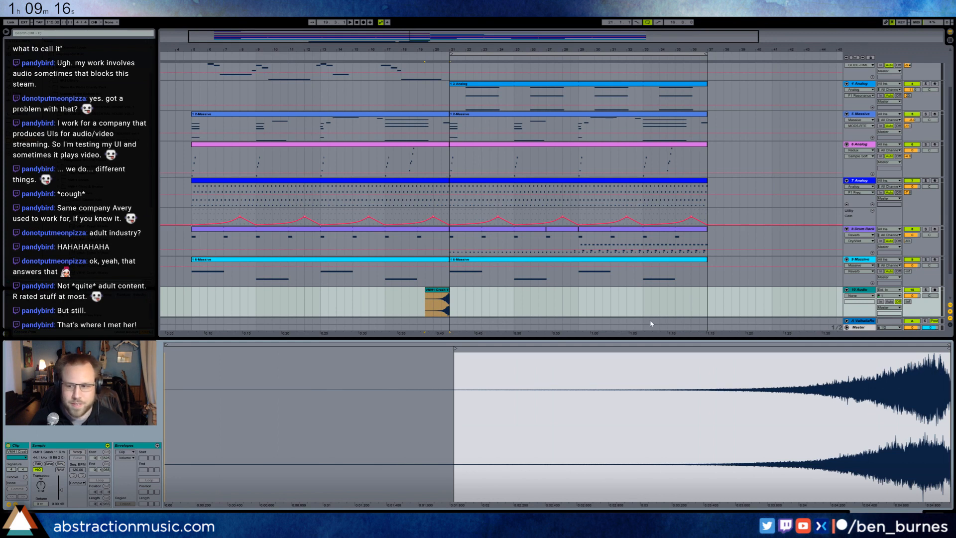
Show the fades on the reversed crash clip, select the clip and play the transition into bar 21.
click(445, 290)
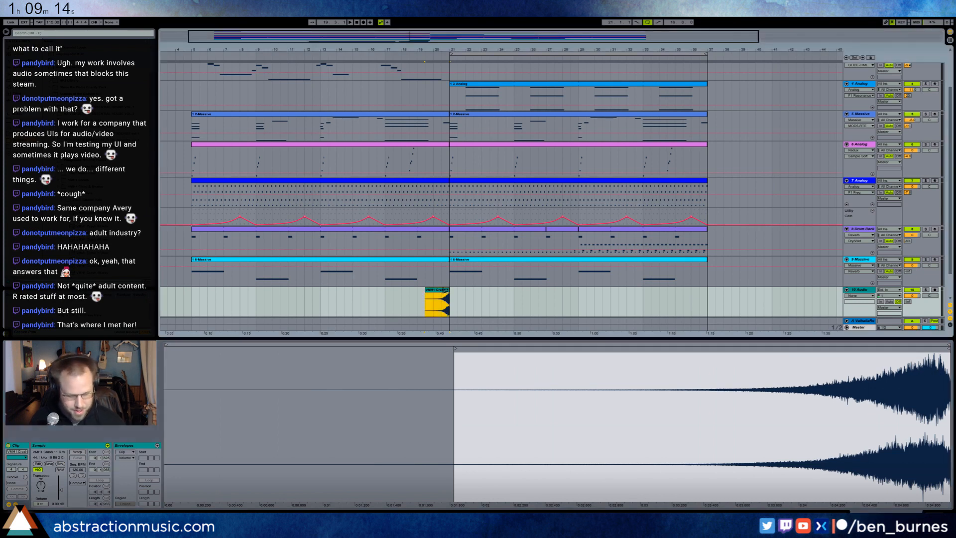
double_click(446, 297)
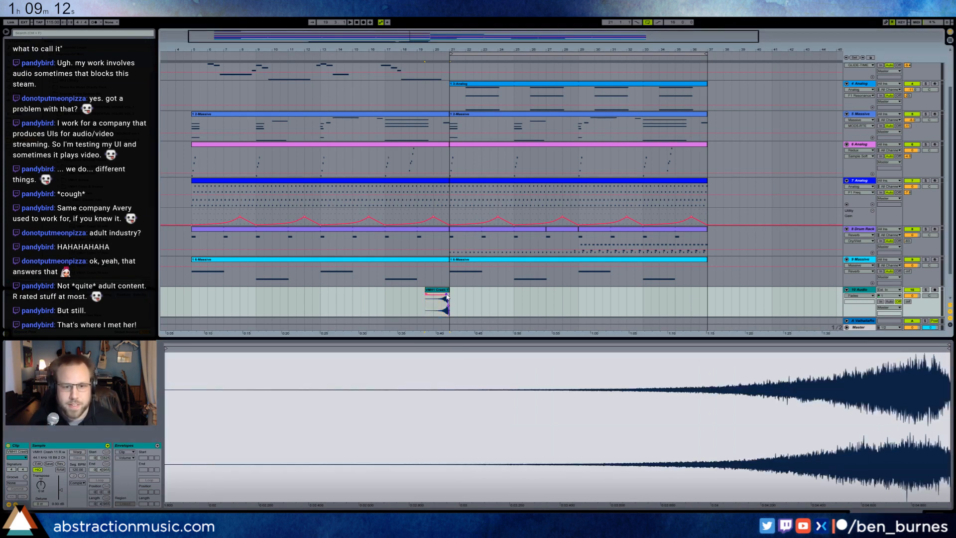
click(440, 290)
key(space)
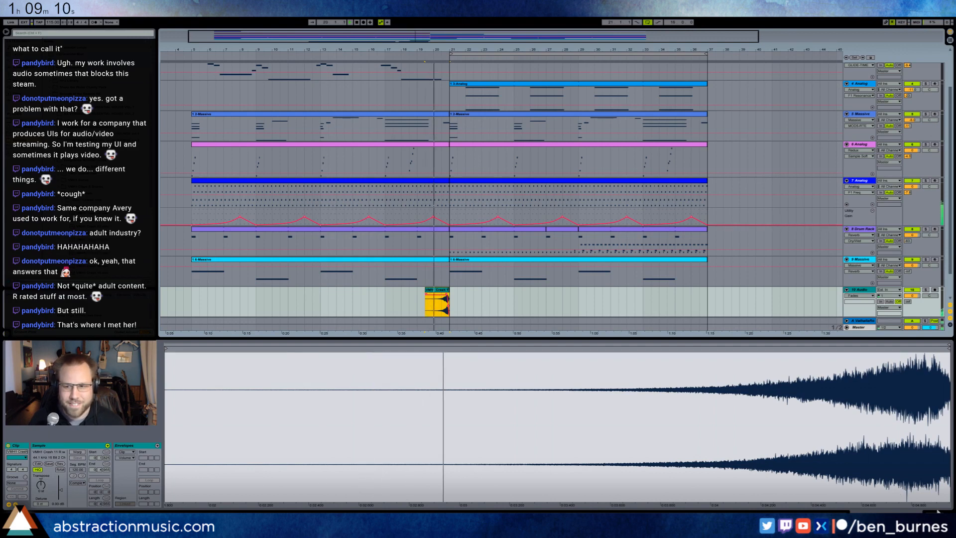
Return to device view, adjust the crash track's volume and raise its return send.
key(shift+Tab)
click(909, 346)
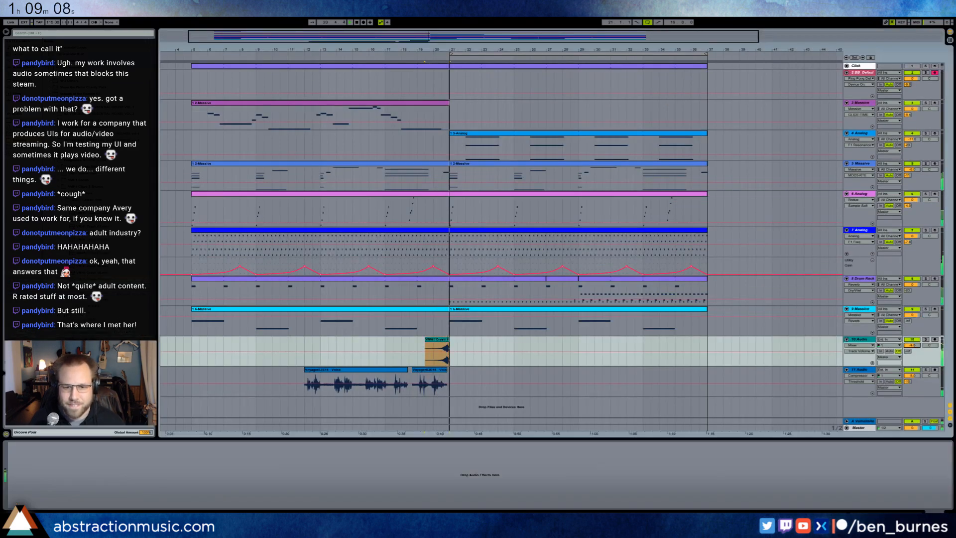
drag(909, 347, 908, 344)
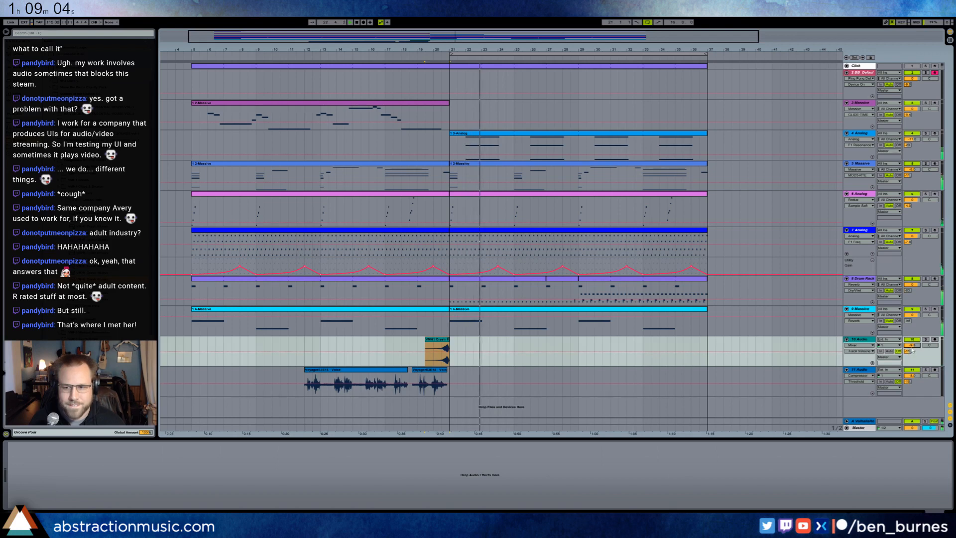
Add a Ping Pong Delay to the crash track, lower its dry/wet, set the beat delay to 6 and audition the transition.
click(82, 279)
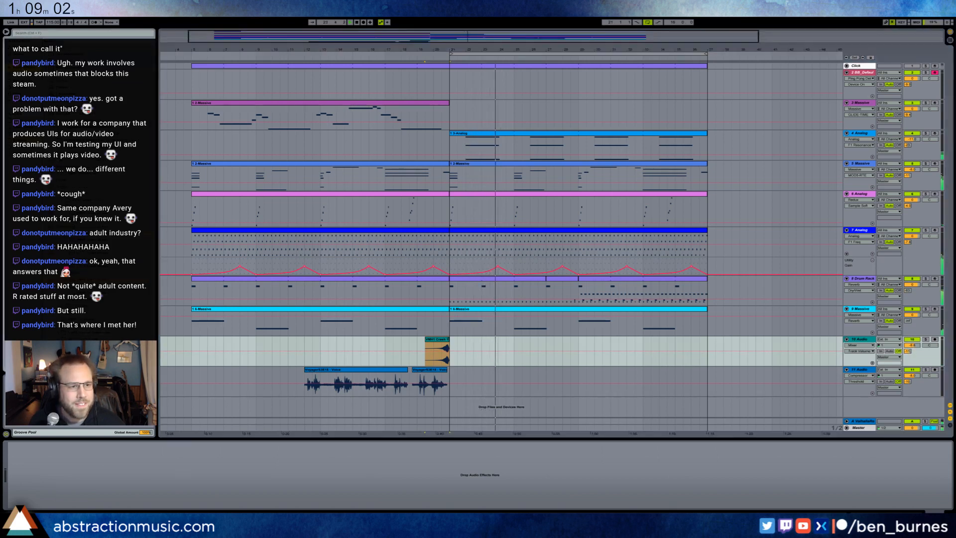
drag(65, 214, 137, 486)
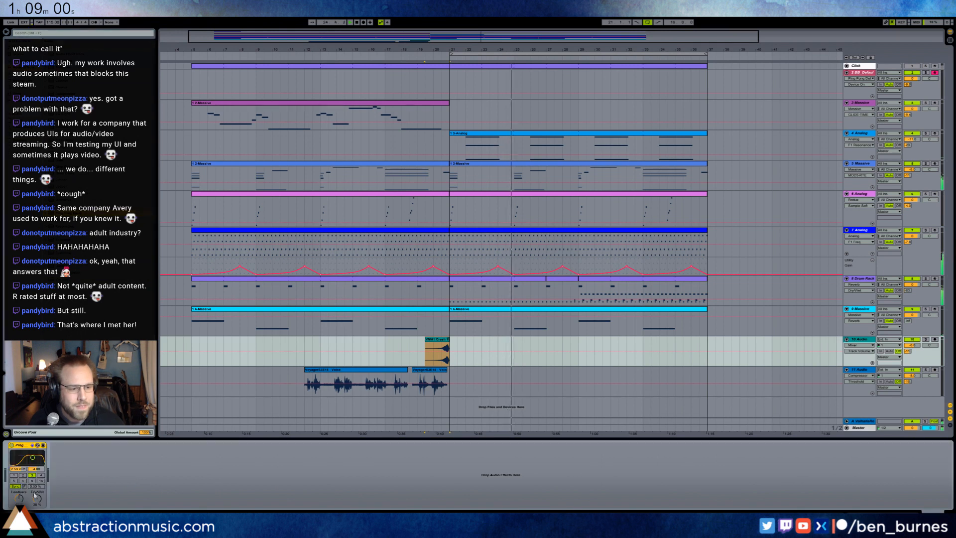
drag(37, 498, 37, 504)
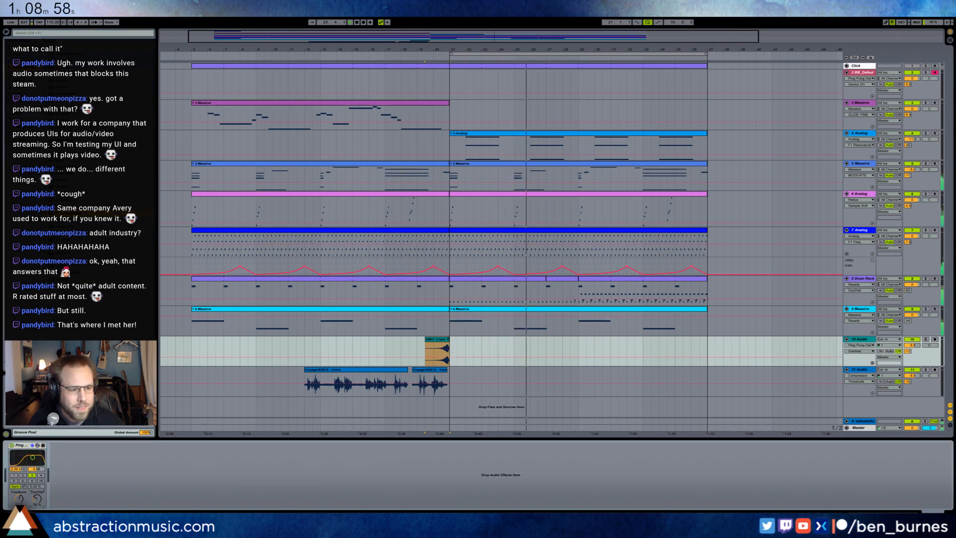
click(23, 481)
click(423, 347)
key(space)
key(space)
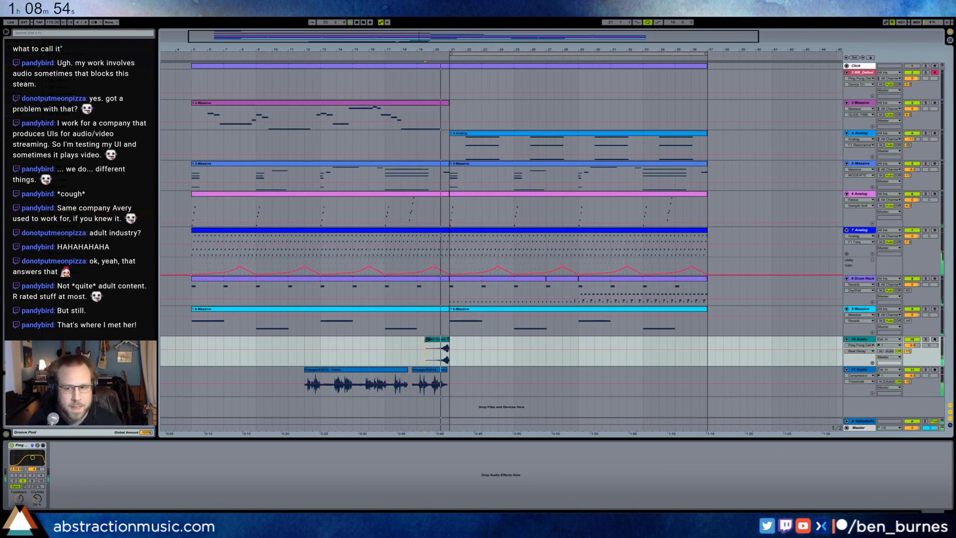
Adjust the fade at the end of the reversed crash clip so it closes smoothly at bar 21.
click(449, 339)
double_click(447, 339)
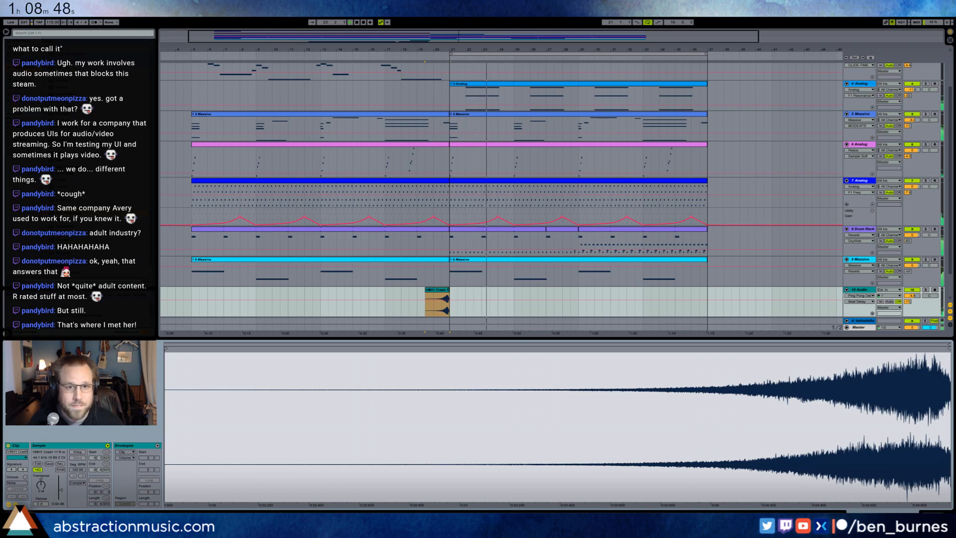
key(z)
key(ctrl+alt+f)
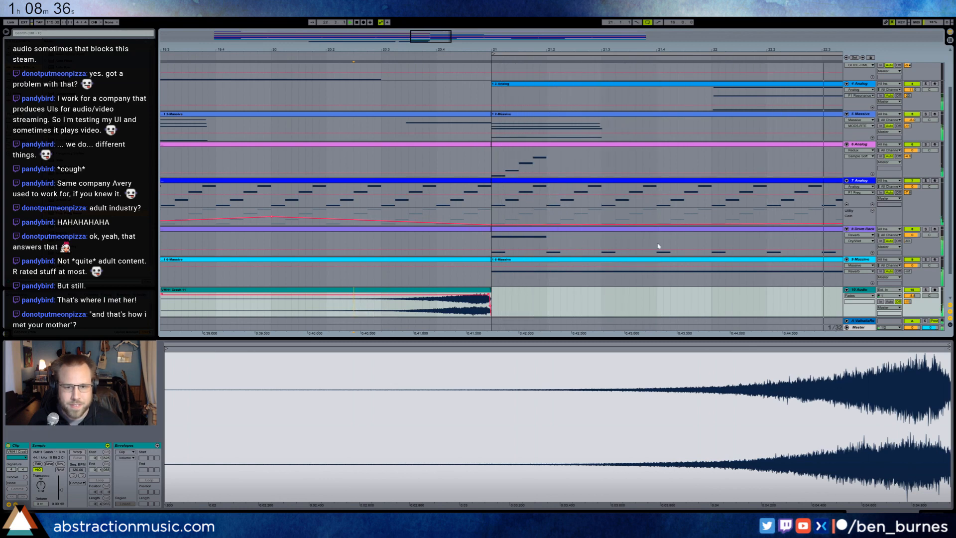
drag(494, 50, 494, 11)
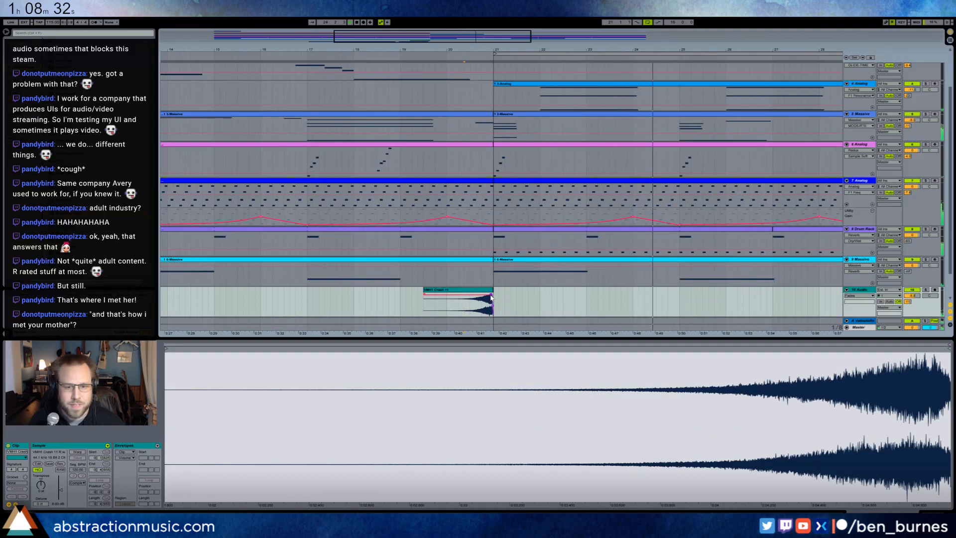
click(512, 300)
mouse_move(740, 50)
mouse_down()
mouse_move(584, 40)
mouse_move(584, 27)
mouse_up()
Examine the ride notes in the drum clips starting at bars 21 and 27.
click(572, 228)
click(273, 366)
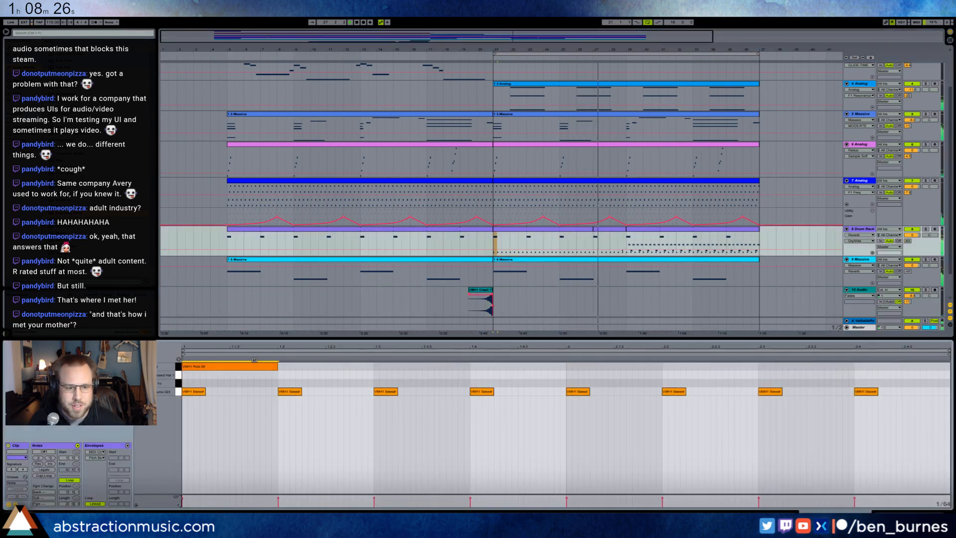
click(608, 229)
click(313, 414)
click(256, 367)
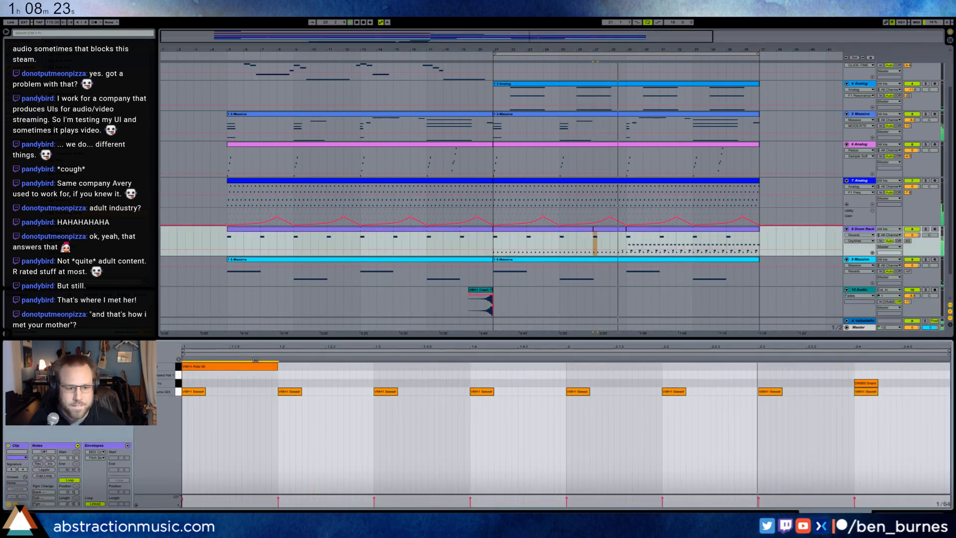
Split off the drum clip at bar 35 and vary its closed hats with an extra last-beat hit and thirty-second notes ending the first bar.
click(641, 231)
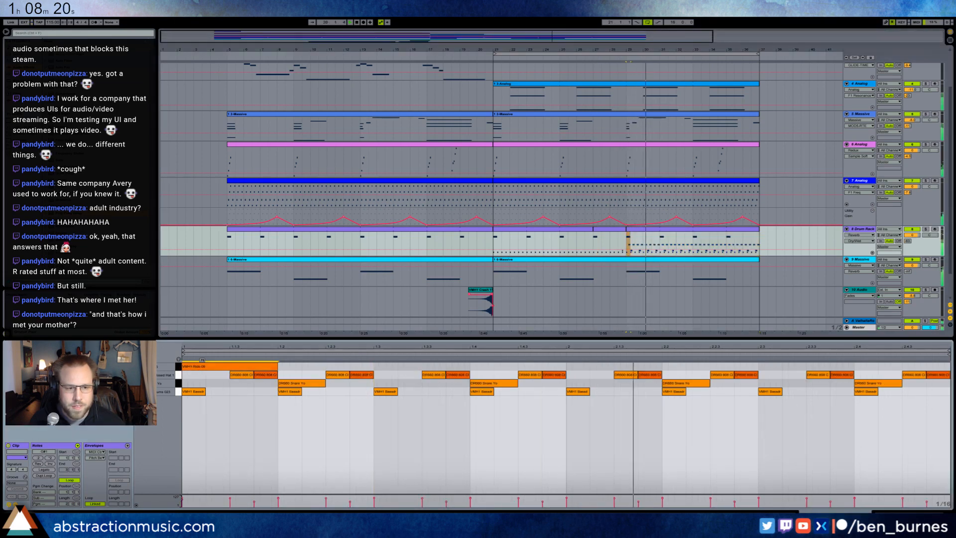
click(616, 429)
double_click(886, 376)
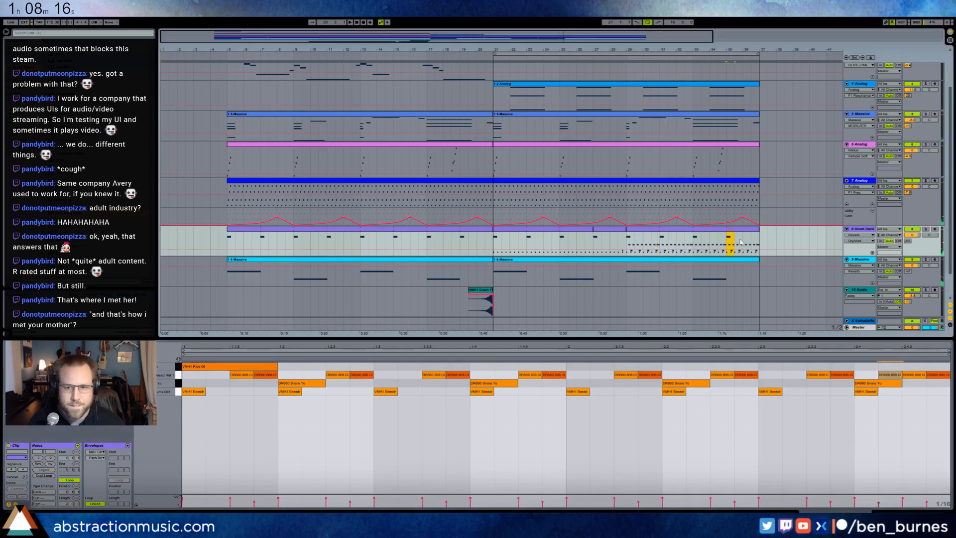
key(space)
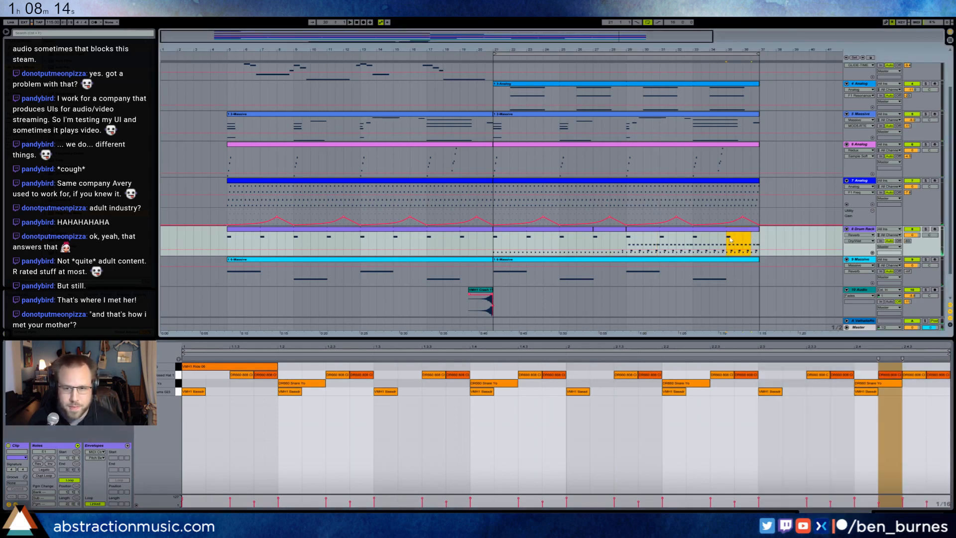
click(252, 394)
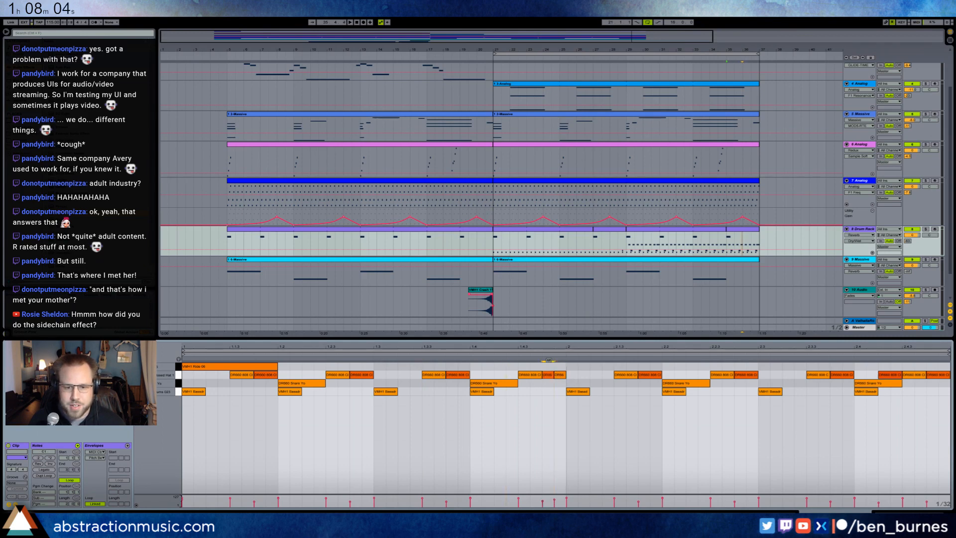
Show the sidechain Compressor on the blue Massive chord track and play from bar 21 to demonstrate its effect.
click(908, 512)
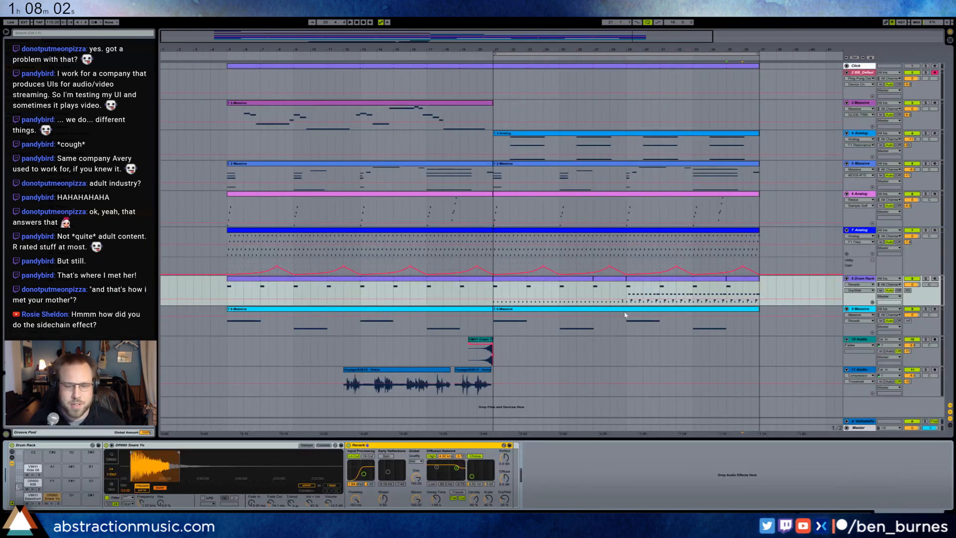
click(630, 169)
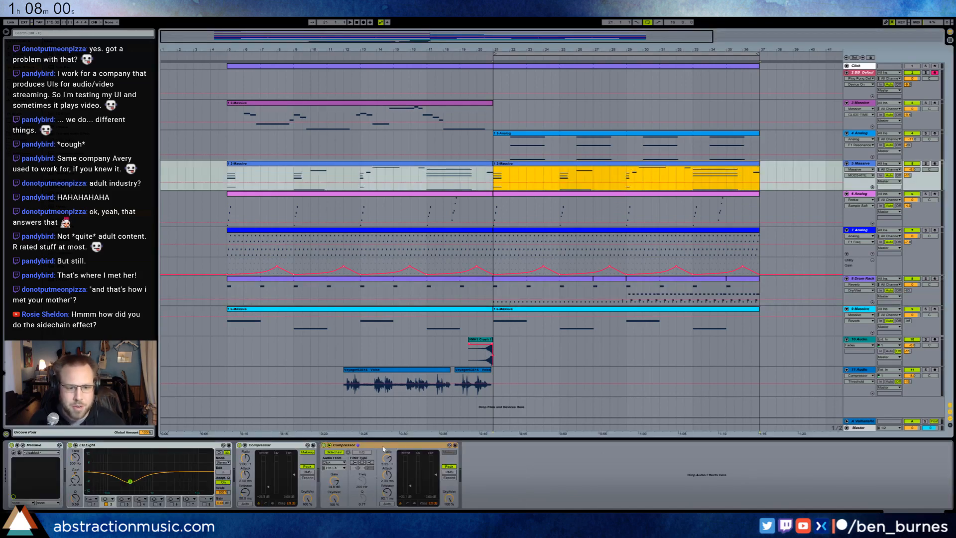
click(329, 445)
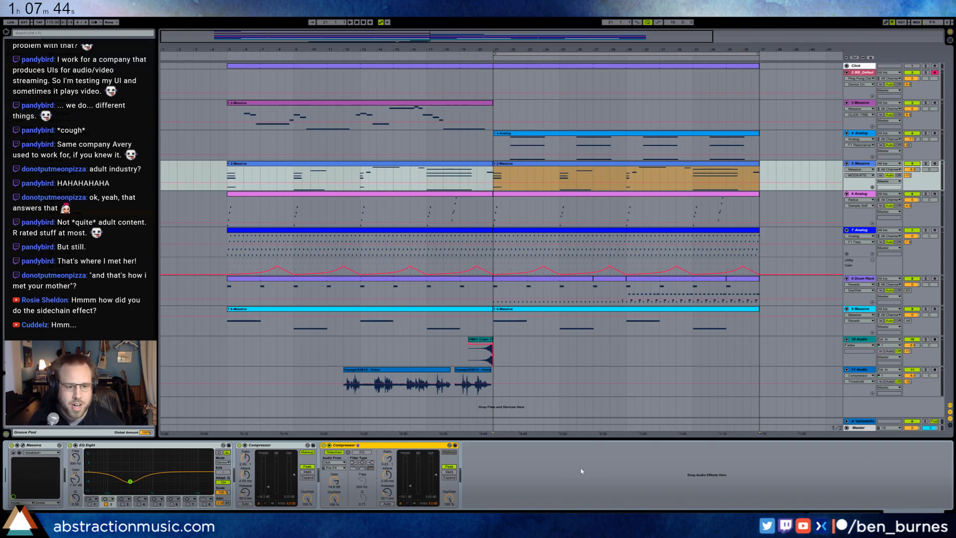
key(space)
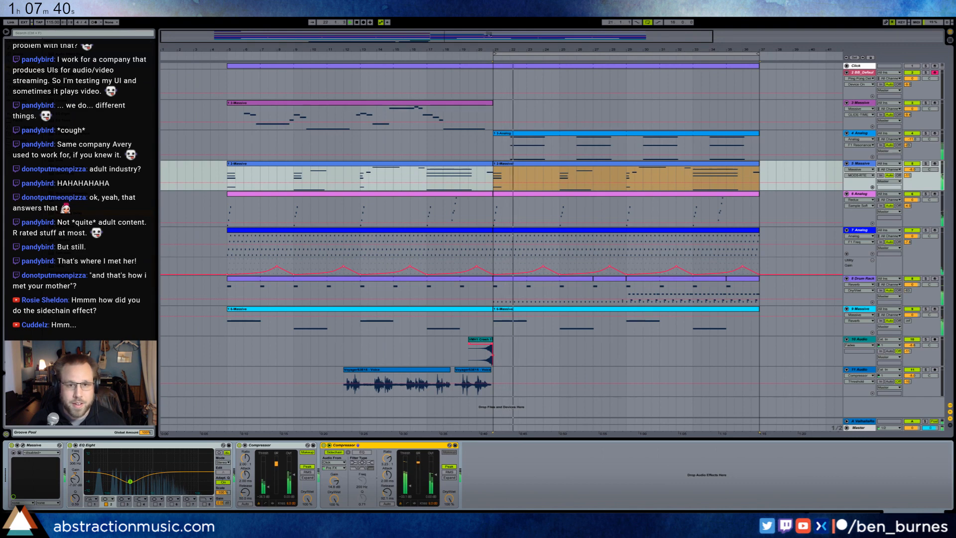
Show the whole arrangement and insert a new MIDI track directly below the magenta Massive track.
double_click(499, 39)
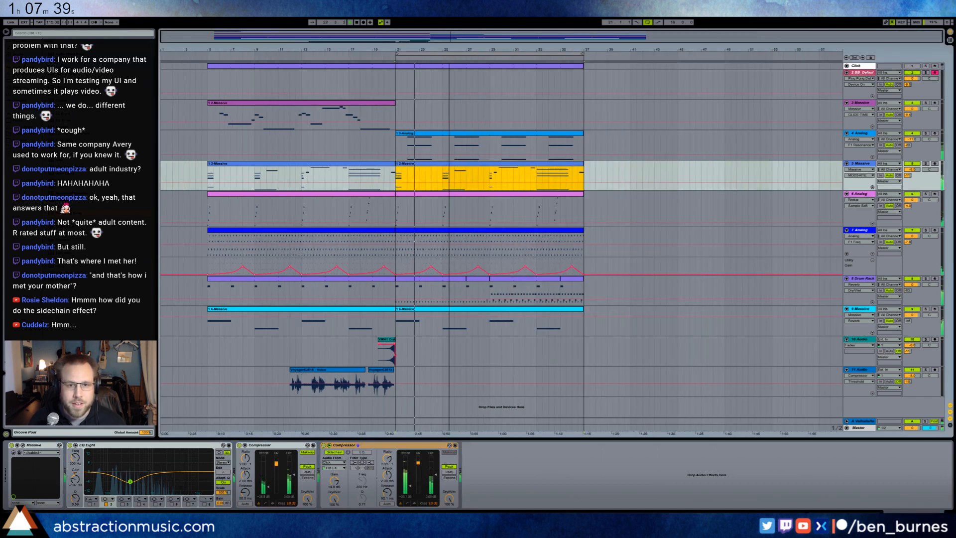
click(866, 103)
key(ctrl+shift+t)
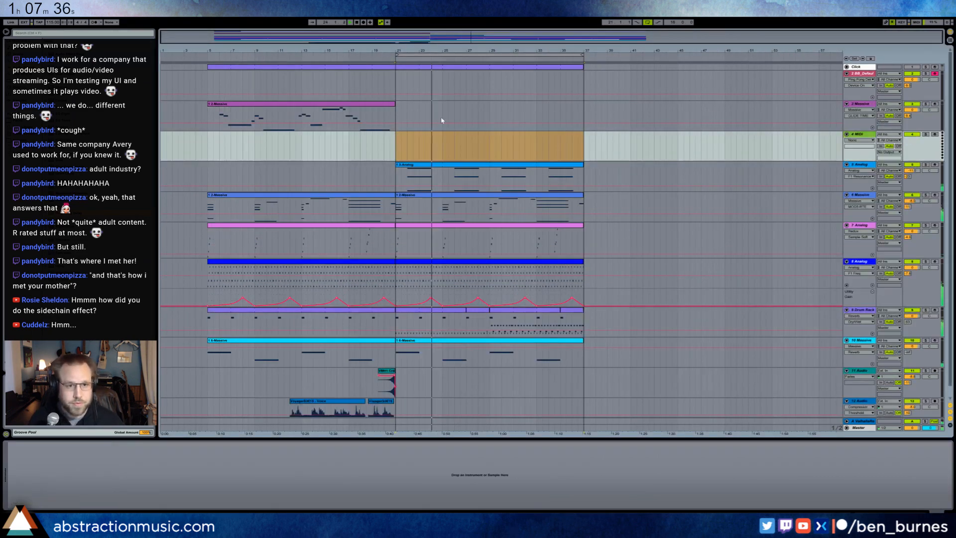
Try copying the magenta Massive melody clip to bar 21 on the new MIDI track, and delete the copy.
shift+click(441, 116)
click(441, 115)
drag(358, 104, 546, 150)
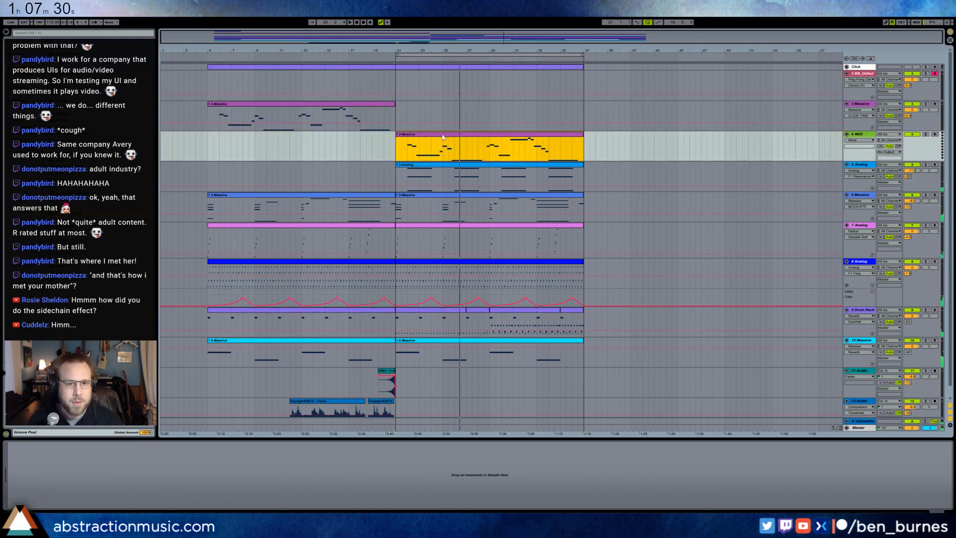
key(Delete)
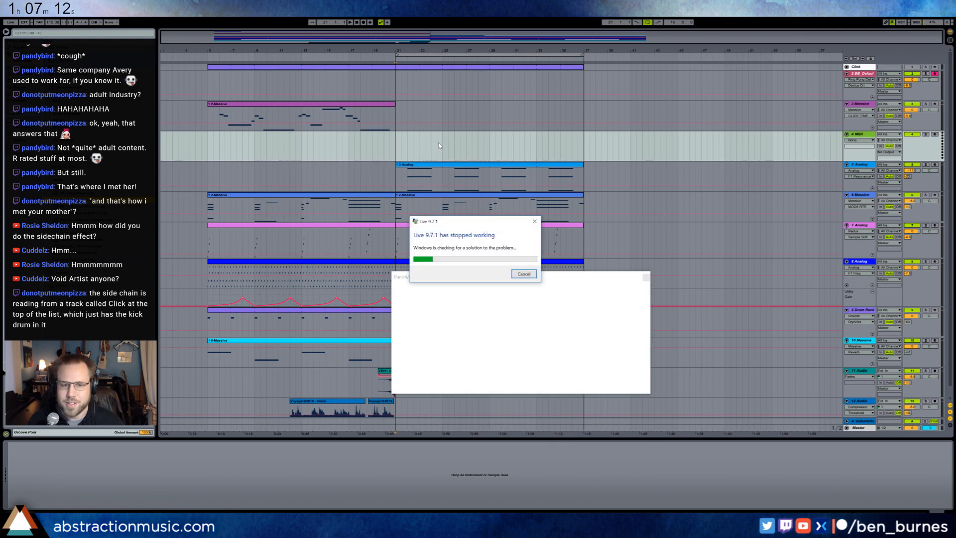
Recover the 2017-11-09 Self Destruction set after the crash, and again after retrying the instrument on the new MIDI track.
click(521, 275)
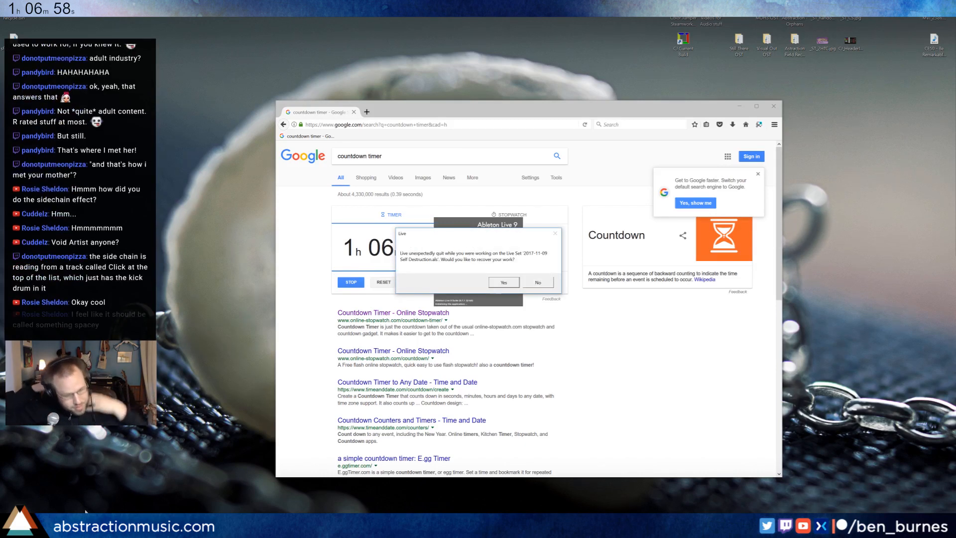
click(501, 282)
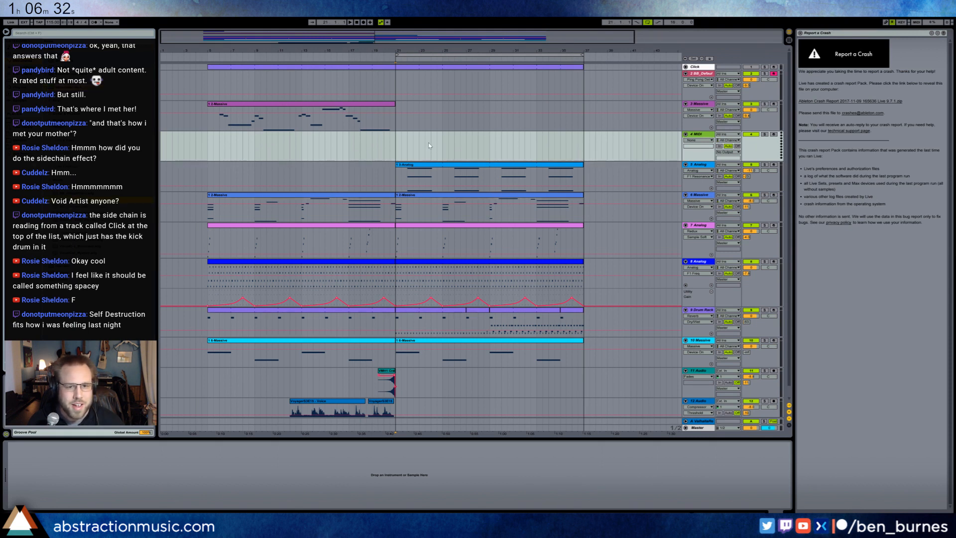
drag(429, 143, 428, 142)
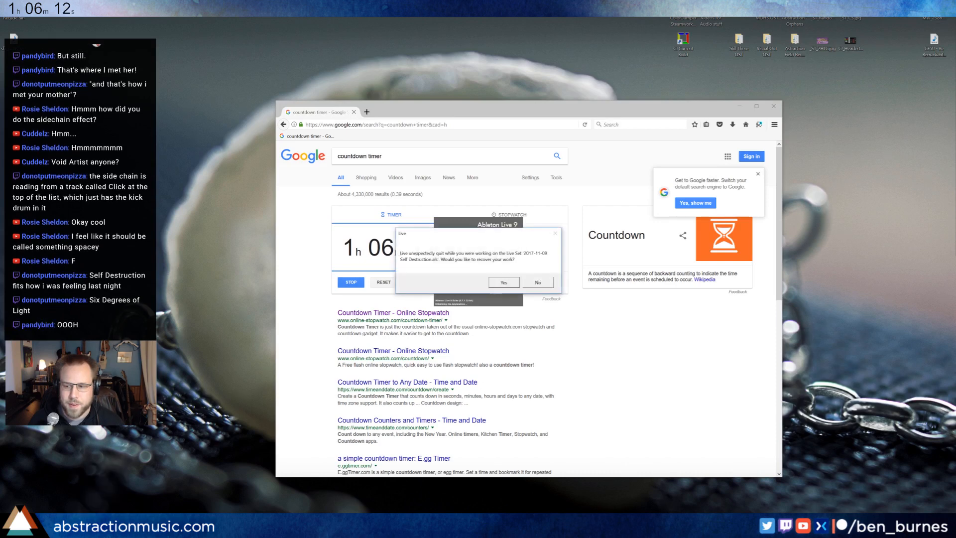
click(502, 280)
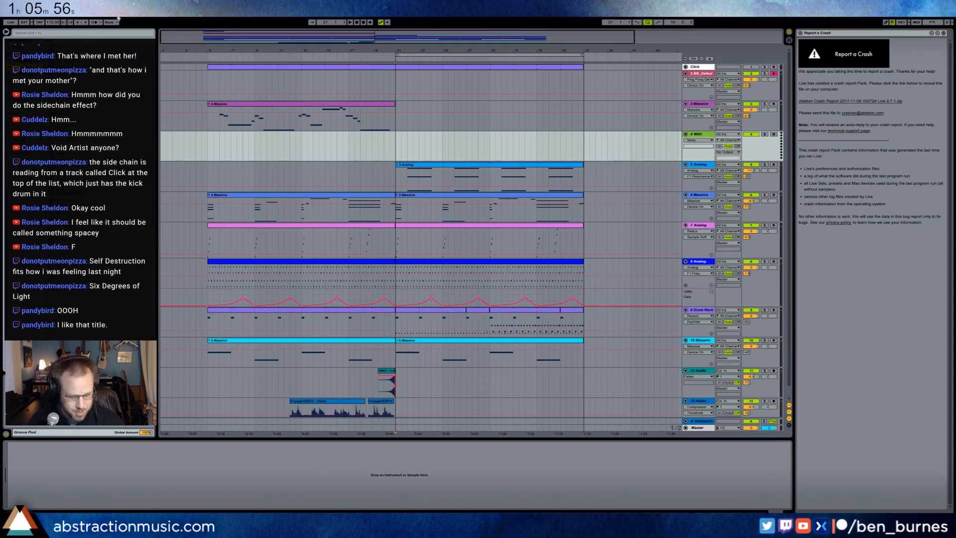
Save the set under a new name, replacing "Self Destruction" with "Six Degrees of Light", and close the crash report view.
key(ctrl+shift+s)
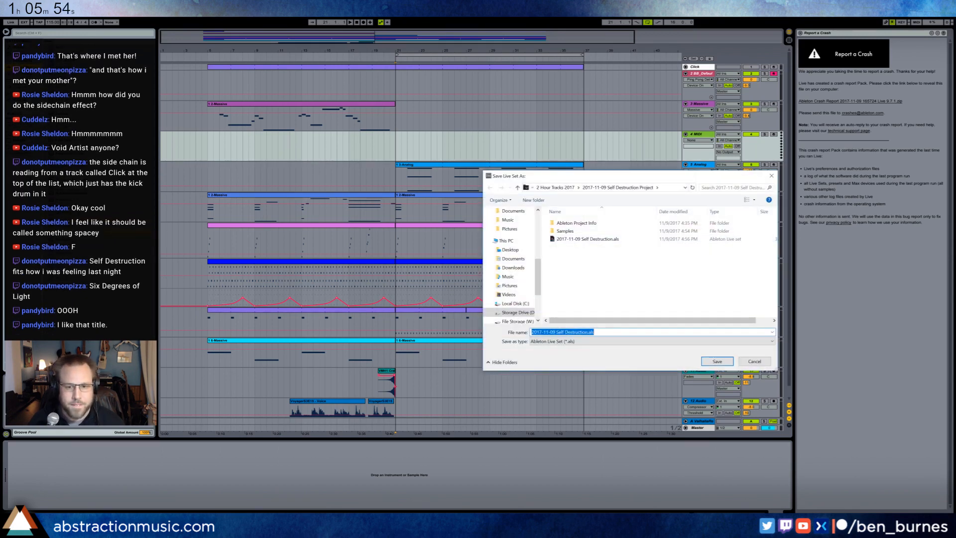
drag(588, 332, 557, 332)
text(Six Degrees of Light)
key(Return)
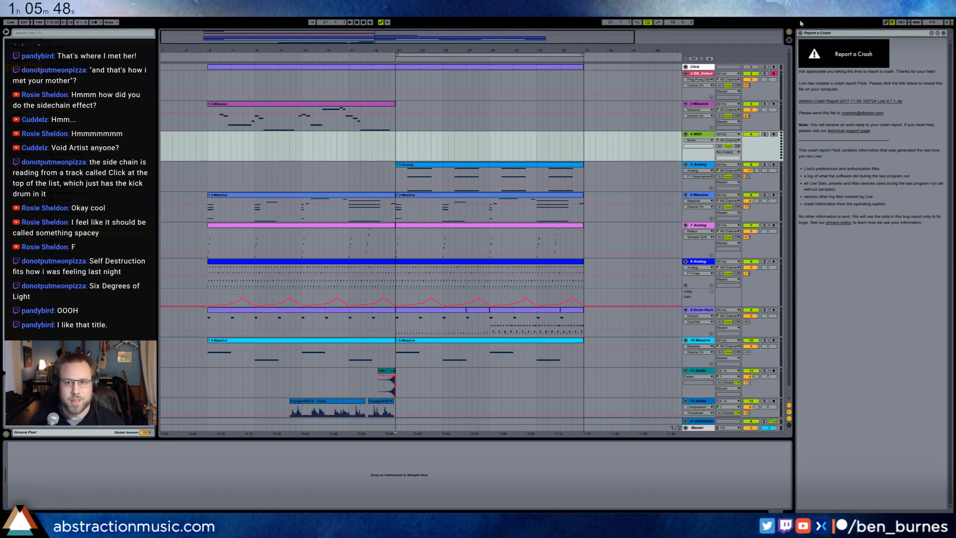
click(800, 33)
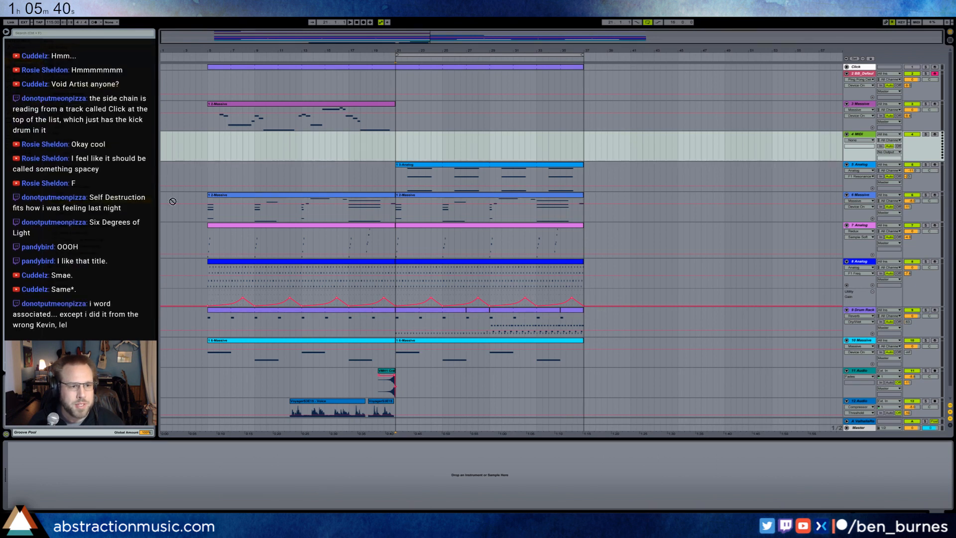
Try loading the BB_MassiveSax preset on the empty MIDI track, then recover the set and close the Lessons view.
drag(418, 146, 417, 143)
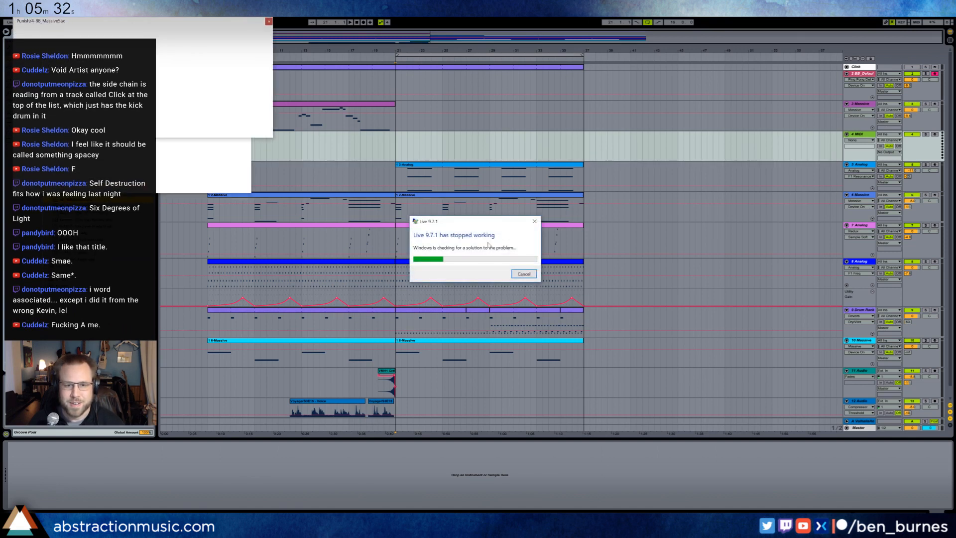
click(524, 274)
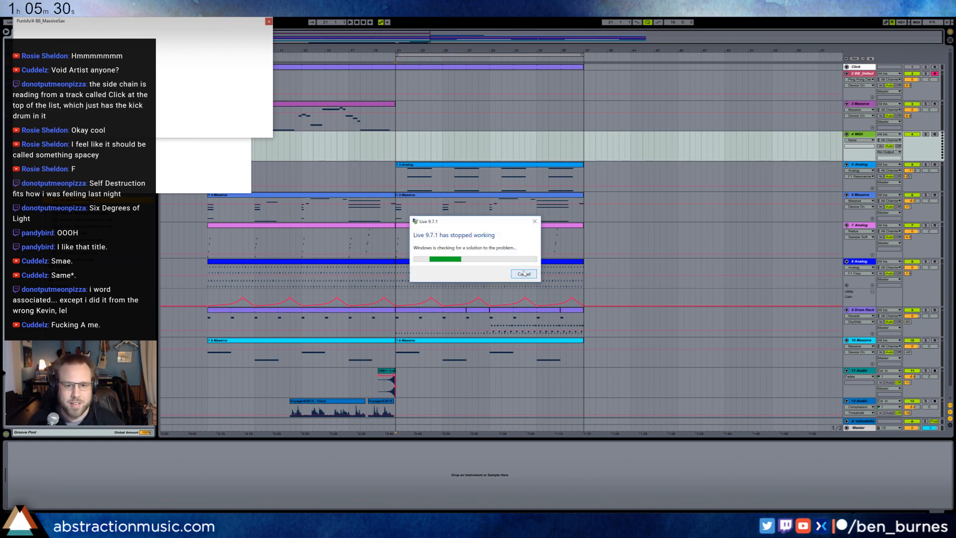
click(525, 275)
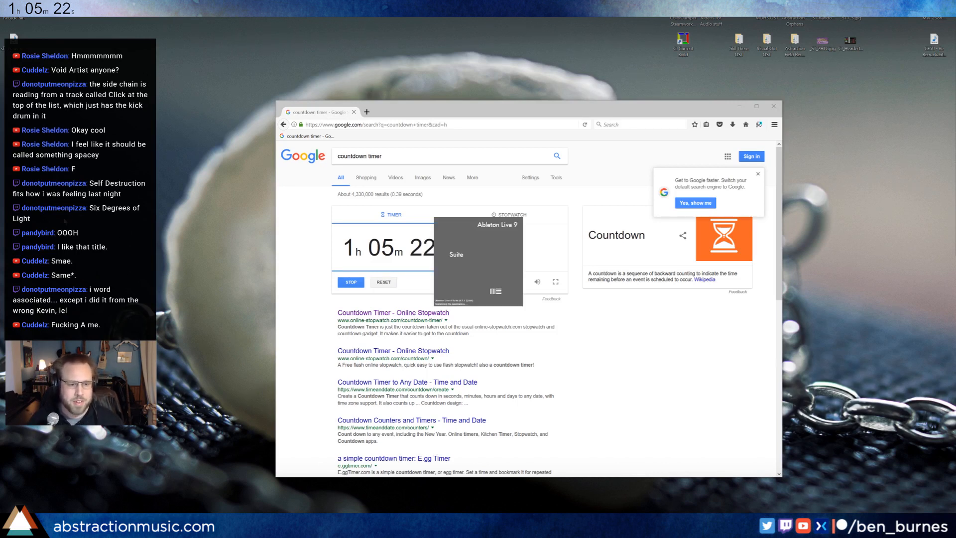
click(504, 283)
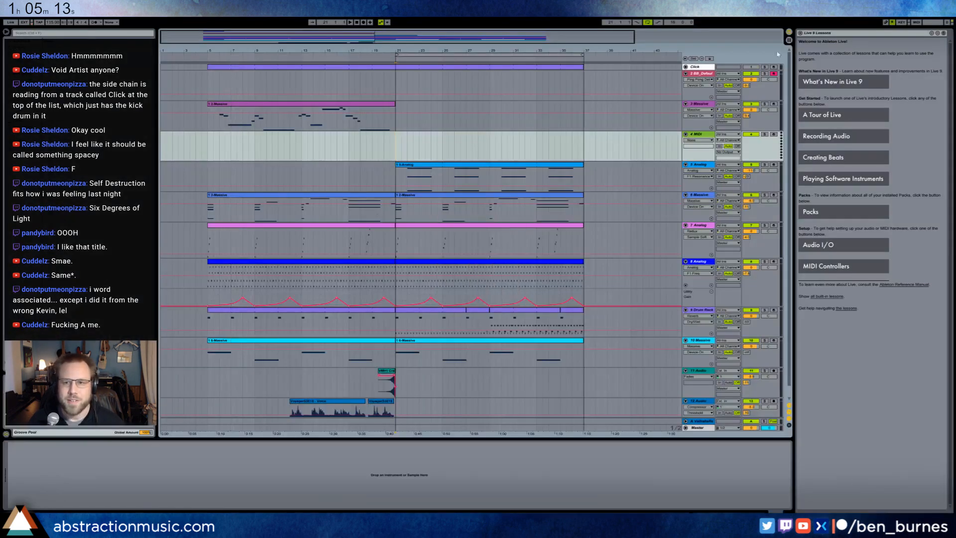
click(800, 33)
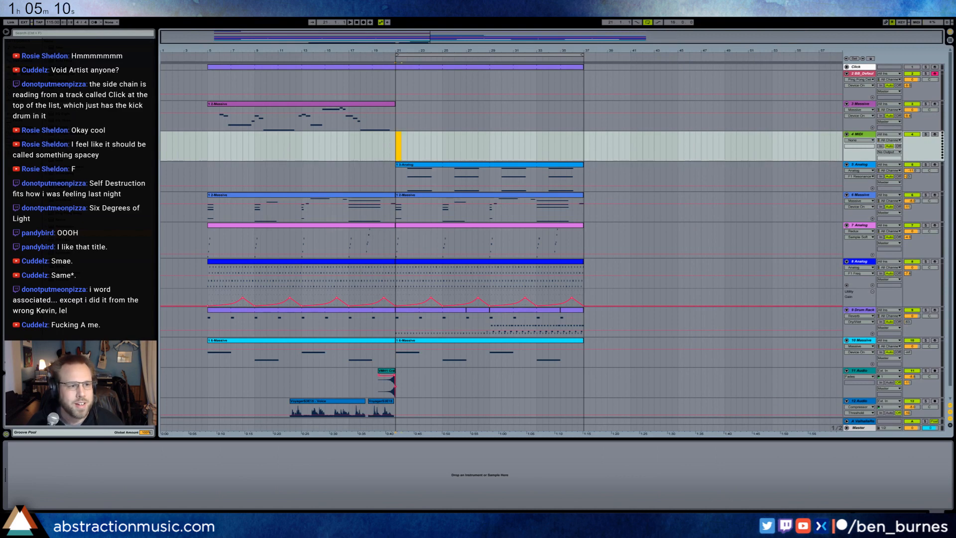
Load a fresh Massive instrument onto the empty MIDI track and place its plug-in window over the arrangement.
click(21, 87)
drag(78, 127, 424, 147)
drag(197, 23, 319, 180)
drag(909, 146, 908, 132)
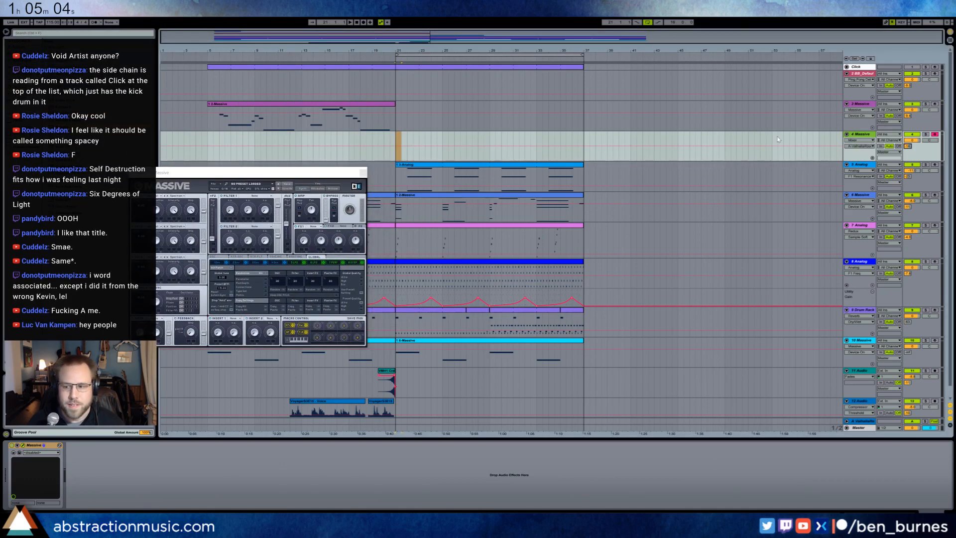
drag(317, 175, 339, 175)
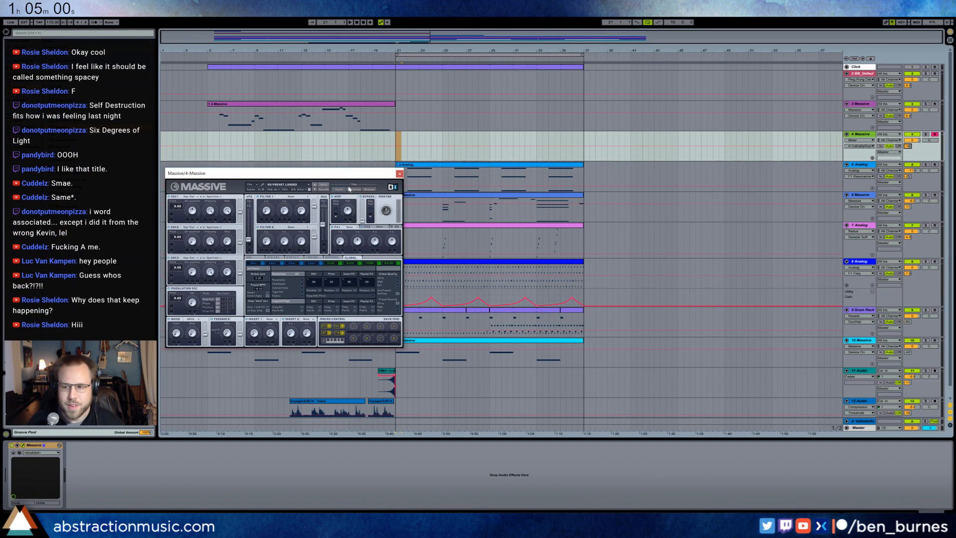
drag(312, 174, 352, 170)
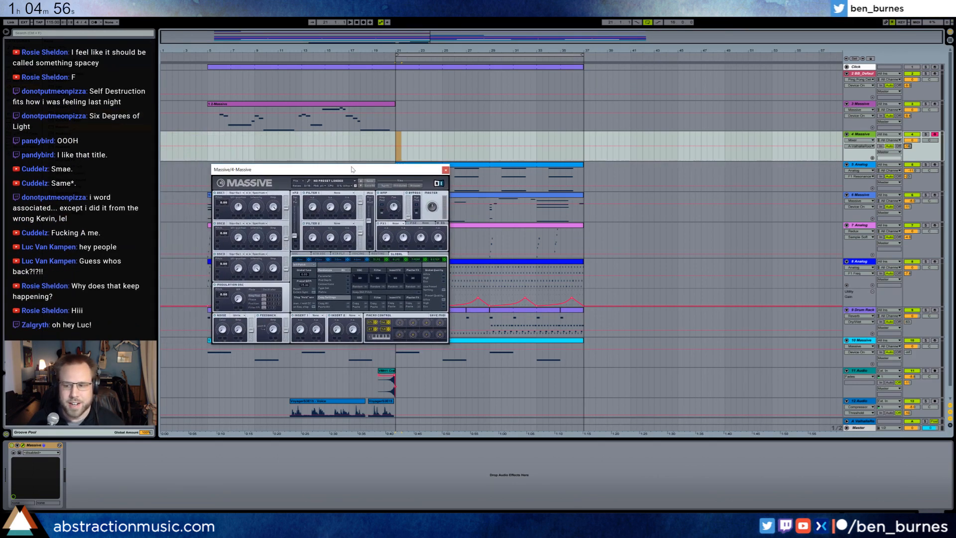
Set Massive's Filter 1 to Lowpass 4 and adjust the oscillator and filter routing faders.
right_click(406, 334)
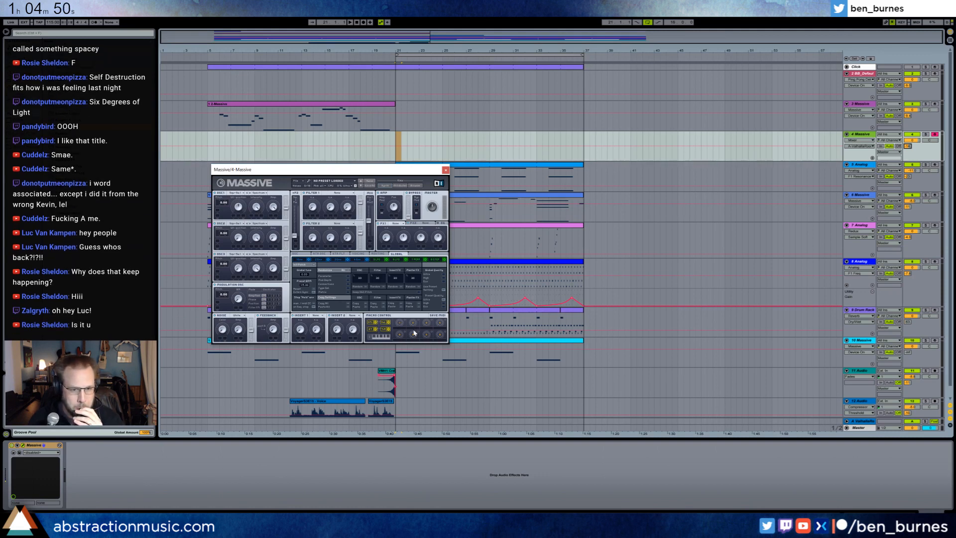
right_click(414, 324)
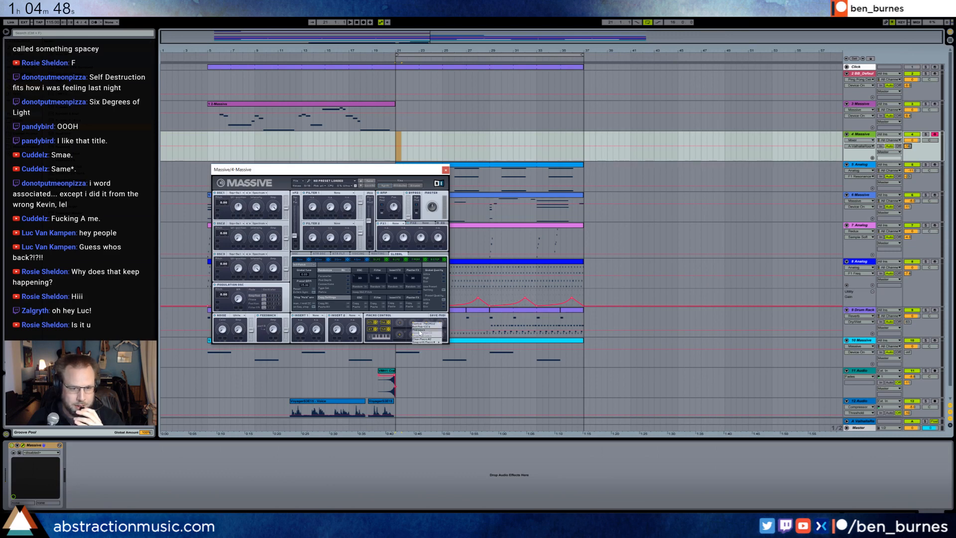
click(420, 334)
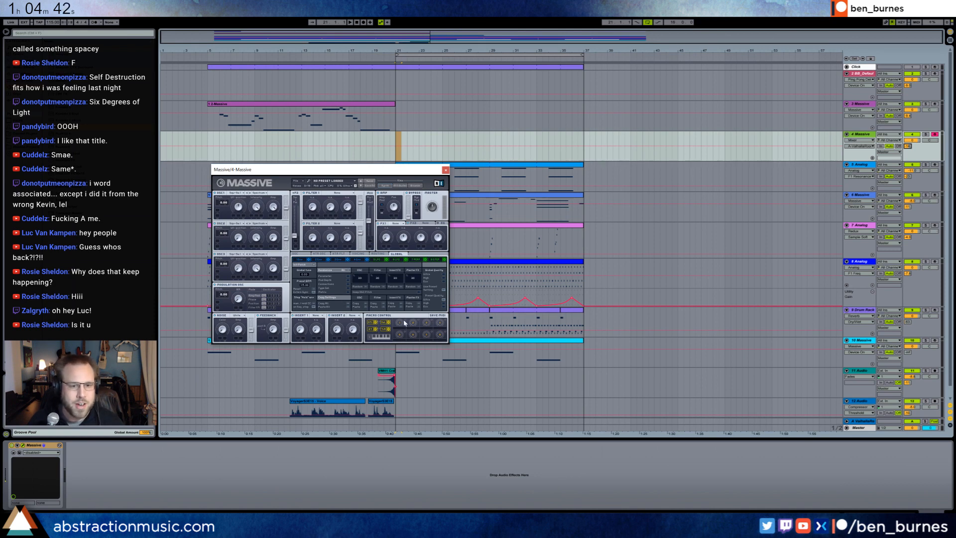
click(333, 193)
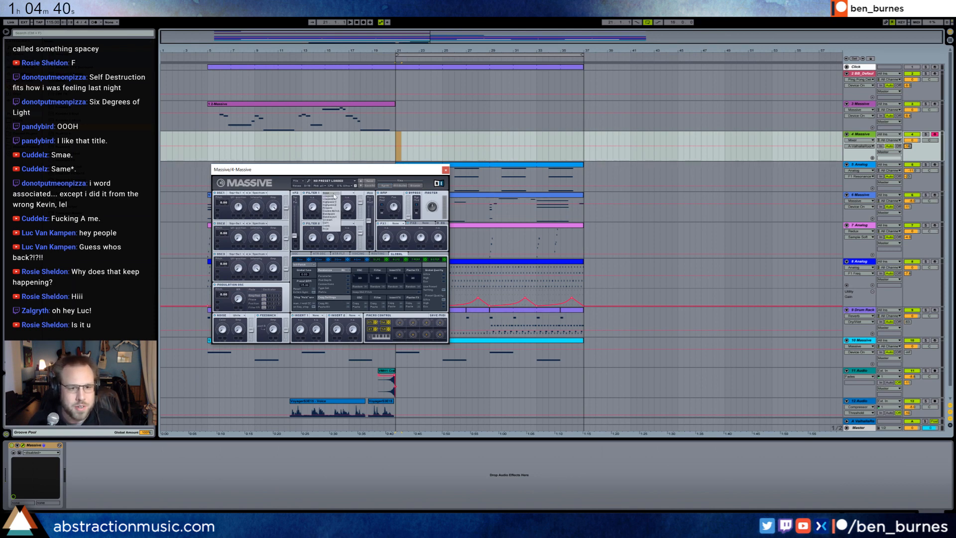
click(320, 208)
drag(294, 236, 273, 248)
drag(278, 201, 279, 197)
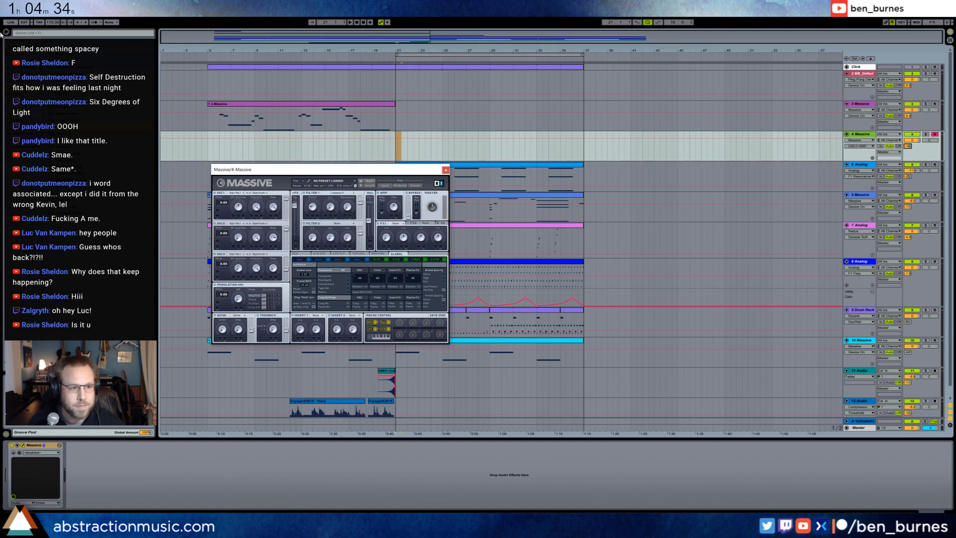
Copy the Ping Pong Delay from the magenta Massive track to the new Massive track.
click(433, 118)
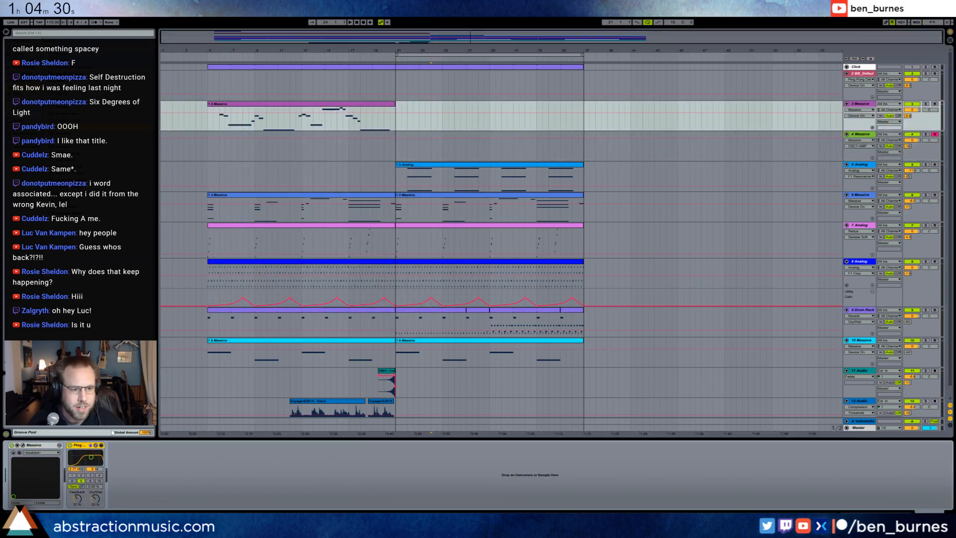
click(420, 149)
click(178, 491)
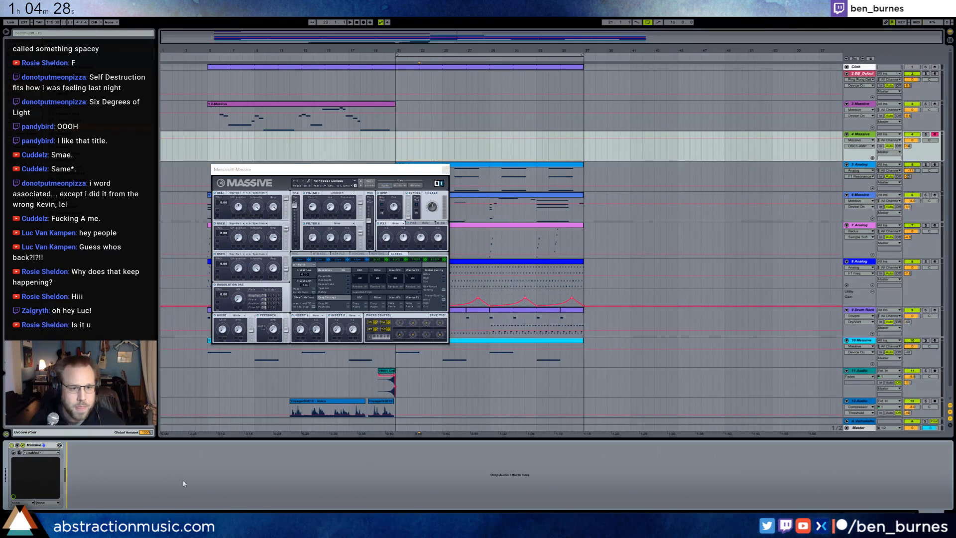
key(ctrl+v)
Assign Massive's first two macro controls to Filter 1's cutoff and resonance.
click(405, 323)
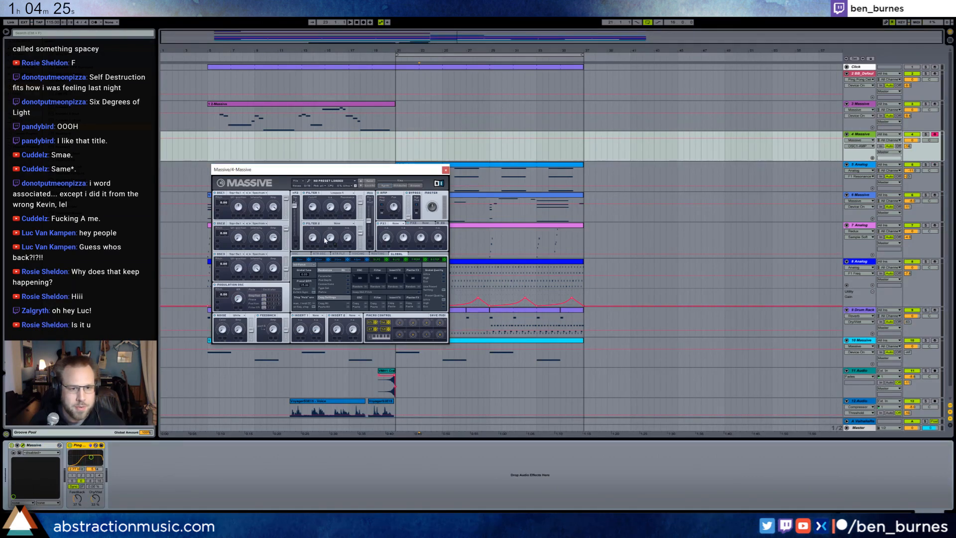
click(311, 206)
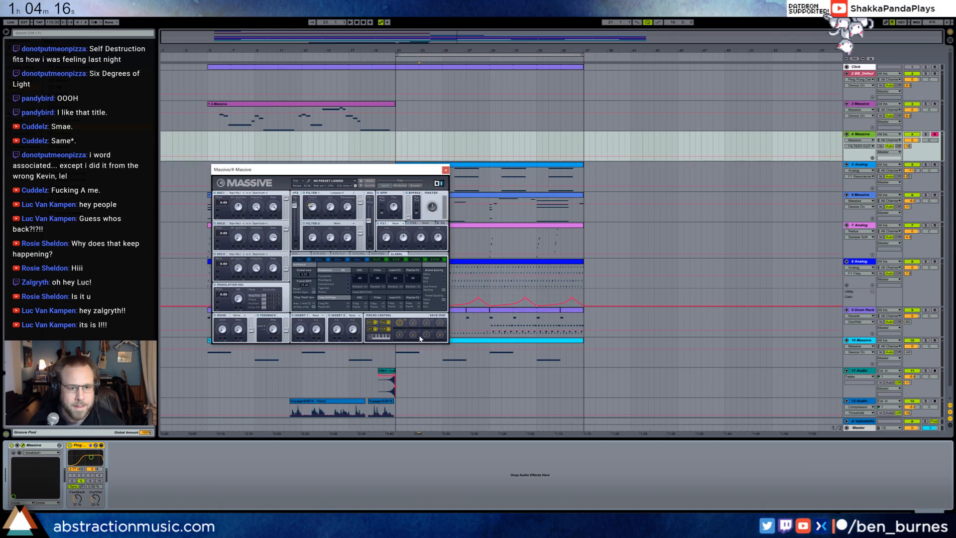
click(349, 208)
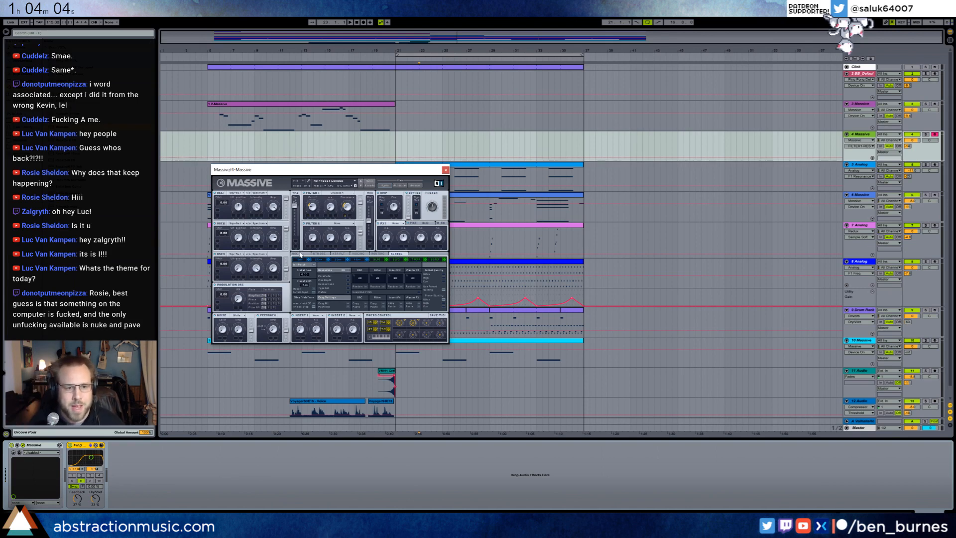
Set up the vibrato rate and depth in Massive's oscillator settings and adjust the amp section.
click(300, 254)
click(401, 284)
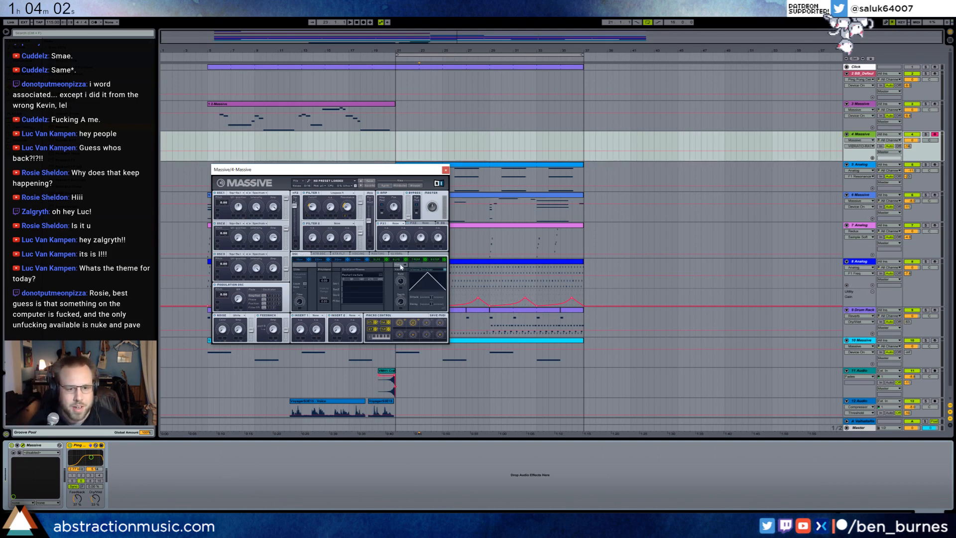
click(401, 301)
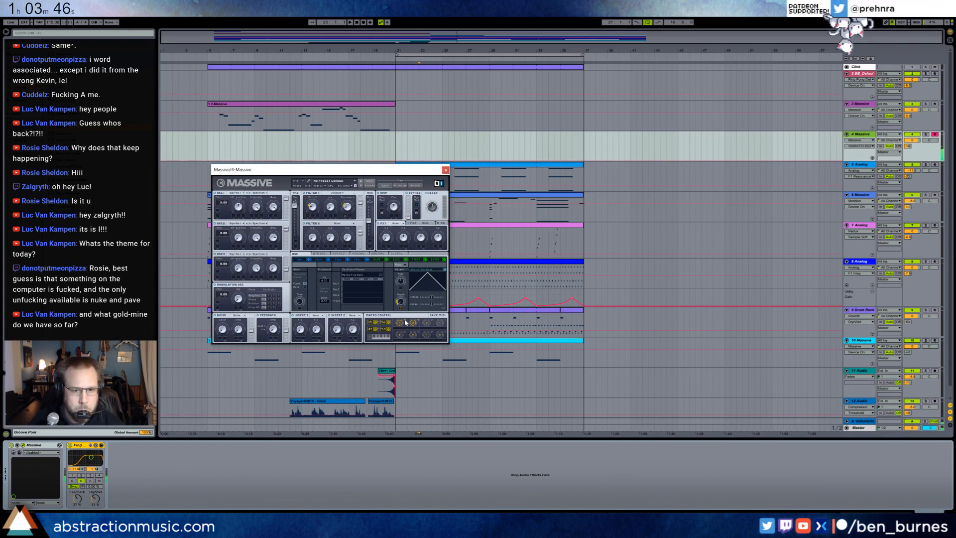
right_click(382, 214)
click(393, 217)
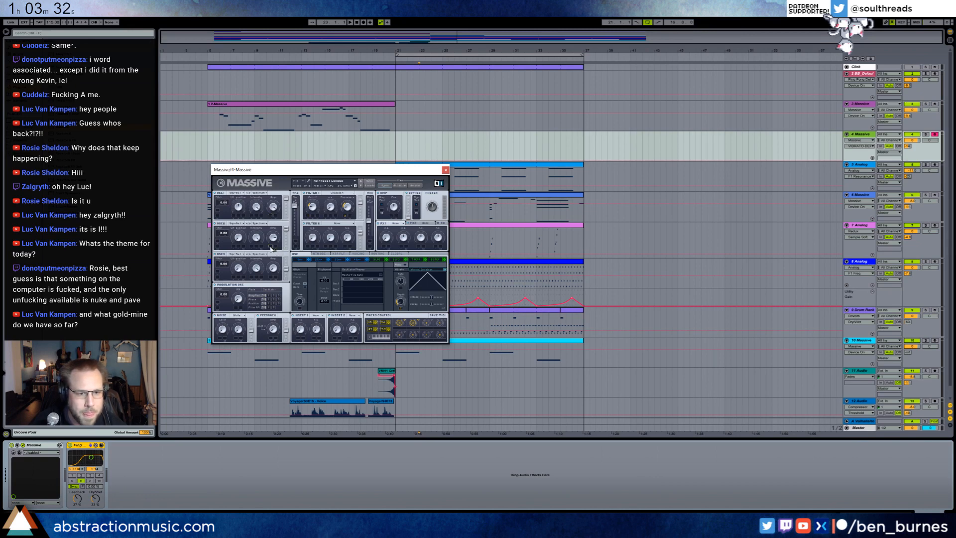
Set up the amplitude controls of Massive's oscillators and raise oscillator 3's pitch.
click(273, 209)
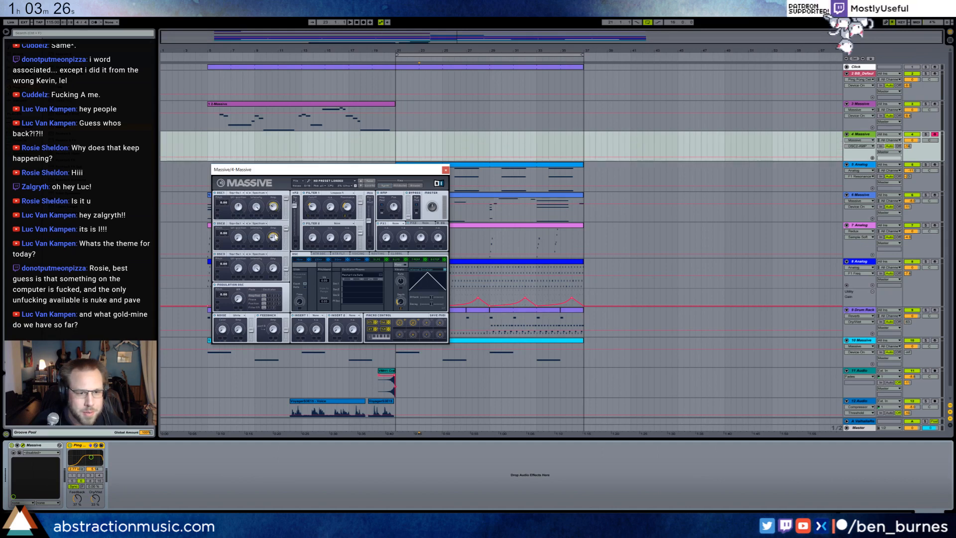
click(273, 269)
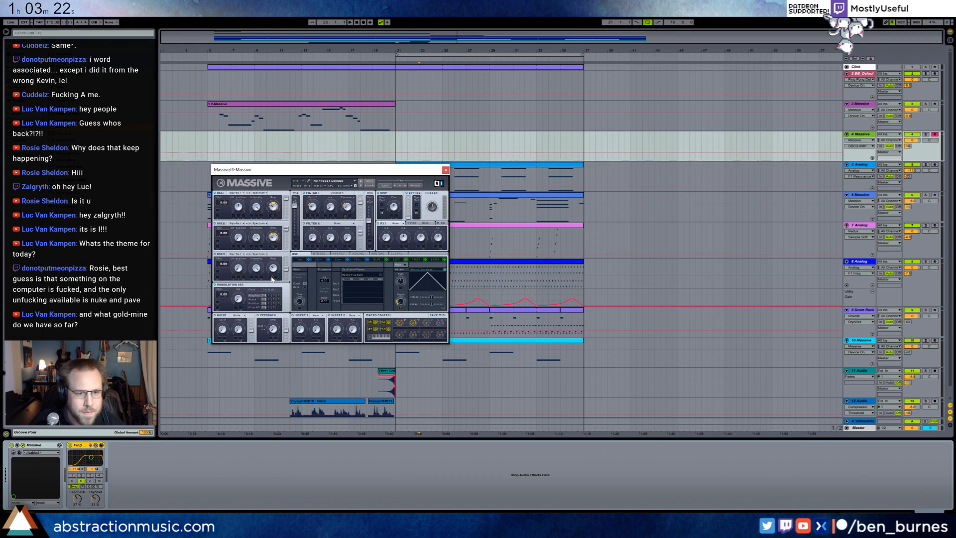
click(223, 263)
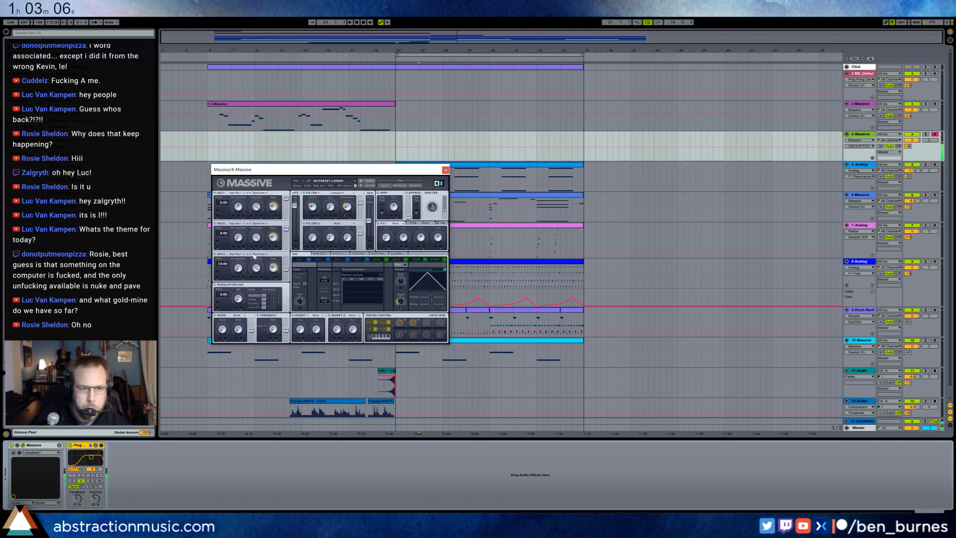
Fine-tune Filter 1's cutoff and the Ping Pong Delay's feedback and dry/wet, and place the insert point at bar 21.
click(312, 205)
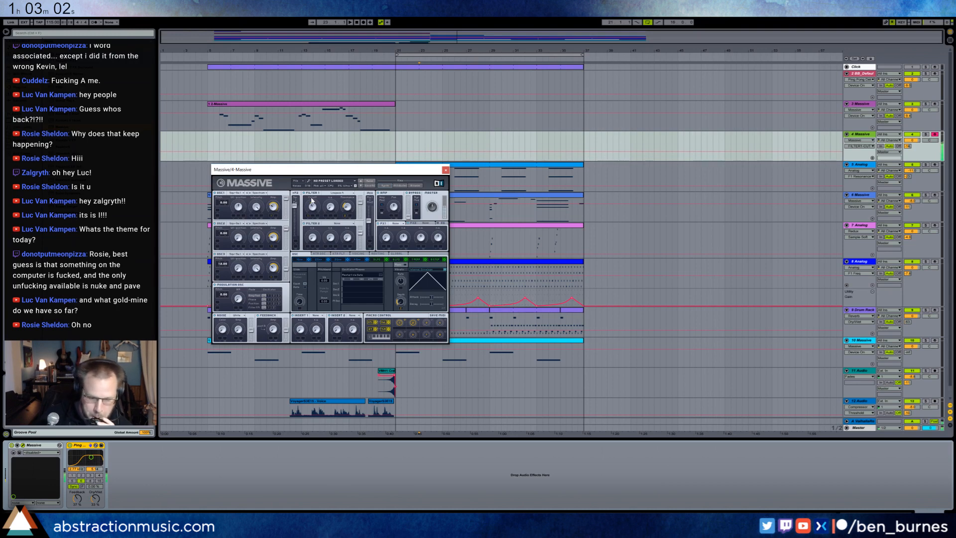
drag(309, 204, 317, 214)
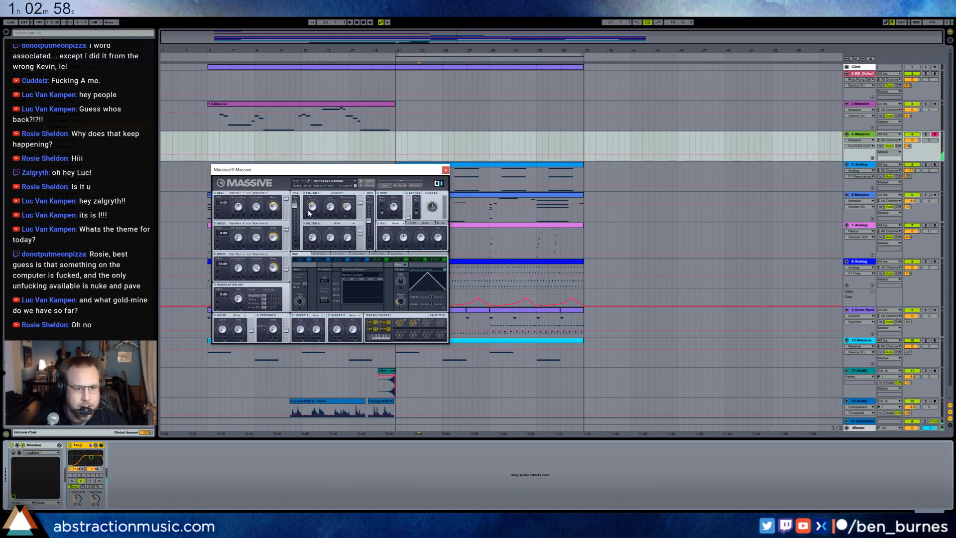
drag(77, 498, 78, 506)
click(94, 500)
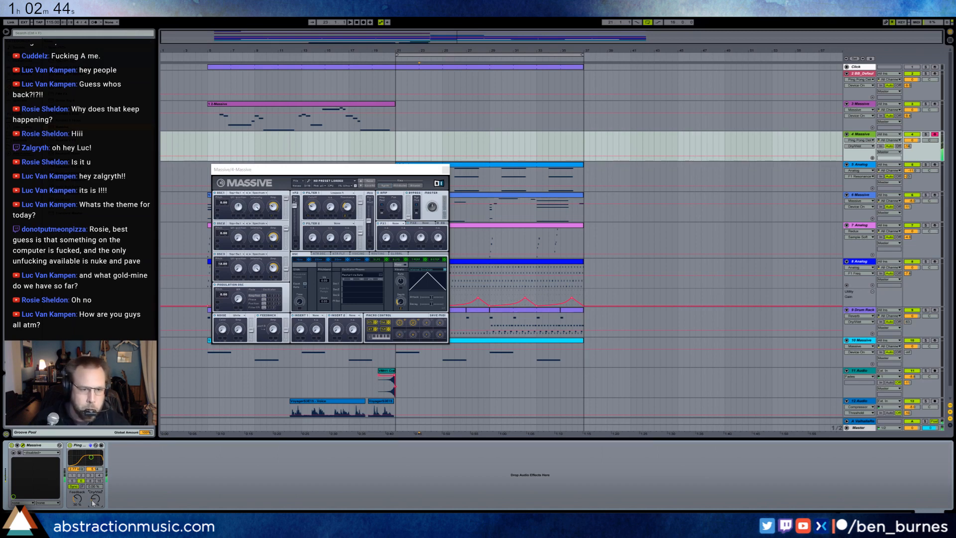
click(398, 143)
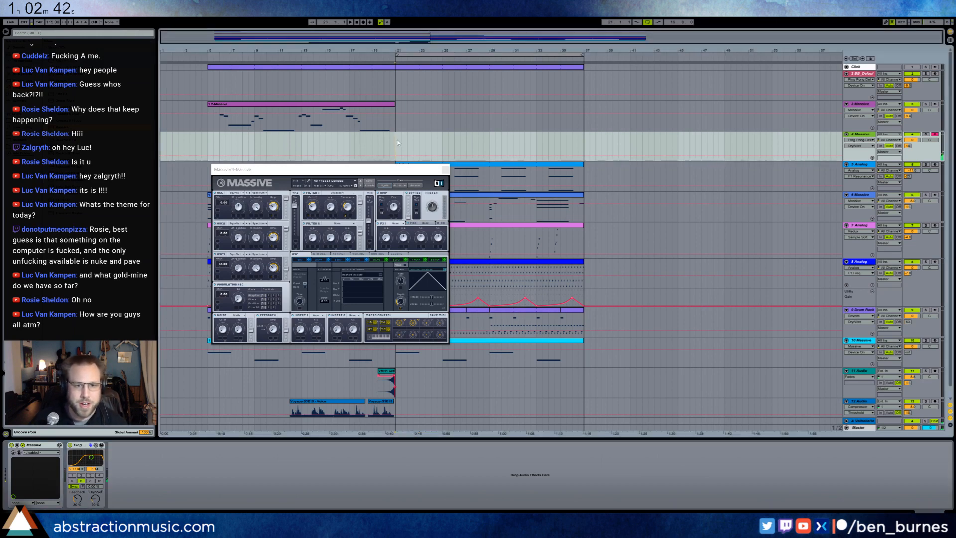
click(351, 22)
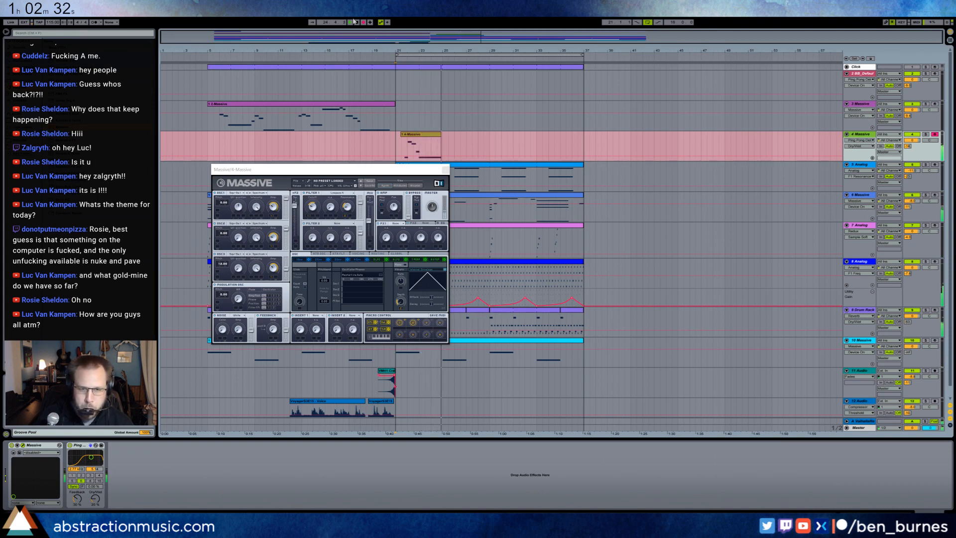
click(354, 21)
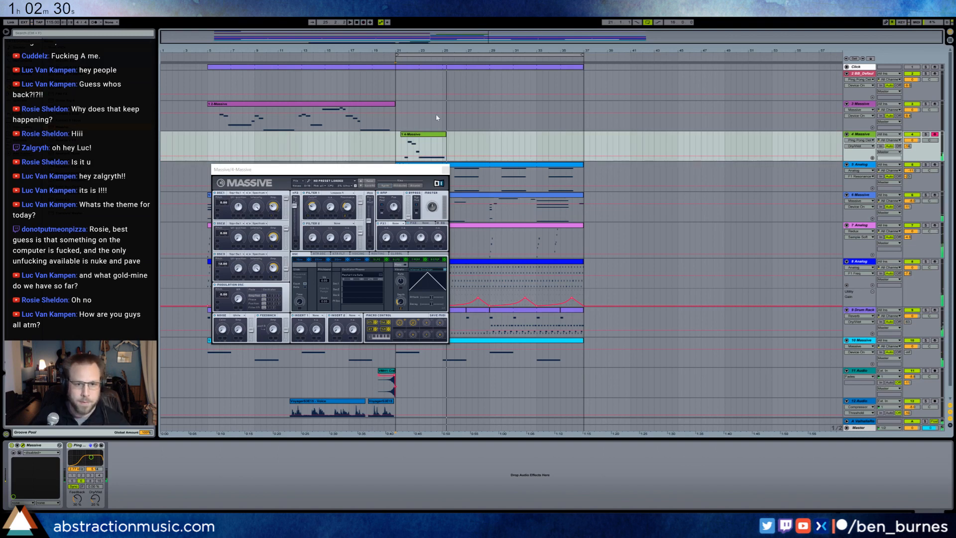
click(434, 138)
Retouch Massive's Filter 1 cutoff and resonance, and lower the Ping Pong Delay's feedback and dry/wet amounts.
click(313, 207)
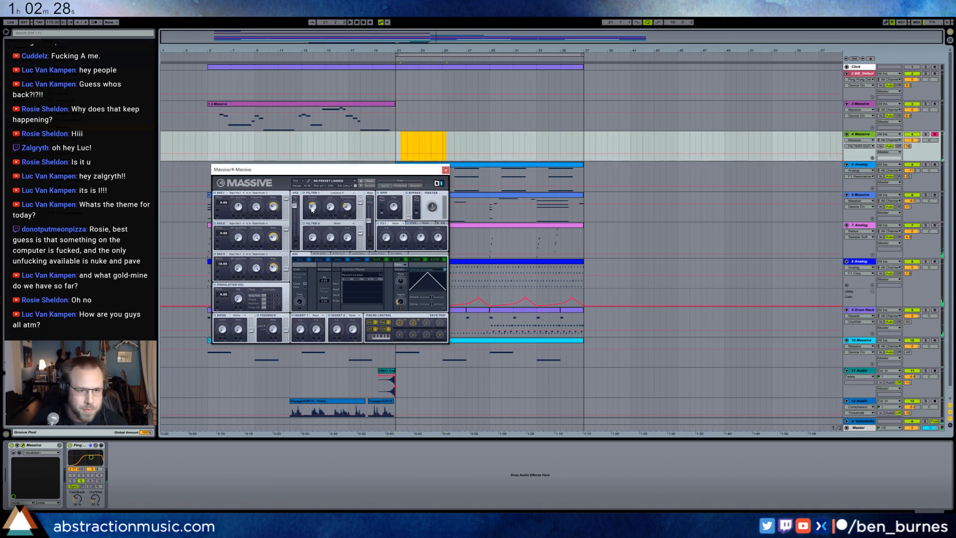
drag(312, 209, 312, 212)
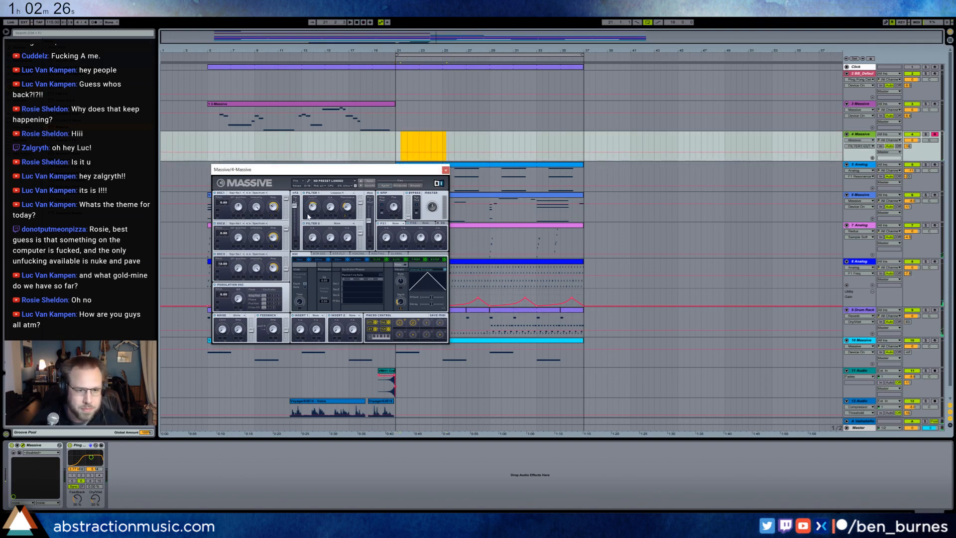
drag(314, 213, 347, 213)
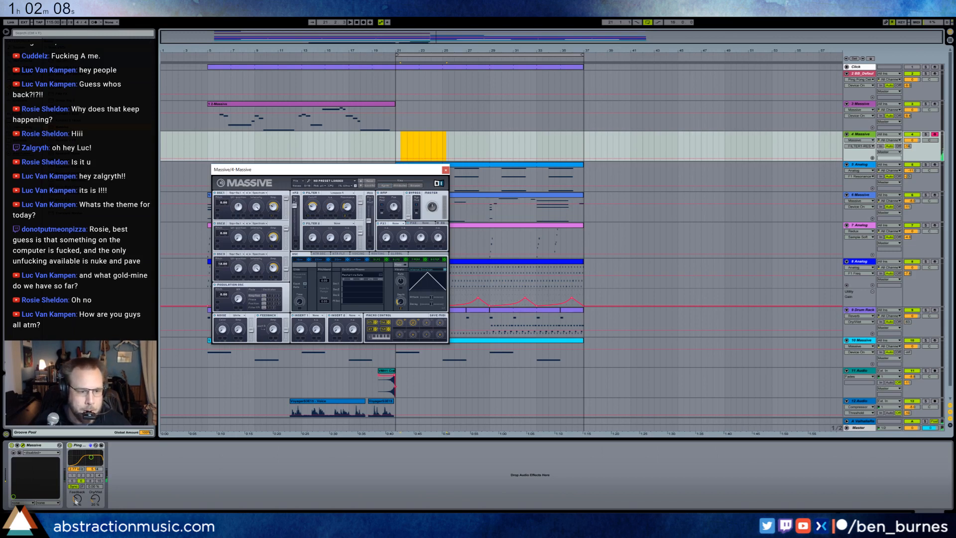
click(77, 499)
drag(95, 498, 95, 502)
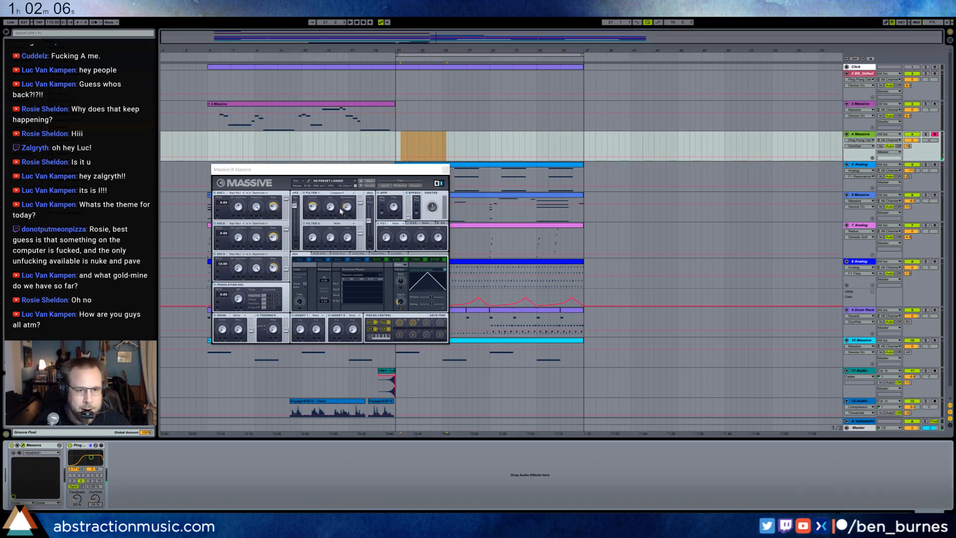
click(314, 208)
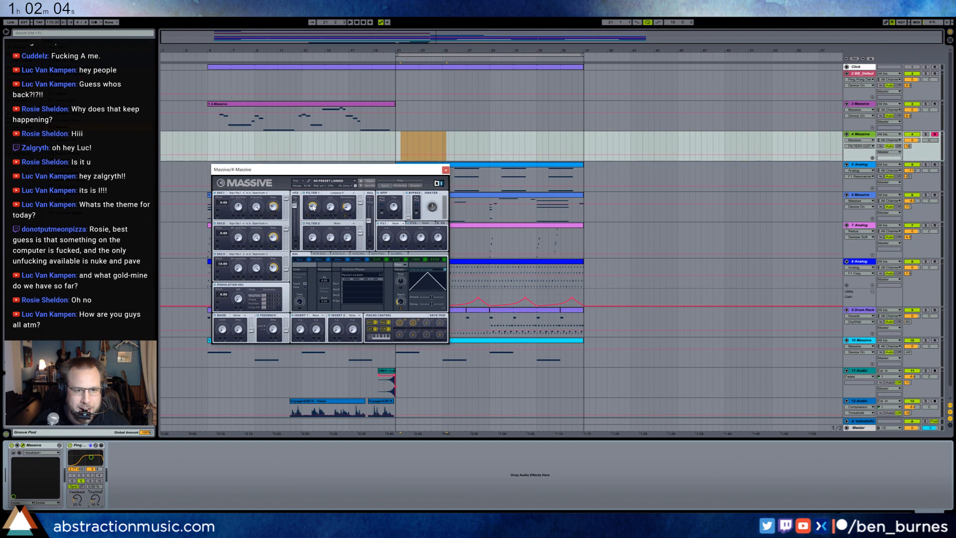
Record a lead take on the 4 Massive track from bar 21 and adjust the oscillators' amplitude controls.
click(394, 144)
key(F9)
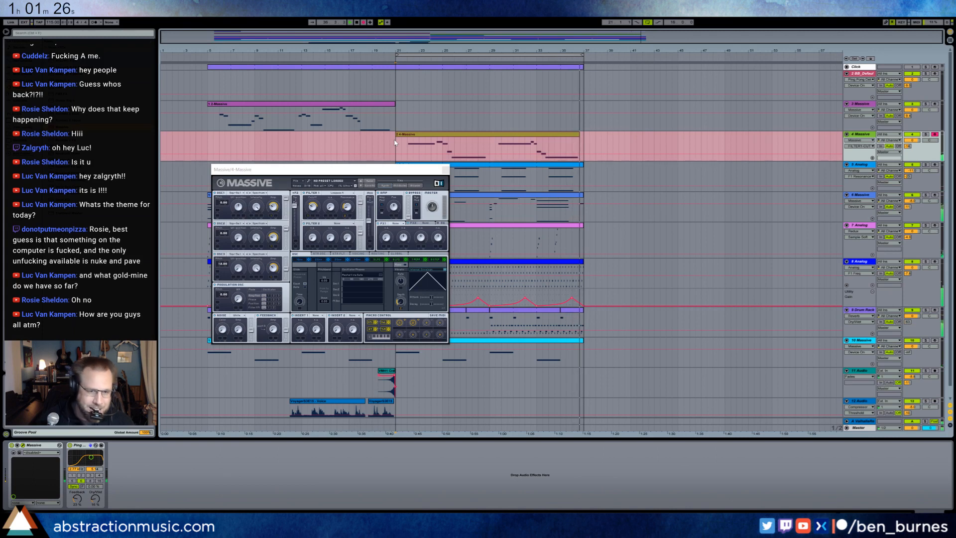
key(space)
drag(273, 207, 272, 277)
key(space)
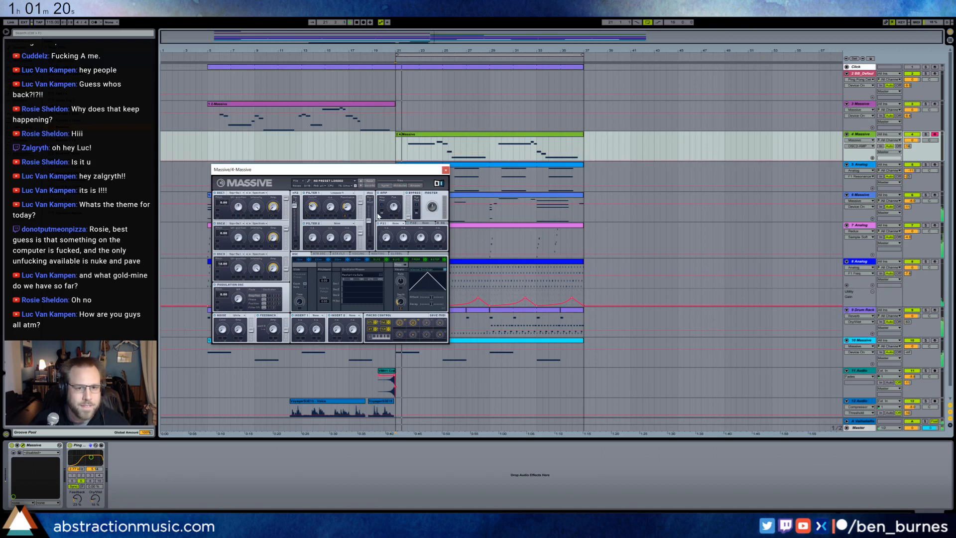
Open the recorded lead clip on the 4 Massive track and transpose all its notes down one octave.
double_click(463, 150)
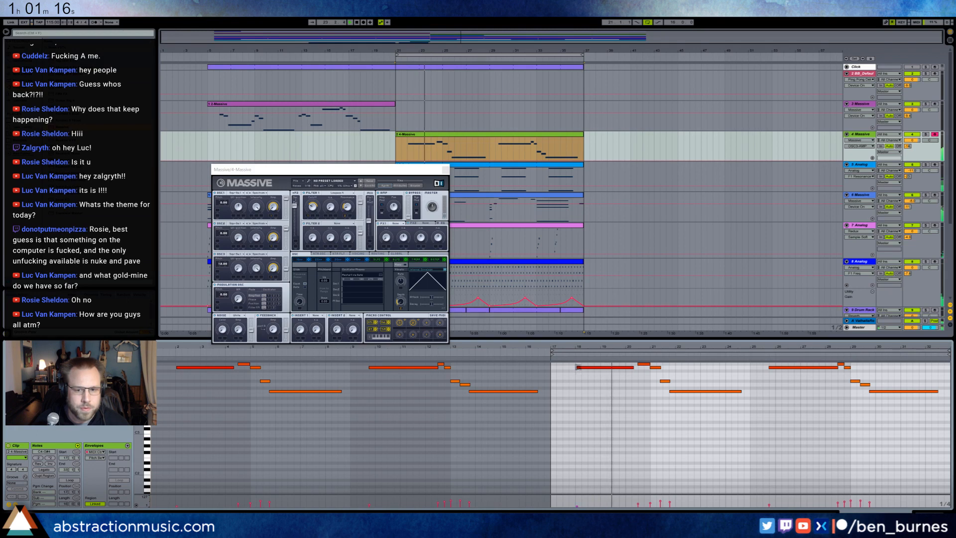
click(604, 367)
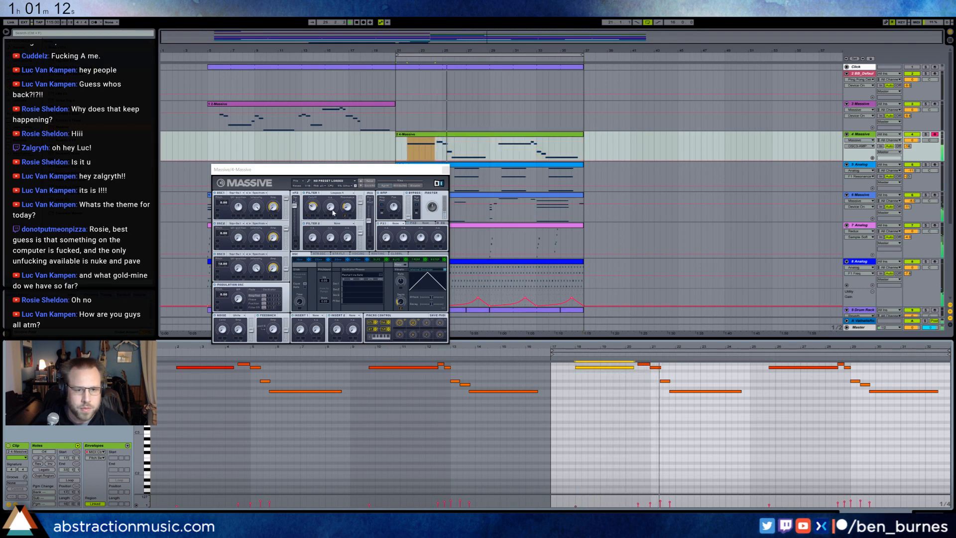
click(613, 457)
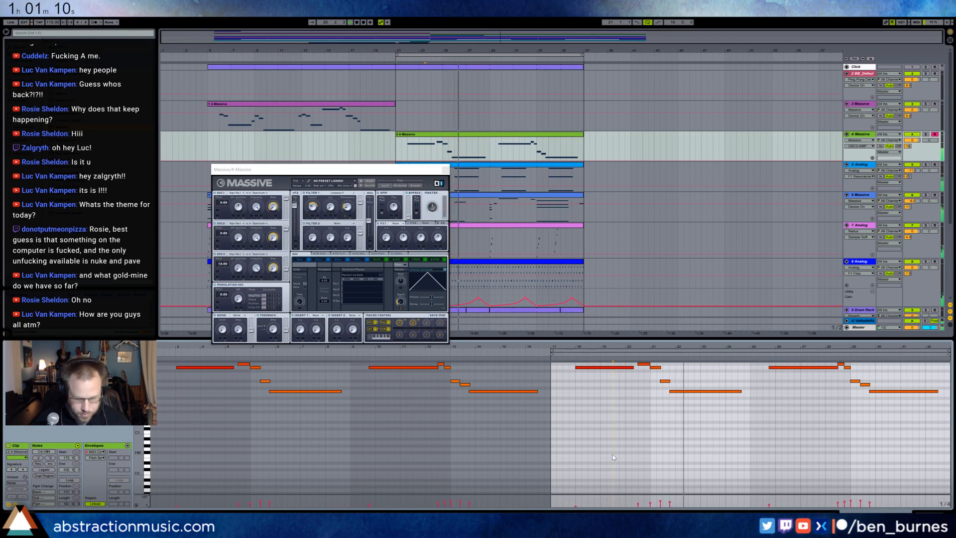
key(ctrl+a)
key(shift+Down)
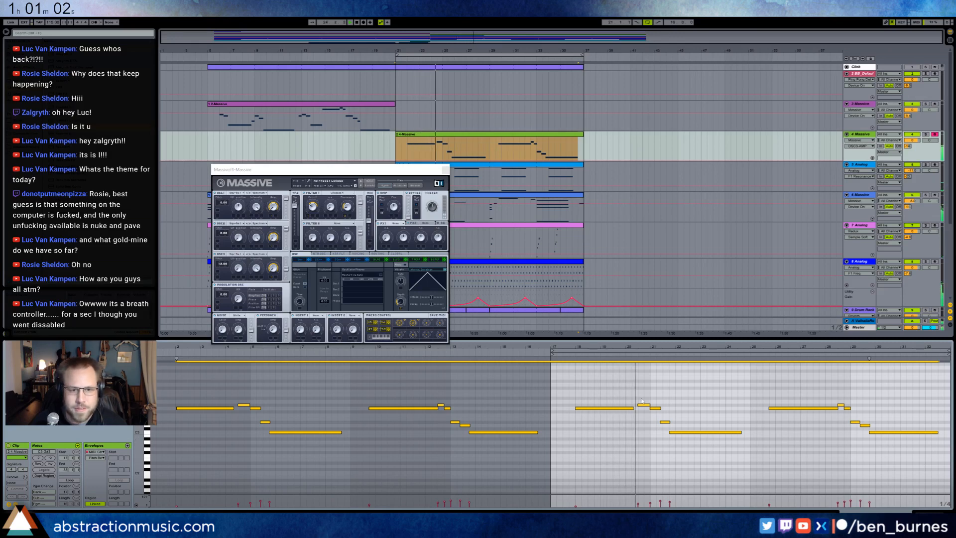
Adjust Massive's vibrato depth and rate, and load Reverb into the FX1 slot.
click(401, 302)
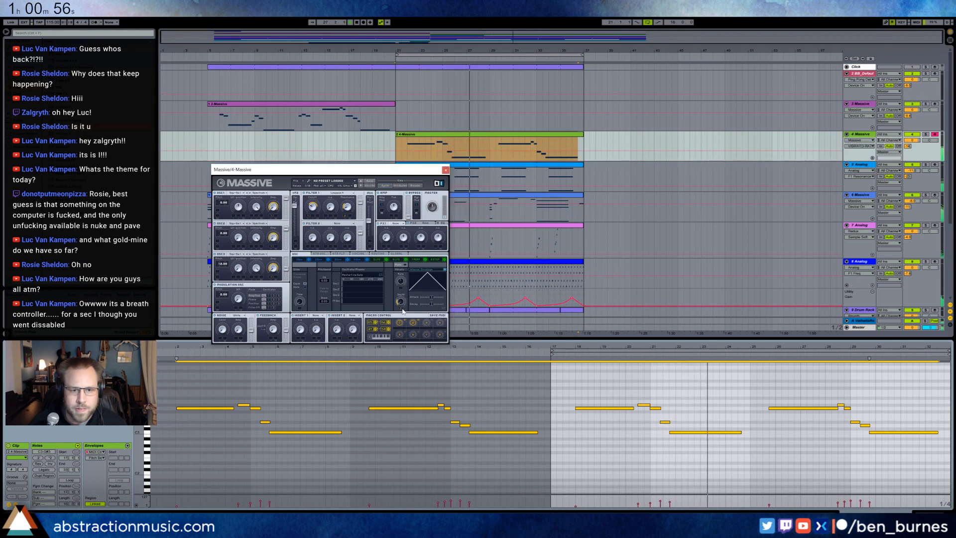
drag(400, 280, 399, 273)
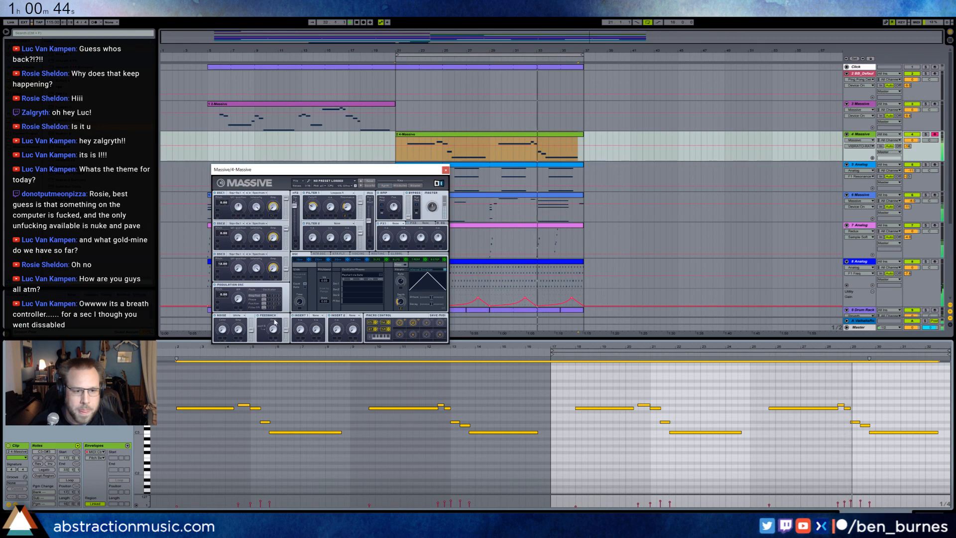
click(397, 224)
click(397, 237)
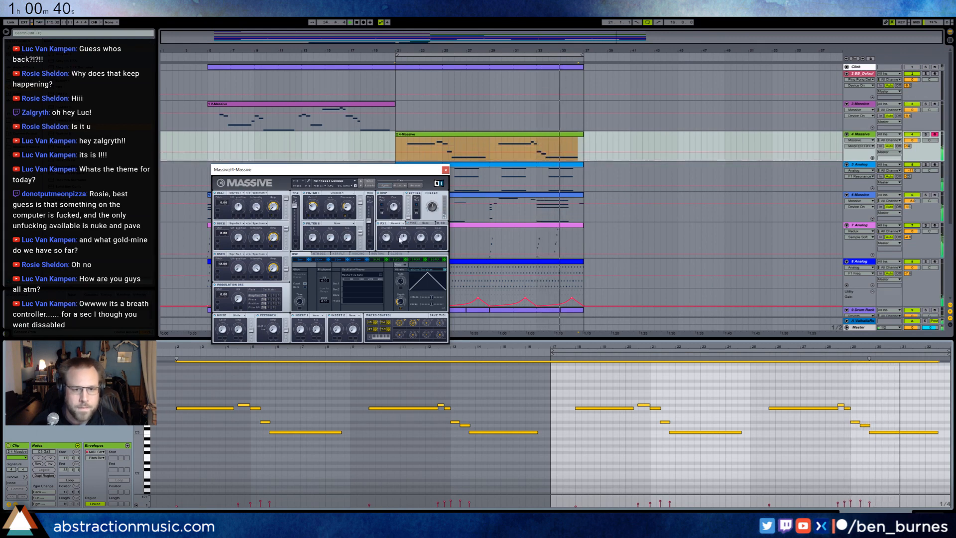
Reshape Massive's envelope 4 into a sustained plateau while playing the section from bar 21.
click(357, 259)
drag(327, 271, 317, 269)
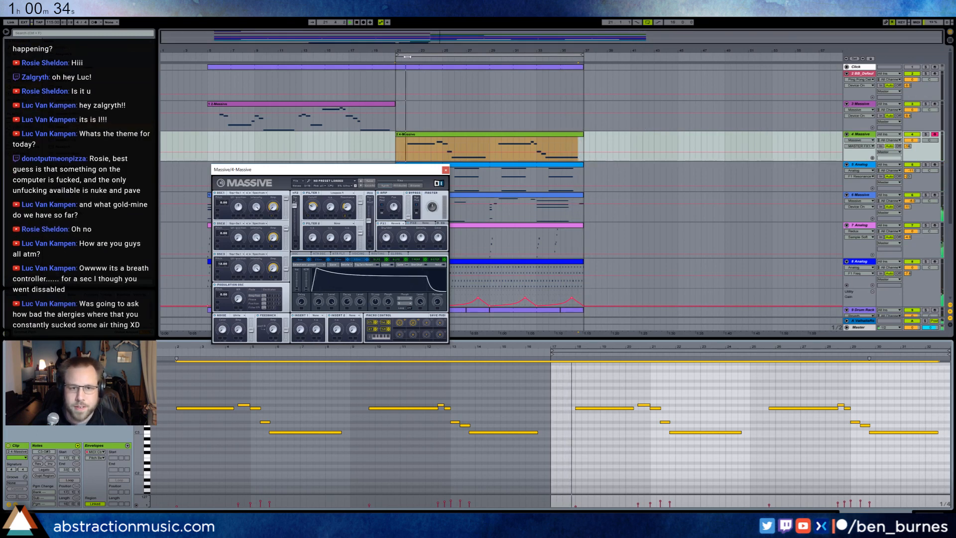
mouse_move(399, 55)
mouse_down()
mouse_move(442, 53)
mouse_move(396, 54)
mouse_up()
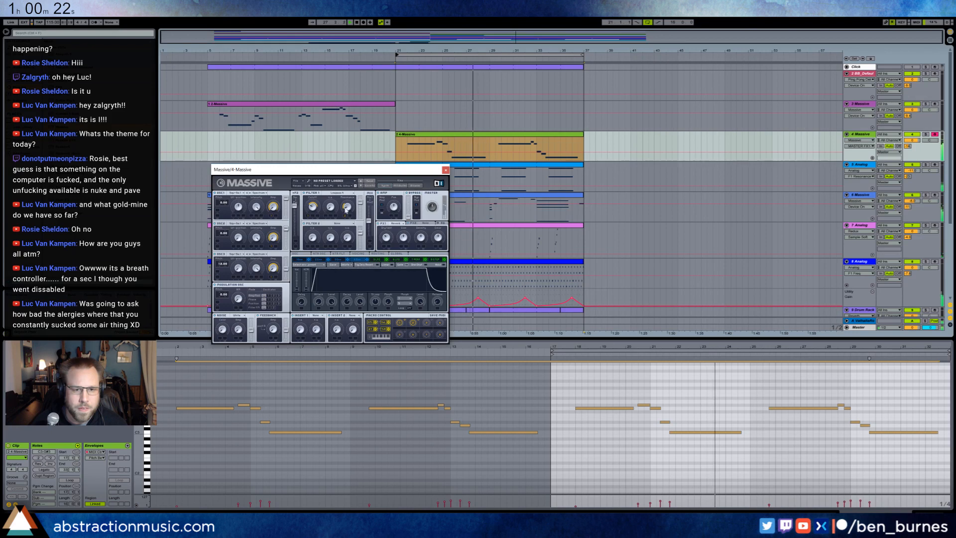
Fine-tune Filter 1's cutoff and the 4 Massive track's volume, and reopen Massive's oscillator settings.
drag(313, 207, 316, 212)
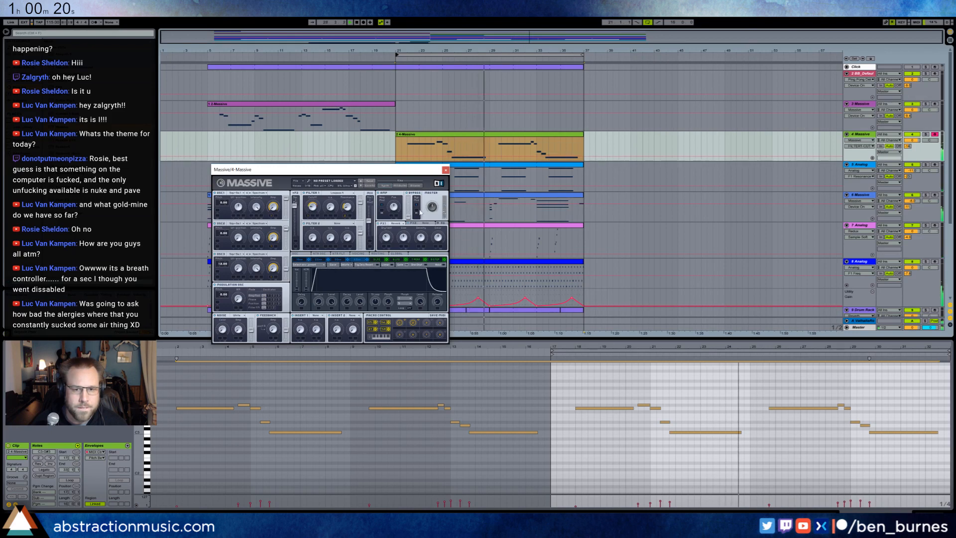
click(921, 386)
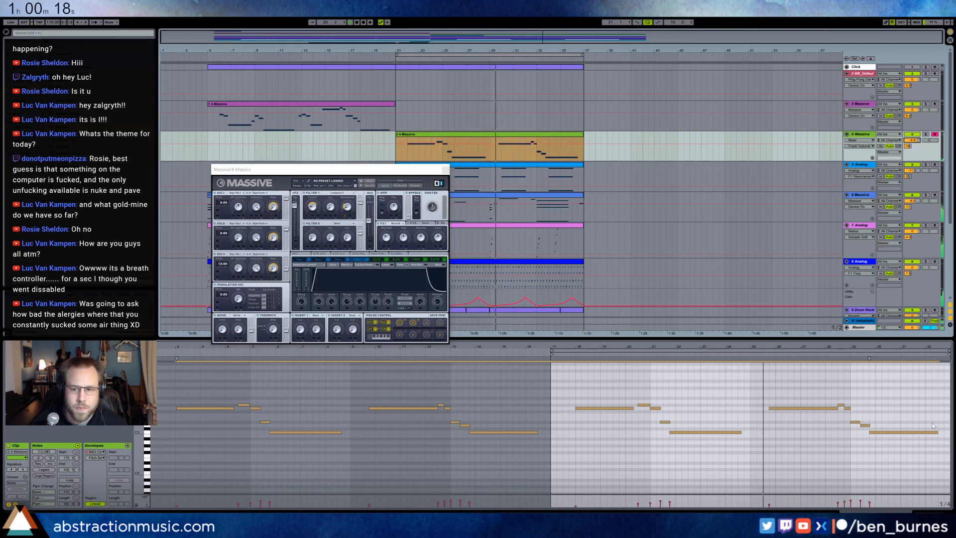
key(shift+Tab)
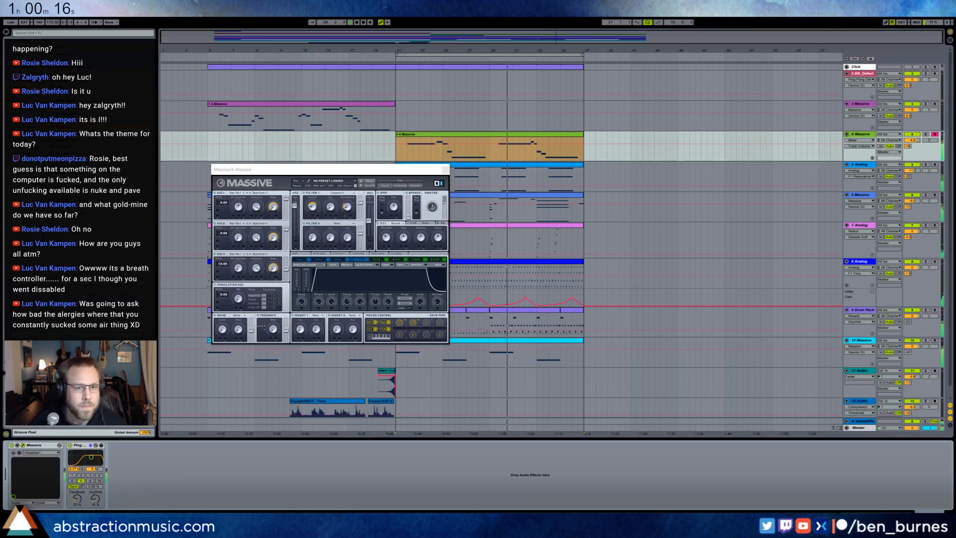
click(296, 254)
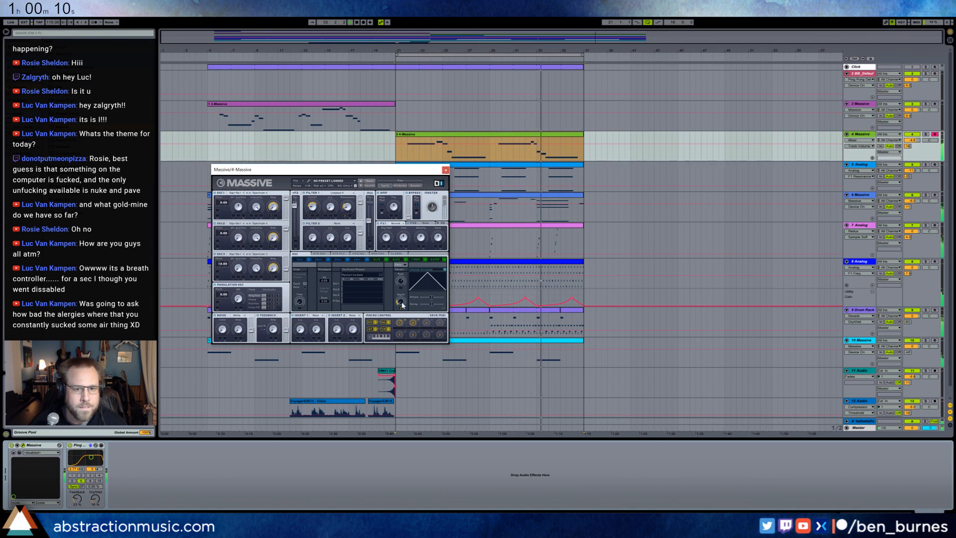
click(313, 205)
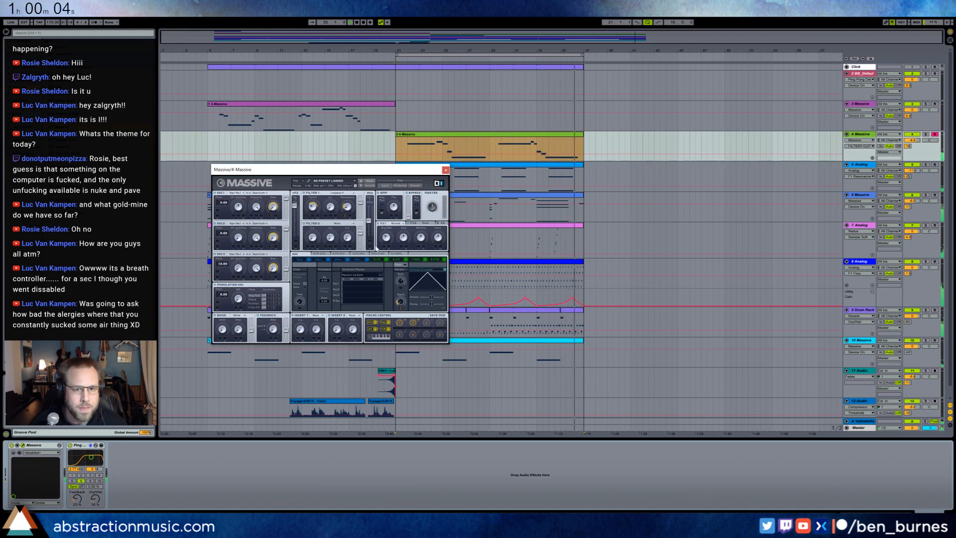
Restart playback at bar 21 and raise the amount in Massive's feedback section.
click(396, 59)
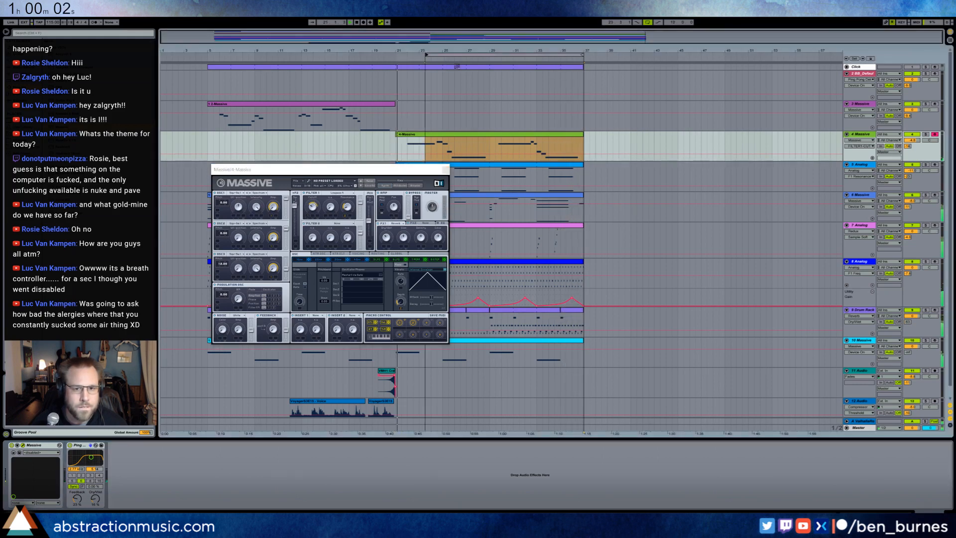
click(399, 65)
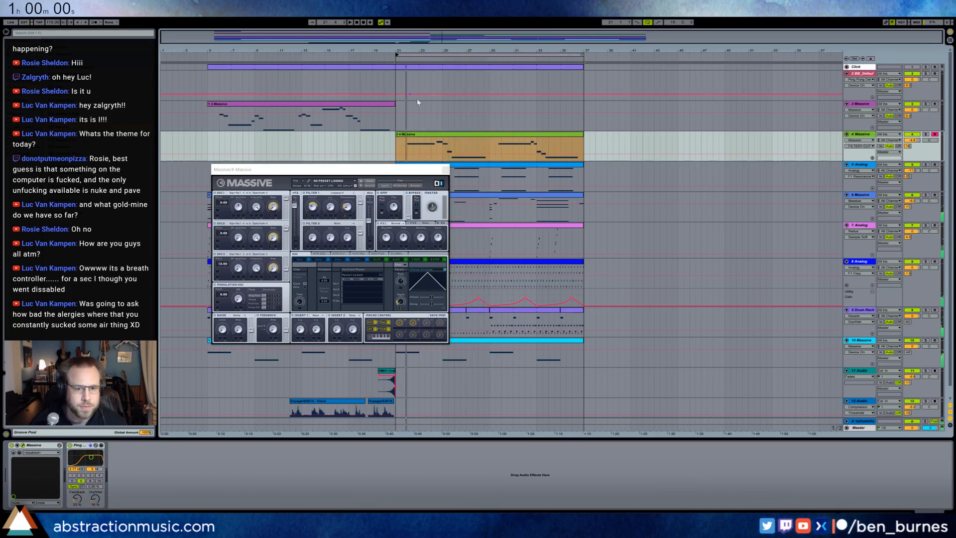
click(445, 138)
drag(269, 319, 268, 306)
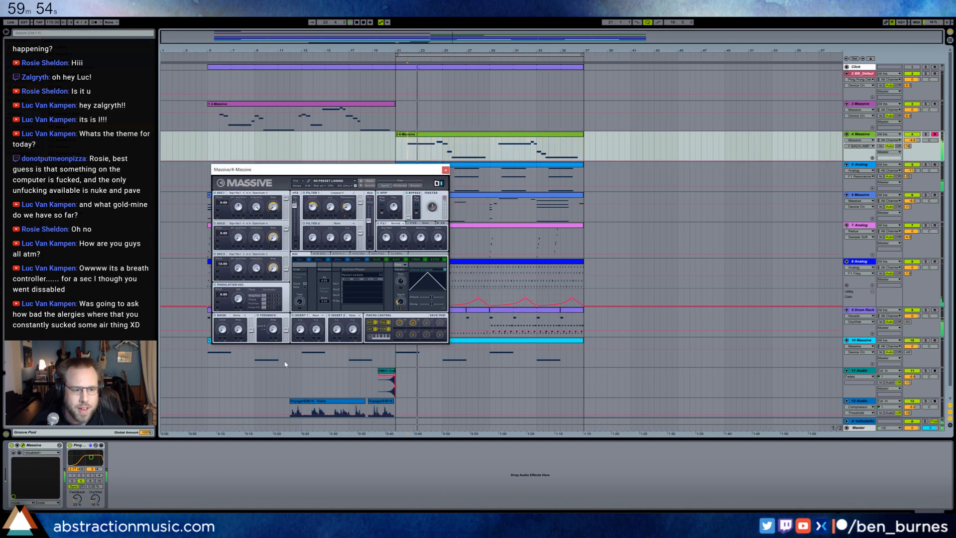
Add a Saturator after the Ping Pong Delay on the 4 Massive track and choose an effect for Massive's Insert 1.
click(30, 70)
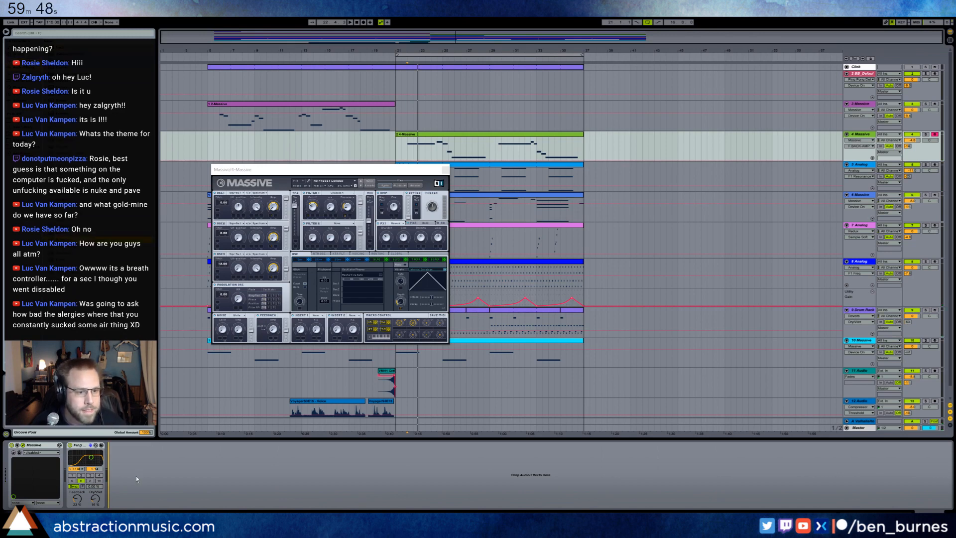
drag(137, 479, 127, 477)
click(316, 316)
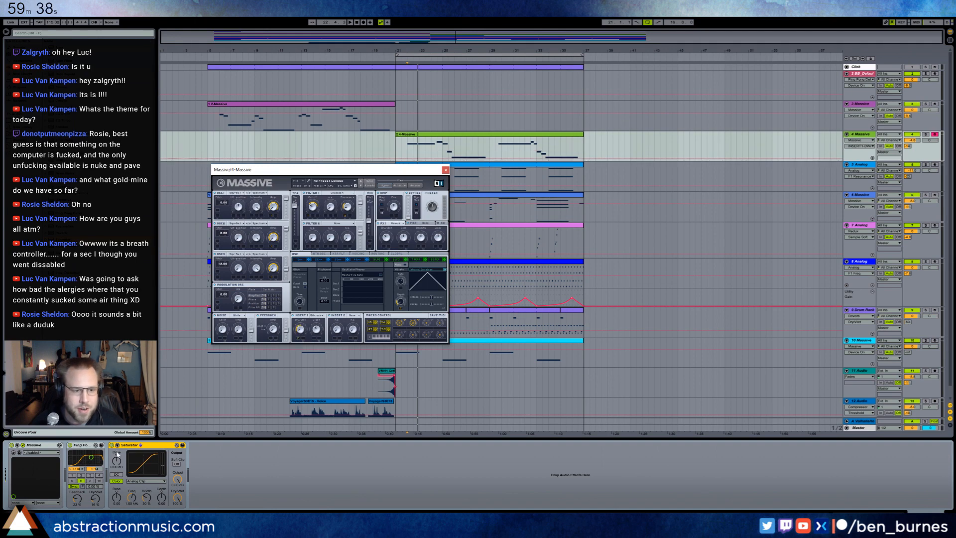
Raise the Saturator's drive, set its curve to Soft Sine and reduce its output level.
drag(117, 469, 118, 461)
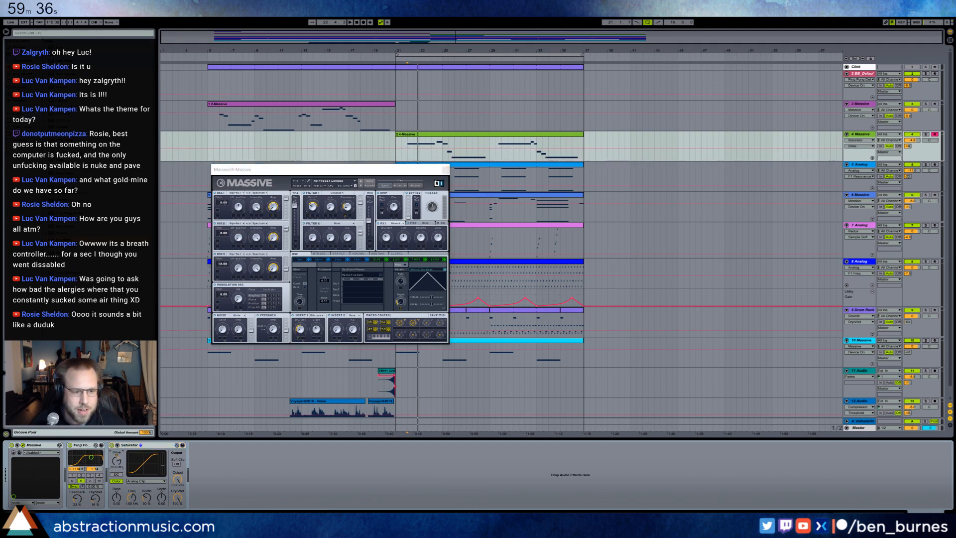
click(137, 481)
click(135, 491)
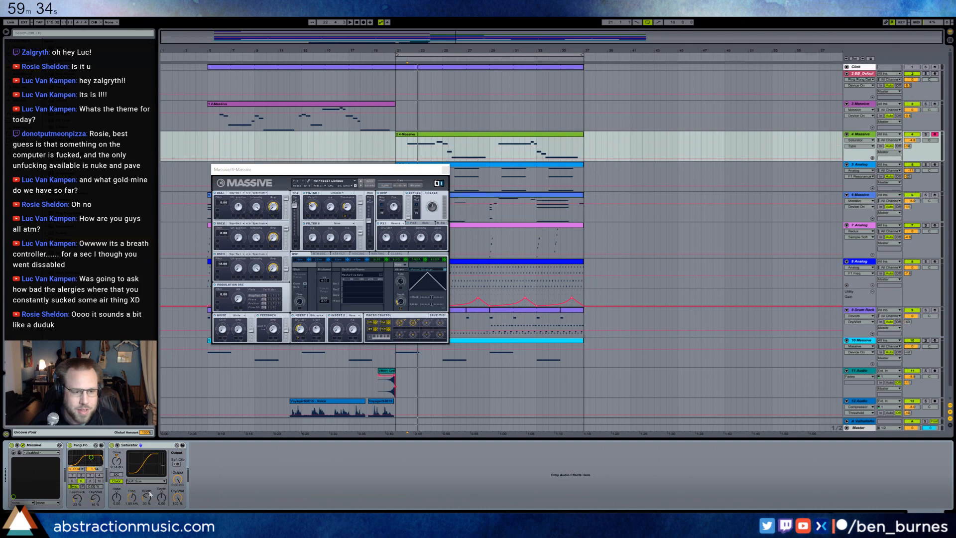
drag(177, 479, 175, 480)
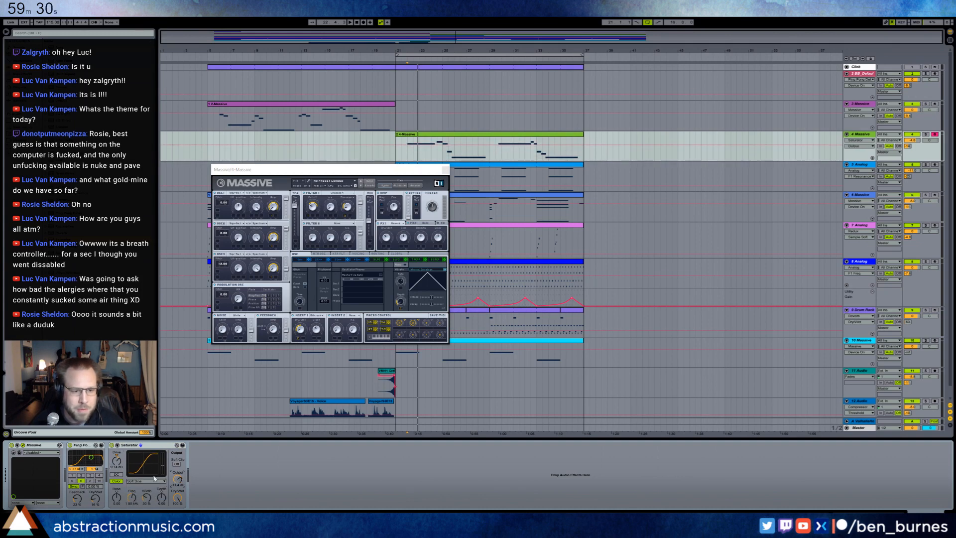
drag(175, 480, 172, 471)
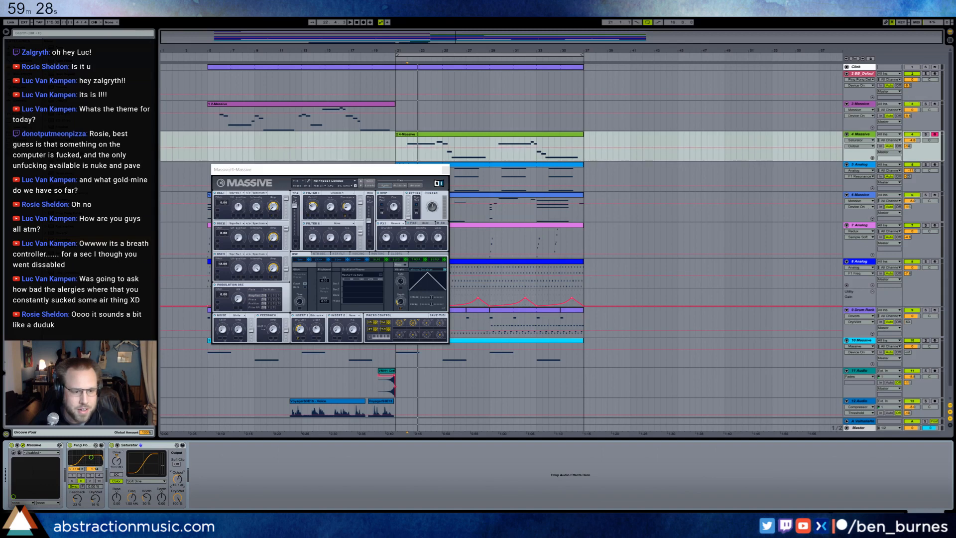
Play back the lead and readjust the Saturator's drive and output with the Soft Sine curve.
click(118, 460)
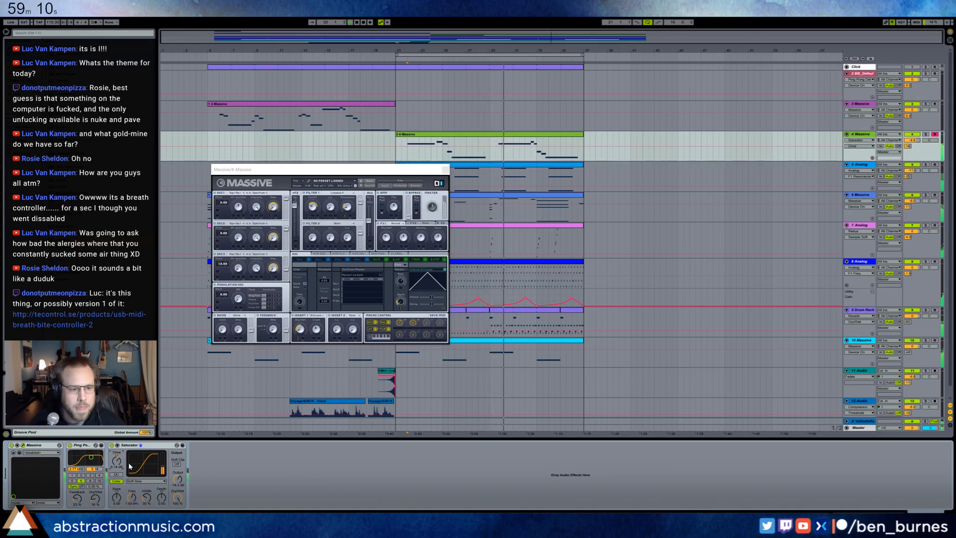
click(146, 481)
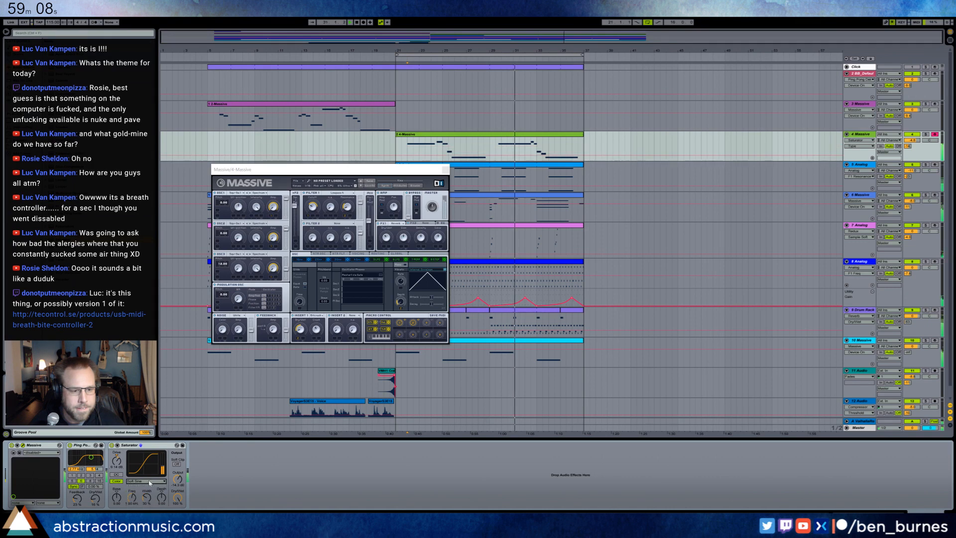
click(178, 479)
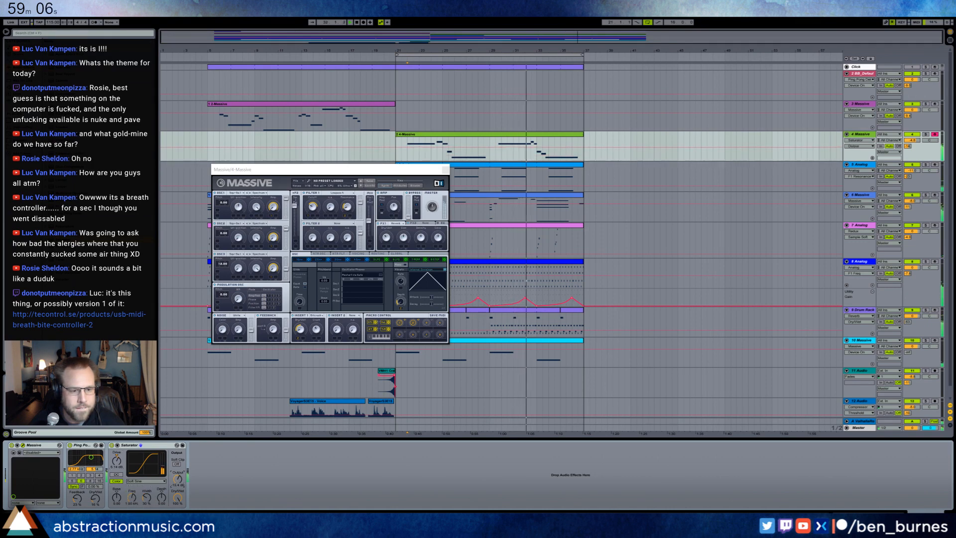
Fine-tune the Saturator's output, then shorten the last long note in the 4 Massive lead clip and add a copy after it one octave higher.
drag(179, 478, 180, 476)
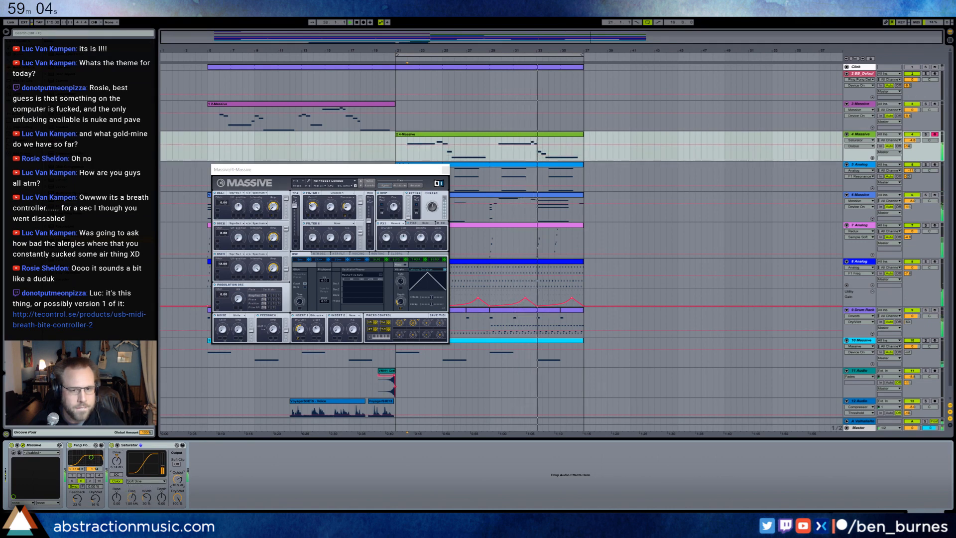
double_click(509, 133)
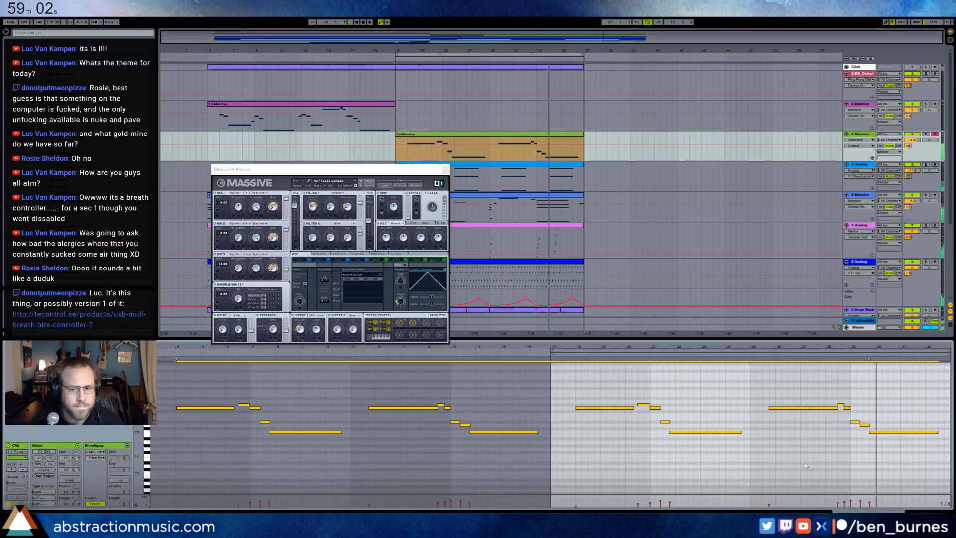
drag(937, 431, 904, 431)
key(ctrl+d)
key(shift+Up)
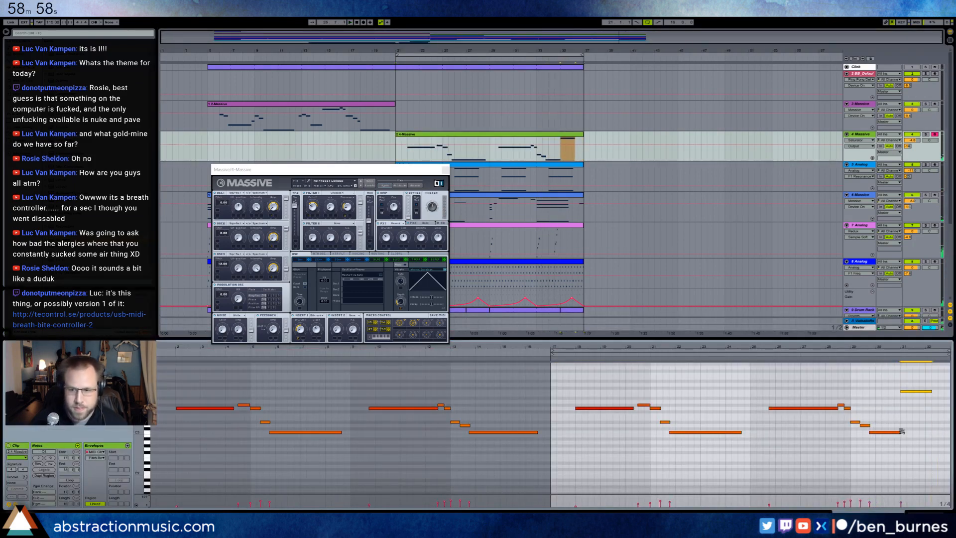
key(shift+Tab)
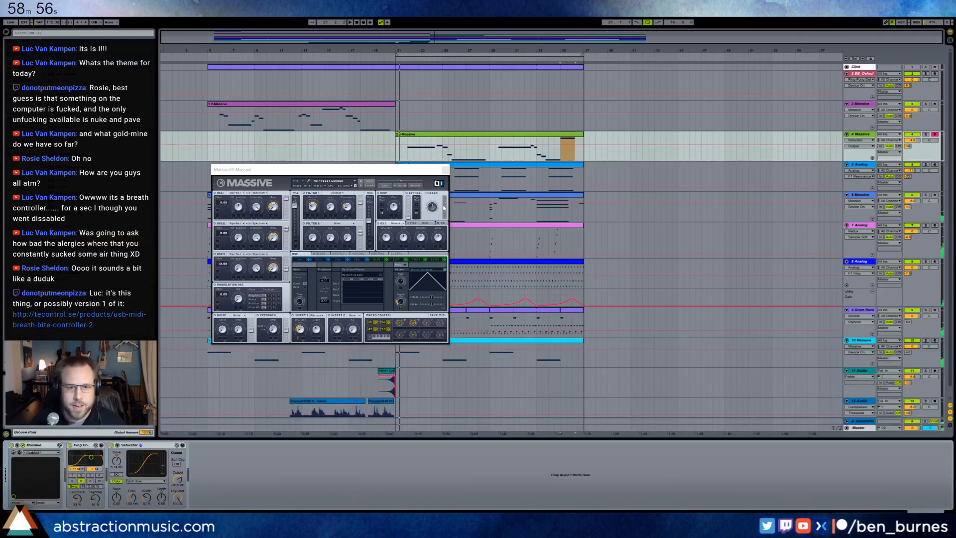
click(445, 170)
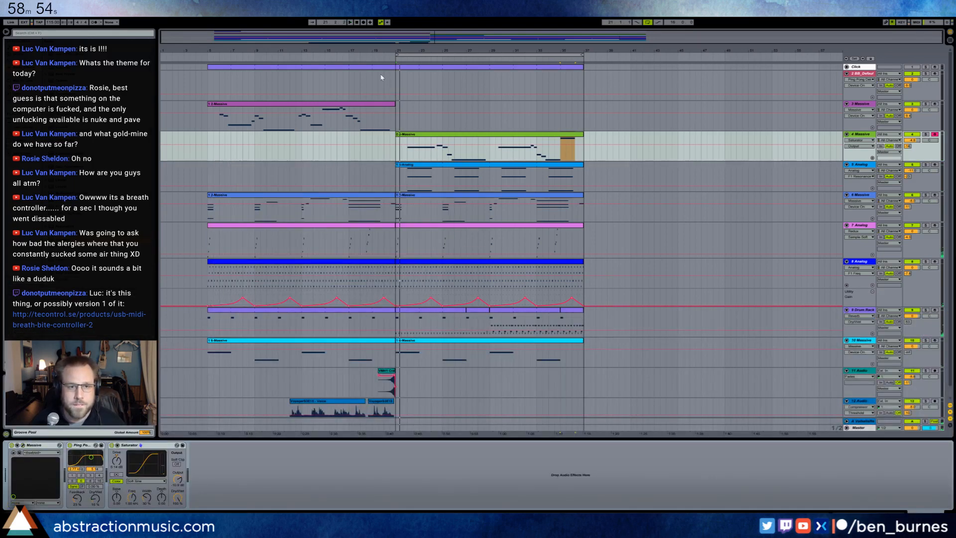
click(419, 37)
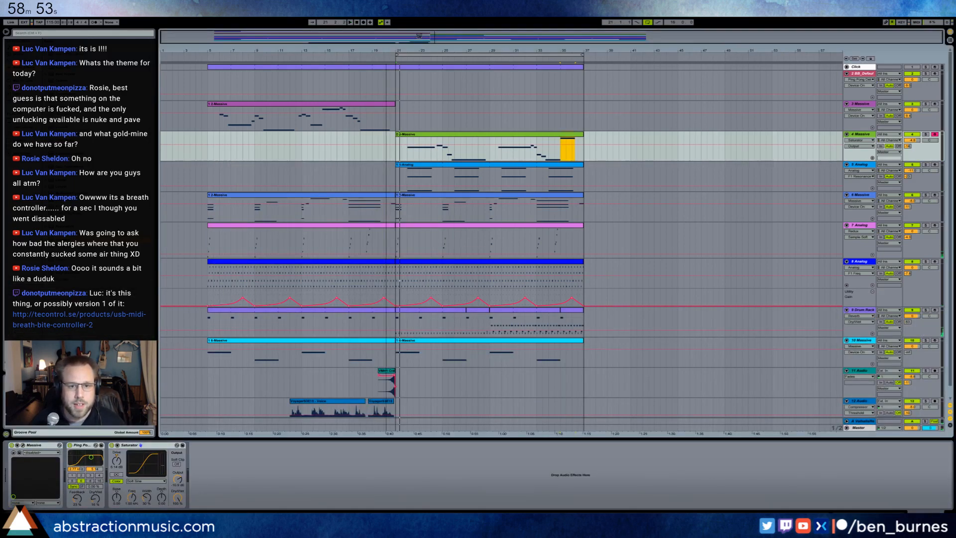
Duplicate the last eight bars of the Drum Rack pattern and the 10 Massive and 8 Analog clips so they continue from bar 37.
click(517, 310)
key(ctrl+z)
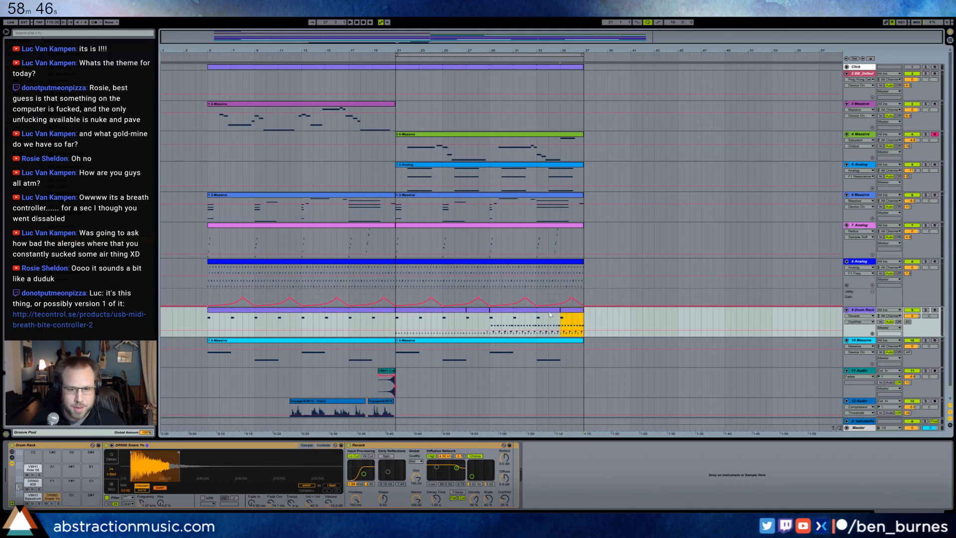
key(ctrl+d)
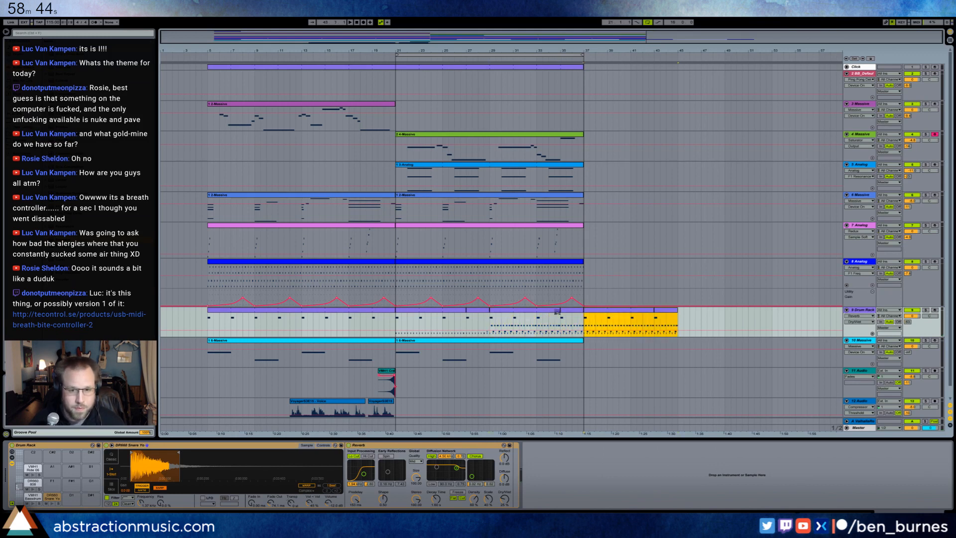
click(544, 347)
key(ctrl+d)
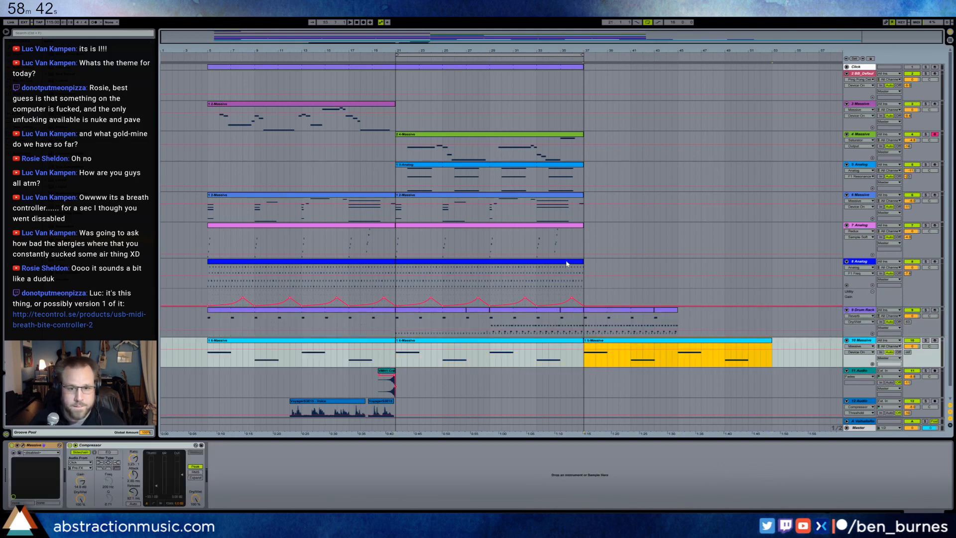
click(566, 264)
key(ctrl+d)
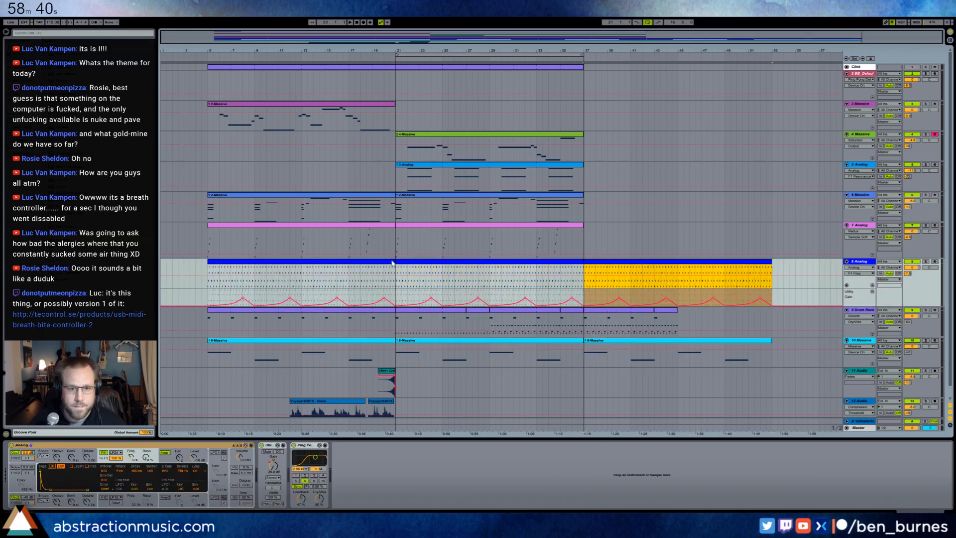
Duplicate the latest clips on the 7 Analog, 6 Massive and 5 Analog tracks so they continue from bar 37.
click(423, 242)
key(ctrl+d)
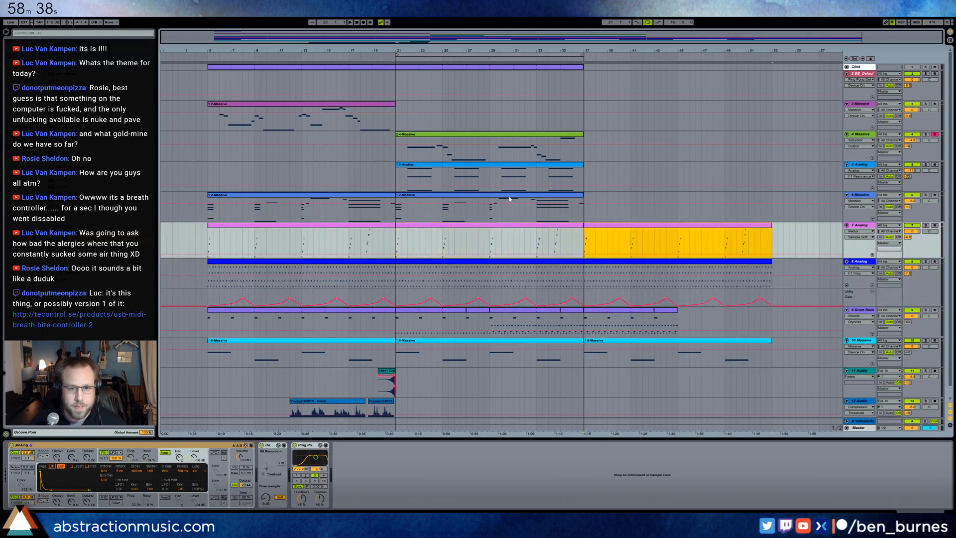
click(463, 209)
key(ctrl+d)
click(492, 166)
key(ctrl+d)
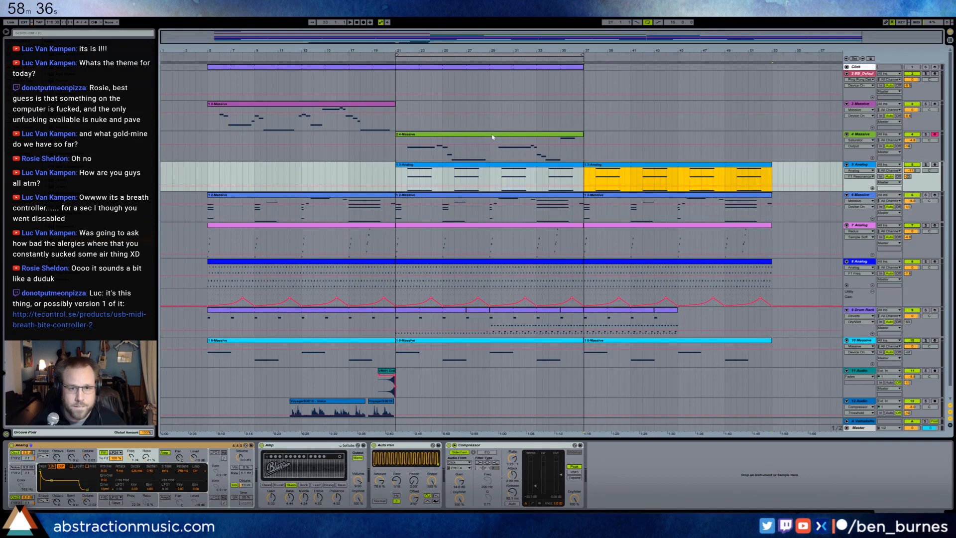
Copy the 3 Massive melody clip to bar 37 and extend the clip on the Click track to bar 53.
click(492, 137)
click(383, 105)
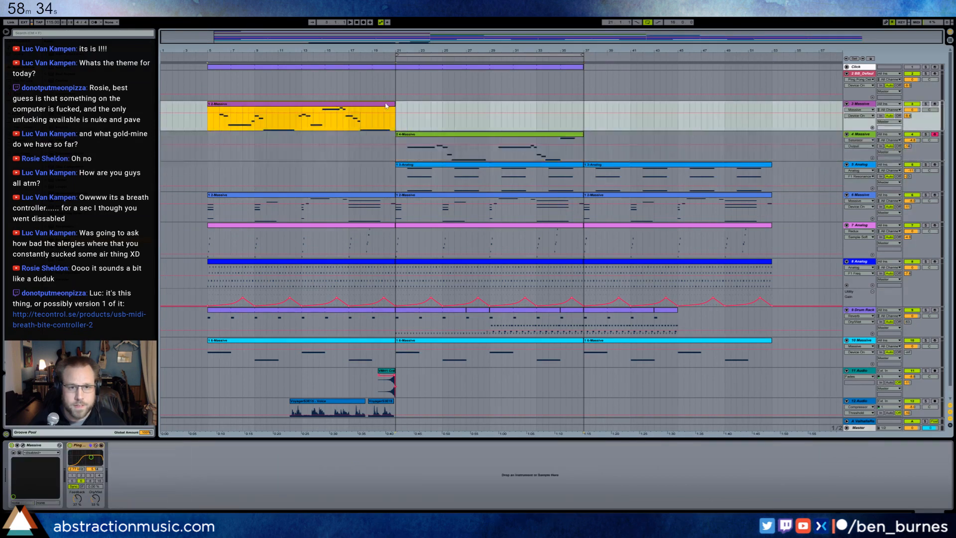
key(ctrl+v)
drag(583, 67, 772, 69)
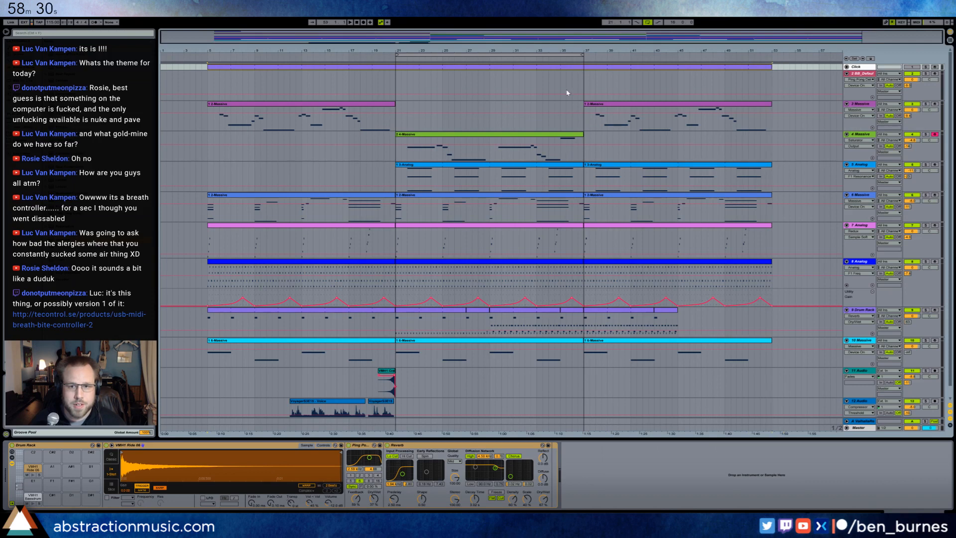
Move the loop to bars 37 to 53 and record a new lead take there on the 4 Massive track.
drag(561, 53, 749, 53)
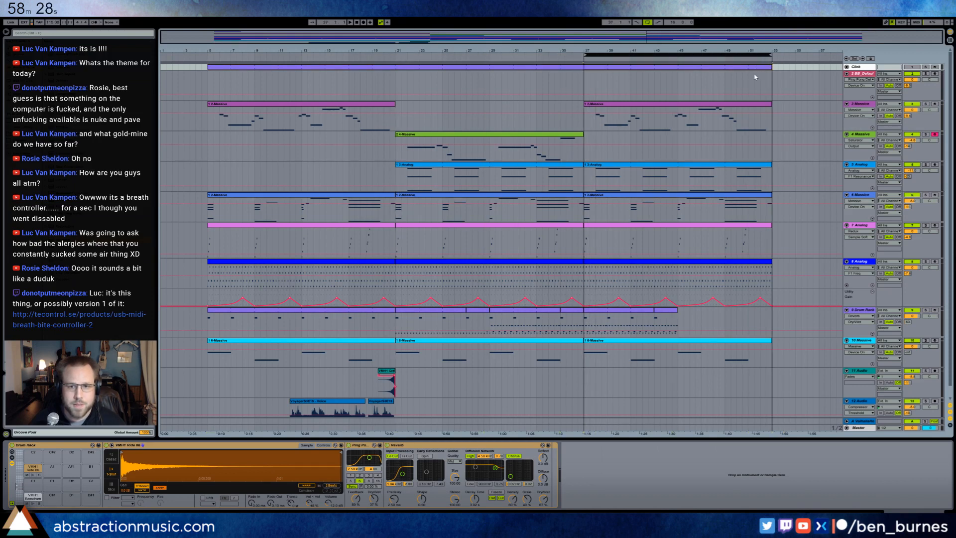
click(589, 138)
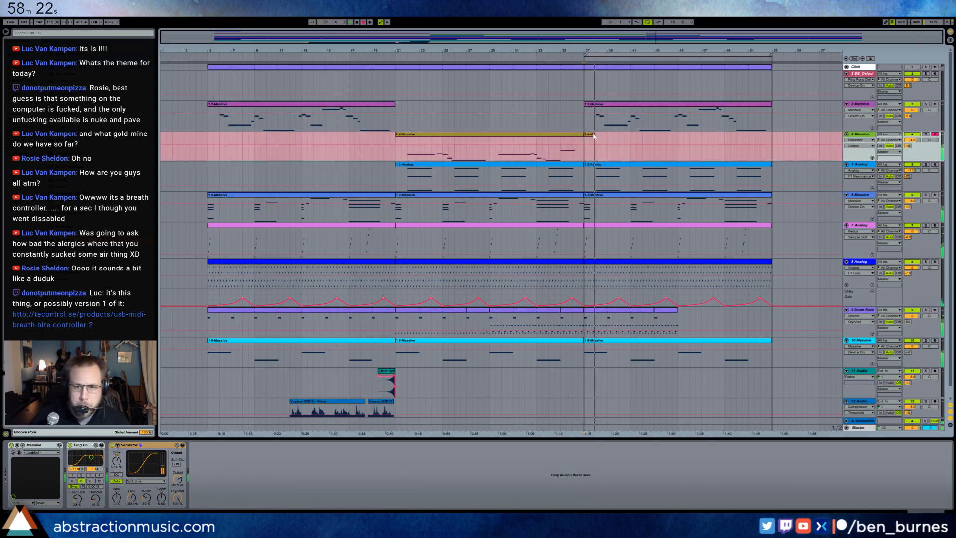
key(space)
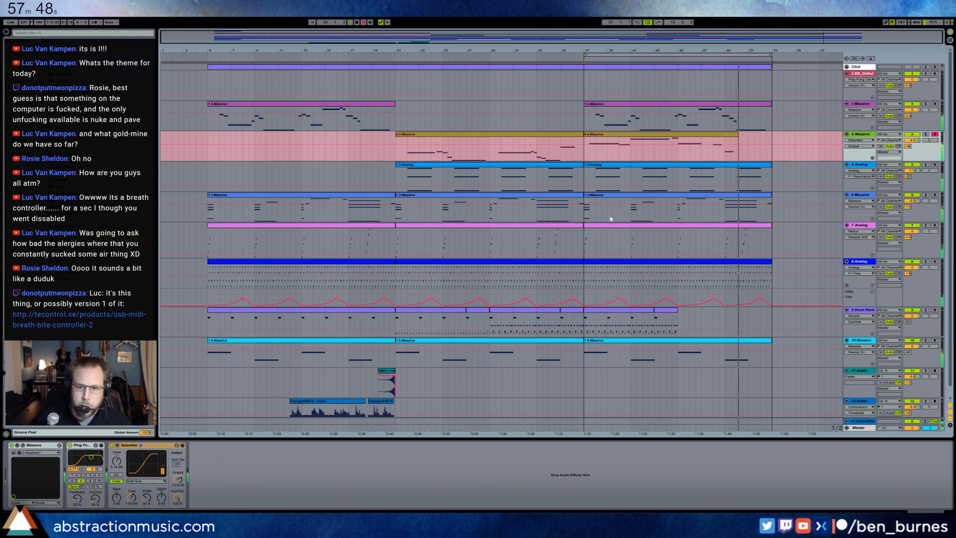
Duplicate the Drum Rack clips at bar 37 to fill the pattern up to bar 53 and stop recording.
click(640, 314)
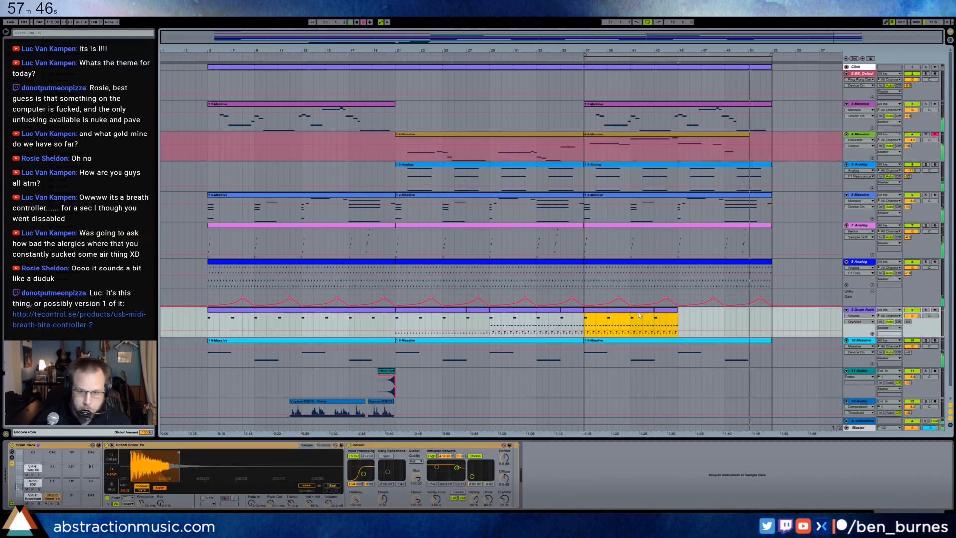
key(ctrl+d)
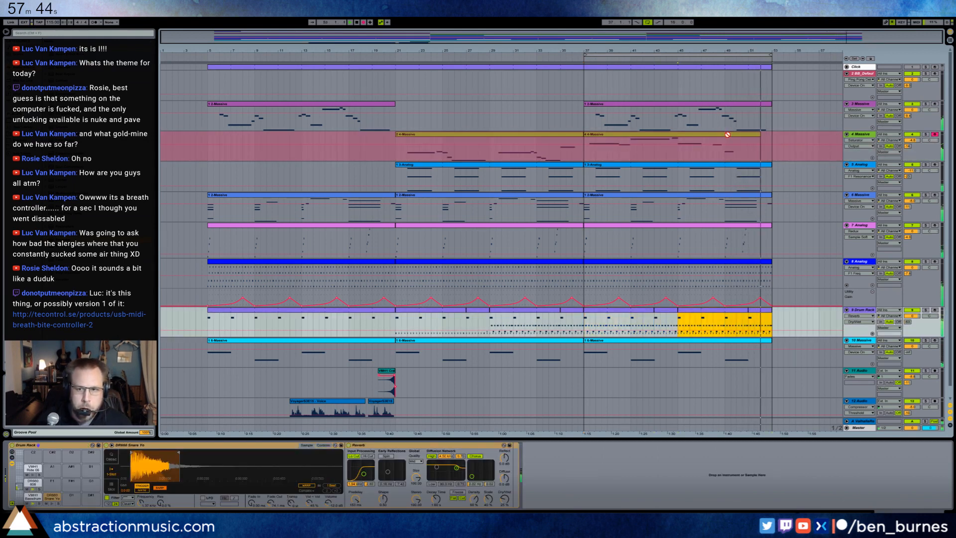
key(F9)
Open the newly recorded lead clip and raise the velocity of its first note during playback.
double_click(717, 147)
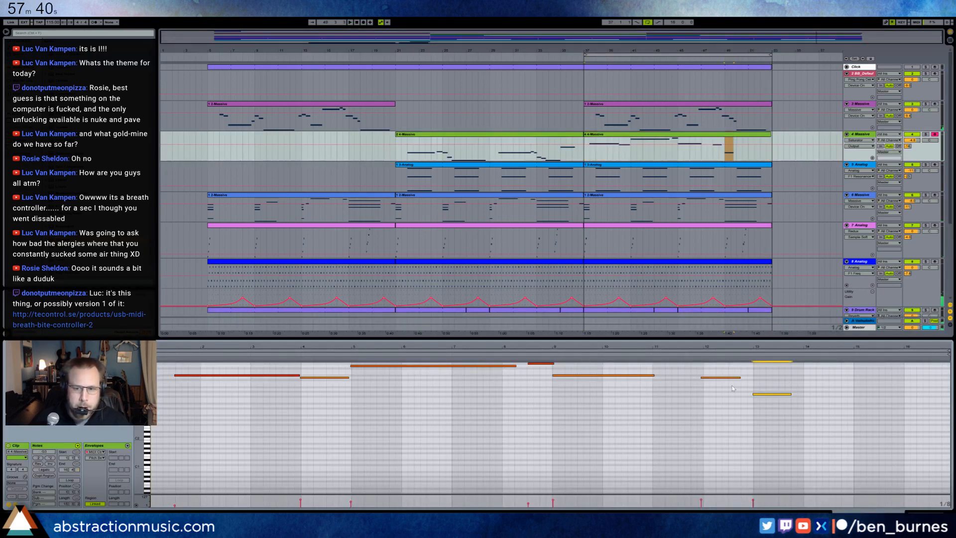
key(space)
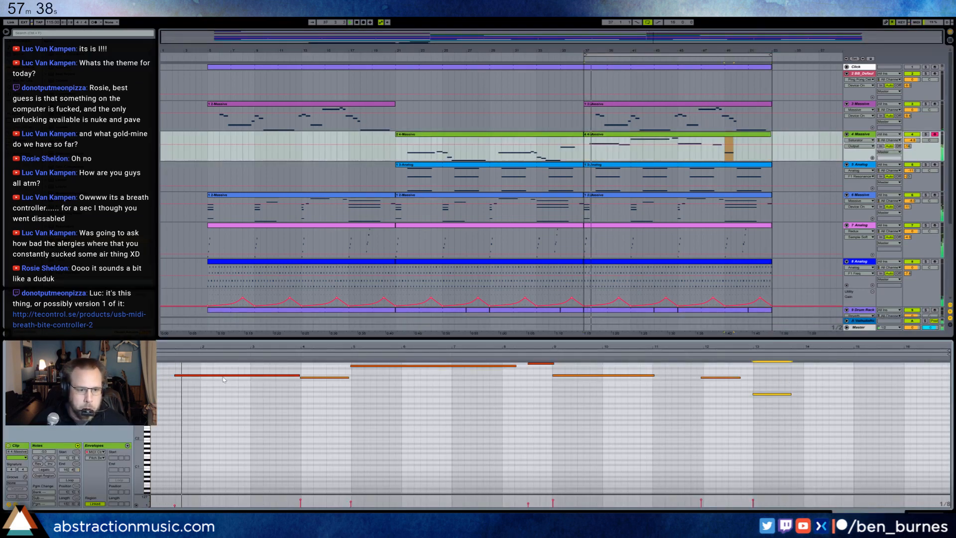
drag(228, 375, 228, 355)
click(351, 418)
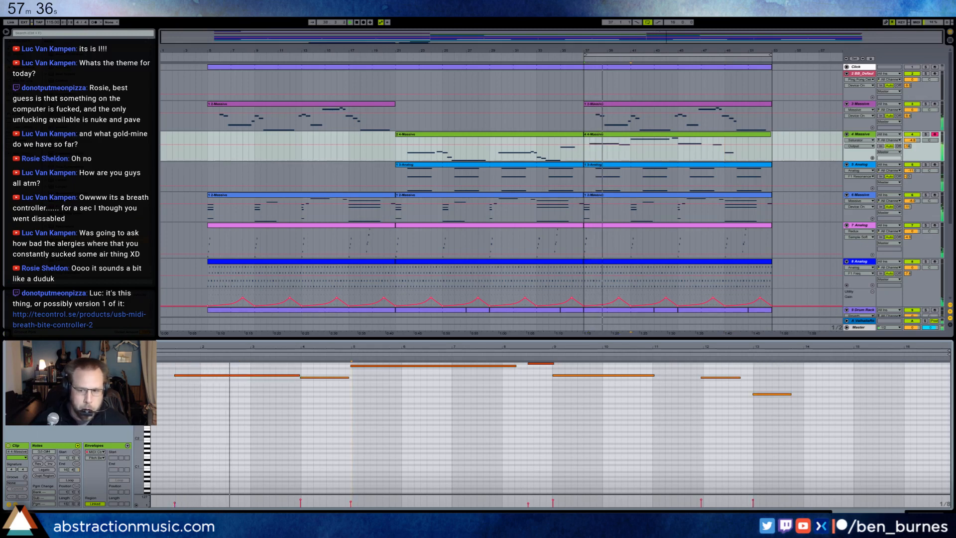
key(shift+Tab)
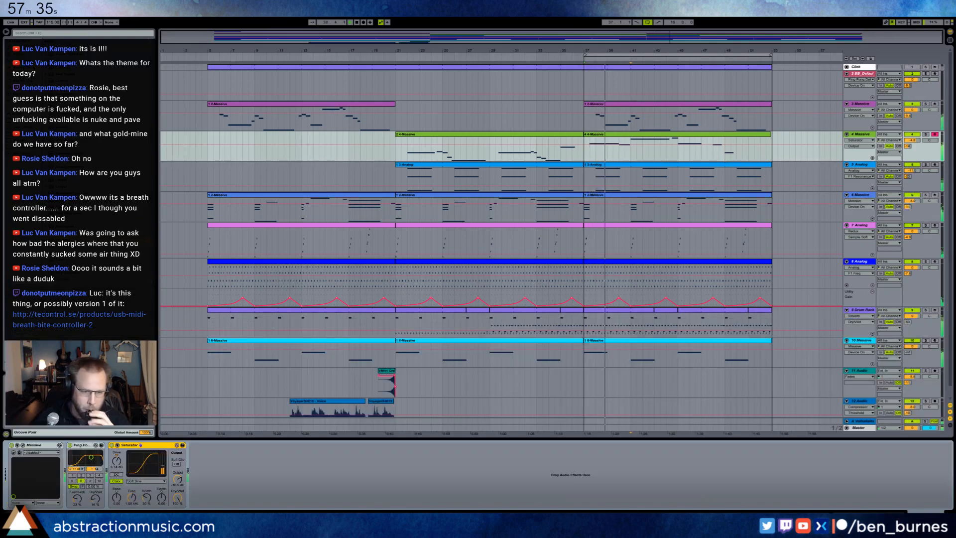
Open Massive on the 4 Massive track and choose different wavetables for oscillators 2 and 3.
click(23, 445)
drag(332, 173, 394, 210)
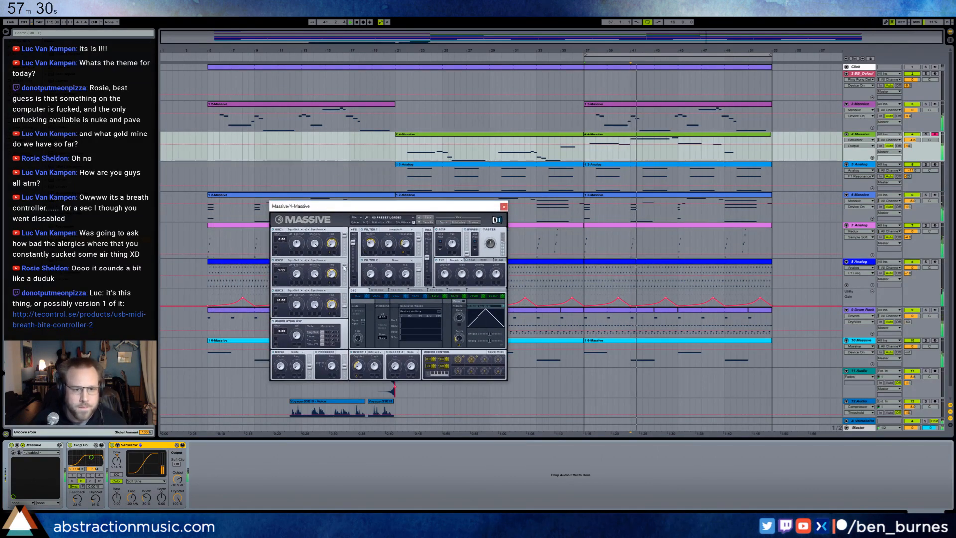
drag(296, 274, 296, 260)
click(296, 260)
click(315, 339)
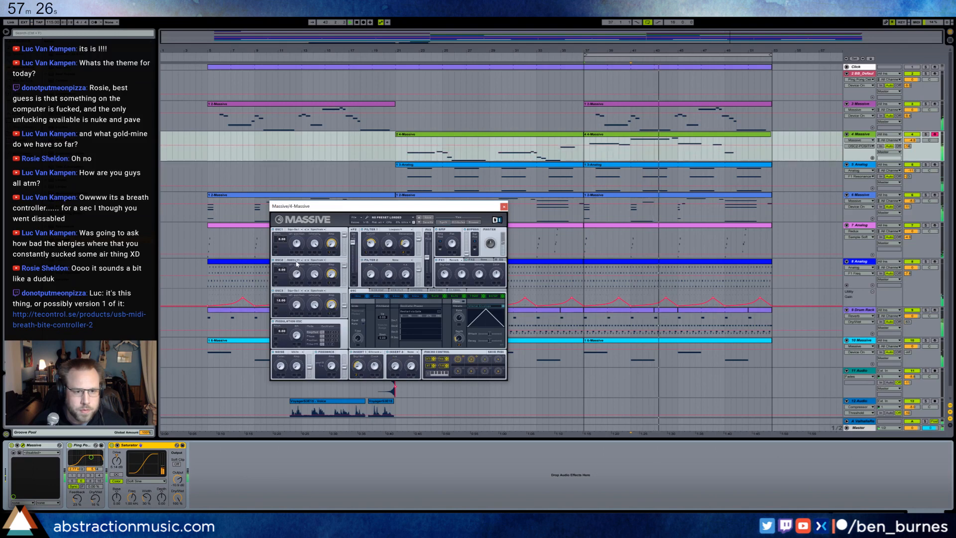
click(294, 290)
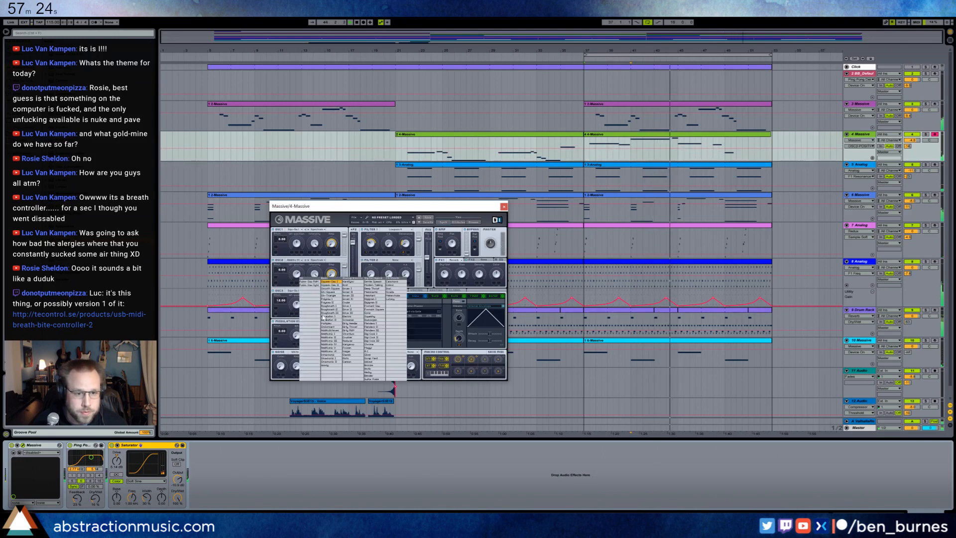
click(345, 324)
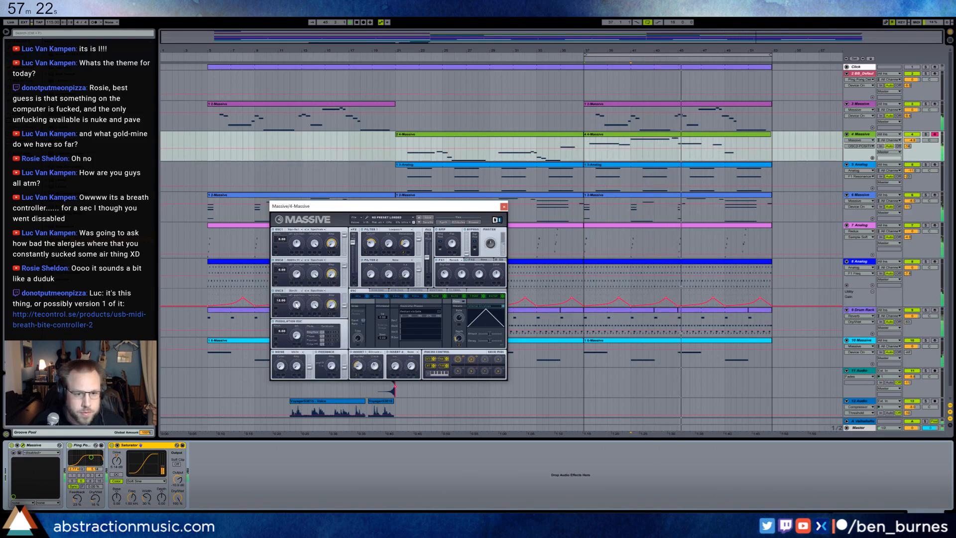
Turn on modulation in Massive's Modulation Osc and tune its pitch, then adjust the 4 Massive track's volume.
click(312, 334)
mouse_move(286, 330)
mouse_down()
mouse_move(288, 321)
mouse_move(294, 334)
mouse_move(290, 321)
mouse_up()
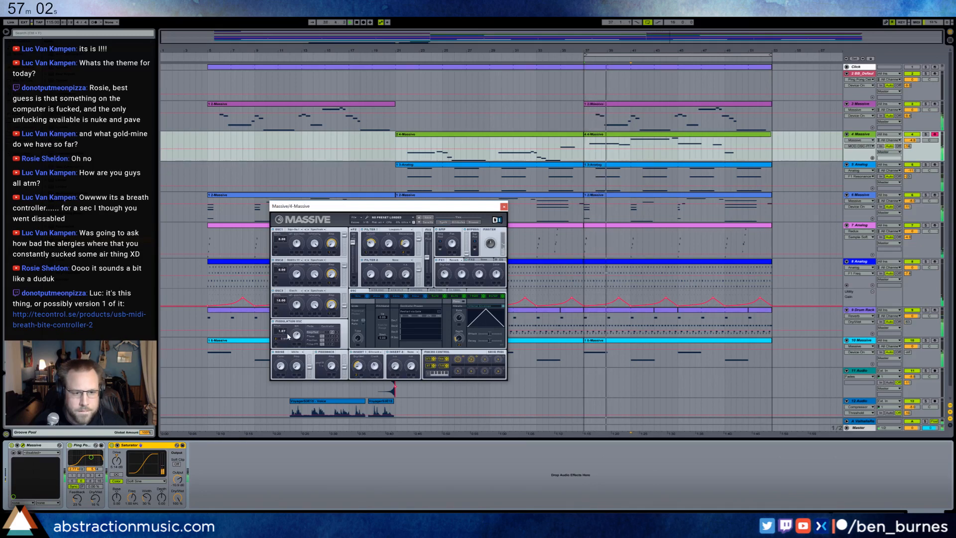
drag(283, 331, 284, 342)
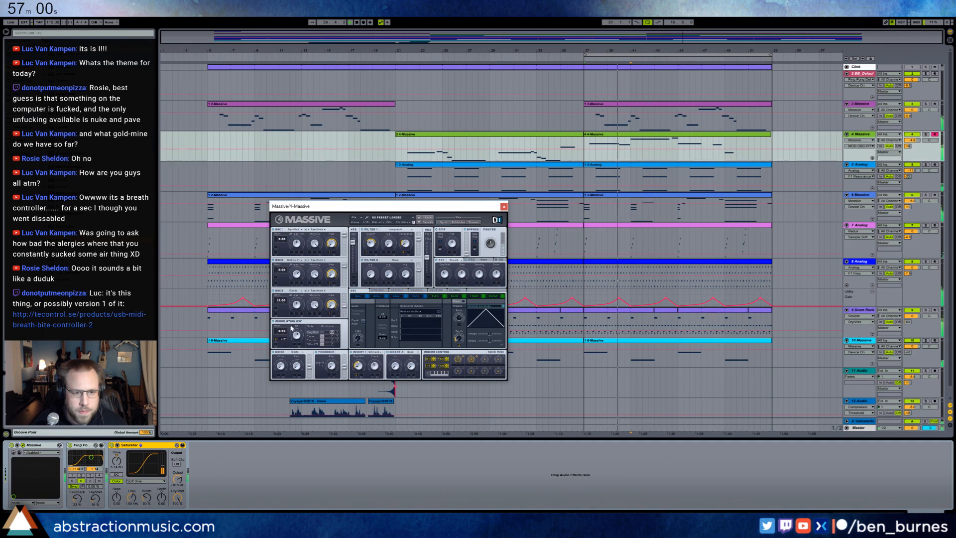
drag(285, 336, 287, 341)
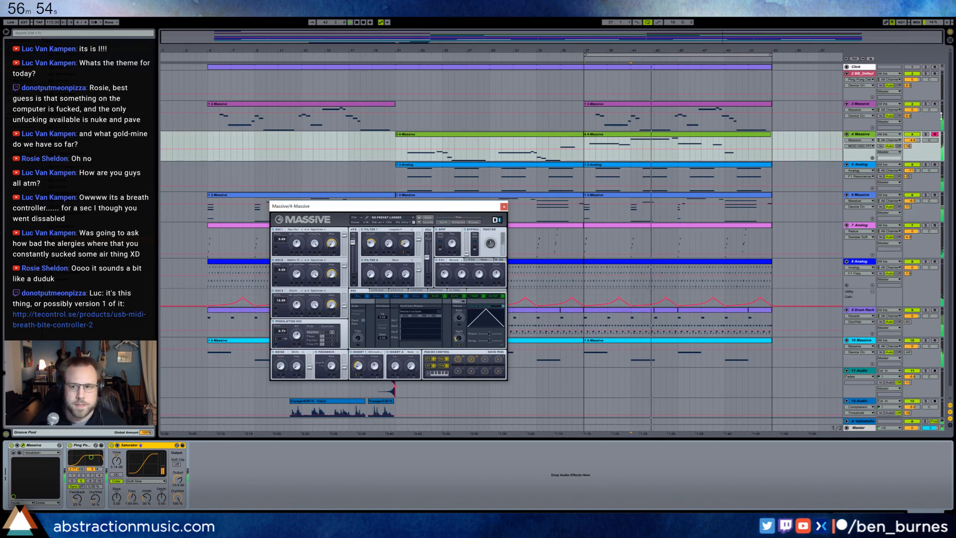
click(912, 140)
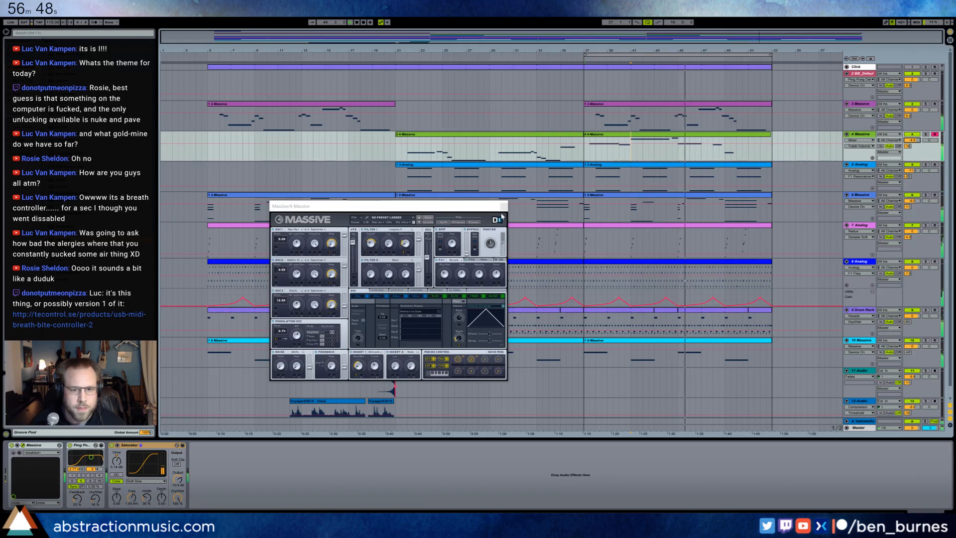
click(504, 207)
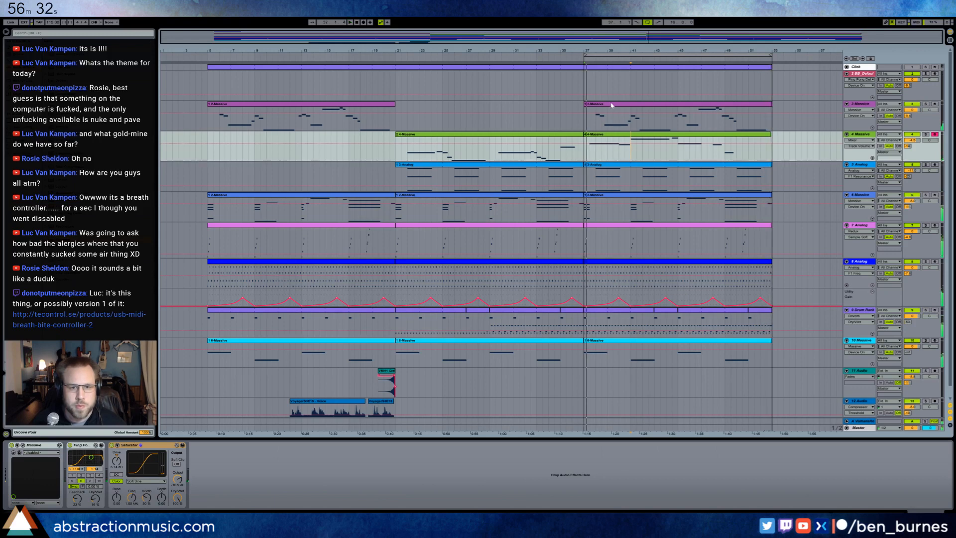
Select all clips on tracks 3 to 12 and move them eight bars later so they start at bar 13.
scroll(498, 240, down, 1)
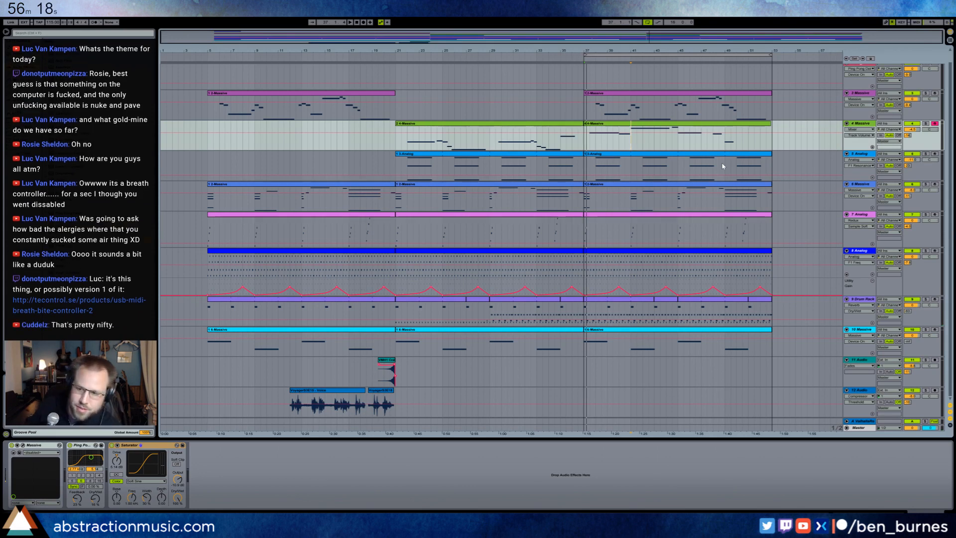
click(213, 111)
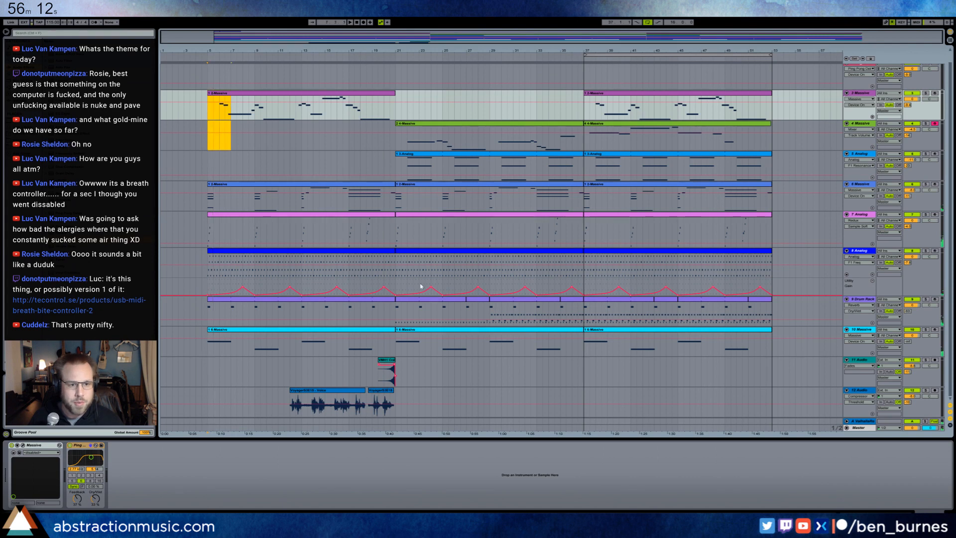
shift+click(694, 394)
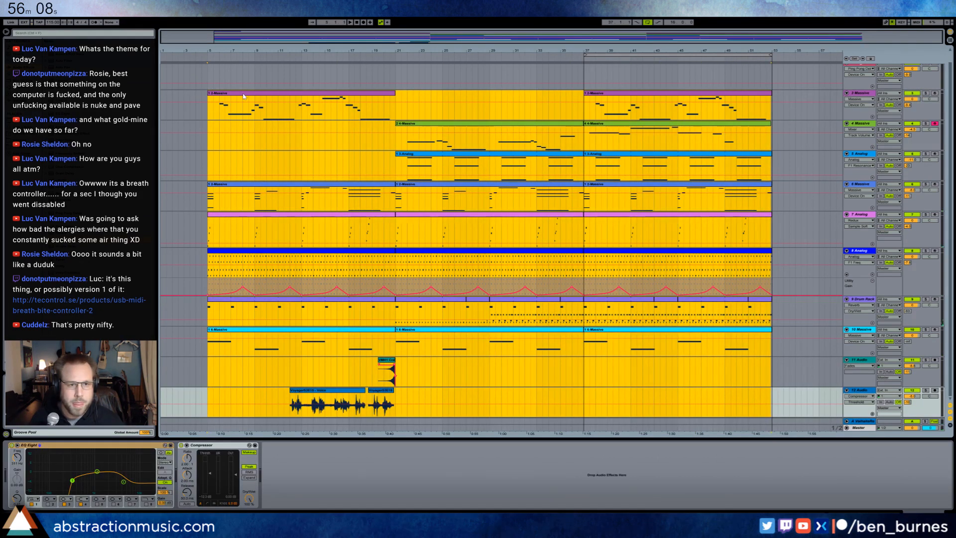
drag(247, 96, 336, 98)
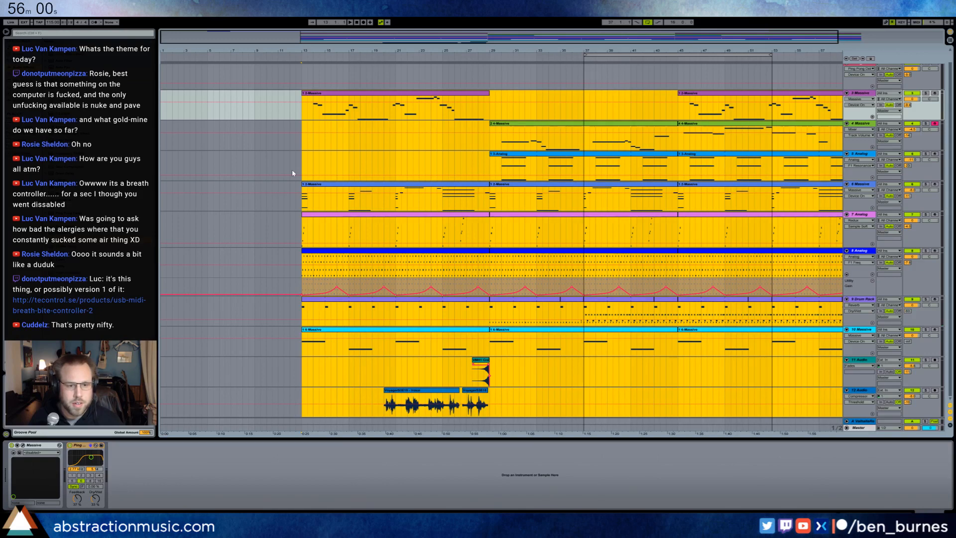
Undo the last two arrangement edits and trim the opening clips of Drum Rack, track 10 Massive and track 7 Analog to start at bar 13.
key(ctrl+z)
key(ctrl+z)
drag(212, 301, 300, 306)
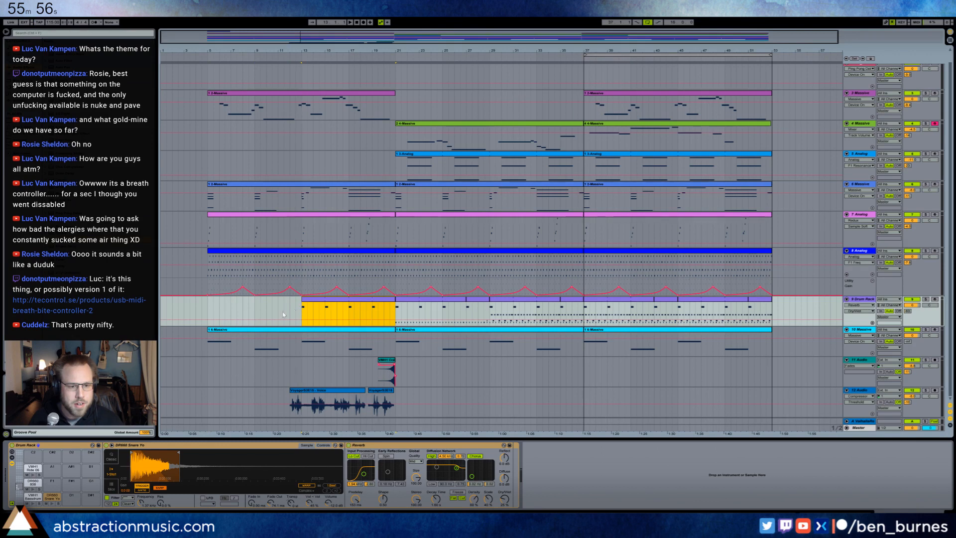
drag(208, 332, 301, 338)
click(207, 260)
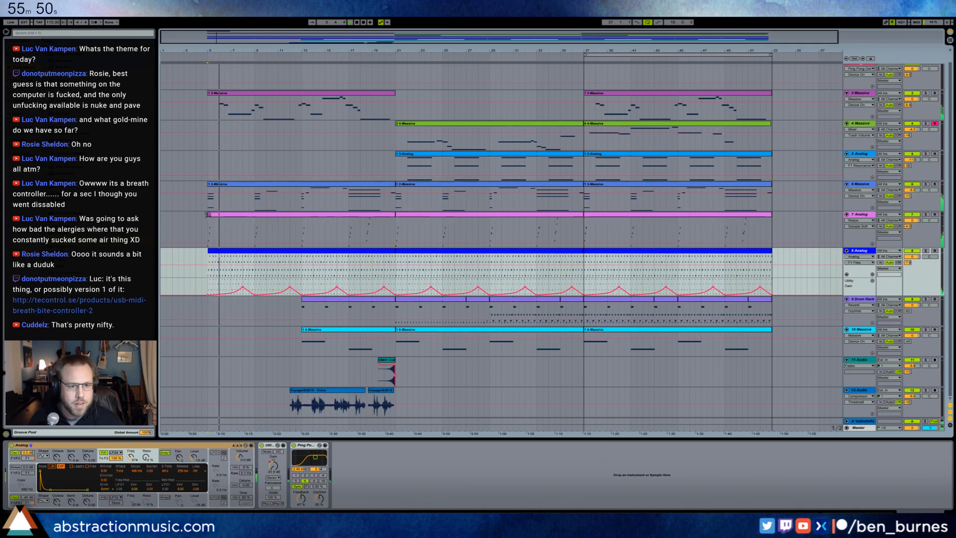
drag(208, 214, 302, 225)
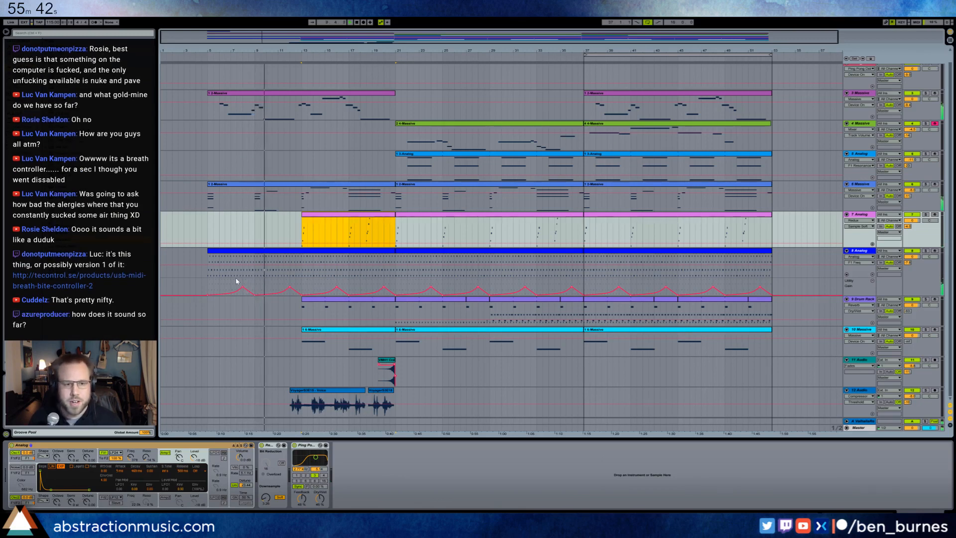
click(206, 278)
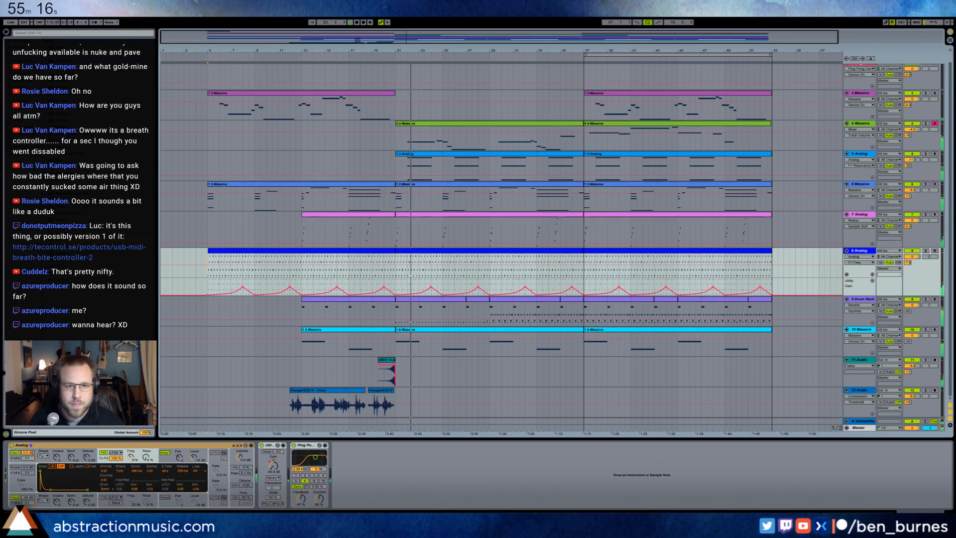
Copy the end section of track 12's second audio clip onto a new audio track at about bar 34.
drag(383, 40, 382, 65)
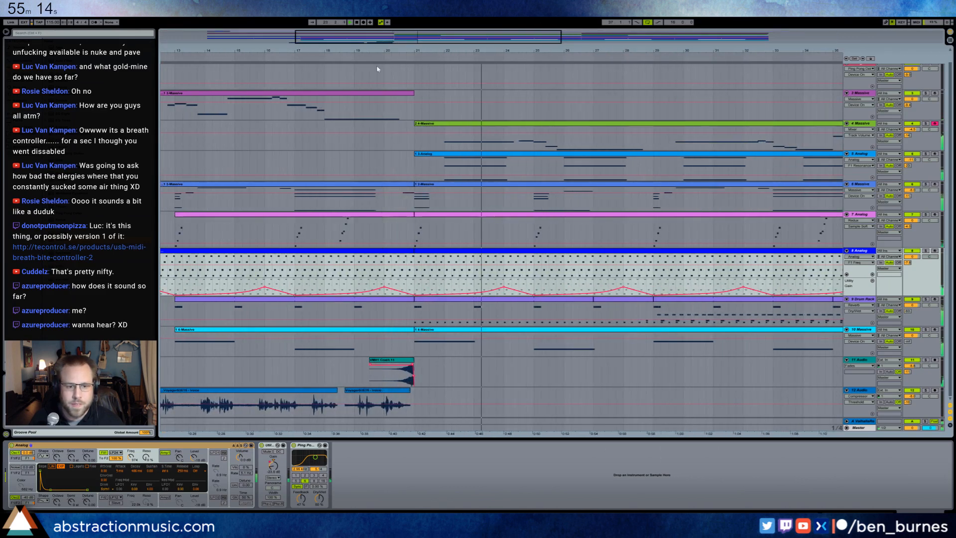
drag(379, 399, 412, 401)
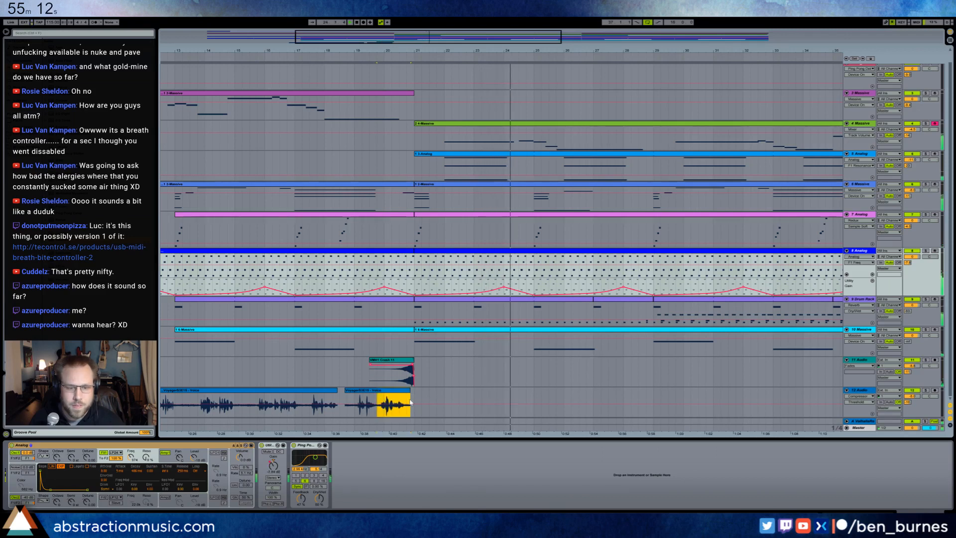
drag(511, 53, 329, 18)
key(ctrl+t)
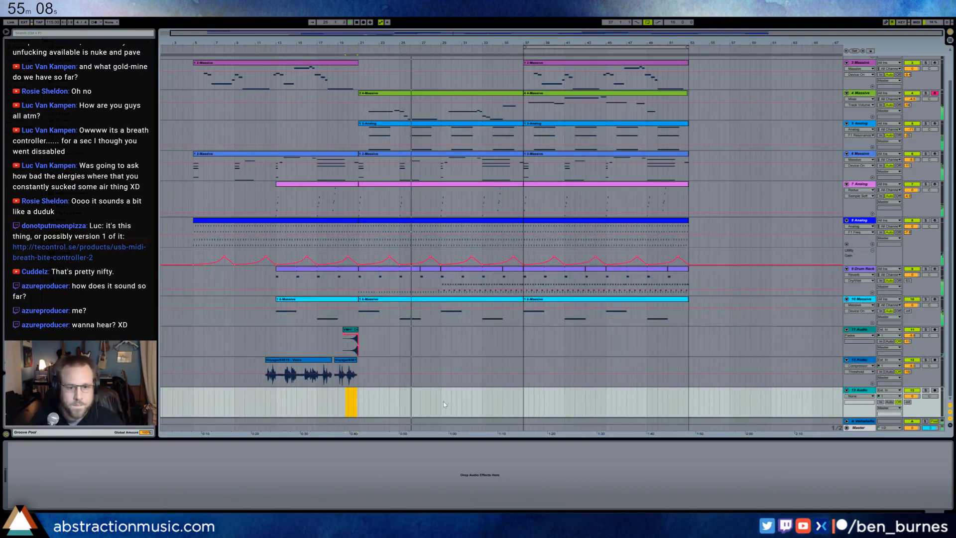
click(493, 400)
key(ctrl+v)
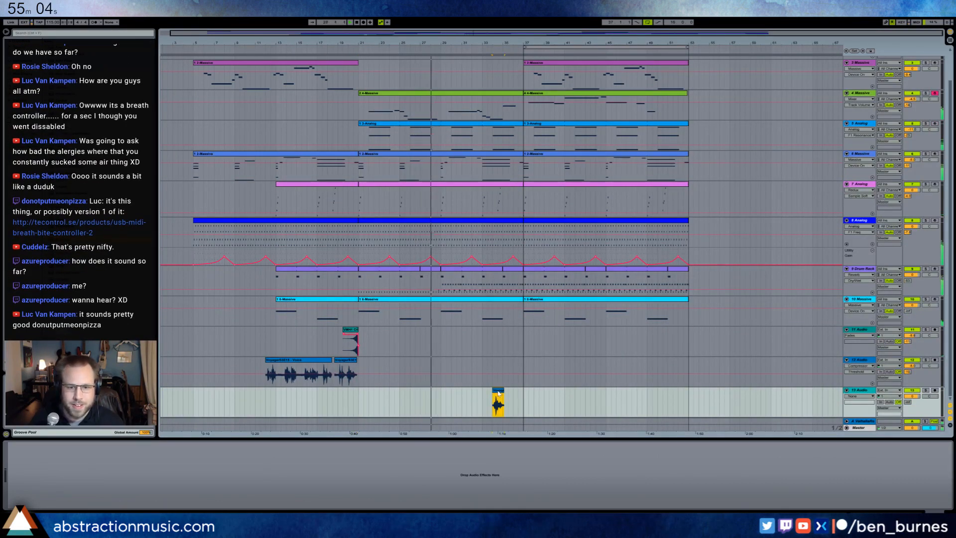
Copy the EQ Eight and Compressor effects from track 12 onto the new audio track 13.
double_click(498, 401)
click(910, 512)
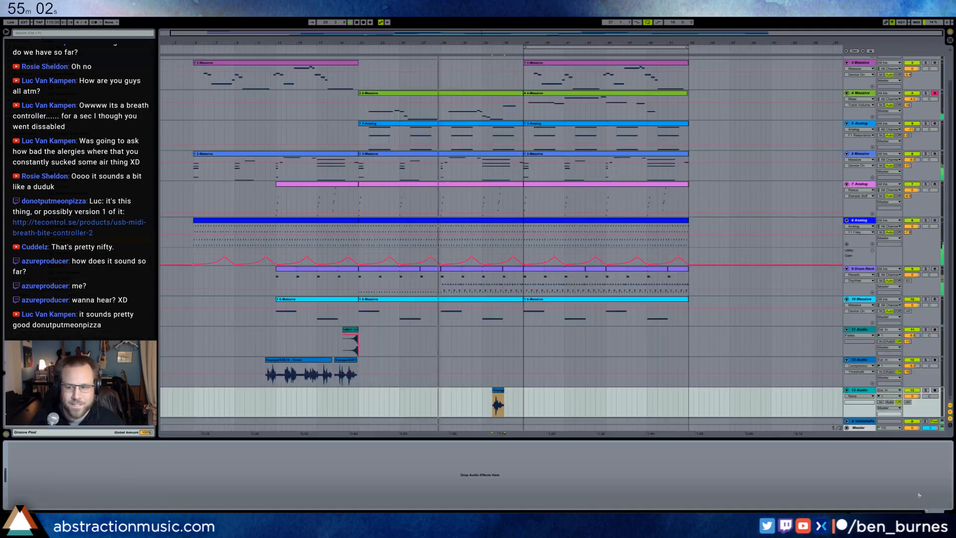
click(860, 359)
click(207, 447)
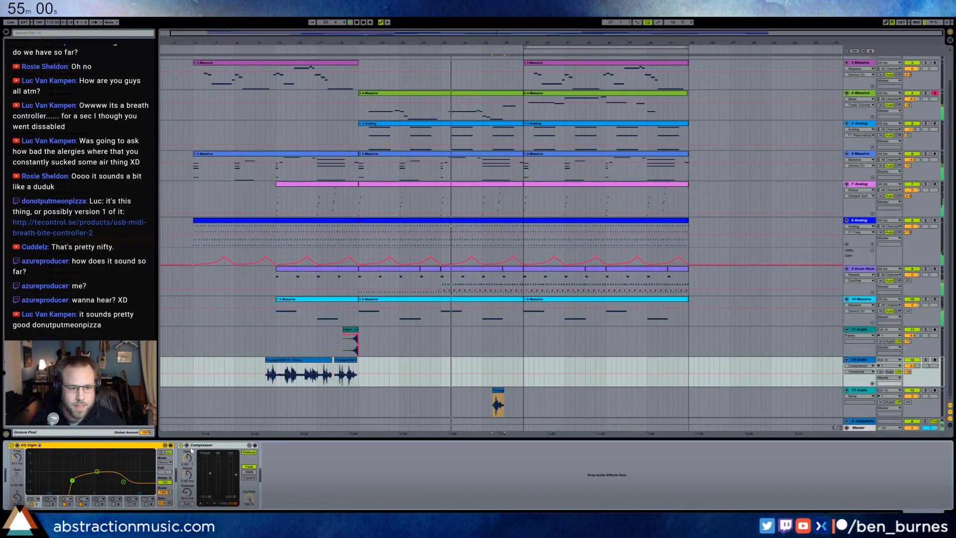
click(517, 398)
click(115, 473)
key(ctrl+v)
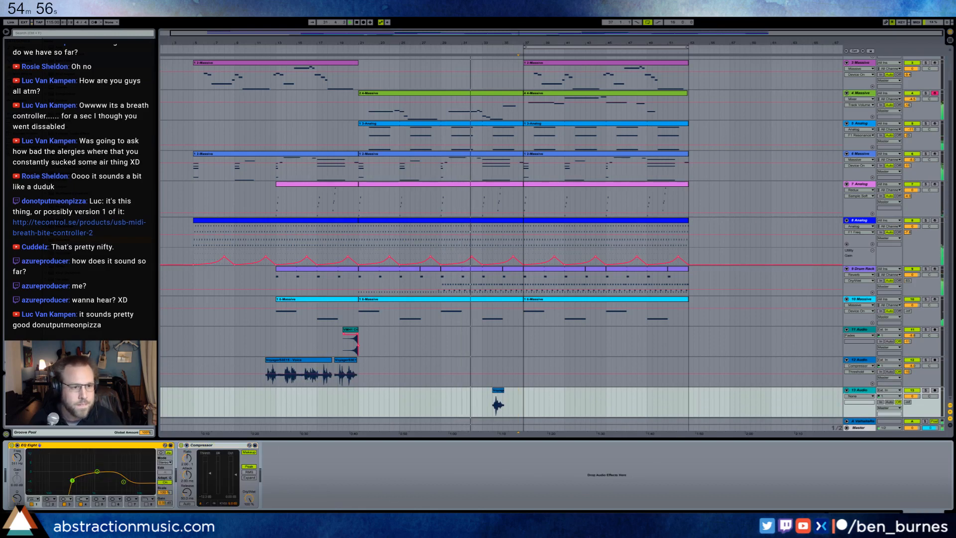
Raise the EQ Eight low-cut frequency on track 13 and slightly lower the track's volume.
drag(72, 481, 103, 479)
mouse_move(912, 397)
mouse_down()
mouse_move(912, 404)
mouse_move(908, 389)
mouse_move(912, 400)
mouse_up()
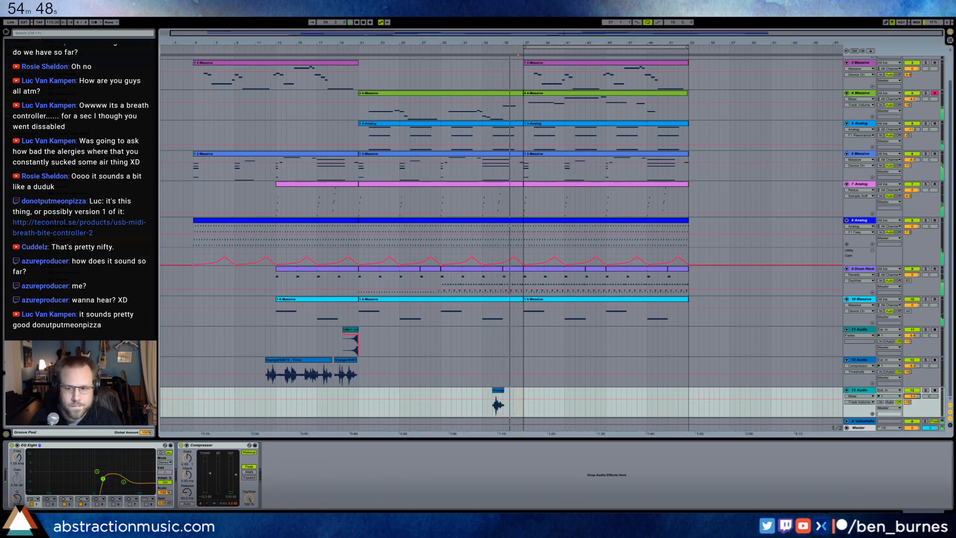
Copy the Ping Pong Delay from track 11 to after track 13's Compressor and adjust its feedback and dry/wet mix.
click(226, 446)
click(389, 347)
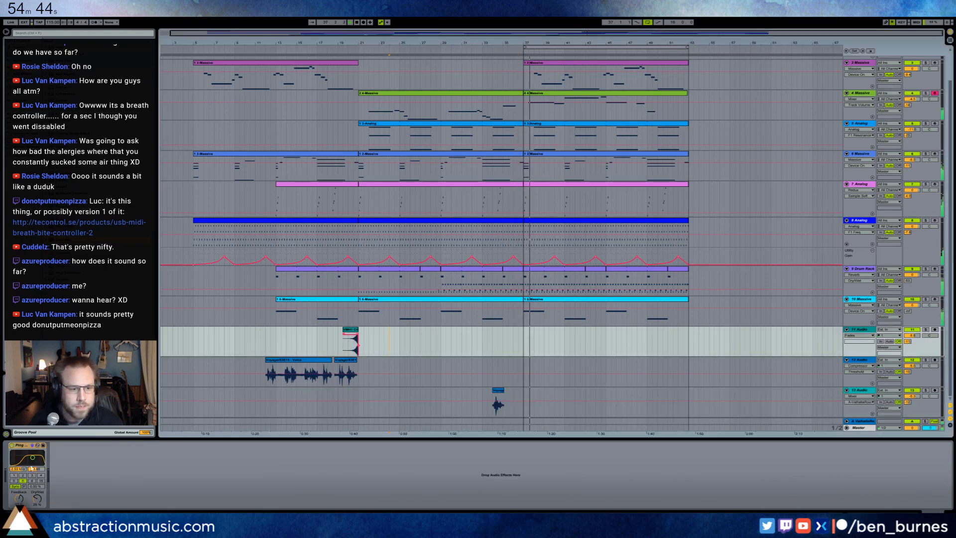
click(513, 399)
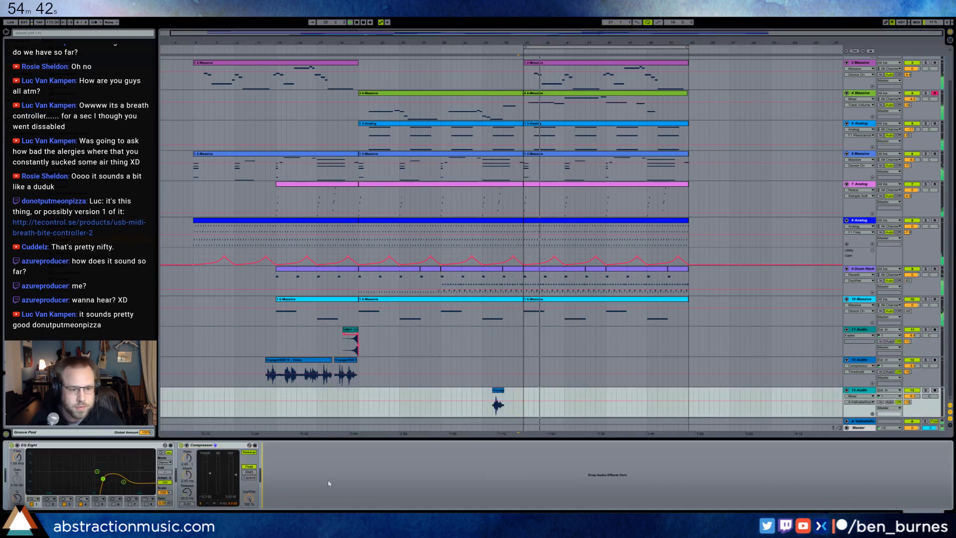
click(222, 446)
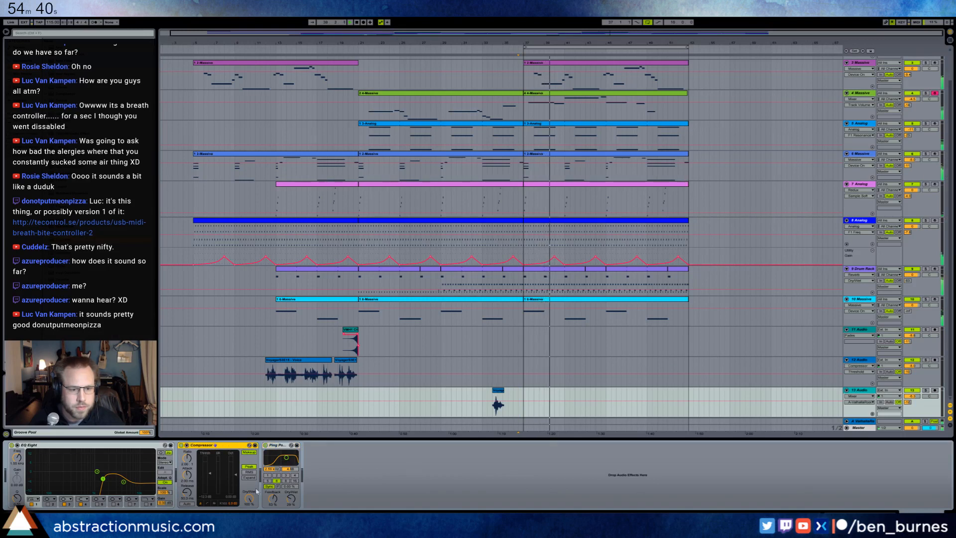
drag(273, 498, 290, 506)
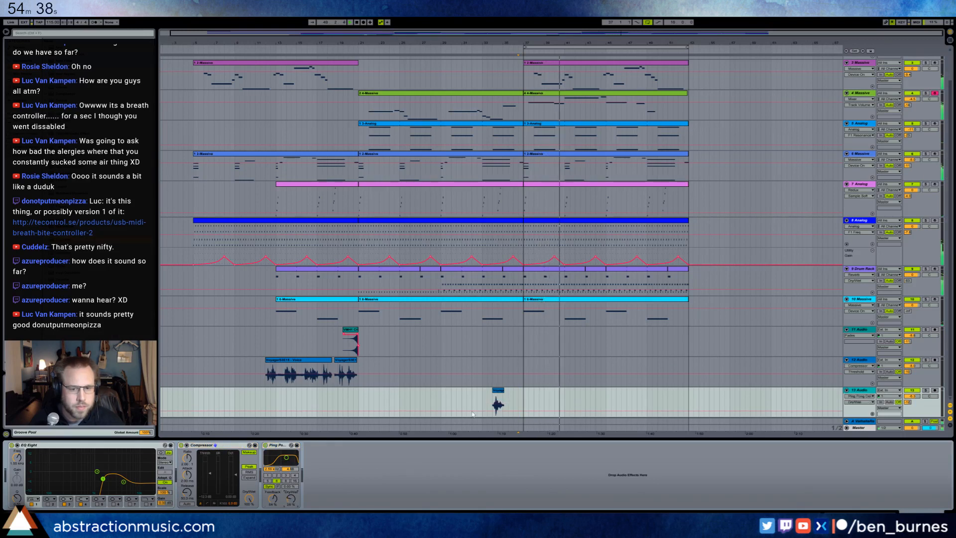
Move track 13's clip one bar later to bar 35, and fine-tune its EQ Eight low cut and Ping Pong Delay.
drag(498, 399, 508, 398)
click(493, 396)
click(487, 397)
click(483, 397)
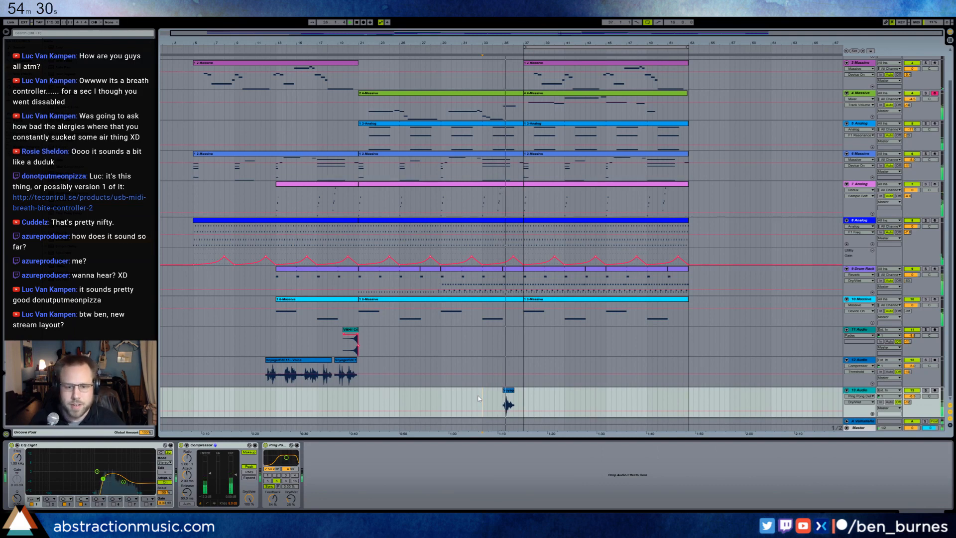
drag(103, 478, 99, 481)
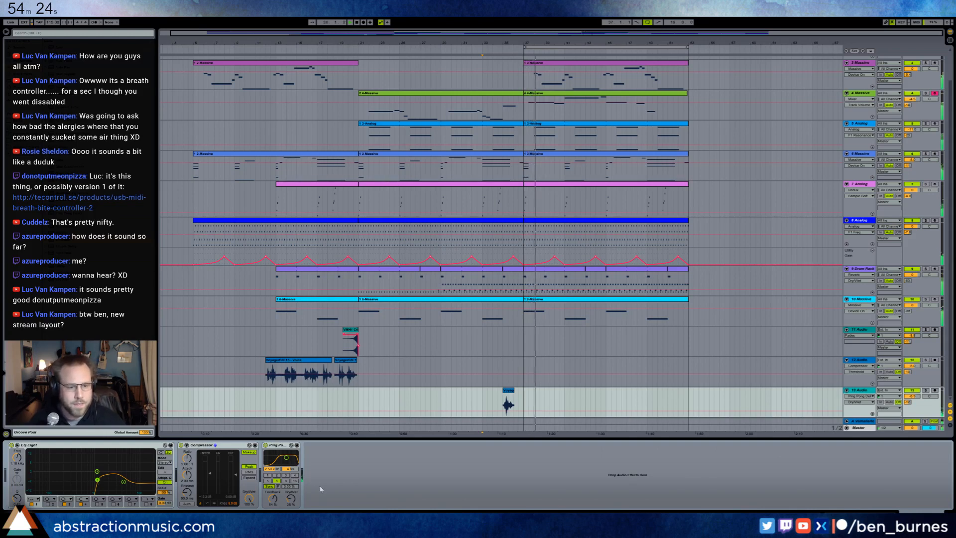
drag(295, 498, 273, 494)
Quantize the notes of the second Massive clip on track 4, starting at bar 37.
double_click(577, 63)
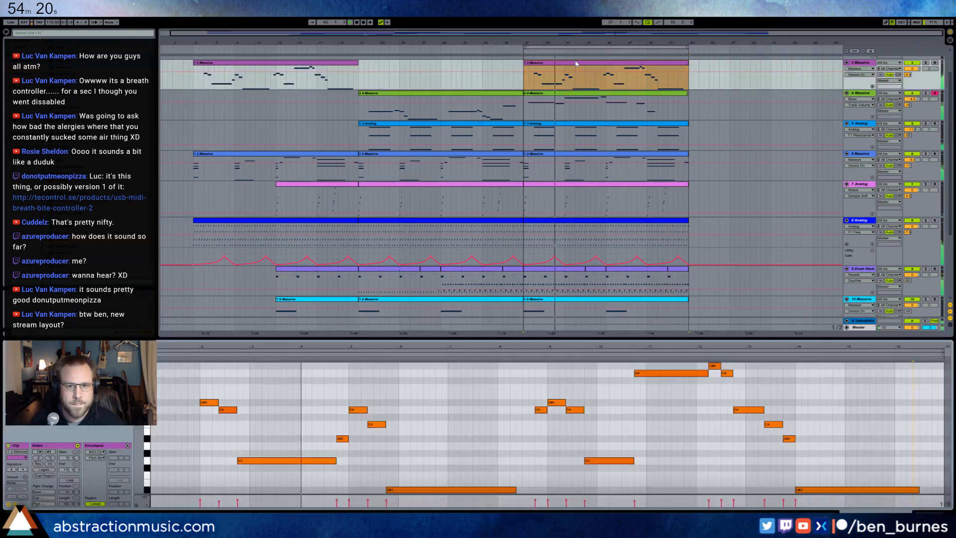
click(628, 105)
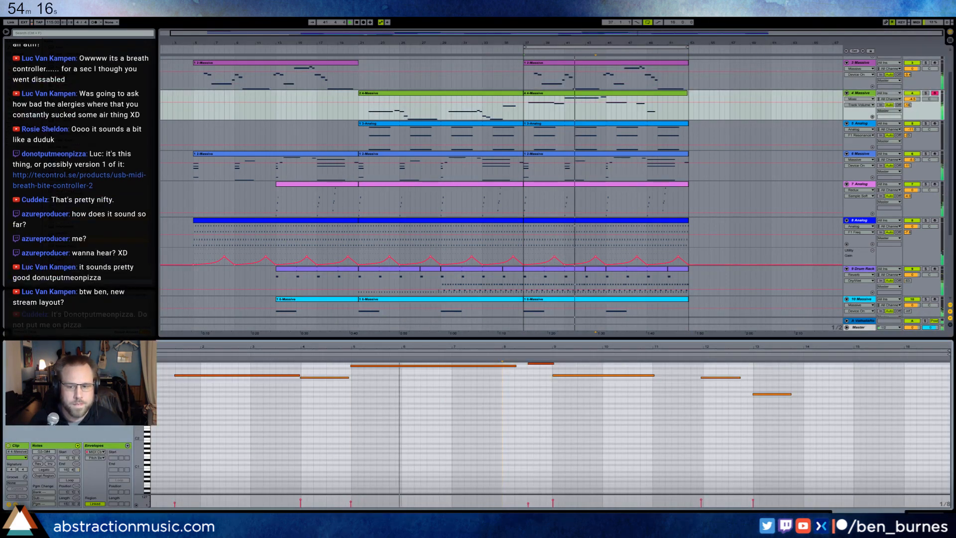
key(shift+Tab)
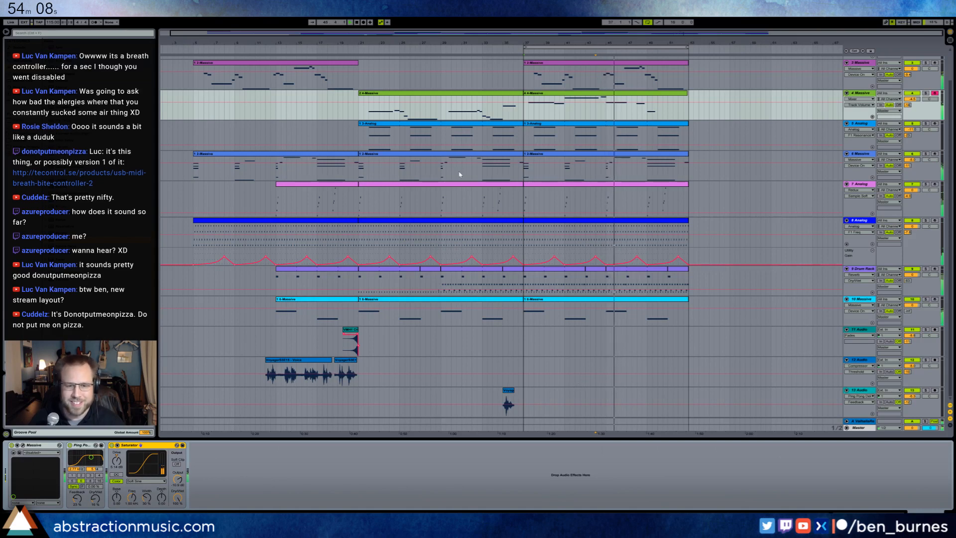
double_click(640, 93)
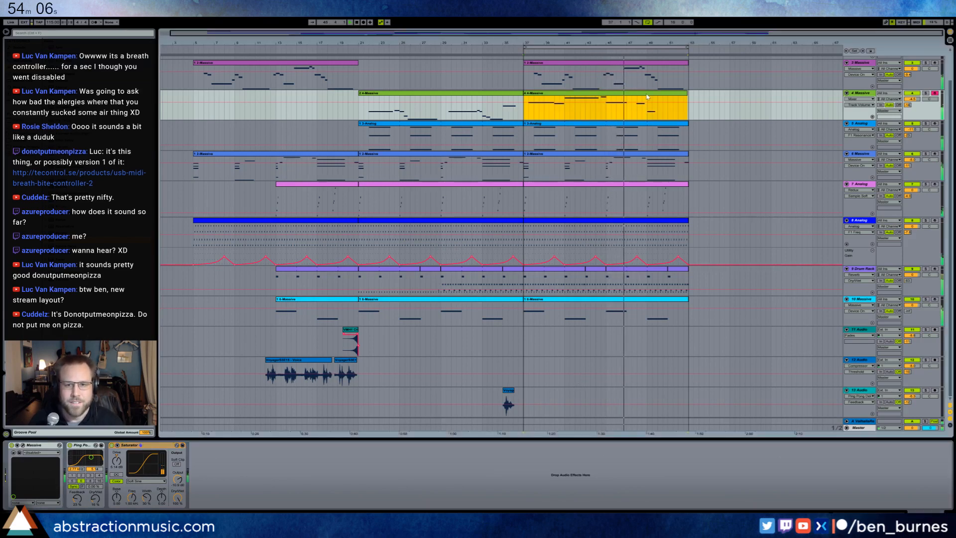
drag(584, 369, 587, 387)
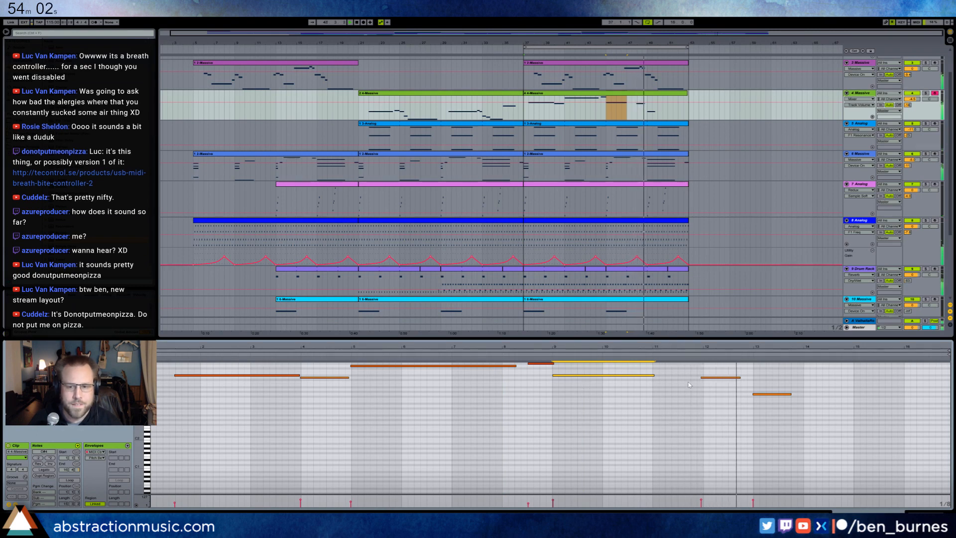
drag(715, 368, 719, 386)
key(ctrl+u)
scroll(578, 386, up, 4)
click(540, 391)
key(ctrl+u)
click(460, 404)
click(460, 394)
click(323, 405)
click(209, 402)
click(770, 422)
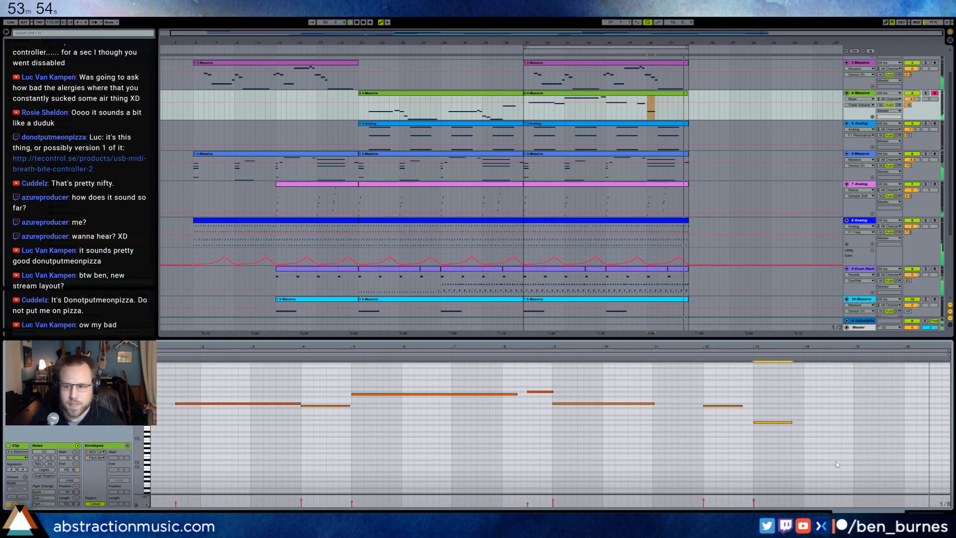
key(shift+Tab)
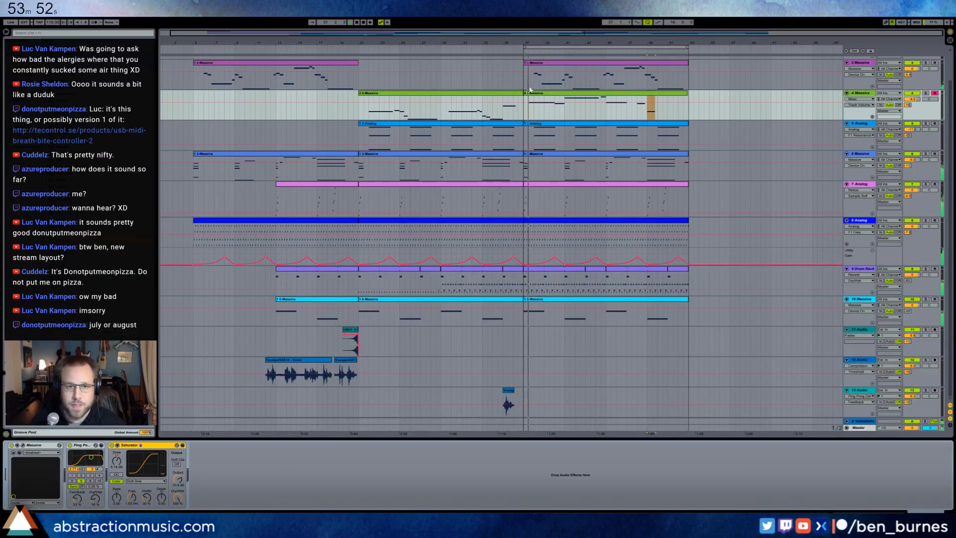
Duplicate the Drum Rack section from bars 37 to 53 directly after itself.
key(minus)
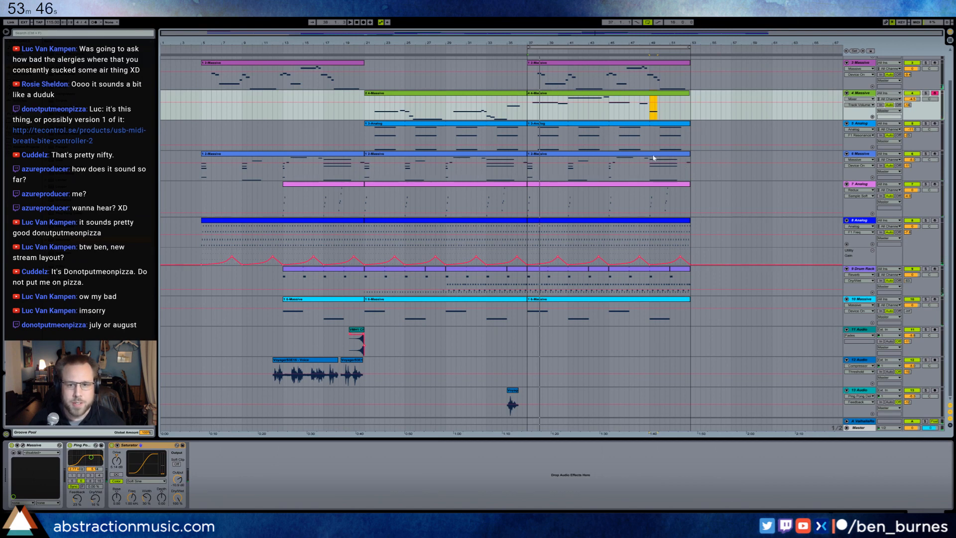
click(693, 170)
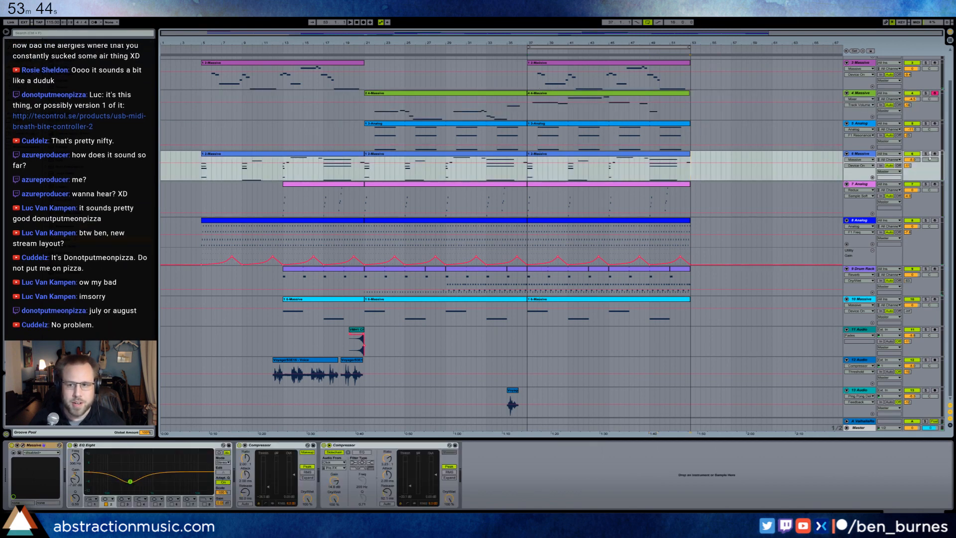
drag(528, 276, 689, 277)
key(ctrl+d)
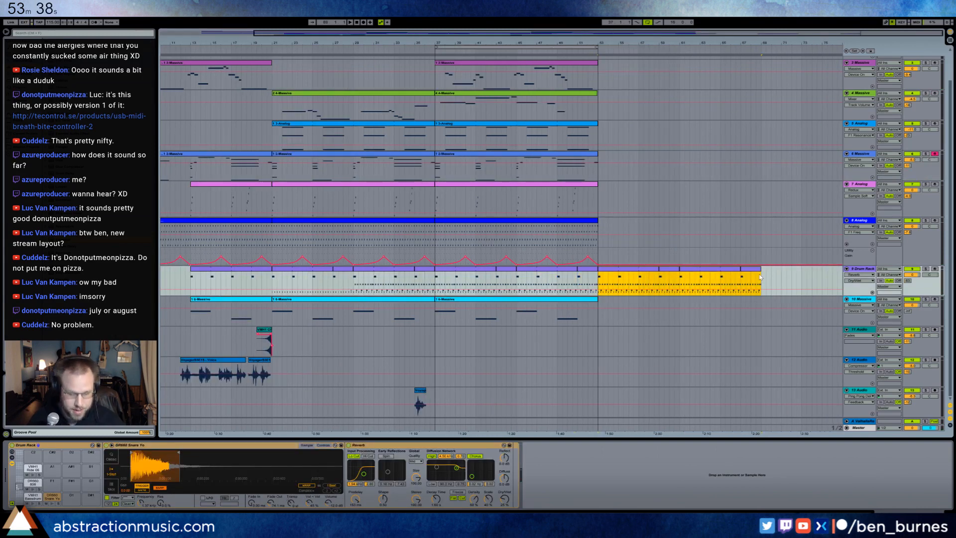
Insert a MIDI track with an Analog instrument below Drum Rack and create an empty clip on it from bar 53 to bar 69.
key(ctrl+shift+t)
click(857, 301)
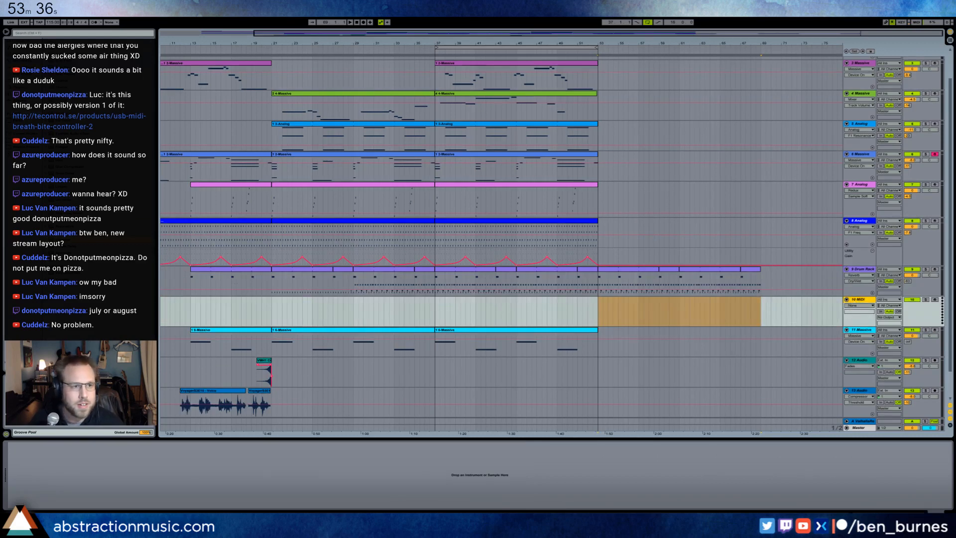
key(ctrl+z)
drag(246, 114, 654, 318)
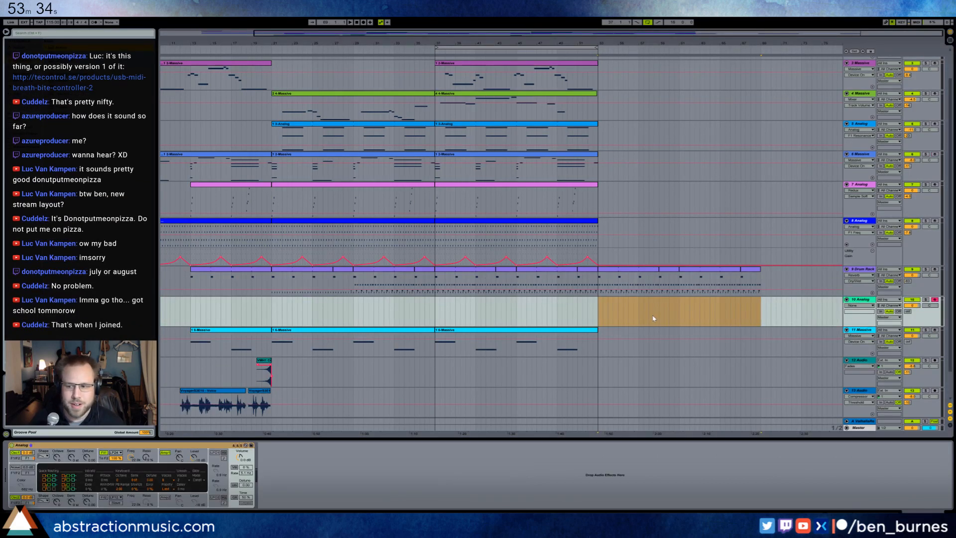
click(604, 312)
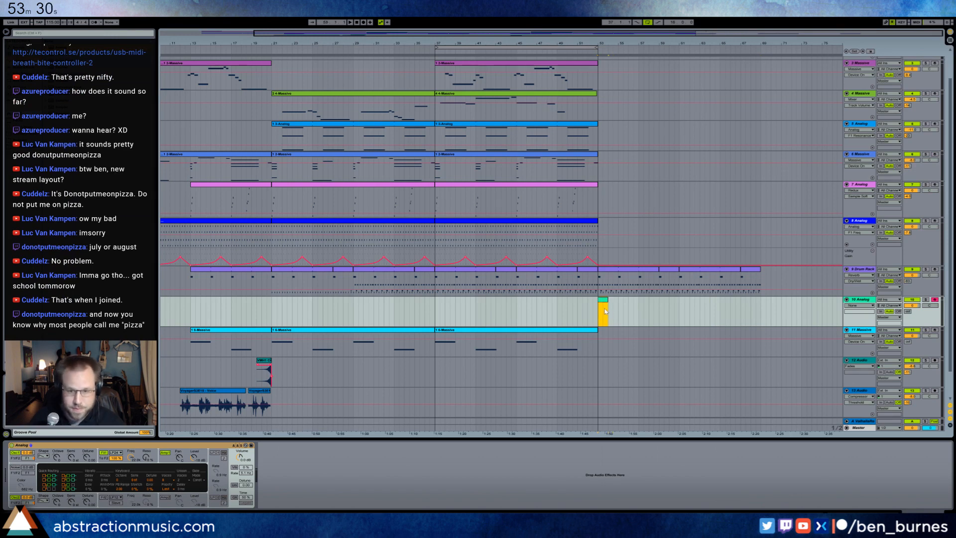
drag(606, 300, 761, 312)
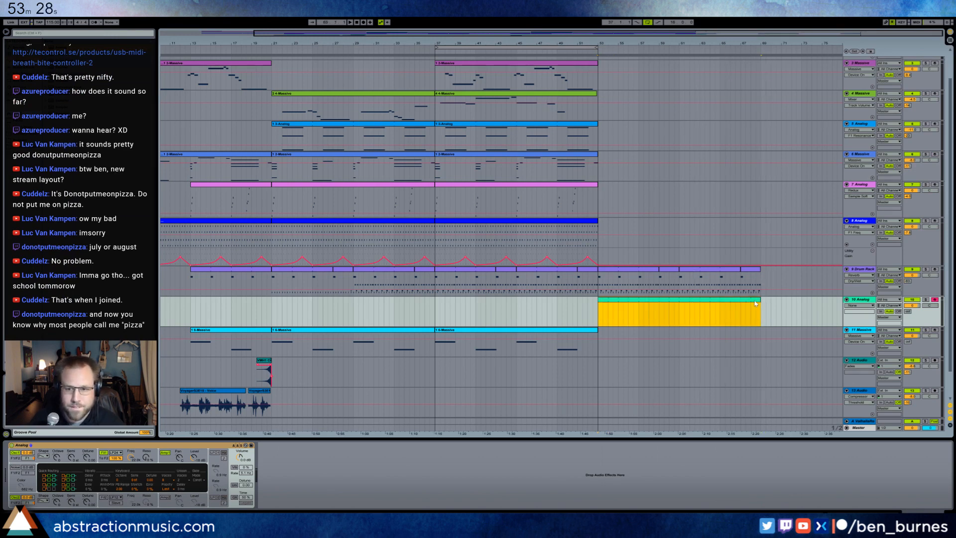
Enter a one-bar pattern of sixteenth C2 notes at 1.1.3, 1.2.3, 1.3.3 and 1.4.2 in the new Analog clip.
double_click(756, 303)
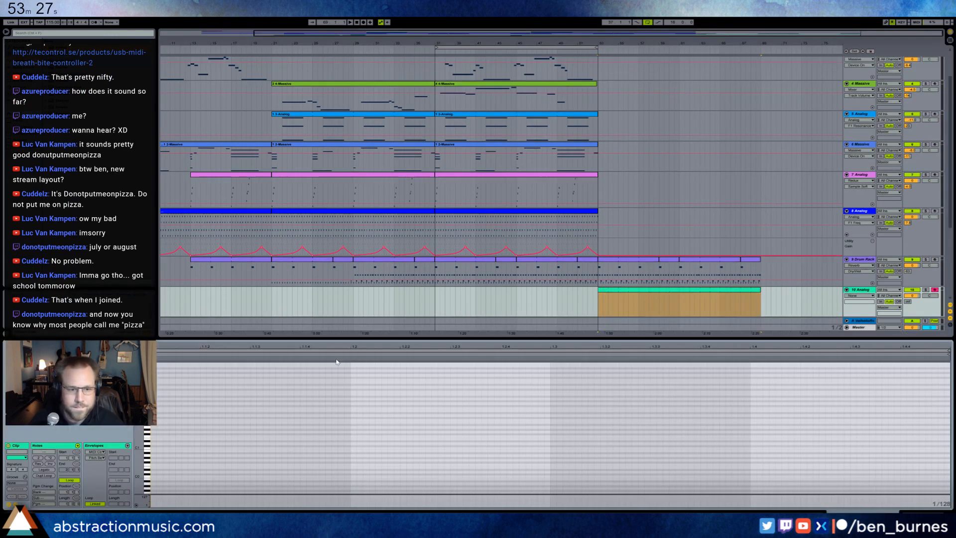
drag(139, 458, 186, 413)
double_click(253, 423)
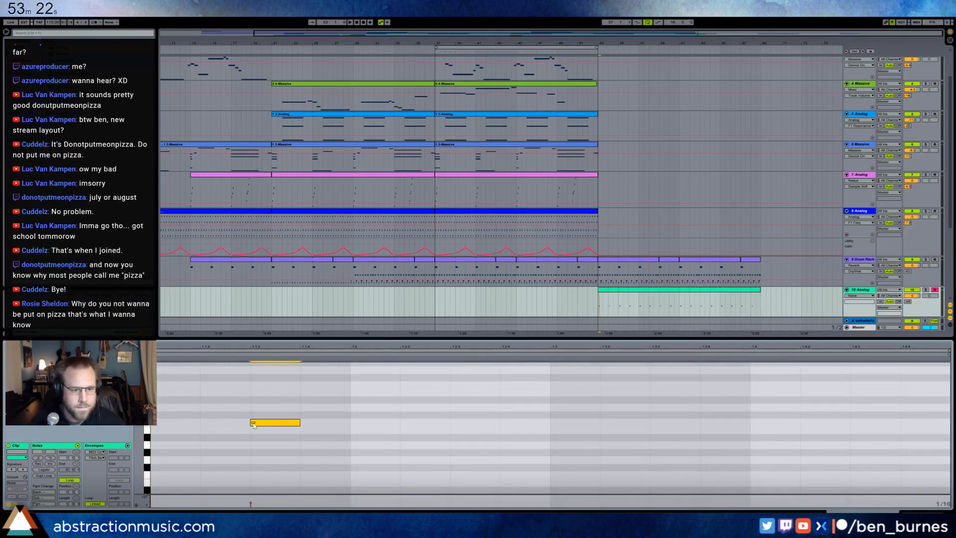
drag(350, 399, 153, 441)
key(ctrl+d)
key(ctrl+d)
key(ctrl+d)
key(Delete)
double_click(826, 424)
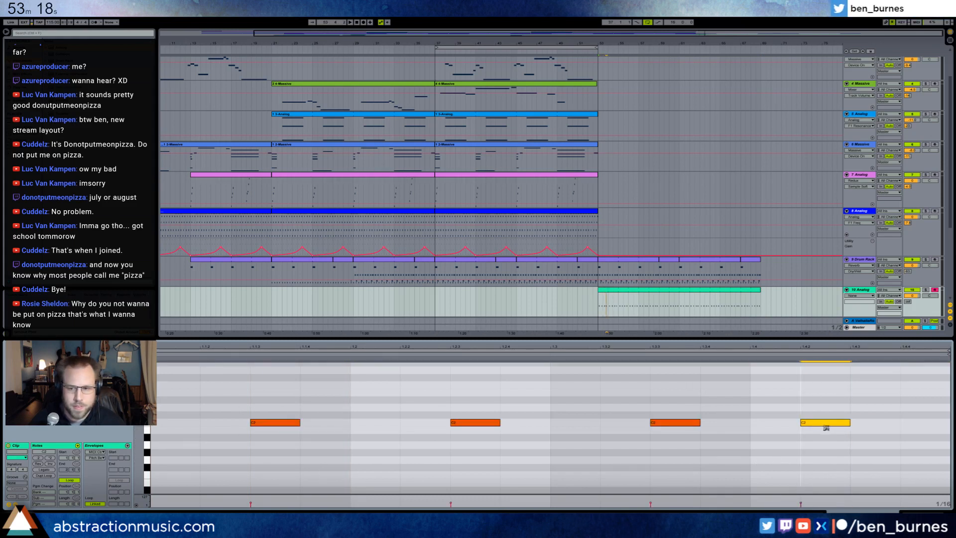
Add a final sixteenth C2 note at 1.4.4 to the pattern in the track 10 Analog clip.
double_click(918, 424)
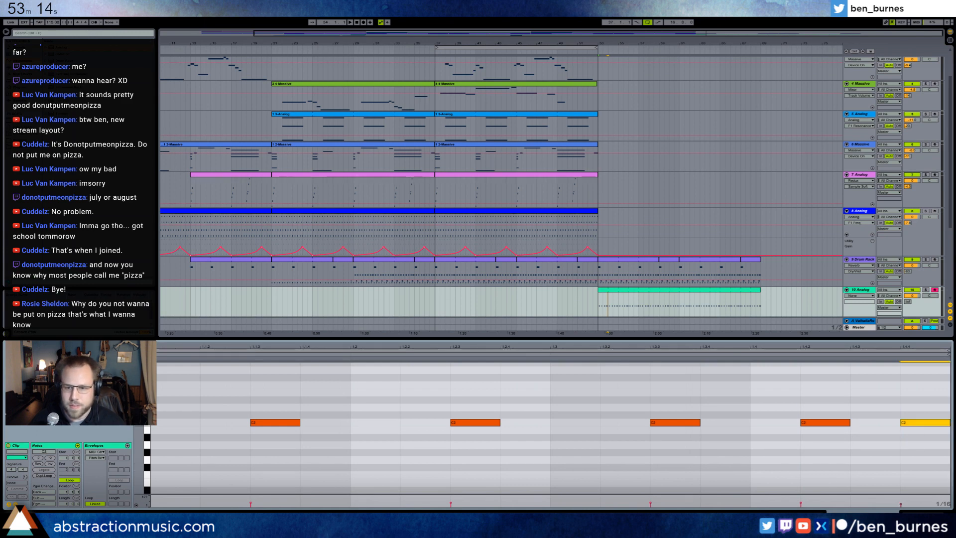
key(shift+Tab)
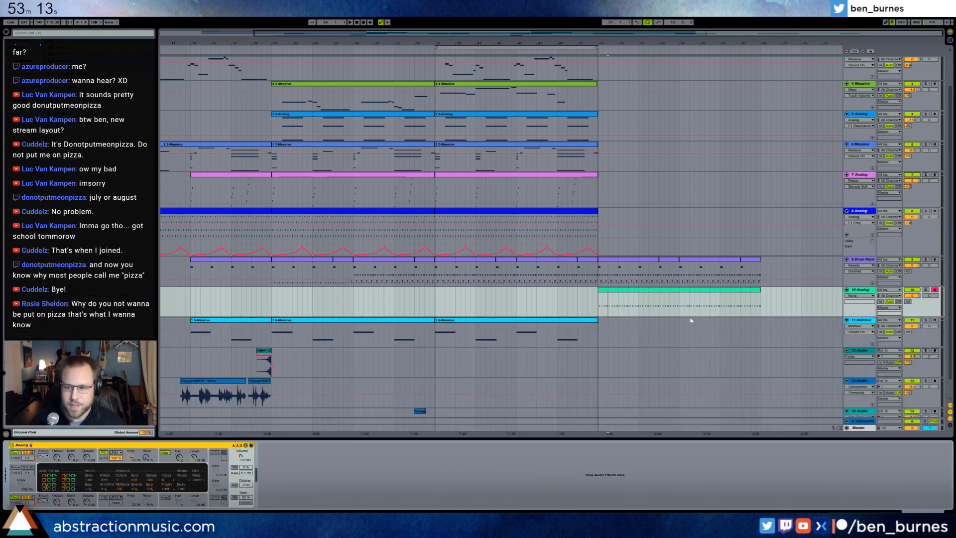
Darken track 10's Analog with a low filter 1 frequency, plucky filter and amp envelopes, and a raised resonance.
click(670, 295)
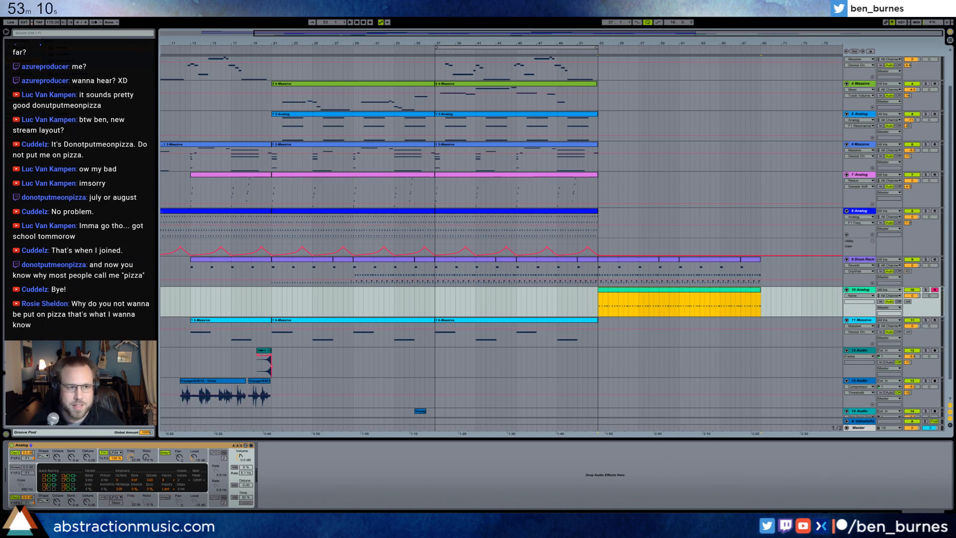
drag(130, 457, 131, 508)
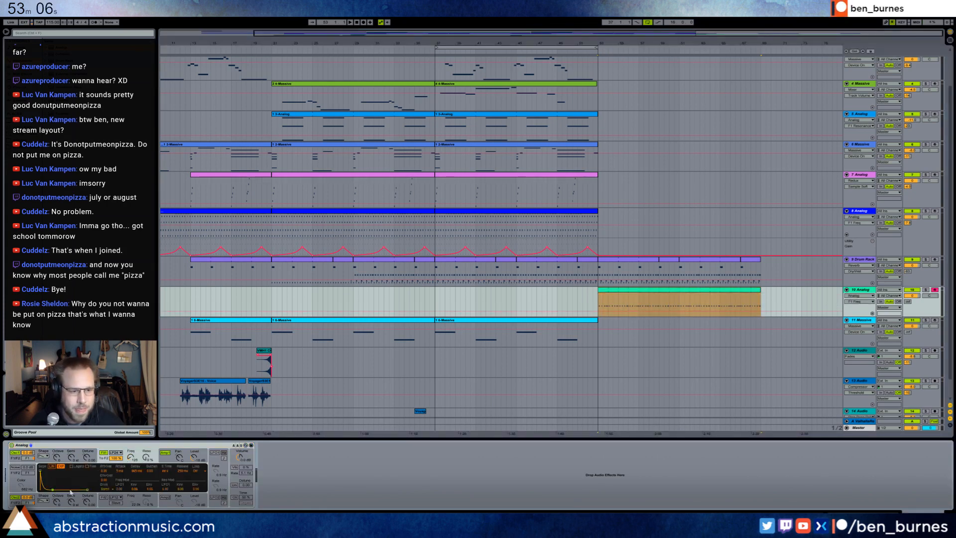
click(165, 462)
drag(53, 485, 53, 490)
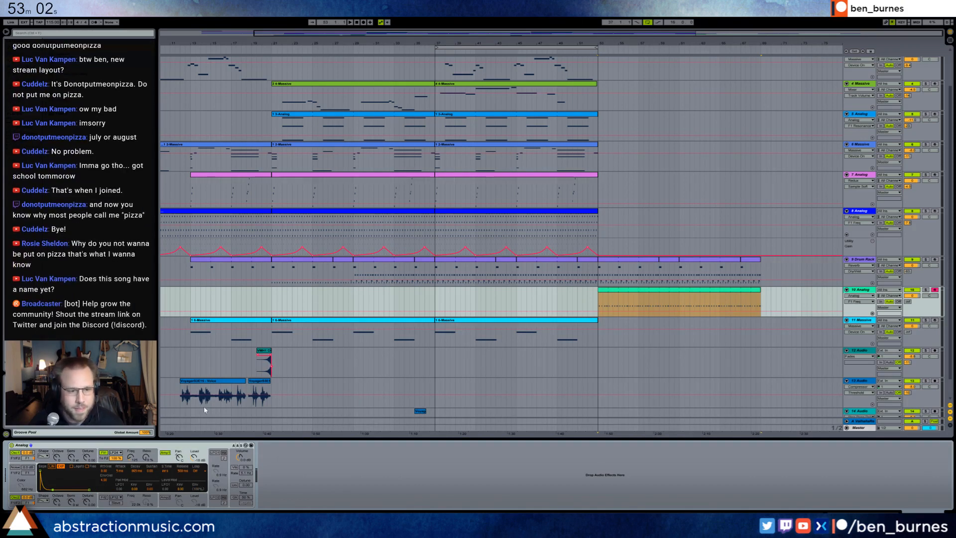
drag(151, 462, 151, 451)
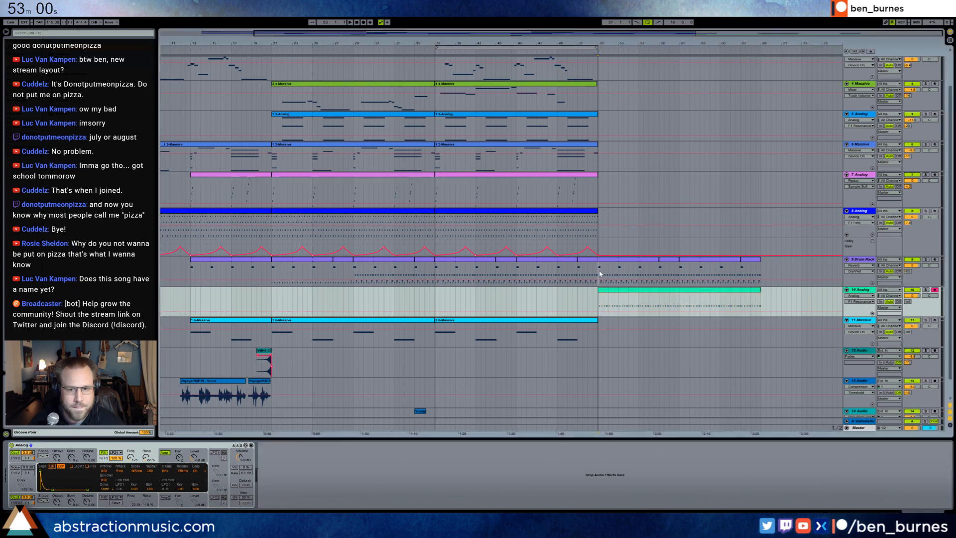
Play from bar 53 and transpose all notes of the track 10 Analog clip down an octave to C1.
click(599, 280)
double_click(609, 300)
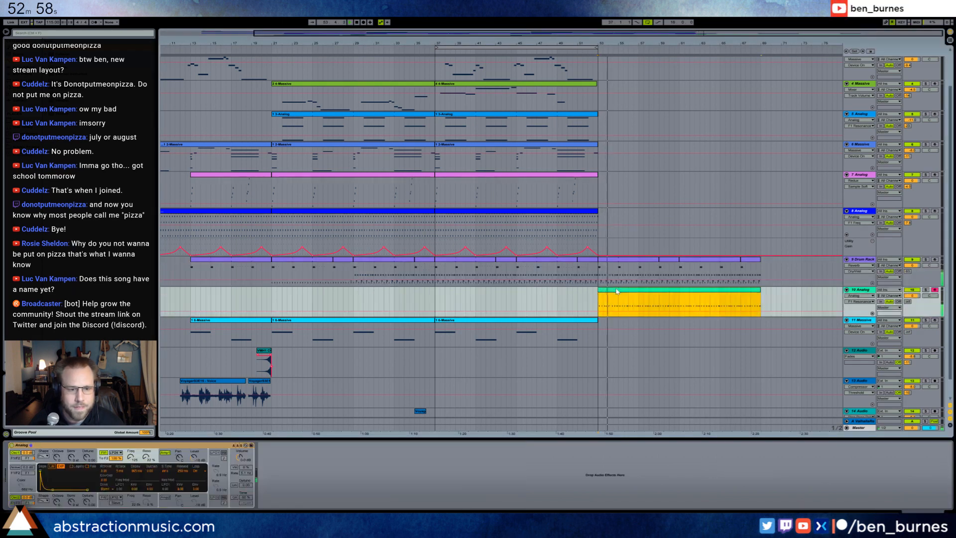
key(shift+Down)
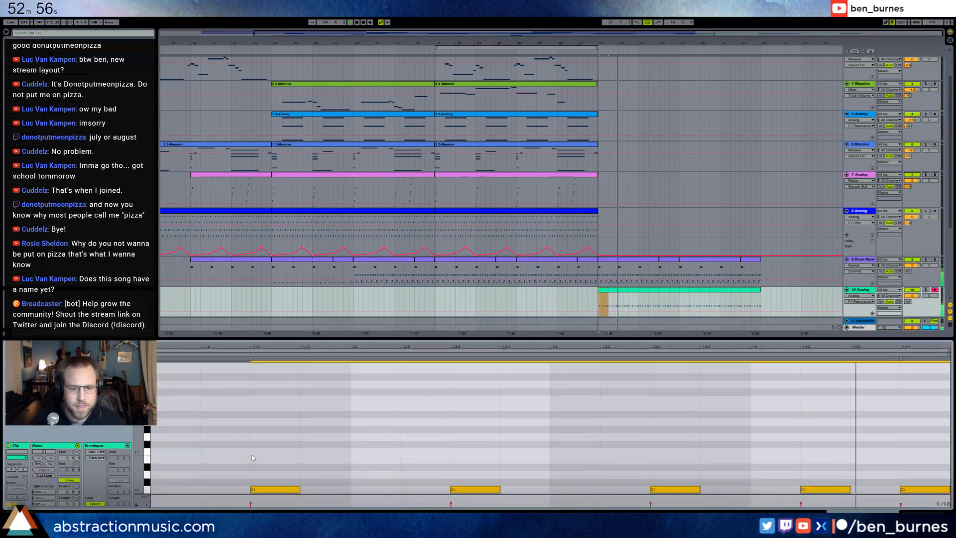
key(shift+Tab)
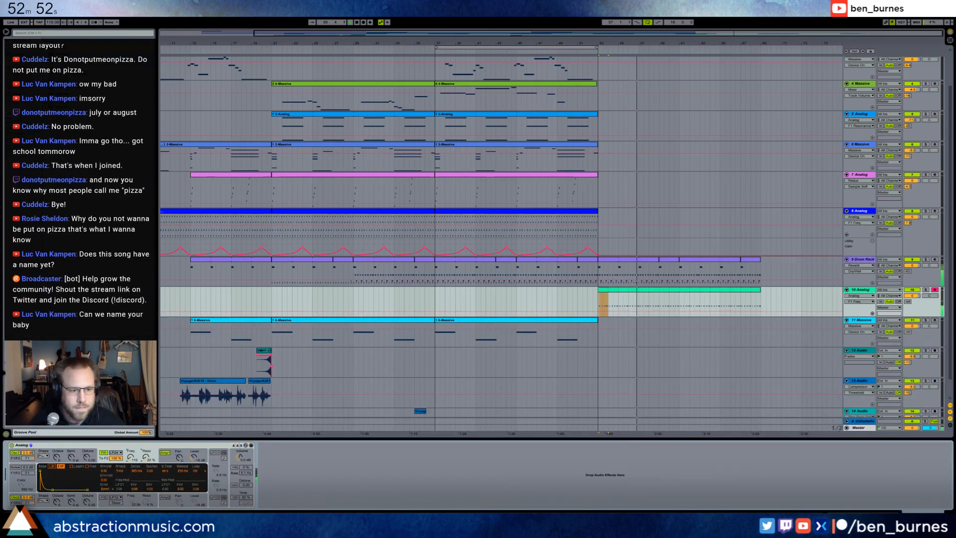
Fine-tune filter 1's resonance and shorten the filter and amp envelope decays of track 10's Analog during playback.
drag(149, 487, 128, 478)
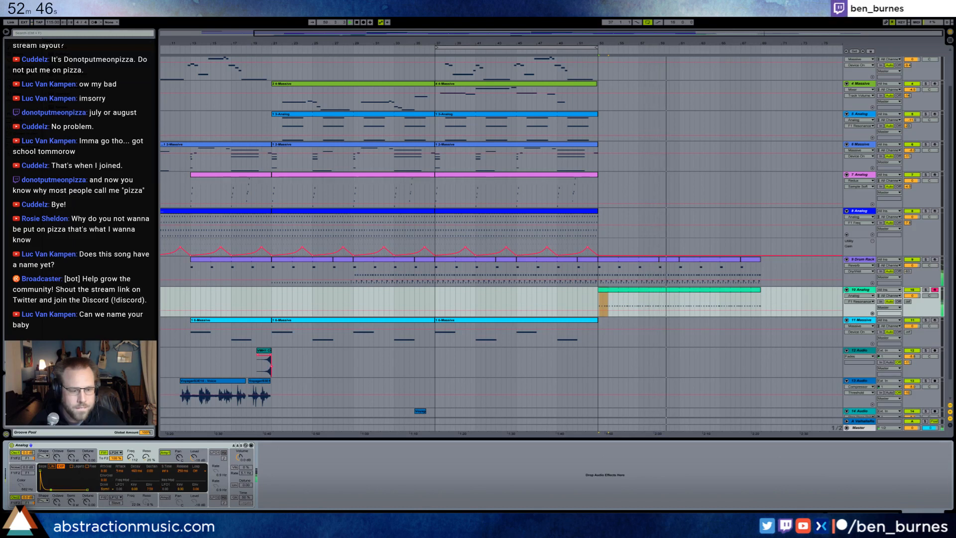
click(163, 466)
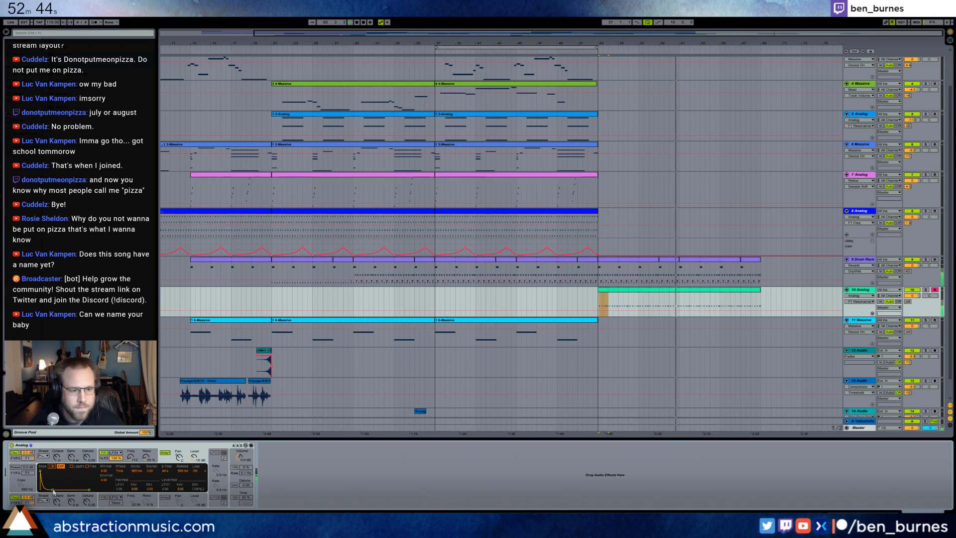
drag(136, 470, 138, 438)
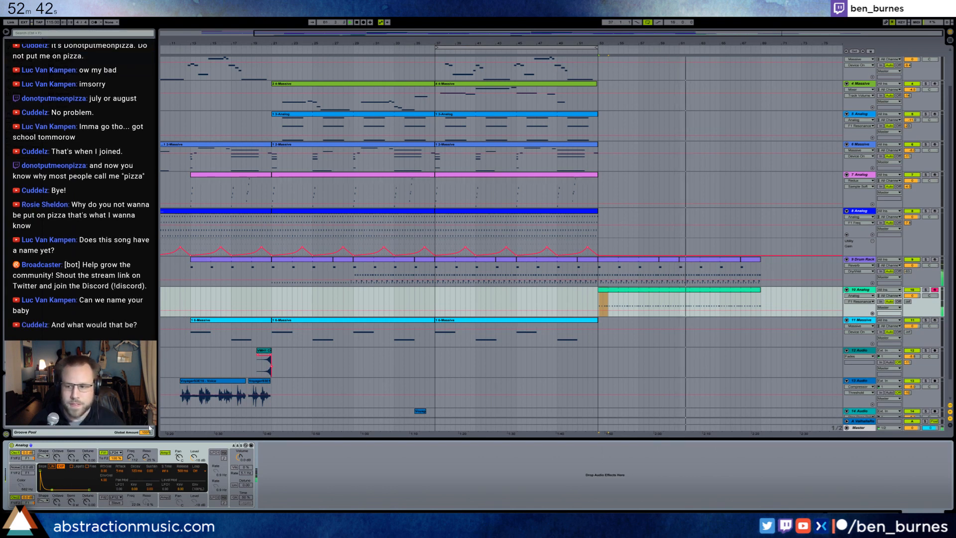
Record a new part on the track 6 Massive track from bar 53 to bar 69.
click(608, 183)
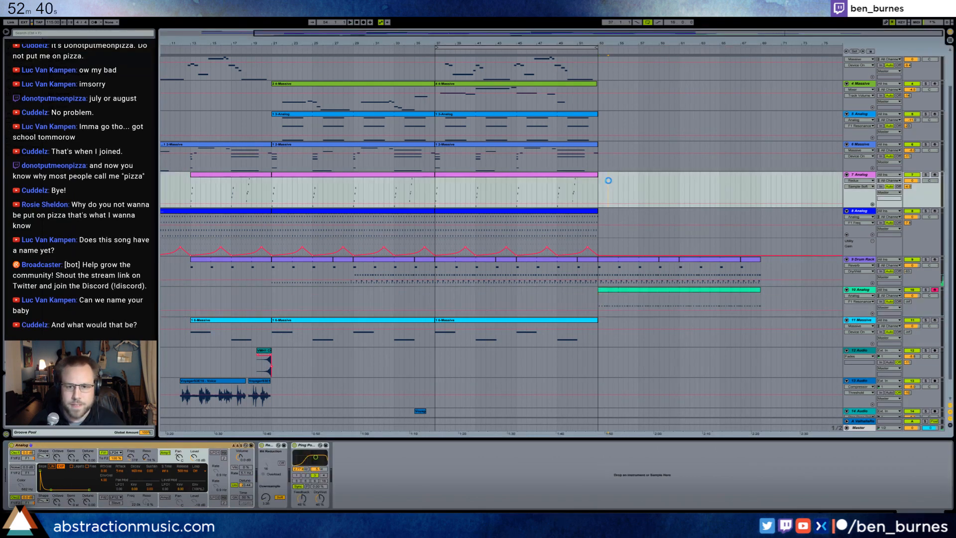
scroll(629, 219, up, 3)
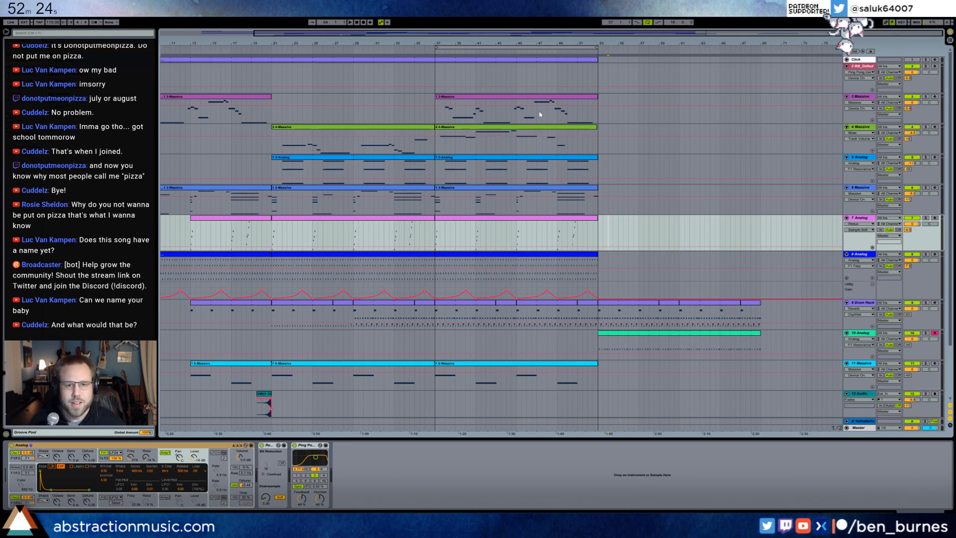
click(600, 196)
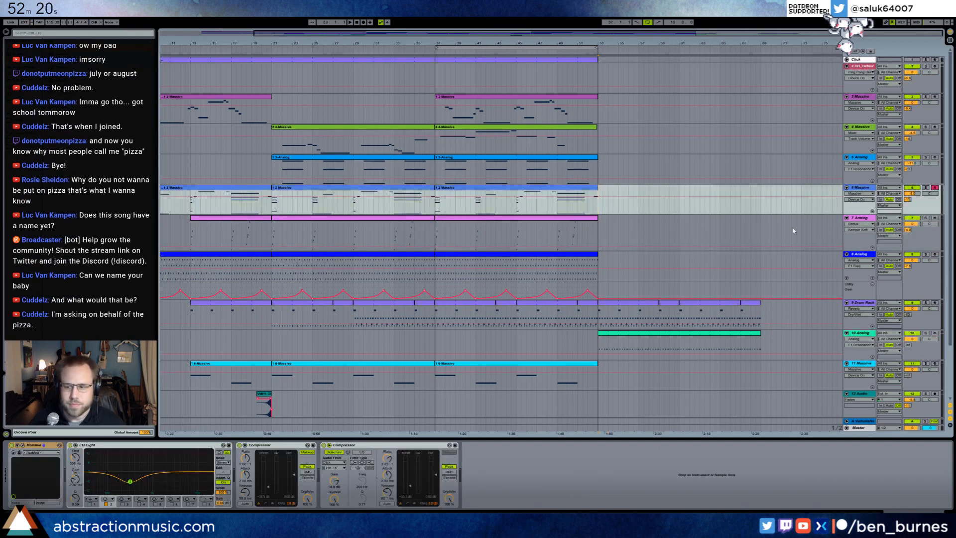
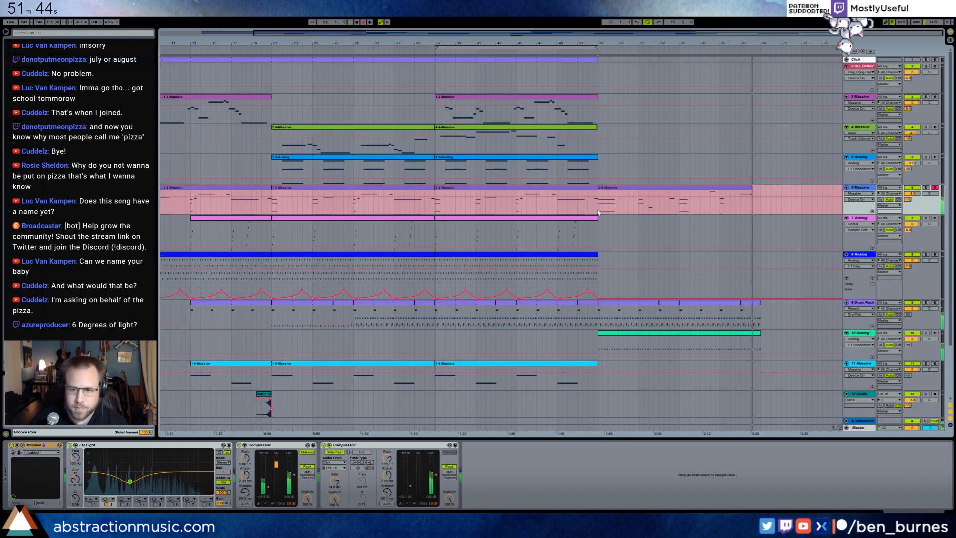
key(space)
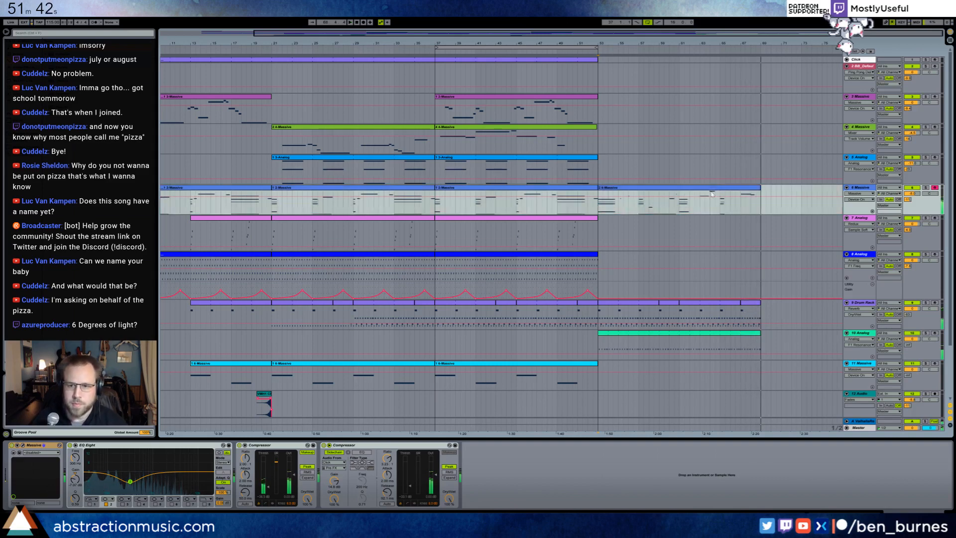
click(759, 208)
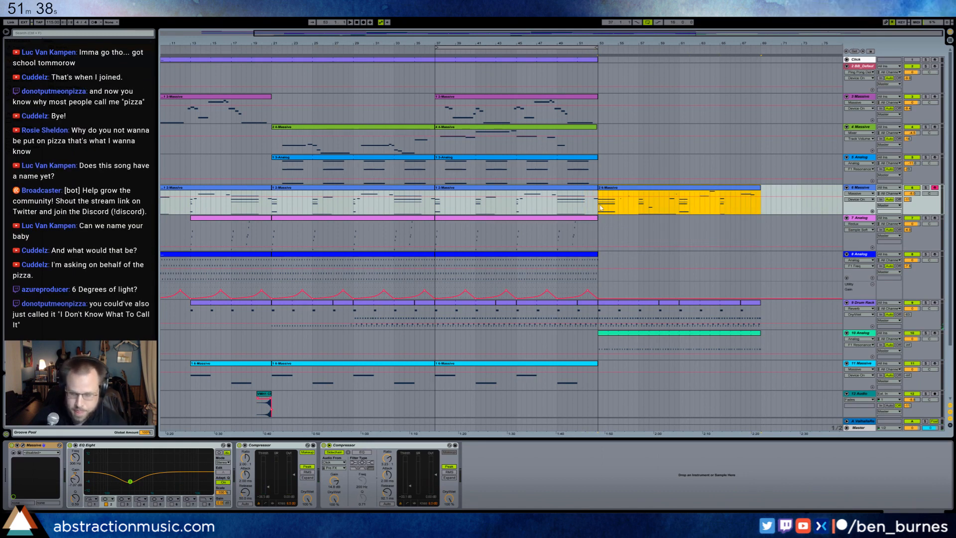
Duplicate the bar 37 to 53 clips of tracks 7, 5, 8 and 11 directly after themselves, up to bar 69.
click(515, 218)
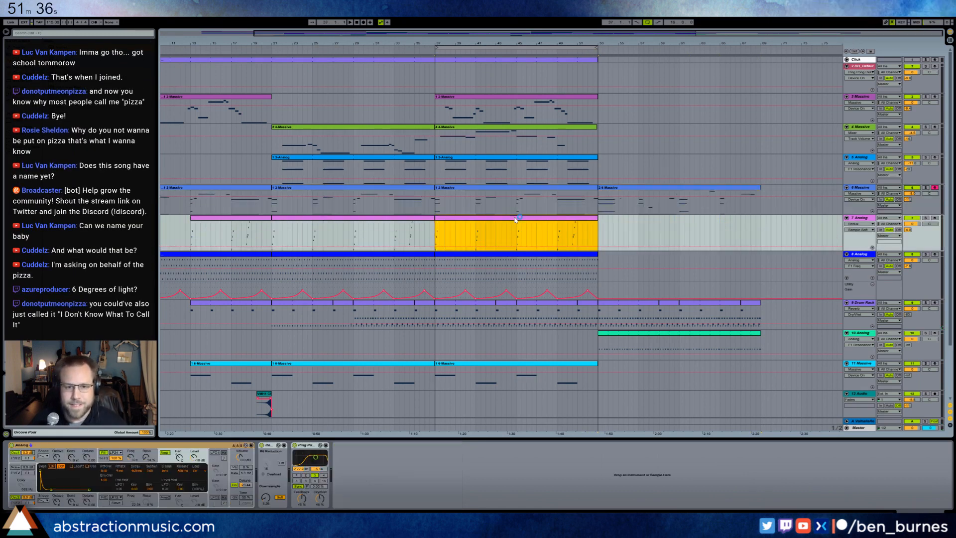
key(ctrl+d)
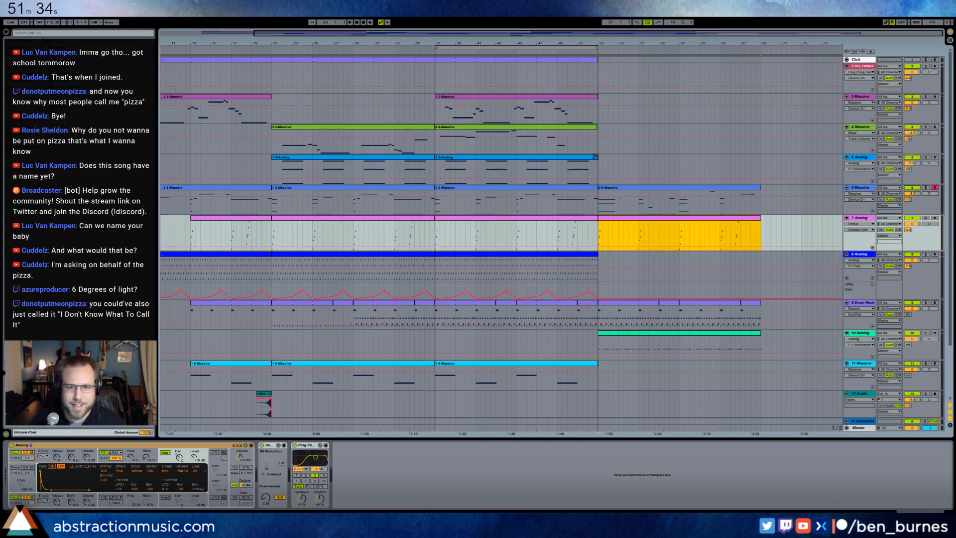
click(595, 157)
key(ctrl+d)
key(space)
click(596, 262)
key(ctrl+d)
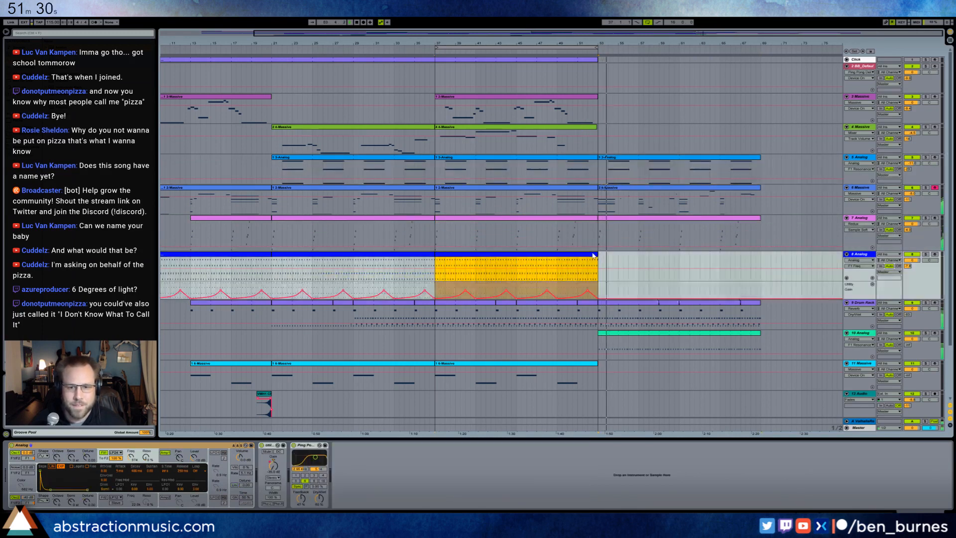
click(585, 369)
key(ctrl+d)
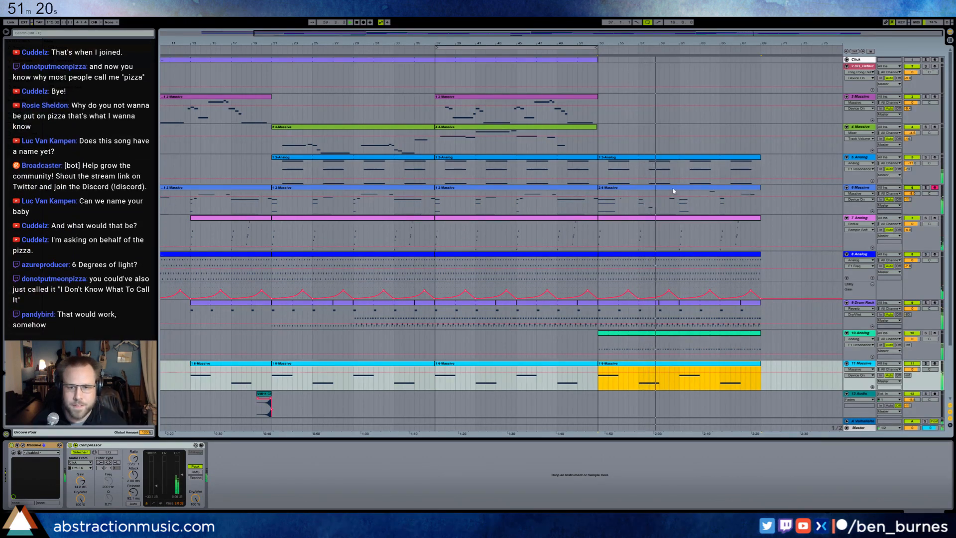
Replace the recorded clip on track 6 with a copy of the bar 37 to 53 Massive clip, starting at bar 53.
click(637, 199)
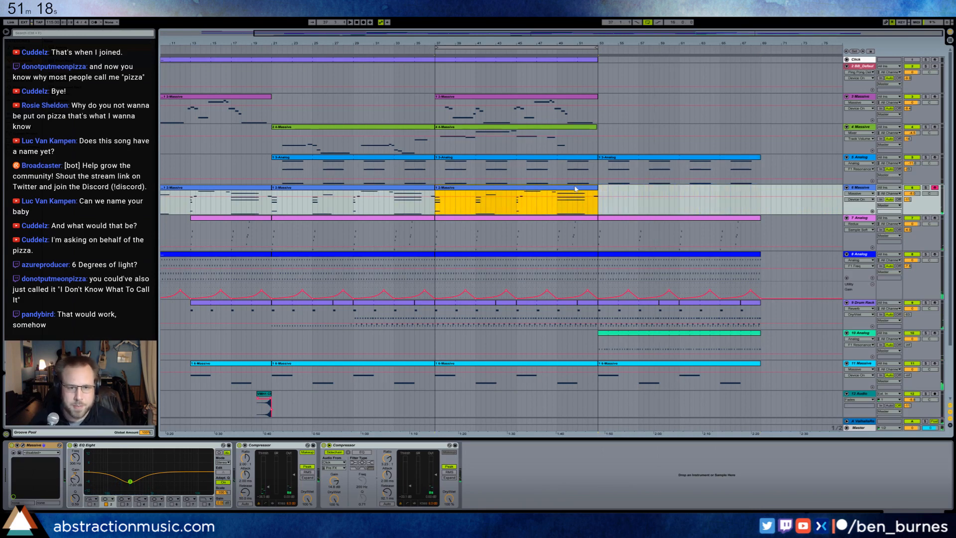
key(ctrl+v)
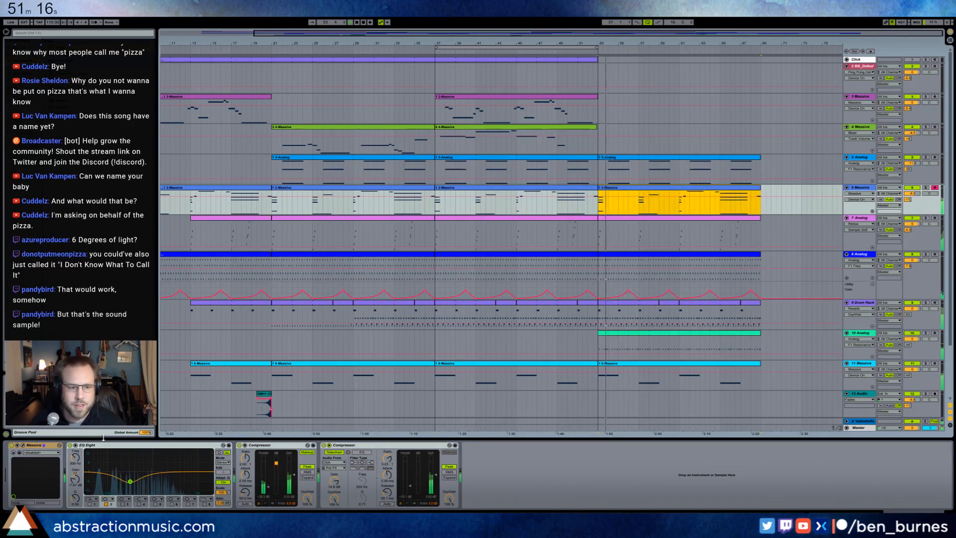
Lower the filter 1 cutoff slightly in track 6's Massive synth and close its plug-in window.
key(ctrl+alt+p)
drag(454, 196, 453, 203)
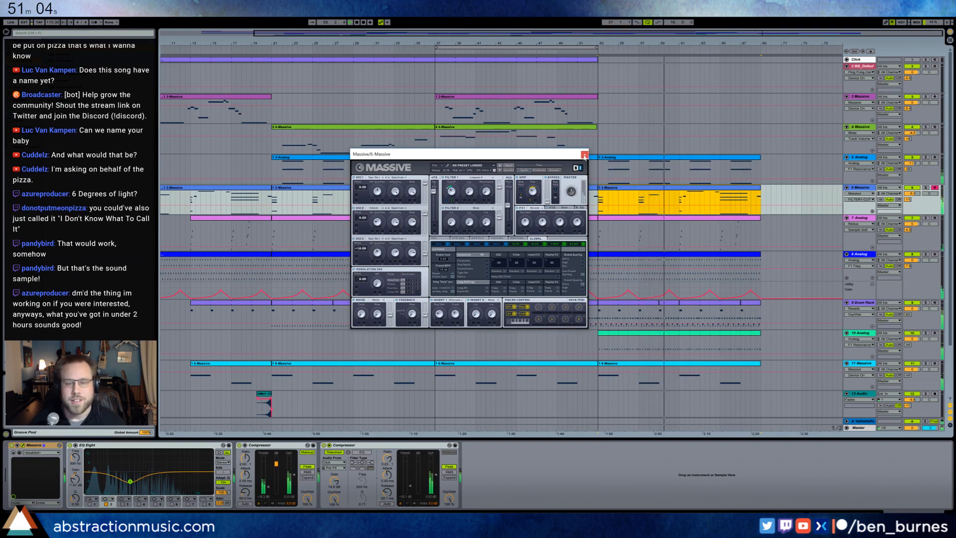
click(585, 154)
Raise the filter 1 frequency of the Analog instrument on track 10.
click(611, 173)
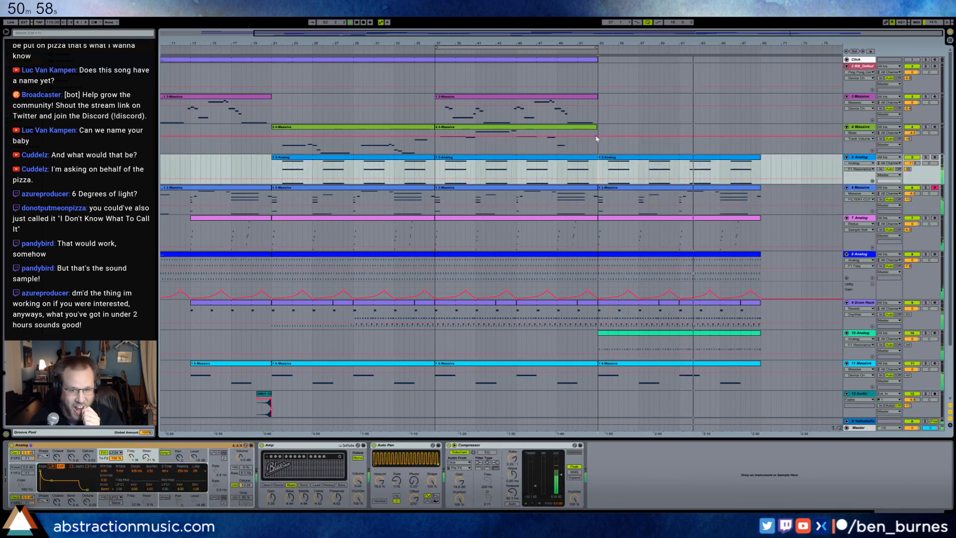
scroll(719, 343, down, 2)
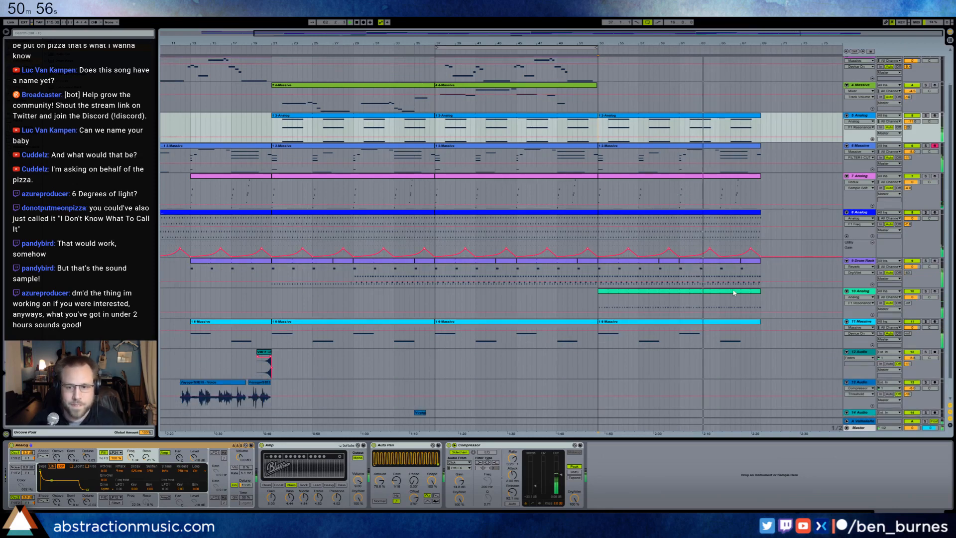
click(717, 305)
click(132, 450)
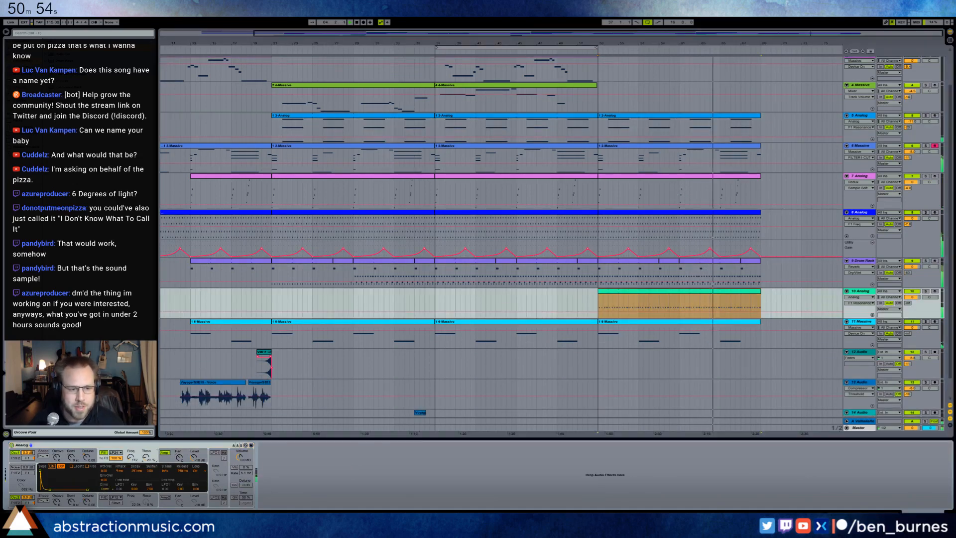
drag(131, 457, 131, 445)
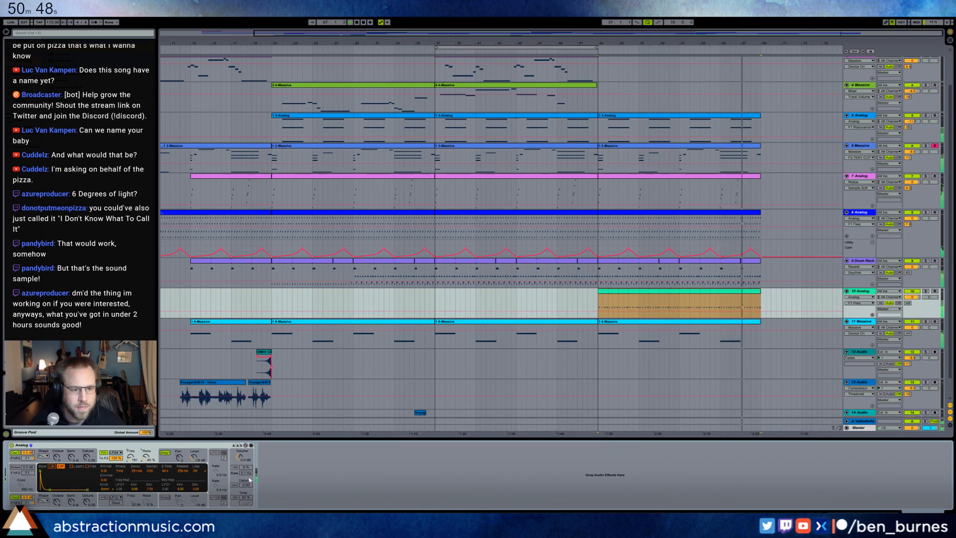
Enable unison on track 10's Analog and adjust its number of unison voices.
click(234, 484)
click(185, 481)
click(184, 489)
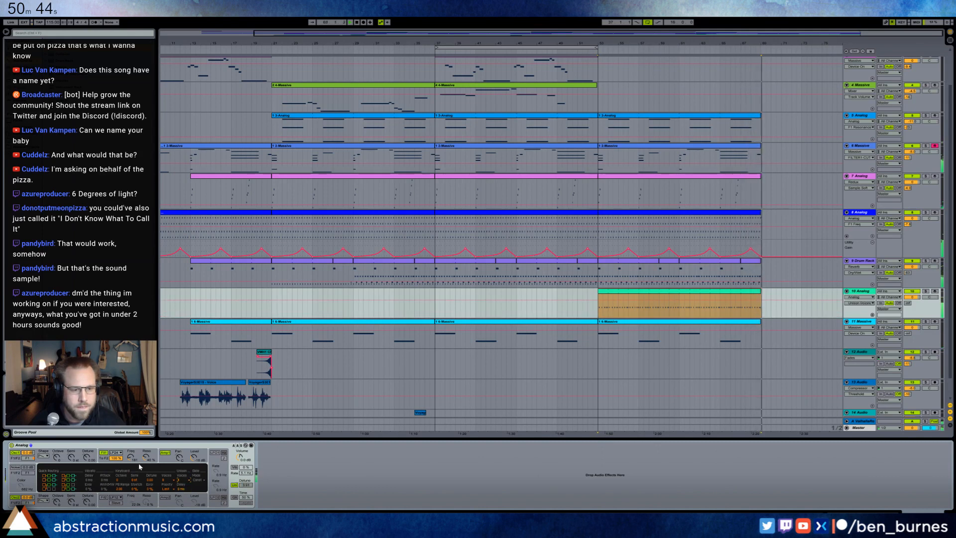
Loop playback over bars 53 to 69 and reduce the filter 1 resonance of track 10's Analog.
click(654, 293)
key(ctrl+l)
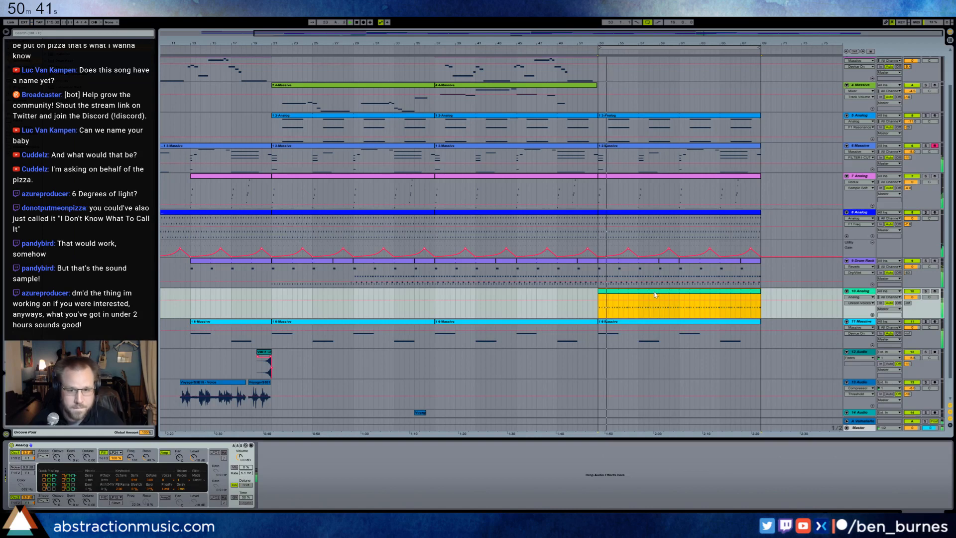
drag(147, 455, 147, 457)
click(131, 458)
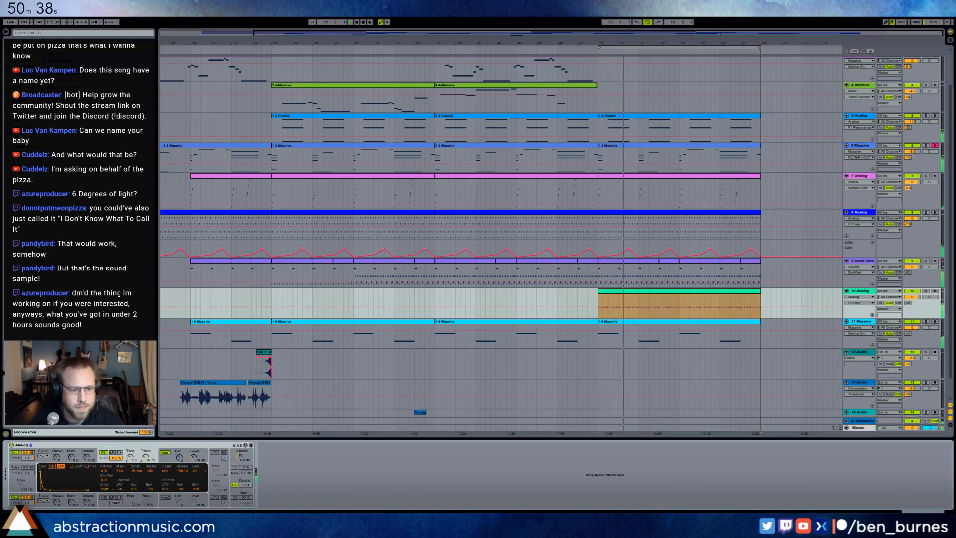
drag(146, 456, 146, 463)
click(18, 460)
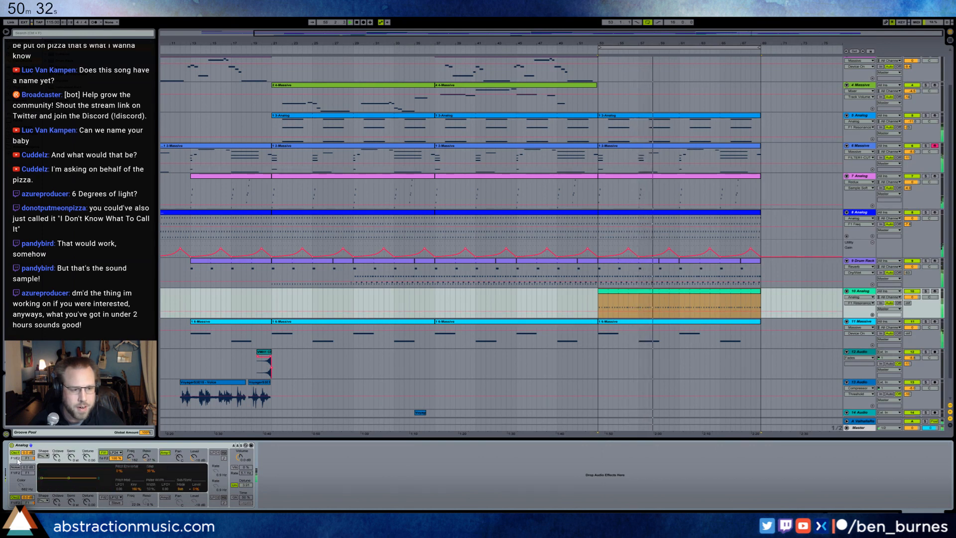
Deactivate the track 5 Analog clip that spans bars 53 to 69.
scroll(652, 239, up, 2)
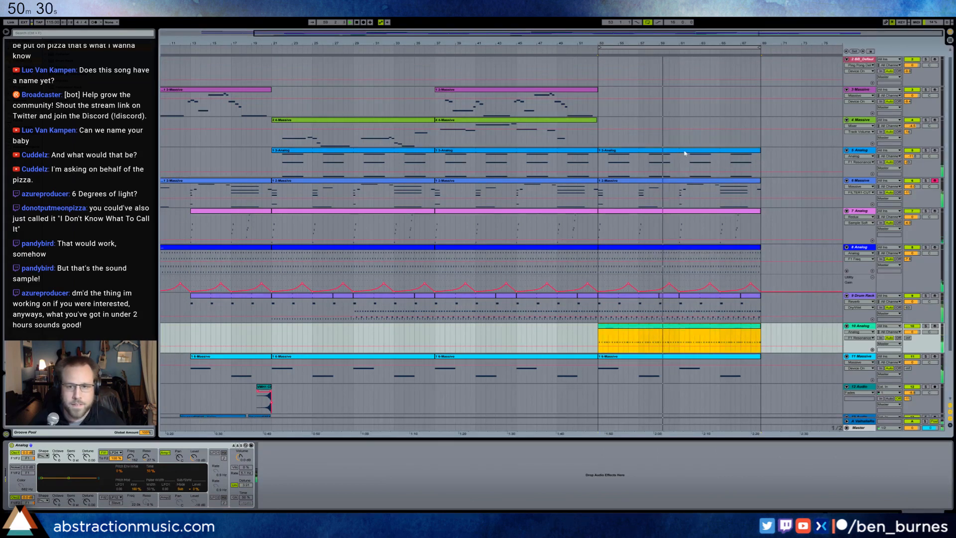
click(666, 148)
key(0)
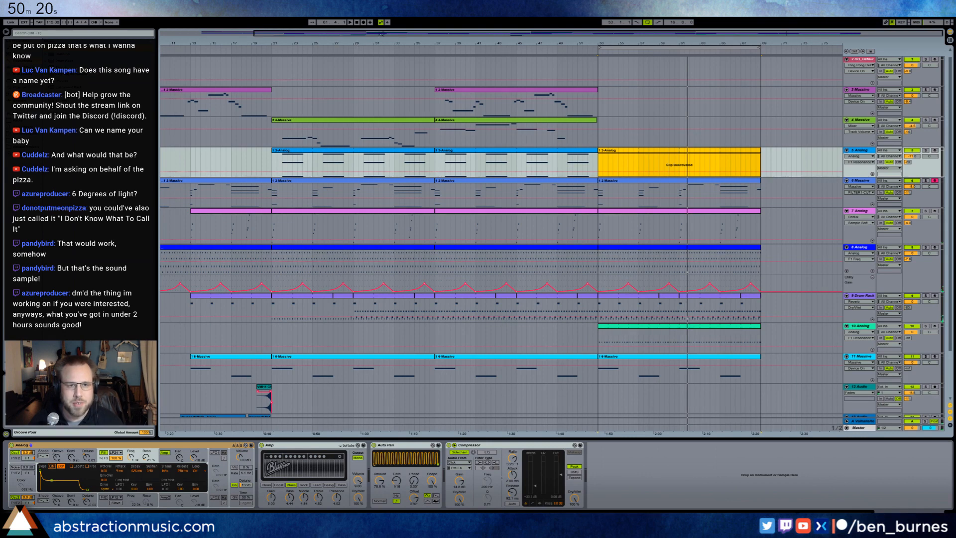
Play from bar 37 and delete the deactivated track 5 Analog clip that spans bars 53 to 69.
drag(381, 35, 380, 27)
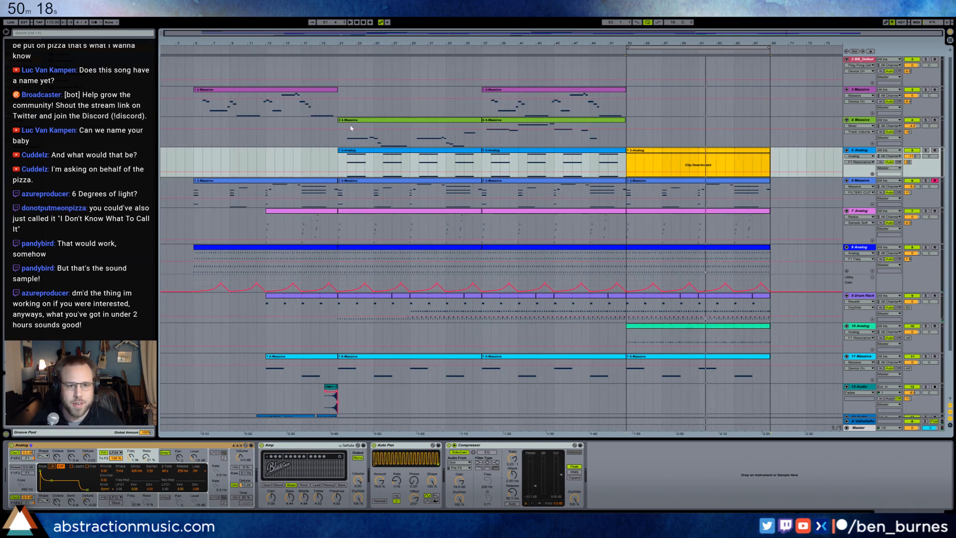
click(483, 109)
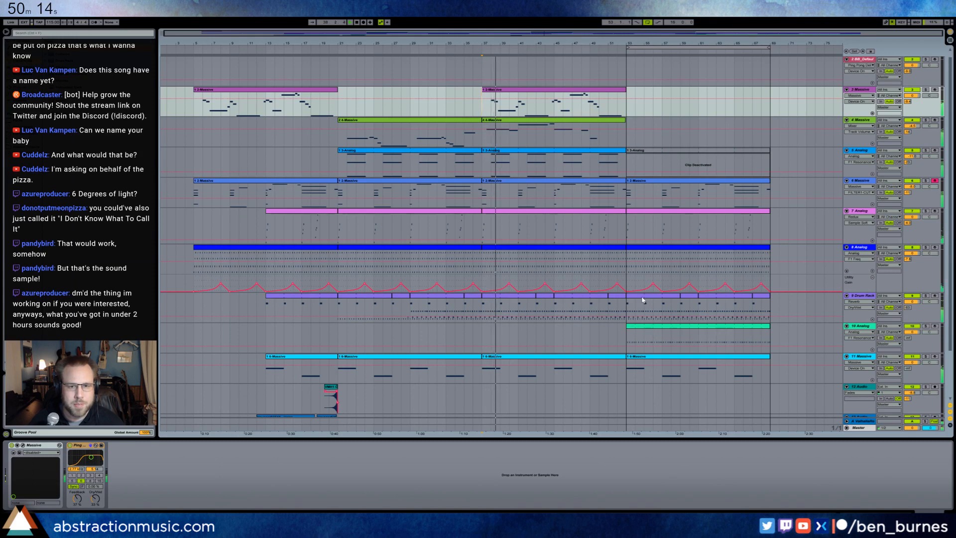
click(665, 162)
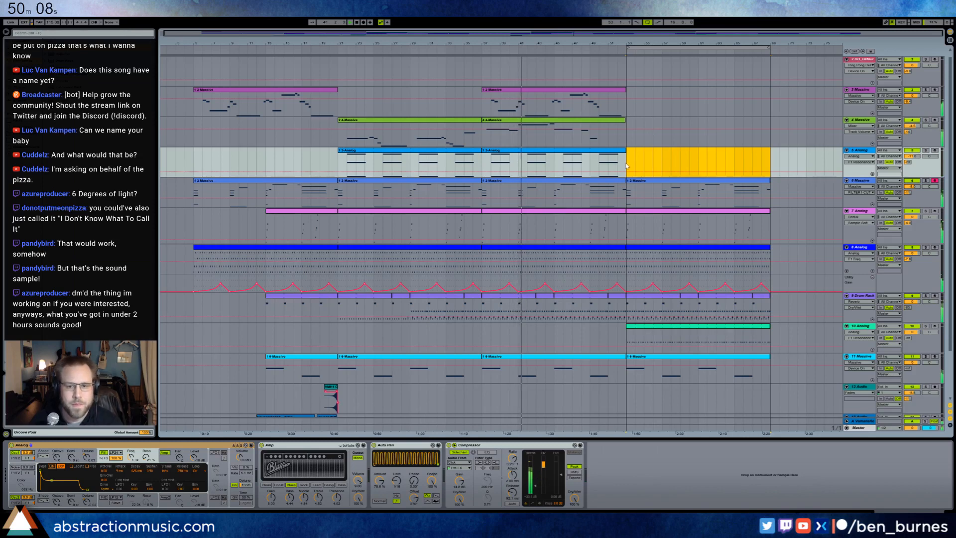
Automate track 8 Analog's oscillator level to ramp up from bar 49 to bar 53 and adjust its filter 1 resonance.
click(653, 250)
click(589, 250)
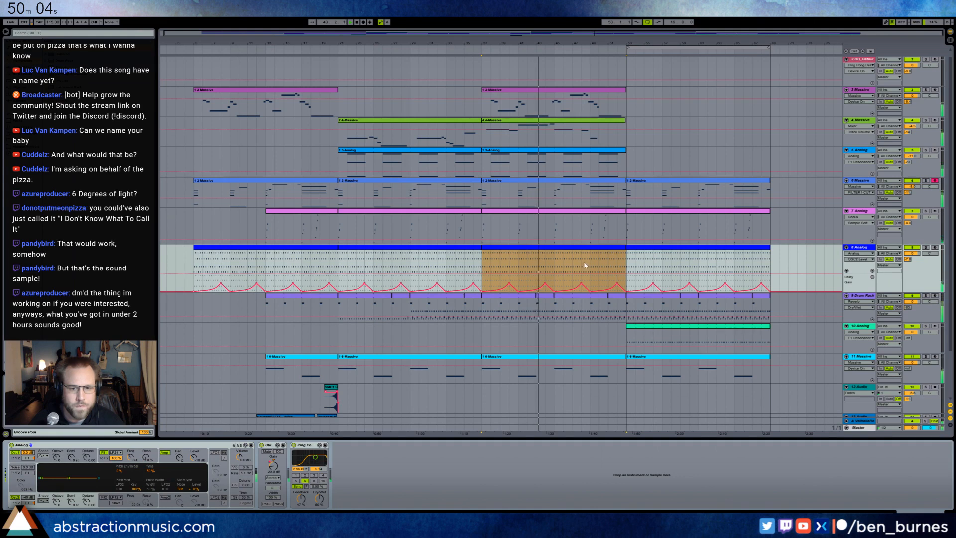
mouse_move(555, 266)
mouse_down()
mouse_move(634, 266)
mouse_move(610, 271)
mouse_move(618, 274)
mouse_move(619, 259)
mouse_up()
click(599, 265)
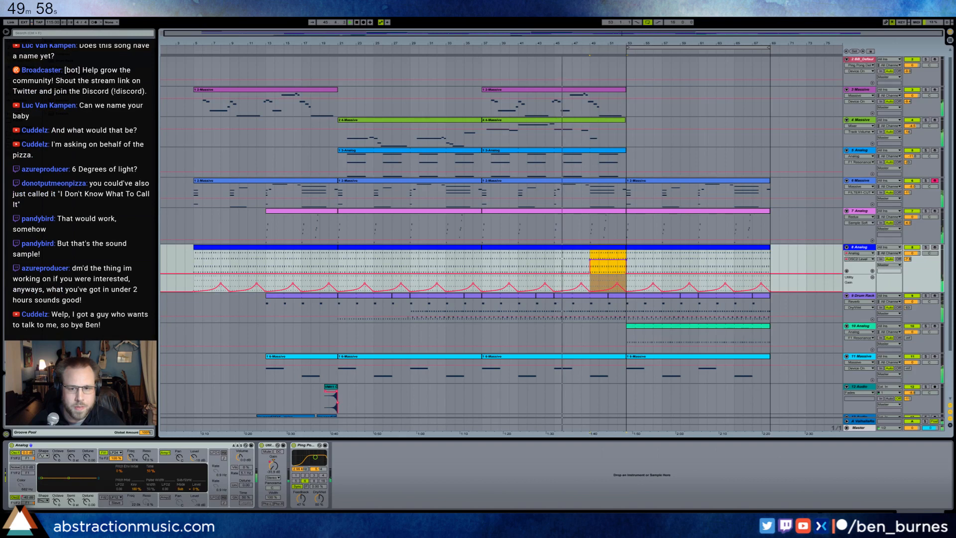
click(591, 260)
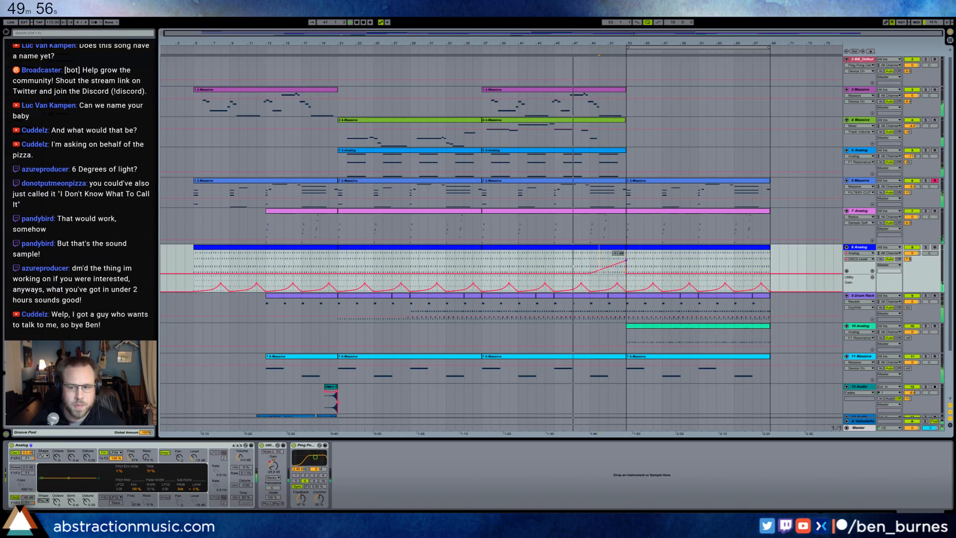
click(627, 273)
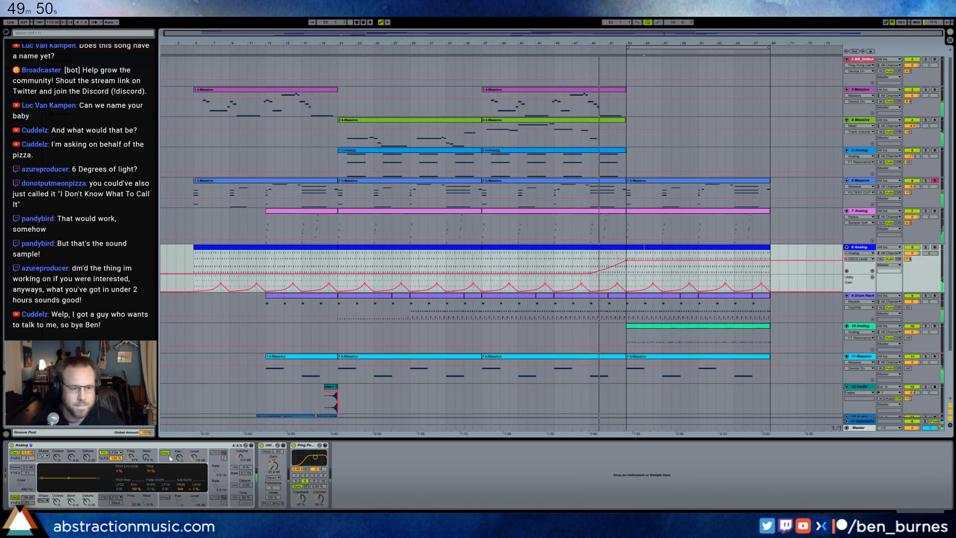
drag(146, 456, 146, 440)
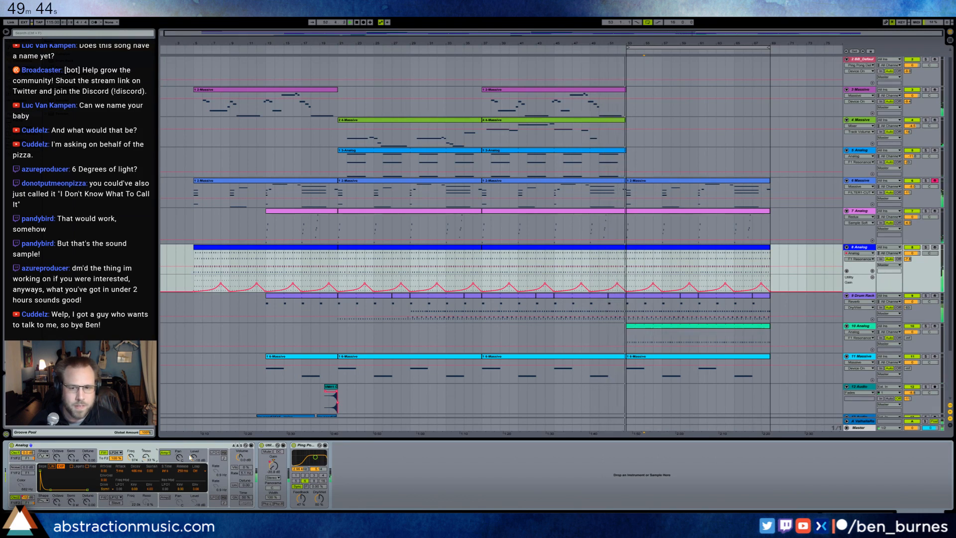
Raise the low points of track 8's Utility Gain automation over bars 53 to 57 and repeat that shape up to bar 69.
mouse_move(627, 291)
mouse_down()
mouse_move(662, 285)
mouse_move(626, 285)
mouse_up()
key(ctrl+d)
click(662, 291)
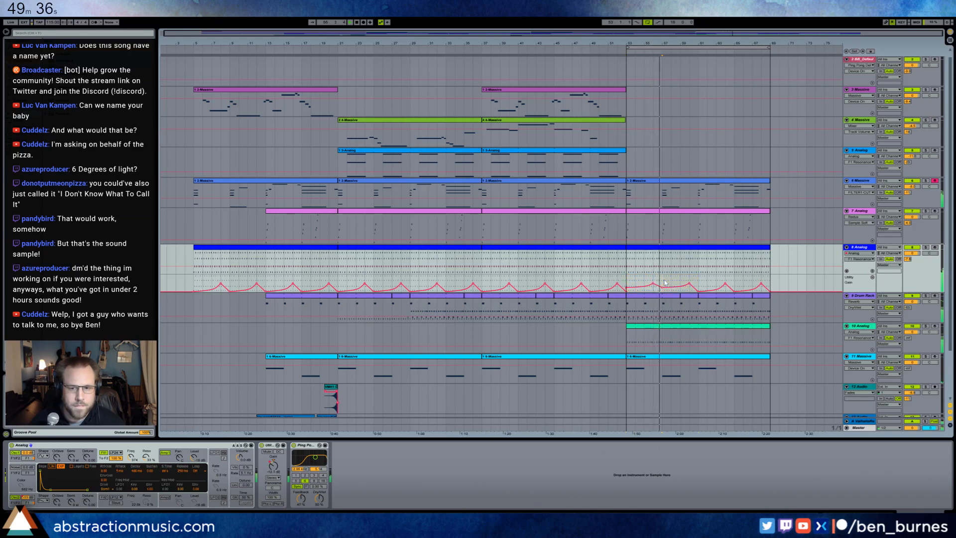
drag(663, 284, 627, 285)
key(ctrl+d)
key(ctrl+d)
key(ctrl+d)
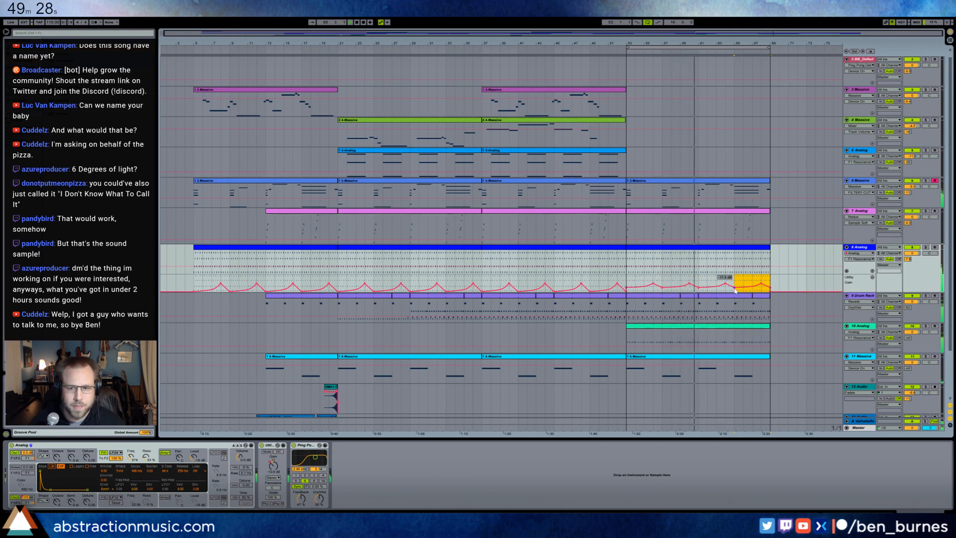
click(770, 291)
click(636, 287)
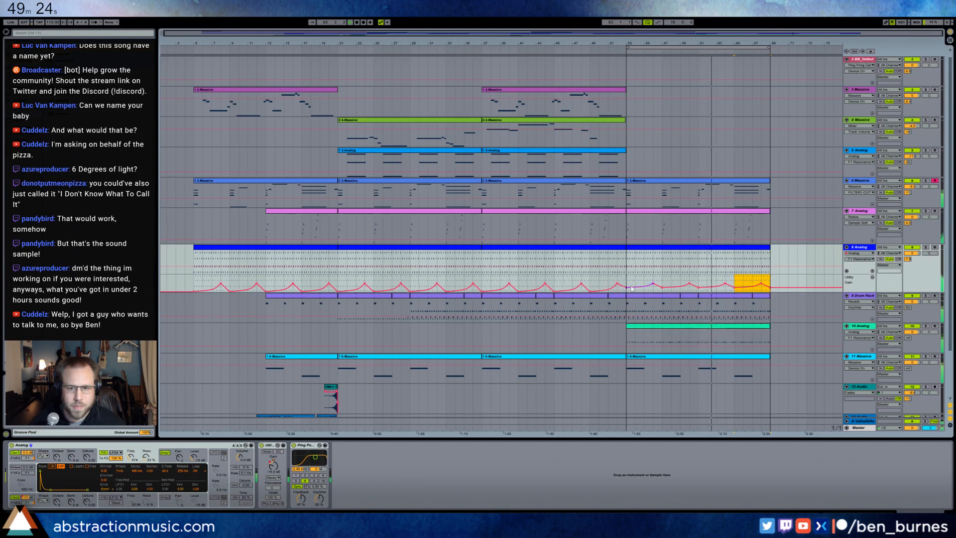
Delete the short single notes before the last chord and at the end of track 6's Massive clip from bar 53.
double_click(724, 185)
double_click(428, 403)
drag(628, 432, 567, 377)
key(Delete)
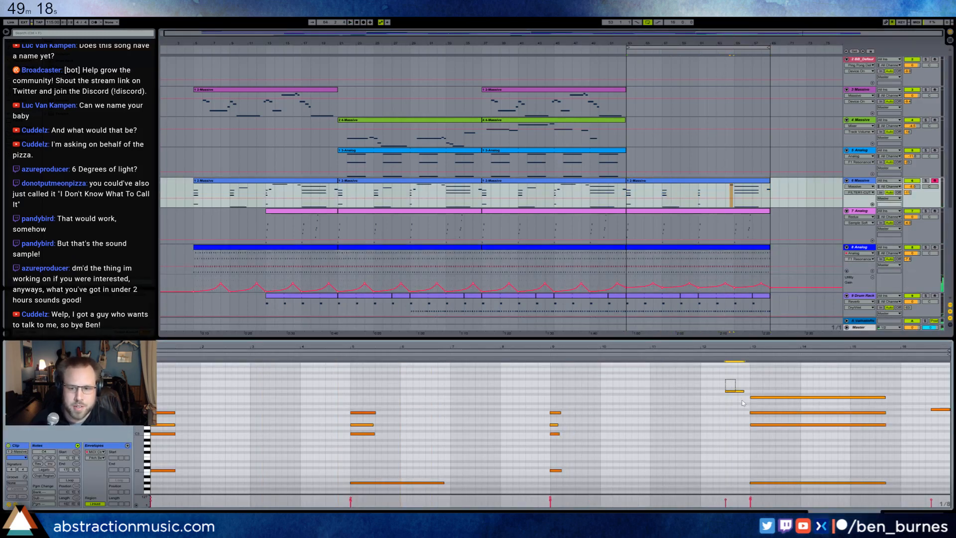
double_click(936, 409)
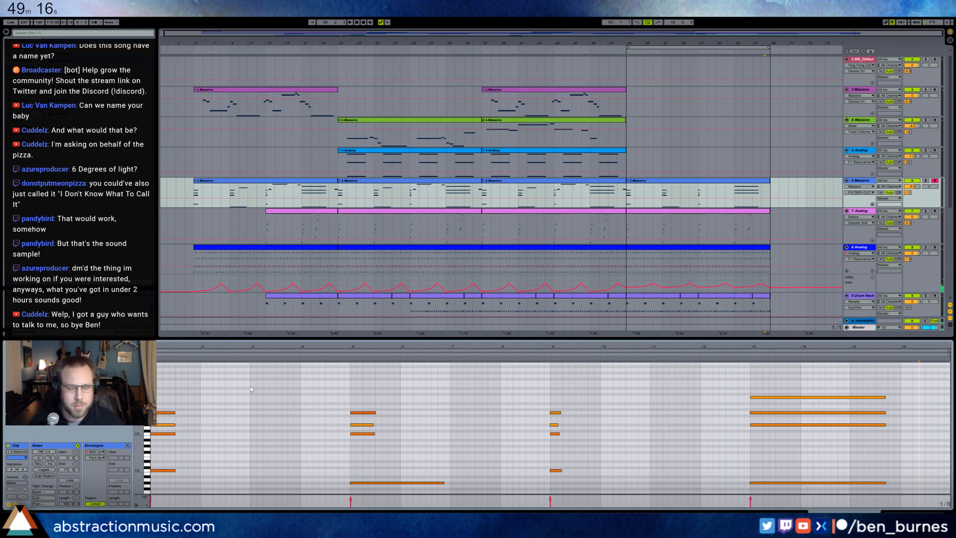
Thin out track 6's clip by deleting one inner note from each of its four chords.
drag(158, 418, 315, 431)
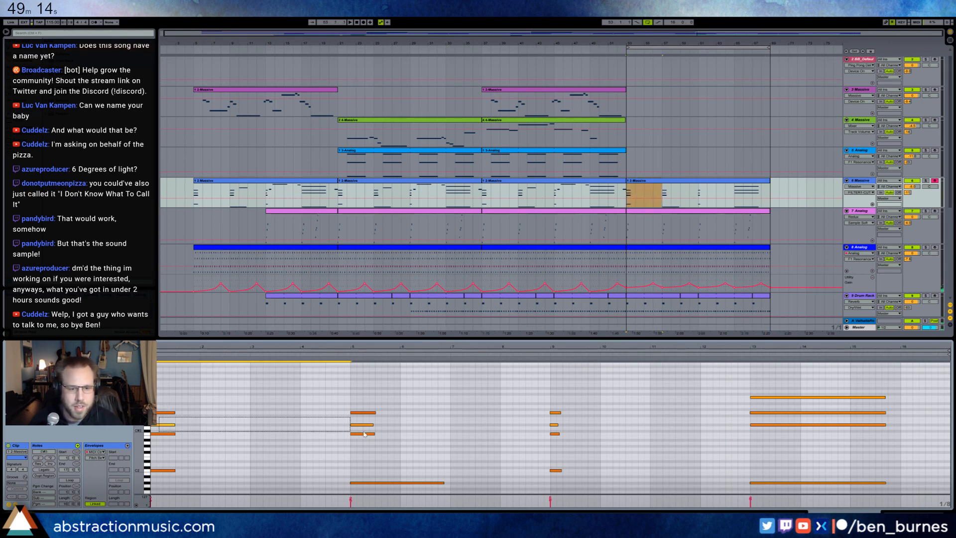
key(Delete)
click(533, 421)
click(744, 410)
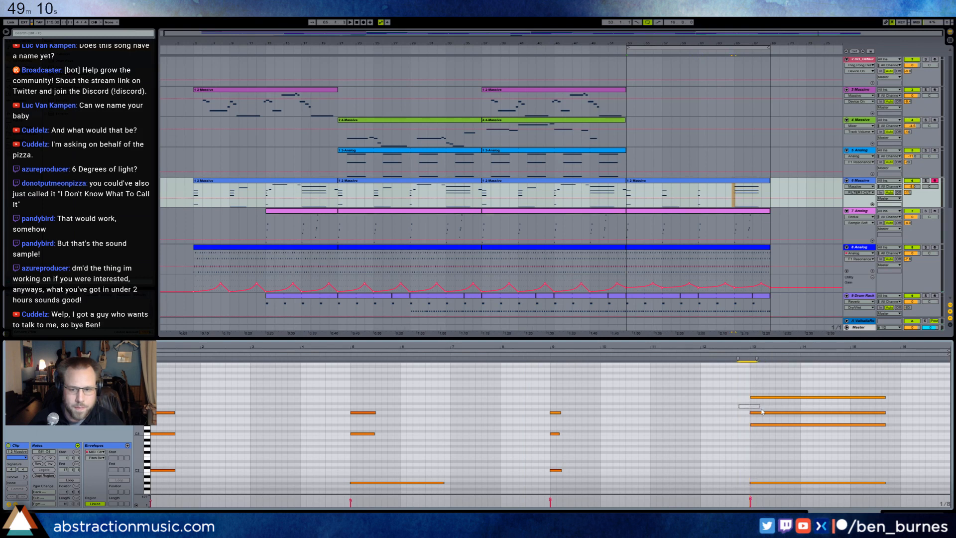
double_click(765, 413)
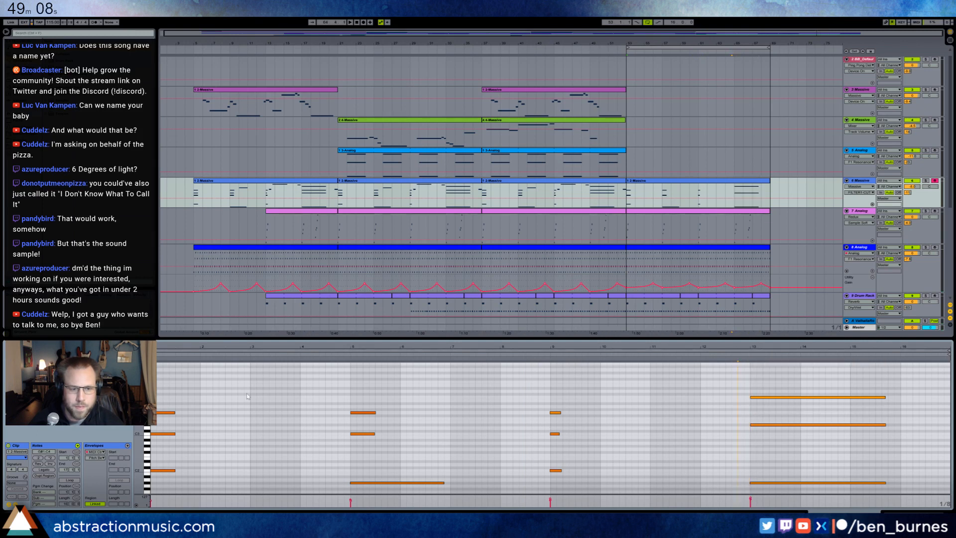
Transpose the upper chord notes of track 6's clip down an octave and play the section back.
key(ctrl+a)
drag(780, 387, 109, 443)
key(shift+Down)
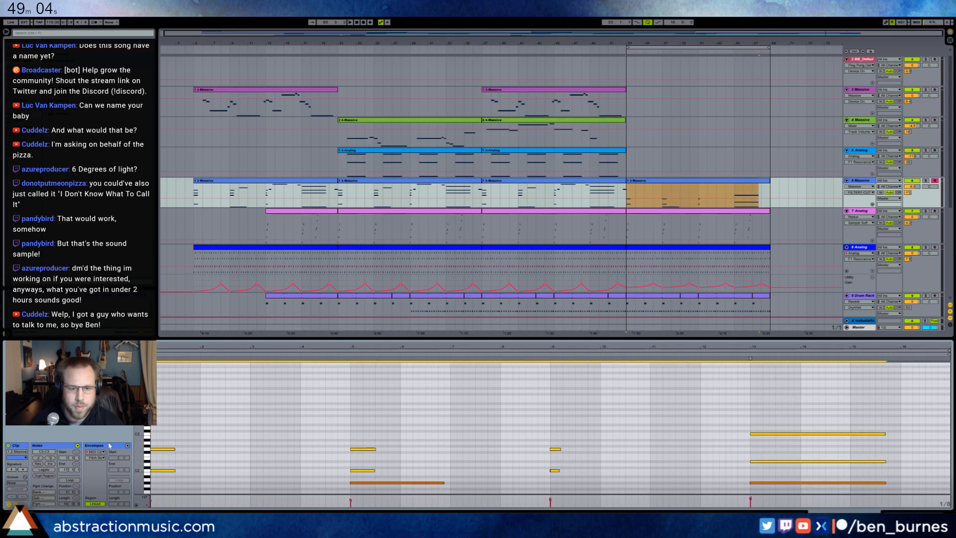
key(space)
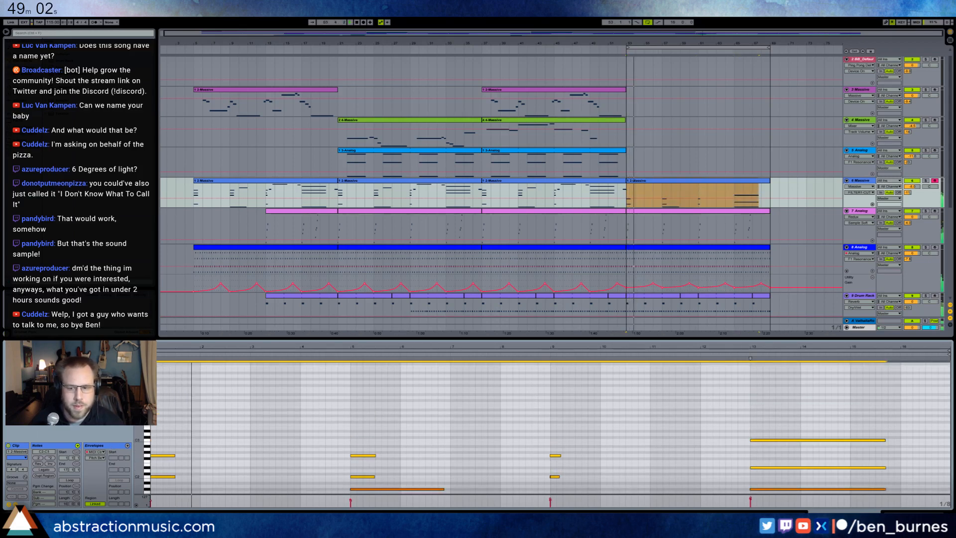
key(shift+Tab)
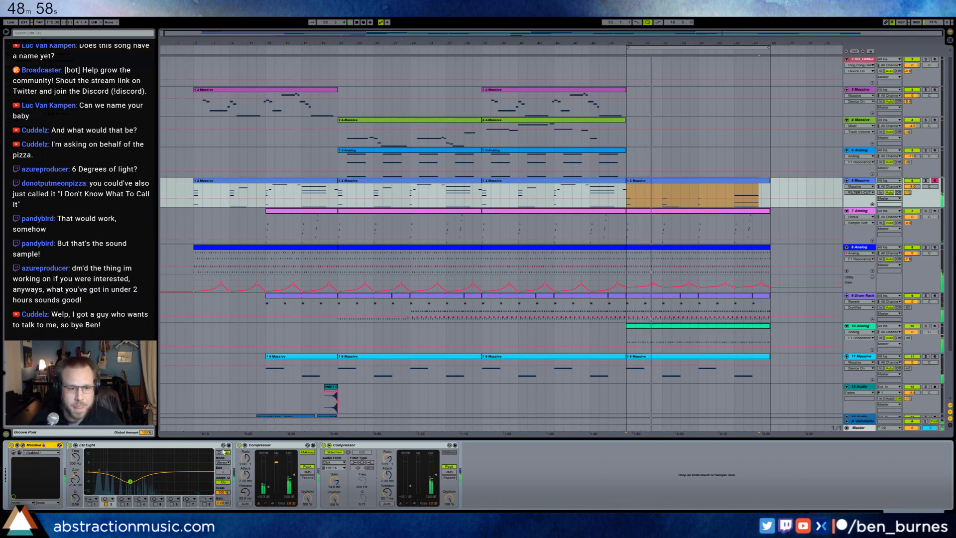
Lower the Ping Pong Delay dry/wet automation on track 8 from bar 53 onward.
click(646, 260)
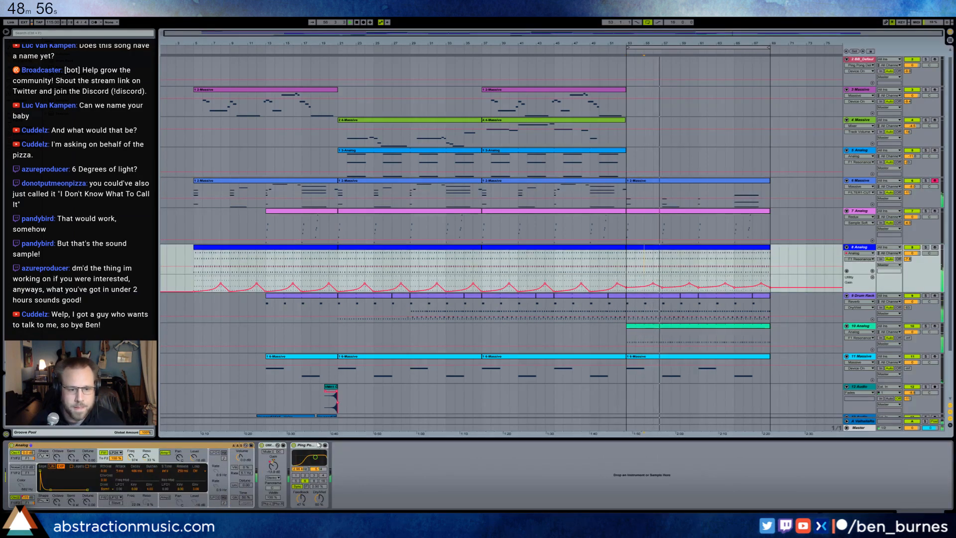
click(320, 503)
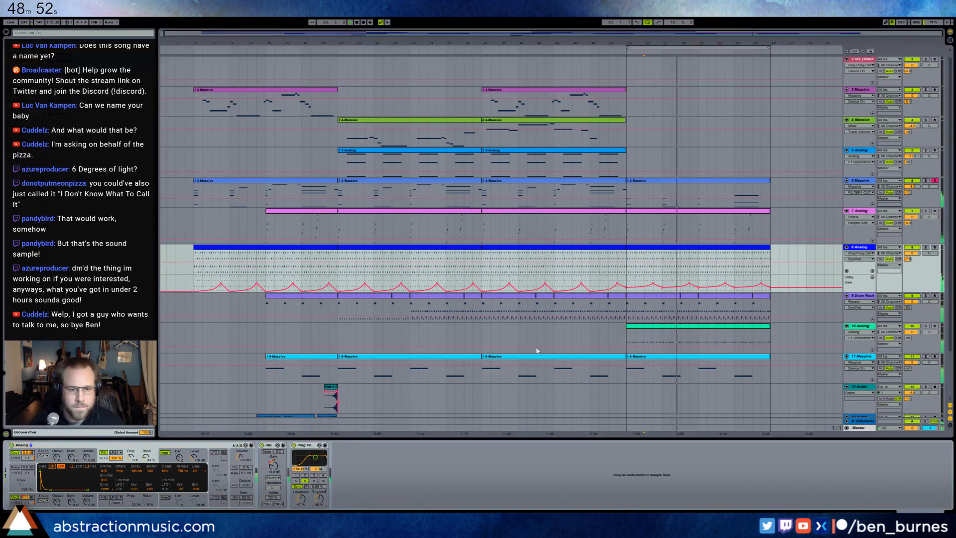
drag(629, 264, 762, 265)
click(771, 263)
click(771, 261)
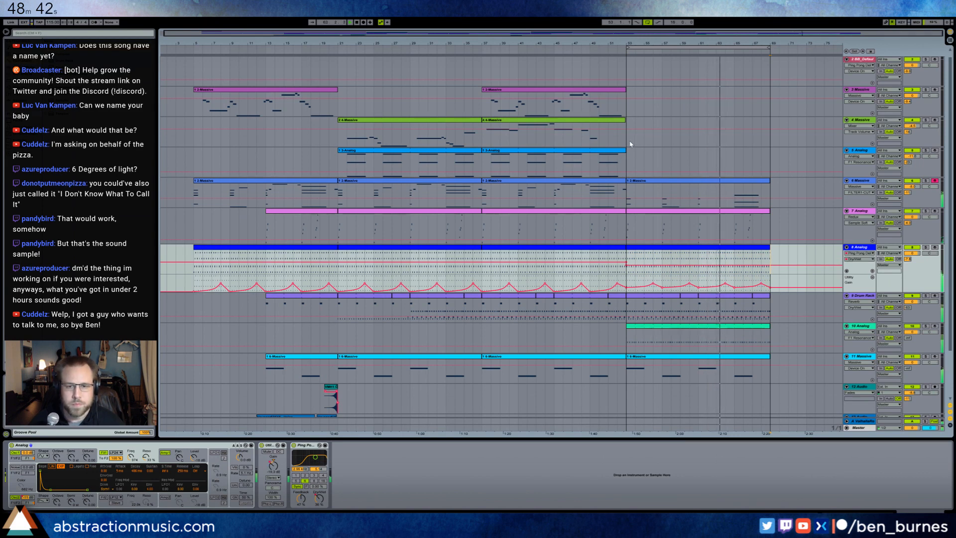
Add a MIDI track with Massive below track 10 and create an empty clip on it from bar 53 to 69.
click(627, 157)
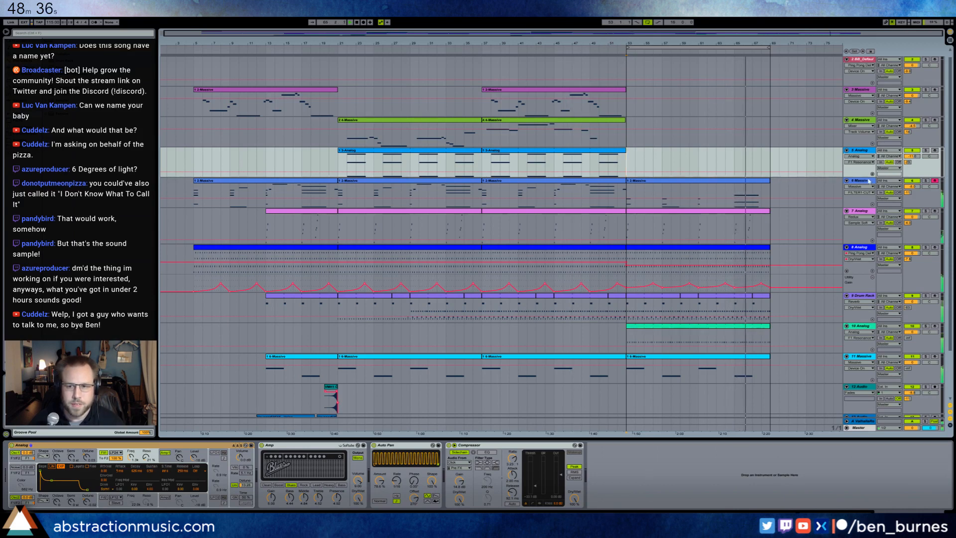
click(870, 332)
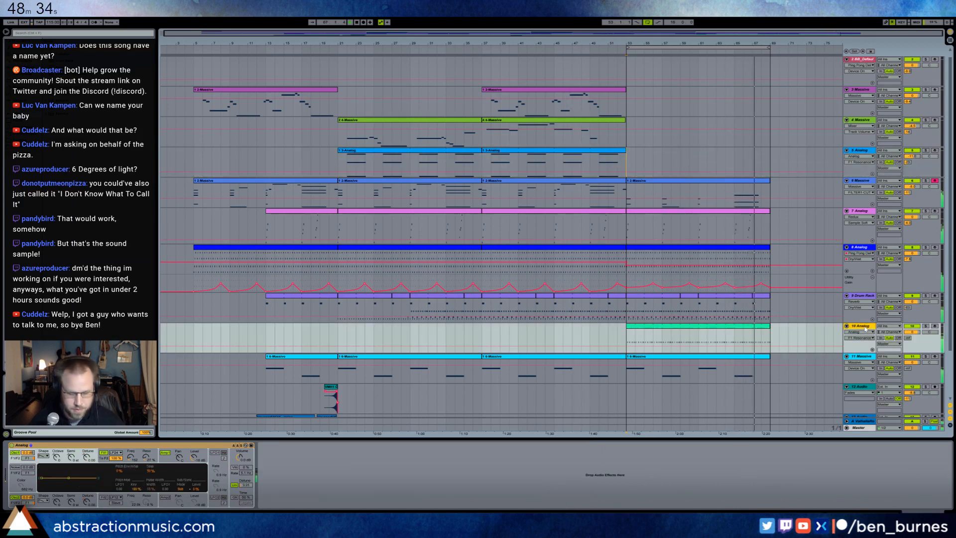
key(ctrl+shift+t)
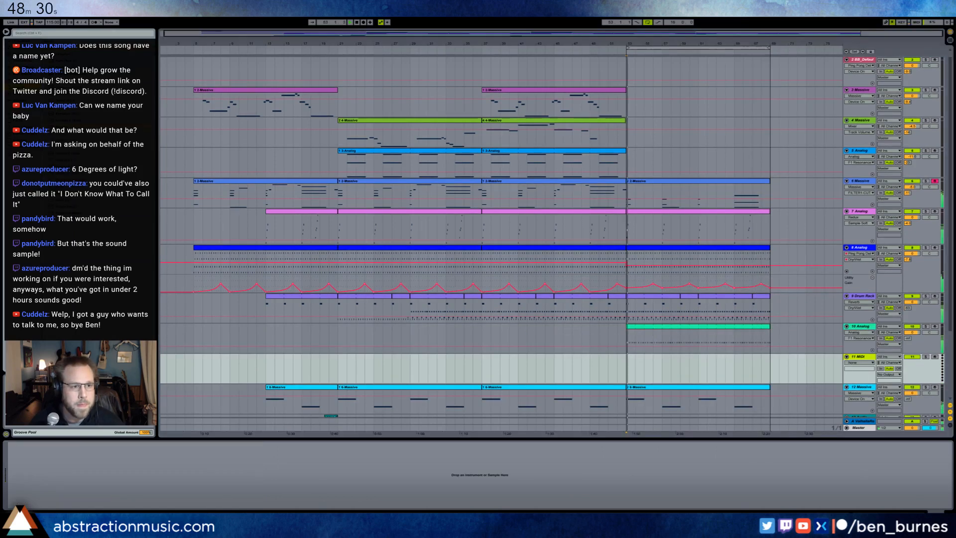
drag(683, 368, 770, 358)
key(ctrl+shift+m)
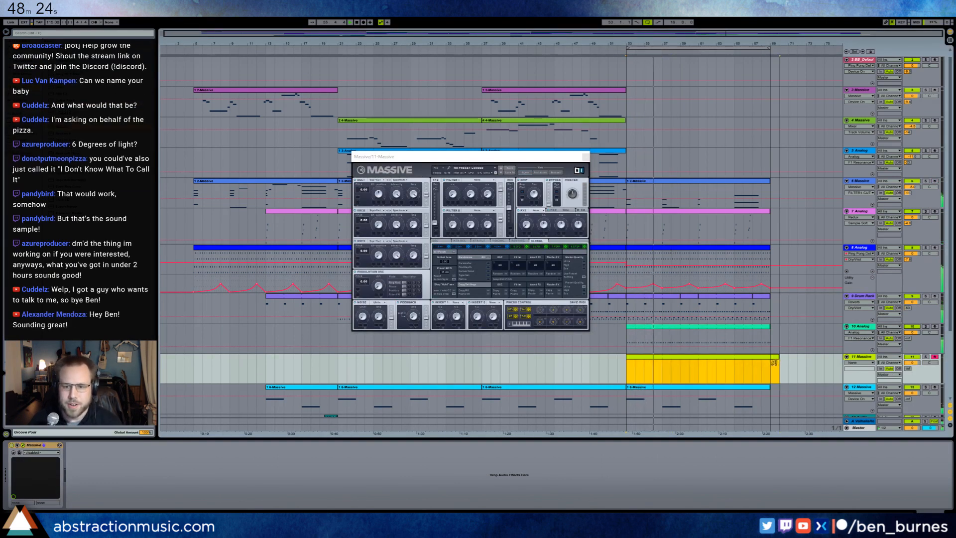
Add a short note at the start of track 11's clip, duplicate it into a row of five, and adjust their velocity.
double_click(645, 365)
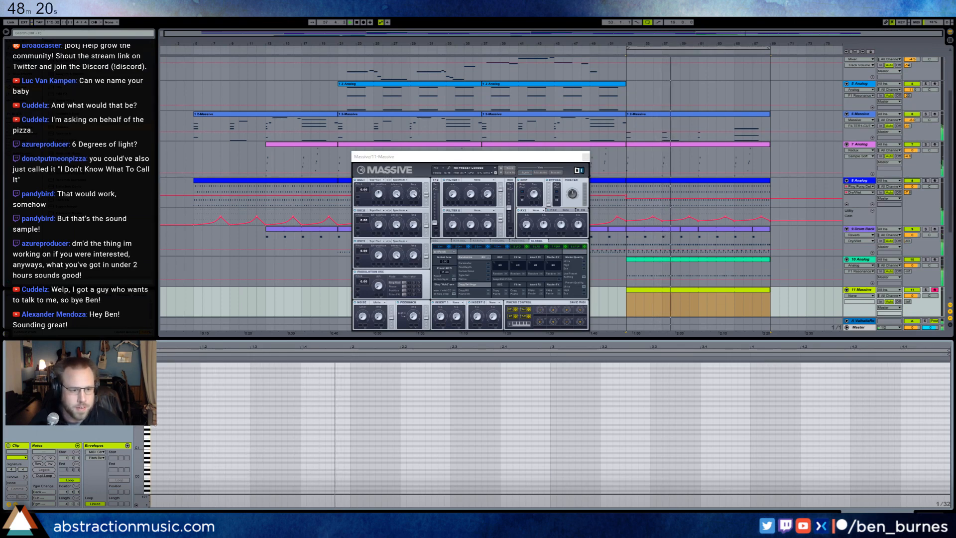
double_click(154, 450)
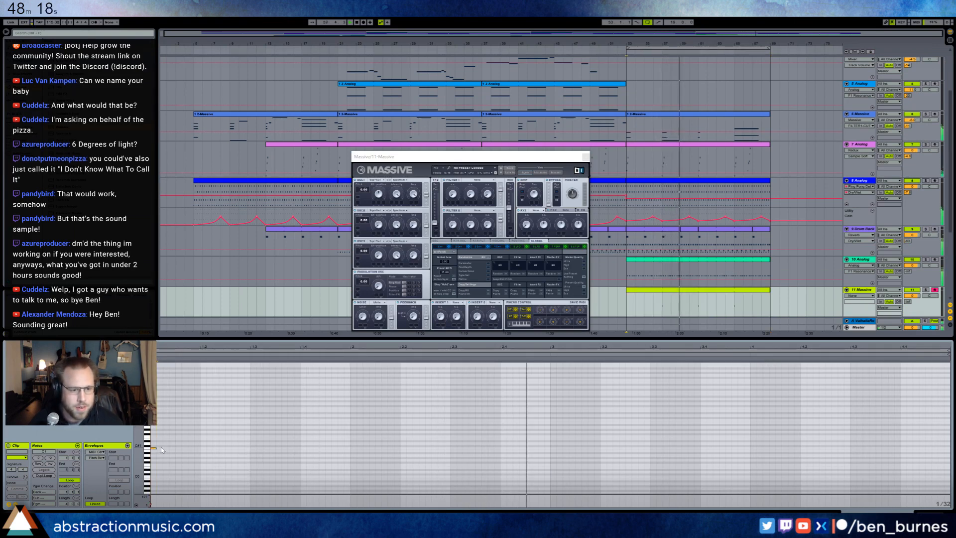
key(ctrl+d)
key(ctrl+d)
key(ctrl+d)
key(ctrl+d)
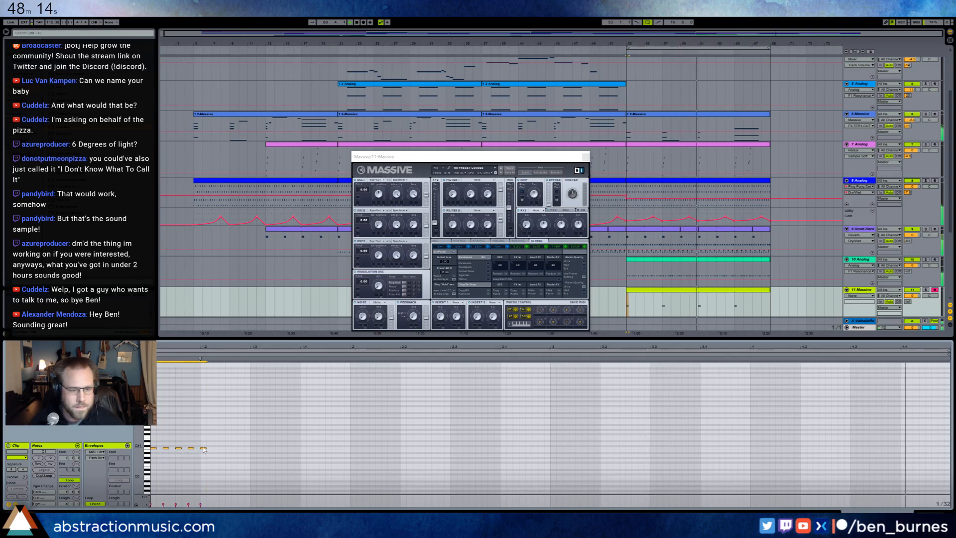
drag(208, 444, 152, 457)
drag(163, 505, 163, 503)
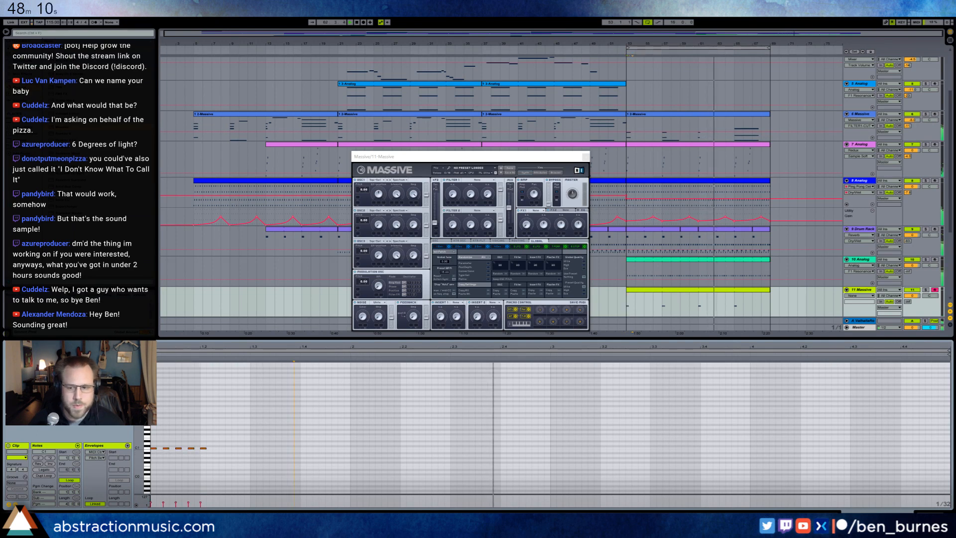
Return to Massive on track 11 and adjust the amp level of its second oscillator.
key(shift+Tab)
drag(500, 157, 475, 174)
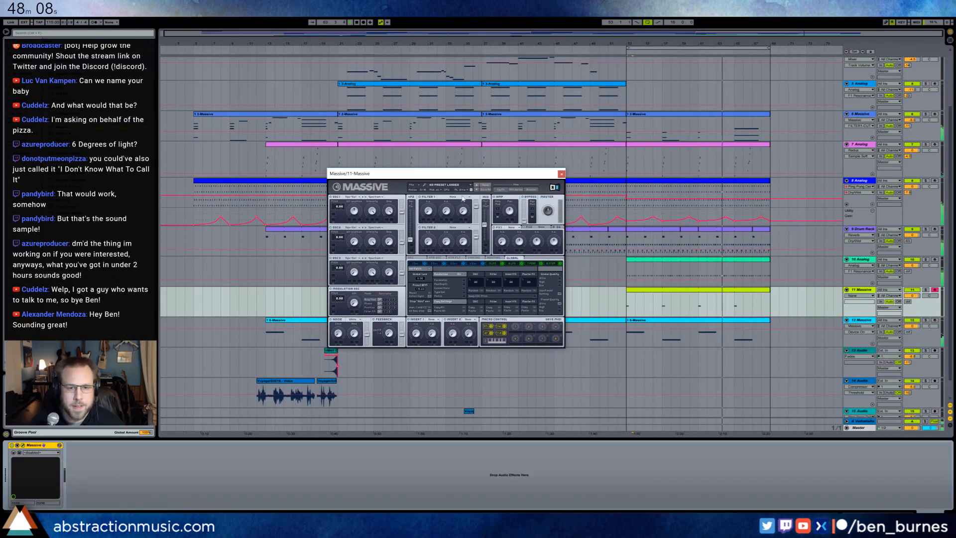
drag(389, 241, 384, 190)
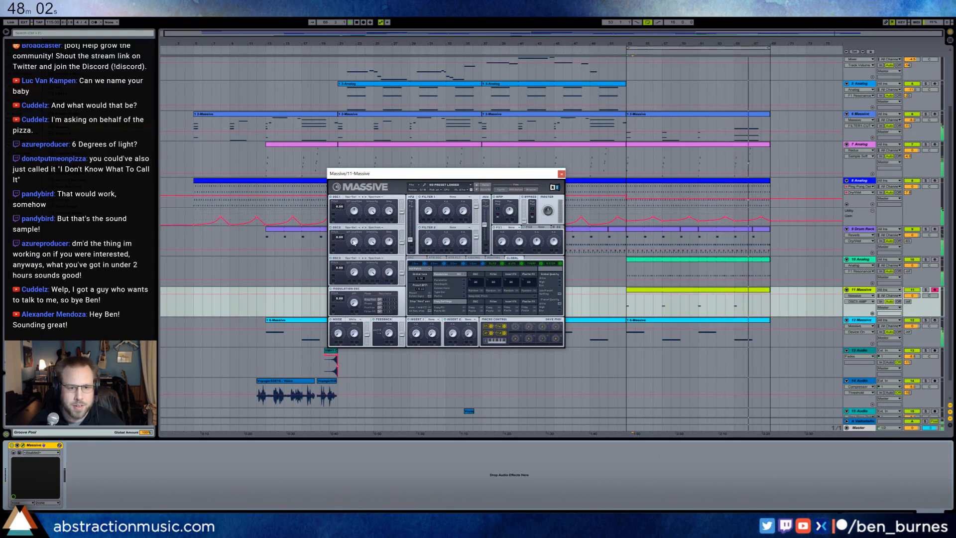
click(389, 242)
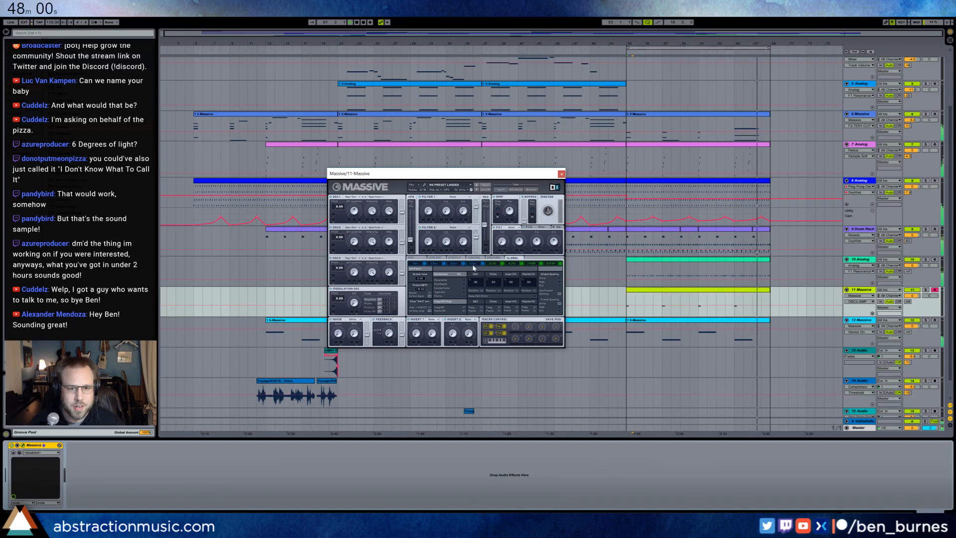
Shape Massive's envelope 4 with a short attack and a curved decay down to zero.
click(473, 264)
drag(444, 278, 426, 272)
click(548, 308)
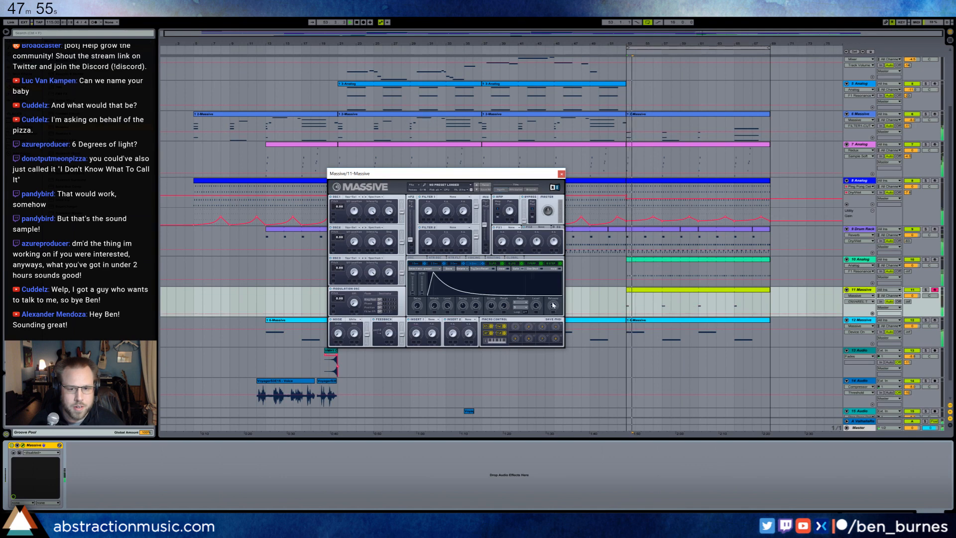
Choose an effect type for Massive's FX1 slot.
click(511, 228)
click(505, 226)
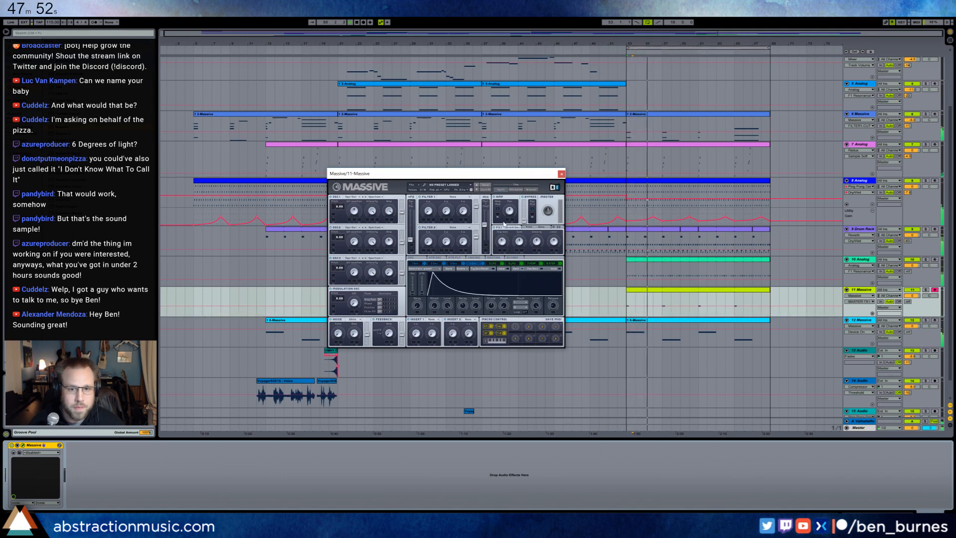
Solo track 11, play it back and change the effect type in Massive's FX1 slot by ear.
drag(908, 301, 908, 285)
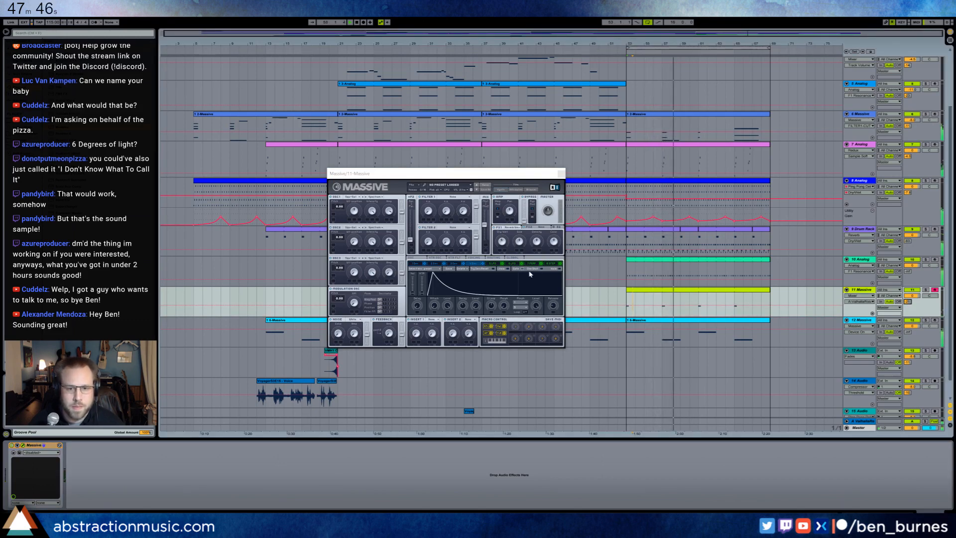
click(927, 289)
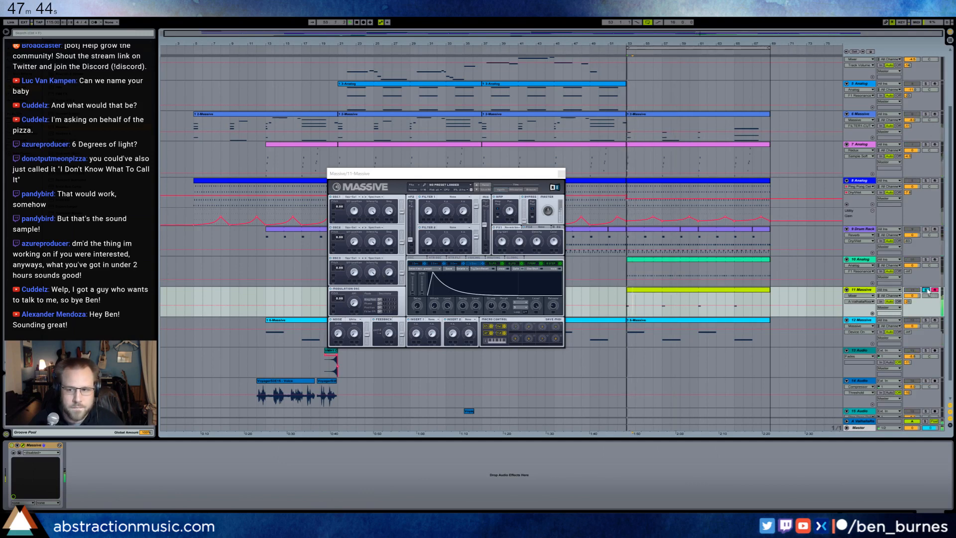
key(space)
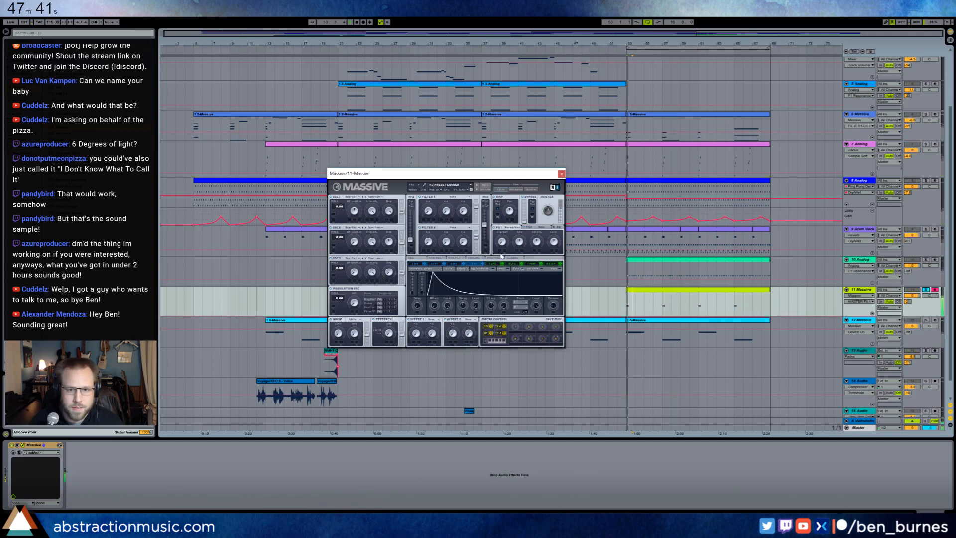
click(509, 228)
click(520, 231)
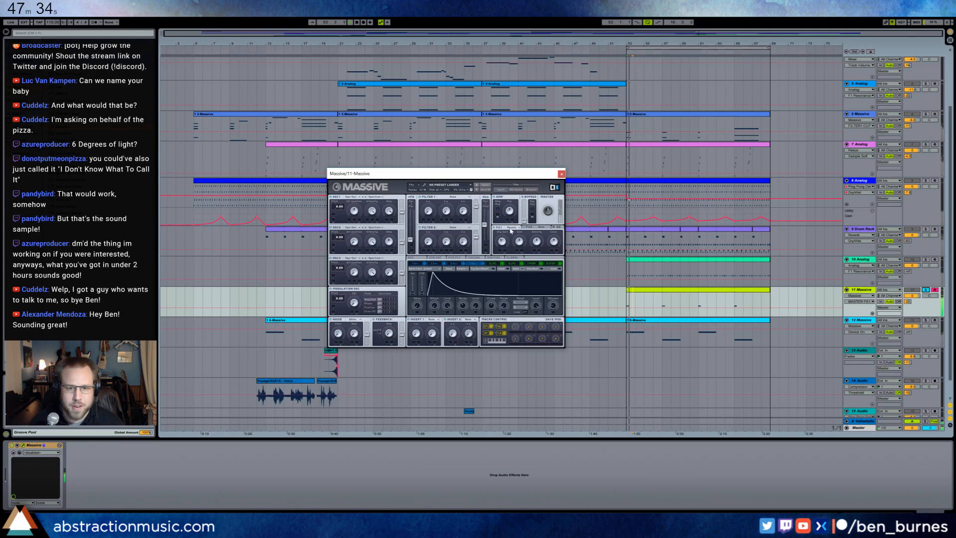
click(509, 228)
click(514, 234)
key(space)
key(space)
click(510, 228)
click(512, 249)
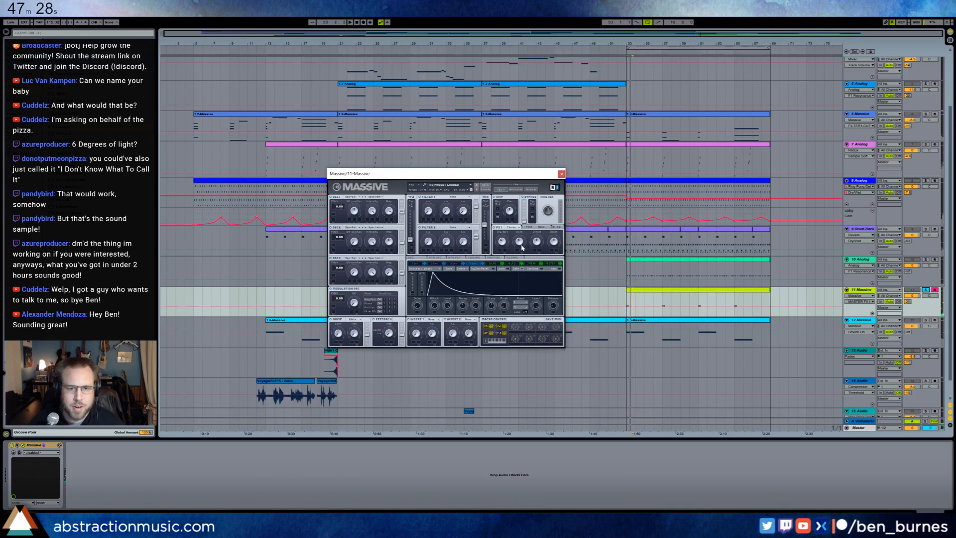
Adjust track 11's level, unsolo the track and close its Massive window.
drag(908, 301, 907, 280)
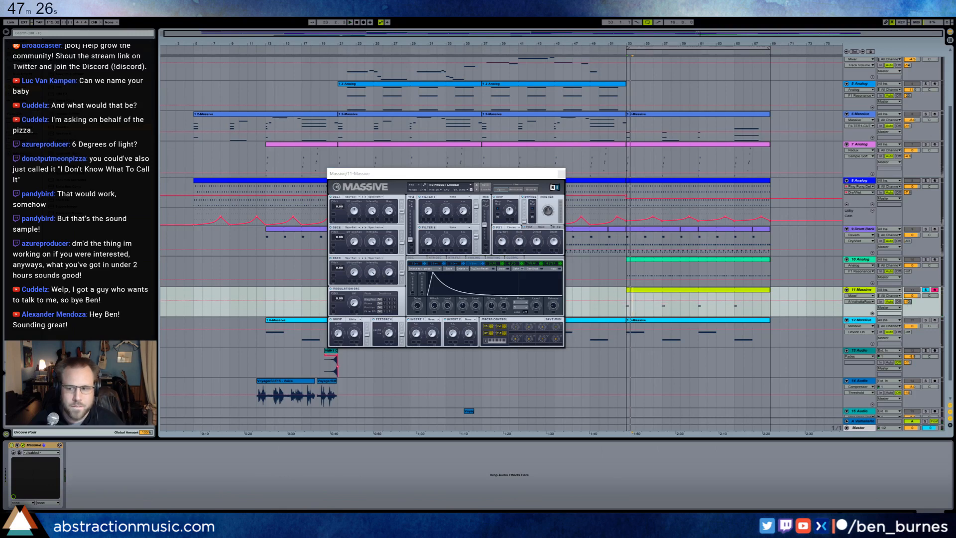
click(925, 290)
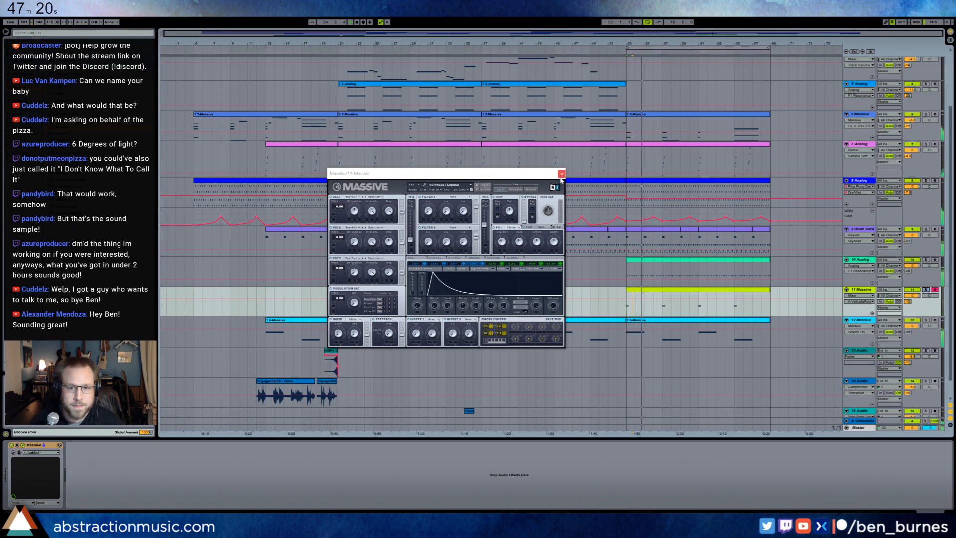
click(561, 173)
Paste a copy of track 13's short swelling audio clip so that it leads into bar 53.
scroll(523, 249, up, 3)
scroll(482, 292, down, 4)
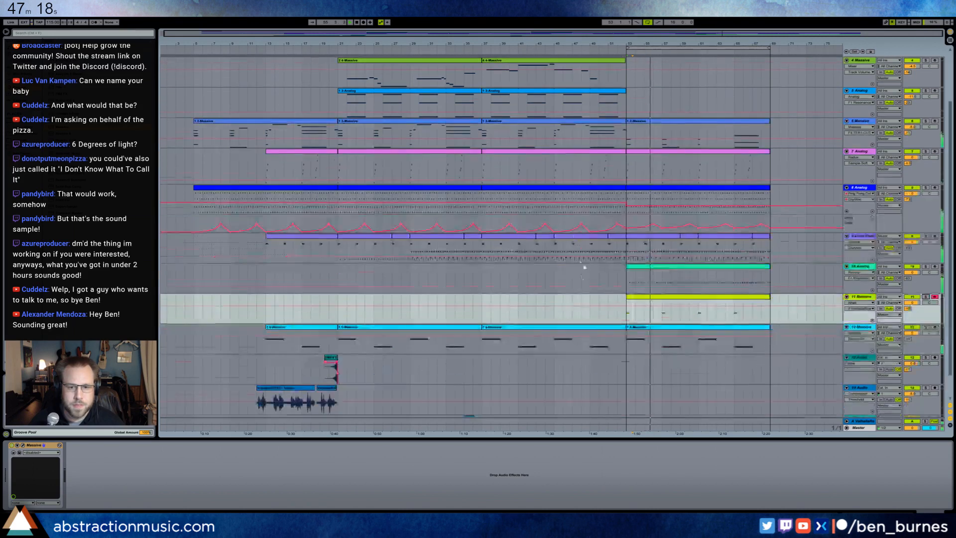
click(608, 340)
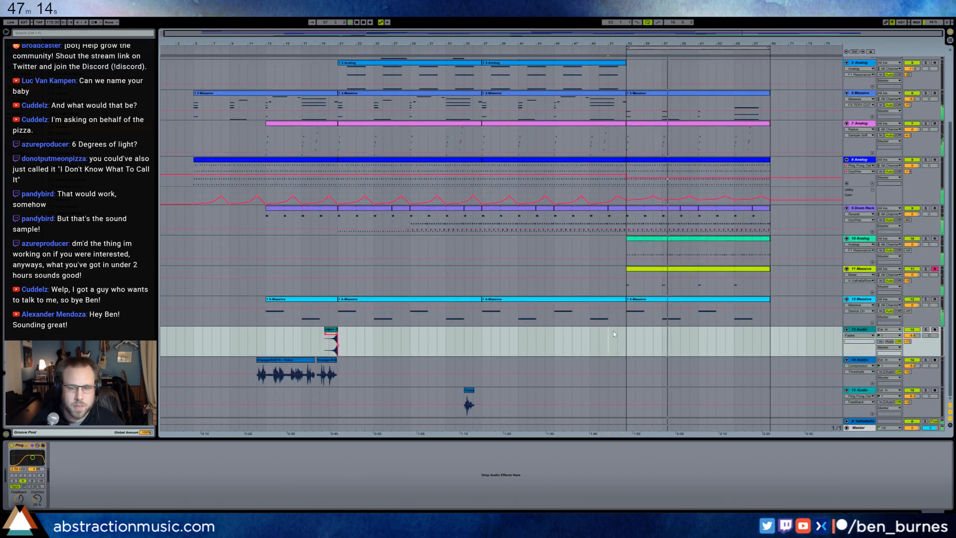
key(ctrl+v)
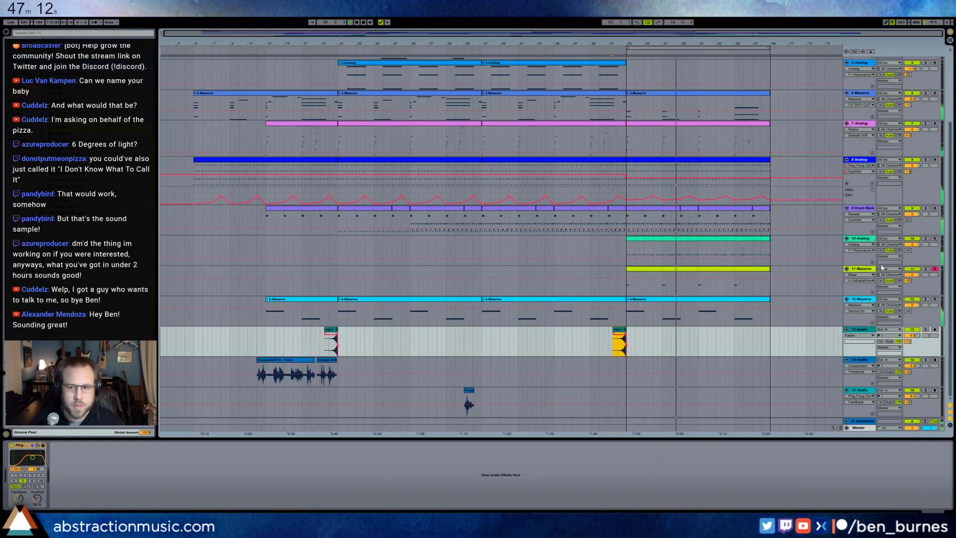
Rebalance the volume of track 11 against the other parts during playback.
drag(912, 274, 911, 288)
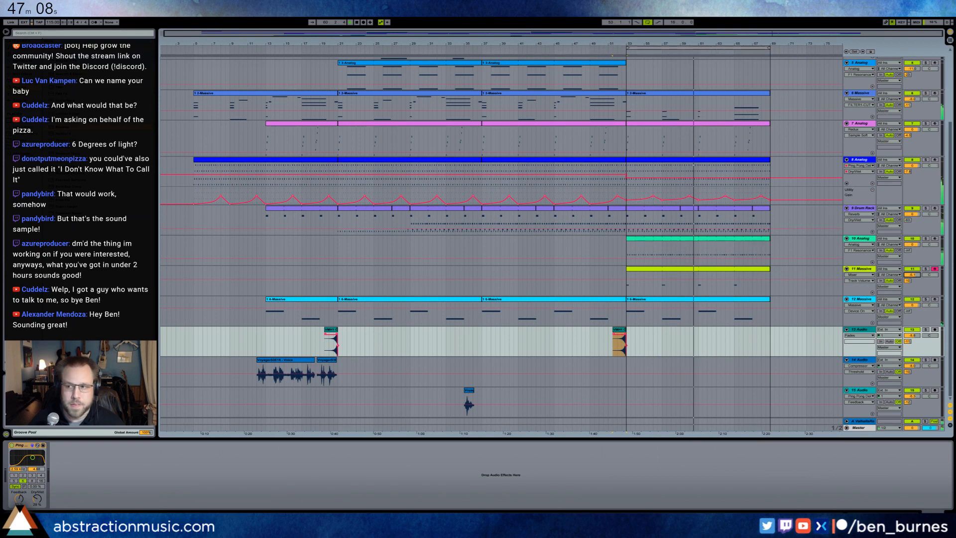
click(878, 483)
drag(912, 275, 912, 267)
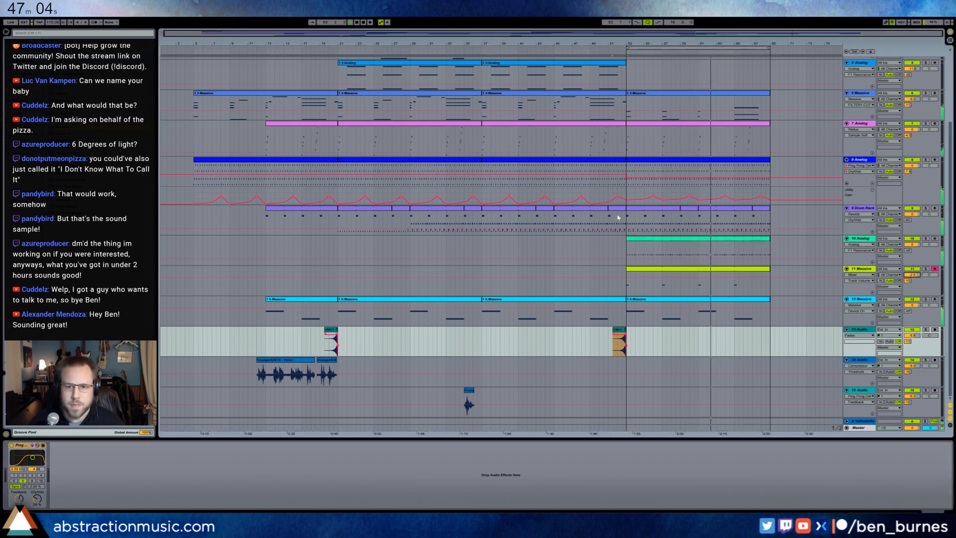
Open the drum clip at bar 53 and duplicate its opening bass drum note three times into a quick run.
drag(628, 220, 644, 221)
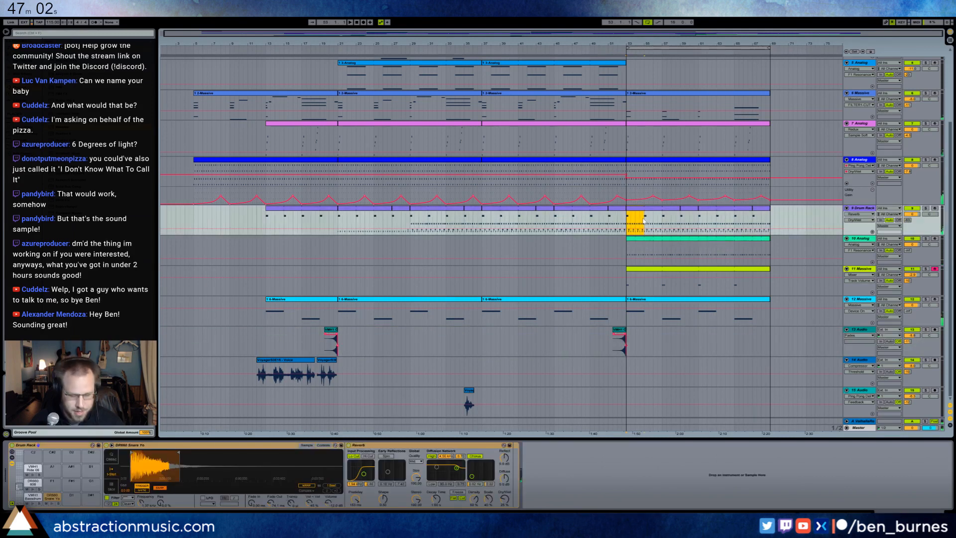
double_click(635, 215)
click(199, 392)
key(ctrl+d)
key(ctrl+d)
key(ctrl+d)
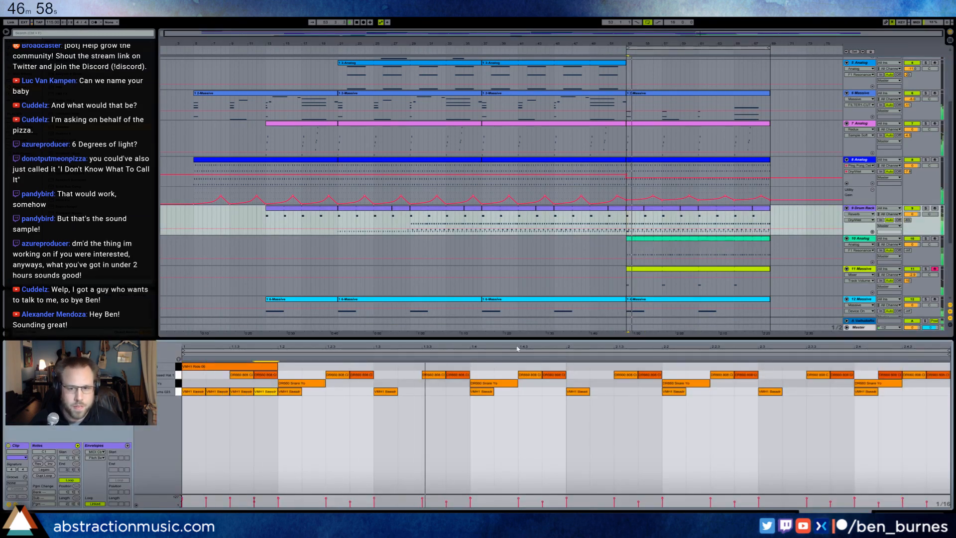
Copy the edited drum clip from bar 53 and paste it at bars 57, 61 and 65.
click(636, 208)
click(663, 217)
key(ctrl+v)
click(699, 218)
key(ctrl+v)
click(735, 218)
key(ctrl+v)
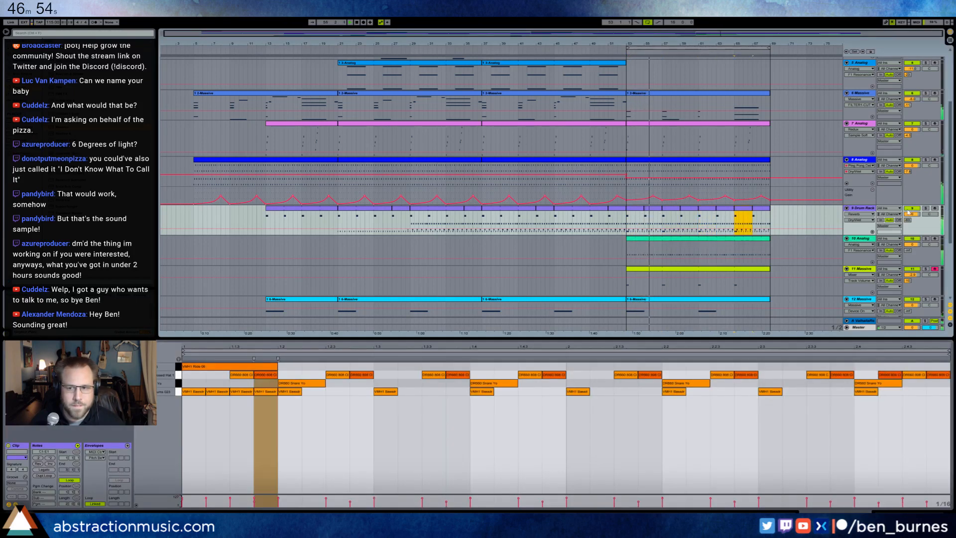
Listen to the drum pattern from bar 53, soloed and with the full mix, and review its clip and devices.
click(269, 411)
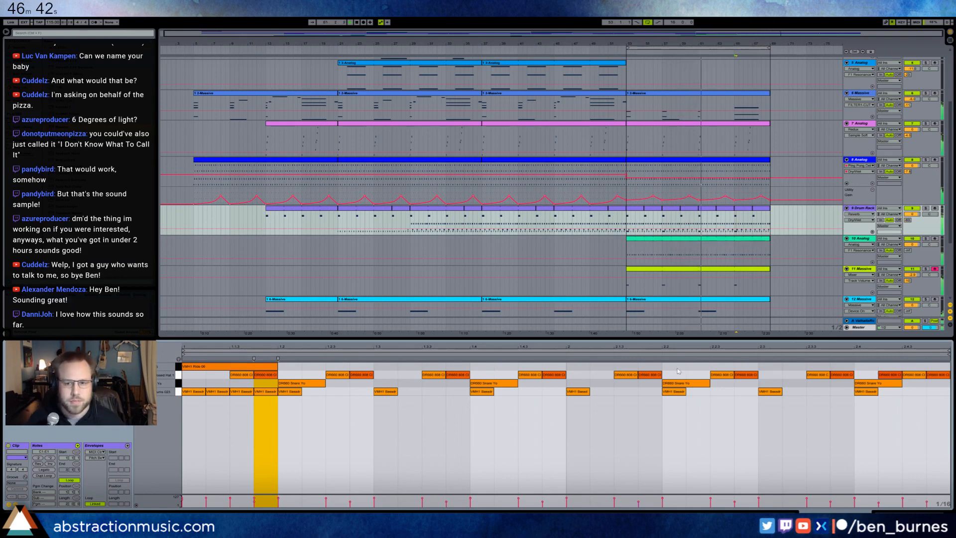
key(shift+Tab)
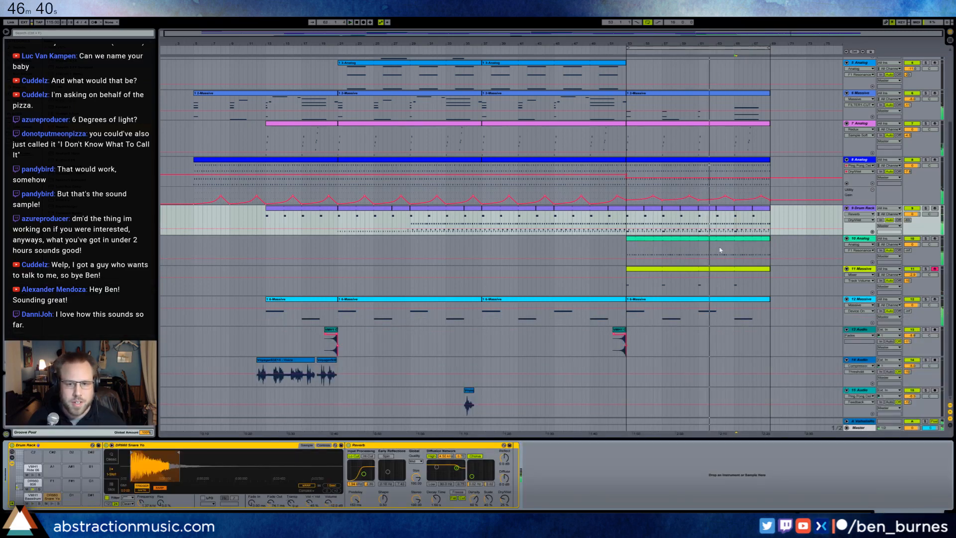
click(631, 215)
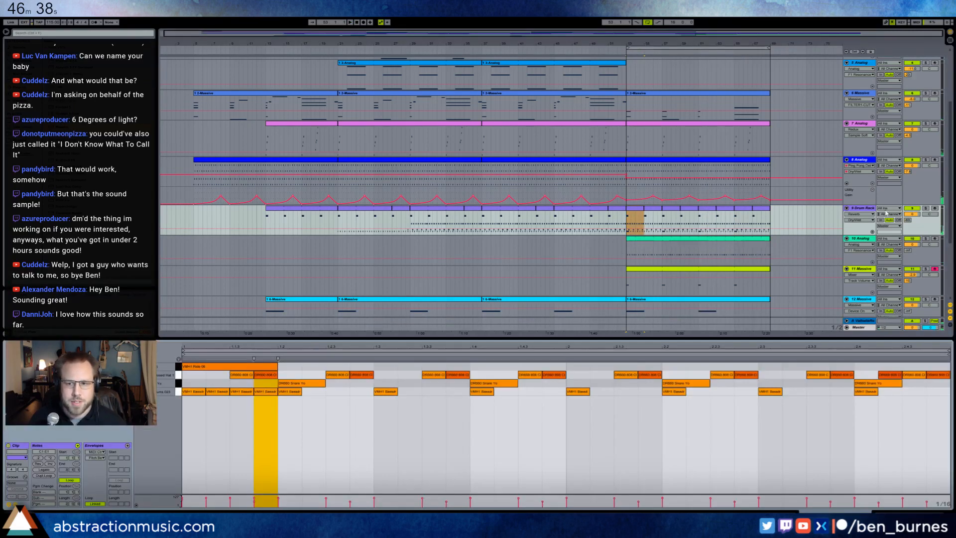
click(925, 208)
key(space)
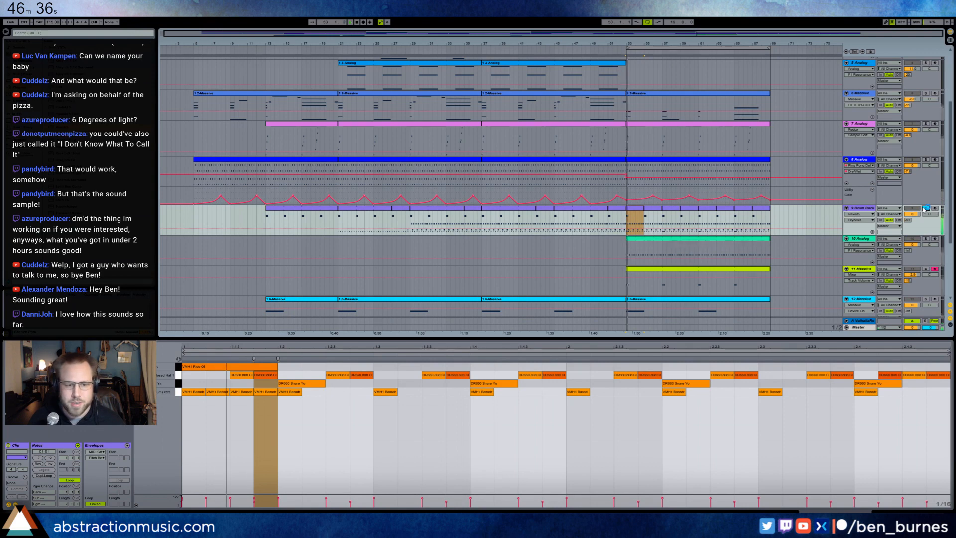
click(910, 516)
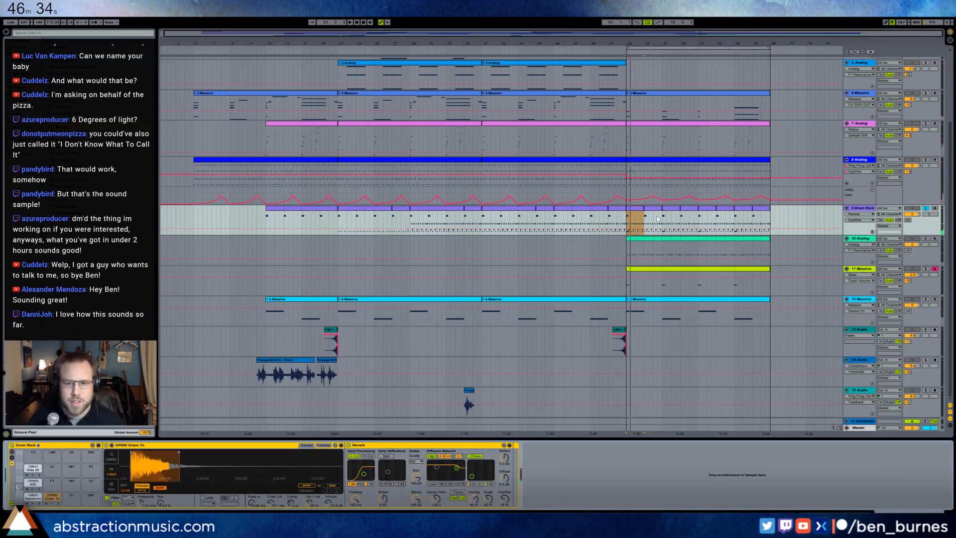
scroll(657, 184, up, 5)
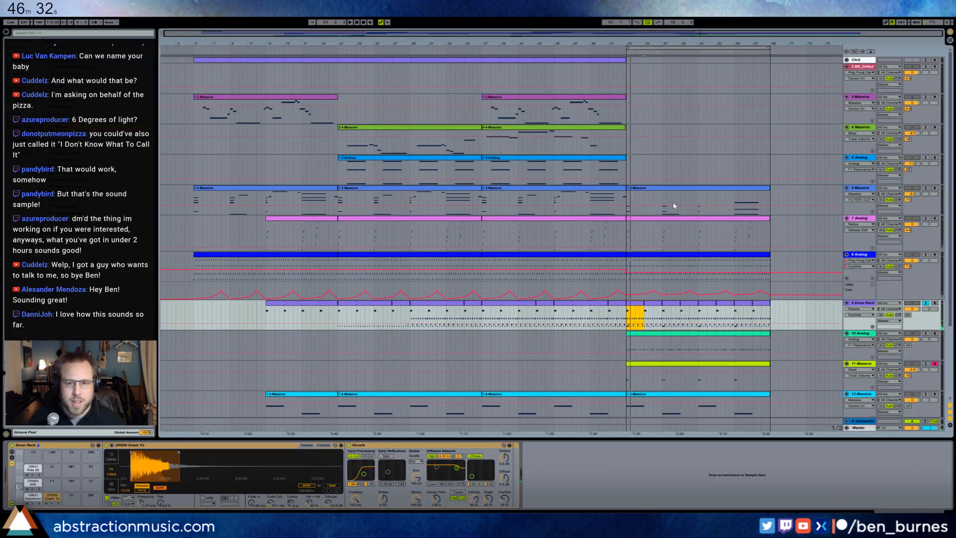
click(629, 151)
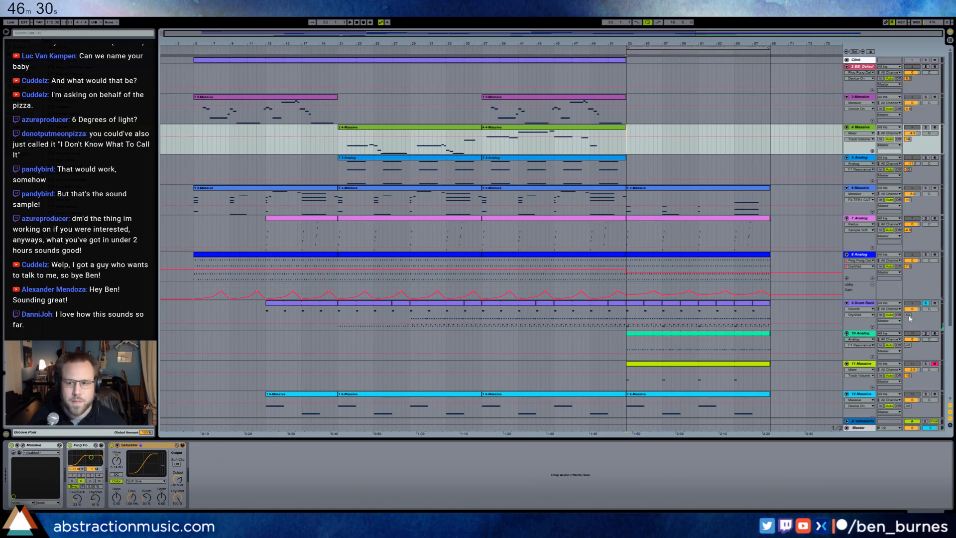
key(space)
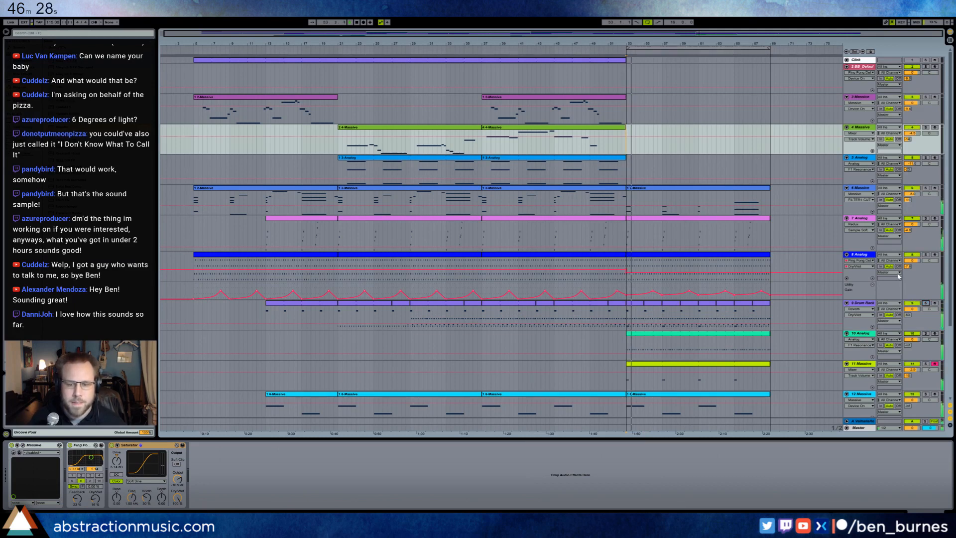
double_click(633, 321)
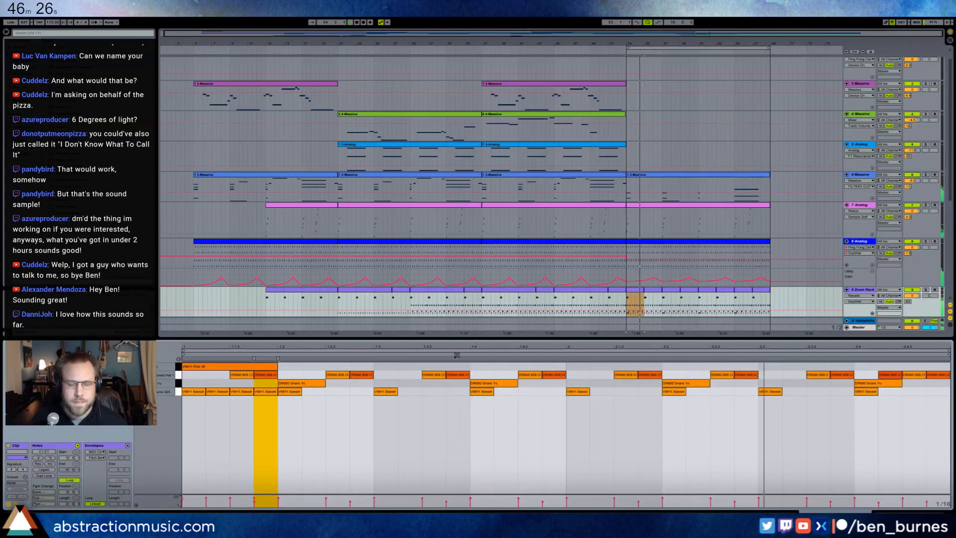
Insert a new audio track directly below the drum rack and set the playback position to bar 77.
click(810, 296)
scroll(820, 299, down, 1)
click(896, 514)
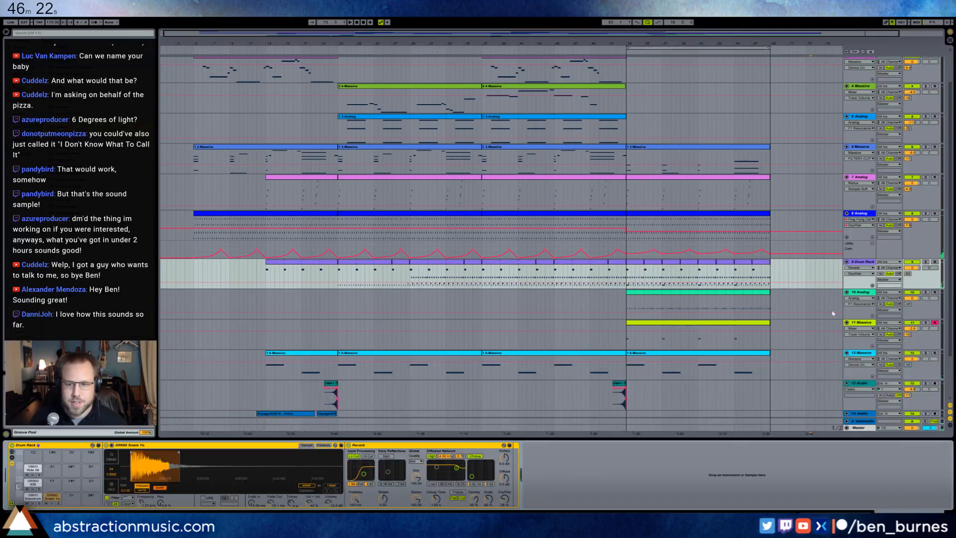
drag(727, 36, 808, 243)
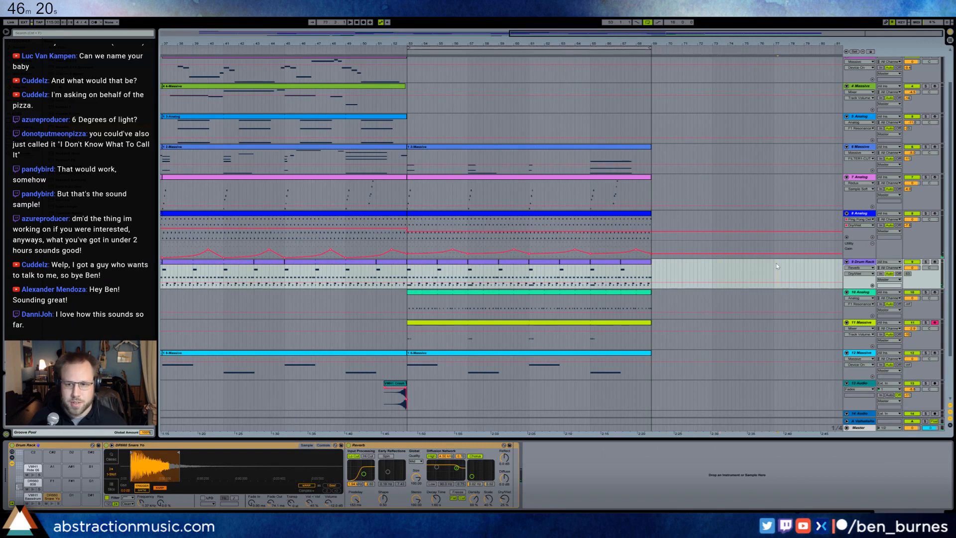
key(ctrl+t)
click(787, 285)
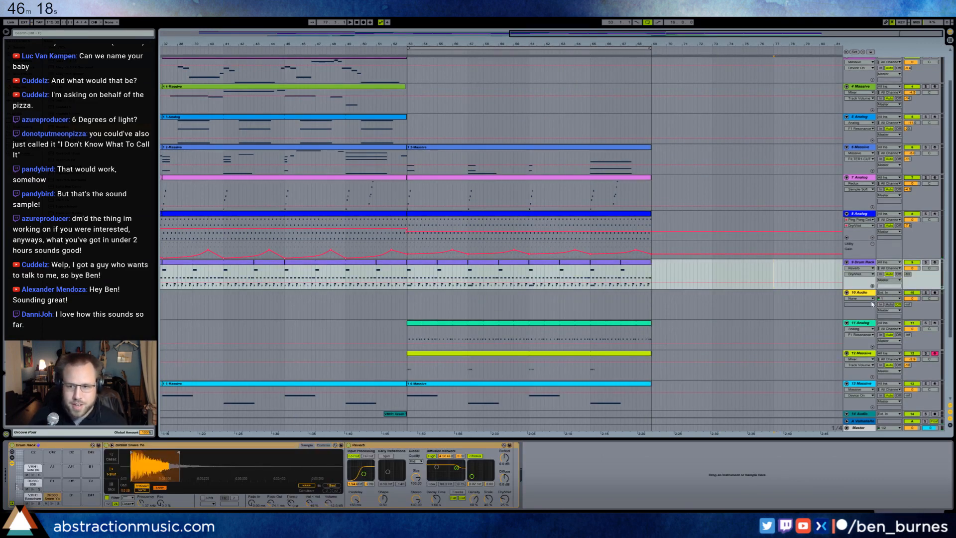
Set the new audio track's input to Resampling and arm it for recording.
click(890, 292)
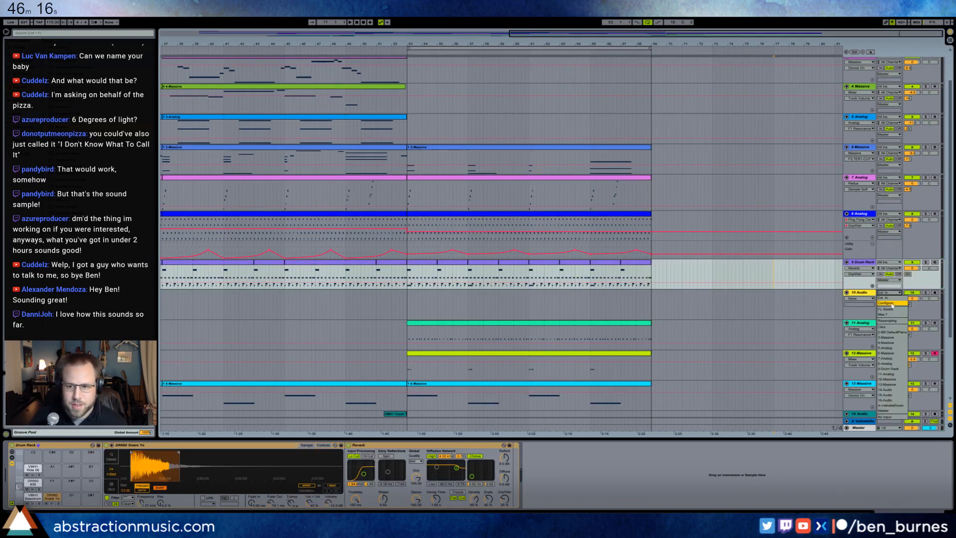
click(890, 322)
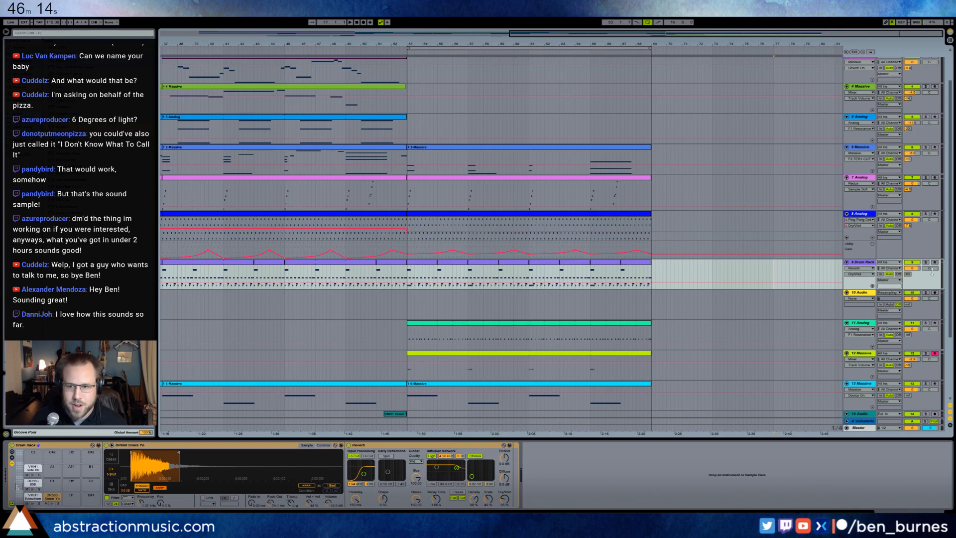
click(936, 294)
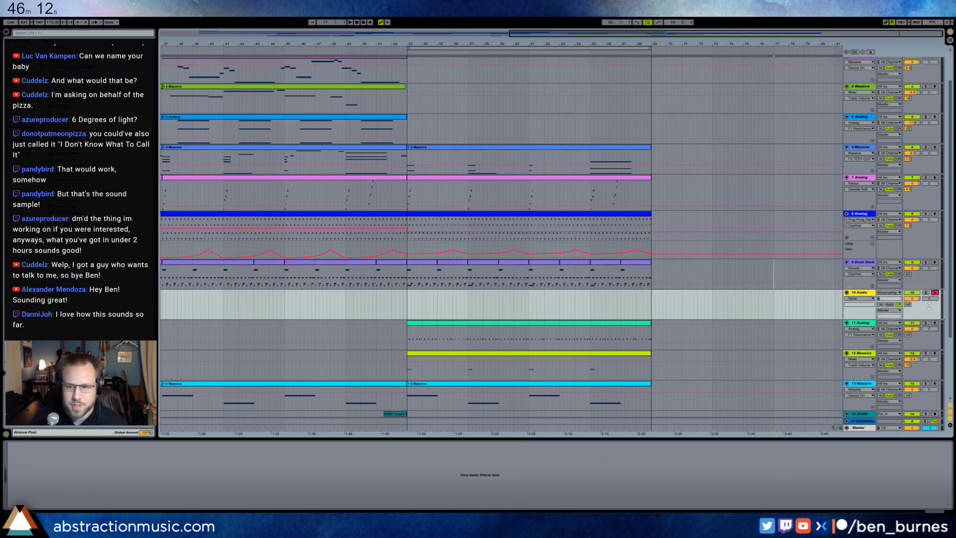
Record a single hit of the drum rack's snare pad onto the new audio track from bar 77.
click(363, 22)
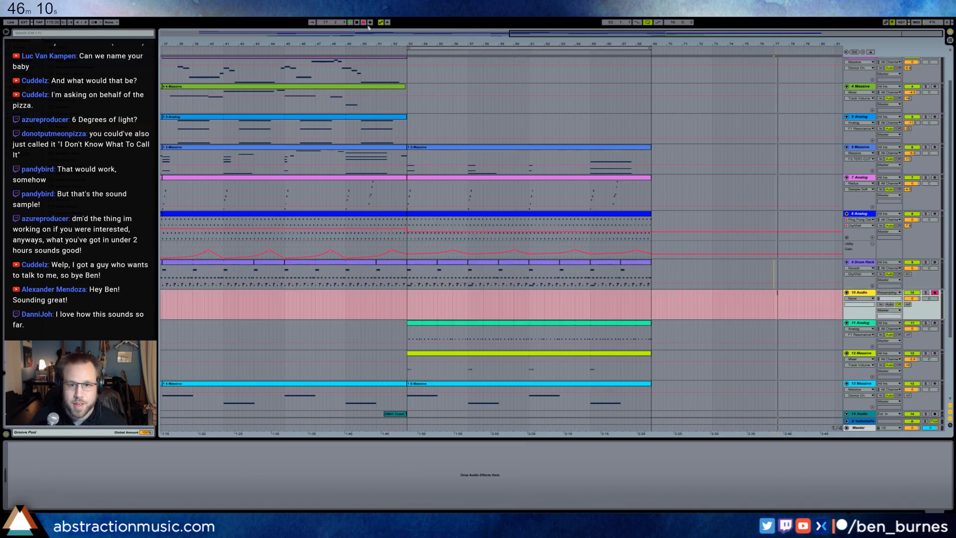
click(868, 264)
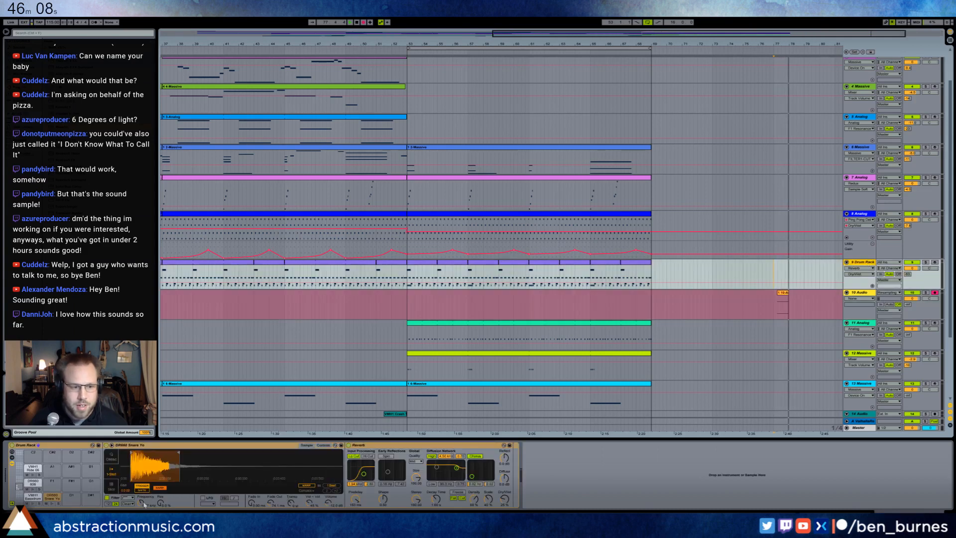
click(52, 507)
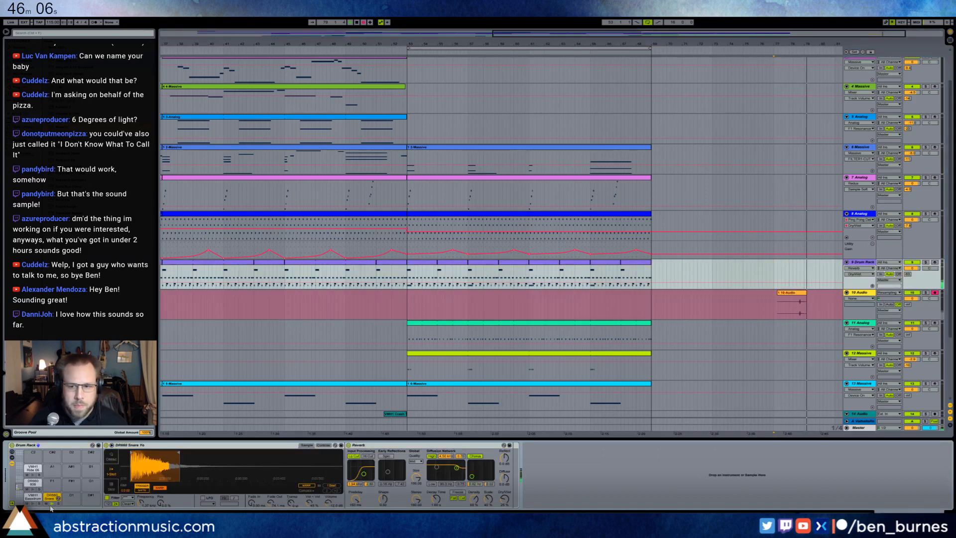
key(space)
Open the recorded snare clip and move its start to the onset of the hit.
click(794, 299)
click(785, 294)
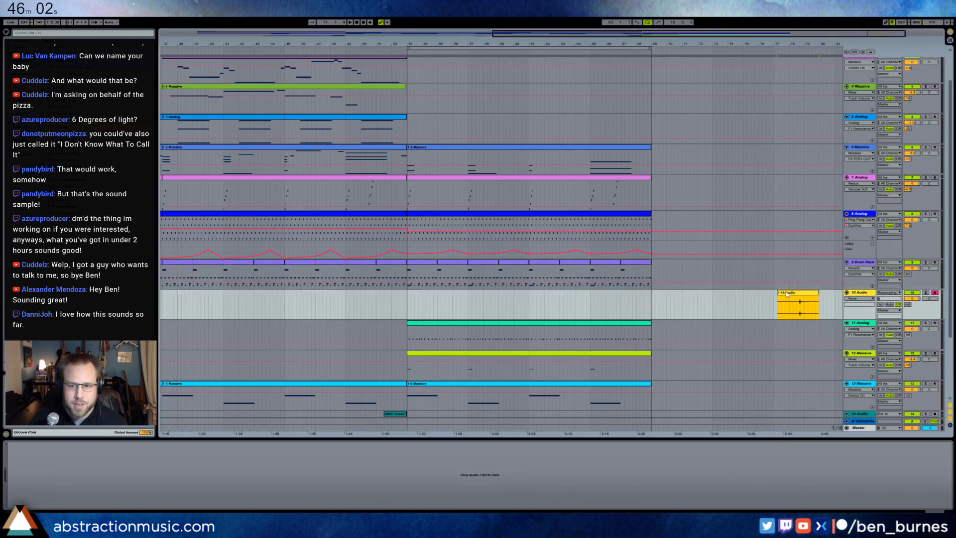
double_click(787, 294)
mouse_move(230, 356)
mouse_down()
mouse_move(593, 395)
mouse_move(620, 383)
mouse_up()
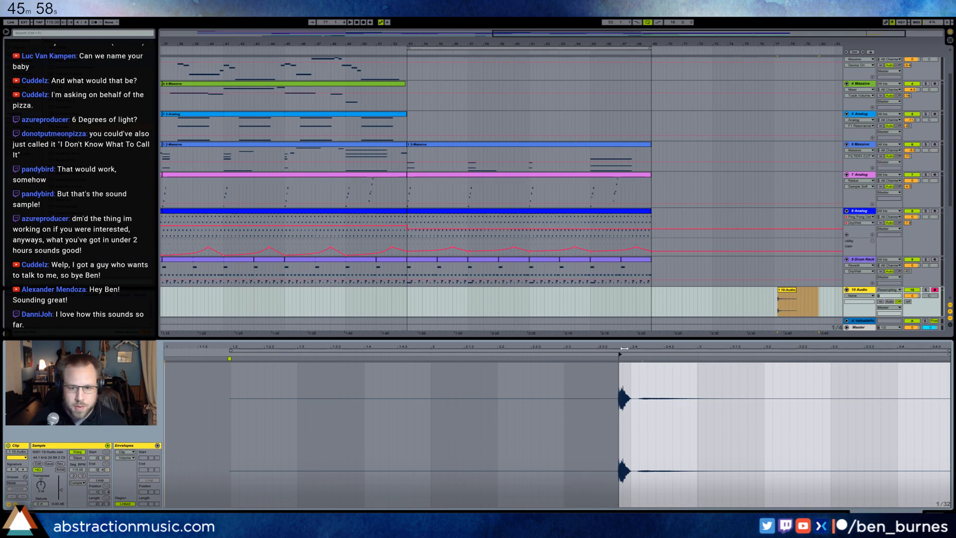
Trim the recorded snare clip on the audio track down to just the hit and reverse it.
drag(624, 348, 507, 365)
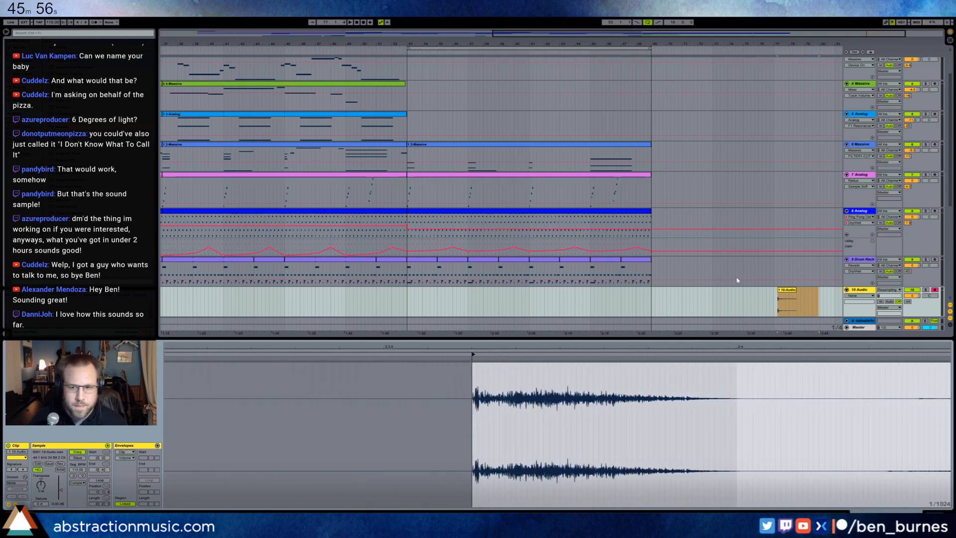
click(796, 289)
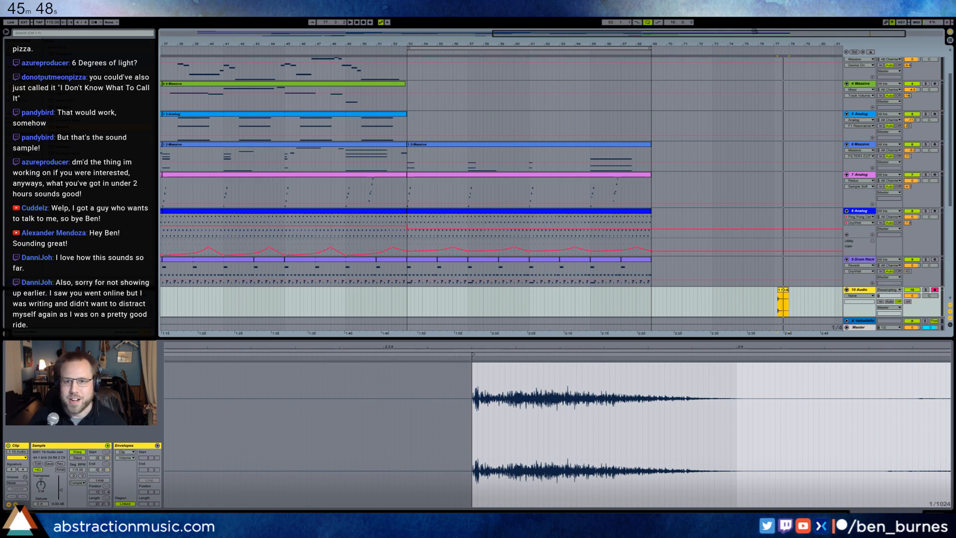
drag(786, 34, 881, 43)
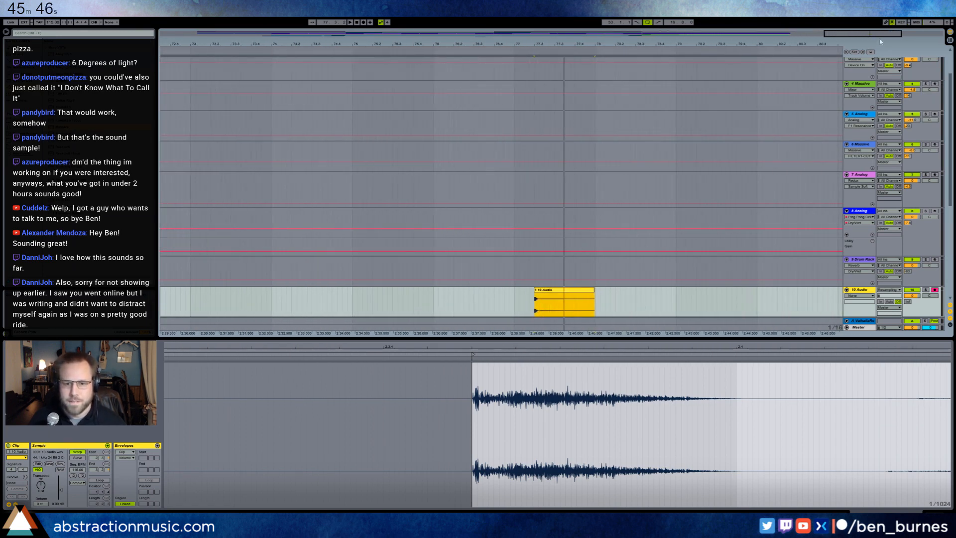
drag(590, 289, 545, 292)
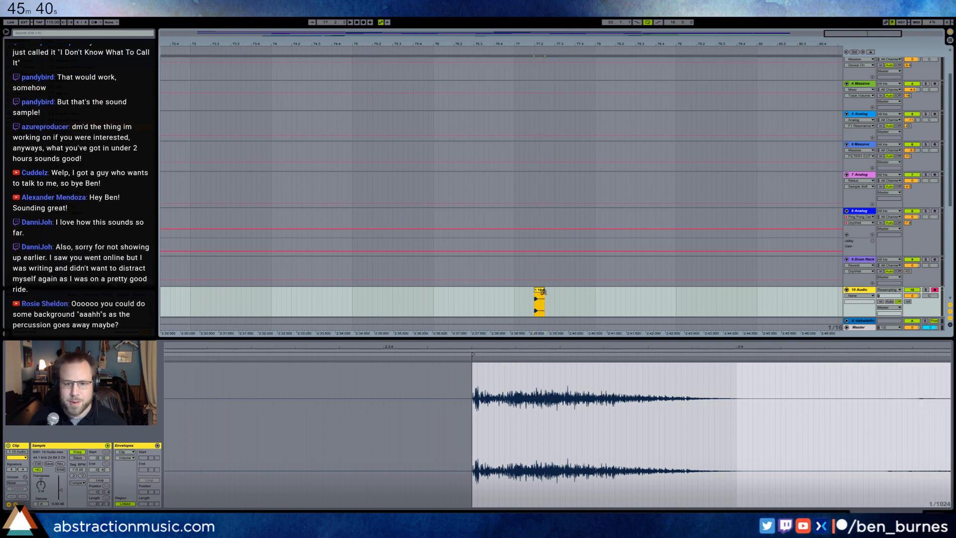
double_click(541, 291)
click(60, 464)
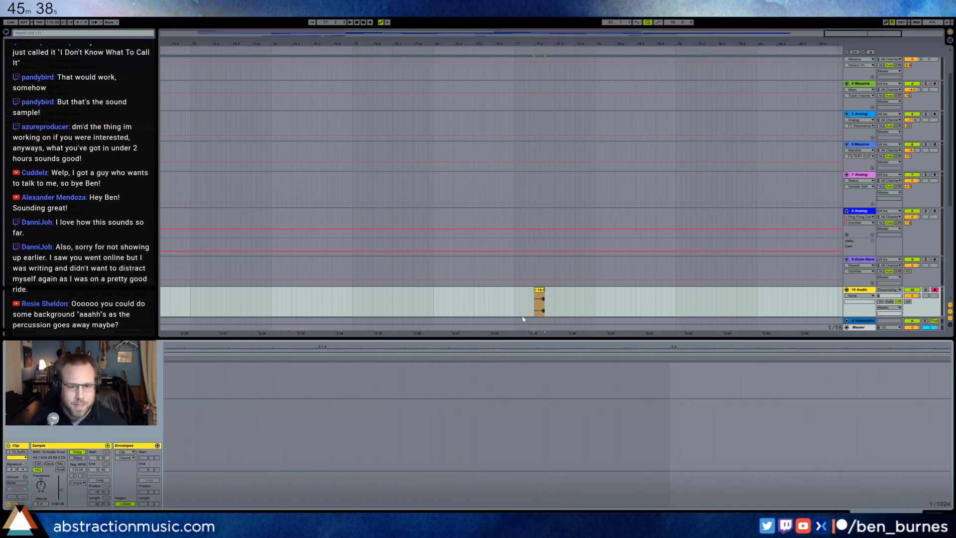
Move the reversed snare clip near the end of the section and load it onto an empty pad of the drum rack.
drag(795, 36, 806, 35)
double_click(502, 264)
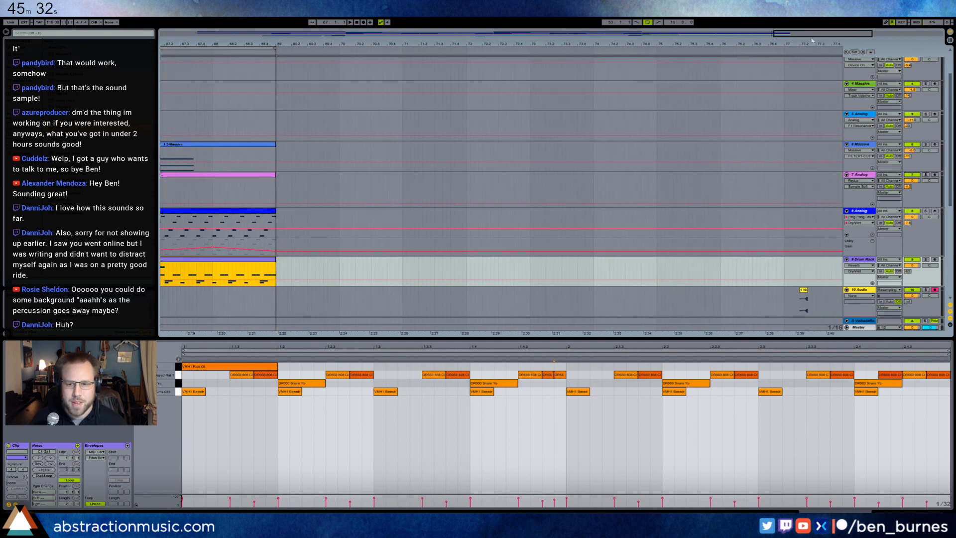
drag(805, 291, 292, 290)
drag(769, 36, 722, 35)
click(865, 266)
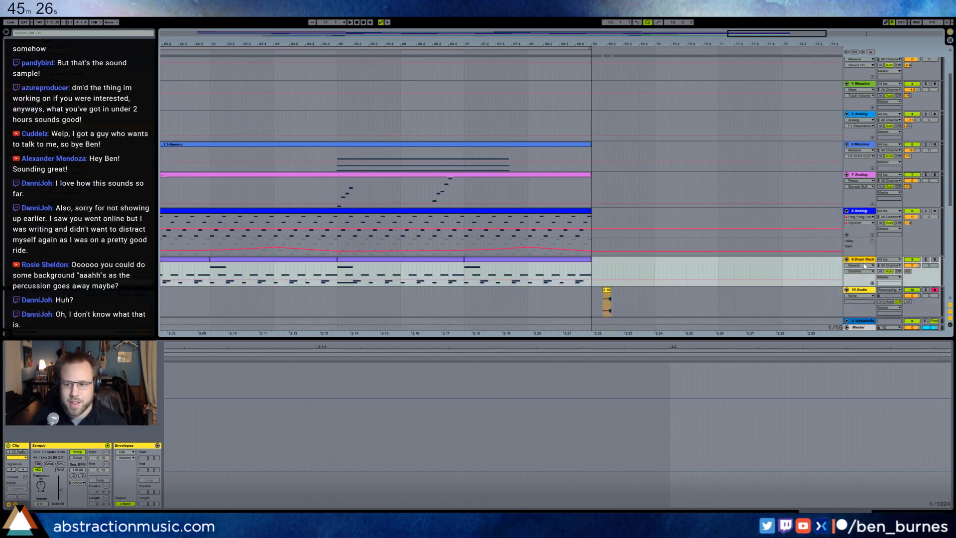
click(911, 516)
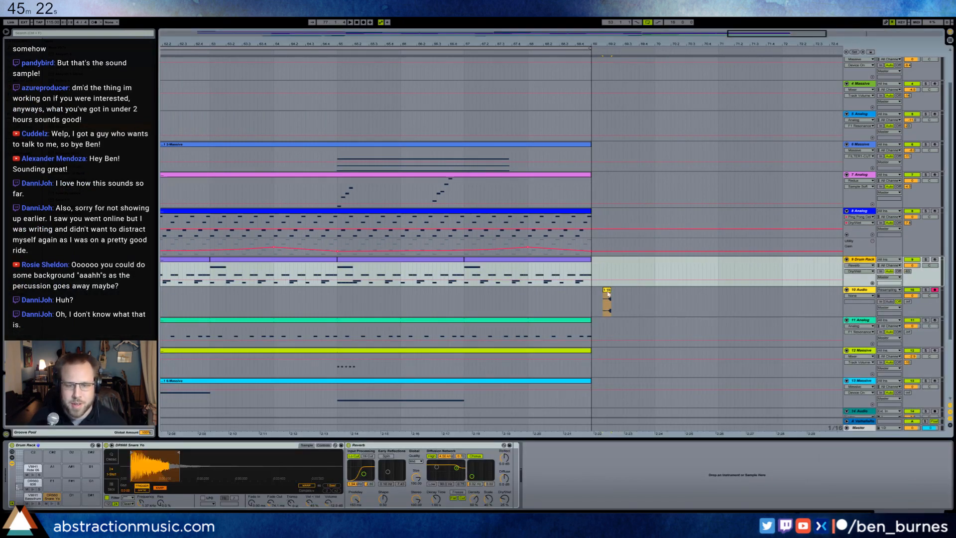
click(608, 294)
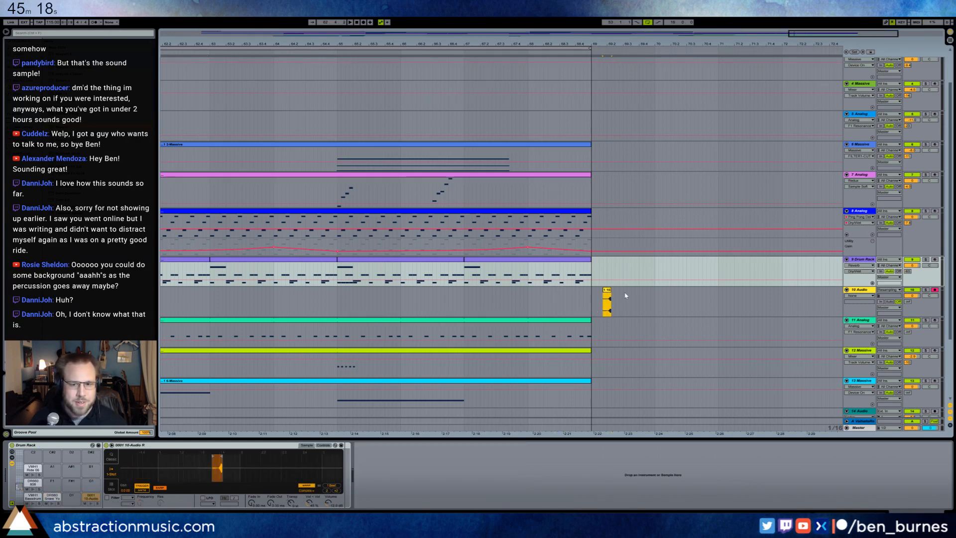
Try an eighth-long reversed-snare note leading into the last snare hit of the final drum clip, play it and remove it.
click(569, 262)
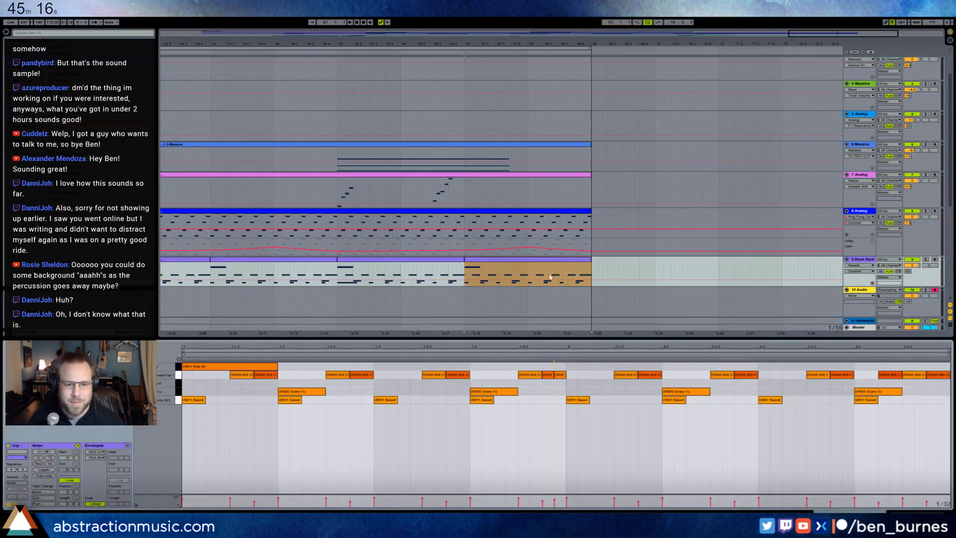
drag(808, 384, 850, 382)
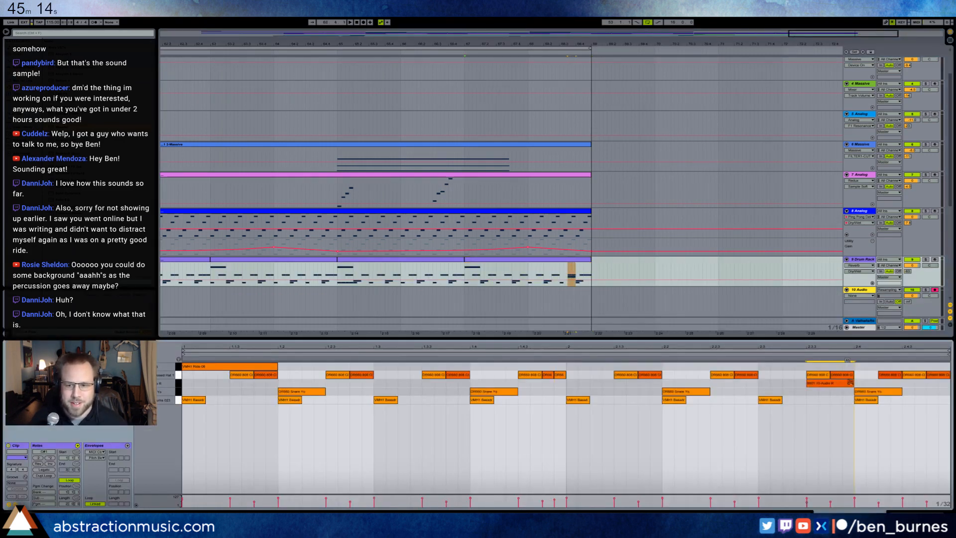
key(space)
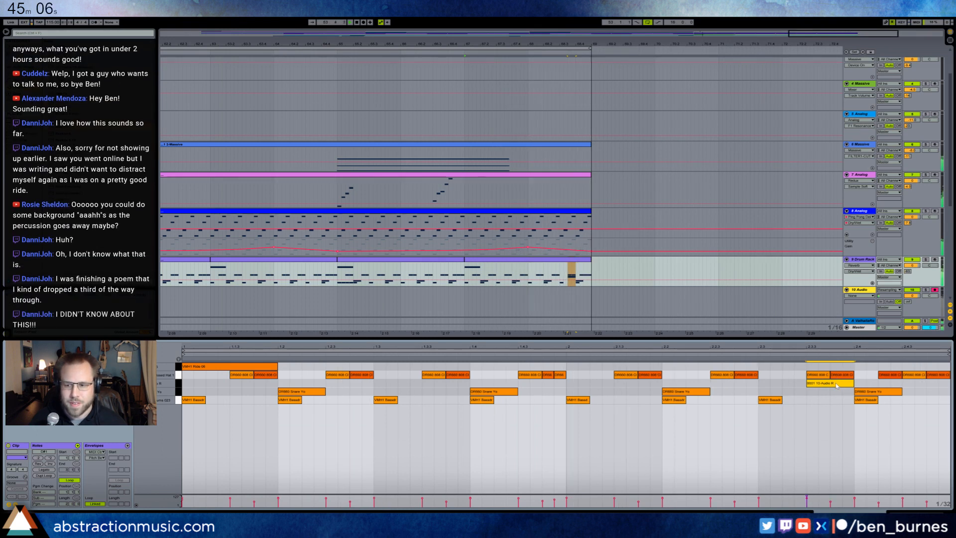
key(Delete)
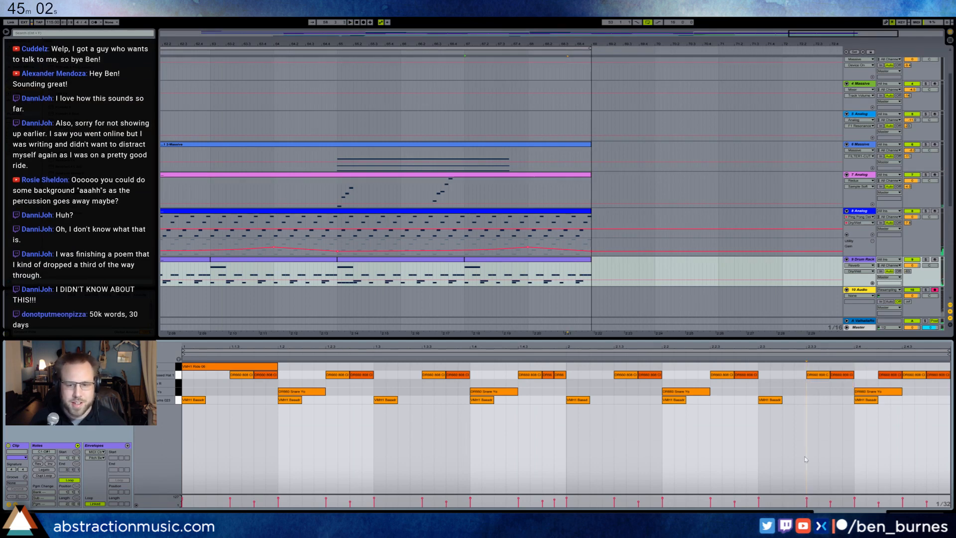
Move the reversed snare sample's start later in the drum rack pad, closer to the swell, and audition the pad.
key(shift+Tab)
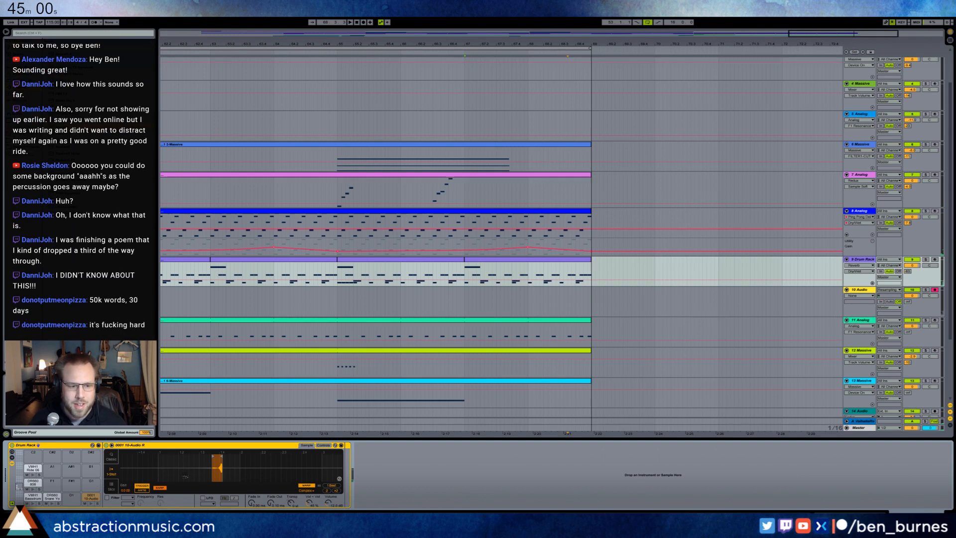
drag(217, 466, 227, 499)
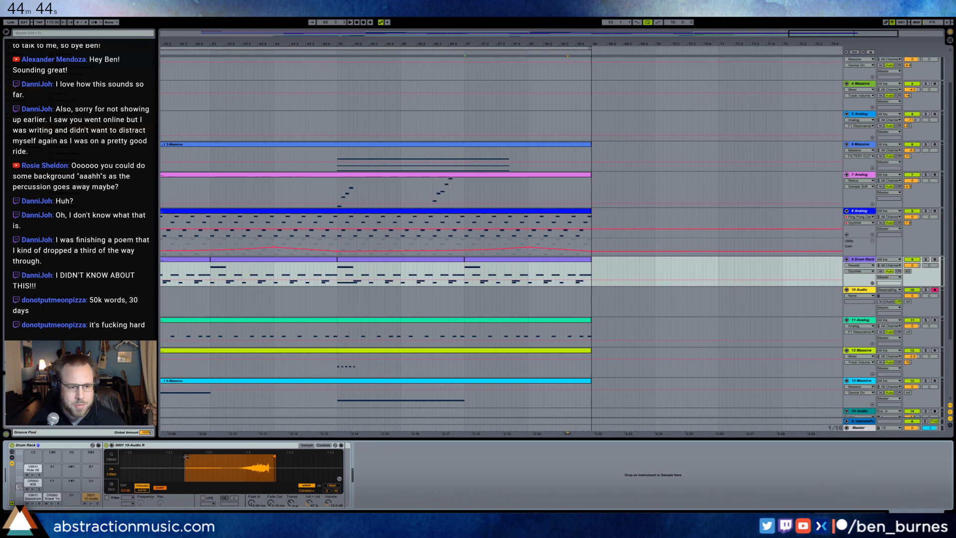
drag(186, 456, 214, 461)
click(510, 259)
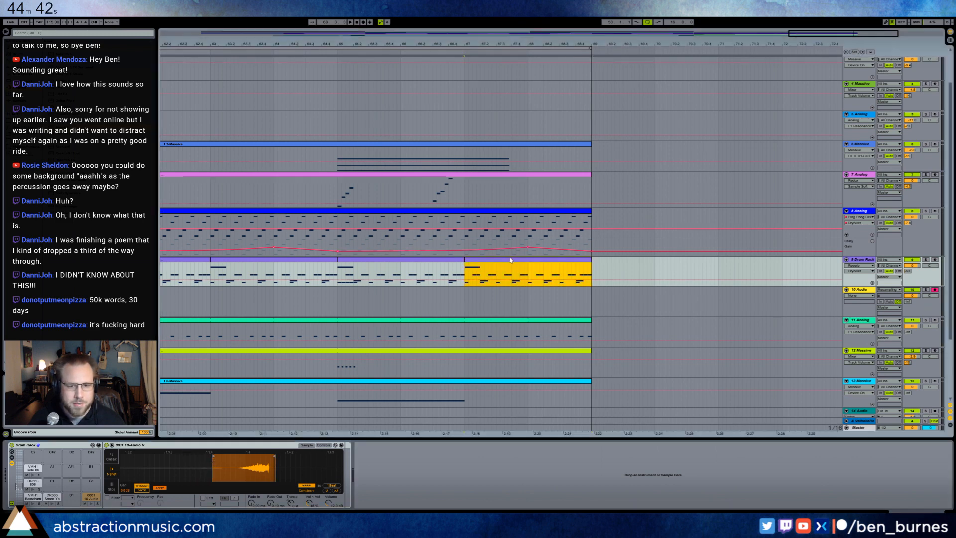
click(92, 505)
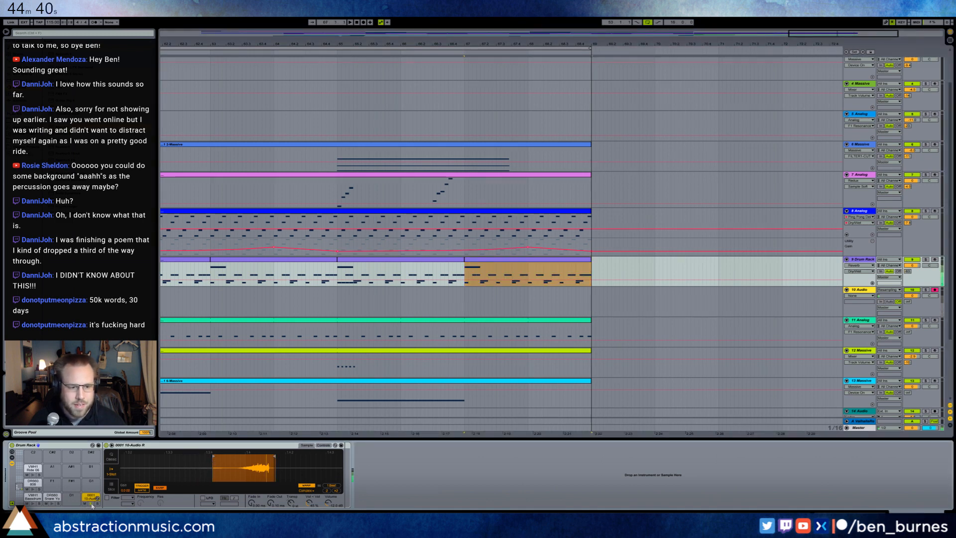
Add a sixteenth-long reversed-snare note directly before the last snare hit of the final drum clip and play it back.
double_click(585, 264)
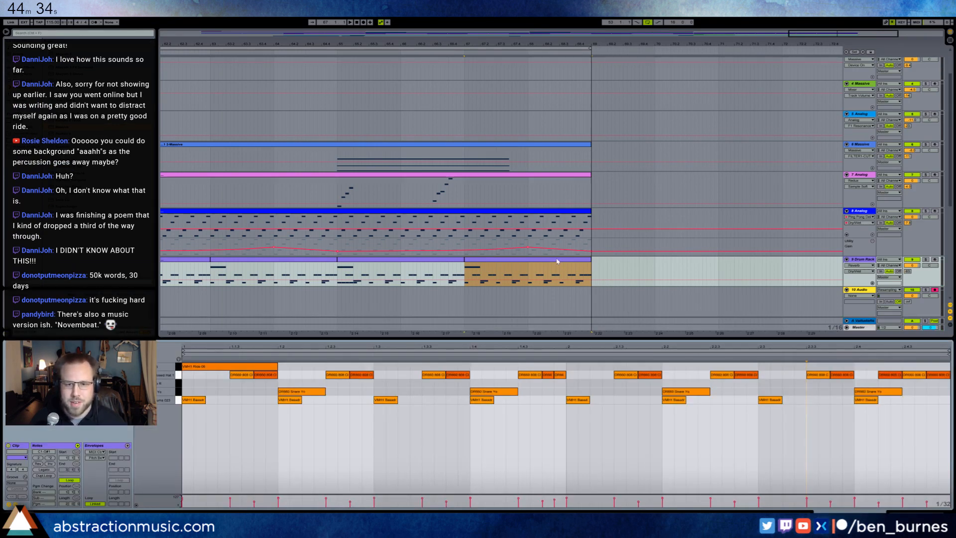
click(491, 267)
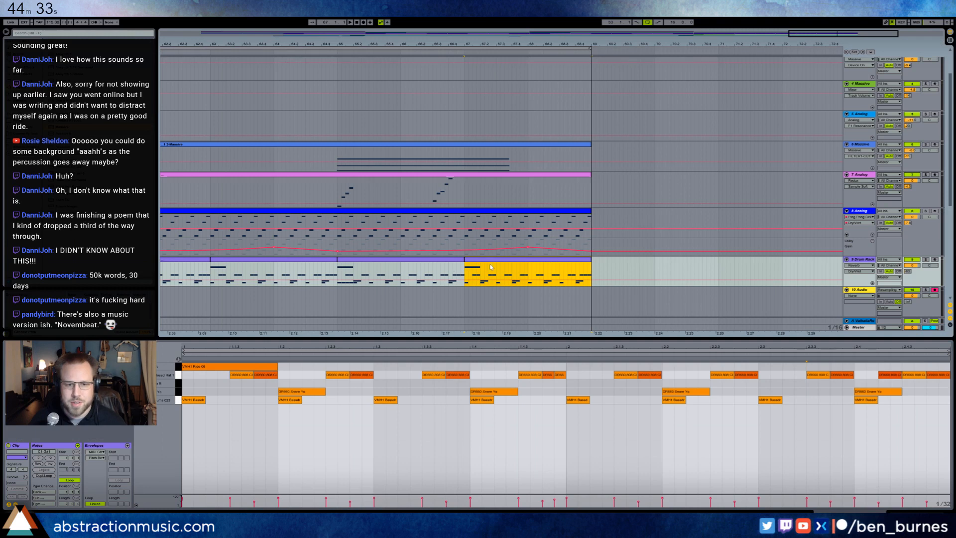
double_click(840, 383)
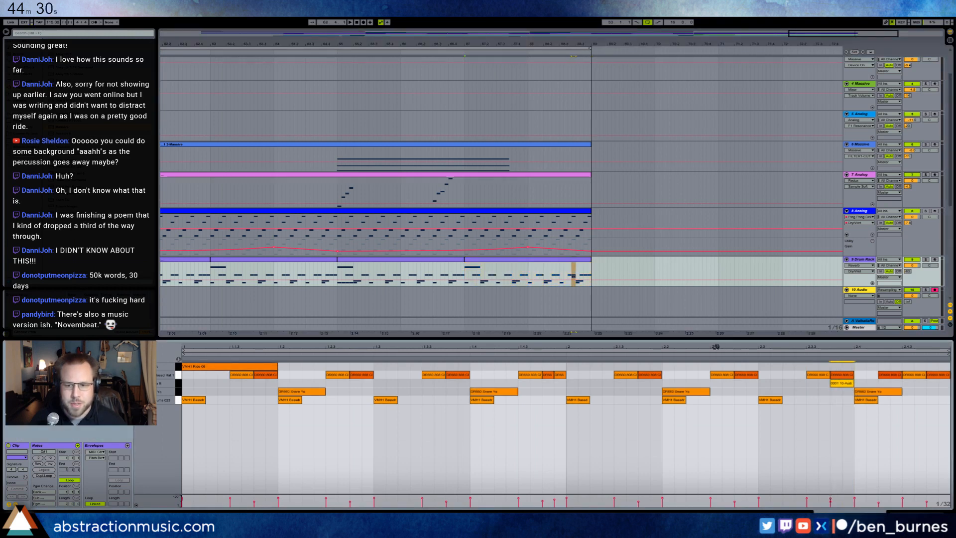
click(699, 357)
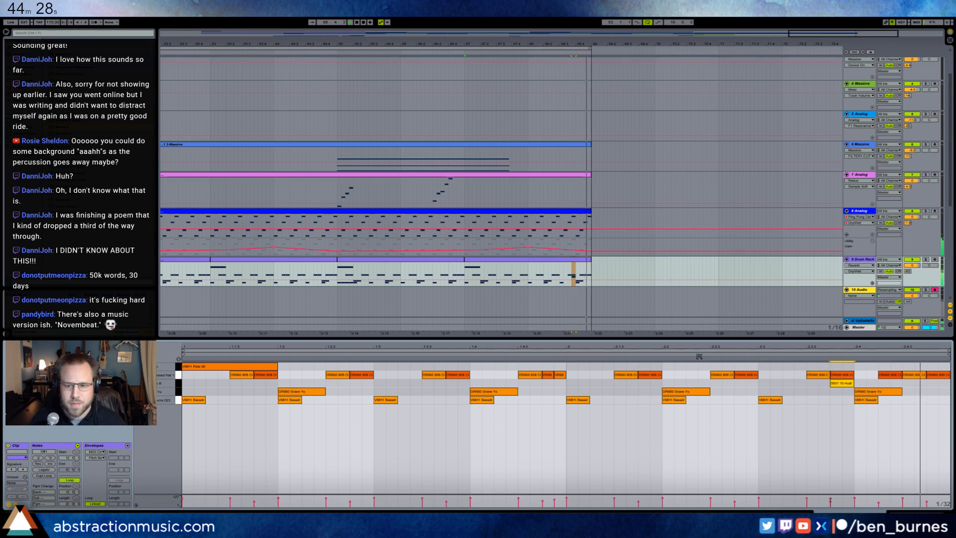
click(721, 294)
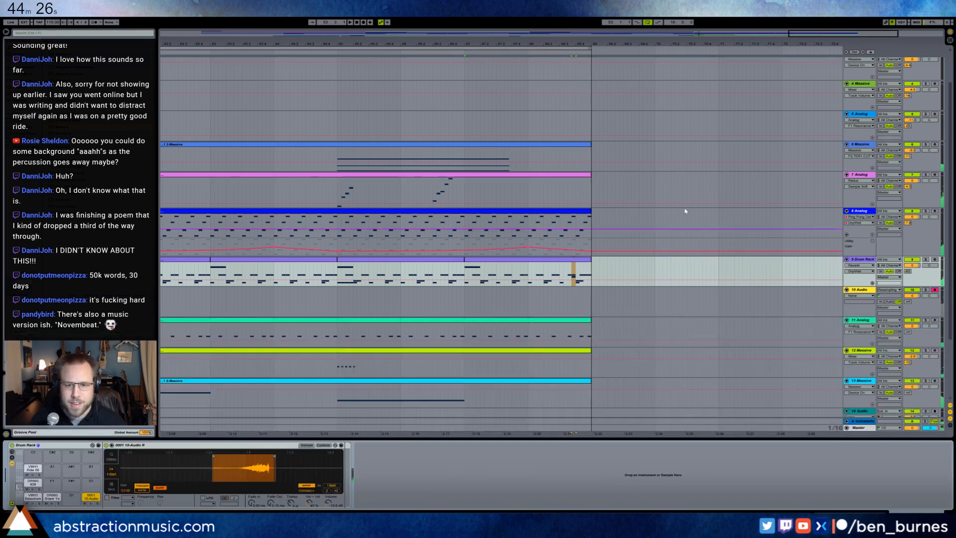
Raise the audio track's ValhallaRoom send and record a short take onto it from bar 53.
drag(780, 33, 780, 5)
click(494, 275)
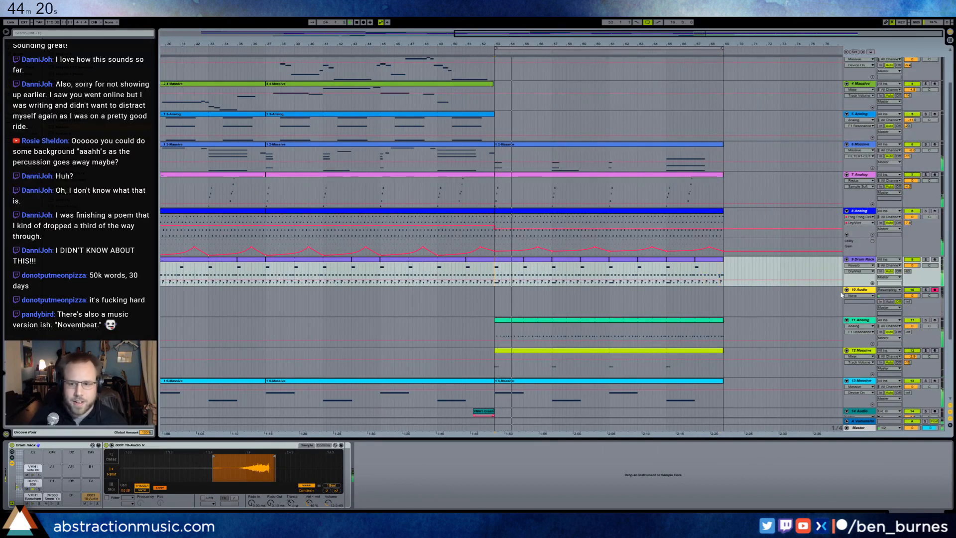
drag(907, 302, 907, 281)
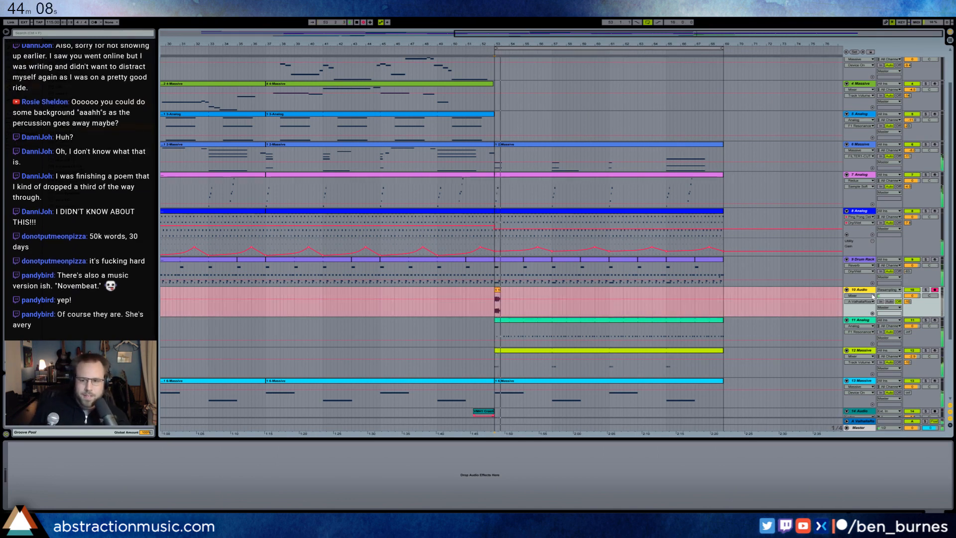
key(space)
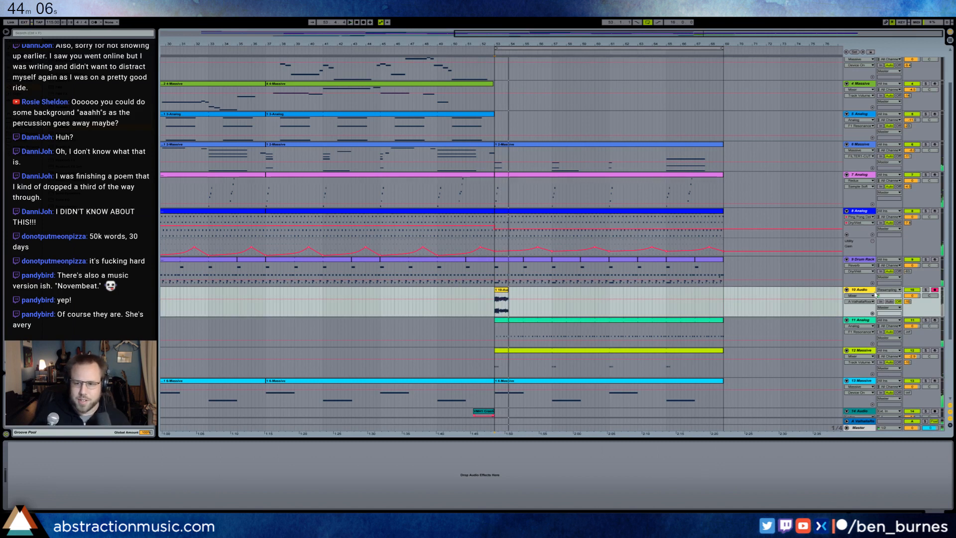
Switch the audio track's input to external and record a vocal take from bar 53 to bar 61.
click(889, 290)
click(888, 298)
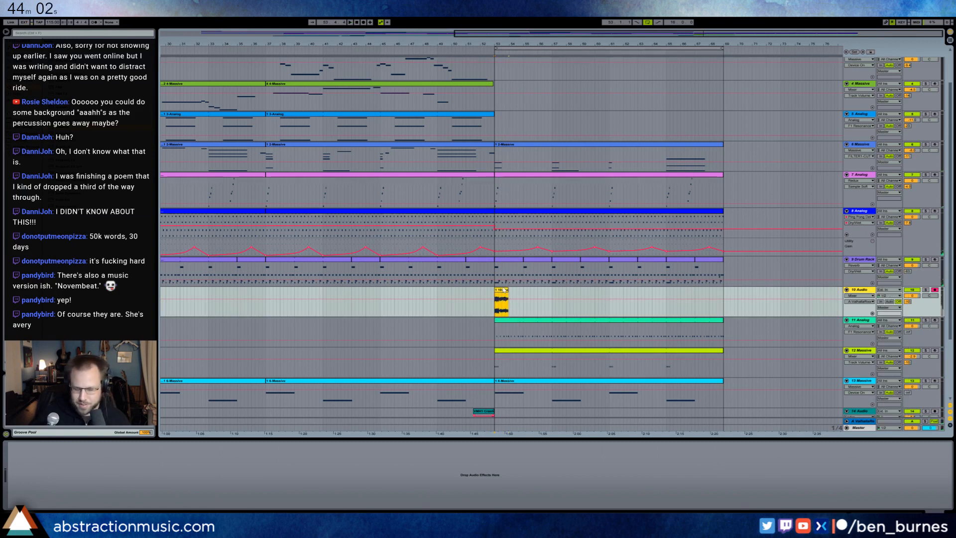
click(889, 296)
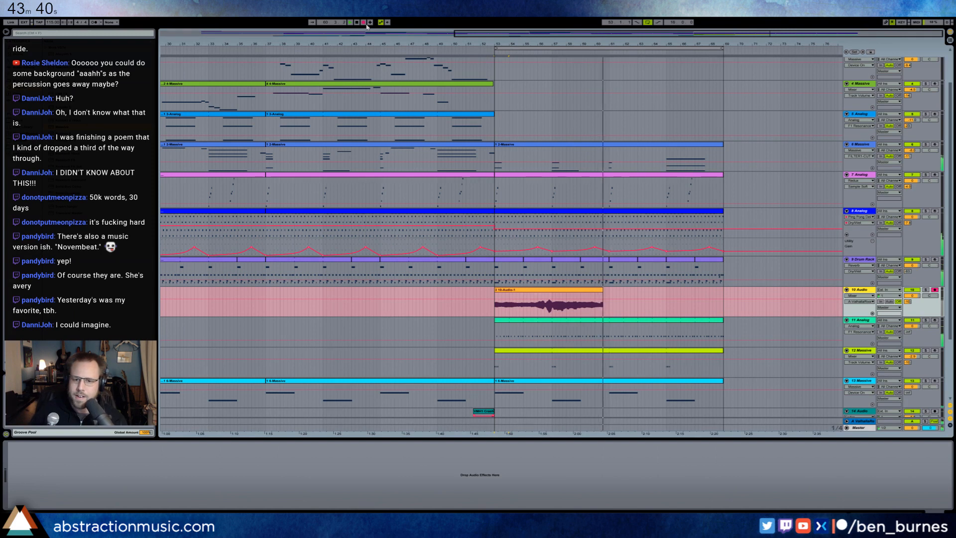
key(space)
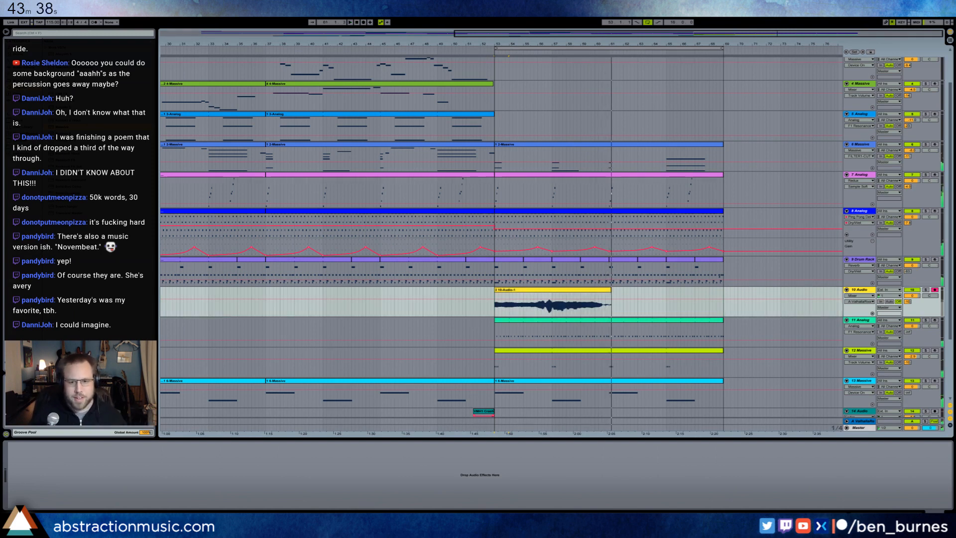
Trim the vocal take to end at bar 61, duplicate it directly after itself, and play the section from bar 53.
drag(613, 290, 609, 288)
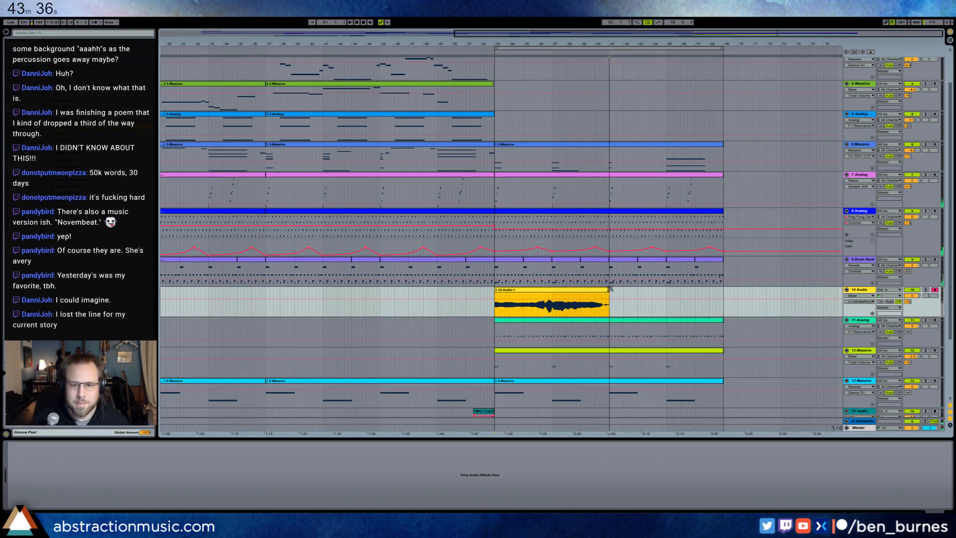
key(ctrl+d)
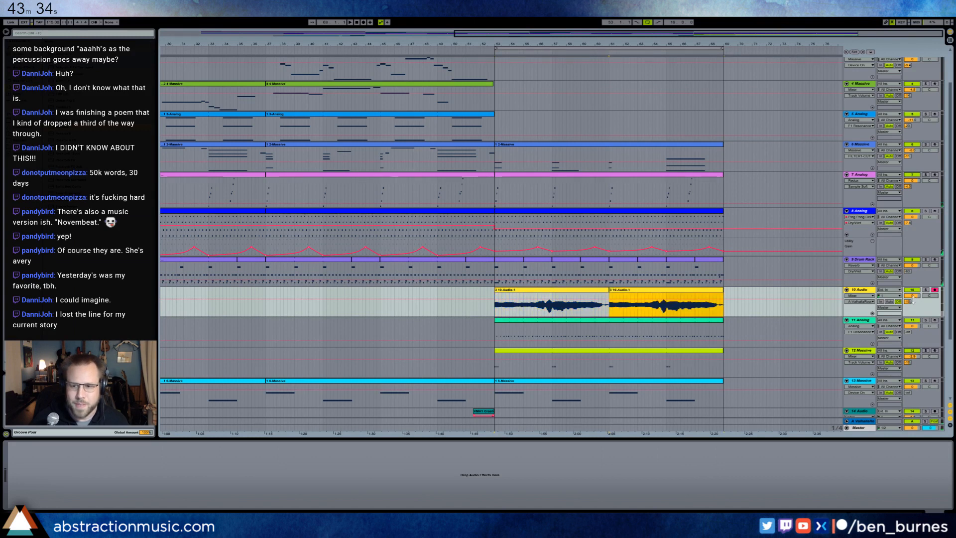
click(496, 308)
key(space)
key(space)
click(529, 291)
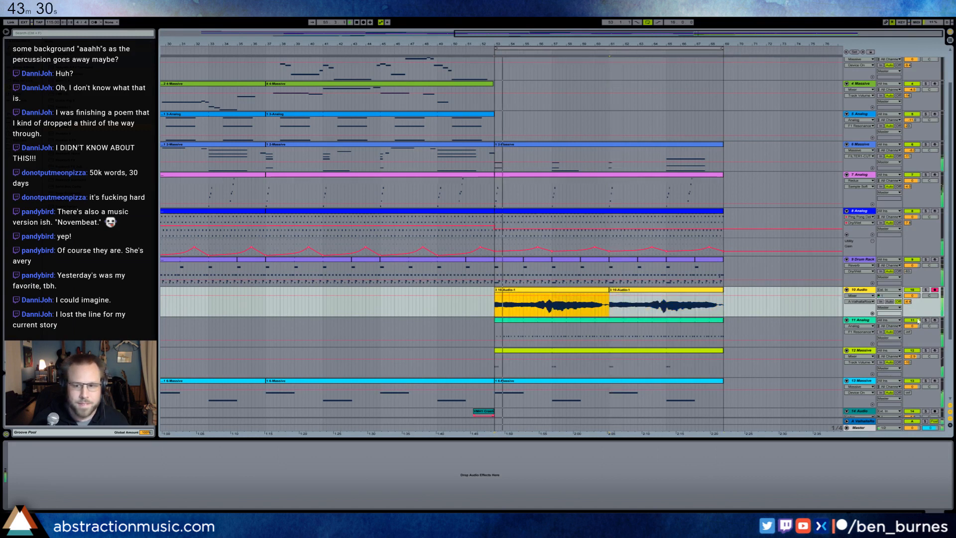
Put the vocal audio track into a group and add a high-pass Auto Filter to it.
click(879, 316)
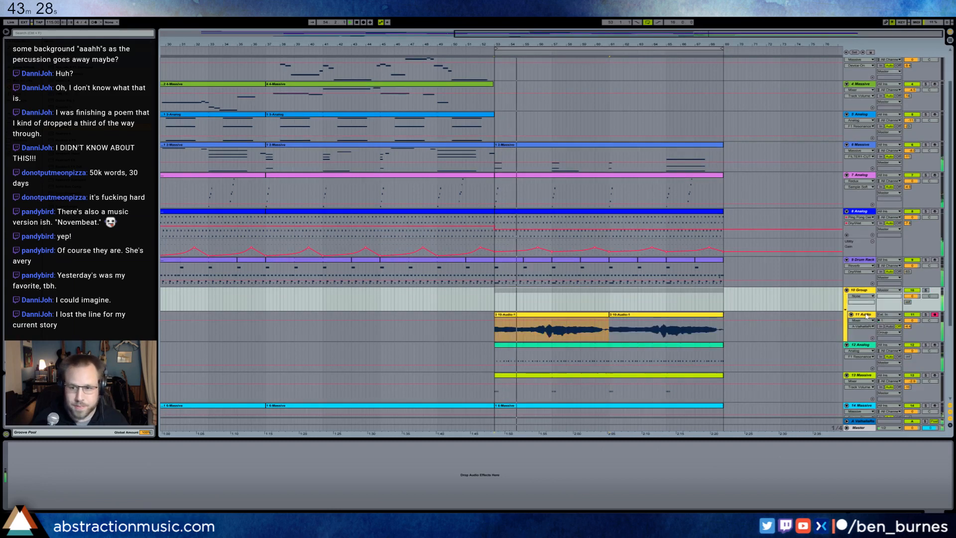
key(ctrl+g)
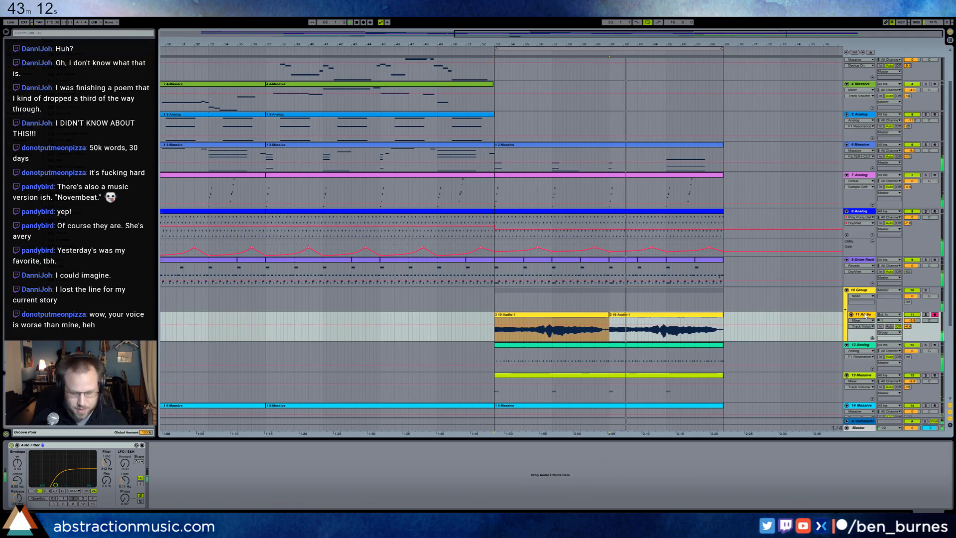
Insert a second audio track in the vocal group and record a vocal take on it from bar 53.
key(ctrl+t)
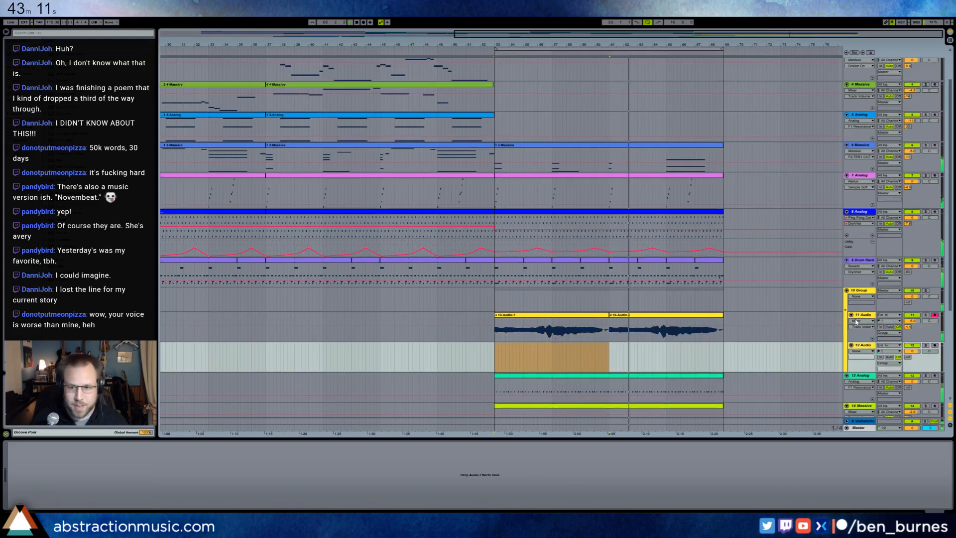
click(495, 355)
click(495, 358)
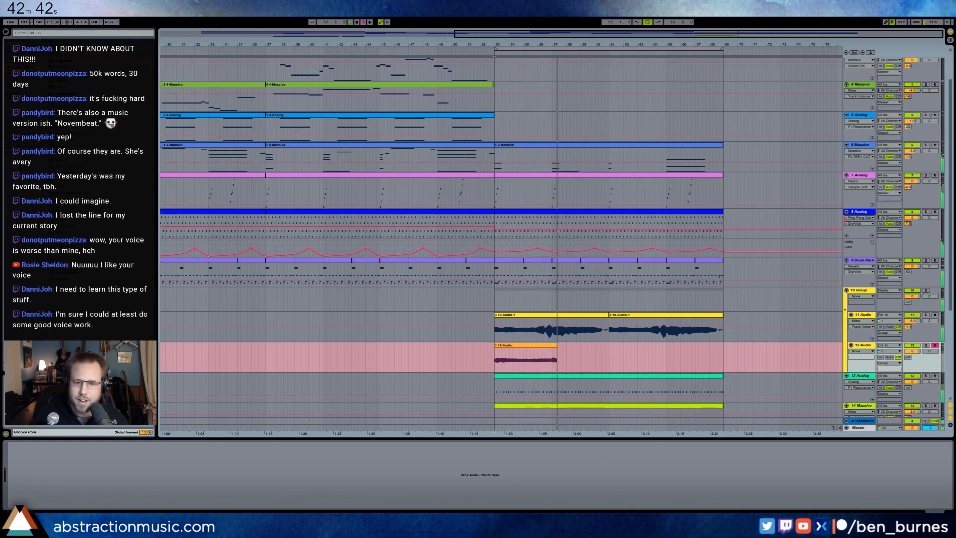
click(364, 23)
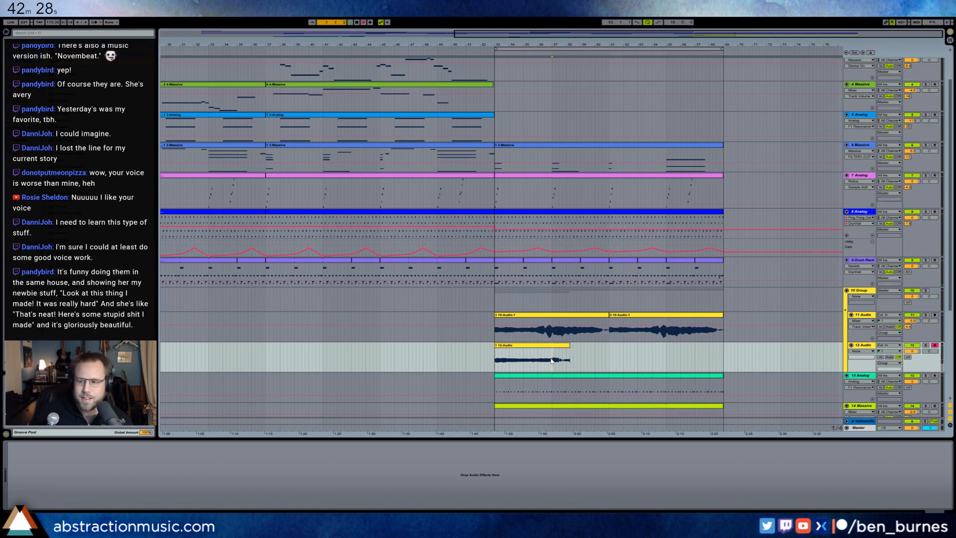
Re-record the second vocal track from bar 57 to about bar 61, then delete both of its takes.
key(F9)
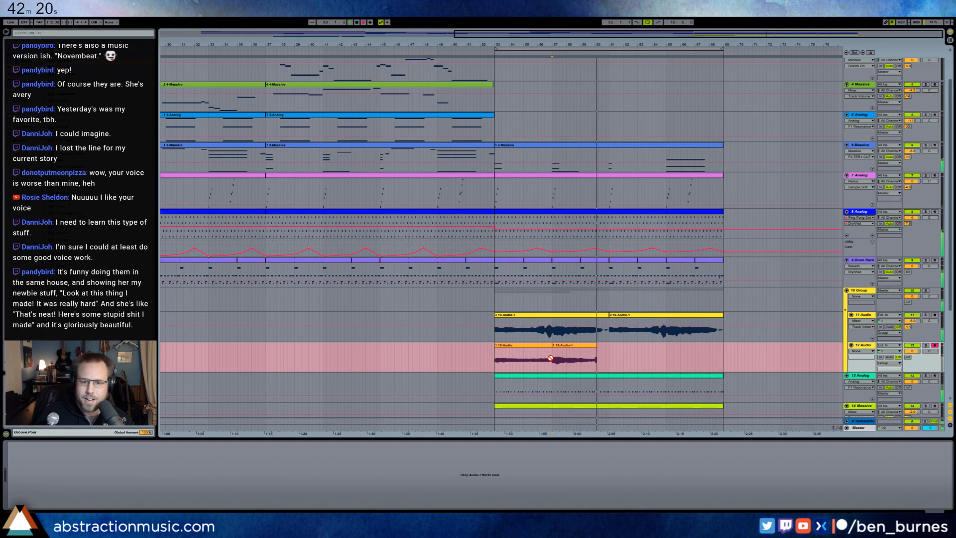
key(space)
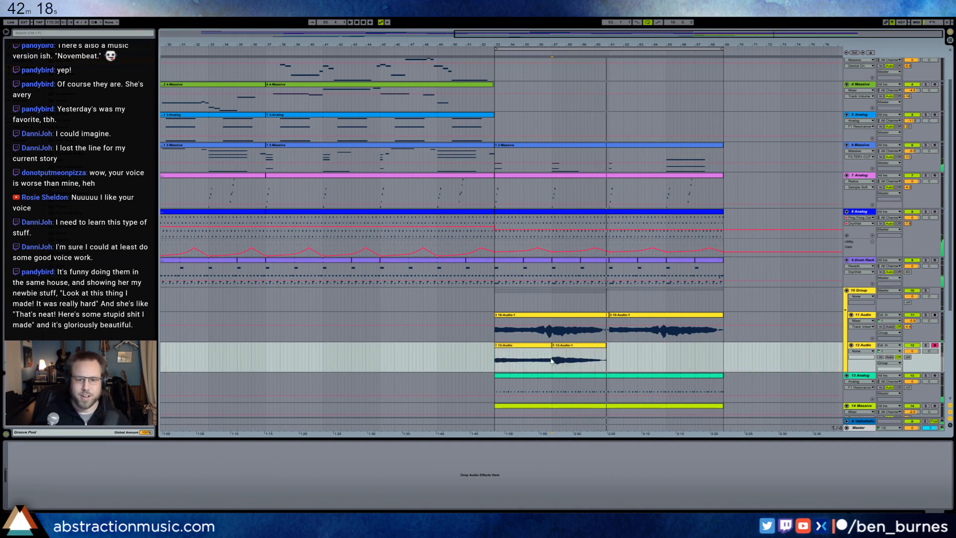
click(496, 362)
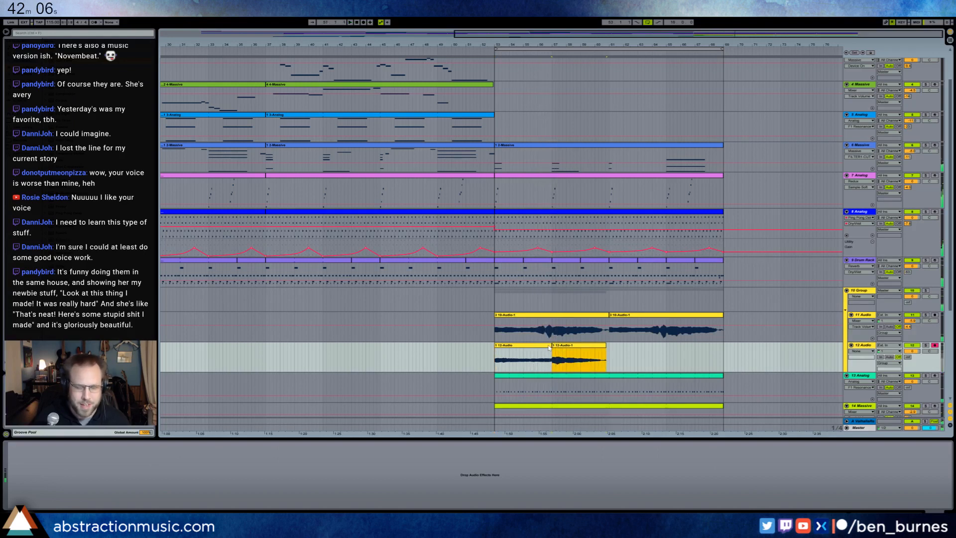
key(Delete)
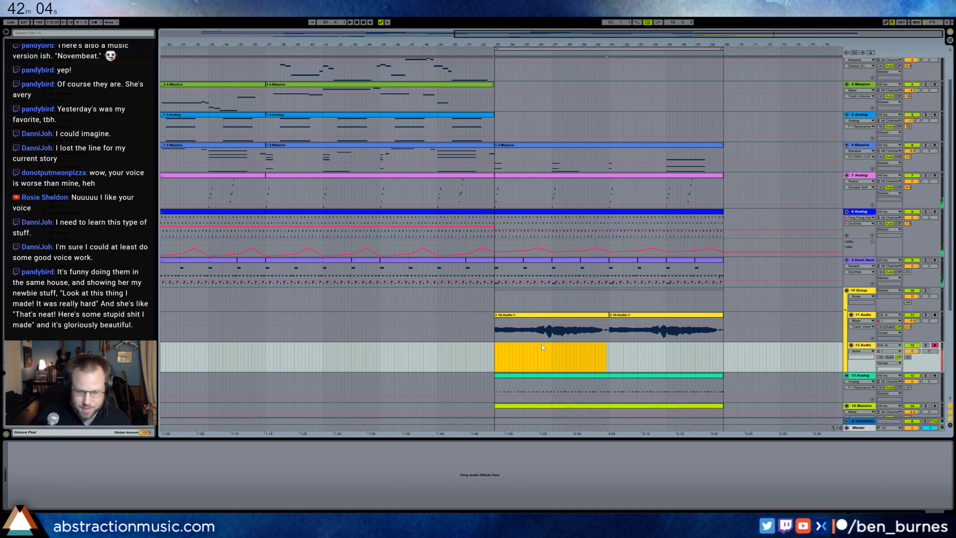
Play the section from bar 53, then record a vocal take on the second vocal track from bar 61 to bar 69.
click(495, 337)
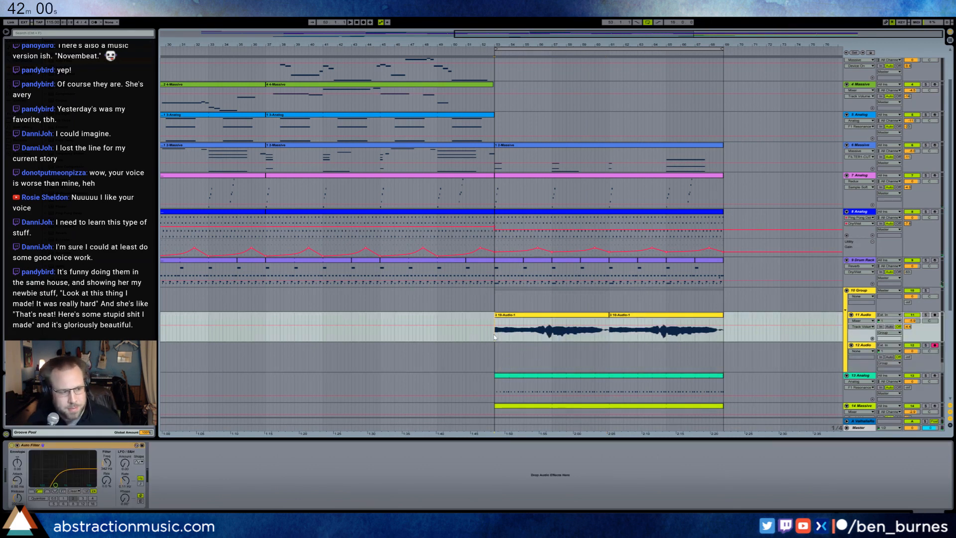
key(space)
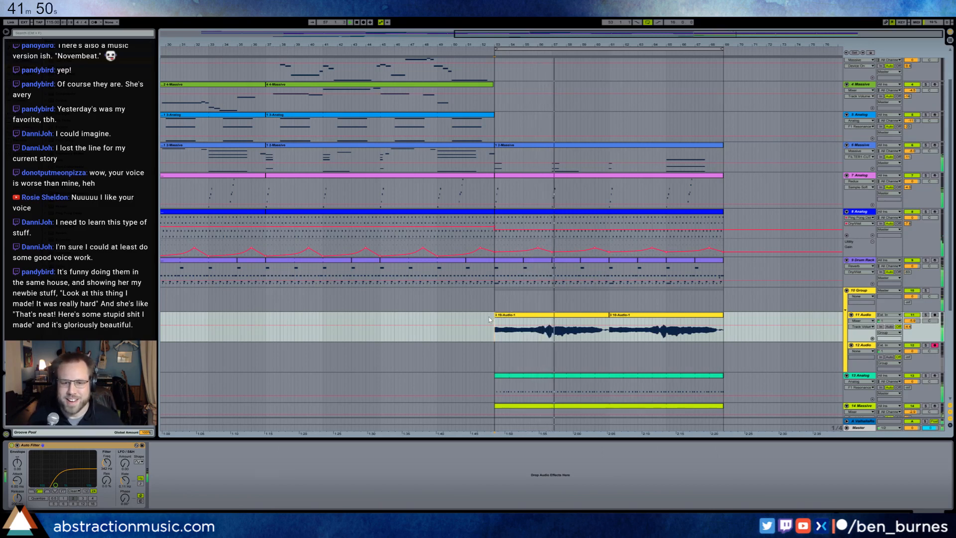
click(495, 354)
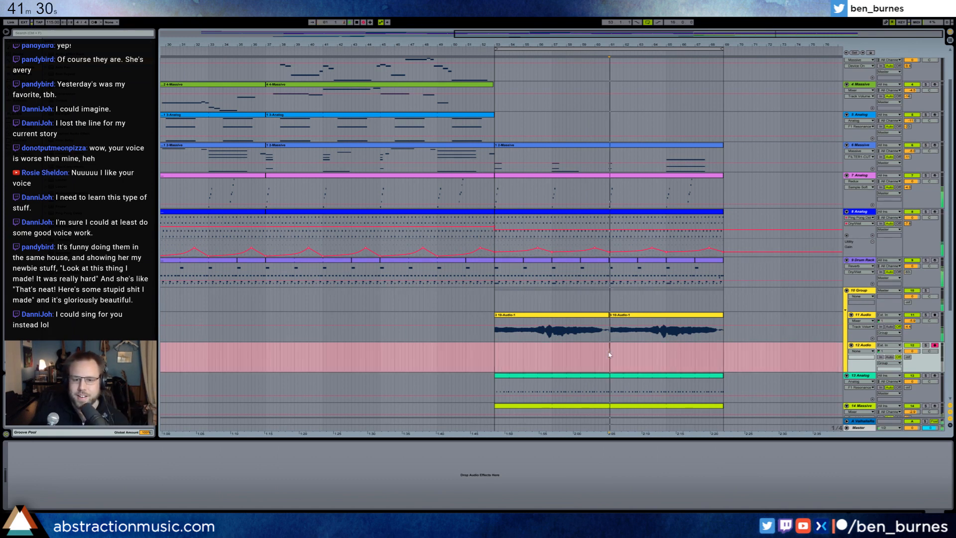
key(F9)
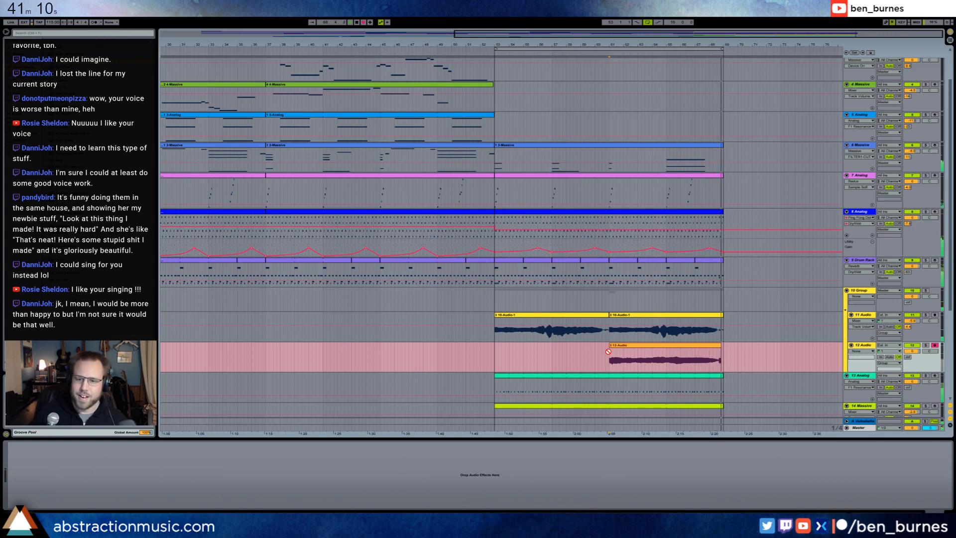
key(space)
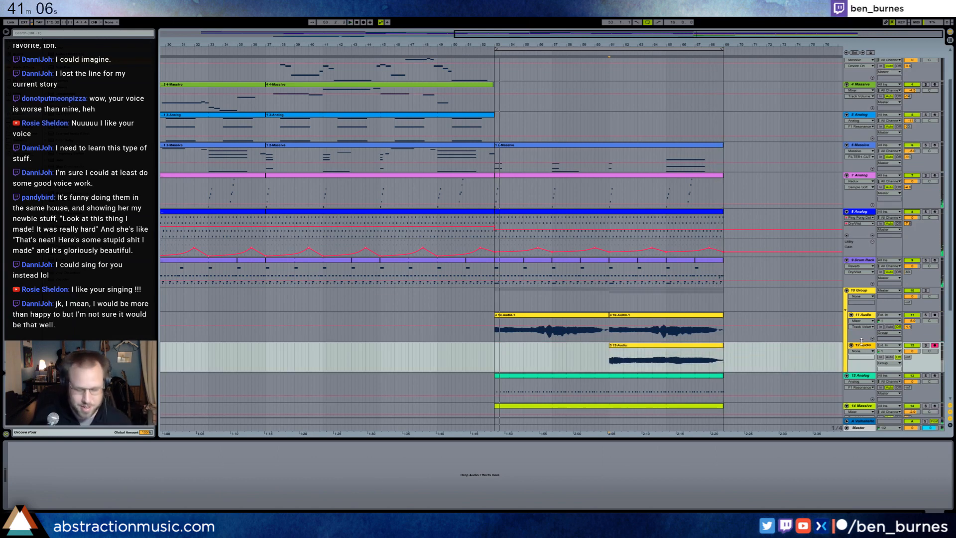
Insert a third audio track in the vocal group, arm Massive for reference notes, and record a vocal take from bar 53 to 61.
key(ctrl+t)
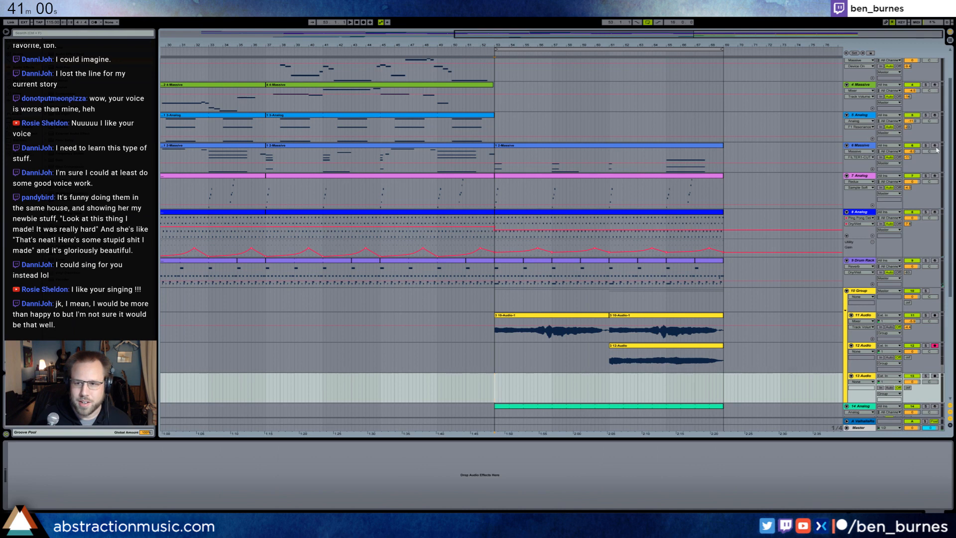
click(936, 146)
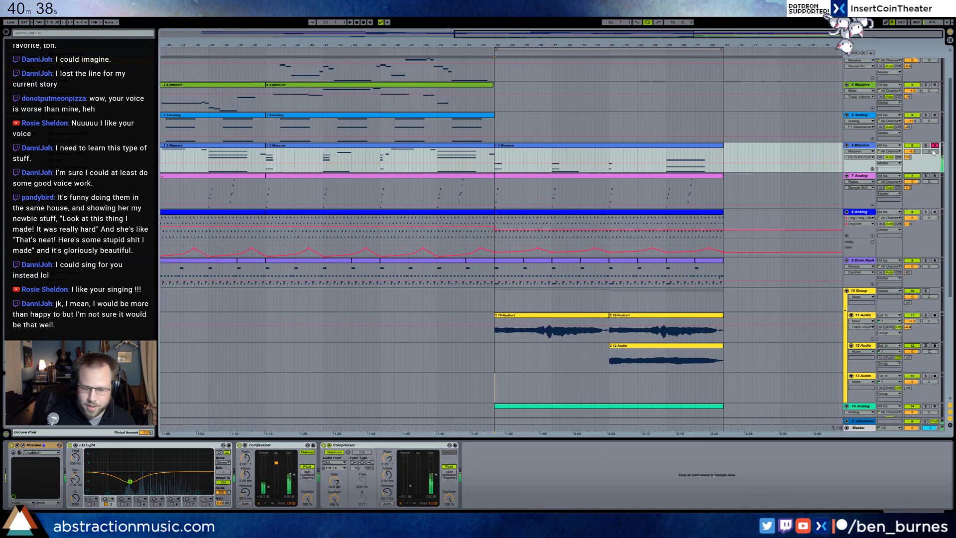
click(935, 377)
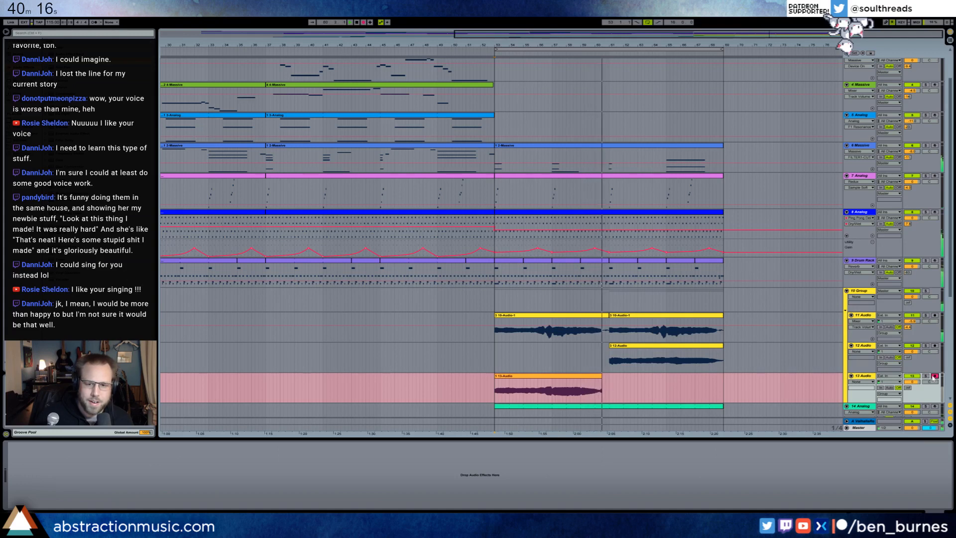
key(space)
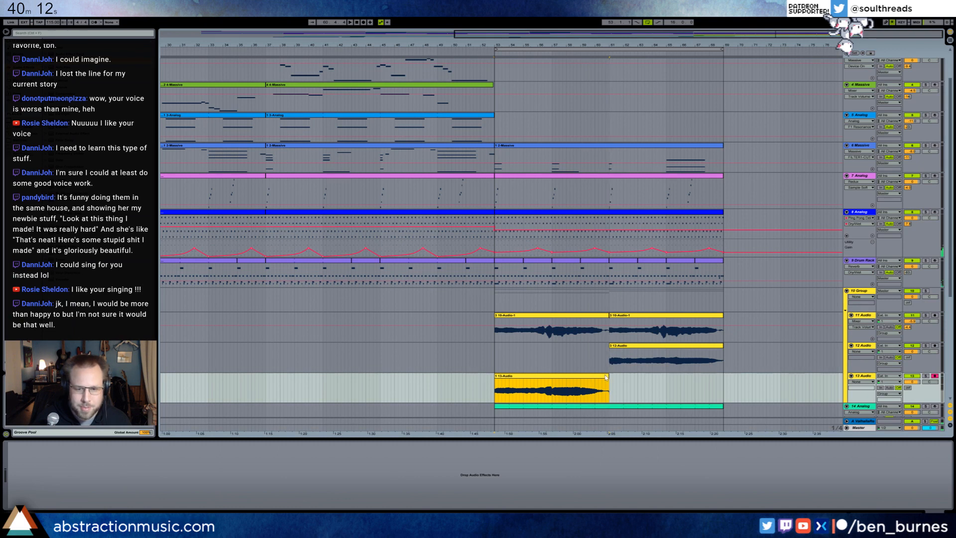
Duplicate the third vocal track's take directly after itself and play the section from bar 53.
key(ctrl+d)
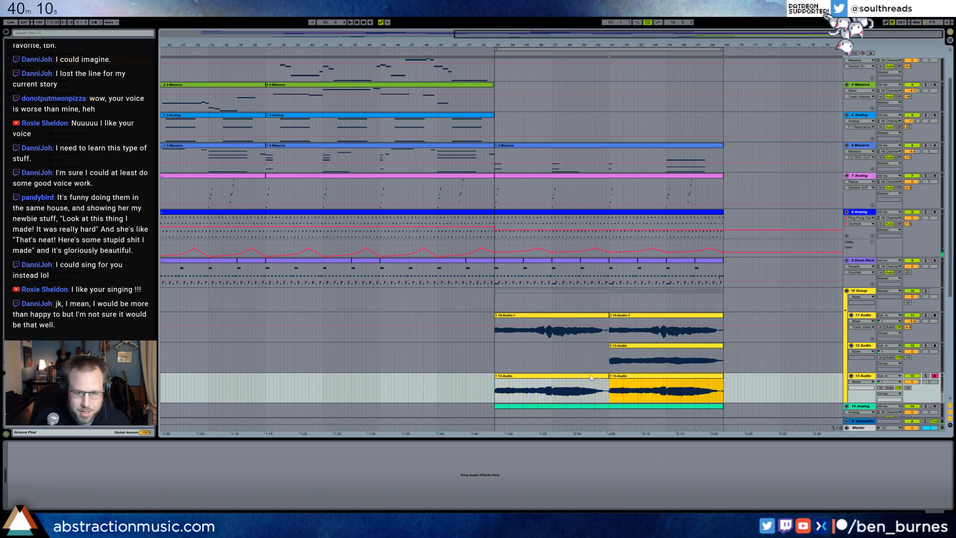
click(494, 385)
key(space)
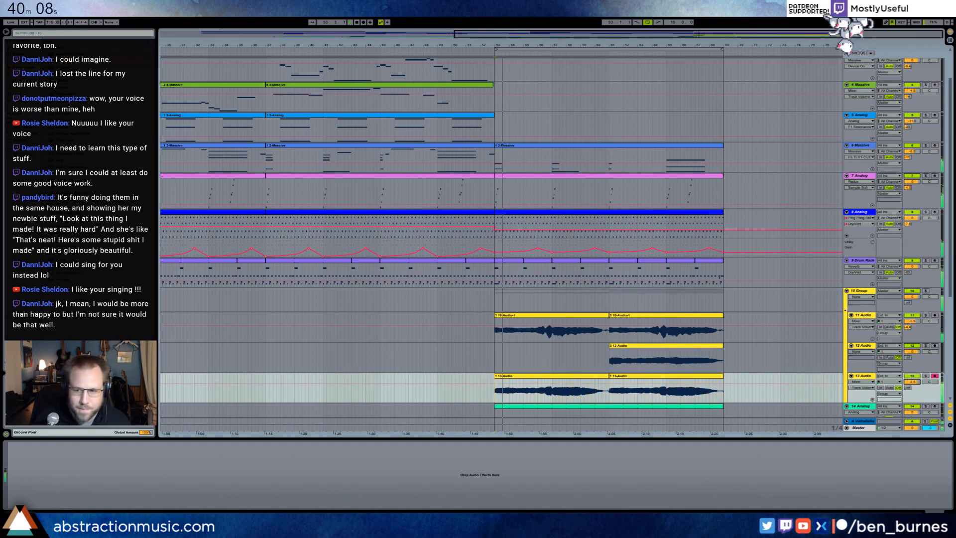
Lower the second vocal track's volume and replace the first vocal track's ValhallaRoom send with one on the vocal group.
drag(915, 356, 915, 371)
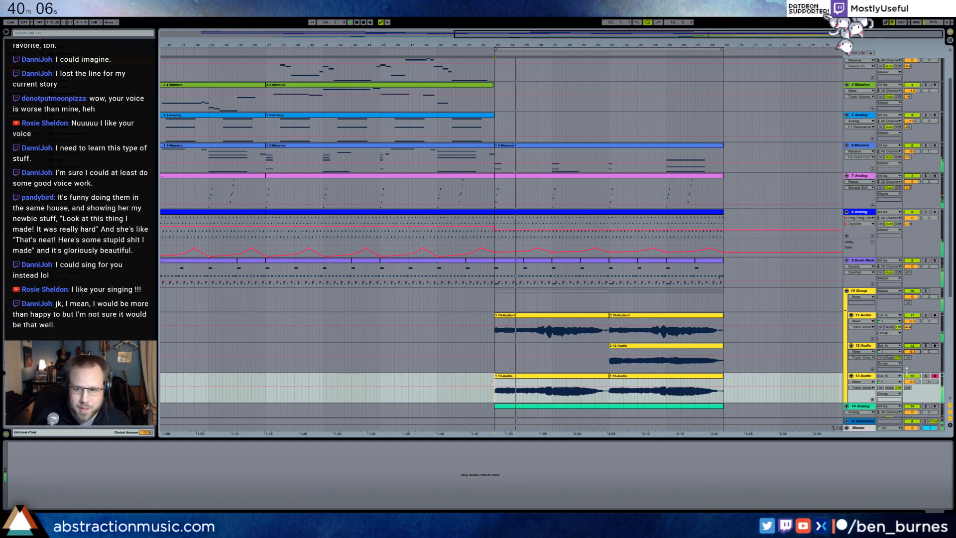
drag(908, 327, 908, 356)
drag(908, 303, 908, 287)
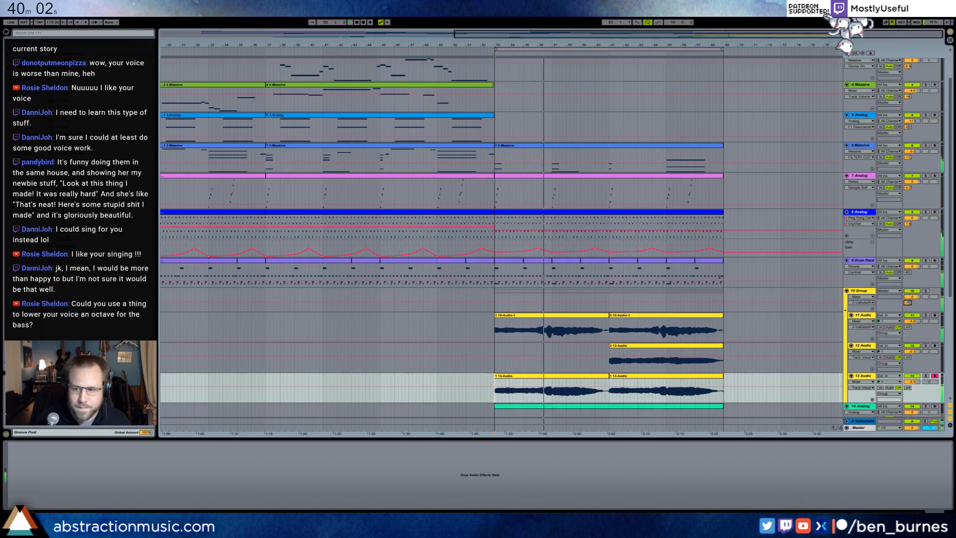
Stop playback and open the sample settings of both clips on the first vocal track.
click(570, 376)
key(space)
click(495, 395)
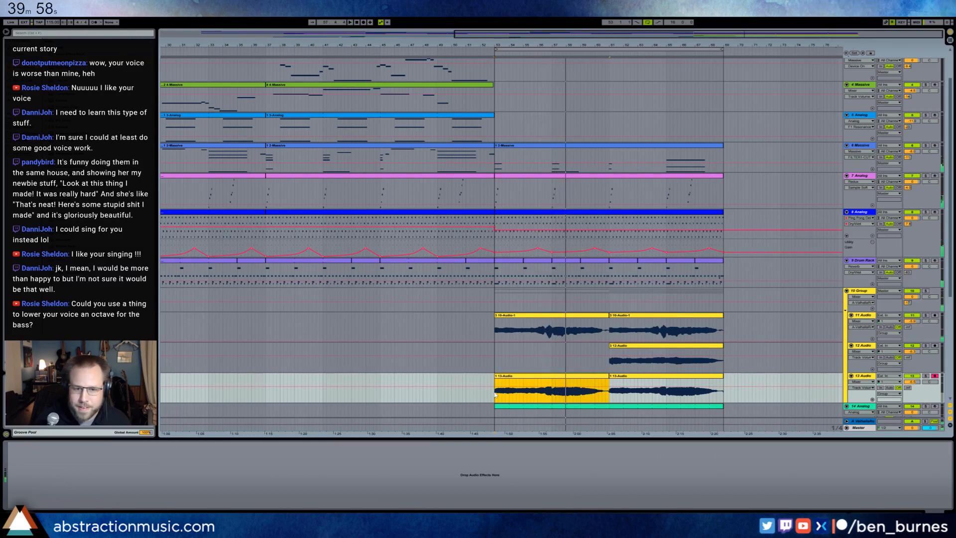
click(620, 348)
click(581, 321)
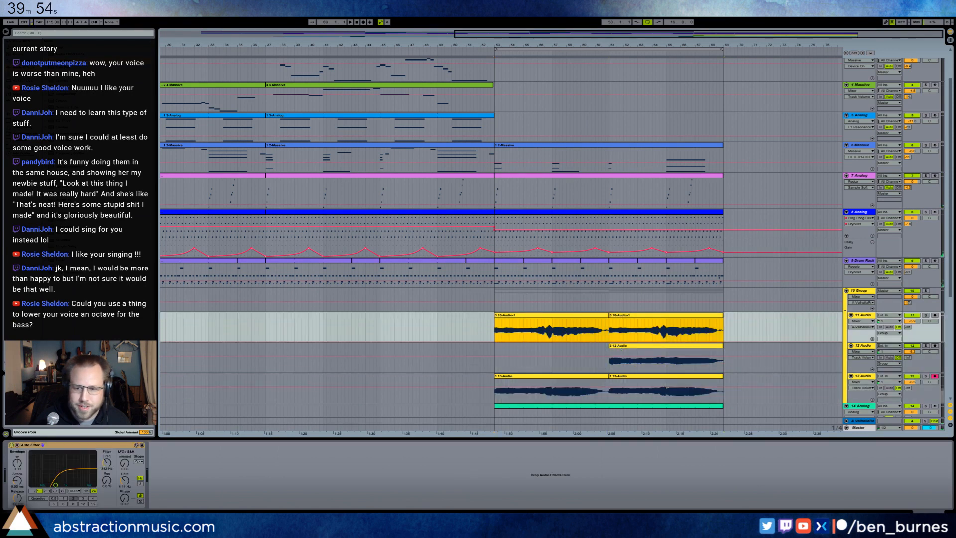
key(shift+Tab)
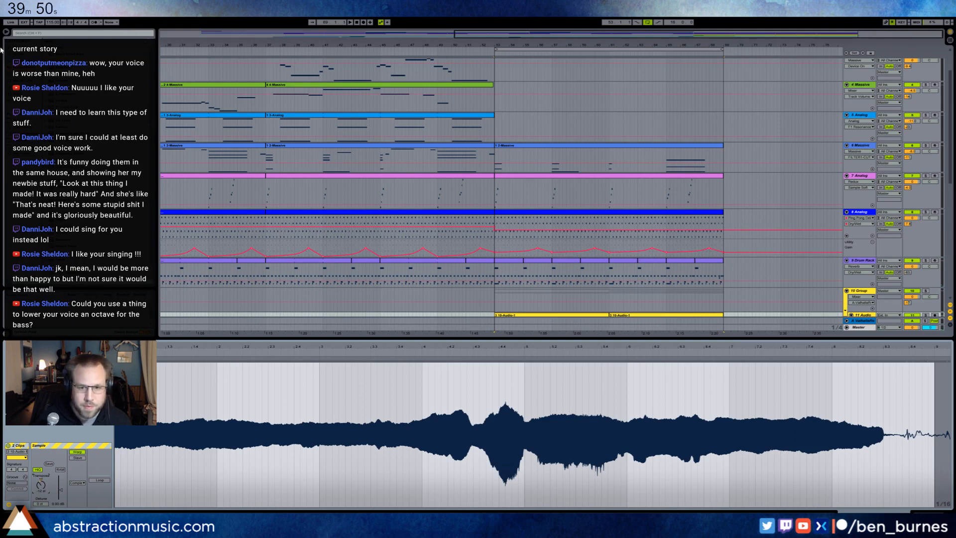
Try transposing both clips on the third vocal track by -12 semitones during playback, then undo it.
scroll(668, 207, down, 6)
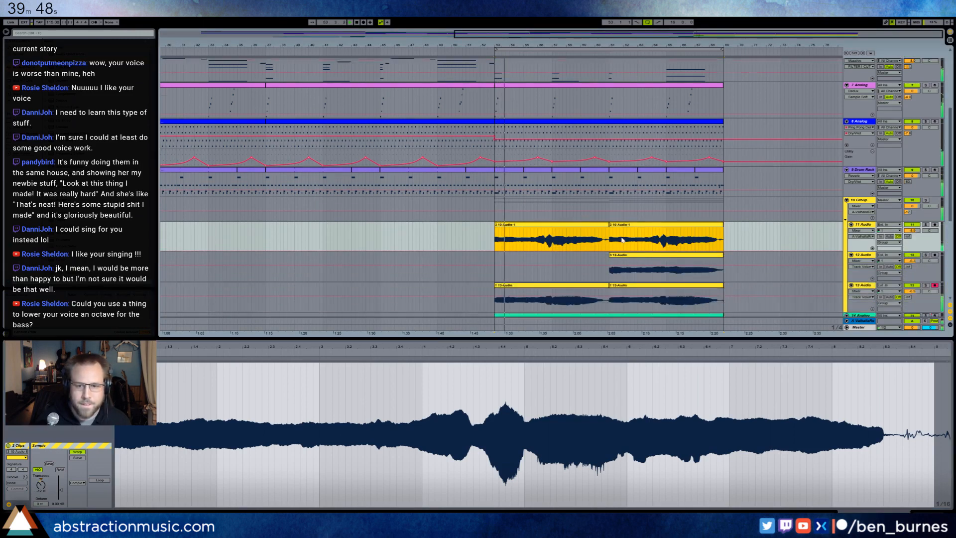
click(588, 286)
shift+click(625, 288)
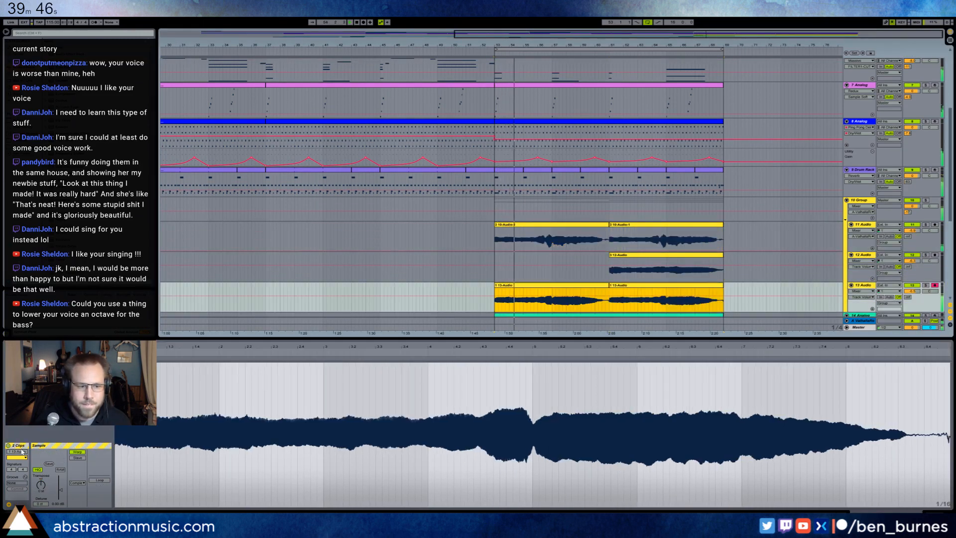
click(41, 485)
text(-12)
key(Return)
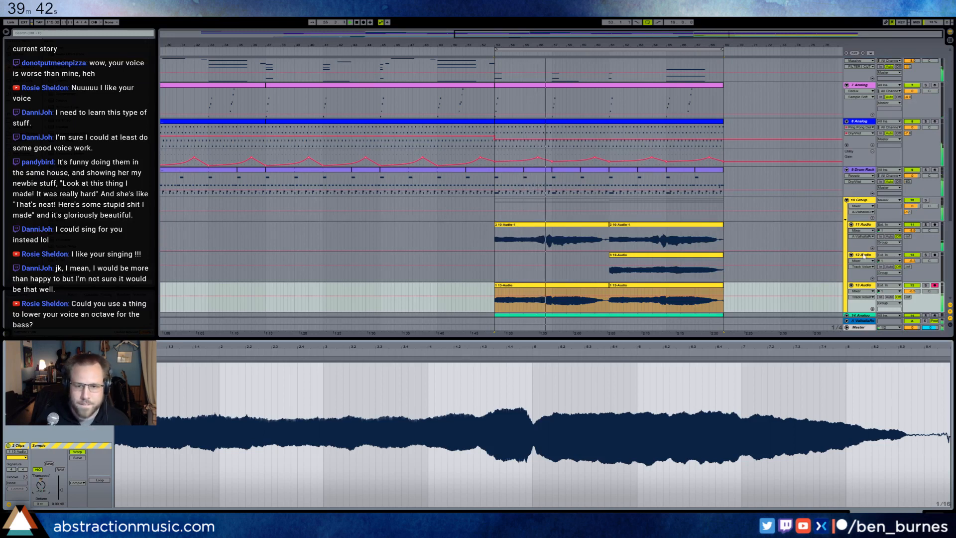
key(ctrl+z)
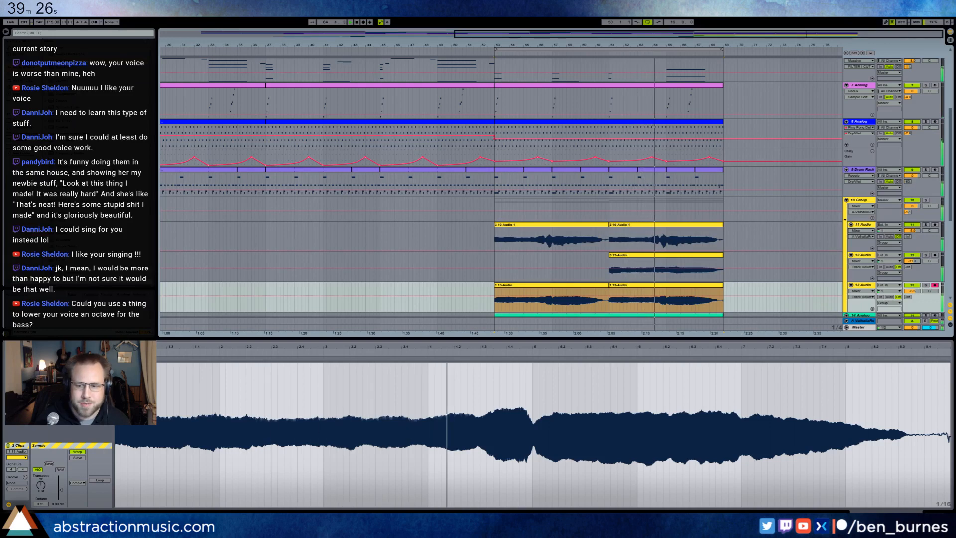
Select the sidechain Compressor on the Massive chord track and extend the Click track's clip to bar 69.
key(shift+Tab)
click(815, 207)
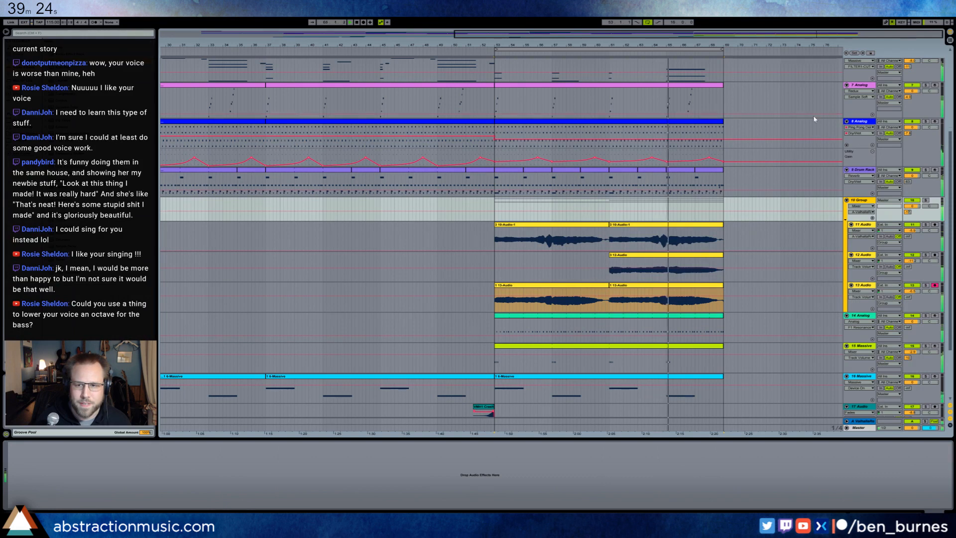
scroll(815, 120, up, 1)
click(815, 95)
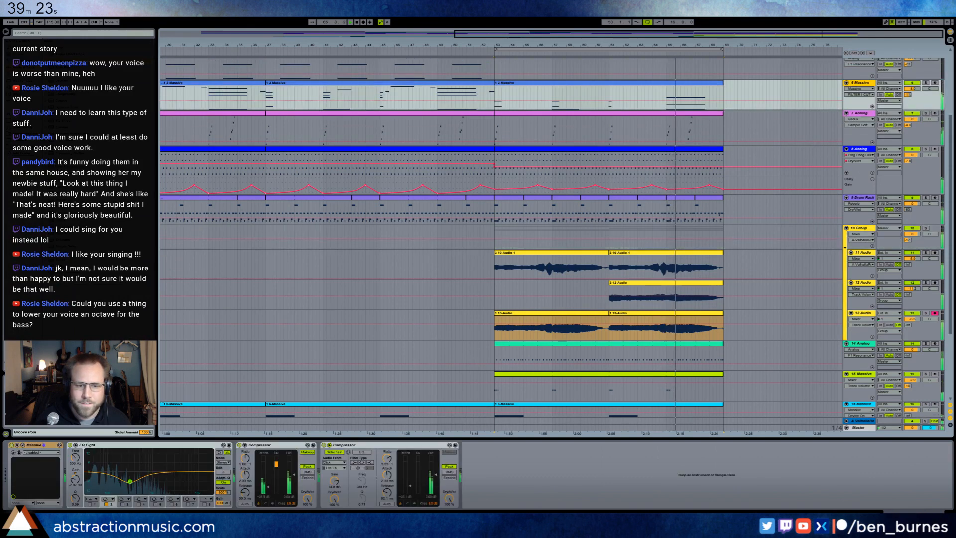
click(357, 445)
scroll(477, 150, up, 4)
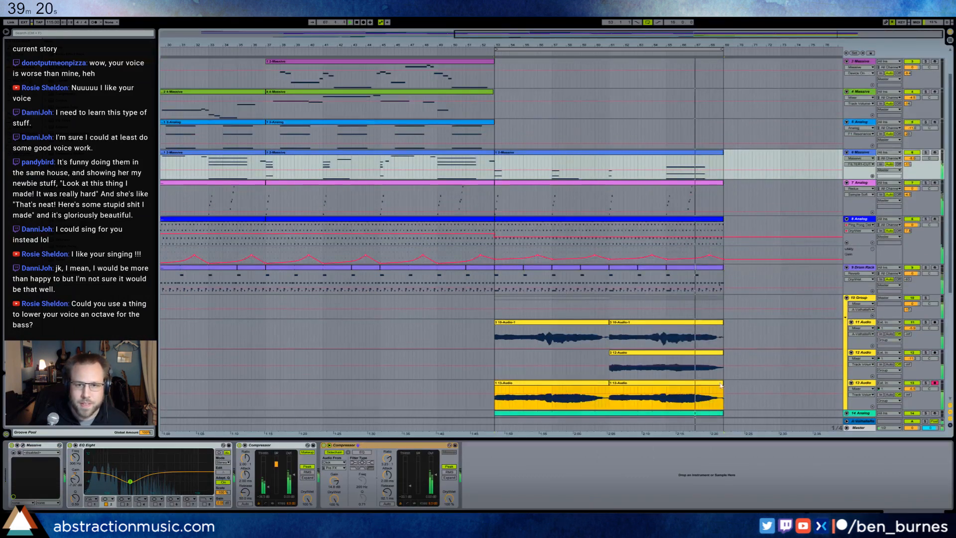
click(648, 61)
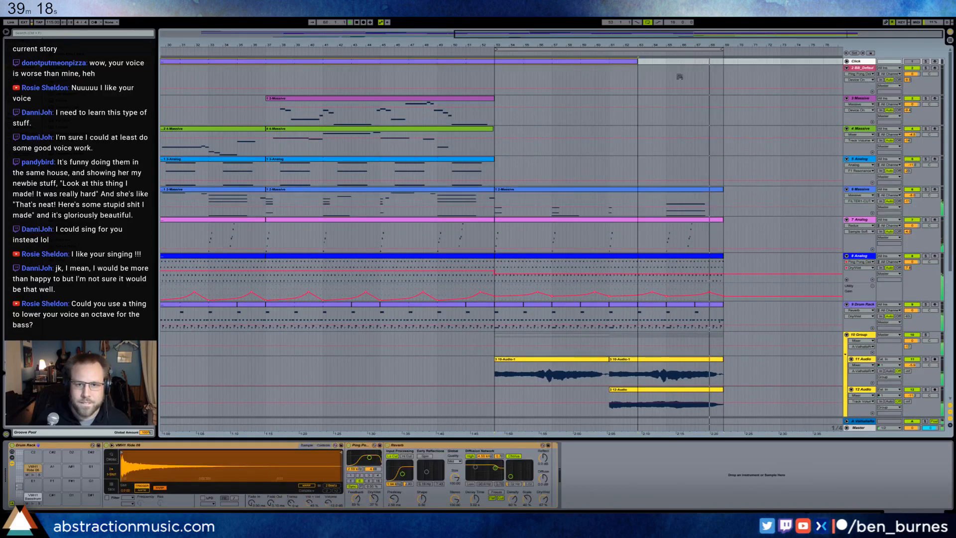
Try the Massive track's sidechain Compressor on the vocal group, delete it there, and shorten the Click clip to end at bar 53.
click(636, 203)
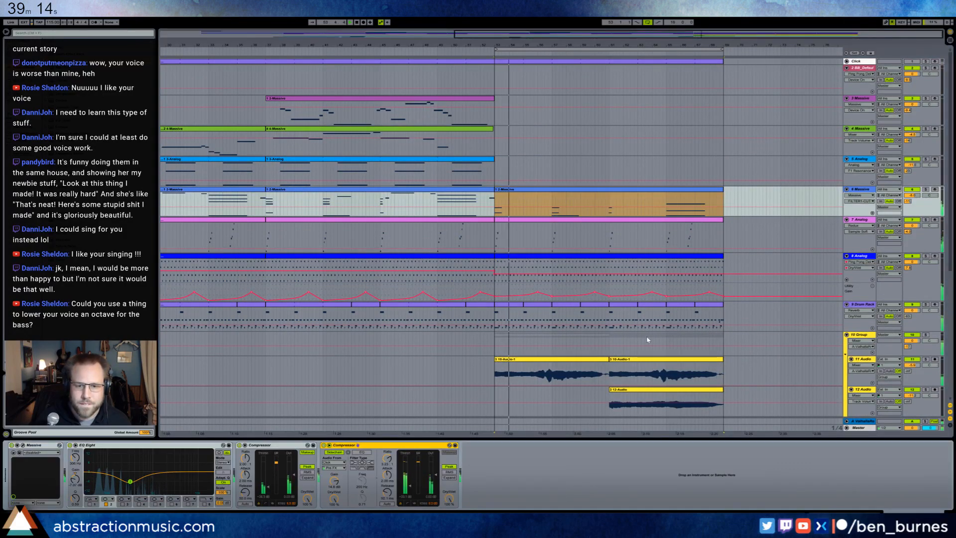
click(690, 347)
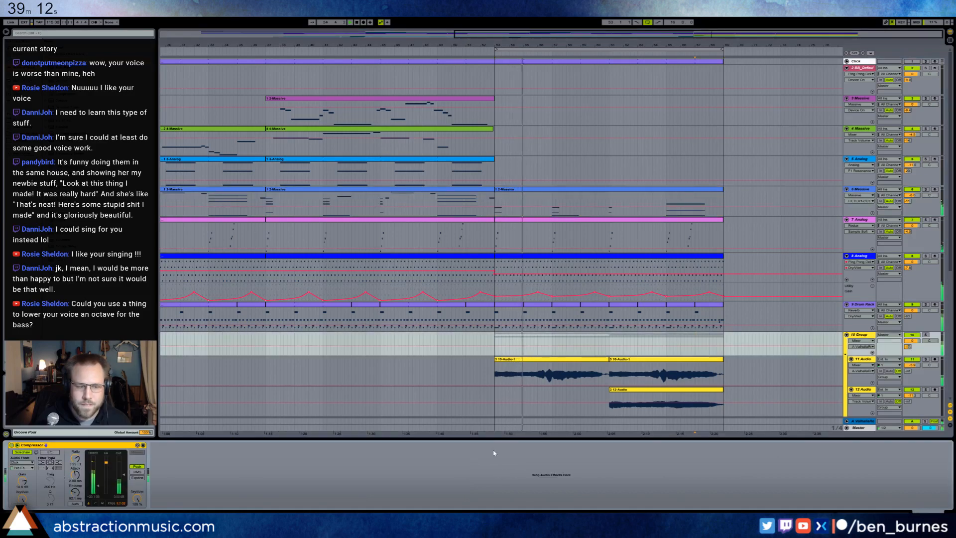
key(Delete)
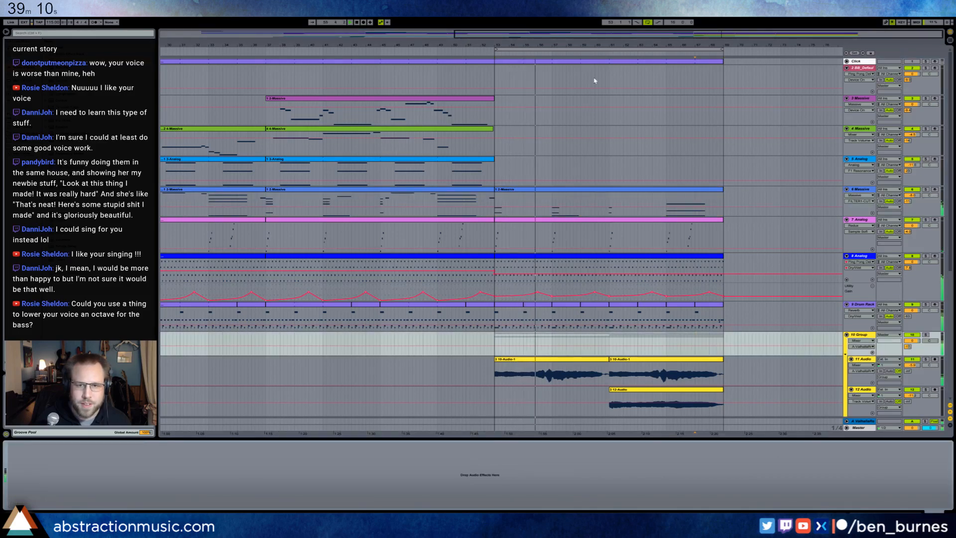
click(513, 83)
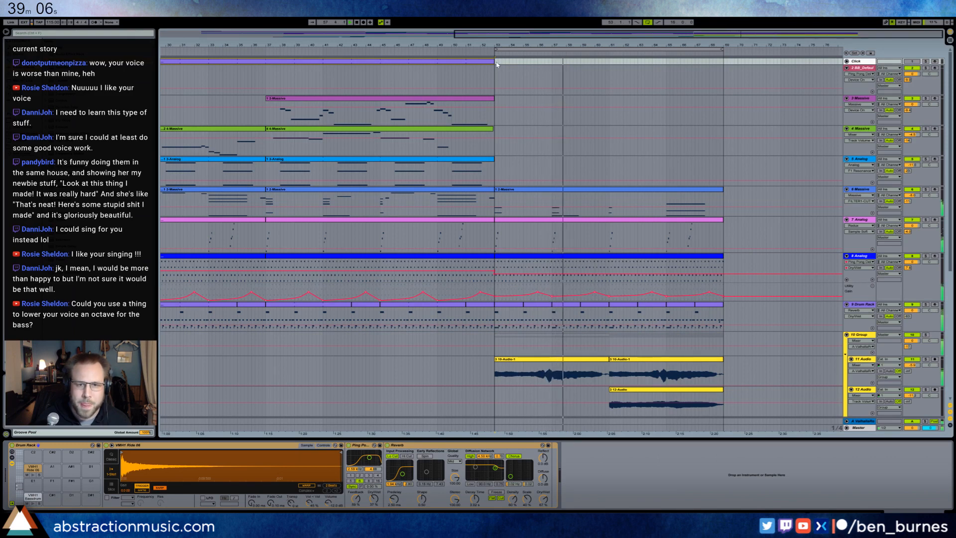
Record a new take over both clips on the third vocal track and play back the section from bar 53.
scroll(620, 262, down, 3)
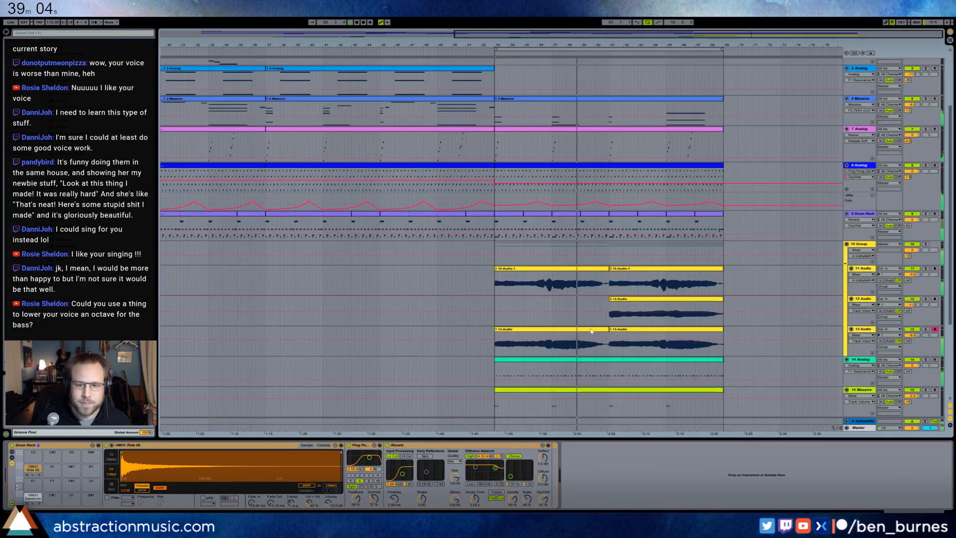
click(499, 347)
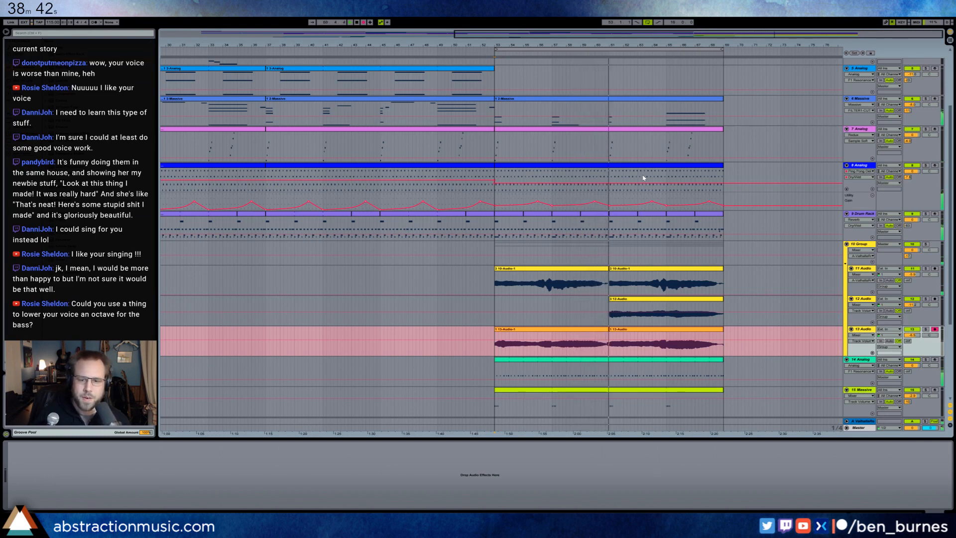
key(space)
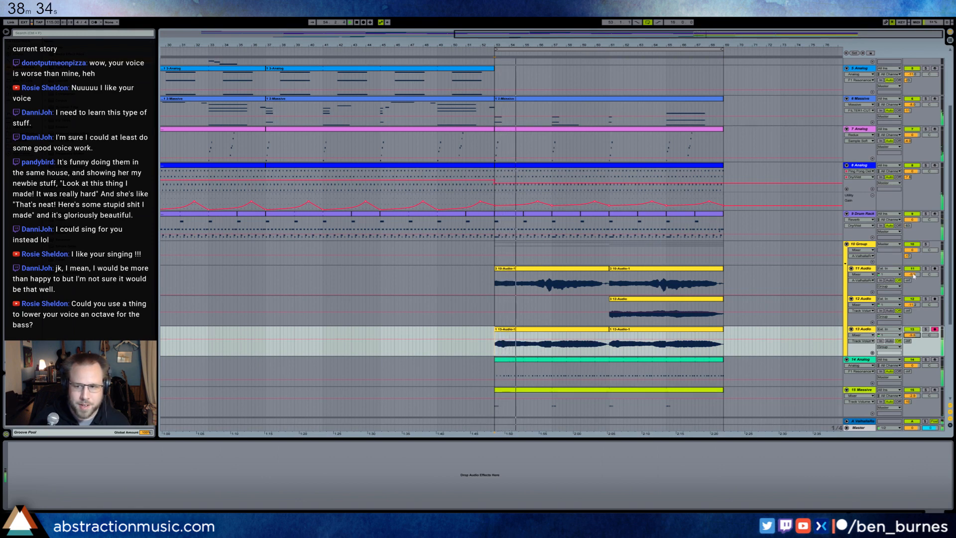
drag(539, 348, 551, 350)
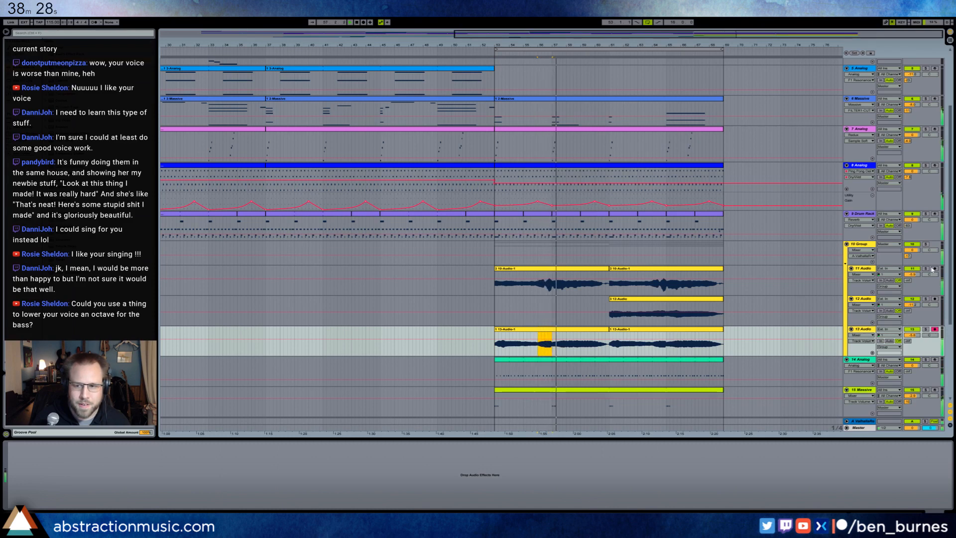
Add a Reverb to the vocal group, raise its Dry/Wet amount and shorten its Decay Time.
click(864, 262)
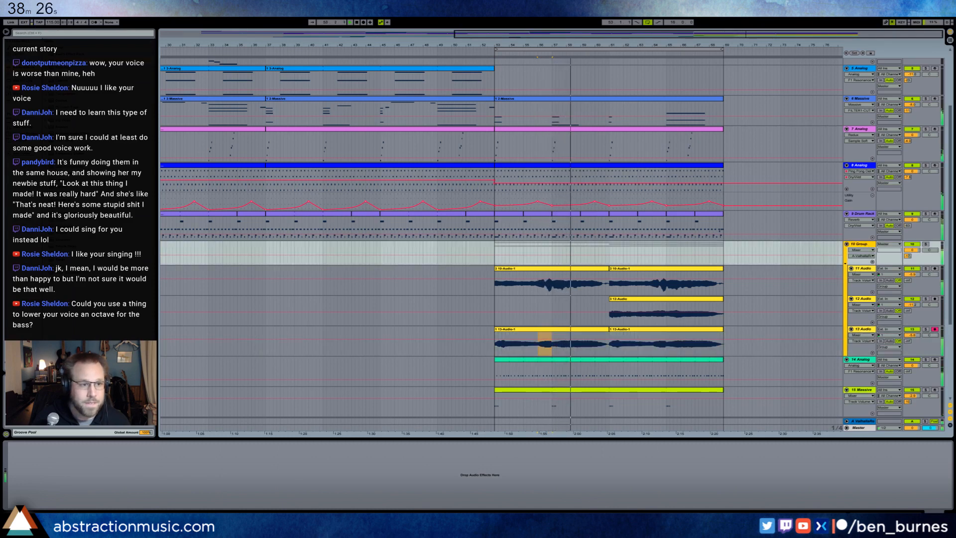
drag(63, 233, 103, 493)
drag(168, 498, 168, 491)
drag(101, 498, 101, 505)
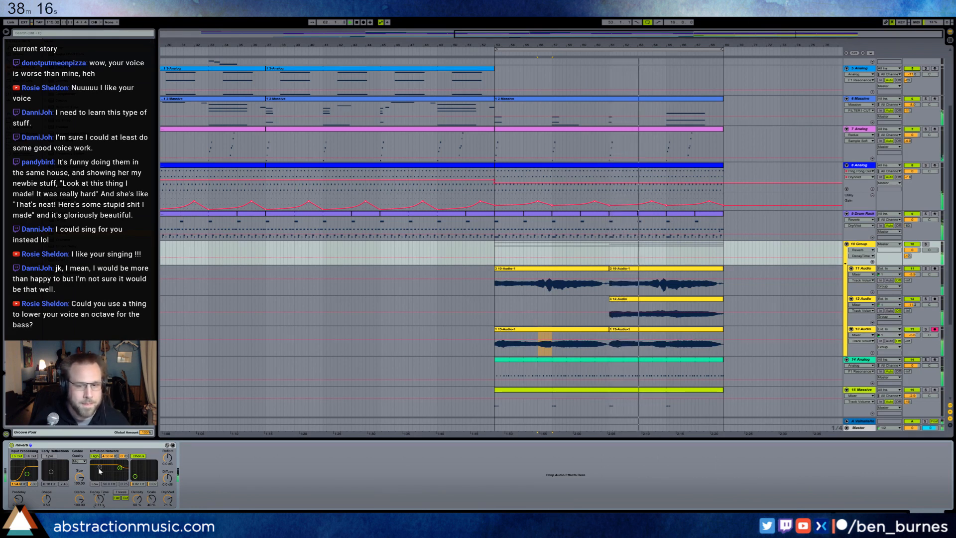
Adjust the second vocal track's volume, and insert a Compressor ahead of the Reverb on the vocal group.
drag(911, 305, 911, 294)
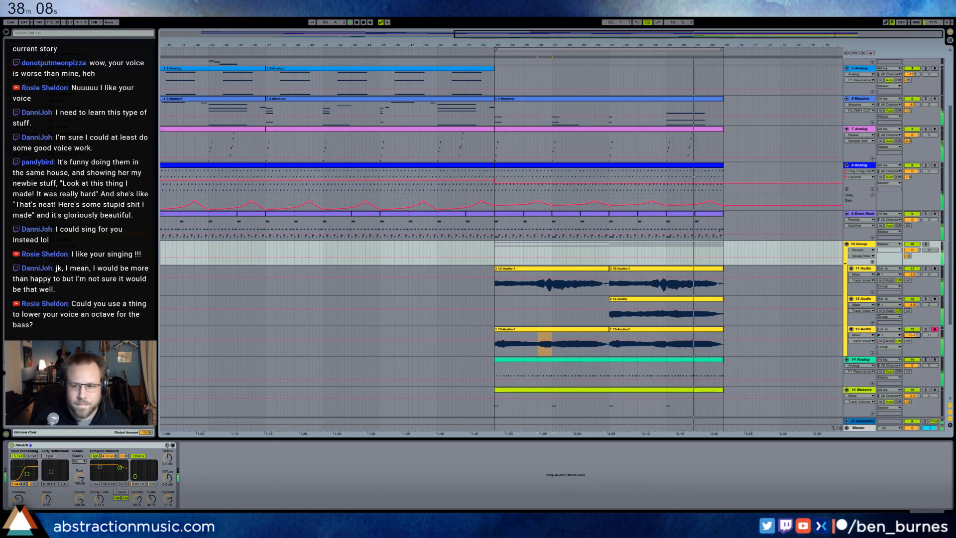
click(912, 309)
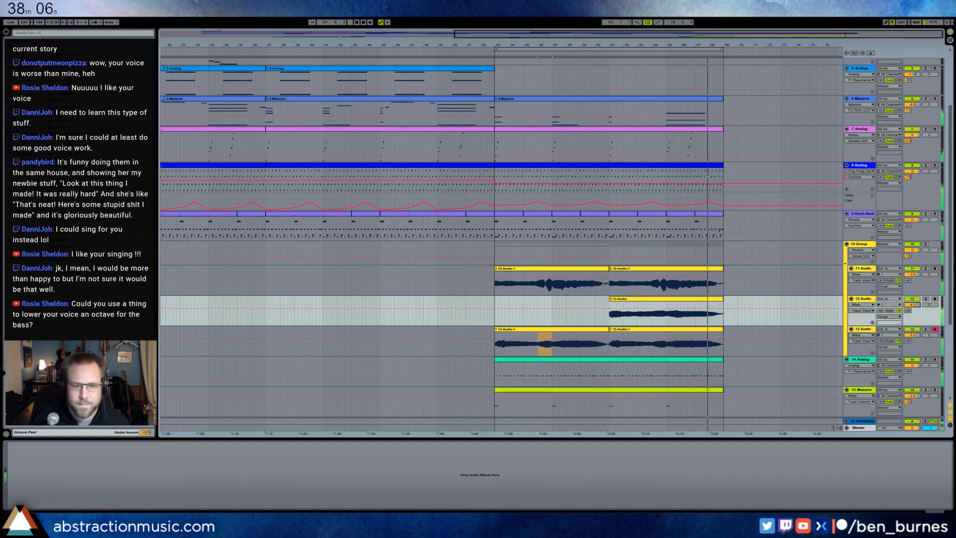
click(509, 253)
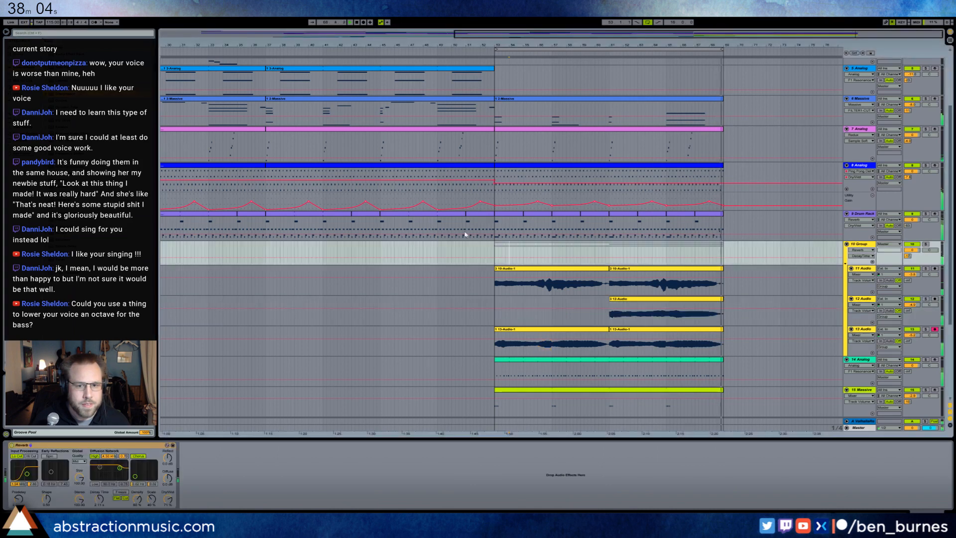
drag(65, 93, 40, 479)
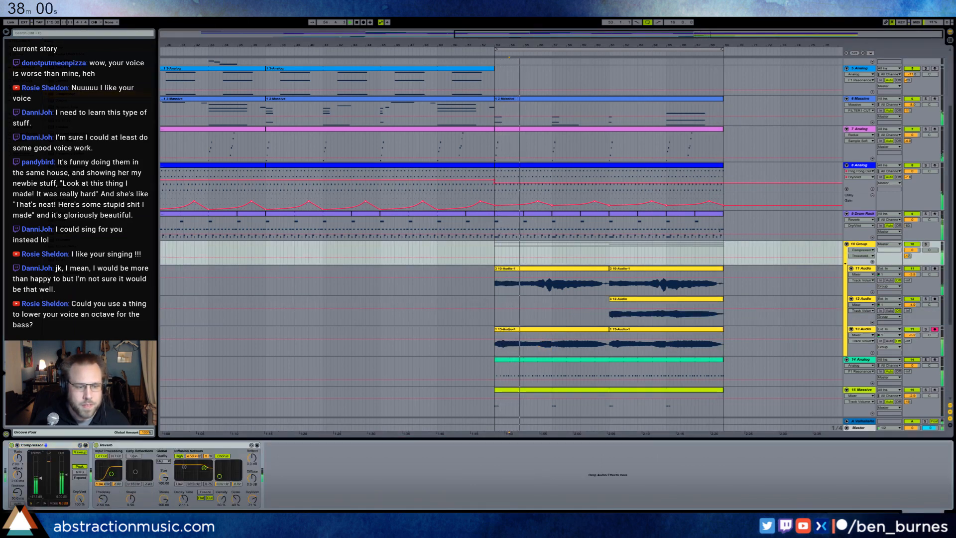
Fine-tune the vocal group Reverb's Dry/Wet and Decay Time, and lower the first and second vocal tracks' volumes during playback.
drag(251, 498, 252, 496)
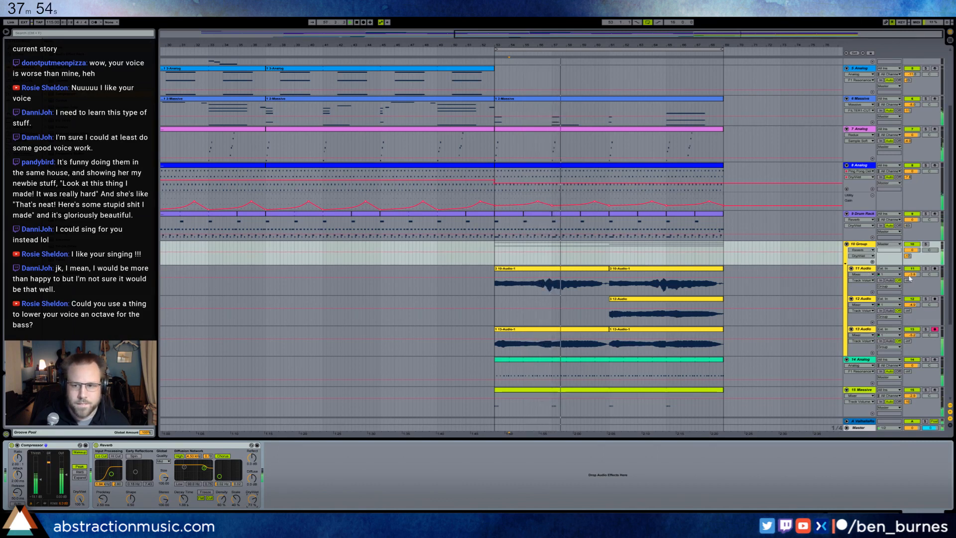
drag(909, 274, 909, 278)
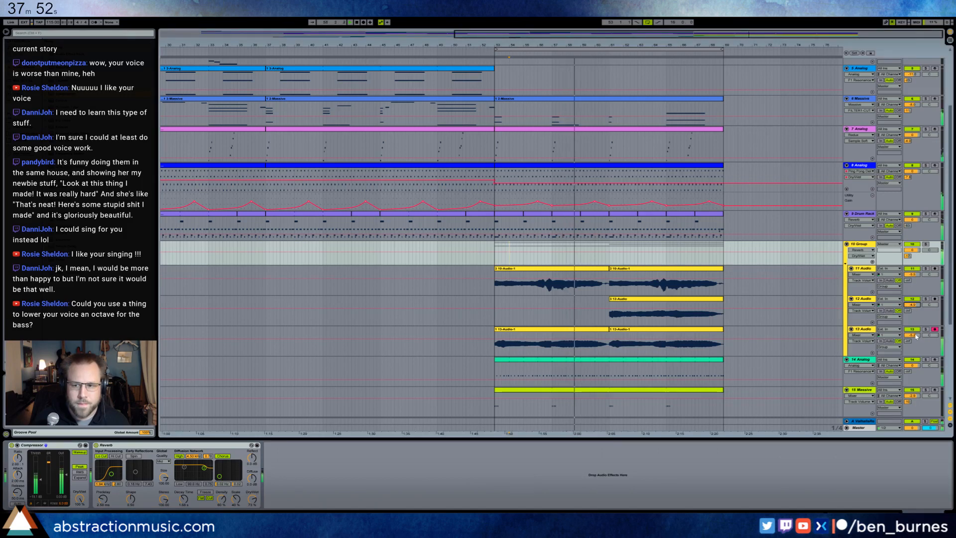
drag(252, 498, 253, 493)
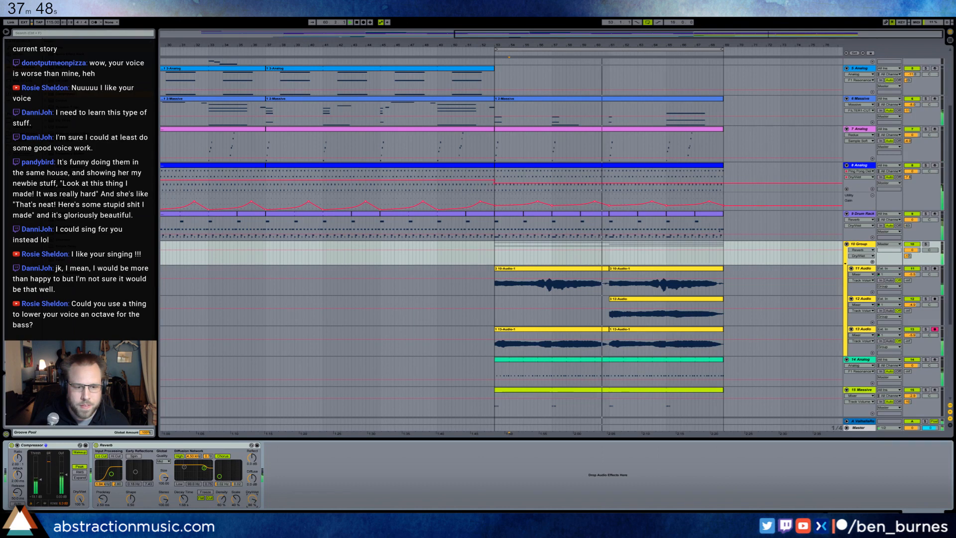
click(184, 499)
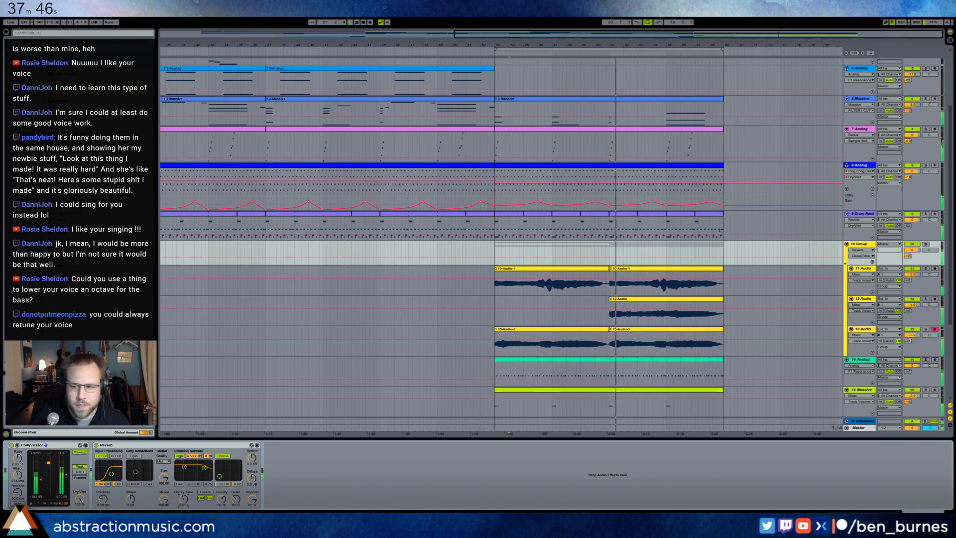
drag(912, 305, 912, 312)
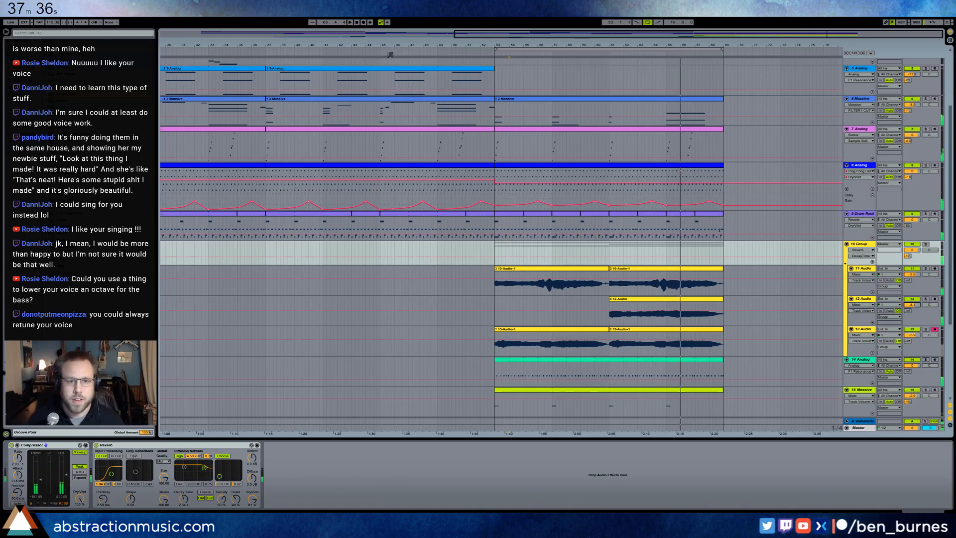
Check the devices on the first vocal track and the vocal group, and lower the second vocal track's volume further.
scroll(446, 172, up, 3)
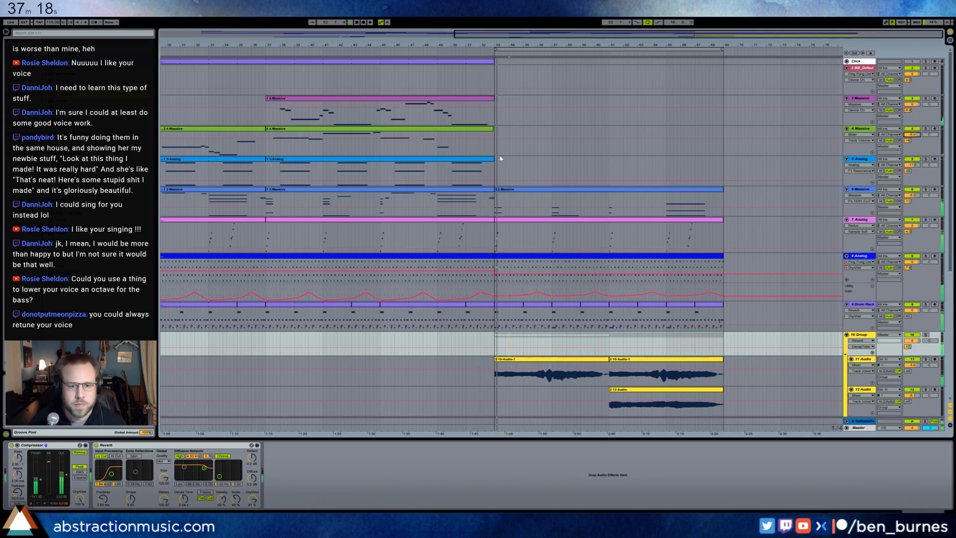
scroll(683, 290, down, 5)
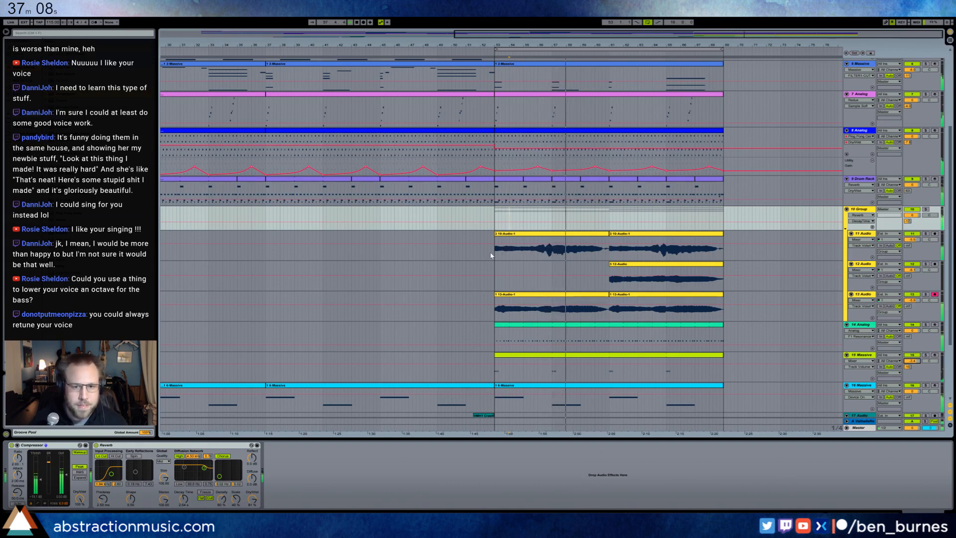
click(523, 246)
scroll(532, 240, up, 1)
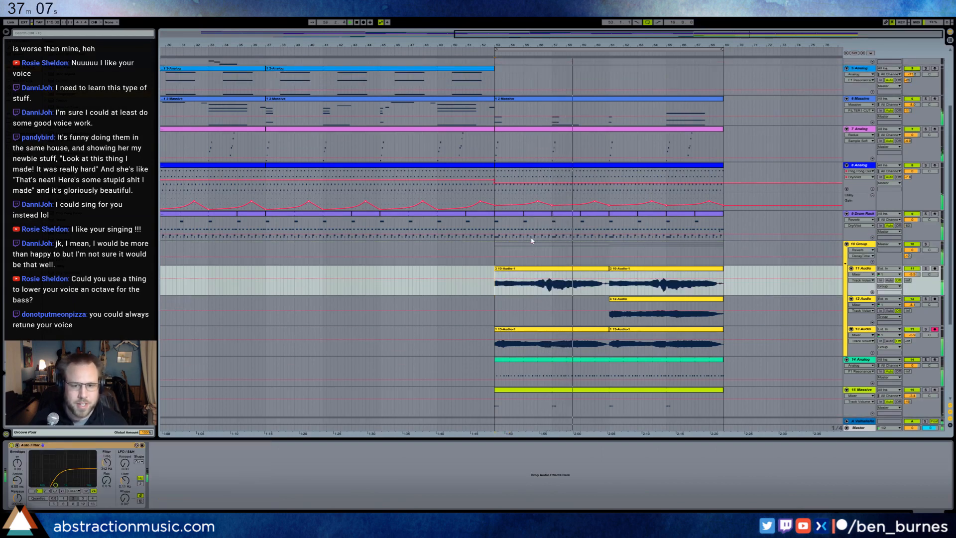
click(871, 247)
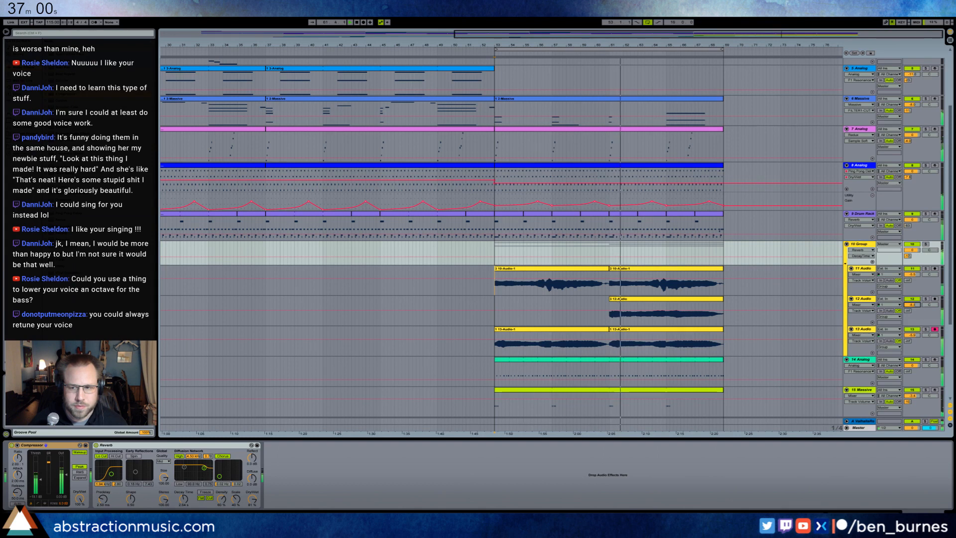
drag(913, 305, 912, 310)
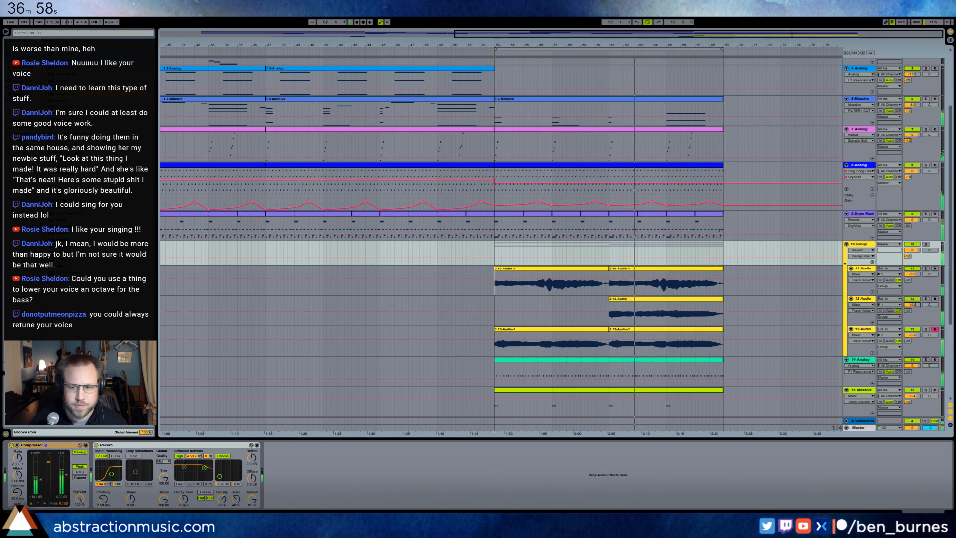
Examine the notes of the light-blue Massive clip from bar 53, and review the tracks across the full arrangement.
scroll(732, 269, down, 2)
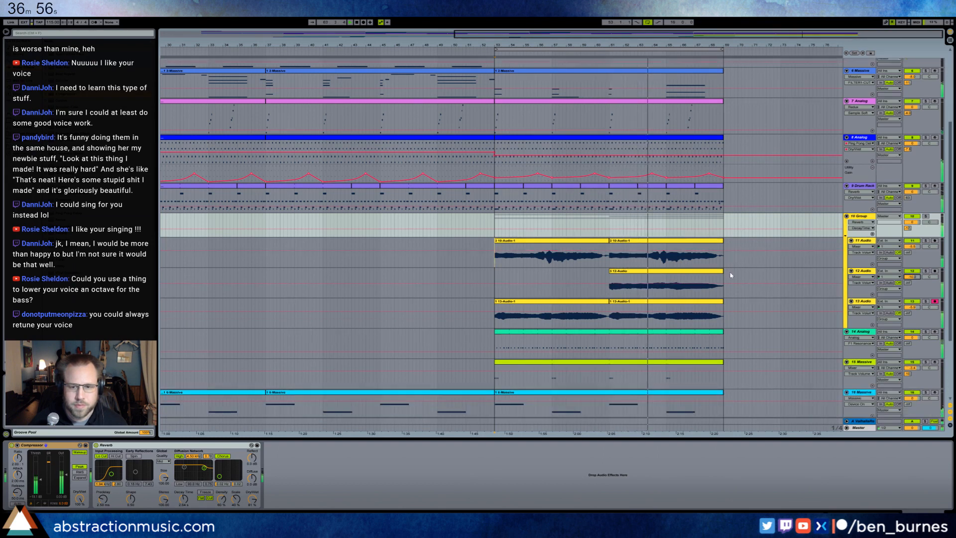
scroll(732, 269, down, 4)
click(661, 309)
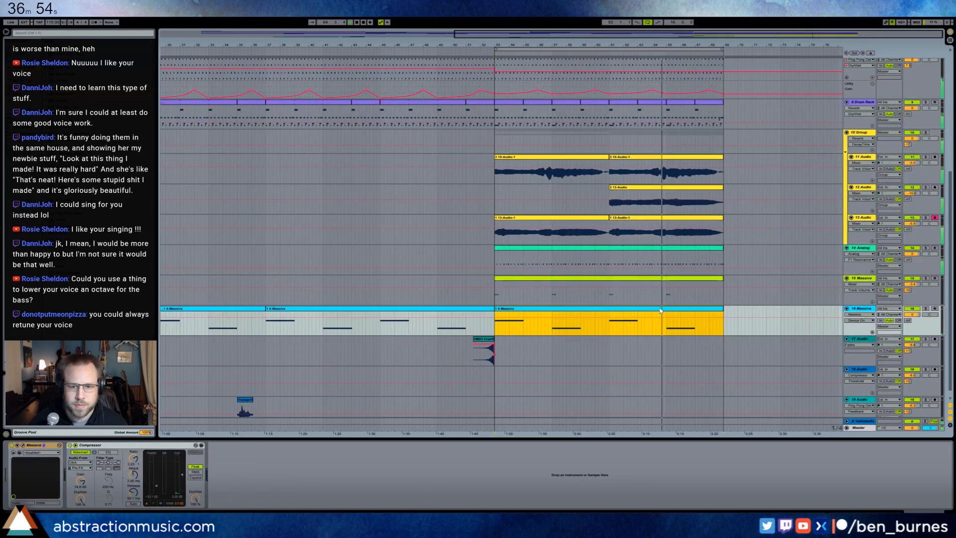
double_click(660, 309)
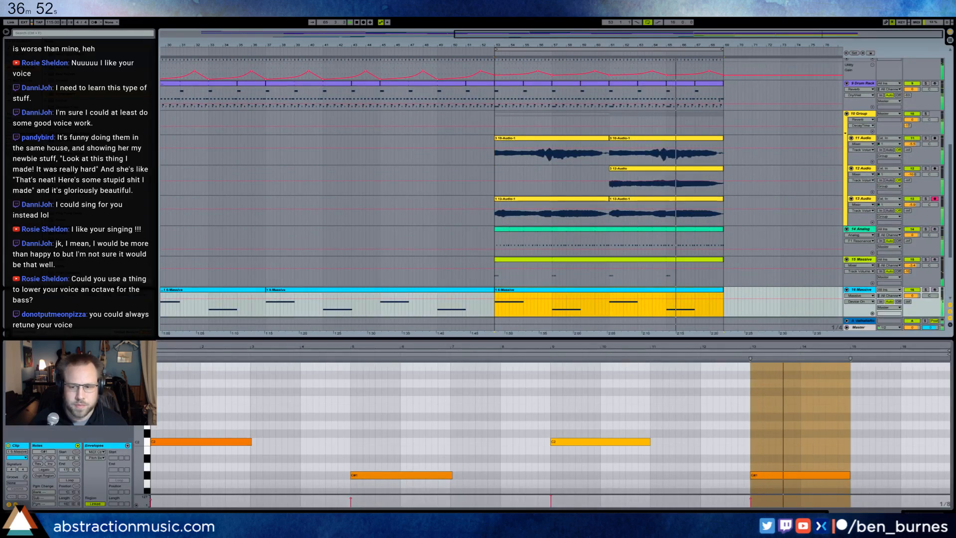
click(906, 512)
scroll(596, 221, up, 5)
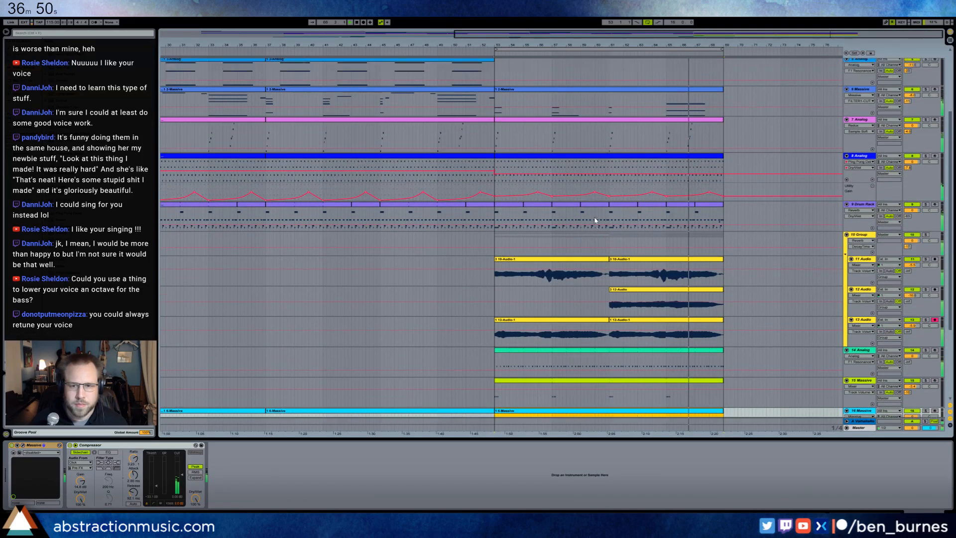
scroll(596, 221, up, 1)
scroll(592, 216, up, 2)
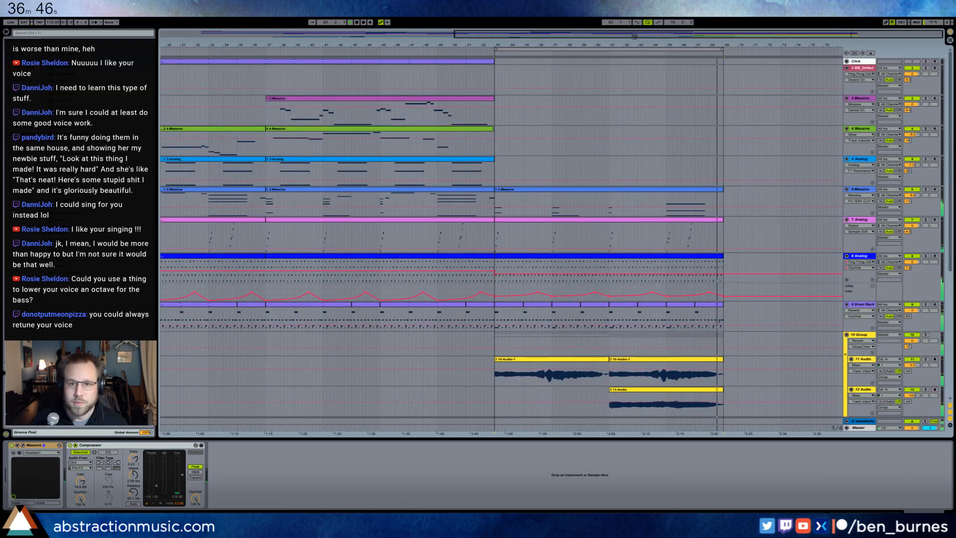
drag(454, 35, 161, 36)
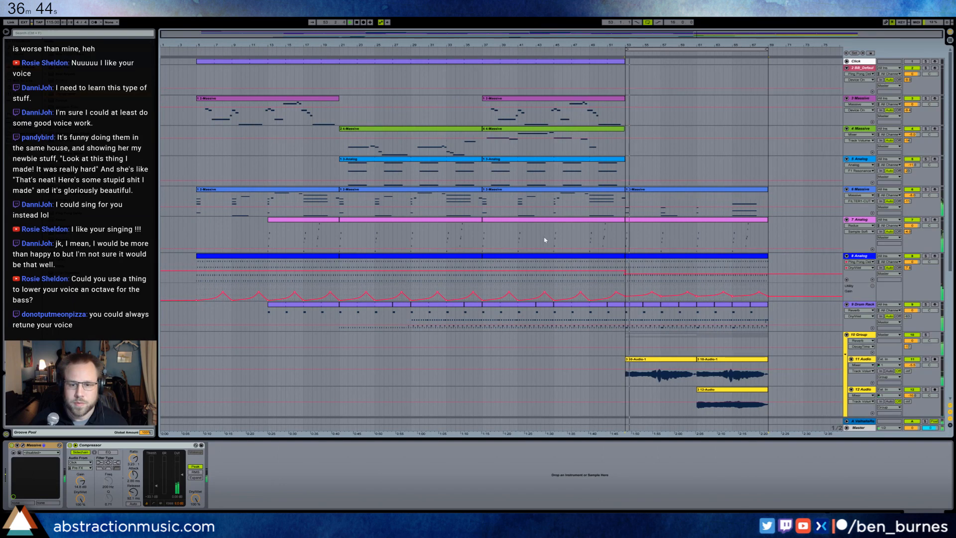
scroll(540, 238, down, 6)
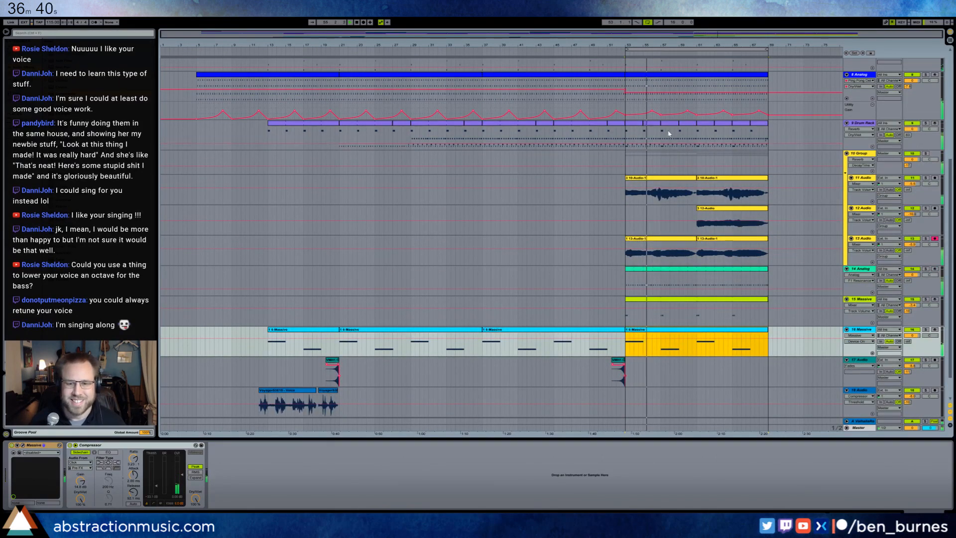
scroll(715, 162, up, 4)
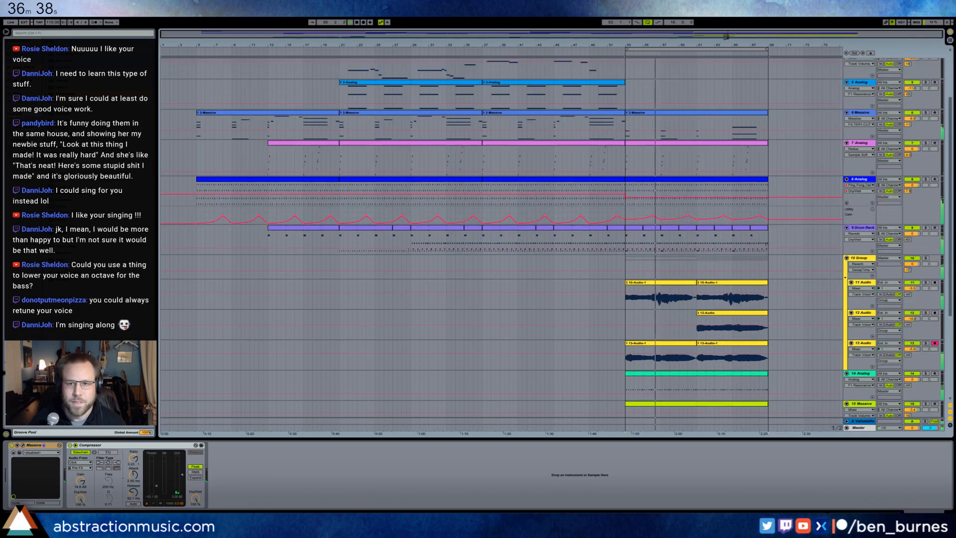
Duplicate the last clips of all three vocal tracks twice up to bar 85, and insert a new audio track below them.
click(715, 283)
key(space)
shift+click(721, 343)
key(ctrl+d)
key(ctrl+d)
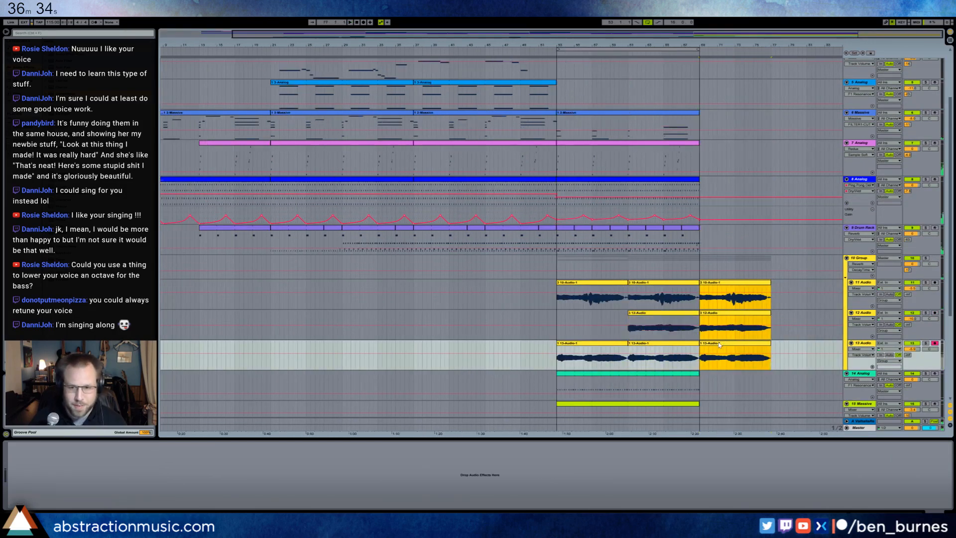
key(ctrl+t)
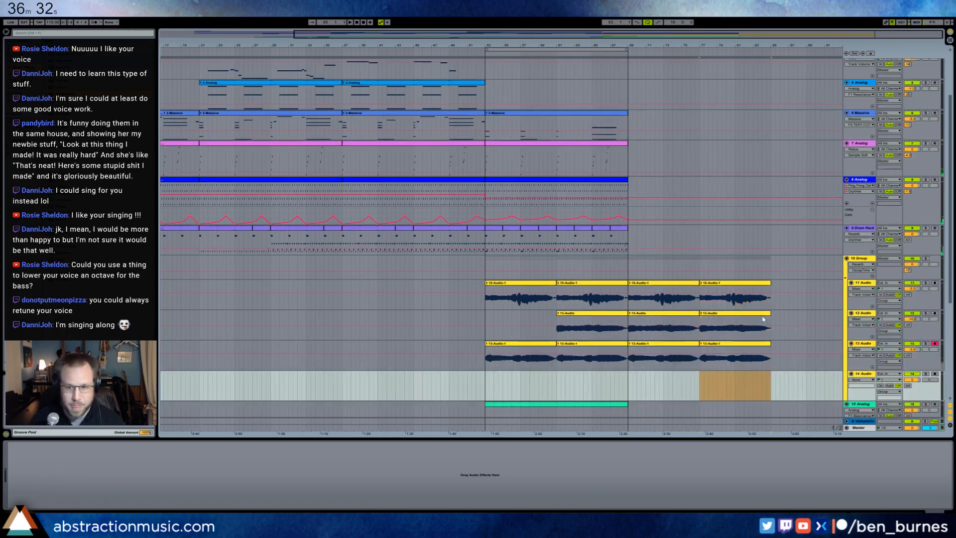
click(629, 381)
Add a single hit of the 10-Audio sample near the end of several drum clips between bars 53 and 69, varying its position.
scroll(640, 321, up, 1)
drag(628, 278, 486, 279)
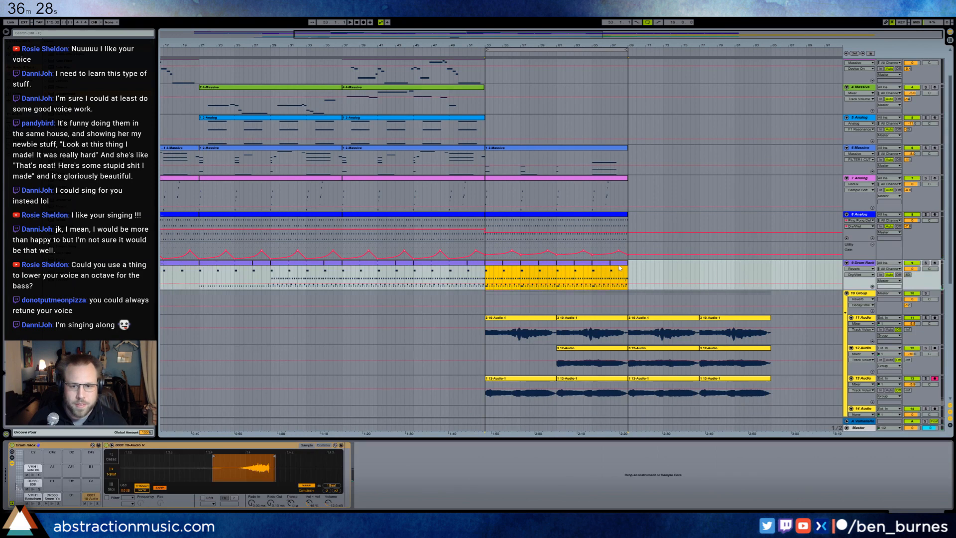
double_click(620, 268)
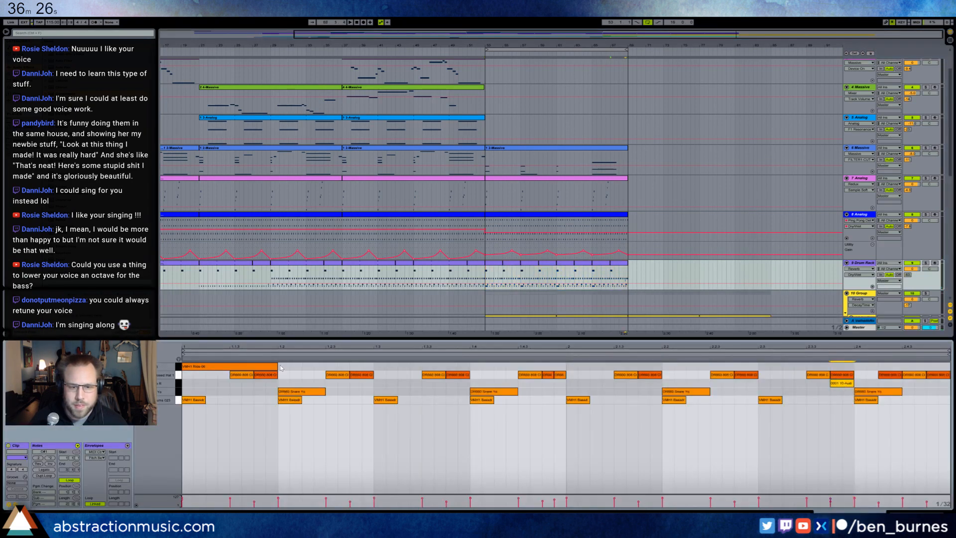
click(511, 269)
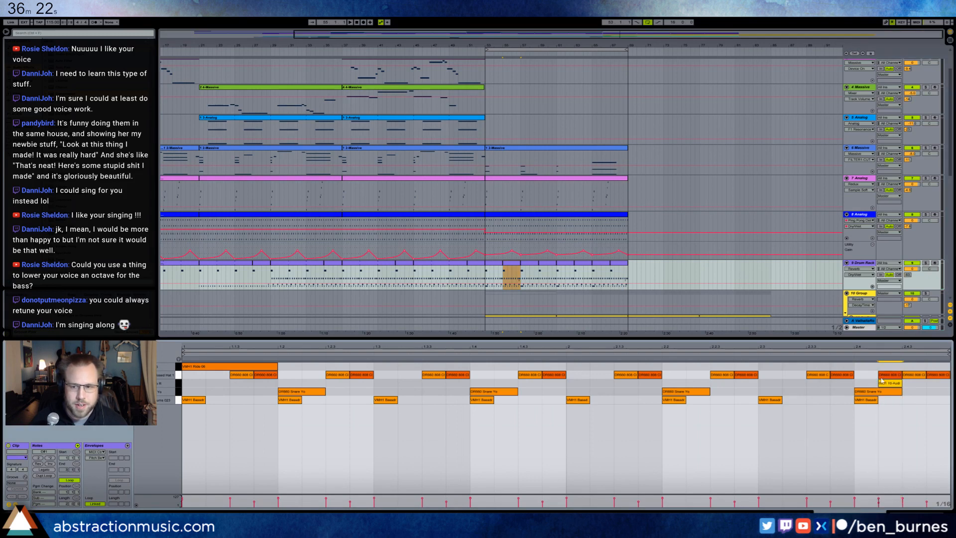
click(545, 265)
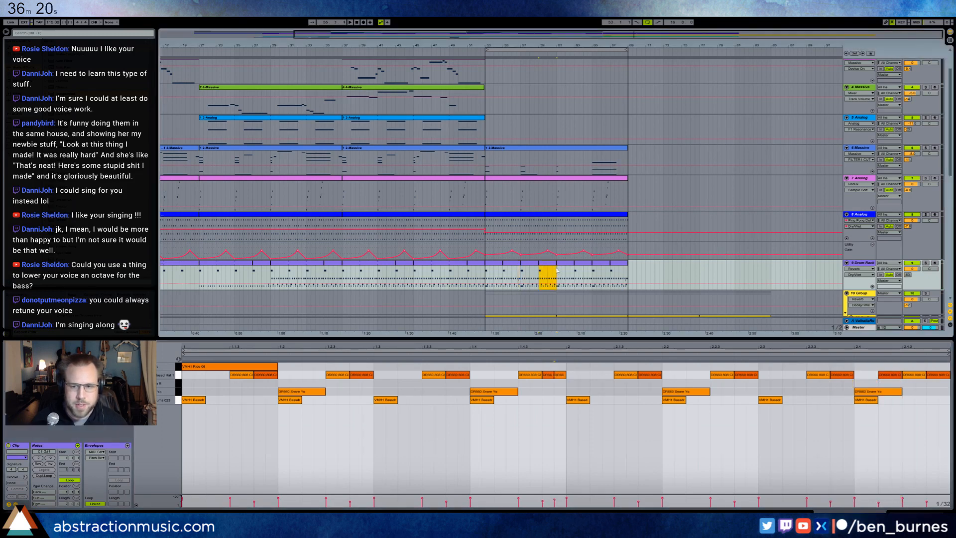
click(831, 388)
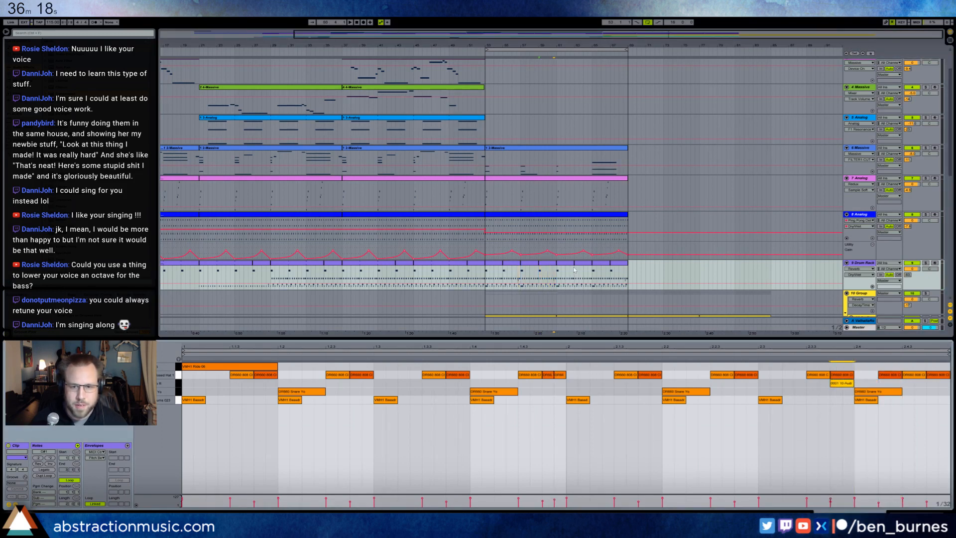
click(589, 273)
double_click(818, 383)
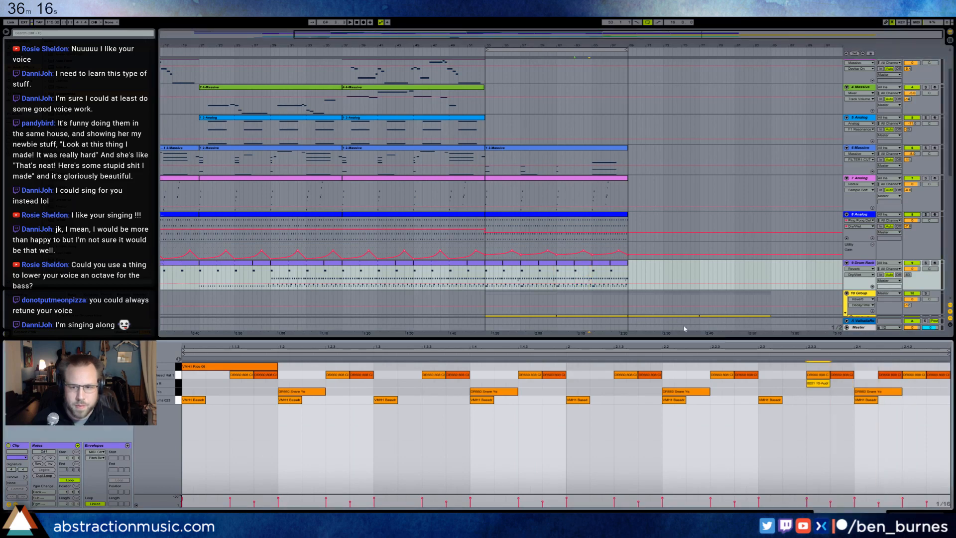
click(622, 268)
key(shift+Tab)
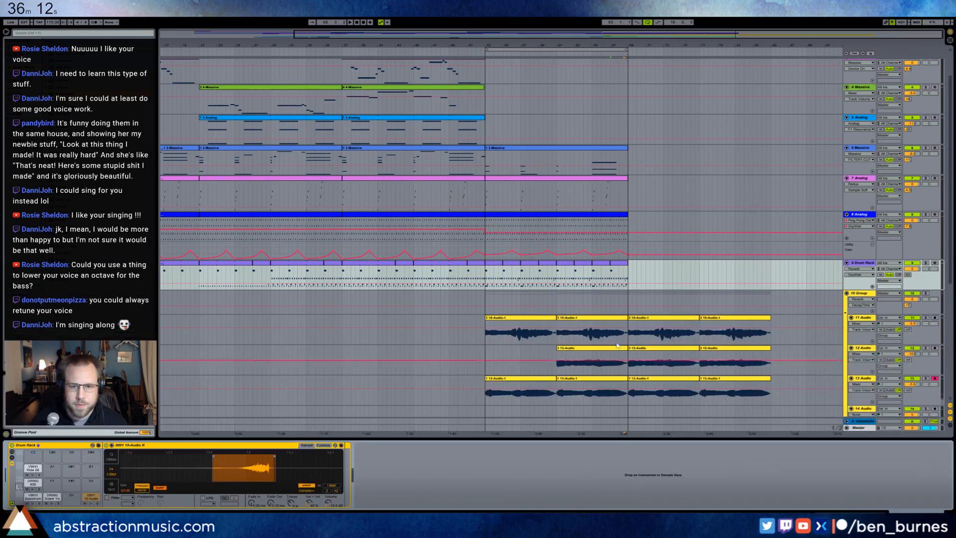
Play from bar 53 and slightly raise the oscillator level automation of the dark-blue Analog track from that bar onward.
click(497, 274)
key(space)
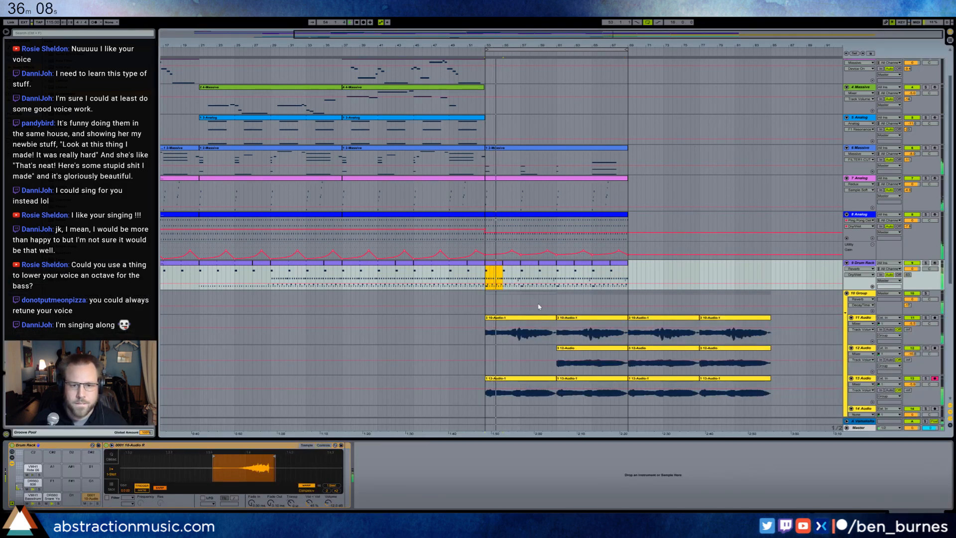
click(517, 216)
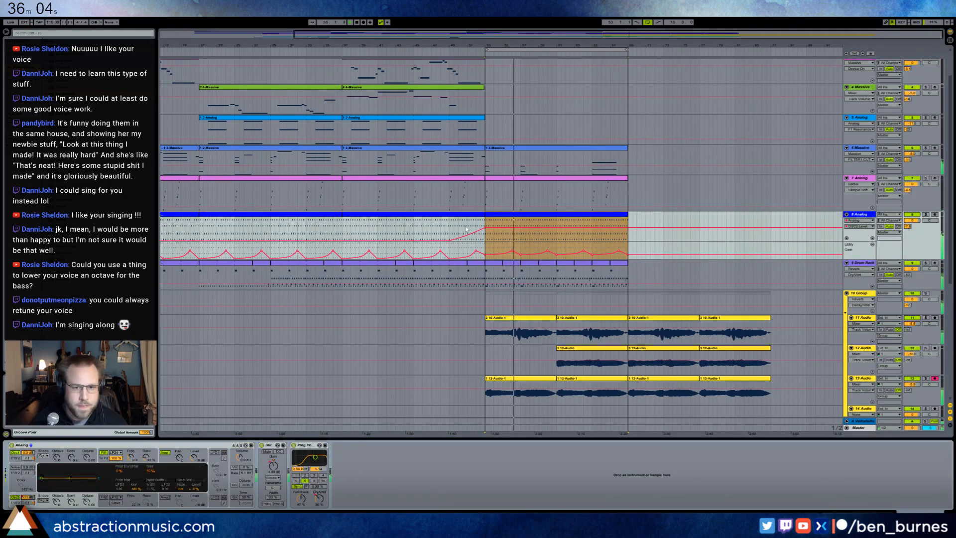
click(36, 502)
drag(499, 227, 499, 223)
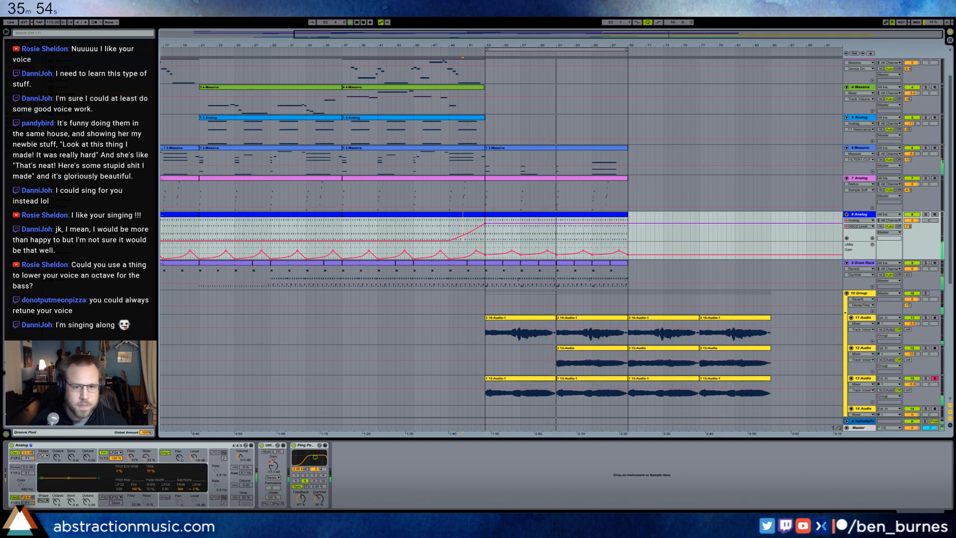
Select the second vocal track's clips and move the loop region to bars 69 to 85.
click(606, 361)
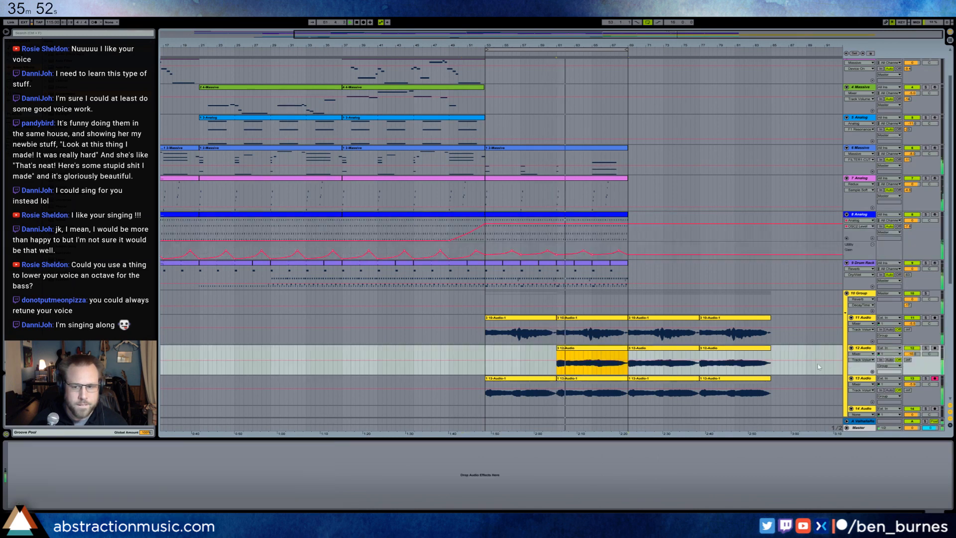
click(592, 348)
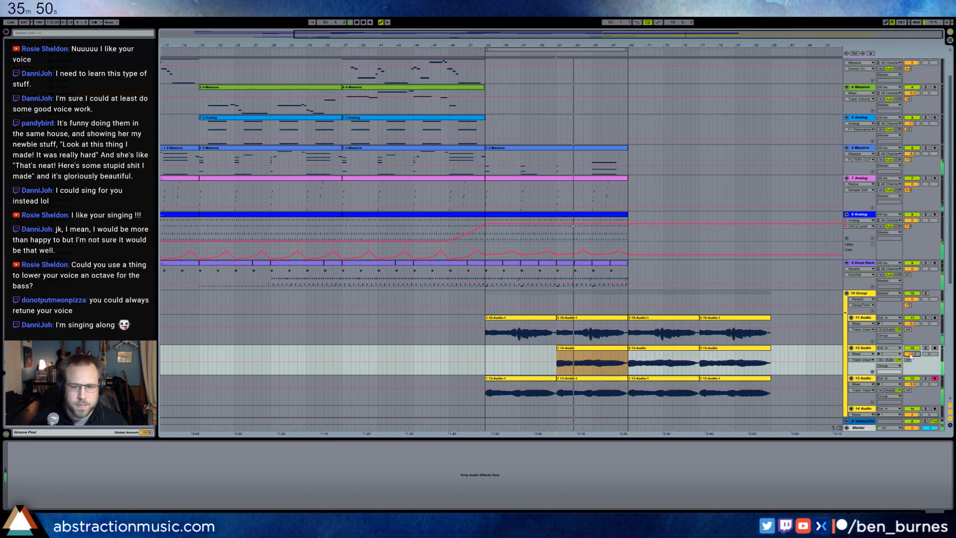
drag(598, 50, 742, 50)
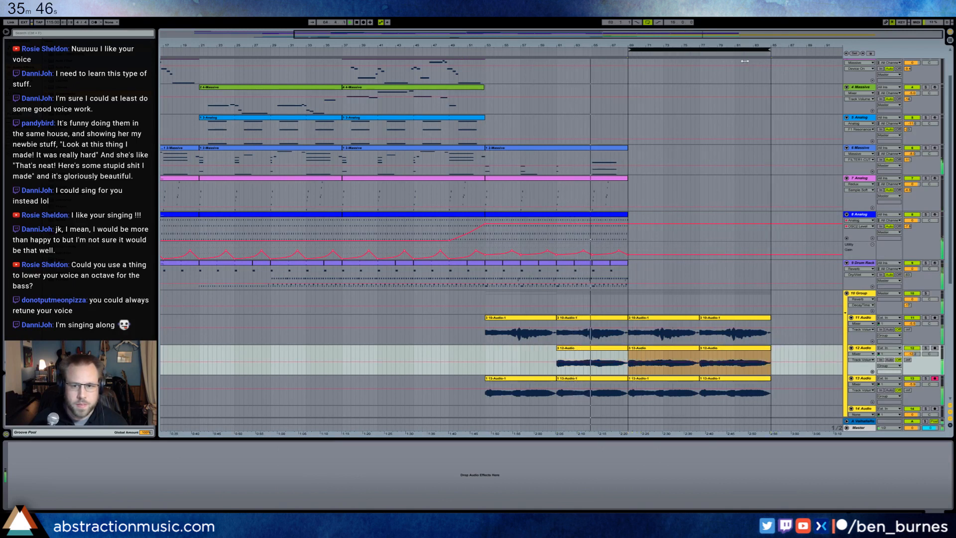
Duplicate the blue Massive, pink Analog, dark-blue Analog and drum clips of bars 53 to 69 so they continue to bar 85.
click(561, 149)
key(ctrl+d)
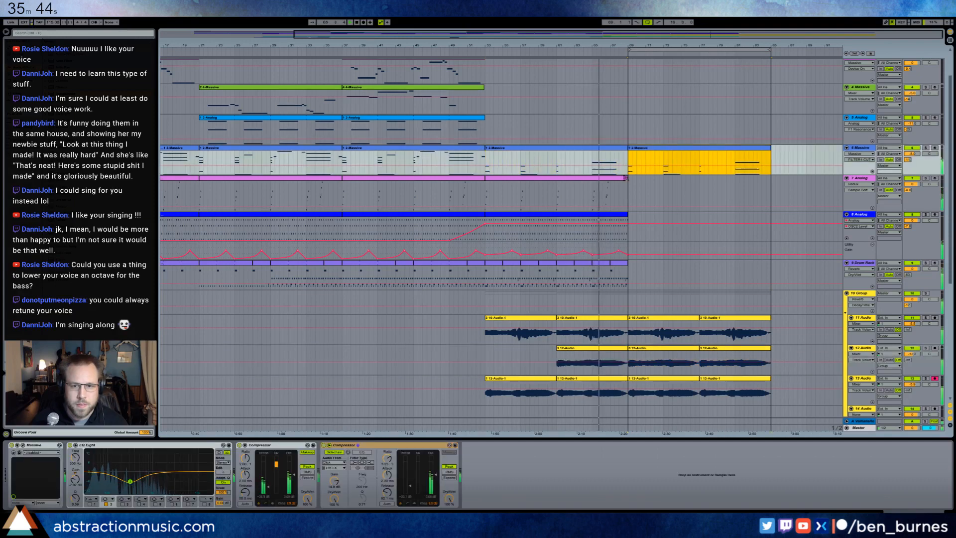
key(Down)
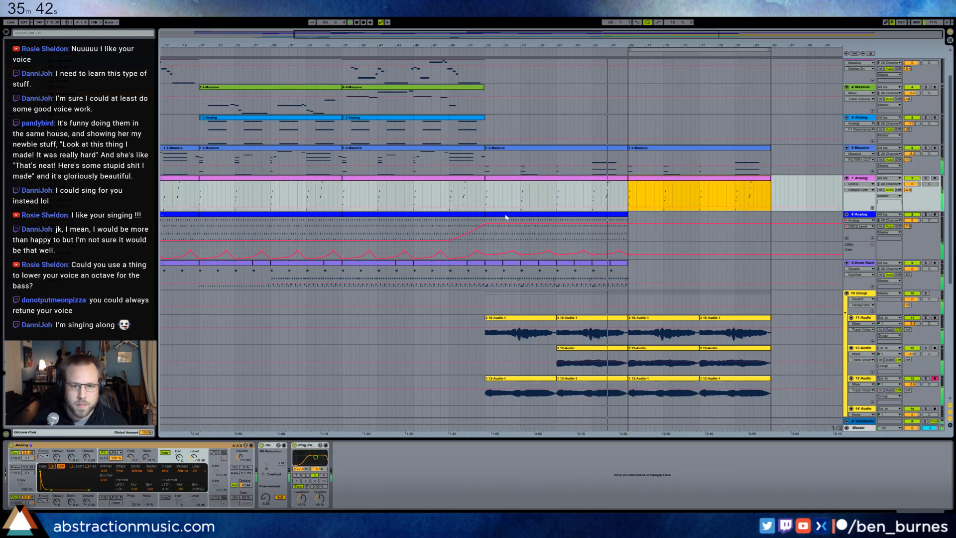
click(506, 217)
key(ctrl+d)
drag(625, 271, 487, 279)
key(ctrl+d)
Extend the teal Analog and lime Massive clips to bar 85, and duplicate the last cyan Massive clip up to the same bar.
scroll(615, 393, down, 3)
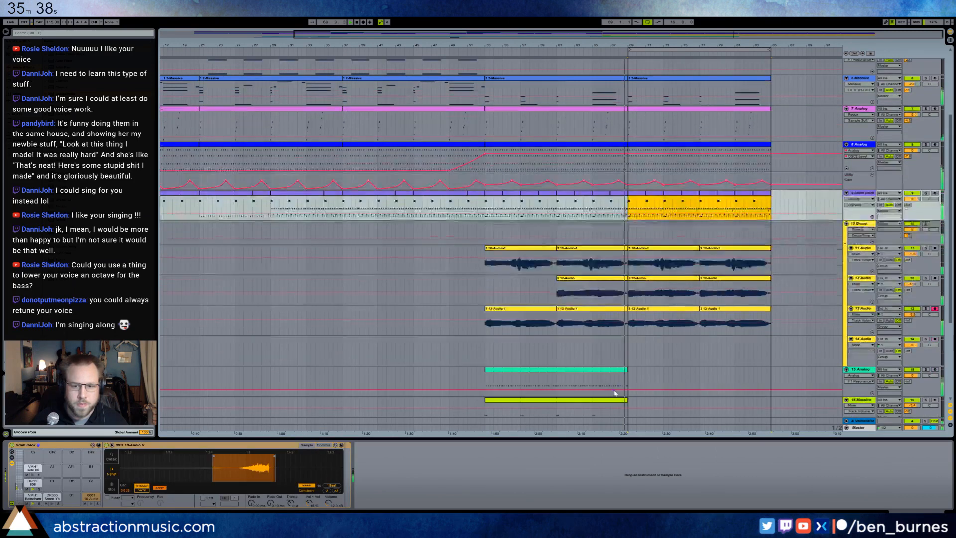
click(626, 369)
drag(627, 369, 768, 371)
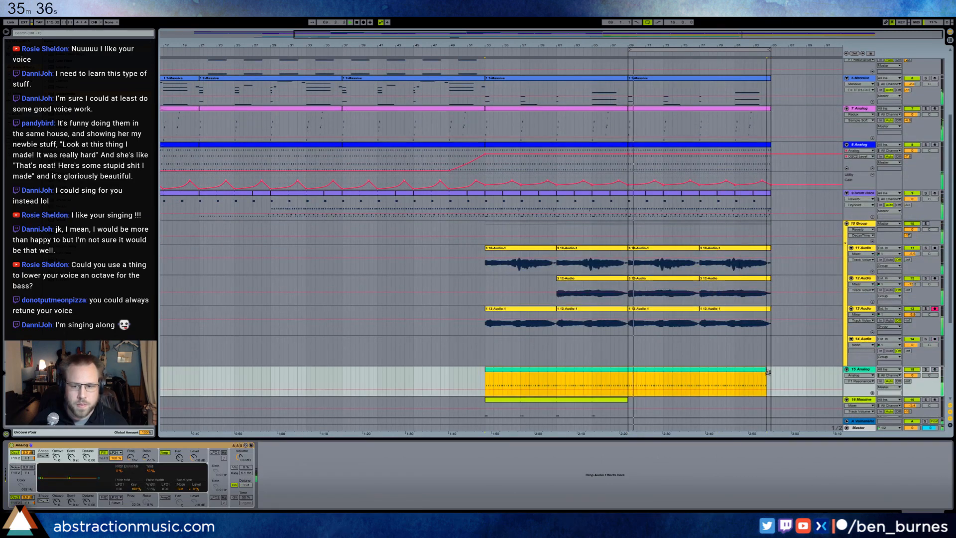
scroll(617, 379, down, 2)
click(628, 362)
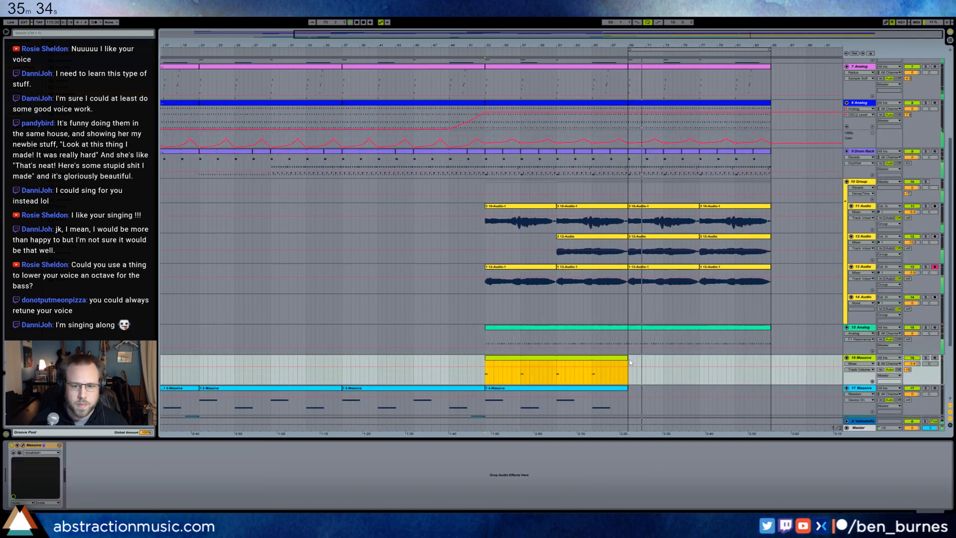
drag(628, 362, 770, 362)
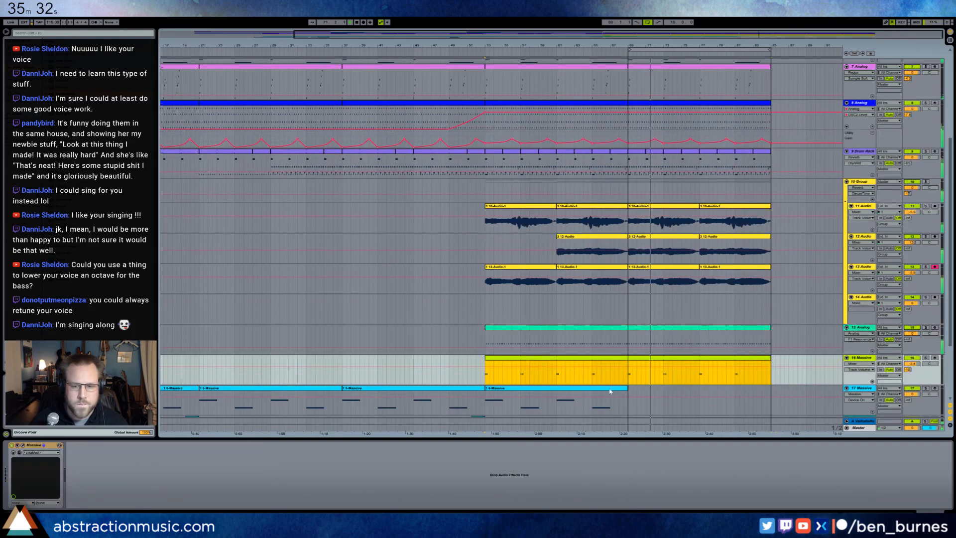
mouse_move(626, 389)
mouse_down()
mouse_move(762, 392)
mouse_move(629, 392)
mouse_up()
key(ctrl+d)
Record a new vocal layer on the empty fourth vocal track starting at bar 69.
click(630, 306)
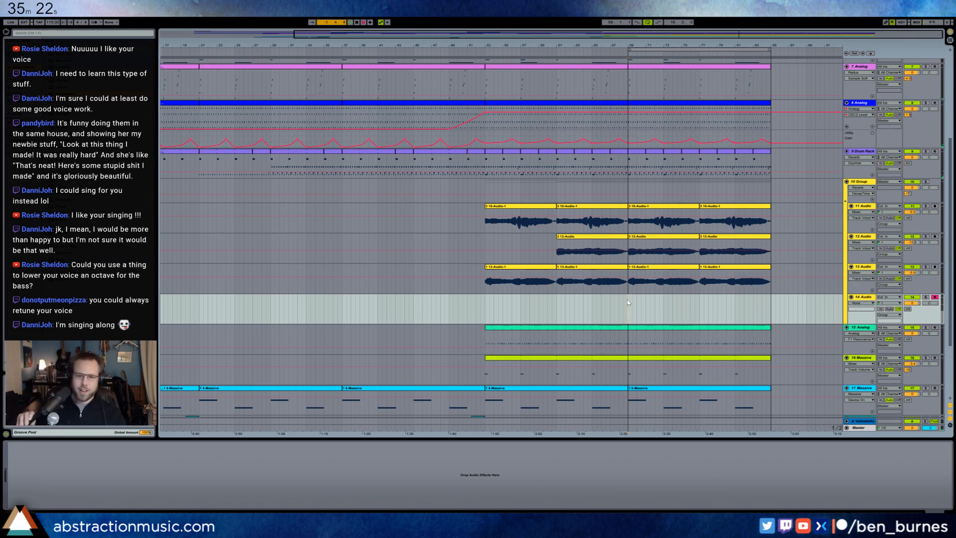
key(space)
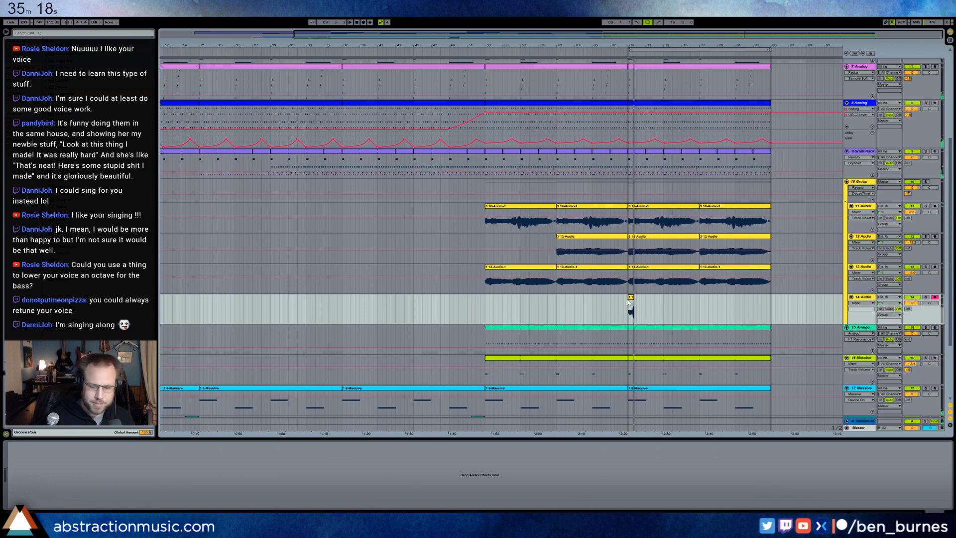
key(F9)
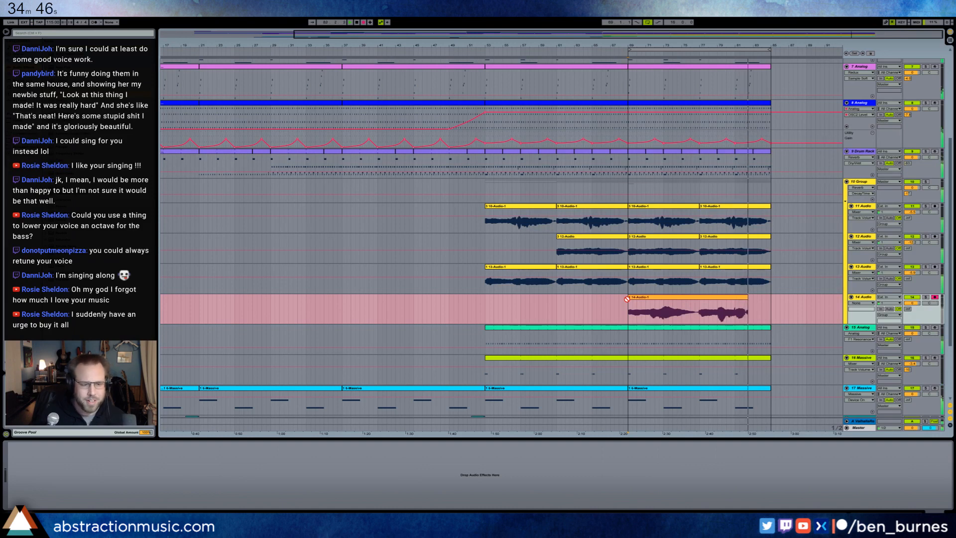
key(space)
Trim the new vocal take to end at bar 77 and record a second take from there to bar 85.
click(732, 56)
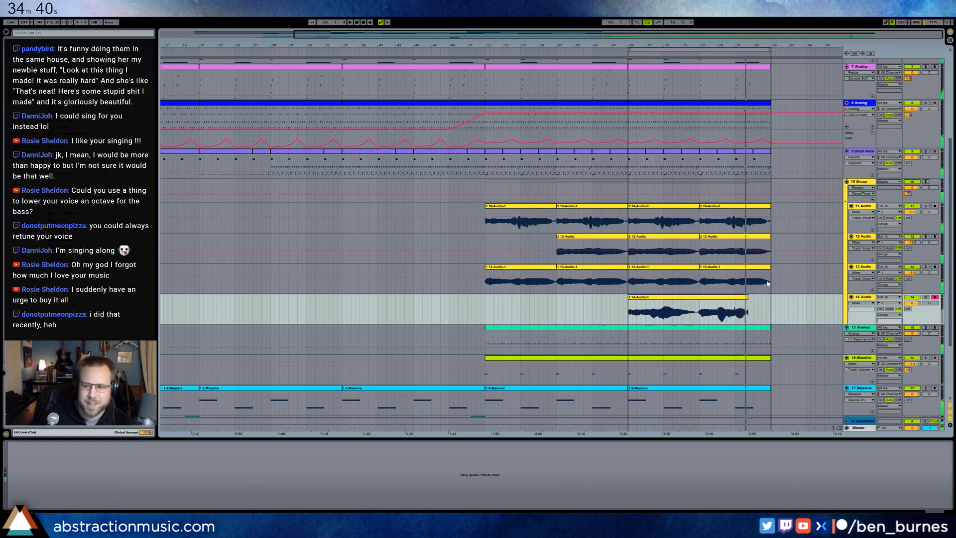
drag(746, 297, 699, 300)
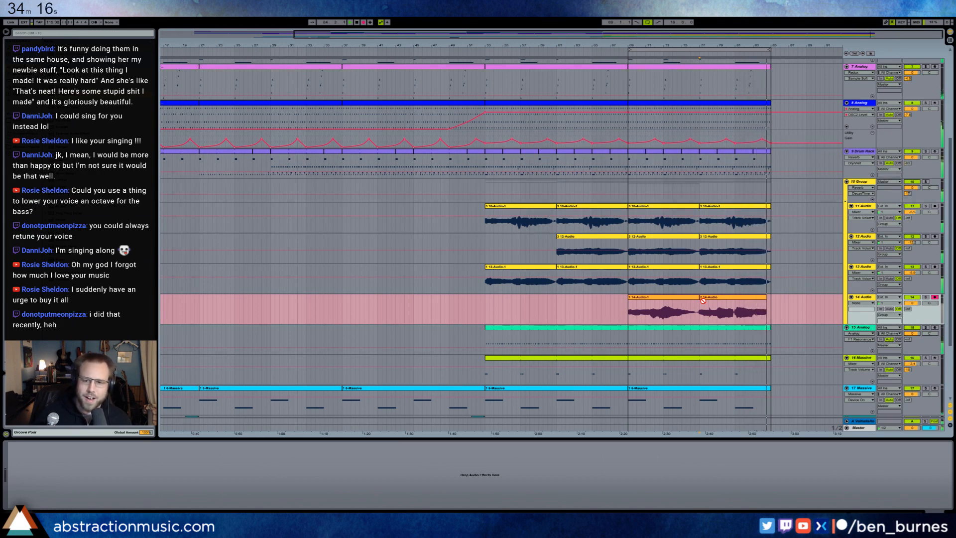
key(space)
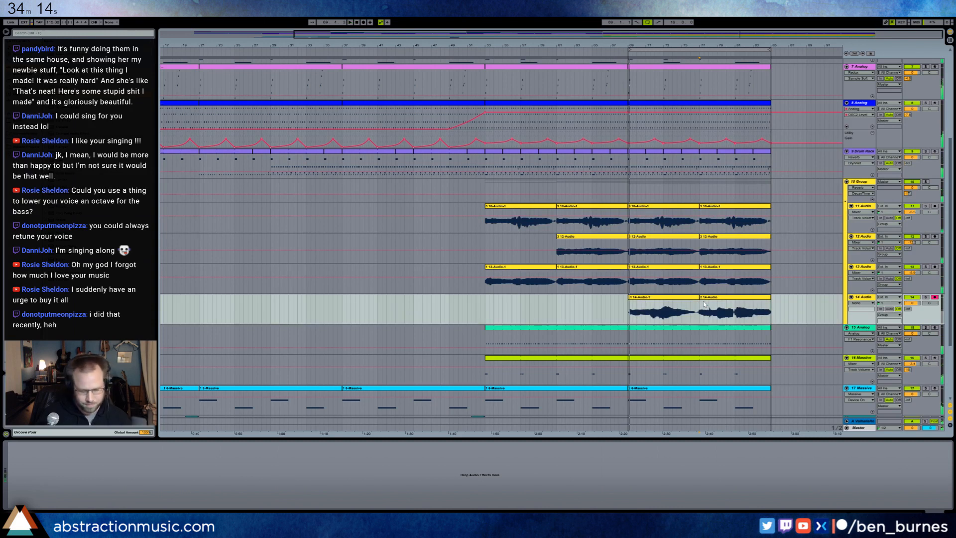
Play back the looped section and lower the fourth vocal track's volume to blend it in.
key(space)
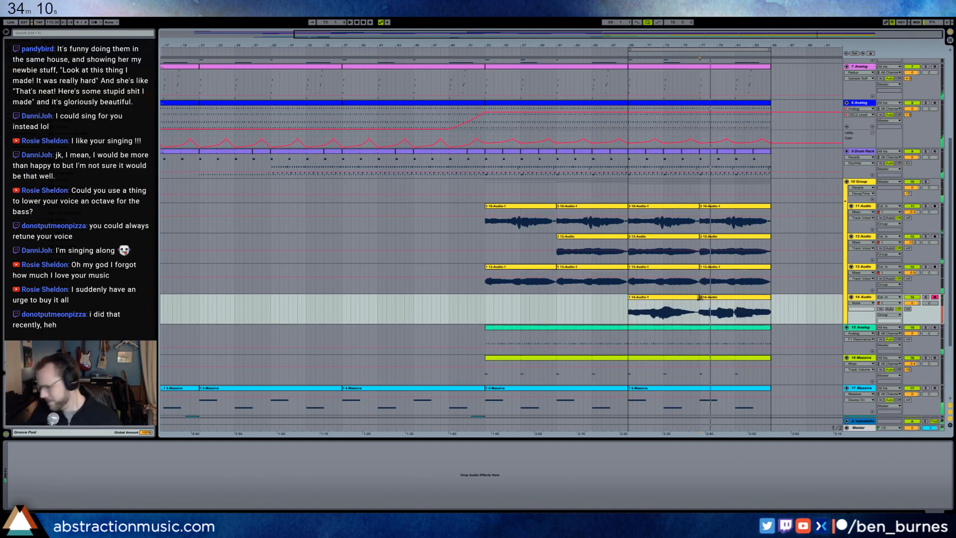
drag(911, 303, 911, 319)
key(space)
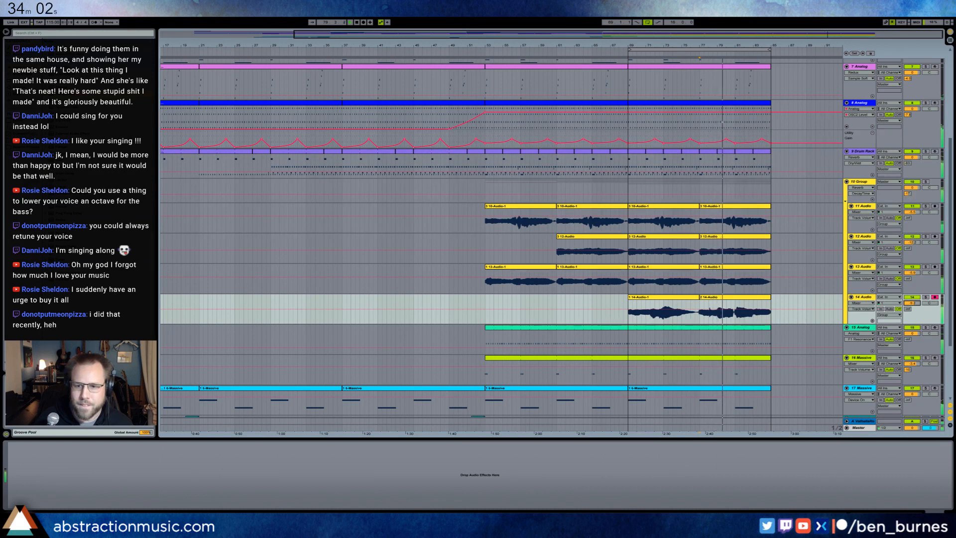
drag(916, 304, 917, 309)
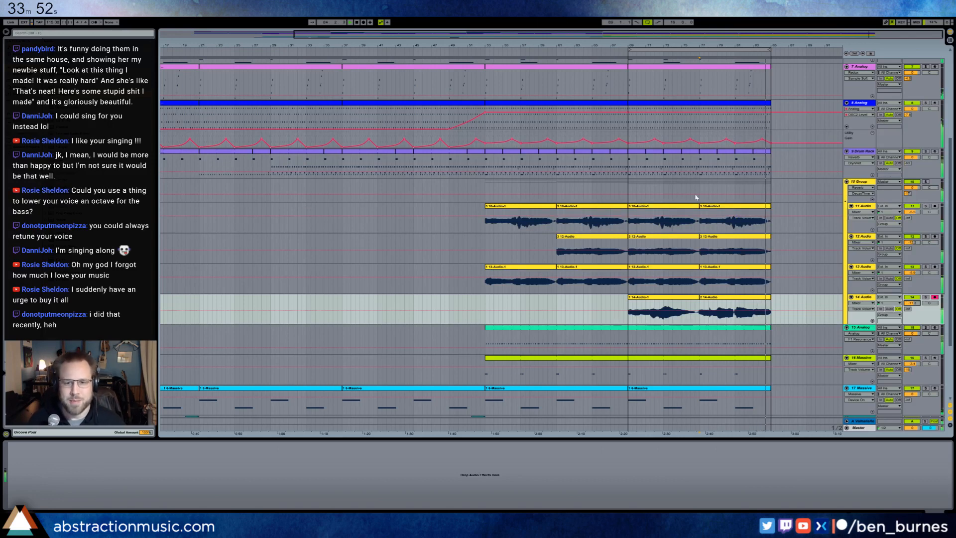
Consolidate the drum clips from bar 77 to 85 into one clip and open its notes.
scroll(752, 197, up, 5)
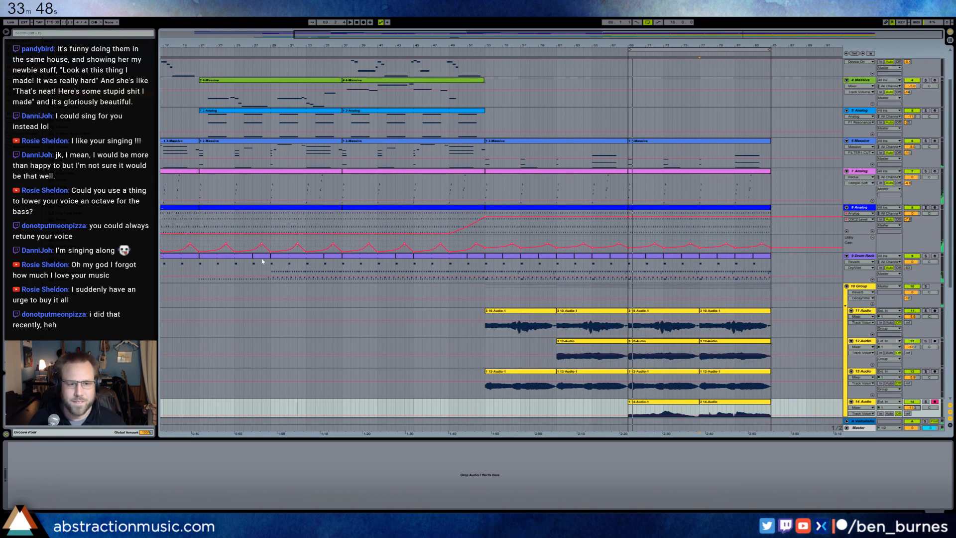
click(236, 263)
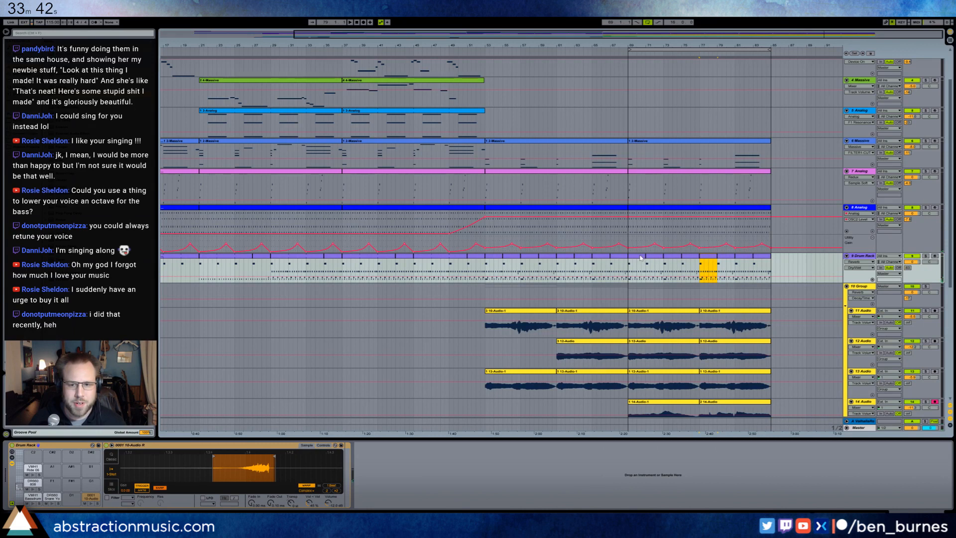
double_click(735, 259)
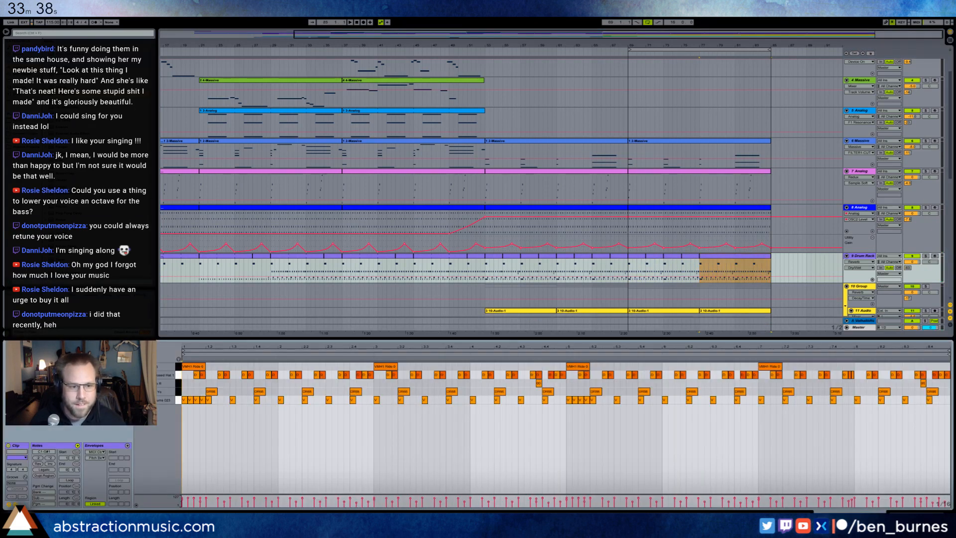
Deactivate all hi-hat and ride notes in the drum clip at bars 77 to 85 and listen to the section.
click(179, 375)
key(0)
key(space)
click(179, 367)
key(0)
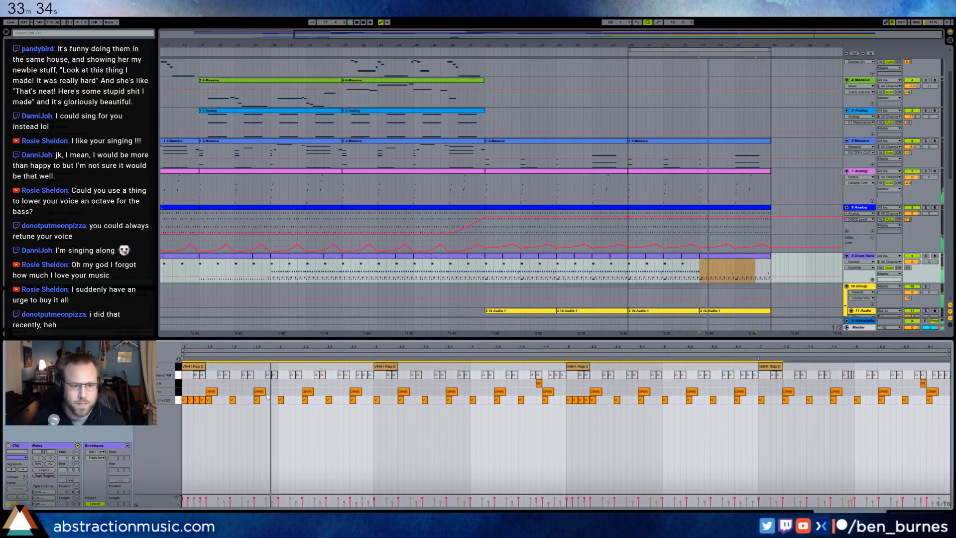
click(777, 465)
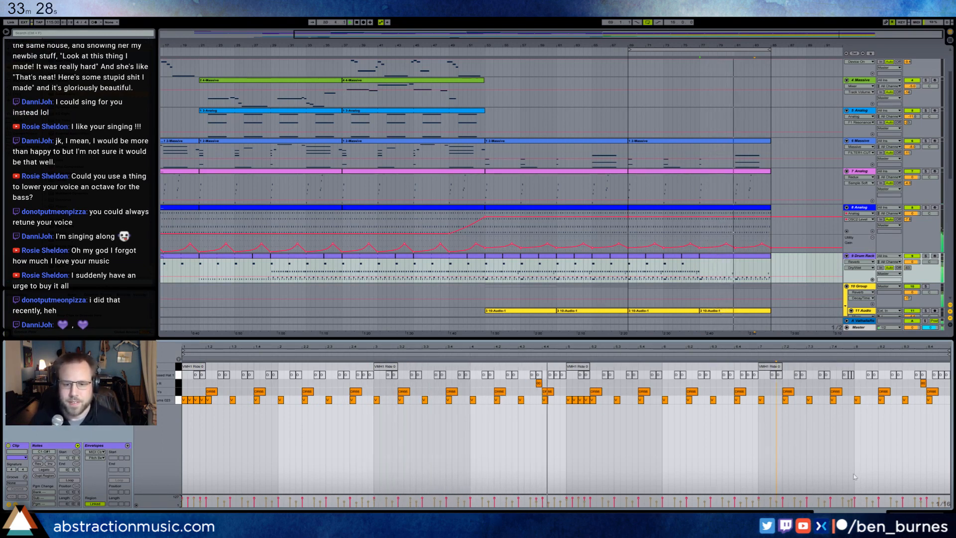
scroll(498, 189, down, 2)
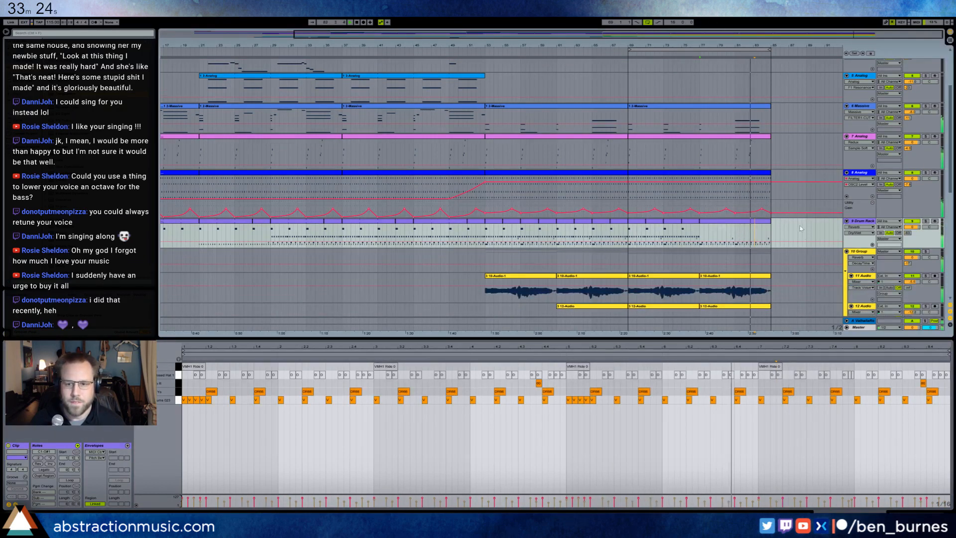
scroll(802, 226, down, 9)
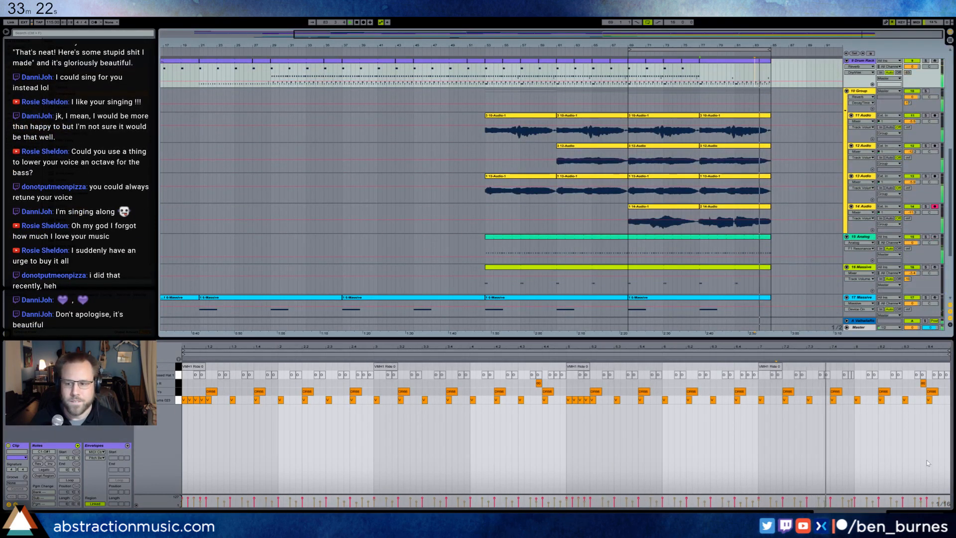
Close the drum notes and solo the 13 Audio and 12 Audio vocal tracks in turn to check their takes.
key(shift+Tab)
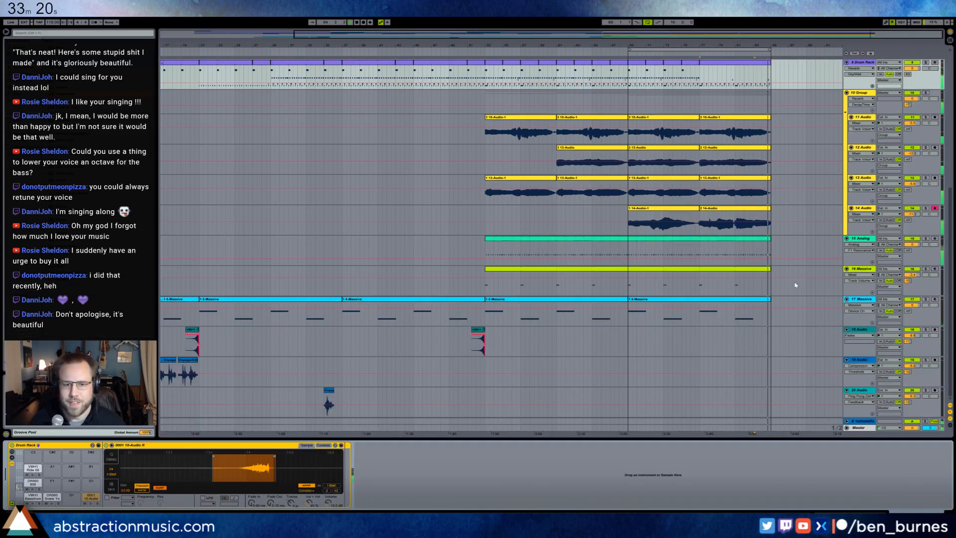
scroll(796, 285, up, 10)
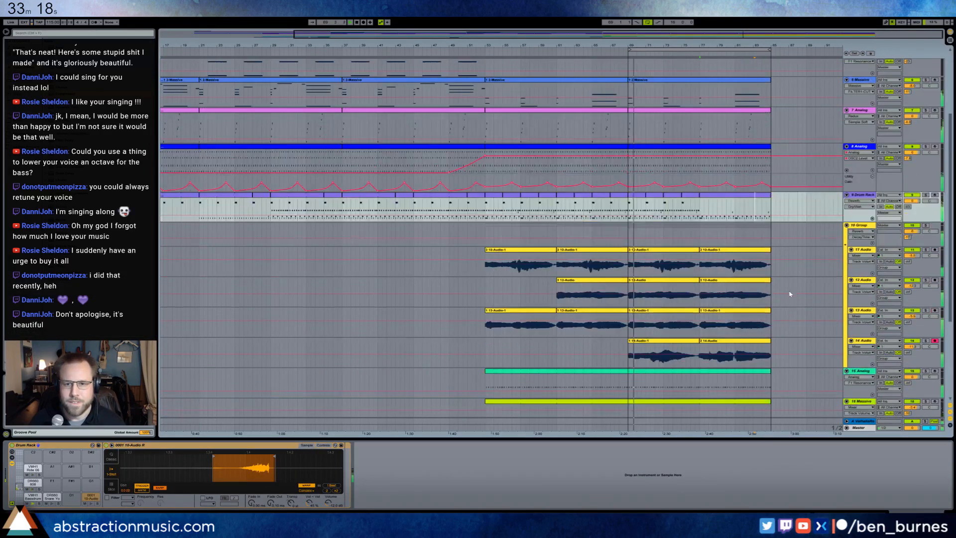
scroll(787, 303, down, 3)
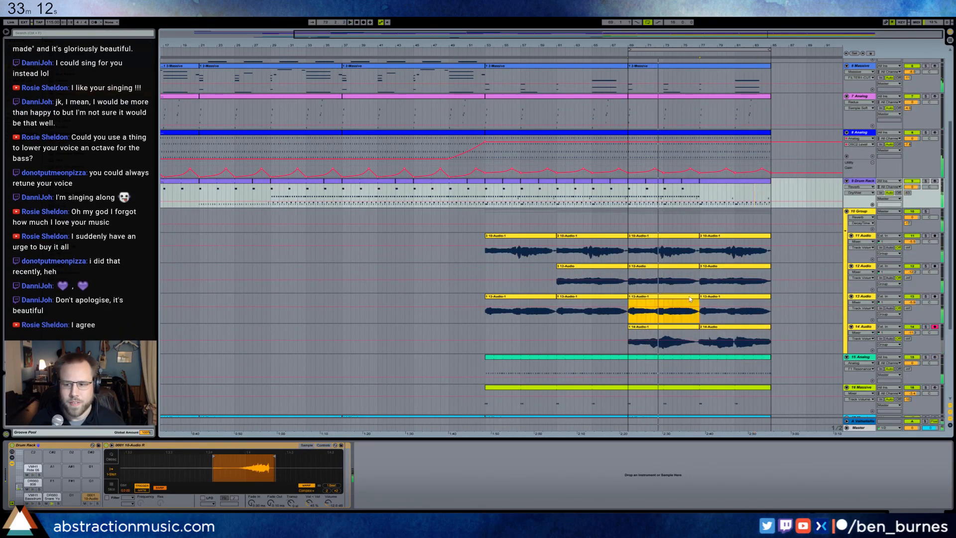
click(929, 297)
click(927, 296)
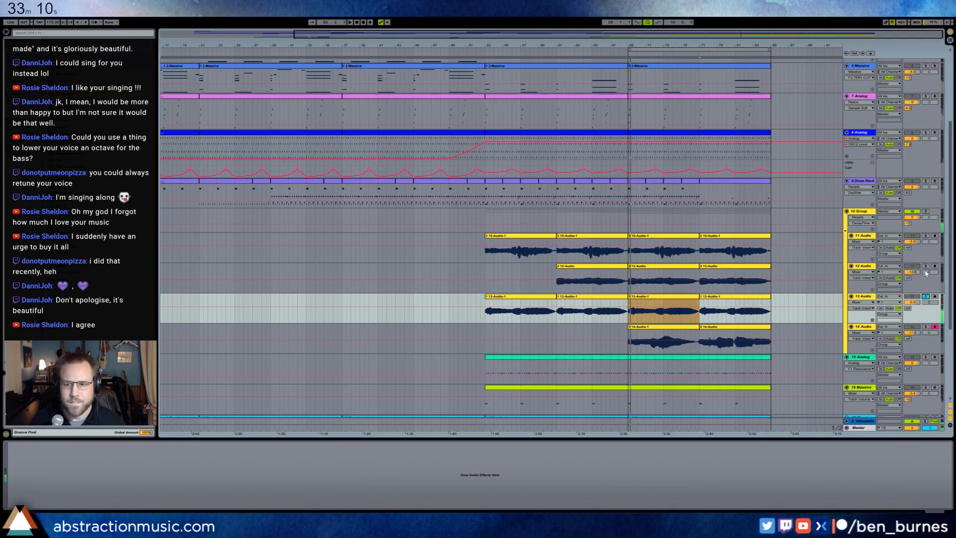
click(593, 270)
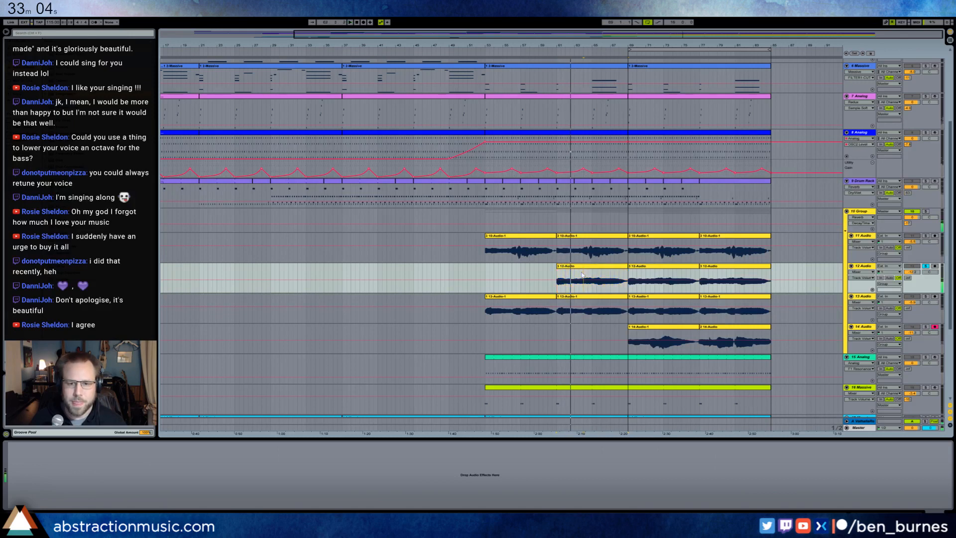
Delete the 12 Audio vocal clip at bars 61 to 69, unsolo the track and record a replacement take there.
click(597, 277)
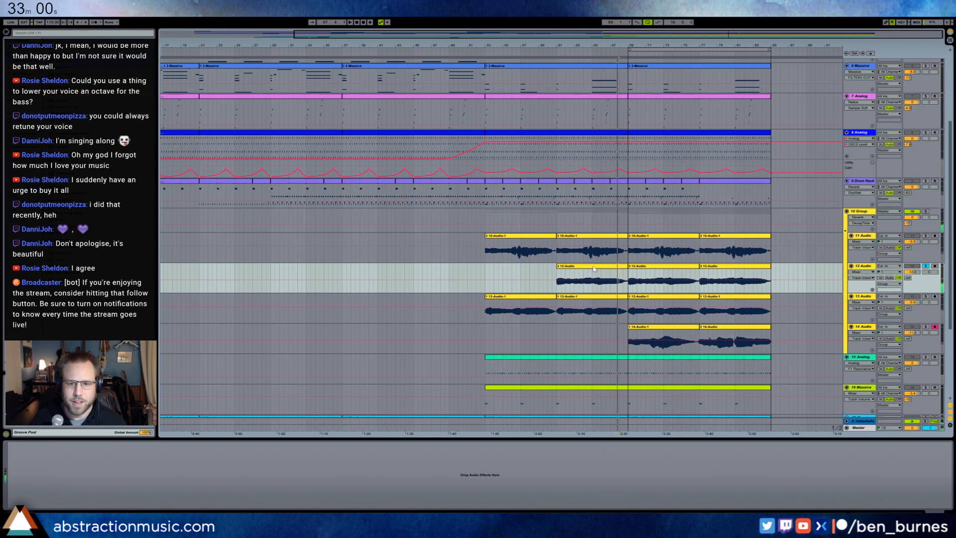
key(Delete)
click(925, 266)
click(935, 267)
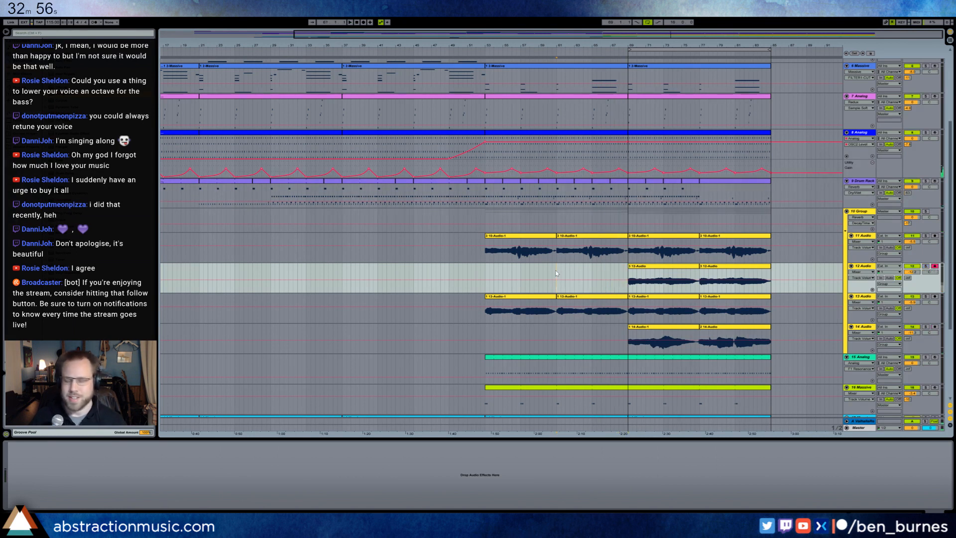
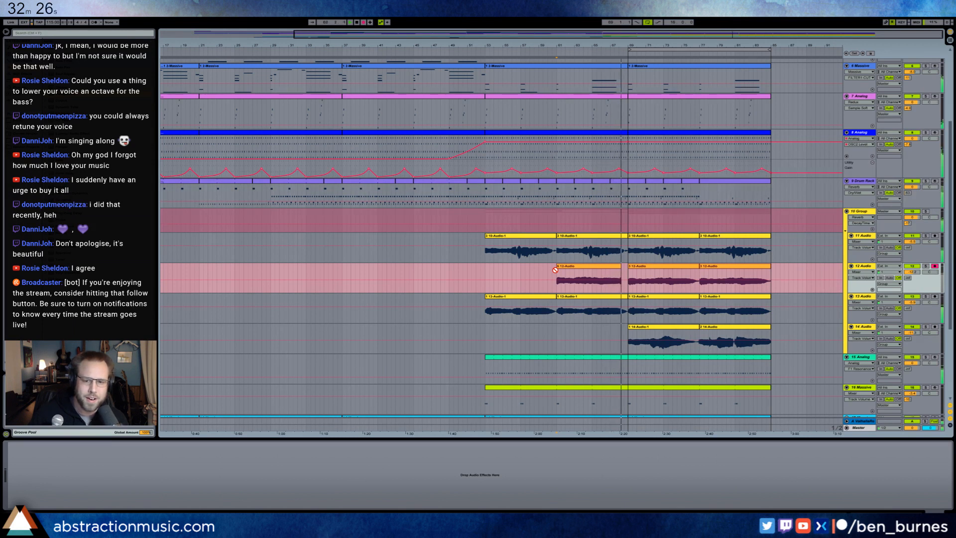
key(space)
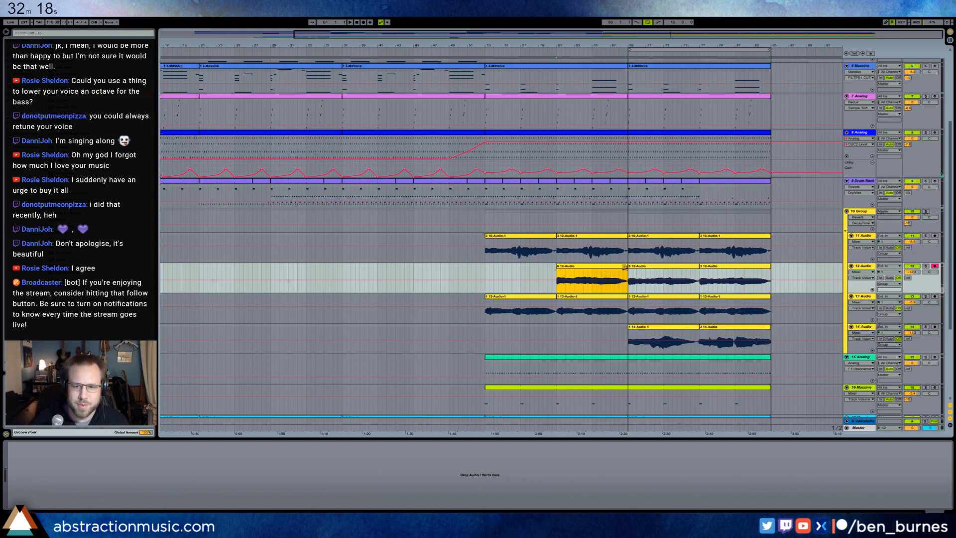
Trim and consolidate the new 12 Audio take to span bars 61 to 69, and play it back.
click(623, 267)
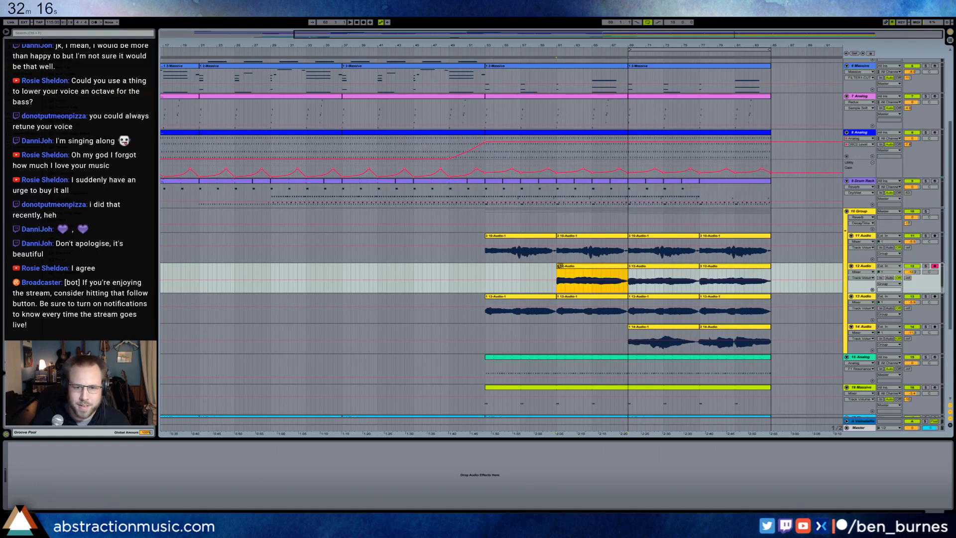
key(ctrl+j)
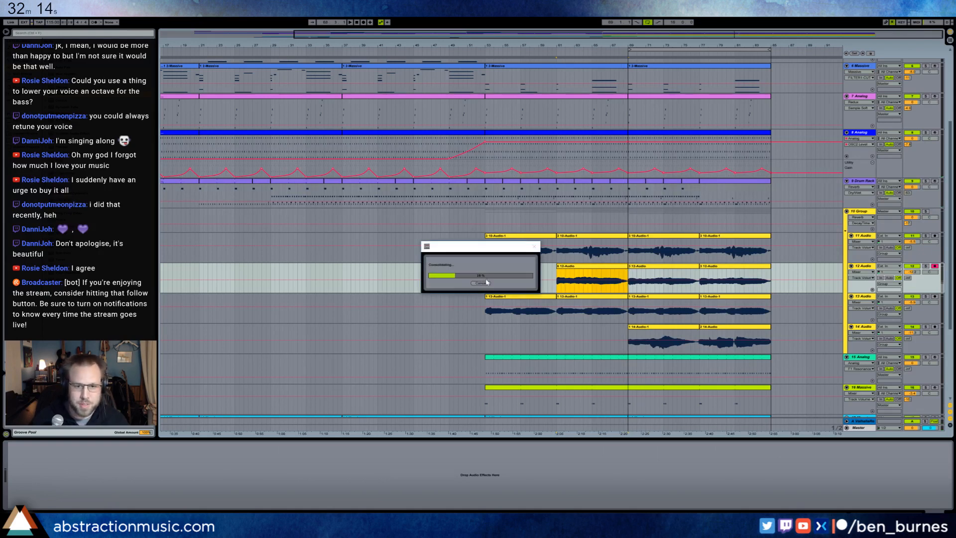
click(487, 282)
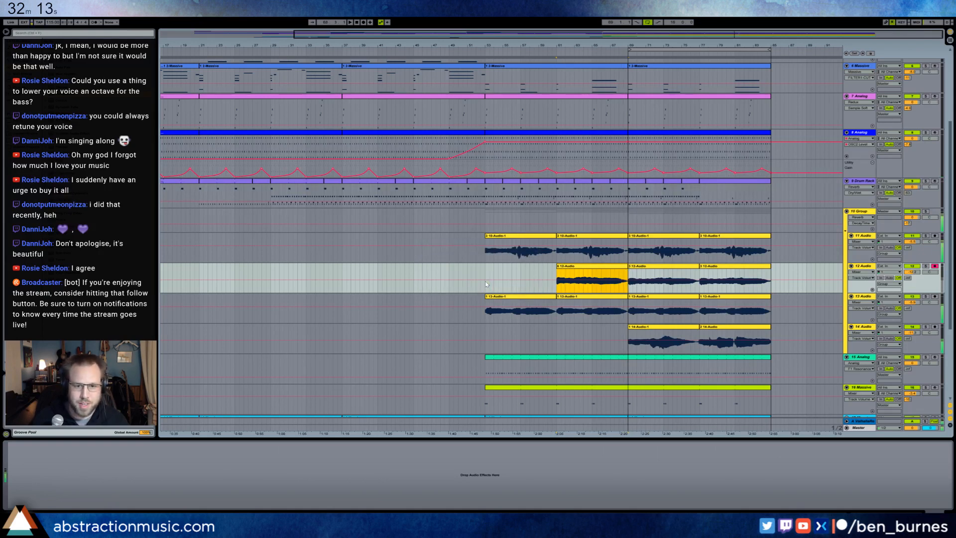
click(554, 273)
key(space)
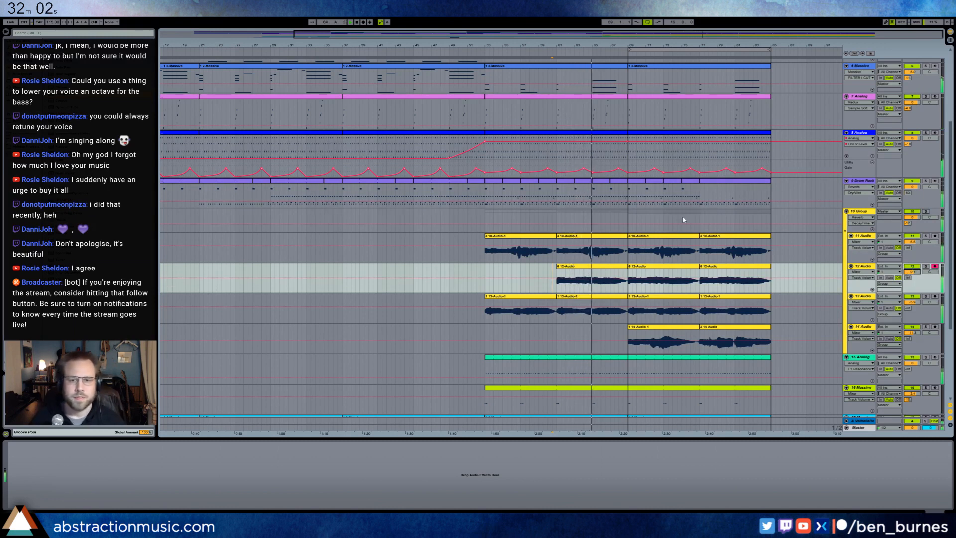
Arm the 4 Massive track and record a lead melody over the looped bars 69 to 85.
scroll(718, 249, up, 3)
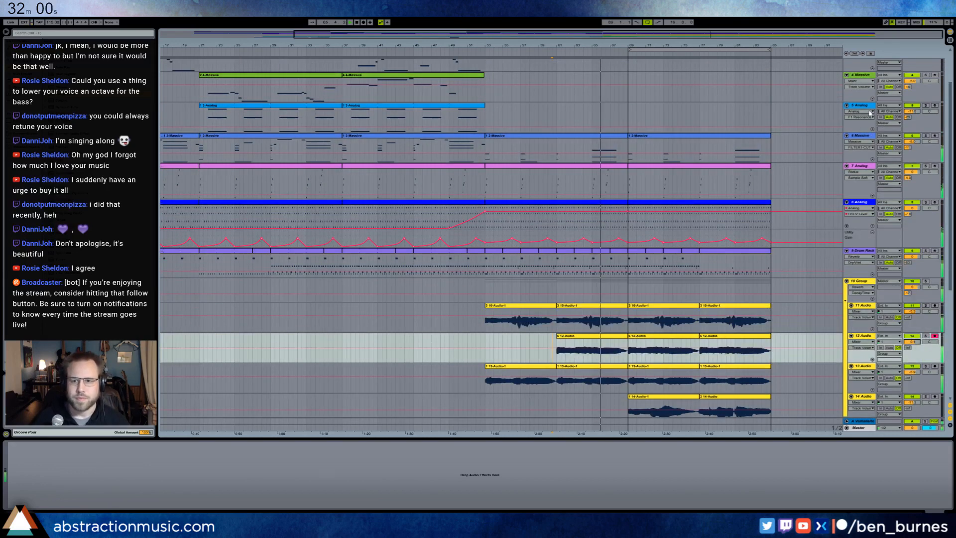
click(866, 106)
scroll(764, 208, up, 2)
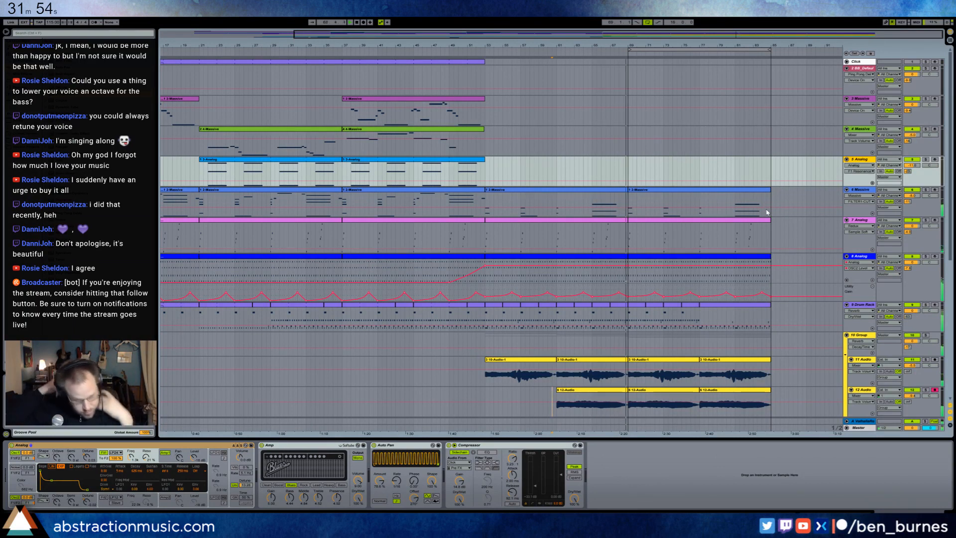
click(861, 129)
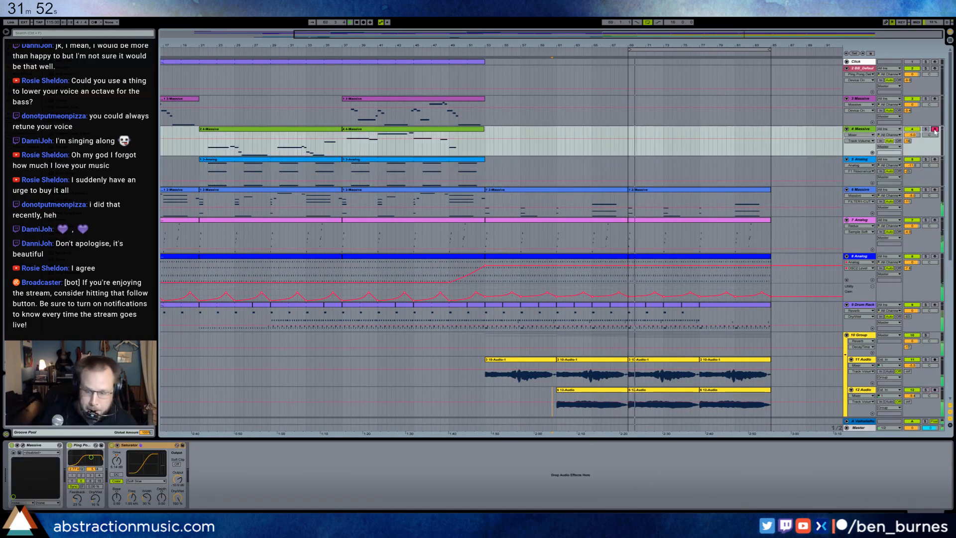
click(935, 129)
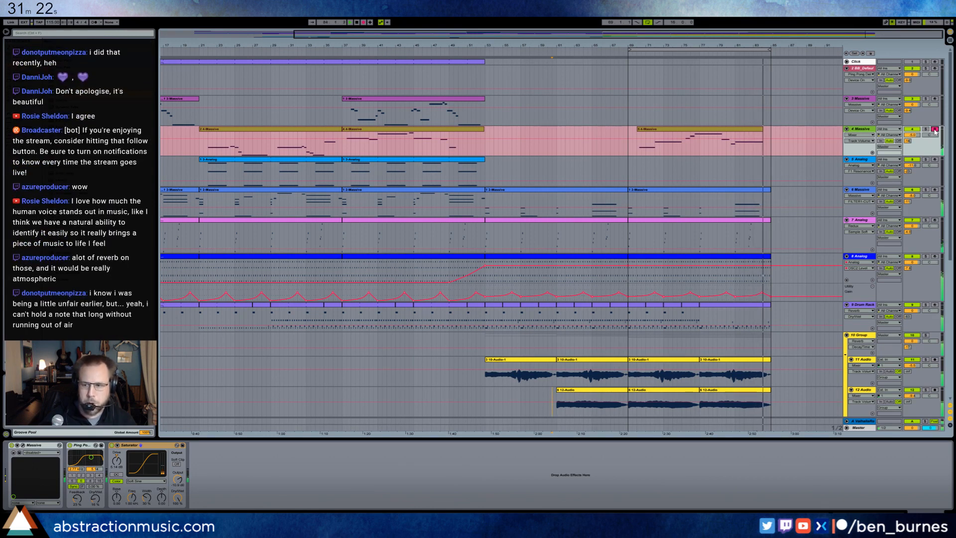
key(space)
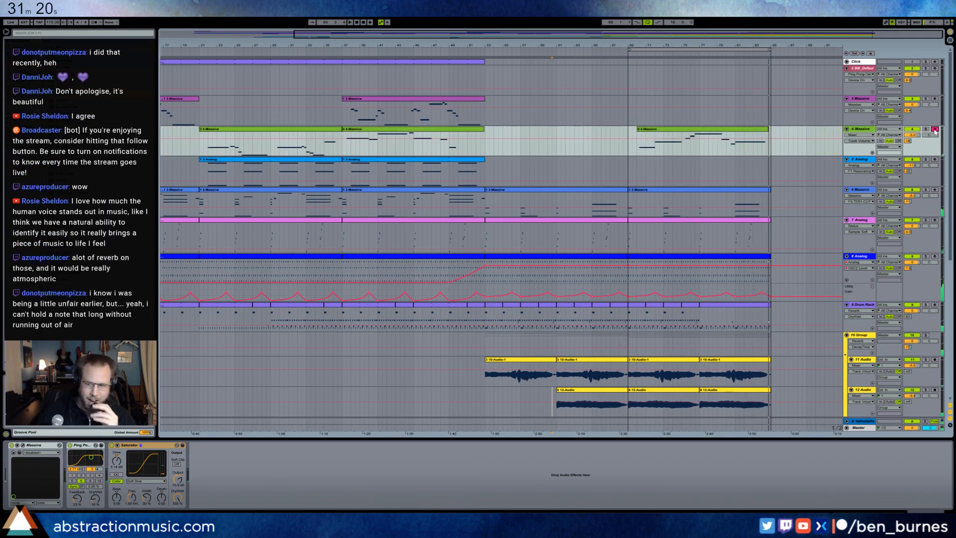
Quantize the recorded 4 Massive melody notes and trim the long top note to end where the following note starts.
double_click(660, 131)
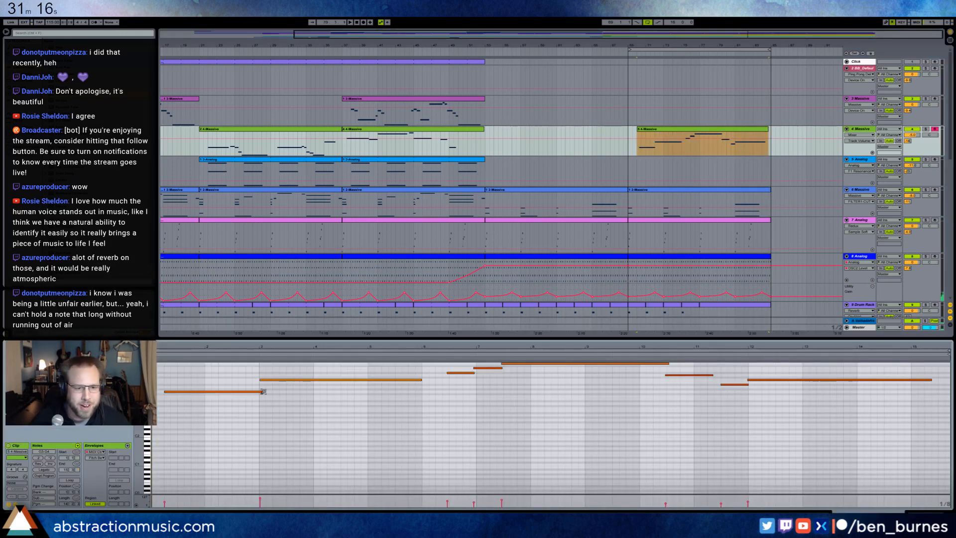
click(402, 387)
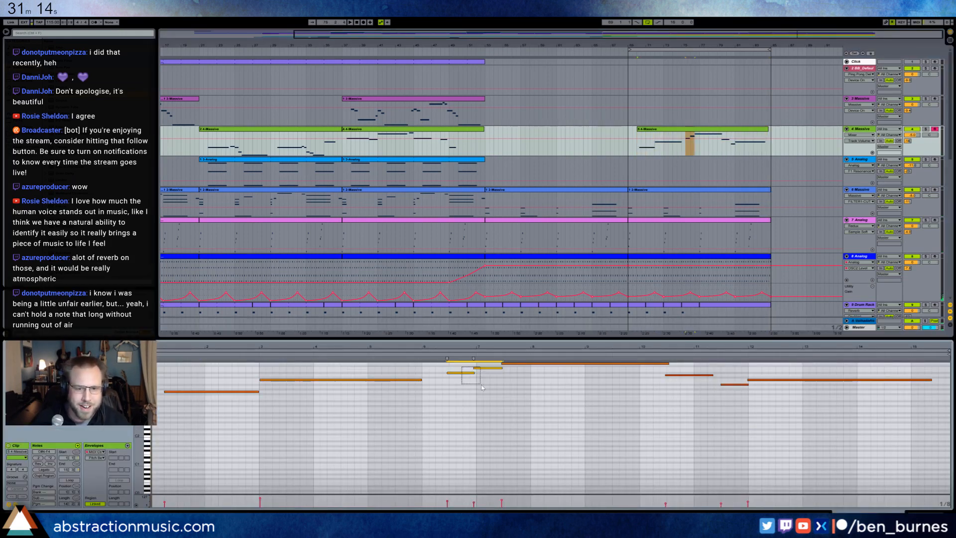
drag(522, 387, 525, 364)
key(ctrl+u)
scroll(646, 434, up, 1)
mouse_move(683, 385)
mouse_down()
mouse_move(690, 409)
mouse_move(667, 384)
mouse_up()
click(731, 404)
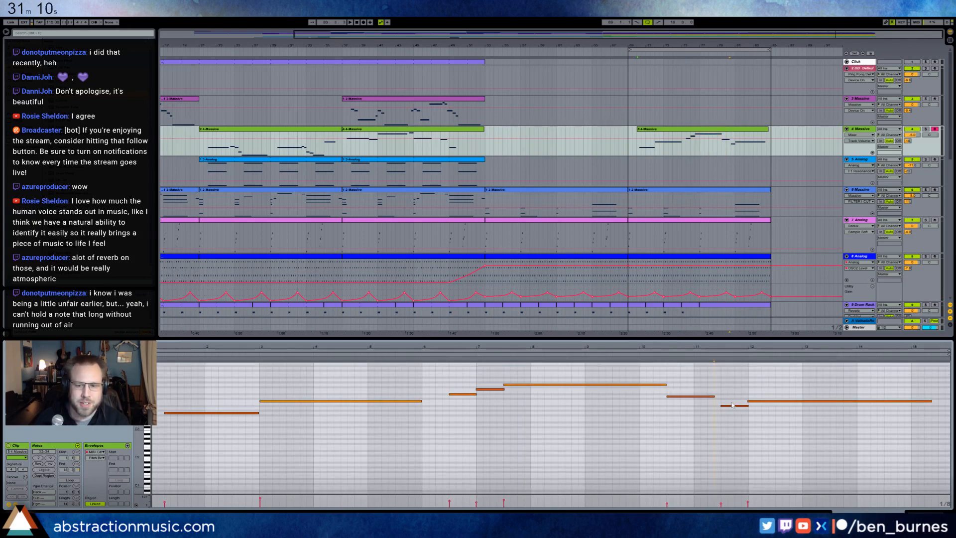
drag(764, 401, 764, 401)
click(705, 401)
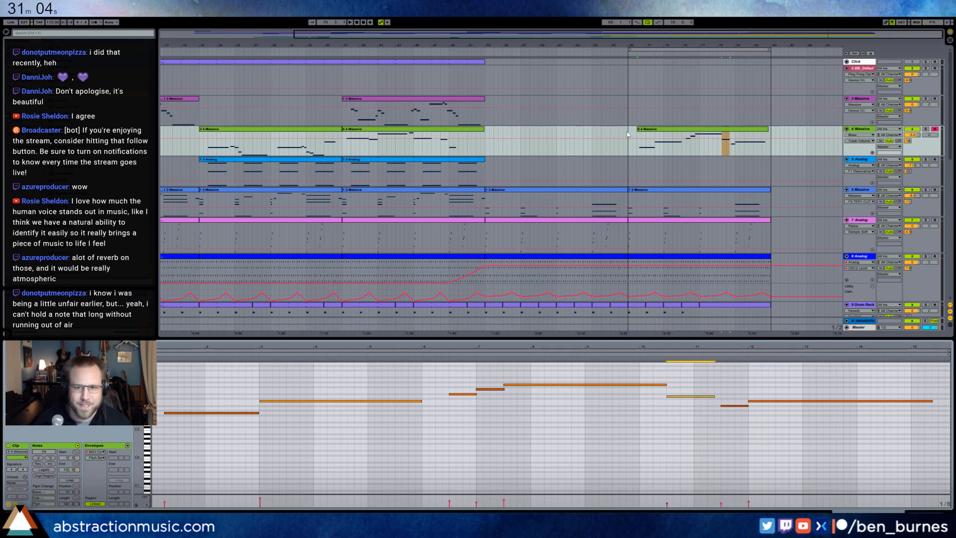
Consolidate the 4 Massive melody into one clip covering bars 69 to 85 and check its notes during playback.
drag(630, 134, 704, 135)
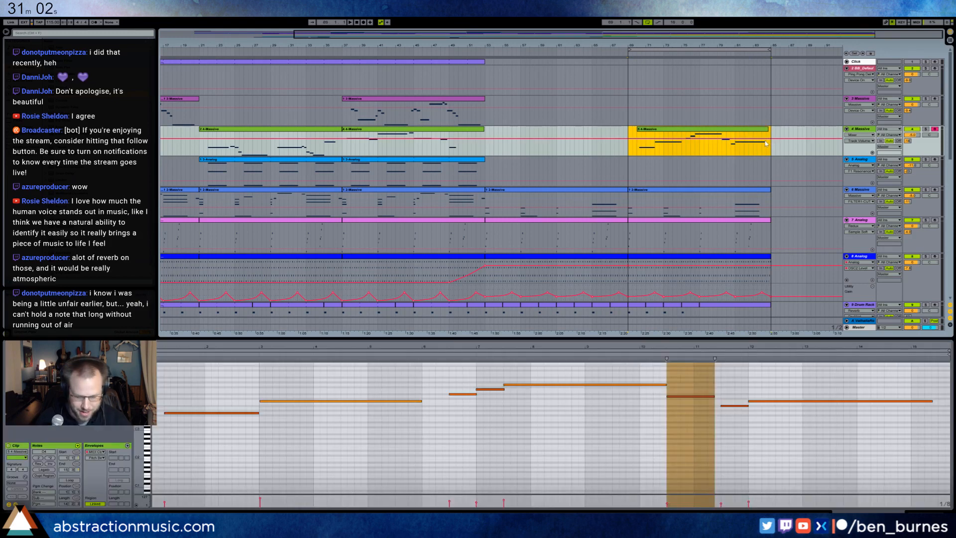
key(ctrl+j)
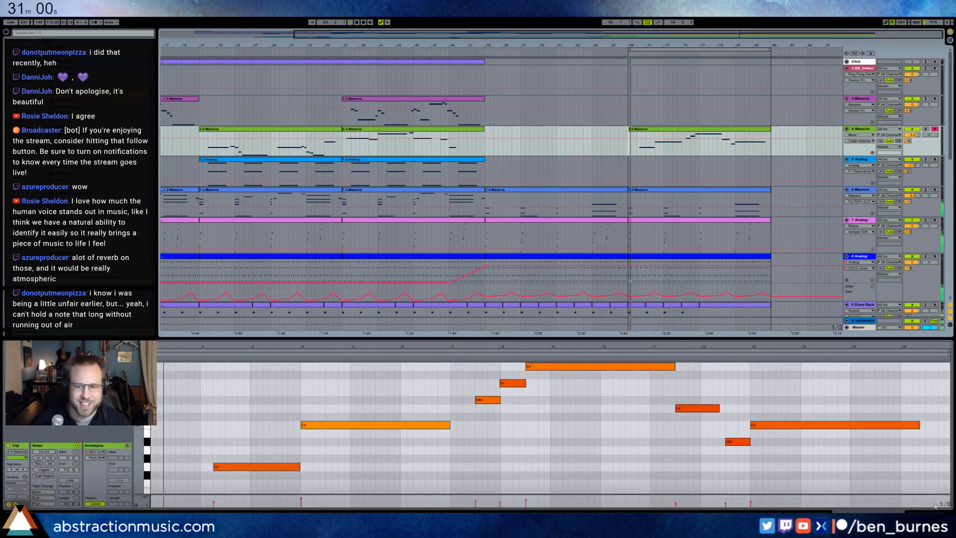
key(shift+Tab)
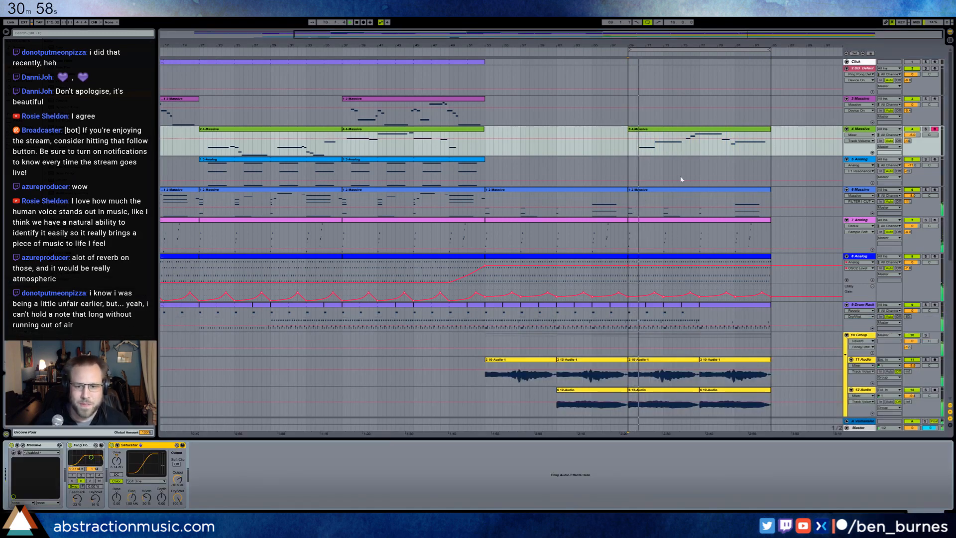
double_click(680, 129)
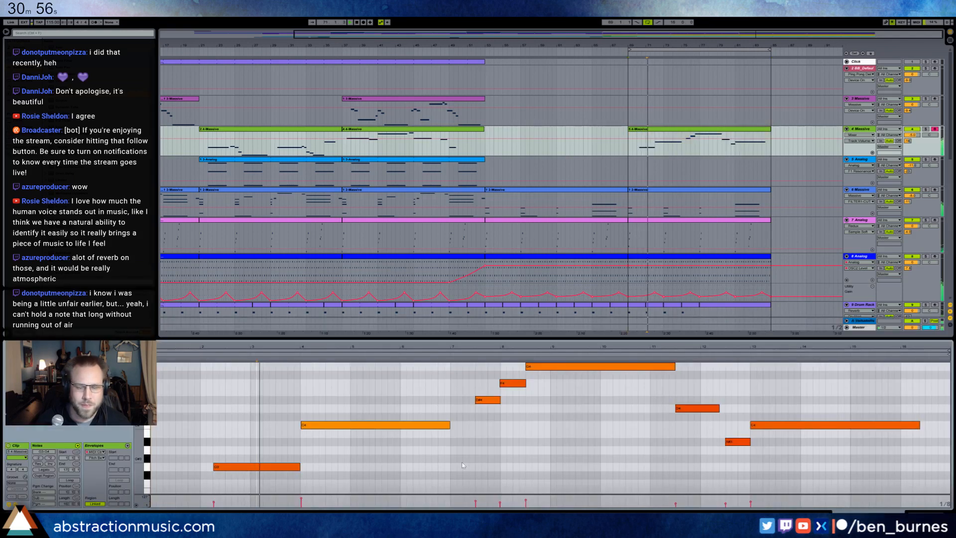
key(shift+Tab)
scroll(712, 343, down, 1)
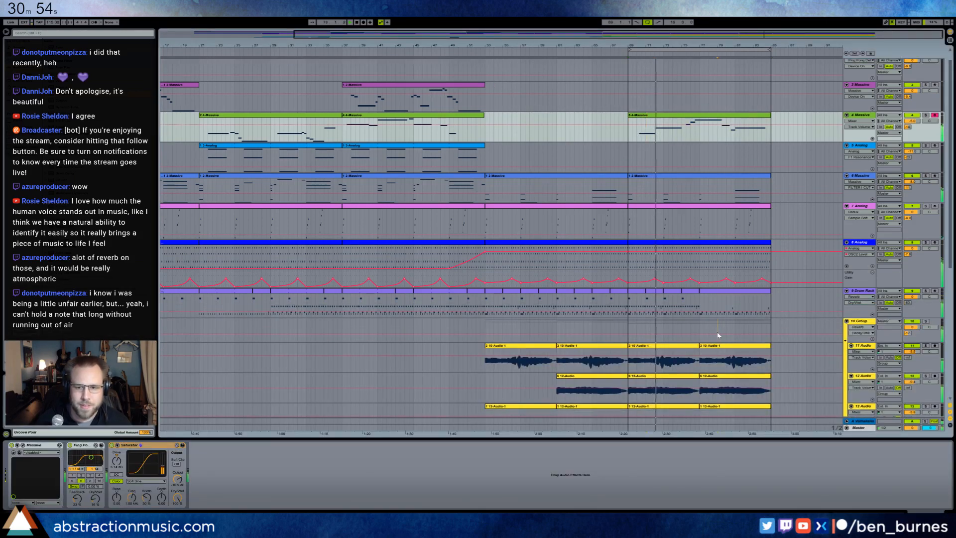
Play from bar 69, record a short melody on the 3 Massive track, and duplicate it at bar 77.
click(719, 335)
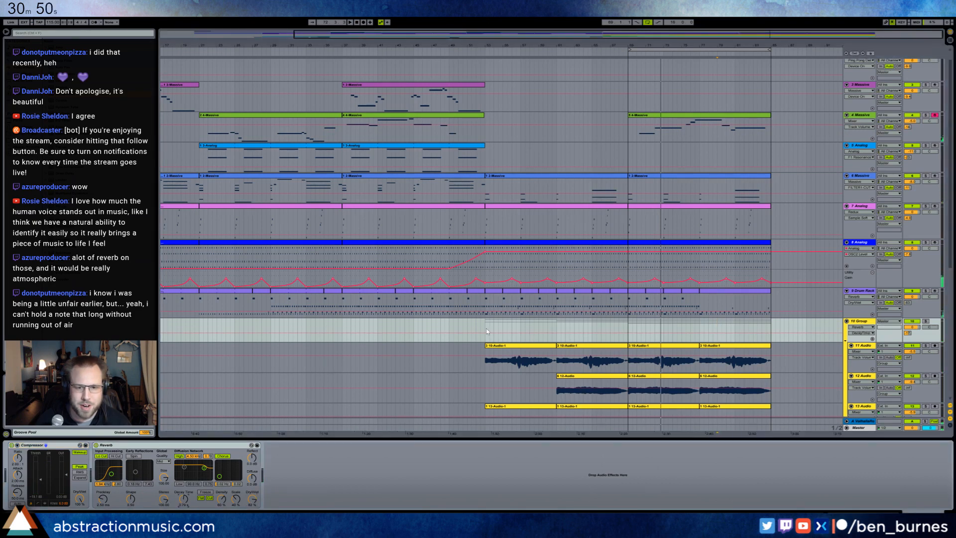
click(626, 327)
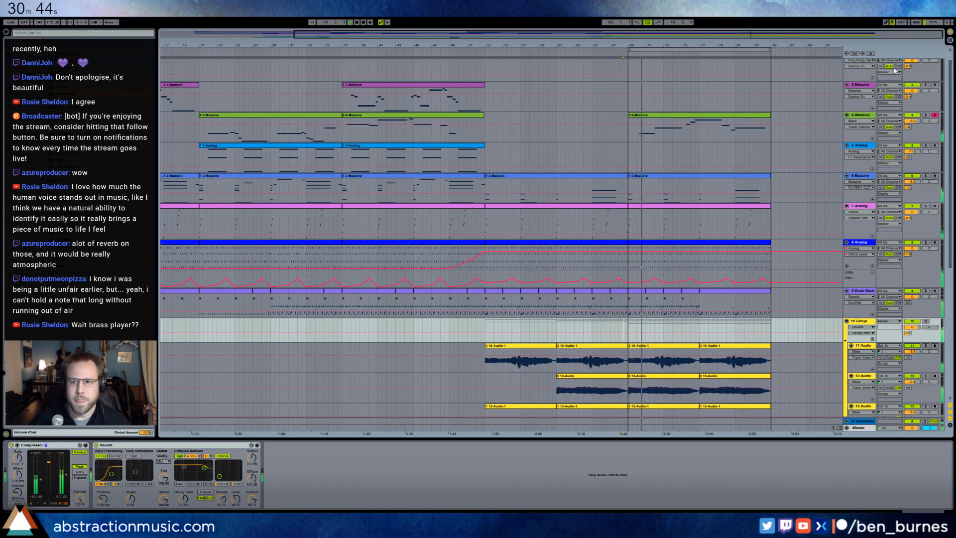
click(934, 86)
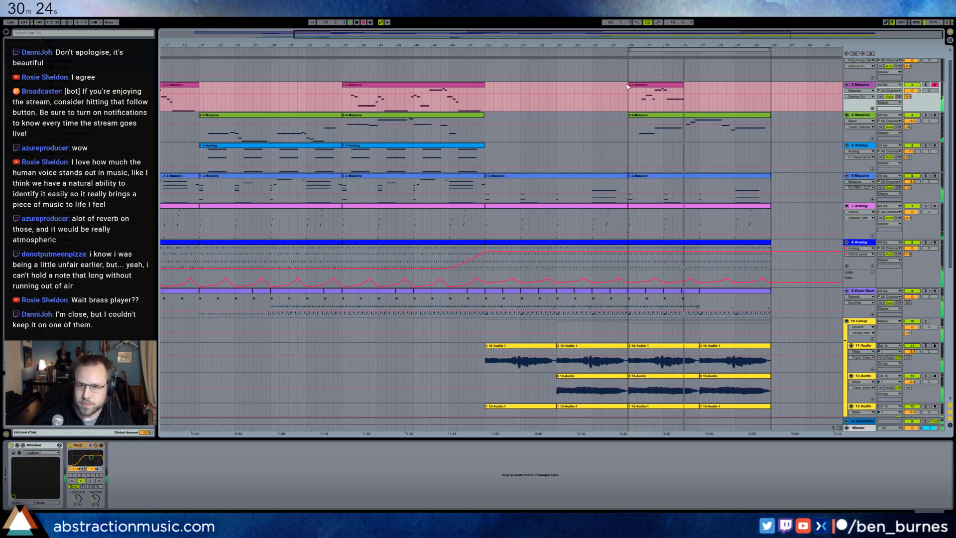
key(space)
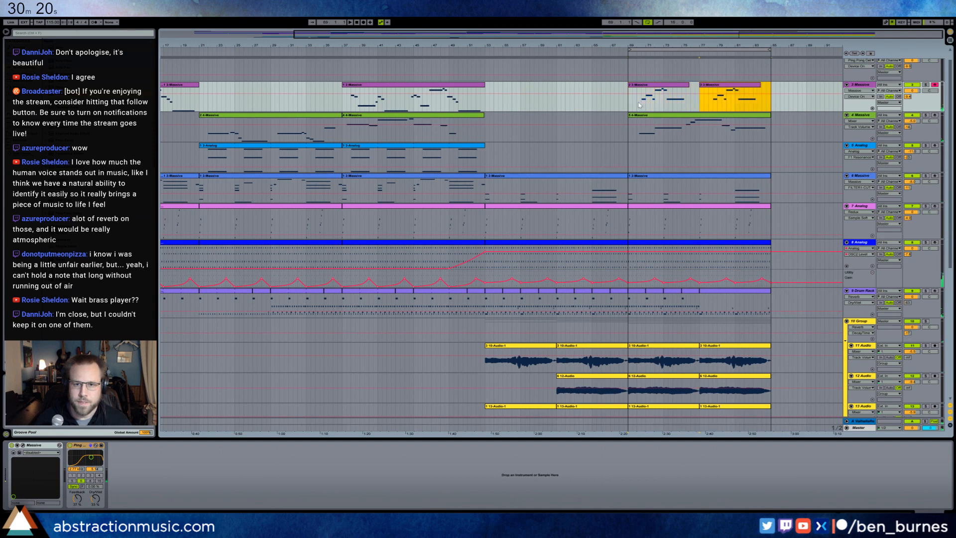
Extend the 3 Massive clip starting at bar 69 to end at bar 77, and open its notes.
click(647, 89)
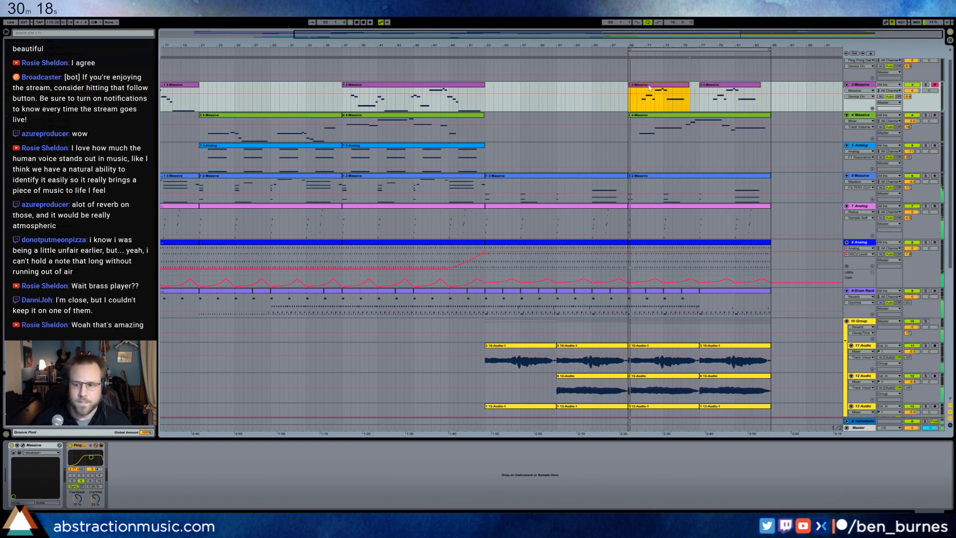
drag(688, 85, 696, 86)
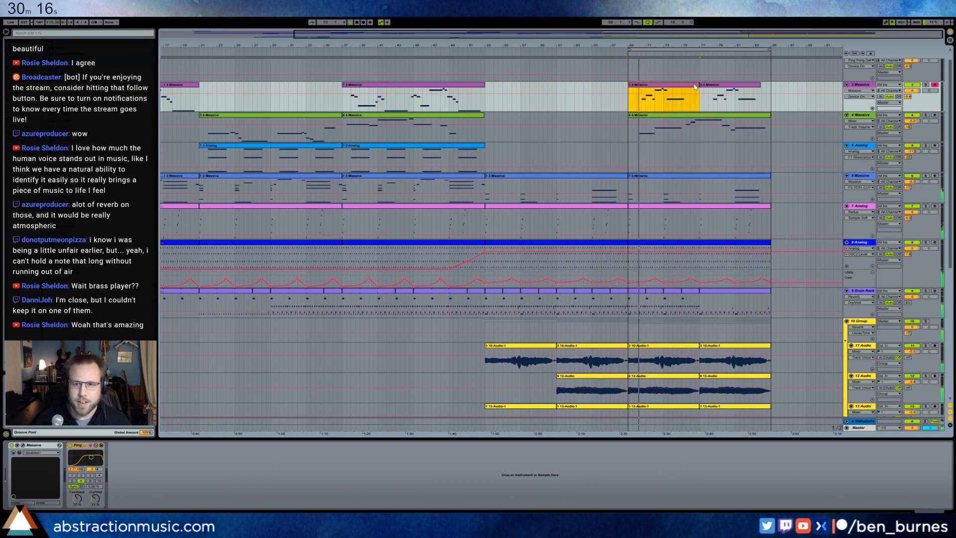
double_click(694, 87)
click(687, 410)
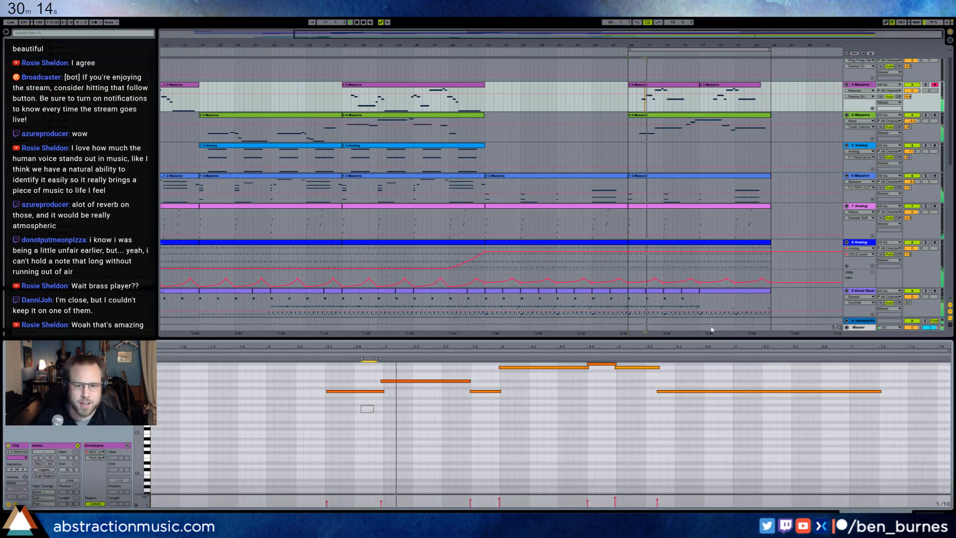
Quantize the final long note of the first 3 Massive melody clip at bar 69.
key(ctrl+a)
drag(688, 392, 687, 385)
drag(327, 371, 501, 417)
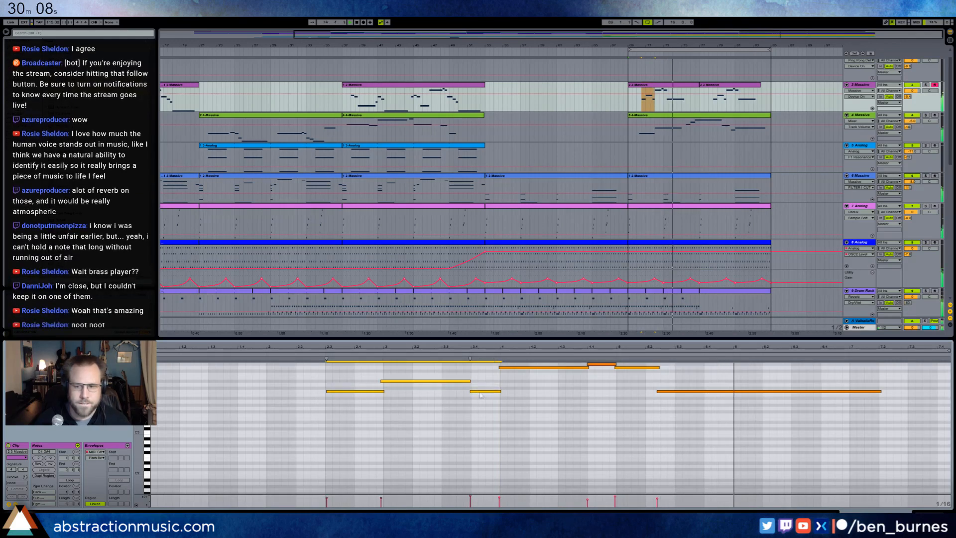
click(686, 422)
click(723, 392)
click(709, 370)
click(710, 391)
key(ctrl+u)
scroll(593, 427, up, 1)
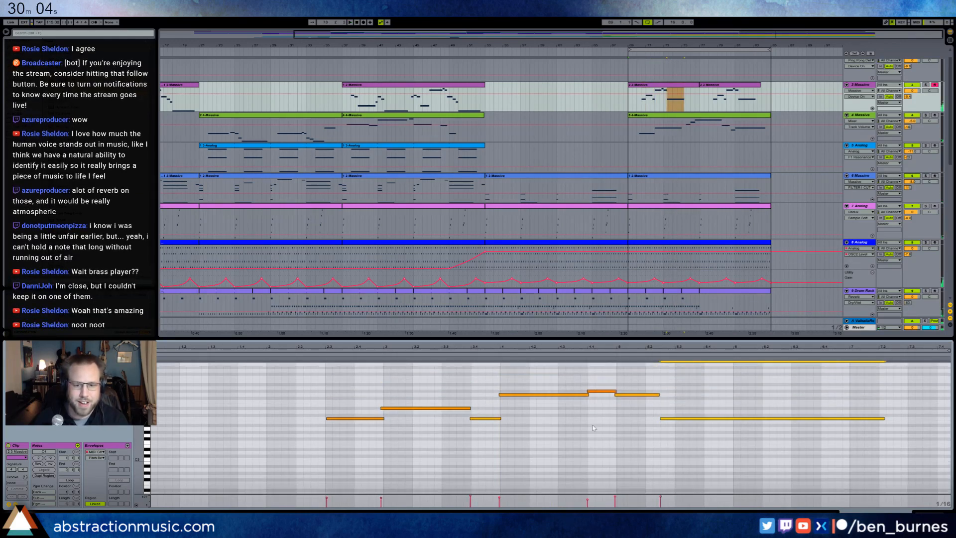
click(600, 392)
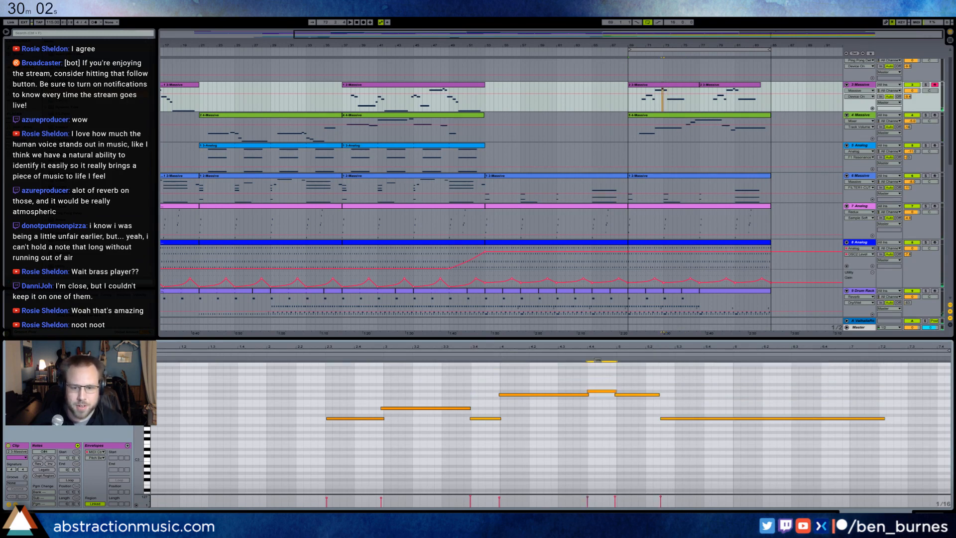
key(shift+Tab)
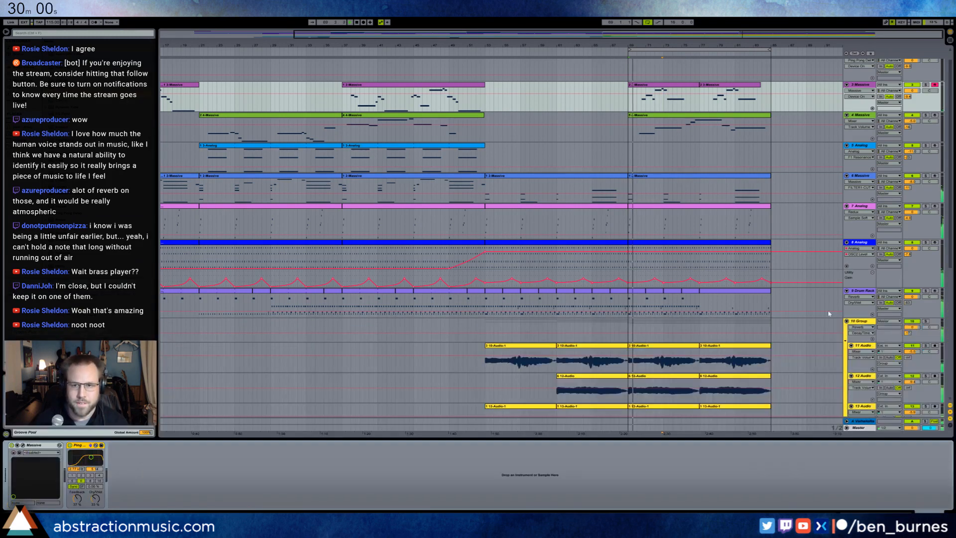
Consolidate the 3 Massive clip over bars 69 to 77, turn on its loop, and extend it to bar 85.
click(692, 85)
double_click(691, 87)
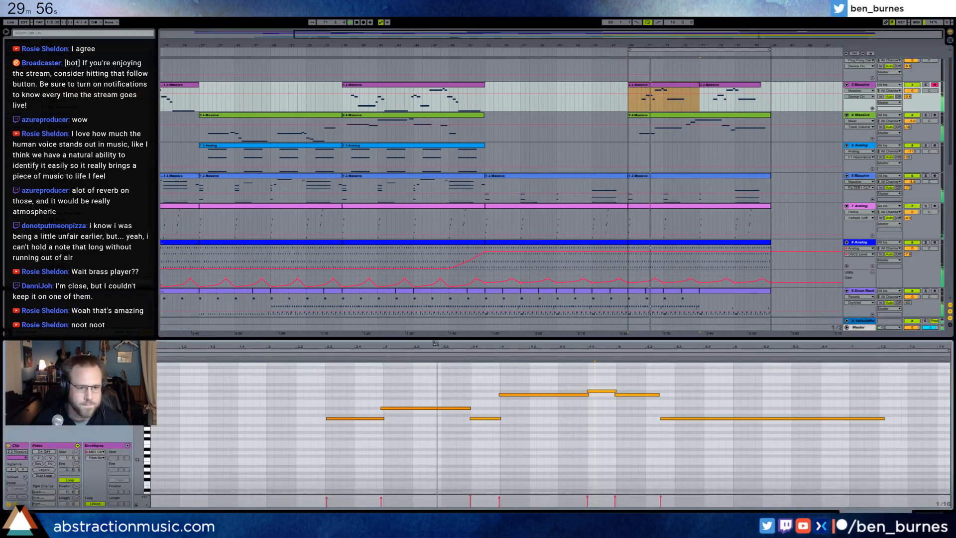
click(677, 86)
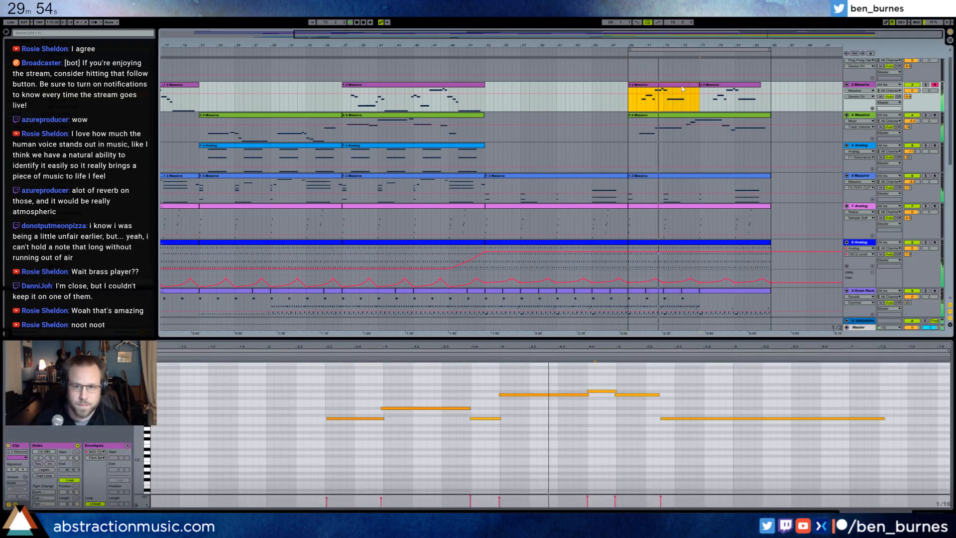
key(ctrl+j)
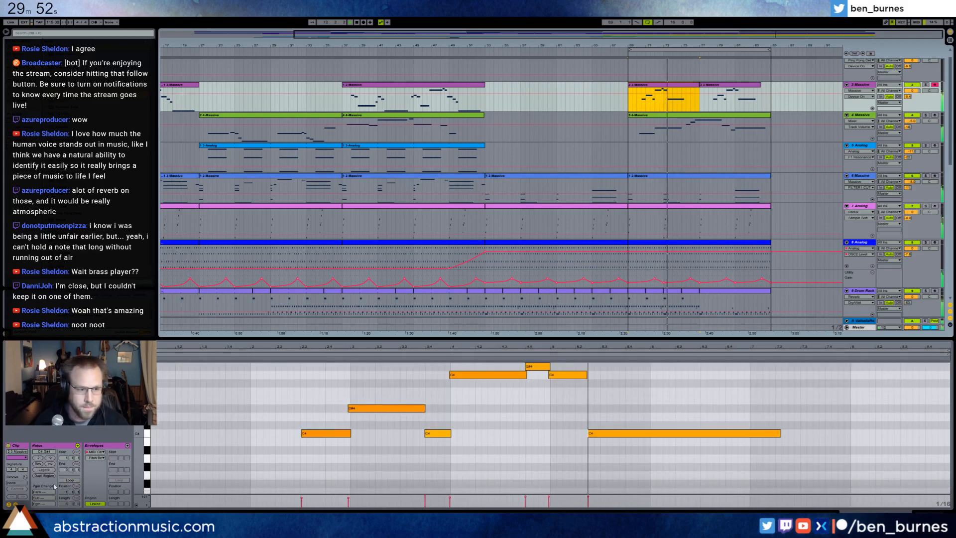
click(69, 480)
drag(699, 94, 772, 103)
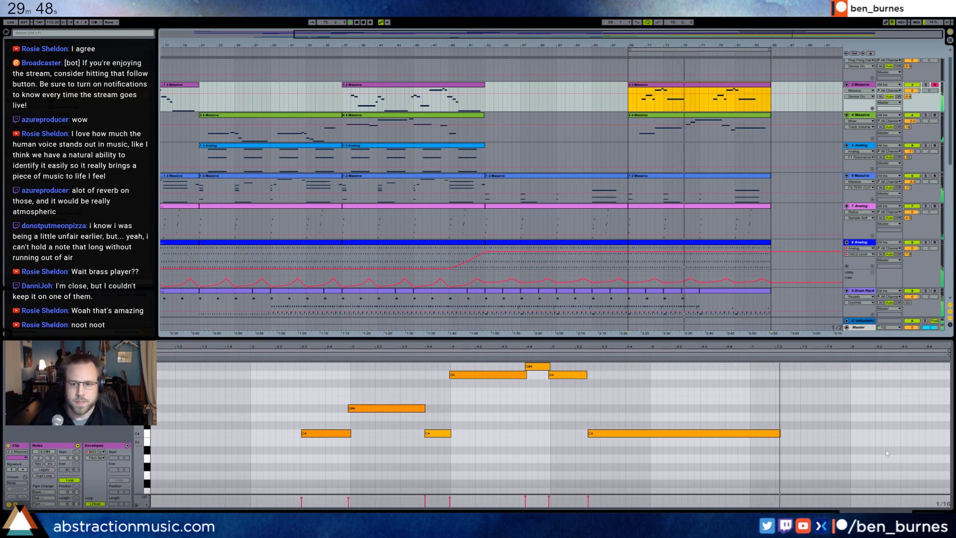
Lengthen the final long C4 note in the looped 3 Massive clip slightly.
click(814, 432)
drag(779, 434, 801, 436)
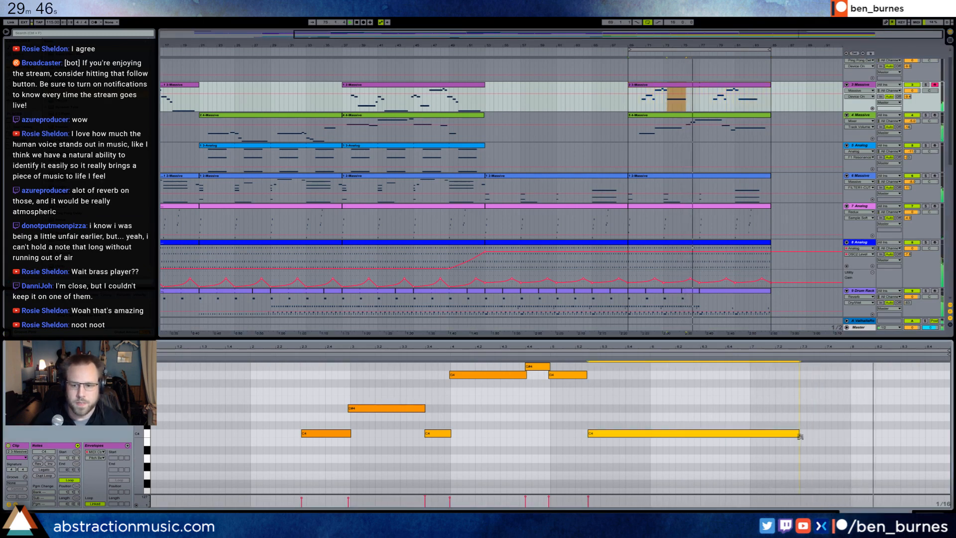
click(927, 512)
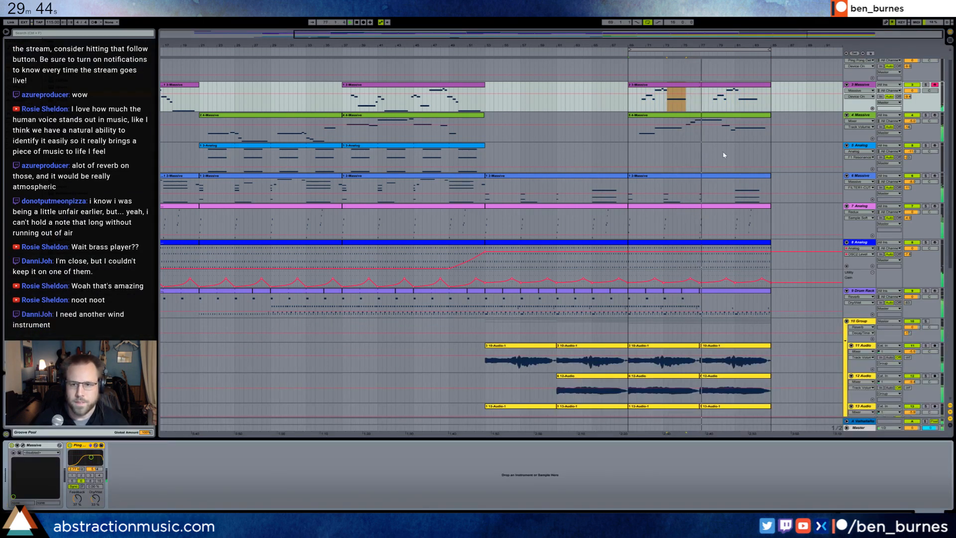
Show the hold pedal envelope of the last 4 Massive clip and erase its short pedal sections across the middle phrase.
double_click(710, 115)
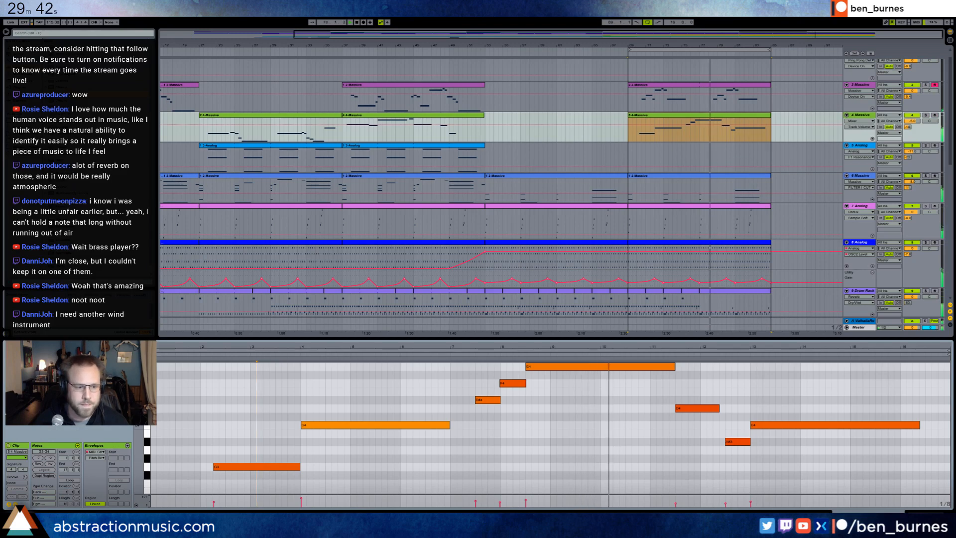
click(91, 451)
click(91, 452)
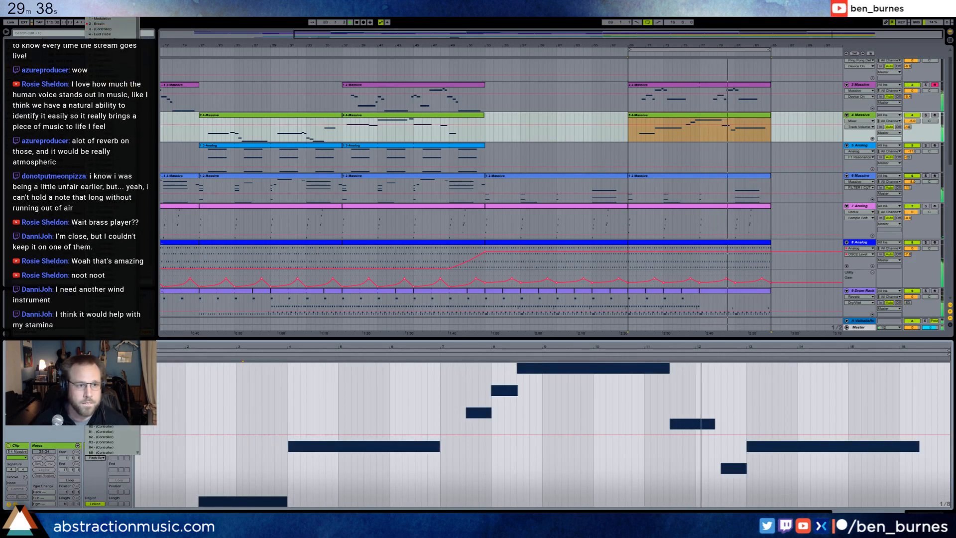
click(102, 344)
click(593, 461)
key(b)
mouse_move(515, 500)
mouse_down()
mouse_move(545, 505)
mouse_move(467, 503)
mouse_up()
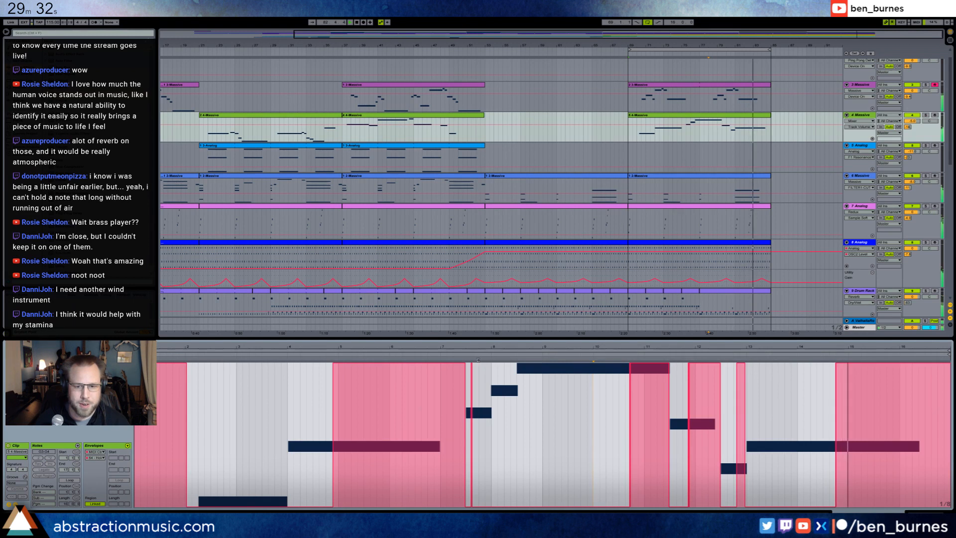
drag(628, 503, 781, 503)
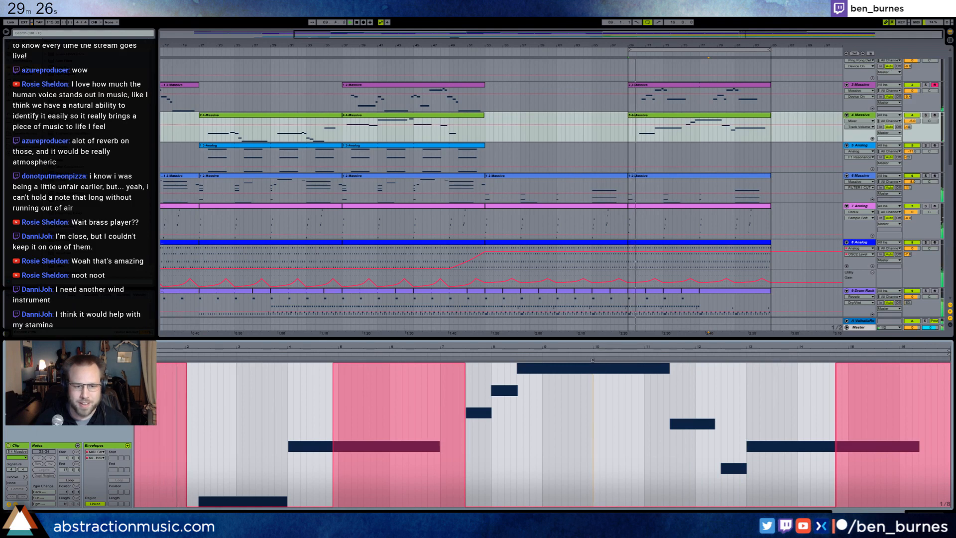
drag(467, 503, 423, 503)
key(ctrl+z)
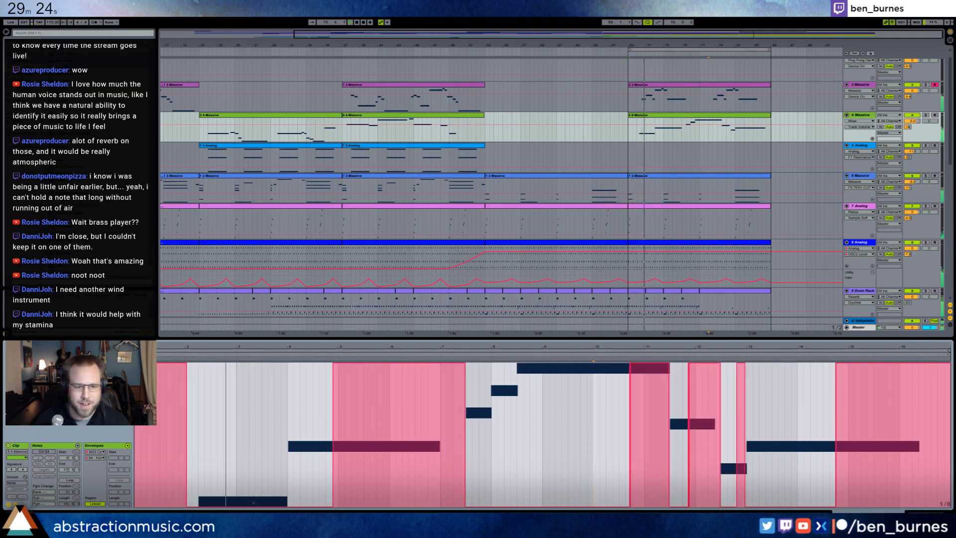
key(ctrl+z)
key(ctrl+y)
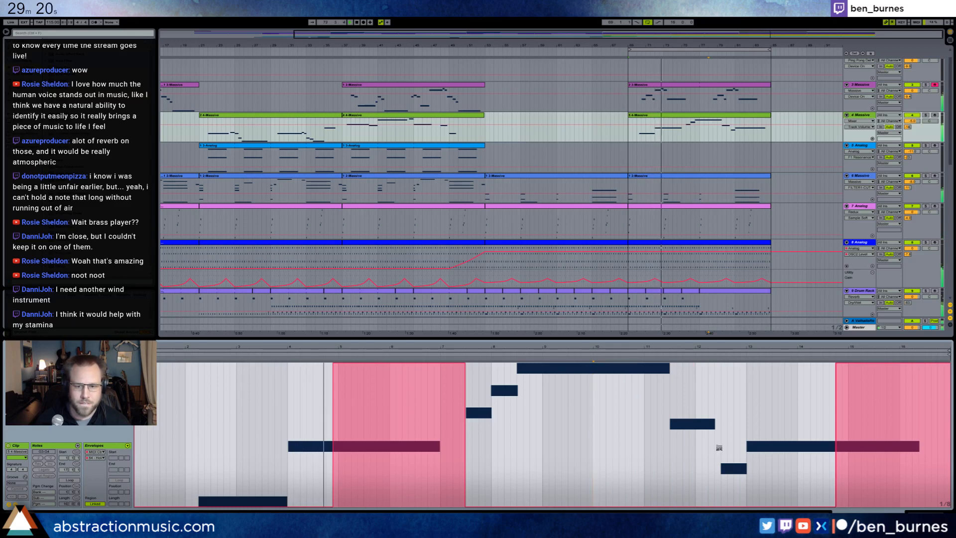
Review the last Drum Rack clip's notes and the surrounding tracks in the final section during playback.
key(shift+Tab)
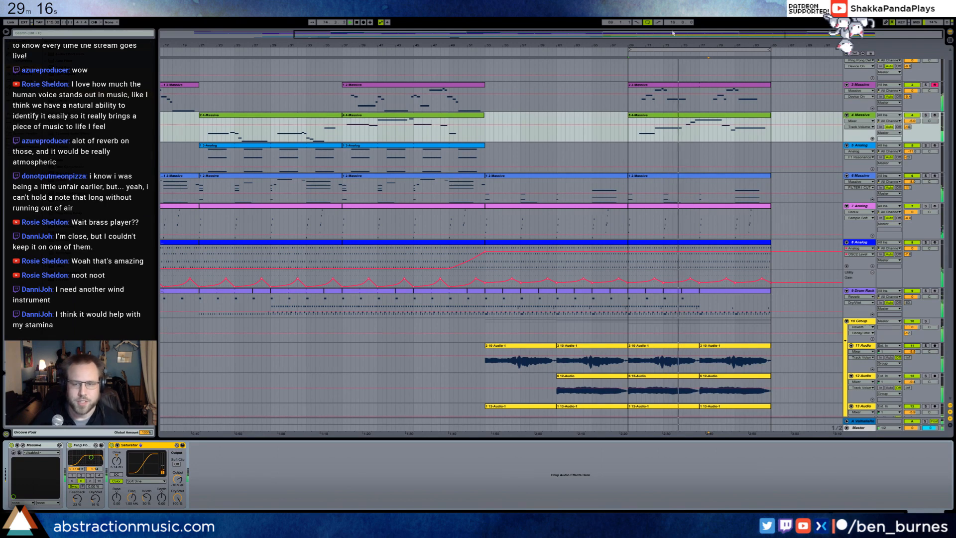
key(minus)
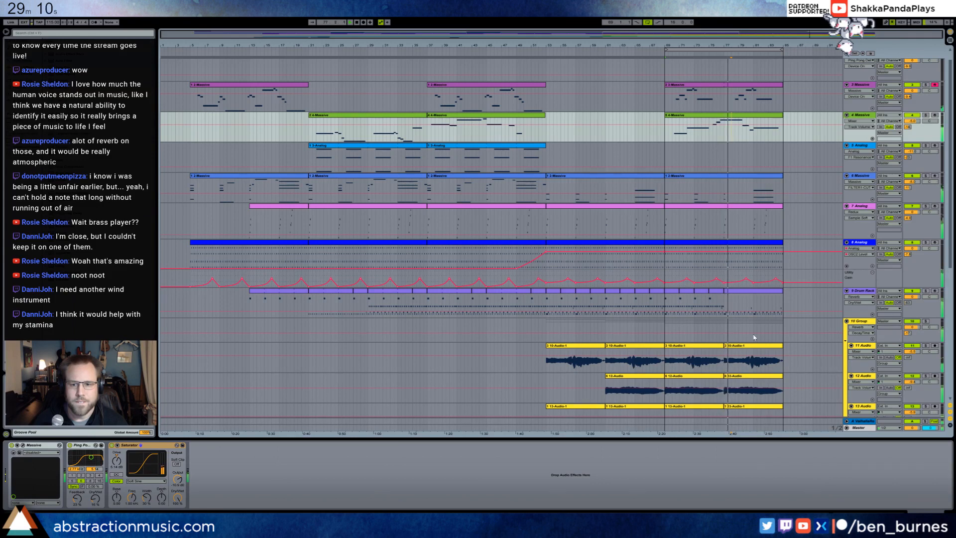
click(736, 290)
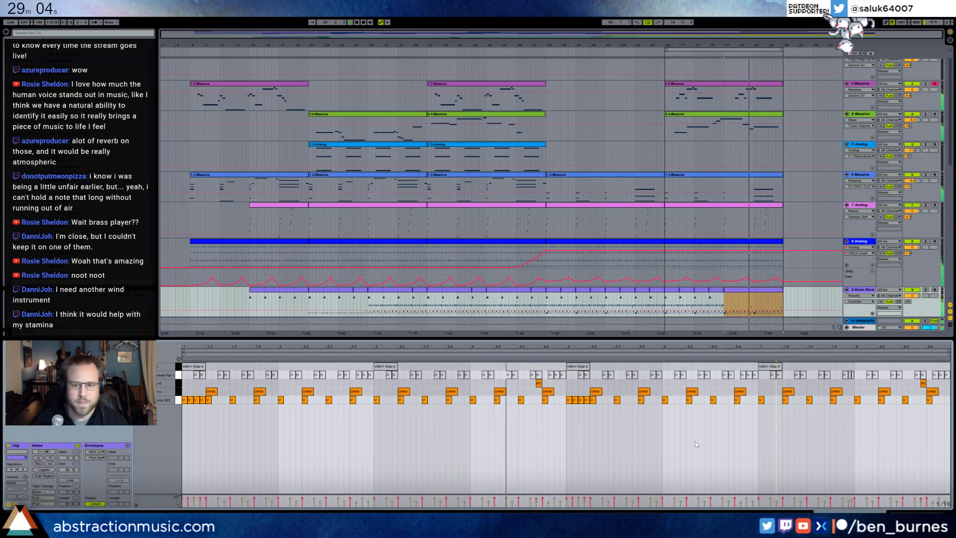
key(shift+Tab)
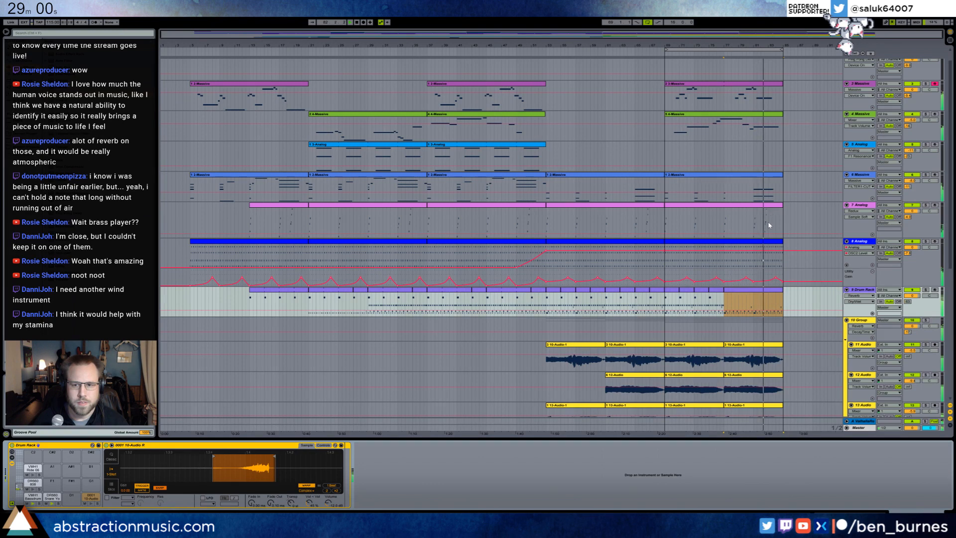
scroll(764, 234, down, 8)
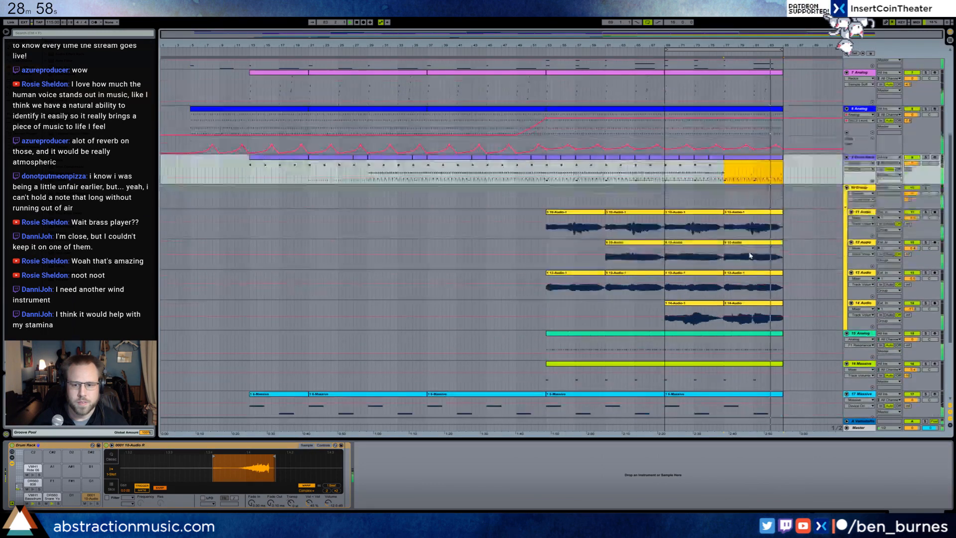
scroll(756, 256, up, 2)
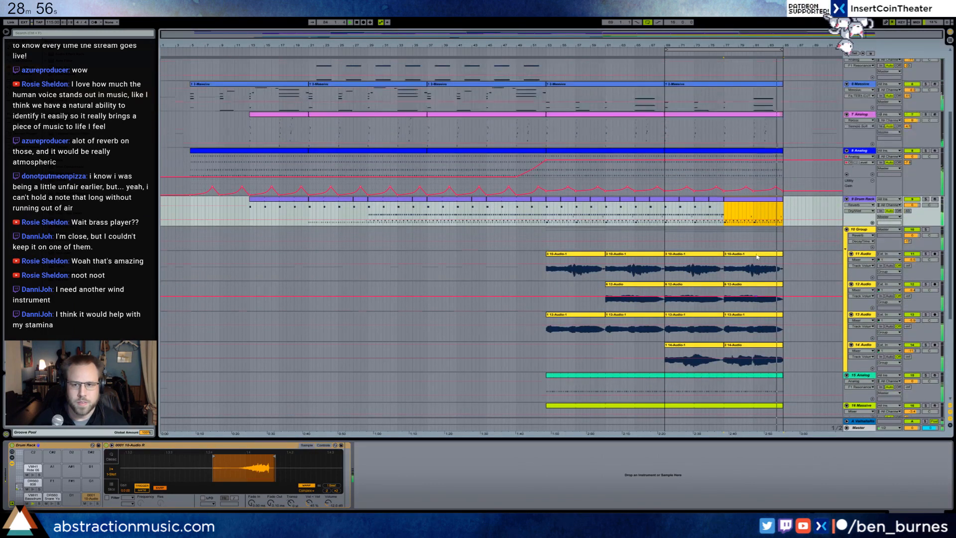
scroll(756, 256, up, 5)
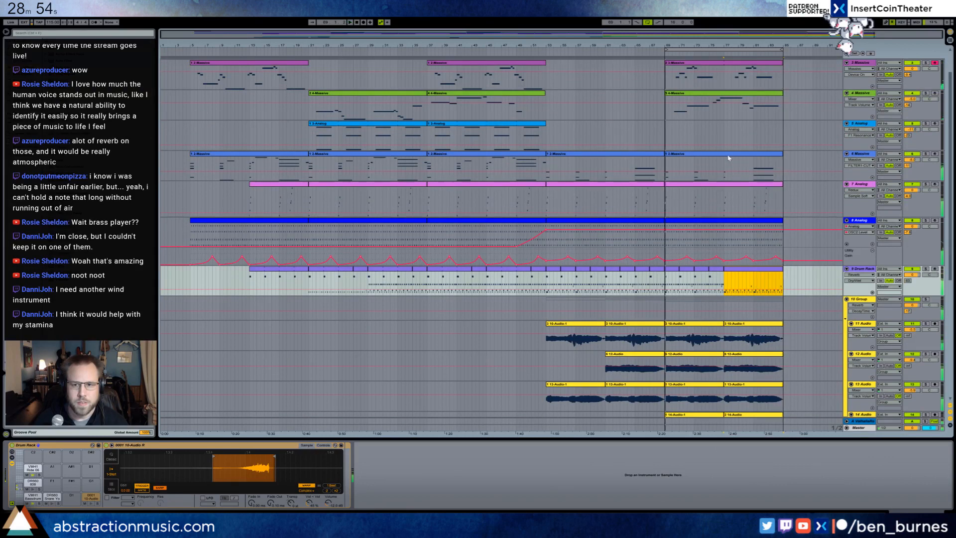
Add a Utility at the end of the 6 Massive device chain and automate its Gain to fade down from about bar 77 to 85.
click(729, 159)
drag(64, 266, 524, 484)
click(478, 467)
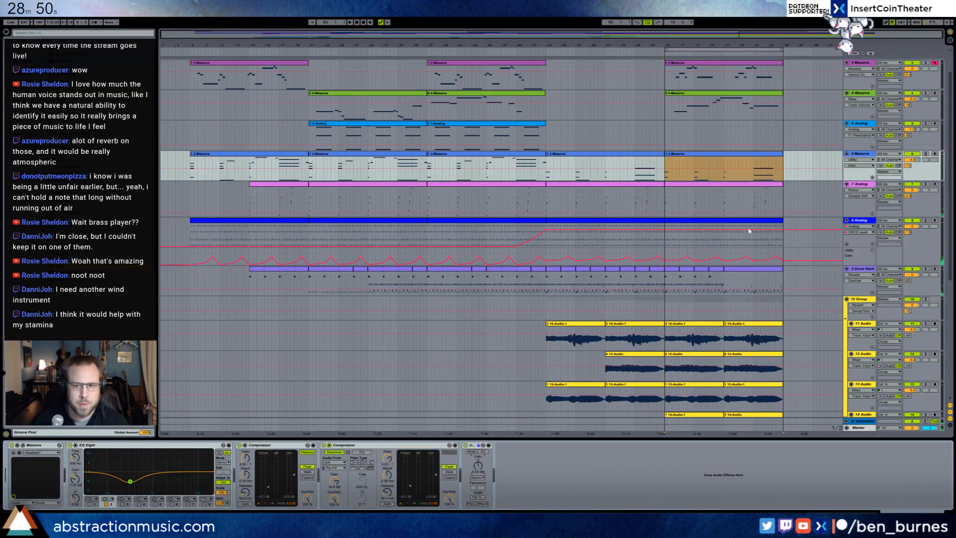
drag(722, 177, 784, 177)
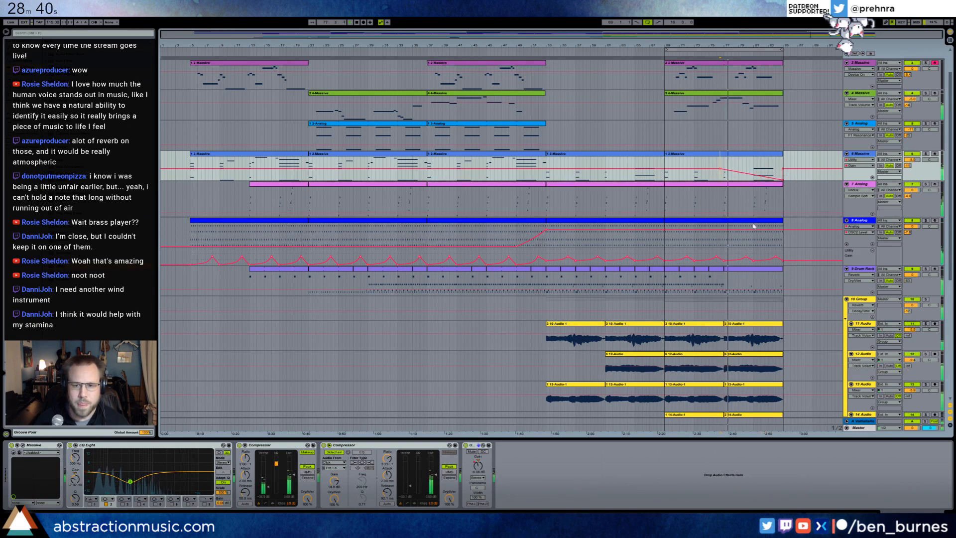
Deactivate the snare and kick notes in the last four bars of the final Drum Rack clip, keeping the opening kicks and ending fill.
scroll(753, 223, down, 3)
double_click(753, 239)
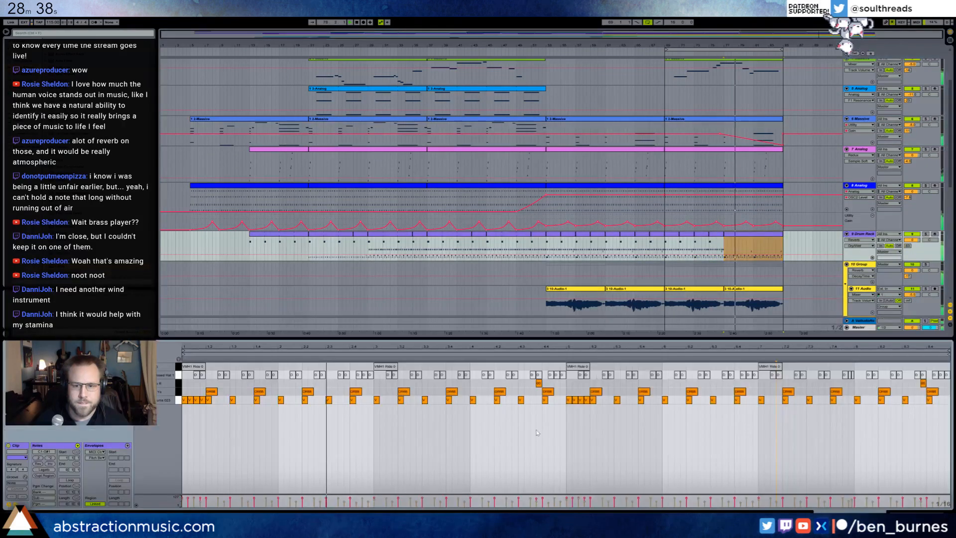
drag(579, 393, 901, 398)
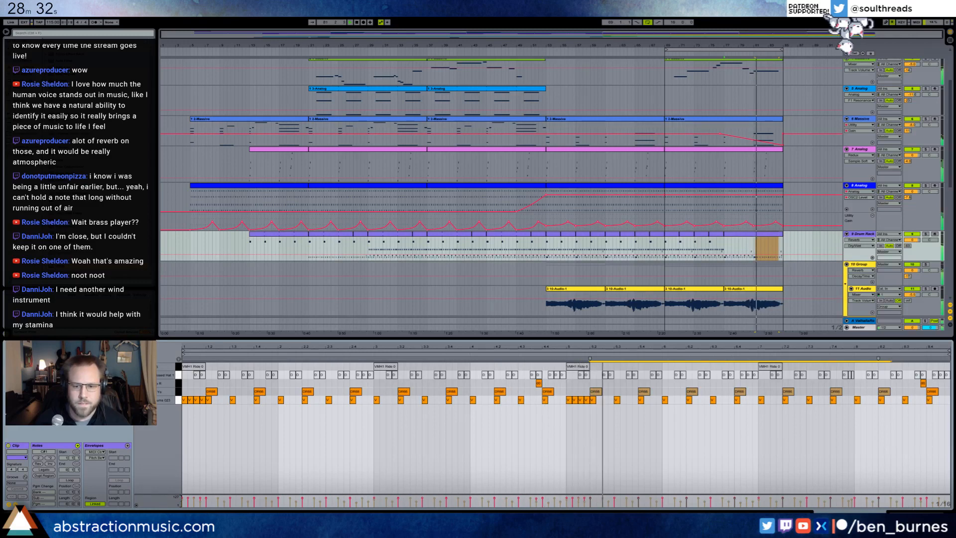
drag(942, 405, 618, 398)
key(0)
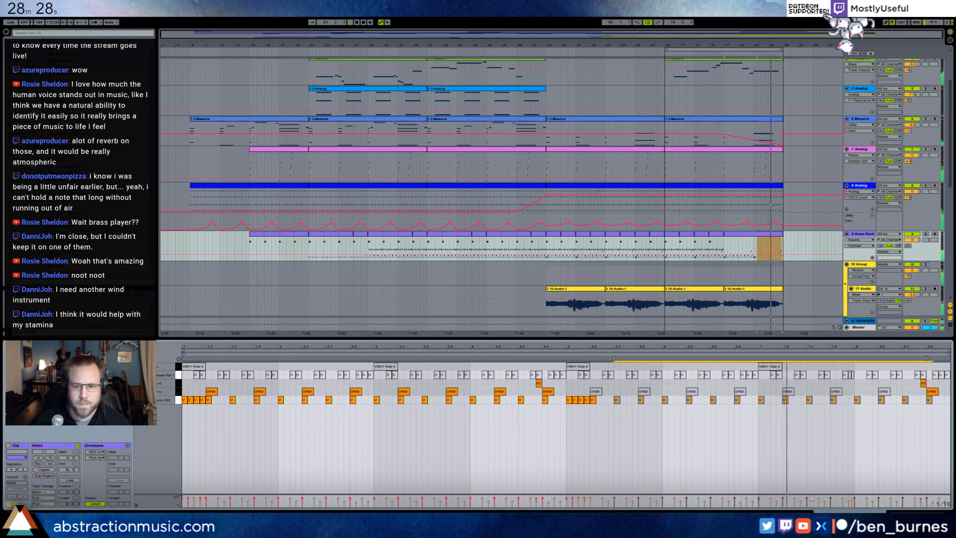
key(shift+Tab)
Shorten the 15 Analog clip so it ends at about bar 81.
scroll(794, 331, down, 5)
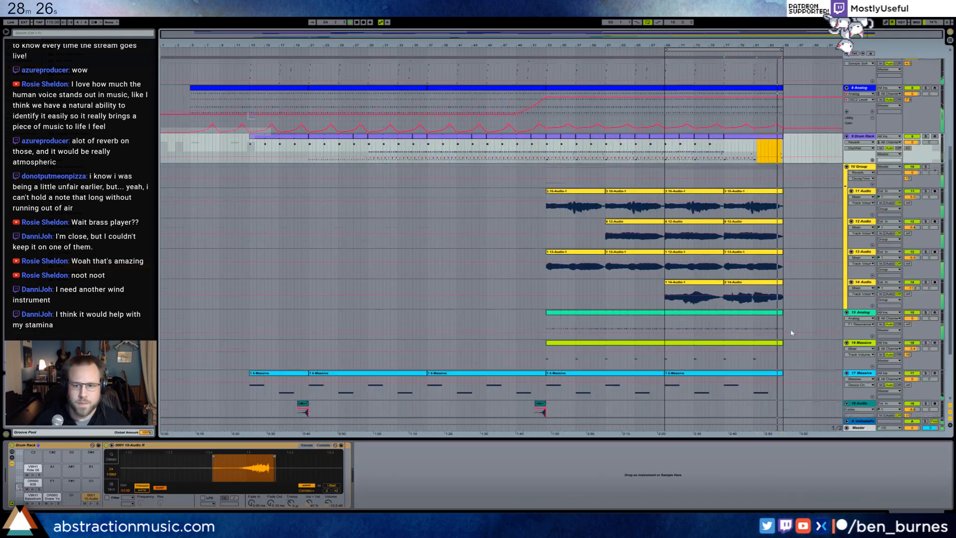
scroll(794, 332, down, 1)
click(756, 286)
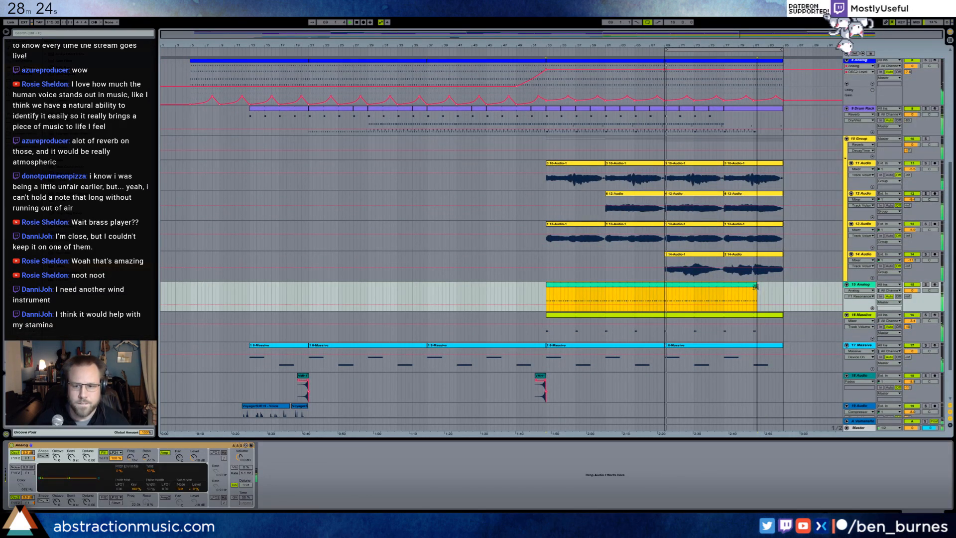
Check the deactivated notes in the second half of the last Drum Rack clip.
click(753, 122)
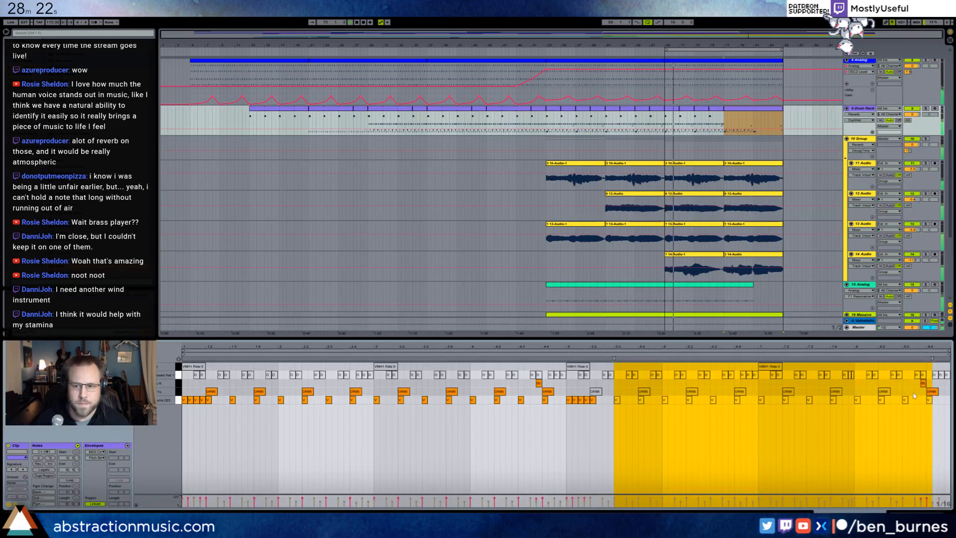
click(904, 412)
click(911, 512)
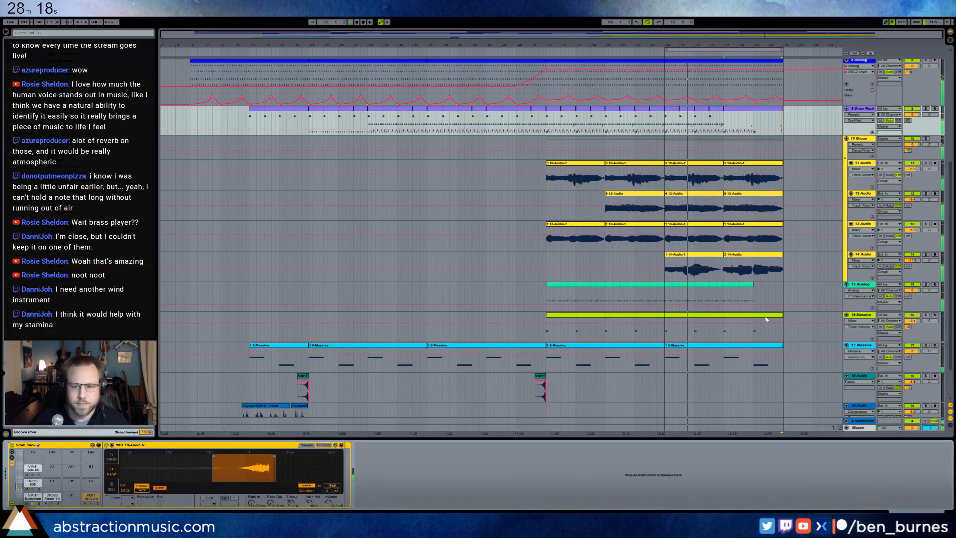
Duplicate the last bass note in the final 17 Massive clip to fill the clip's end, and raise the copy one octave.
double_click(762, 347)
click(808, 474)
key(ctrl+d)
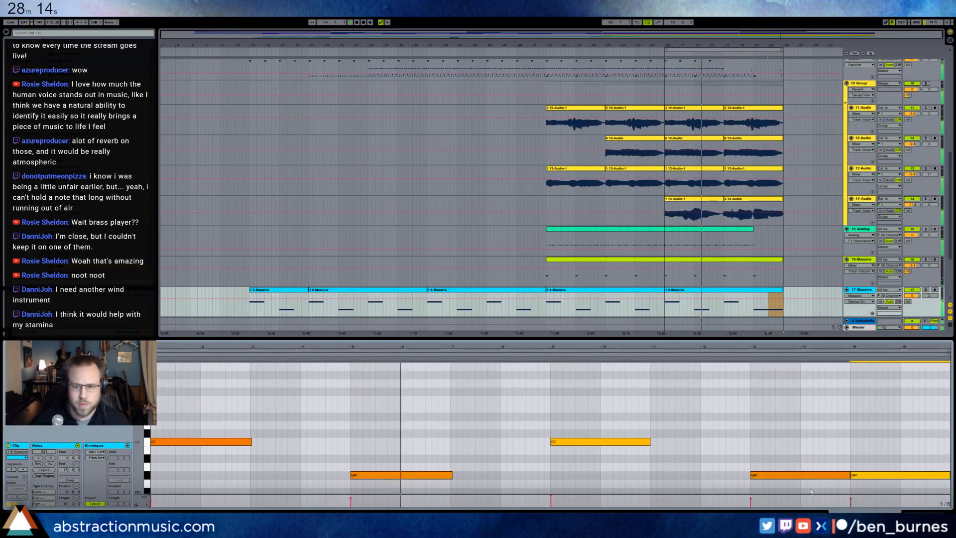
key(shift+Up)
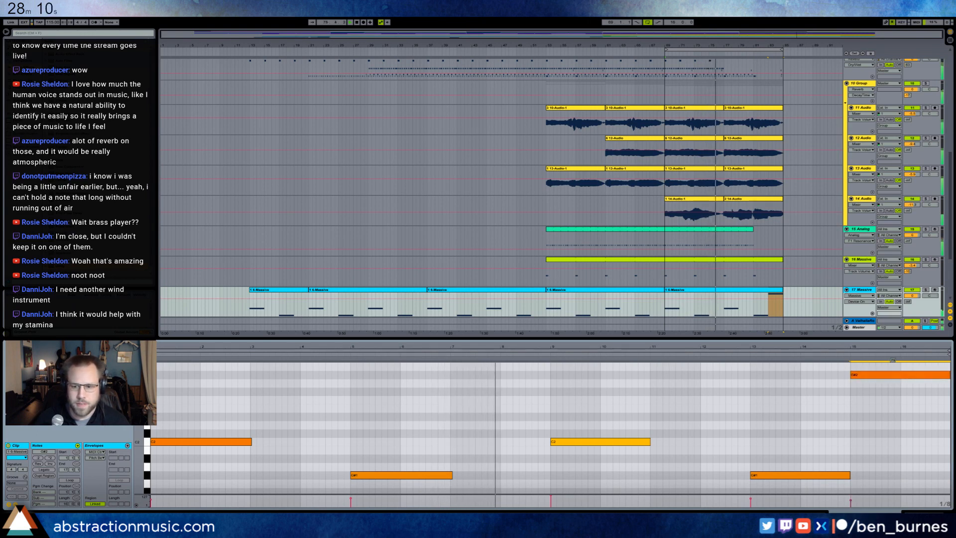
key(shift+Tab)
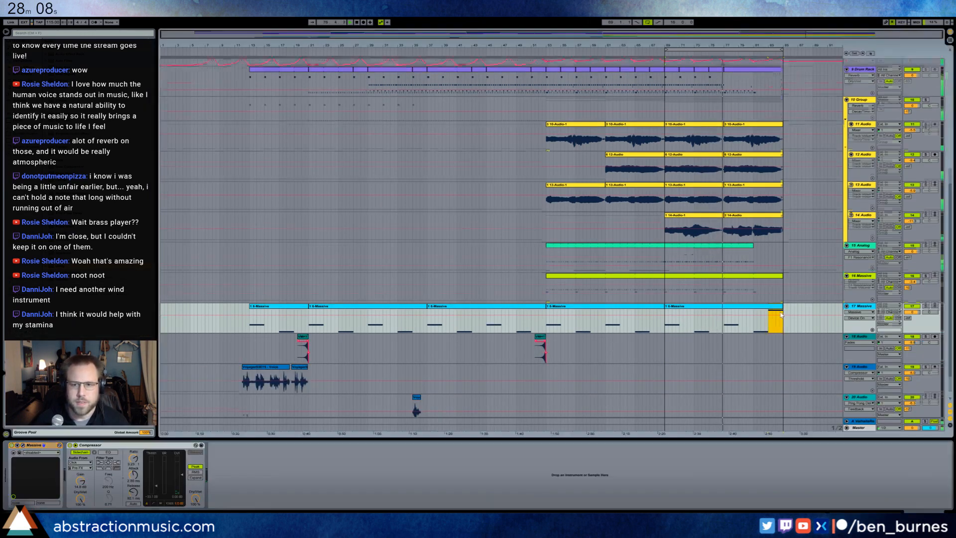
Open the last 4 Massive clip and inspect its melody notes, including the long highest note, in place of the envelope.
scroll(791, 333, up, 5)
scroll(791, 333, up, 3)
double_click(740, 136)
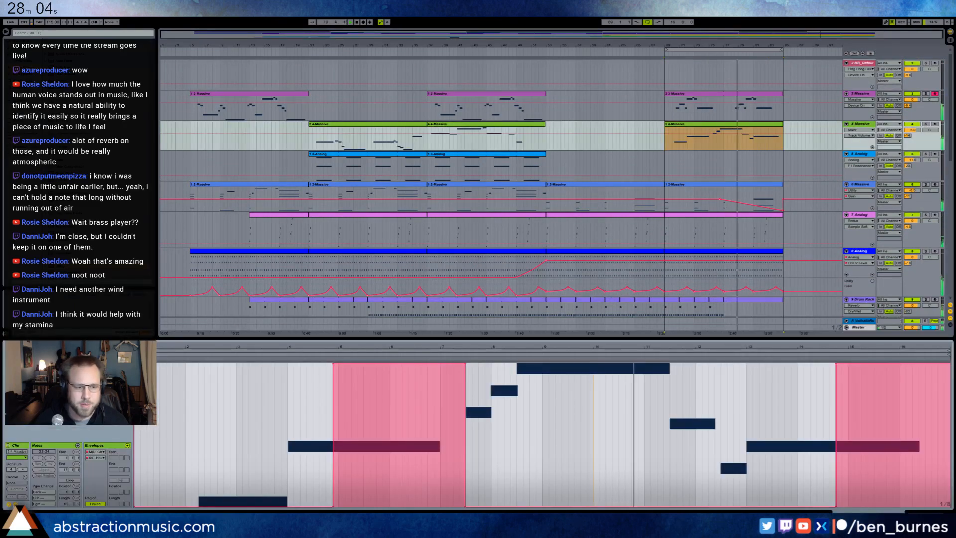
click(15, 505)
click(553, 399)
click(556, 366)
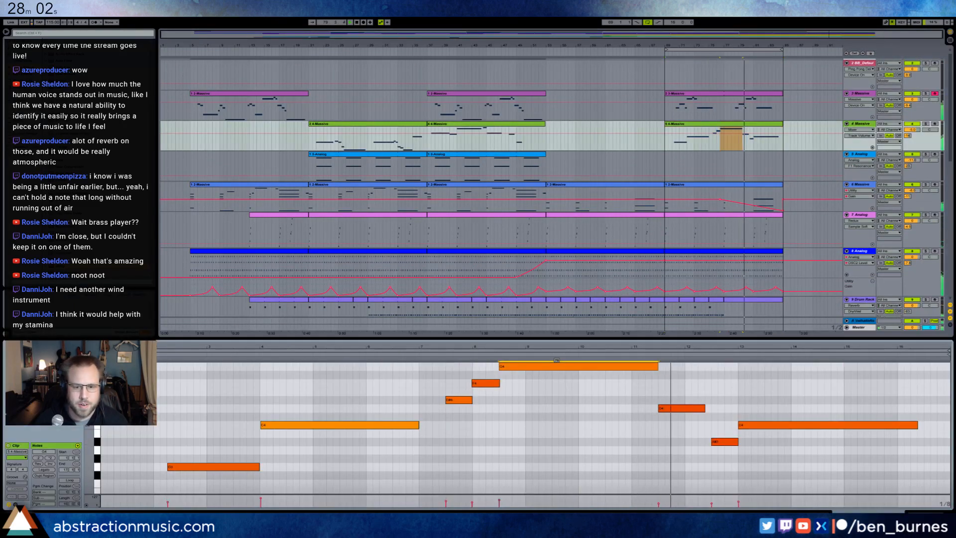
click(565, 388)
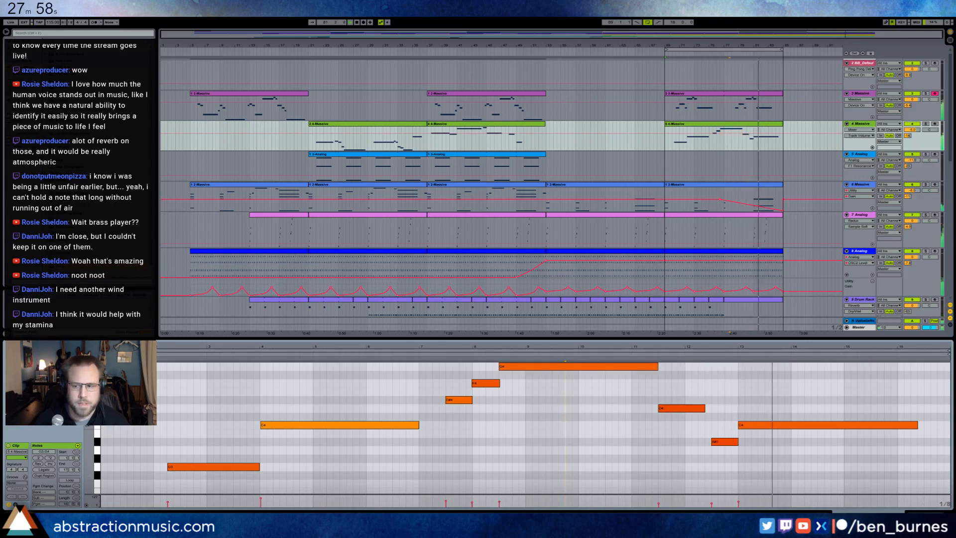
Copy the clips on tracks 3 to 9 from the bar 37–53 section to the end of the arrangement at bar 85.
key(shift+Tab)
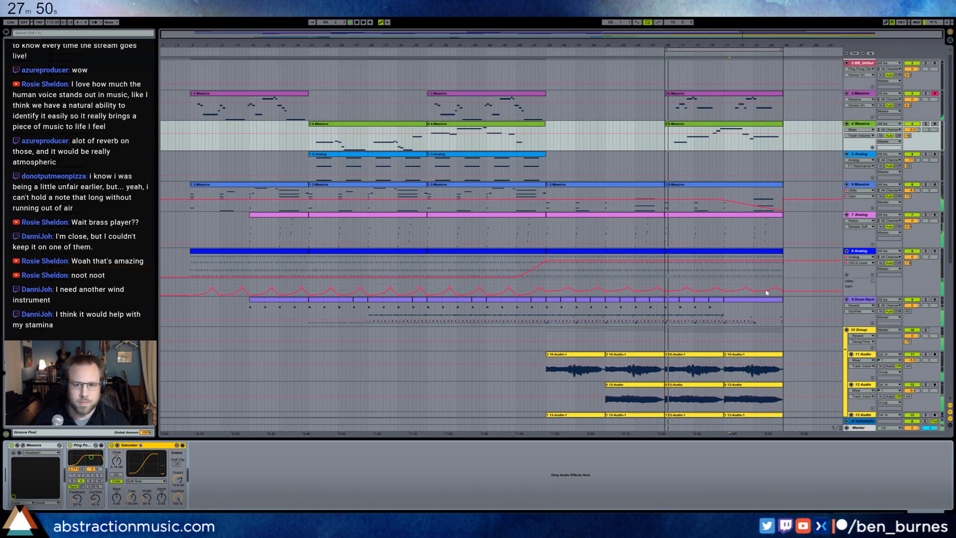
click(458, 96)
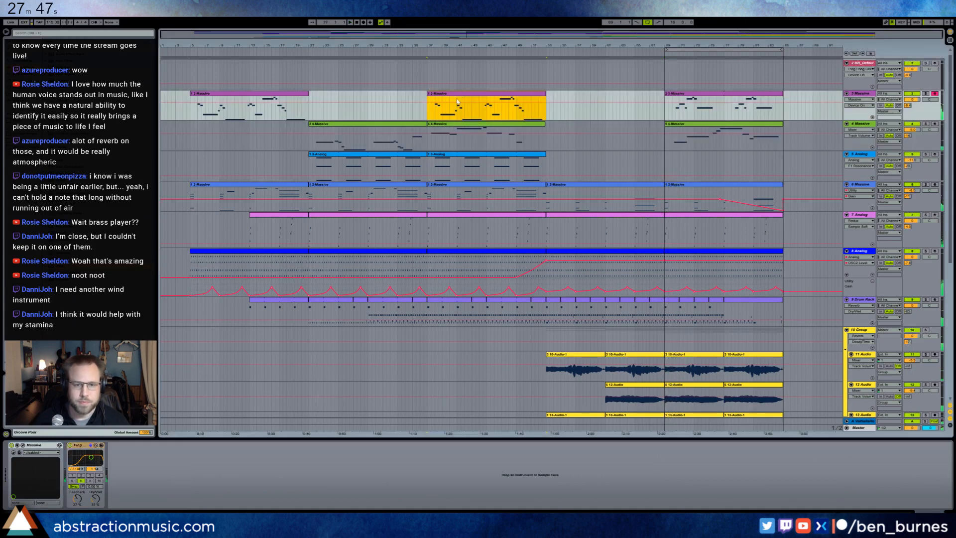
shift+click(546, 300)
click(785, 98)
key(ctrl+v)
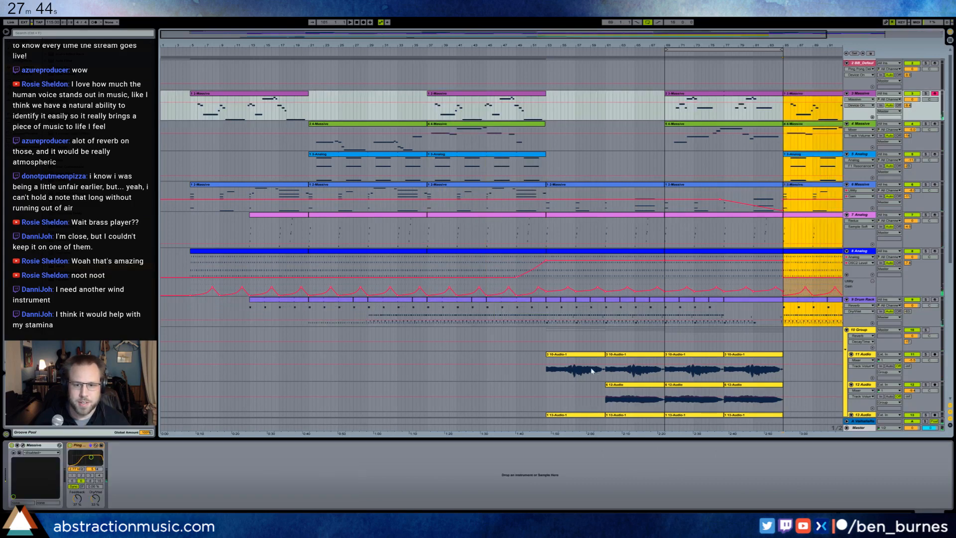
Copy the first audio clips on tracks 11 to 13 and paste them twice in a row from bar 85.
click(579, 353)
click(576, 413)
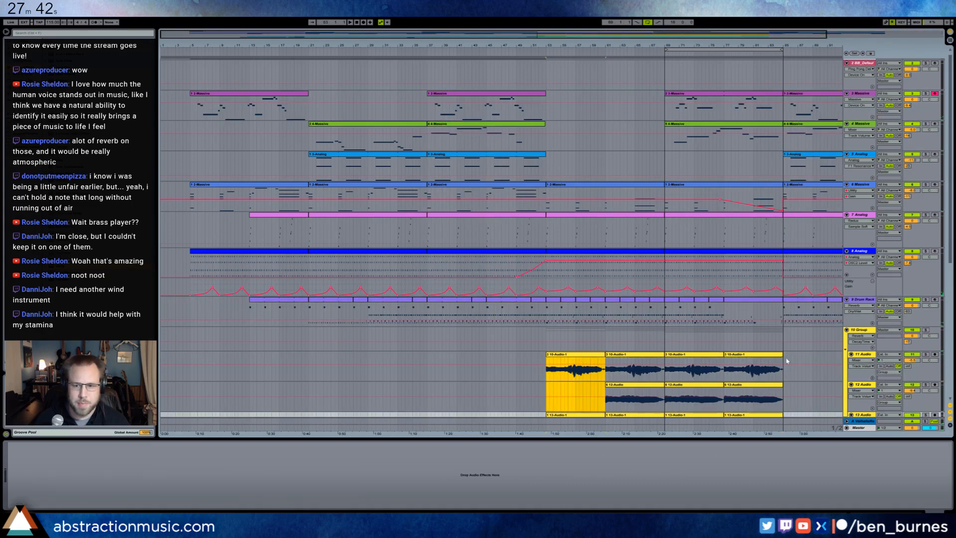
click(785, 359)
key(ctrl+v)
key(ctrl+v)
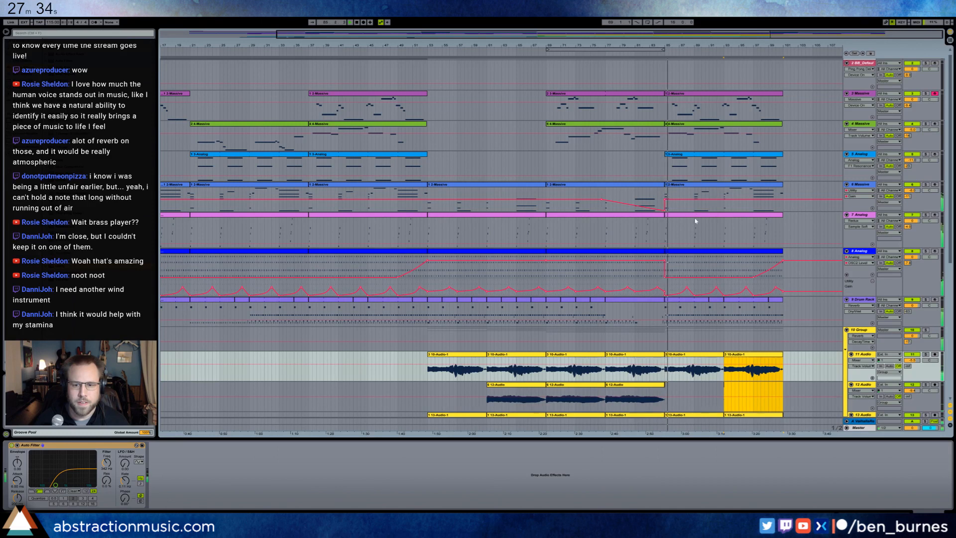
Delete the newly pasted clips on the 3 Massive and 4 Massive tracks after bar 85.
click(665, 200)
click(714, 94)
shift+click(709, 124)
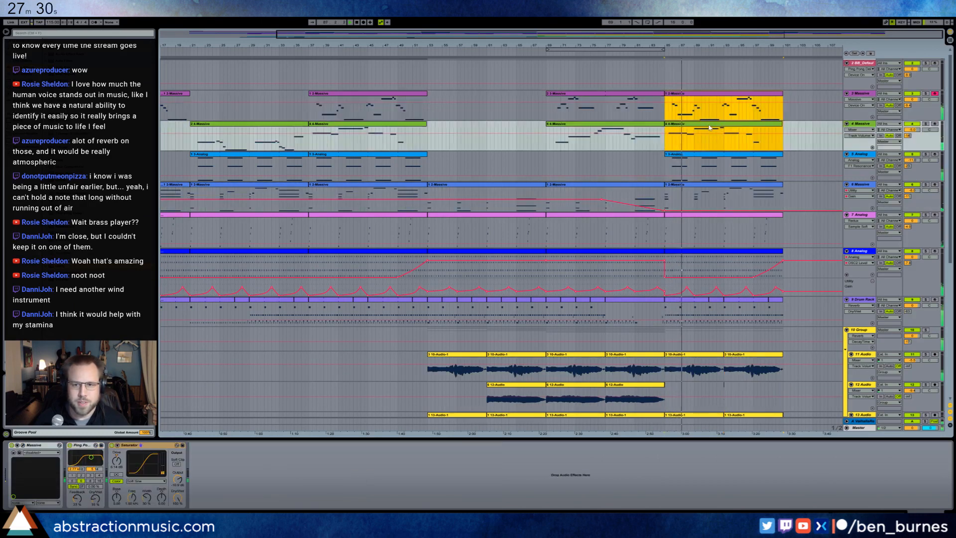
key(Delete)
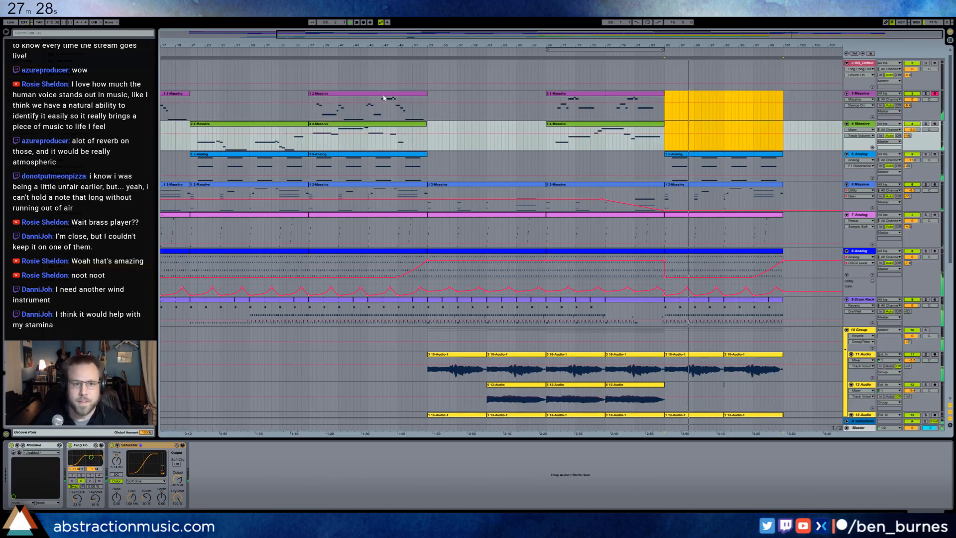
Place a 3 Massive clip back at bar 85 and raise the 6 Massive gain automation back up at that bar.
click(665, 114)
key(ctrl+d)
scroll(667, 167, down, 3)
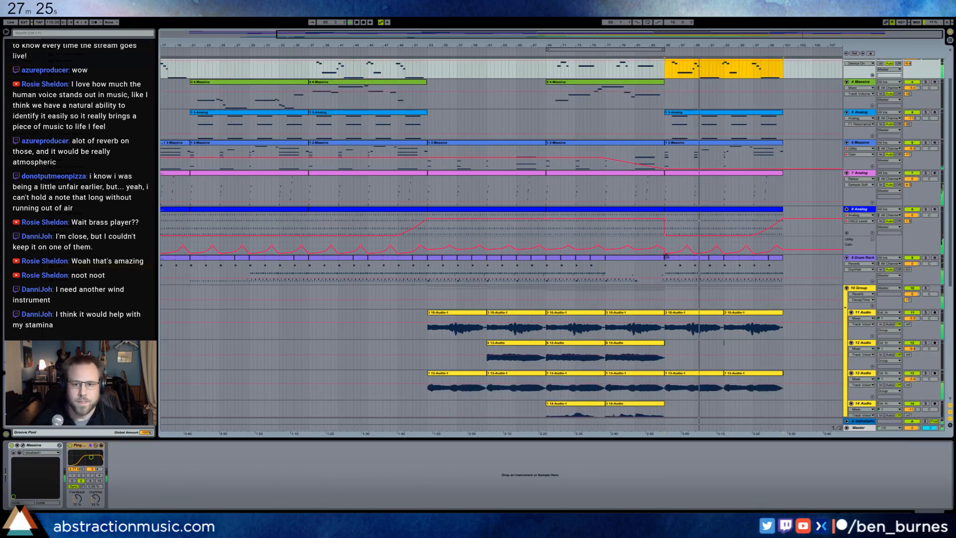
click(667, 167)
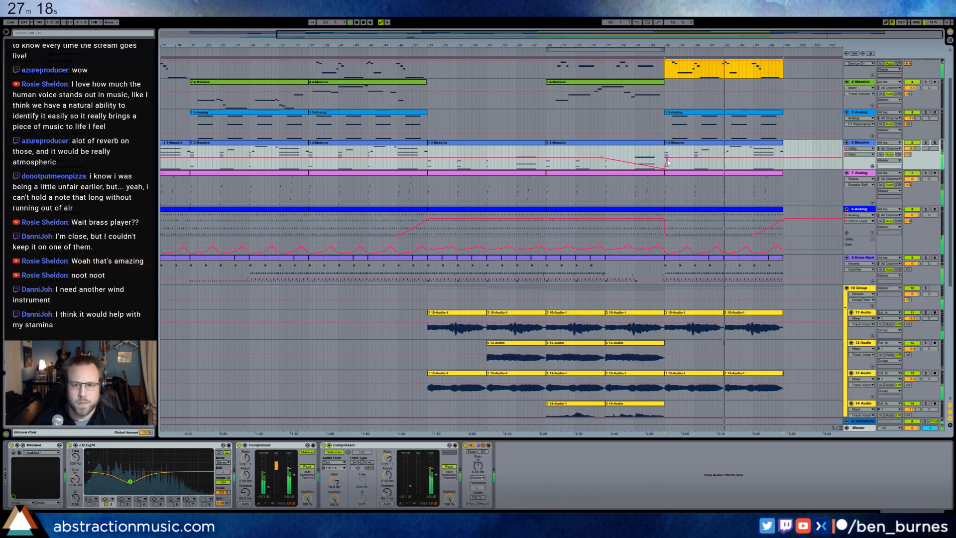
Extend the 16 Massive clip to the end of the newly added section.
scroll(676, 177, down, 1)
scroll(677, 178, down, 3)
scroll(682, 179, down, 8)
click(741, 313)
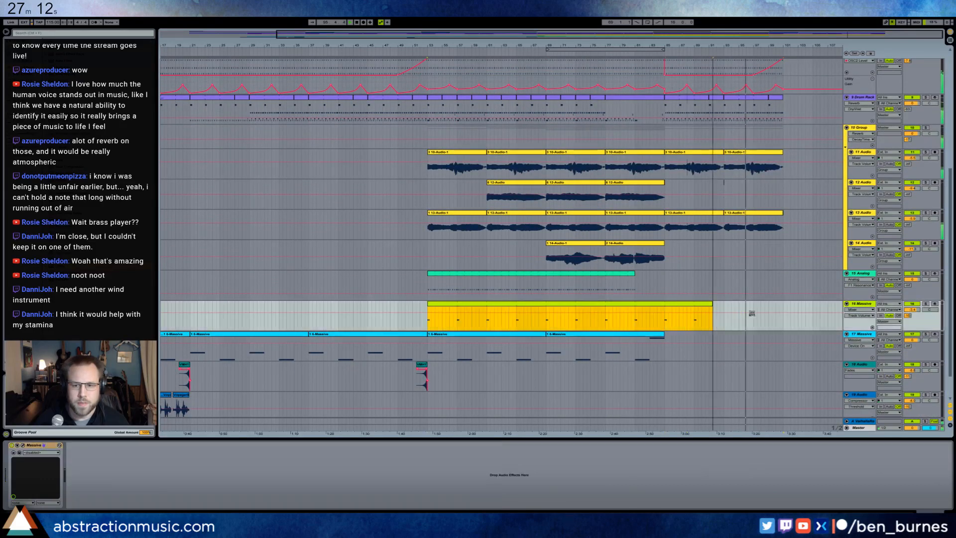
Copy a 17 Massive clip to bar 85 and the short 18 Audio clip to just before that bar.
click(592, 350)
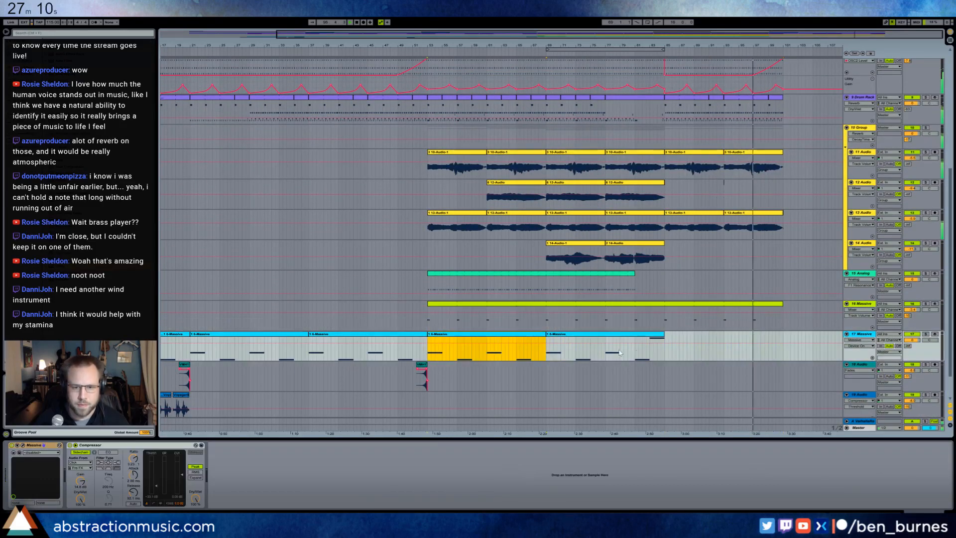
click(665, 349)
key(ctrl+v)
click(421, 365)
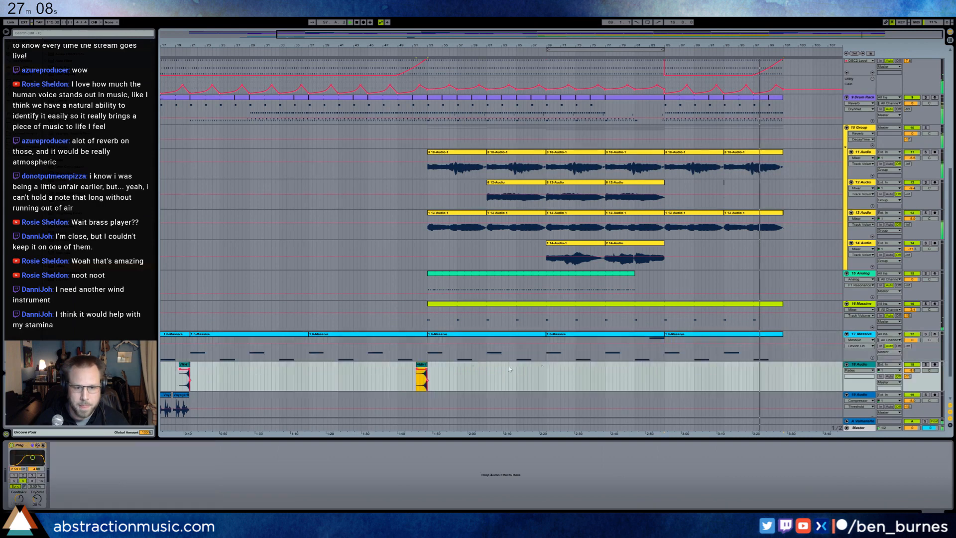
click(653, 369)
key(ctrl+v)
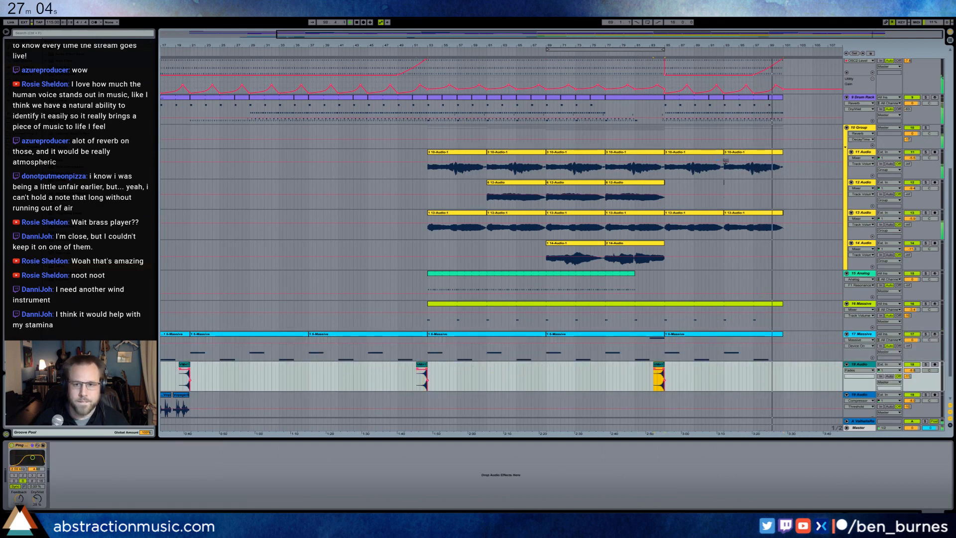
Lower the clip gain of the 11 Audio and 13 Audio clips in the new section after bar 85.
drag(713, 192, 740, 189)
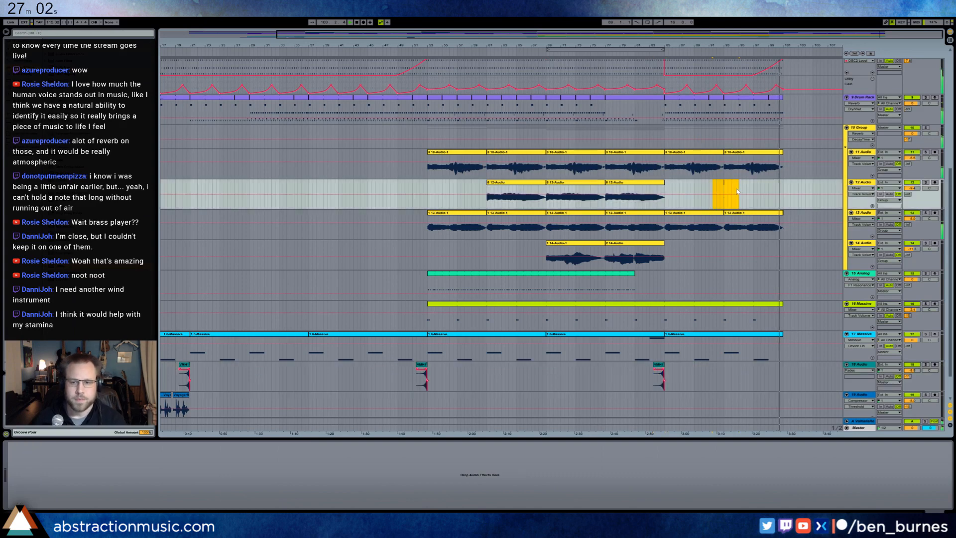
click(709, 153)
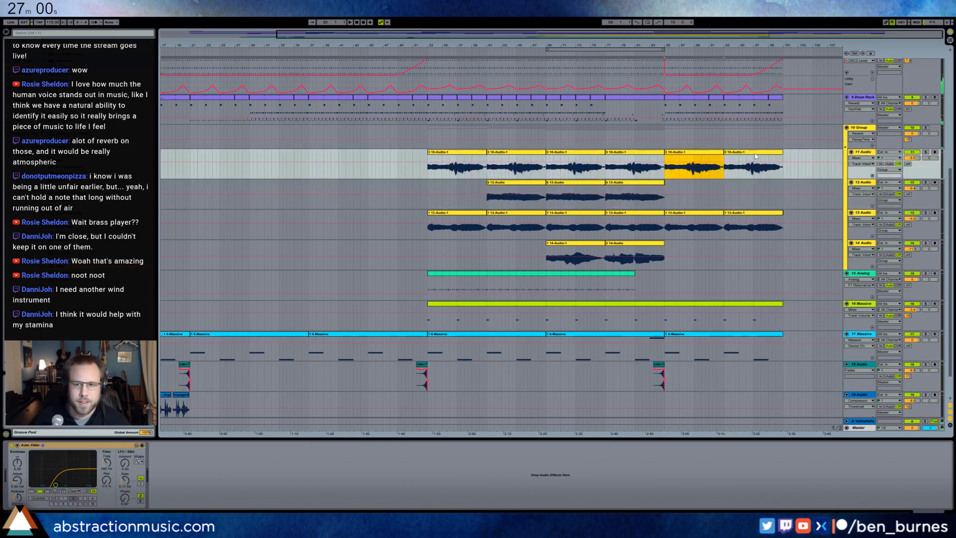
shift+click(760, 218)
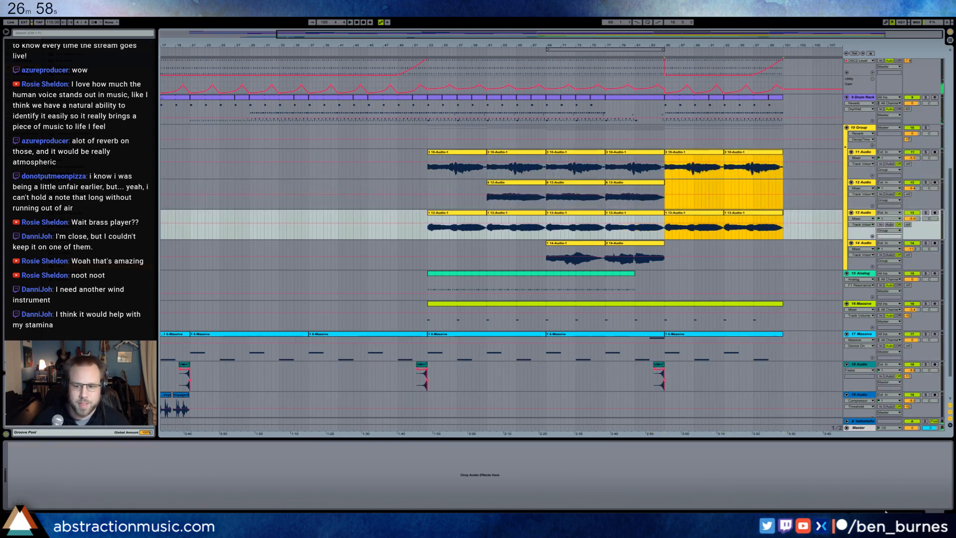
click(886, 513)
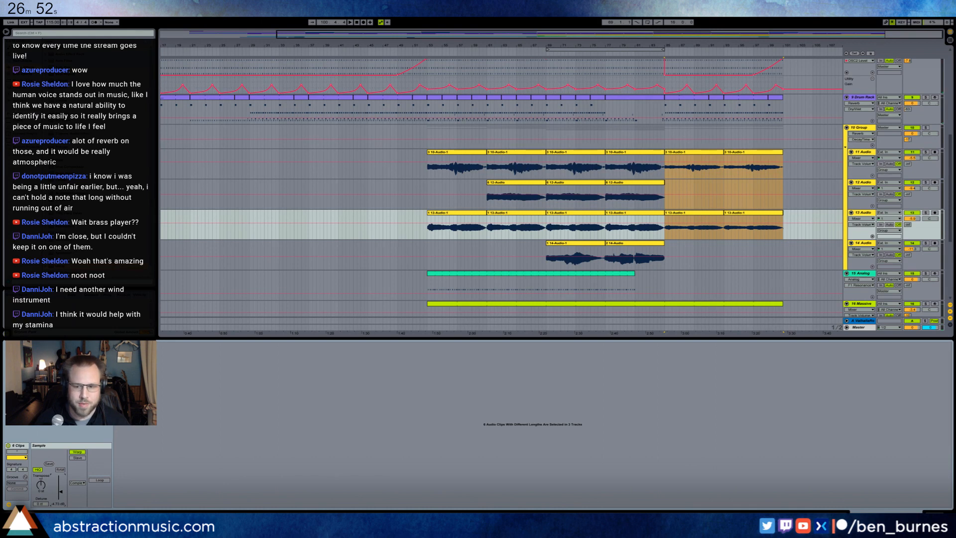
click(934, 513)
Show the full arrangement and play it back from the first clips at bar 5.
scroll(567, 93, up, 6)
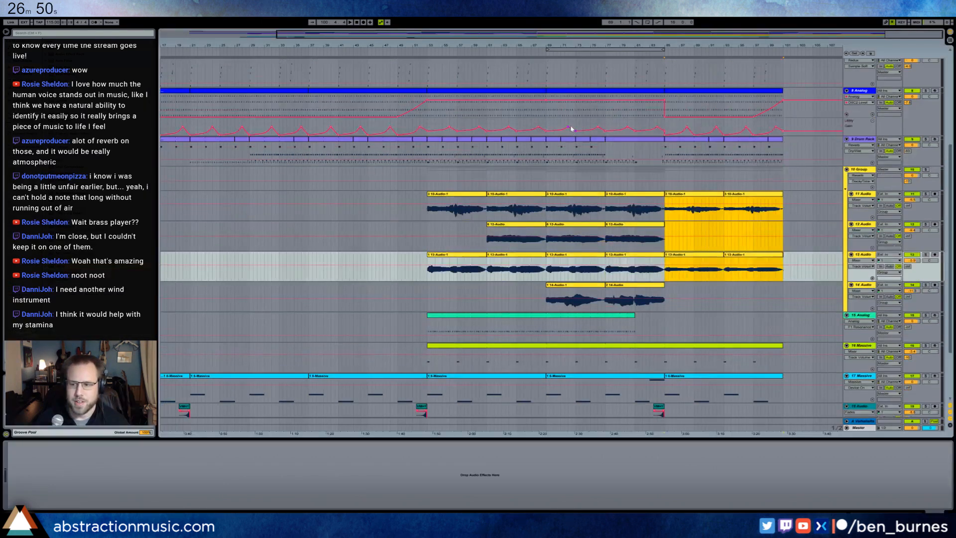
click(514, 109)
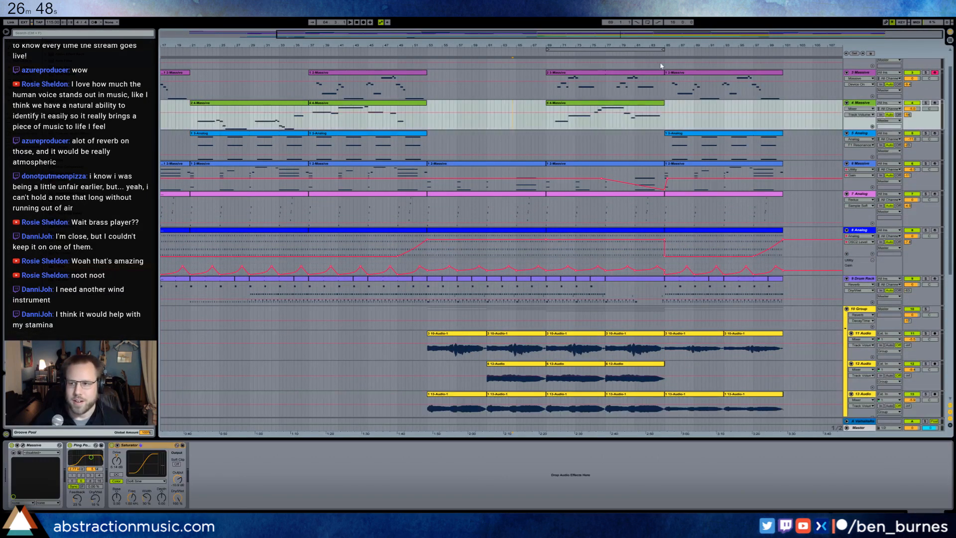
drag(703, 43, 703, 23)
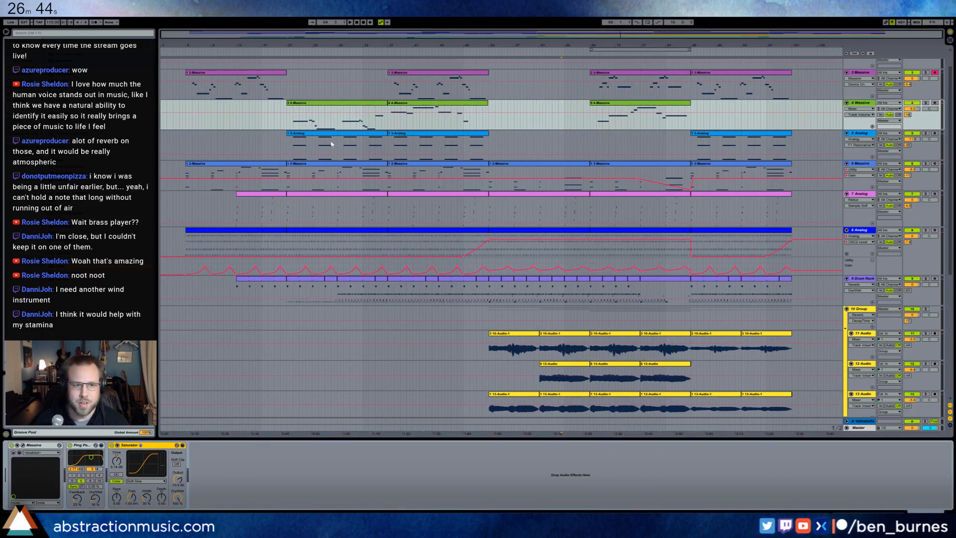
click(186, 55)
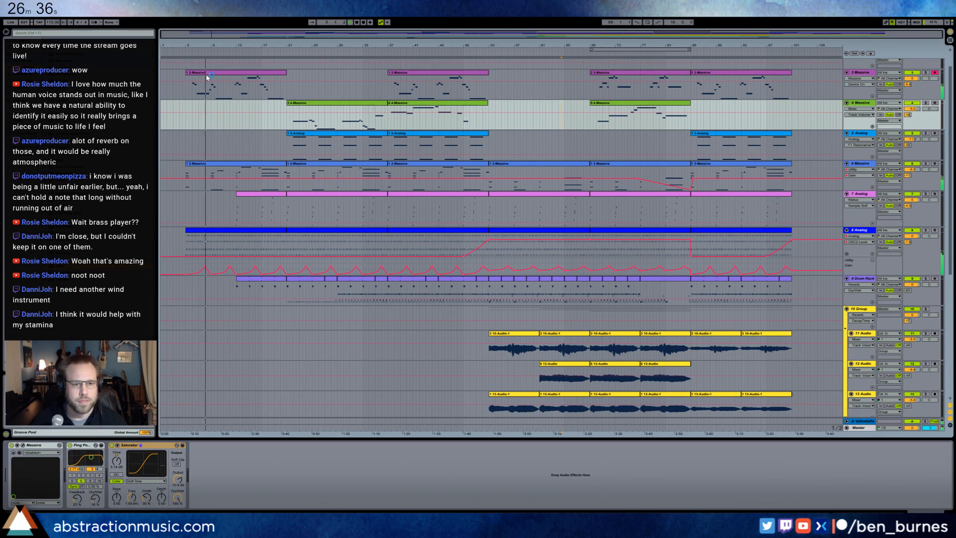
Copy the short 20 Audio clip to a few bars before bar 85 and fine-tune the copy's position.
scroll(352, 196, down, 3)
scroll(374, 276, down, 5)
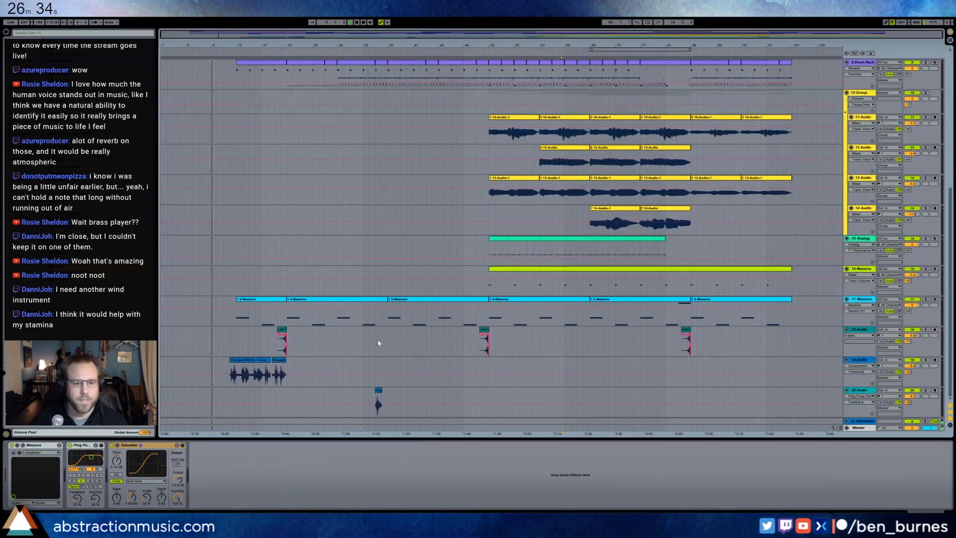
drag(363, 393, 390, 395)
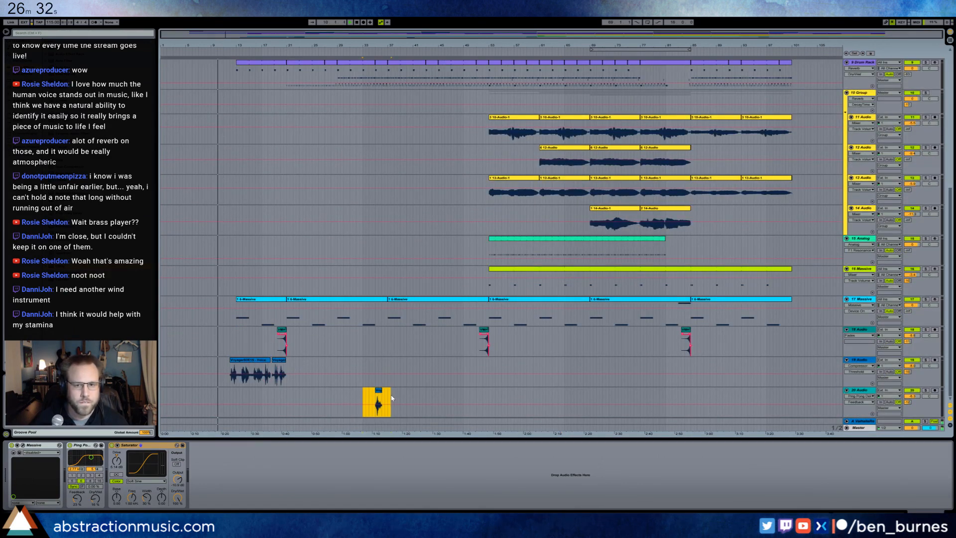
click(660, 393)
key(ctrl+v)
click(687, 393)
drag(676, 391, 671, 391)
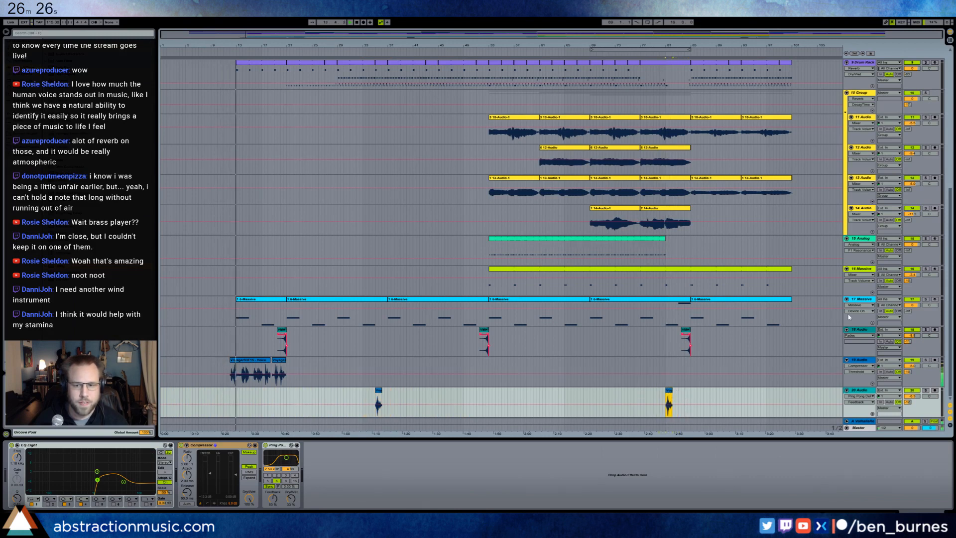
Adjust a filter band in the EQ Eight on the 19 Audio track.
click(860, 360)
drag(72, 480, 111, 482)
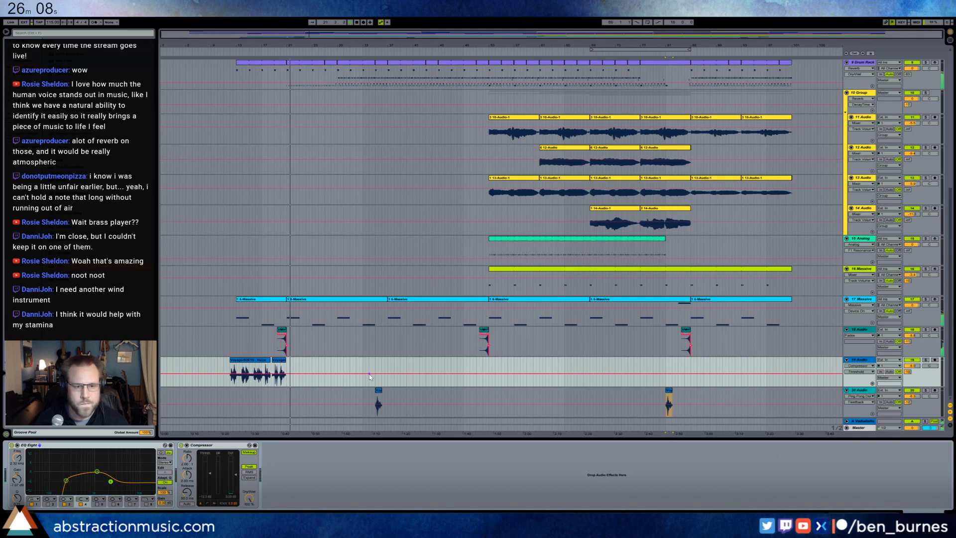
Insert an EQ Eight on the 4 Massive track between the Massive synth and the Ping Pong delay.
scroll(372, 381, up, 2)
scroll(373, 384, up, 10)
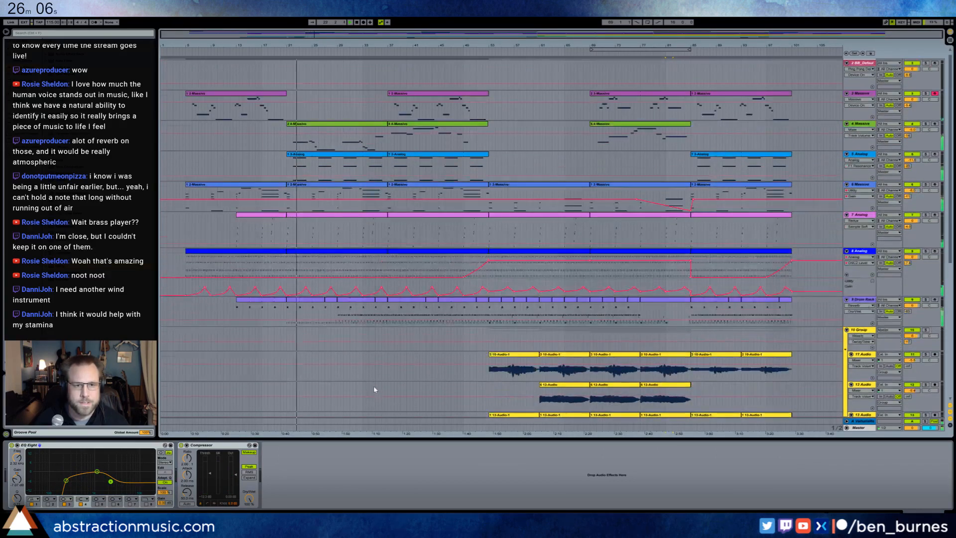
click(343, 142)
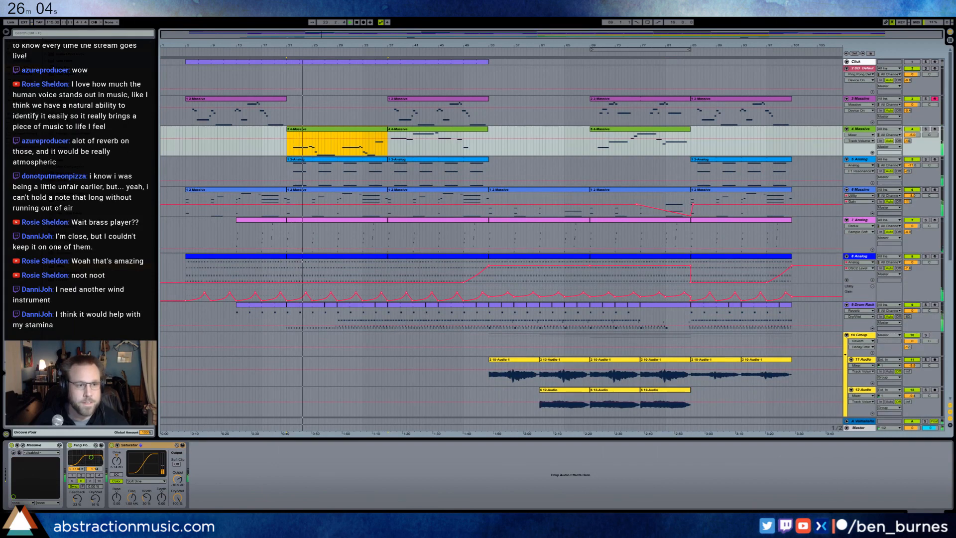
click(61, 468)
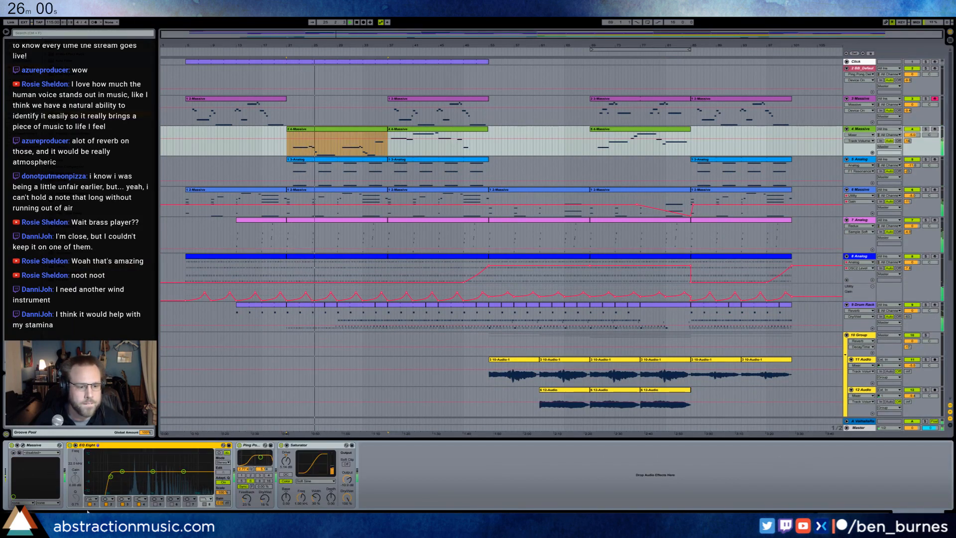
Leave only band 3 active in the 4 Massive EQ Eight and shape it into a wide dip around 2.2 kHz.
click(106, 503)
click(139, 504)
drag(150, 473, 163, 482)
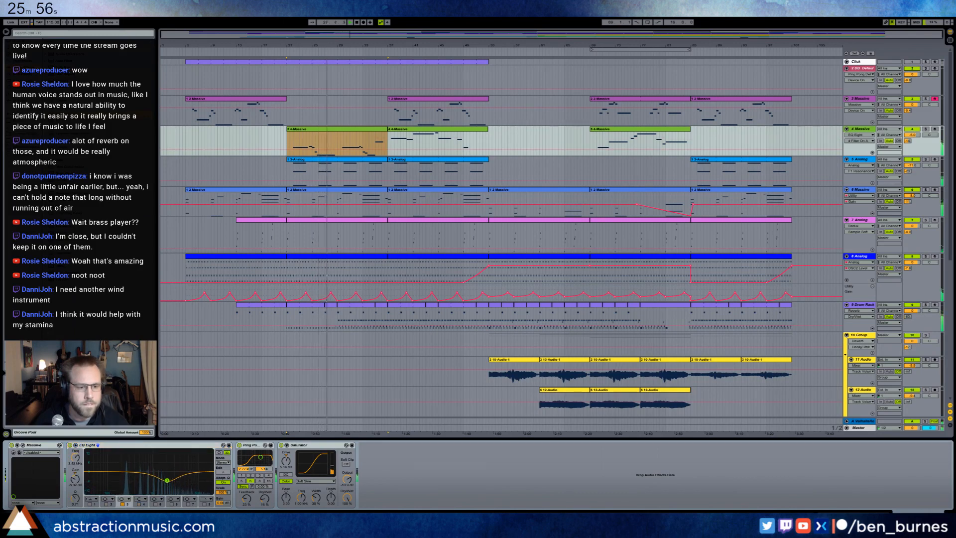
scroll(167, 481, down, 3)
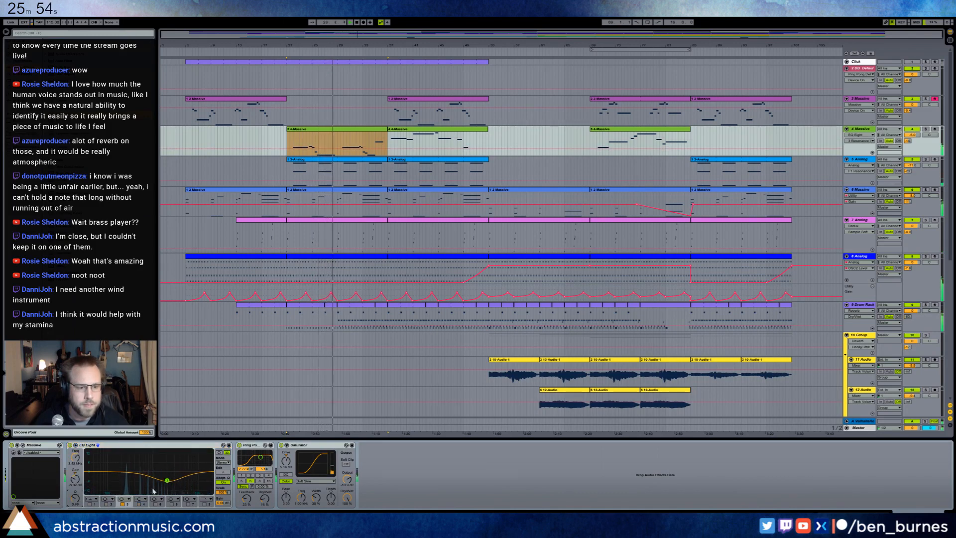
drag(168, 481, 168, 477)
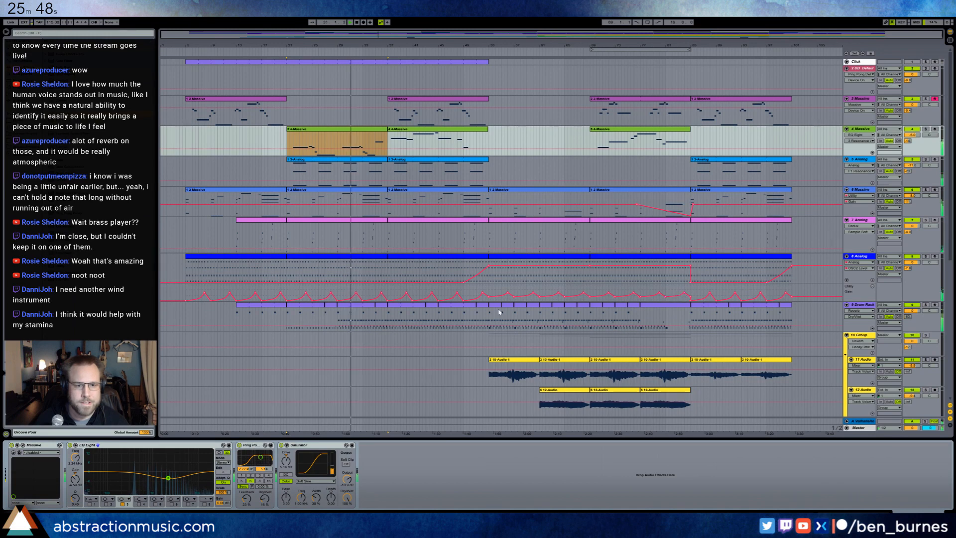
Adjust the 17 Massive track's send level to the A return.
scroll(483, 315, down, 2)
scroll(483, 315, down, 4)
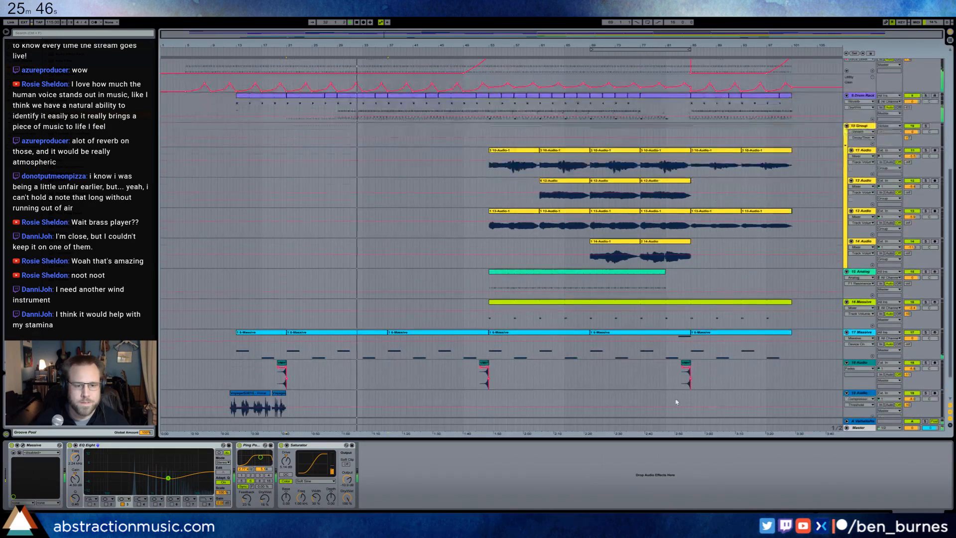
click(909, 344)
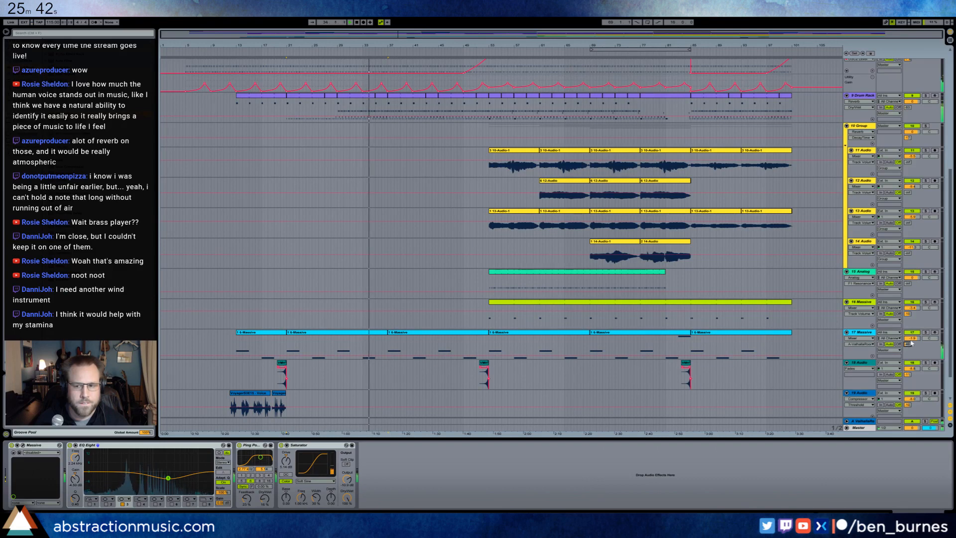
scroll(901, 339, up, 2)
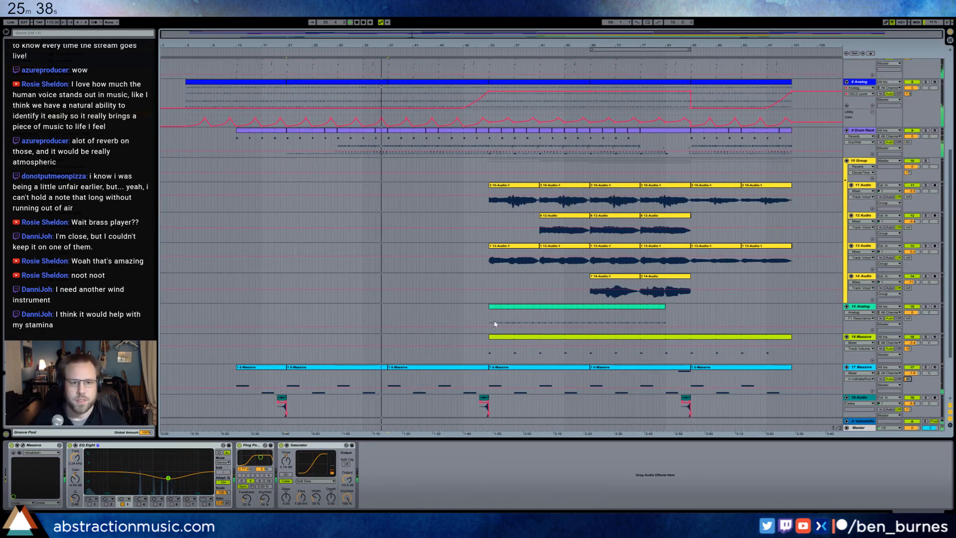
scroll(508, 338, up, 1)
scroll(508, 337, up, 6)
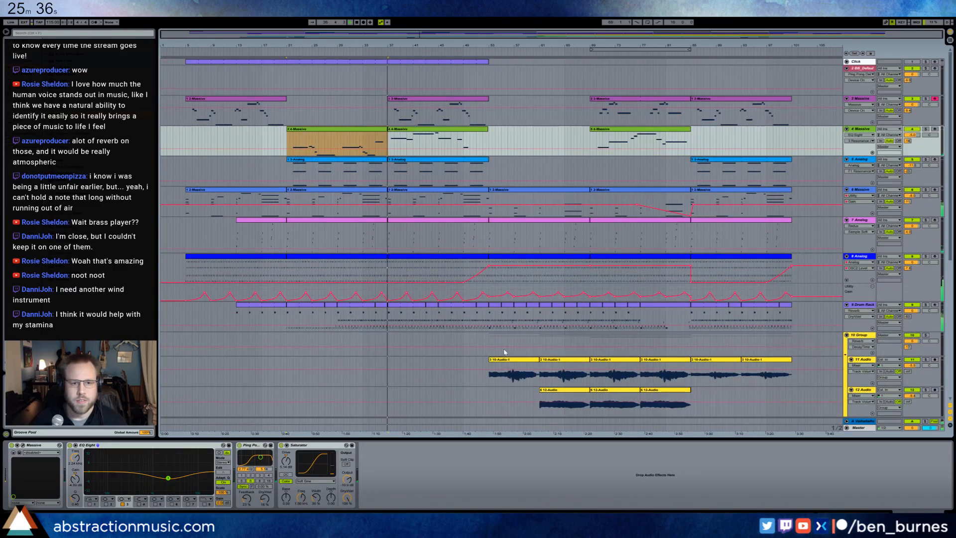
Lower the clip gain of the crash ending at bar 53 on the 18 Audio track and copy it over the one ending at bar 85.
click(411, 221)
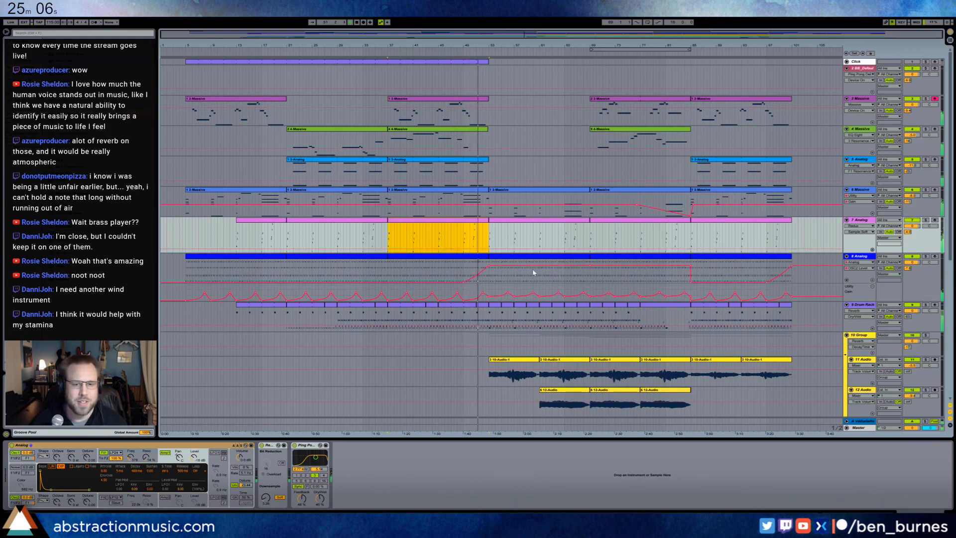
scroll(557, 280, down, 2)
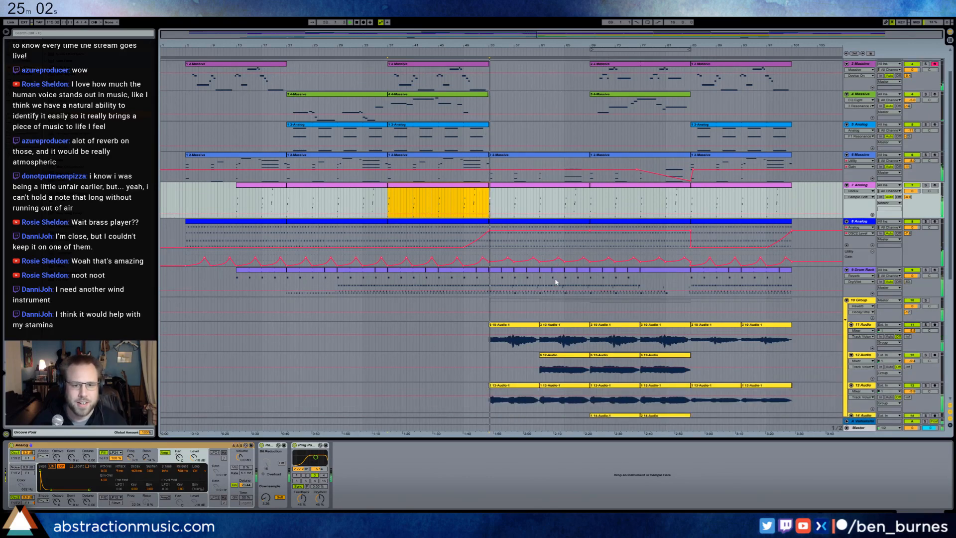
scroll(556, 281, down, 5)
scroll(545, 301, down, 5)
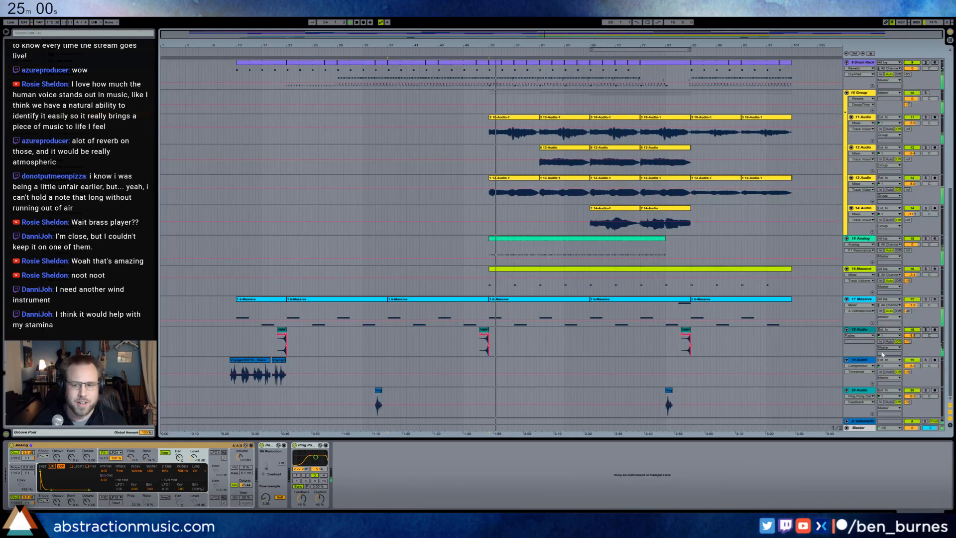
click(482, 329)
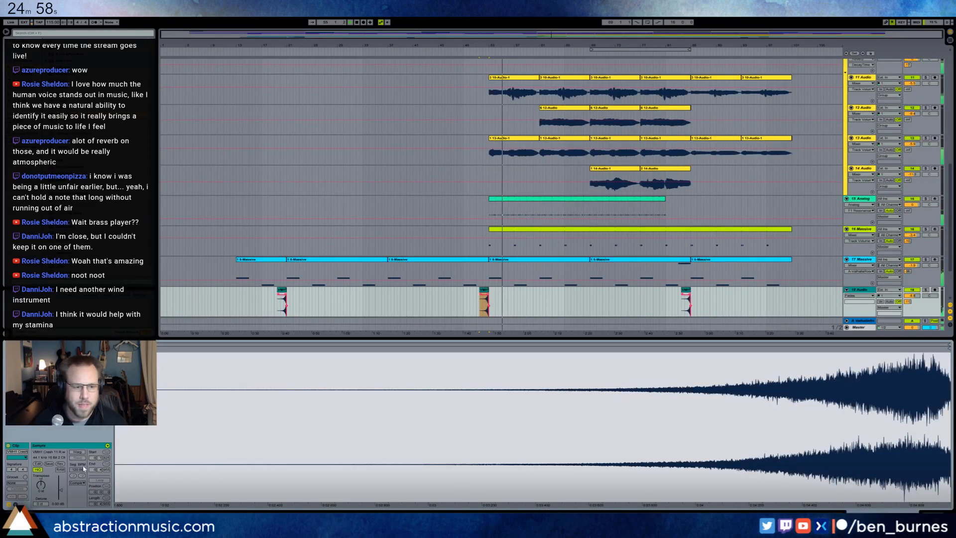
drag(61, 490, 62, 494)
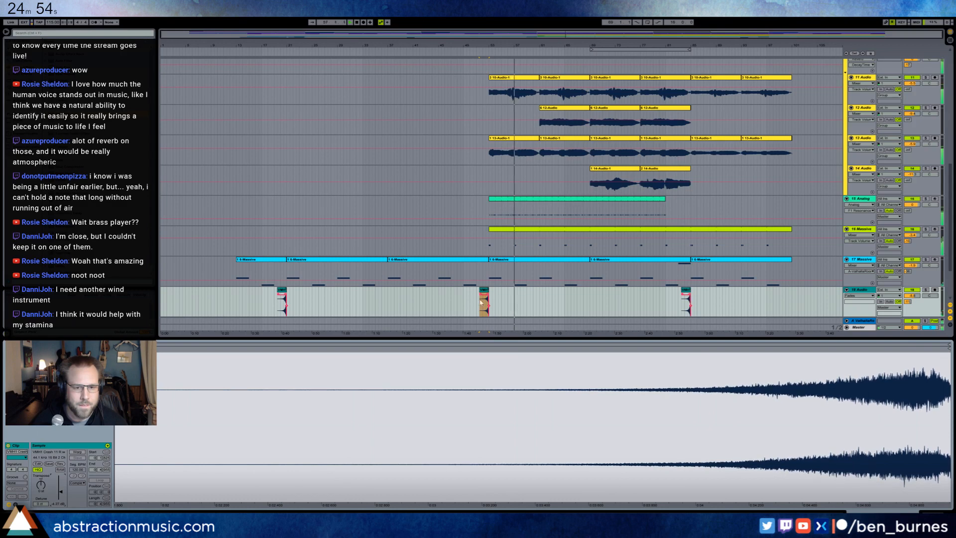
click(484, 292)
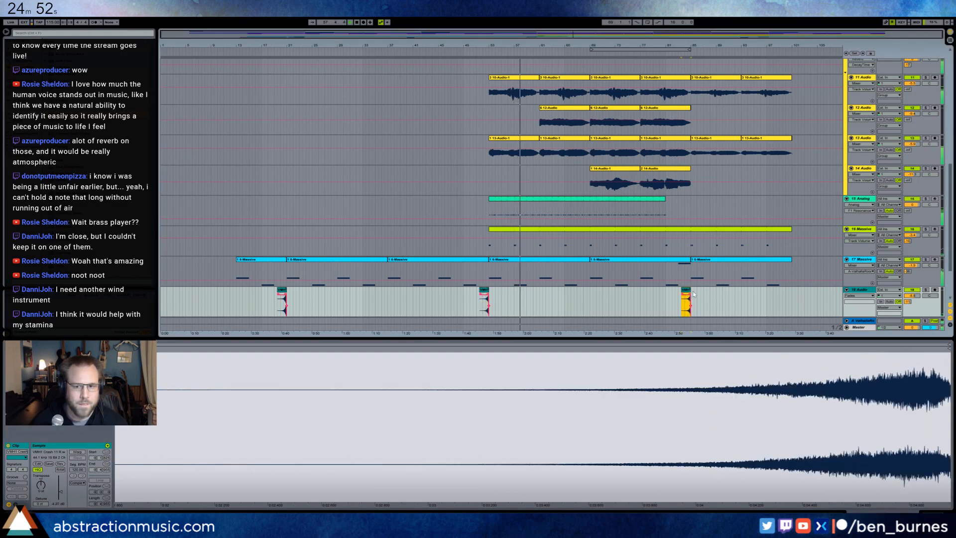
Lower the track volume of the 10 Group slightly.
scroll(880, 147, up, 3)
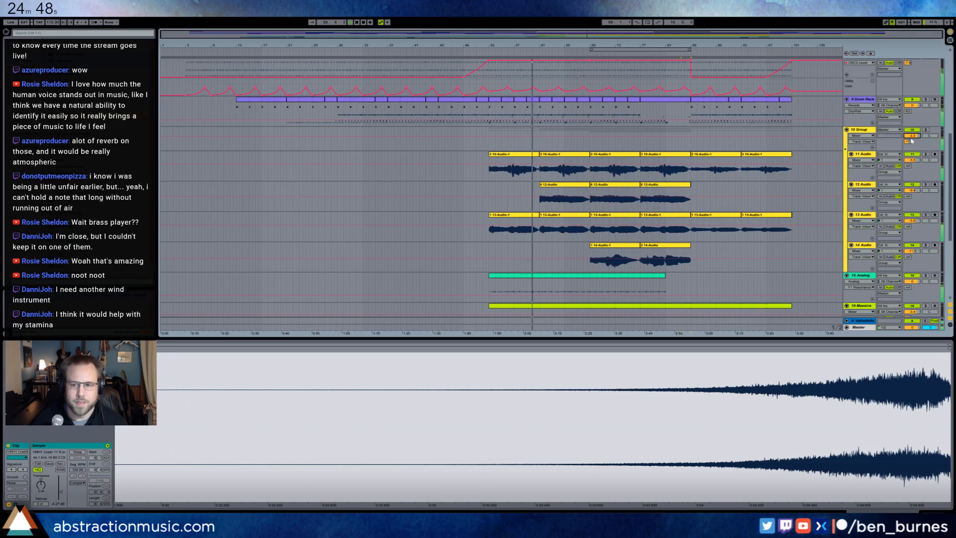
key(Tab)
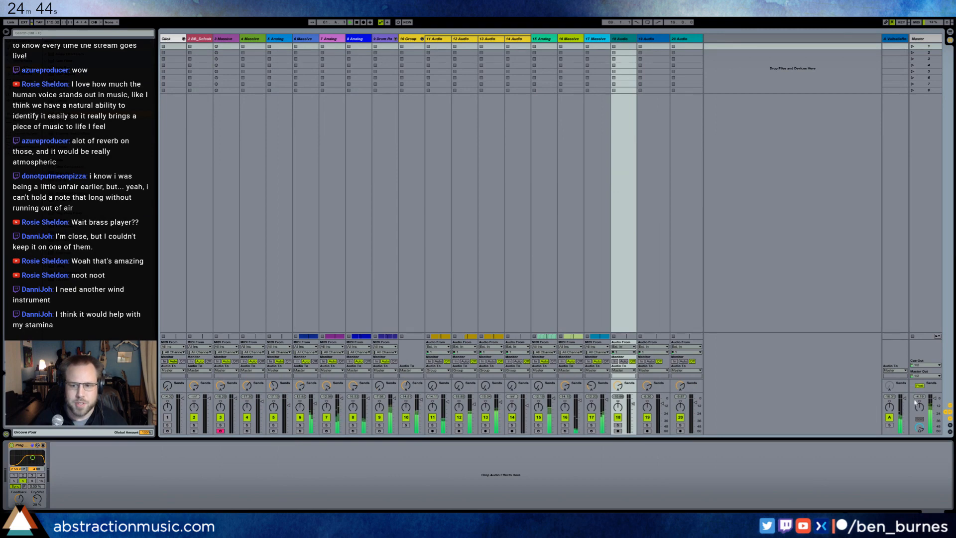
key(Tab)
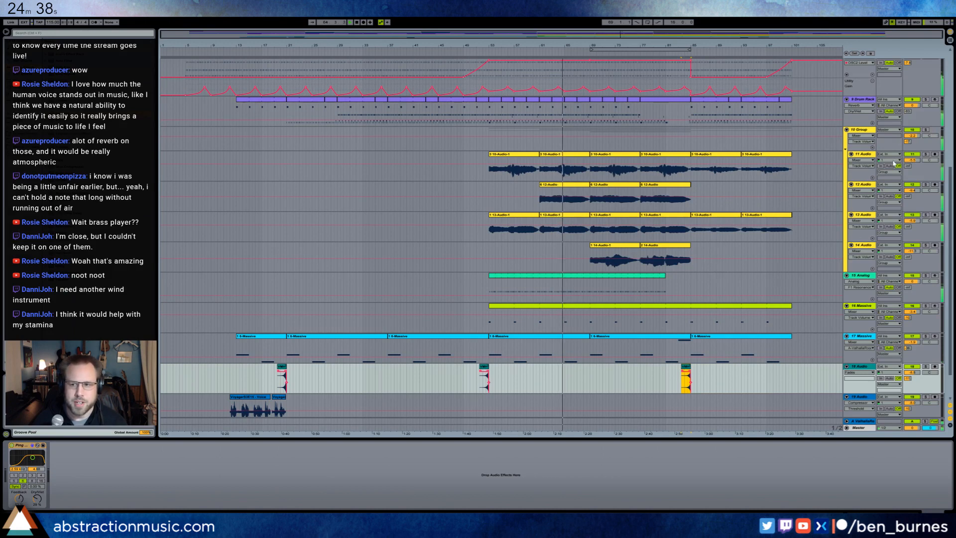
drag(912, 135, 912, 145)
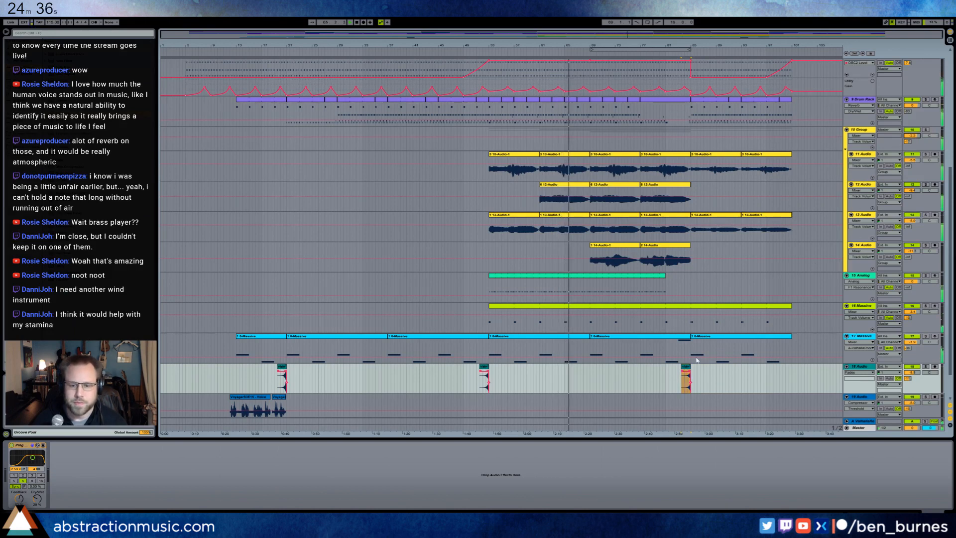
Adjust the glide time in the Massive synth on the 4 Massive track.
scroll(700, 356, up, 4)
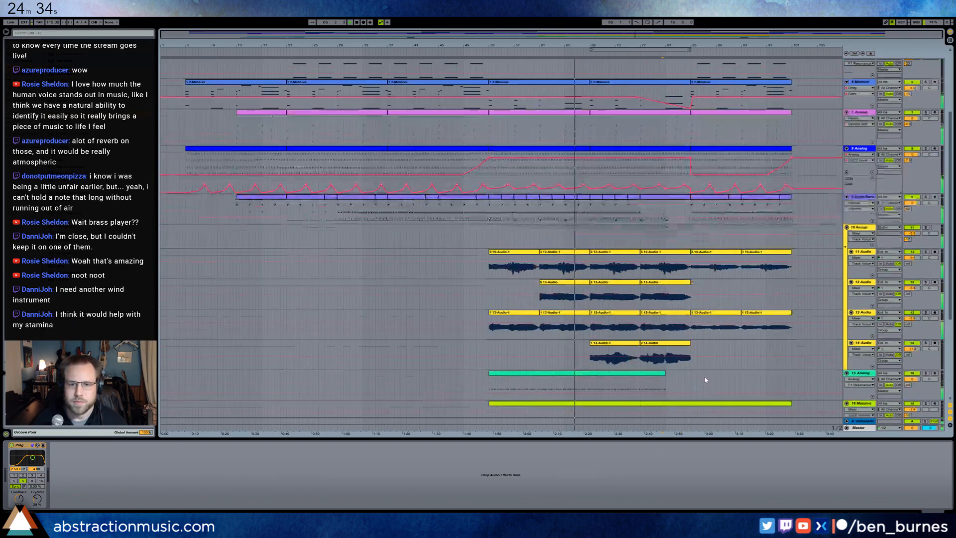
scroll(706, 380, up, 4)
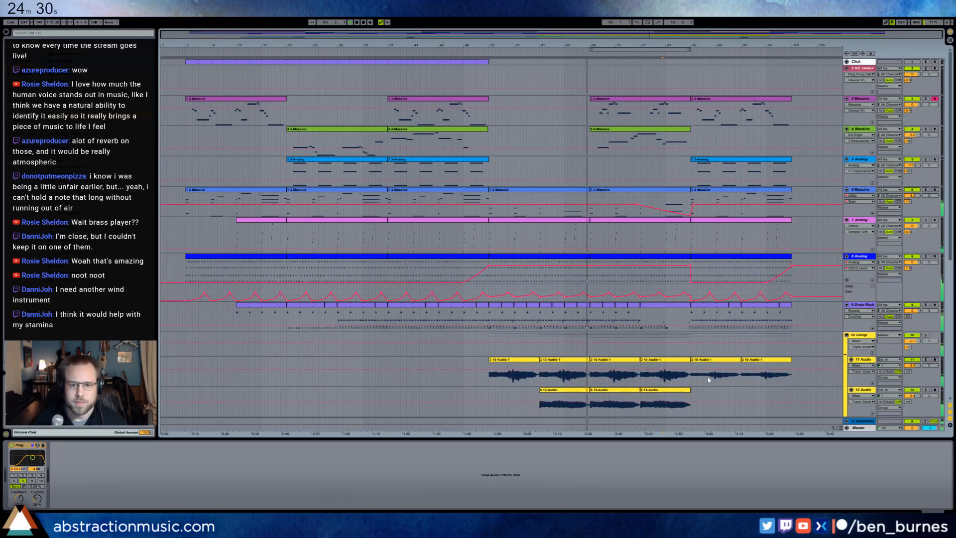
click(591, 267)
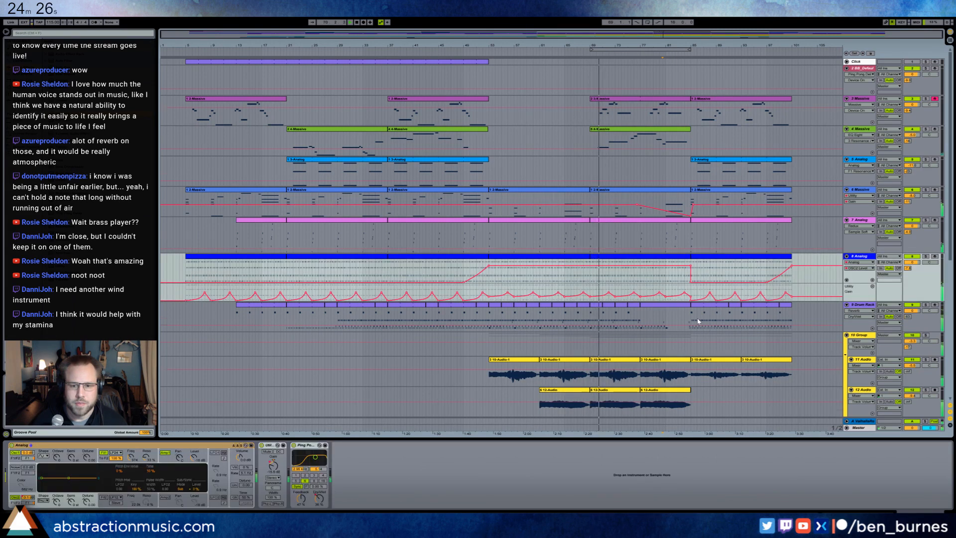
scroll(698, 321, down, 3)
scroll(692, 304, up, 3)
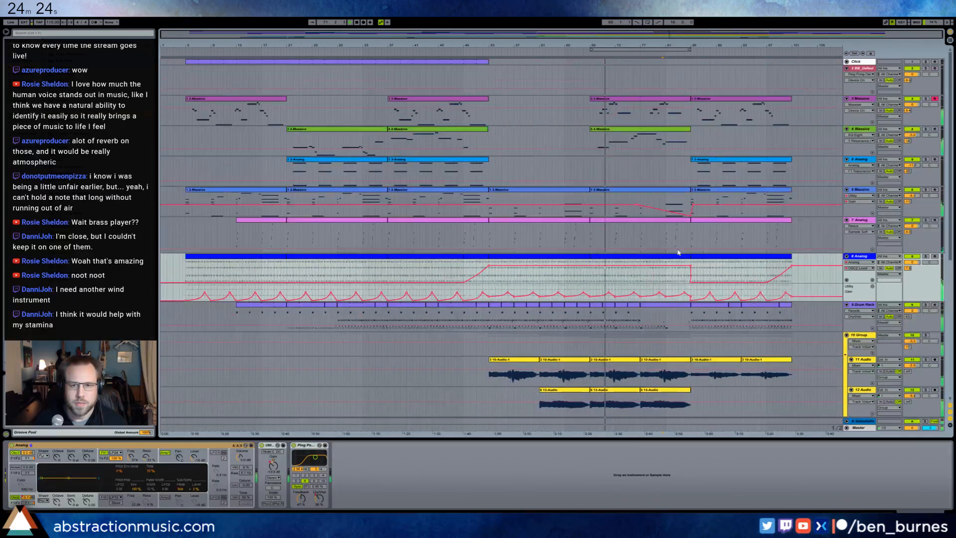
double_click(635, 134)
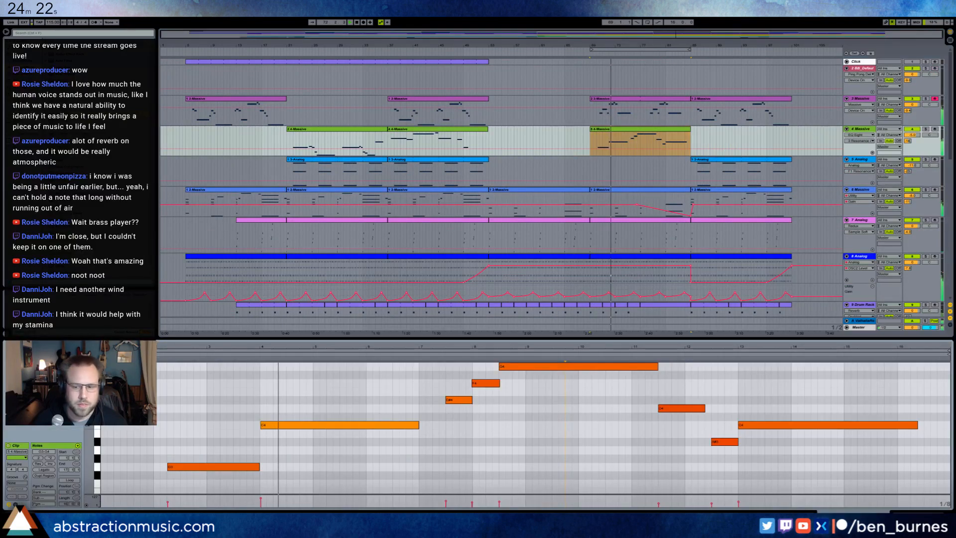
key(shift+Tab)
click(23, 445)
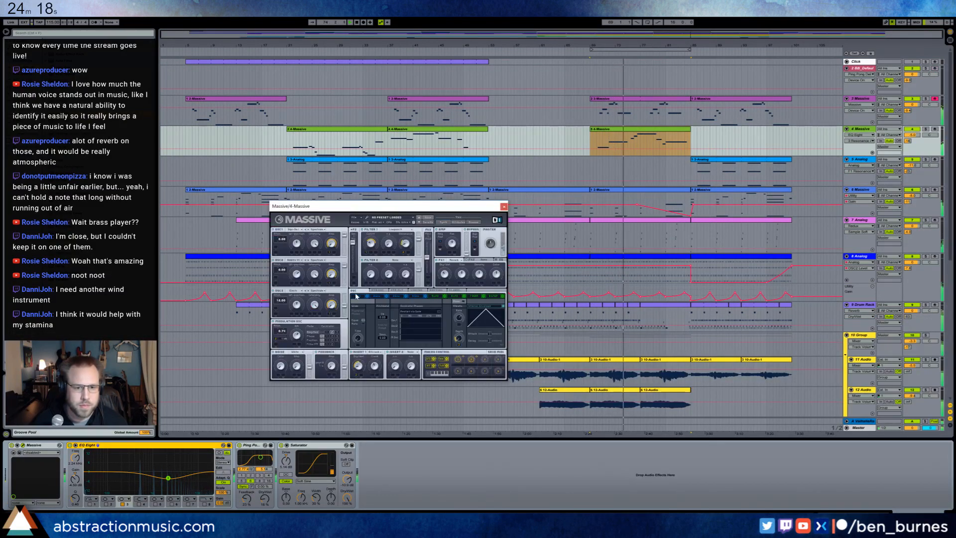
click(357, 339)
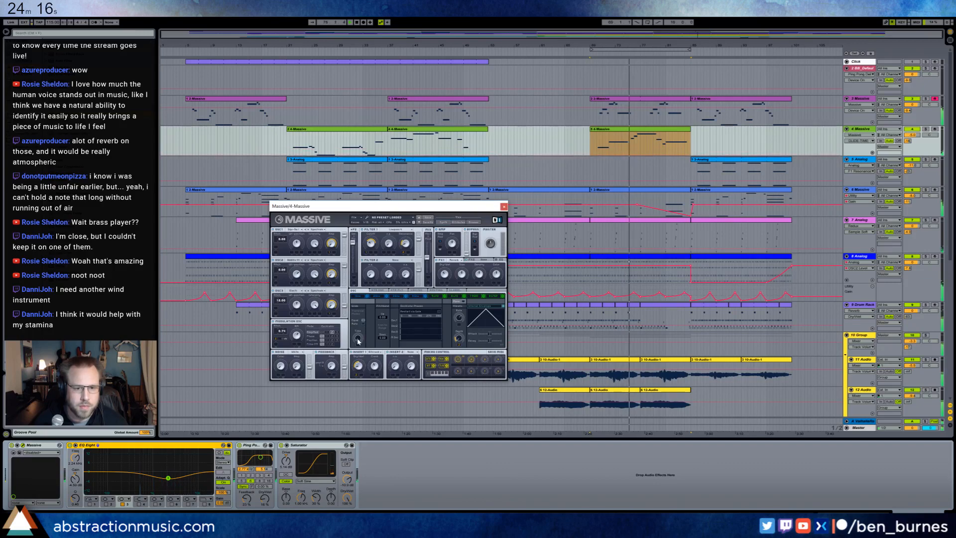
Adjust the glide time in the Massive synth on the 3 Massive track and close its plug-in window.
click(662, 101)
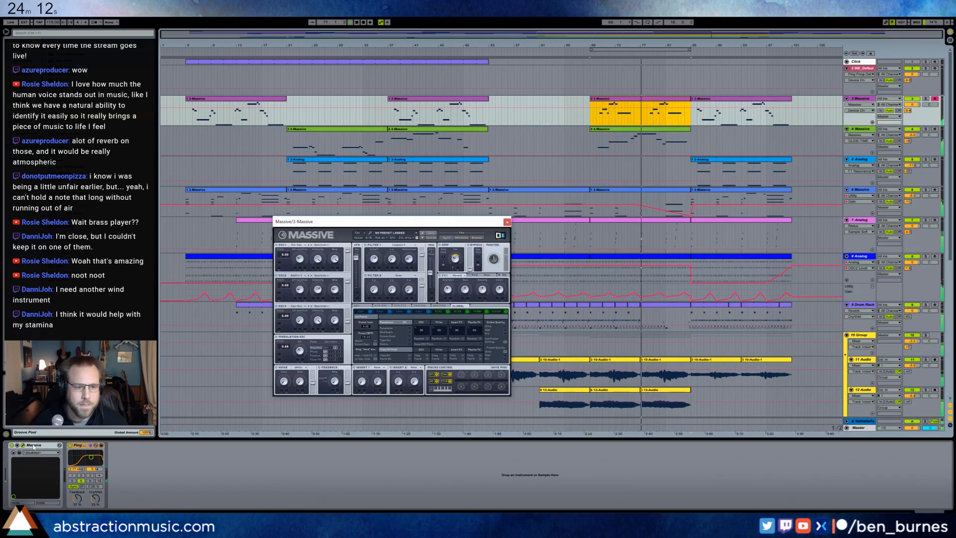
click(357, 305)
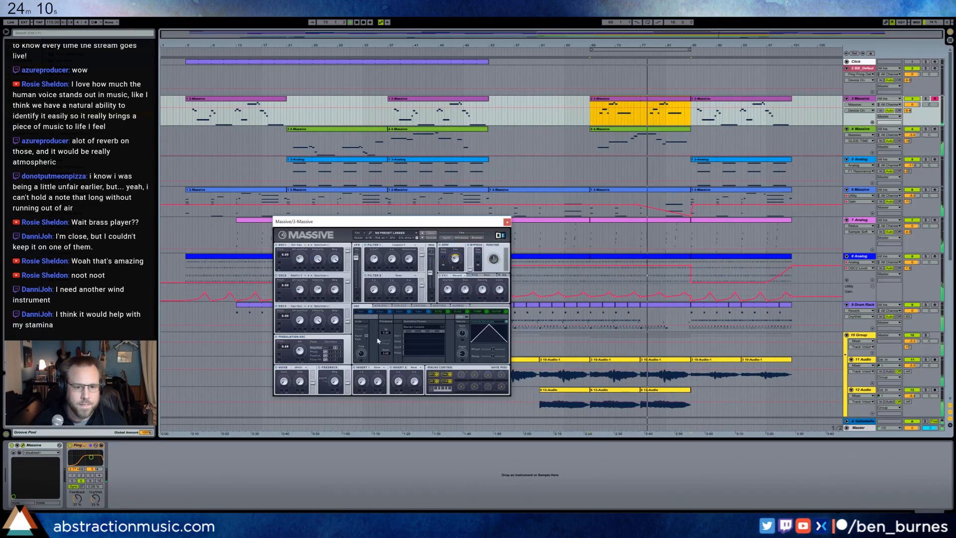
drag(362, 354, 364, 362)
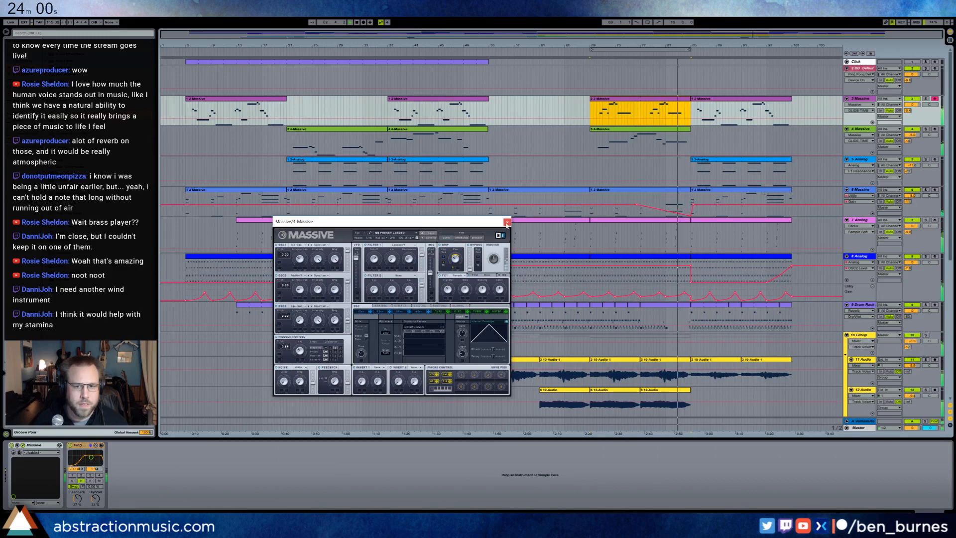
click(507, 223)
Duplicate the last five-note run to bar 16 of the 7 Analog clip starting at bar 69, and repitch it as a higher ascending run.
double_click(687, 222)
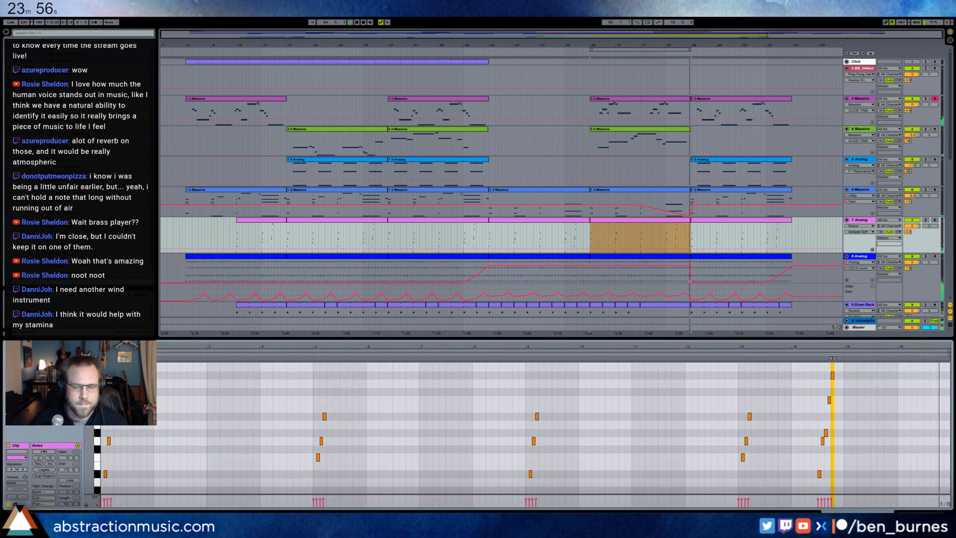
drag(90, 404, 75, 404)
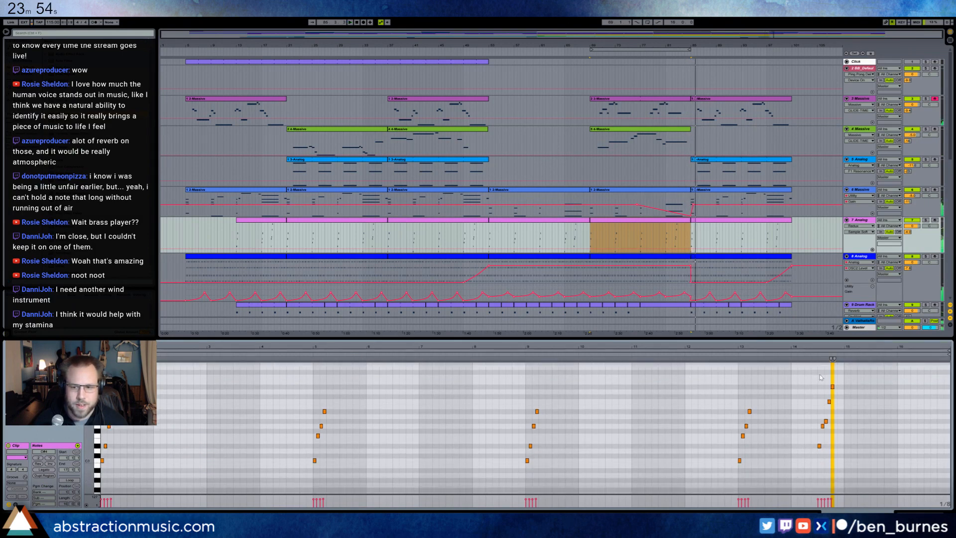
drag(820, 377, 828, 427)
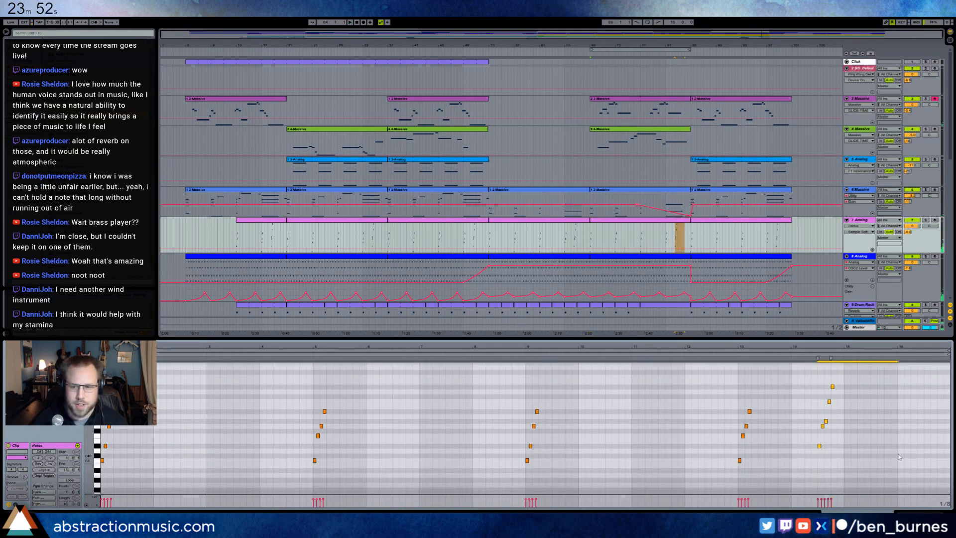
key(ctrl+d)
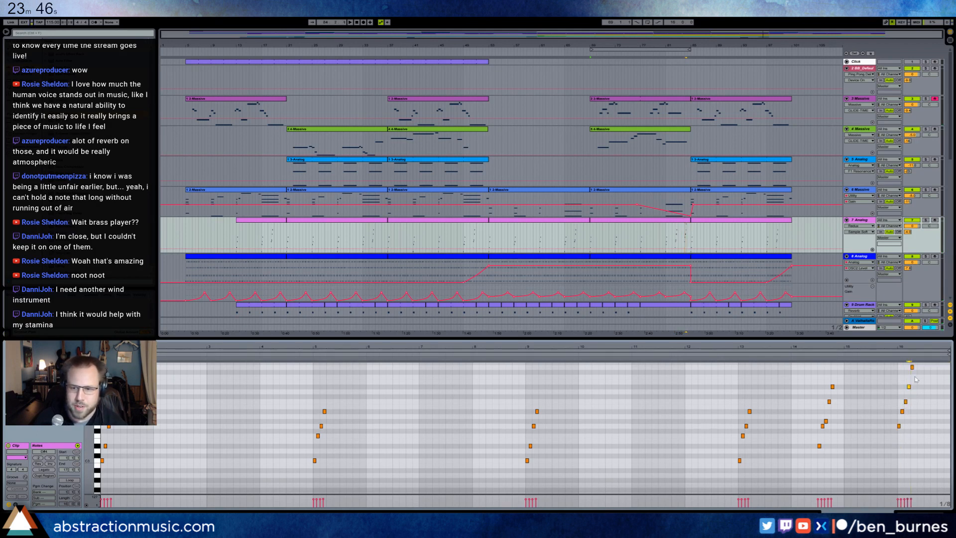
click(738, 358)
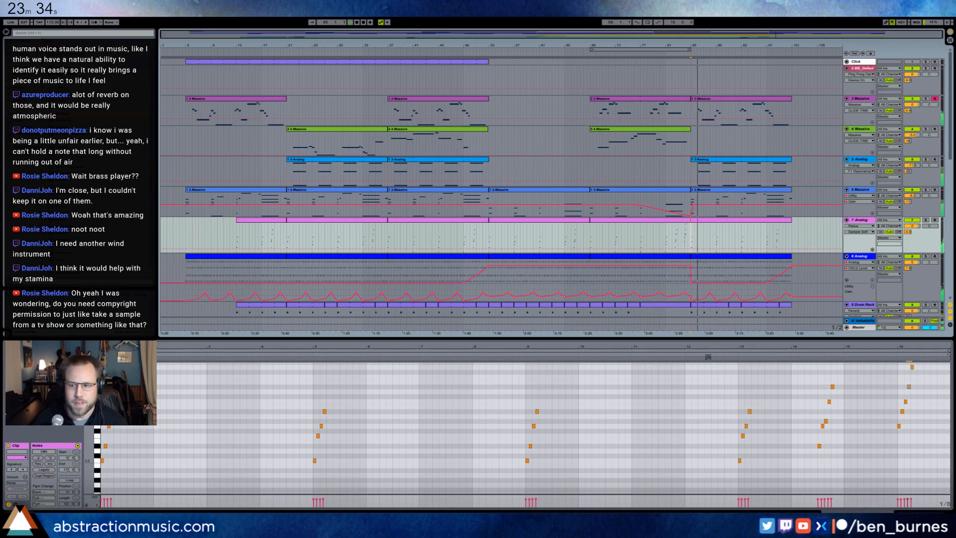
key(shift+Tab)
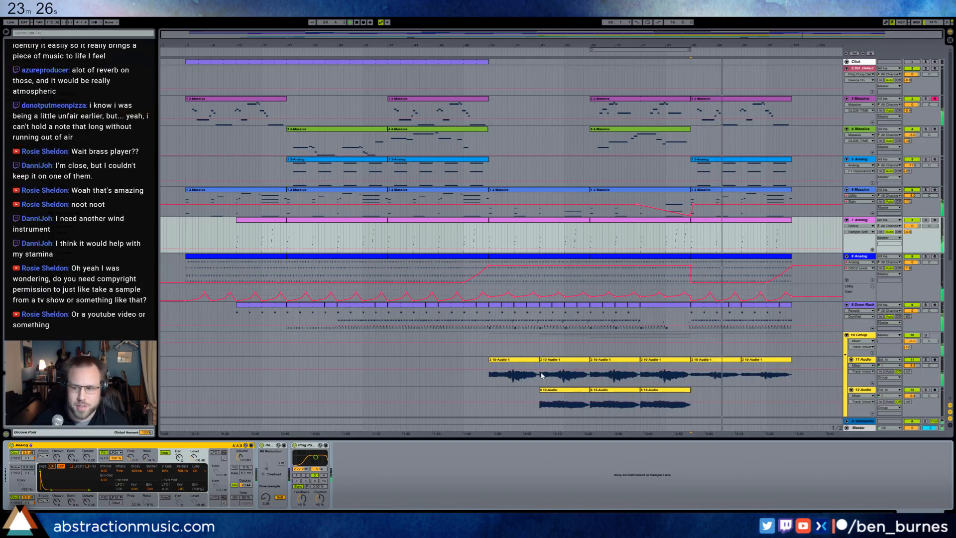
Delete the OSC2 level automation breakpoints forming the dip after bar 85 on the 8 Analog track, keeping the high level to the end.
click(642, 336)
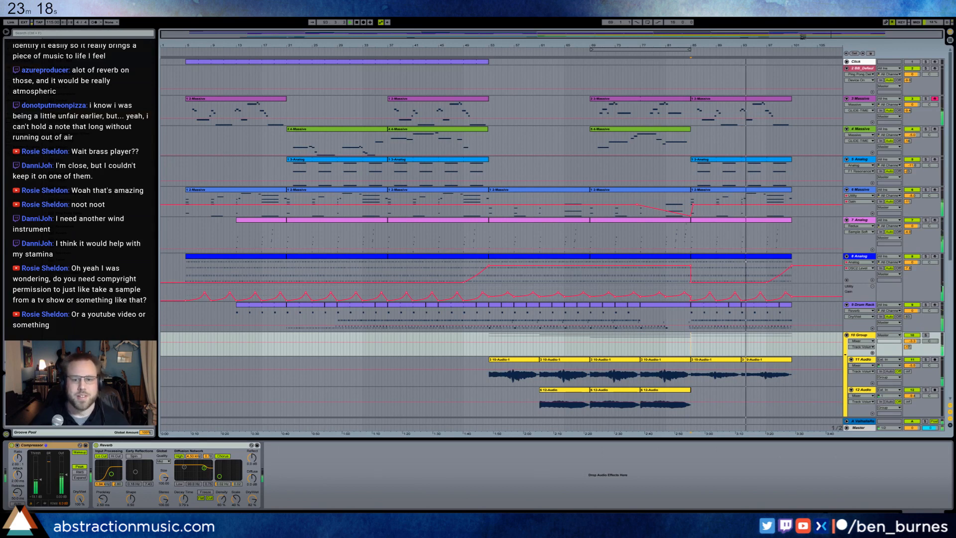
click(690, 282)
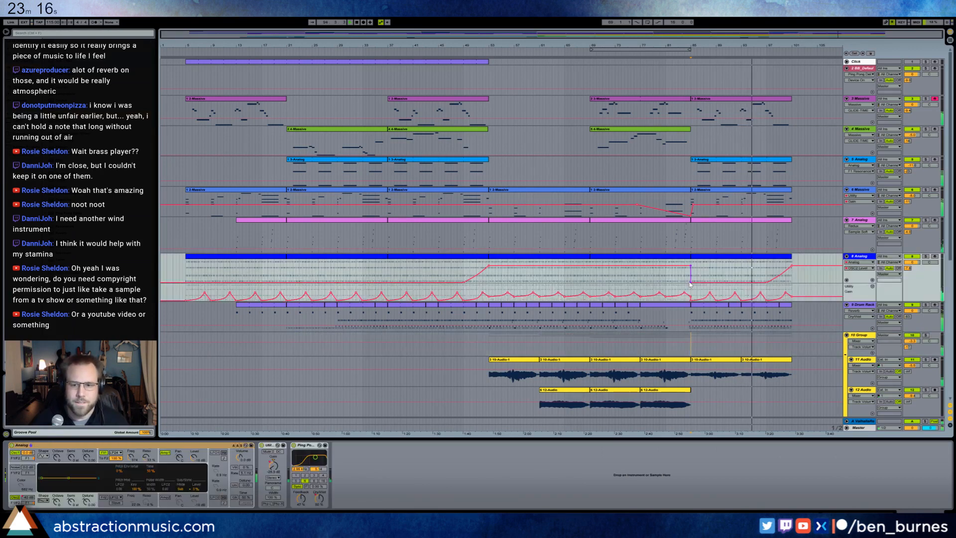
click(691, 282)
click(762, 282)
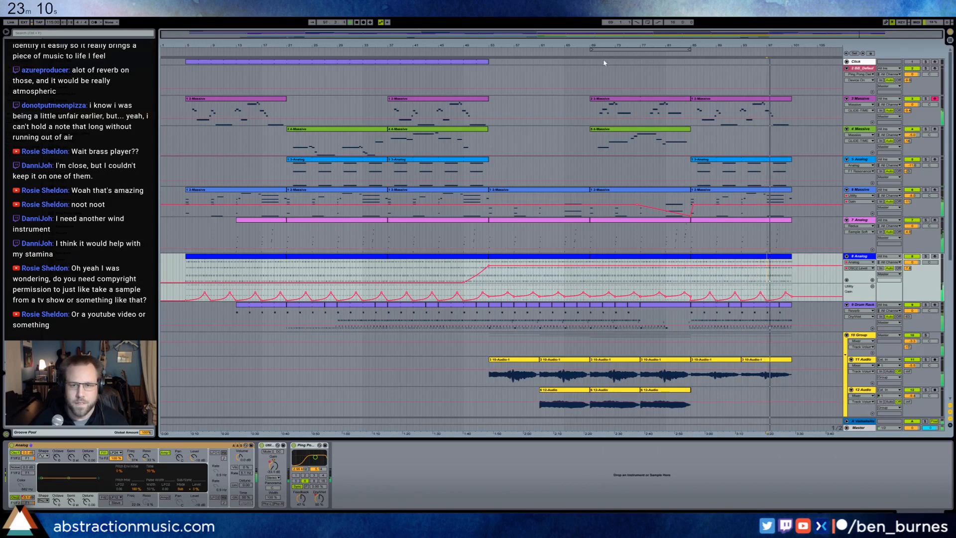
Adjust the Utility gain automation breakpoint at bar 85 on the 8 Analog track.
click(668, 55)
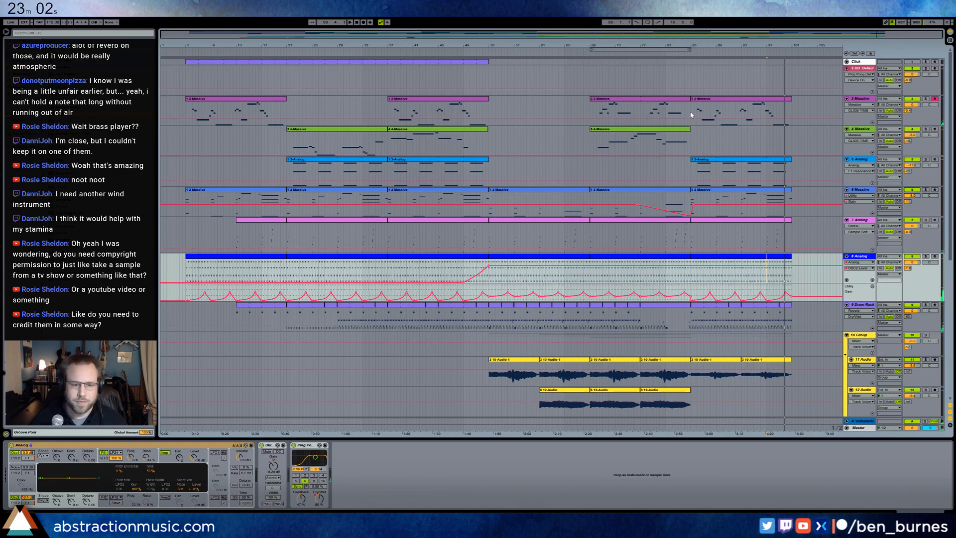
scroll(676, 319, down, 8)
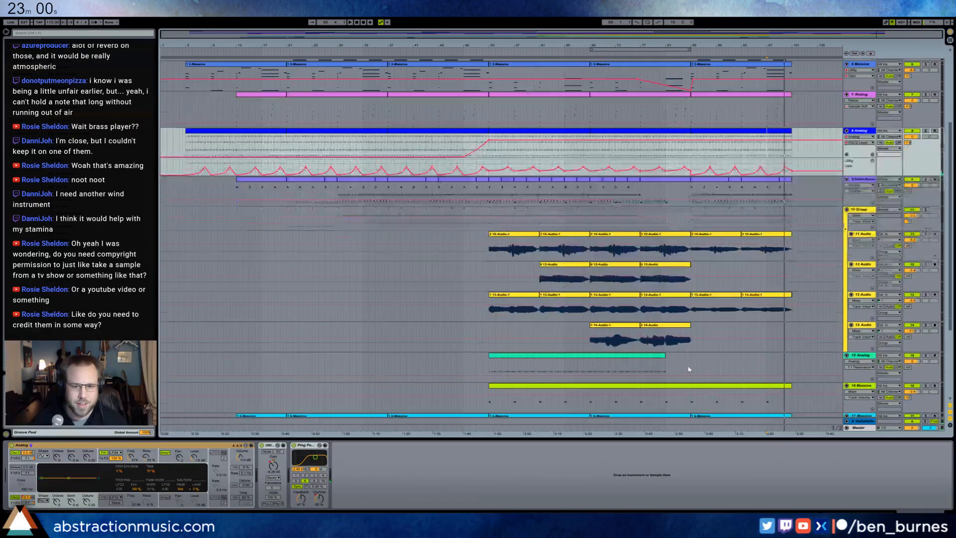
scroll(621, 374, down, 1)
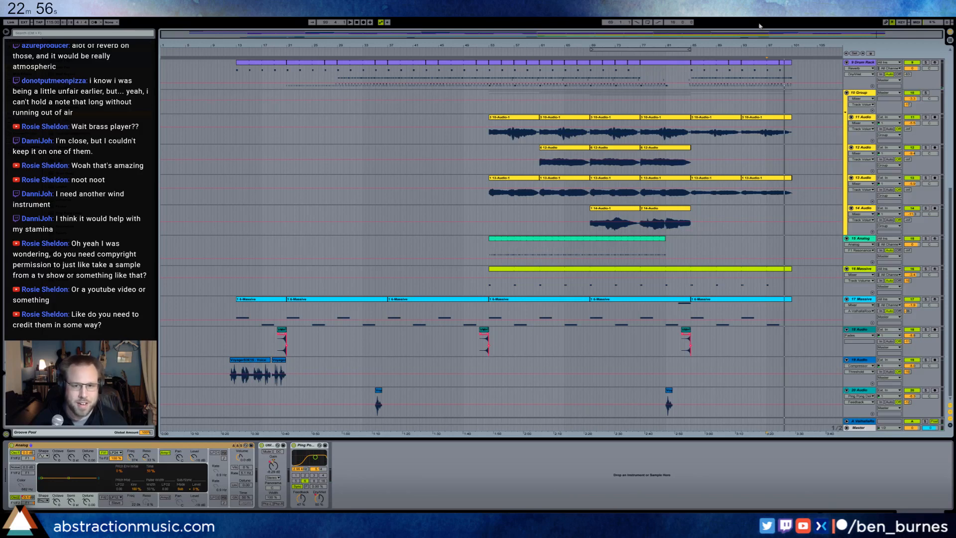
scroll(745, 203, up, 6)
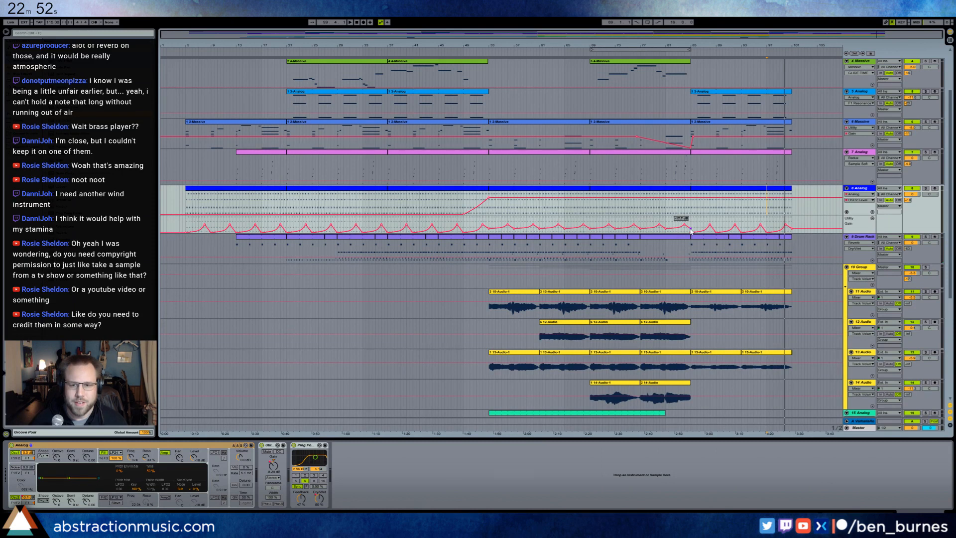
click(691, 225)
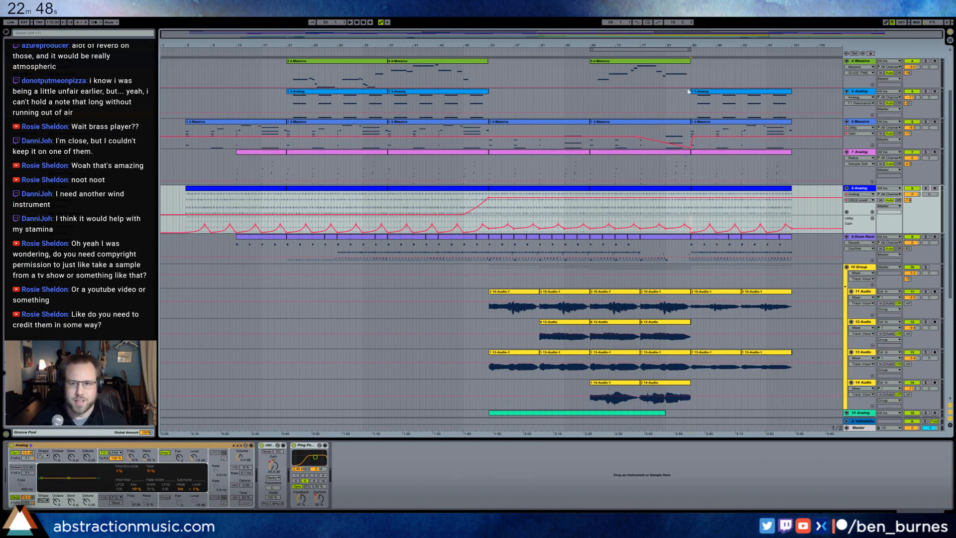
scroll(735, 245, down, 2)
scroll(735, 244, up, 5)
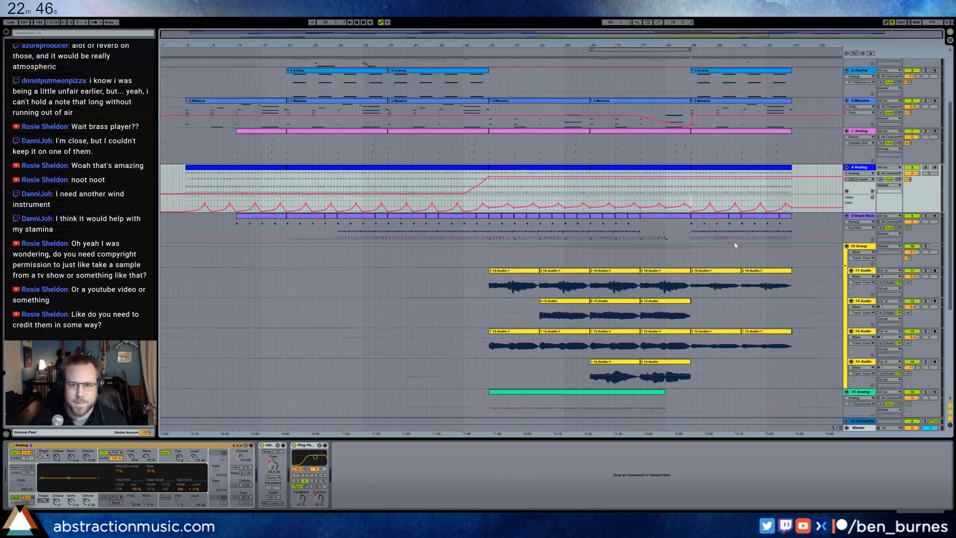
Place a copy of an earlier melody clip at bar 85 on the 3 Massive track.
scroll(736, 245, down, 8)
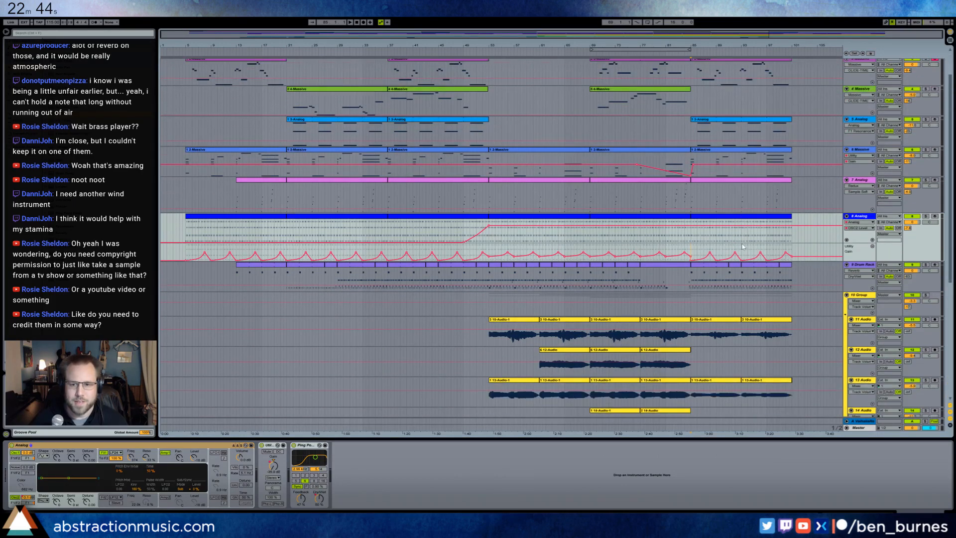
scroll(778, 255, down, 2)
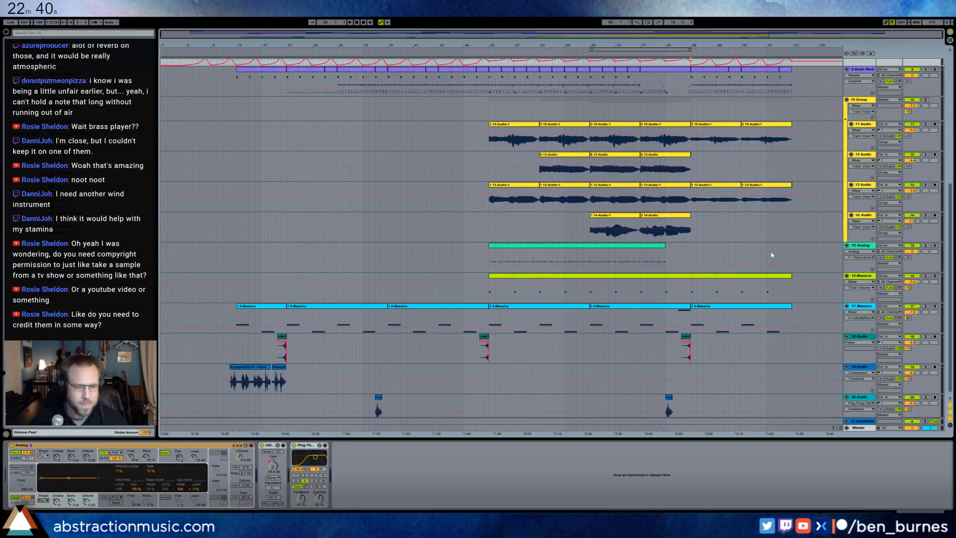
scroll(776, 251, up, 8)
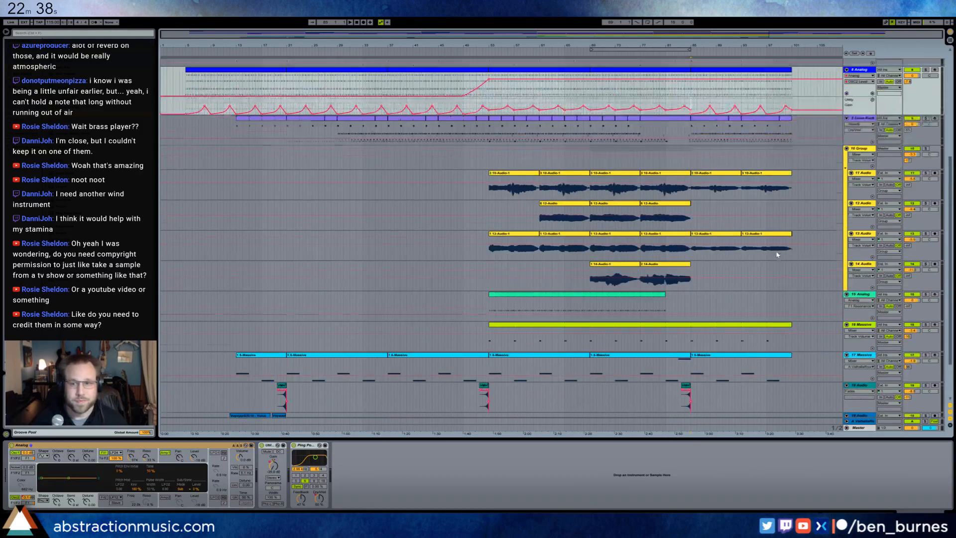
scroll(785, 277, up, 2)
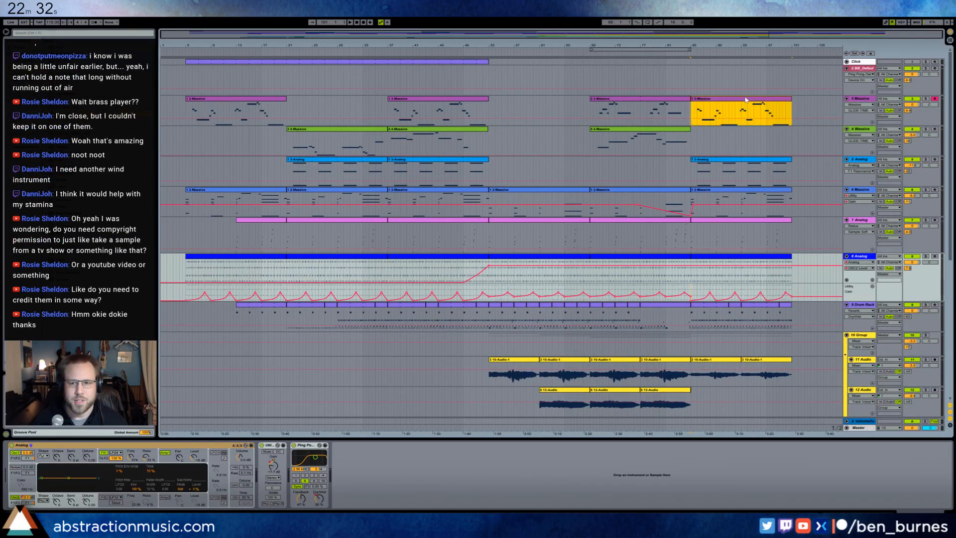
click(746, 99)
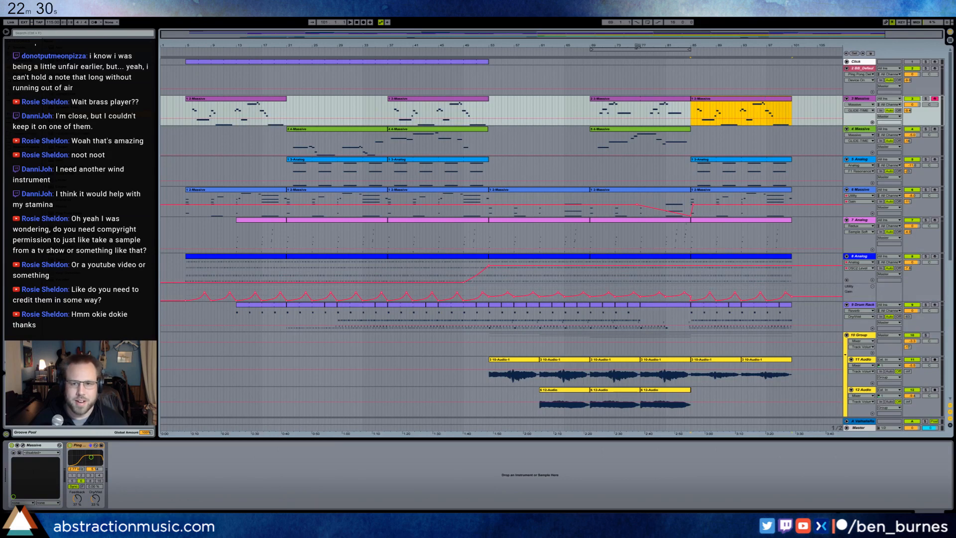
Try extending the 5 Analog clip past bar 101 and restore its end to bar 101.
drag(863, 33, 891, 34)
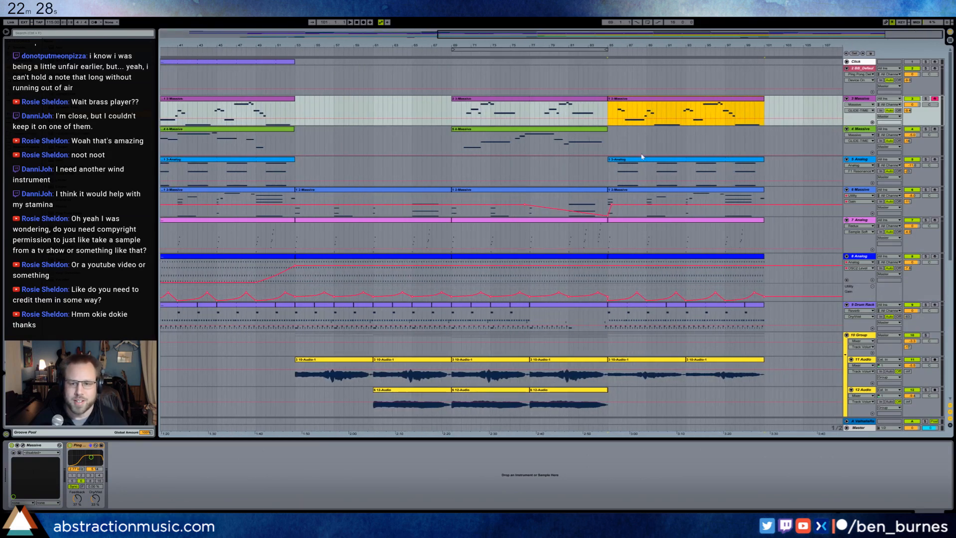
click(760, 160)
mouse_move(865, 37)
mouse_down()
mouse_move(866, 28)
mouse_move(866, 37)
mouse_up()
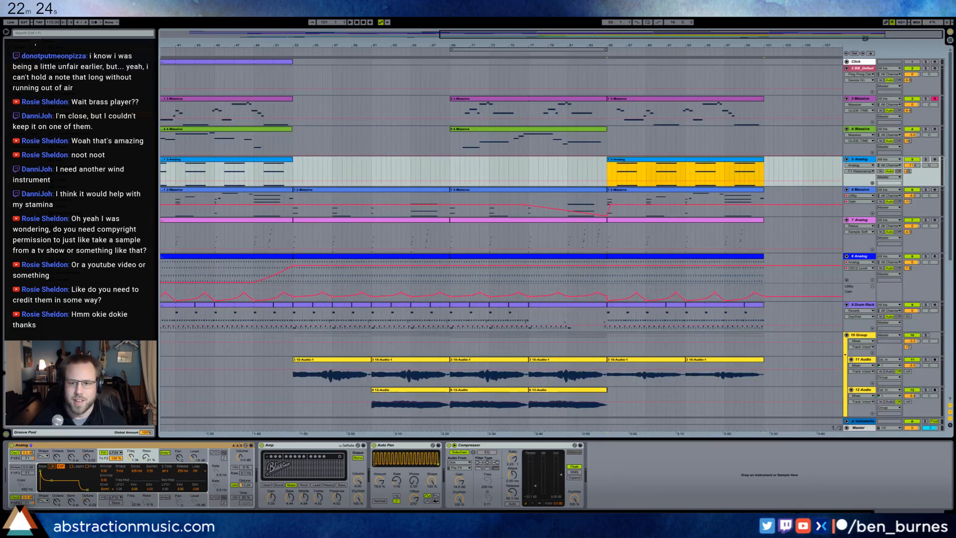
drag(760, 163, 843, 163)
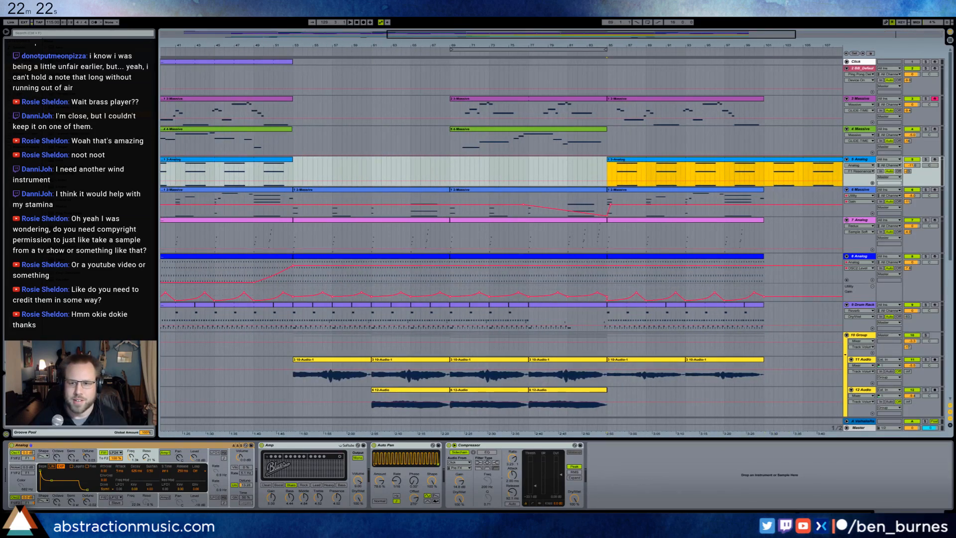
drag(951, 179, 869, 132)
double_click(793, 35)
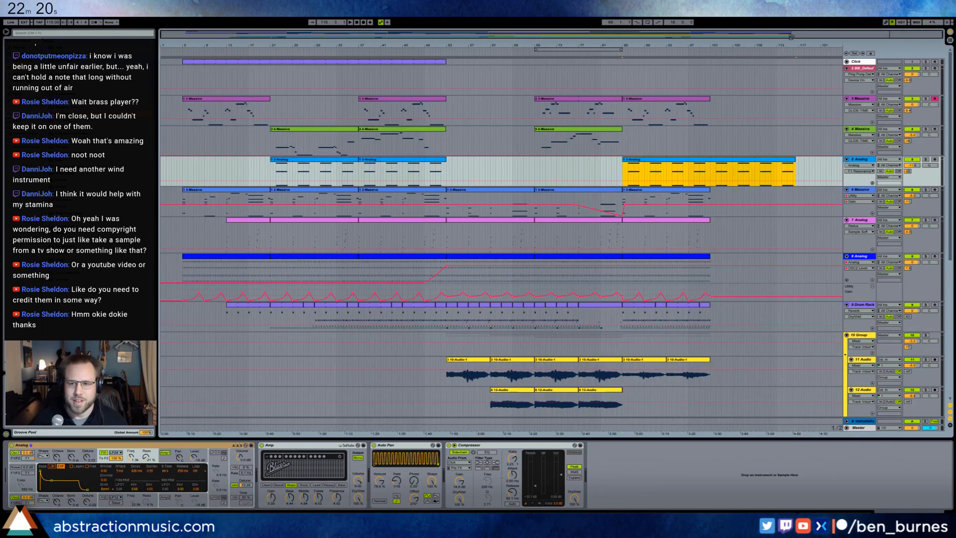
mouse_move(796, 160)
mouse_down()
mouse_move(781, 161)
mouse_move(799, 163)
mouse_up()
drag(798, 161, 712, 164)
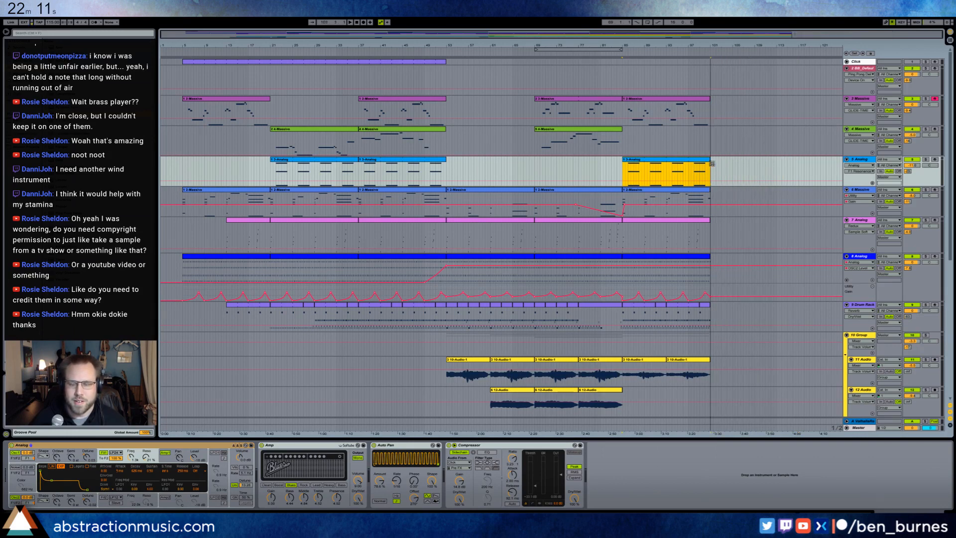
Audition the section from bar 69 while toggling the 14 Audio track, and move the loop range to bars 85–101.
click(531, 51)
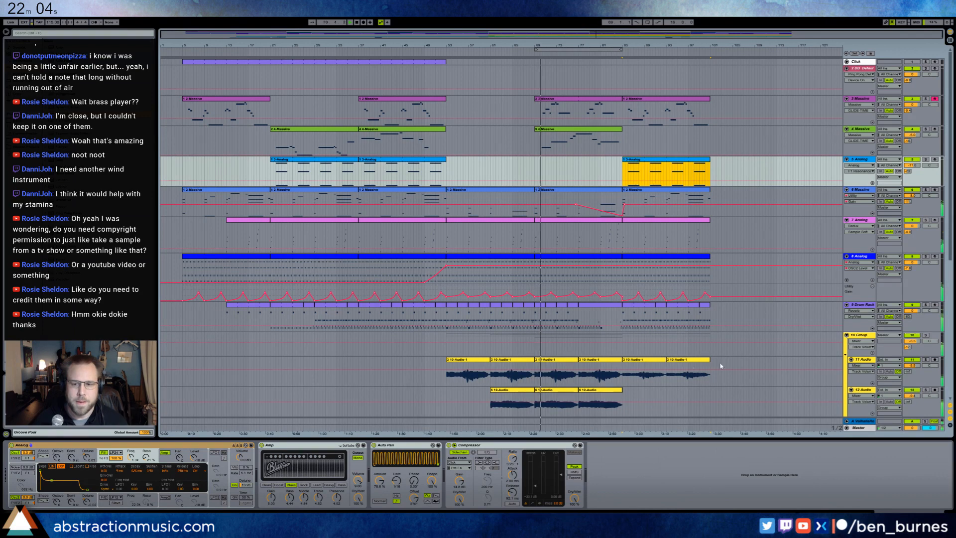
scroll(740, 368, down, 2)
scroll(740, 368, down, 2)
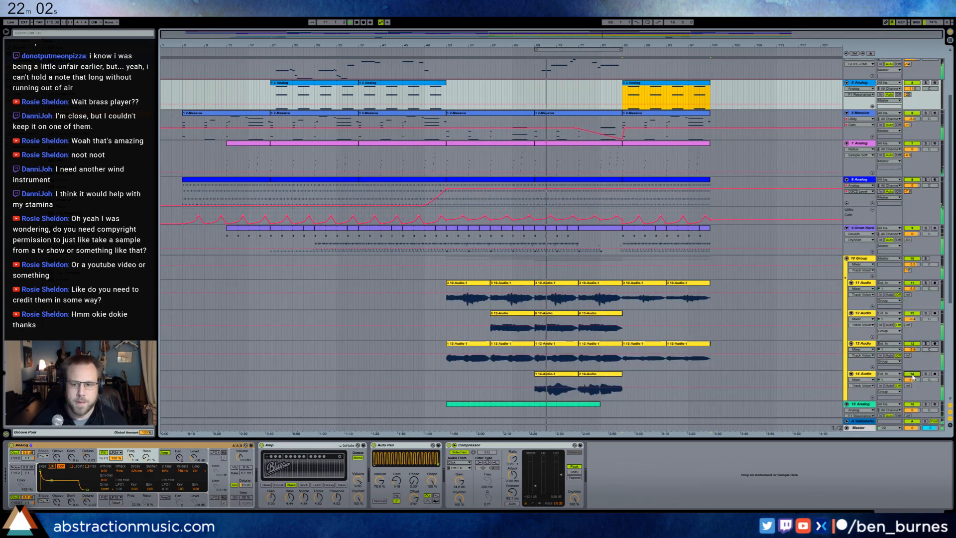
click(912, 374)
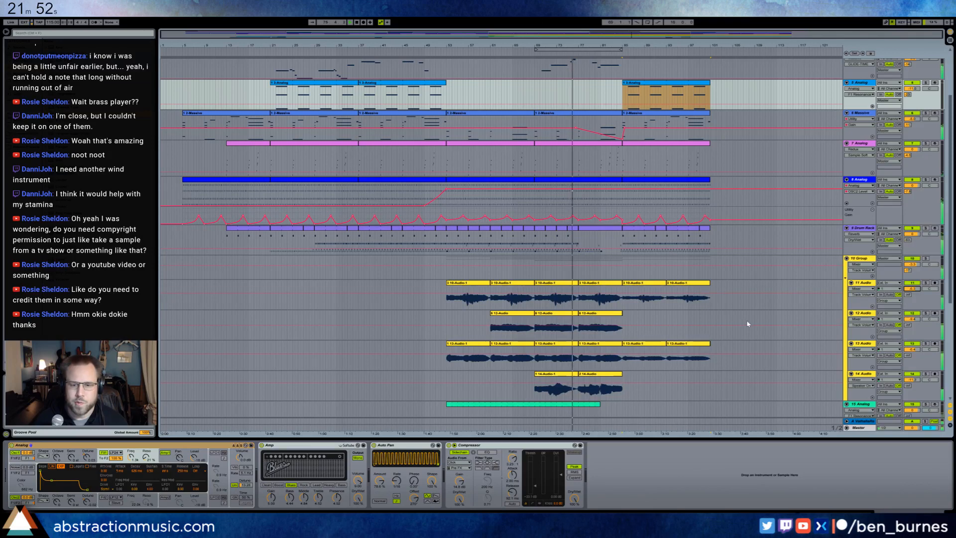
drag(601, 50, 679, 58)
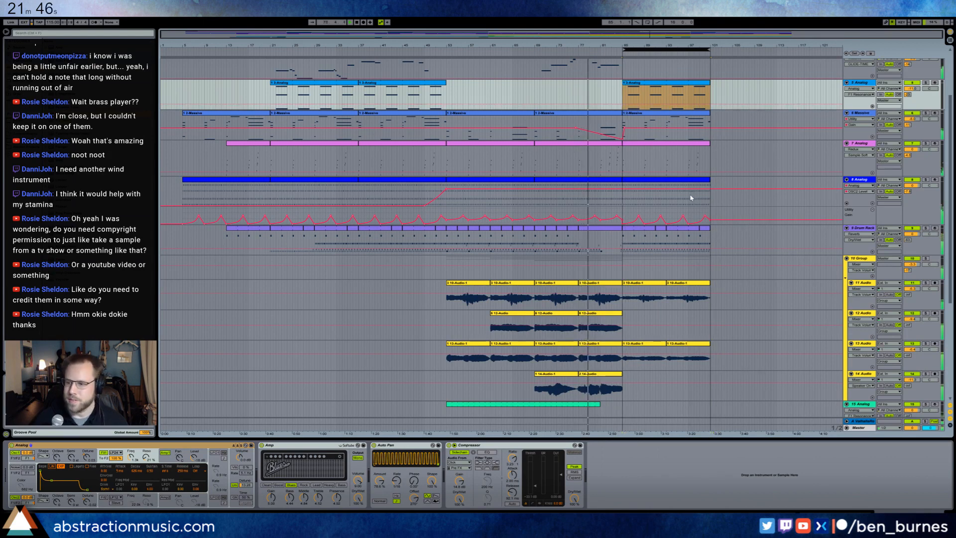
Extend the end of the 15 Analog clip to bar 83.
scroll(678, 197, down, 4)
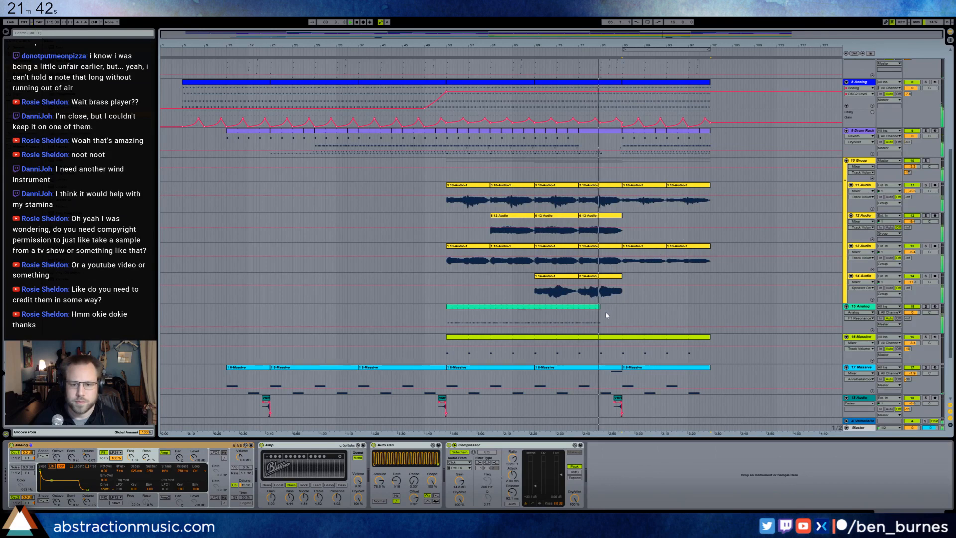
drag(601, 311, 621, 315)
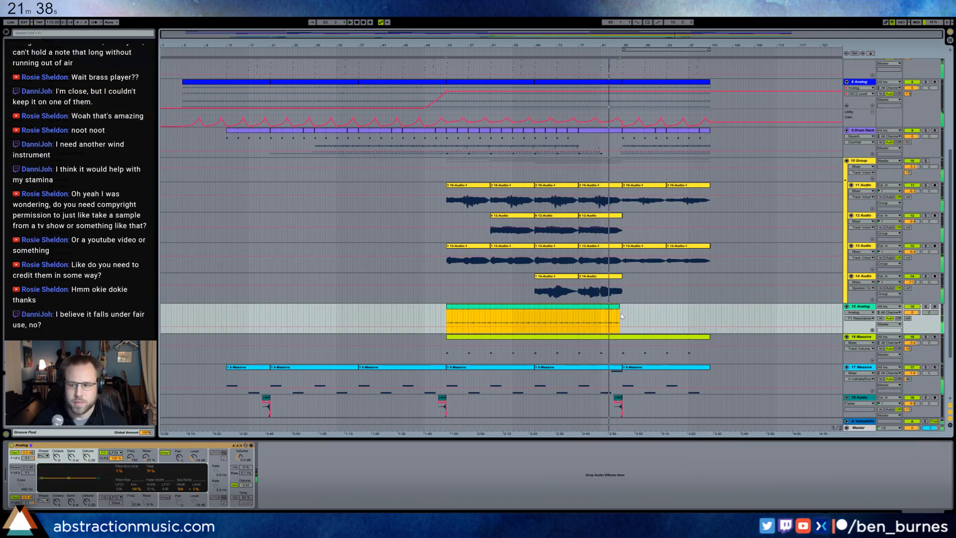
drag(674, 31, 683, 102)
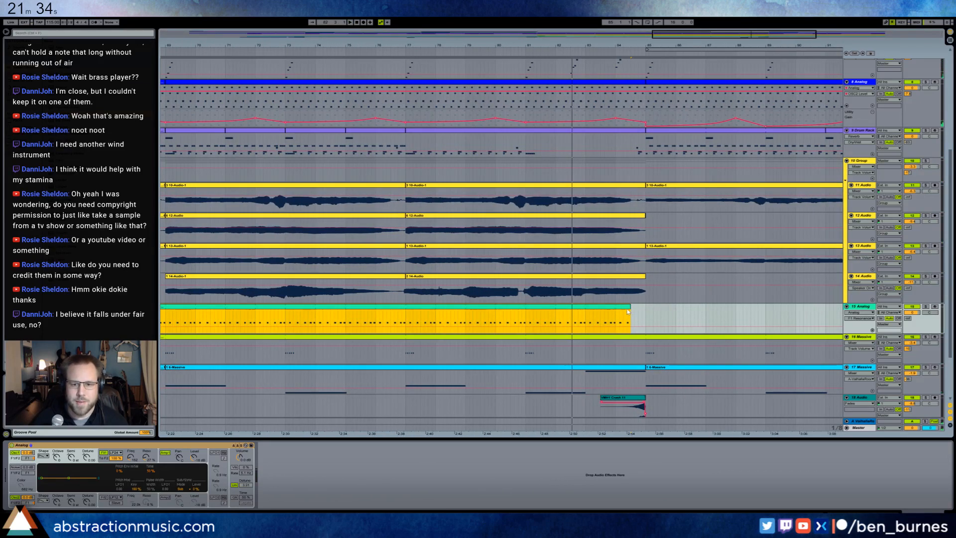
drag(627, 311, 586, 313)
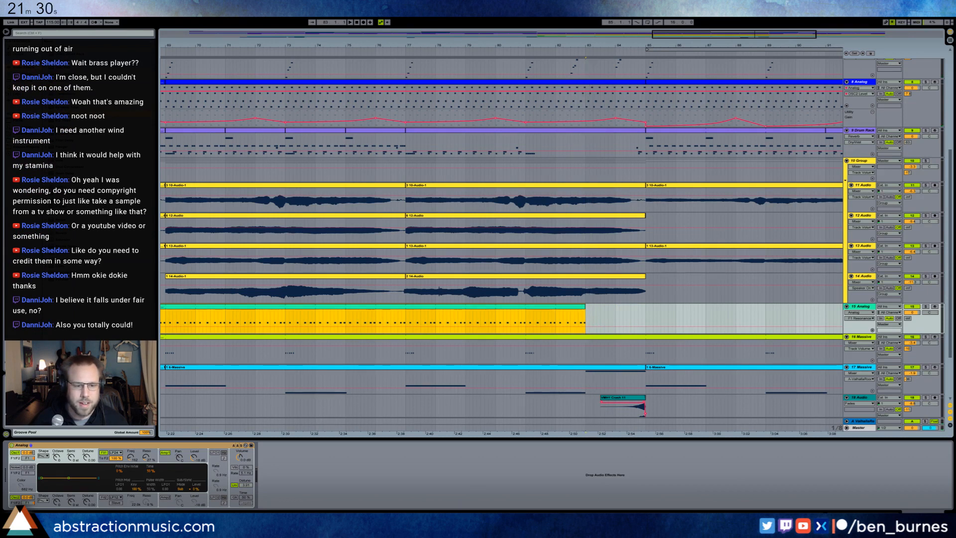
Automate the 15 Analog track's filter 1 frequency with a downward ramp from bar 81 to bar 83.
click(130, 457)
click(534, 308)
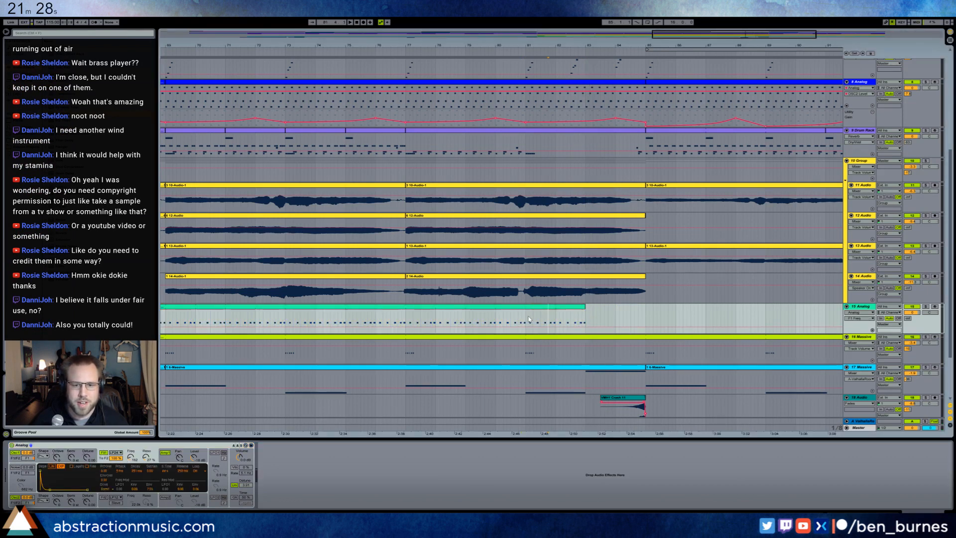
drag(584, 319, 586, 320)
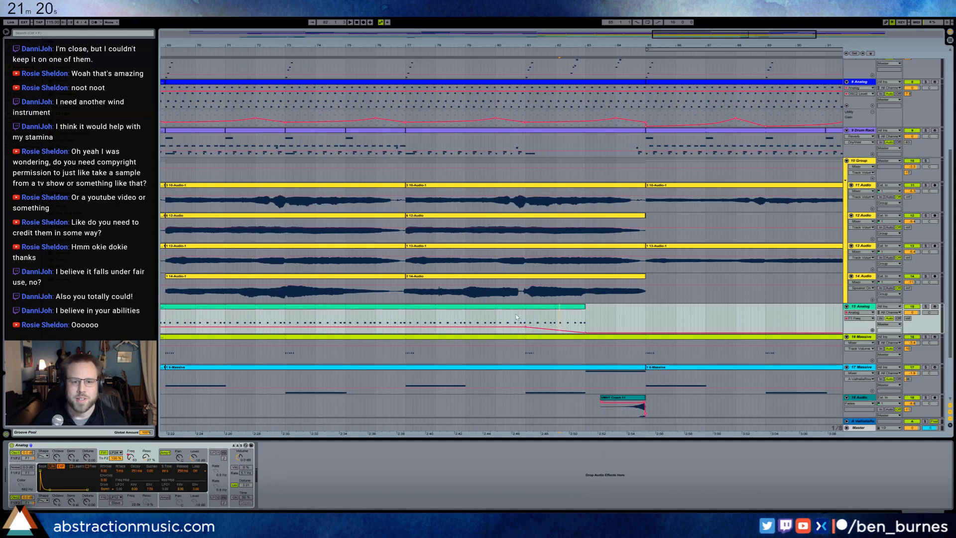
Play the filter sweep from about bar 80 and lengthen the 15 Analog clip to end at bar 85.
click(498, 320)
key(space)
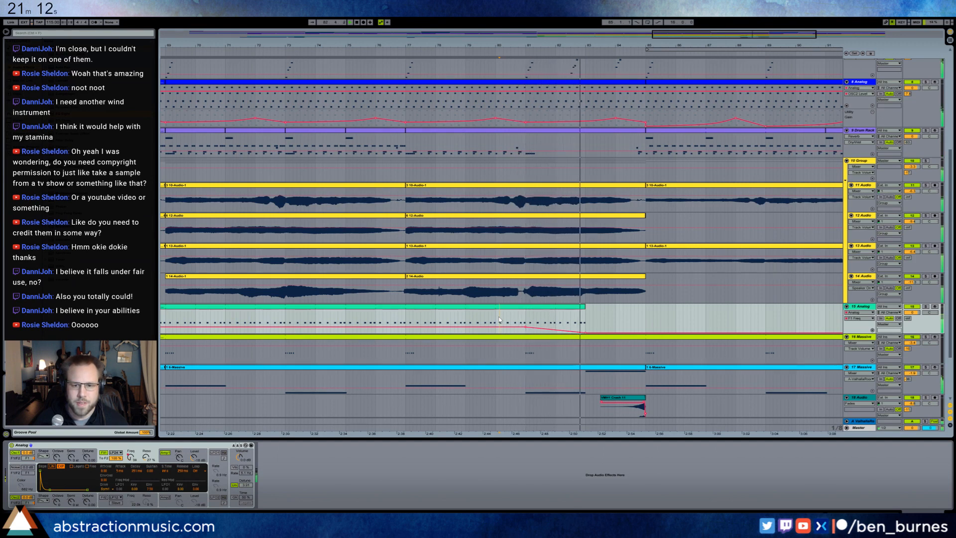
drag(584, 306, 646, 316)
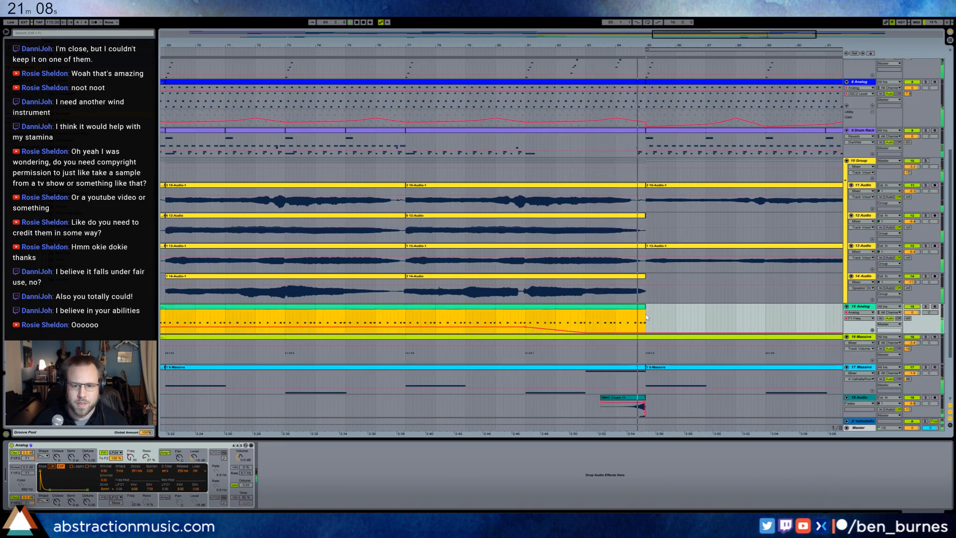
drag(430, 44, 537, 29)
scroll(647, 238, up, 2)
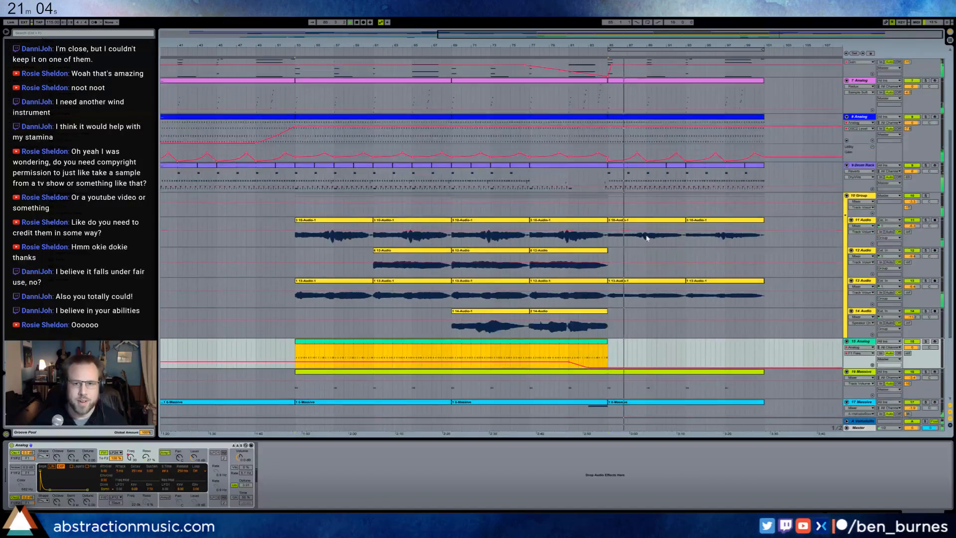
scroll(648, 238, up, 2)
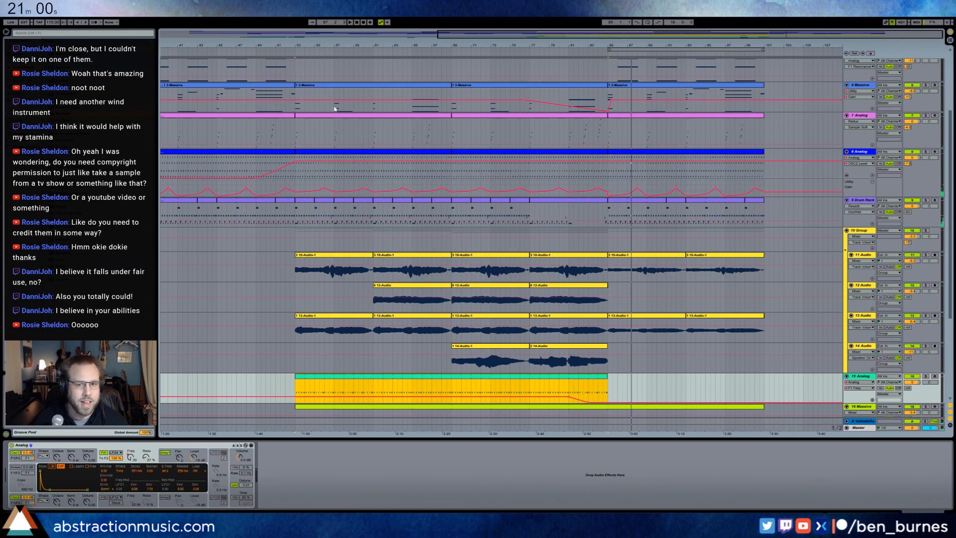
Insert a new MIDI track below 8 Analog and move the 8 Analog clip at bar 85 onto it.
click(867, 153)
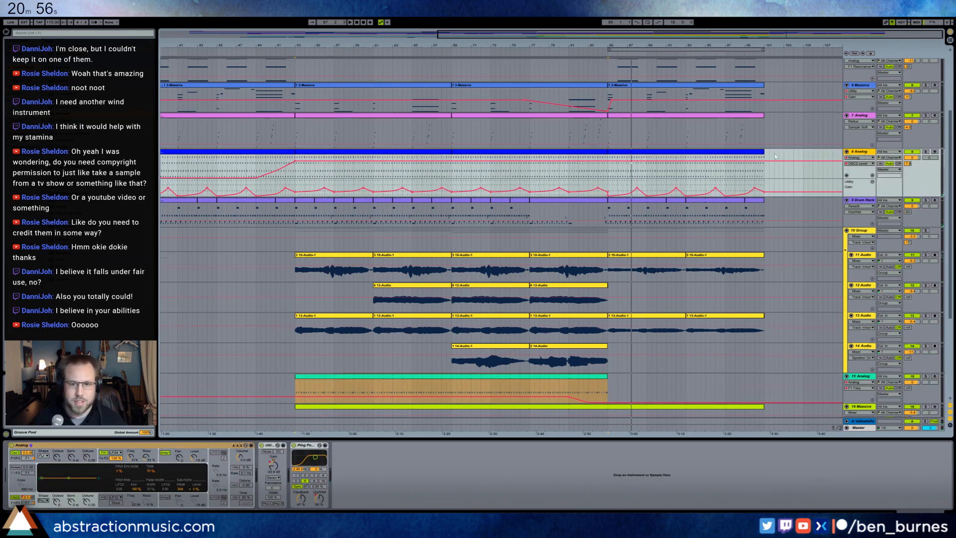
key(ctrl+shift+t)
drag(656, 157, 612, 197)
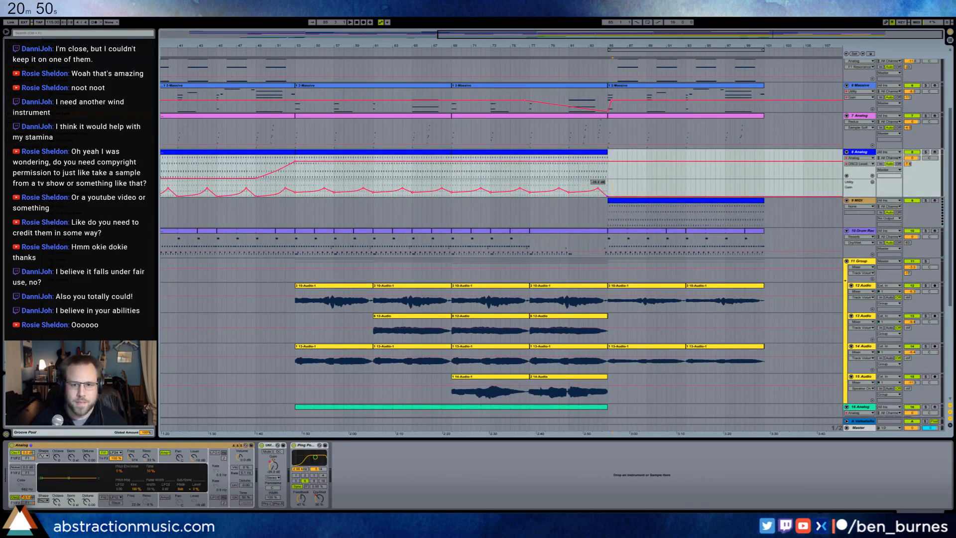
click(617, 203)
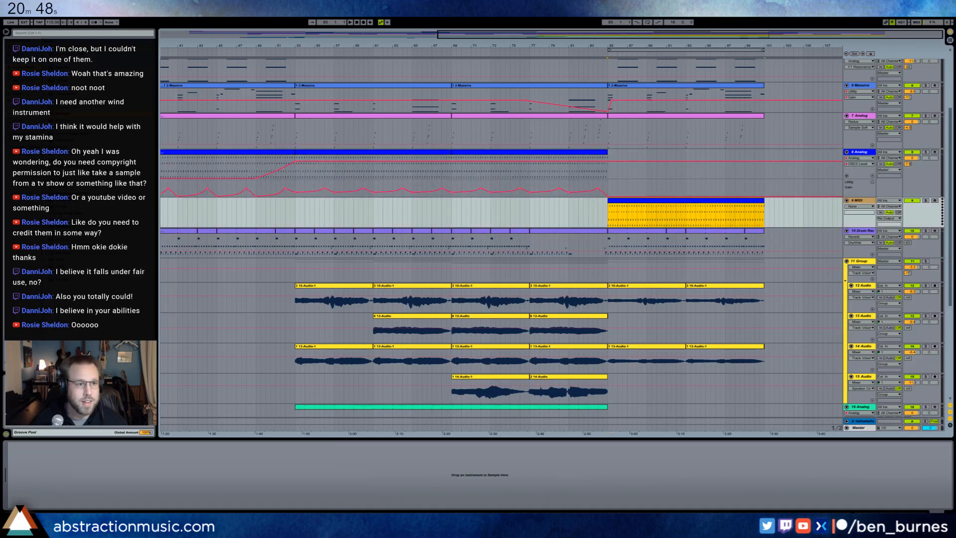
Load Kontakt 5 with an instrument from the Sonic Ocean folder on the new MIDI track, and arm the track for recording.
key(alt+Tab)
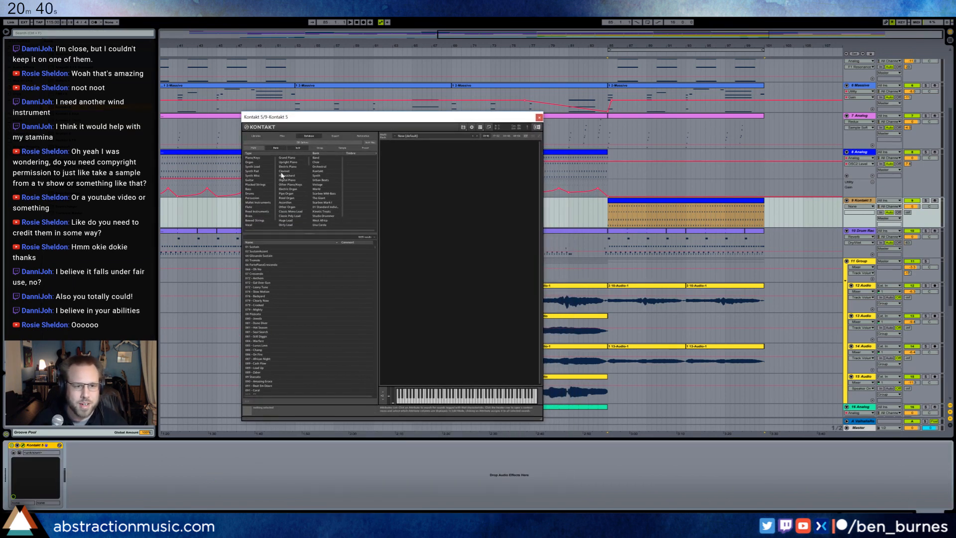
click(283, 135)
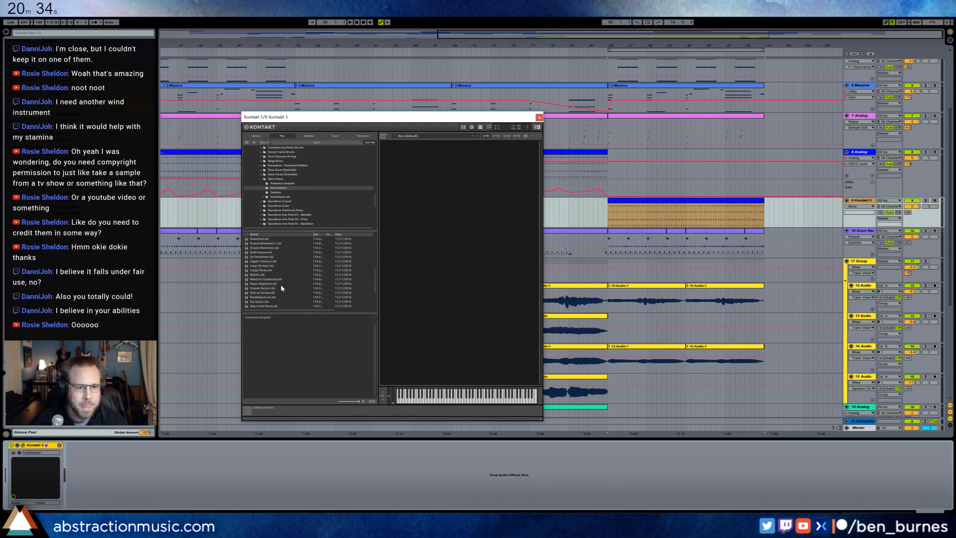
click(282, 288)
double_click(281, 288)
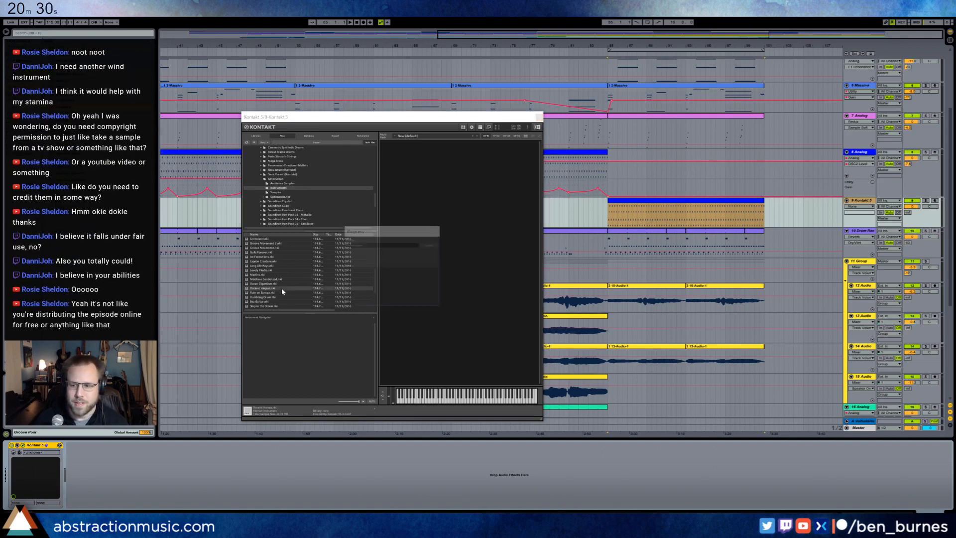
drag(413, 121, 292, 122)
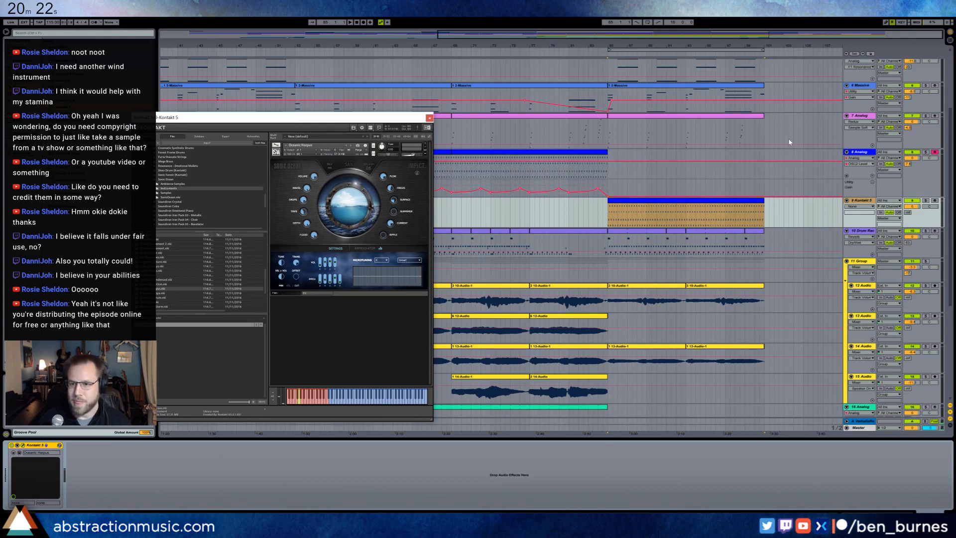
click(935, 201)
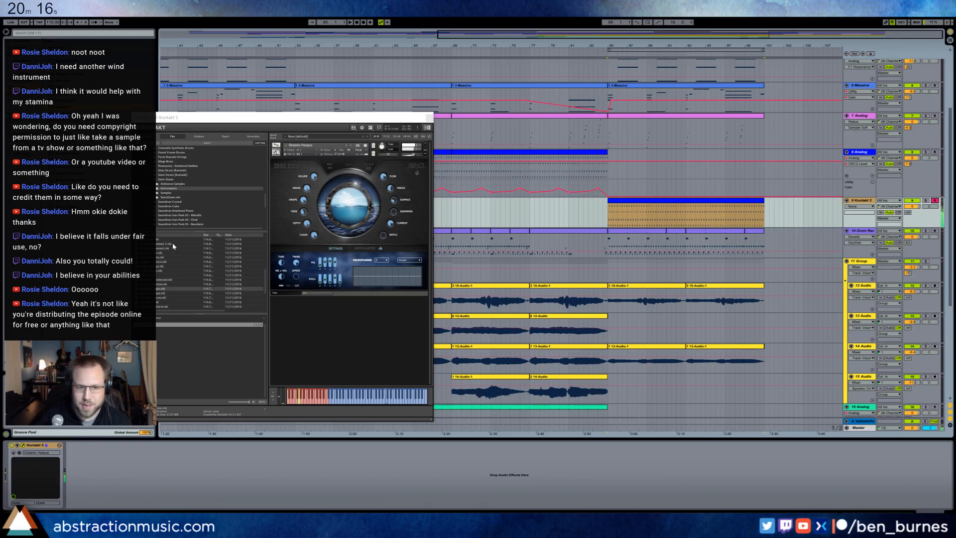
Replace the loaded Kontakt instrument with Shipwreck from the same Sonic Ocean Instruments folder.
scroll(169, 283, down, 2)
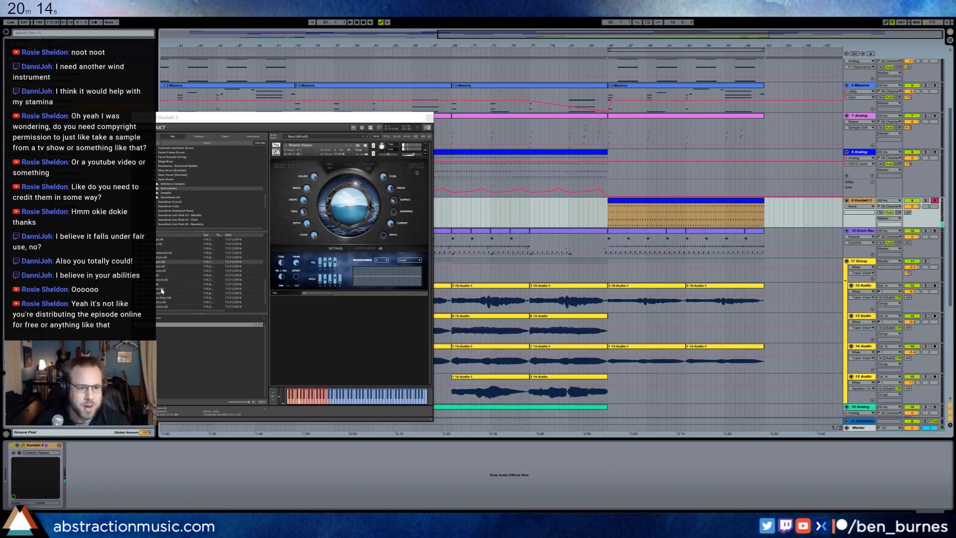
double_click(162, 288)
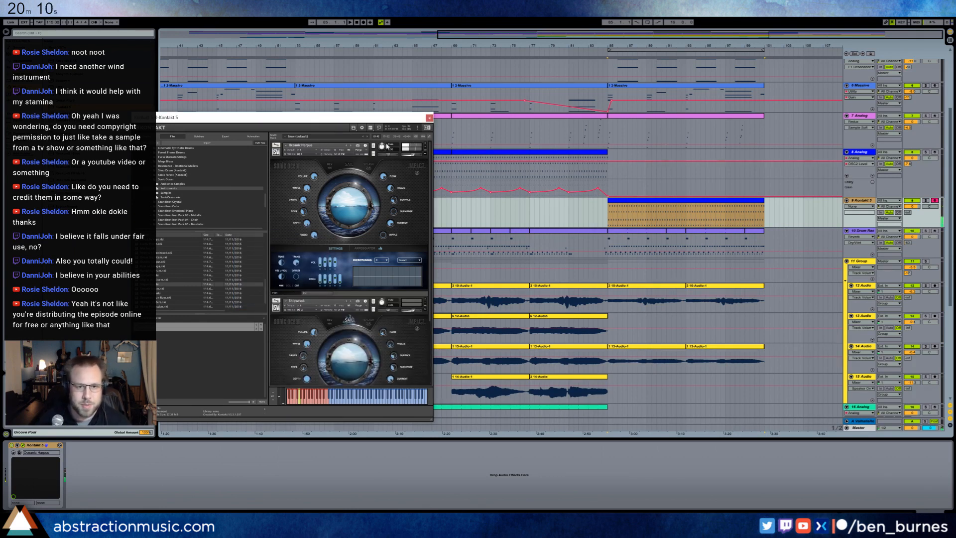
click(426, 146)
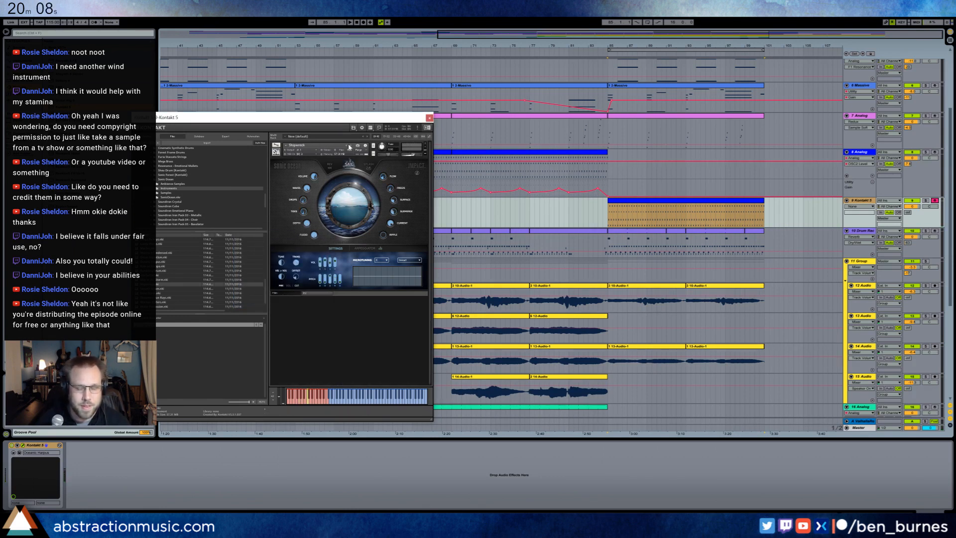
Replace the loaded Shipwreck instrument in Kontakt with Sonic Ocean from the same Instruments folder.
click(426, 145)
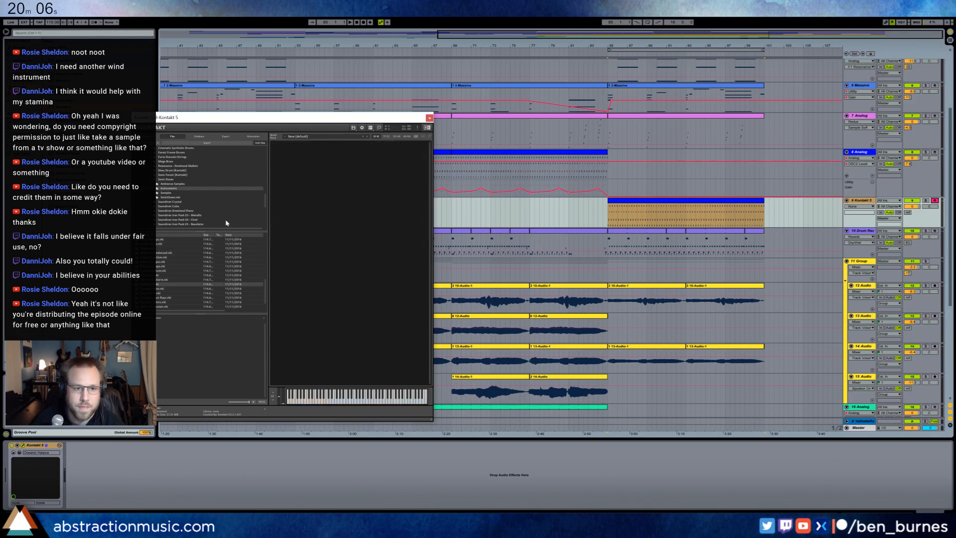
scroll(166, 287, down, 1)
double_click(172, 283)
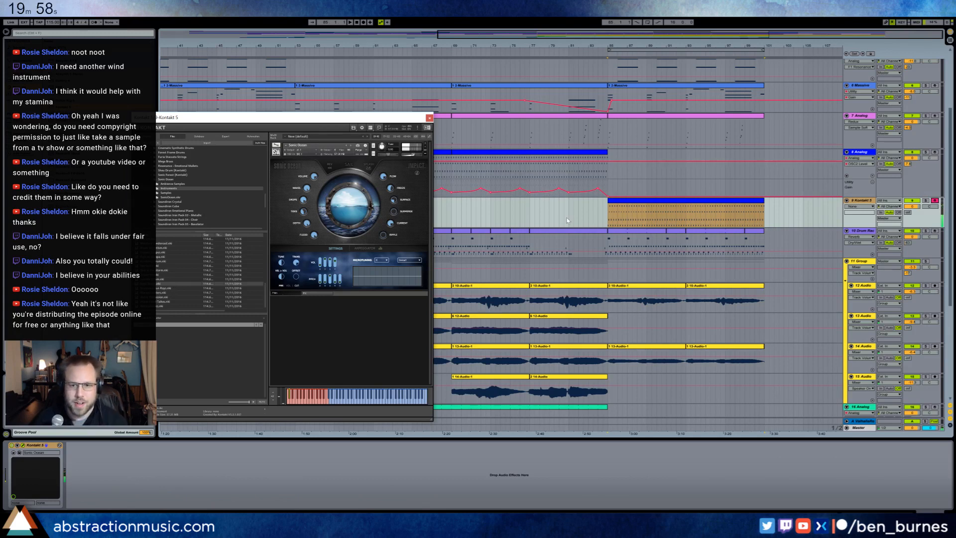
Open the 9 Kontakt 5 clip at bar 85 and transpose all of its notes by an octave.
double_click(609, 204)
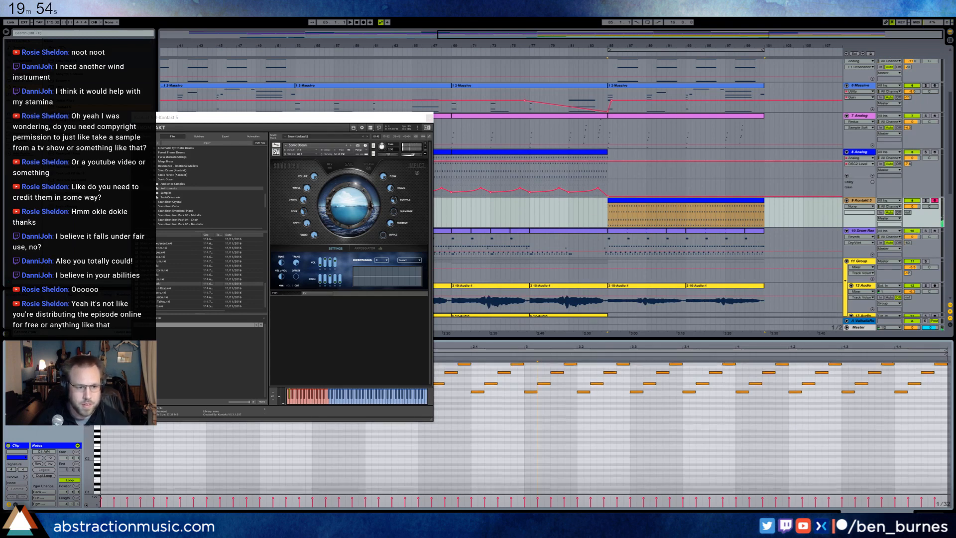
click(111, 426)
key(ctrl+a)
key(shift+Up)
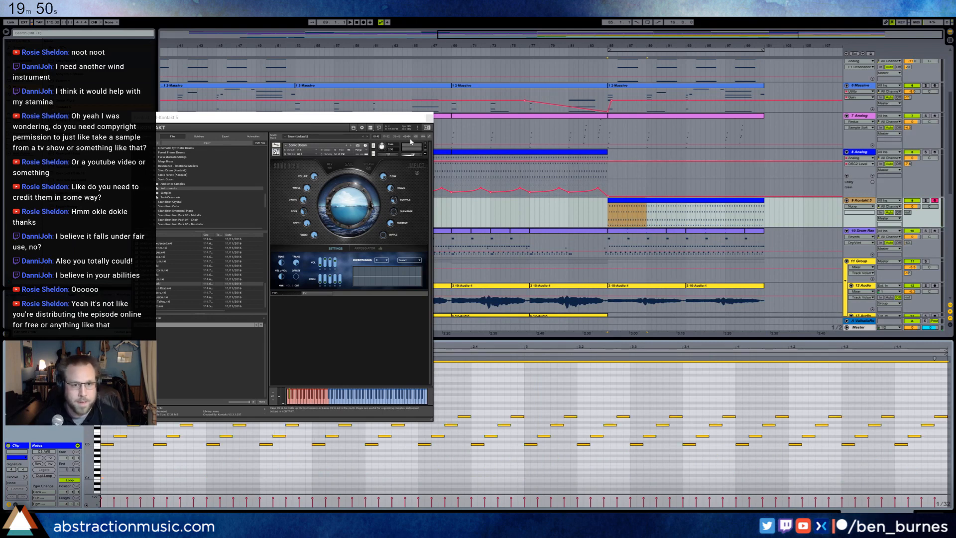
Thin out the Kontakt clip's pattern by deleting notes so only the first four-note run in each bar remains.
click(428, 120)
drag(160, 398, 312, 470)
key(Delete)
drag(371, 397, 519, 473)
key(Delete)
drag(578, 396, 735, 477)
key(Delete)
drag(796, 397, 932, 473)
key(Delete)
key(shift+Tab)
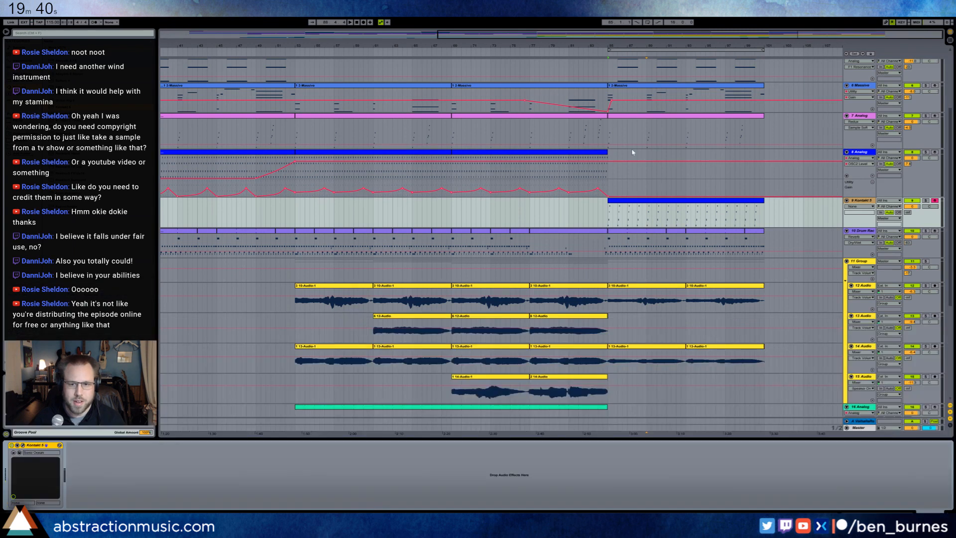
Copy the Ping Pong Delay from 8 Analog to 9 Kontakt 5 and try different beat delay times during playback.
click(597, 155)
click(313, 445)
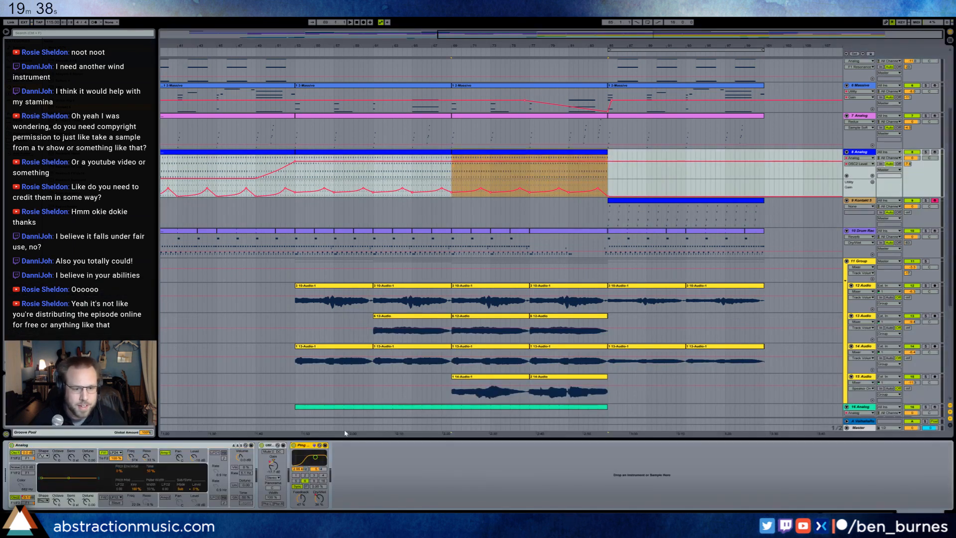
click(631, 203)
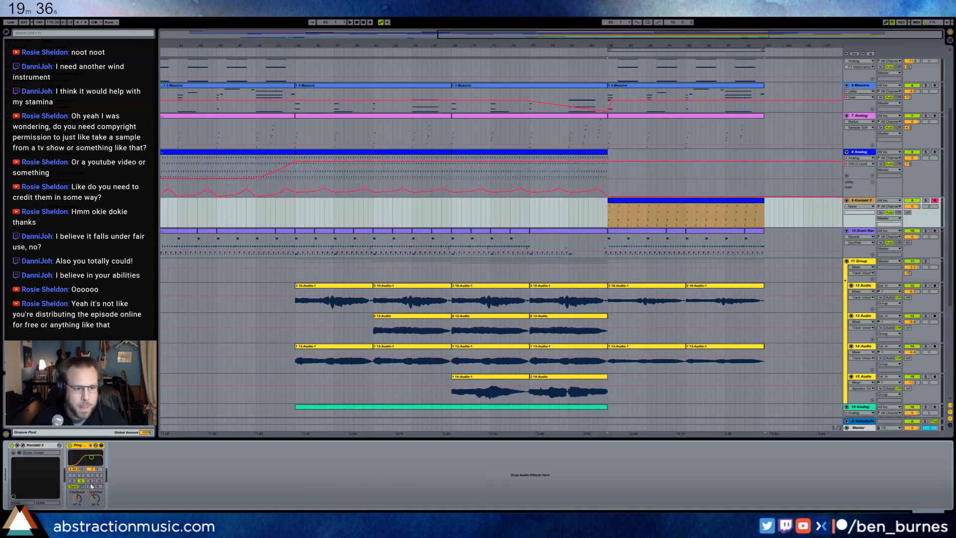
click(91, 481)
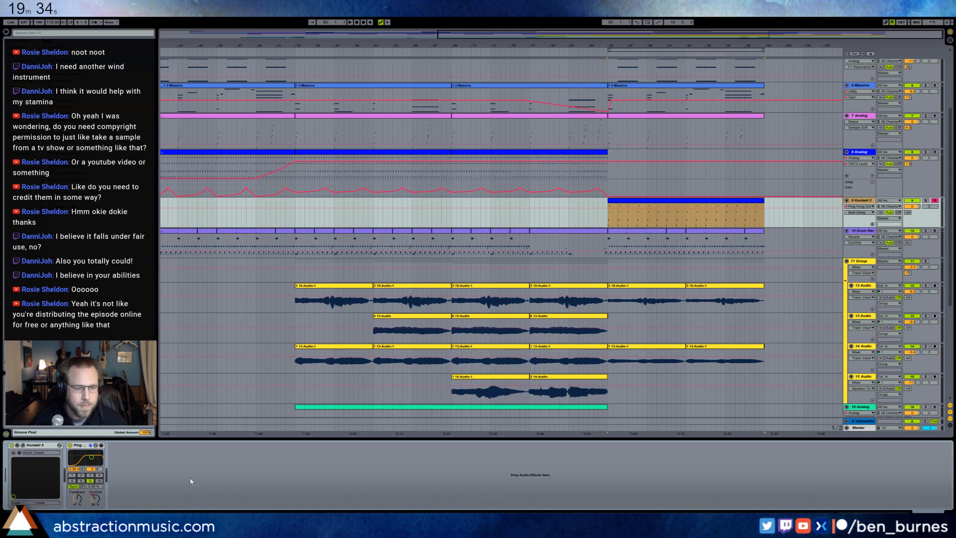
key(space)
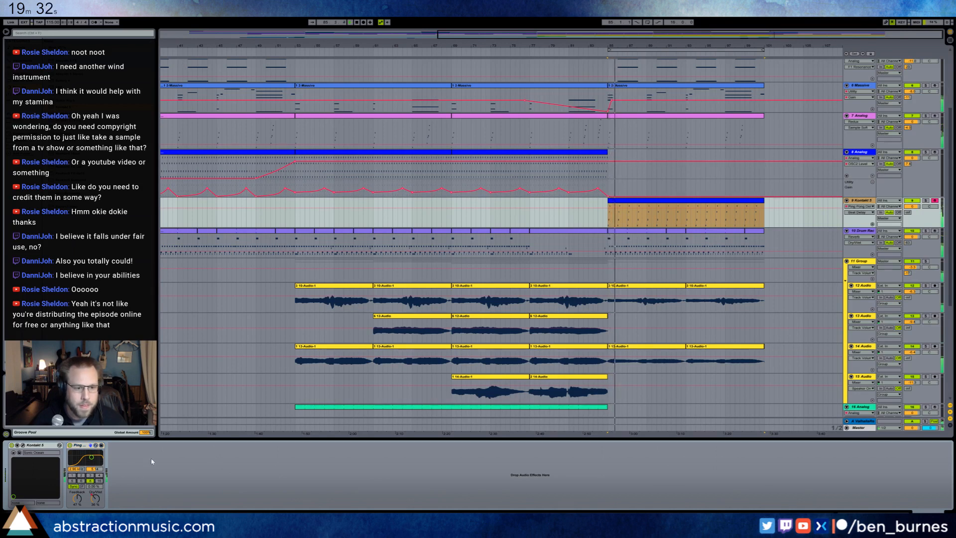
click(100, 476)
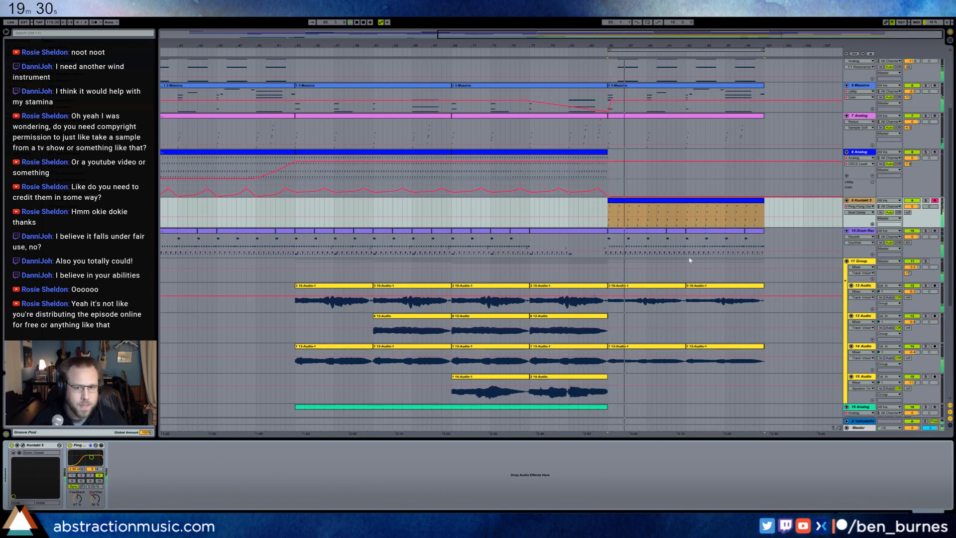
Delete the four-note runs in the second and fourth bars of the Kontakt clip's pattern.
double_click(694, 199)
click(306, 398)
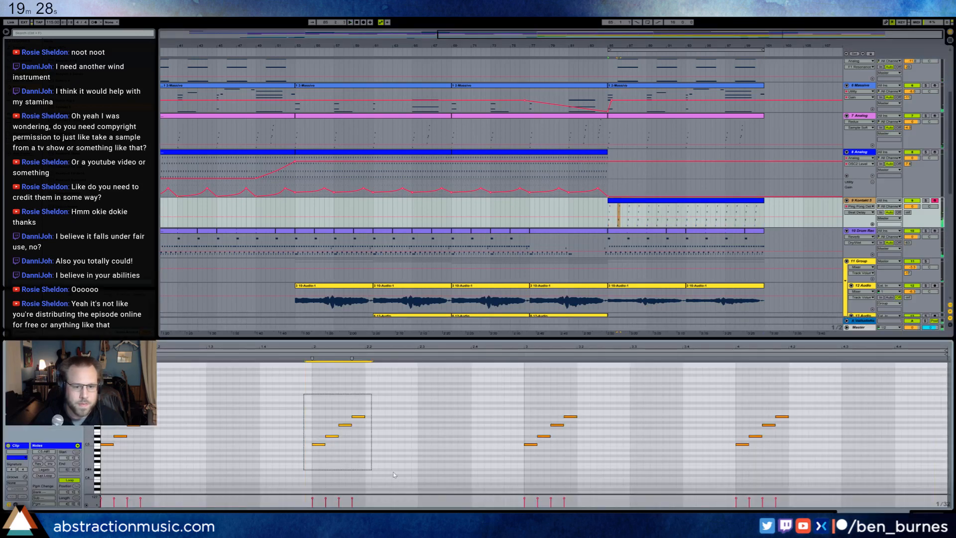
drag(716, 397, 842, 493)
key(Delete)
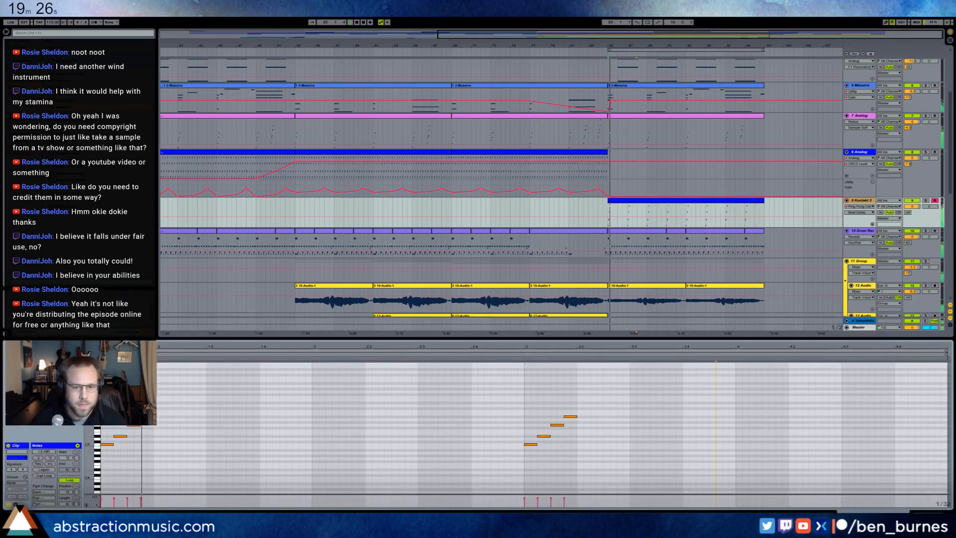
key(shift+Tab)
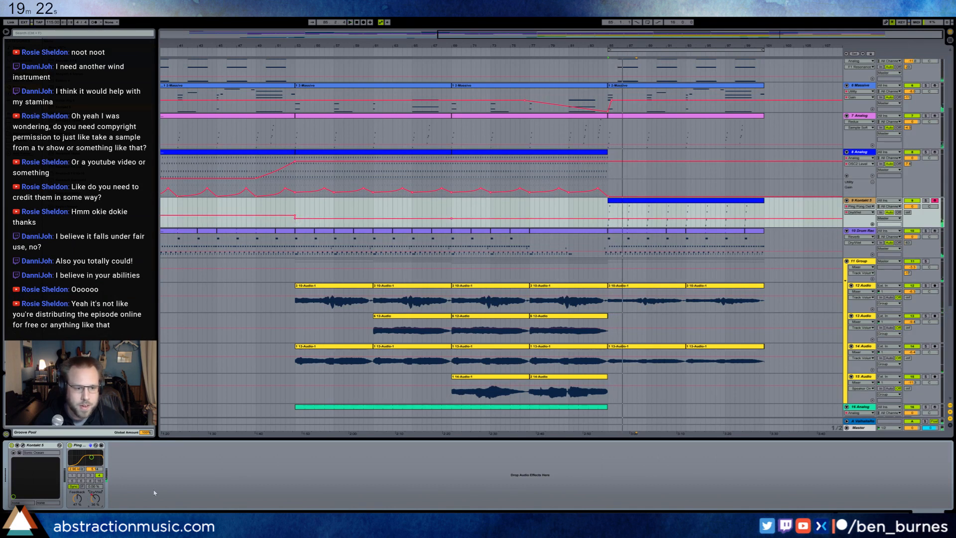
Adjust the feedback, dry/wet and beat delay of 9 Kontakt 5's Ping Pong Delay while playing from bar 85.
drag(99, 504, 84, 482)
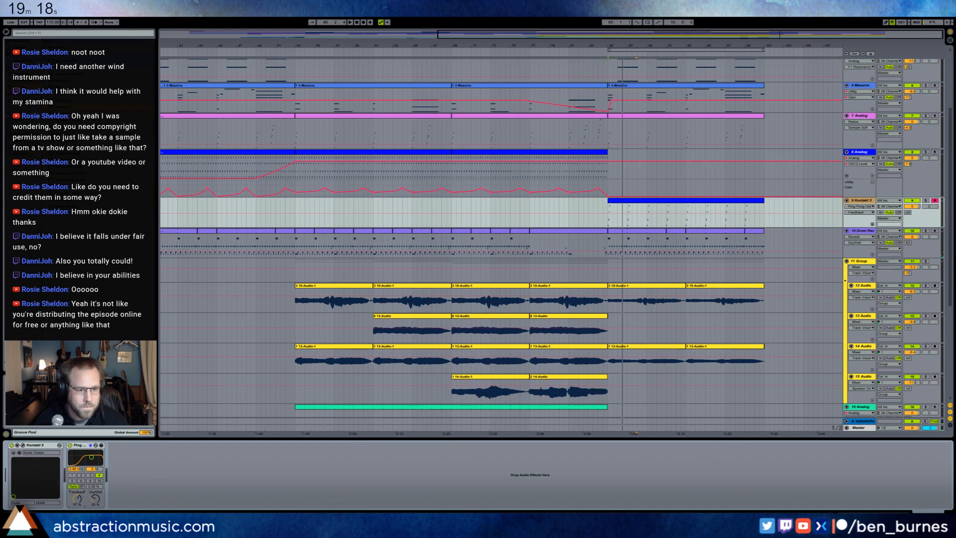
click(82, 481)
key(space)
key(space)
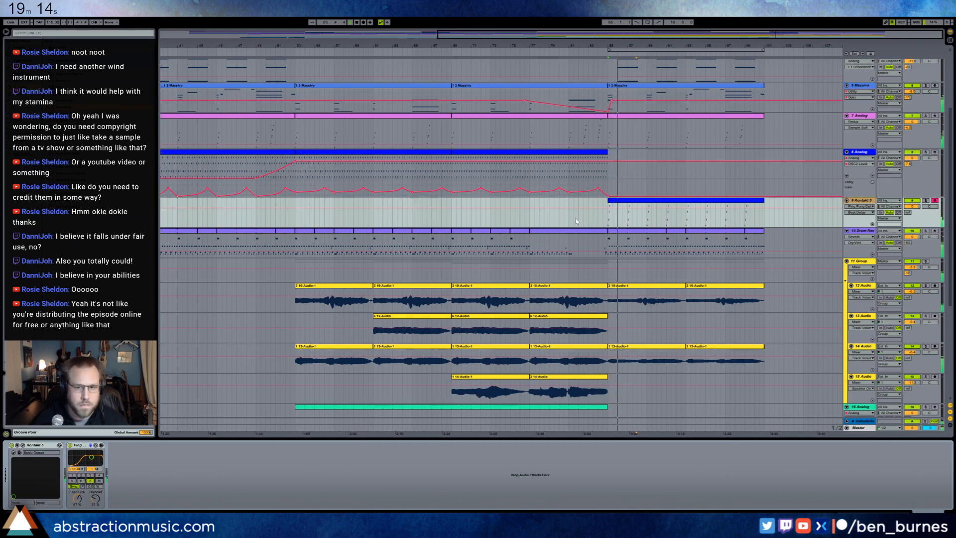
drag(95, 499, 77, 497)
click(99, 475)
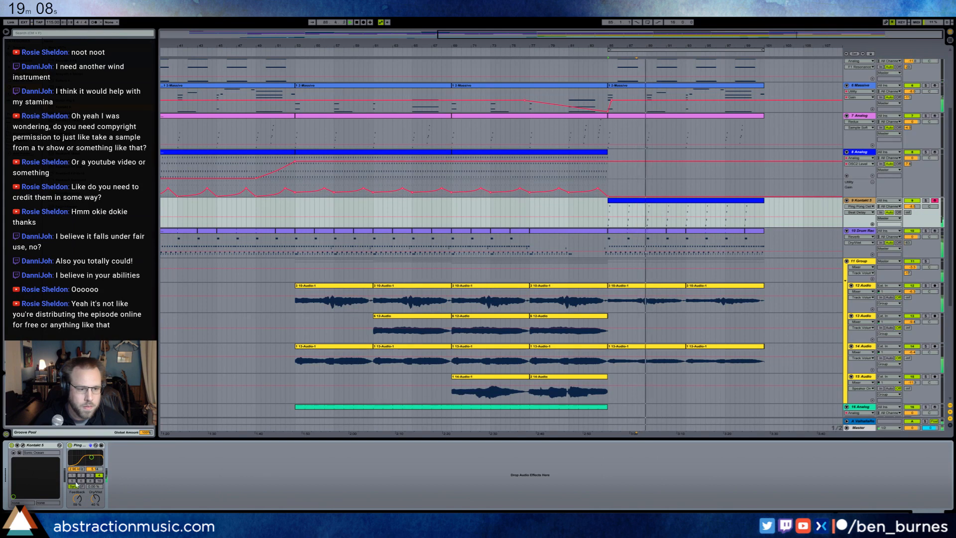
drag(77, 498, 95, 497)
Adjust the 9 Kontakt 5 track volume by ear from bar 85 and check the Sonic Ocean instrument's window.
drag(913, 206, 912, 200)
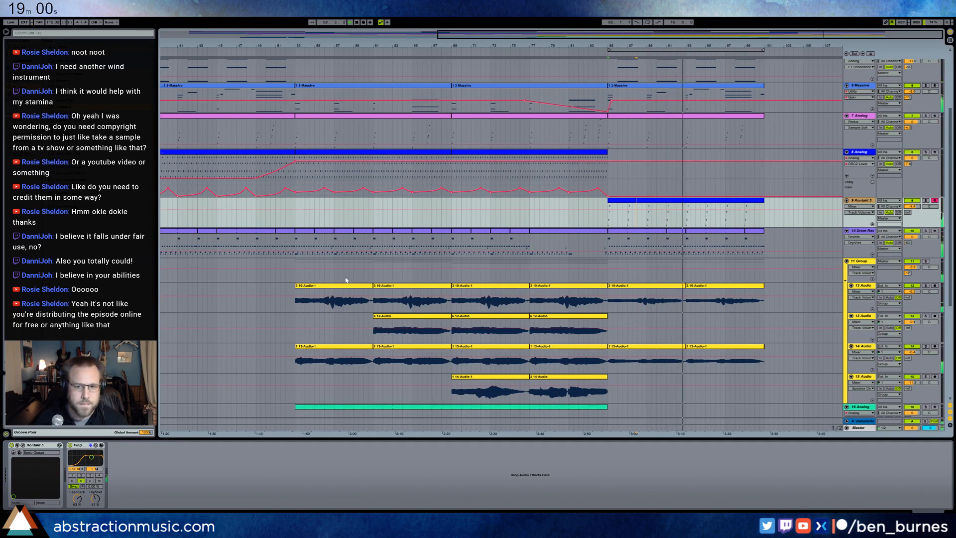
click(22, 445)
drag(356, 121, 406, 189)
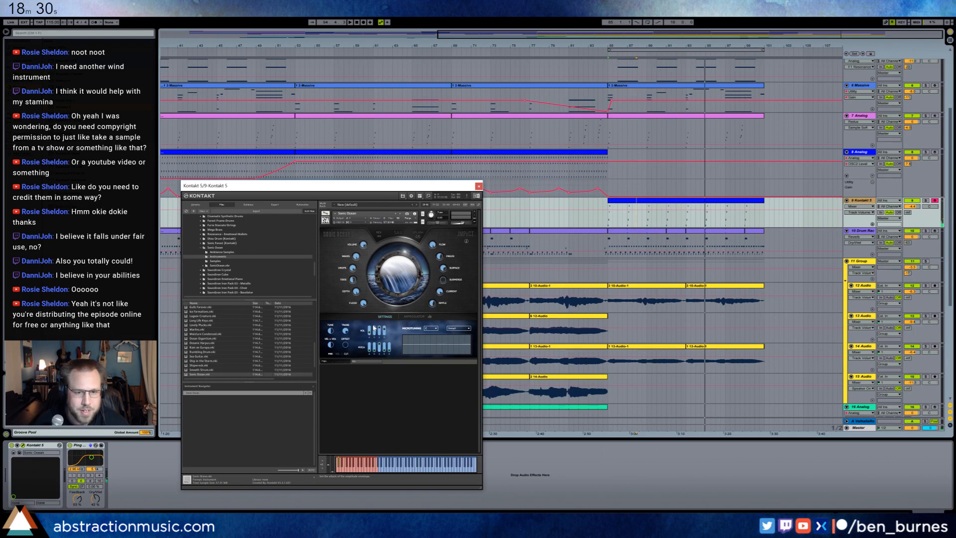
key(space)
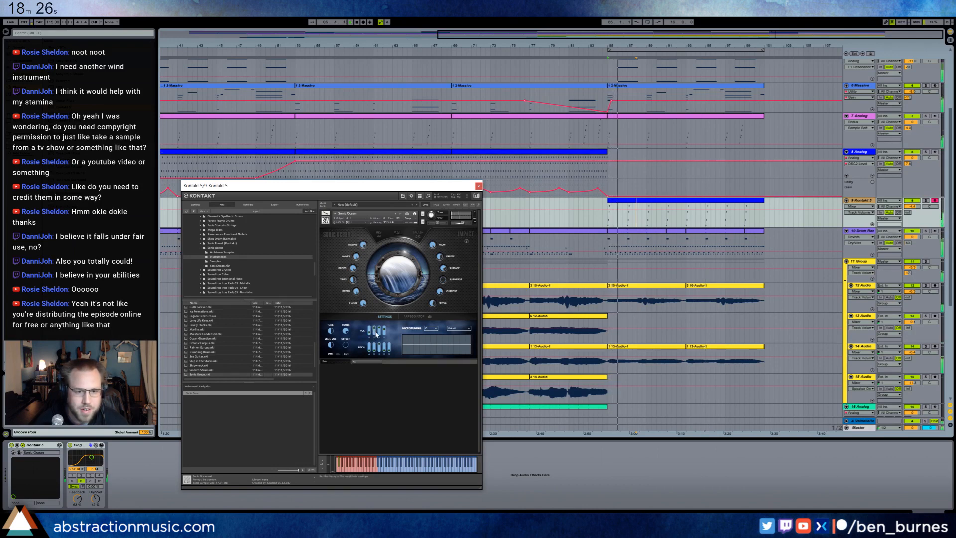
drag(913, 206, 907, 184)
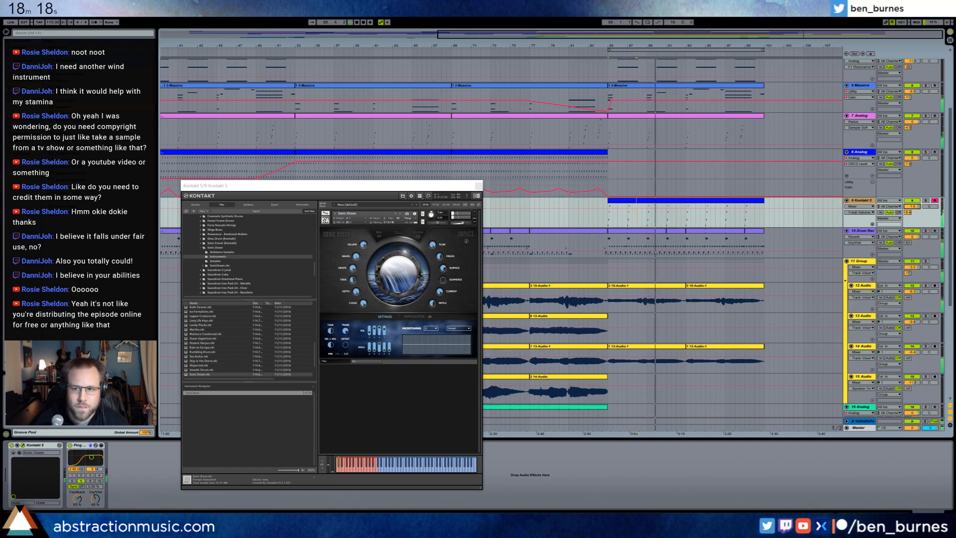
click(479, 186)
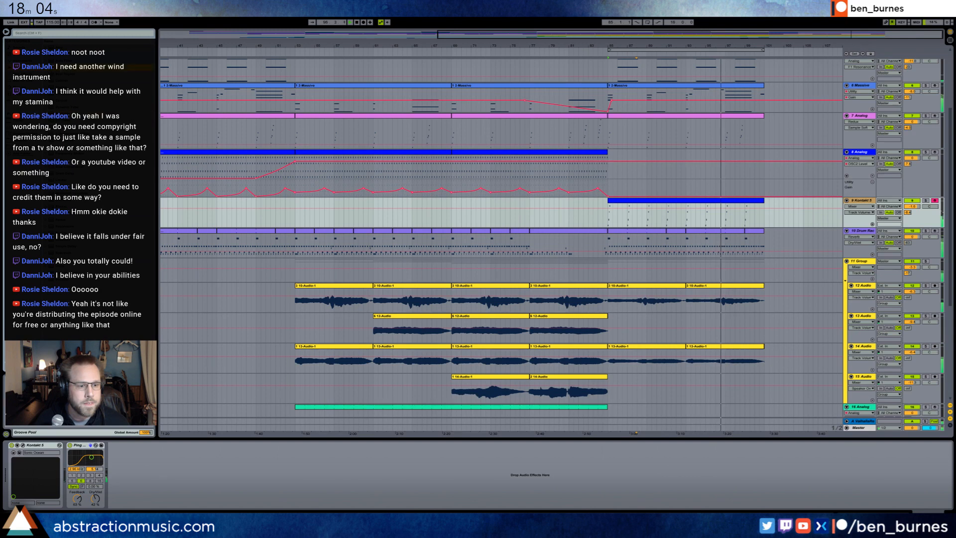
Insert a tempo-synced Auto Pan before the Ping Pong Delay on 9 Kontakt 5 and tune its rate while looping bars 85 to 101.
drag(62, 67, 74, 474)
click(92, 495)
drag(92, 483, 92, 463)
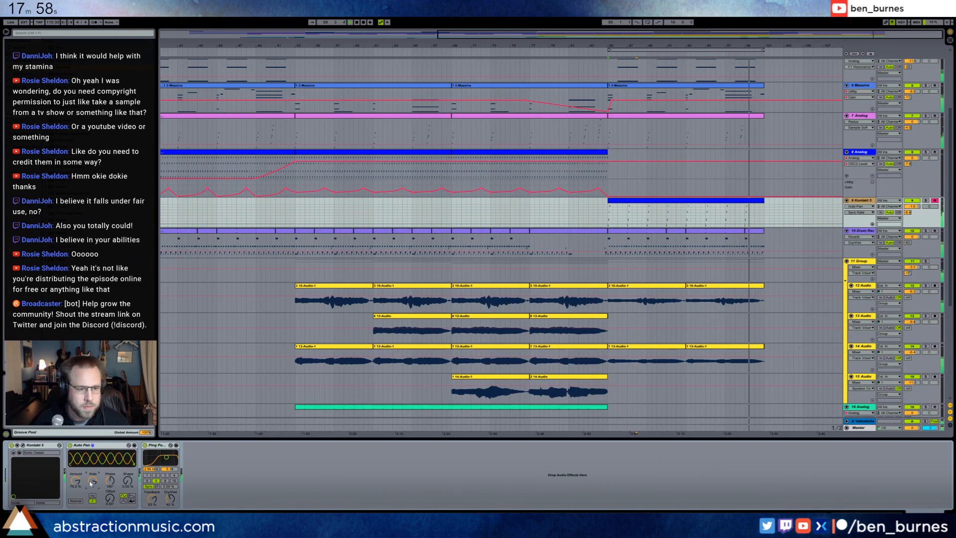
drag(92, 484, 92, 496)
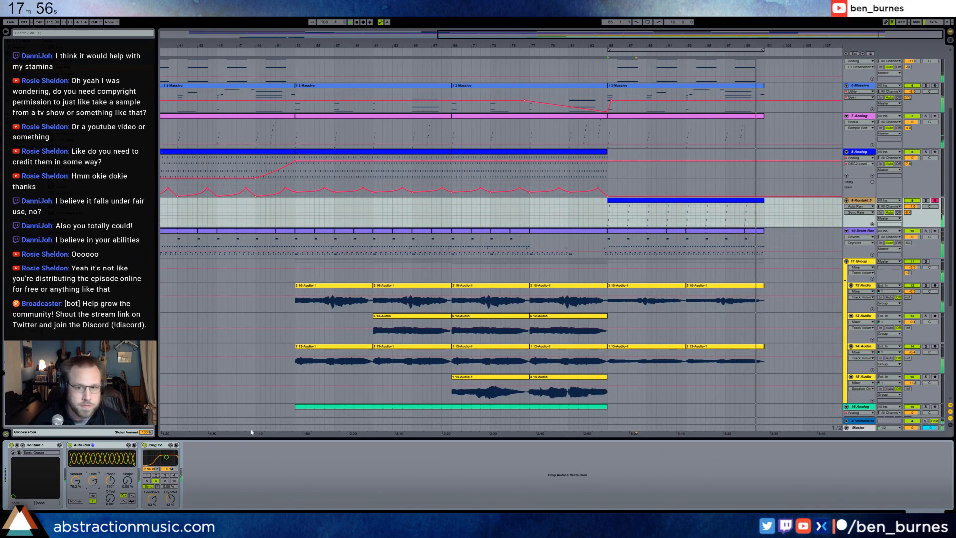
click(704, 205)
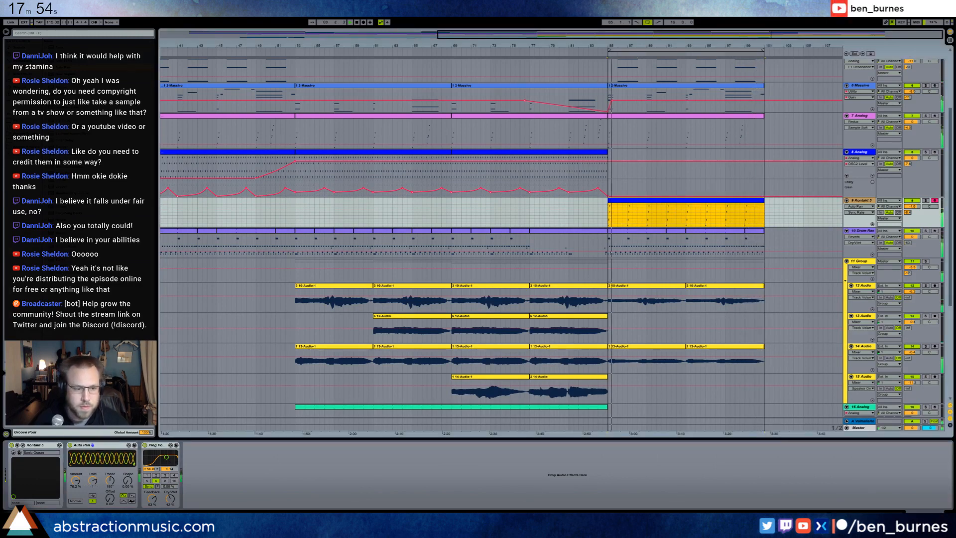
drag(92, 482, 92, 477)
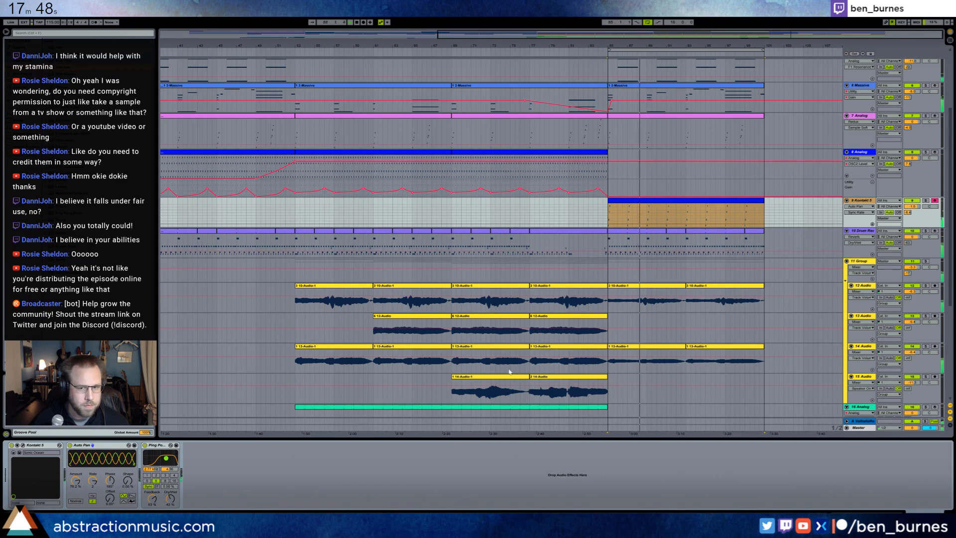
Insert a new audio track directly below 19 Audio.
scroll(752, 345, up, 5)
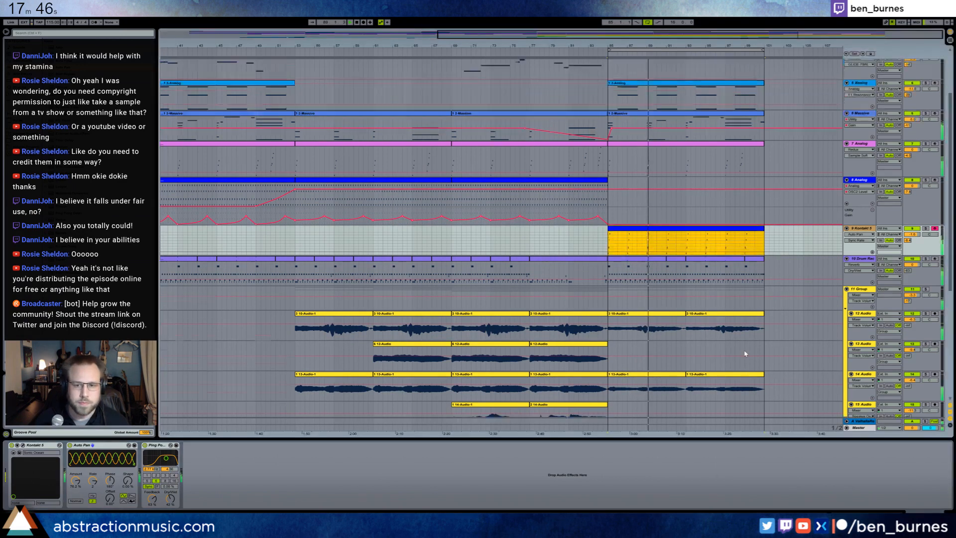
scroll(639, 294, down, 4)
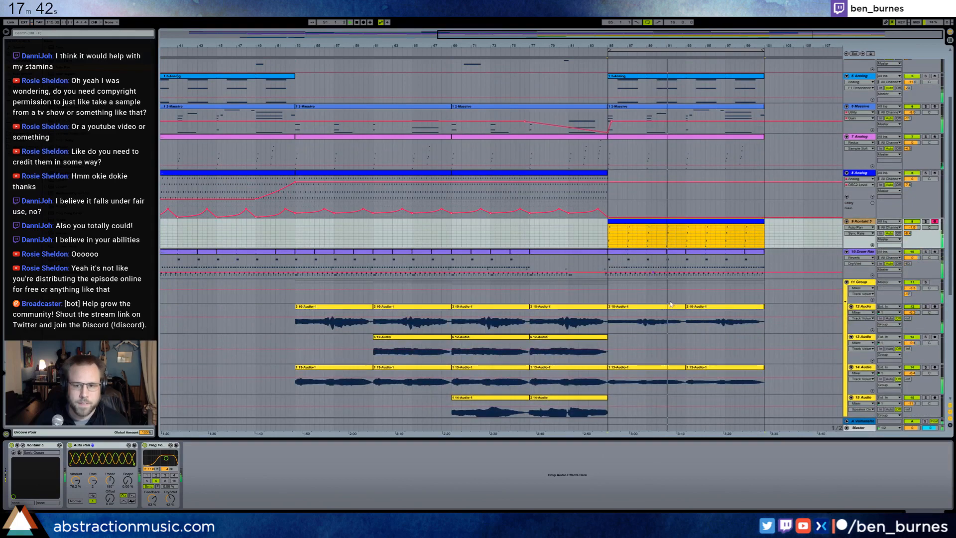
scroll(664, 293, down, 6)
scroll(757, 371, down, 1)
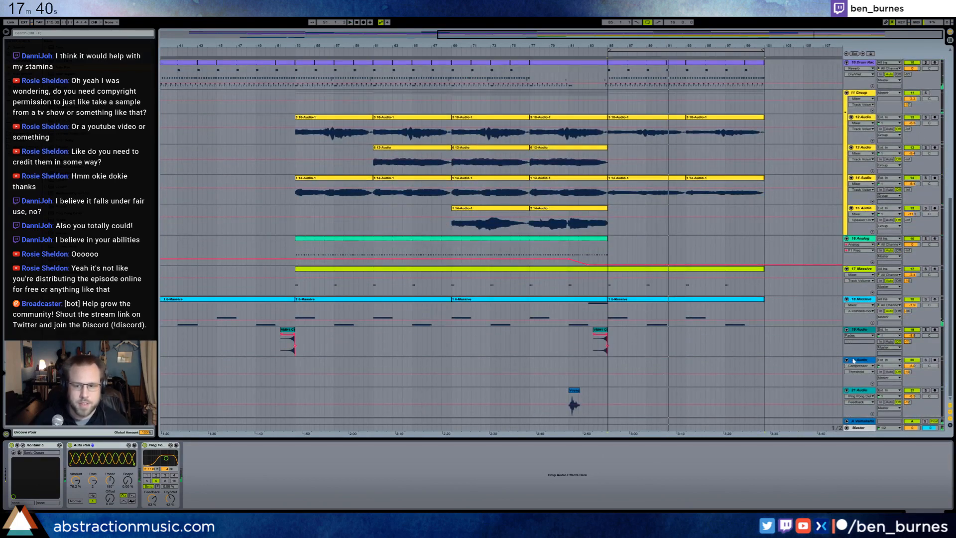
click(861, 331)
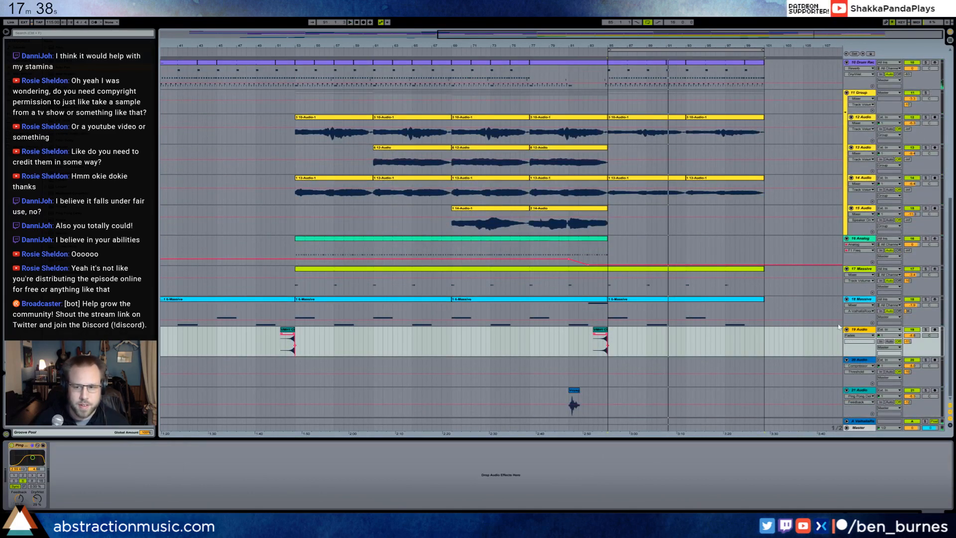
key(ctrl+t)
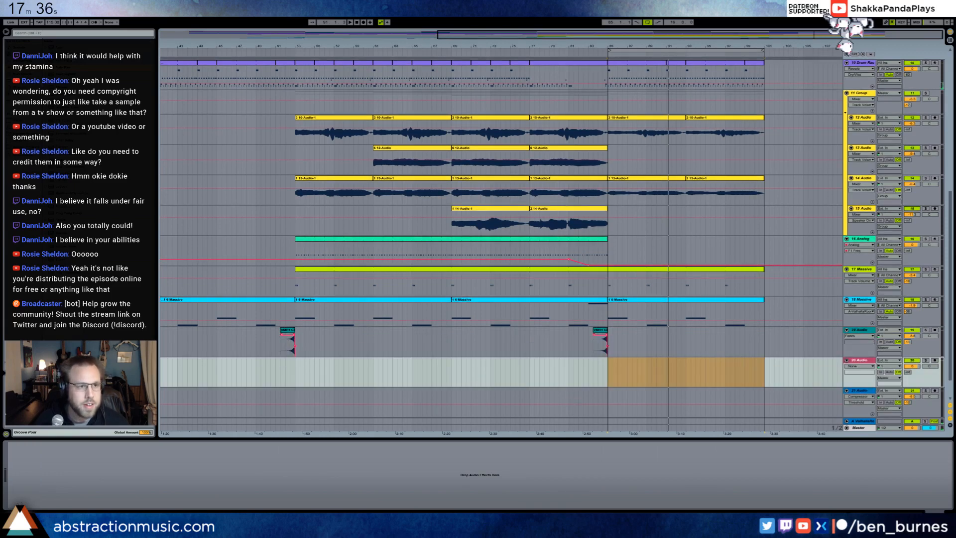
Search the browser for roll and place a roll sample on the new 20 Audio track just before bar 85.
click(34, 33)
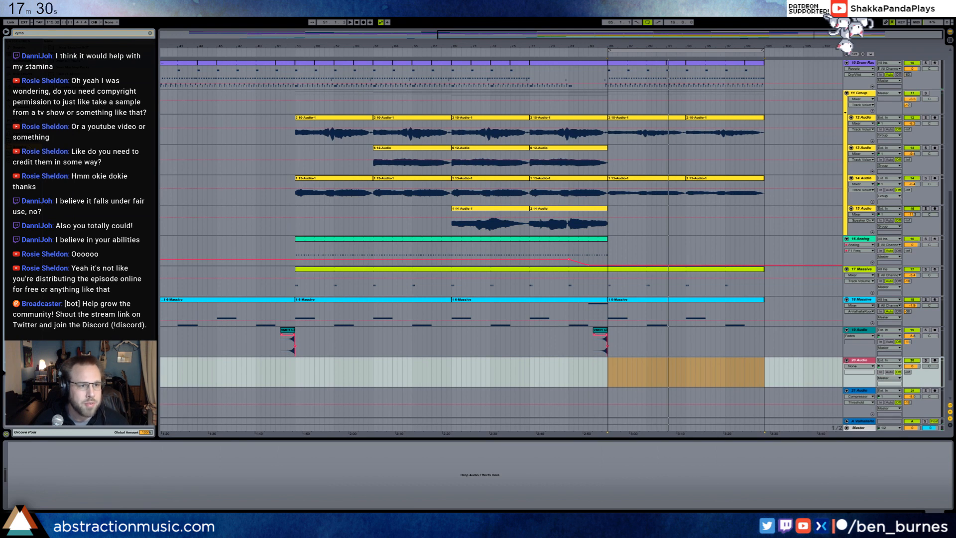
click(30, 36)
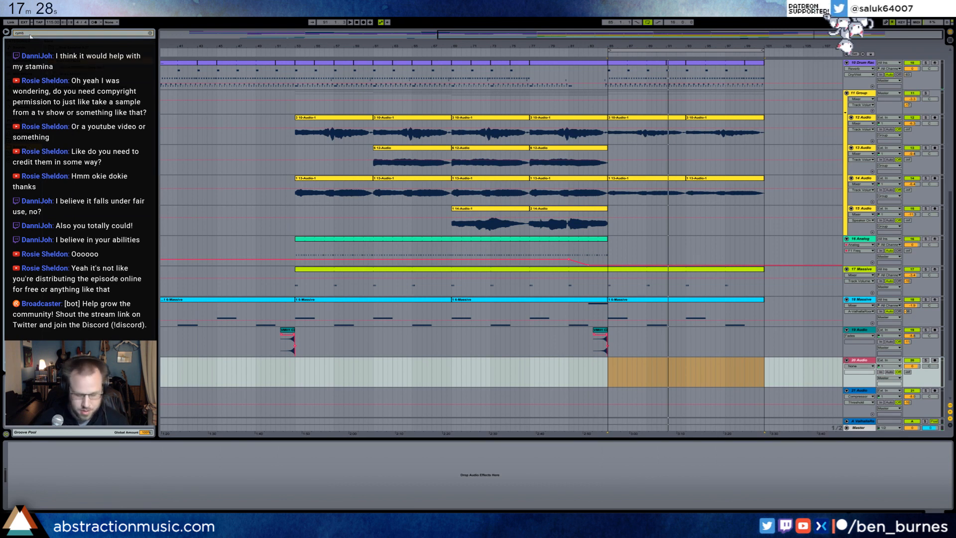
text(roll)
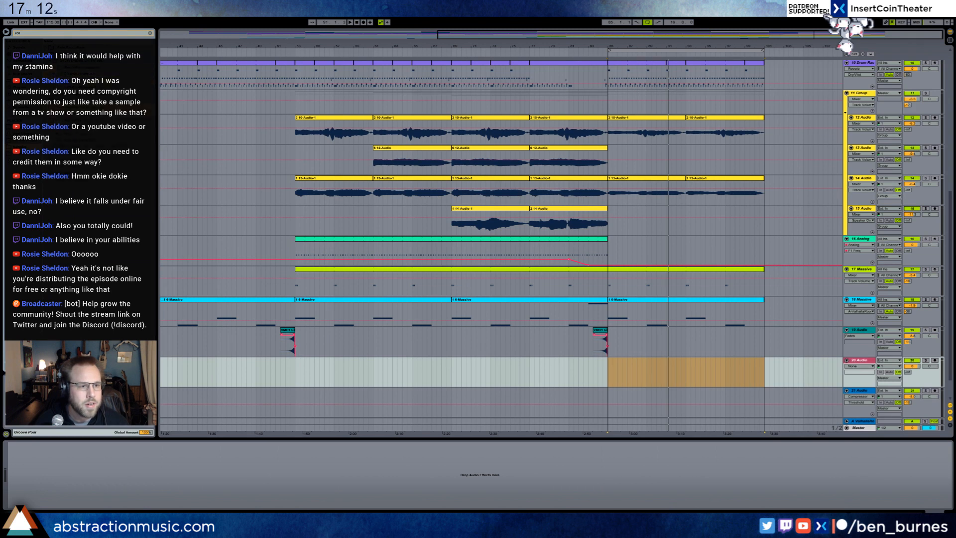
drag(403, 314, 604, 372)
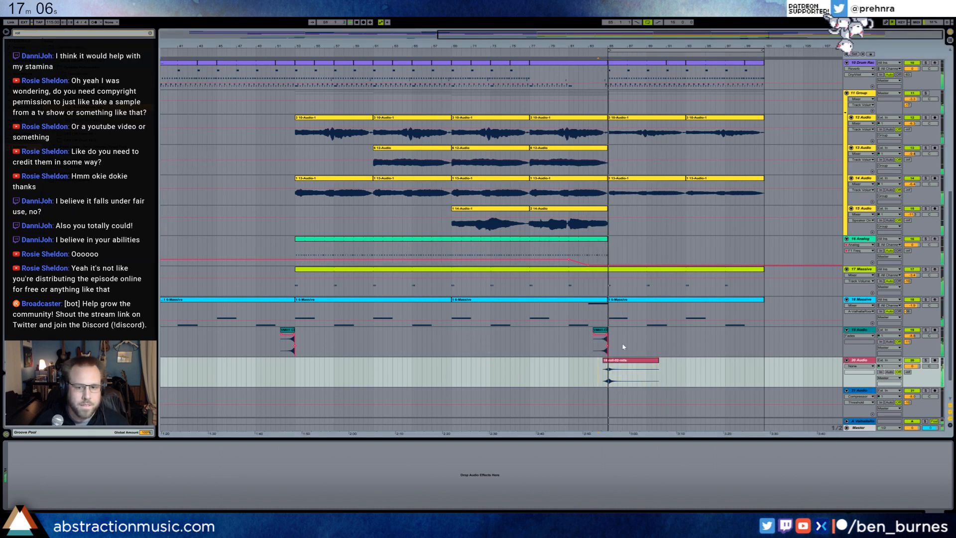
Adjust the ValhallaRoom send on 20 Audio and copy 19 Audio's Ping Pong Delay onto that track.
key(space)
drag(908, 372, 889, 370)
click(862, 335)
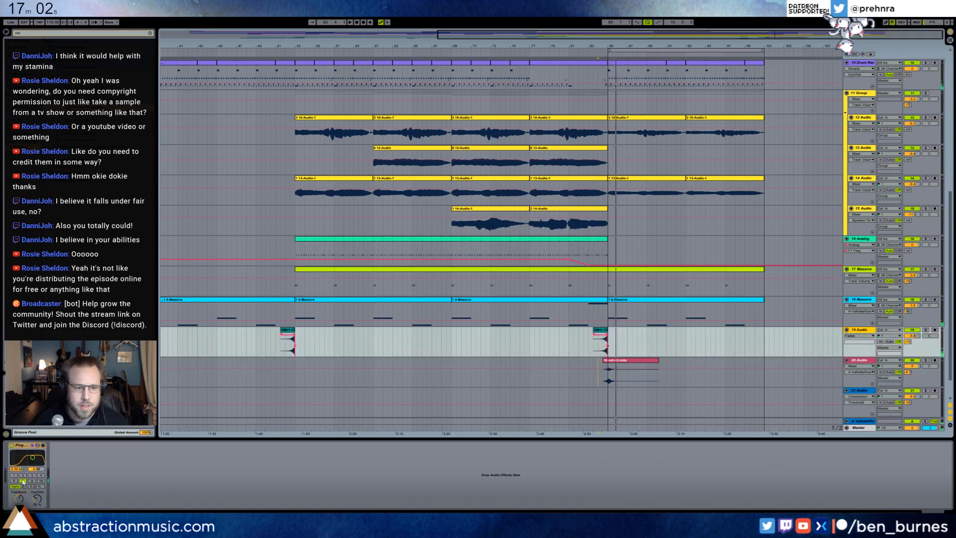
click(695, 377)
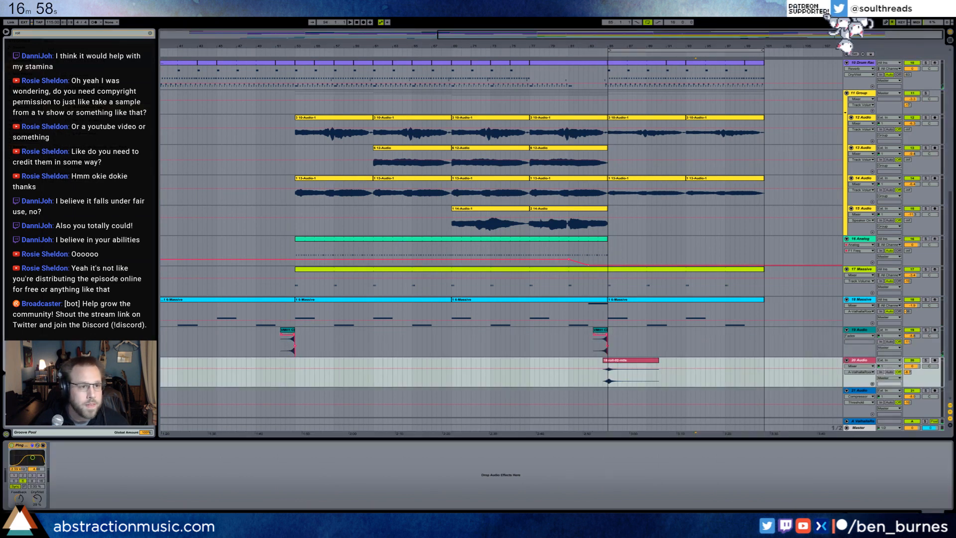
Clear the browser search and insert a high-pass Auto Filter before the Ping Pong Delay on 20 Audio.
click(37, 33)
click(20, 408)
drag(2, 412, 24, 488)
click(39, 491)
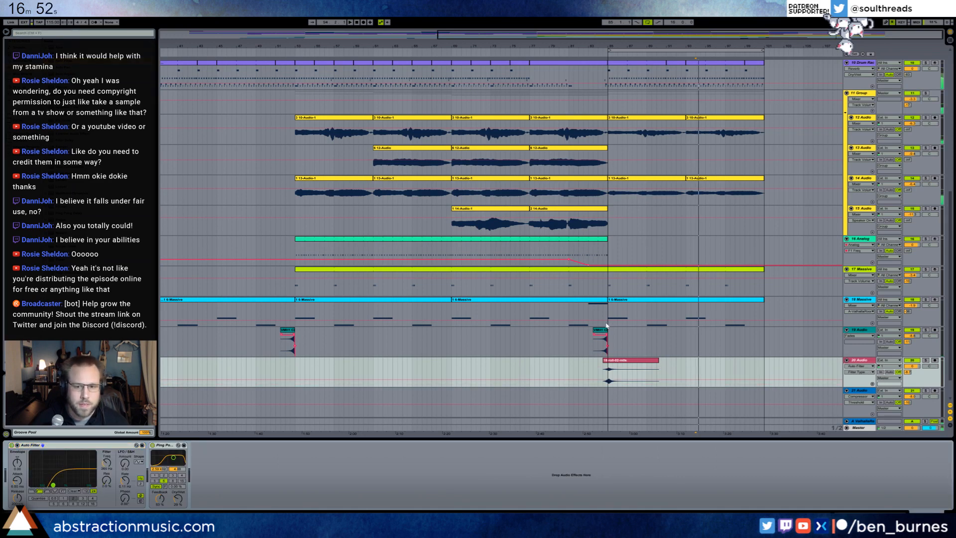
Delete the 19 Audio clip ending at bar 85 and shift the 20 Audio roll clip slightly earlier, aligning its peak with bar 85.
click(603, 331)
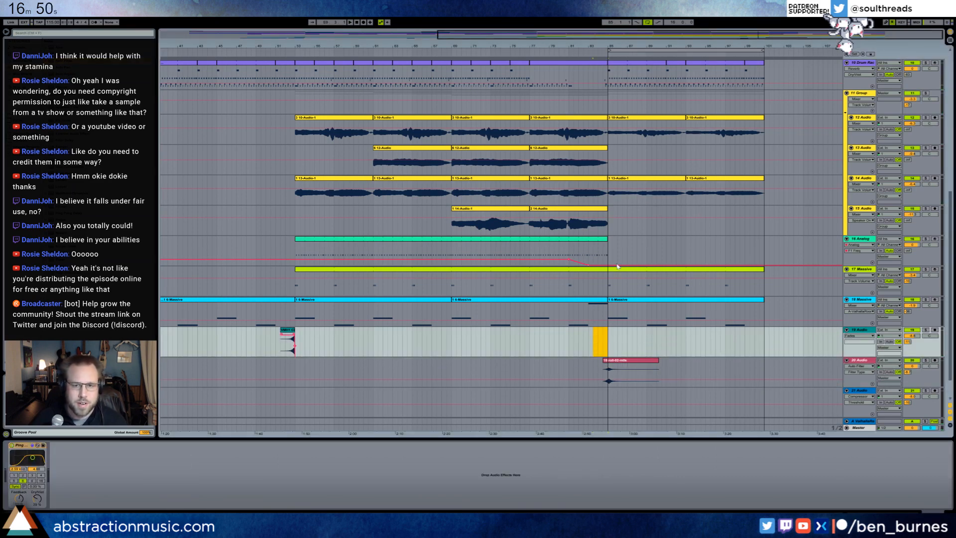
scroll(610, 350, up, 2)
scroll(610, 350, up, 3)
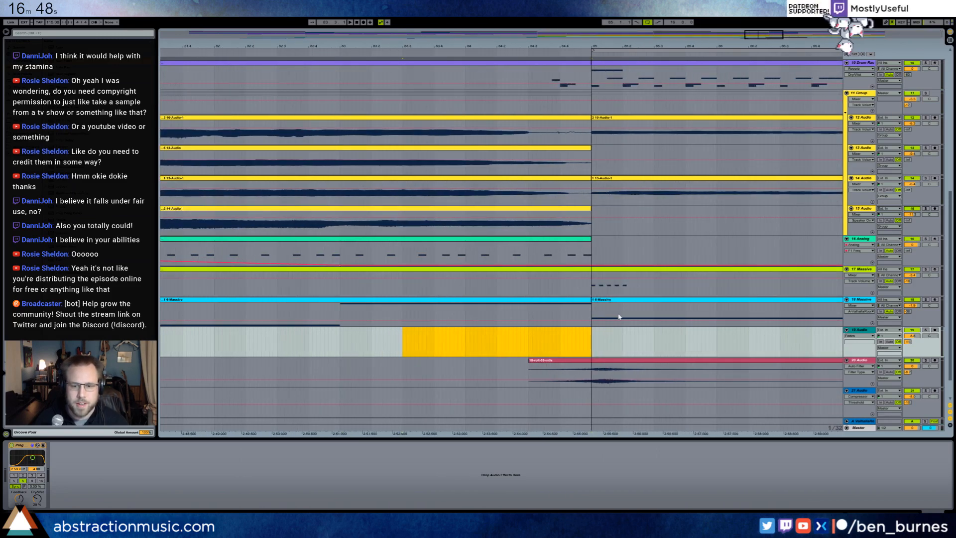
drag(619, 367, 598, 362)
key(space)
drag(766, 34, 766, 15)
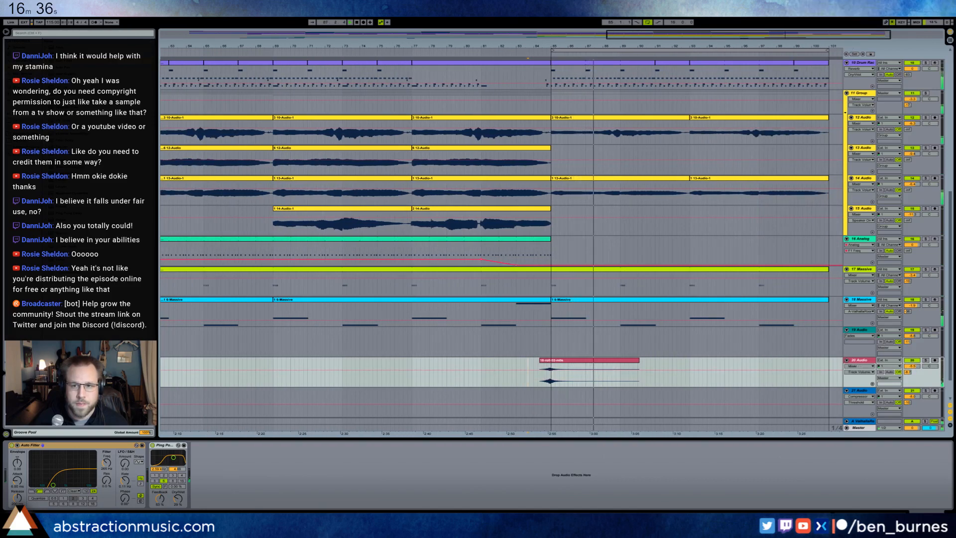
Review the arrangement track by track while the section from bar 85 plays, including the samples on 21 Audio.
drag(705, 46, 697, 26)
scroll(623, 252, up, 3)
scroll(622, 252, up, 2)
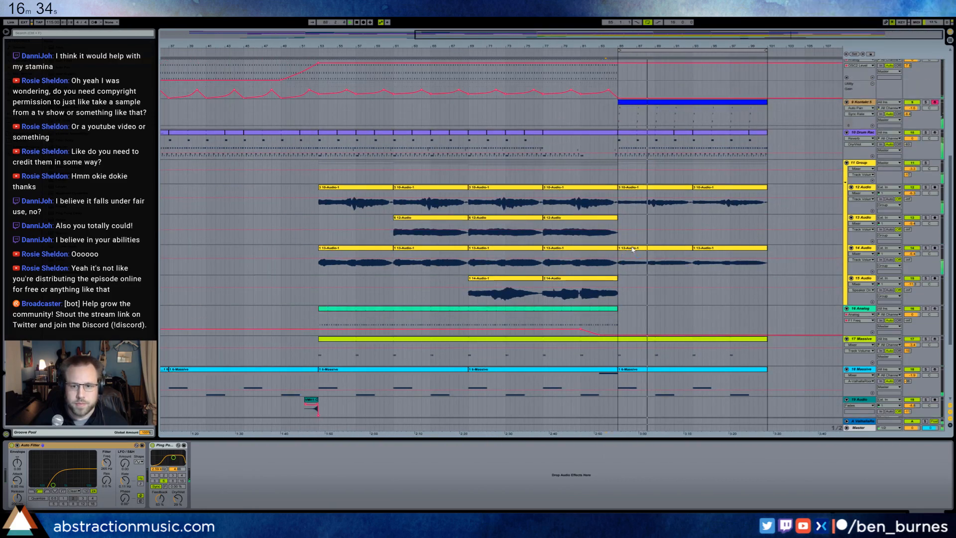
scroll(632, 249, up, 1)
scroll(632, 249, down, 5)
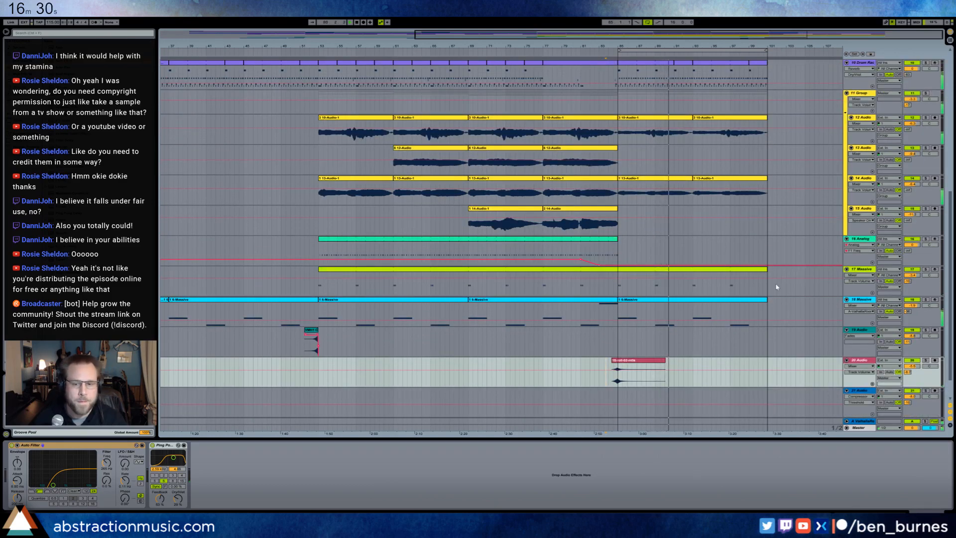
scroll(737, 328, down, 2)
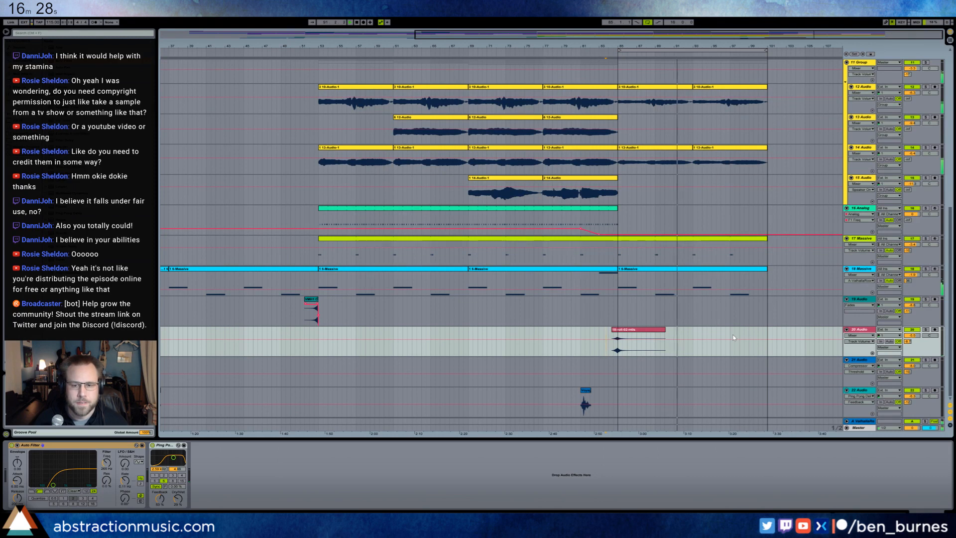
drag(498, 46, 498, 22)
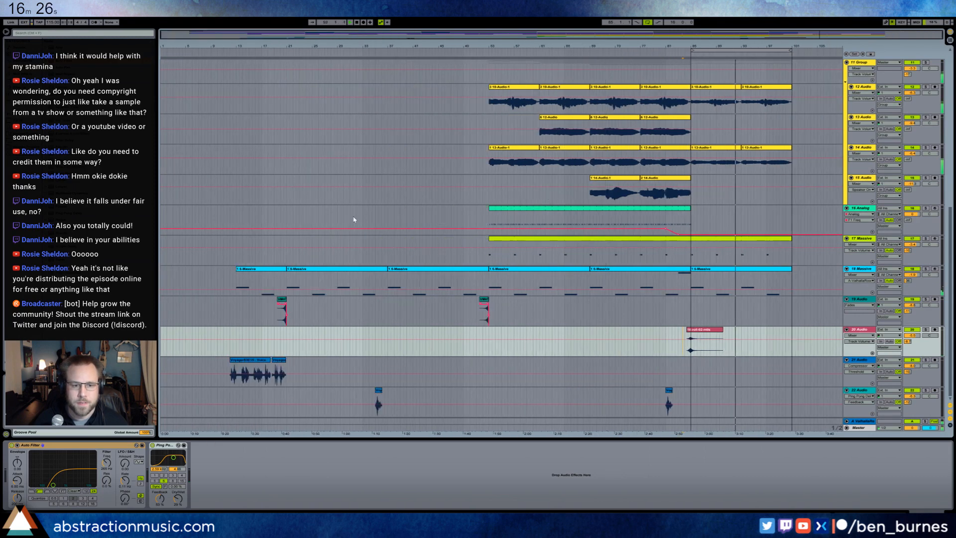
click(240, 364)
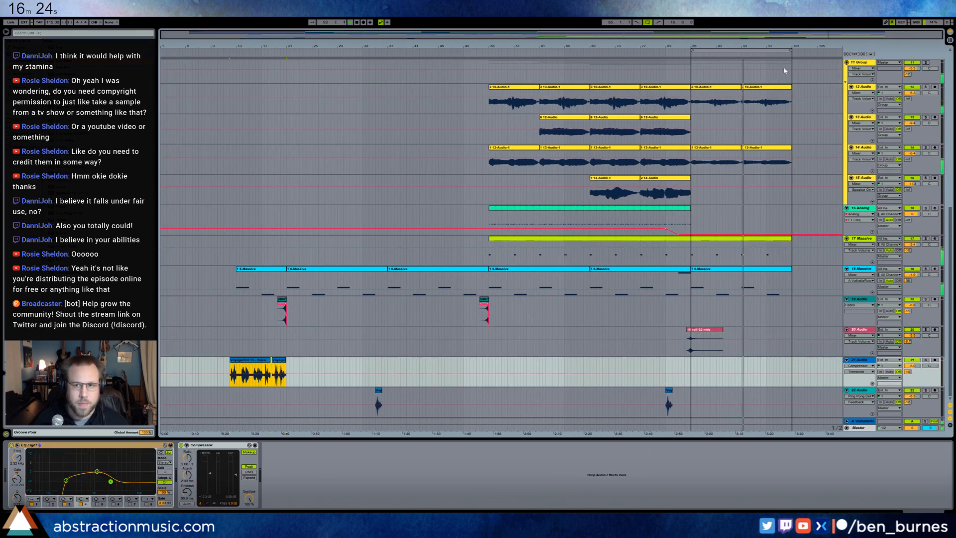
drag(798, 45, 788, 56)
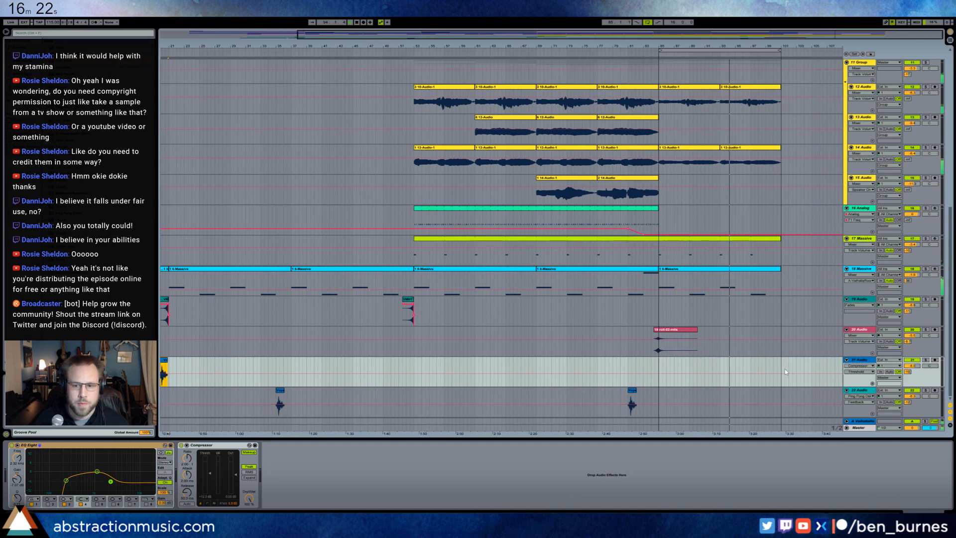
scroll(791, 370, up, 8)
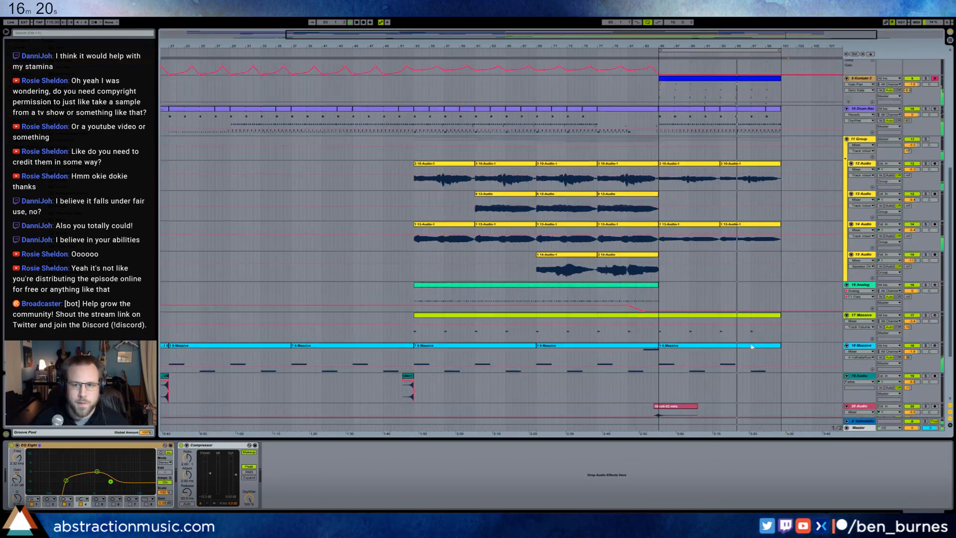
scroll(723, 183, up, 5)
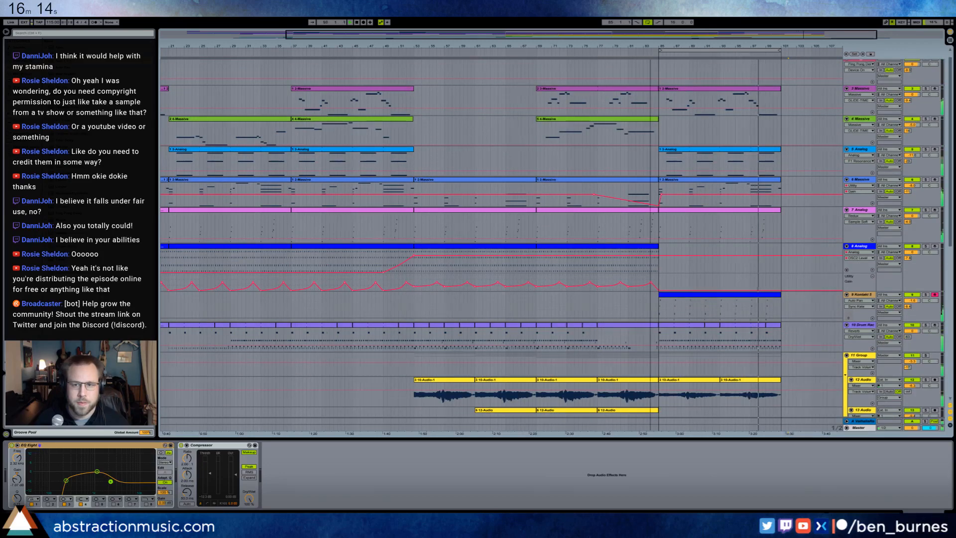
key(minus)
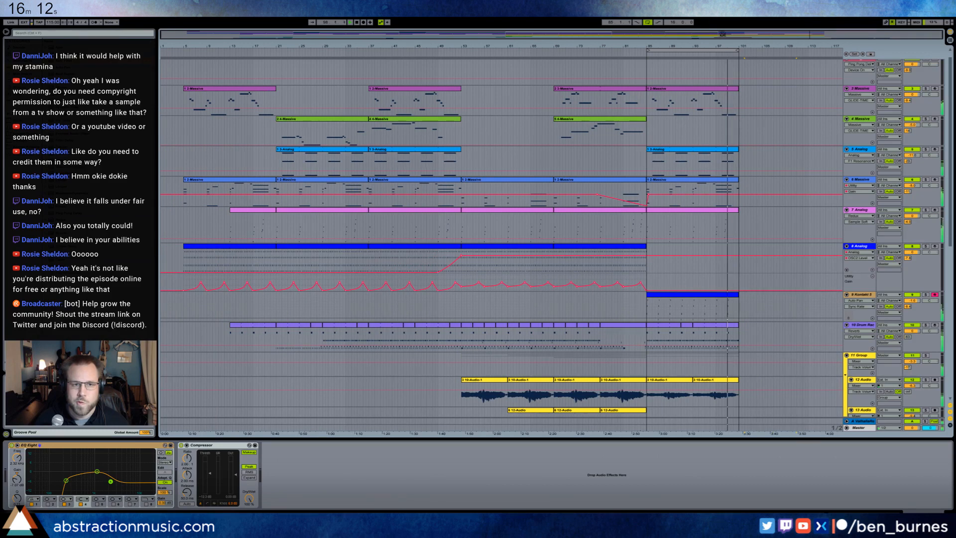
Open the 3 Massive clip at bar 85 and lower the three notes before its bar 6 to G#3, C4 and A#3.
click(712, 89)
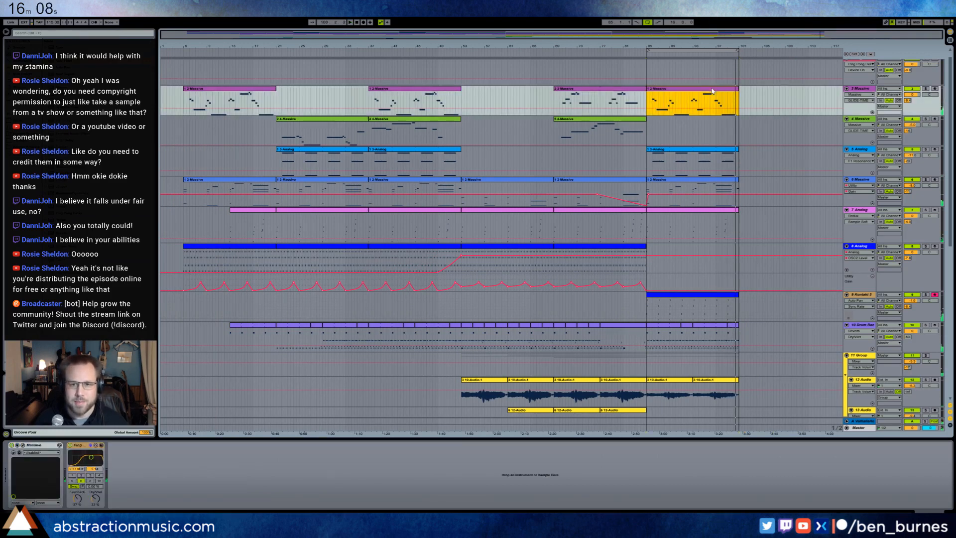
double_click(712, 91)
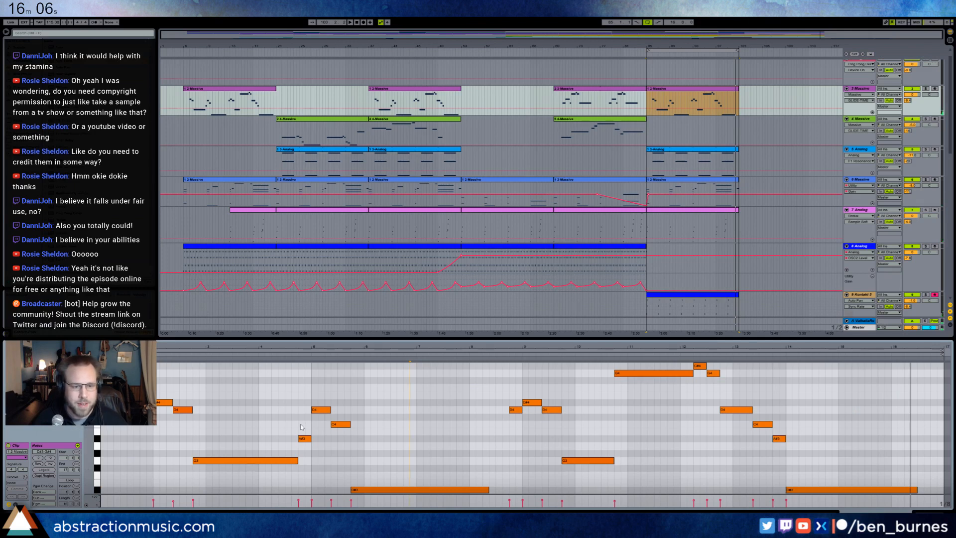
click(304, 439)
drag(305, 440, 315, 452)
drag(326, 405, 343, 426)
key(Down)
key(Down)
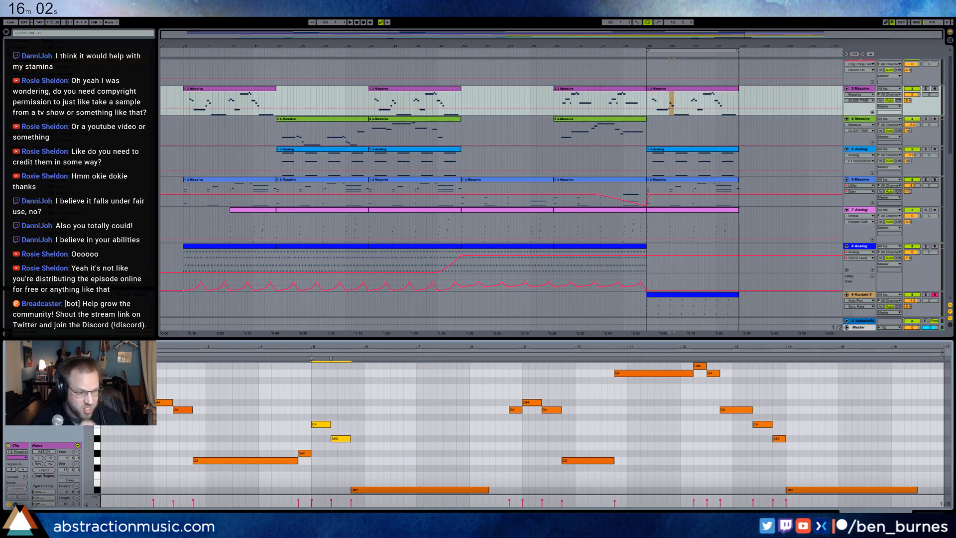
key(space)
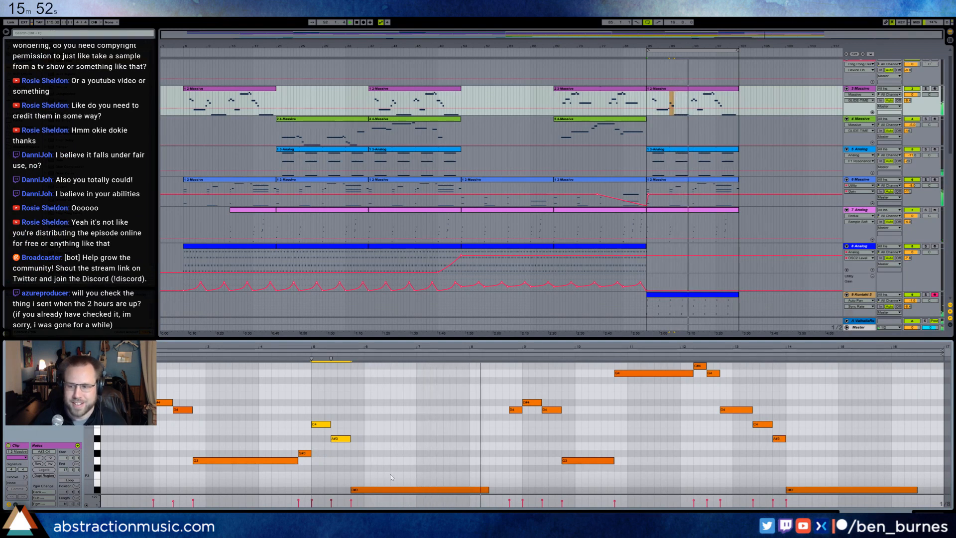
click(397, 481)
key(space)
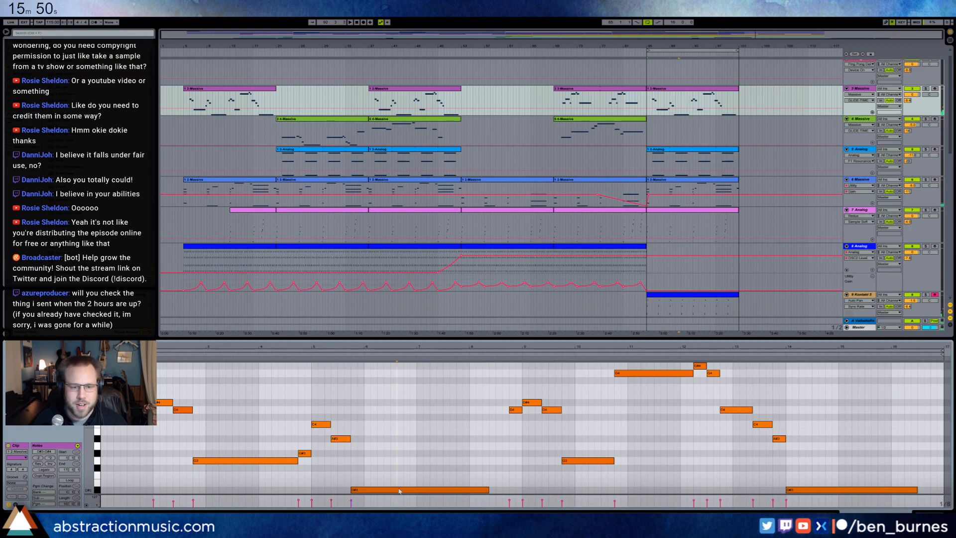
Rework the clip's phrase at bar 9: shorten the D#4, pull the following D4 earlier and add a short C4 after it.
click(504, 354)
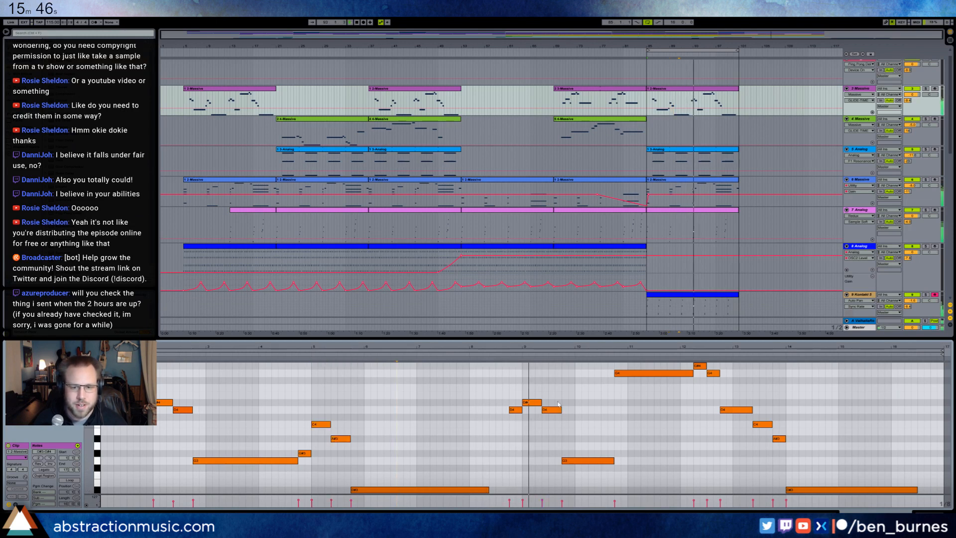
drag(541, 402, 529, 402)
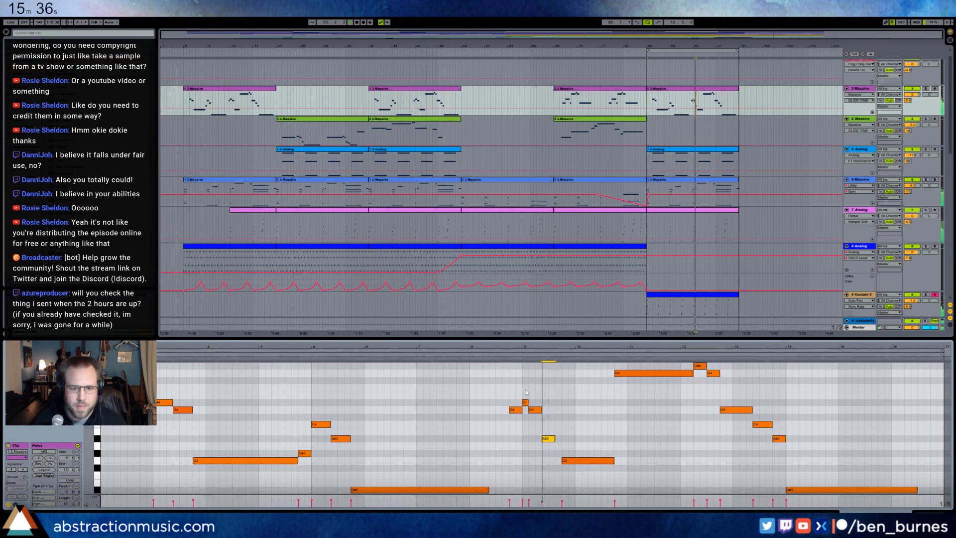
drag(551, 441, 546, 428)
click(520, 358)
key(space)
Raise the G3 after the bar 9 phrase to G4 and merge it with the adjoining G4 into one sustained note.
drag(578, 461, 577, 373)
key(ctrl+a)
key(space)
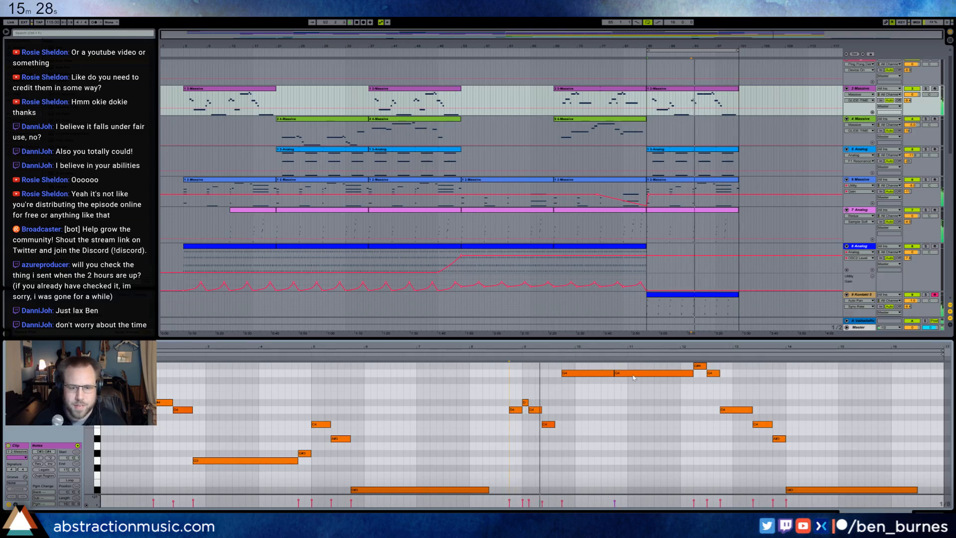
click(550, 424)
scroll(664, 410, up, 2)
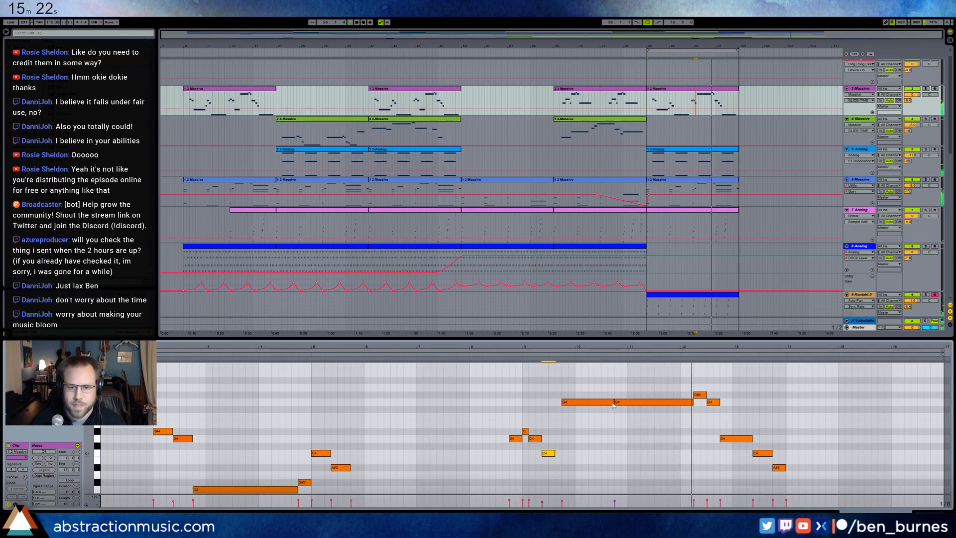
drag(615, 402, 648, 402)
key(ctrl+z)
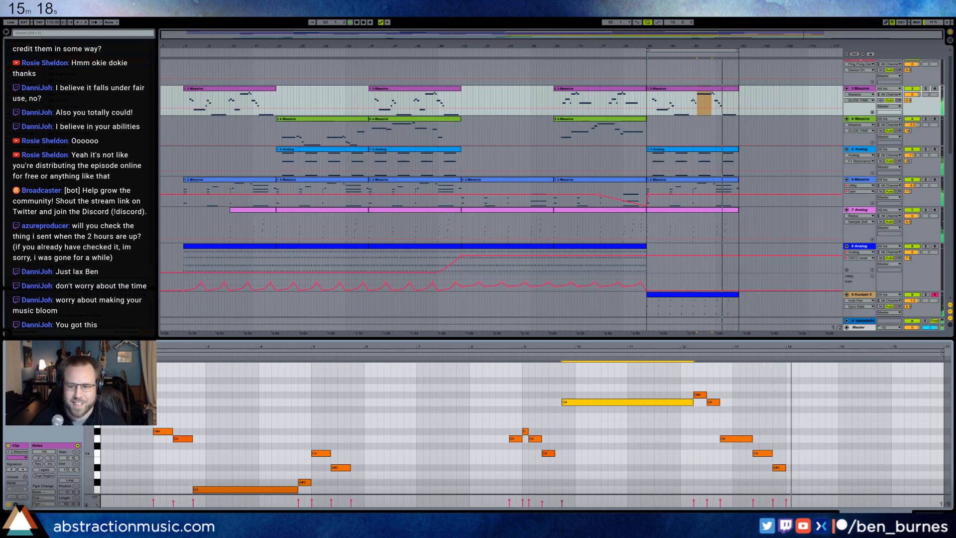
click(772, 190)
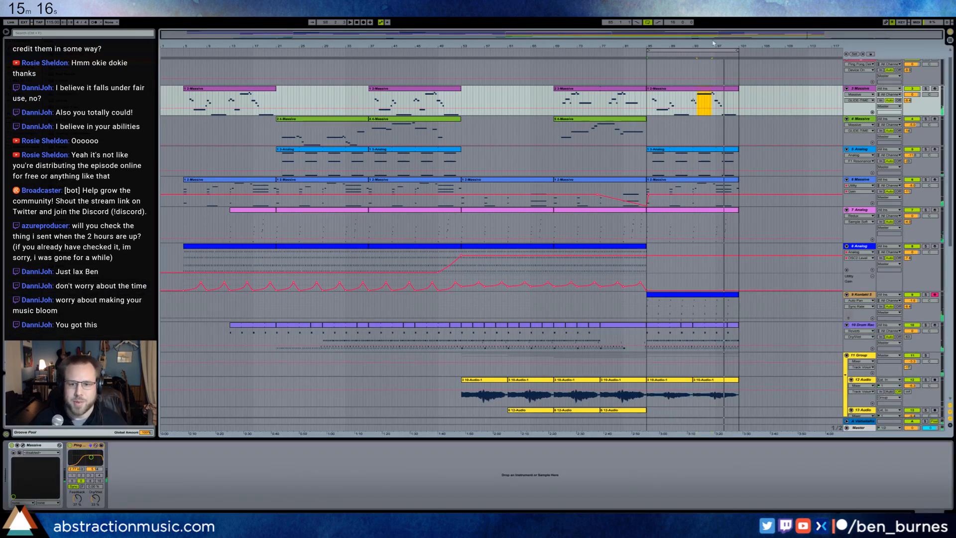
Copy the 10 Drum Rack section from bars 21 to 29 twice in a row, filling bars 101 to 117.
scroll(743, 230, down, 2)
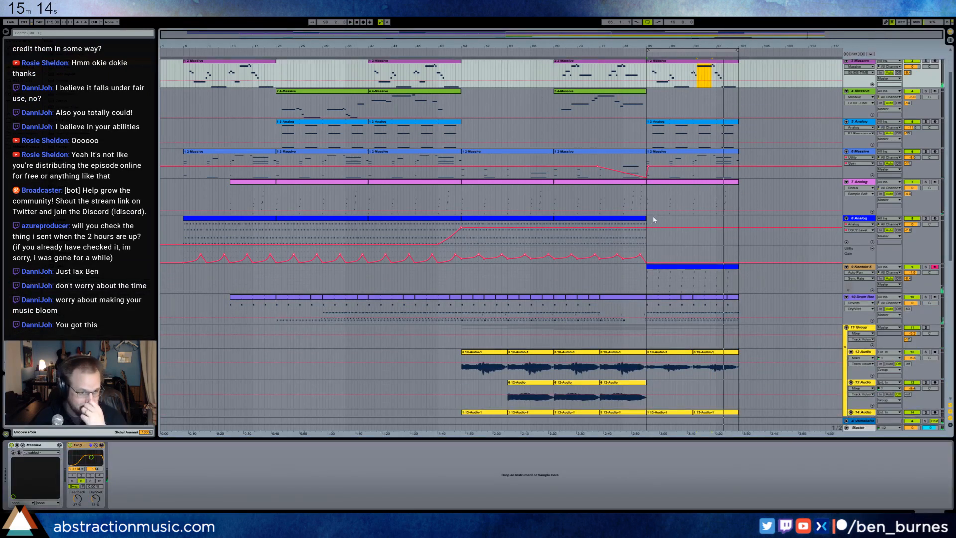
click(302, 299)
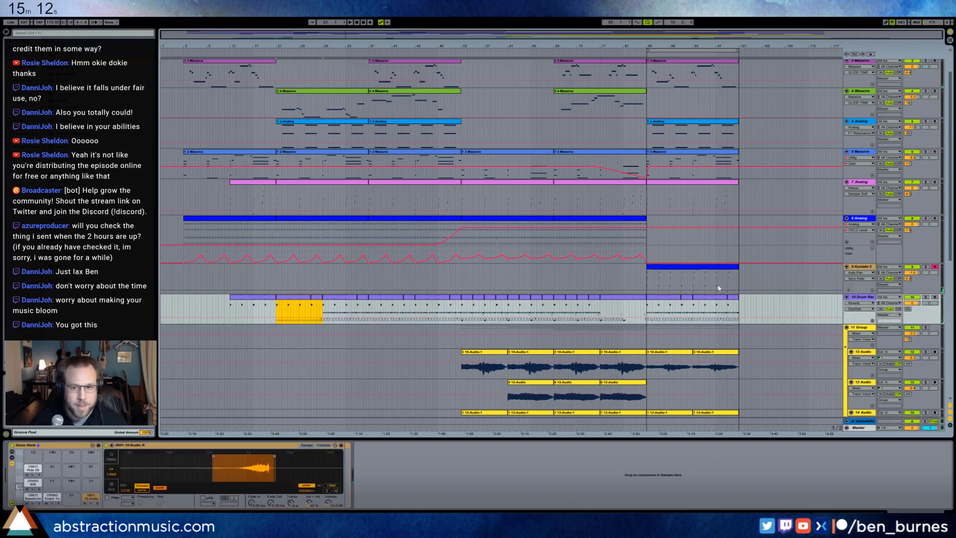
key(ctrl+d)
key(ctrl+d)
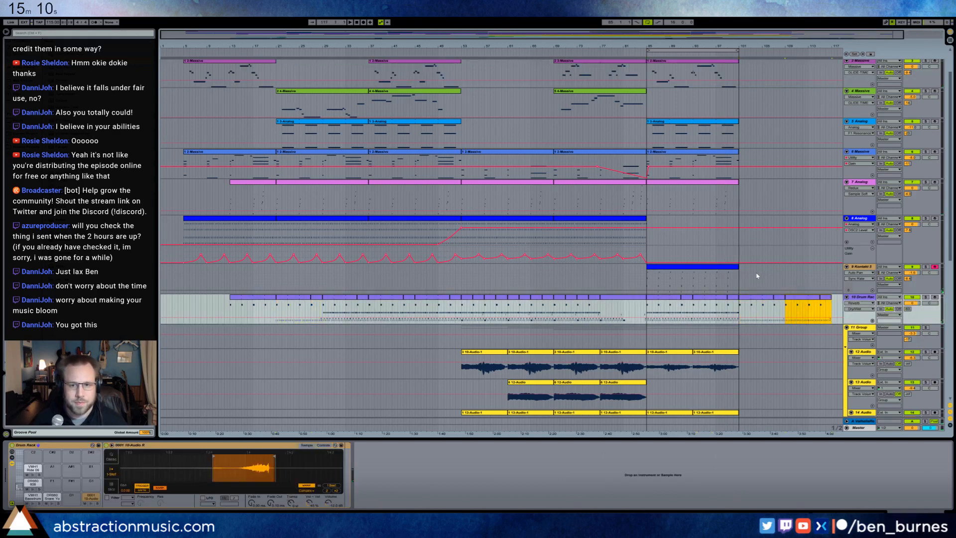
Copy the Click track's clip to bar 85 so that it spans bars 85 to 117.
scroll(725, 178, up, 3)
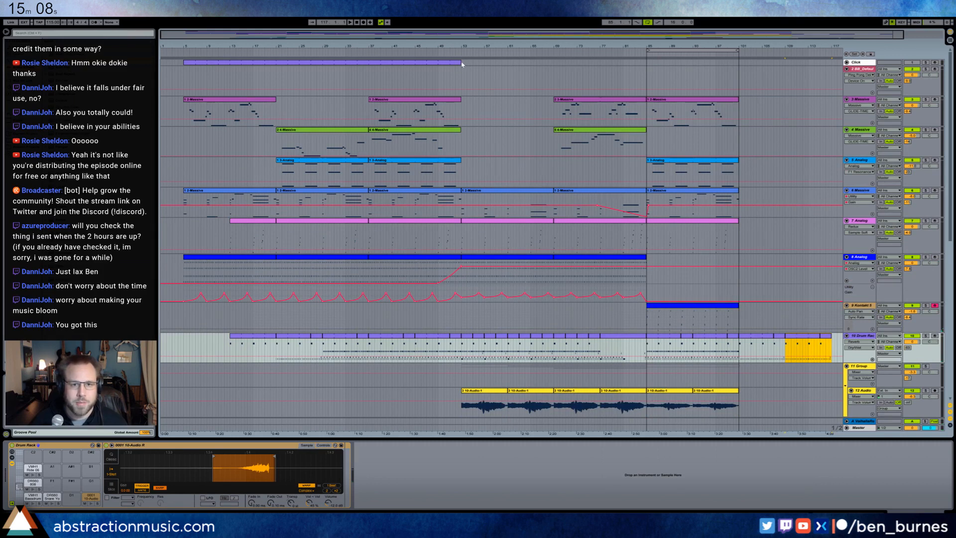
click(394, 62)
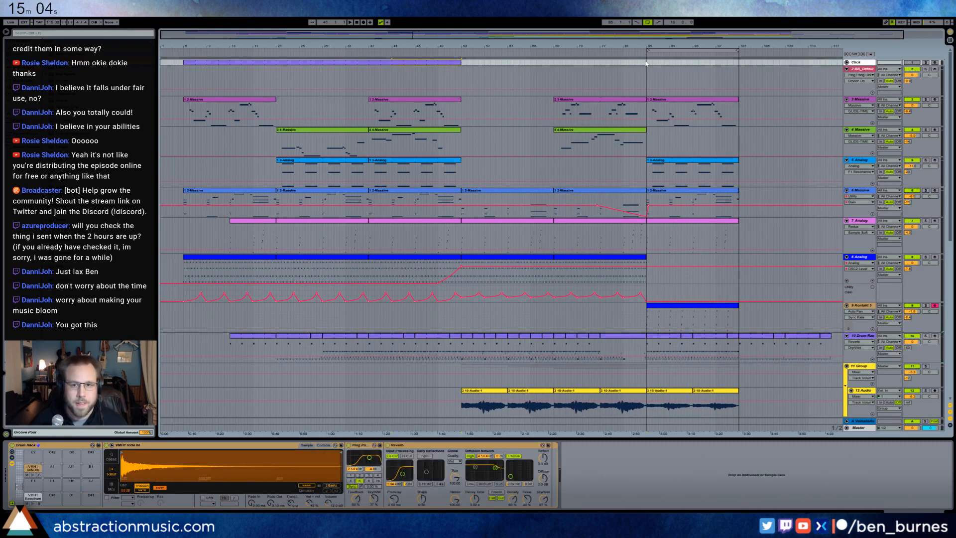
drag(721, 64, 829, 73)
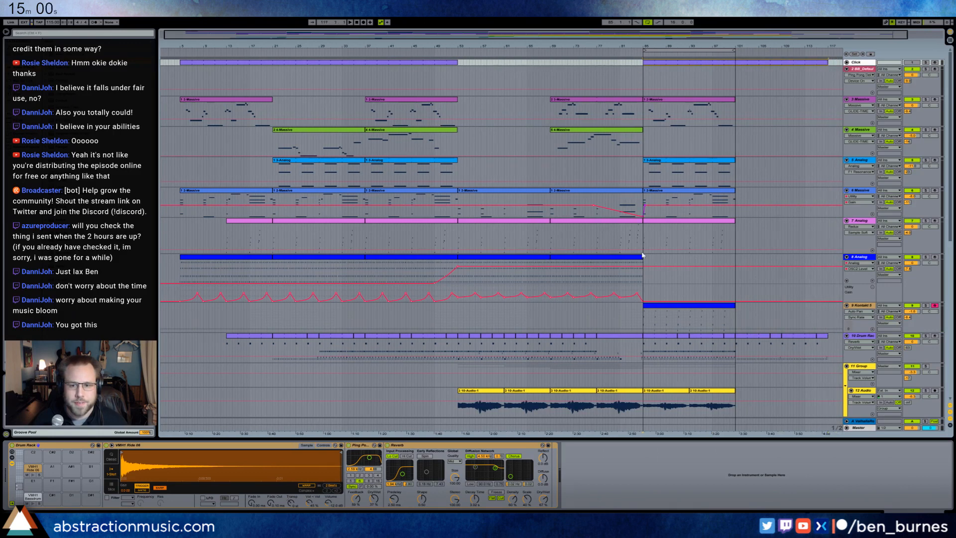
Copy the sidechain Compressor from 6 Massive to the end of the 11 Group effect chain and play the section from bar 85.
click(713, 199)
click(347, 446)
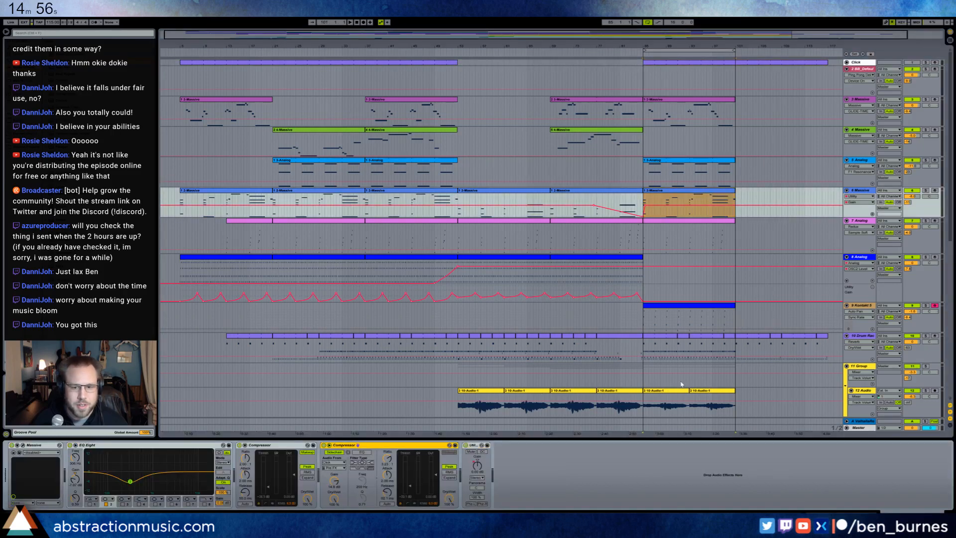
click(741, 377)
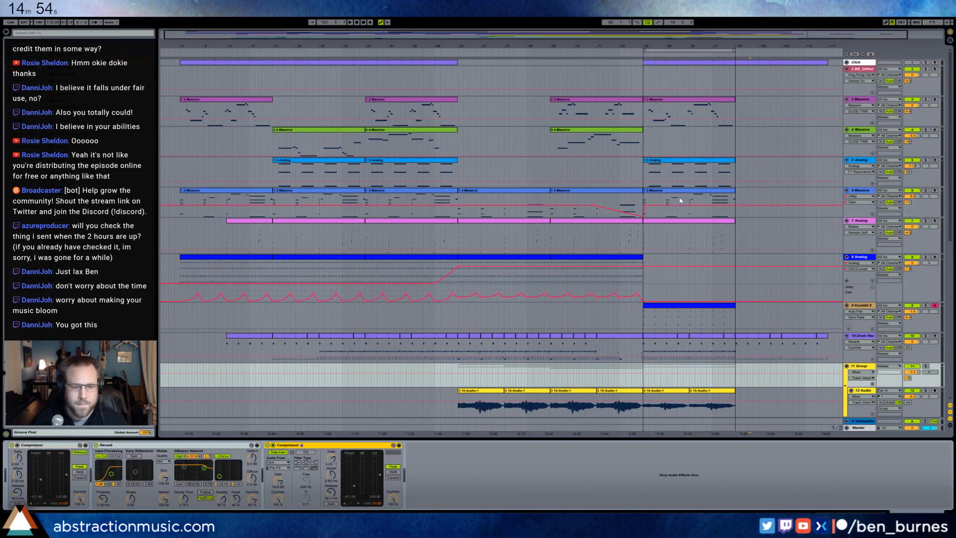
key(space)
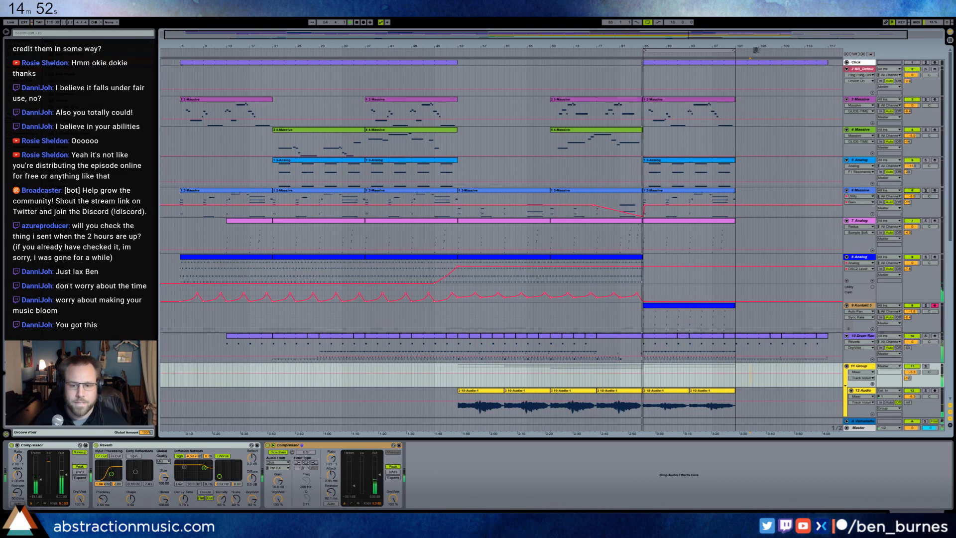
Move the loop region to bars 101 to 117 and bring up the synth window of the 4 Massive track.
drag(771, 33, 728, 40)
drag(790, 62, 818, 67)
scroll(751, 202, down, 4)
scroll(745, 209, up, 4)
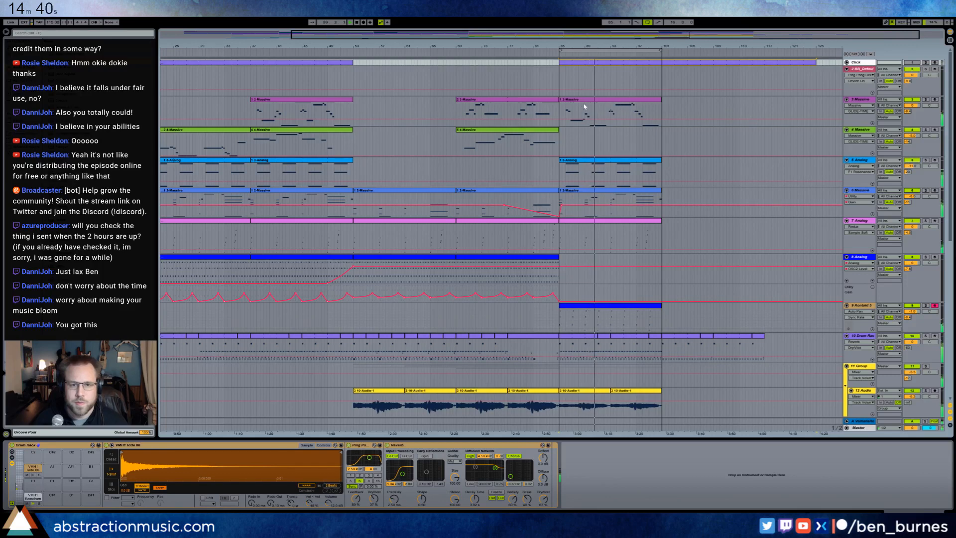
click(664, 135)
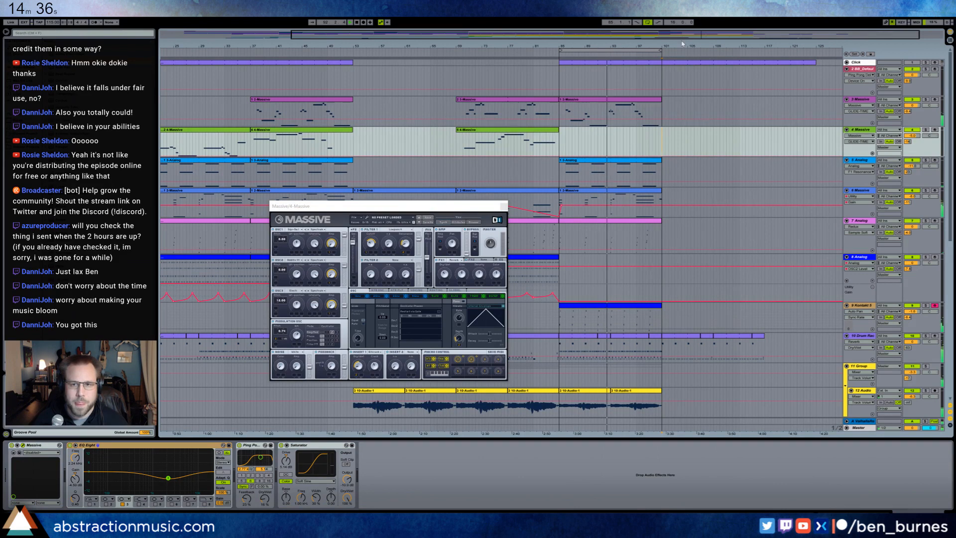
drag(686, 35, 689, 122)
click(606, 49)
key(Up)
drag(466, 206, 356, 208)
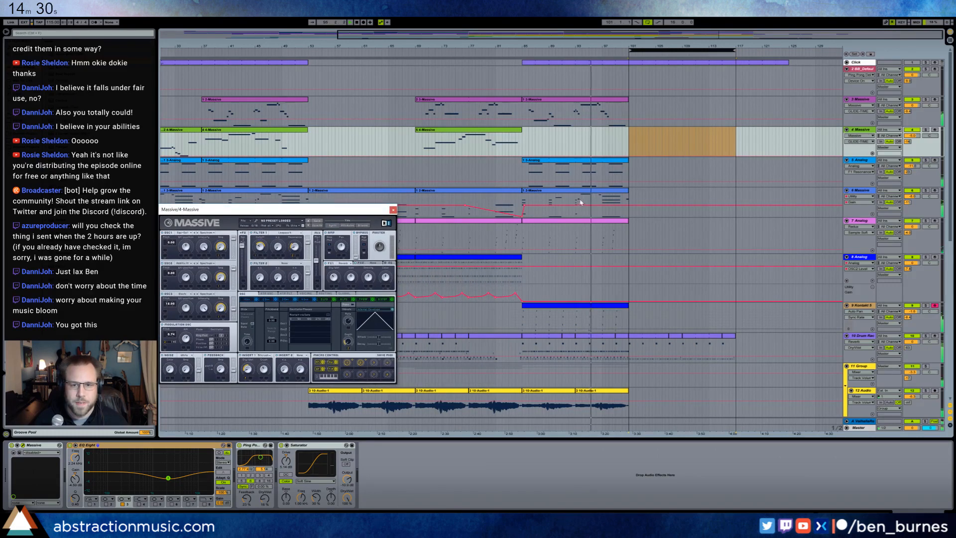
Copy the 6 Massive clip from bars 37 to 53 to bar 101.
click(591, 190)
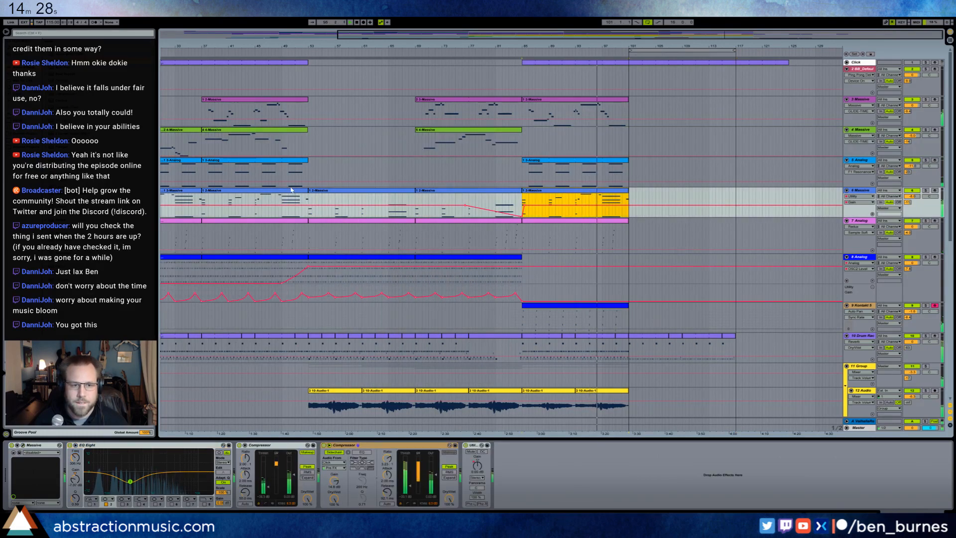
click(294, 192)
click(632, 200)
key(ctrl+v)
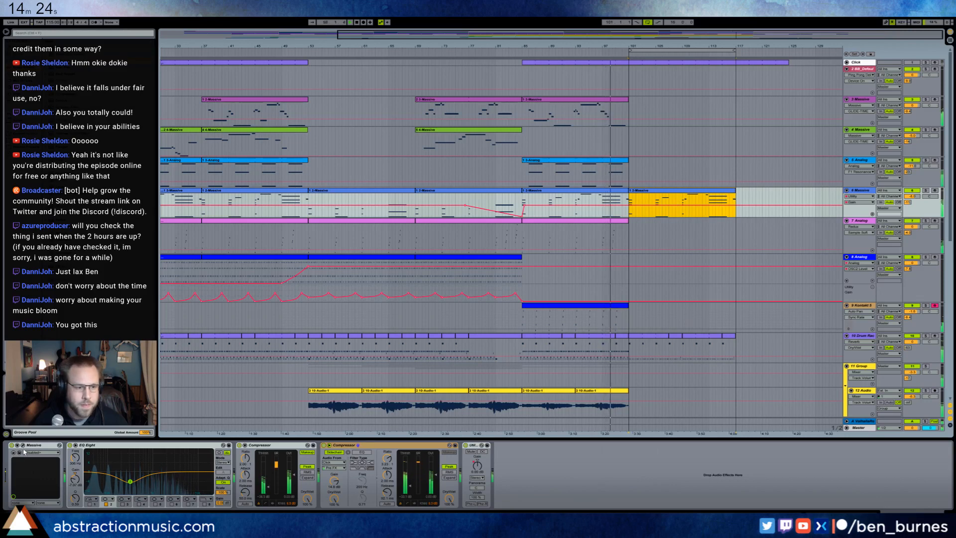
Automate the Filter 1 cutoff on 6 Massive with a gradual fall from bar 101 to about bar 121.
click(451, 194)
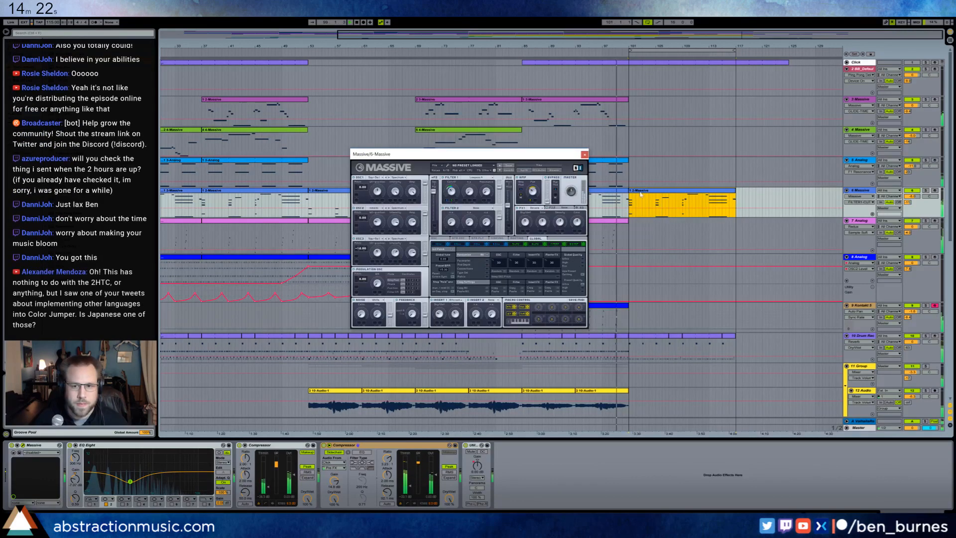
drag(643, 208, 644, 217)
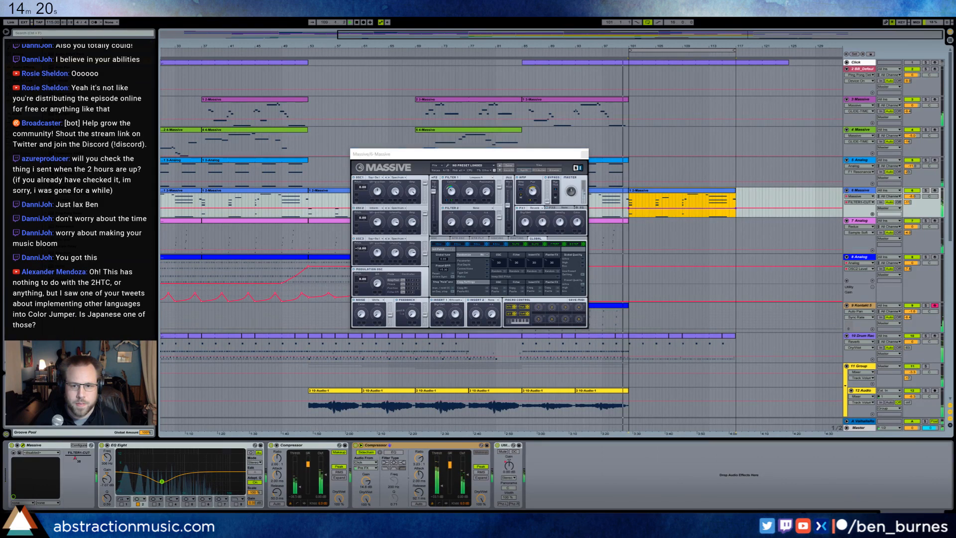
click(628, 216)
click(693, 212)
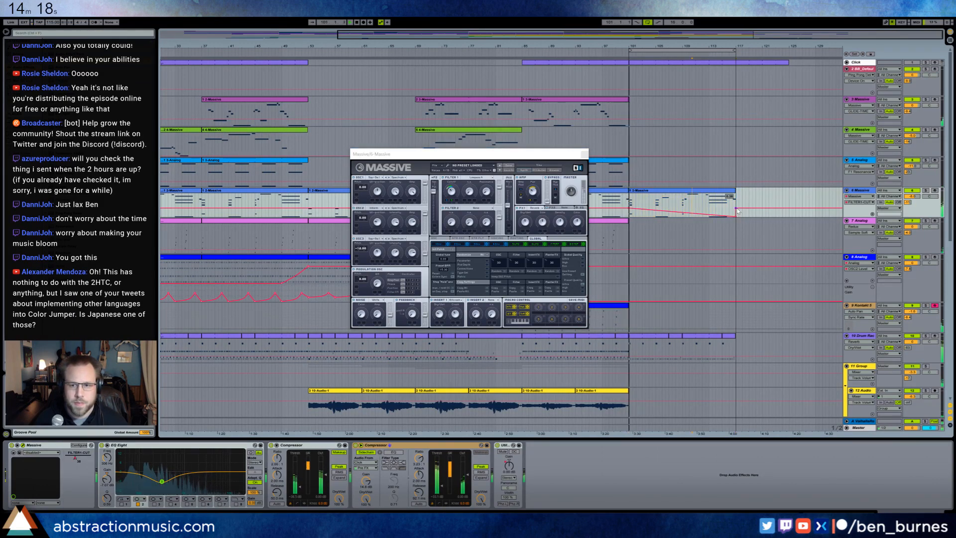
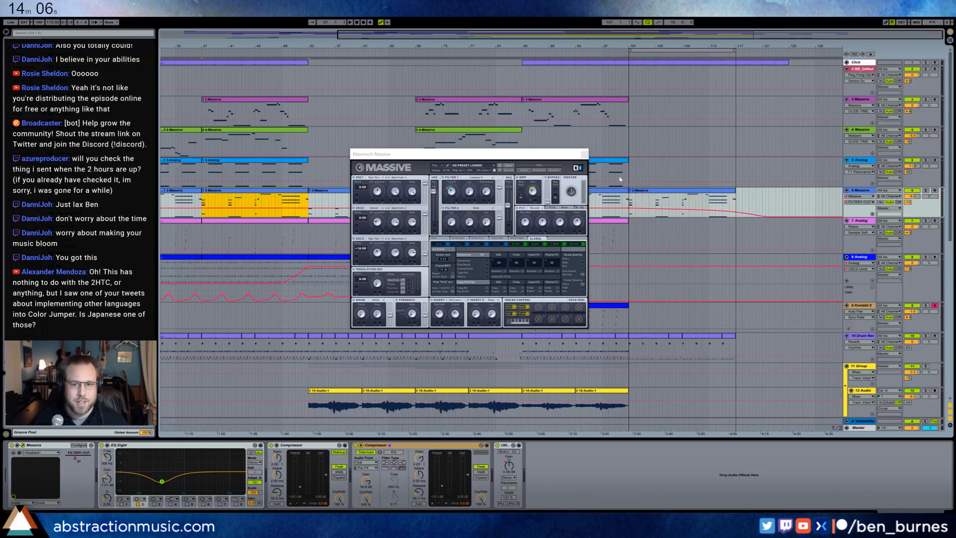
Lock the automation envelopes and paste the 6 Massive clip at bar 117, shortening it to end around bar 124.
click(871, 55)
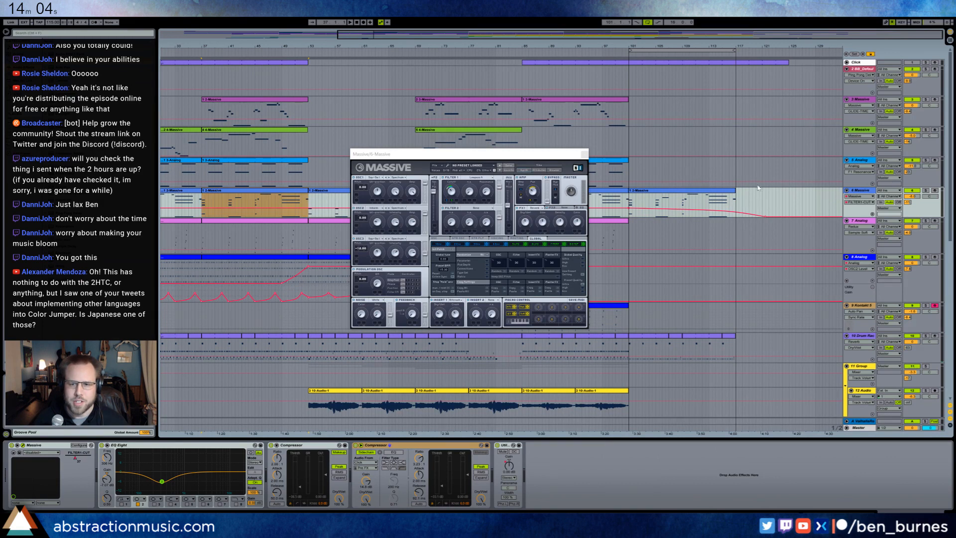
click(736, 203)
key(ctrl+v)
drag(746, 39, 790, 40)
drag(787, 191, 733, 195)
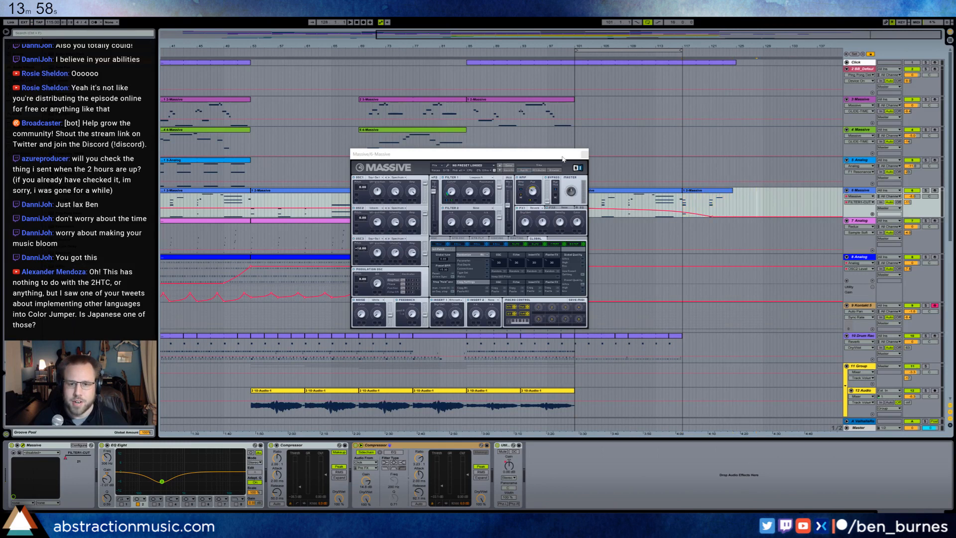
Move the Massive window aside and review which tracks have material after bar 101.
drag(560, 156, 407, 155)
click(607, 172)
scroll(673, 281, down, 1)
scroll(673, 283, down, 2)
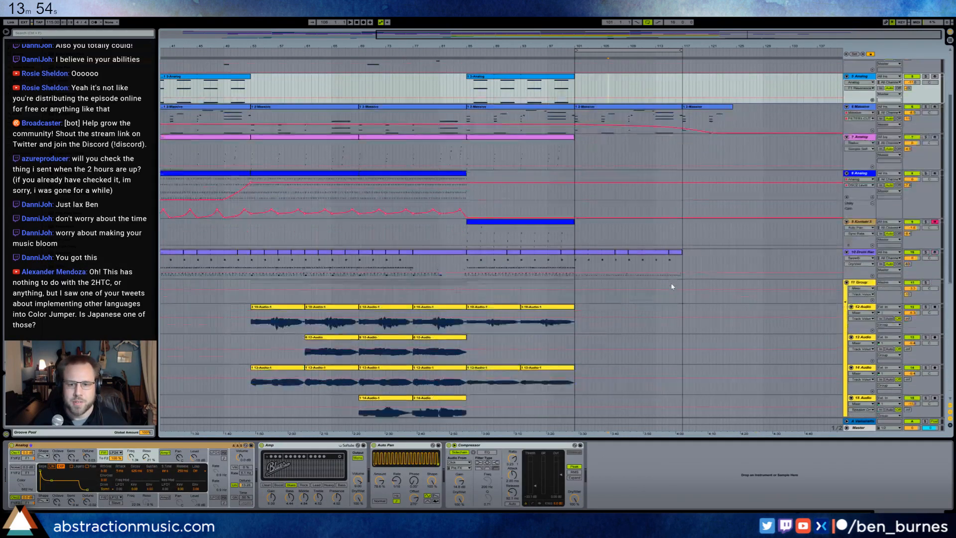
scroll(681, 281, up, 3)
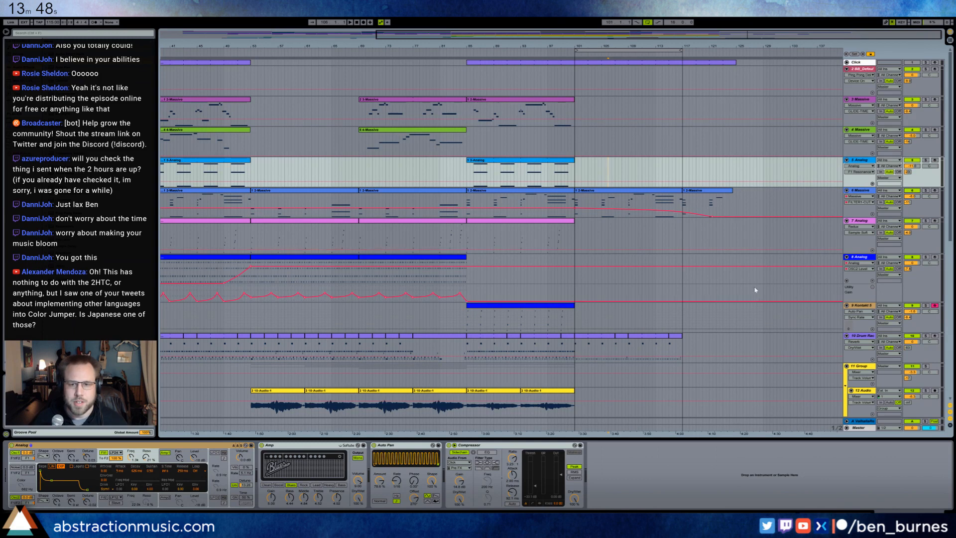
scroll(623, 406, down, 7)
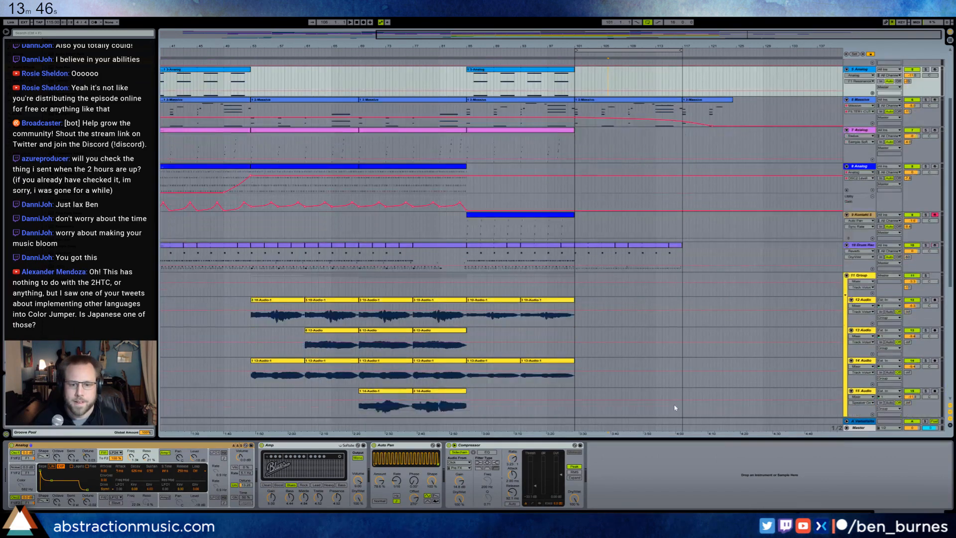
scroll(623, 406, down, 3)
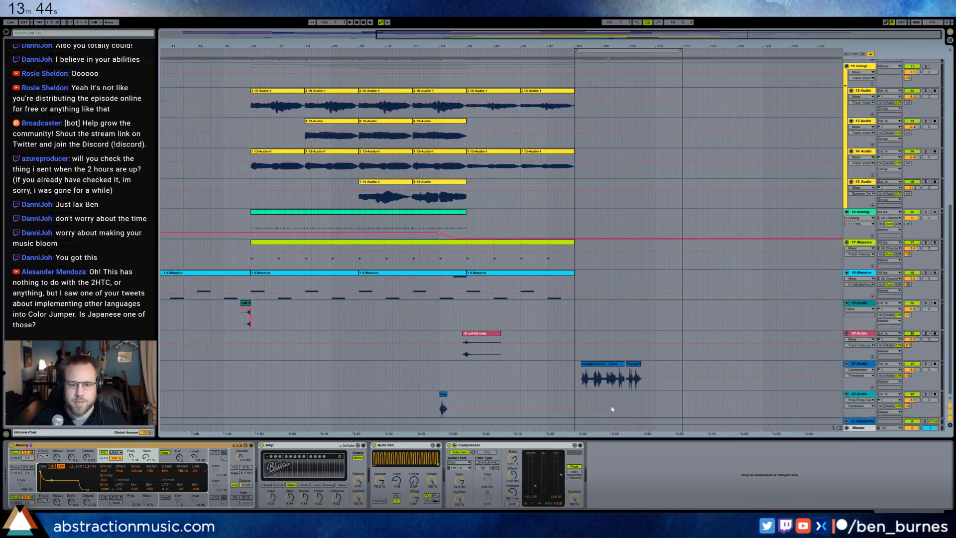
Select the two clips on 21 Audio just after bar 101, inspect their sample settings and look over the other tracks.
click(607, 365)
drag(612, 365, 634, 370)
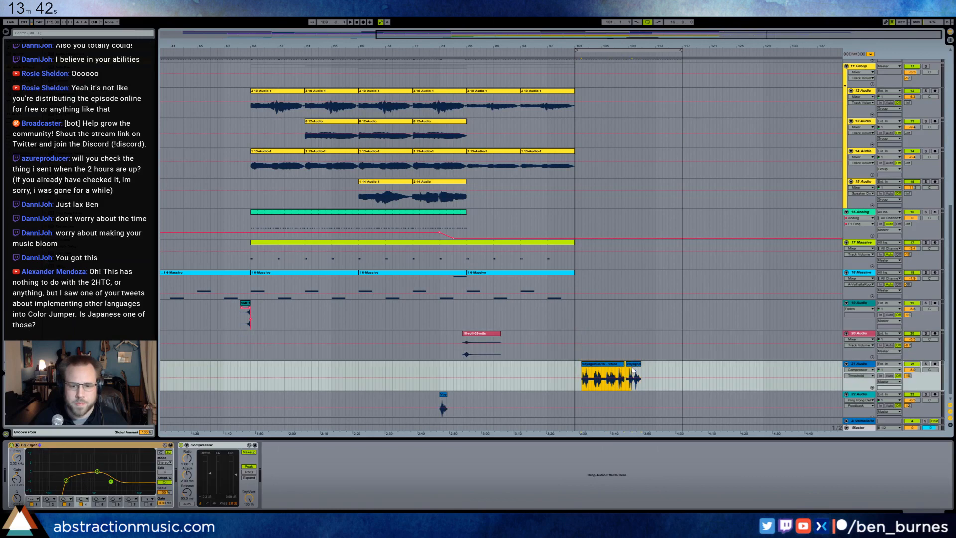
click(747, 511)
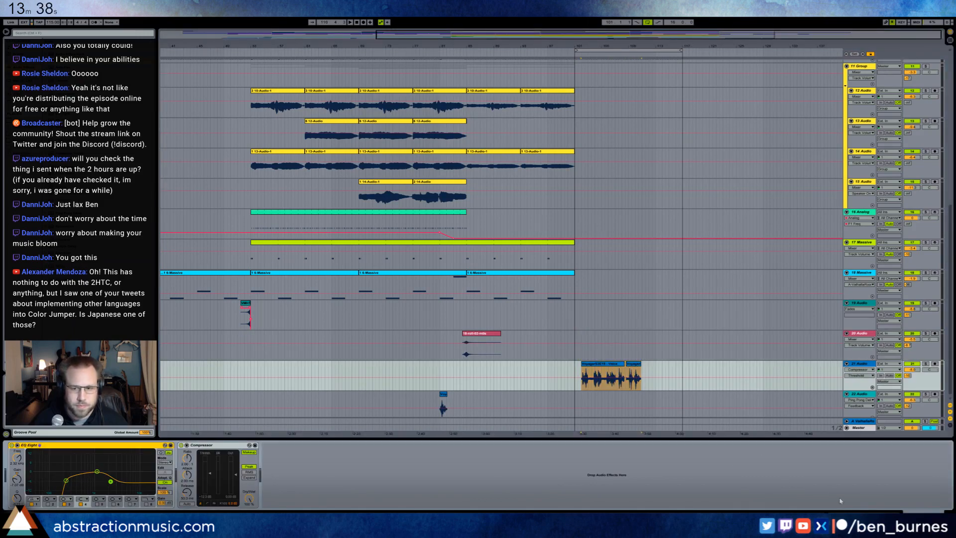
key(shift+Tab)
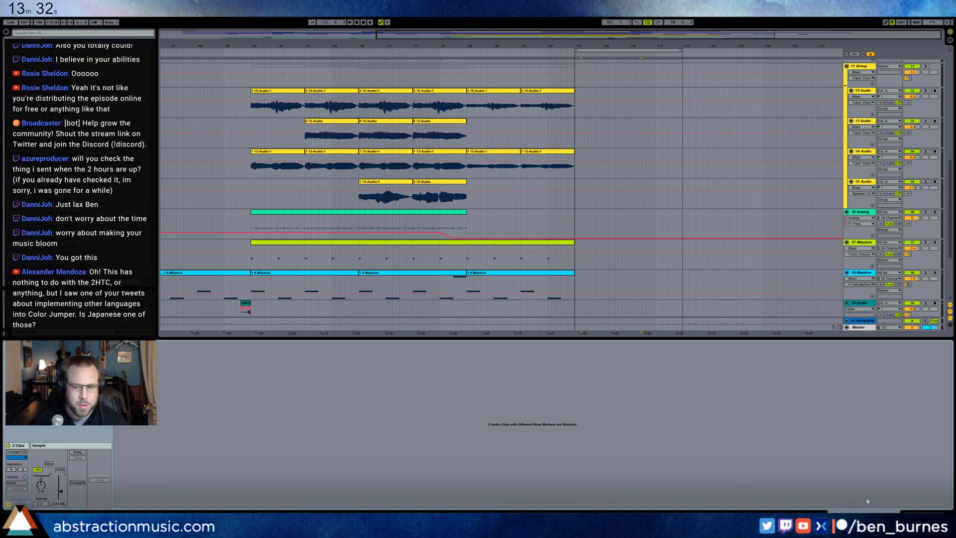
key(shift+Tab)
scroll(639, 392, up, 5)
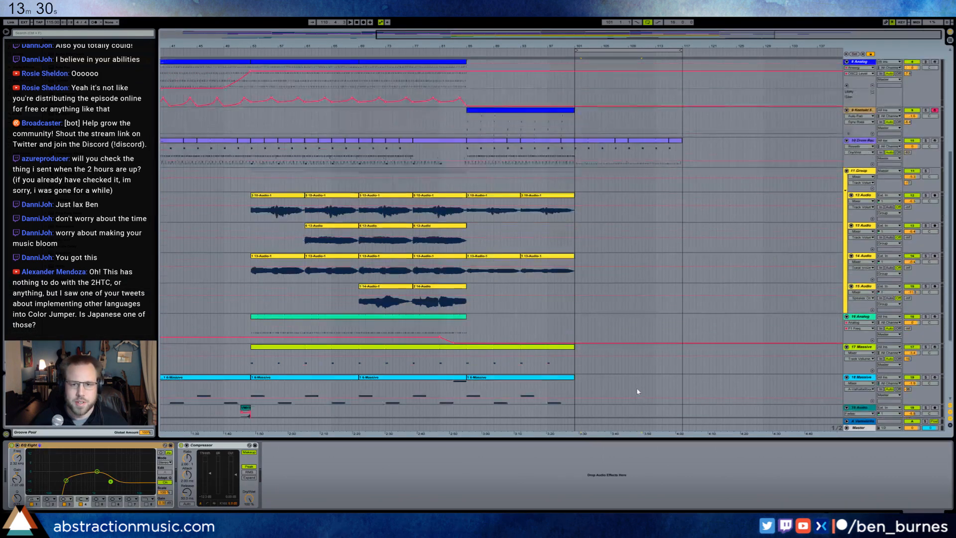
scroll(634, 393, down, 4)
scroll(630, 397, down, 1)
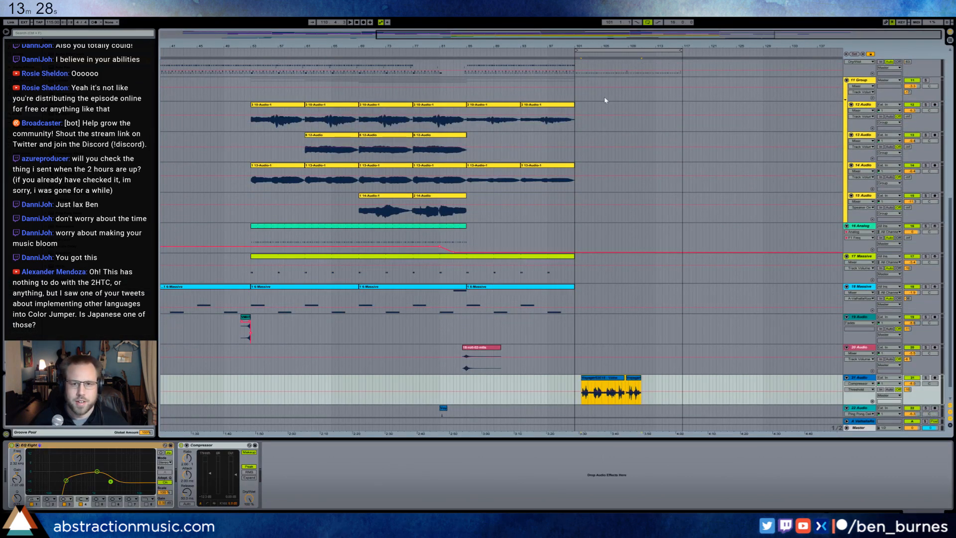
scroll(605, 97, up, 10)
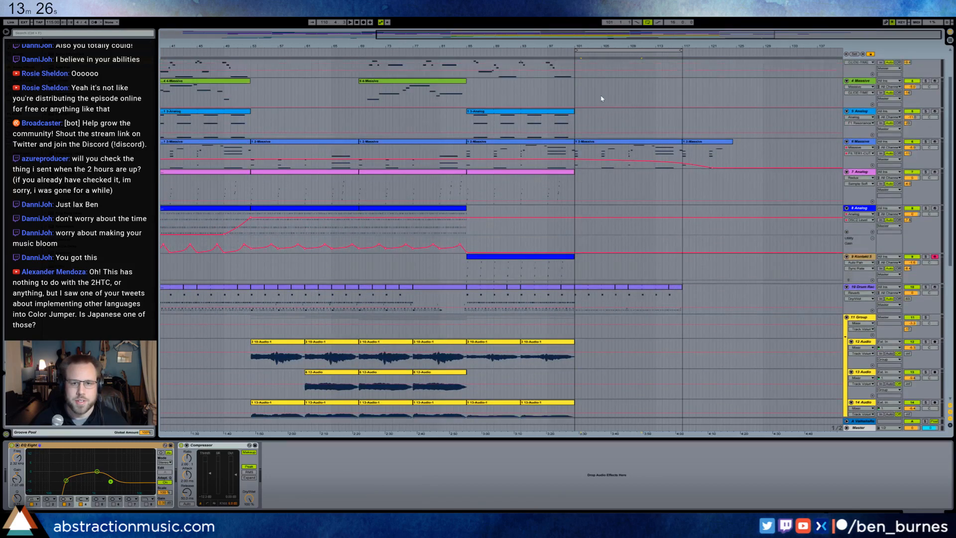
scroll(593, 92, up, 2)
Play from bar 85, copy the 9 Kontakt clip beyond bar 101 and insert an Auto Filter before its Auto Pan.
click(464, 56)
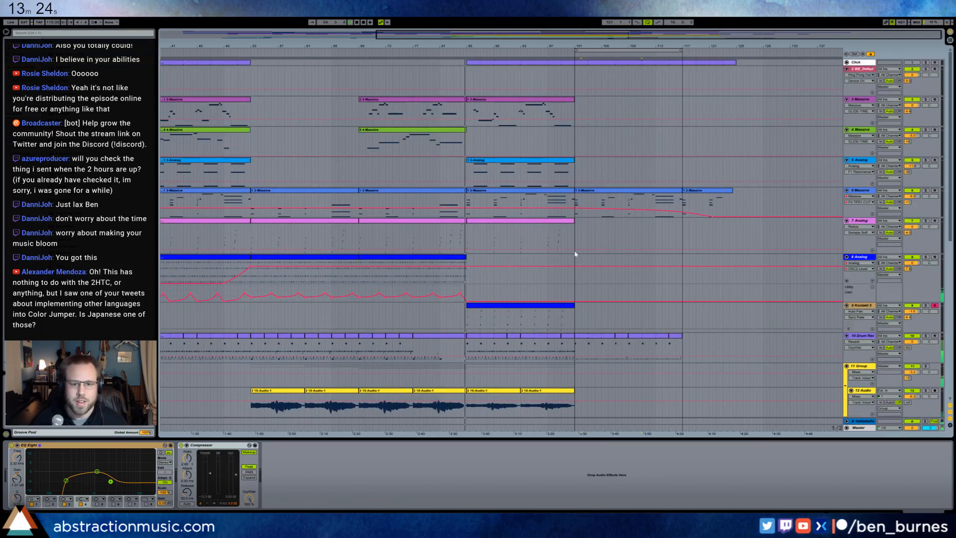
drag(554, 306, 668, 318)
drag(65, 115, 83, 489)
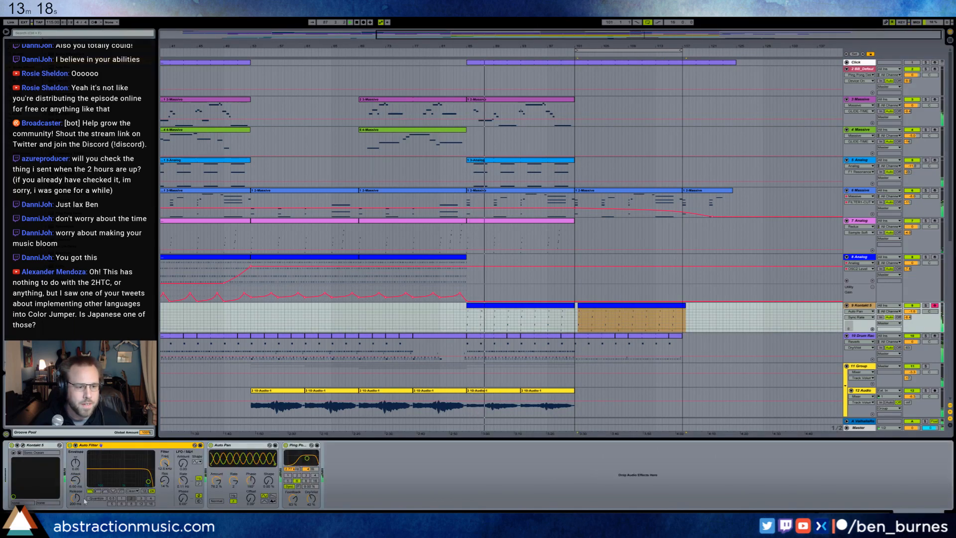
click(165, 463)
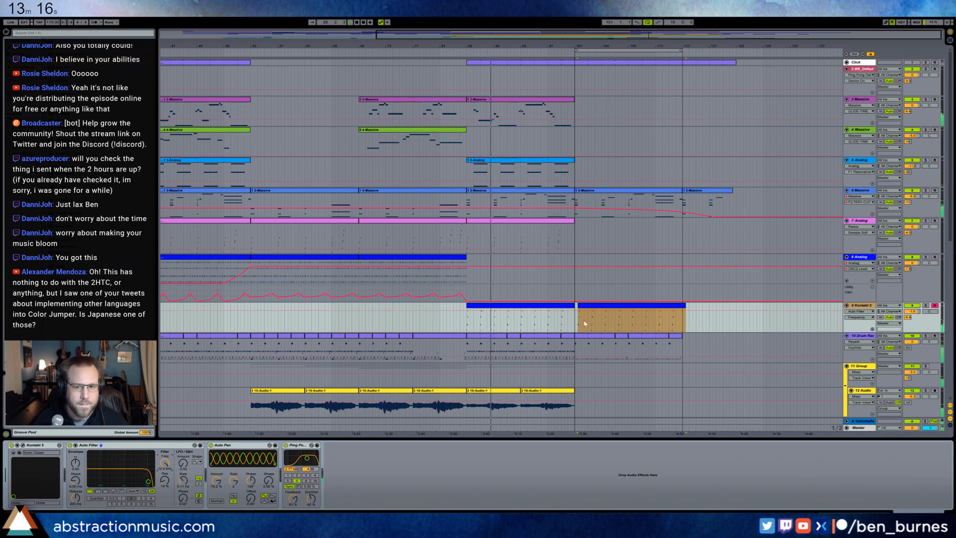
Align the copied 9 Kontakt clip to bar 101 and automate the Auto Filter frequency to dip there and fall until bar 117.
drag(590, 306, 586, 326)
click(622, 326)
drag(682, 321, 683, 332)
click(682, 312)
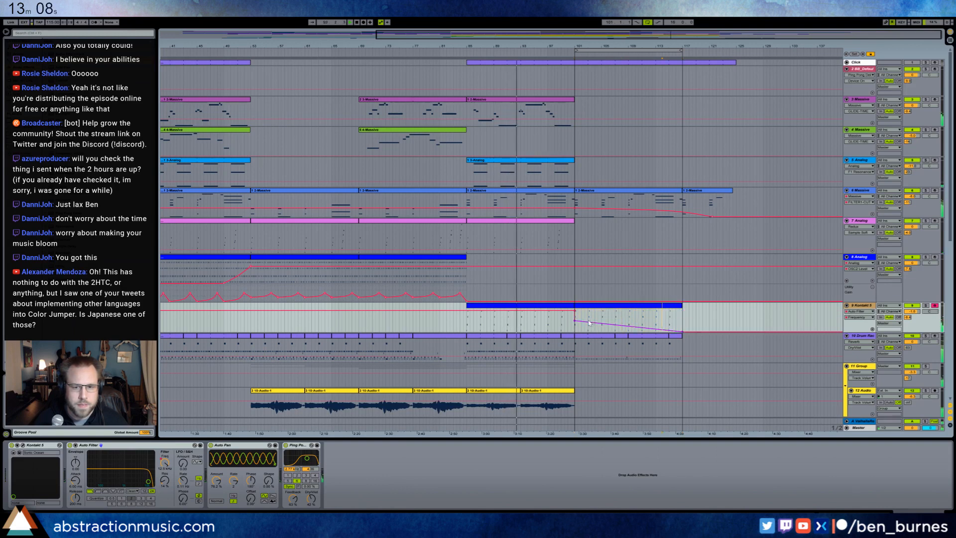
drag(574, 320, 567, 311)
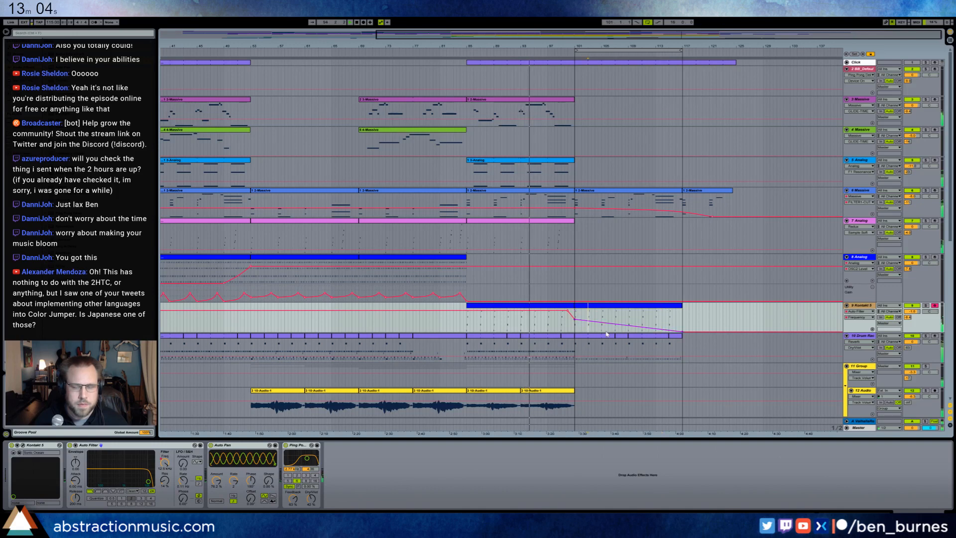
Copy the audio clips of tracks 12 to 15 in the 11 Group from bars 69 to 85 to bar 101.
scroll(620, 381, down, 5)
scroll(617, 388, down, 2)
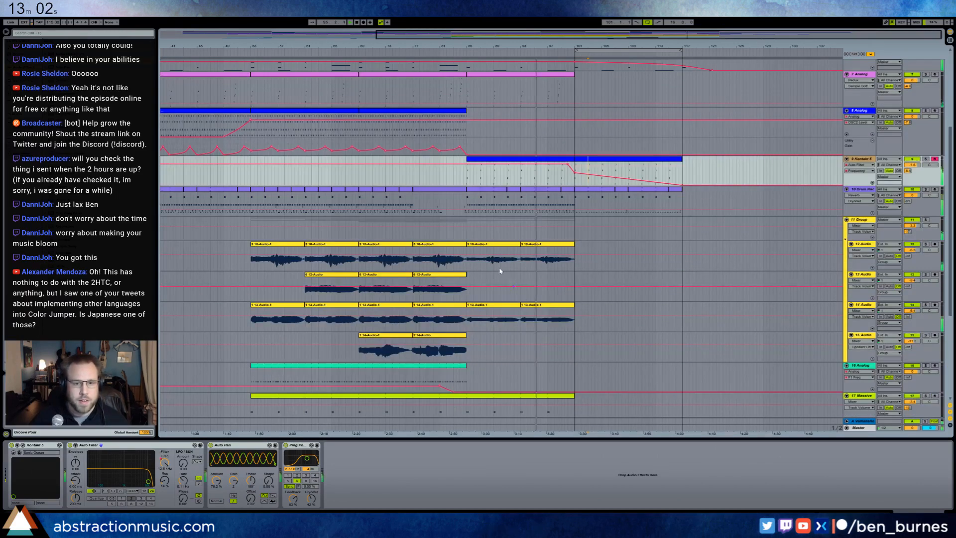
drag(365, 249, 462, 349)
click(575, 262)
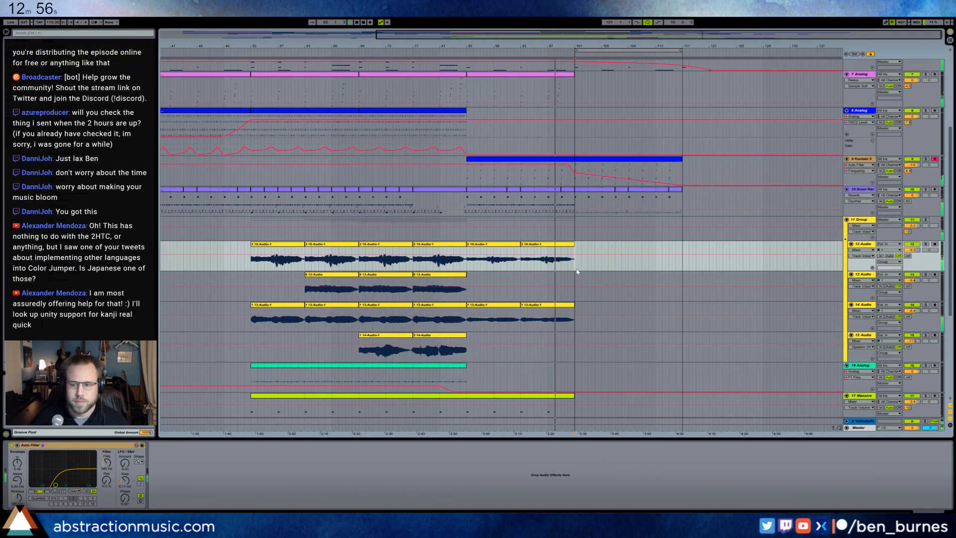
key(ctrl+v)
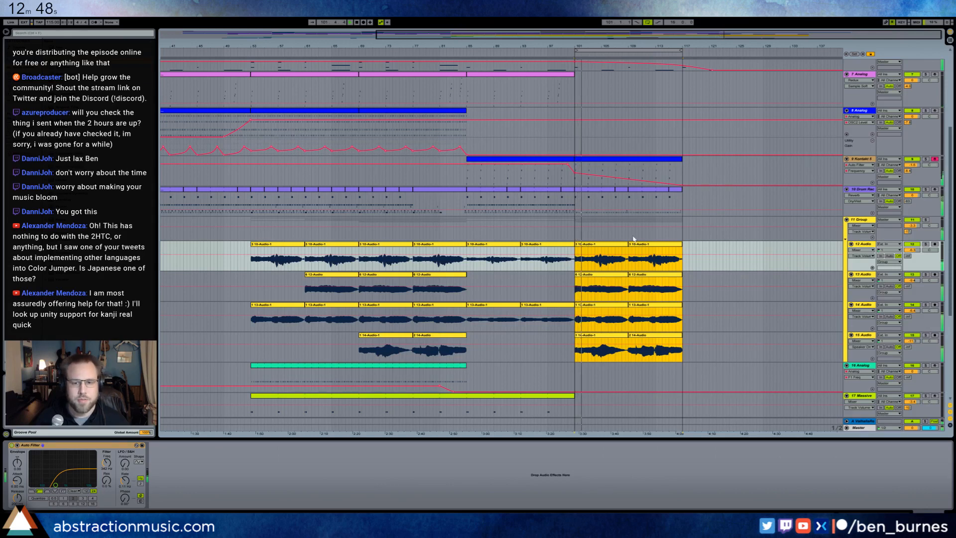
Duplicate the 18 Massive clip of bars 85 to 101 so that it also fills bars 101 to 117.
scroll(595, 319, down, 6)
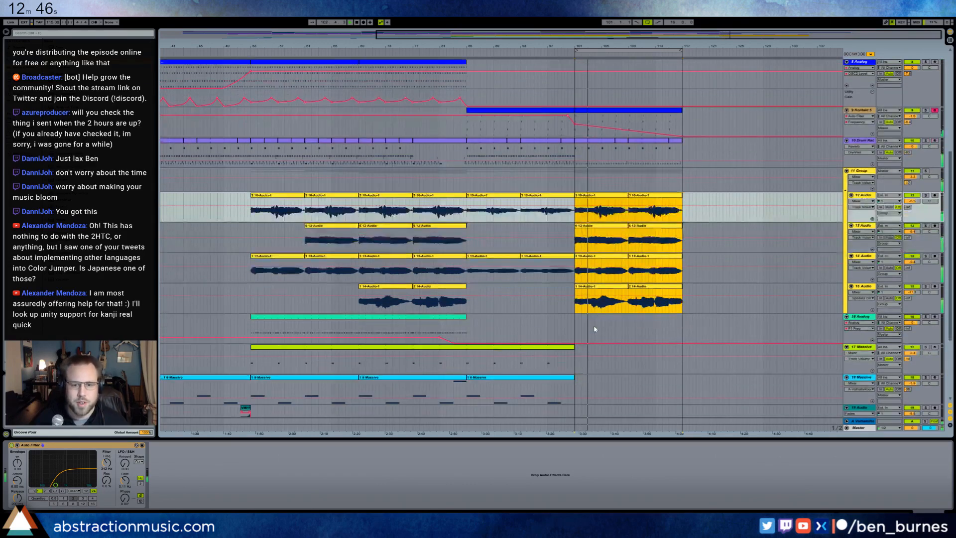
scroll(578, 331, down, 1)
click(476, 274)
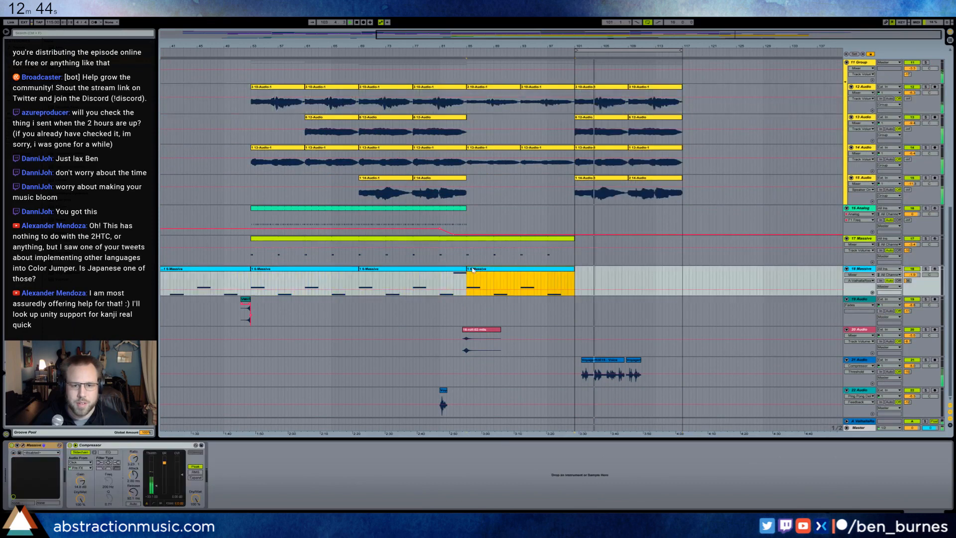
key(ctrl+d)
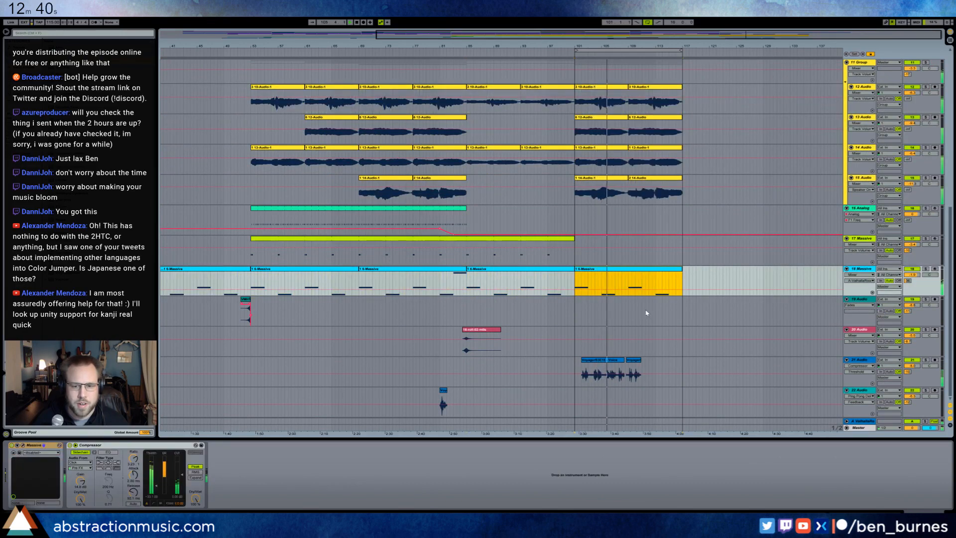
Deactivate the bass drum notes in the 10 Drum Rack clip that starts at bar 109.
scroll(649, 319, up, 10)
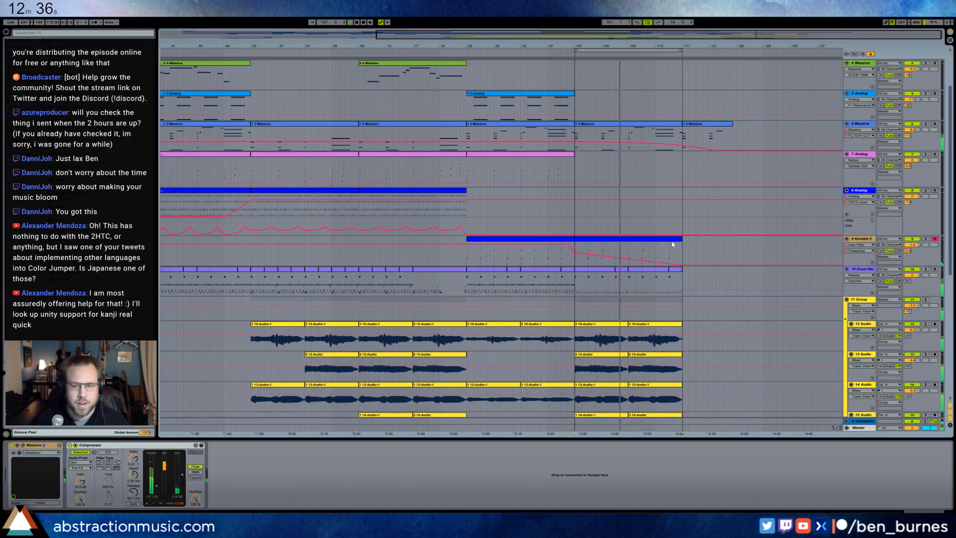
mouse_move(573, 255)
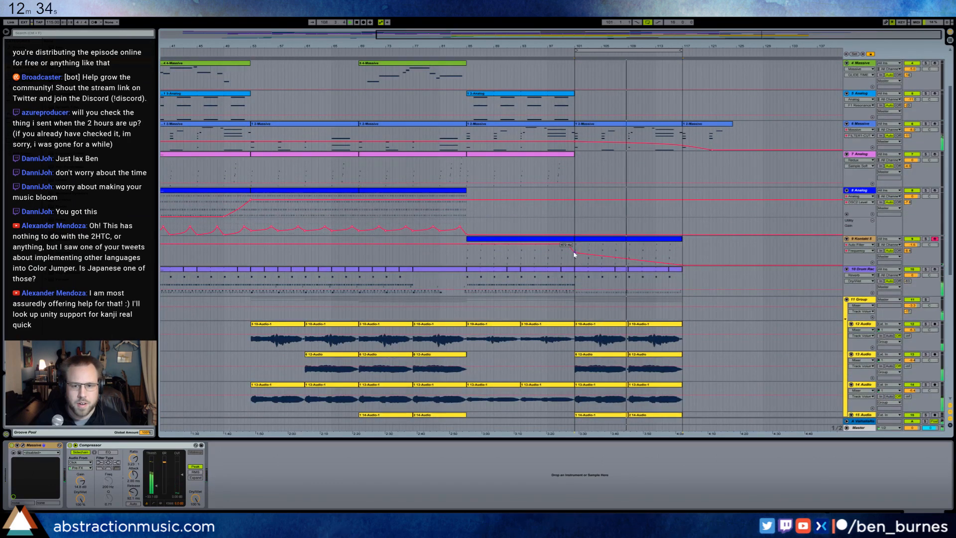
double_click(638, 273)
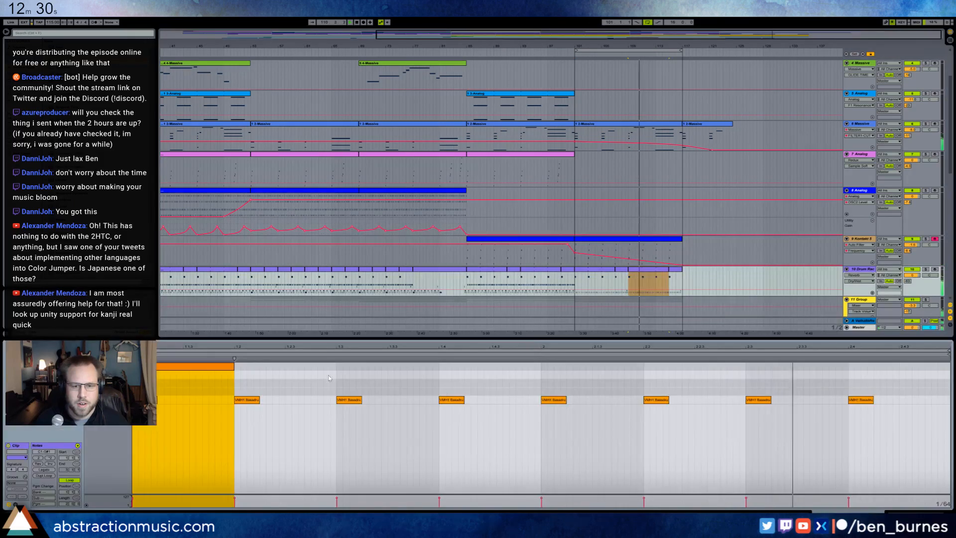
drag(858, 439, 880, 442)
key(0)
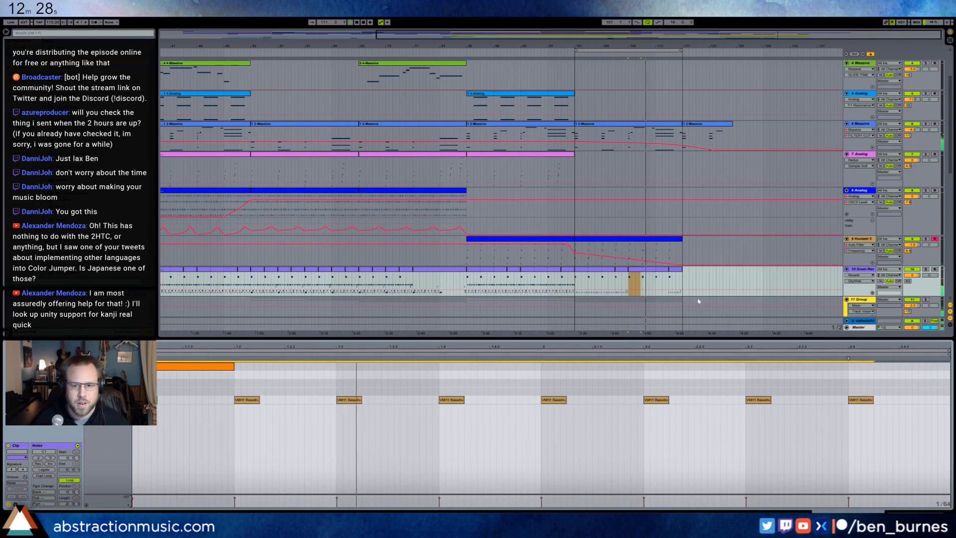
Deactivate all bass drum and snare notes in the 10 Drum Rack clip of bars 115 to 117.
click(675, 269)
drag(148, 378, 939, 454)
key(0)
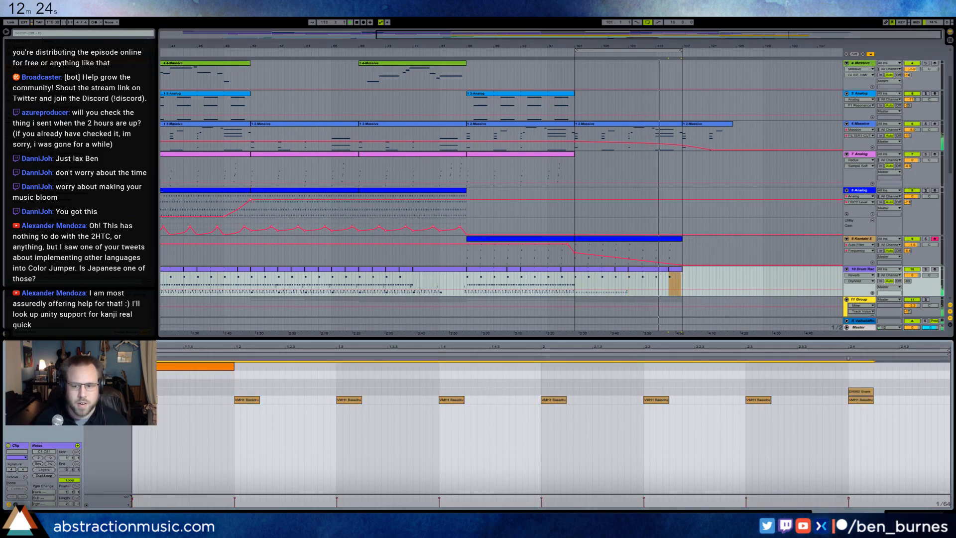
click(915, 516)
Show the sidechain Compressor's threshold automation on the 11 Group track, raise it from bar 101 on, and play the section.
scroll(616, 330, down, 2)
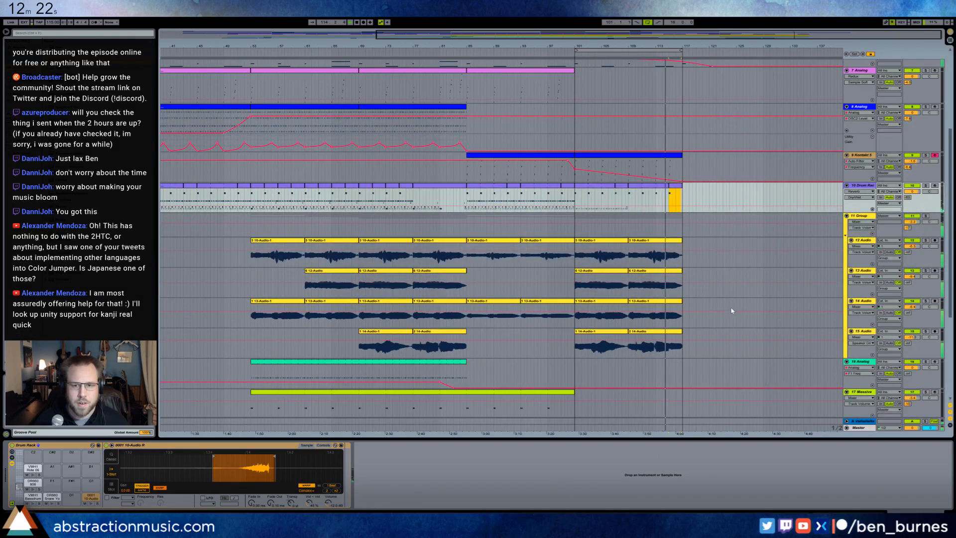
scroll(731, 308, up, 2)
click(655, 298)
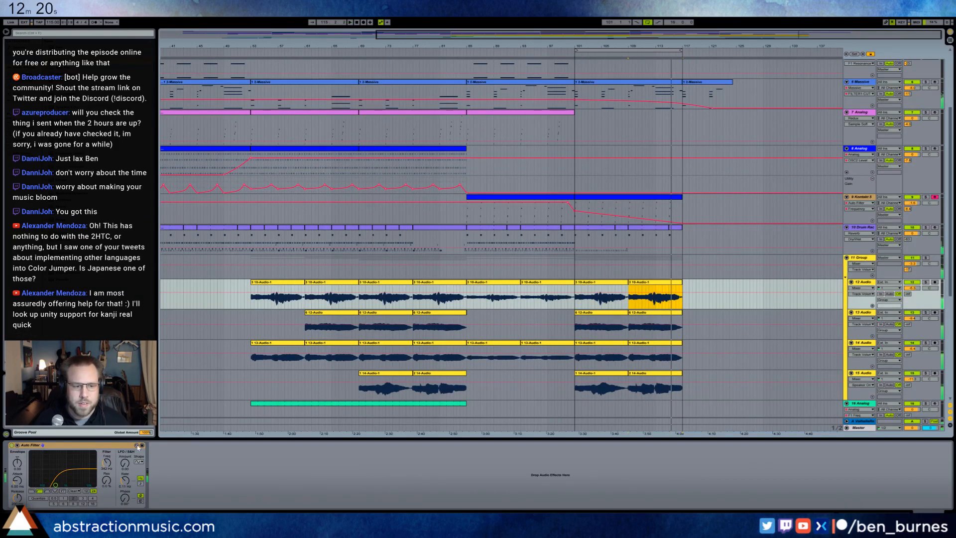
click(698, 259)
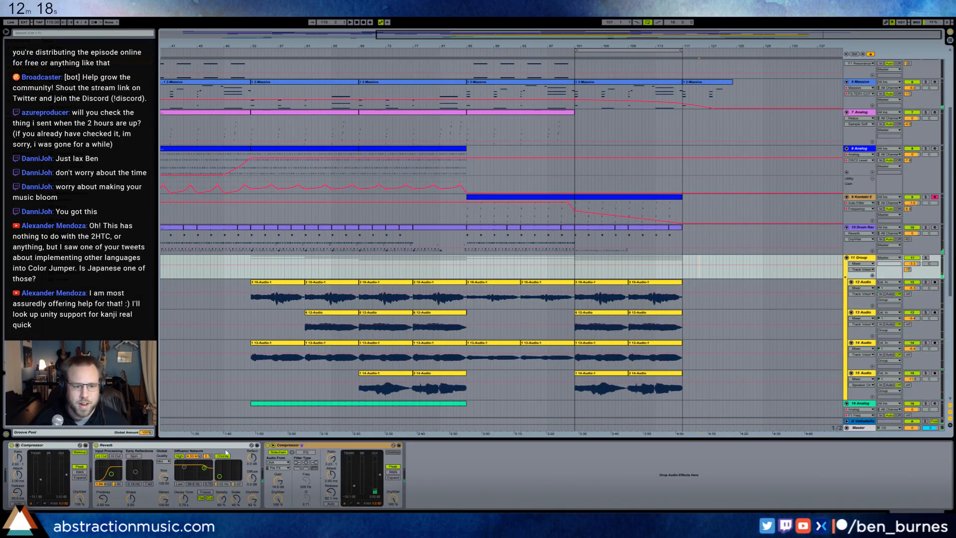
click(351, 492)
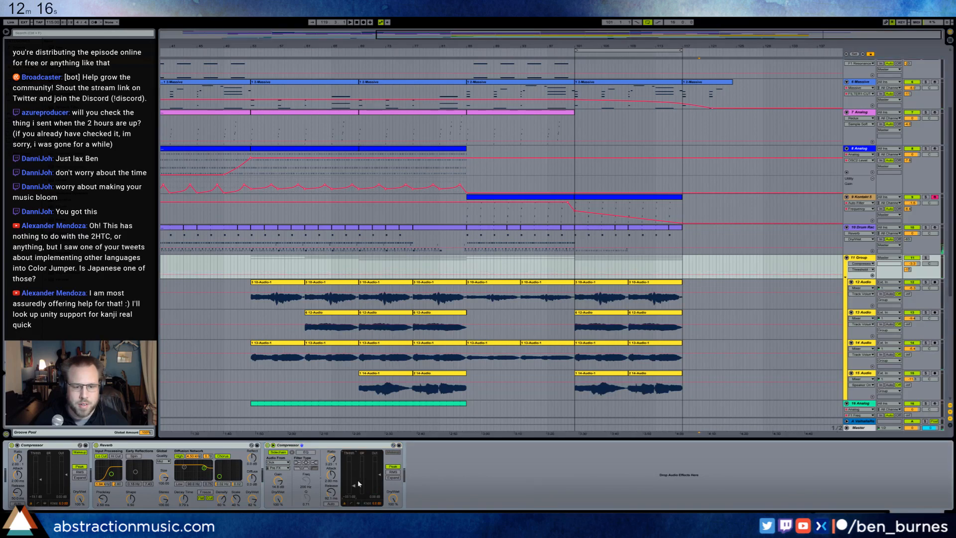
drag(575, 273, 680, 269)
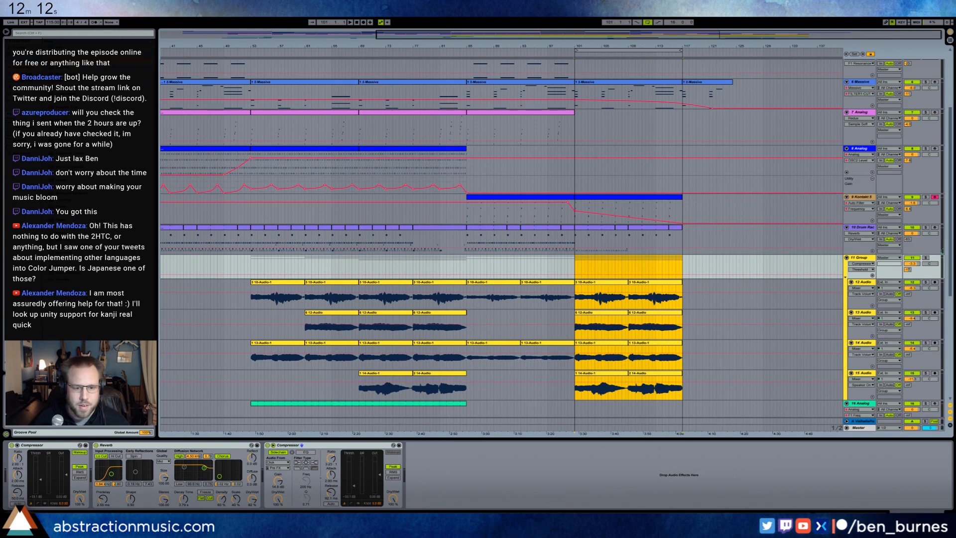
drag(354, 486, 354, 477)
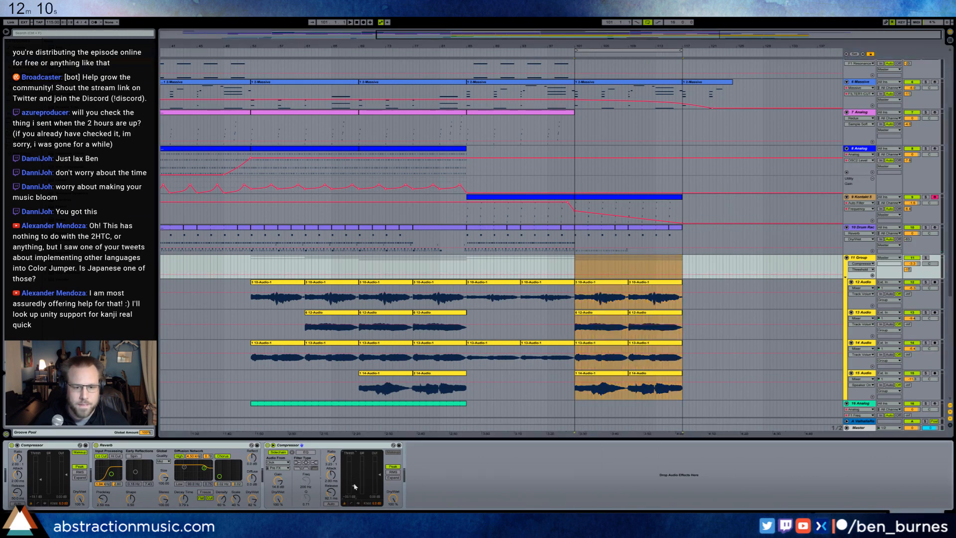
drag(611, 275, 610, 270)
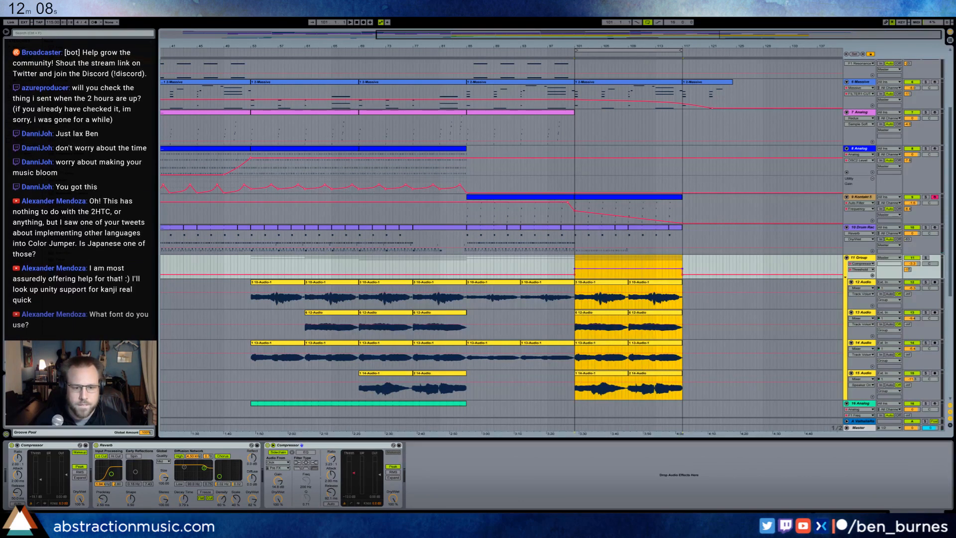
click(575, 264)
key(space)
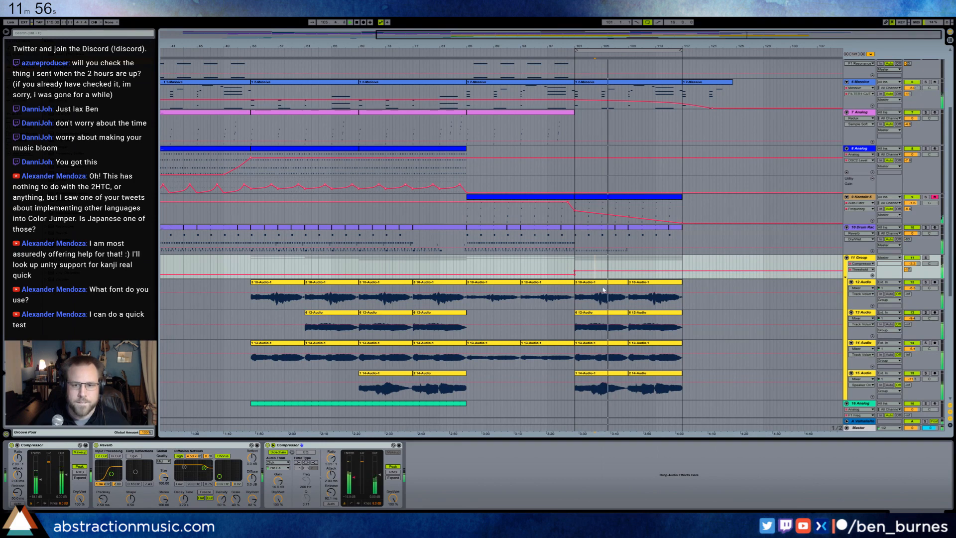
Add two consecutive 10-Audio sample notes at the end of the 10 Drum Rack clip just before bar 109.
double_click(619, 235)
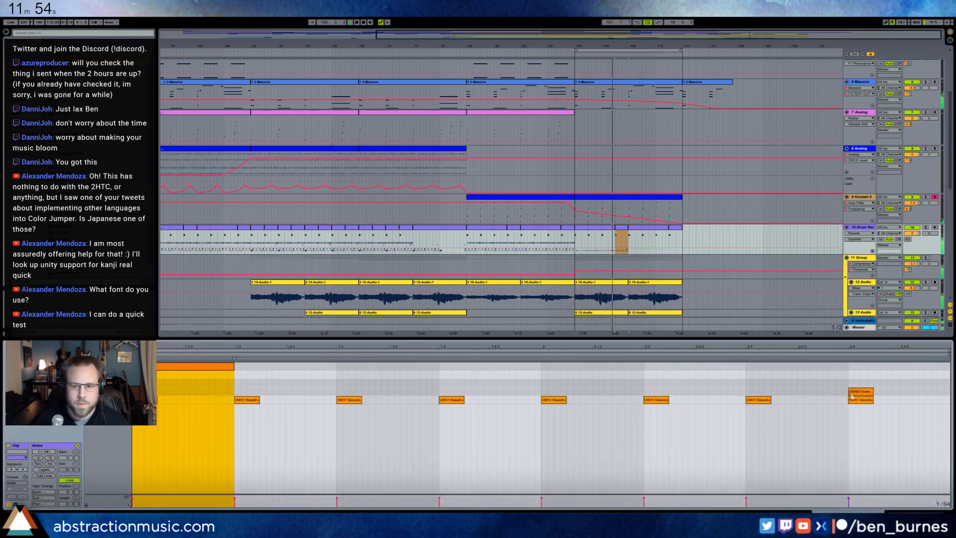
double_click(902, 383)
key(ctrl+d)
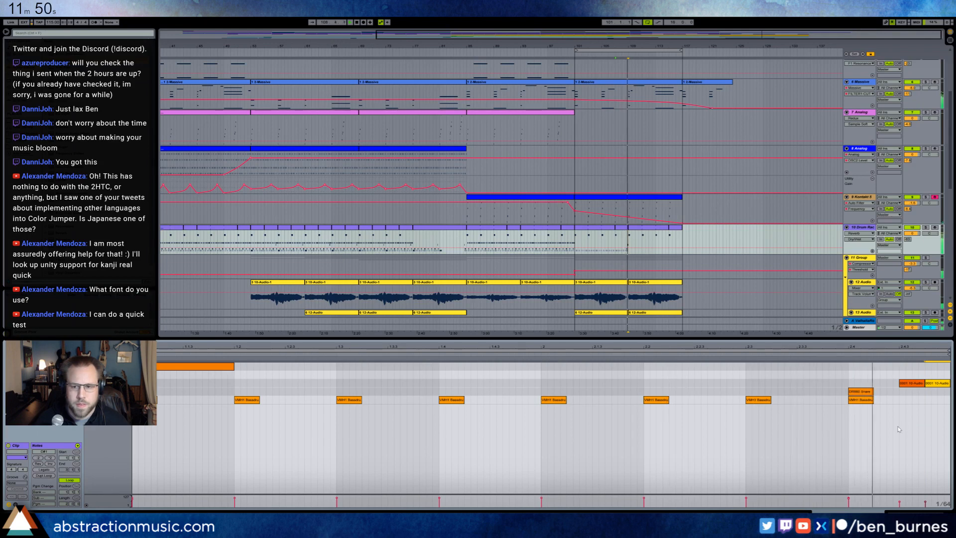
drag(948, 406, 901, 370)
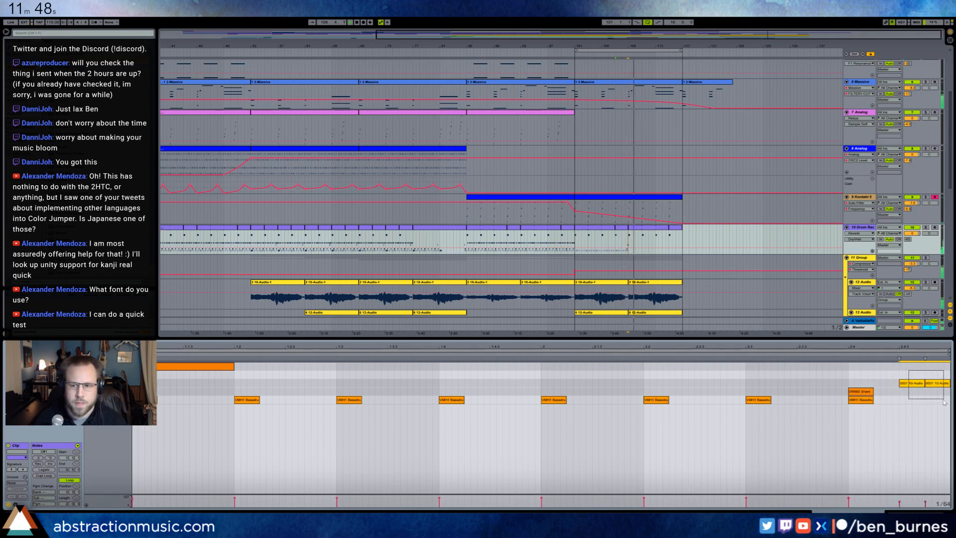
key(Up)
Separate bars 109 to 111 of the 10 Drum Rack part as its own clip and select its first bass drum note.
click(650, 227)
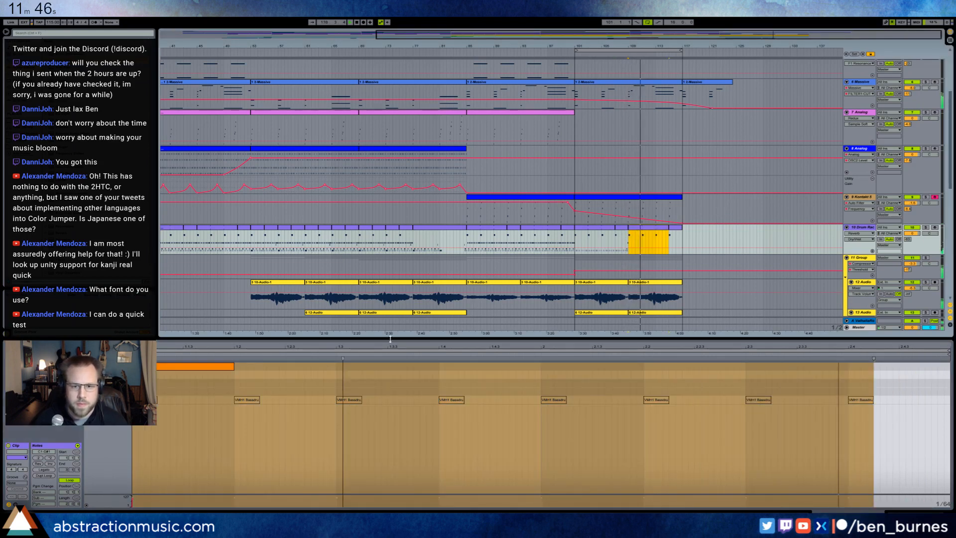
click(639, 241)
drag(642, 242, 629, 235)
key(ctrl+d)
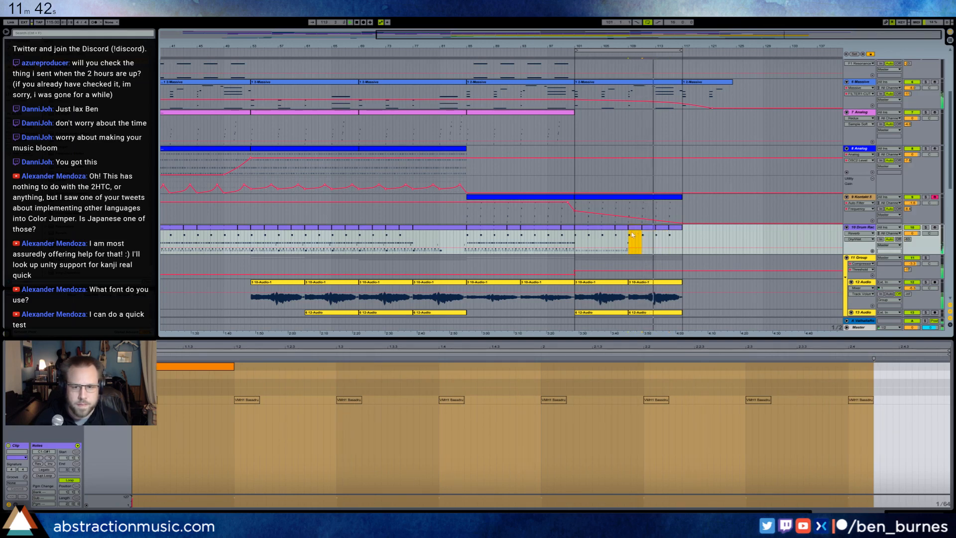
click(146, 400)
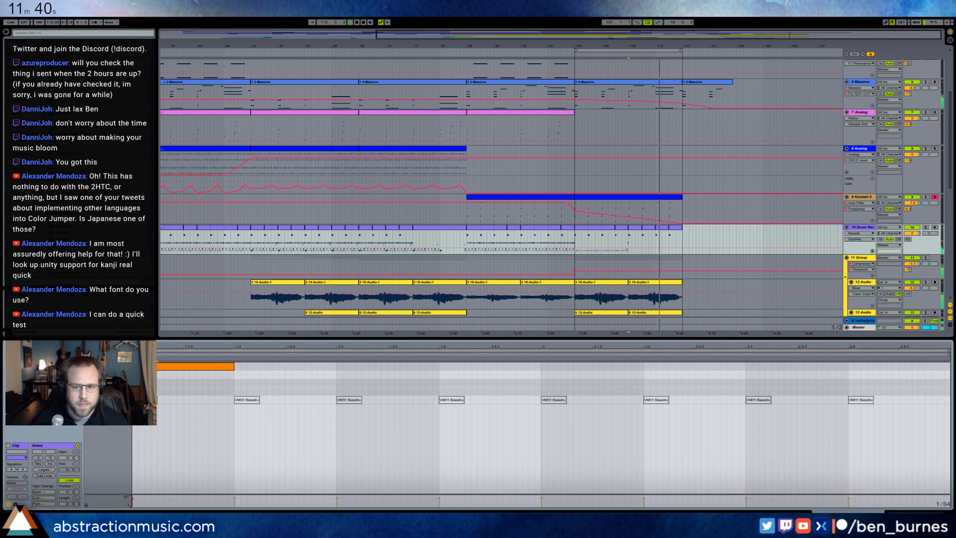
key(shift+Tab)
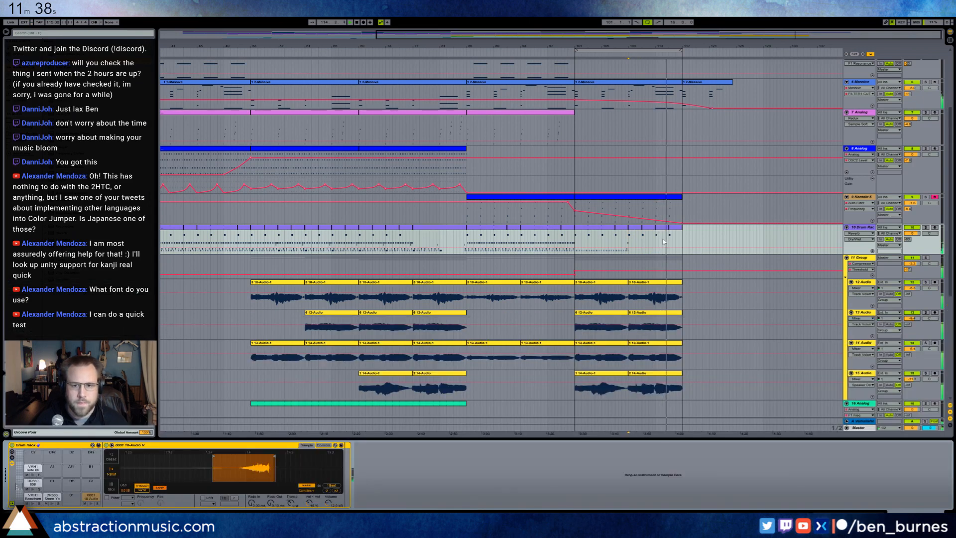
Reshape the 11 Group Compressor threshold automation so that it ramps up from bar 109 to bar 117.
scroll(686, 293, down, 4)
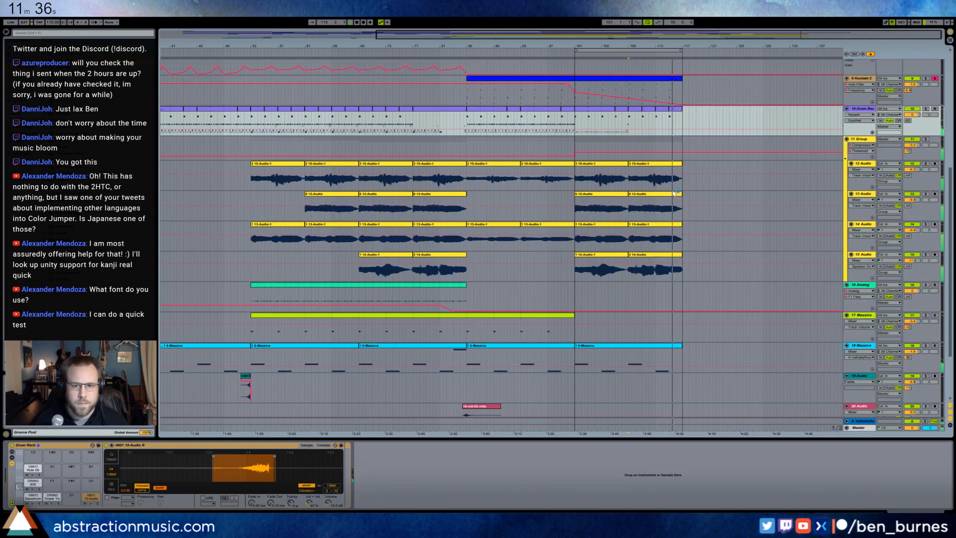
click(657, 140)
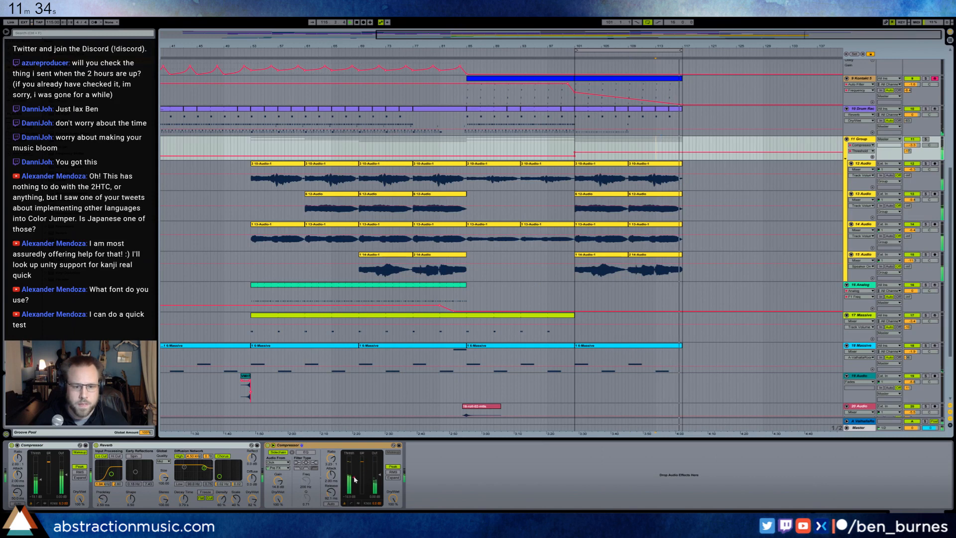
click(628, 152)
drag(682, 152, 681, 146)
click(685, 153)
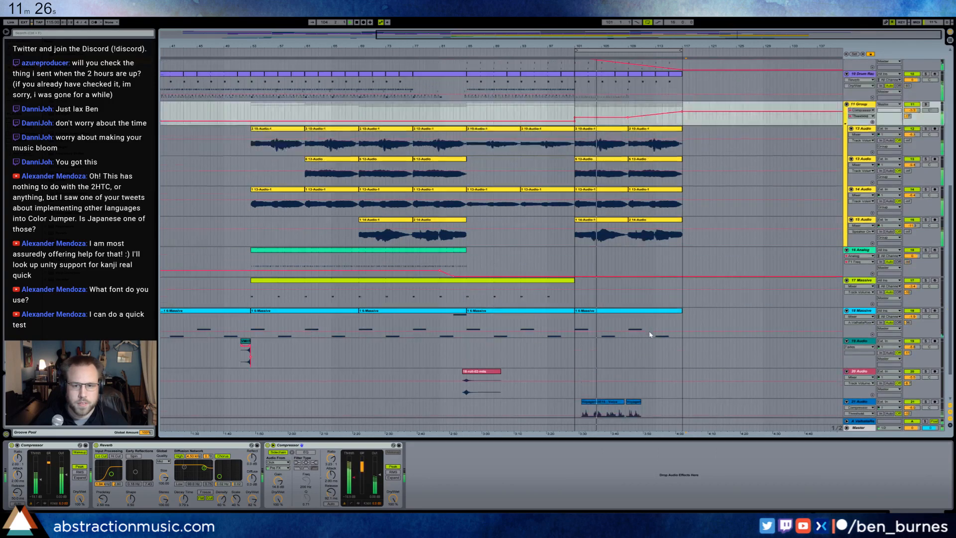
Automate the 18 Massive Compressor threshold to rise gradually from bar 101 to bar 117.
scroll(651, 342, up, 1)
click(662, 352)
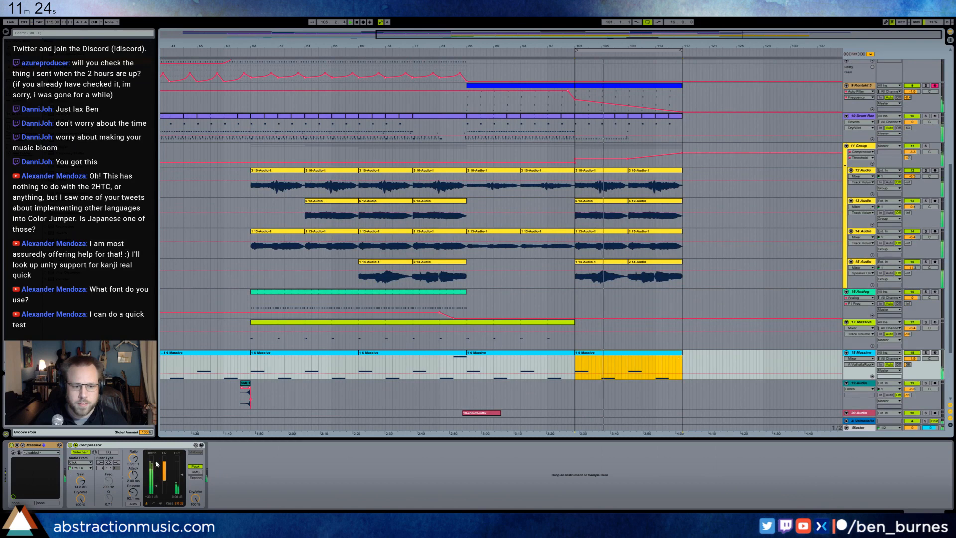
click(156, 491)
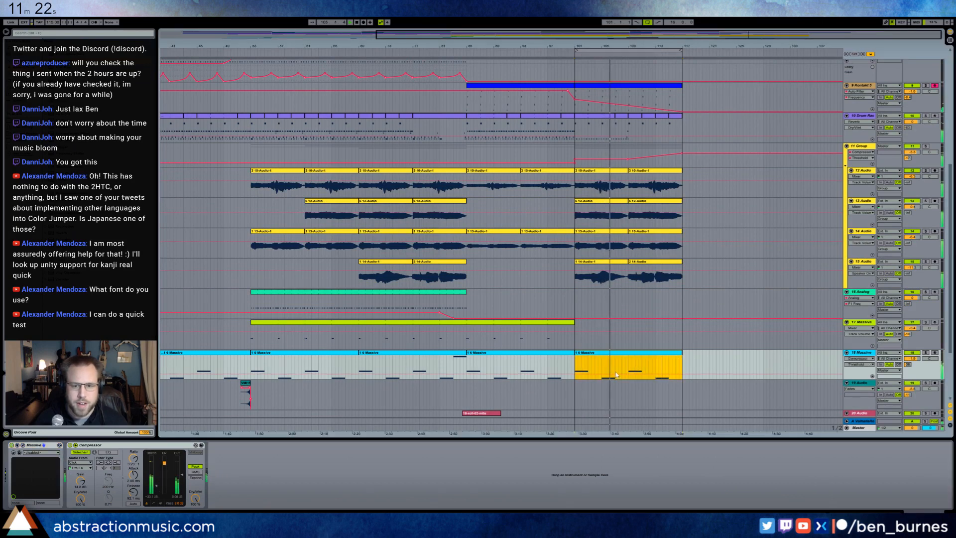
drag(622, 374, 622, 365)
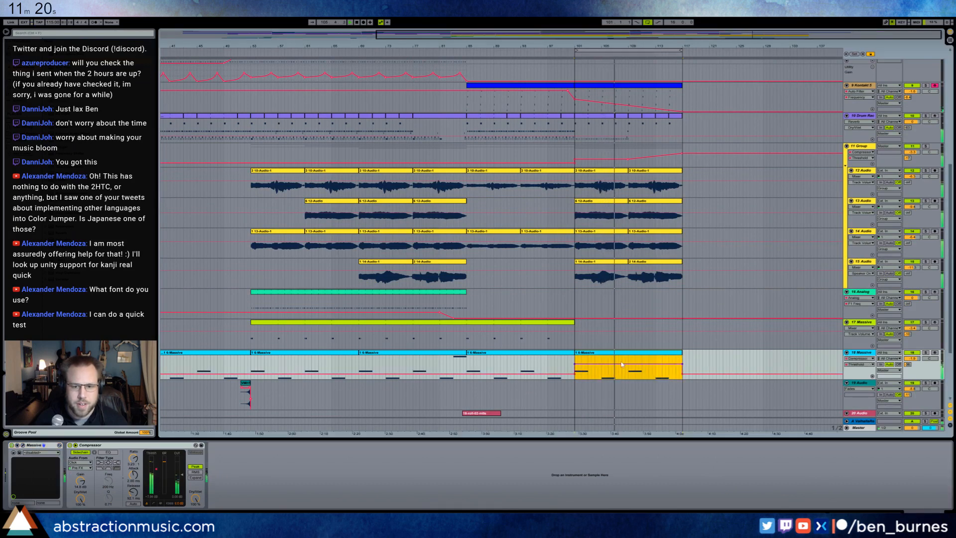
click(575, 365)
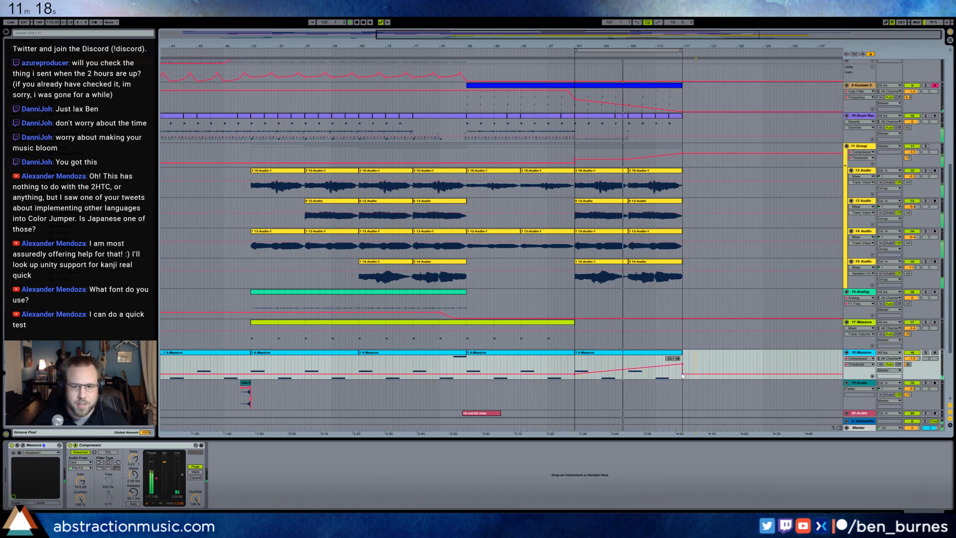
Delete the 10 Drum Rack clips from bar 111 to bar 117.
scroll(734, 347, up, 5)
scroll(762, 357, up, 3)
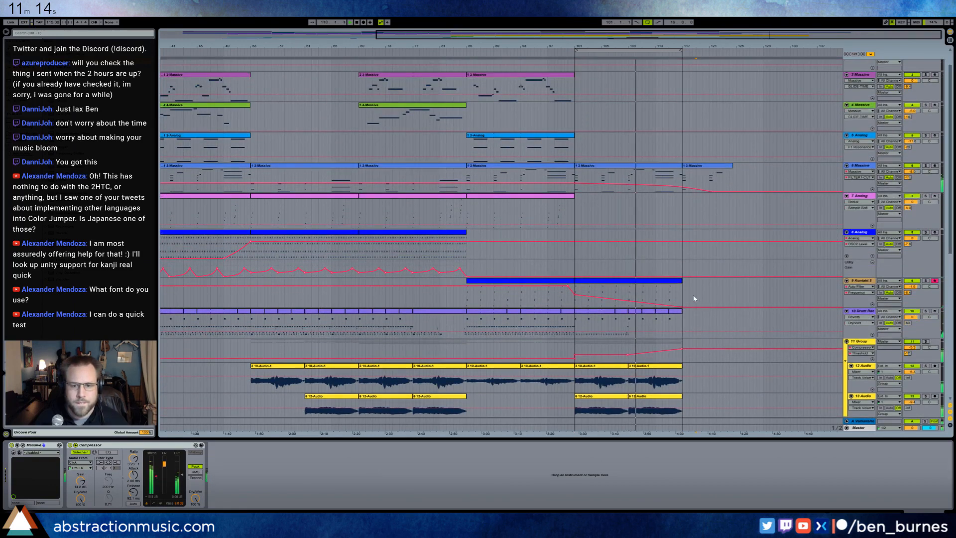
drag(643, 324, 678, 318)
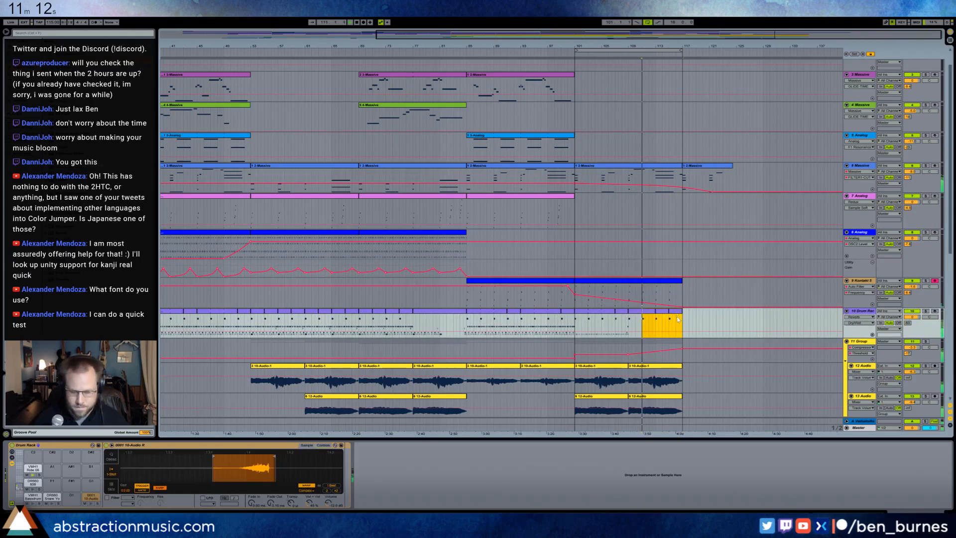
Automate the 6 Massive sidechain Compressor threshold to rise from bar 109 to bar 117.
click(658, 170)
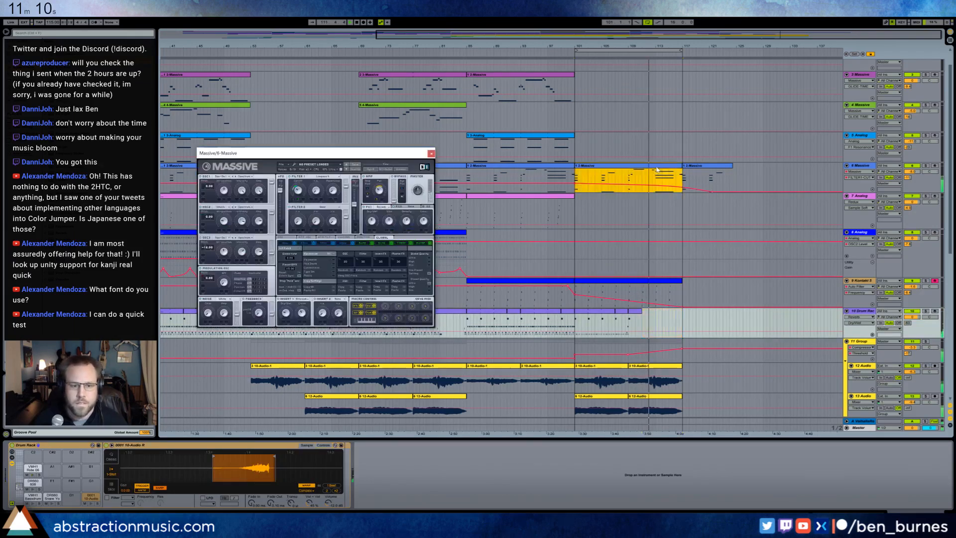
click(586, 182)
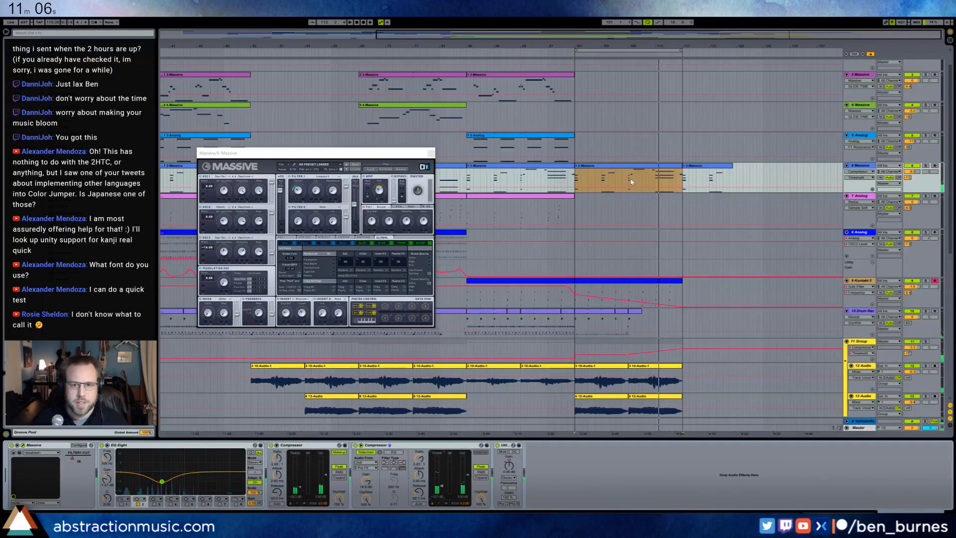
drag(630, 182, 681, 183)
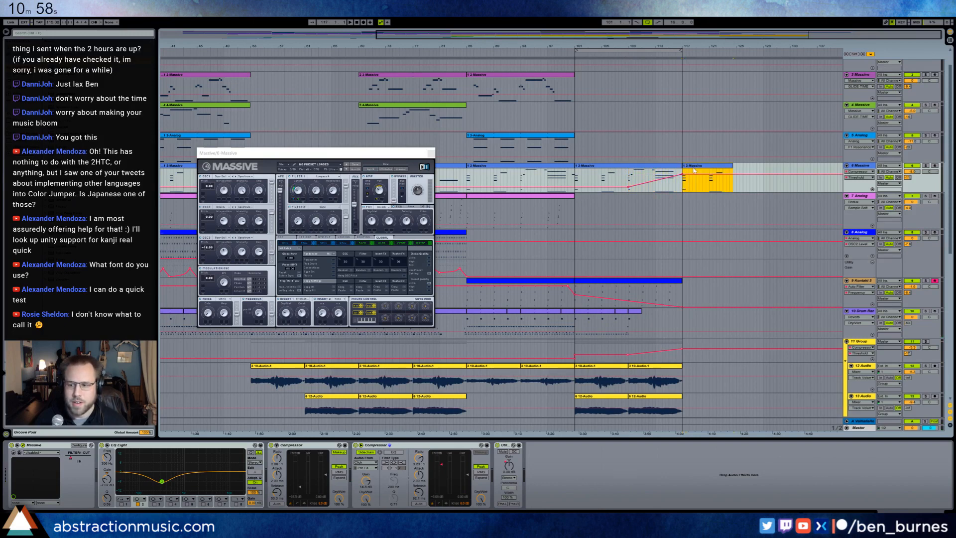
Play from bar 117 and delete the leftover 6 Massive clip after that bar.
click(695, 188)
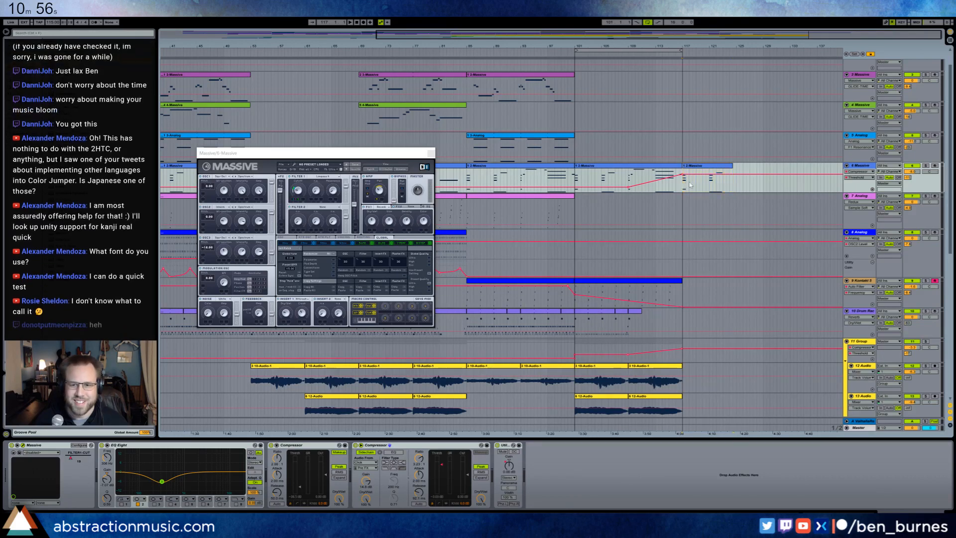
key(space)
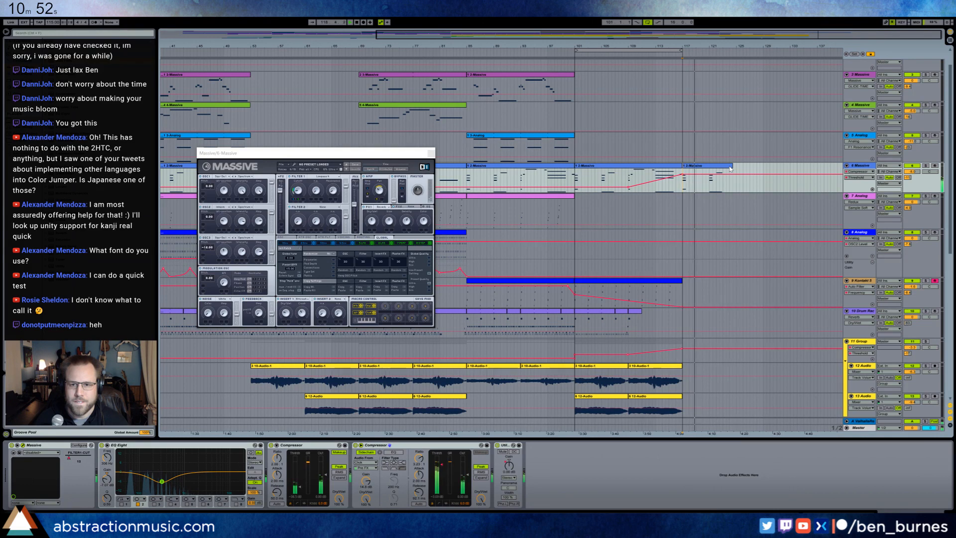
click(729, 169)
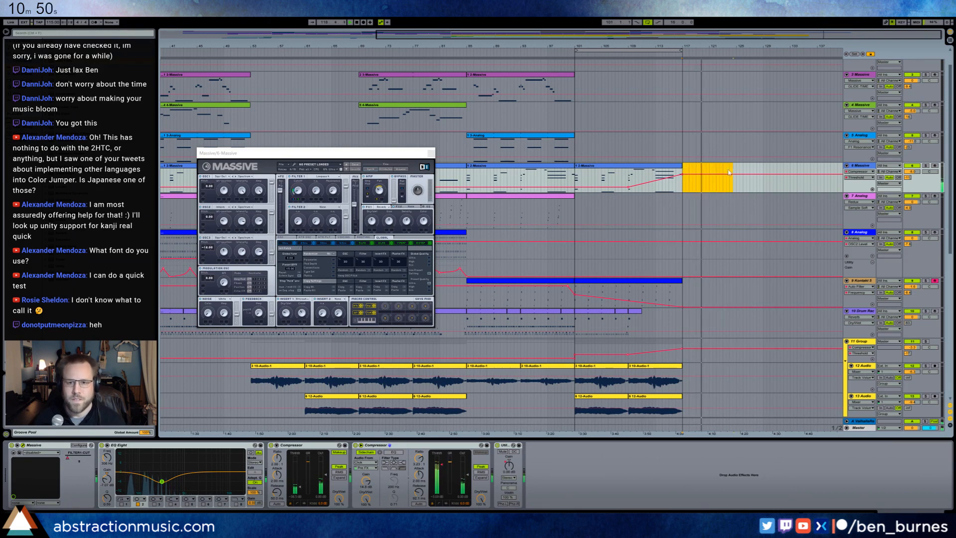
Shorten the last 6 Massive clip to end at bar 121 and automate its Filter 1 cutoff to fall from bar 101 to about bar 121.
scroll(717, 199, up, 1)
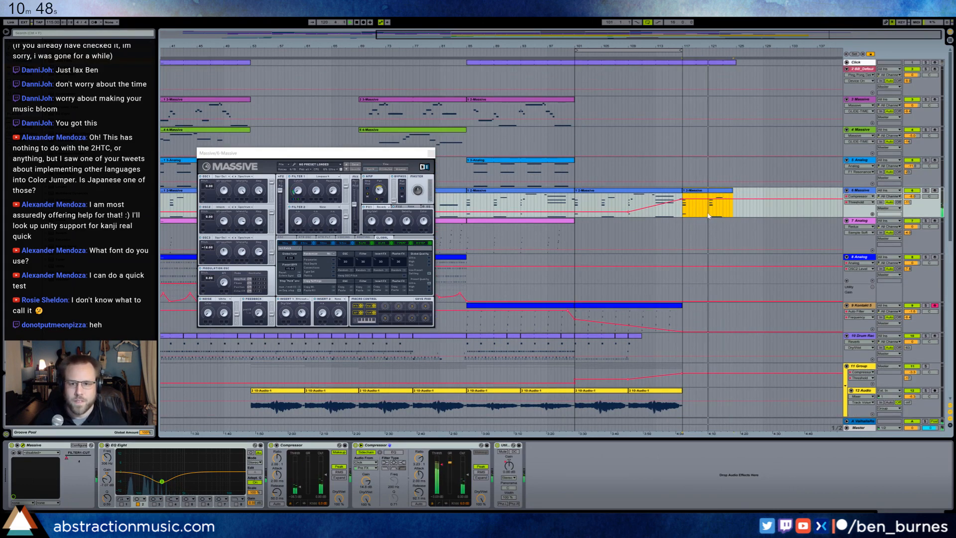
drag(733, 191, 709, 191)
click(299, 192)
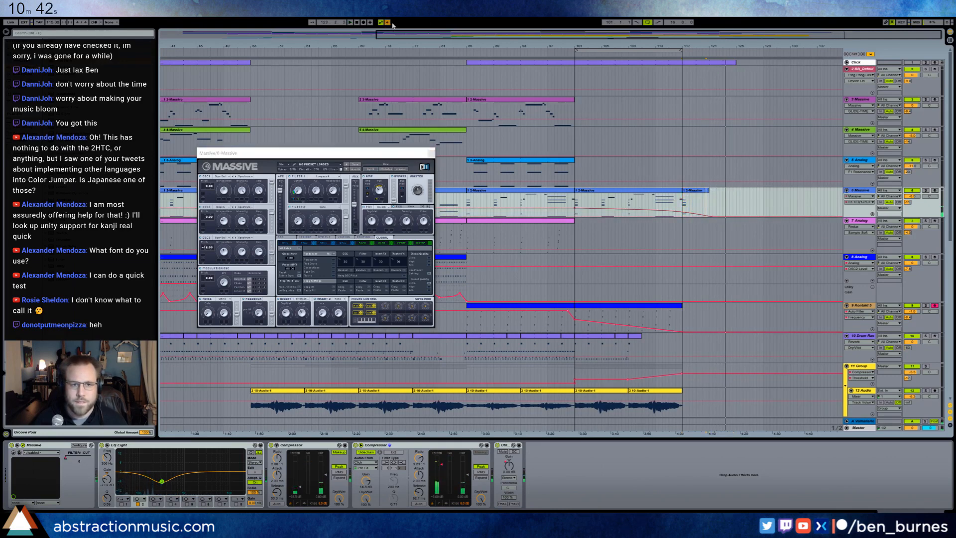
Play from bar 85, close the Massive window and extend the 17 Massive clip to bar 117.
click(469, 51)
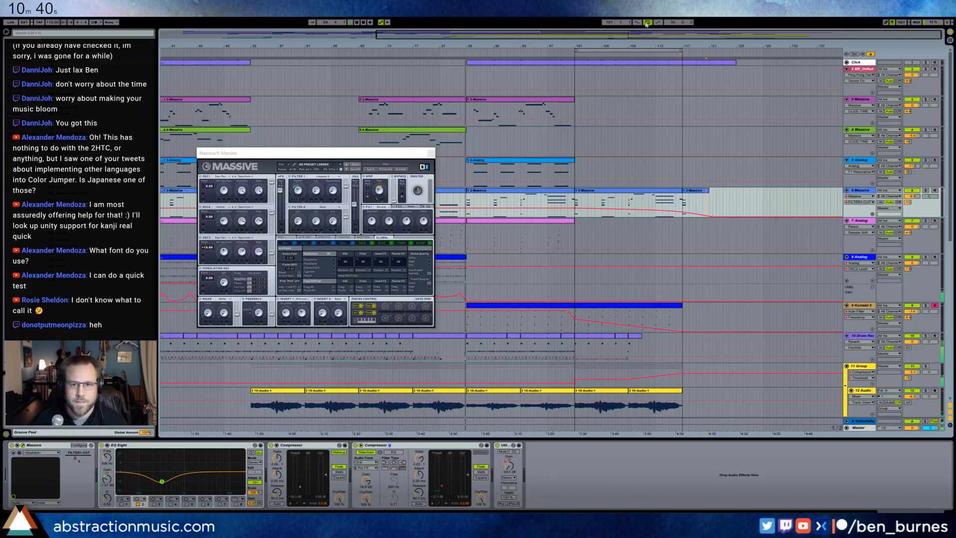
click(431, 154)
scroll(609, 284, down, 5)
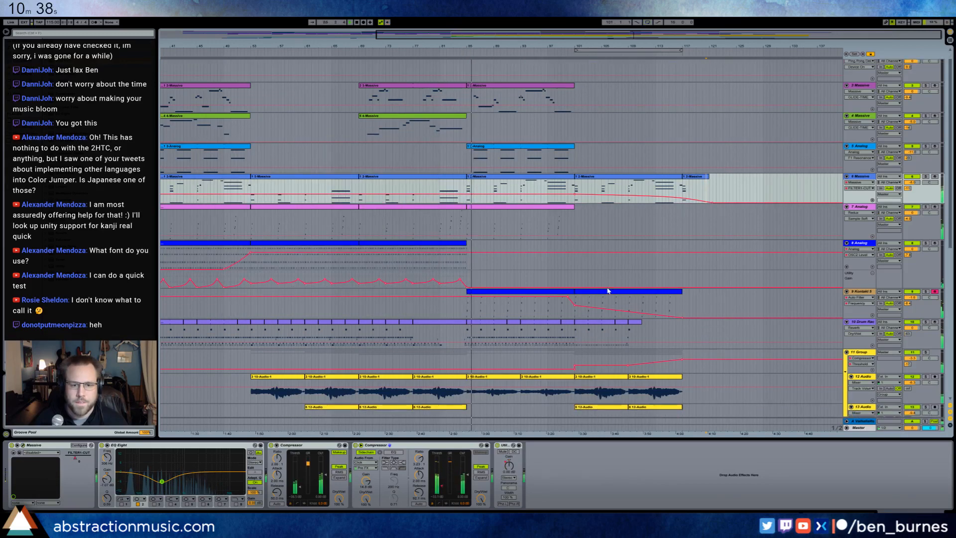
scroll(584, 321, down, 4)
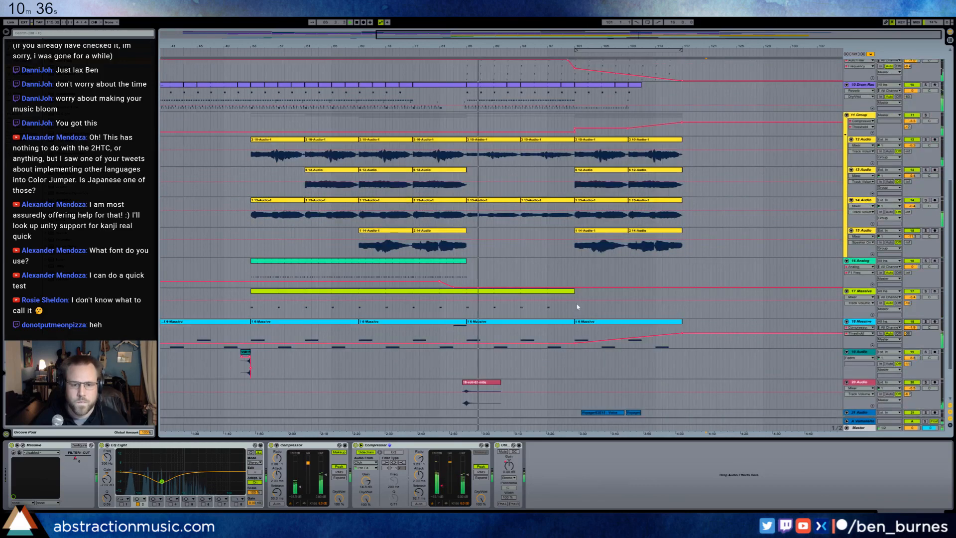
drag(572, 293, 682, 299)
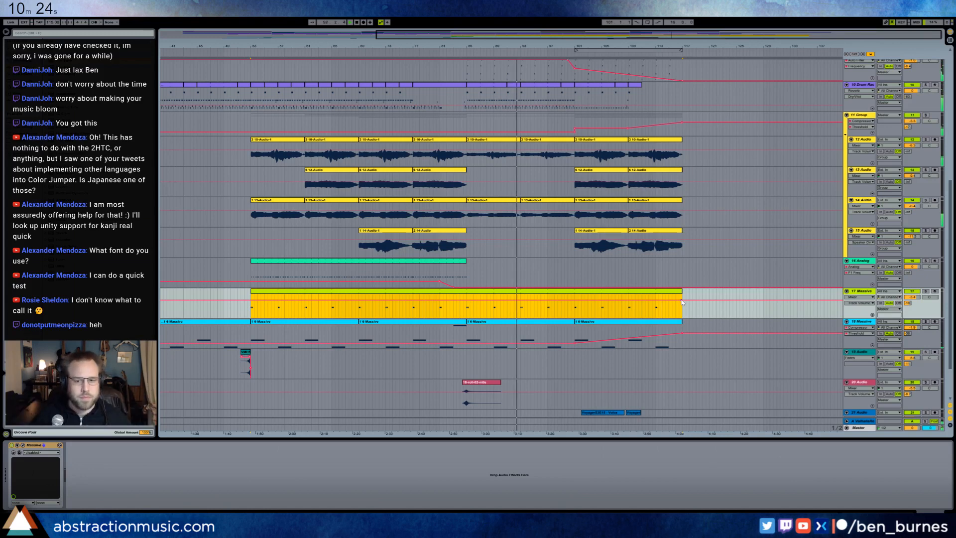
Copy the short 19 Audio clip and place the duplicate so that it ends at bar 101.
scroll(680, 323, down, 3)
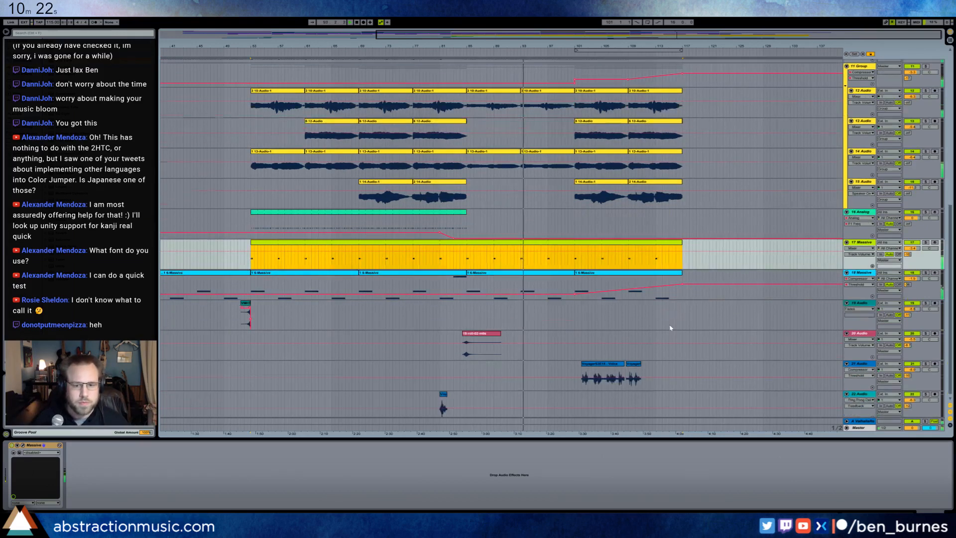
click(677, 342)
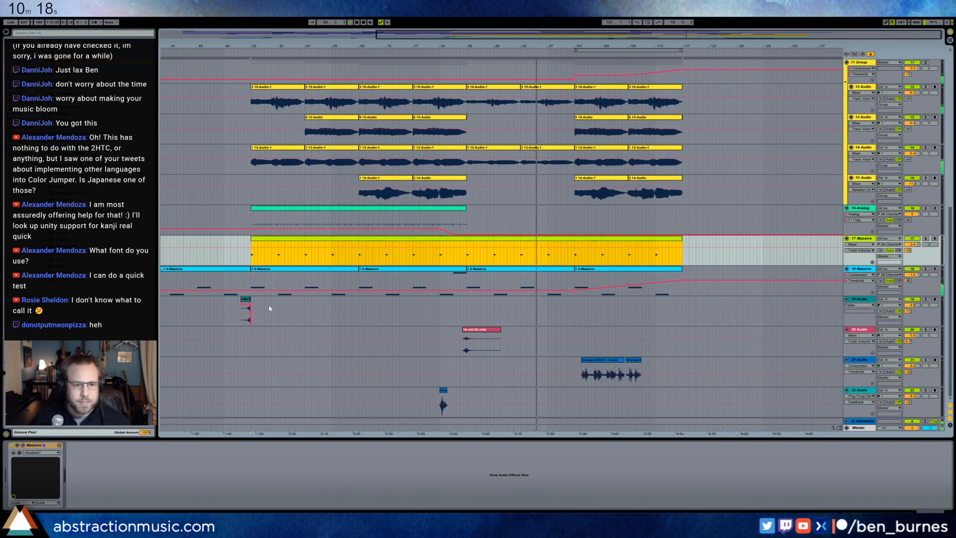
click(539, 324)
click(672, 313)
key(ctrl+v)
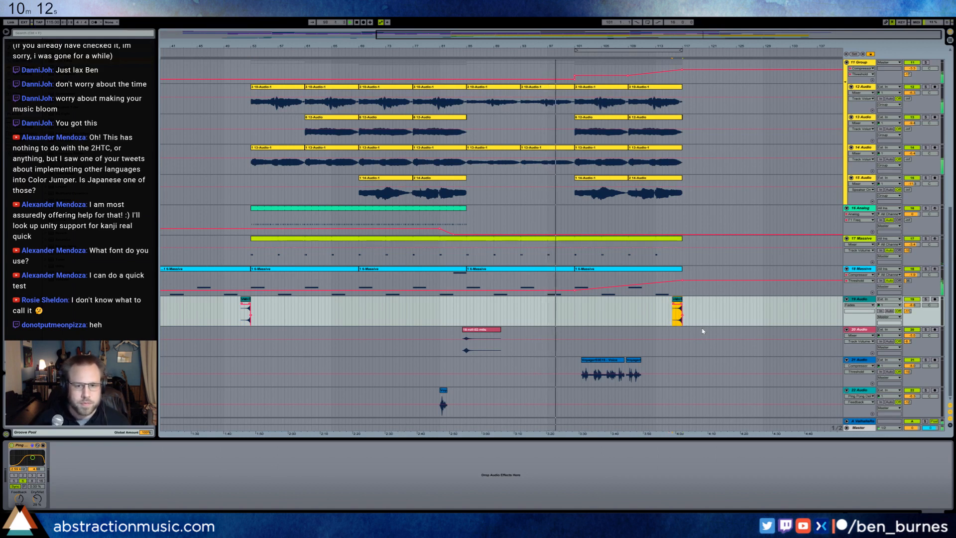
drag(593, 302, 570, 300)
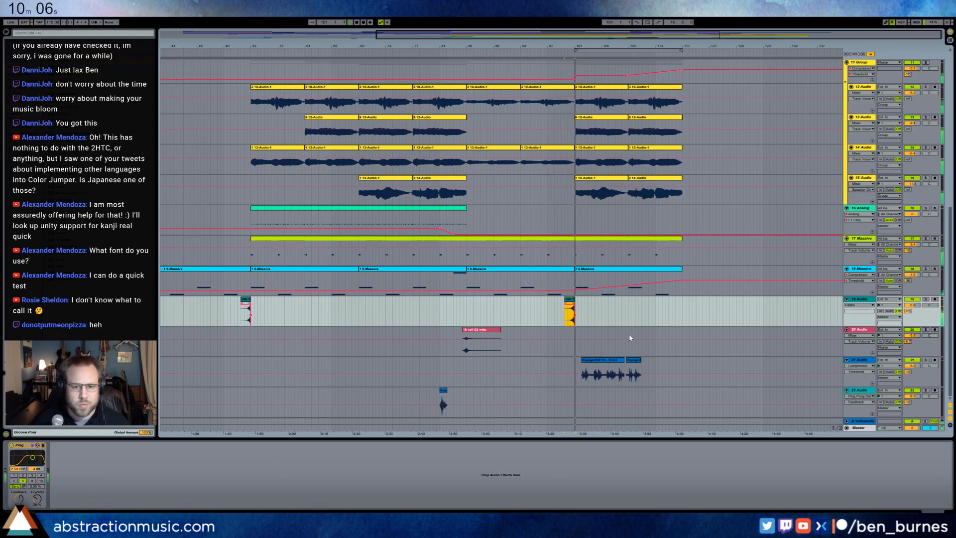
Bend the 9 Kontakt 5 Auto Filter frequency automation into a curve between bar 101 and about bar 116.
scroll(640, 336, up, 3)
scroll(648, 338, up, 8)
scroll(649, 352, up, 4)
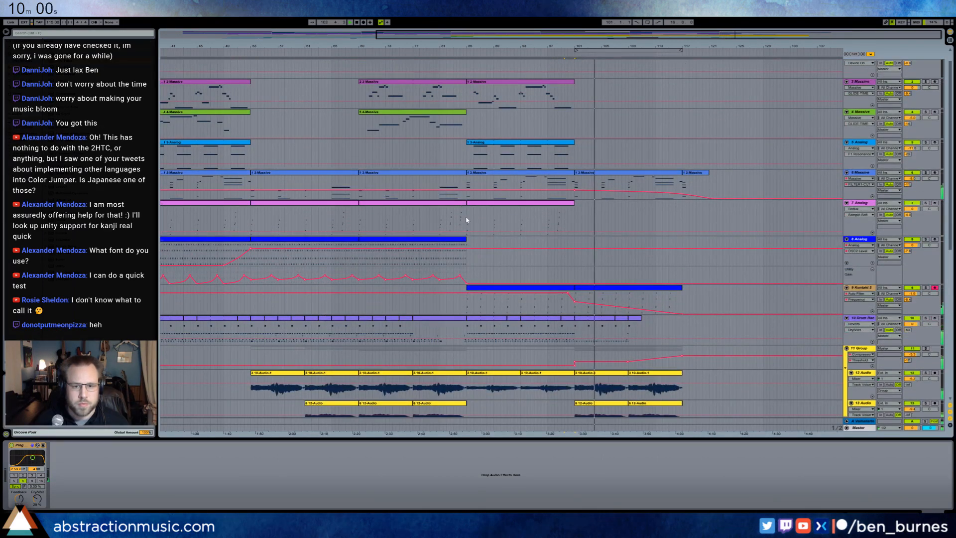
click(648, 308)
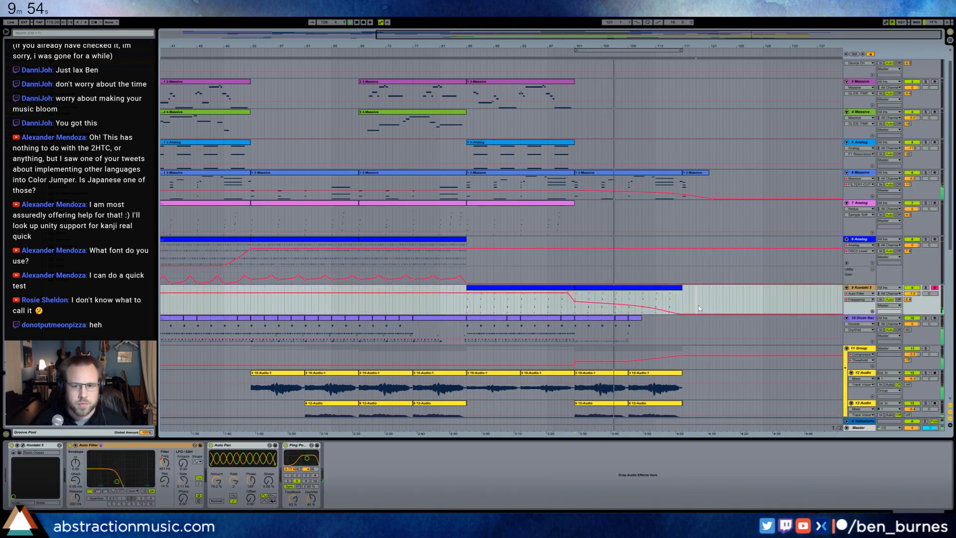
Raise the end point of the 6 Massive Filter 1 cutoff automation at bar 121.
click(691, 178)
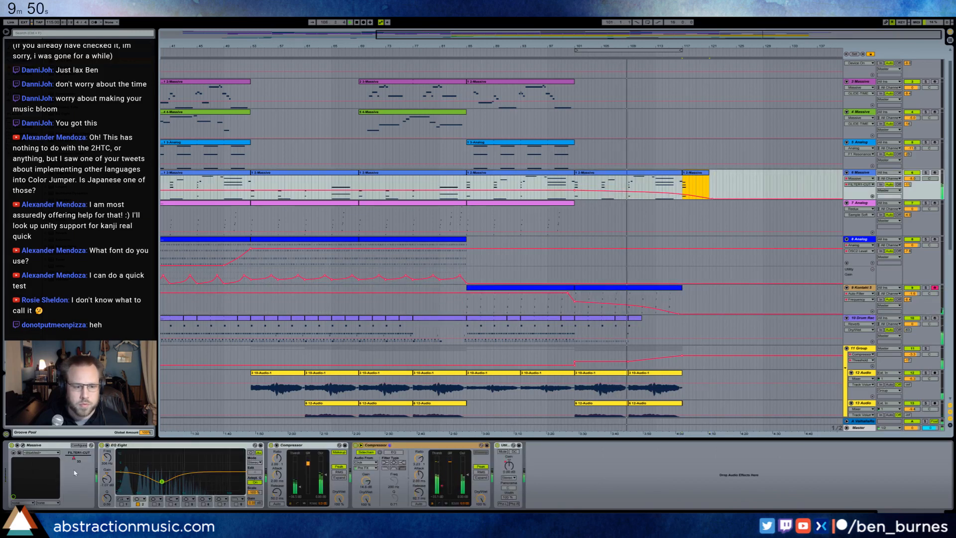
click(79, 455)
drag(712, 198, 710, 194)
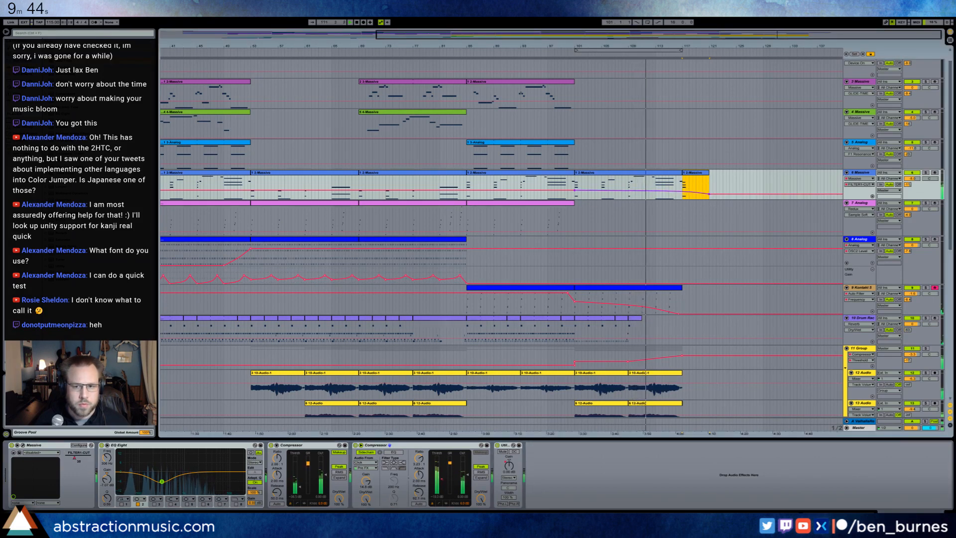
click(713, 196)
drag(709, 194, 709, 195)
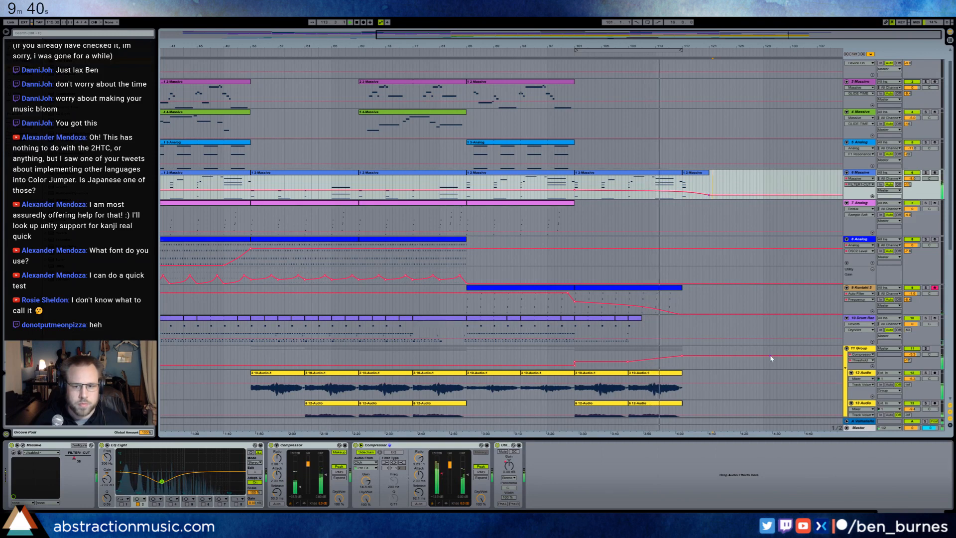
Shorten the 17 Massive clip to end at bar 113.
scroll(770, 357, down, 10)
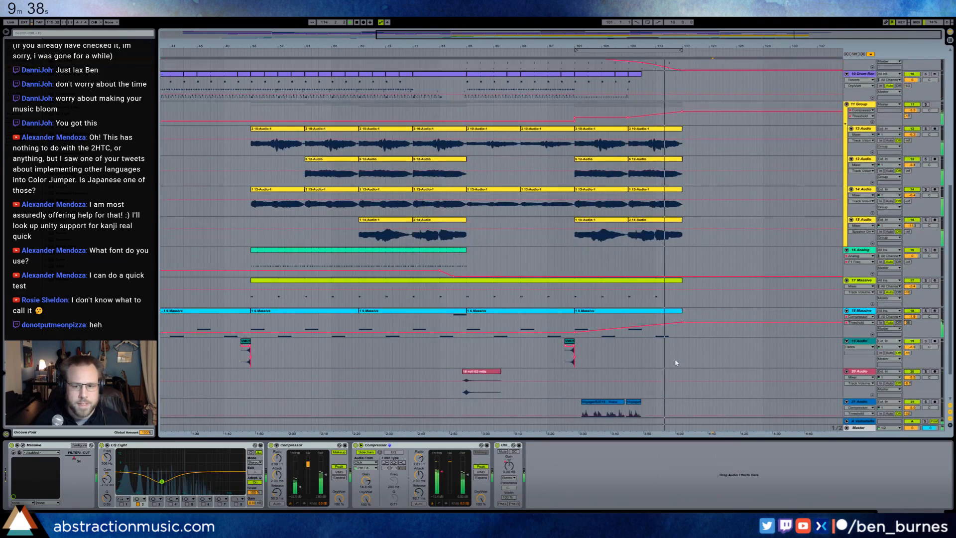
scroll(678, 371, down, 1)
drag(681, 274, 655, 273)
click(687, 293)
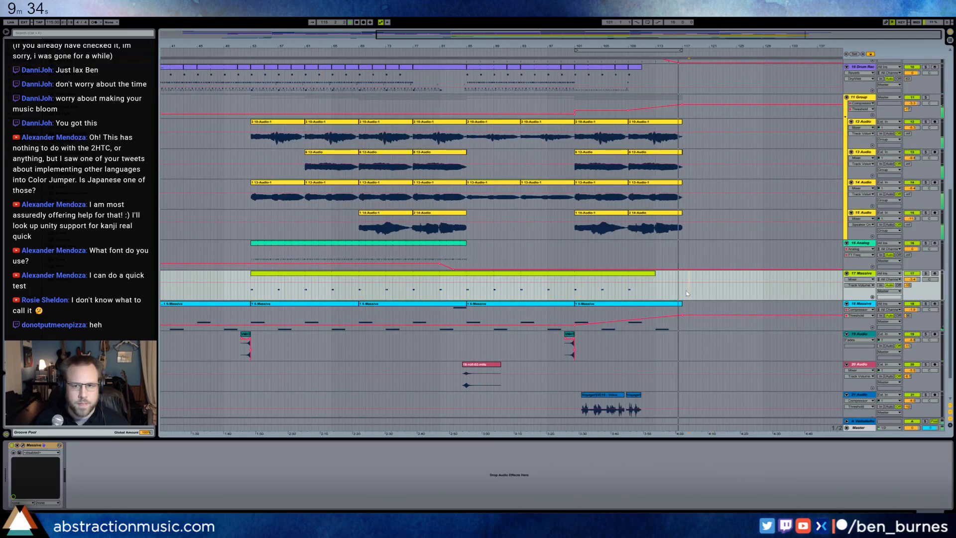
Delete the 6 Massive clip after bar 117 and pull the end of its filter cutoff automation down and back to just after bar 117.
scroll(687, 296, up, 3)
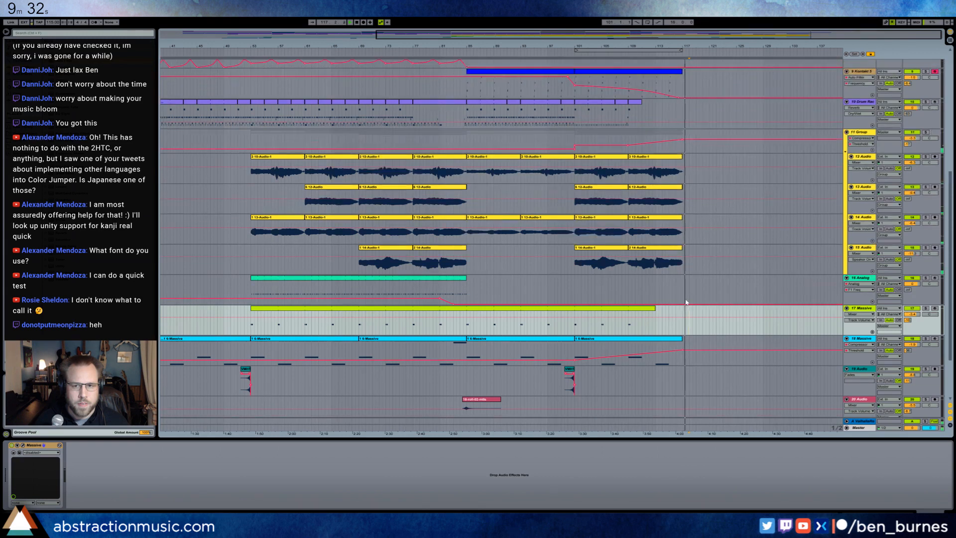
scroll(687, 302, up, 4)
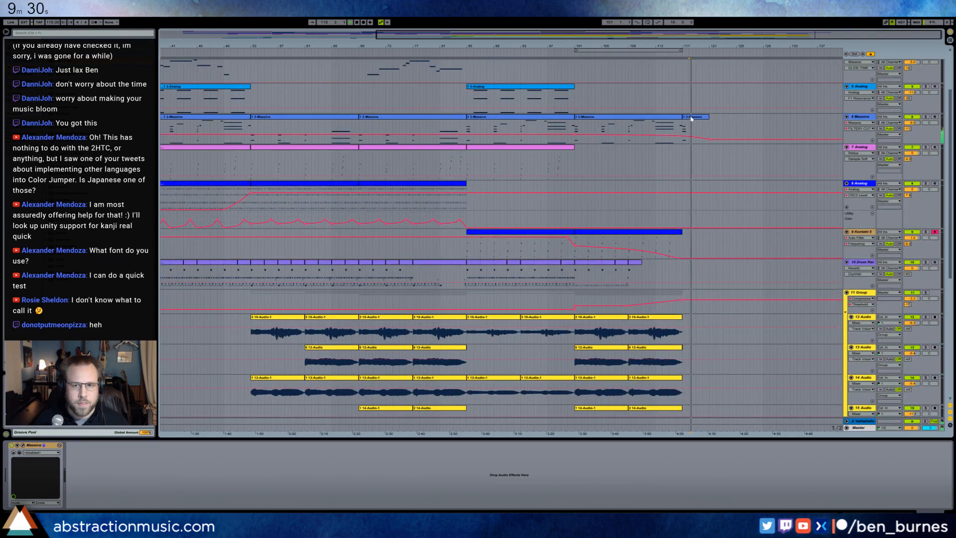
click(691, 117)
key(Delete)
click(712, 134)
drag(709, 140, 686, 143)
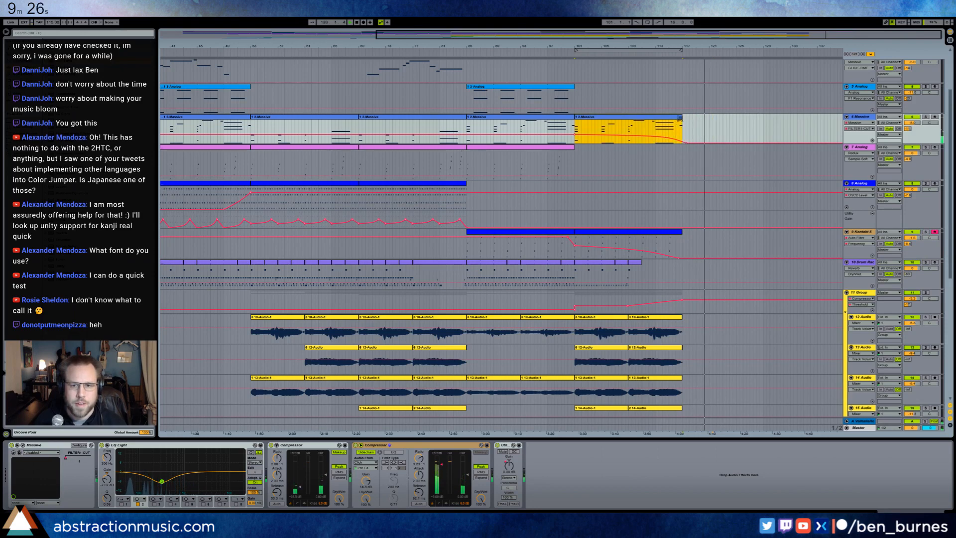
Delete the leftover notes after the final chord of the last 6 Massive clip and extend the clip to about bar 119.
double_click(672, 117)
drag(921, 392, 951, 439)
key(Delete)
drag(680, 104, 699, 118)
Move the end point of the 6 Massive filter cutoff fade to the end of the extended clip.
click(690, 125)
click(693, 144)
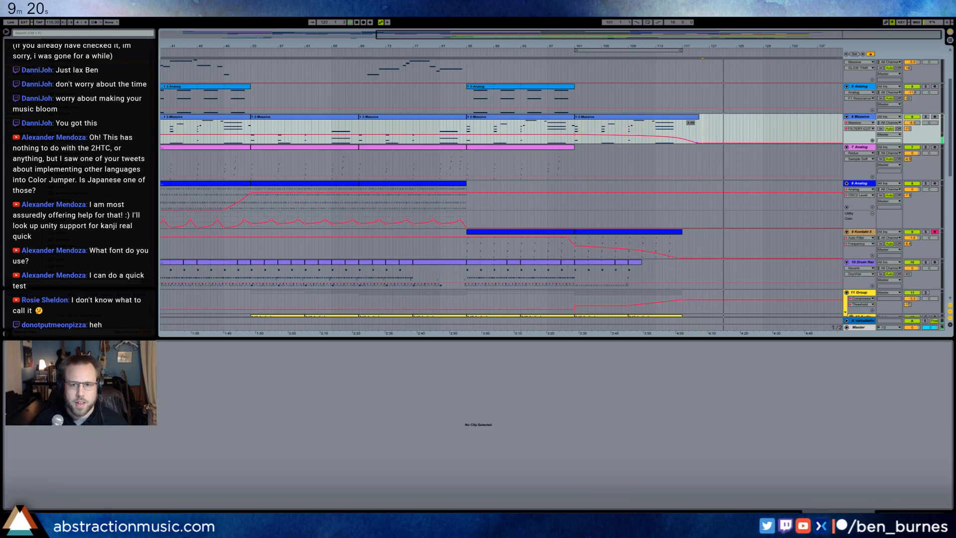
click(697, 131)
Lengthen the final 6 Massive chord to reach about bar 117 and play from about bar 113.
drag(823, 382, 843, 493)
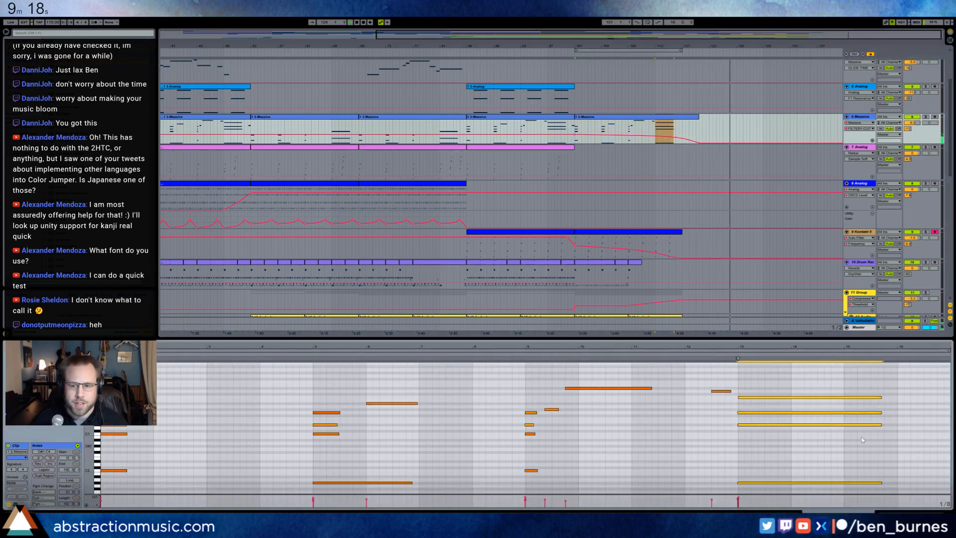
drag(910, 405, 936, 405)
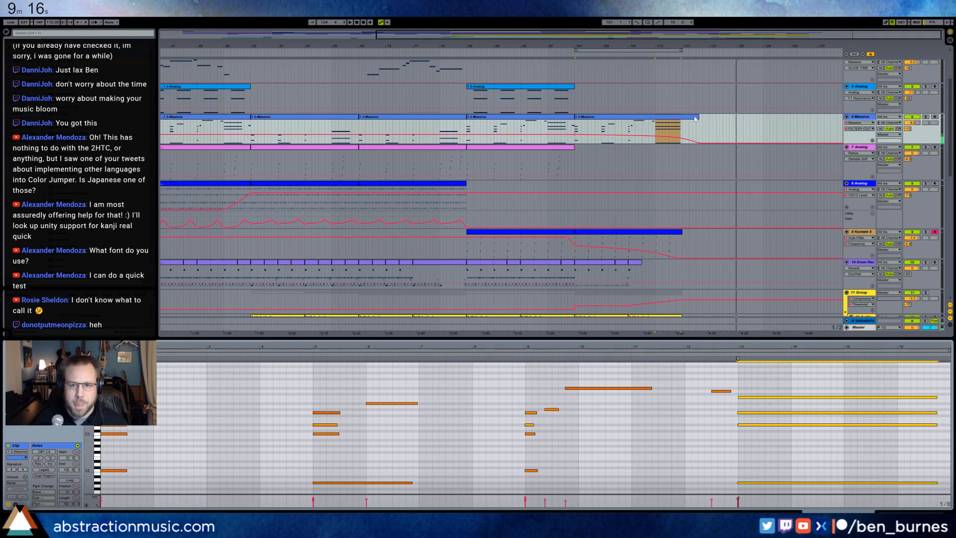
click(658, 57)
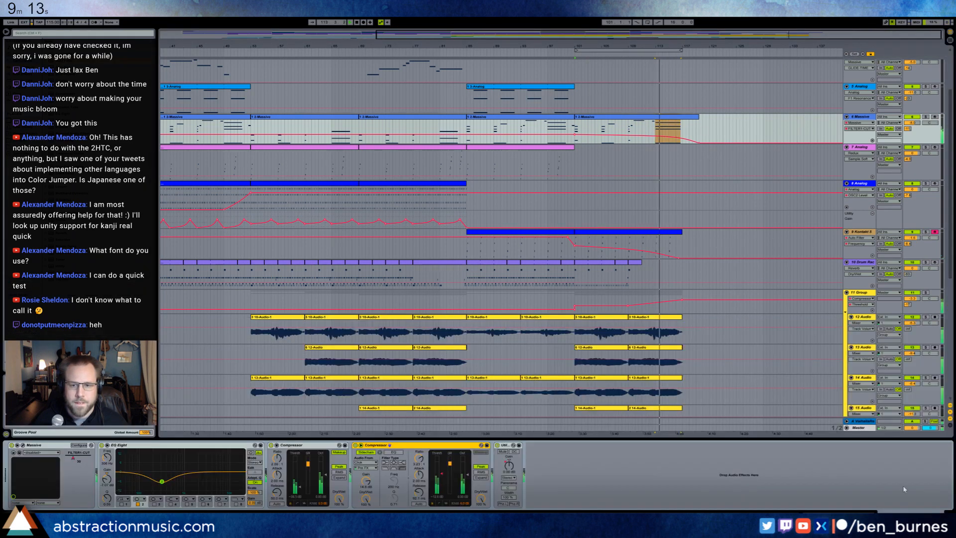
Raise the 9 Kontakt 5 Auto Filter frequency automation points at bar 101 and about bar 116.
click(676, 251)
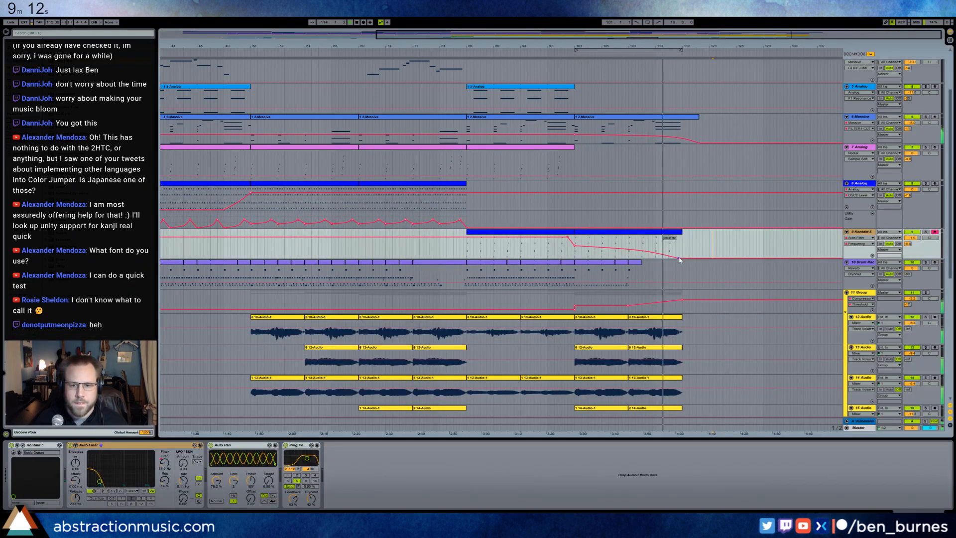
drag(677, 255, 675, 248)
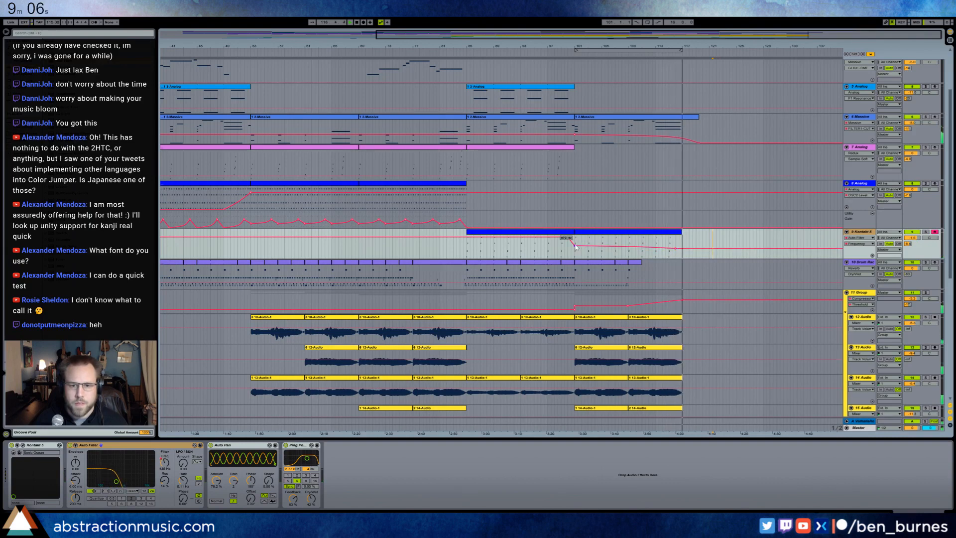
drag(574, 245, 574, 244)
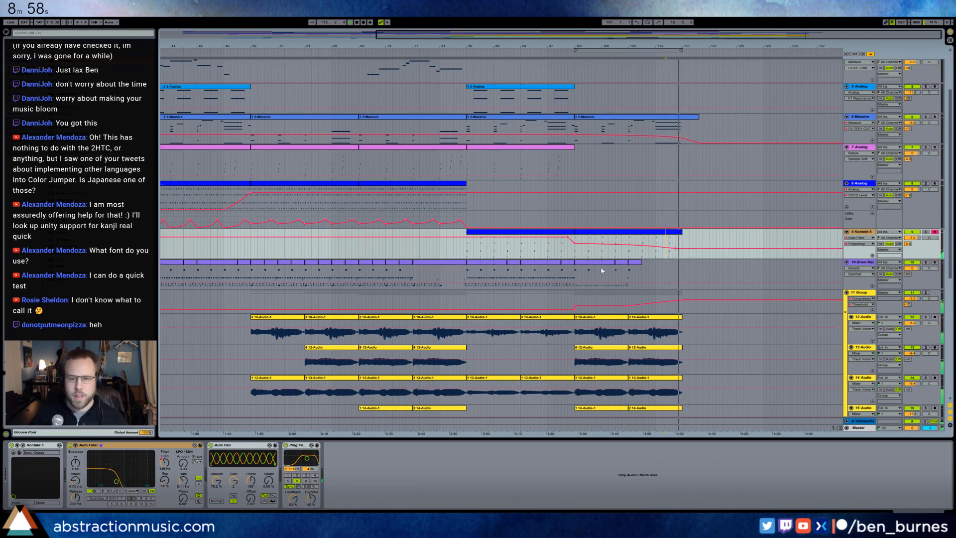
Replay from about bar 113 and lengthen the final 6 Massive chord's notes to about halfway through bar 118.
click(654, 127)
key(space)
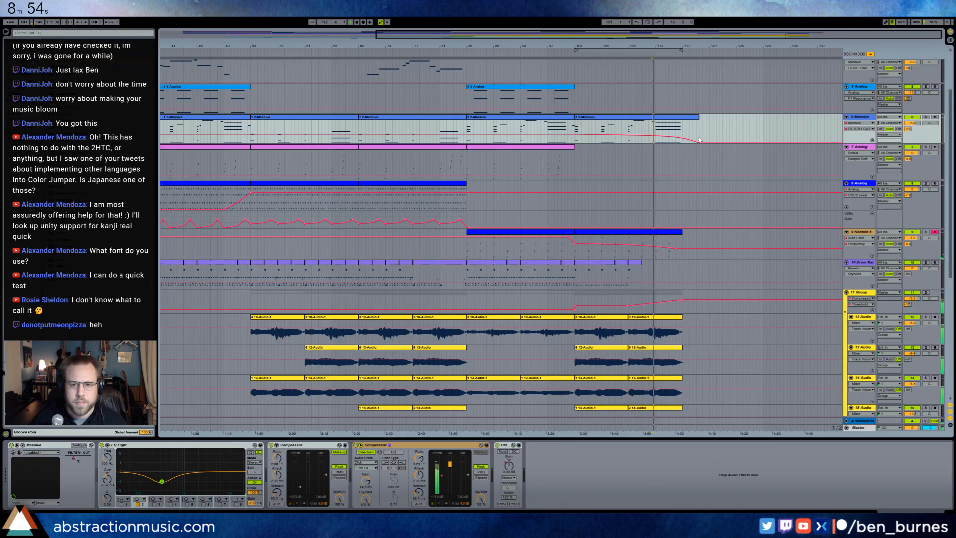
key(space)
double_click(691, 120)
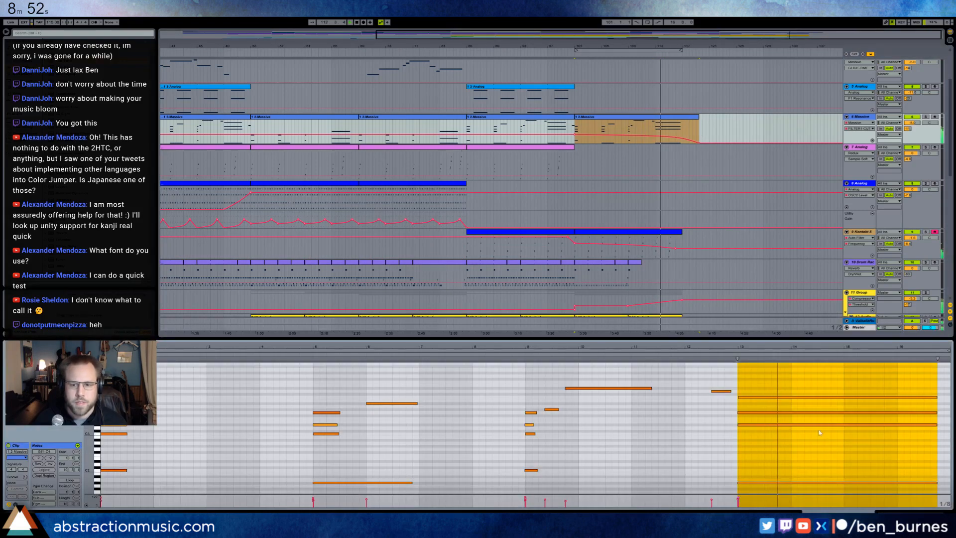
drag(908, 349, 938, 404)
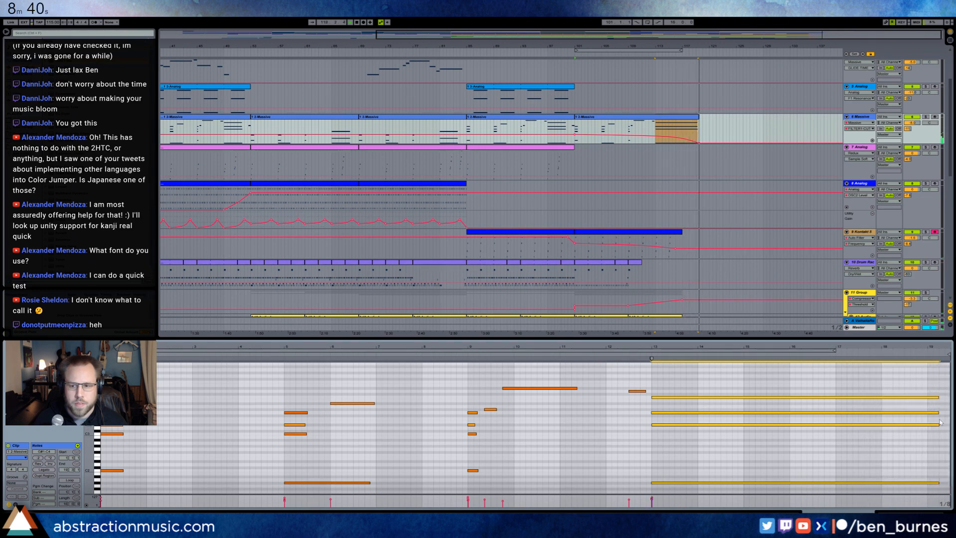
drag(937, 398, 899, 399)
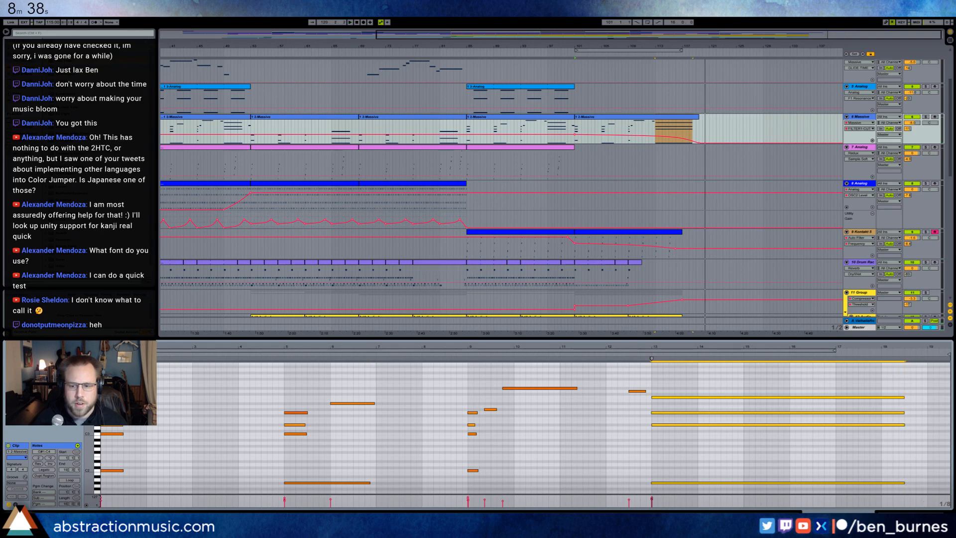
key(shift+Tab)
Zoom out to the whole arrangement and open the Massive synth on the 4 Massive track.
click(571, 117)
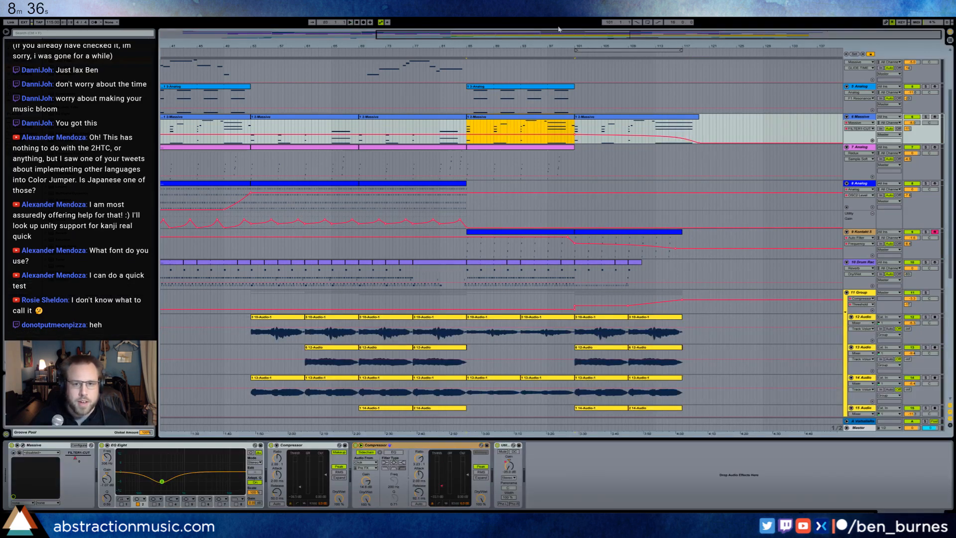
key(minus)
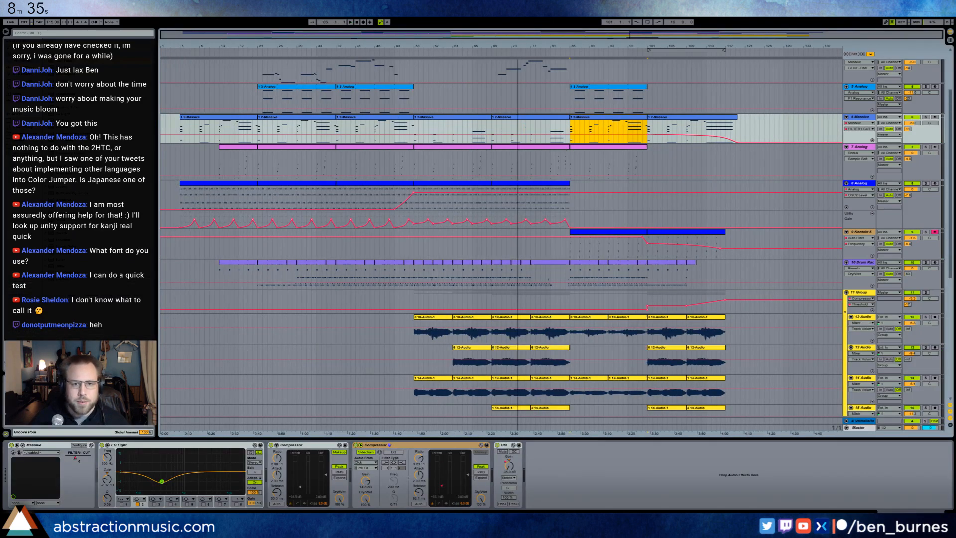
click(860, 428)
click(337, 72)
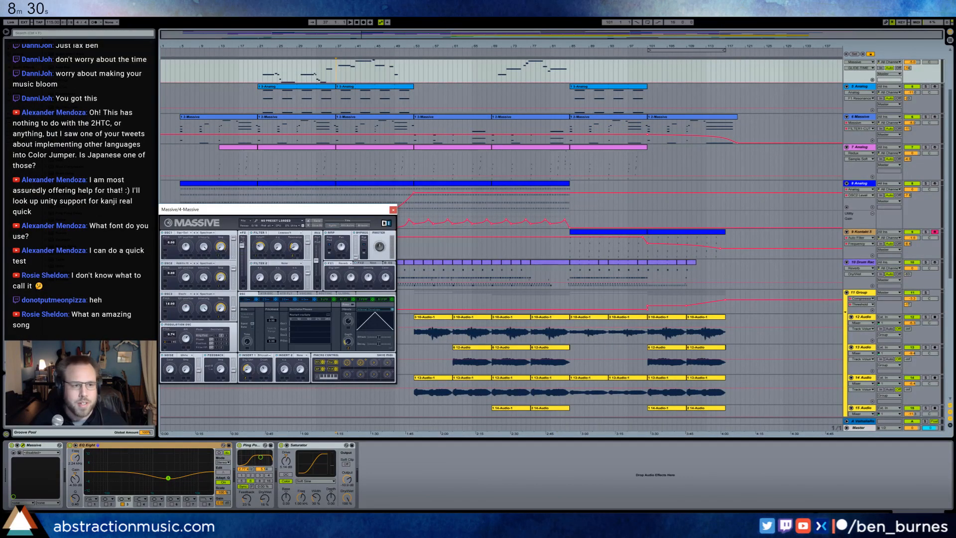
key(alt+Tab)
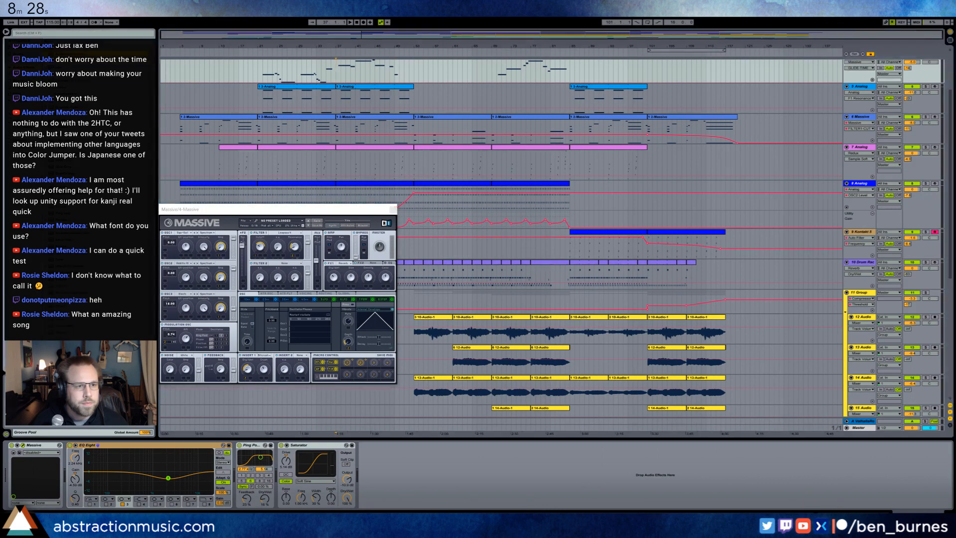
Try the BB-Chiptune Mastering rack on the Master track and play the arrangement from bar 37.
click(826, 427)
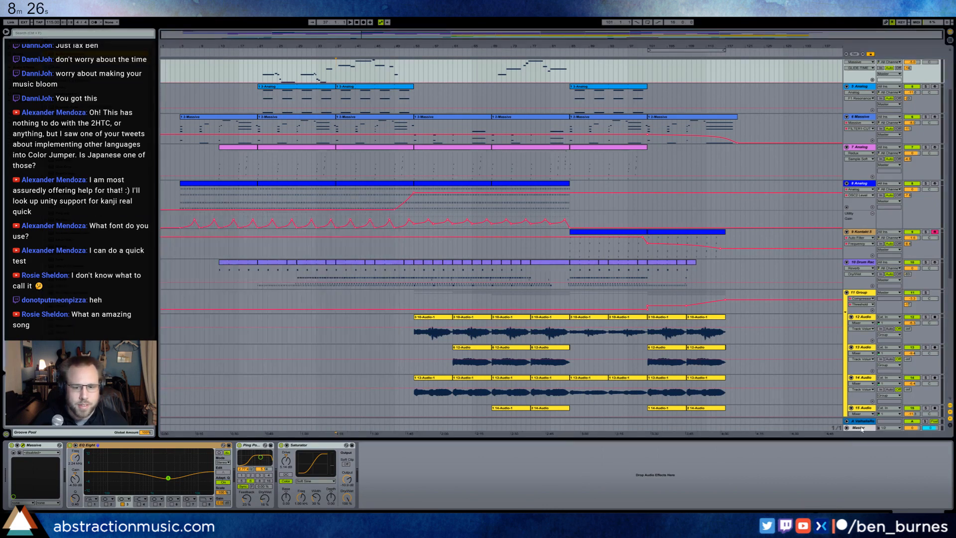
drag(62, 121, 14, 467)
click(337, 100)
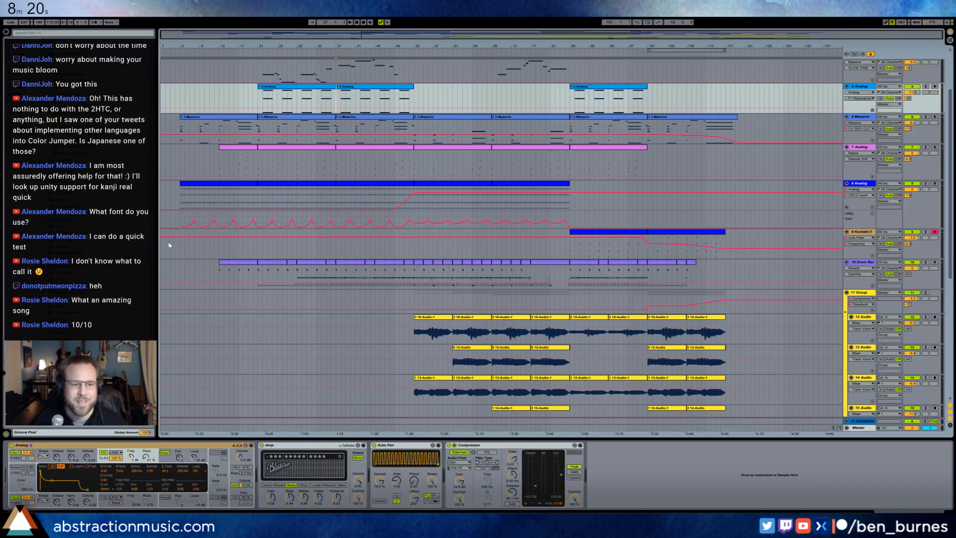
key(space)
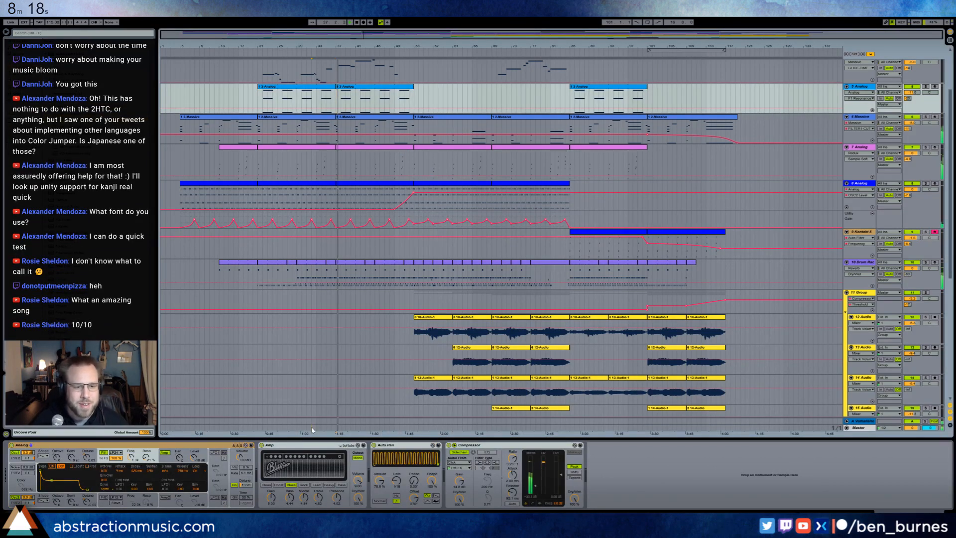
Try adjusting the EQ Eight bands inside the BB-Chiptune Mastering rack, then delete the rack from the Master.
click(312, 429)
click(142, 477)
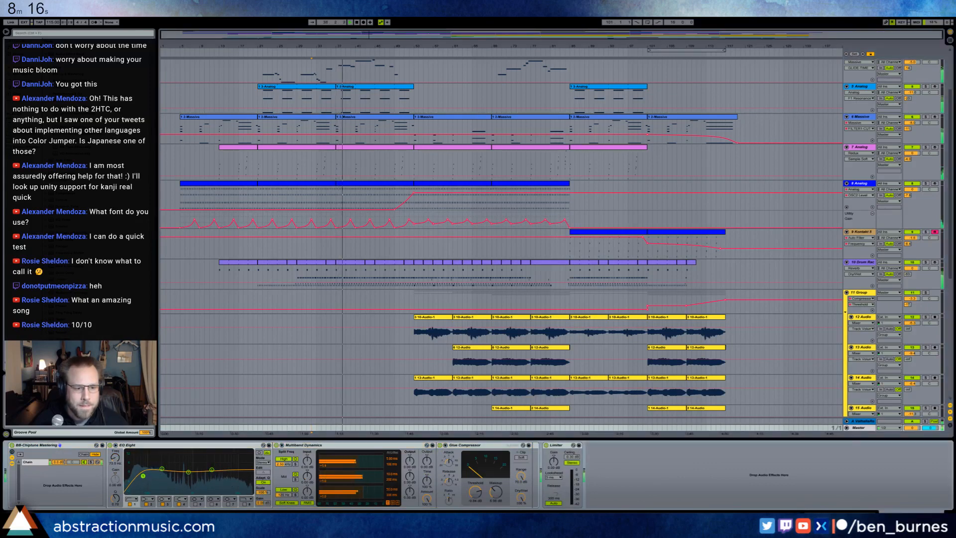
click(211, 471)
click(188, 472)
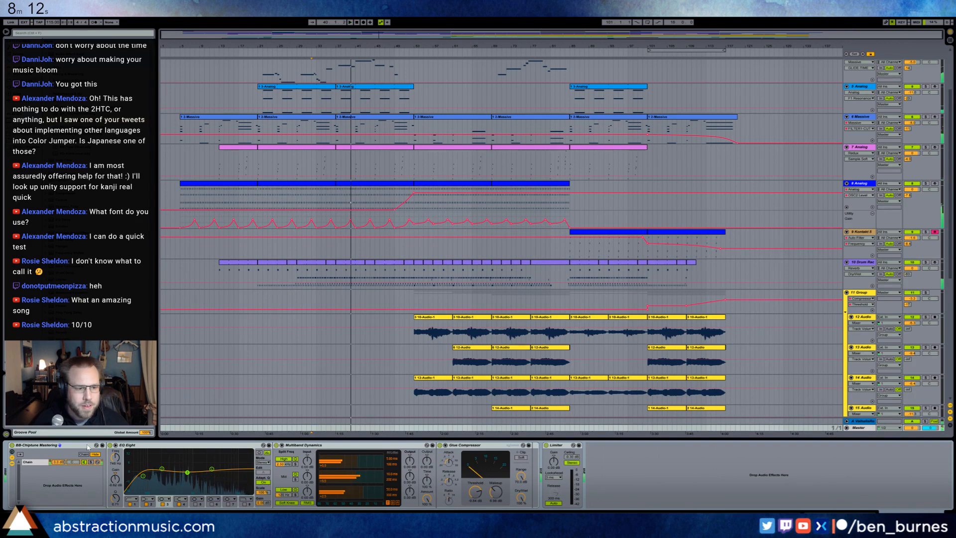
key(Delete)
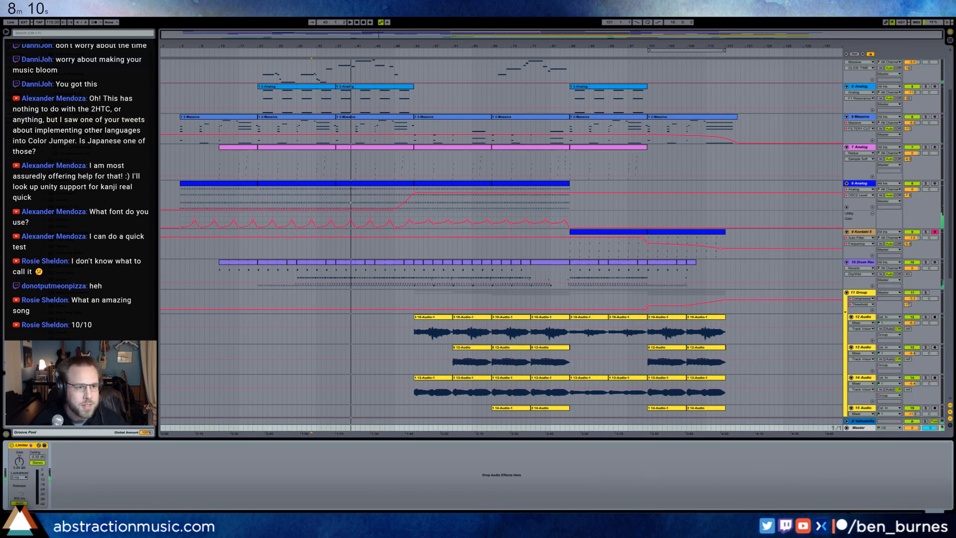
Put the BB-Simple Mastering rack on the Master ahead of the Limiter and adjust its EQ Eight bands while replaying from bar 37.
click(5, 475)
key(ctrl+z)
key(space)
drag(143, 479, 211, 469)
click(162, 470)
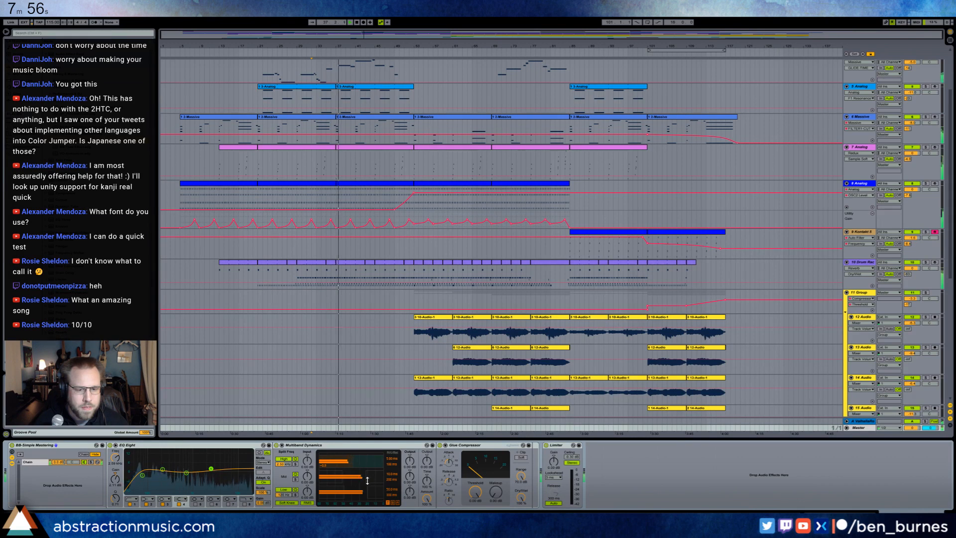
Lower the volume of the 808 Closed Hat sample in the 10 Drum Rack.
click(364, 269)
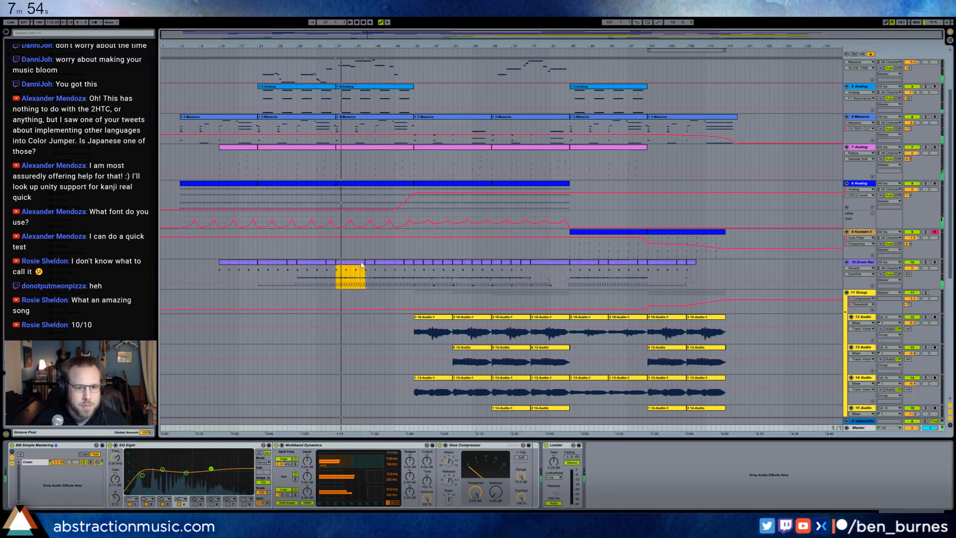
click(33, 486)
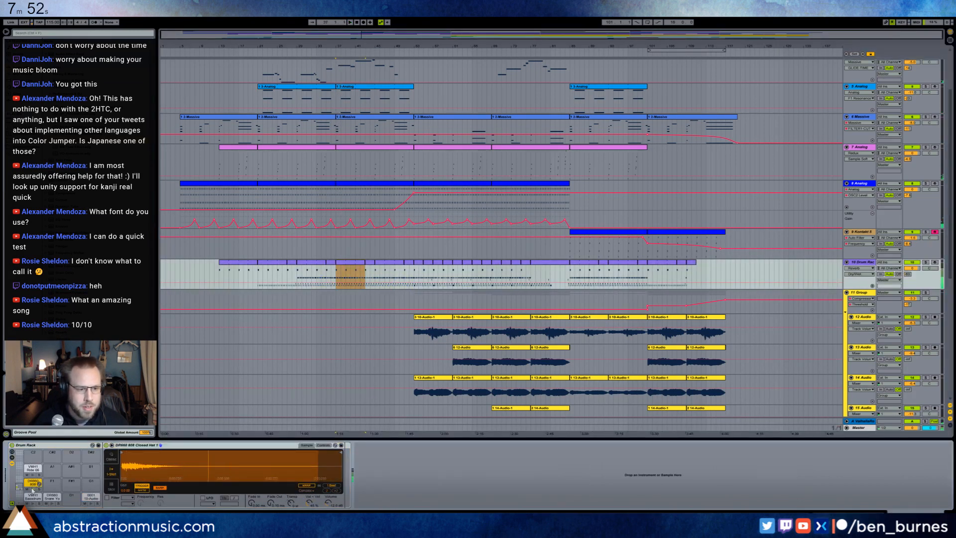
drag(328, 504, 329, 518)
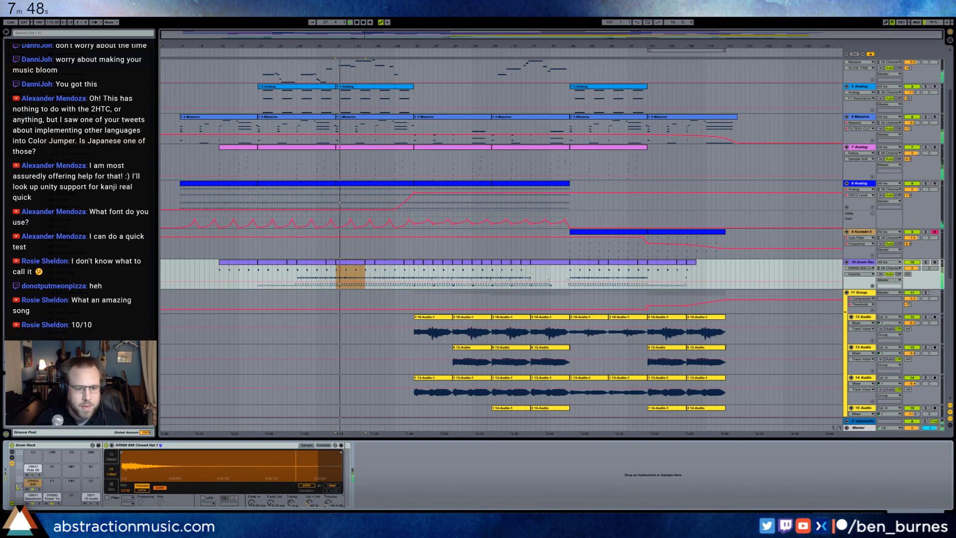
Lower the Glue Compressor's threshold on the Master and raise its makeup gain.
click(378, 438)
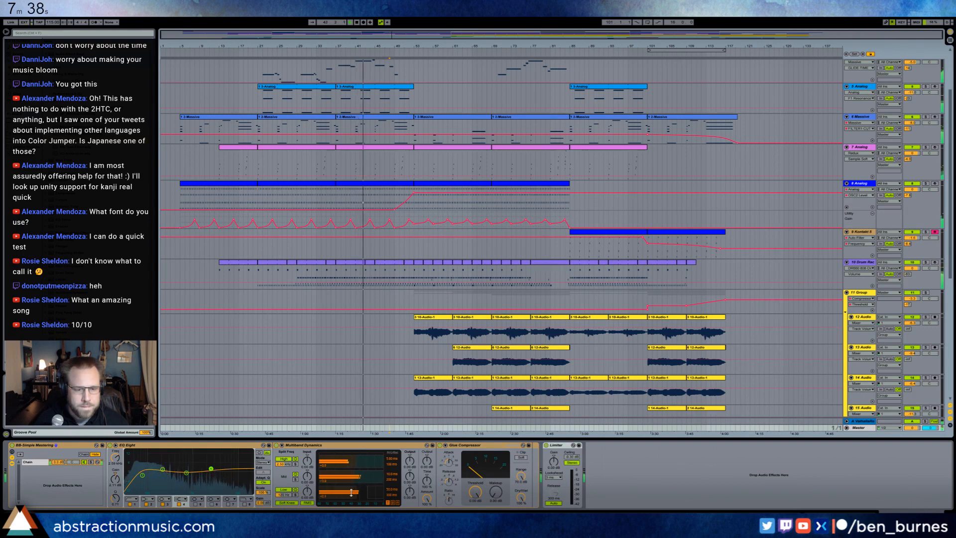
drag(475, 493, 476, 514)
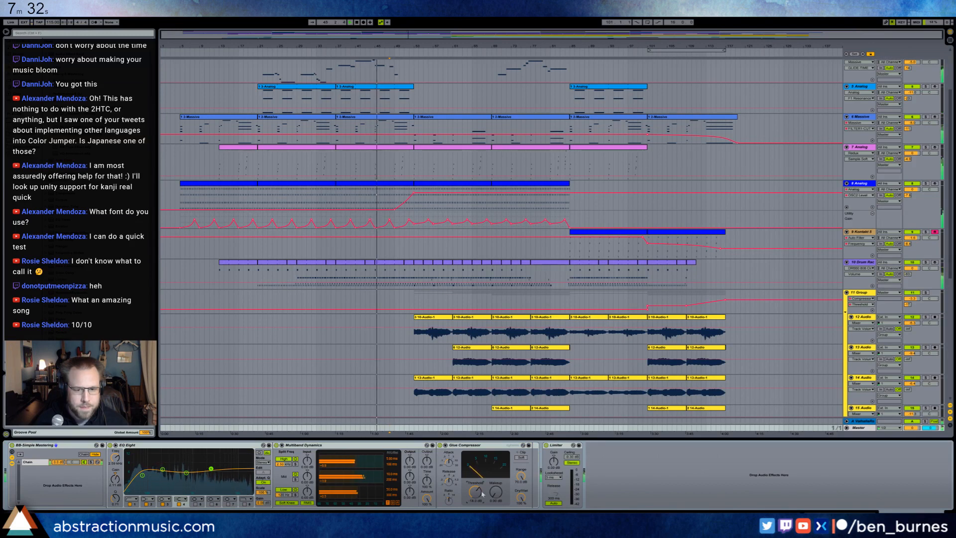
drag(495, 493, 494, 457)
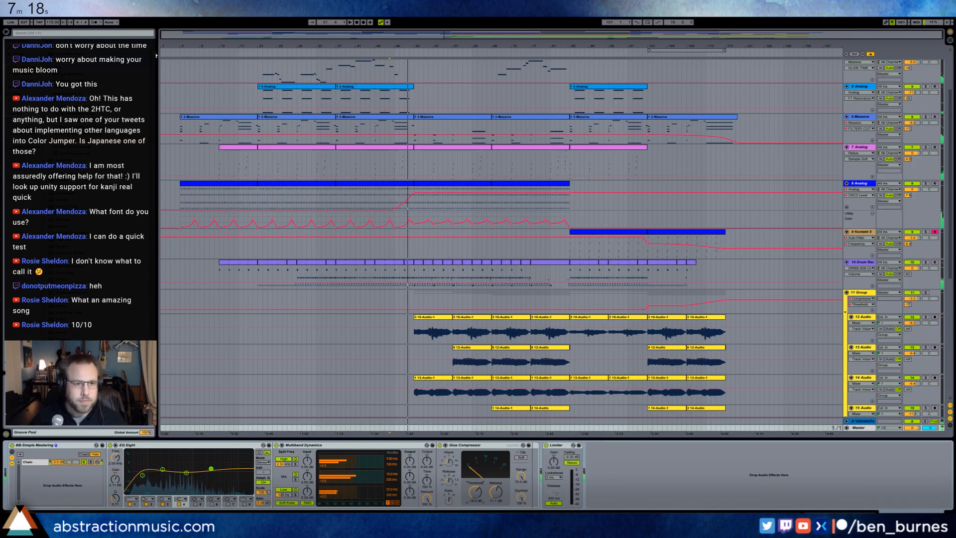
Play the song from bar 5 and lower the volume of the 21 Audio track.
click(182, 50)
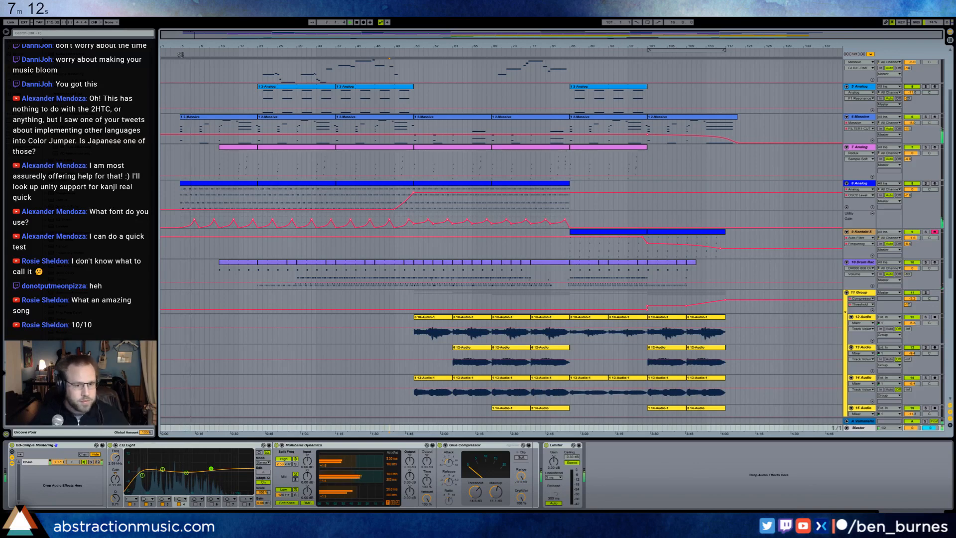
scroll(256, 296, down, 4)
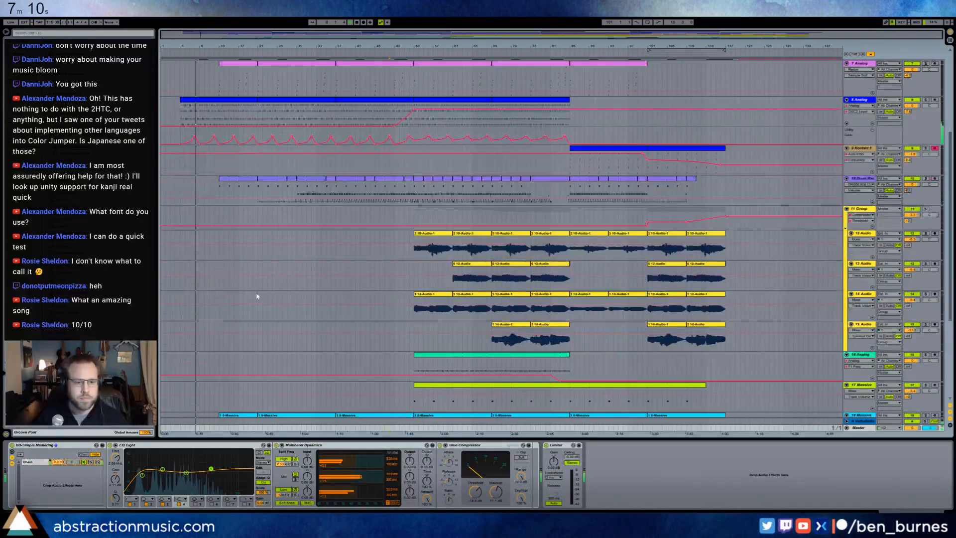
scroll(257, 296, down, 7)
click(285, 369)
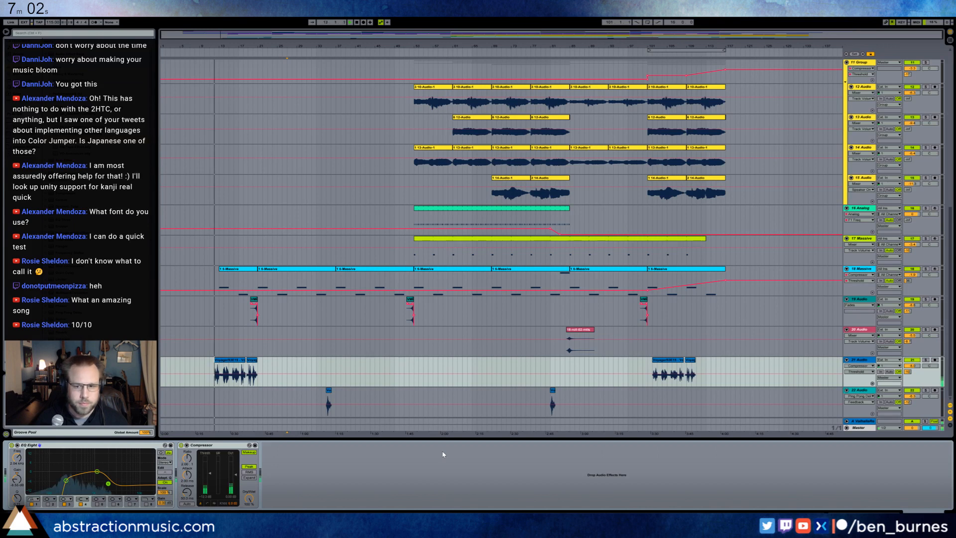
drag(912, 366, 912, 379)
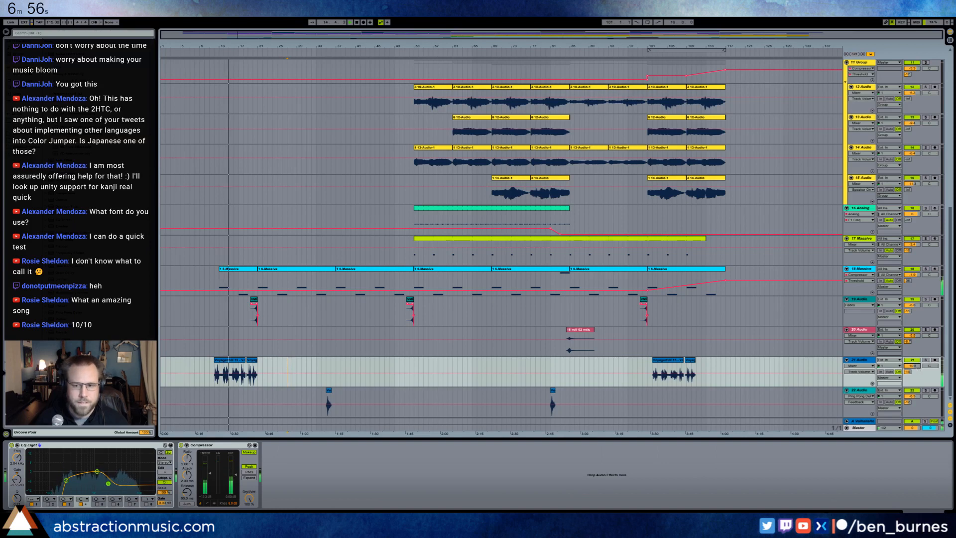
drag(912, 366, 912, 374)
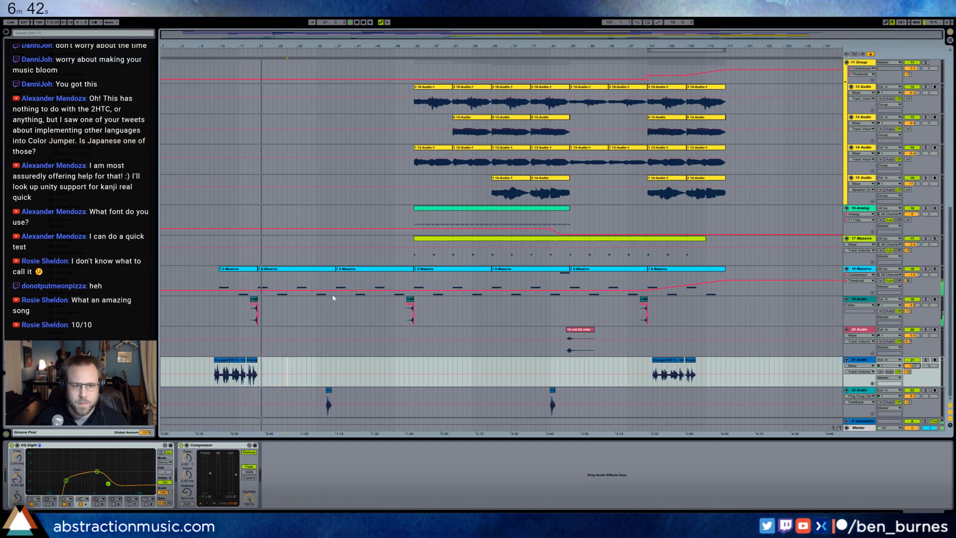
Adjust the track volume of the 4 Massive track.
scroll(333, 299, up, 5)
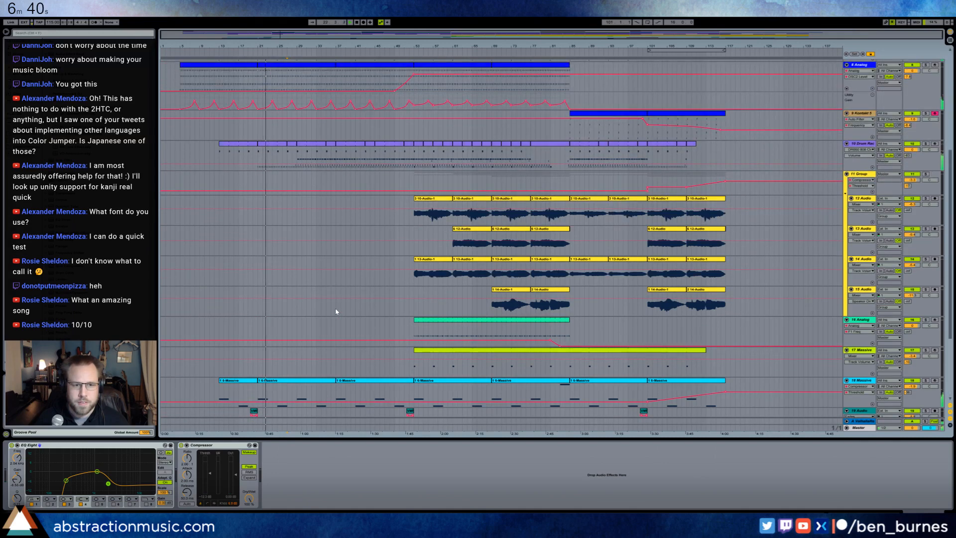
scroll(337, 312, up, 8)
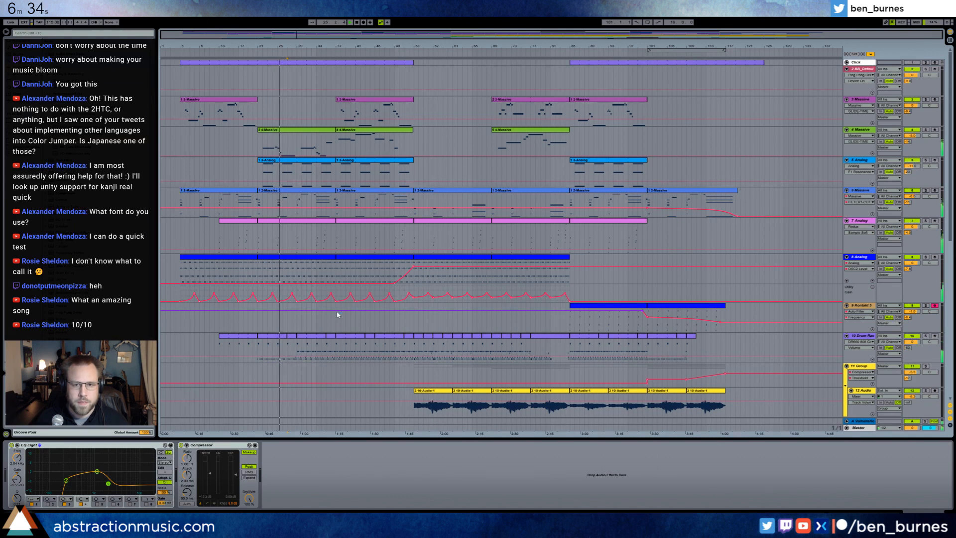
click(911, 136)
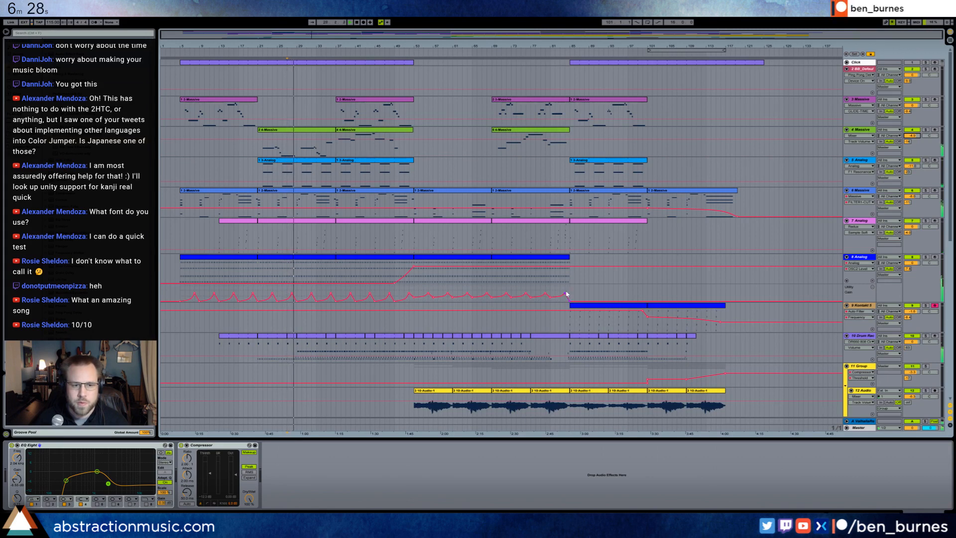
Adjust the ride sample's volume in the 10 Drum Rack and lower the DR660 Snare sample's volume.
click(300, 337)
click(33, 468)
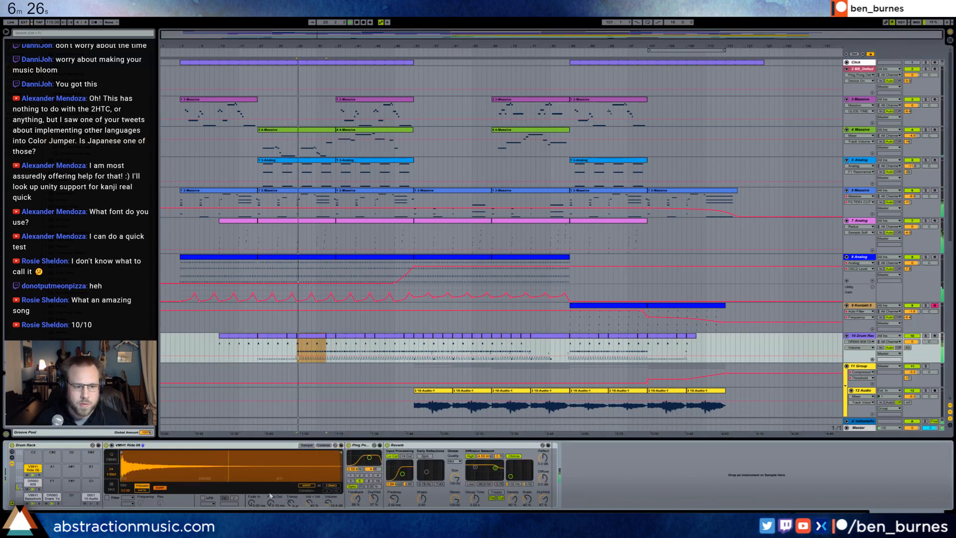
click(329, 502)
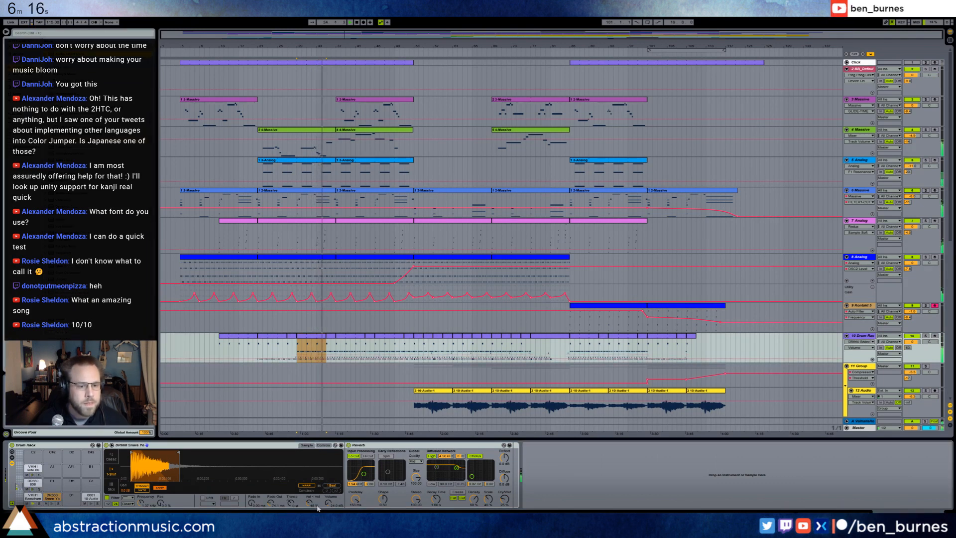
drag(329, 504, 329, 528)
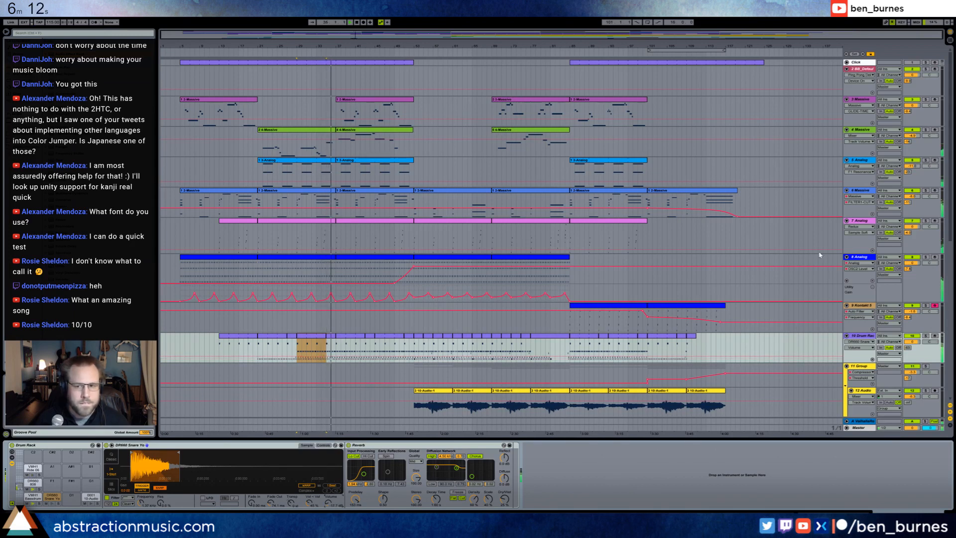
scroll(750, 281, down, 3)
scroll(751, 280, down, 12)
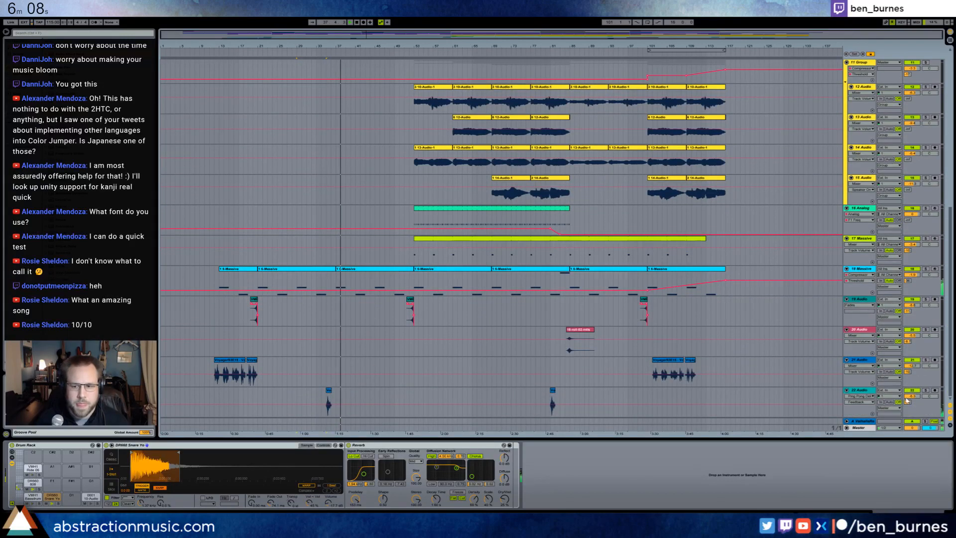
scroll(504, 283, up, 12)
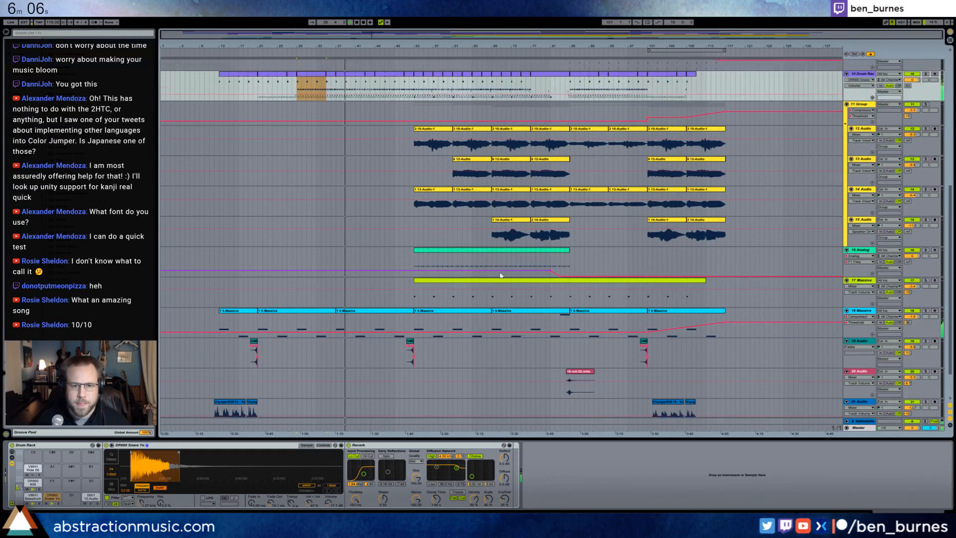
scroll(502, 276, up, 3)
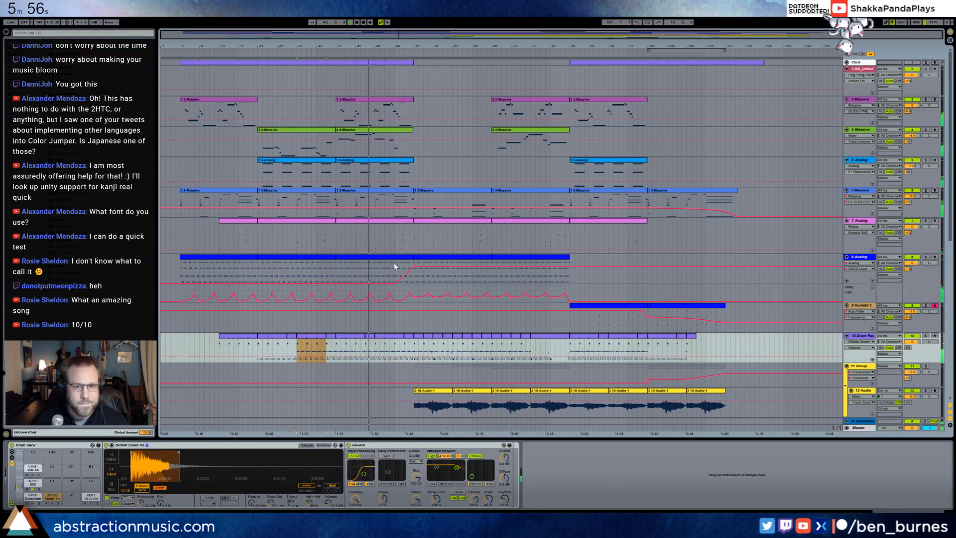
Add a Chorus at the start of the 11 Group track's effects and adjust its dry/wet mix and modulation.
click(416, 376)
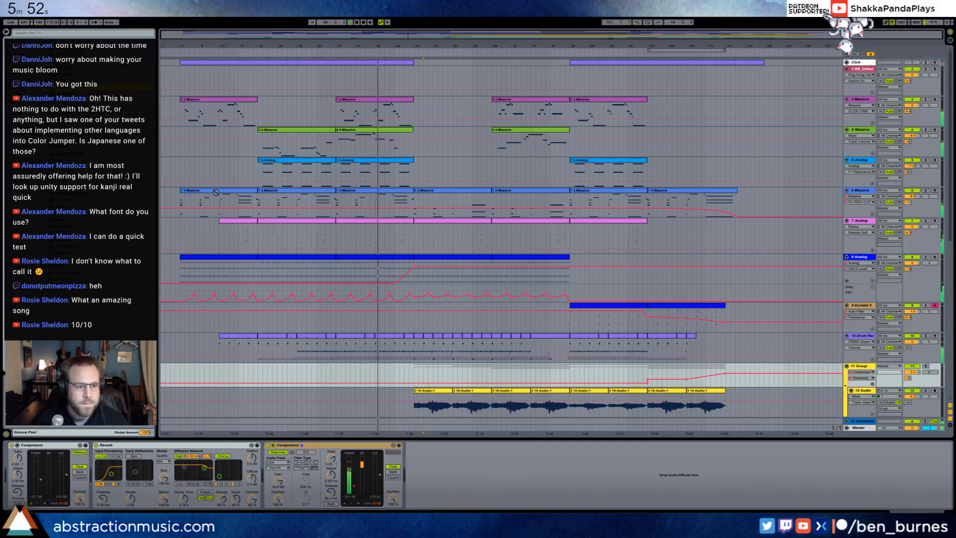
drag(75, 150, 98, 501)
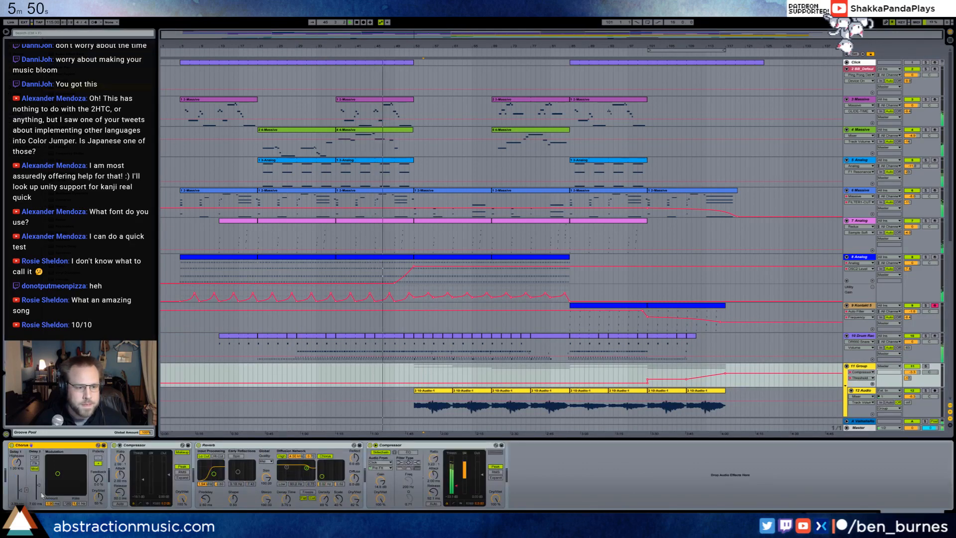
click(98, 498)
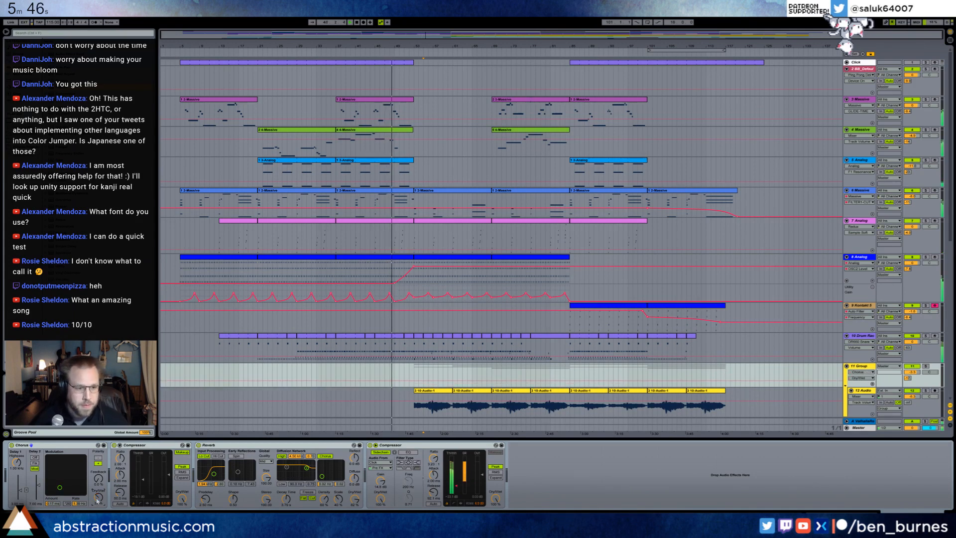
drag(63, 491, 69, 486)
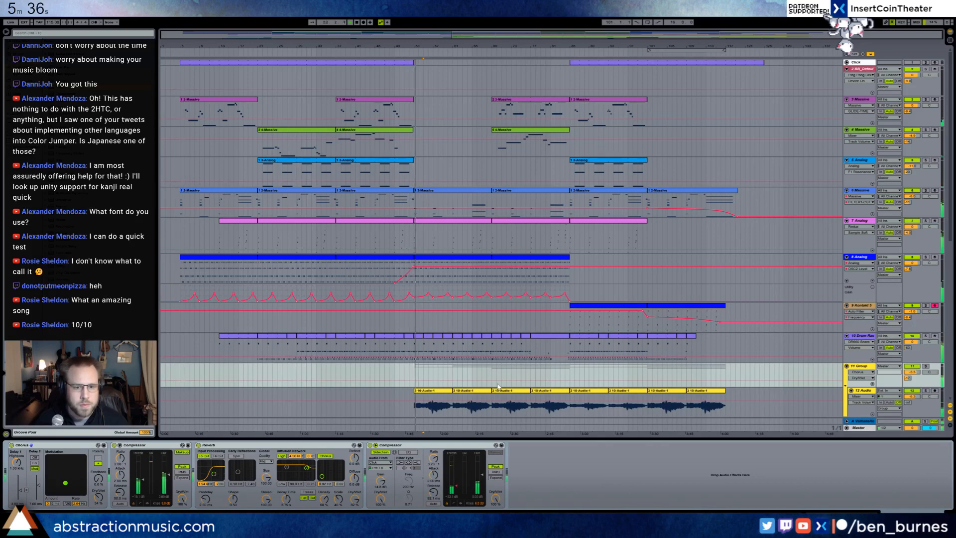
Lower the volume of the 17 Massive track slightly.
scroll(498, 386, down, 6)
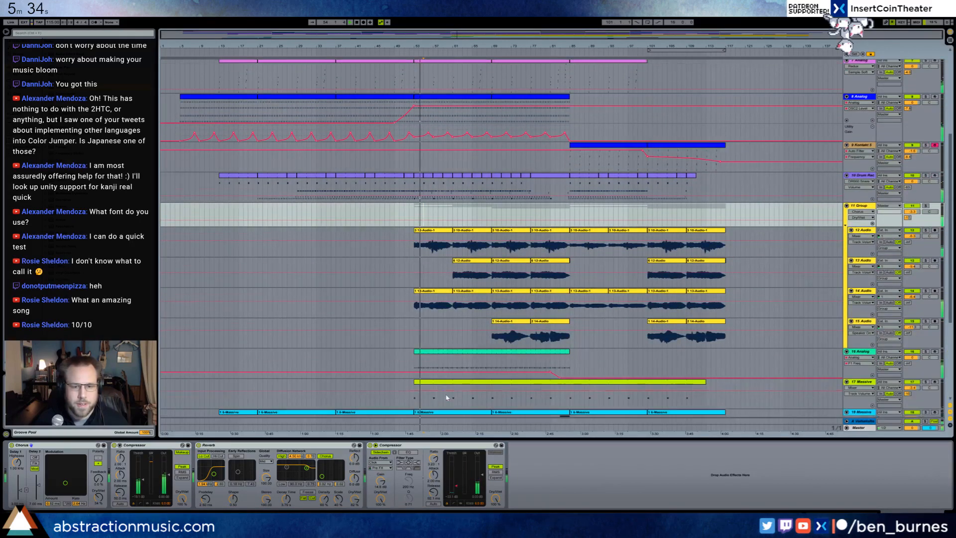
scroll(445, 400, down, 1)
click(445, 379)
drag(912, 367, 911, 370)
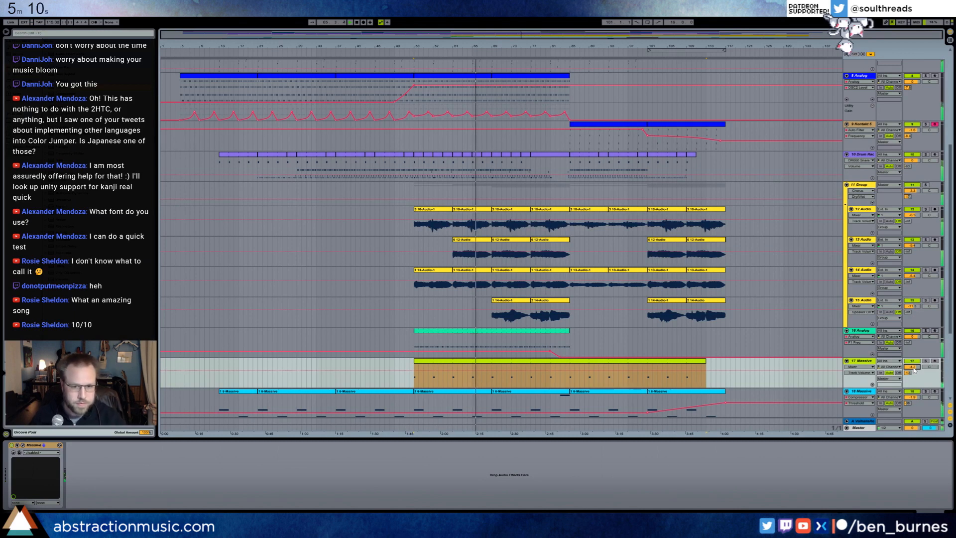
Adjust the volume of the 15-Audio sample in the 10 Drum Rack and open the 11 Group track's effects.
click(487, 168)
click(84, 499)
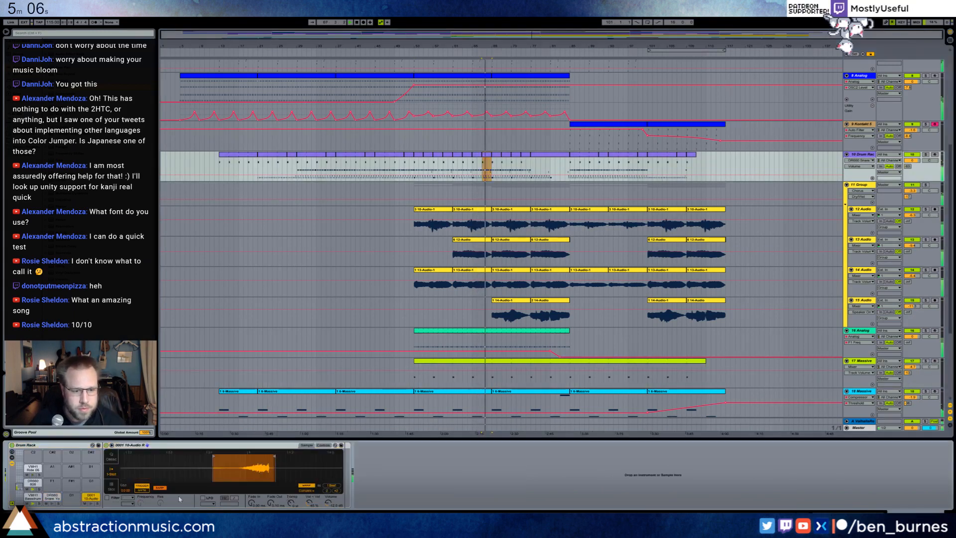
click(594, 192)
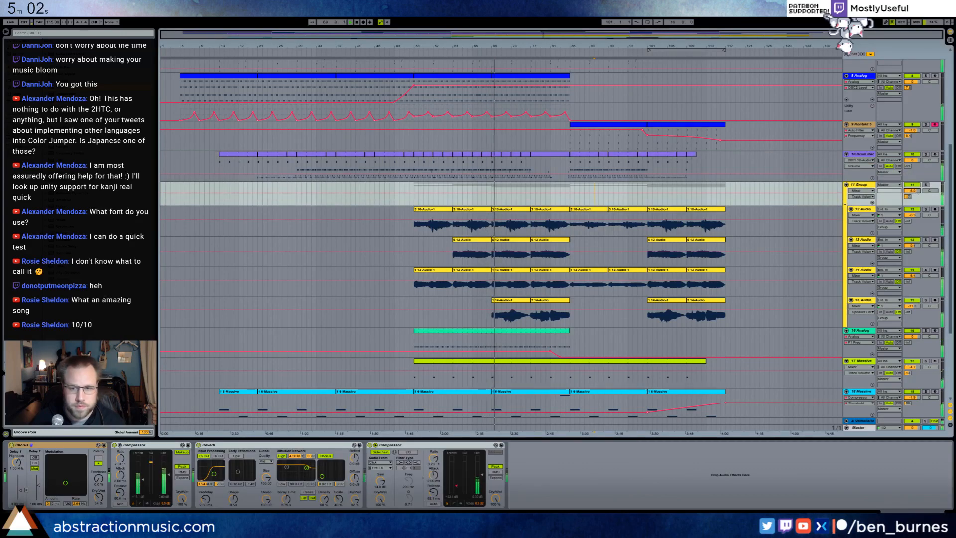
Adjust the 11 Group track's volume slightly and lower the dry/wet mix of its Reverb.
click(907, 196)
drag(912, 190, 912, 188)
drag(355, 498, 354, 502)
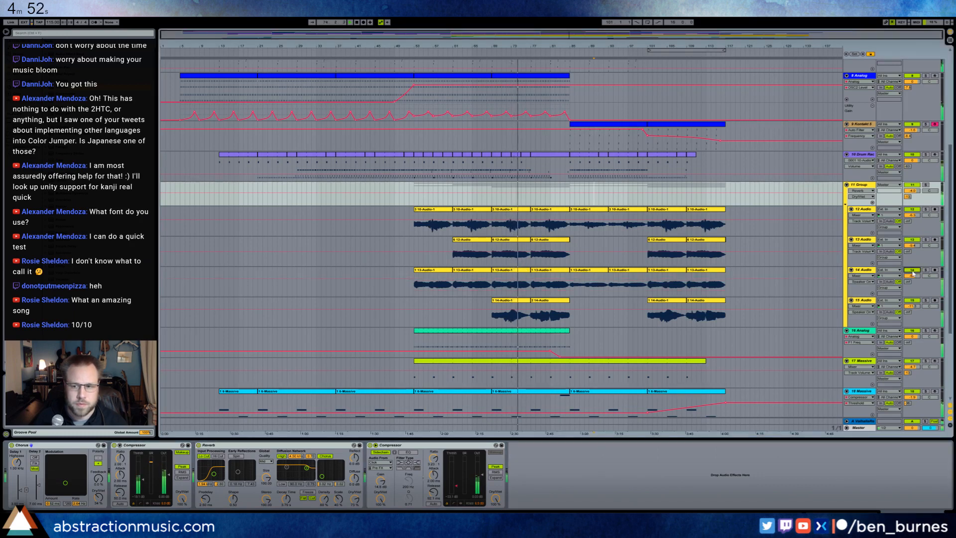
Lower the volume of the 14 Audio track slightly.
click(914, 271)
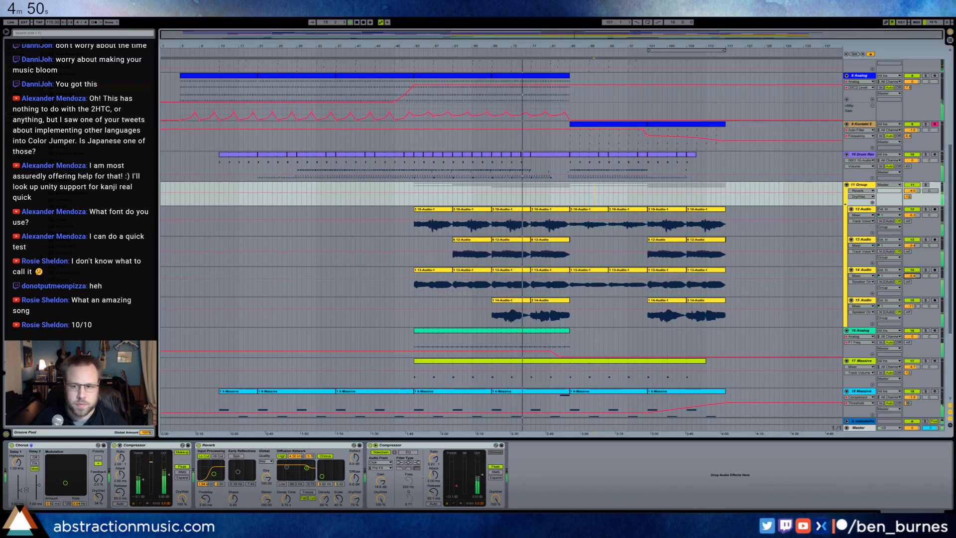
drag(913, 276, 914, 279)
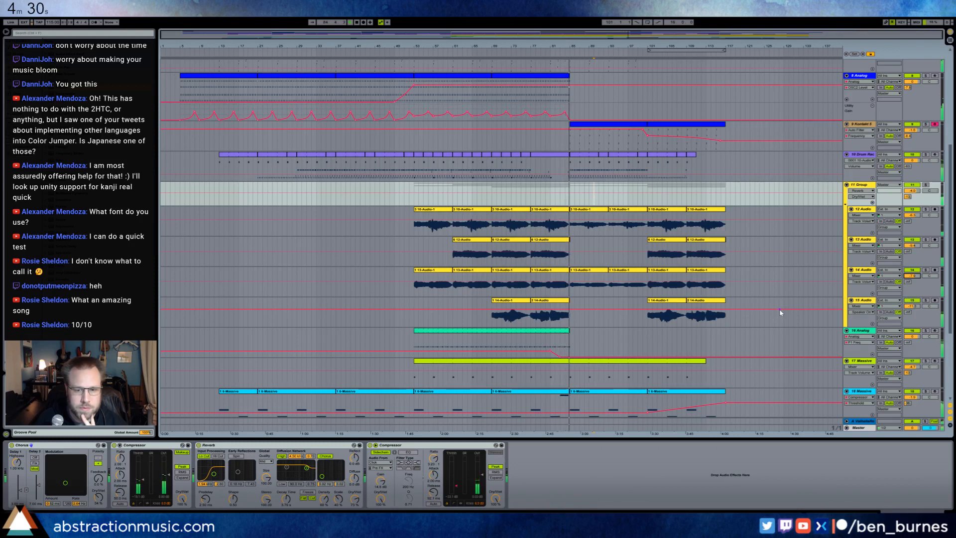
Solo the 9 Kontakt 5 track and open its Kontakt instrument, playing from just before its first clip.
scroll(711, 308, down, 6)
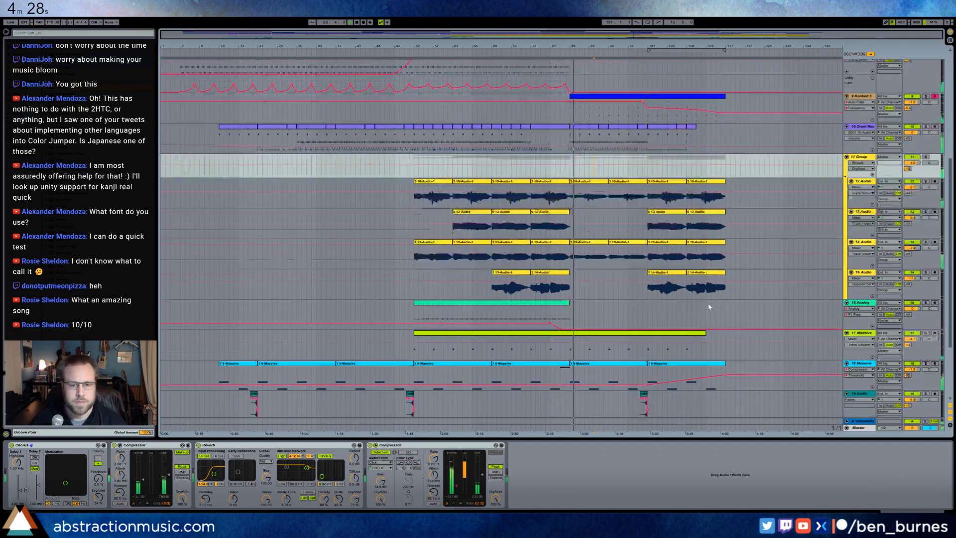
scroll(710, 309, down, 1)
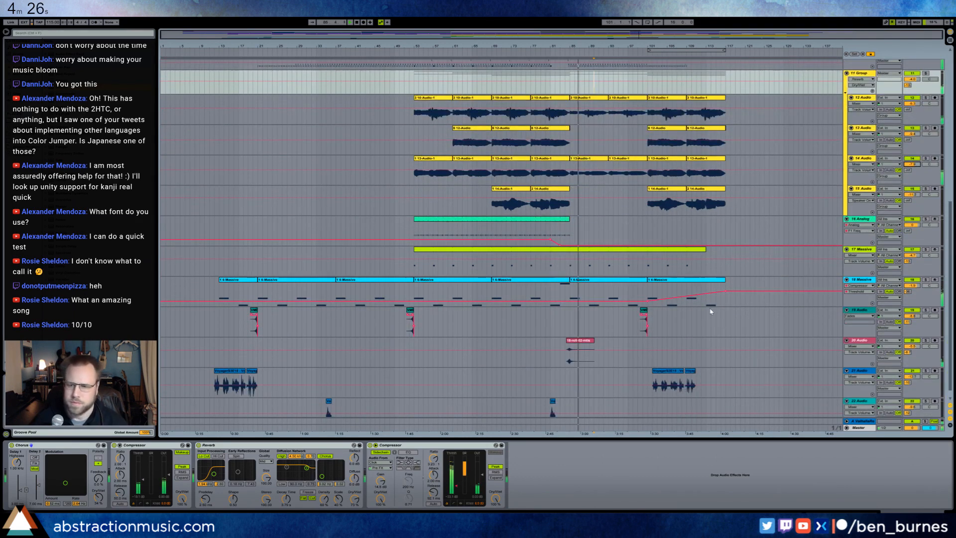
scroll(710, 312, up, 10)
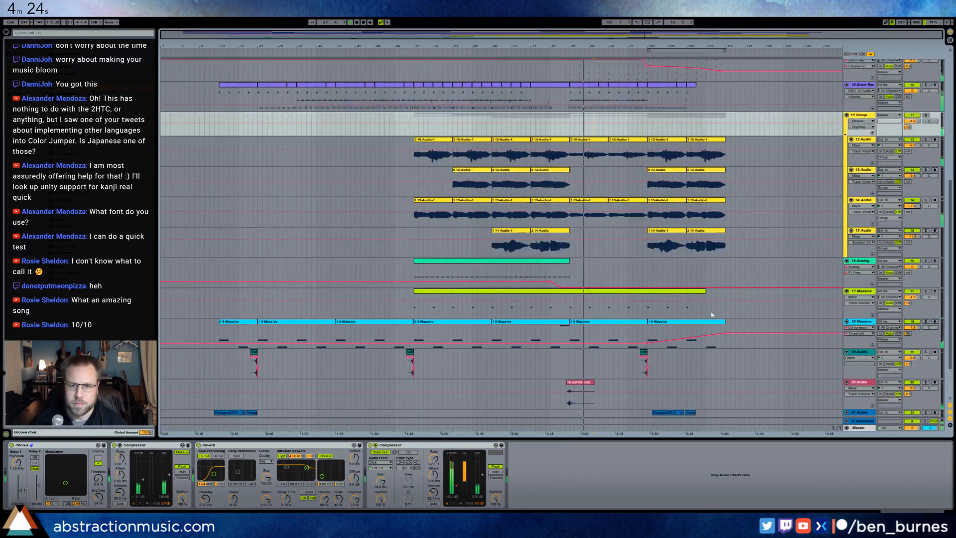
click(604, 174)
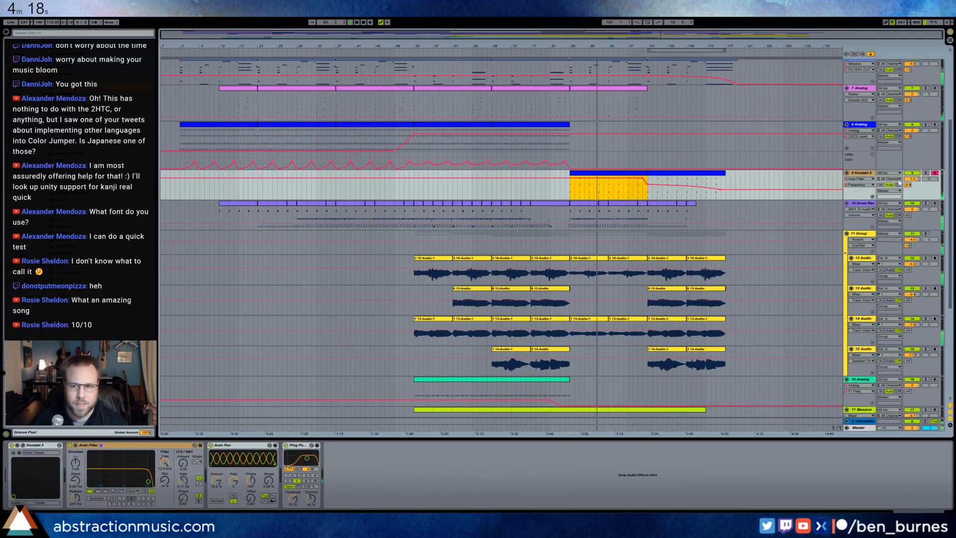
click(926, 174)
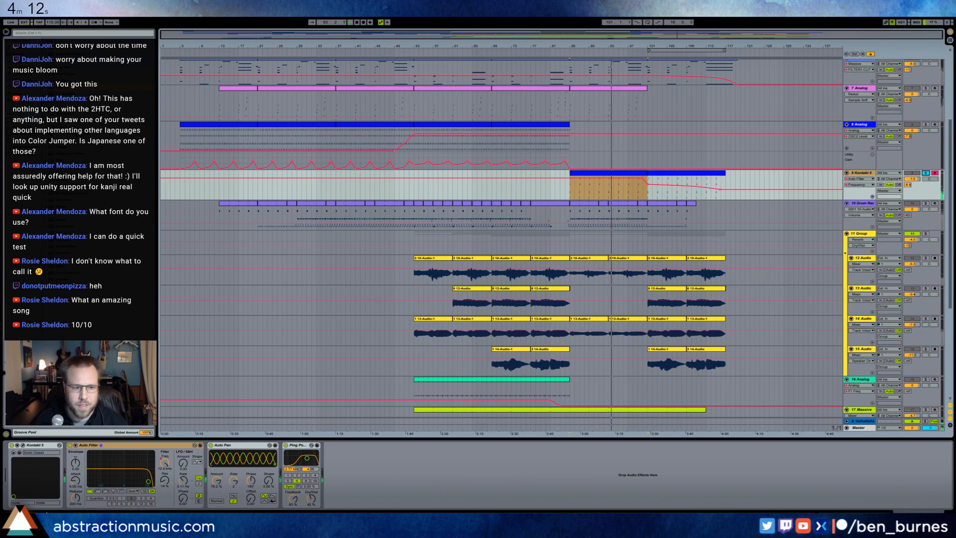
click(560, 196)
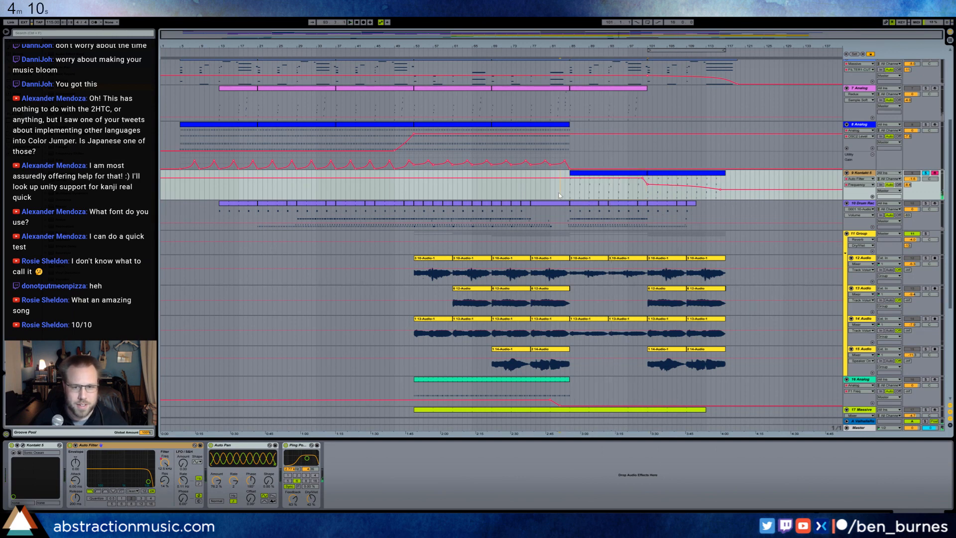
click(23, 446)
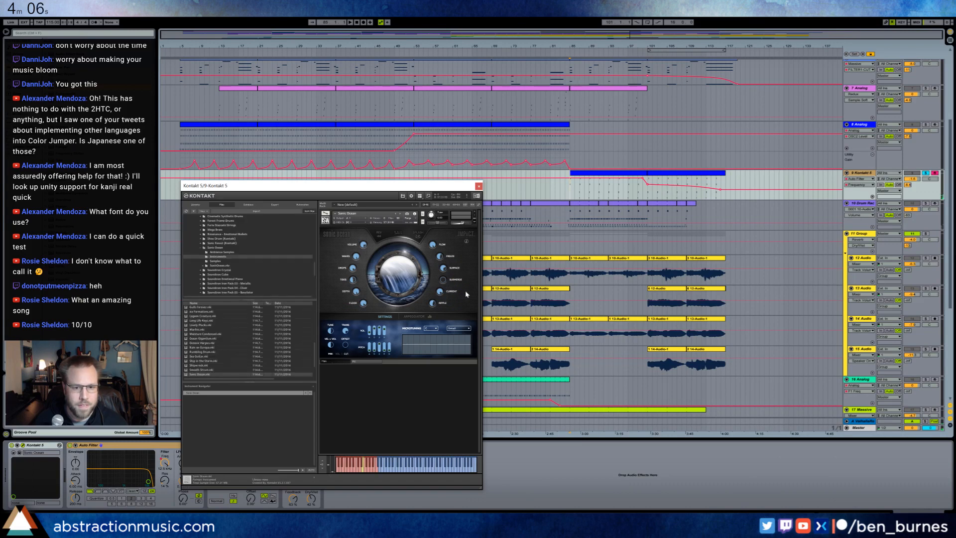
key(space)
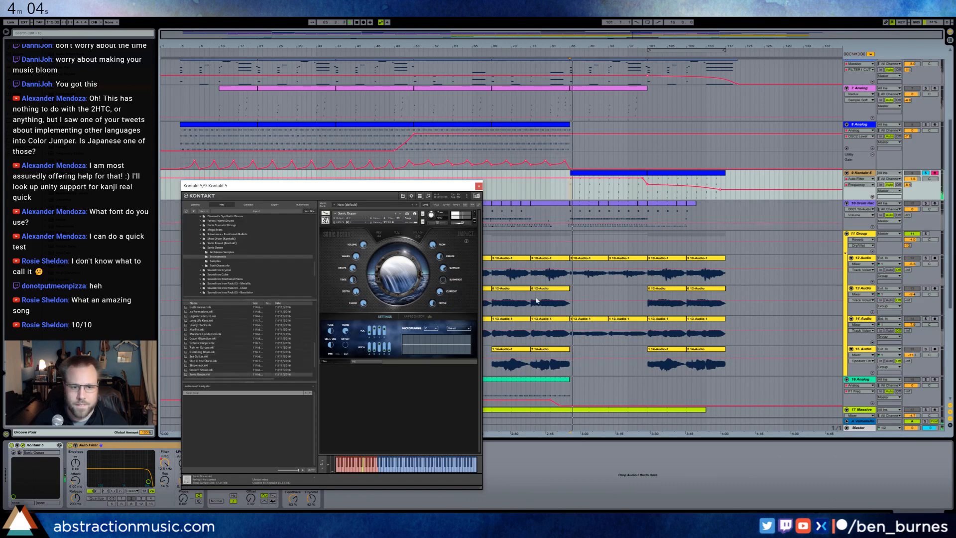
Reload the Kontakt instrument by switching to the next instrument and back, checking the sound during playback.
drag(399, 192, 315, 134)
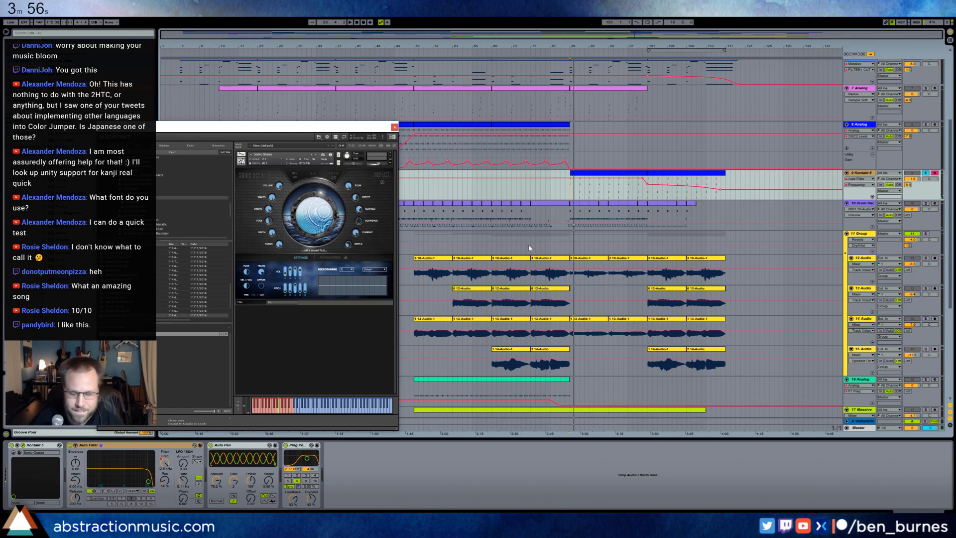
click(351, 23)
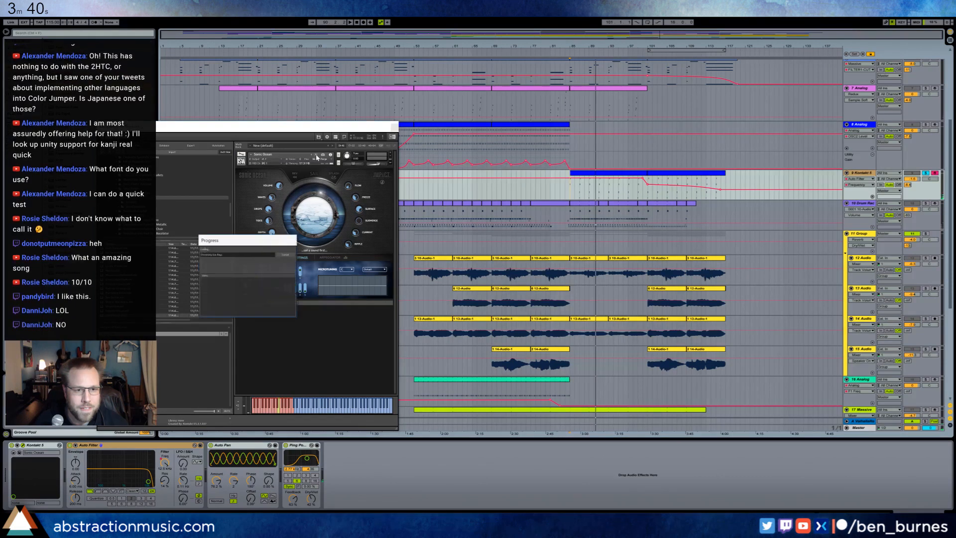
click(317, 157)
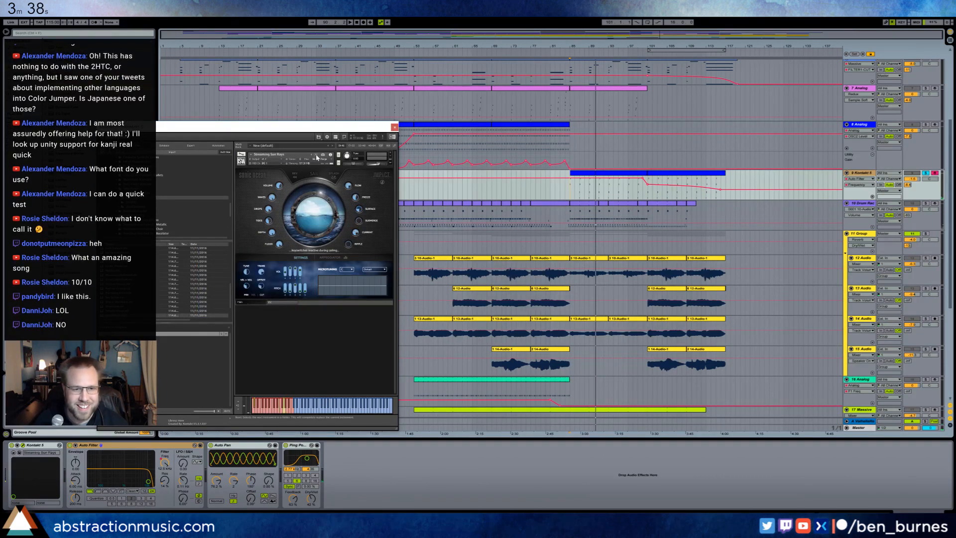
click(351, 22)
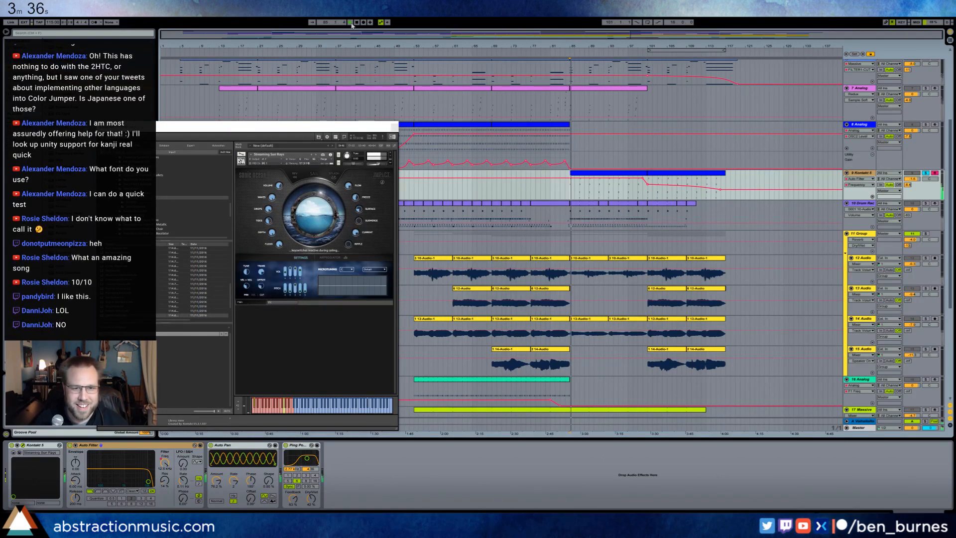
click(312, 155)
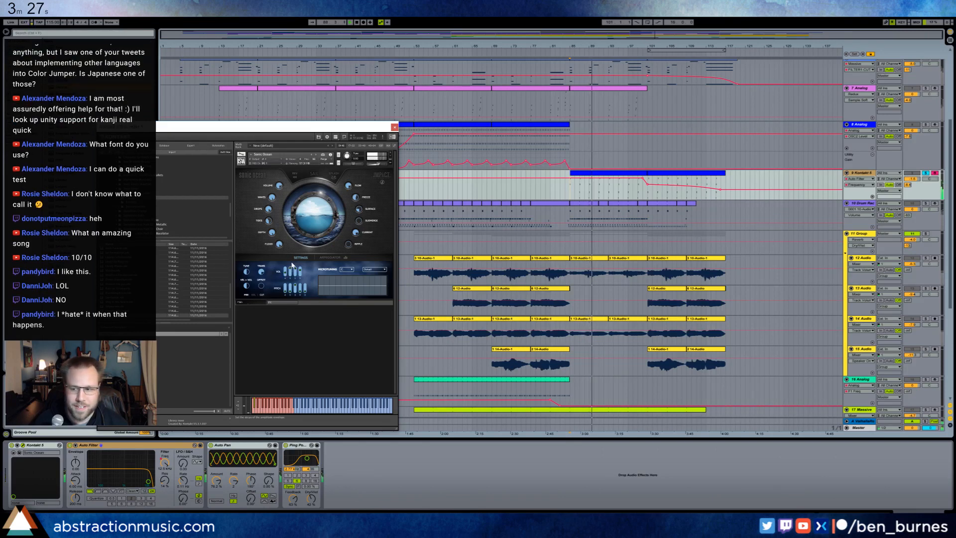
Adjust the 9 Kontakt 5 track's volume within the full mix and close its Kontakt instrument.
click(914, 179)
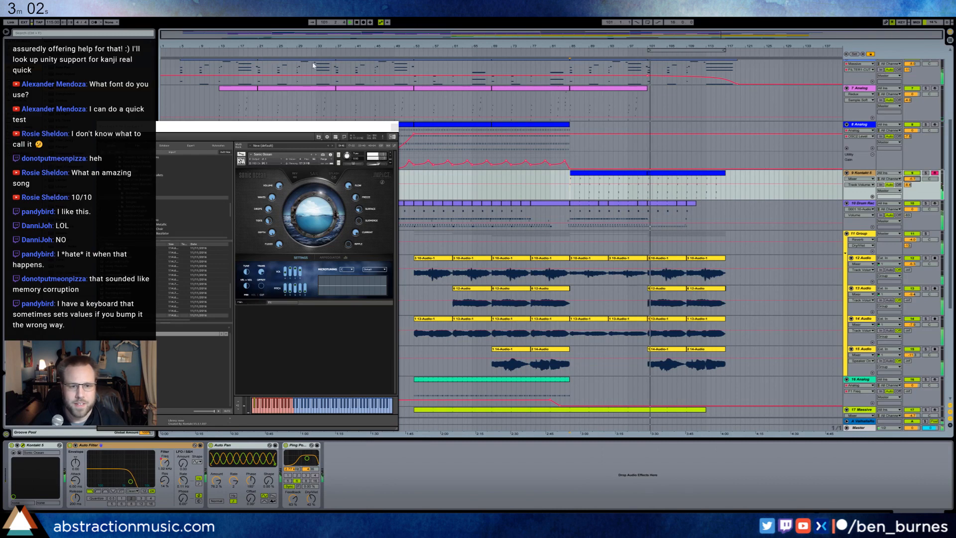
click(394, 126)
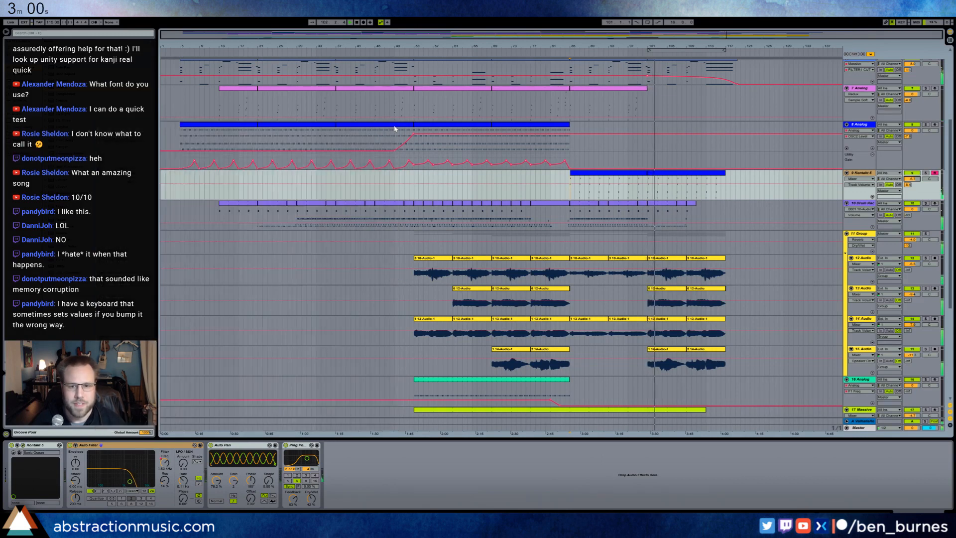
Add a Utility after the Massive instrument on the 17 Massive track and show its gain automation.
scroll(584, 240, down, 2)
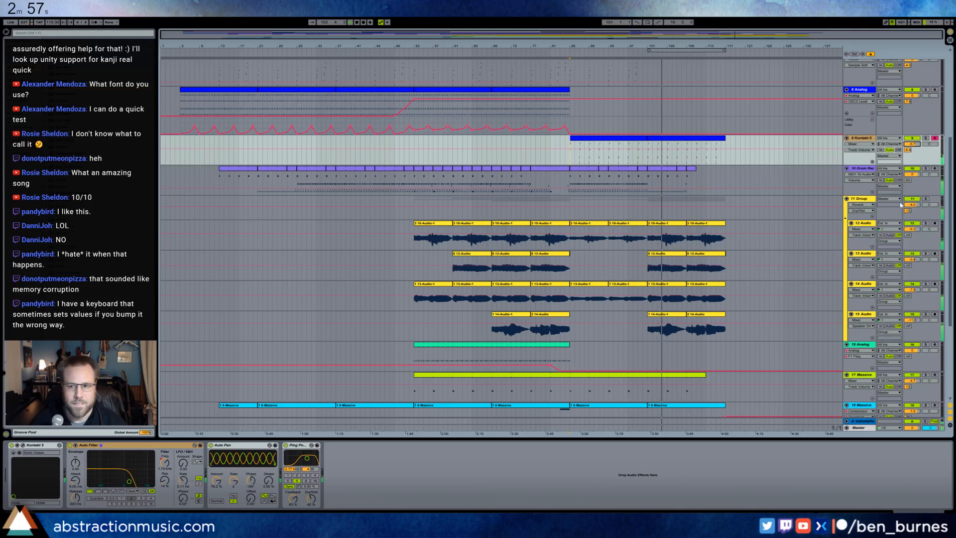
click(745, 207)
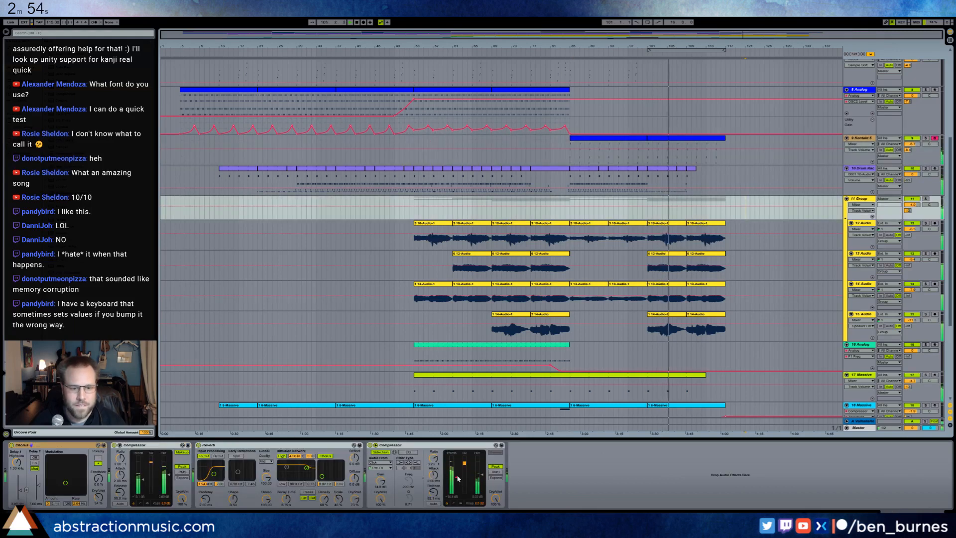
scroll(666, 369, down, 1)
click(666, 370)
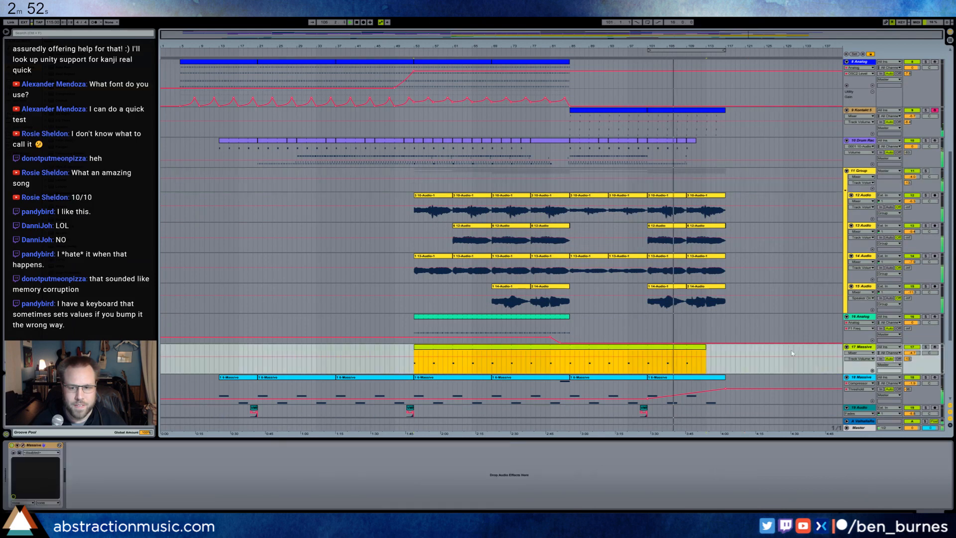
drag(68, 269, 106, 478)
click(84, 468)
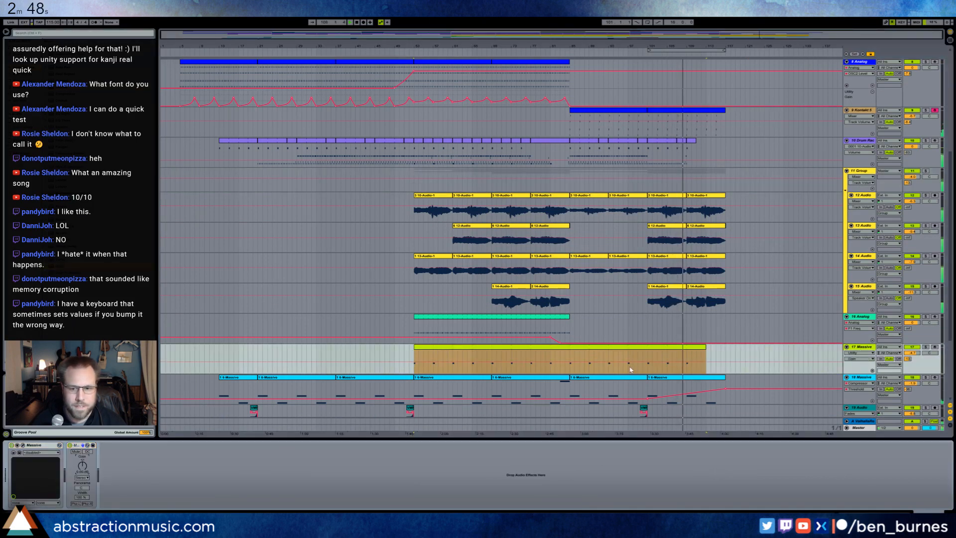
Lower the Utility gain automation of the 17 Massive track from about bar 105 to the end and play it back.
drag(667, 371, 710, 371)
drag(705, 362, 705, 365)
click(711, 362)
click(668, 370)
key(space)
key(space)
click(711, 365)
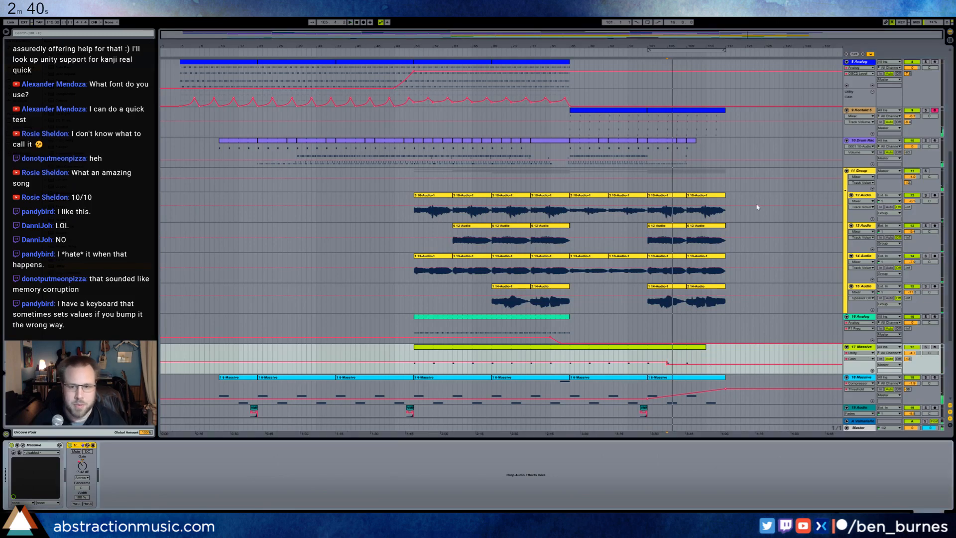
Unlock the envelopes and lower the 11 Group track's volume automation from bar 101 to the end of its clips.
click(715, 176)
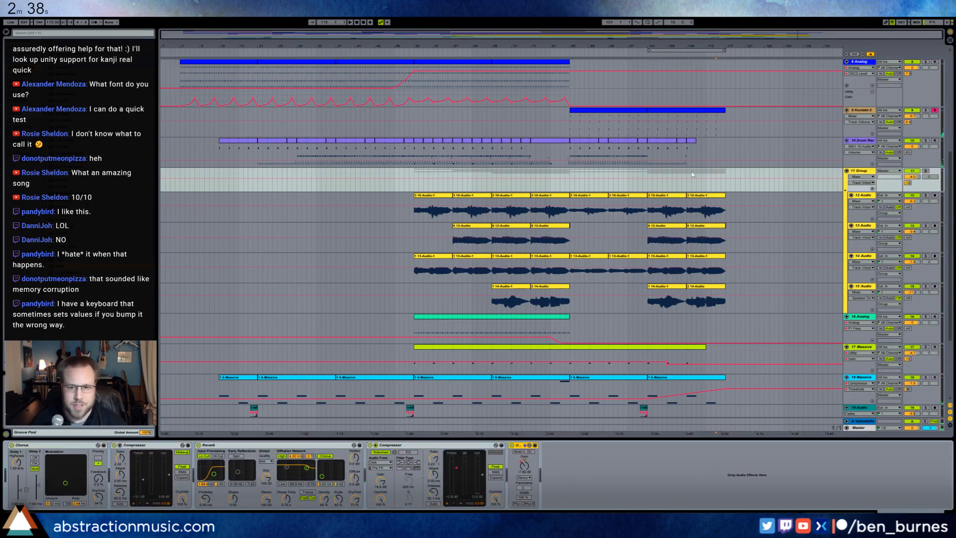
click(650, 173)
key(space)
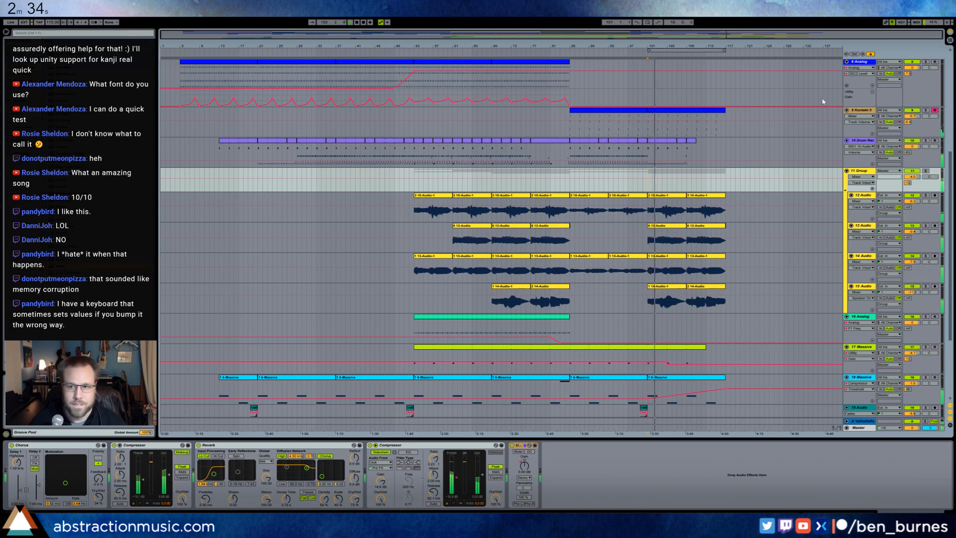
click(871, 54)
drag(649, 175, 731, 183)
click(731, 180)
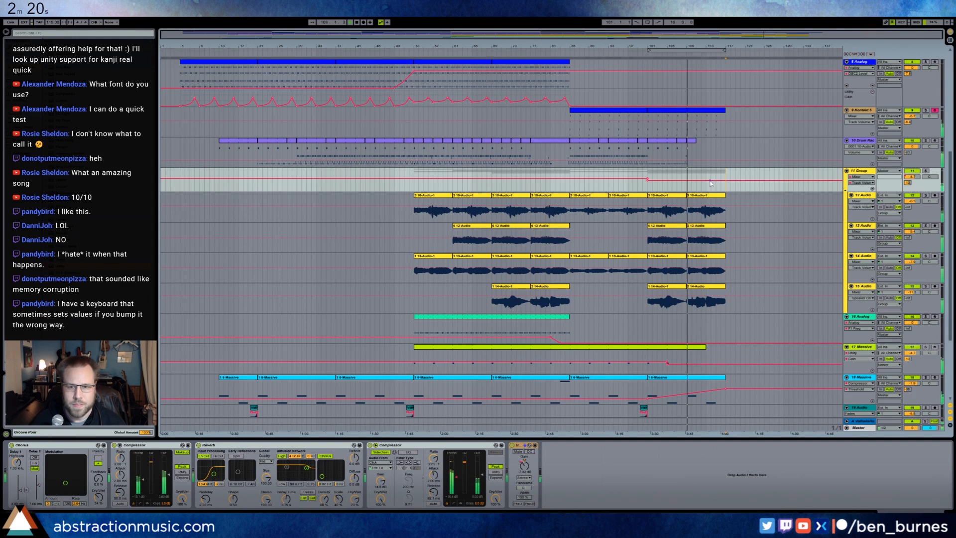
Examine the last clip and devices of the 10 Drum Rack track, as well as the 6 Massive track's effects.
double_click(692, 148)
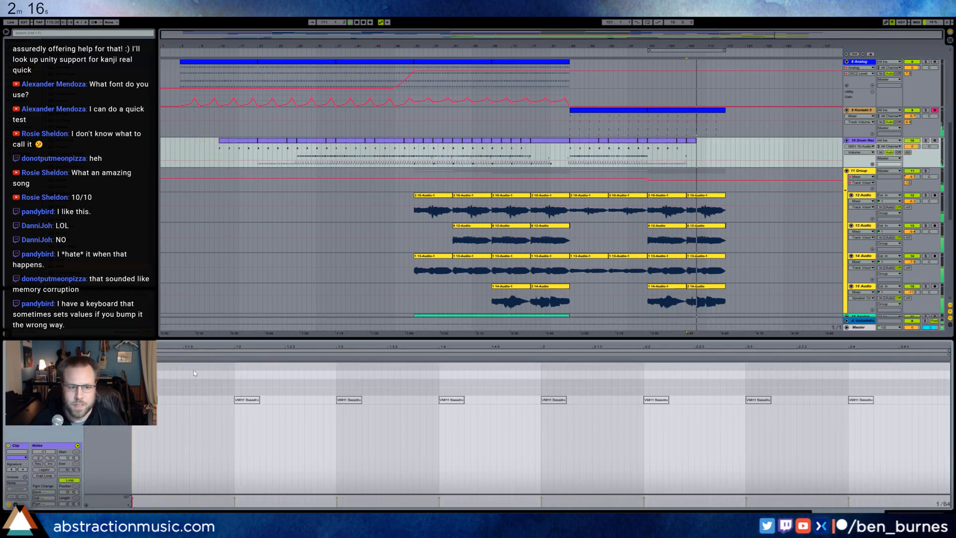
key(shift+Tab)
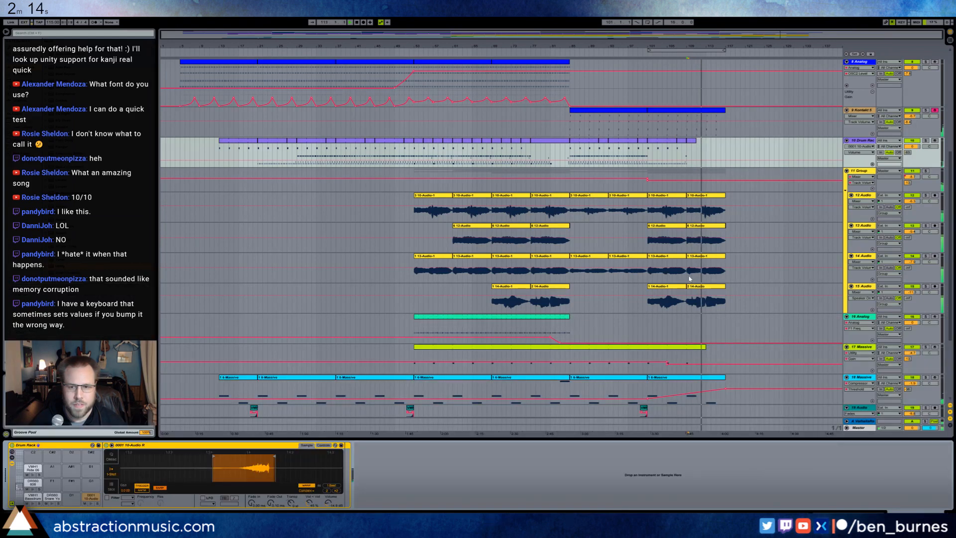
scroll(760, 294, up, 3)
scroll(760, 295, up, 2)
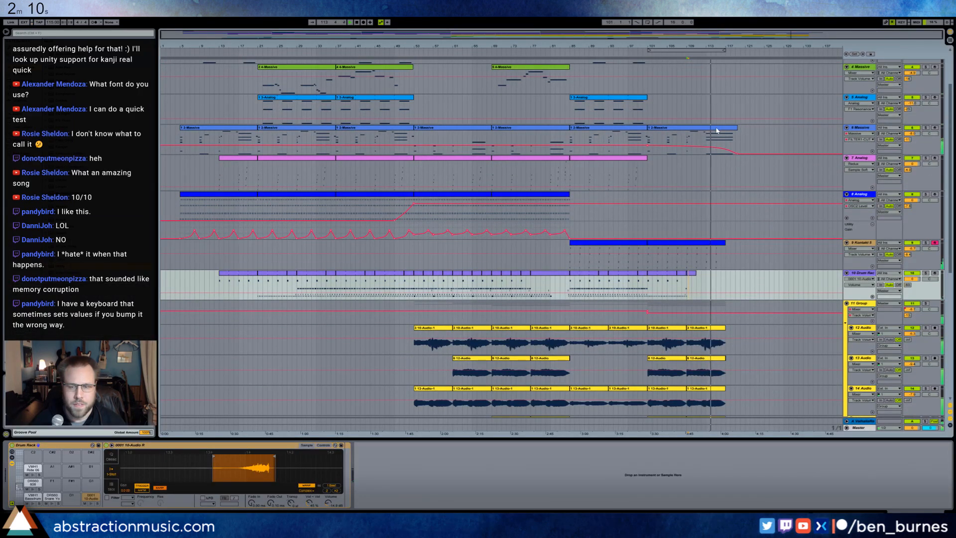
click(716, 130)
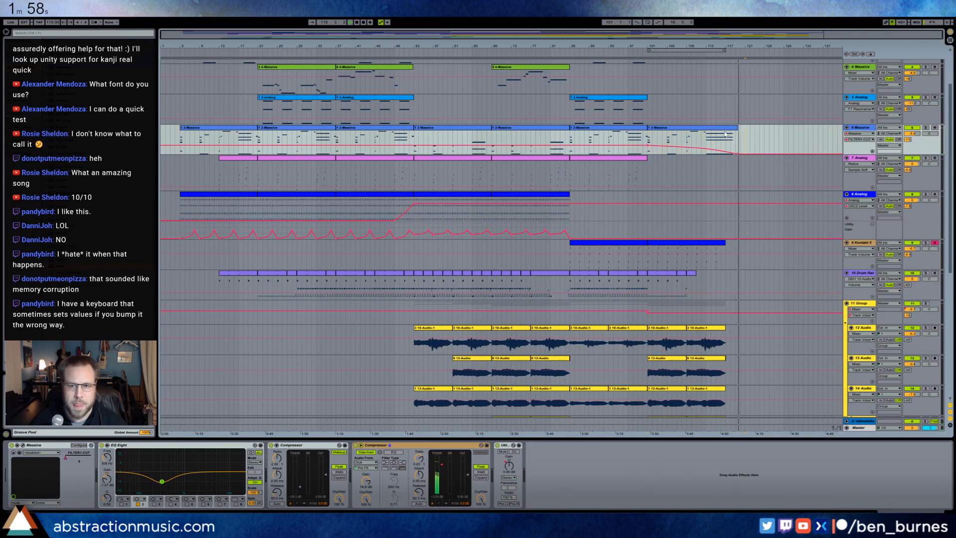
Set the loop range to span the whole arrangement, from bar 4 to just past the last clip.
drag(746, 136, 177, 140)
key(ctrl+l)
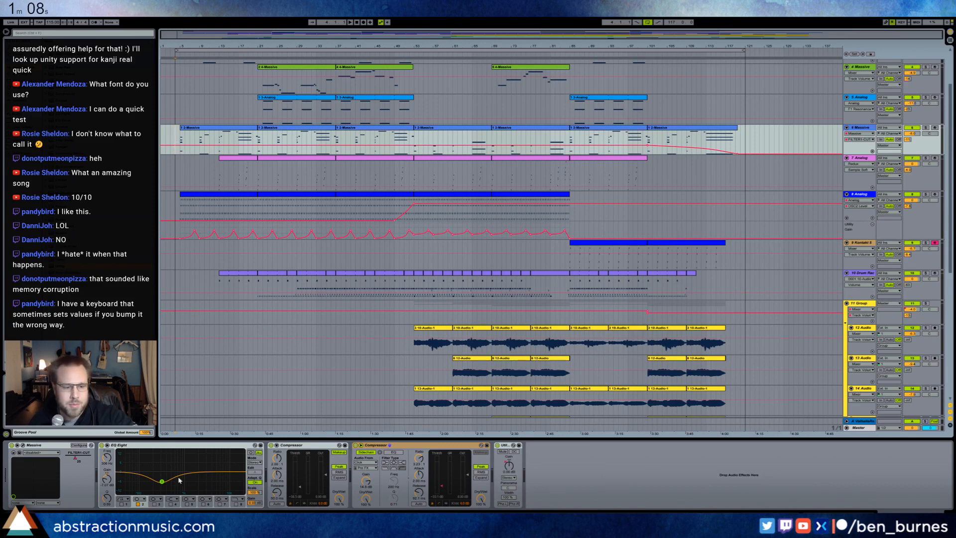
Switch to the browser and close the countdown timer page, confirming to leave it.
key(alt+Tab)
click(776, 106)
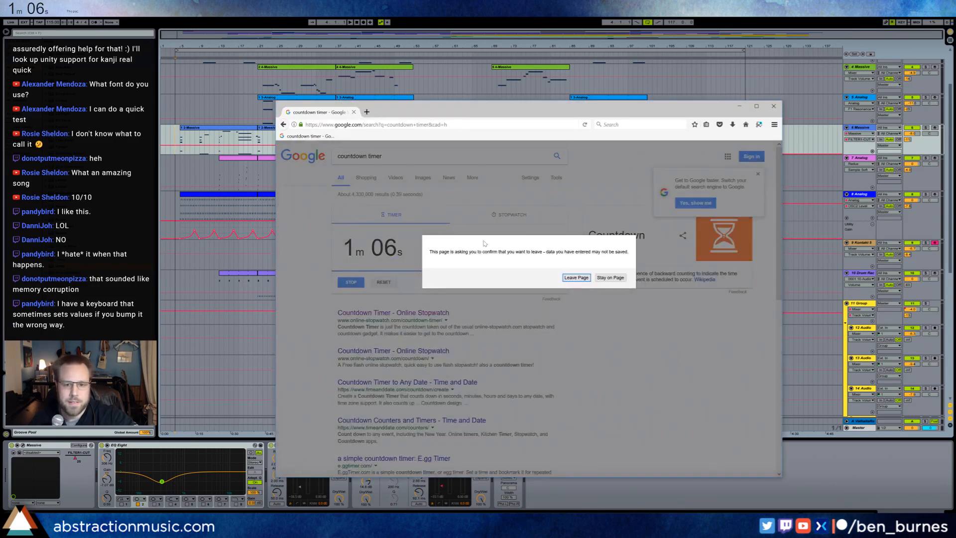
click(575, 277)
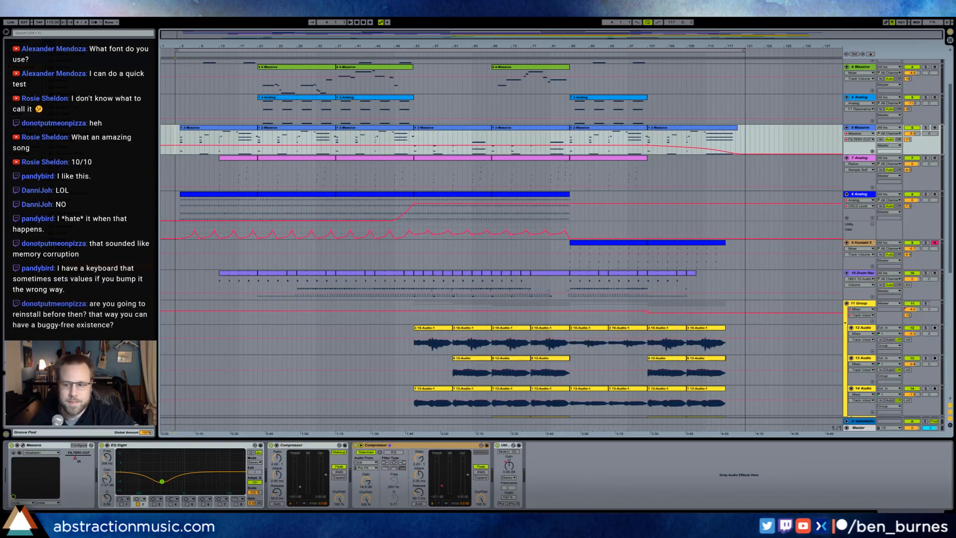